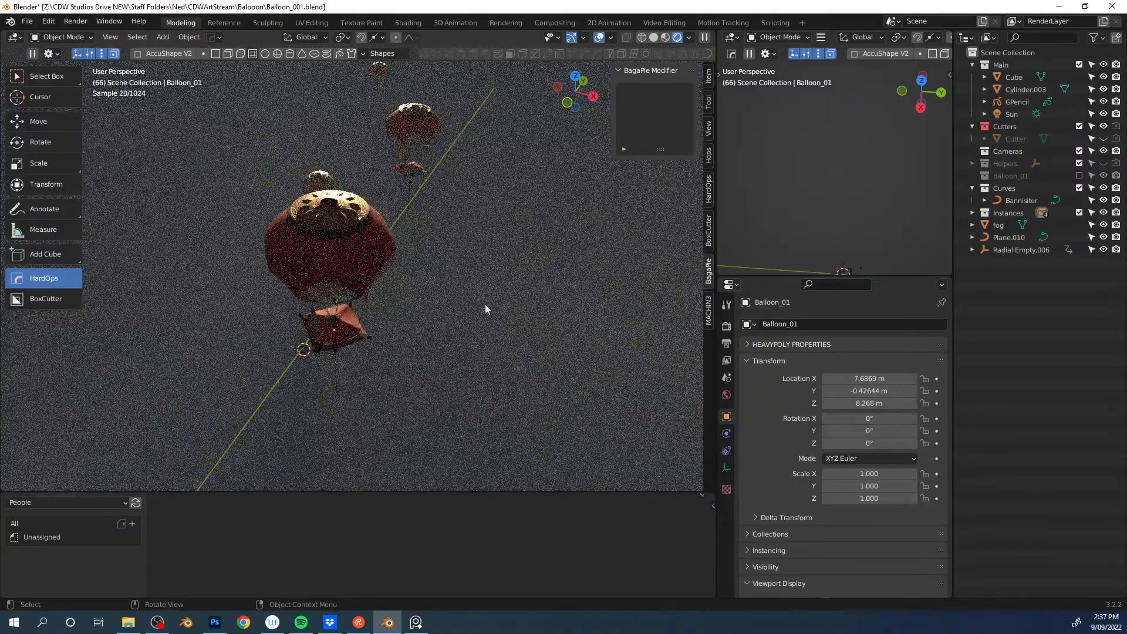
{"action": "middle_click_drag", "start_coordinate": [505, 283], "coordinate": [473, 232]}
{"action": "scroll", "coordinate": [472, 264], "scroll_direction": "down", "scroll_amount": 1}
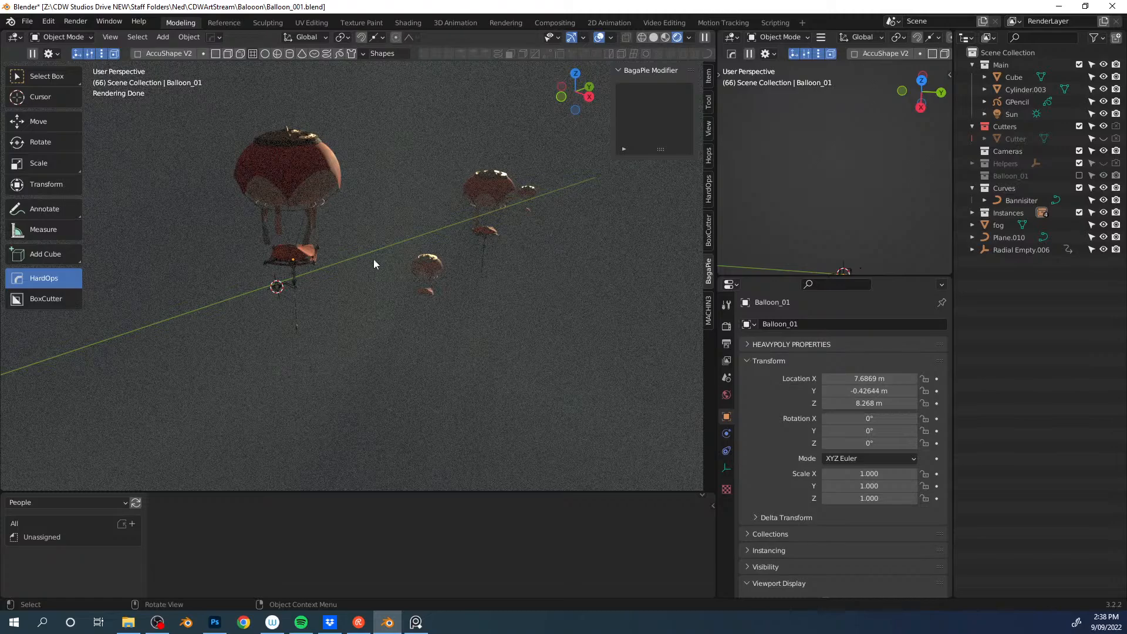
{"action": "middle_click_drag", "start_coordinate": [372, 258], "coordinate": [390, 248]}
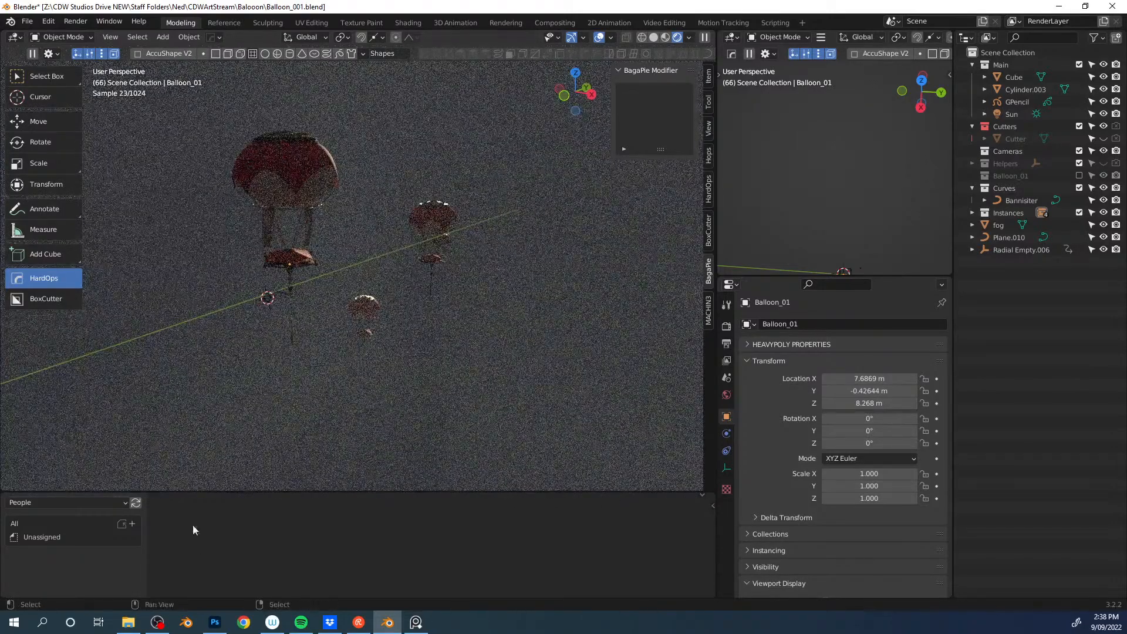
Step: Switch to Photoshop and open the recent file Balloon_sketch_001.psd as the composition reference
{"action": "left_click", "coordinate": [215, 623]}
{"action": "left_click", "coordinate": [26, 7]}
{"action": "mouse_move", "coordinate": [68, 77]}
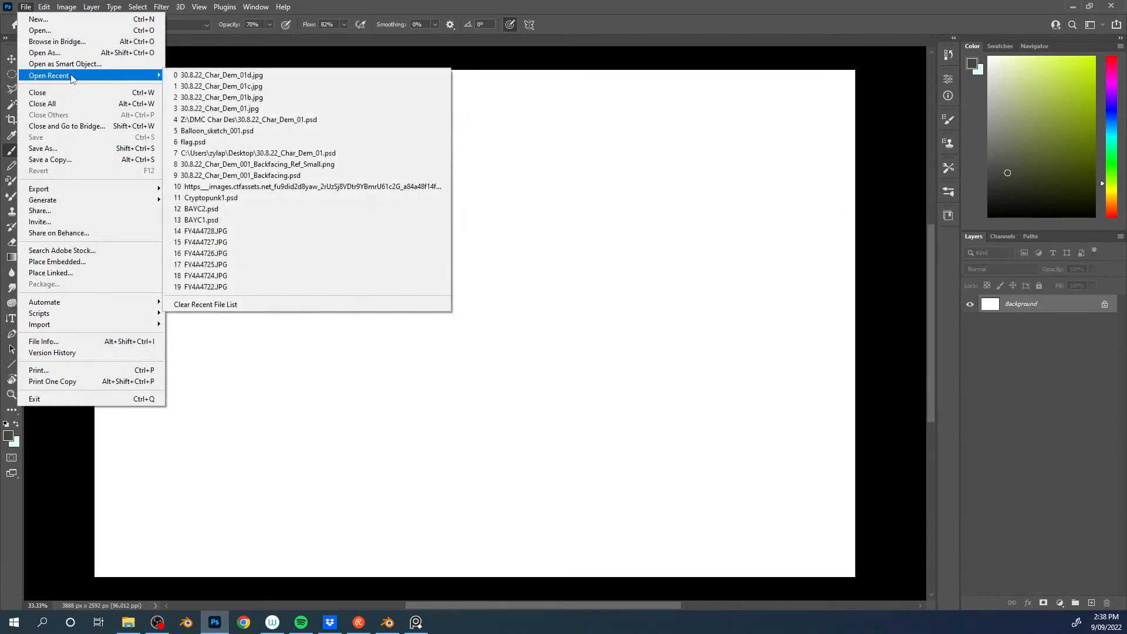
{"action": "left_click", "coordinate": [218, 130]}
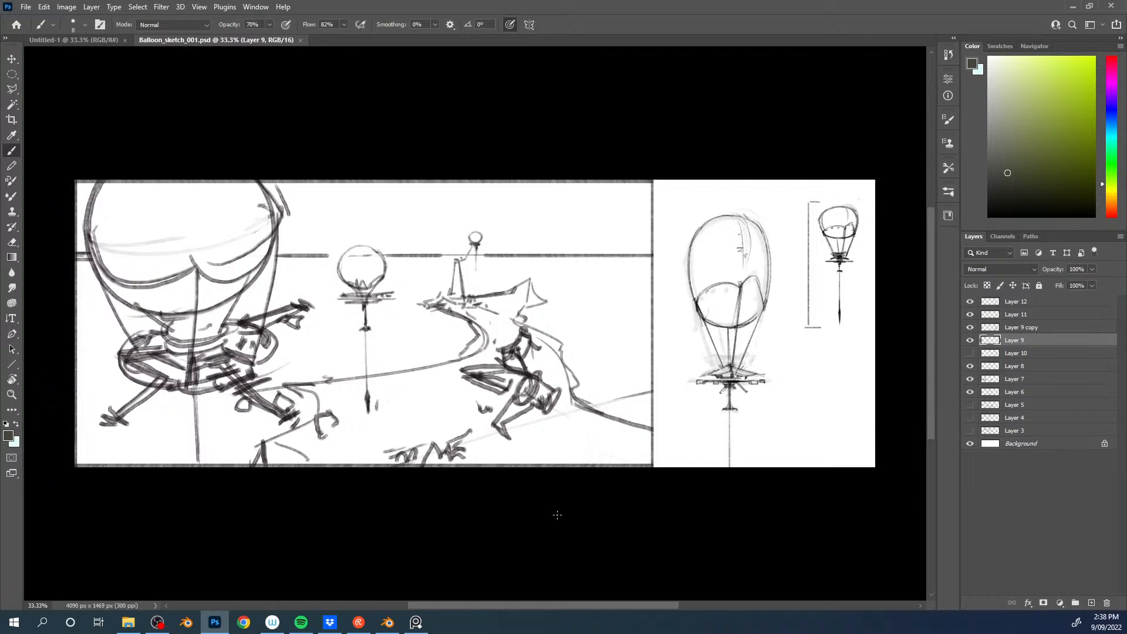
Step: Switch back to Blender and delete the Cube and fog objects from the scene
{"action": "left_click", "coordinate": [388, 623]}
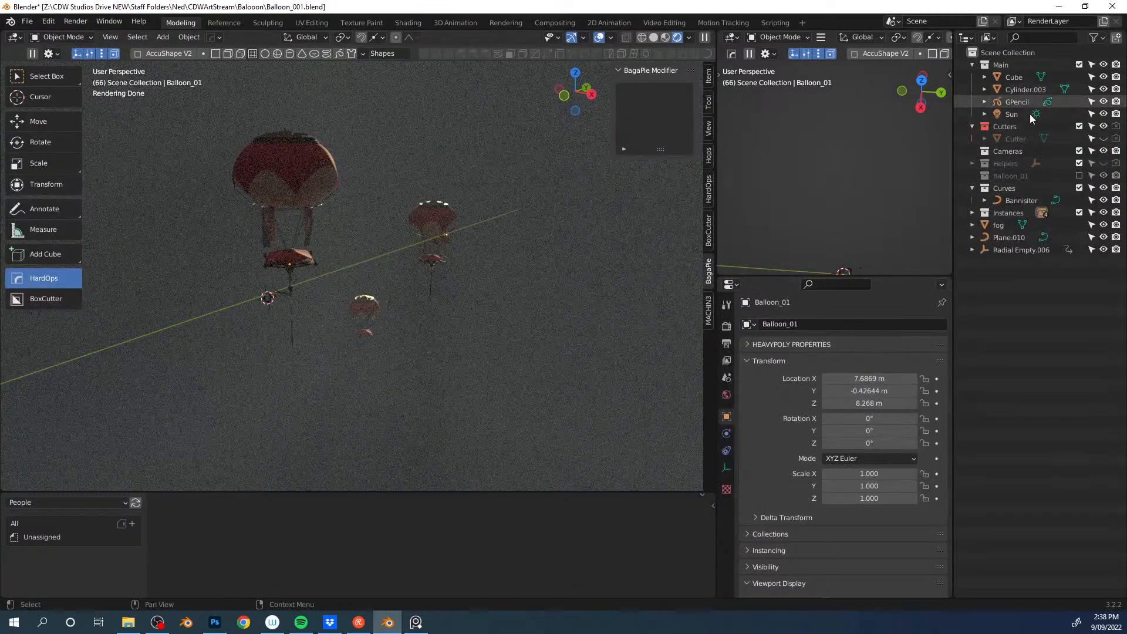
{"action": "left_click", "coordinate": [1007, 79]}
{"action": "key", "text": "Delete"}
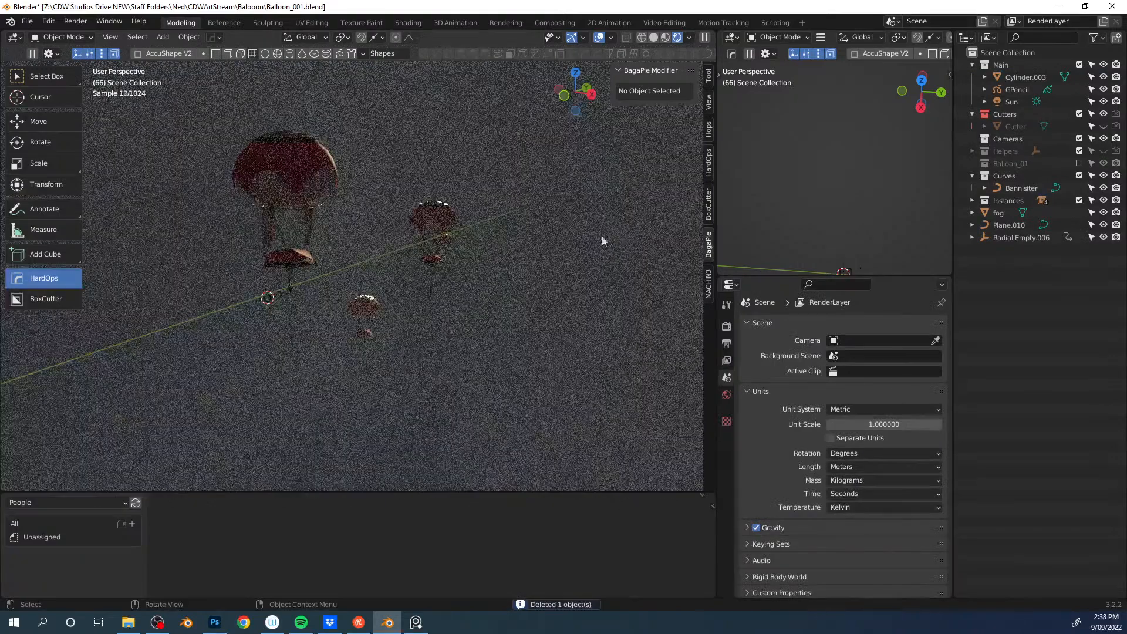
{"action": "left_click", "coordinate": [1001, 212]}
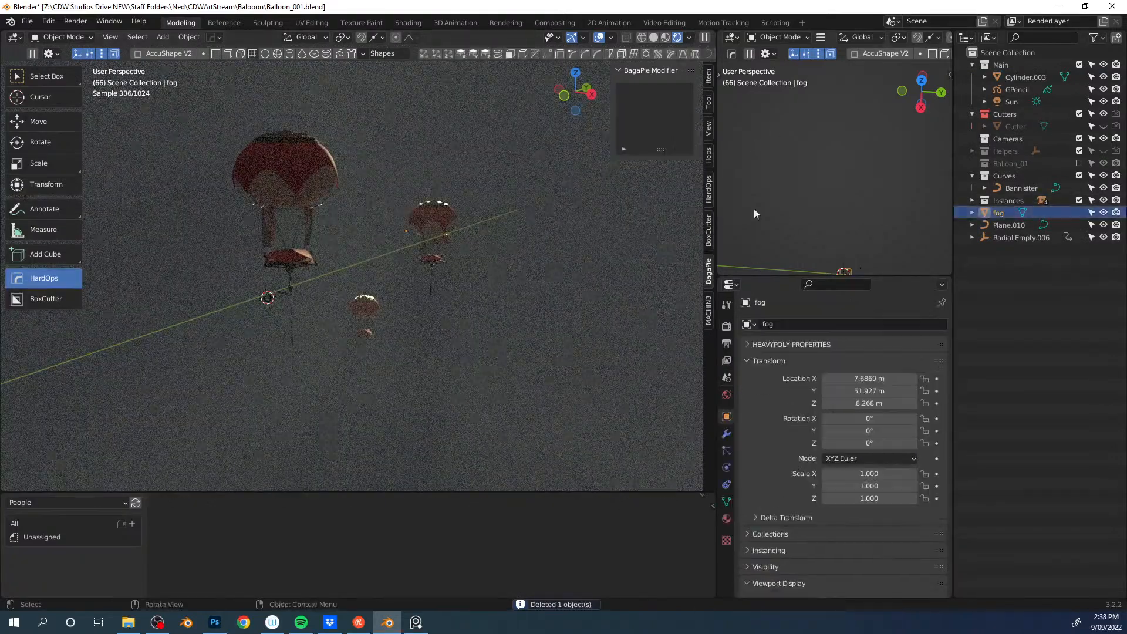
{"action": "key", "text": "Delete"}
Step: Create a new camera from a perspective view that takes in the large balloon and the distant ones
{"action": "mouse_move", "coordinate": [393, 216]}
{"action": "middle_mouse_down"}
{"action": "mouse_move", "coordinate": [386, 185]}
{"action": "mouse_move", "coordinate": [385, 196]}
{"action": "middle_mouse_up"}
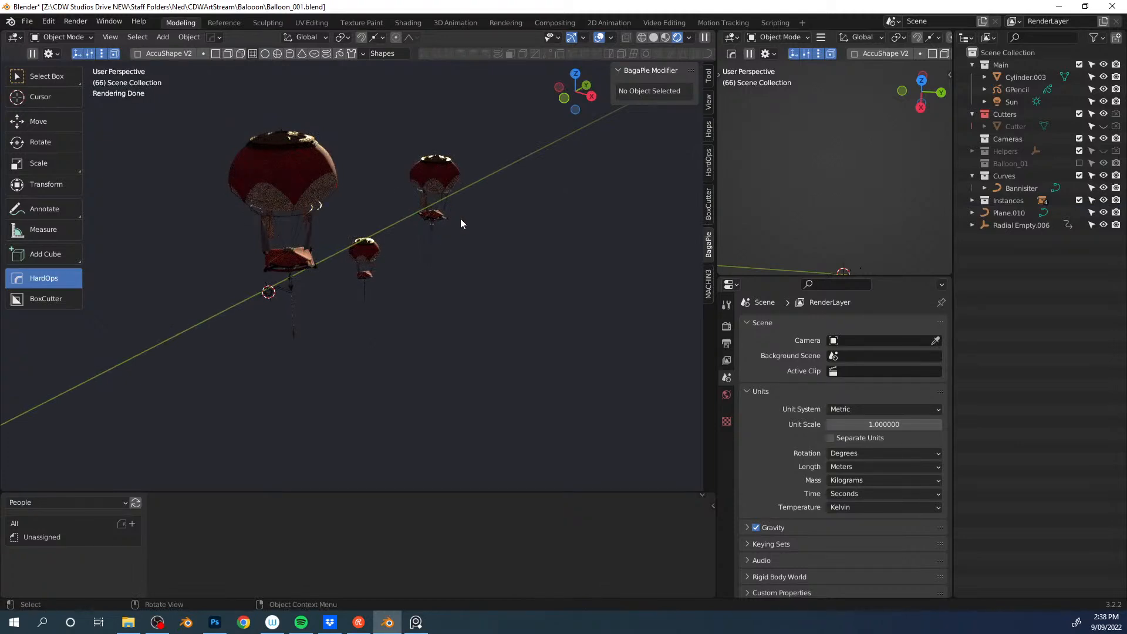
{"action": "middle_click_drag", "start_coordinate": [459, 219], "coordinate": [461, 198]}
{"action": "middle_click_drag", "start_coordinate": [348, 181], "coordinate": [355, 196]}
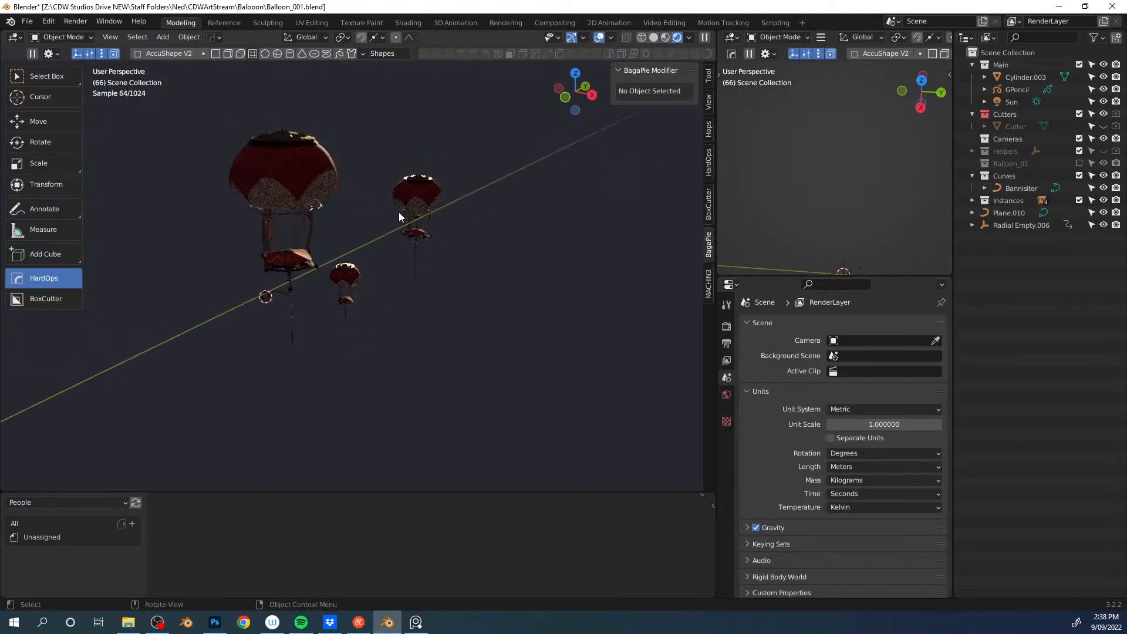
{"action": "key", "text": "grave"}
{"action": "left_click", "coordinate": [362, 304]}
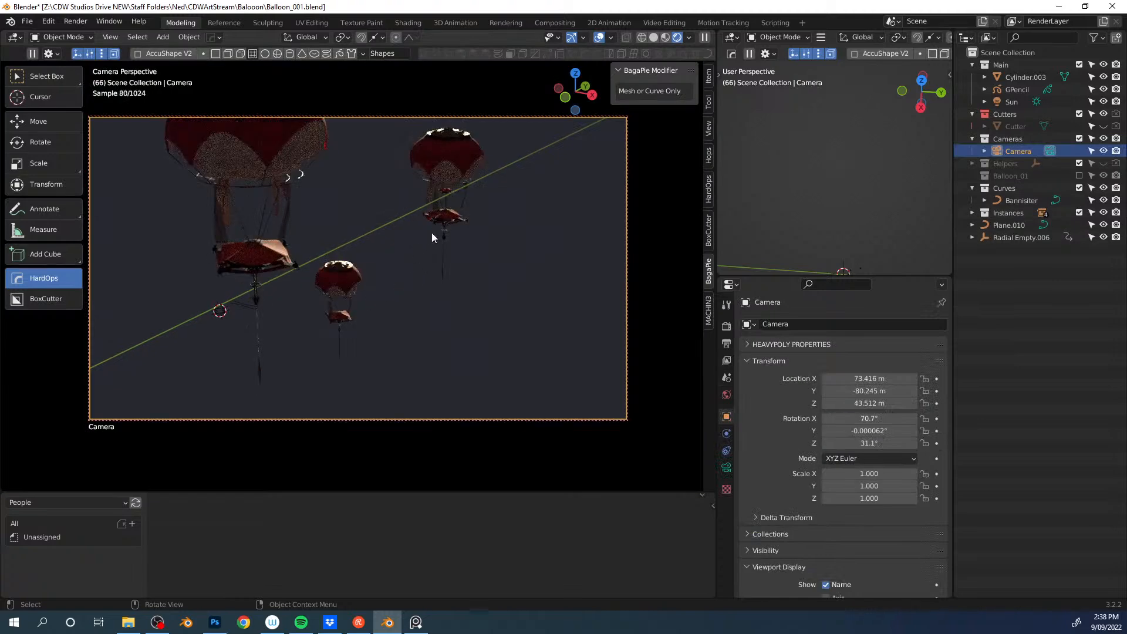
Step: Set the camera's focal length to 28 mm and orbit the camera down to a lower angle on the balloons
{"action": "key", "text": "ctrl+grave"}
{"action": "left_click", "coordinate": [477, 297]}
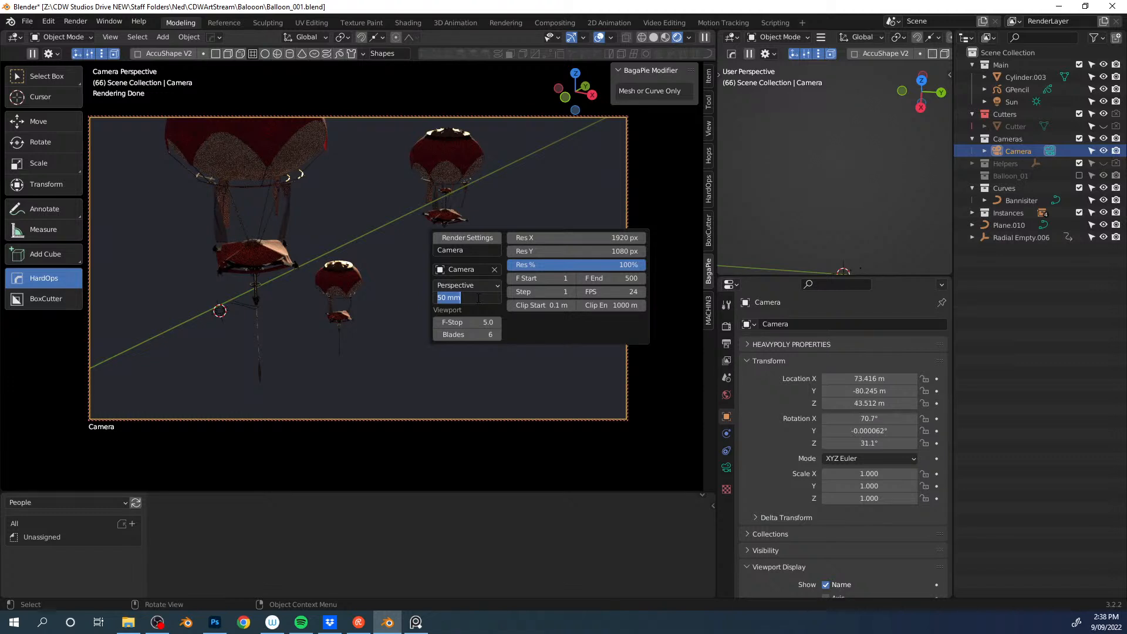
{"action": "type", "text": "28"}
{"action": "key", "text": "Return"}
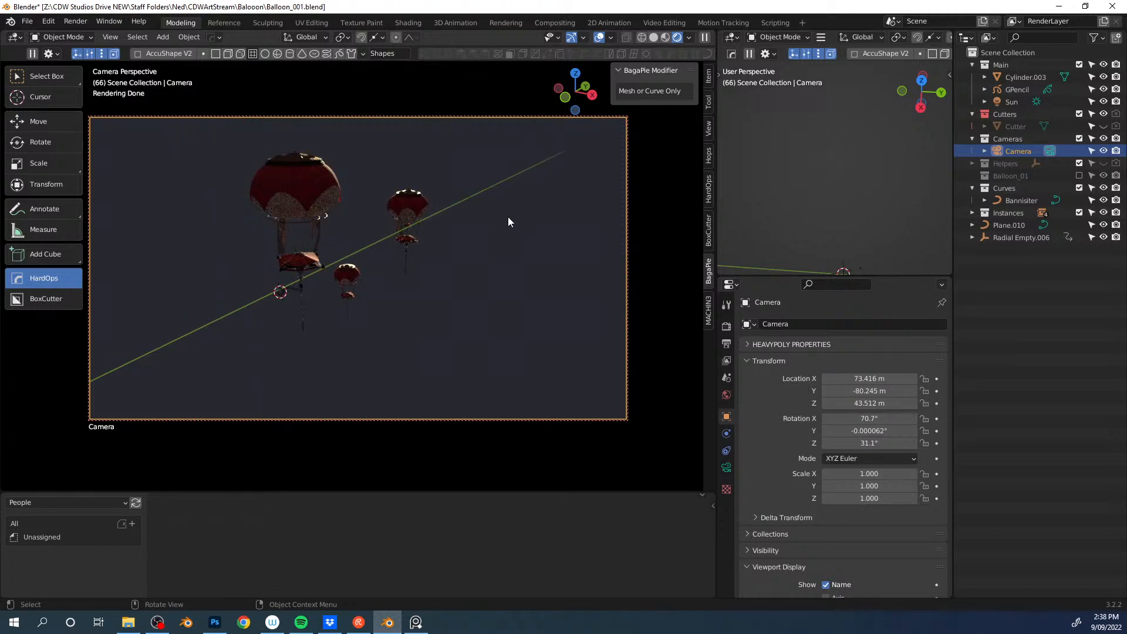
{"action": "middle_click_drag", "start_coordinate": [501, 288], "coordinate": [503, 261]}
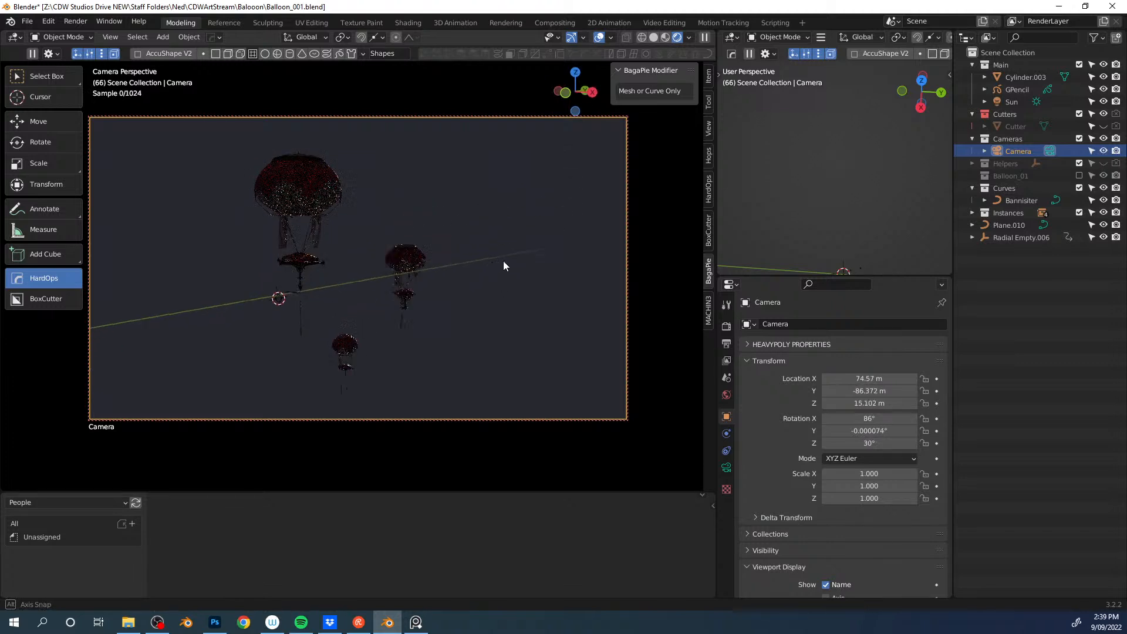
Step: Set the horizontal render resolution to 2200 px
{"action": "left_click", "coordinate": [727, 344]}
{"action": "left_click", "coordinate": [885, 341]}
{"action": "type", "text": "2200"}
{"action": "key", "text": "Return"}
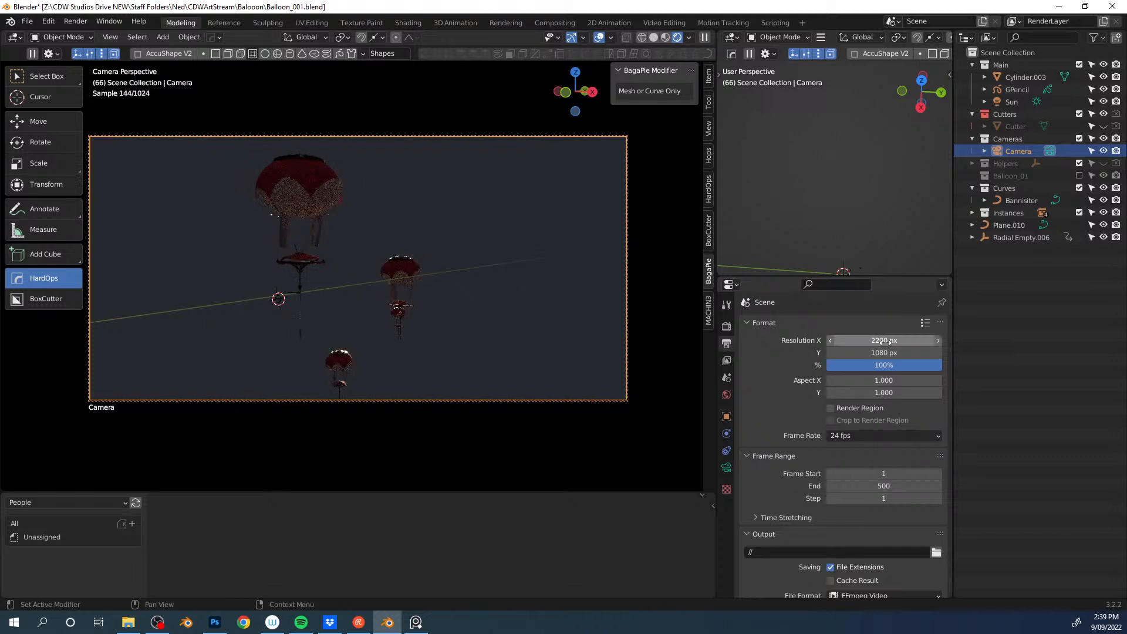
Step: Walk the camera closer and sideways so the large balloon dominates the left of the frame with smaller balloons behind it
{"action": "left_click", "coordinate": [309, 188]}
{"action": "left_click", "coordinate": [471, 226]}
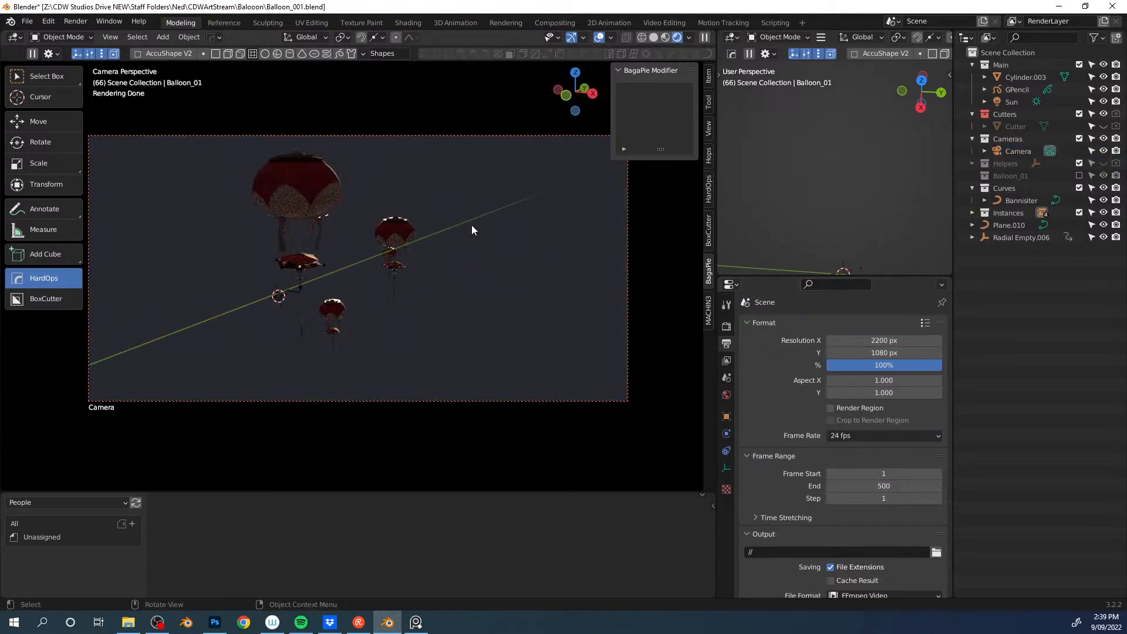
{"action": "key", "text": "shift+grave"}
{"action": "key", "text": "w"}
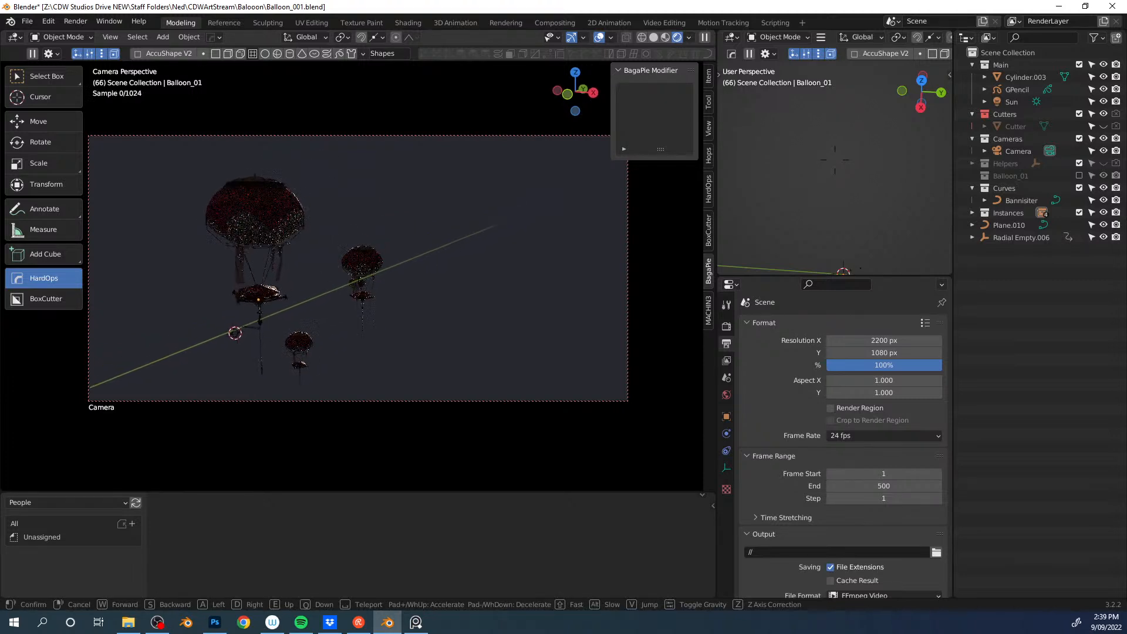
{"action": "key", "text": "w"}
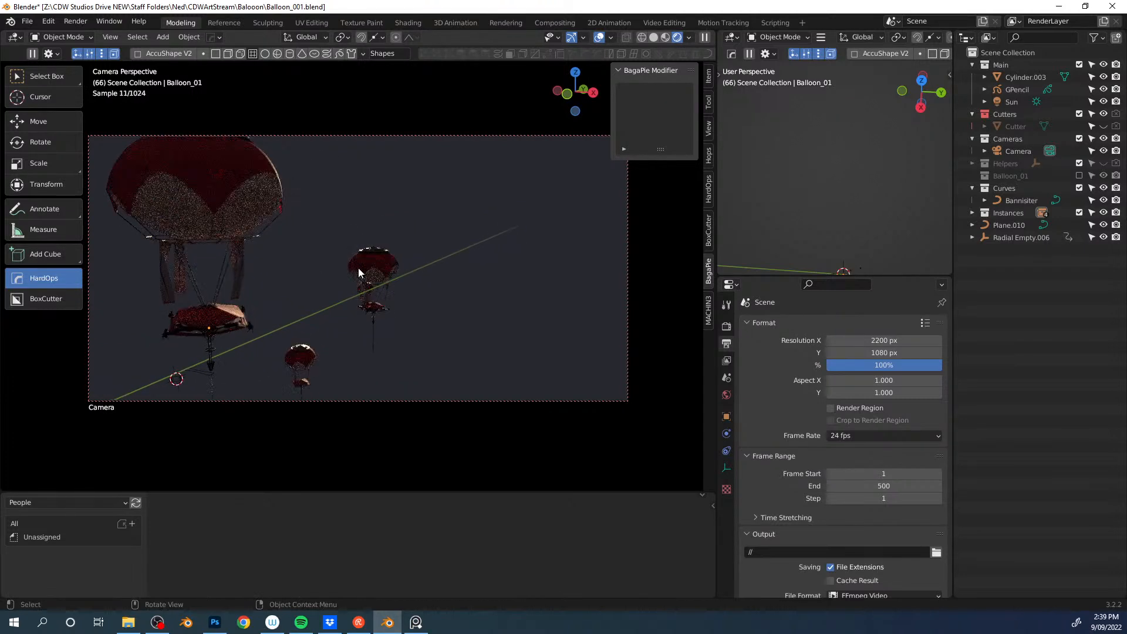
{"action": "key", "text": "a"}
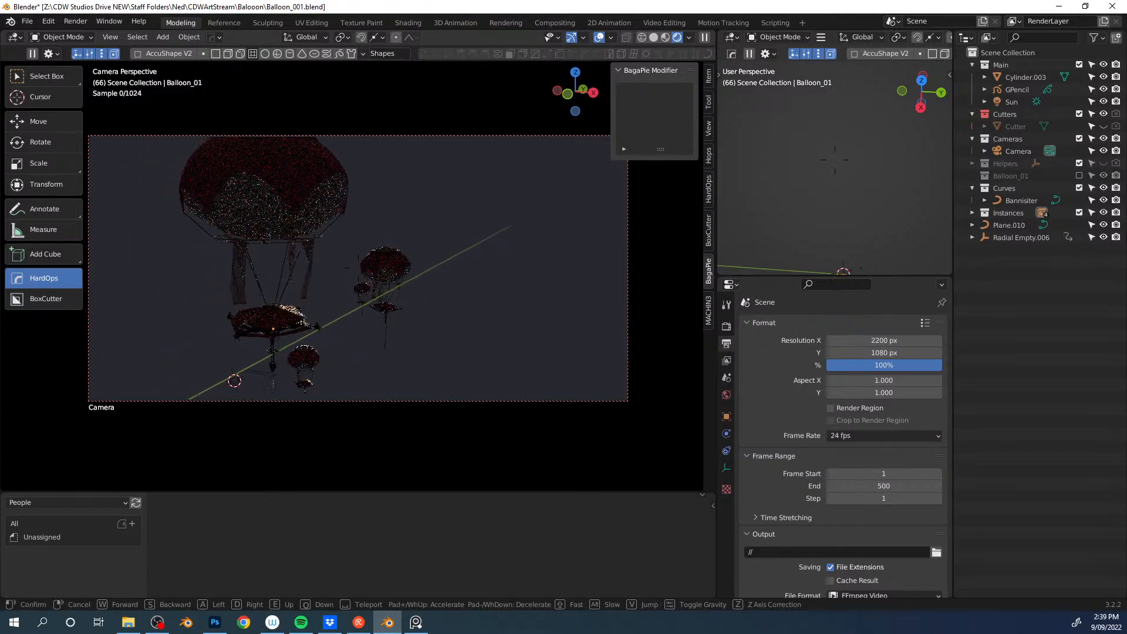
{"action": "left_click", "coordinate": [247, 561]}
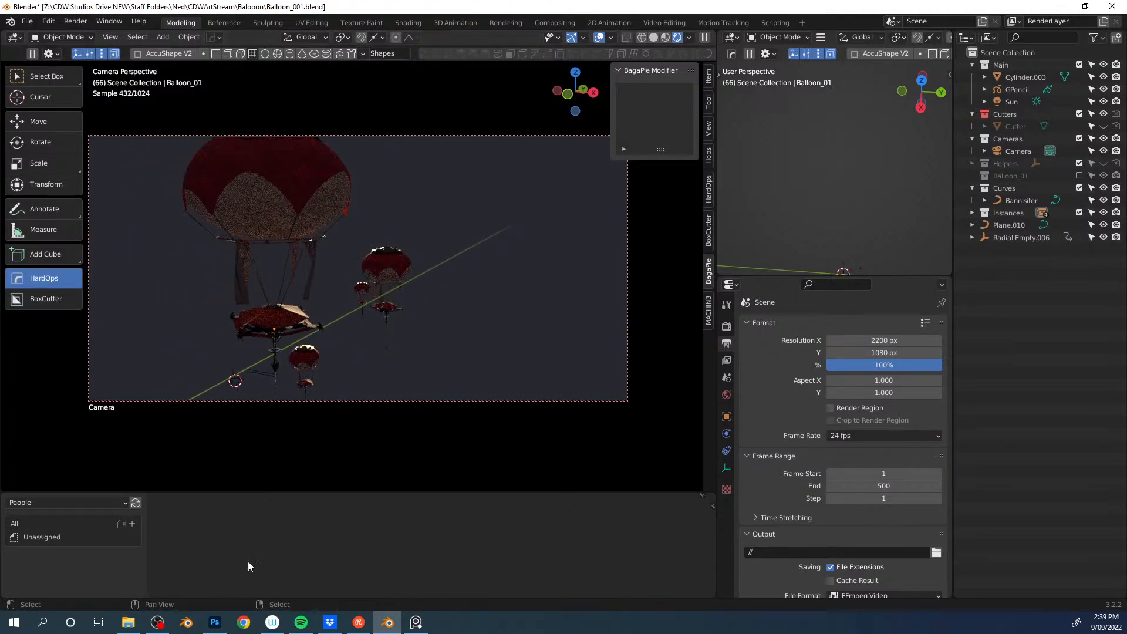
Step: Compare the camera framing with the balloon composition sketch in Photoshop and return to Blender
{"action": "left_click", "coordinate": [215, 623]}
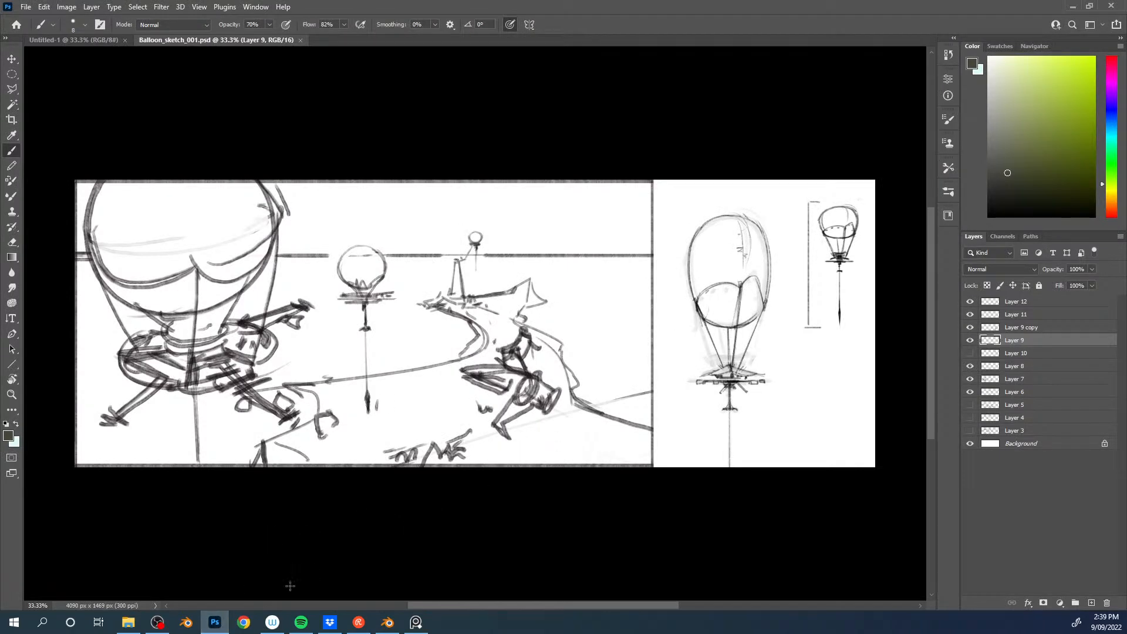
{"action": "mouse_move", "coordinate": [392, 628]}
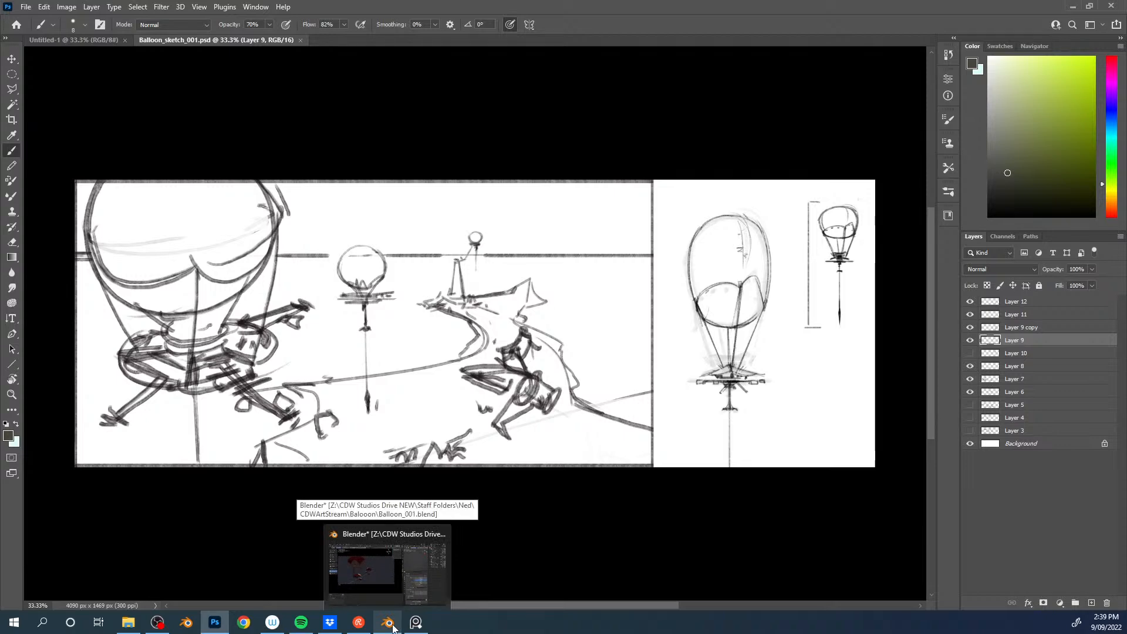
{"action": "left_click", "coordinate": [393, 628]}
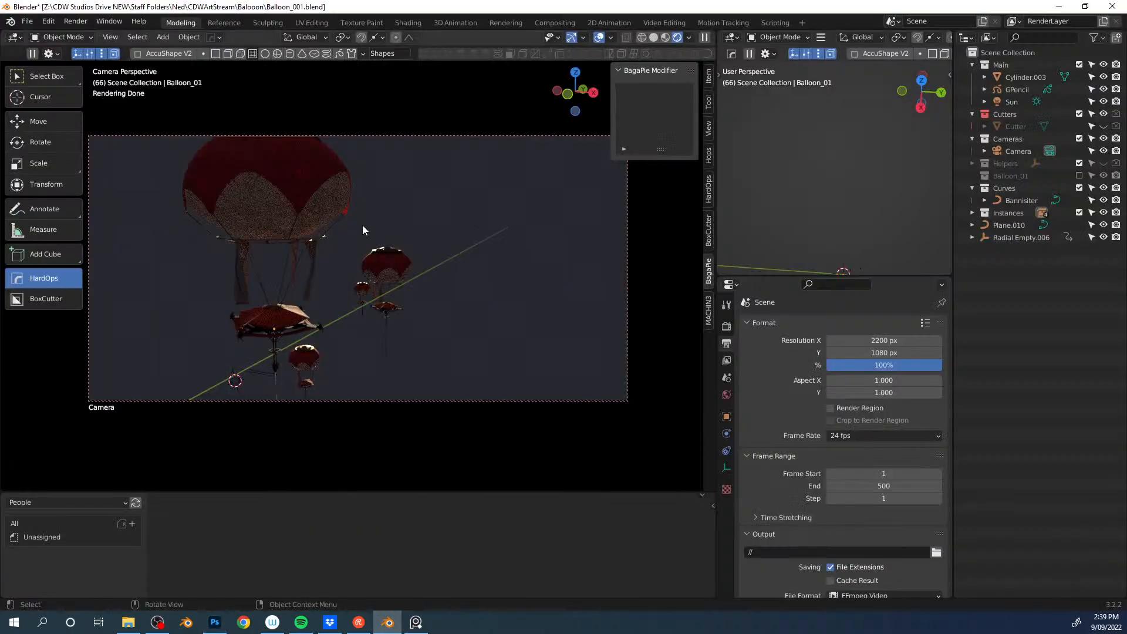
Step: Orbit and walk the camera closer to the large balloon, and release the camera's lock to the view to keep that framing
{"action": "middle_click_drag", "start_coordinate": [396, 237], "coordinate": [410, 247]}
{"action": "key", "text": "shift+grave"}
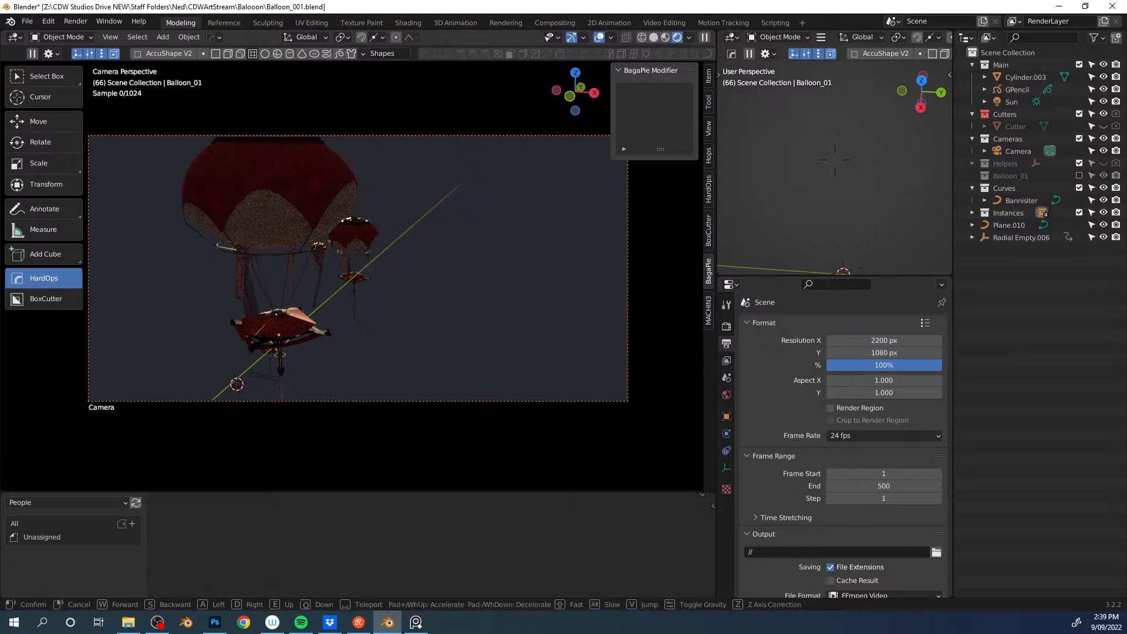
{"action": "key", "text": "w"}
{"action": "left_click", "coordinate": [359, 271]}
{"action": "key", "text": "grave"}
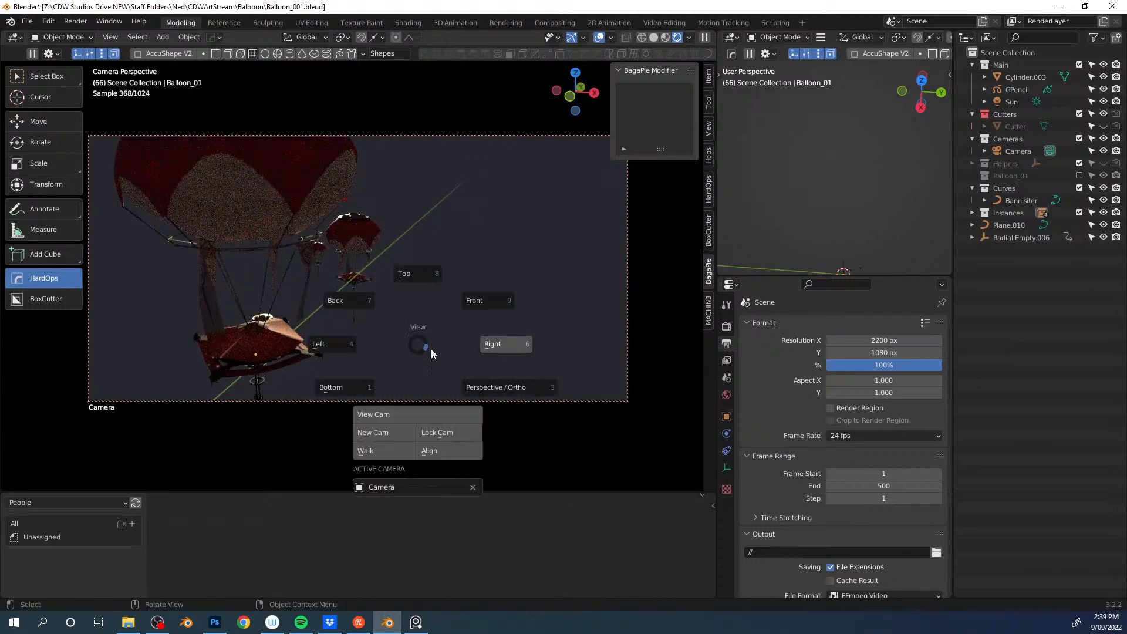
{"action": "left_click", "coordinate": [446, 432]}
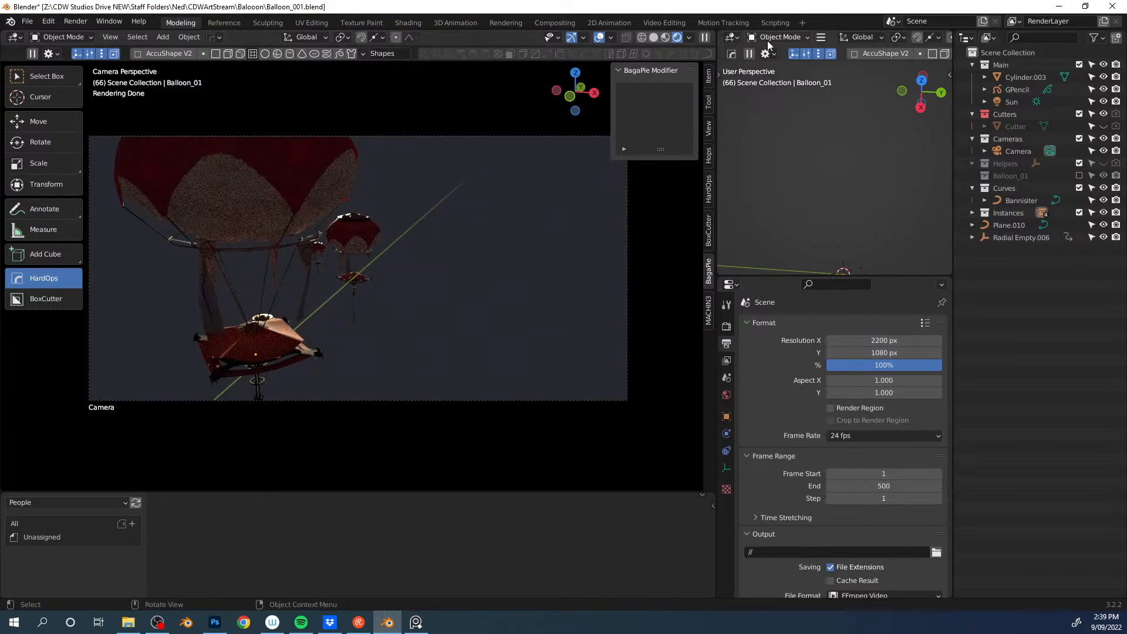
Step: Show the camera's view in the small secondary viewport
{"action": "left_click", "coordinate": [733, 38]}
{"action": "left_click", "coordinate": [352, 71]}
{"action": "key", "text": "KP_0"}
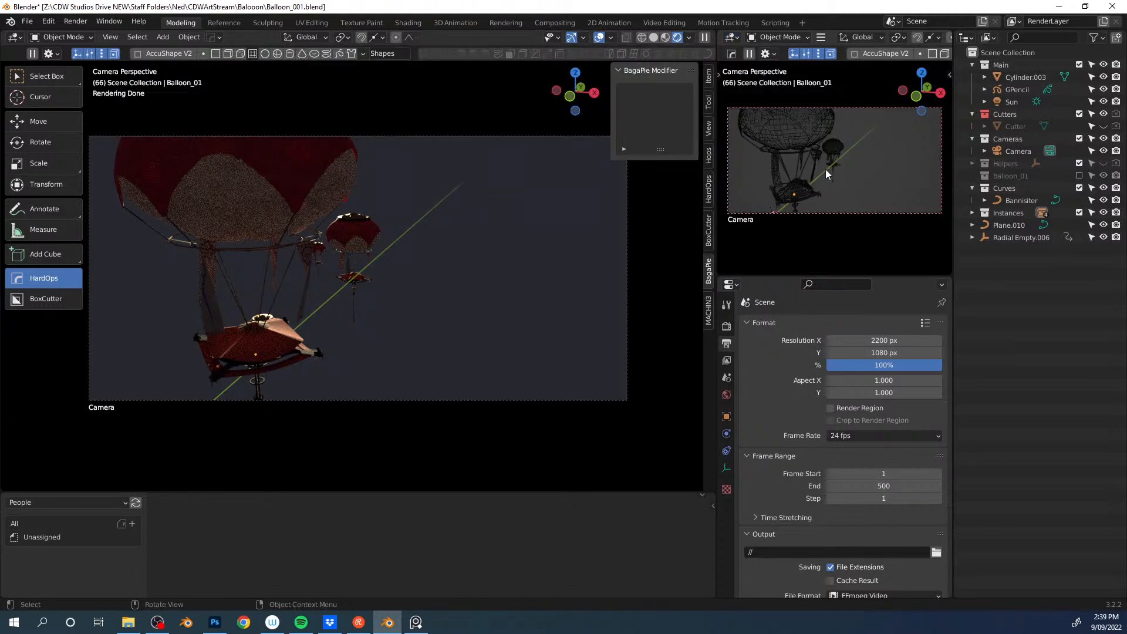
{"action": "key", "text": "grave"}
{"action": "left_click", "coordinate": [844, 261]}
Step: Add a plane mesh and set its X, Y and Z location to 0 m
{"action": "middle_click_drag", "start_coordinate": [442, 278], "coordinate": [442, 252]}
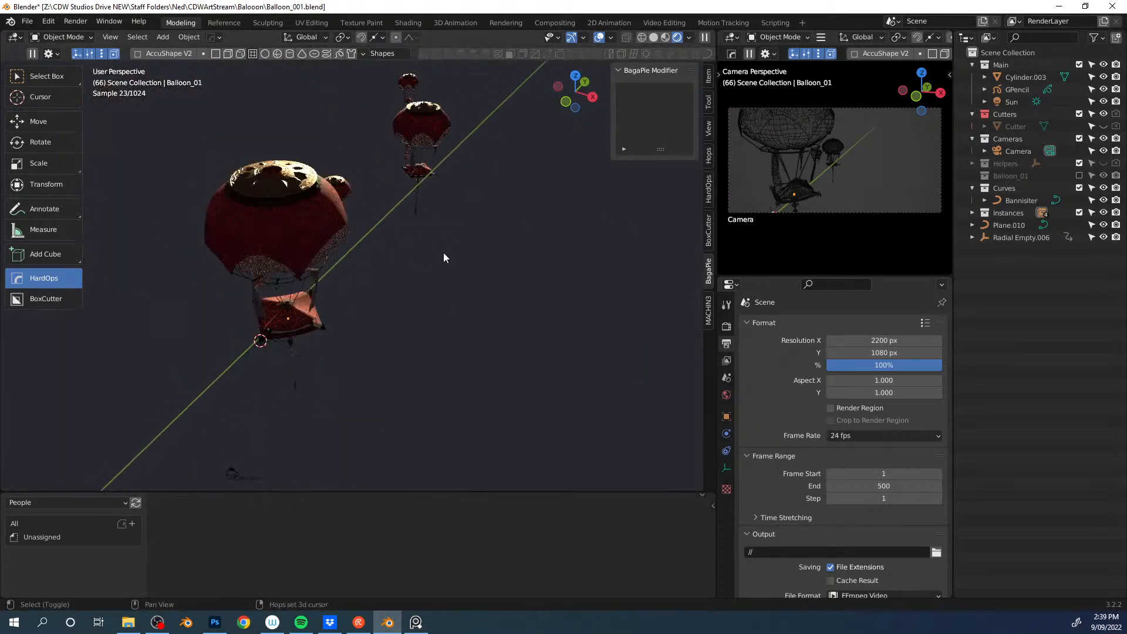
{"action": "key", "text": "shift+a"}
{"action": "mouse_move", "coordinate": [442, 252]}
{"action": "left_click", "coordinate": [515, 267]}
{"action": "middle_click_drag", "start_coordinate": [485, 310], "coordinate": [486, 283]}
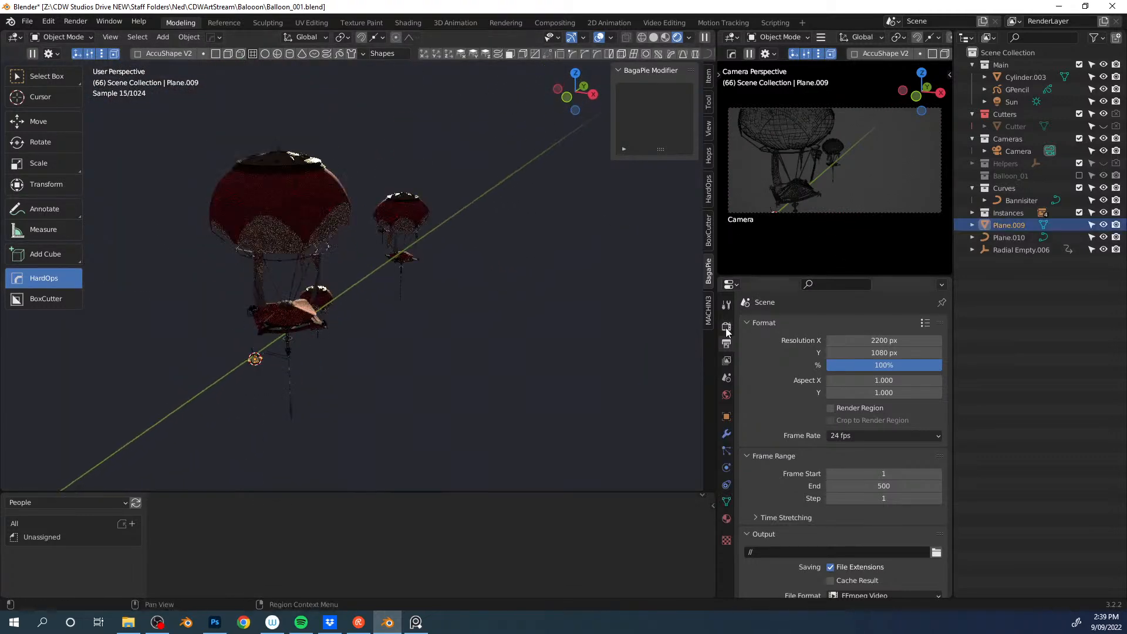
{"action": "left_click", "coordinate": [727, 418]}
{"action": "left_click_drag", "start_coordinate": [863, 379], "coordinate": [865, 402]}
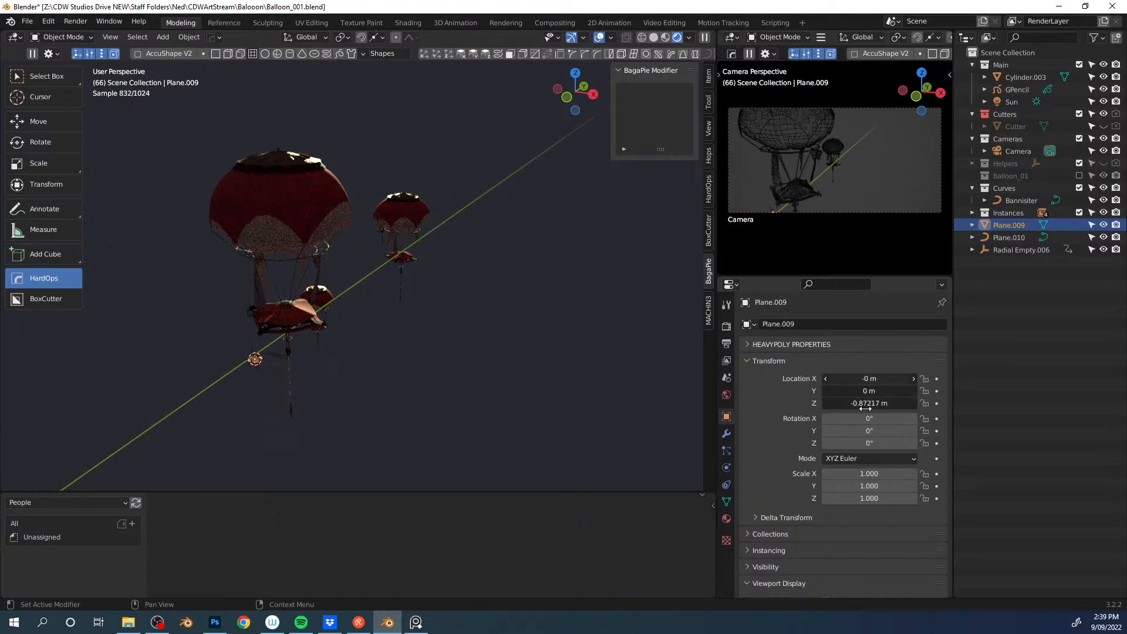
{"action": "type", "text": "0"}
{"action": "key", "text": "Return"}
Step: Scale the plane up into a large ground surface and move it horizontally to about X 20.5 m, Y 50.9 m
{"action": "key", "text": "s"}
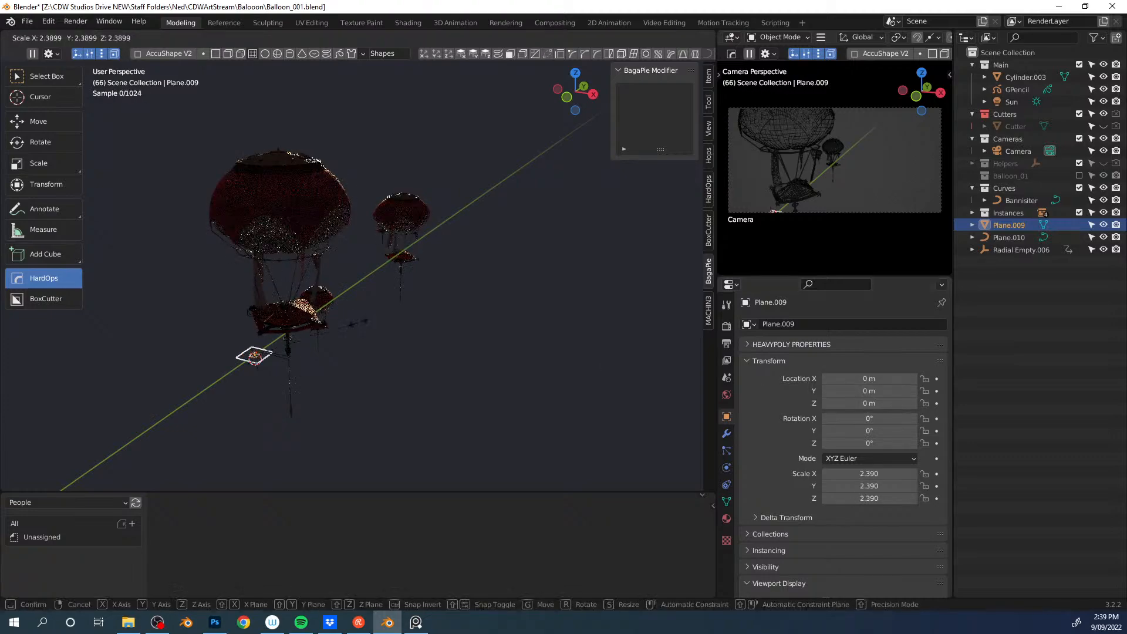
{"action": "key", "text": "g"}
{"action": "key", "text": "shift+z"}
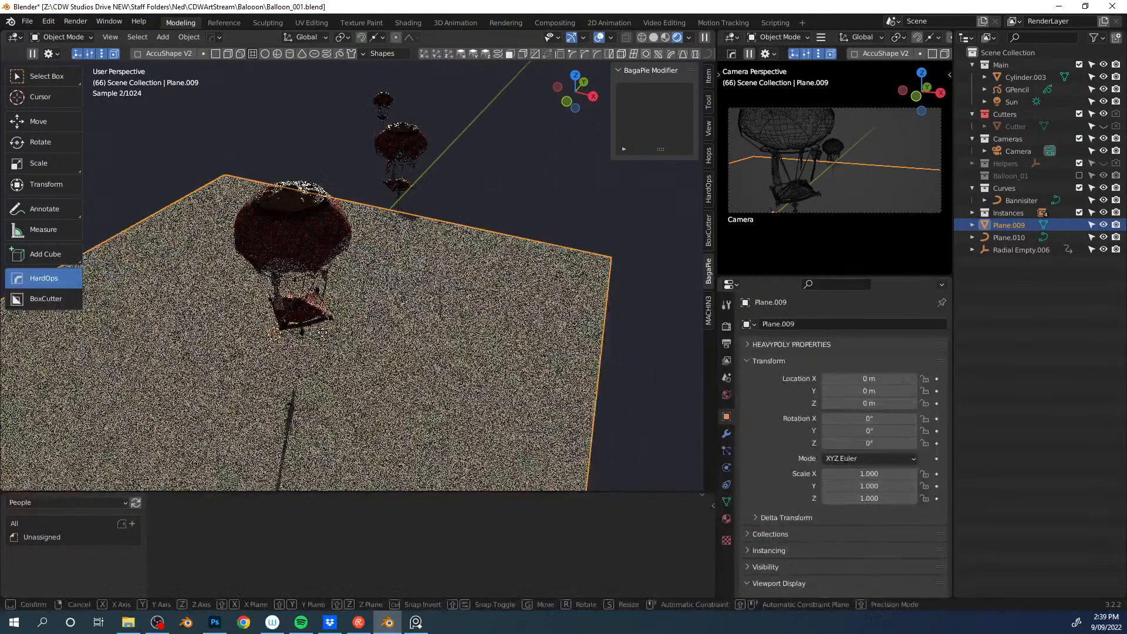
{"action": "key", "text": "s"}
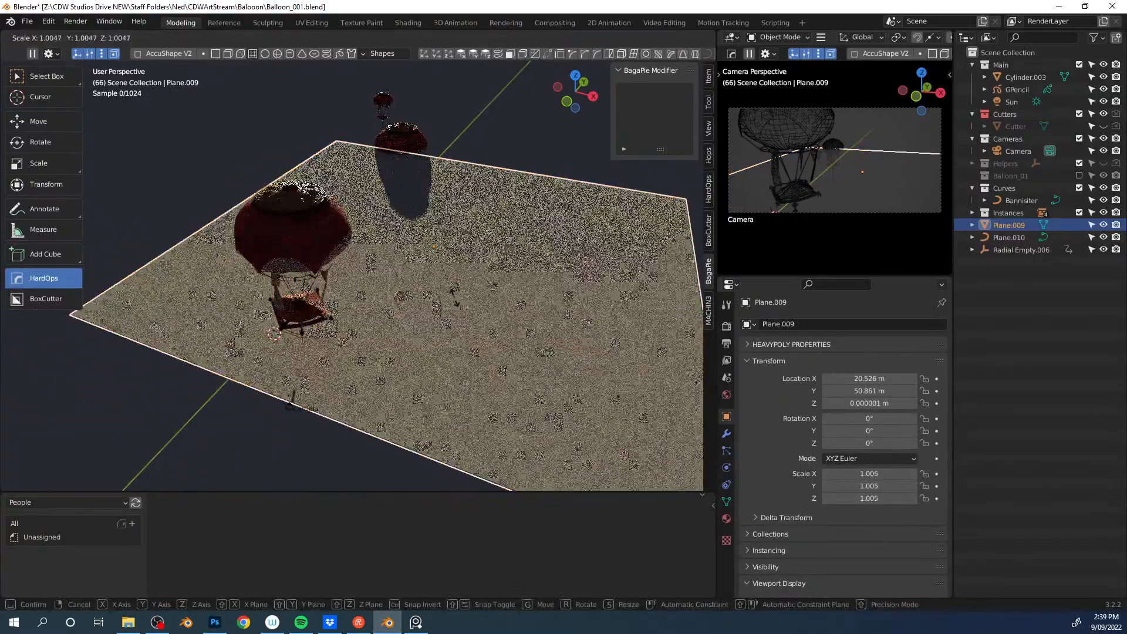
{"action": "key", "text": "x"}
{"action": "key", "text": "Escape"}
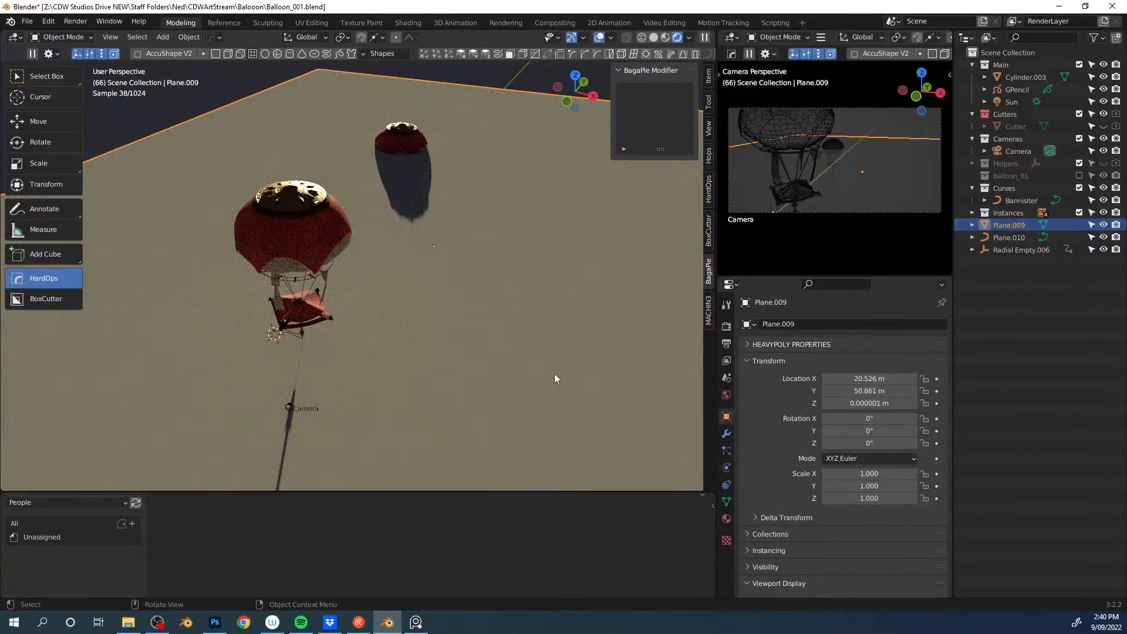
Step: Lower the ground plane along Z to about -81.7 m, below the balloons
{"action": "key", "text": "g"}
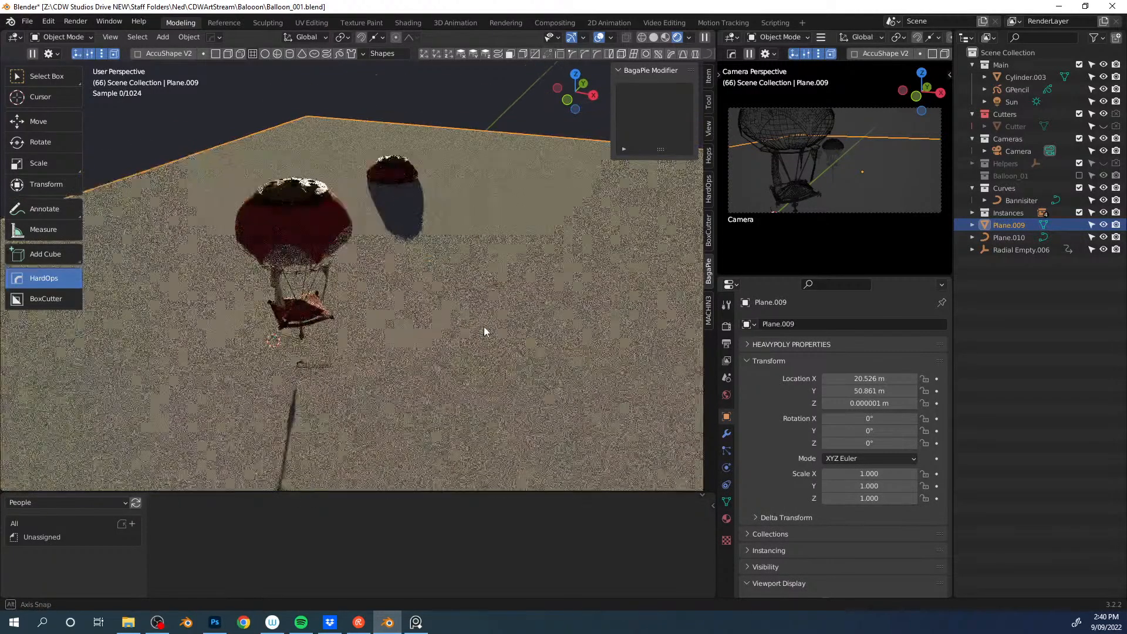
{"action": "key", "text": "z"}
{"action": "left_click", "coordinate": [485, 362]}
{"action": "middle_click_drag", "start_coordinate": [482, 371], "coordinate": [493, 313]}
{"action": "key", "text": "g"}
{"action": "key", "text": "z"}
{"action": "left_click", "coordinate": [436, 371]}
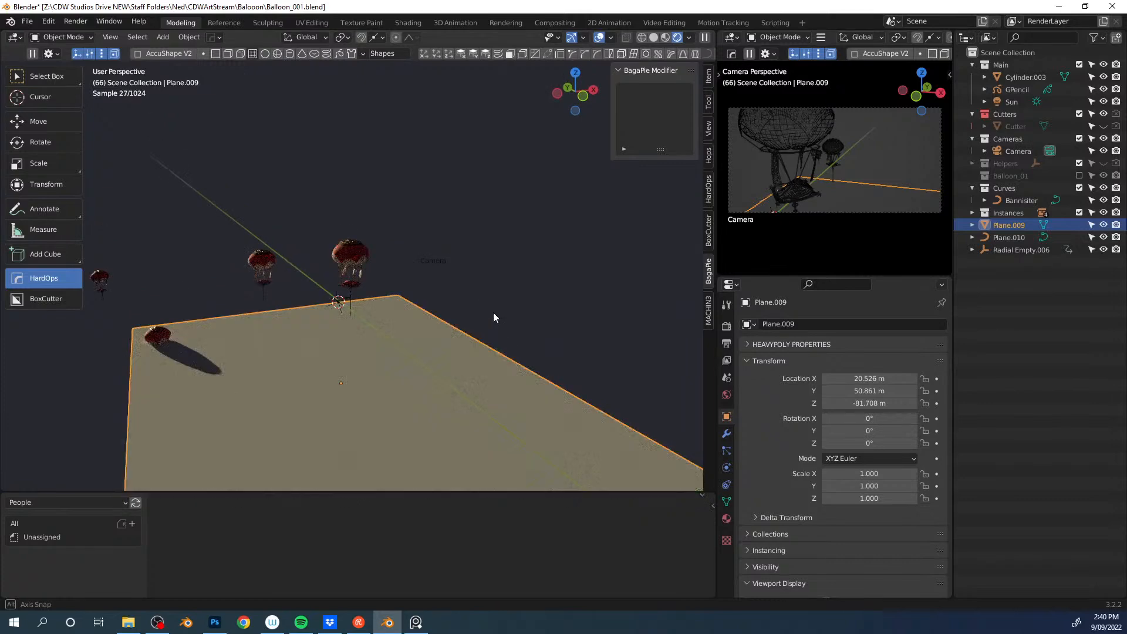
Step: Select the camera and all the balloons and raise them together along Z, bringing the camera to about Z 318 m
{"action": "left_click", "coordinate": [416, 262]}
{"action": "left_click", "coordinate": [351, 261], "text": "shift"}
{"action": "left_click", "coordinate": [261, 267], "text": "shift"}
{"action": "left_click", "coordinate": [154, 335], "text": "shift"}
{"action": "left_click", "coordinate": [100, 280], "text": "shift"}
{"action": "key", "text": "g"}
{"action": "key", "text": "z"}
{"action": "left_click", "coordinate": [425, 176]}
Step: Select the ground plane and set its Z location to 0 m
{"action": "scroll", "coordinate": [459, 238], "scroll_direction": "down", "scroll_amount": 3}
{"action": "middle_click_drag", "start_coordinate": [478, 241], "coordinate": [438, 320]}
{"action": "left_click", "coordinate": [403, 284]}
{"action": "key", "text": "g"}
{"action": "right_click", "coordinate": [440, 291]}
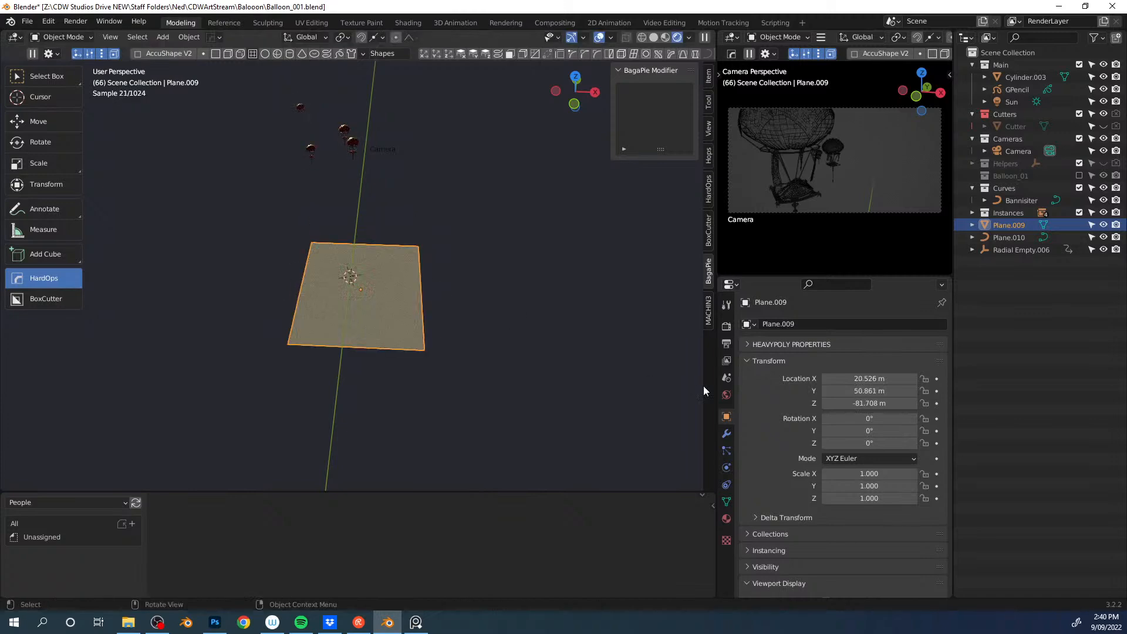
{"action": "left_click", "coordinate": [868, 403]}
{"action": "type", "text": "0"}
{"action": "key", "text": "Return"}
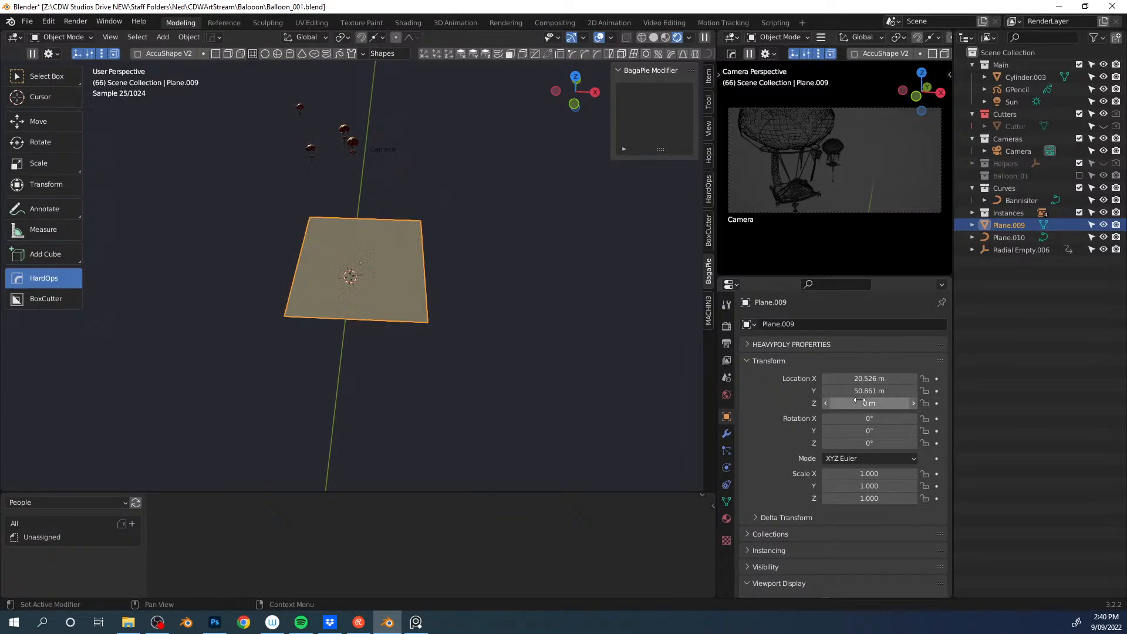
Step: Move the ground plane along Y to about 855 m and scale it up
{"action": "middle_click_drag", "start_coordinate": [371, 280], "coordinate": [300, 298]}
{"action": "key", "text": "g"}
{"action": "key", "text": "y"}
{"action": "left_click", "coordinate": [551, 191]}
{"action": "key", "text": "s"}
{"action": "left_click", "coordinate": [572, 259]}
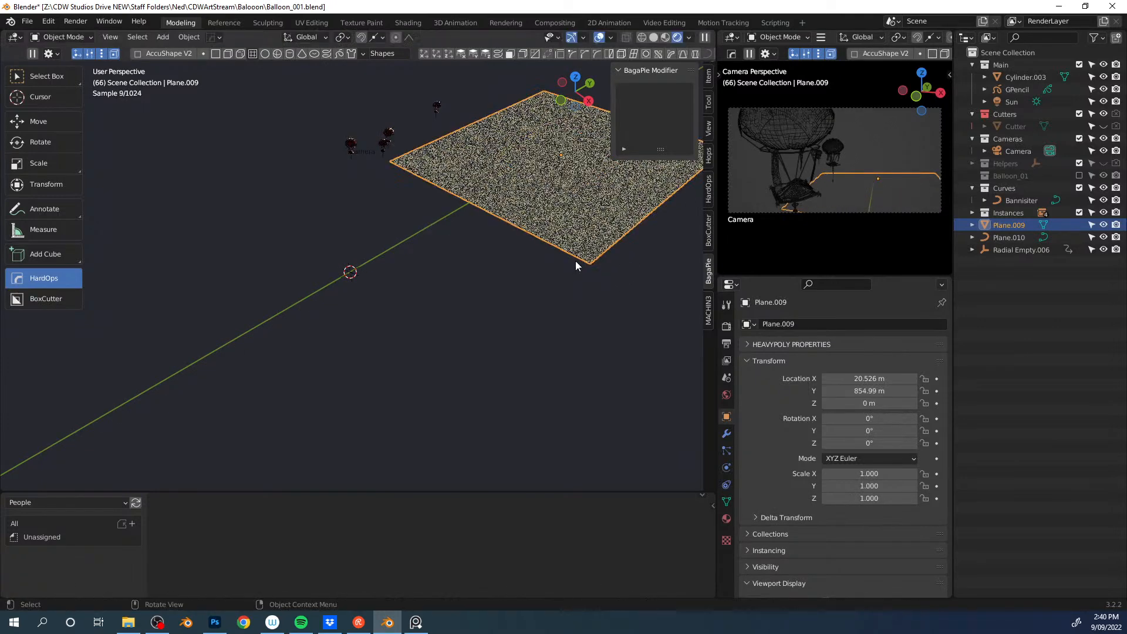
{"action": "middle_click_drag", "start_coordinate": [497, 295], "coordinate": [550, 268]}
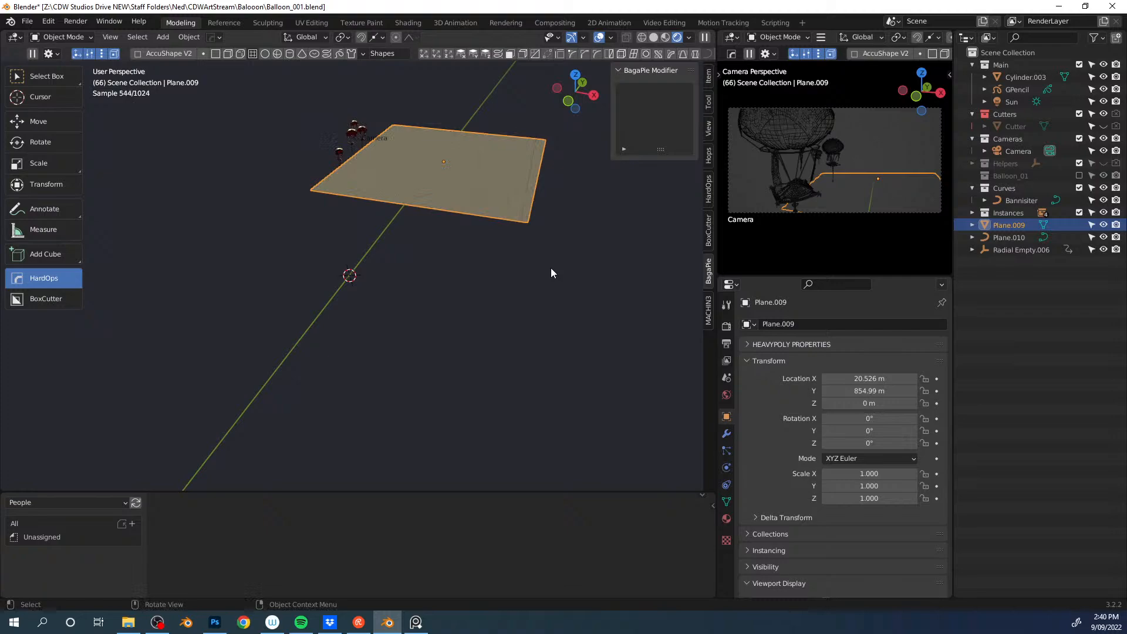
Step: Stretch the ground plane along X and Y so it extends well past the sides of the camera's frame
{"action": "key", "text": "s"}
{"action": "key", "text": "x"}
{"action": "left_click", "coordinate": [722, 316]}
{"action": "middle_click_drag", "start_coordinate": [546, 263], "coordinate": [482, 260]}
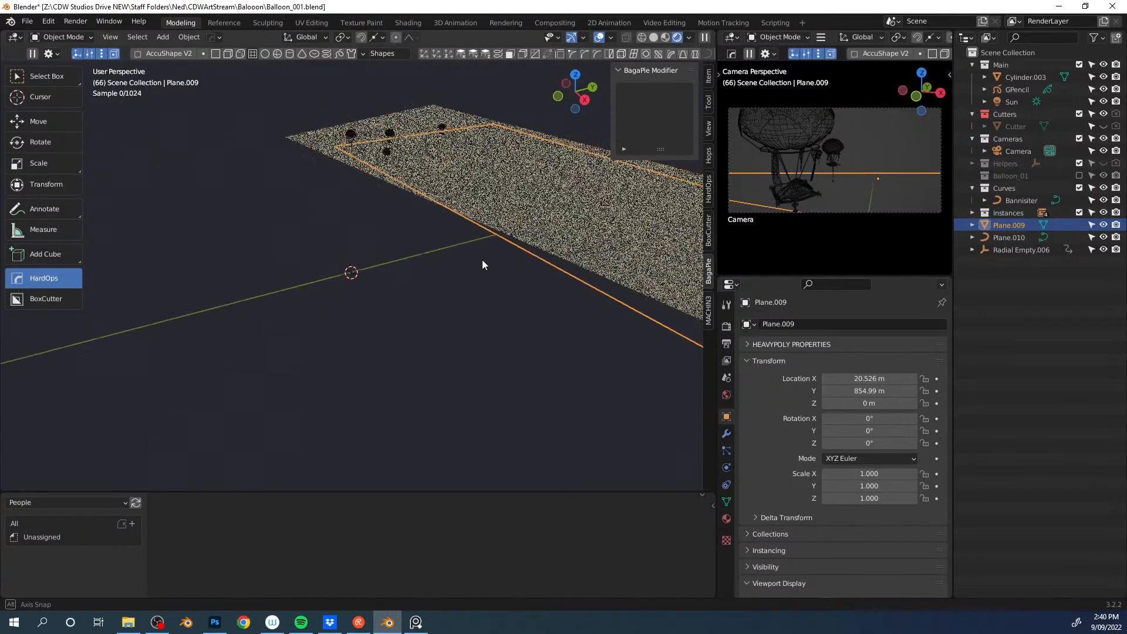
{"action": "key", "text": "s"}
{"action": "key", "text": "y"}
{"action": "key", "text": "Escape"}
{"action": "middle_click_drag", "start_coordinate": [324, 288], "coordinate": [438, 258]}
{"action": "middle_click_drag", "start_coordinate": [512, 253], "coordinate": [535, 274]}
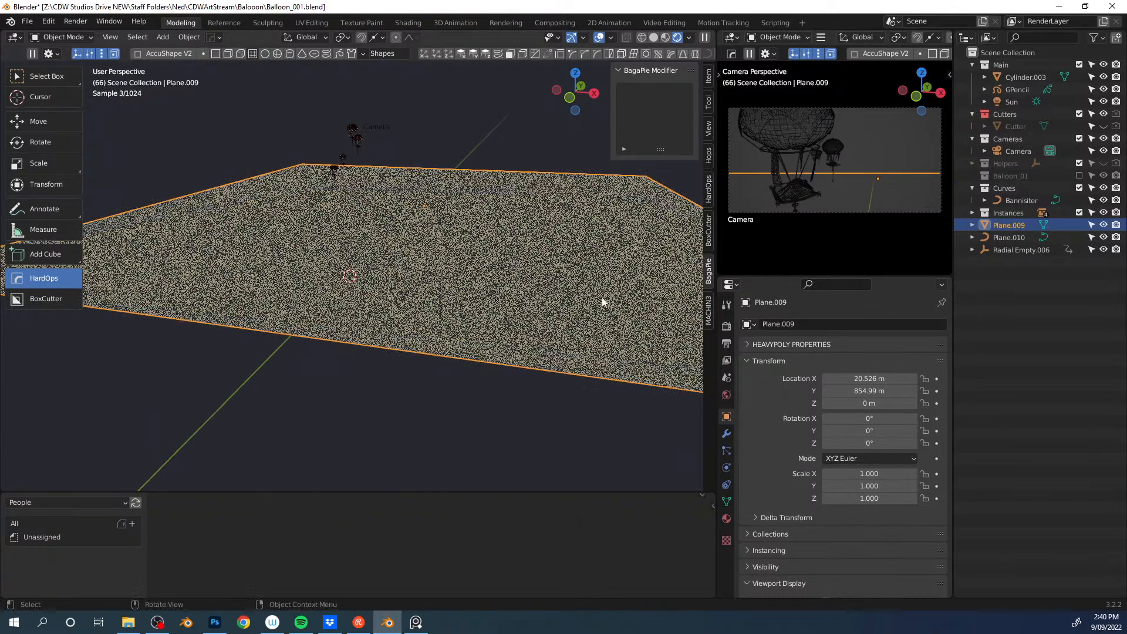
Step: Increase the camera's Clip End distance to include the far ground, and reselect the ground plane
{"action": "left_click", "coordinate": [1017, 151]}
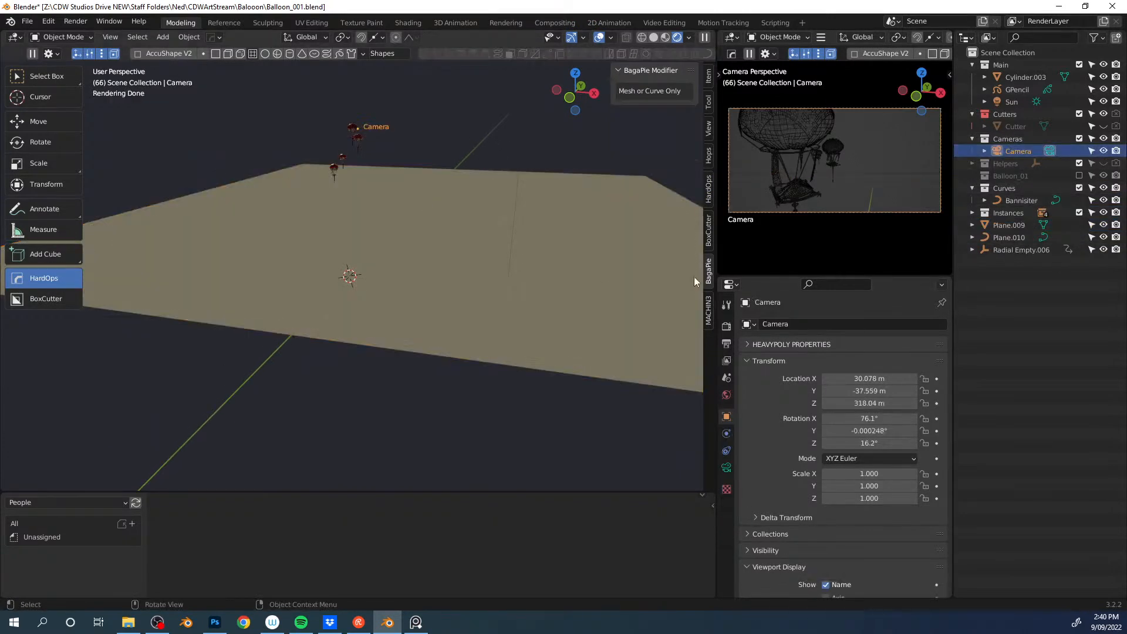
{"action": "left_click", "coordinate": [727, 468]}
{"action": "left_click", "coordinate": [865, 460]}
{"action": "left_click", "coordinate": [839, 459]}
{"action": "type", "text": "0"}
{"action": "key", "text": "Return"}
{"action": "left_click", "coordinate": [431, 240]}
{"action": "middle_click_drag", "start_coordinate": [431, 244], "coordinate": [386, 273]}
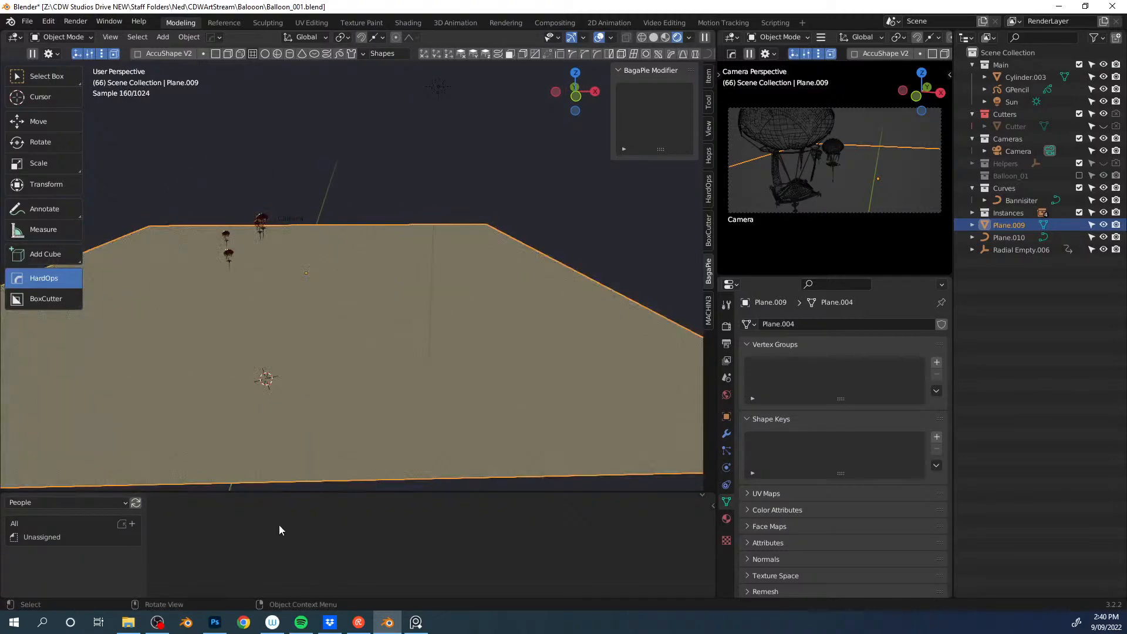
{"action": "left_click", "coordinate": [415, 621]}
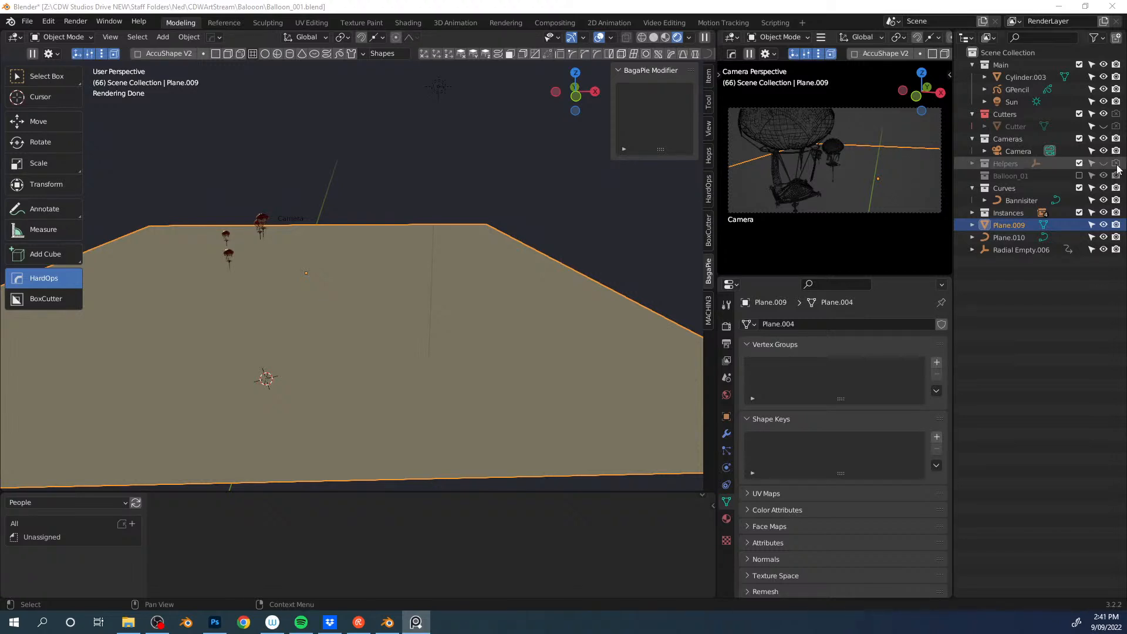
{"action": "left_click", "coordinate": [254, 624]}
{"action": "left_click", "coordinate": [470, 376]}
{"action": "left_click", "coordinate": [351, 33]}
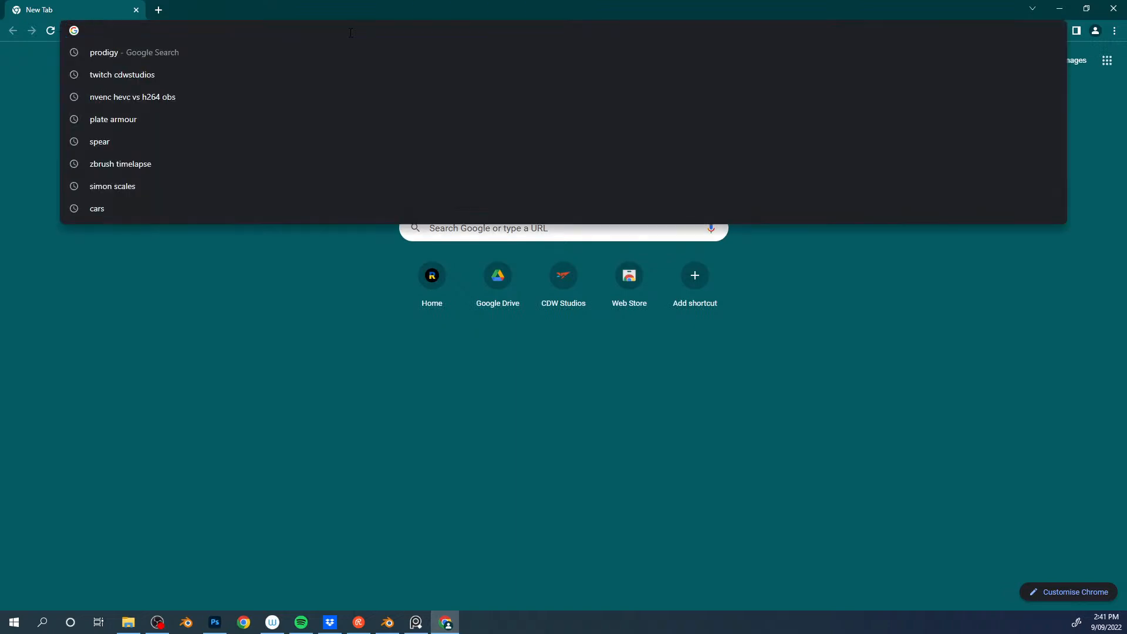
{"action": "type", "text": "https://tangrams.github.io/heightmapper/"}
{"action": "key", "text": "Return"}
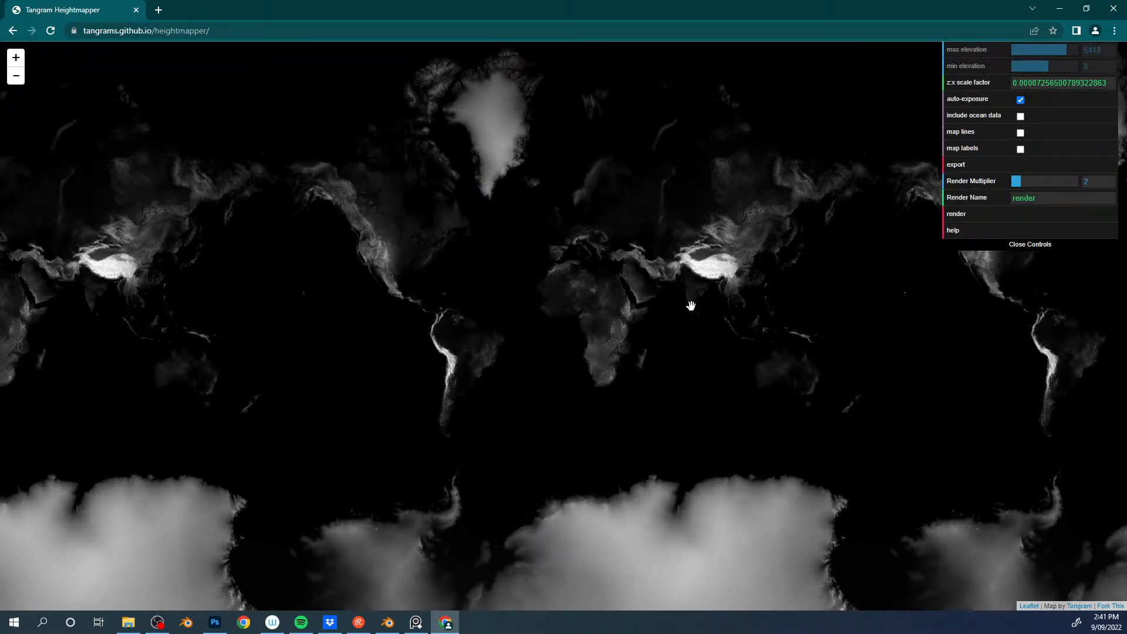
Step: Examine the heightmap's northeast Asian coast and its peninsulas for mountain terrain suited to the ground surface
{"action": "left_click_drag", "start_coordinate": [460, 266], "coordinate": [489, 289]}
{"action": "scroll", "coordinate": [576, 262], "scroll_direction": "up", "scroll_amount": 3}
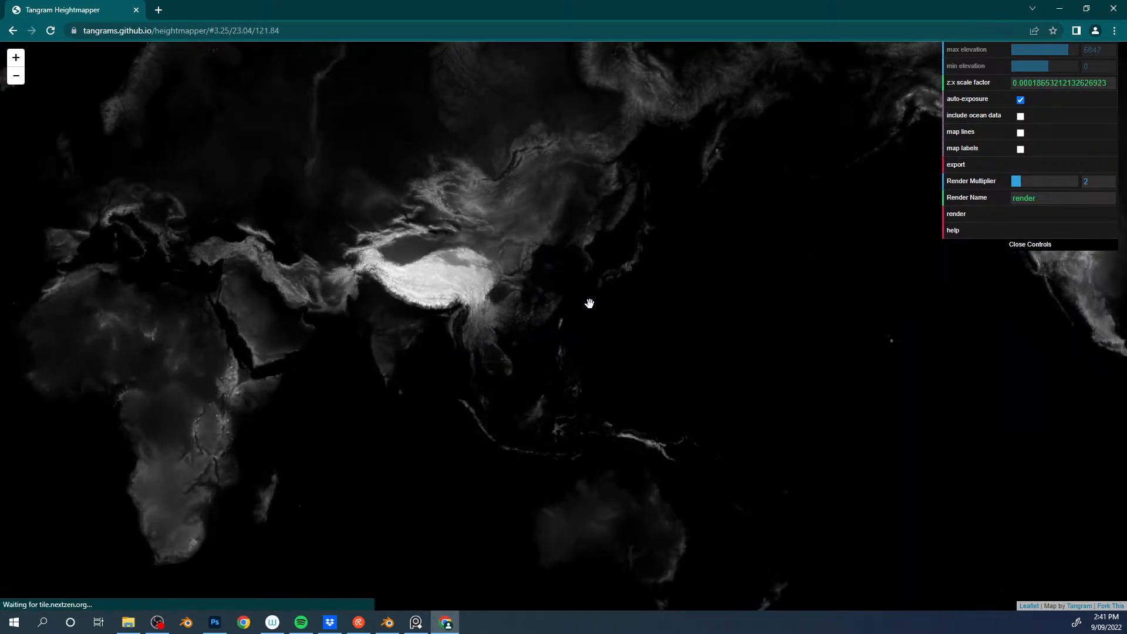
{"action": "left_click_drag", "start_coordinate": [606, 220], "coordinate": [366, 314]}
{"action": "scroll", "coordinate": [436, 276], "scroll_direction": "up", "scroll_amount": 4}
{"action": "left_click_drag", "start_coordinate": [527, 188], "coordinate": [503, 259]}
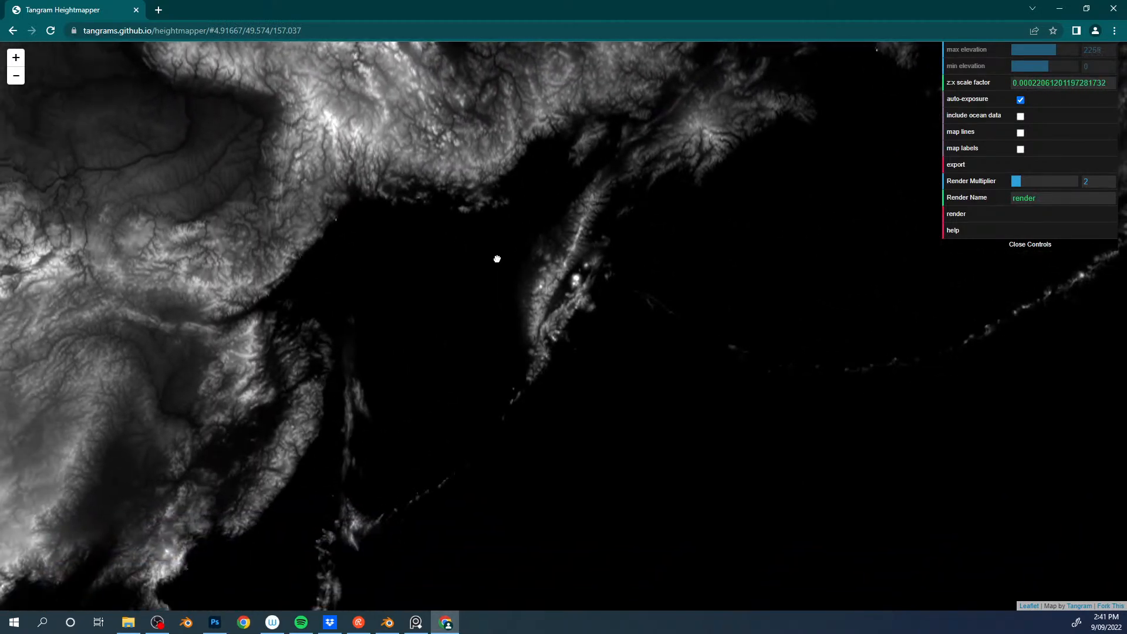
{"action": "scroll", "coordinate": [568, 297], "scroll_direction": "up", "scroll_amount": 3}
{"action": "scroll", "coordinate": [519, 288], "scroll_direction": "up", "scroll_amount": 3}
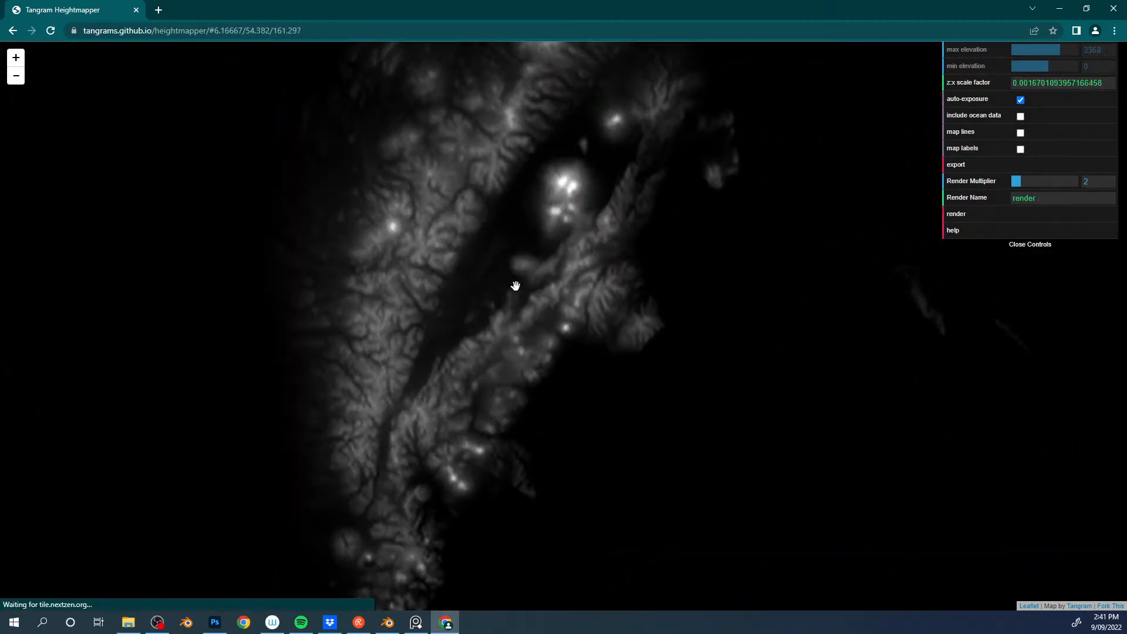
{"action": "left_click_drag", "start_coordinate": [646, 209], "coordinate": [579, 347]}
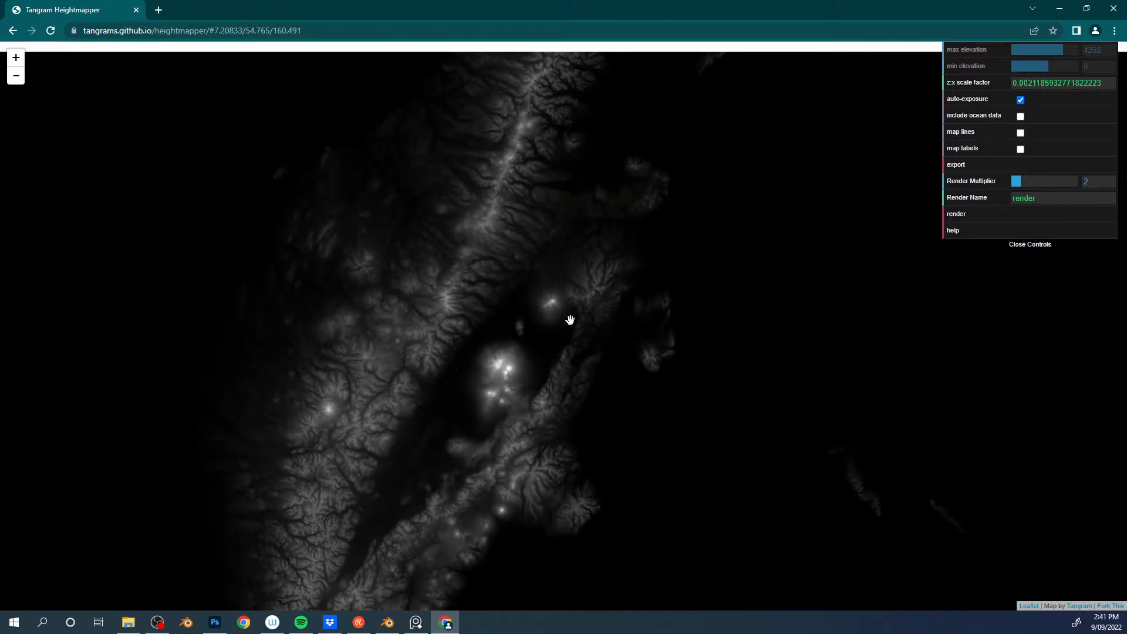
{"action": "left_click_drag", "start_coordinate": [536, 211], "coordinate": [461, 429]}
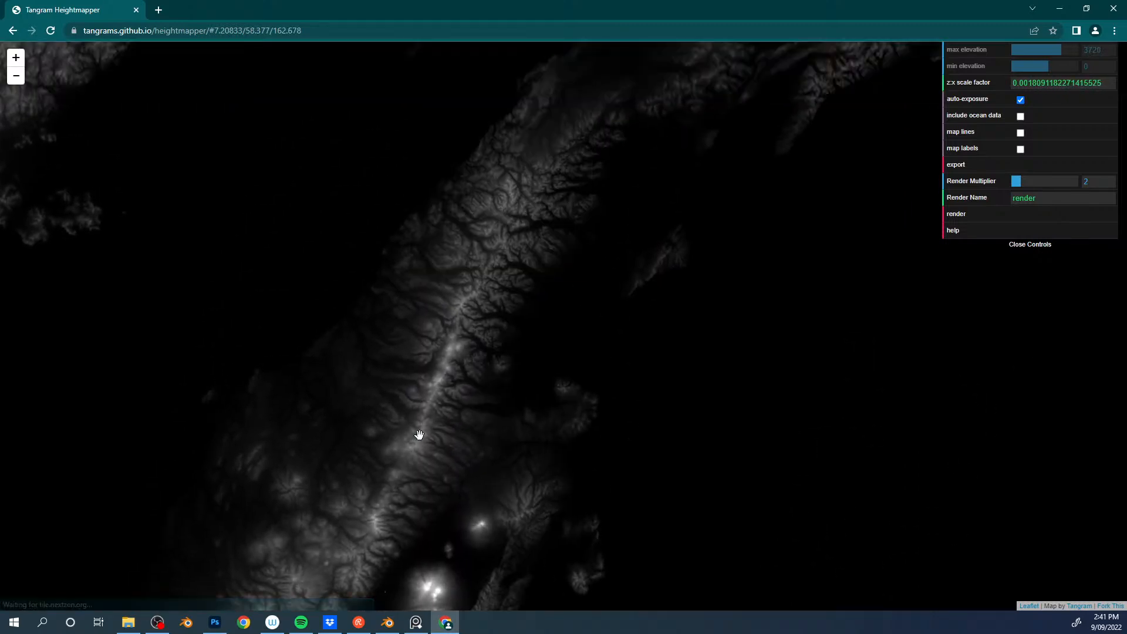
{"action": "left_click_drag", "start_coordinate": [645, 161], "coordinate": [425, 355]}
{"action": "left_click_drag", "start_coordinate": [793, 215], "coordinate": [659, 176]}
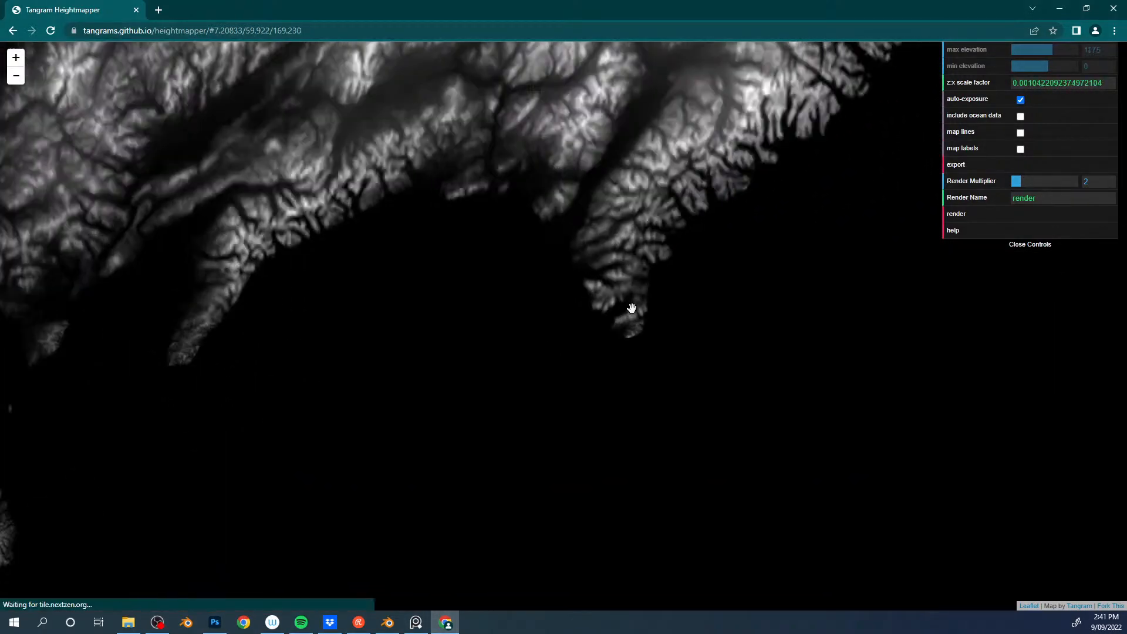
{"action": "scroll", "coordinate": [630, 309], "scroll_direction": "up", "scroll_amount": 3}
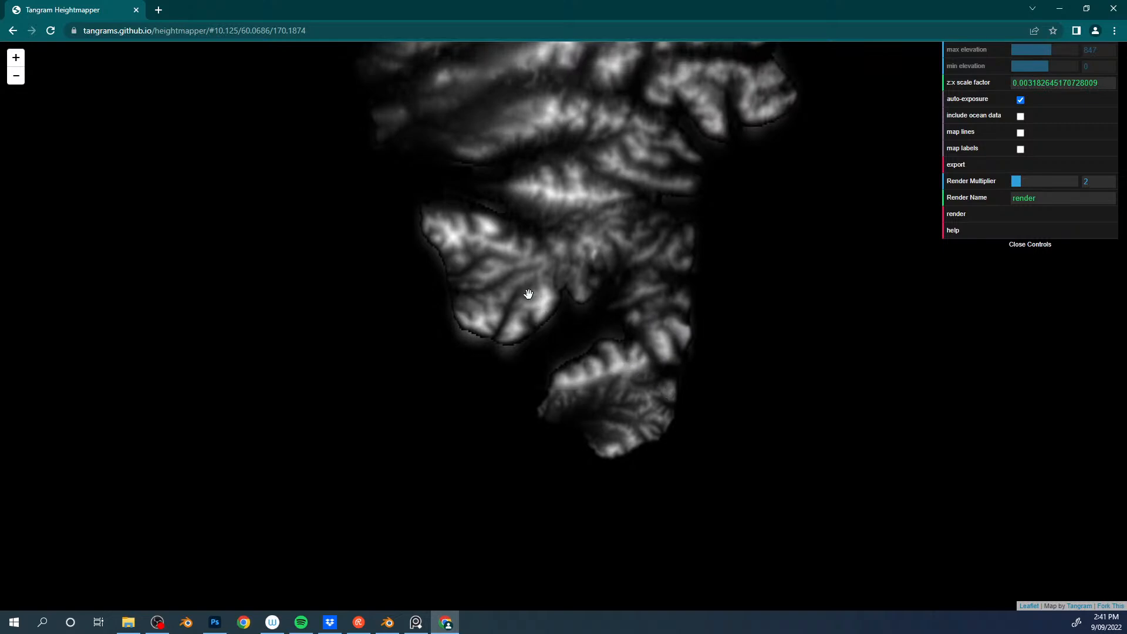
{"action": "scroll", "coordinate": [526, 284], "scroll_direction": "up", "scroll_amount": 2}
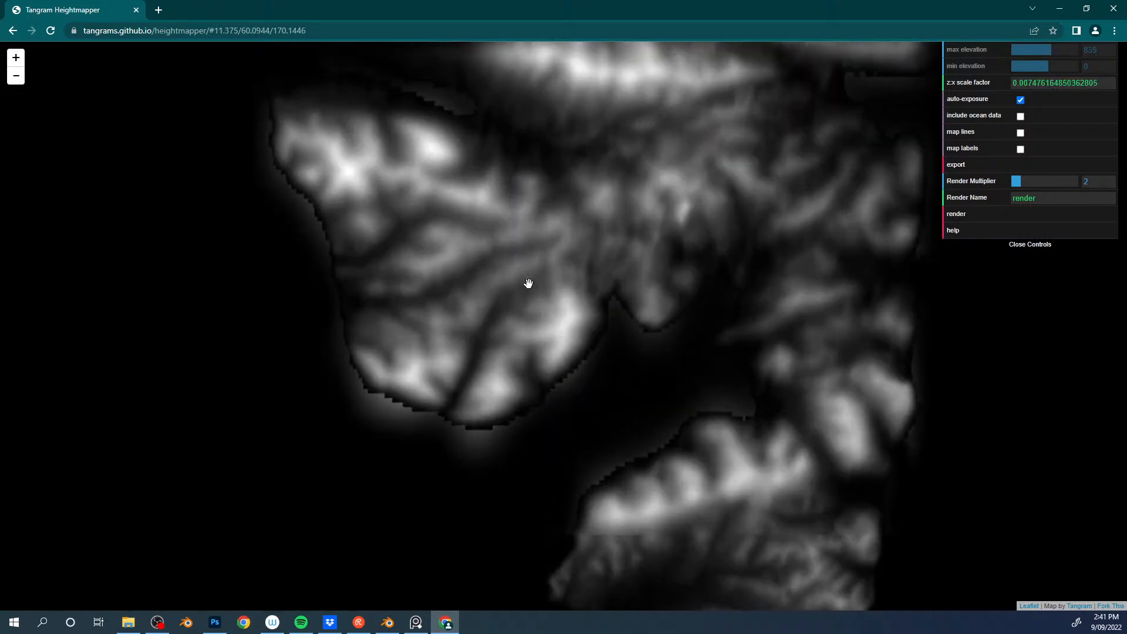
Step: Bring the map southwest to the volcanic coastal terrain around latitude 52.75, longitude 158.55
{"action": "scroll", "coordinate": [525, 283], "scroll_direction": "down", "scroll_amount": 3}
{"action": "scroll", "coordinate": [468, 275], "scroll_direction": "down", "scroll_amount": 3}
{"action": "left_click_drag", "start_coordinate": [448, 253], "coordinate": [745, 53]}
{"action": "scroll", "coordinate": [330, 219], "scroll_direction": "down", "scroll_amount": 4}
{"action": "left_click_drag", "start_coordinate": [374, 230], "coordinate": [699, 83]}
{"action": "left_click_drag", "start_coordinate": [258, 203], "coordinate": [614, 178]}
{"action": "left_click_drag", "start_coordinate": [436, 422], "coordinate": [460, 143]}
{"action": "left_click_drag", "start_coordinate": [486, 272], "coordinate": [508, 72]}
{"action": "left_click_drag", "start_coordinate": [467, 350], "coordinate": [633, 114]}
{"action": "scroll", "coordinate": [549, 326], "scroll_direction": "up", "scroll_amount": 4}
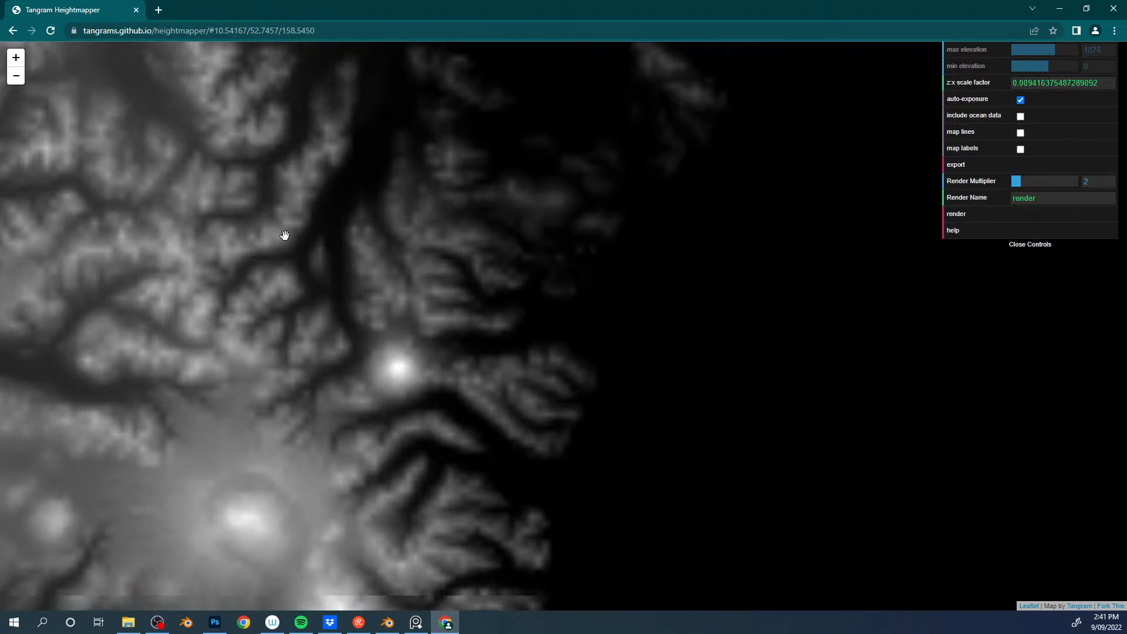
Step: Frame the branching mountain valleys at zoom level 12, around latitude 52.745, longitude 157.47
{"action": "left_click_drag", "start_coordinate": [359, 244], "coordinate": [547, 231]}
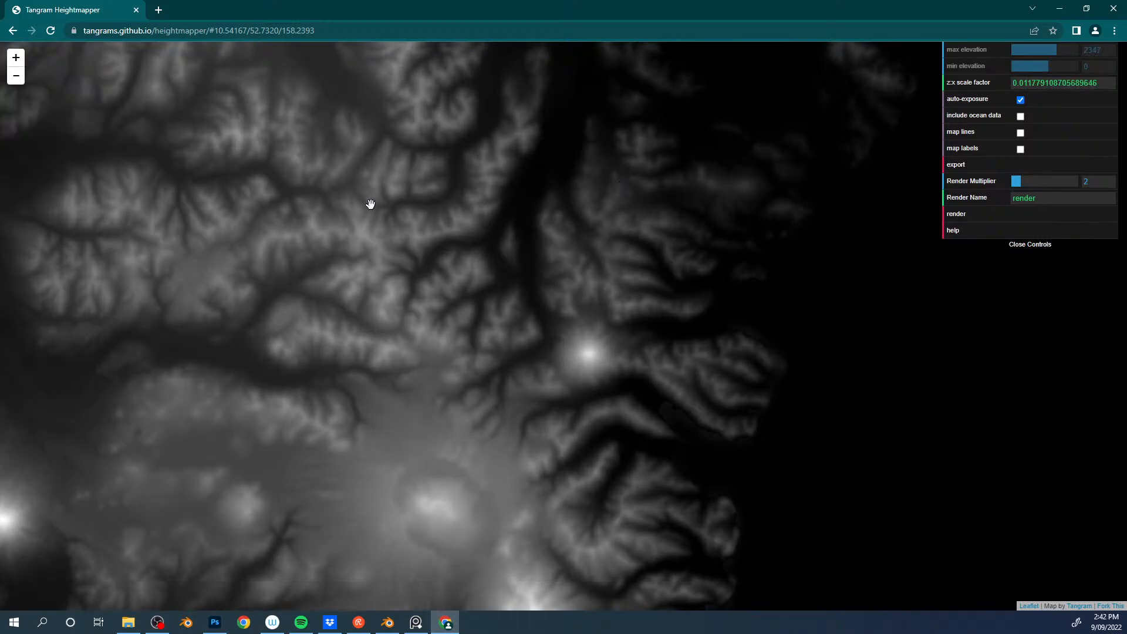
{"action": "left_click_drag", "start_coordinate": [421, 183], "coordinate": [777, 267]}
{"action": "left_click_drag", "start_coordinate": [399, 285], "coordinate": [528, 221]}
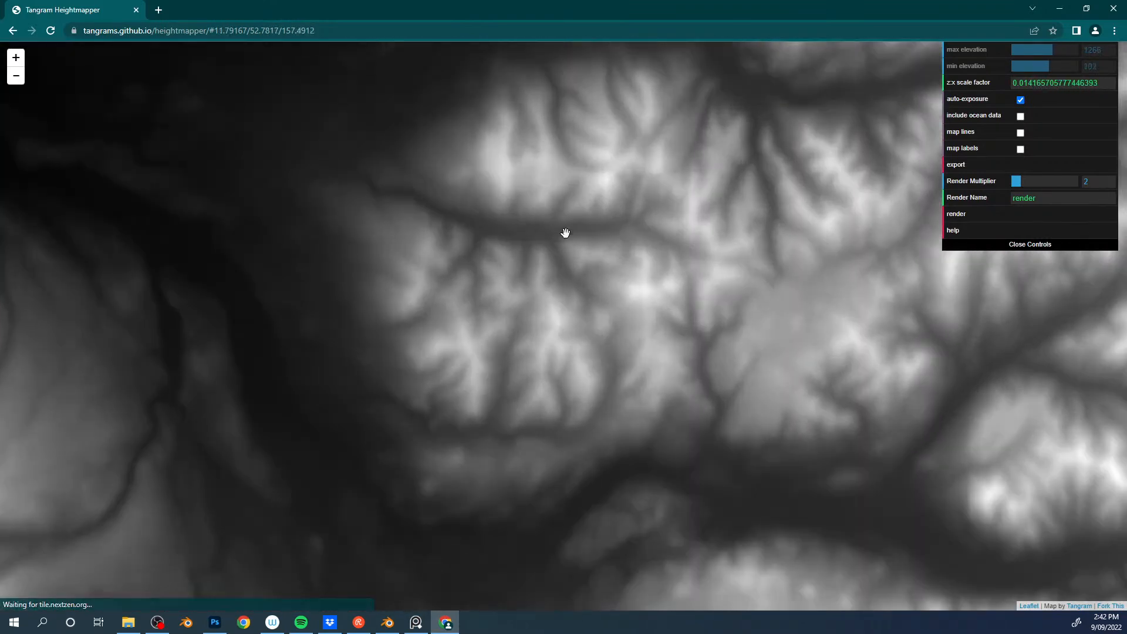
{"action": "scroll", "coordinate": [576, 214], "scroll_direction": "down", "scroll_amount": 1}
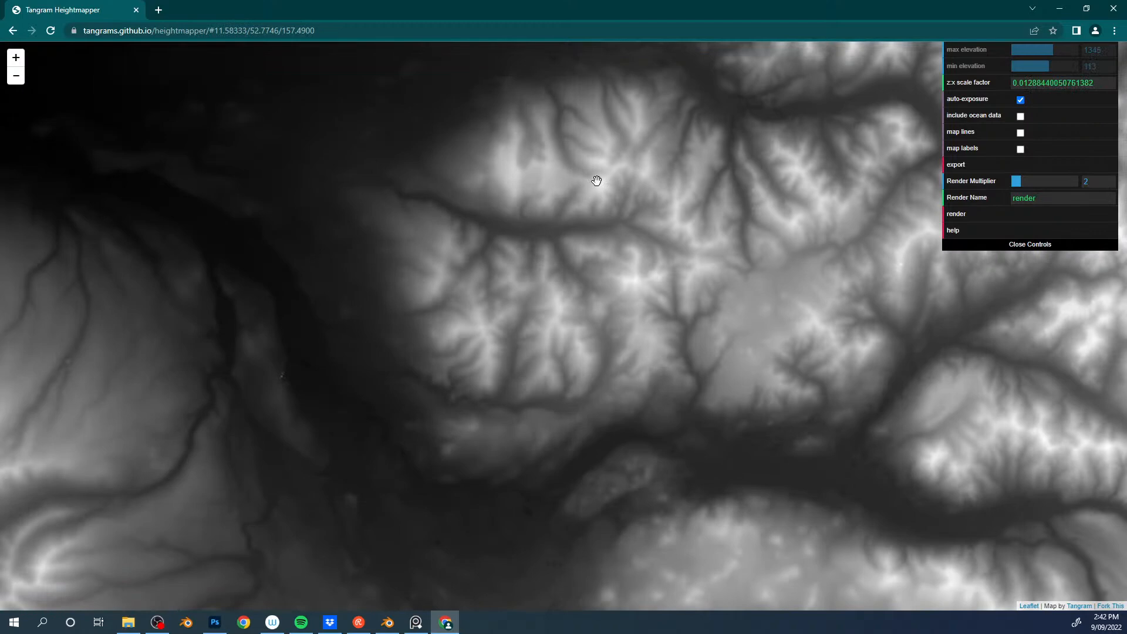
{"action": "left_click_drag", "start_coordinate": [591, 267], "coordinate": [606, 179]}
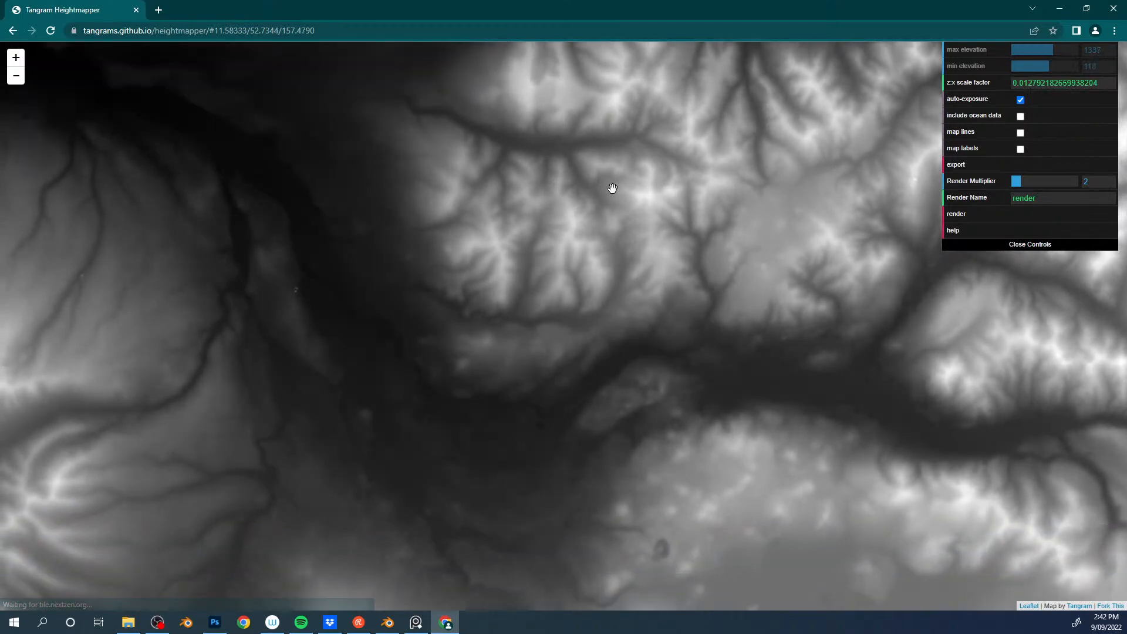
{"action": "scroll", "coordinate": [532, 239], "scroll_direction": "up", "scroll_amount": 1}
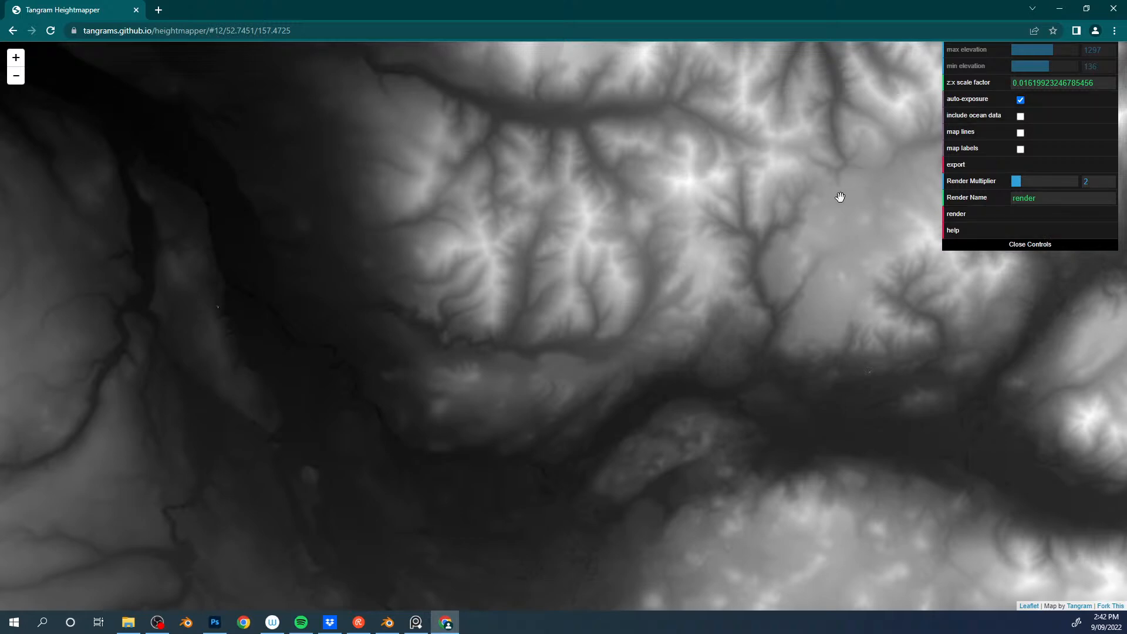
Step: Render the framed heightmap at the 2x multiplier, show the downloaded render.png in its folder, and dismiss the completion message
{"action": "left_click", "coordinate": [959, 218]}
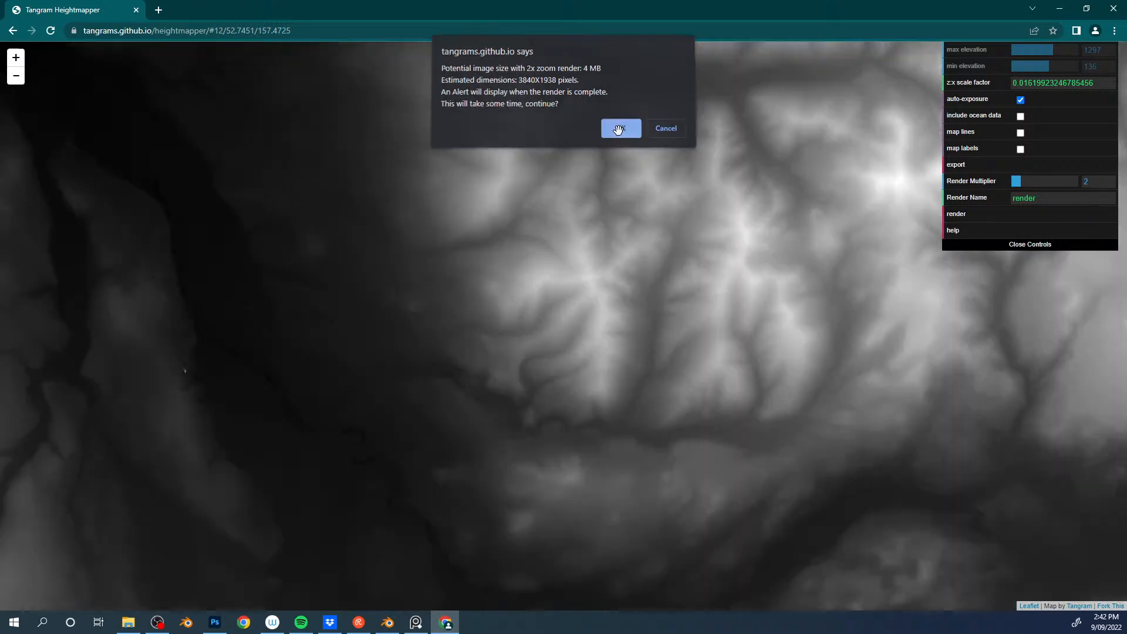
{"action": "left_click", "coordinate": [621, 133]}
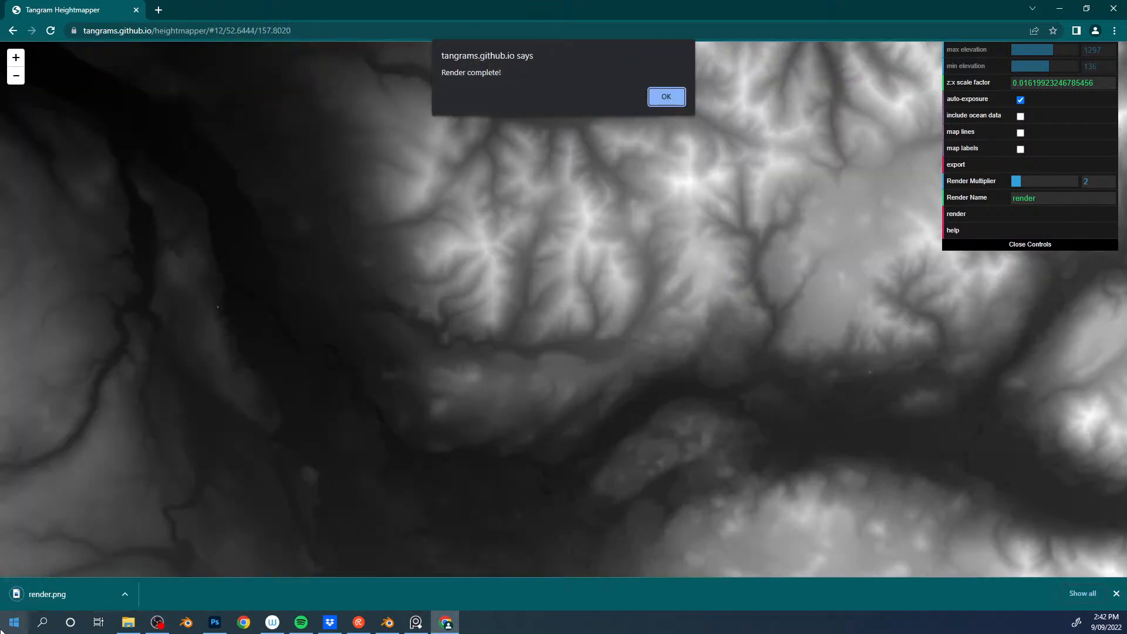
{"action": "left_click", "coordinate": [126, 594]}
{"action": "left_click", "coordinate": [147, 555]}
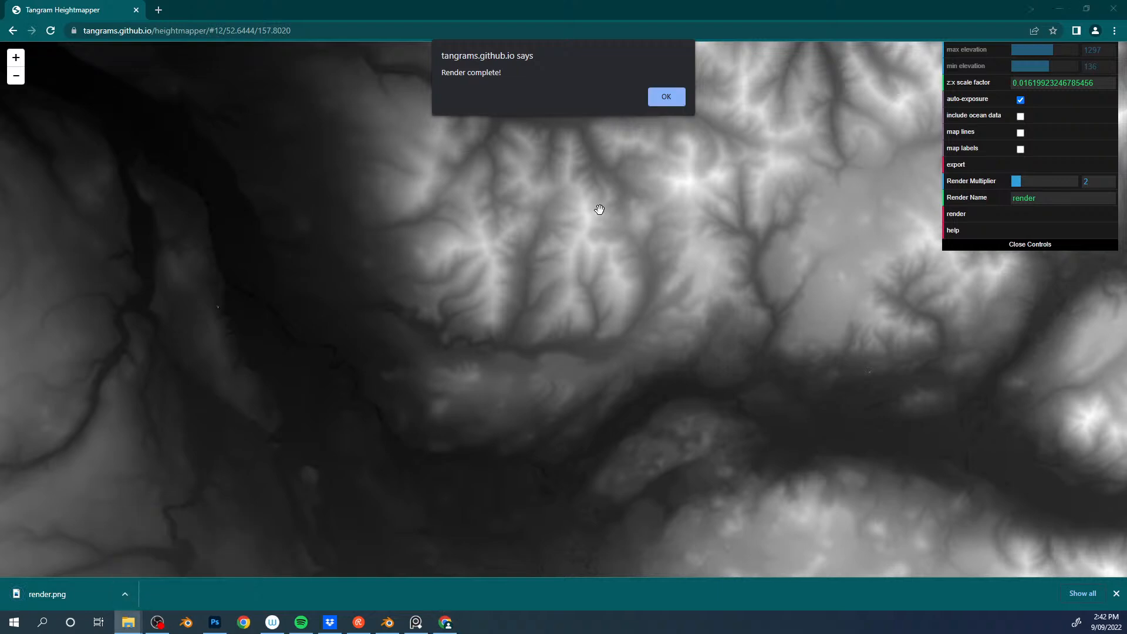
{"action": "left_click", "coordinate": [650, 100]}
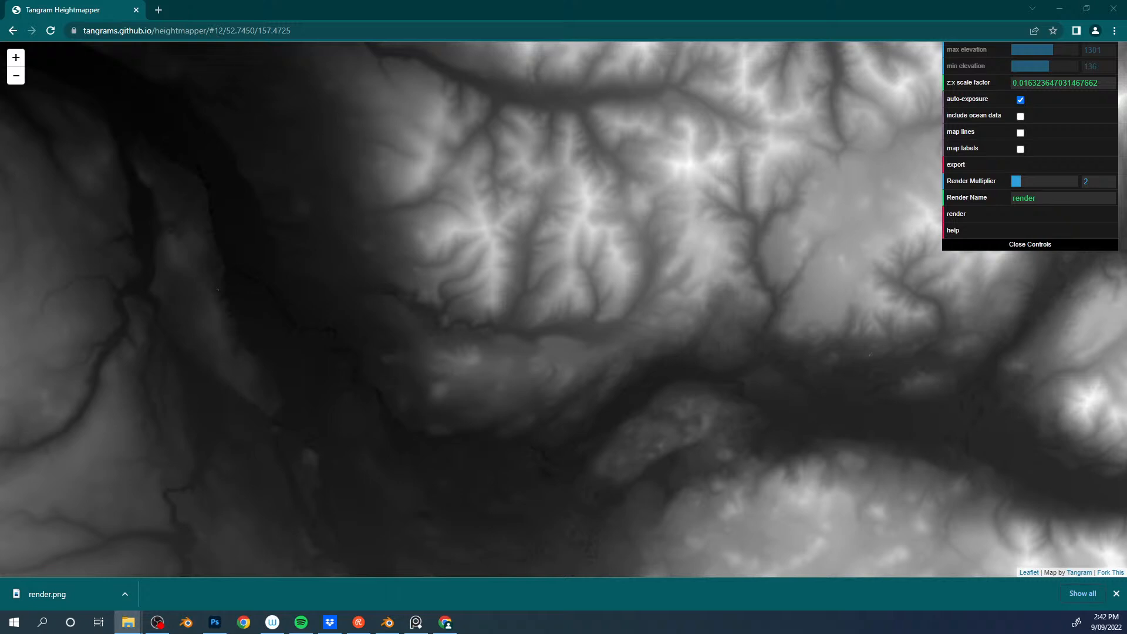
Step: Switch back to Blender, add a grid mesh, scale it up over much of the ground plane and raise it slightly along Z
{"action": "left_click", "coordinate": [388, 622]}
{"action": "middle_click_drag", "start_coordinate": [394, 337], "coordinate": [341, 260]}
{"action": "key", "text": "shift+a"}
{"action": "mouse_move", "coordinate": [341, 261]}
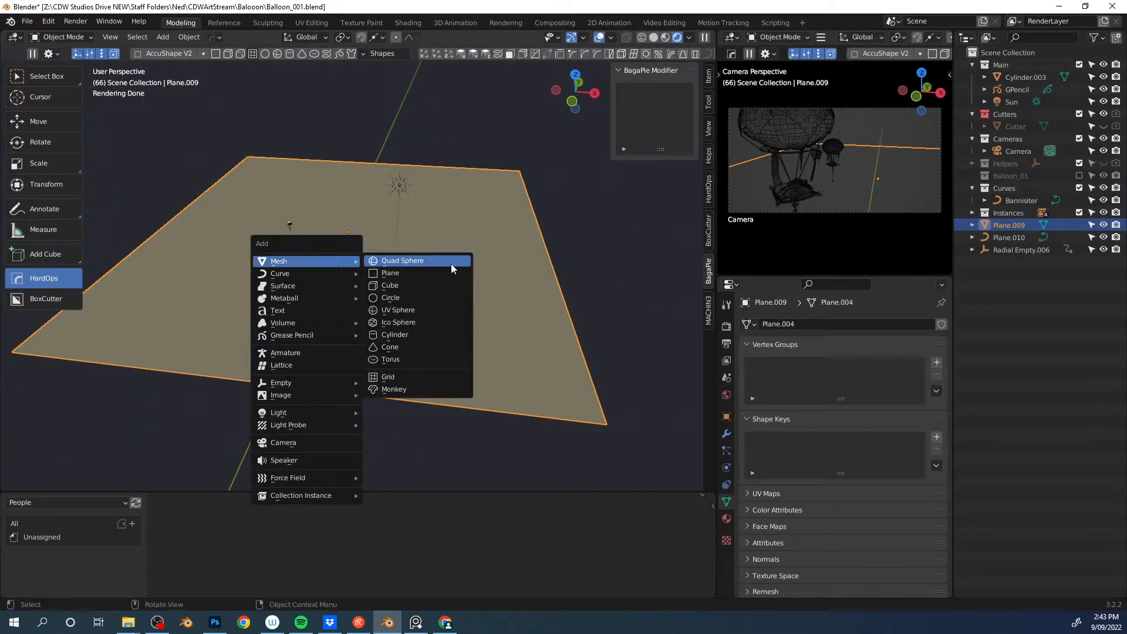
{"action": "left_click", "coordinate": [405, 378]}
{"action": "key", "text": "s"}
{"action": "left_click", "coordinate": [470, 329]}
{"action": "key", "text": "g"}
{"action": "key", "text": "z"}
{"action": "left_click", "coordinate": [420, 297]}
{"action": "key", "text": "s"}
{"action": "left_click", "coordinate": [450, 294]}
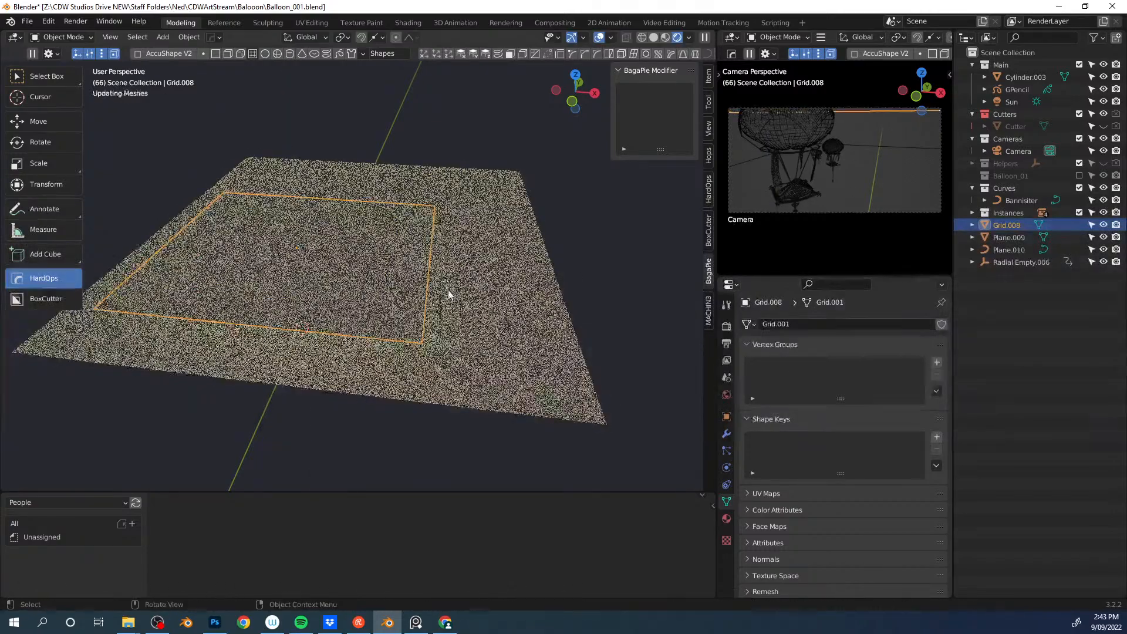
Step: Subdivide the whole grid mesh once in Edit Mode, and return to Object Mode
{"action": "middle_click_drag", "start_coordinate": [411, 259], "coordinate": [433, 323]}
{"action": "key", "text": "Tab"}
{"action": "right_click", "coordinate": [376, 272]}
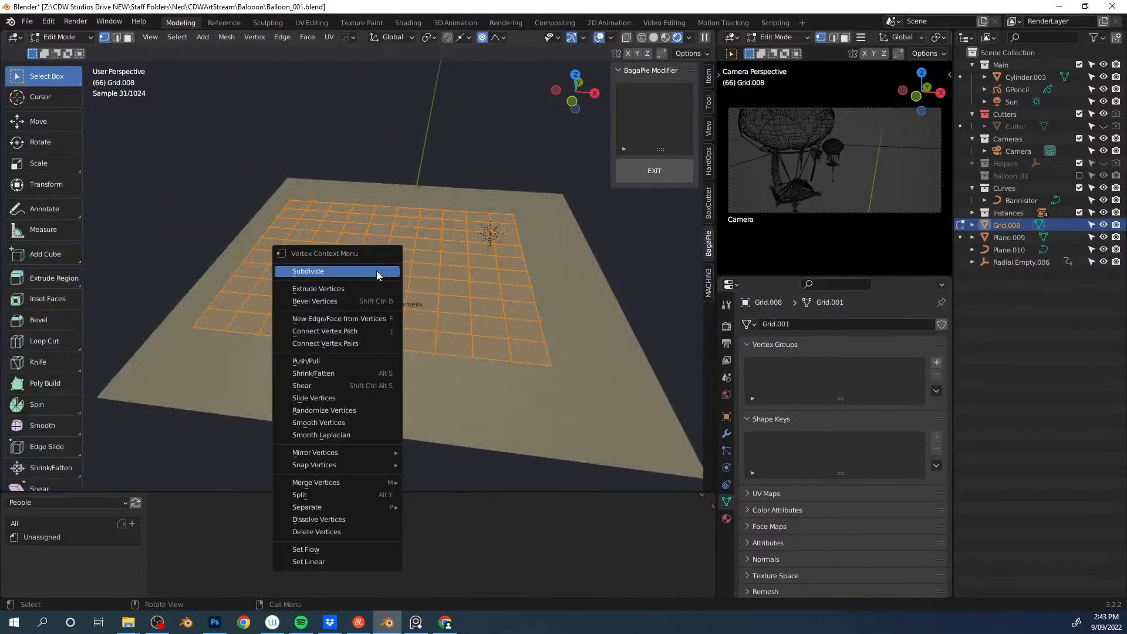
{"action": "left_click", "coordinate": [371, 271]}
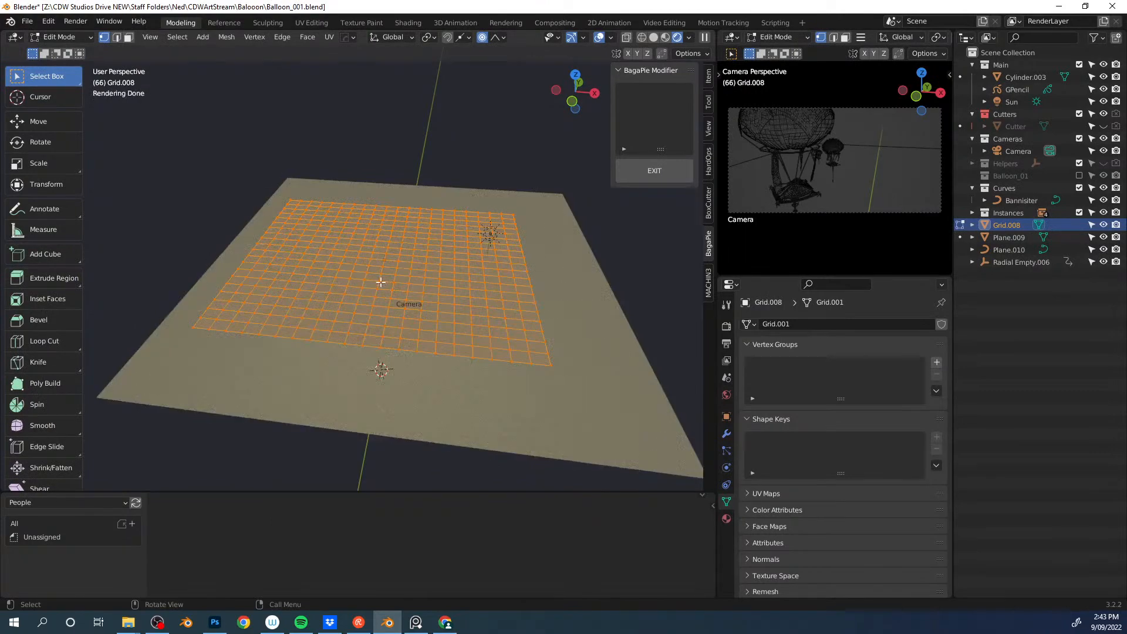
{"action": "key", "text": "Tab"}
Step: Add a Displace modifier to the grid and create a new texture for it
{"action": "left_click", "coordinate": [726, 434]}
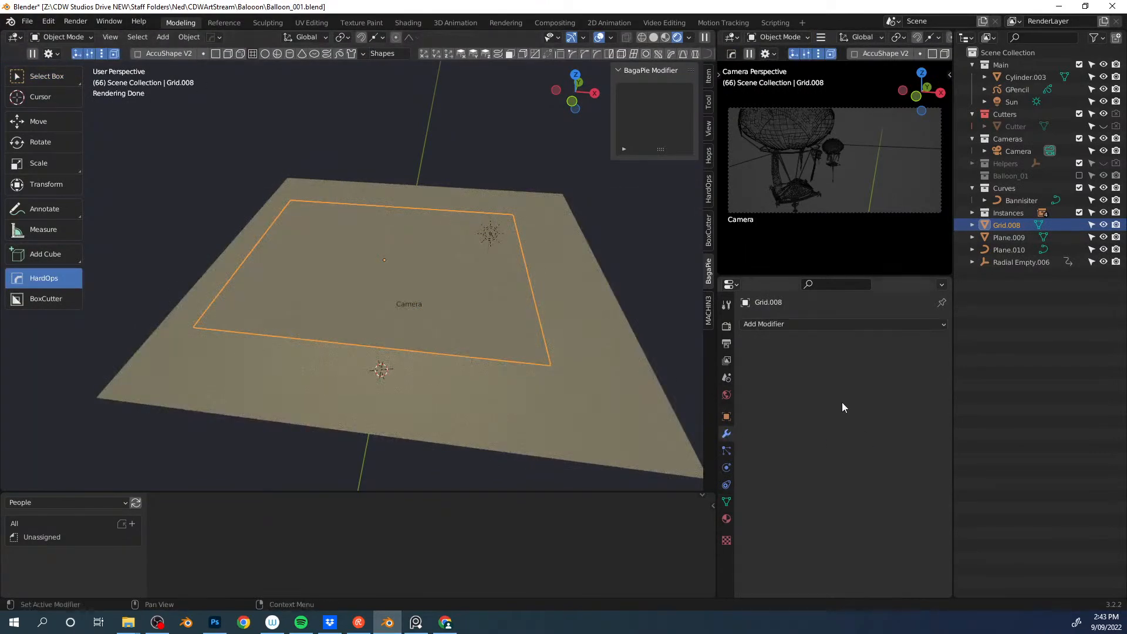
{"action": "left_click", "coordinate": [791, 320]}
{"action": "left_click", "coordinate": [792, 325]}
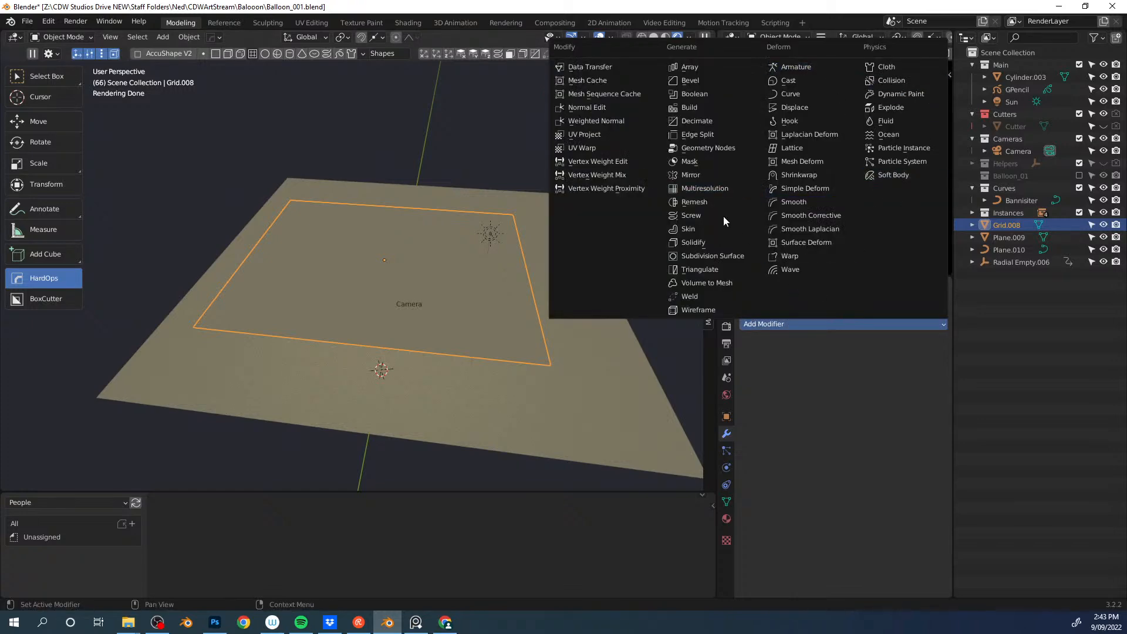
{"action": "left_click", "coordinate": [794, 108]}
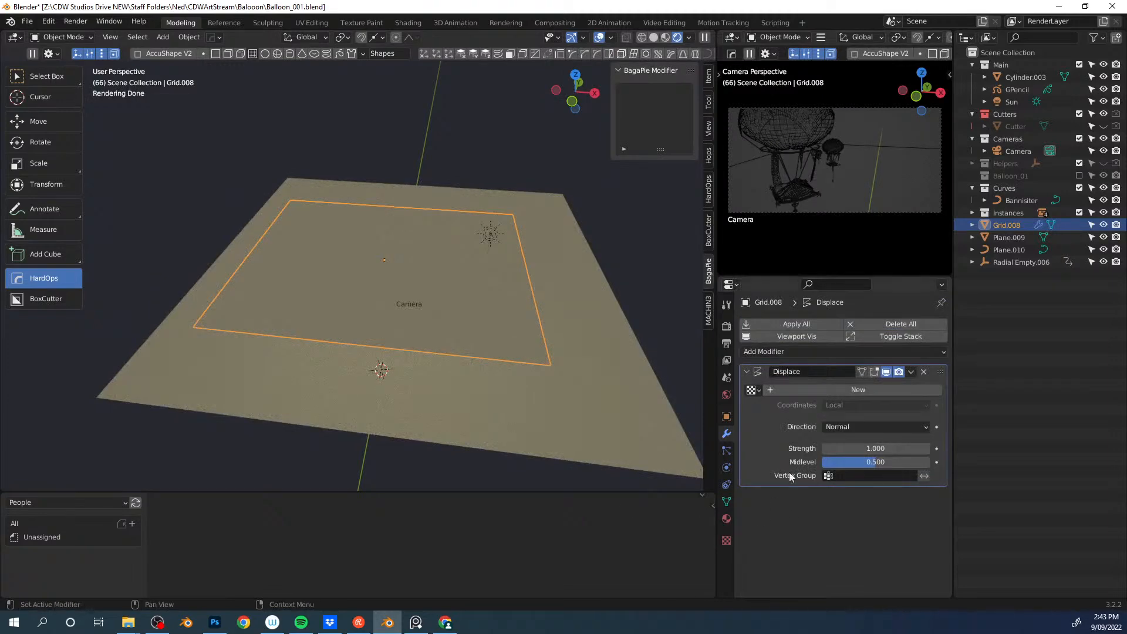
{"action": "left_click", "coordinate": [806, 389]}
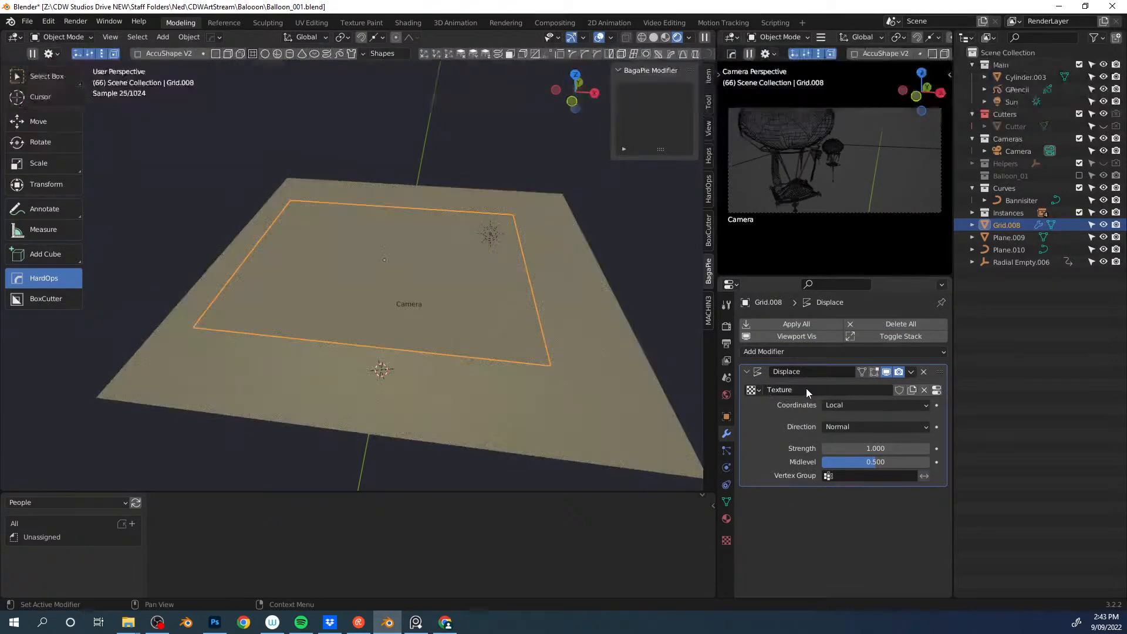
Step: Load render.png from the project's textures folder as the displacement texture's image
{"action": "left_click", "coordinate": [726, 540]}
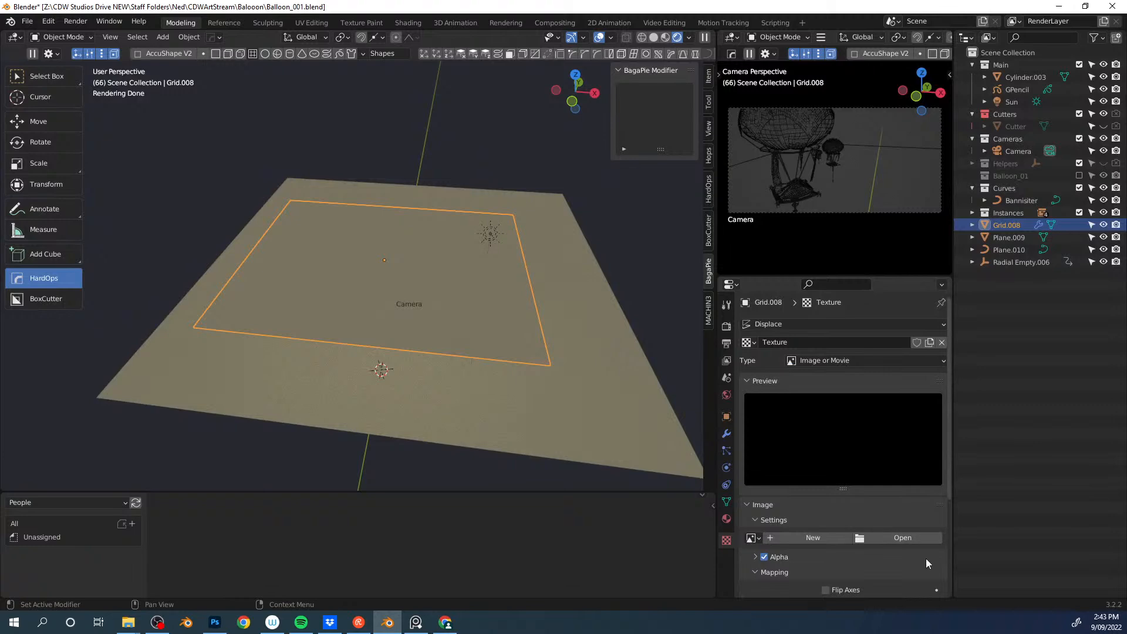
{"action": "left_click", "coordinate": [908, 538]}
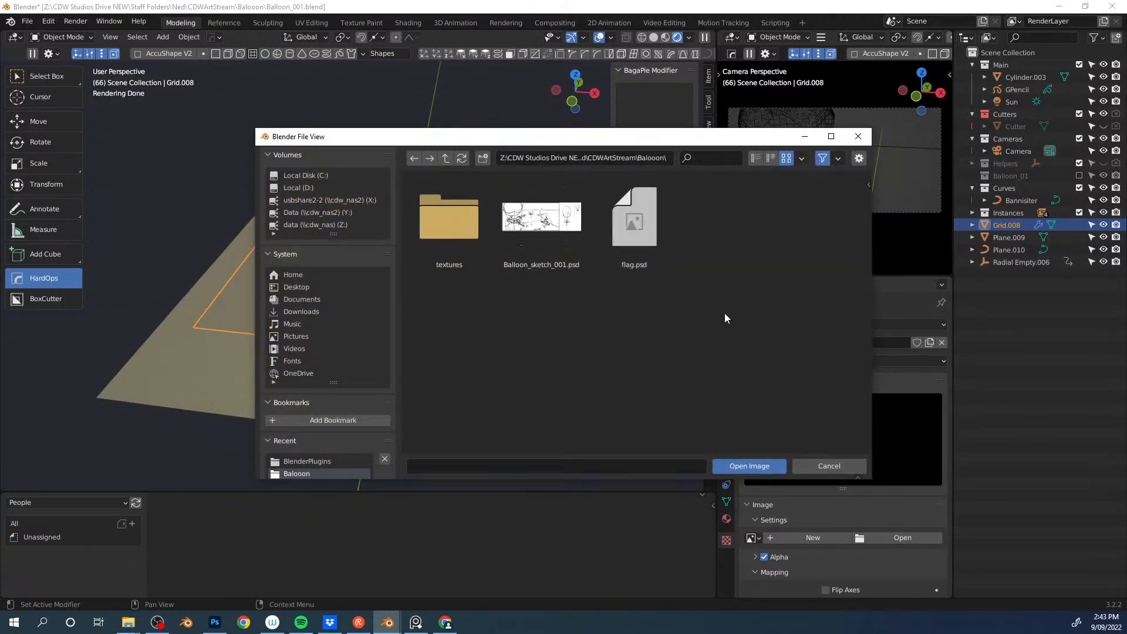
{"action": "left_click", "coordinate": [442, 216]}
{"action": "double_click", "coordinate": [452, 219]}
{"action": "left_click", "coordinate": [456, 218]}
{"action": "left_click", "coordinate": [749, 465]}
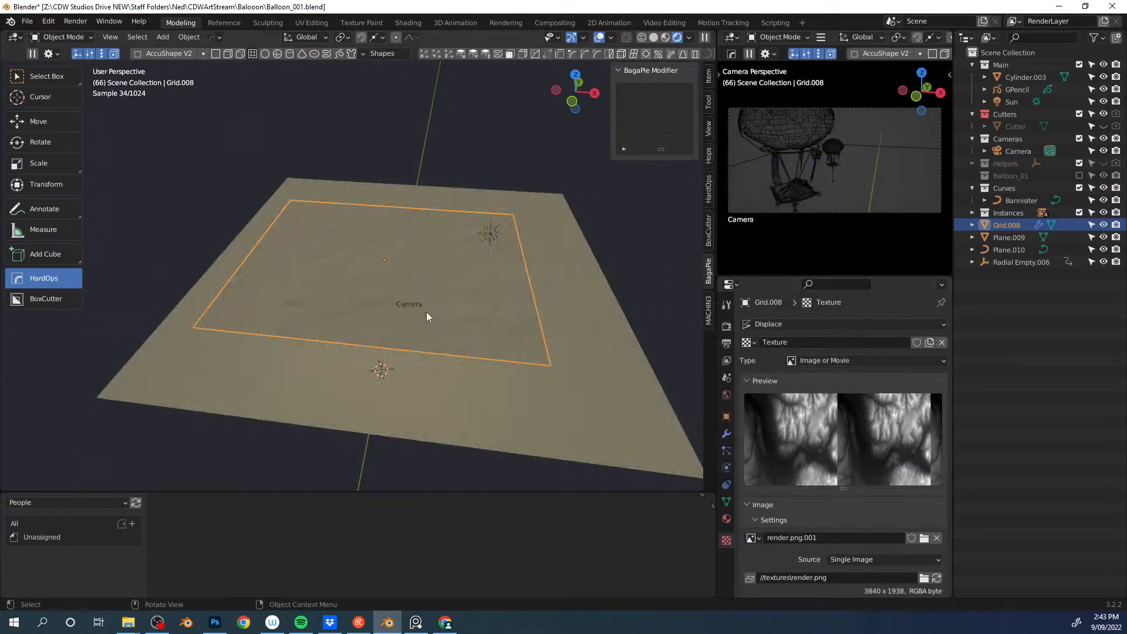
Step: Set the Displace modifier's coordinates to UV and raise its strength to about 41
{"action": "middle_click_drag", "start_coordinate": [451, 273], "coordinate": [416, 265]}
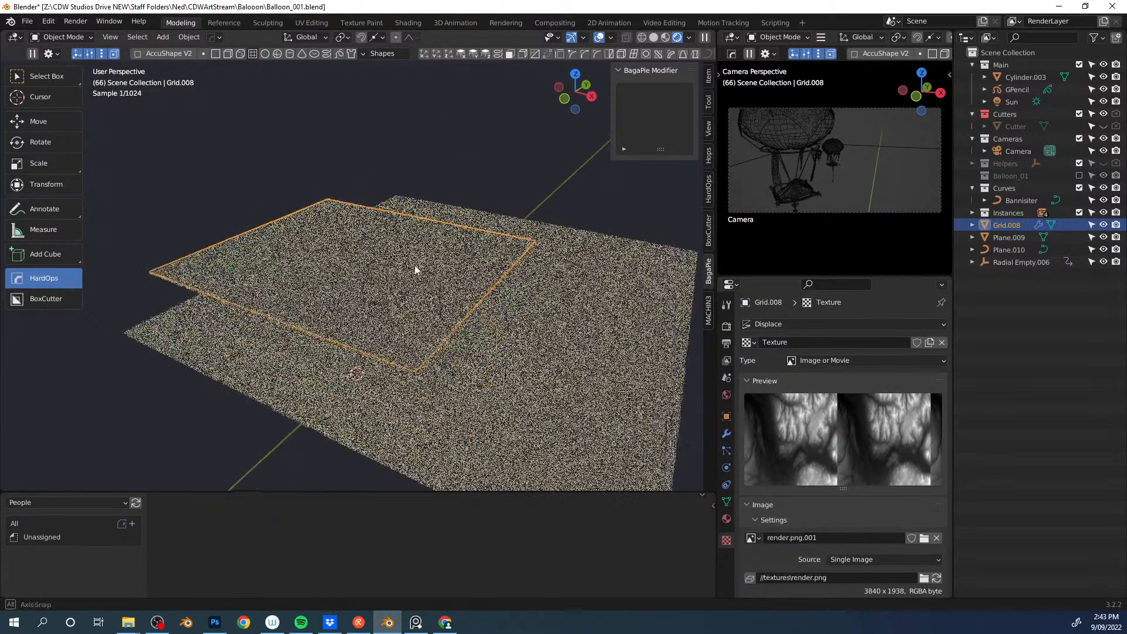
{"action": "left_click", "coordinate": [727, 436]}
{"action": "left_click", "coordinate": [862, 407]}
{"action": "left_click", "coordinate": [853, 456]}
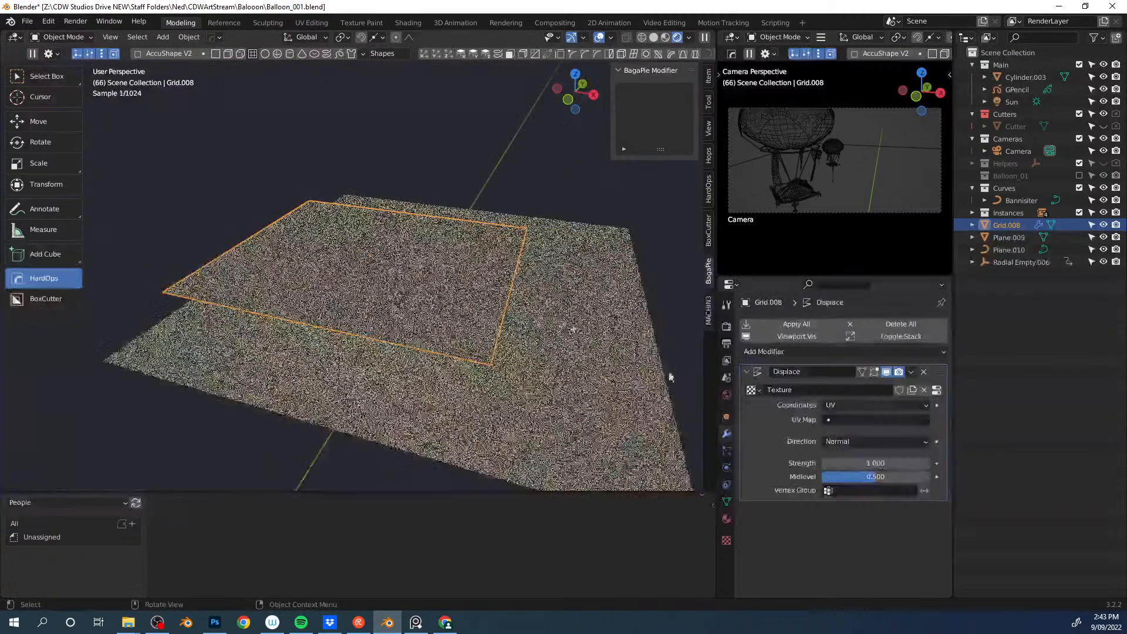
{"action": "left_click_drag", "start_coordinate": [875, 463], "coordinate": [1080, 464]}
{"action": "middle_click_drag", "start_coordinate": [478, 272], "coordinate": [393, 253]}
{"action": "scroll", "coordinate": [435, 267], "scroll_direction": "up", "scroll_amount": 3}
Step: Add a Subdivision Surface modifier above Displace, set it to Simple and raise its viewport level to 5
{"action": "left_click", "coordinate": [793, 352]}
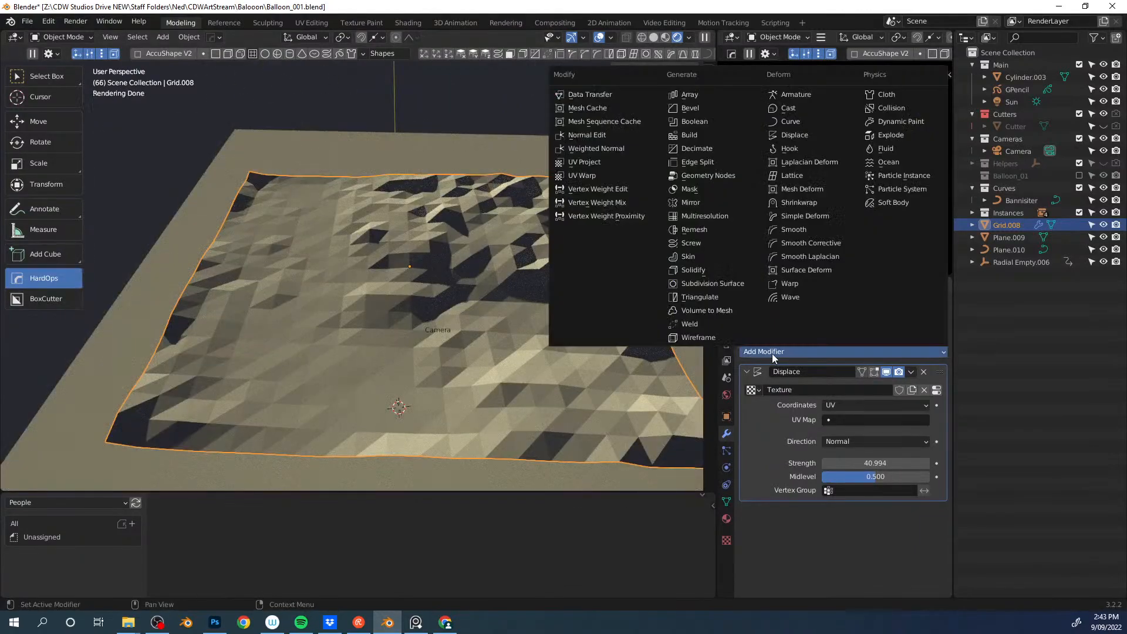
{"action": "left_click", "coordinate": [705, 286]}
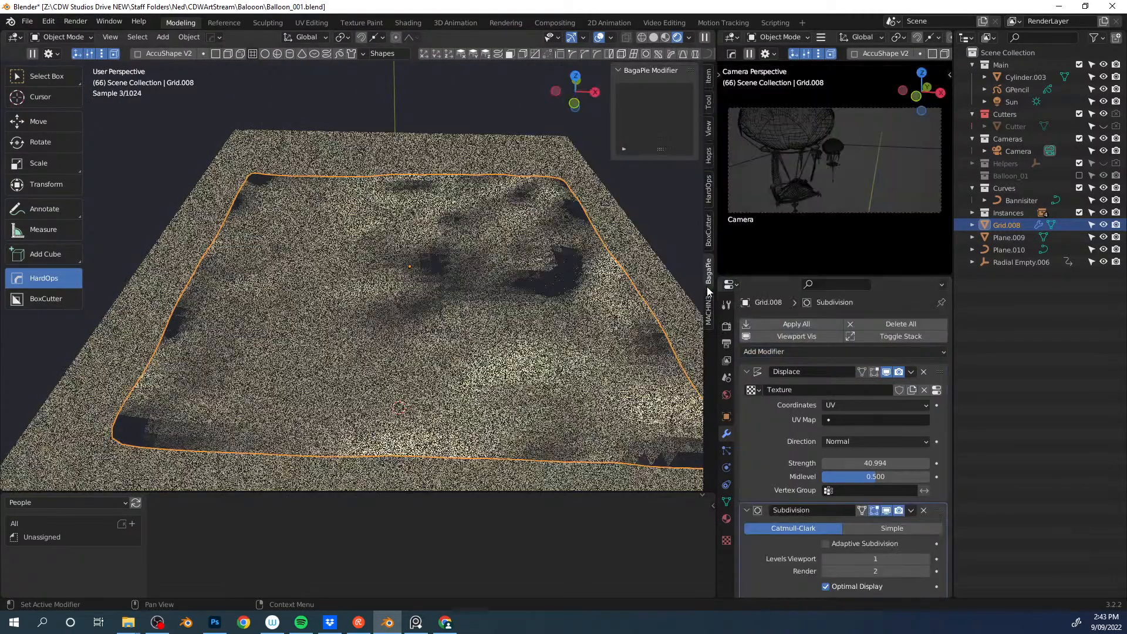
{"action": "left_click_drag", "start_coordinate": [940, 522], "coordinate": [922, 359]}
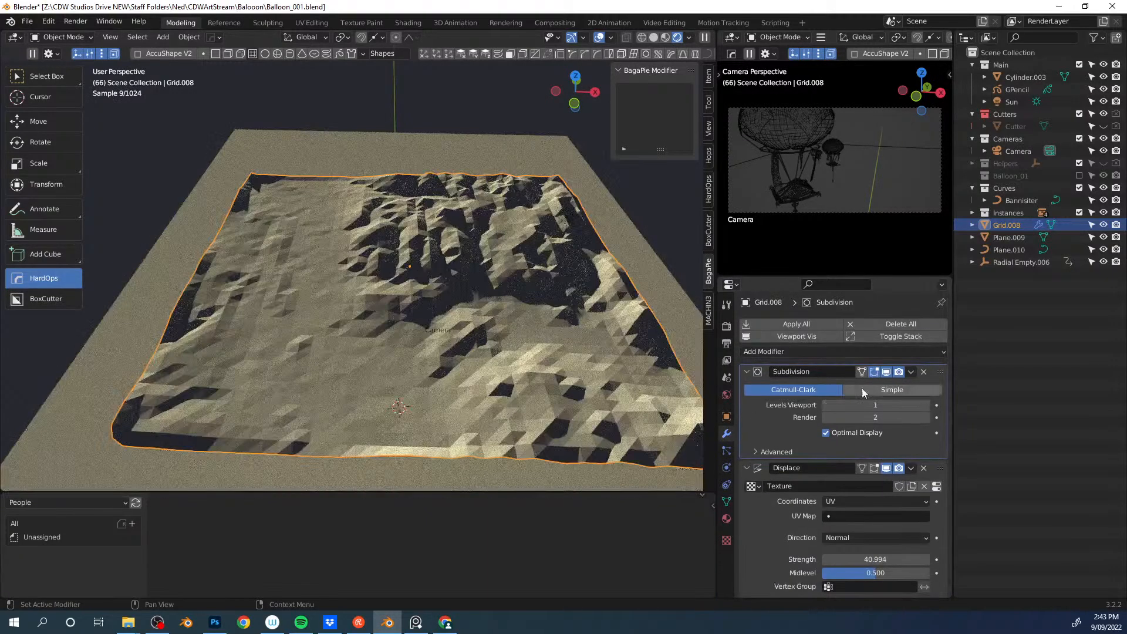
{"action": "left_click", "coordinate": [892, 389]}
{"action": "left_click", "coordinate": [925, 405]}
{"action": "left_click", "coordinate": [926, 405]}
{"action": "left_click", "coordinate": [926, 406]}
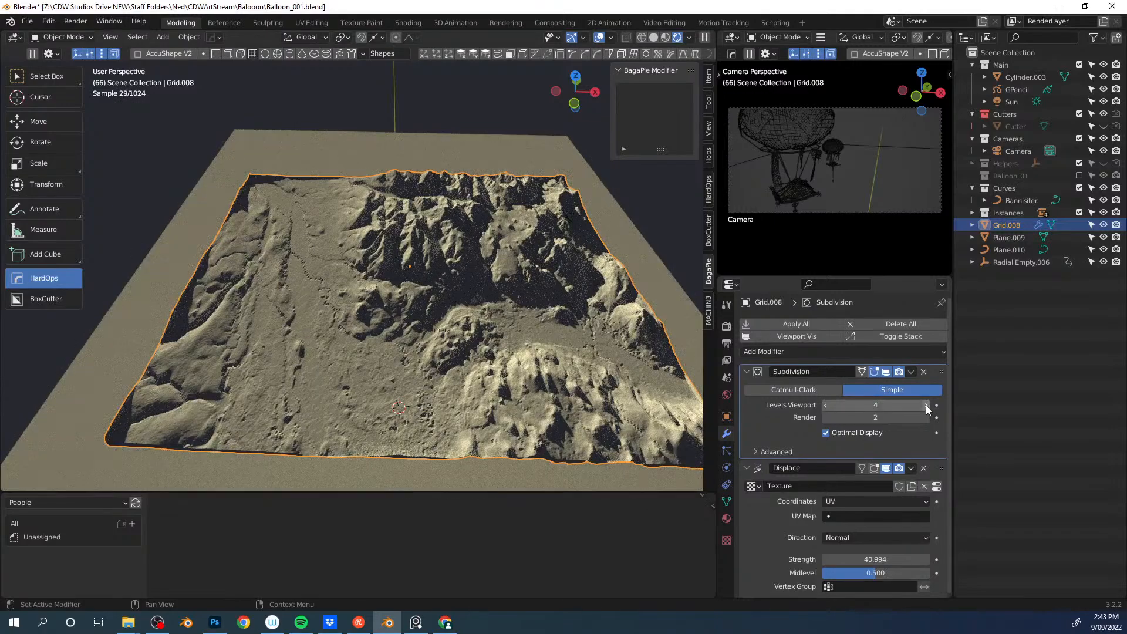
{"action": "left_click", "coordinate": [926, 405]}
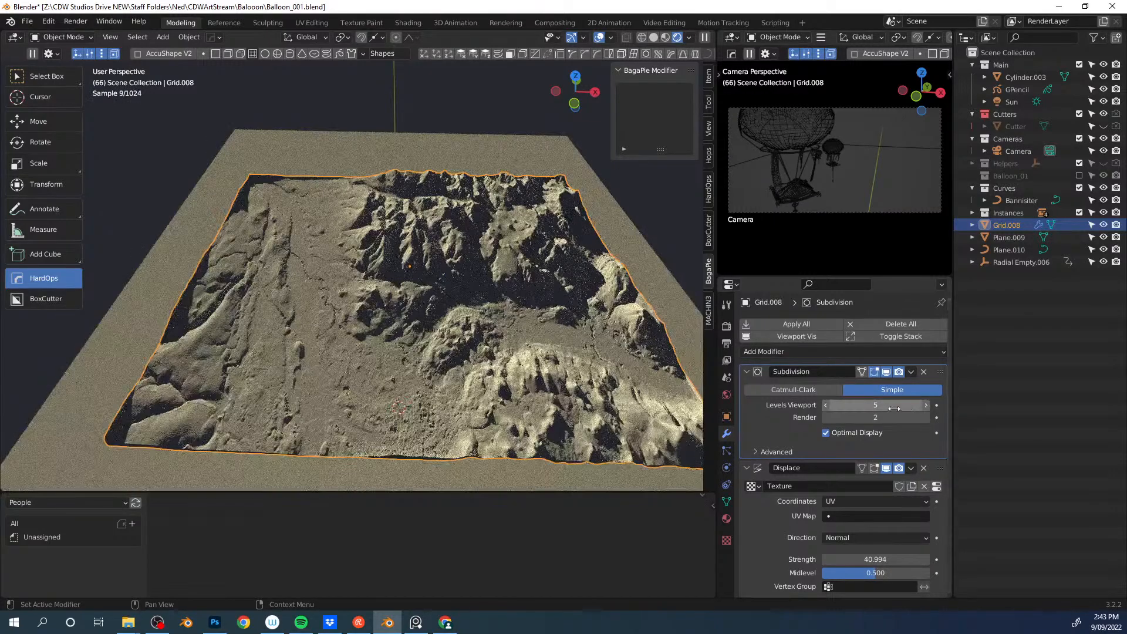
Step: Scale the displaced grid along Z to adjust the height of the mountains
{"action": "middle_click_drag", "start_coordinate": [541, 318], "coordinate": [500, 288]}
{"action": "scroll", "coordinate": [482, 288], "scroll_direction": "up", "scroll_amount": 3}
{"action": "middle_click_drag", "start_coordinate": [425, 279], "coordinate": [499, 320]}
{"action": "scroll", "coordinate": [517, 312], "scroll_direction": "down", "scroll_amount": 2}
{"action": "key", "text": "s"}
{"action": "key", "text": "z"}
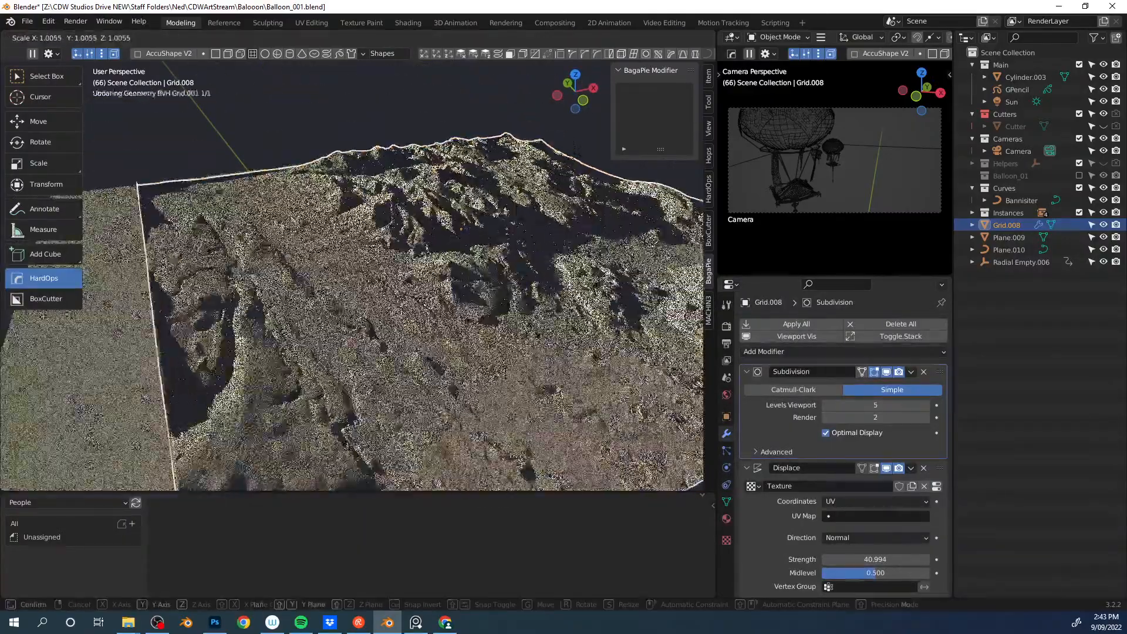
{"action": "left_click", "coordinate": [589, 390]}
Step: Lower the terrain about 476 m along Z so its valleys sink below the ground plane
{"action": "scroll", "coordinate": [587, 382], "scroll_direction": "down", "scroll_amount": 4}
{"action": "middle_click_drag", "start_coordinate": [578, 353], "coordinate": [492, 331]}
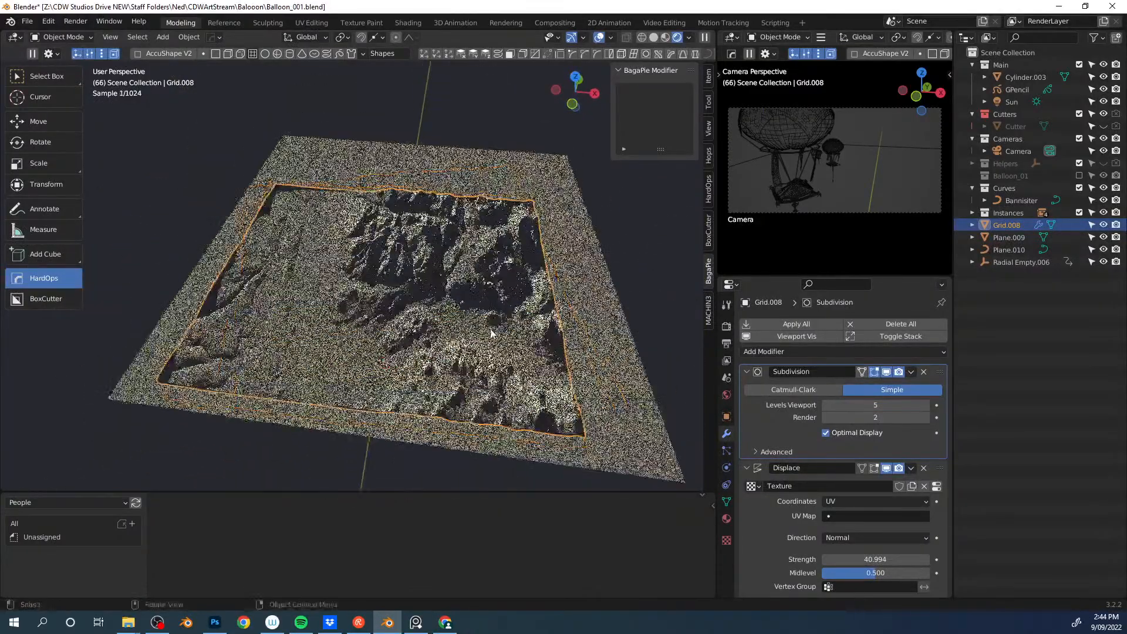
{"action": "key", "text": "g"}
{"action": "key", "text": "z"}
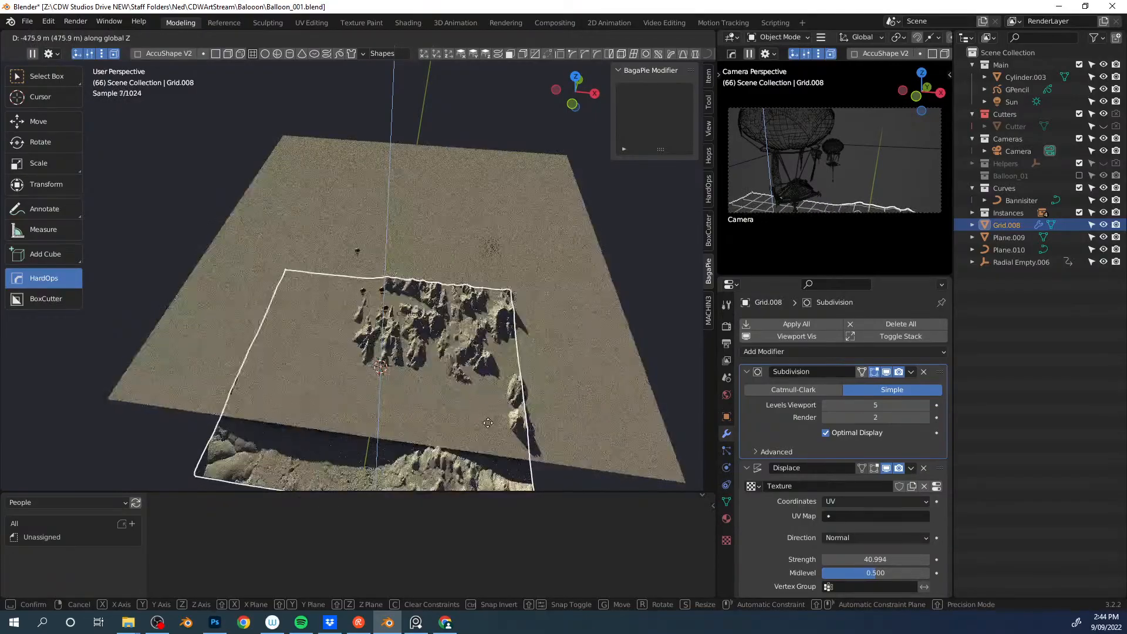
{"action": "left_click", "coordinate": [488, 423]}
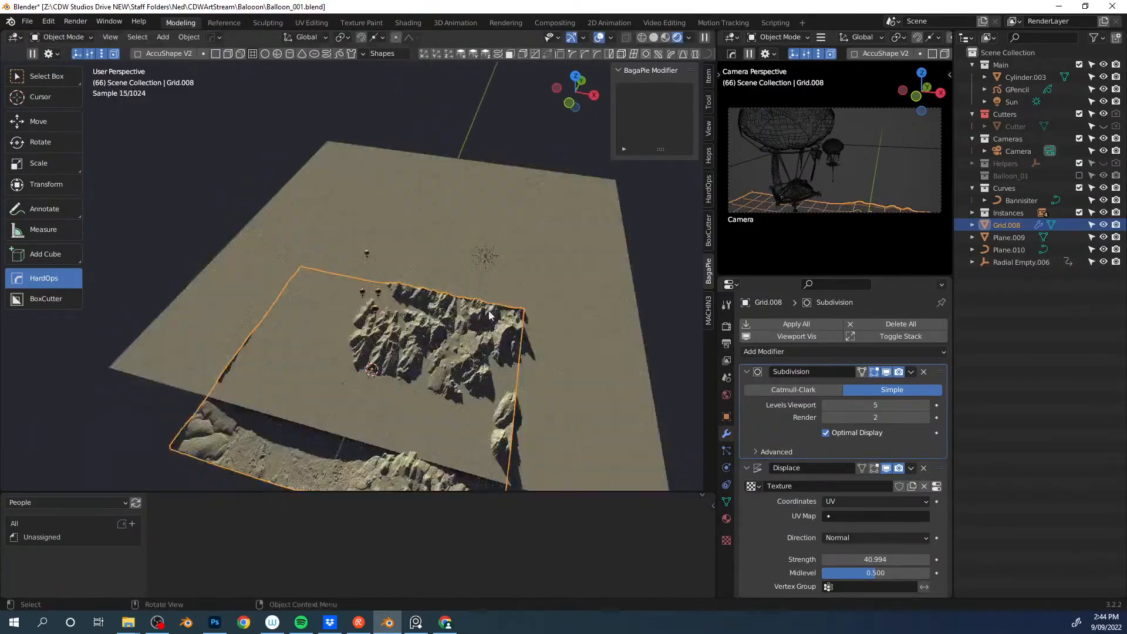
Step: Scale the terrain up slightly and shift it horizontally toward the far side of the ground plane, keeping its height
{"action": "key", "text": "s"}
{"action": "key", "text": "Escape"}
{"action": "key", "text": "g"}
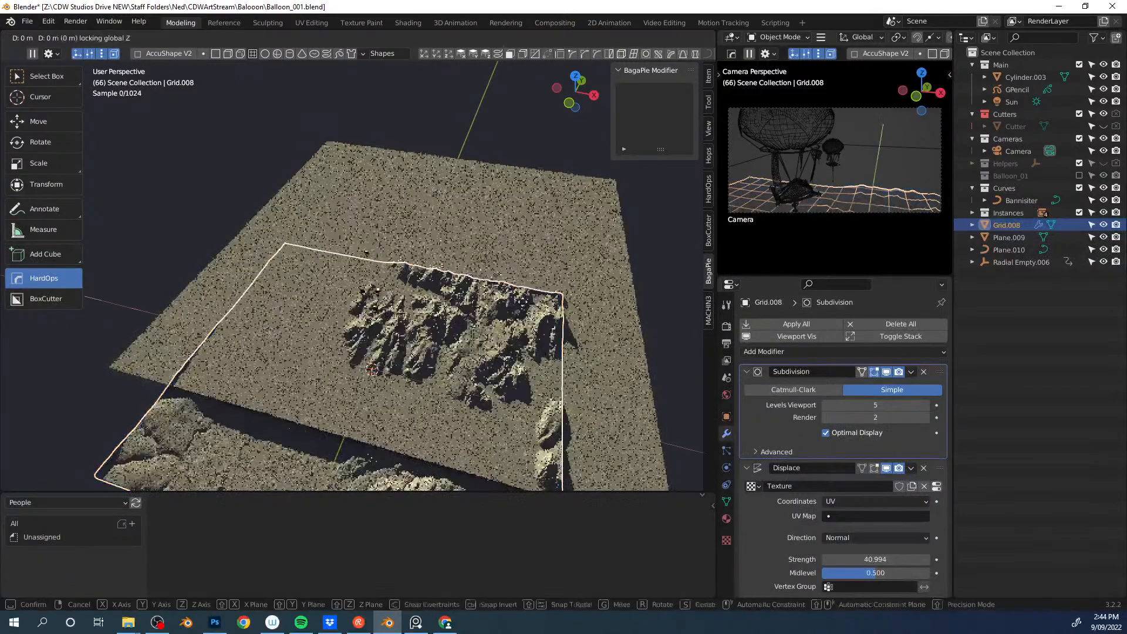
{"action": "key", "text": "z"}
{"action": "left_click", "coordinate": [548, 160]}
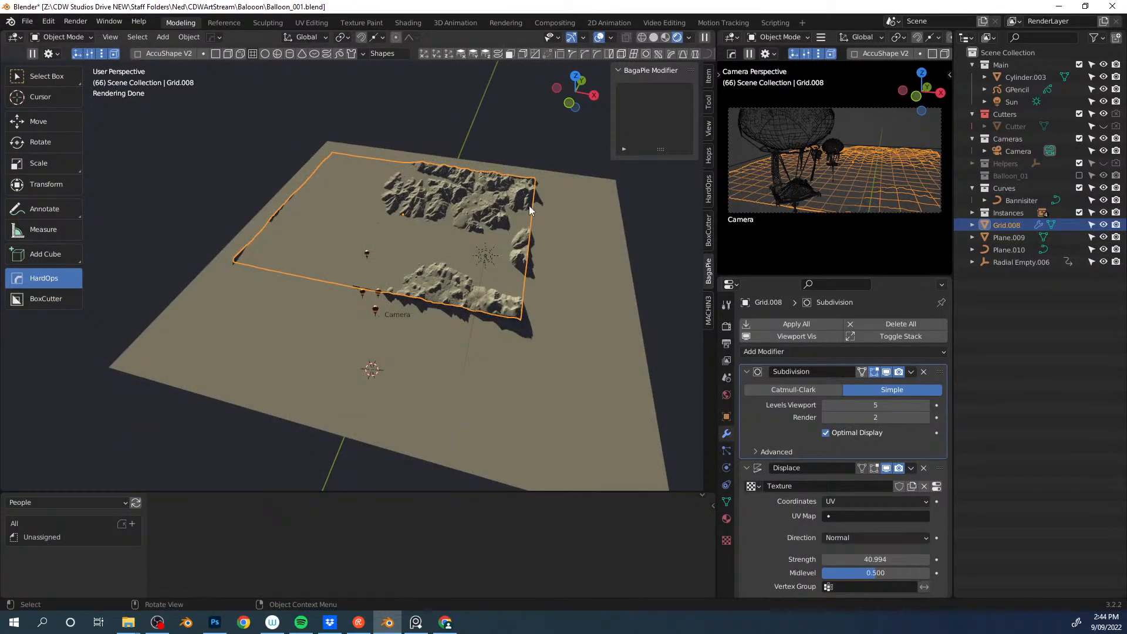
Step: In Edit Mode, raise a central face of the grid about 93 m along Z with proportional size 1051 m, then return to Object Mode
{"action": "mouse_move", "coordinate": [521, 209]}
{"action": "middle_mouse_down"}
{"action": "mouse_move", "coordinate": [543, 177]}
{"action": "mouse_move", "coordinate": [533, 199]}
{"action": "middle_mouse_up"}
{"action": "key", "text": "ctrl+Tab"}
{"action": "left_click", "coordinate": [558, 162]}
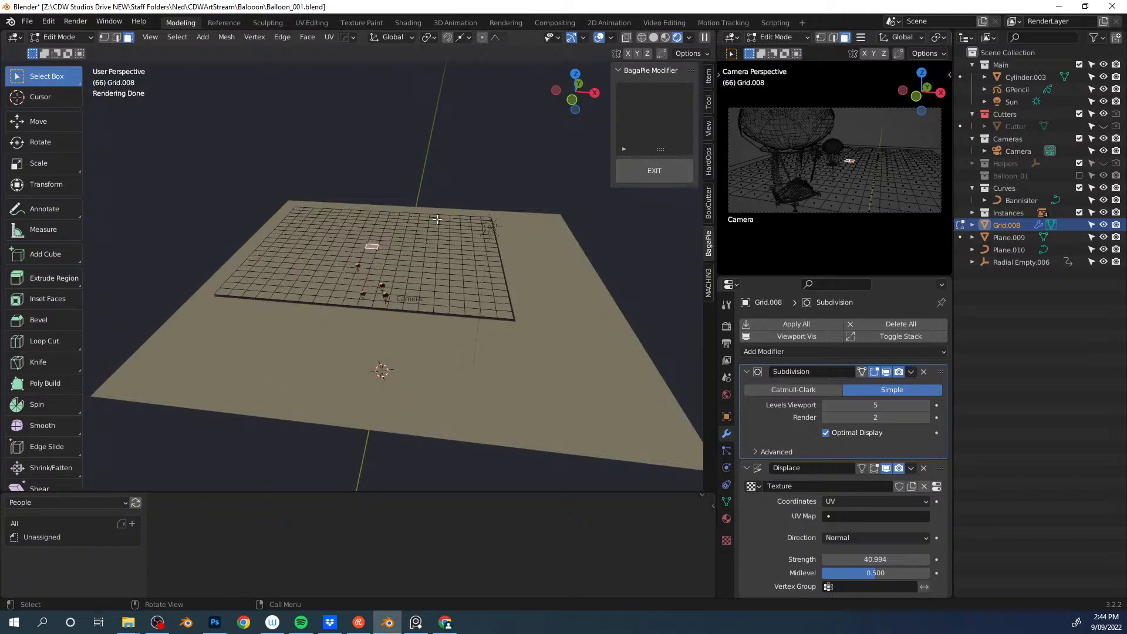
{"action": "key", "text": "g"}
{"action": "key", "text": "z"}
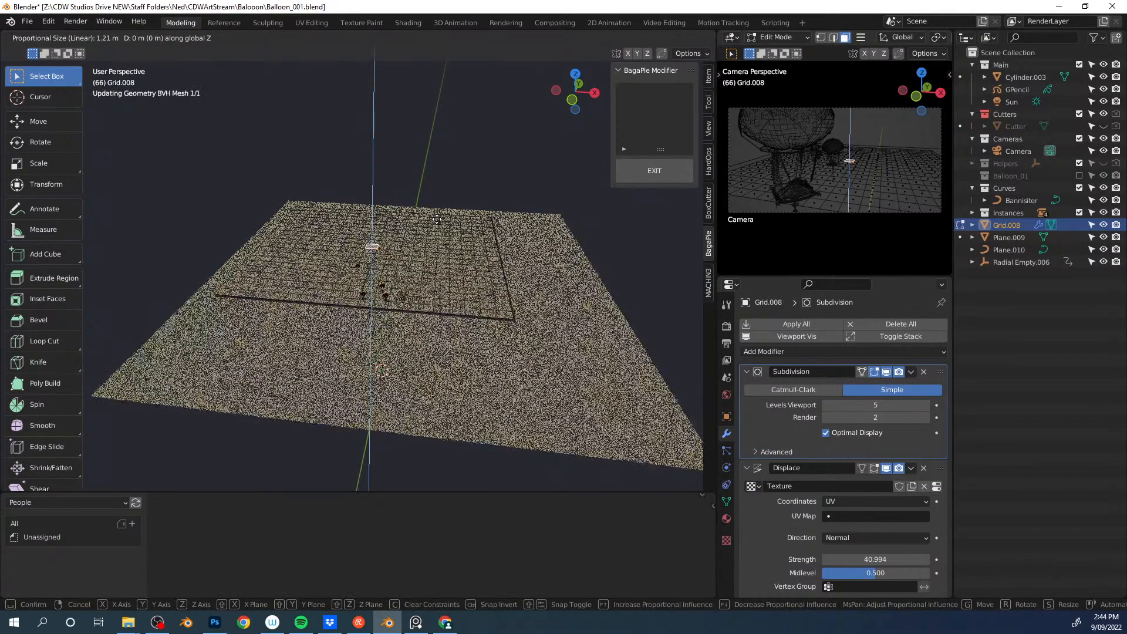
{"action": "scroll", "coordinate": [437, 219], "scroll_direction": "up", "scroll_amount": 9}
{"action": "scroll", "coordinate": [437, 218], "scroll_direction": "down", "scroll_amount": 5}
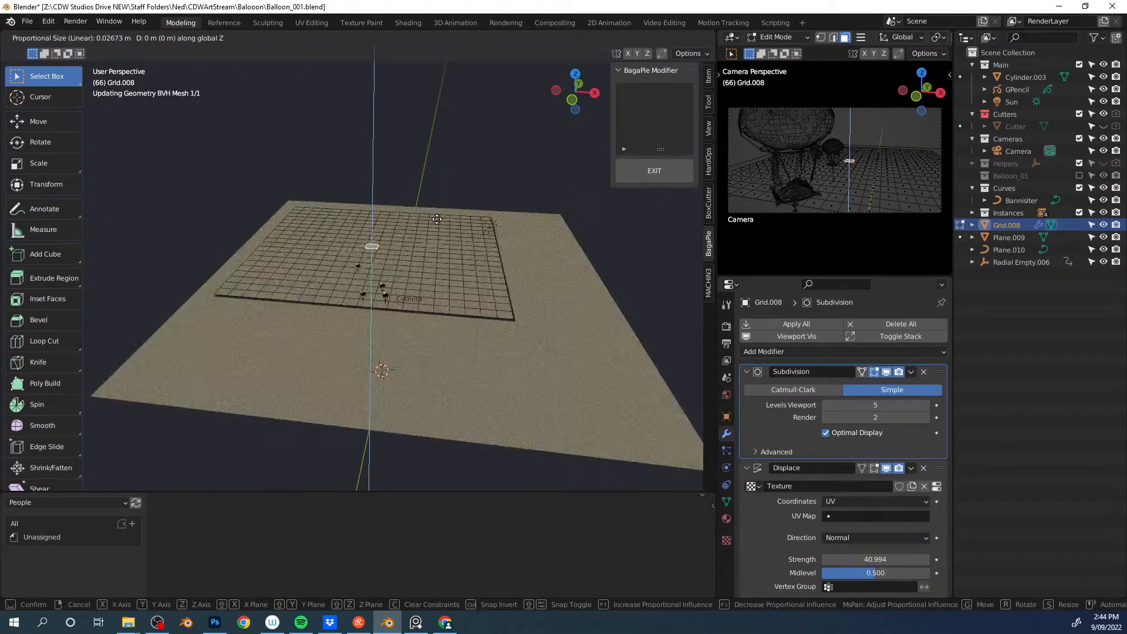
{"action": "scroll", "coordinate": [437, 219], "scroll_direction": "down", "scroll_amount": 20}
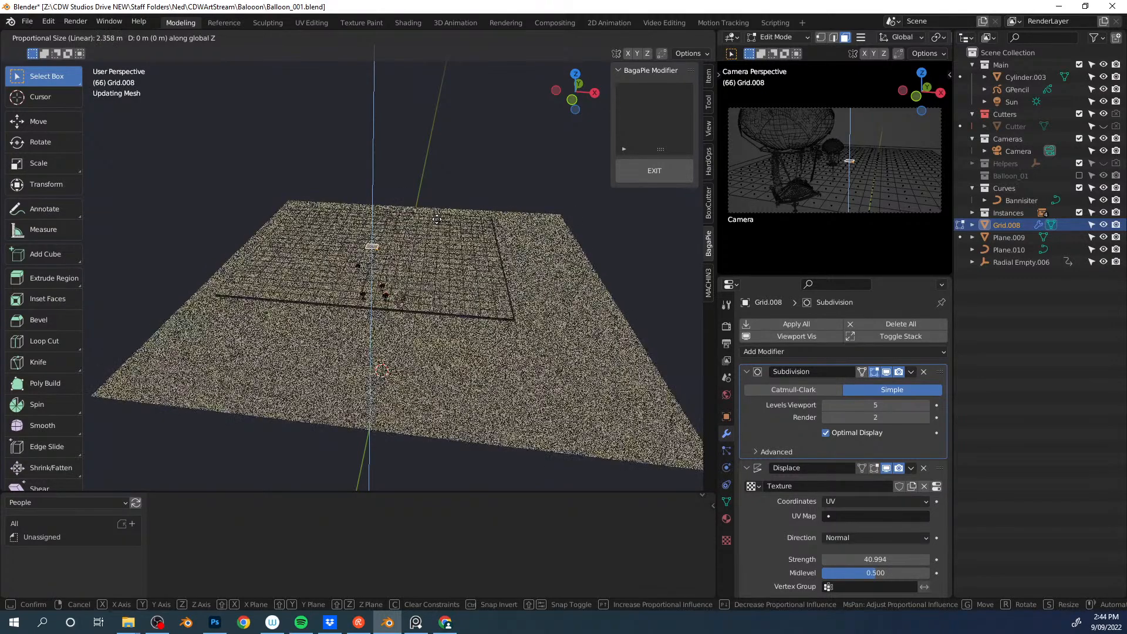
{"action": "scroll", "coordinate": [437, 219], "scroll_direction": "down", "scroll_amount": 20}
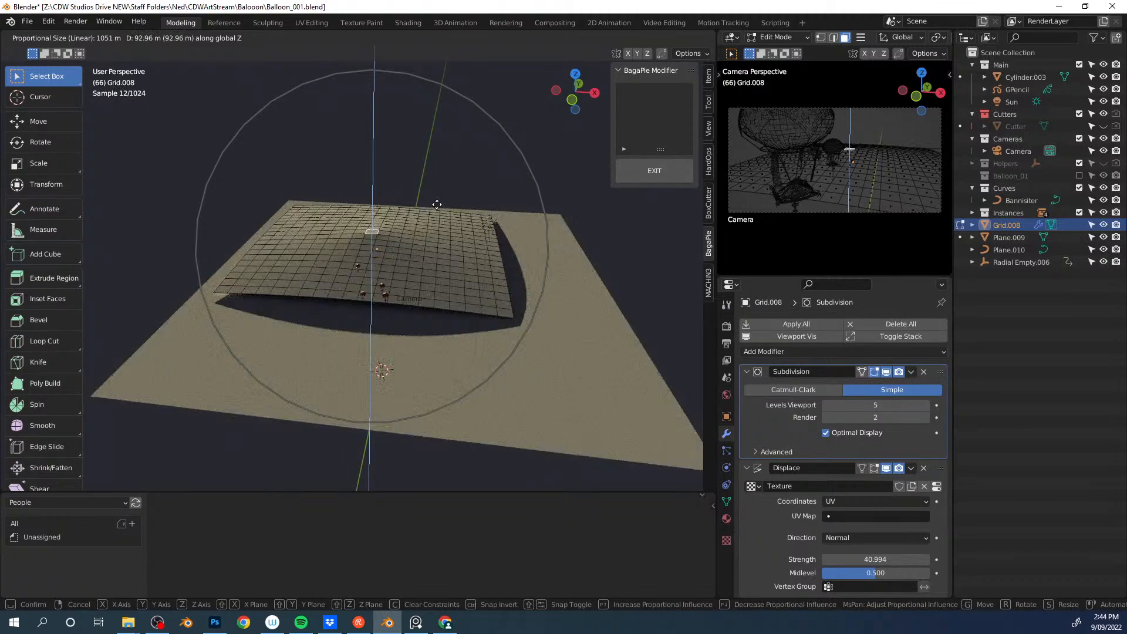
{"action": "left_click", "coordinate": [437, 202]}
{"action": "key", "text": "Tab"}
Step: Lower the bulged terrain along Z until only its central mountains rise above the ground plane
{"action": "left_click", "coordinate": [443, 263]}
{"action": "middle_click_drag", "start_coordinate": [469, 223], "coordinate": [477, 219]}
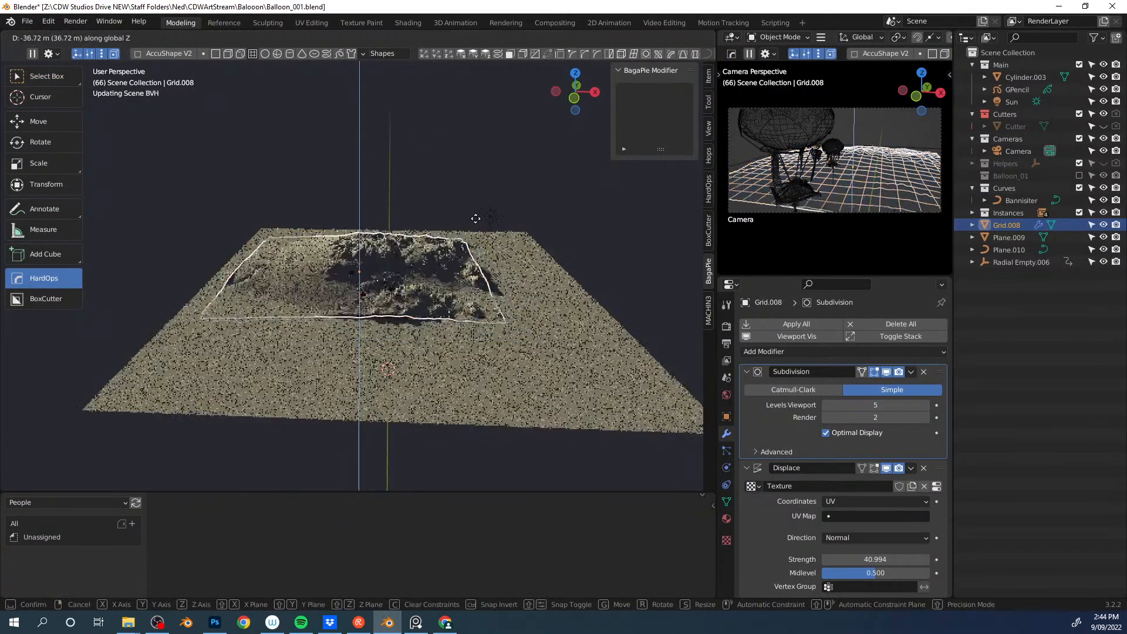
{"action": "key", "text": "g"}
{"action": "key", "text": "z"}
{"action": "left_click", "coordinate": [476, 221]}
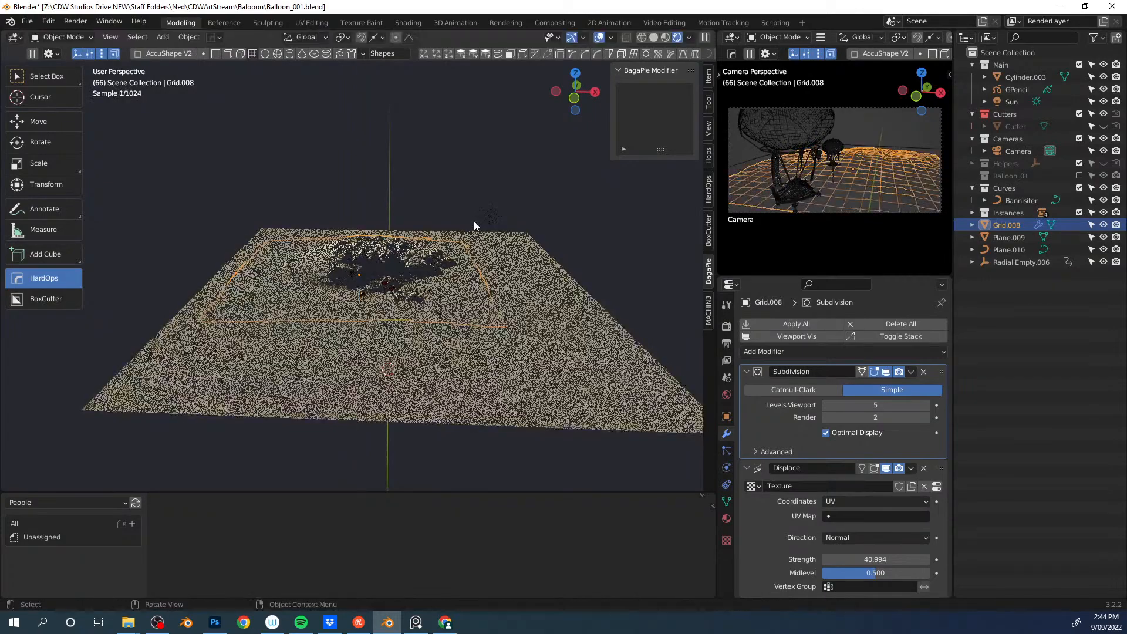
Step: Duplicate the terrain and place the copy, turned about a quarter turn, beside the first mountain beneath the balloons
{"action": "middle_click_drag", "start_coordinate": [453, 208], "coordinate": [509, 236]}
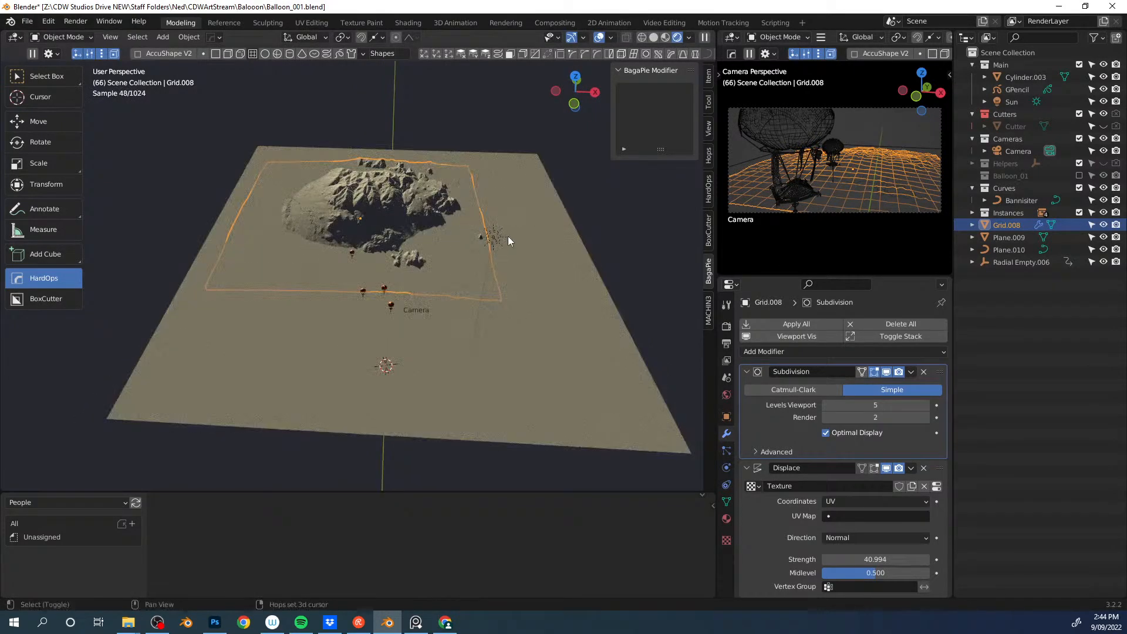
{"action": "key", "text": "shift+d"}
{"action": "key", "text": "shift+z"}
{"action": "left_click", "coordinate": [583, 294]}
Step: Flatten the duplicated terrain to about 0.7 of its height along Z and adjust its vertical position
{"action": "key", "text": "s"}
{"action": "key", "text": "z"}
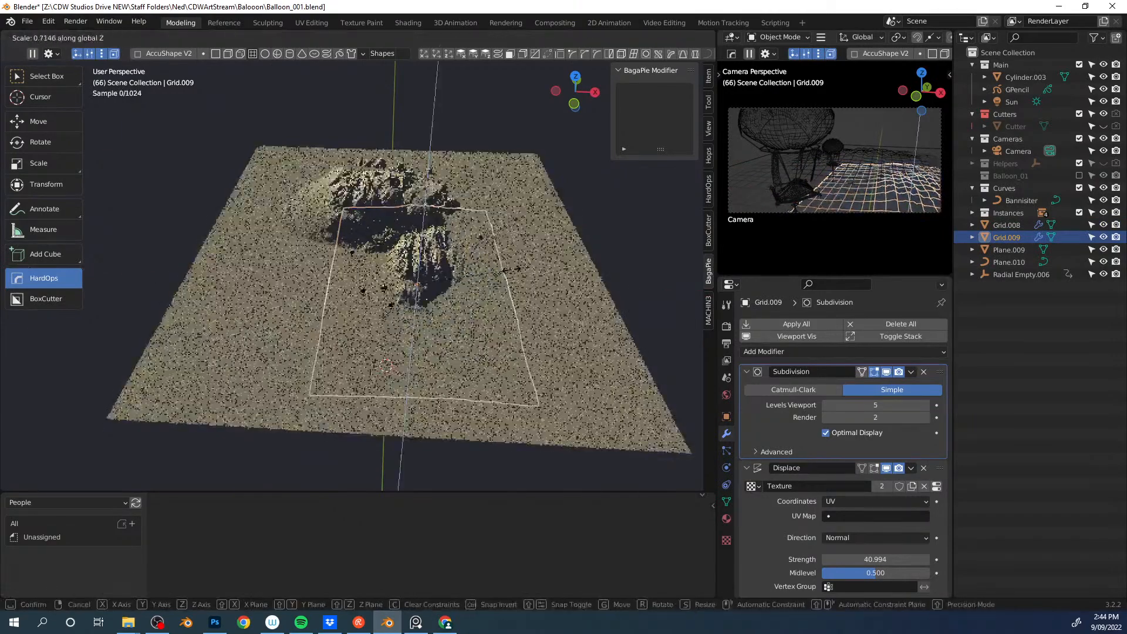
{"action": "left_click", "coordinate": [508, 275]}
{"action": "key", "text": "g"}
{"action": "key", "text": "z"}
{"action": "left_click", "coordinate": [508, 272]}
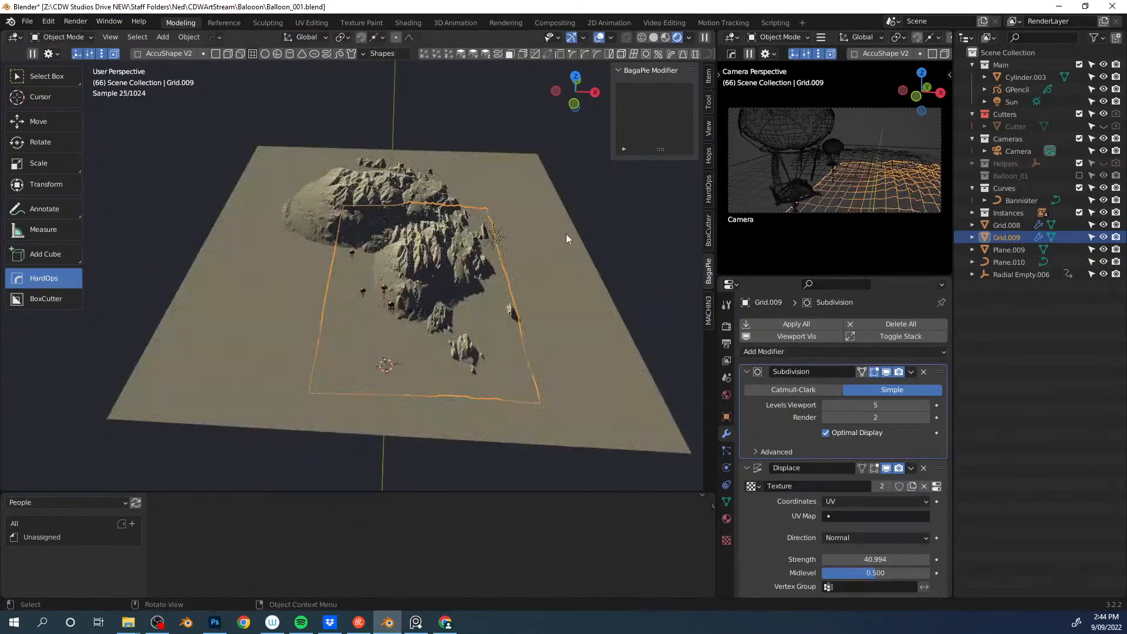
Step: Reduce the Displace strength of the duplicated terrain to soften its peaks
{"action": "middle_click_drag", "start_coordinate": [486, 258], "coordinate": [533, 302]}
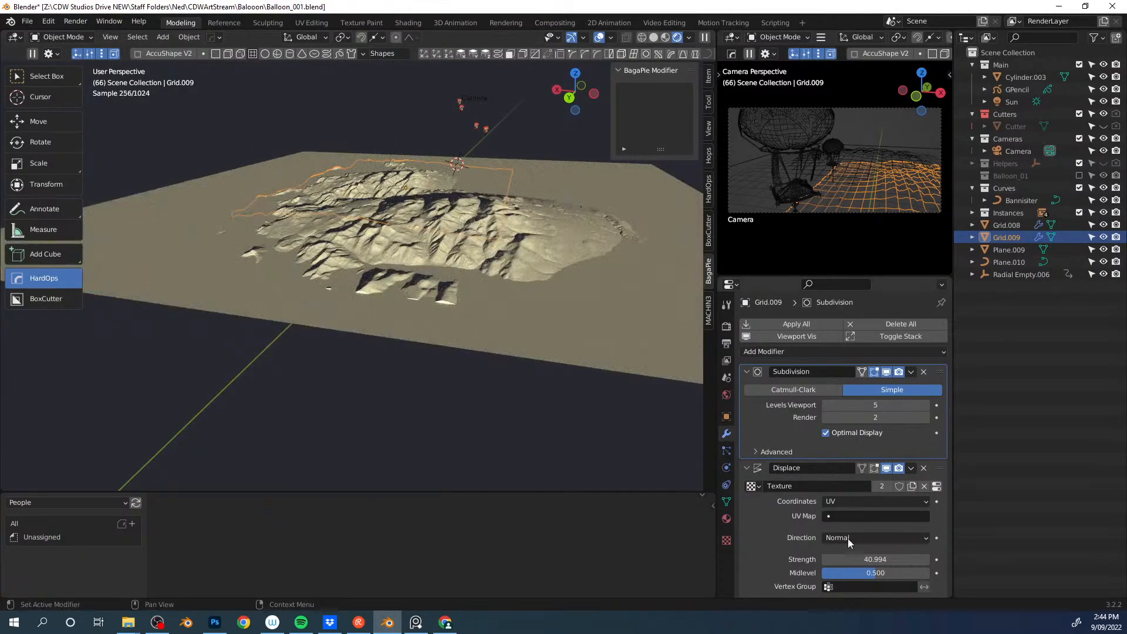
{"action": "left_click_drag", "start_coordinate": [867, 560], "coordinate": [739, 561]}
{"action": "middle_click_drag", "start_coordinate": [534, 231], "coordinate": [463, 258]}
Step: Select the original terrain and apply all of its modifiers
{"action": "left_click", "coordinate": [324, 267]}
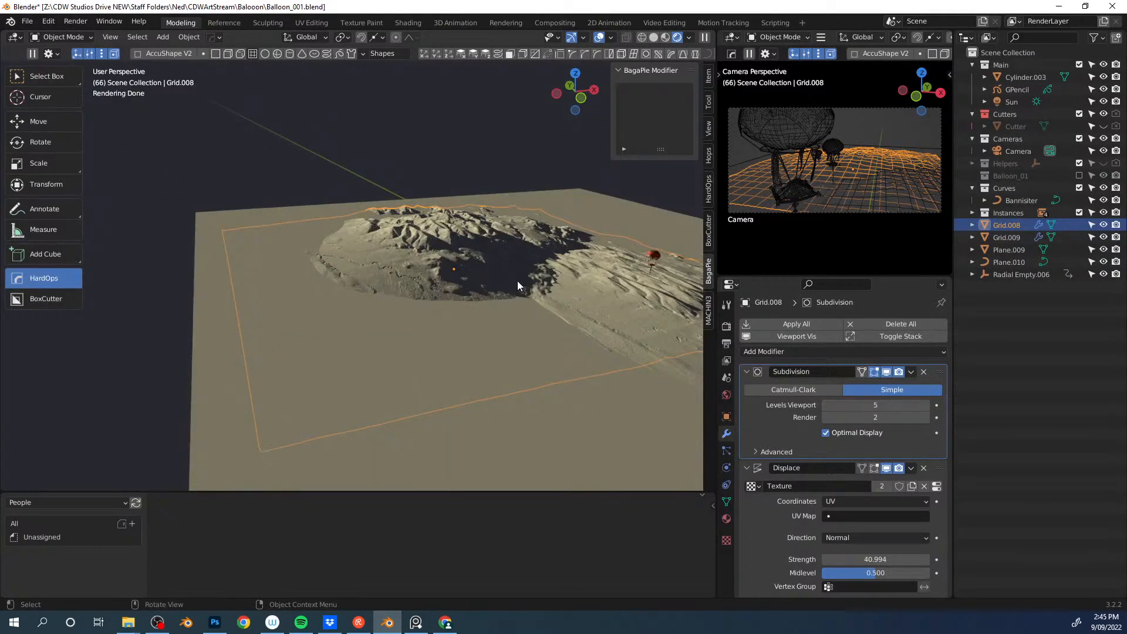
{"action": "middle_click_drag", "start_coordinate": [544, 262], "coordinate": [530, 261]}
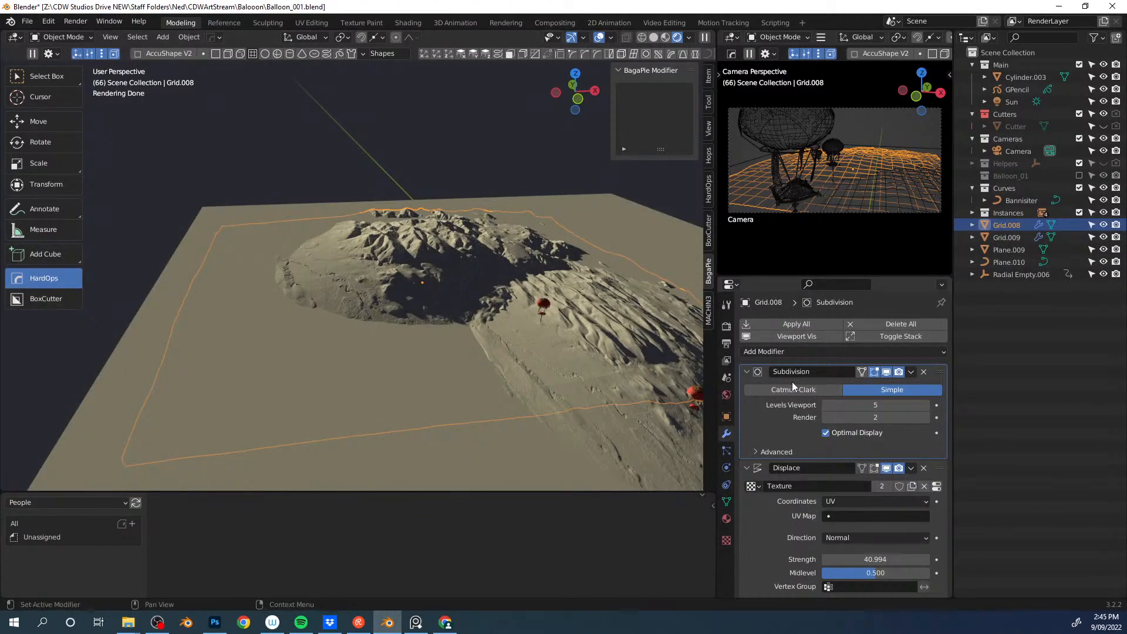
{"action": "left_click", "coordinate": [802, 326]}
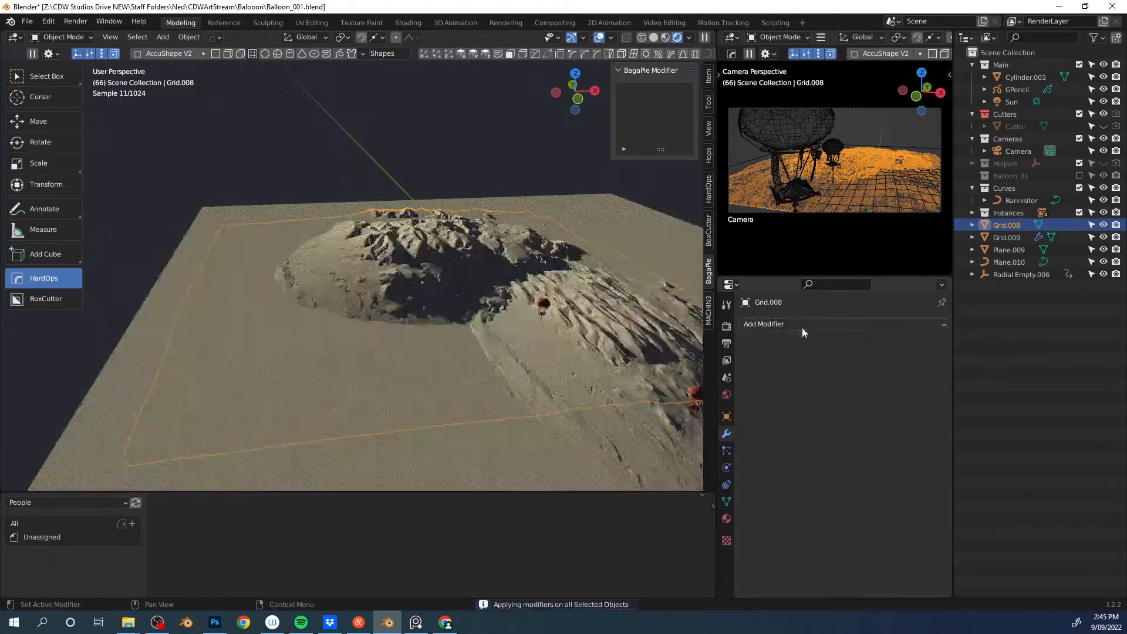
Step: Display the main viewport in solid shading with a reddish clay MatCap
{"action": "mouse_move", "coordinate": [471, 279]}
{"action": "middle_mouse_down"}
{"action": "mouse_move", "coordinate": [425, 304]}
{"action": "mouse_move", "coordinate": [362, 297]}
{"action": "mouse_move", "coordinate": [455, 289]}
{"action": "mouse_move", "coordinate": [409, 287]}
{"action": "middle_mouse_up"}
{"action": "key", "text": "z"}
{"action": "left_click", "coordinate": [368, 254]}
{"action": "left_click", "coordinate": [704, 37]}
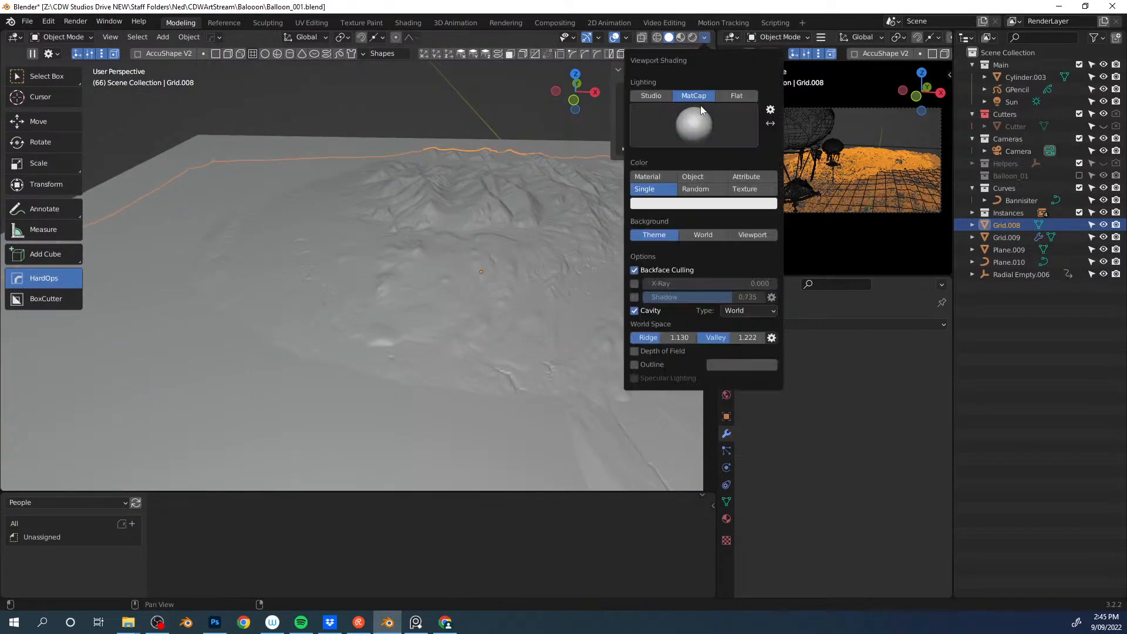
{"action": "left_click", "coordinate": [693, 96]}
{"action": "left_click", "coordinate": [694, 125]}
{"action": "left_click", "coordinate": [800, 242]}
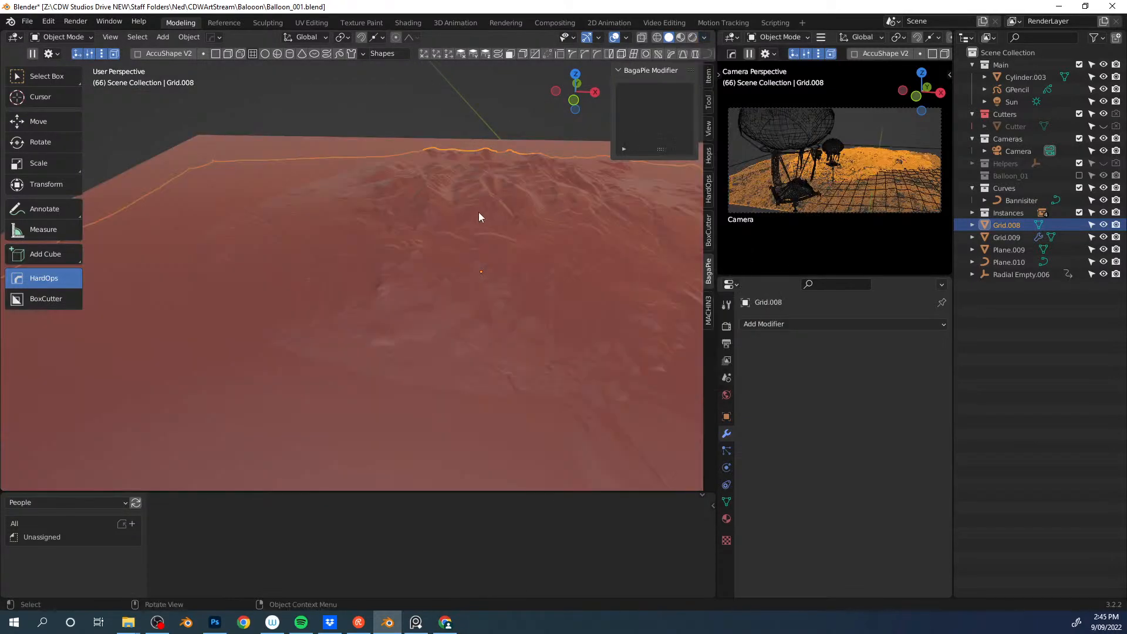
{"action": "left_click", "coordinate": [703, 37]}
Step: Enter Sculpt Mode on the original terrain and reshape its mountain with the Grab brush at a 214 px radius
{"action": "middle_click_drag", "start_coordinate": [451, 167], "coordinate": [410, 315]}
{"action": "key", "text": "Tab"}
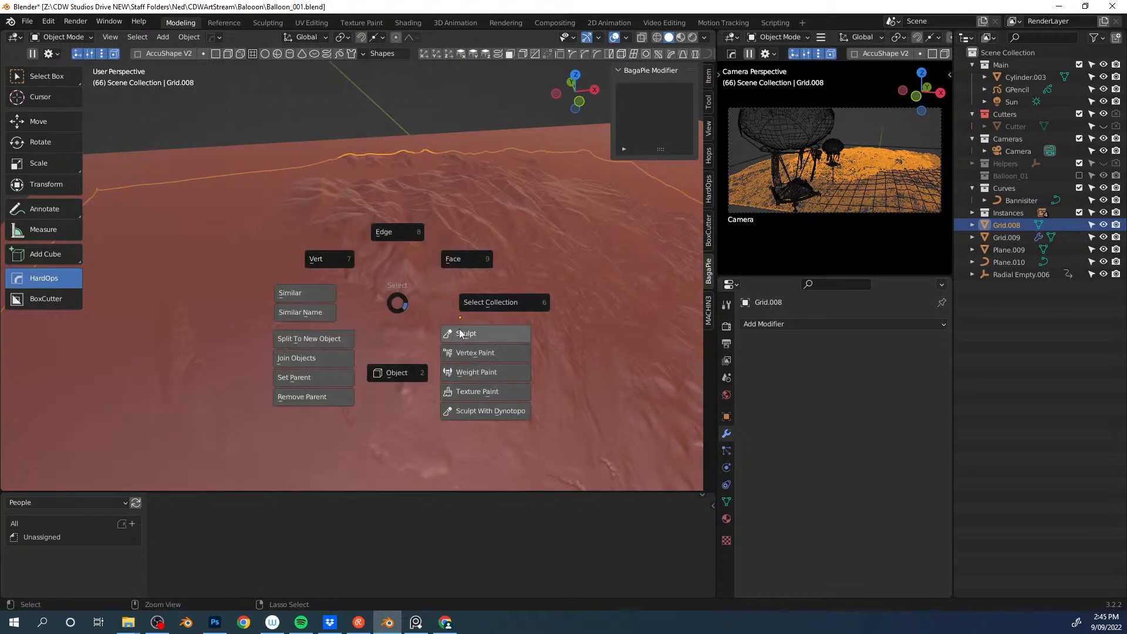
{"action": "left_click", "coordinate": [461, 333]}
{"action": "key", "text": "g"}
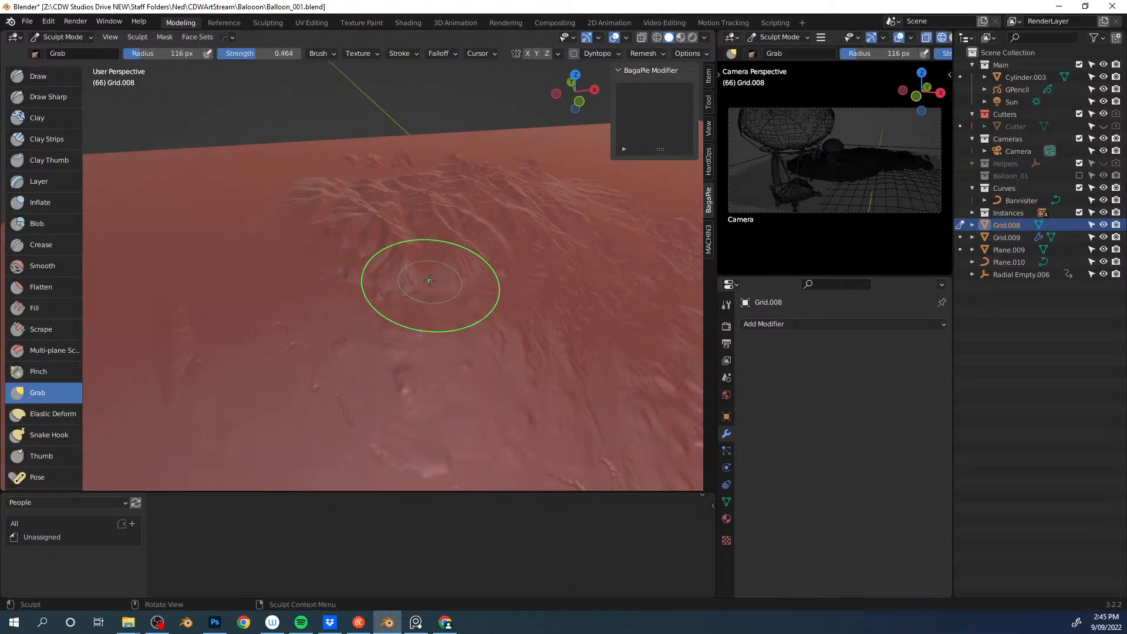
{"action": "middle_click_drag", "start_coordinate": [431, 282], "coordinate": [358, 258]}
{"action": "right_click", "coordinate": [185, 264]}
{"action": "left_click_drag", "start_coordinate": [186, 262], "coordinate": [206, 262]}
{"action": "left_click_drag", "start_coordinate": [376, 265], "coordinate": [253, 326]}
{"action": "mouse_move", "coordinate": [364, 342]}
{"action": "left_mouse_down"}
{"action": "mouse_move", "coordinate": [306, 306]}
{"action": "mouse_move", "coordinate": [266, 241]}
{"action": "mouse_move", "coordinate": [207, 195]}
{"action": "mouse_move", "coordinate": [210, 214]}
{"action": "mouse_move", "coordinate": [226, 216]}
{"action": "left_mouse_up"}
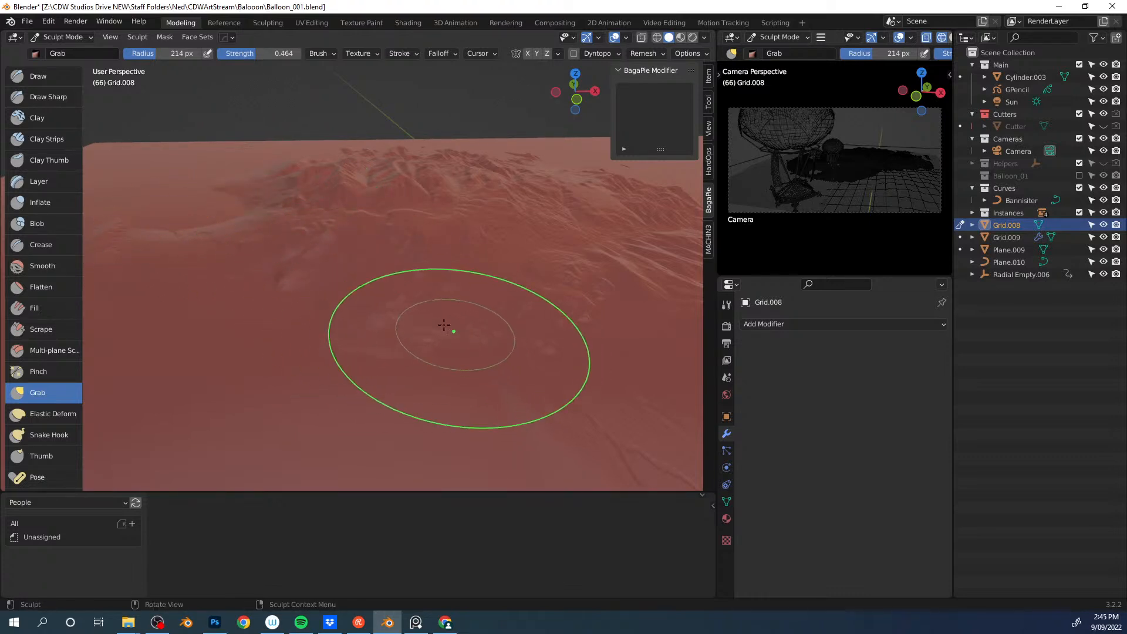
Step: Reduce the Grab brush radius to 125 px and build up the original terrain's main peak
{"action": "middle_click_drag", "start_coordinate": [457, 321], "coordinate": [437, 291], "text": "shift"}
{"action": "mouse_move", "coordinate": [420, 235]}
{"action": "middle_mouse_down"}
{"action": "mouse_move", "coordinate": [398, 263]}
{"action": "mouse_move", "coordinate": [389, 231]}
{"action": "mouse_move", "coordinate": [388, 267]}
{"action": "mouse_move", "coordinate": [396, 259]}
{"action": "middle_mouse_up"}
{"action": "scroll", "coordinate": [398, 263], "scroll_direction": "down", "scroll_amount": 3}
{"action": "right_click", "coordinate": [364, 312]}
{"action": "left_click_drag", "start_coordinate": [313, 314], "coordinate": [294, 314]}
{"action": "mouse_move", "coordinate": [408, 288]}
{"action": "middle_mouse_down"}
{"action": "mouse_move", "coordinate": [340, 271]}
{"action": "mouse_move", "coordinate": [344, 206]}
{"action": "middle_mouse_up"}
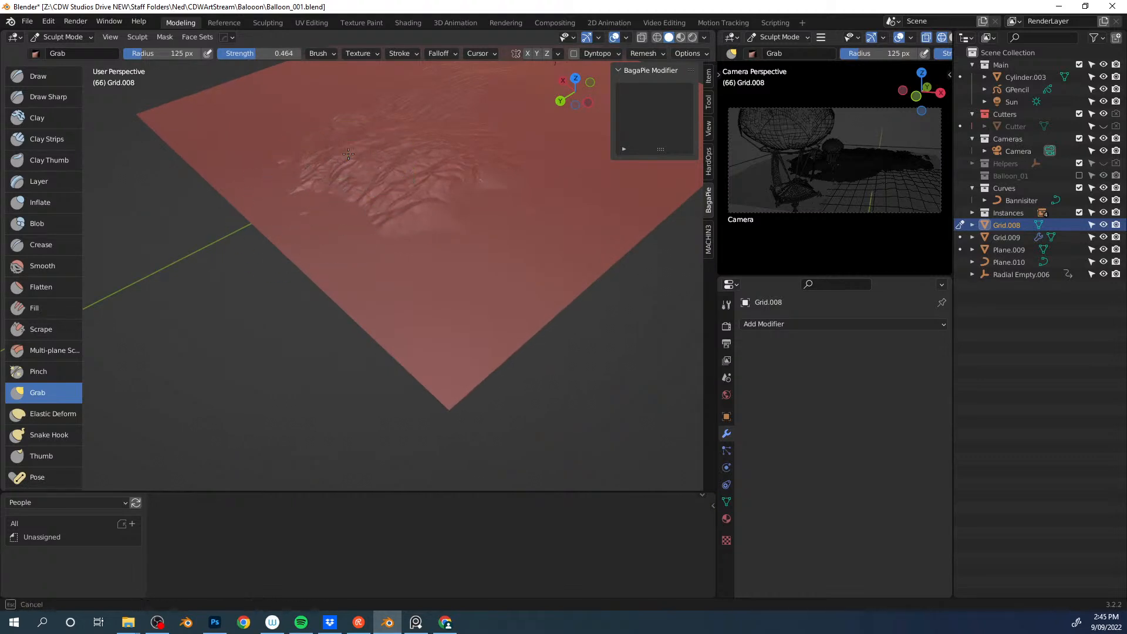
{"action": "middle_click_drag", "start_coordinate": [353, 134], "coordinate": [350, 133]}
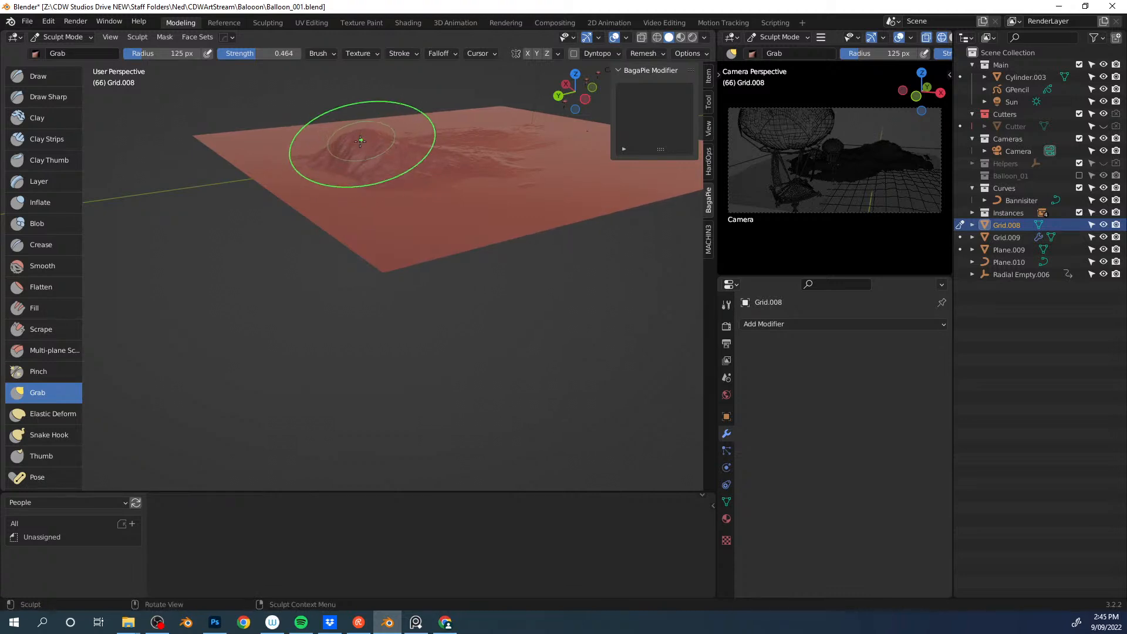
{"action": "middle_click_drag", "start_coordinate": [392, 151], "coordinate": [340, 158]}
{"action": "mouse_move", "coordinate": [408, 184]}
{"action": "middle_mouse_down"}
{"action": "mouse_move", "coordinate": [361, 165]}
{"action": "mouse_move", "coordinate": [381, 181]}
{"action": "mouse_move", "coordinate": [411, 179]}
{"action": "mouse_move", "coordinate": [406, 202]}
{"action": "mouse_move", "coordinate": [393, 173]}
{"action": "middle_mouse_up"}
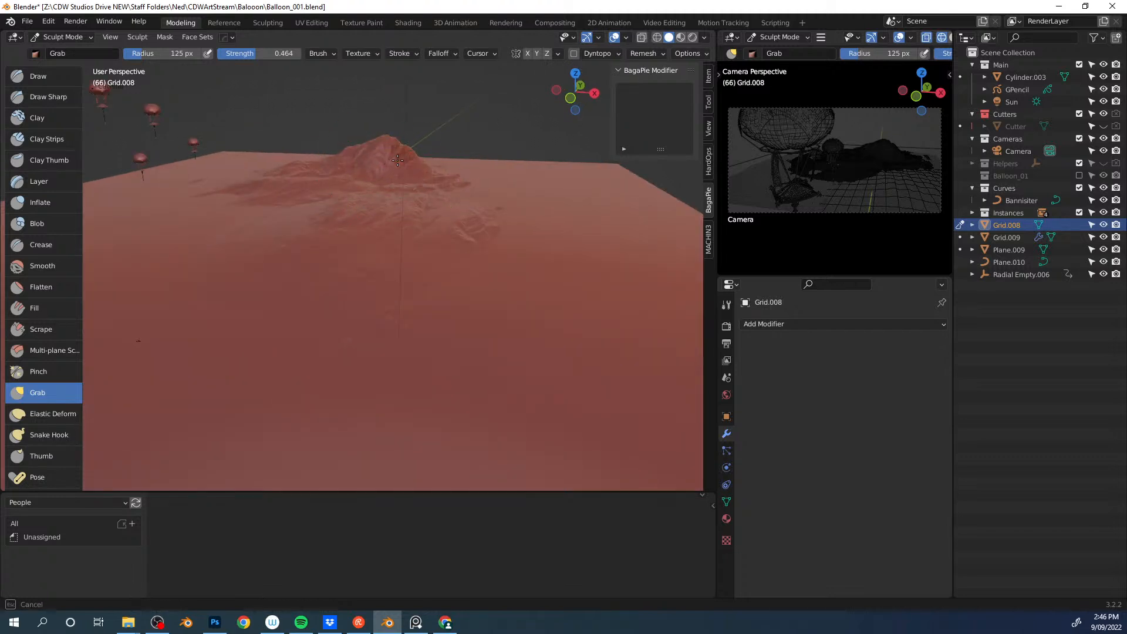
Step: Refine the peak and surrounding slopes of the original terrain with the Grab brush at an 83 px radius
{"action": "mouse_move", "coordinate": [300, 192]}
{"action": "middle_mouse_down"}
{"action": "mouse_move", "coordinate": [389, 239]}
{"action": "mouse_move", "coordinate": [510, 229]}
{"action": "mouse_move", "coordinate": [332, 259]}
{"action": "middle_mouse_up"}
{"action": "middle_click_drag", "start_coordinate": [401, 195], "coordinate": [363, 201]}
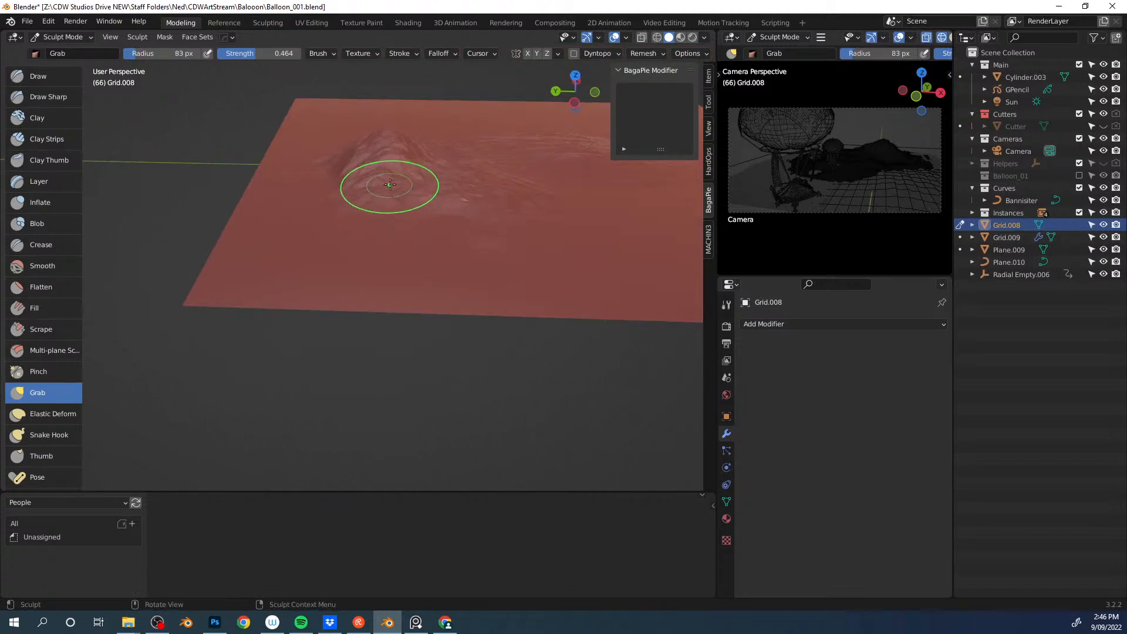
{"action": "mouse_move", "coordinate": [394, 196]}
{"action": "middle_mouse_down"}
{"action": "mouse_move", "coordinate": [415, 178]}
{"action": "mouse_move", "coordinate": [292, 184]}
{"action": "mouse_move", "coordinate": [359, 171]}
{"action": "mouse_move", "coordinate": [376, 179]}
{"action": "mouse_move", "coordinate": [324, 217]}
{"action": "mouse_move", "coordinate": [386, 241]}
{"action": "middle_mouse_up"}
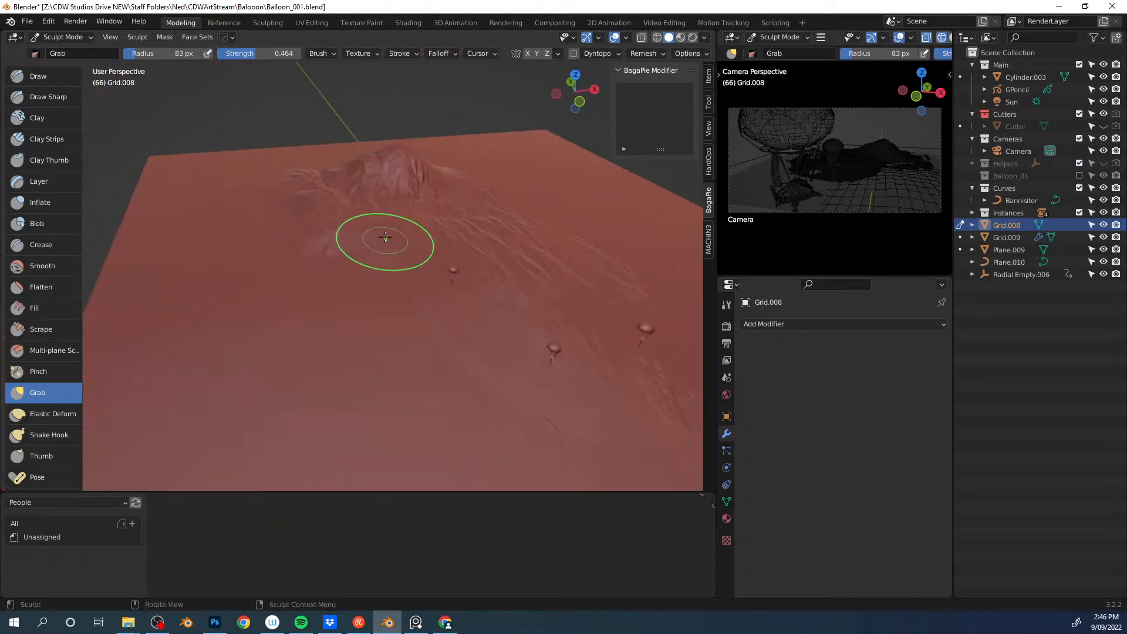
{"action": "mouse_move", "coordinate": [457, 206]}
{"action": "middle_mouse_down"}
{"action": "mouse_move", "coordinate": [421, 252]}
{"action": "mouse_move", "coordinate": [442, 205]}
{"action": "mouse_move", "coordinate": [376, 223]}
{"action": "mouse_move", "coordinate": [250, 201]}
{"action": "middle_mouse_up"}
{"action": "middle_click_drag", "start_coordinate": [308, 224], "coordinate": [381, 285]}
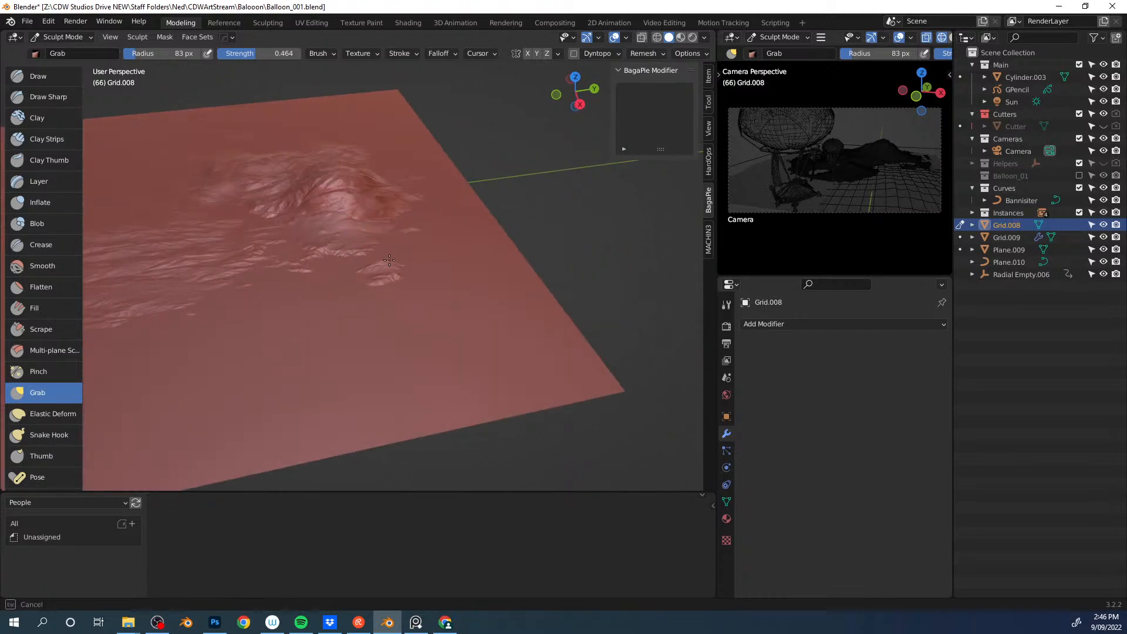
{"action": "mouse_move", "coordinate": [387, 259]}
{"action": "middle_mouse_down"}
{"action": "mouse_move", "coordinate": [443, 252]}
{"action": "mouse_move", "coordinate": [456, 234]}
{"action": "mouse_move", "coordinate": [432, 215]}
{"action": "mouse_move", "coordinate": [378, 231]}
{"action": "mouse_move", "coordinate": [448, 327]}
{"action": "middle_mouse_up"}
{"action": "mouse_move", "coordinate": [528, 257]}
{"action": "middle_mouse_down"}
{"action": "mouse_move", "coordinate": [464, 226]}
{"action": "mouse_move", "coordinate": [465, 249]}
{"action": "middle_mouse_up"}
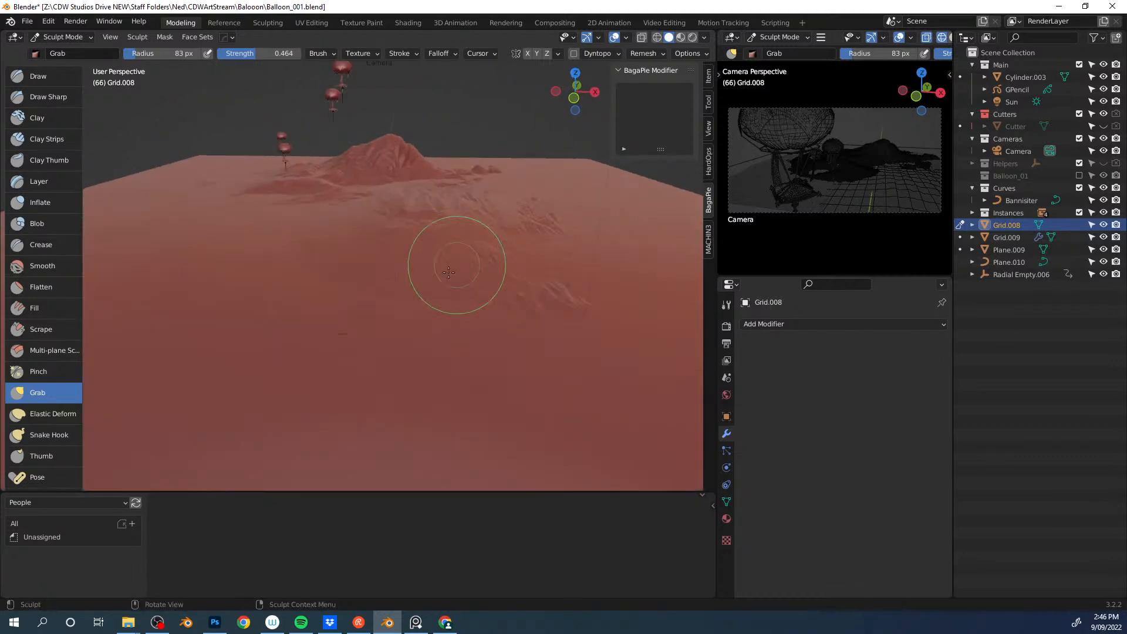
Step: Switch sculpting to the duplicated terrain and carve its ridge with the Multi-plane Scrape brush
{"action": "key", "text": "ctrl+Tab"}
{"action": "left_click", "coordinate": [415, 262]}
{"action": "key", "text": "ctrl+Tab"}
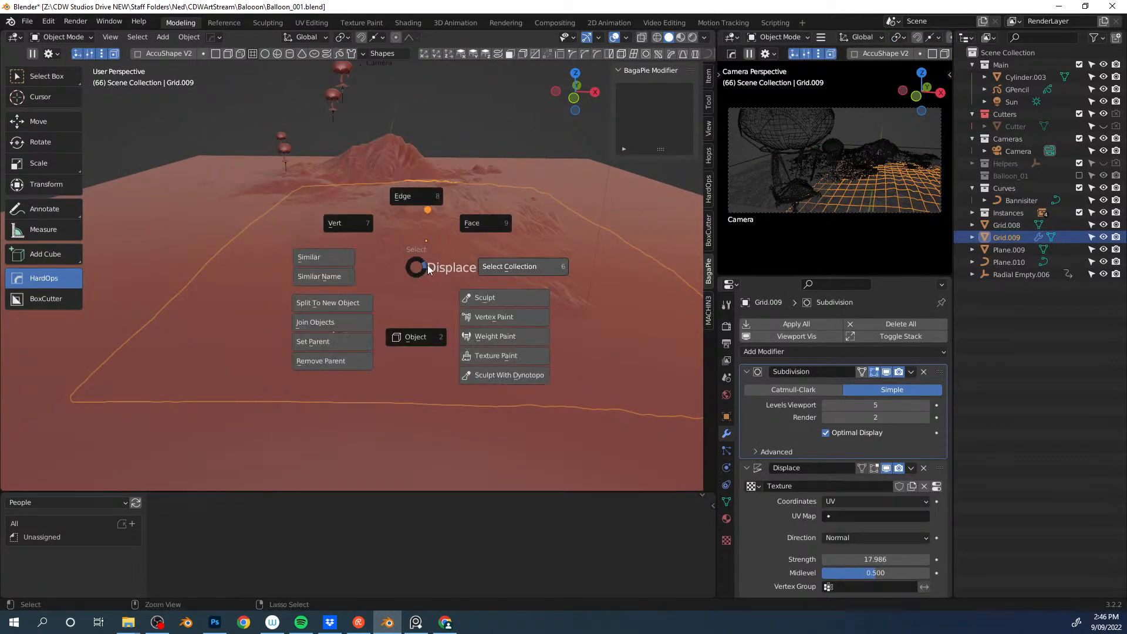
{"action": "left_click", "coordinate": [485, 298]}
{"action": "middle_click_drag", "start_coordinate": [415, 244], "coordinate": [409, 235]}
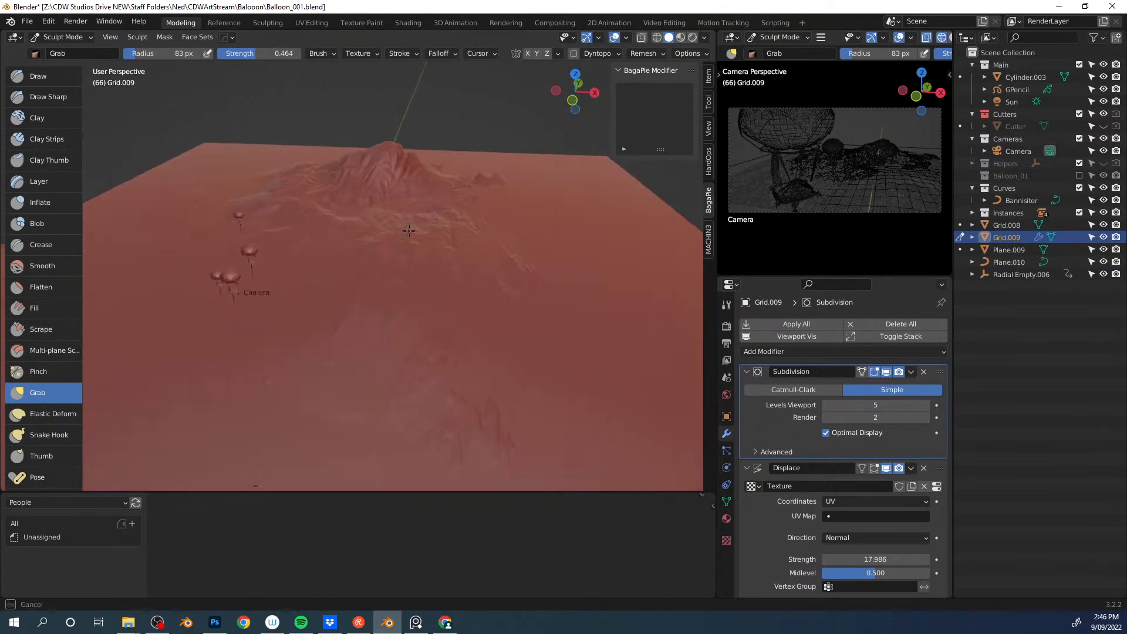
{"action": "left_click", "coordinate": [46, 352]}
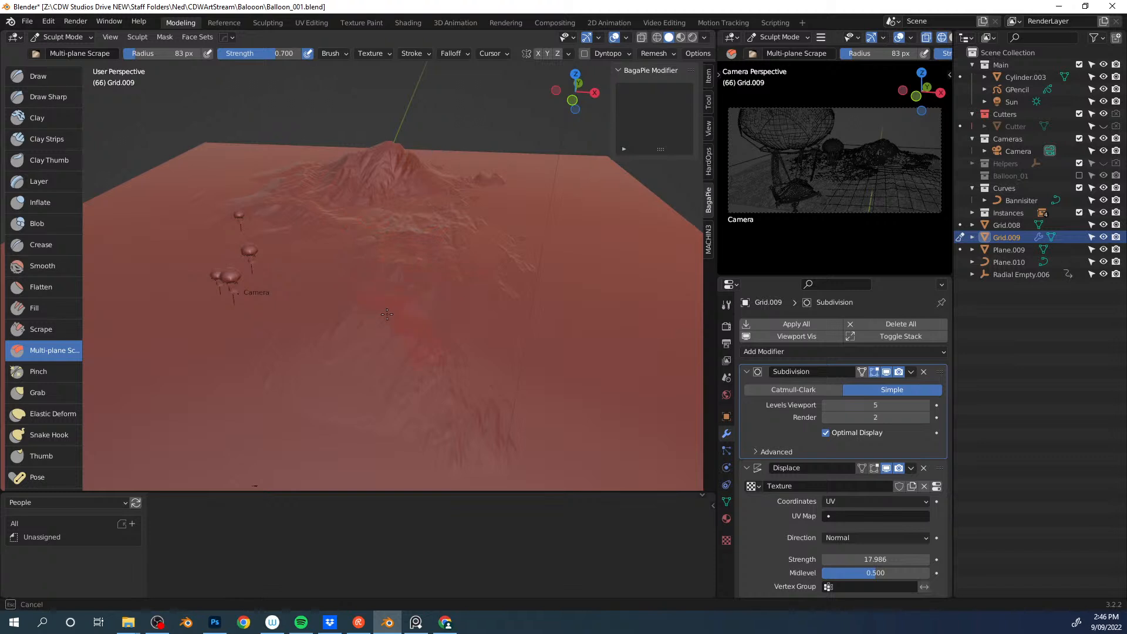
{"action": "left_click_drag", "start_coordinate": [341, 354], "coordinate": [355, 344]}
{"action": "mouse_move", "coordinate": [405, 268]}
{"action": "middle_mouse_down"}
{"action": "mouse_move", "coordinate": [407, 249]}
{"action": "mouse_move", "coordinate": [419, 252]}
{"action": "mouse_move", "coordinate": [414, 264]}
{"action": "middle_mouse_up"}
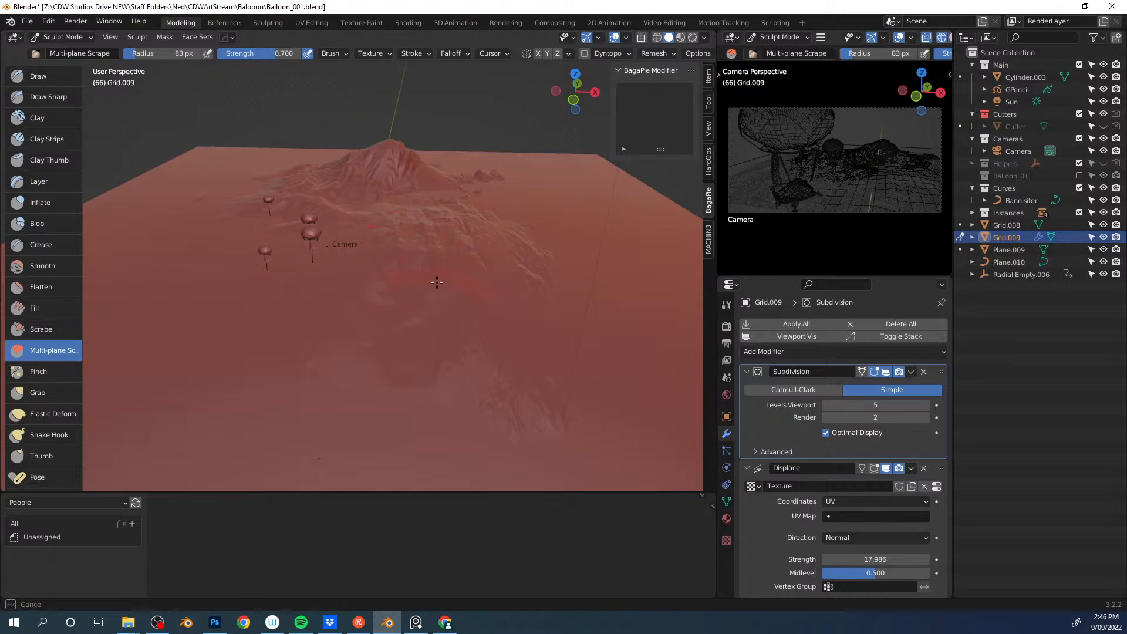
{"action": "middle_click_drag", "start_coordinate": [511, 294], "coordinate": [488, 210]}
Step: Pull up a peak on the duplicated terrain's ridge with the Grab brush
{"action": "key", "text": "g"}
{"action": "left_click_drag", "start_coordinate": [487, 206], "coordinate": [486, 186]}
{"action": "mouse_move", "coordinate": [501, 165]}
{"action": "middle_mouse_down"}
{"action": "mouse_move", "coordinate": [361, 261]}
{"action": "mouse_move", "coordinate": [393, 233]}
{"action": "mouse_move", "coordinate": [289, 243]}
{"action": "mouse_move", "coordinate": [449, 223]}
{"action": "middle_mouse_up"}
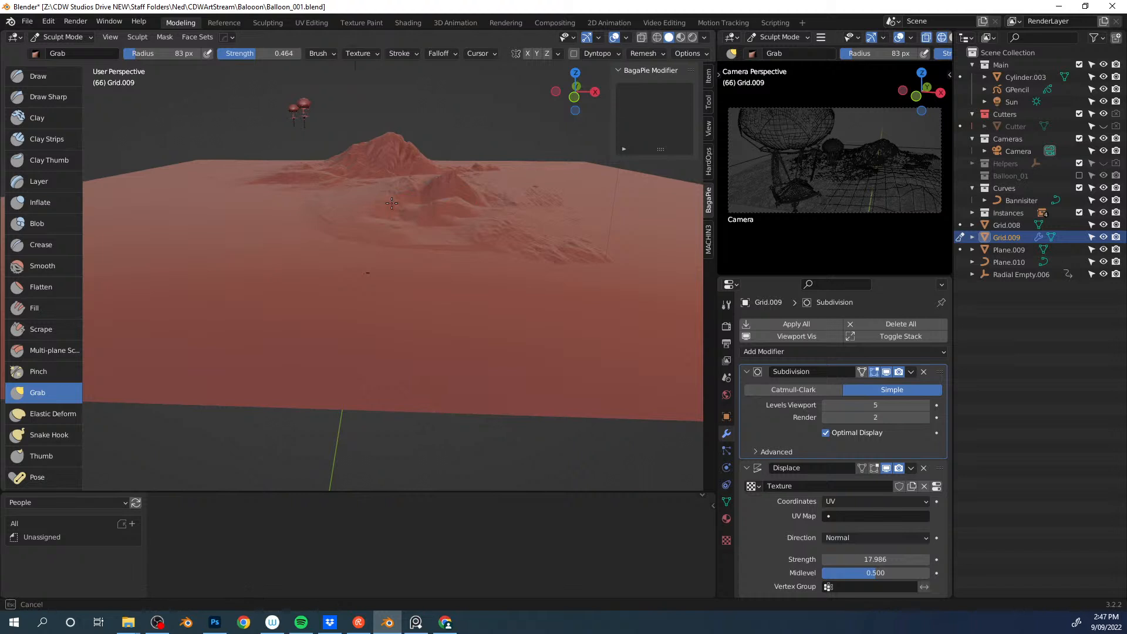
{"action": "middle_click_drag", "start_coordinate": [428, 222], "coordinate": [461, 212]}
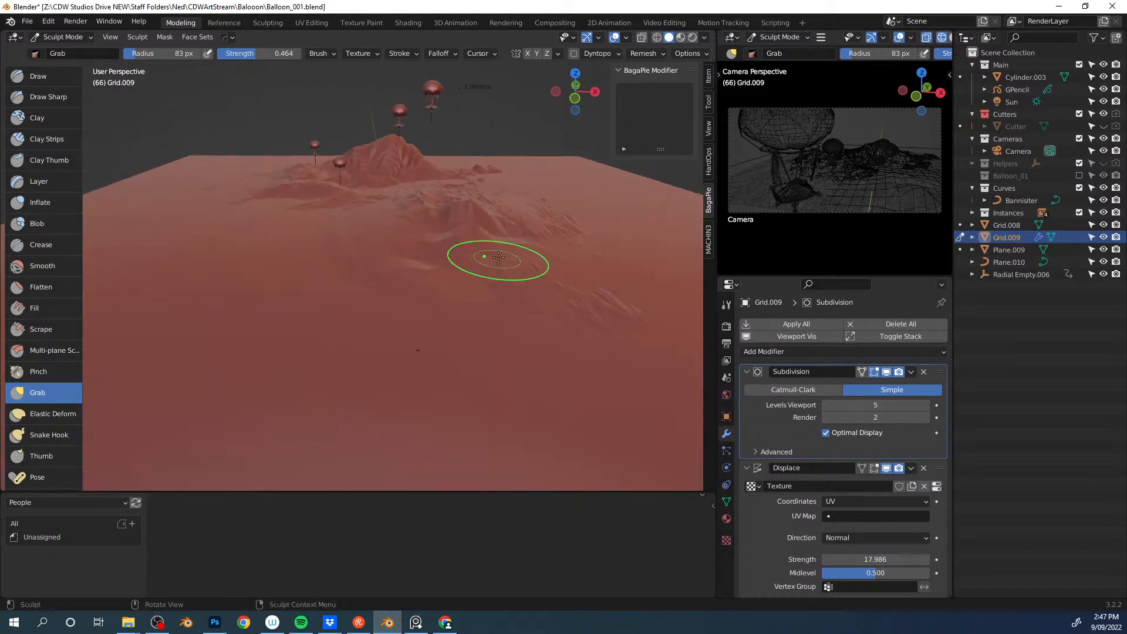
{"action": "middle_click_drag", "start_coordinate": [520, 265], "coordinate": [477, 272]}
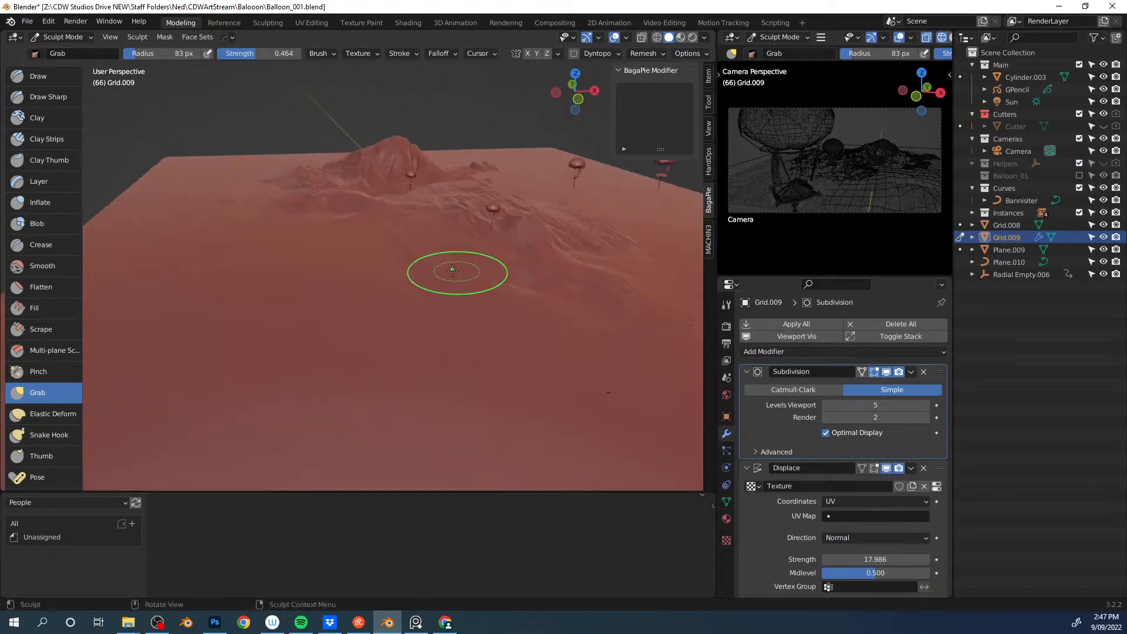
Step: Enlarge the Grab brush radius to 145 px and broaden the duplicated terrain's ridge
{"action": "right_click", "coordinate": [455, 272]}
{"action": "left_click_drag", "start_coordinate": [415, 266], "coordinate": [416, 266]}
{"action": "left_click_drag", "start_coordinate": [482, 259], "coordinate": [445, 278]}
{"action": "mouse_move", "coordinate": [445, 274]}
{"action": "left_mouse_down"}
{"action": "mouse_move", "coordinate": [411, 296]}
{"action": "mouse_move", "coordinate": [466, 297]}
{"action": "left_mouse_up"}
{"action": "mouse_move", "coordinate": [467, 294]}
{"action": "middle_mouse_down"}
{"action": "mouse_move", "coordinate": [491, 250]}
{"action": "mouse_move", "coordinate": [478, 267]}
{"action": "mouse_move", "coordinate": [452, 254]}
{"action": "mouse_move", "coordinate": [478, 243]}
{"action": "mouse_move", "coordinate": [378, 222]}
{"action": "mouse_move", "coordinate": [430, 273]}
{"action": "mouse_move", "coordinate": [498, 303]}
{"action": "middle_mouse_up"}
Step: Return to Object Mode and show the camera view in solid shading
{"action": "key", "text": "Tab"}
{"action": "left_click", "coordinate": [424, 341]}
{"action": "key", "text": "z"}
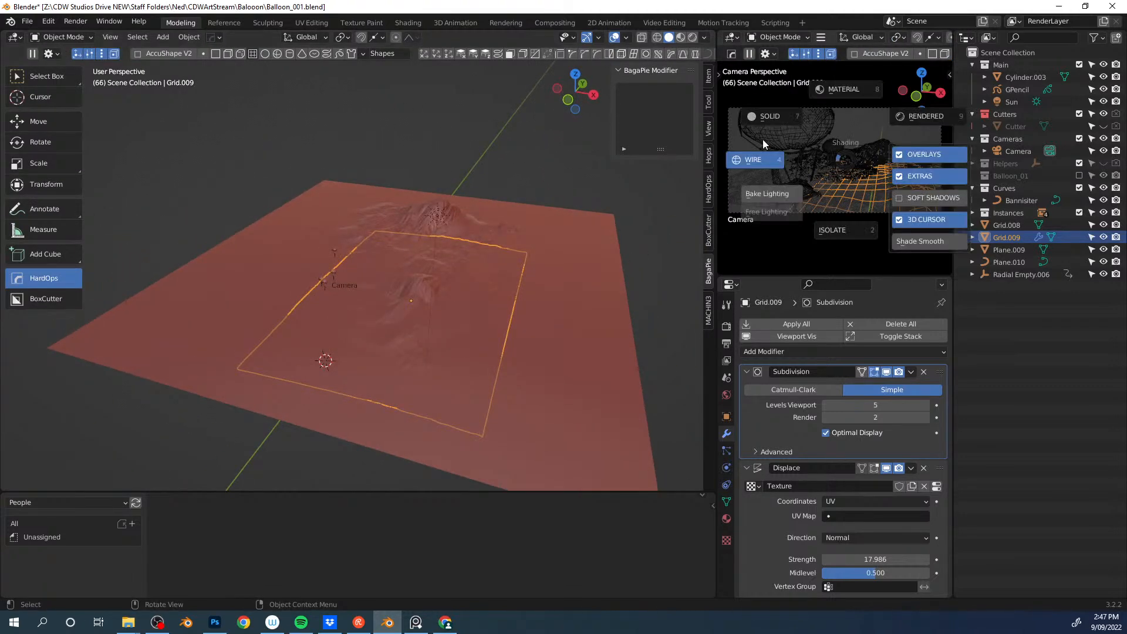
{"action": "left_click", "coordinate": [764, 122]}
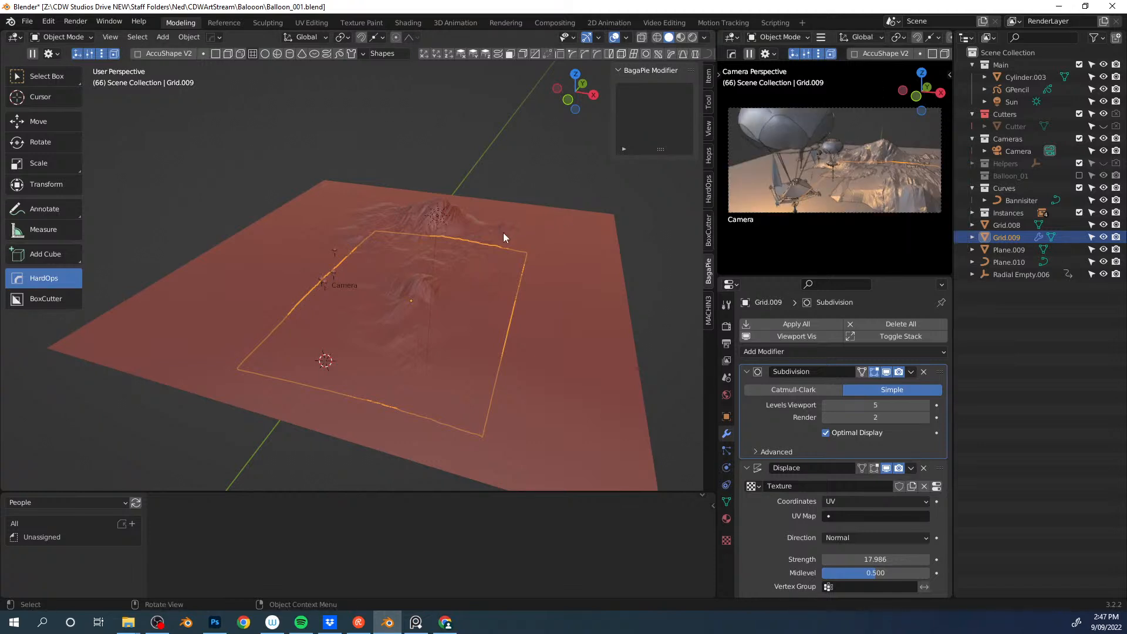
Step: Apply all modifiers on the duplicated terrain and shade it smooth
{"action": "left_click", "coordinate": [794, 324]}
{"action": "right_click", "coordinate": [422, 288]}
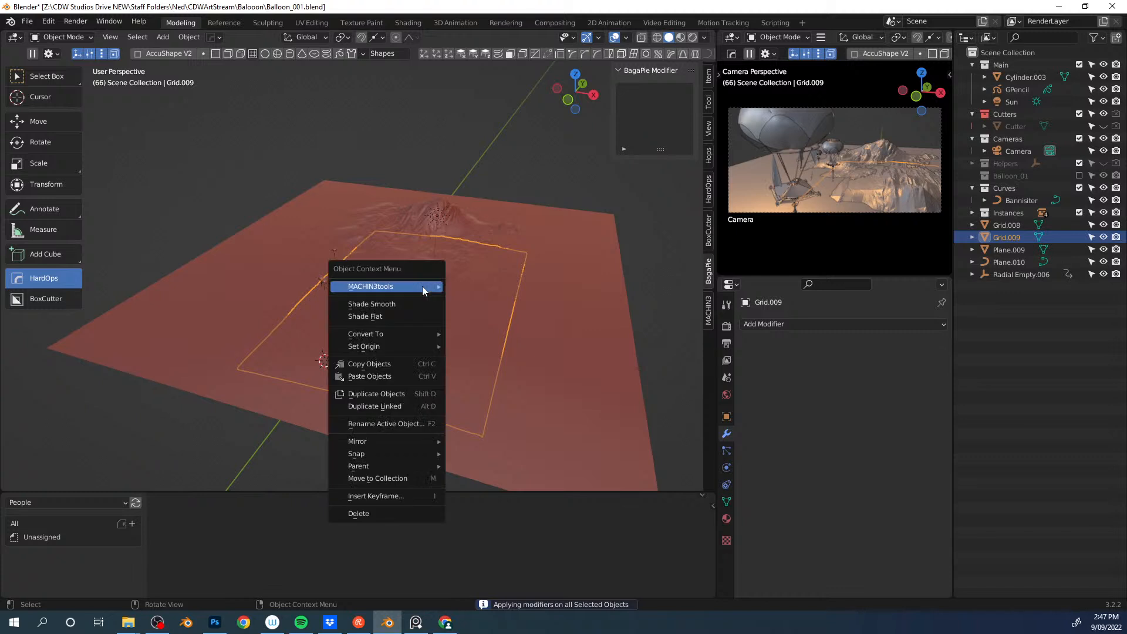
{"action": "left_click", "coordinate": [395, 304]}
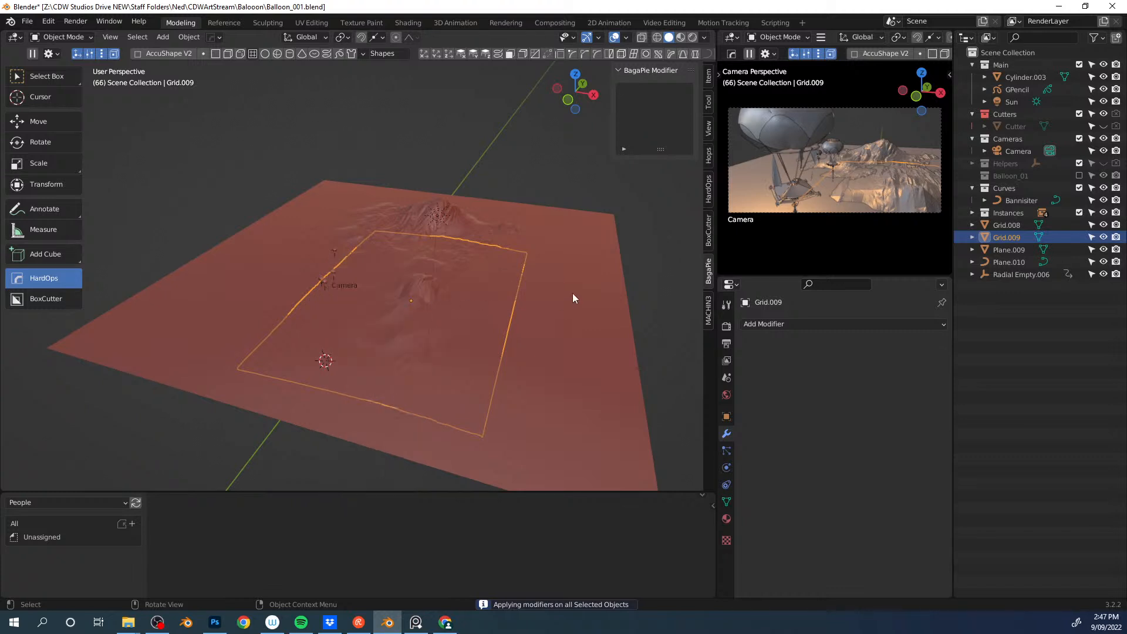
Step: Sculpt the duplicated terrain's foreground peak and ridges with the Grab brush at 145 px, then return to Object Mode
{"action": "scroll", "coordinate": [446, 273], "scroll_direction": "up", "scroll_amount": 8}
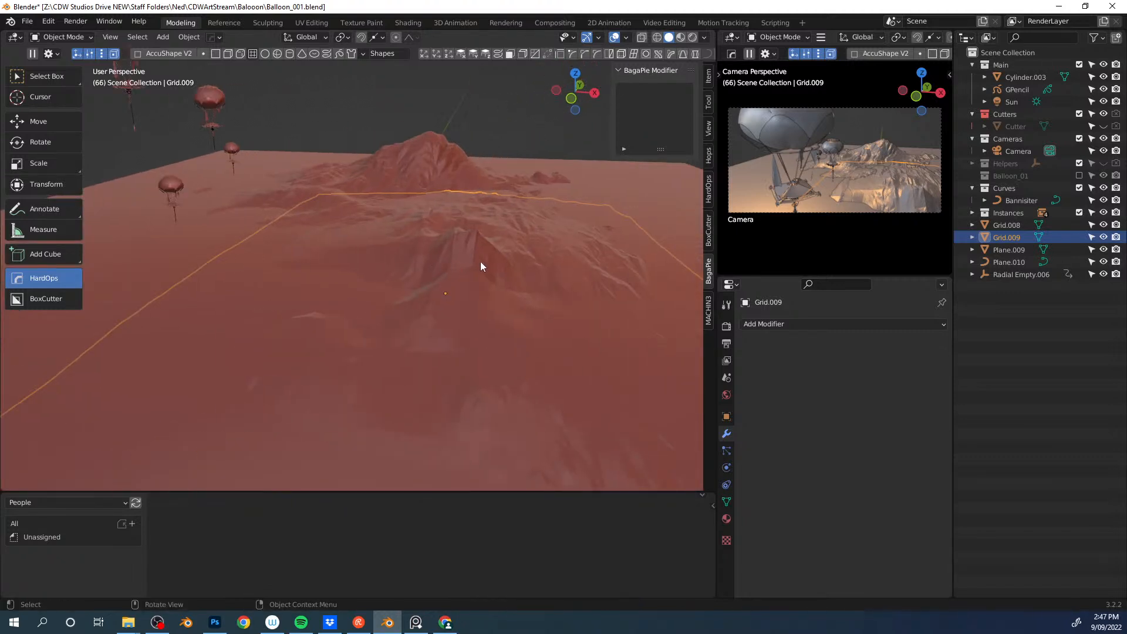
{"action": "key", "text": "Tab"}
{"action": "left_click", "coordinate": [471, 321]}
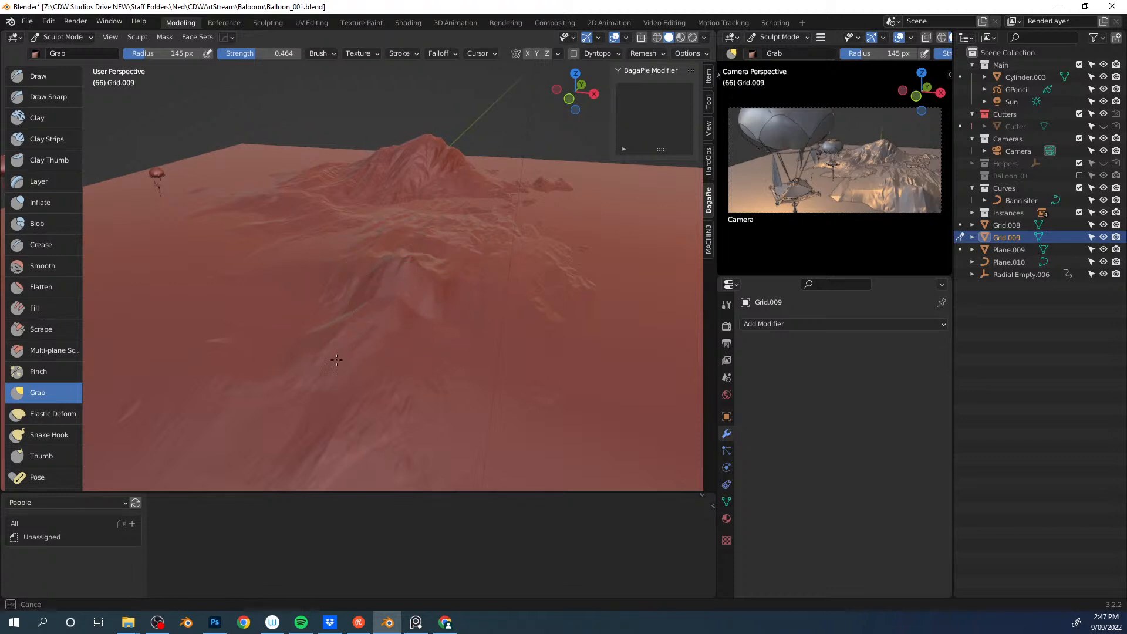
{"action": "middle_click_drag", "start_coordinate": [342, 338], "coordinate": [439, 308], "text": "shift"}
{"action": "mouse_move", "coordinate": [527, 379]}
{"action": "left_mouse_down"}
{"action": "mouse_move", "coordinate": [416, 297]}
{"action": "mouse_move", "coordinate": [453, 287]}
{"action": "mouse_move", "coordinate": [504, 337]}
{"action": "mouse_move", "coordinate": [574, 195]}
{"action": "mouse_move", "coordinate": [504, 214]}
{"action": "mouse_move", "coordinate": [310, 227]}
{"action": "mouse_move", "coordinate": [390, 221]}
{"action": "left_mouse_up"}
{"action": "middle_click_drag", "start_coordinate": [390, 221], "coordinate": [432, 249]}
{"action": "mouse_move", "coordinate": [561, 309]}
{"action": "left_mouse_down"}
{"action": "mouse_move", "coordinate": [545, 310]}
{"action": "mouse_move", "coordinate": [565, 307]}
{"action": "left_mouse_up"}
{"action": "middle_click_drag", "start_coordinate": [553, 294], "coordinate": [490, 286]}
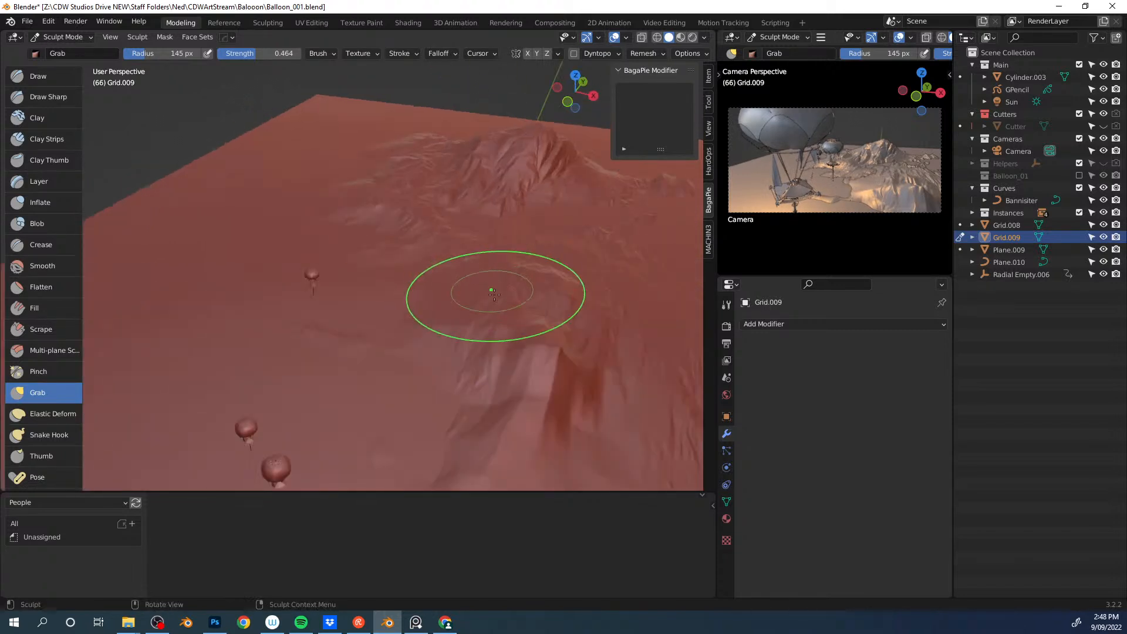
{"action": "middle_click_drag", "start_coordinate": [550, 352], "coordinate": [506, 314]}
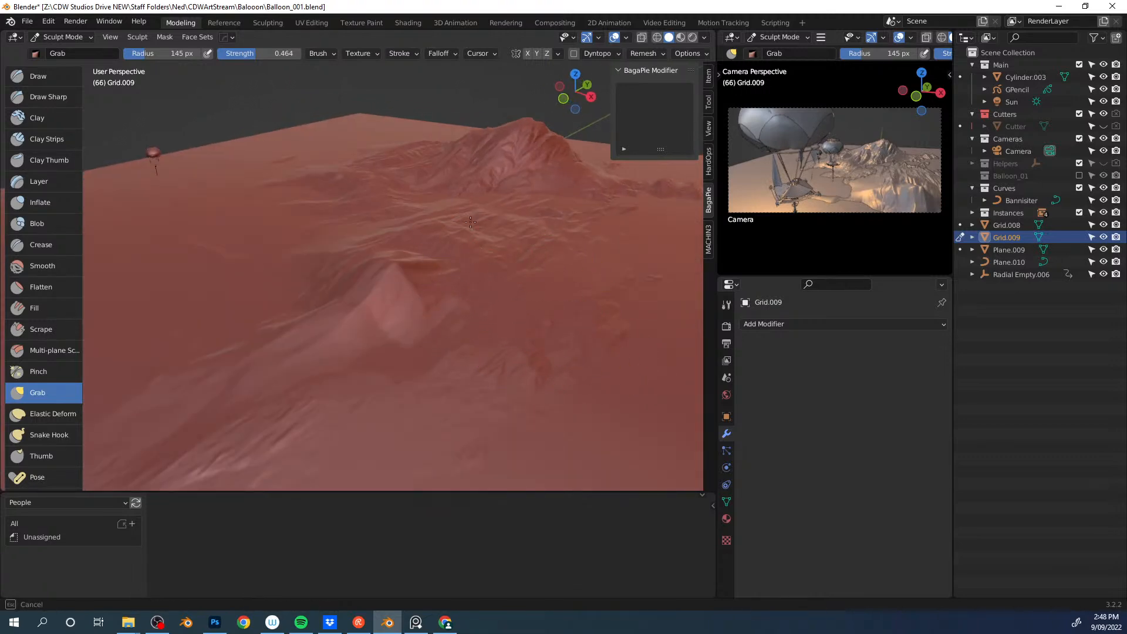
{"action": "mouse_move", "coordinate": [371, 371]}
{"action": "middle_mouse_down"}
{"action": "mouse_move", "coordinate": [390, 365]}
{"action": "mouse_move", "coordinate": [452, 278]}
{"action": "mouse_move", "coordinate": [477, 290]}
{"action": "middle_mouse_up"}
{"action": "key", "text": "Tab"}
{"action": "left_click", "coordinate": [343, 324]}
Step: Select the ground plane and switch the main viewport's solid shading to Studio lighting
{"action": "left_click", "coordinate": [293, 205]}
{"action": "key", "text": "z"}
{"action": "left_click", "coordinate": [273, 192]}
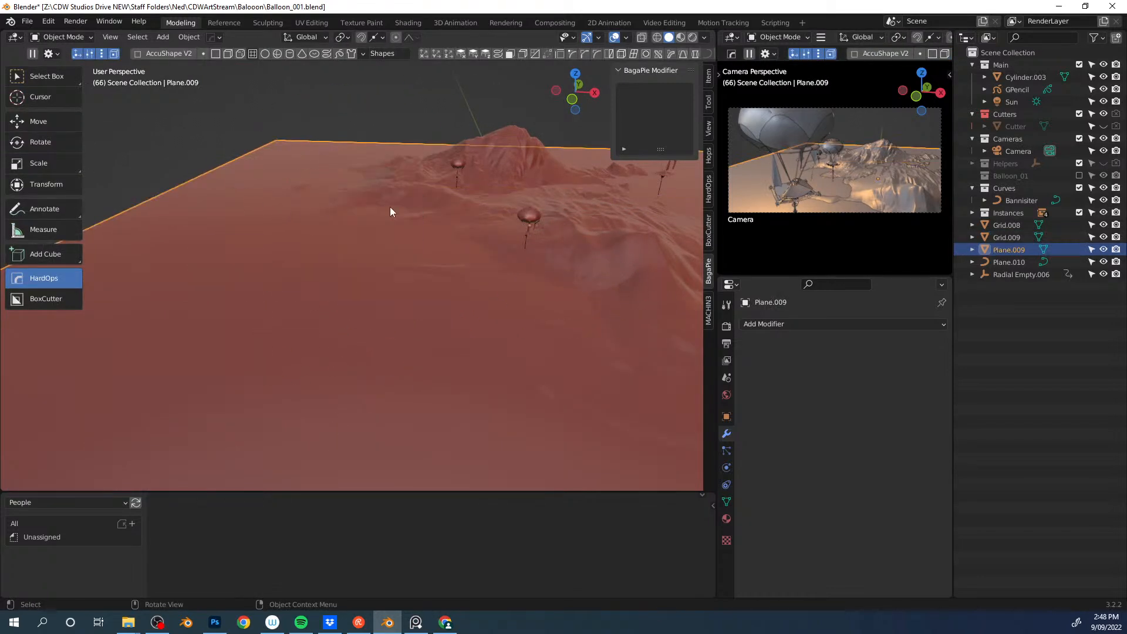
{"action": "left_click", "coordinate": [705, 37]}
{"action": "left_click", "coordinate": [650, 96]}
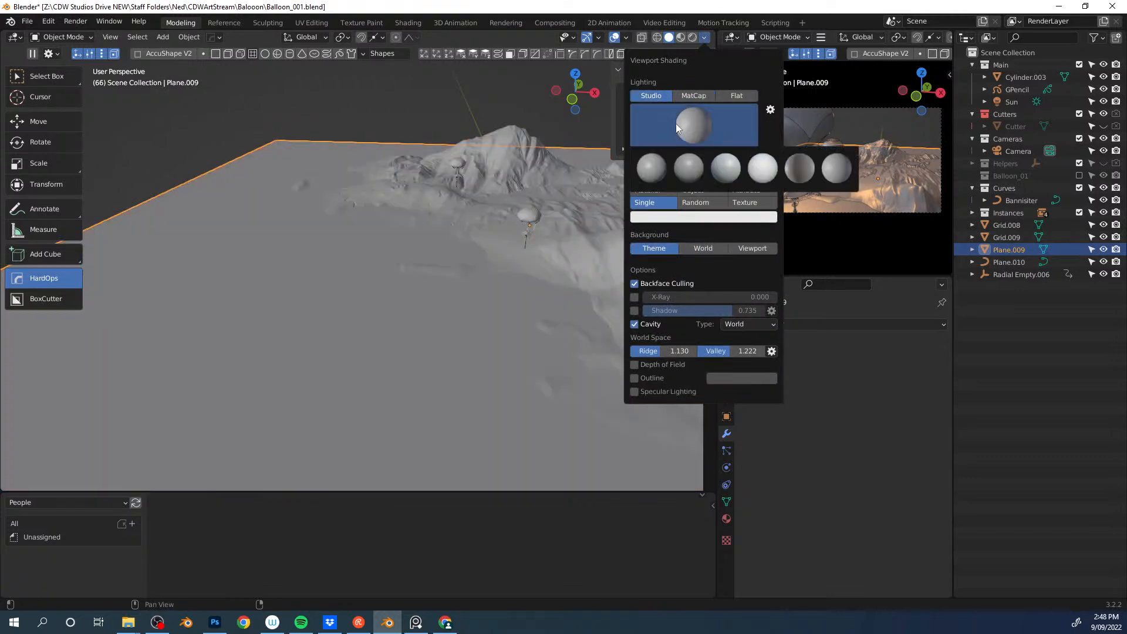
Step: Extend the ground plane behind the mountains by moving its far edge along Y
{"action": "middle_click_drag", "start_coordinate": [417, 177], "coordinate": [403, 205]}
{"action": "key", "text": "Tab"}
{"action": "key", "text": "alt+a"}
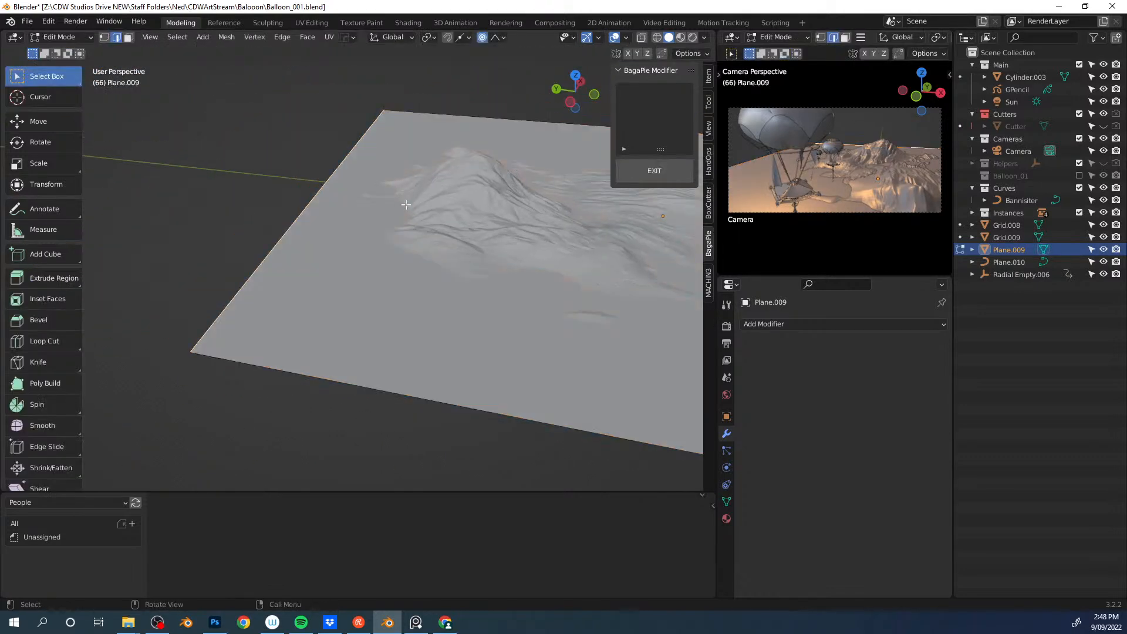
{"action": "key", "text": "g"}
{"action": "key", "text": "y"}
{"action": "left_click", "coordinate": [202, 148]}
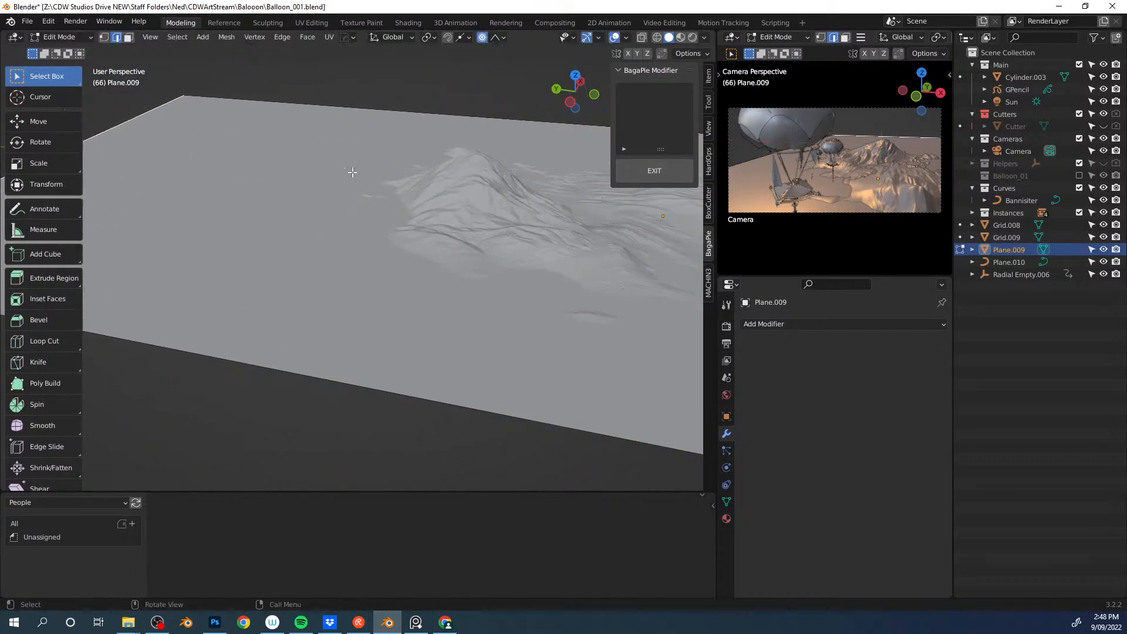
Step: Enlarge the whole ground plane by scaling it along X and Y in Object Mode
{"action": "scroll", "coordinate": [385, 175], "scroll_direction": "down", "scroll_amount": 3}
{"action": "middle_click_drag", "start_coordinate": [468, 204], "coordinate": [358, 202]}
{"action": "key", "text": "ctrl+space"}
{"action": "key", "text": "Tab"}
{"action": "key", "text": "s"}
{"action": "key", "text": "x"}
{"action": "left_click", "coordinate": [580, 291]}
{"action": "key", "text": "s"}
{"action": "key", "text": "y"}
{"action": "left_click", "coordinate": [572, 368]}
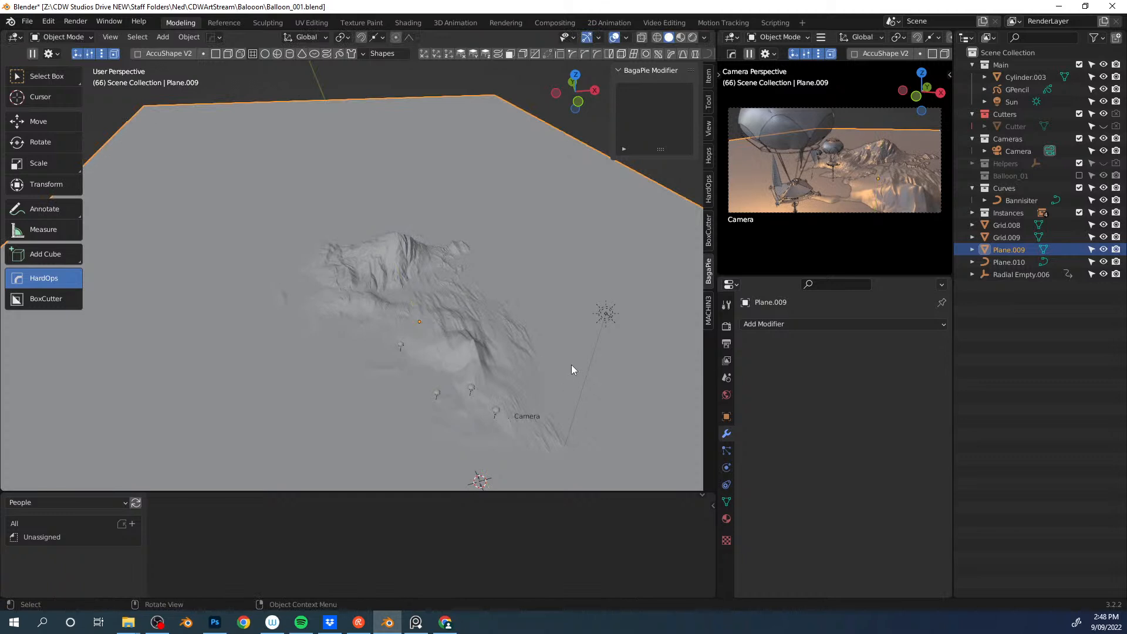
Step: Try to push the ground plane's face about 170 m down along its normal with raised walls around it
{"action": "middle_click_drag", "start_coordinate": [569, 364], "coordinate": [475, 288]}
{"action": "key", "text": "Tab"}
{"action": "middle_click_drag", "start_coordinate": [544, 234], "coordinate": [507, 239]}
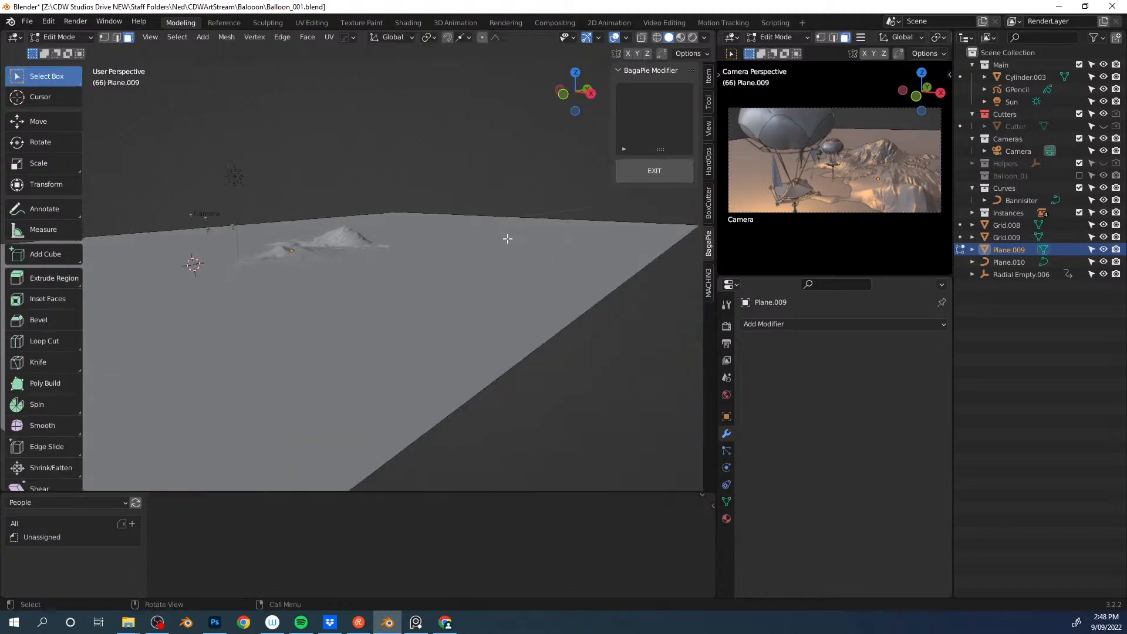
{"action": "left_click", "coordinate": [511, 285]}
{"action": "key", "text": "alt+s"}
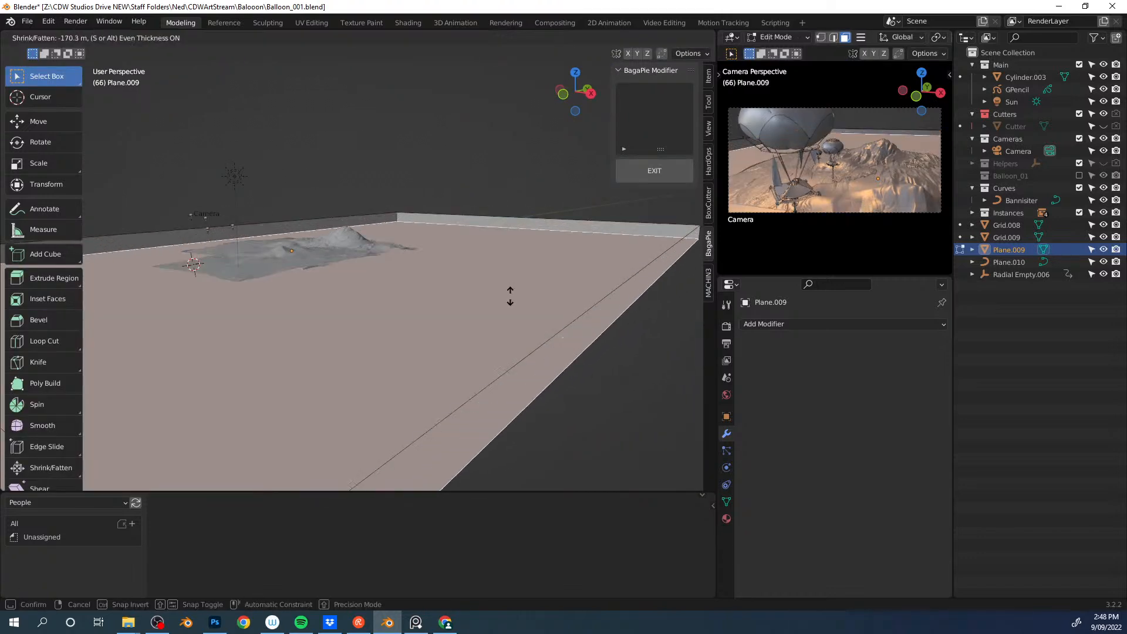
{"action": "left_click", "coordinate": [508, 297]}
{"action": "middle_click_drag", "start_coordinate": [474, 284], "coordinate": [518, 291]}
{"action": "key", "text": "Tab"}
{"action": "left_click", "coordinate": [465, 337]}
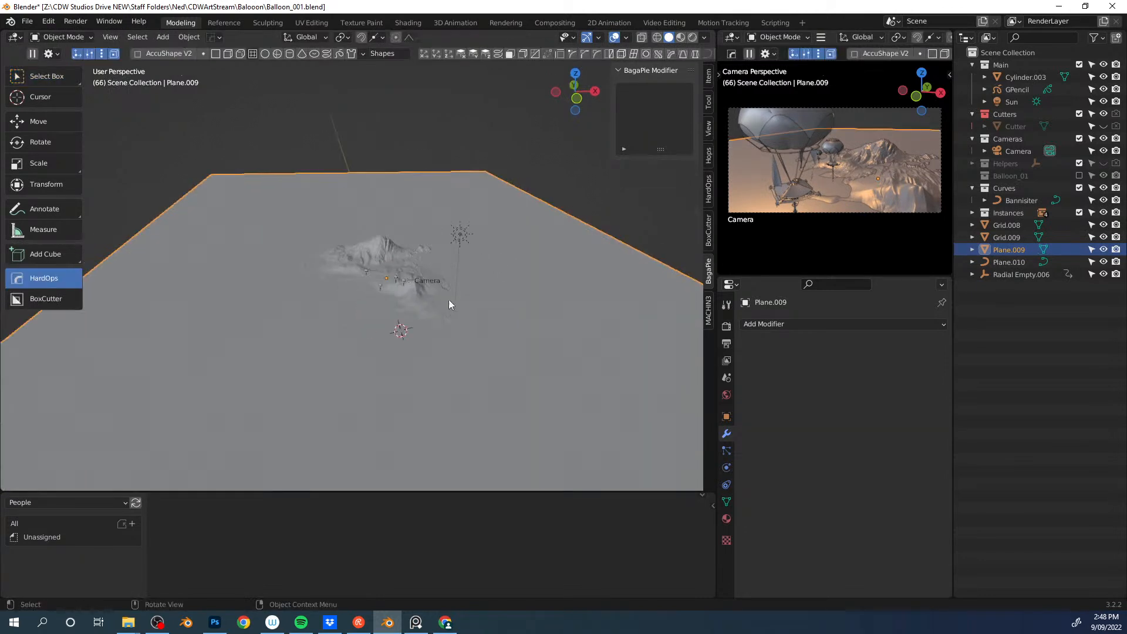
Step: Apply the WaterVolume material from the Materials asset library to the ground plane
{"action": "left_click", "coordinate": [48, 504]}
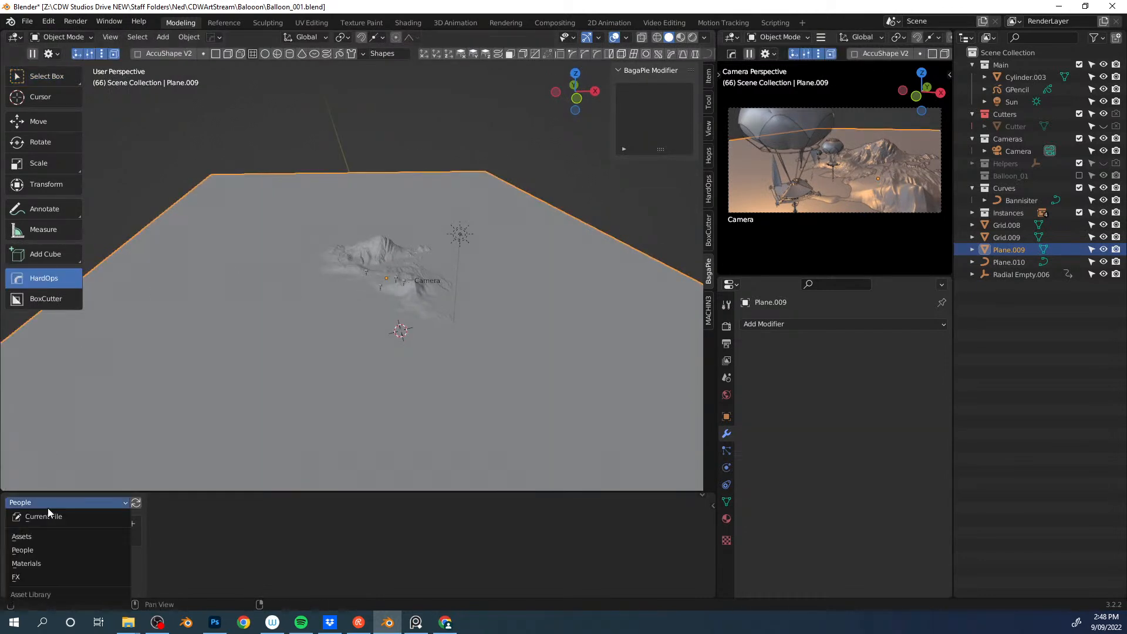
{"action": "left_click", "coordinate": [59, 565]}
{"action": "left_click_drag", "start_coordinate": [171, 536], "coordinate": [205, 346]}
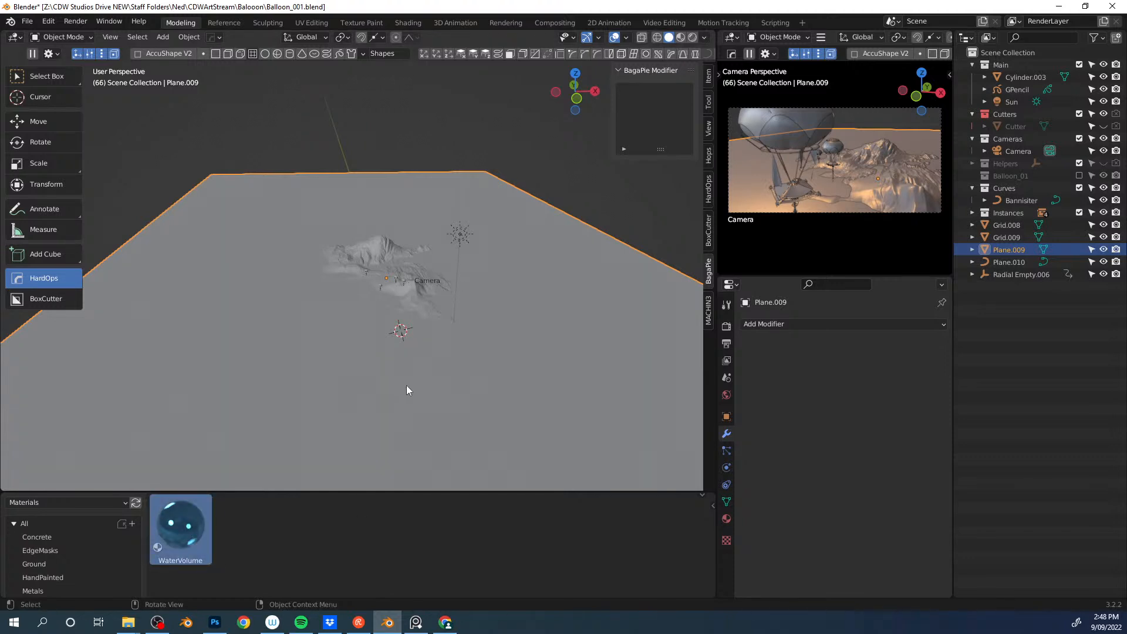
Step: Switch the main viewport to rendered shading and view the water plane through the scene camera
{"action": "middle_click_drag", "start_coordinate": [421, 304], "coordinate": [416, 311]}
{"action": "key", "text": "z"}
{"action": "key", "text": "9"}
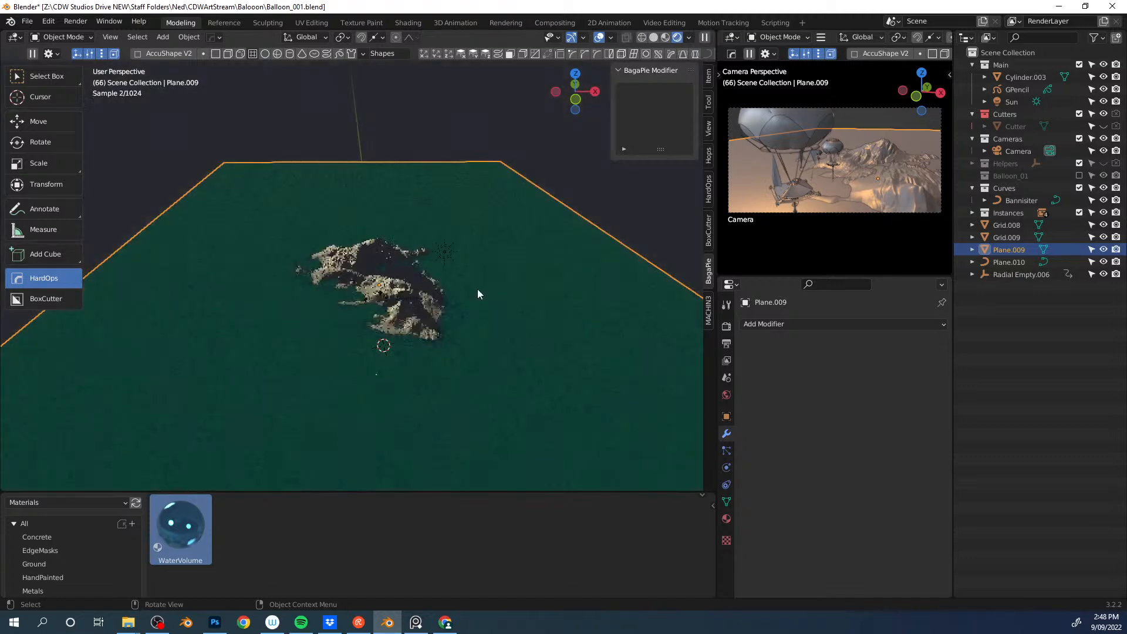
{"action": "middle_click_drag", "start_coordinate": [489, 317], "coordinate": [481, 298]}
{"action": "scroll", "coordinate": [479, 298], "scroll_direction": "up", "scroll_amount": 8}
{"action": "key", "text": "KP_0"}
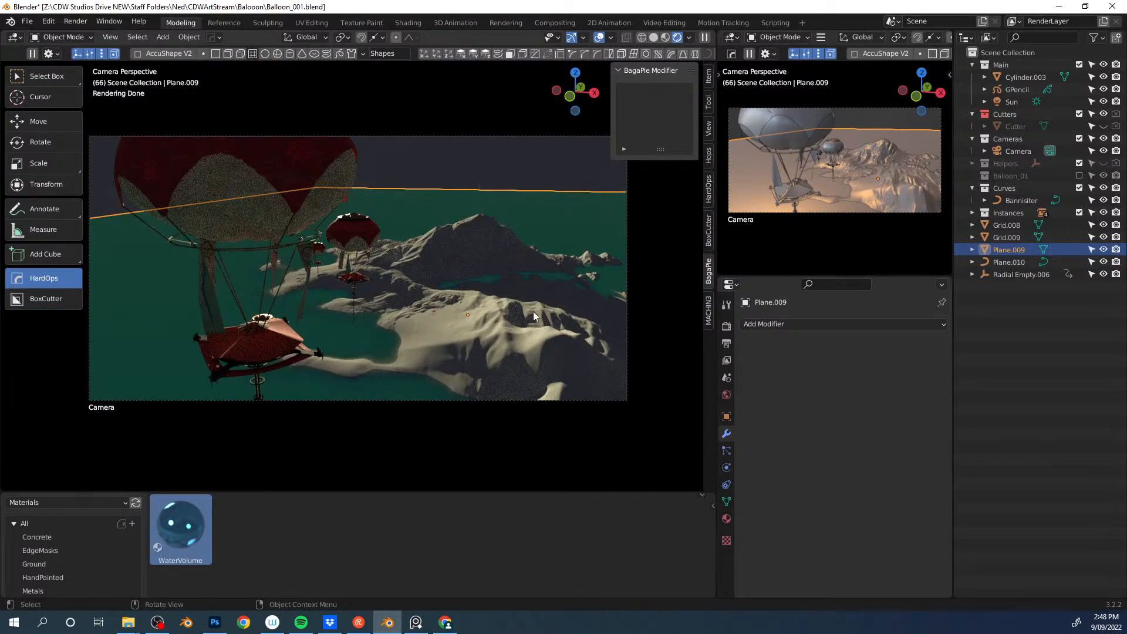
Step: Select the far mountain terrain and pull it downward behind the near hills with the Grab brush in Sculpt Mode
{"action": "left_click", "coordinate": [530, 280]}
{"action": "key", "text": "Tab"}
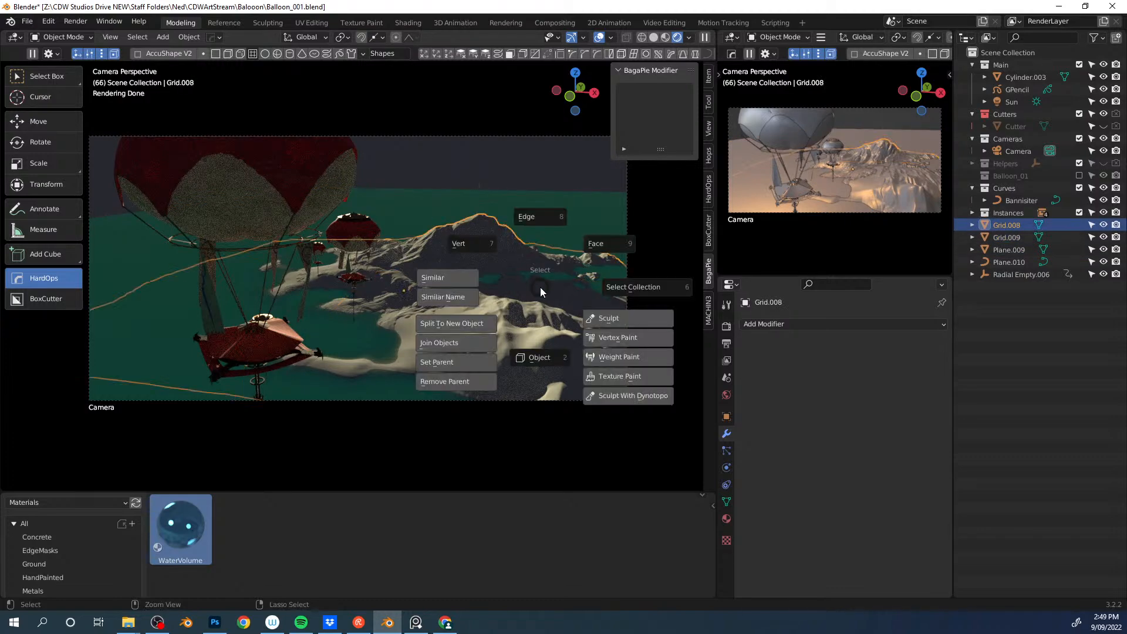
{"action": "left_click", "coordinate": [614, 321]}
{"action": "mouse_move", "coordinate": [508, 201]}
{"action": "left_mouse_down"}
{"action": "mouse_move", "coordinate": [516, 226]}
{"action": "mouse_move", "coordinate": [500, 268]}
{"action": "mouse_move", "coordinate": [512, 325]}
{"action": "left_mouse_up"}
{"action": "key", "text": "Tab"}
Step: Select the near terrain, pull its ridge downward with the Grab brush in Sculpt Mode, and return to Object Mode
{"action": "left_click", "coordinate": [515, 369]}
{"action": "left_click", "coordinate": [513, 316]}
{"action": "key", "text": "Tab"}
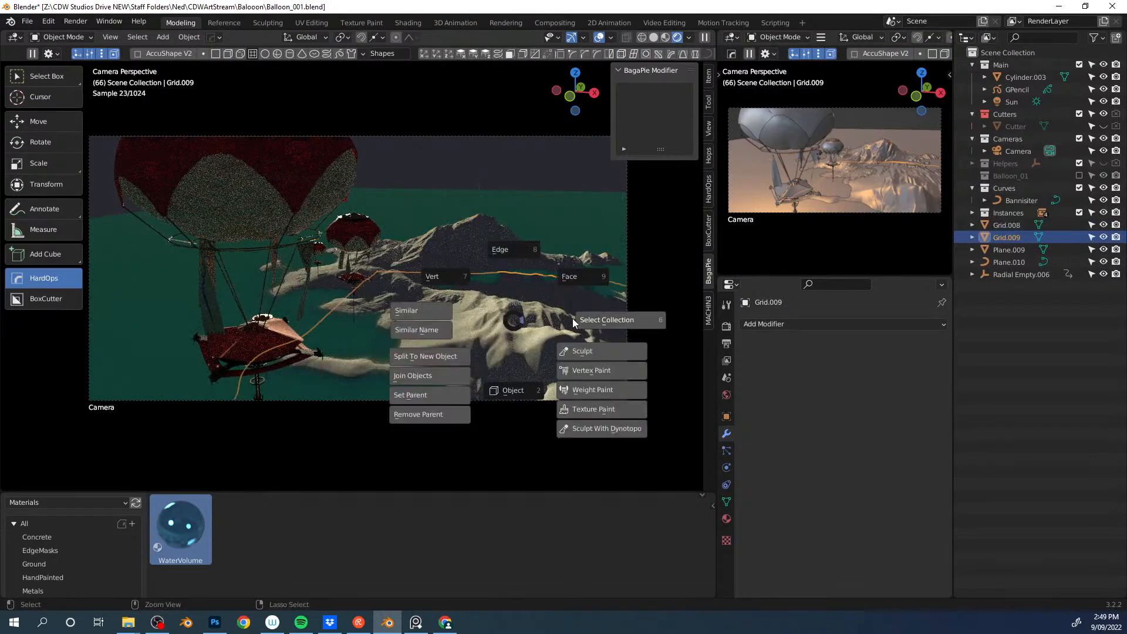
{"action": "left_click", "coordinate": [583, 351]}
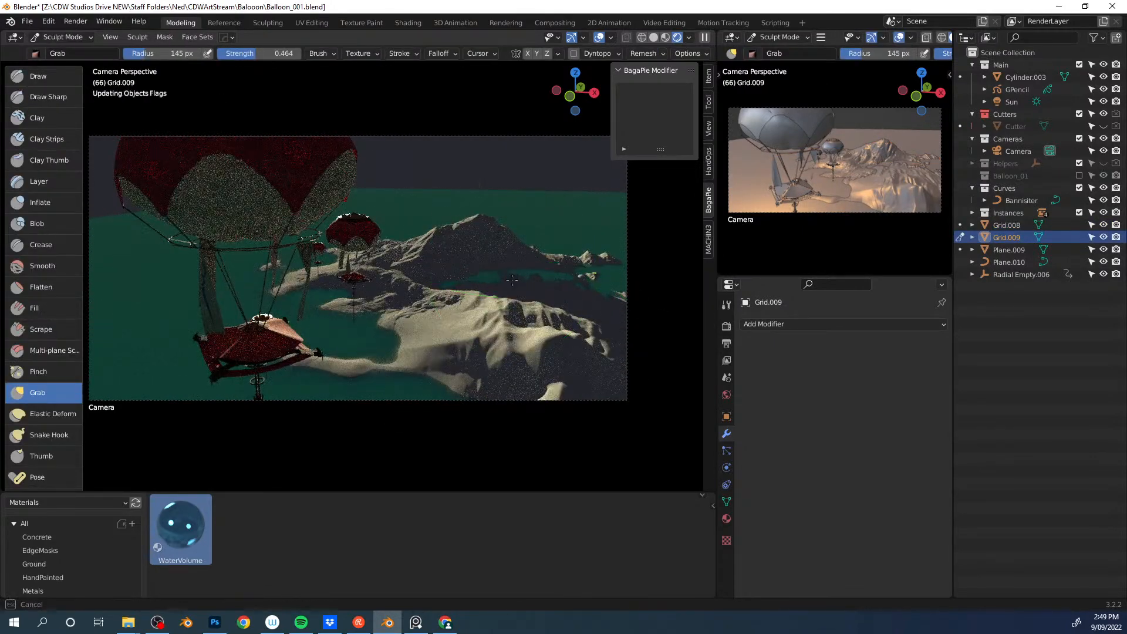
{"action": "mouse_move", "coordinate": [513, 288]}
{"action": "left_mouse_down"}
{"action": "mouse_move", "coordinate": [581, 300]}
{"action": "mouse_move", "coordinate": [446, 282]}
{"action": "mouse_move", "coordinate": [516, 252]}
{"action": "mouse_move", "coordinate": [556, 308]}
{"action": "mouse_move", "coordinate": [543, 329]}
{"action": "left_mouse_up"}
{"action": "key", "text": "ctrl+Tab"}
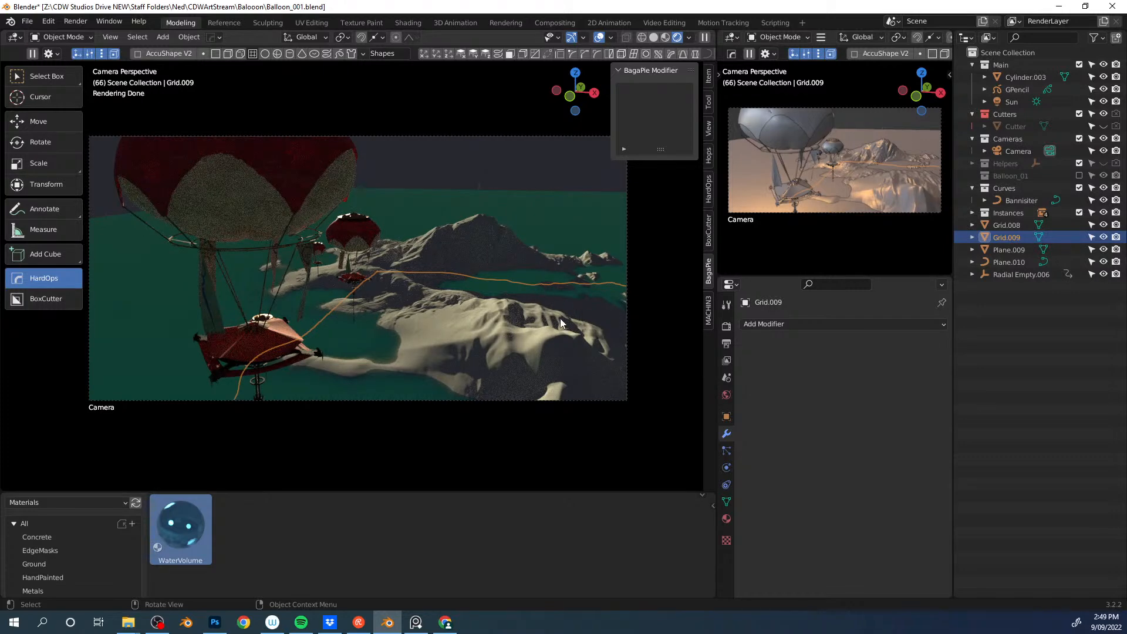
Step: Return to solid shading, select the far mountain terrain and give it a new material named Grass in the Shading workspace
{"action": "key", "text": "z"}
{"action": "left_click", "coordinate": [513, 307]}
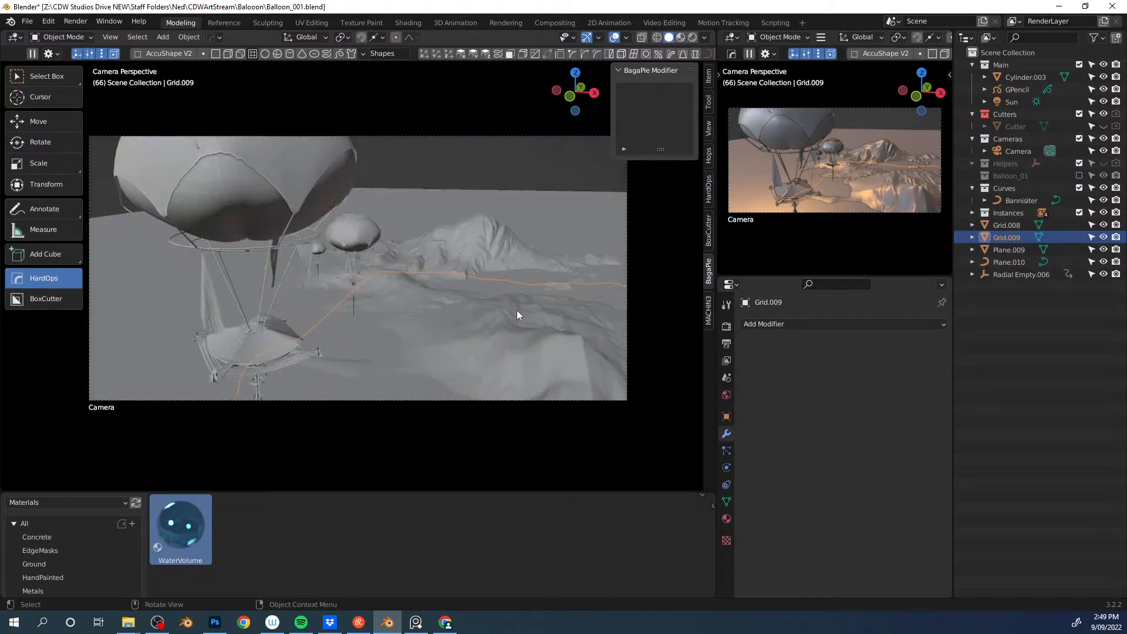
{"action": "left_click", "coordinate": [458, 247]}
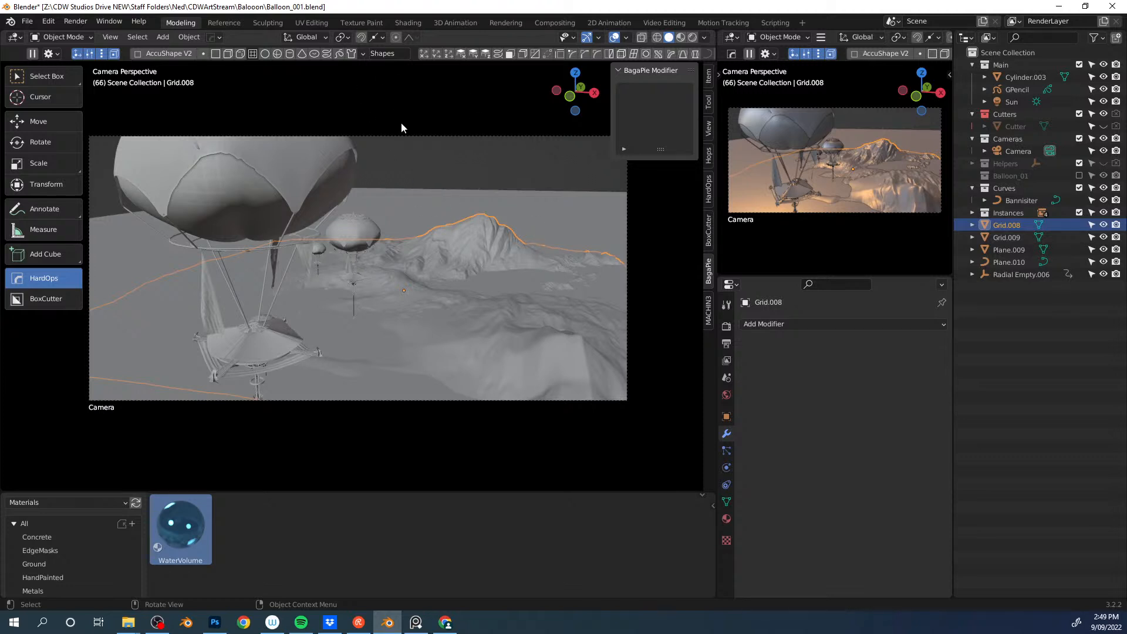
{"action": "left_click", "coordinate": [408, 23]}
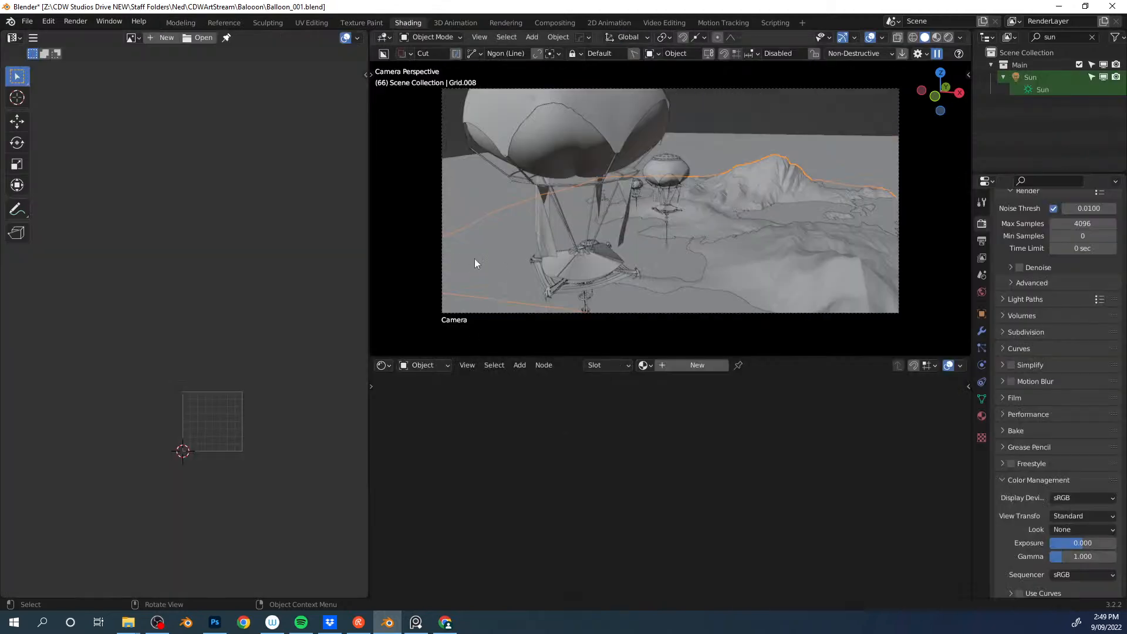
{"action": "left_click_drag", "start_coordinate": [367, 273], "coordinate": [293, 264]}
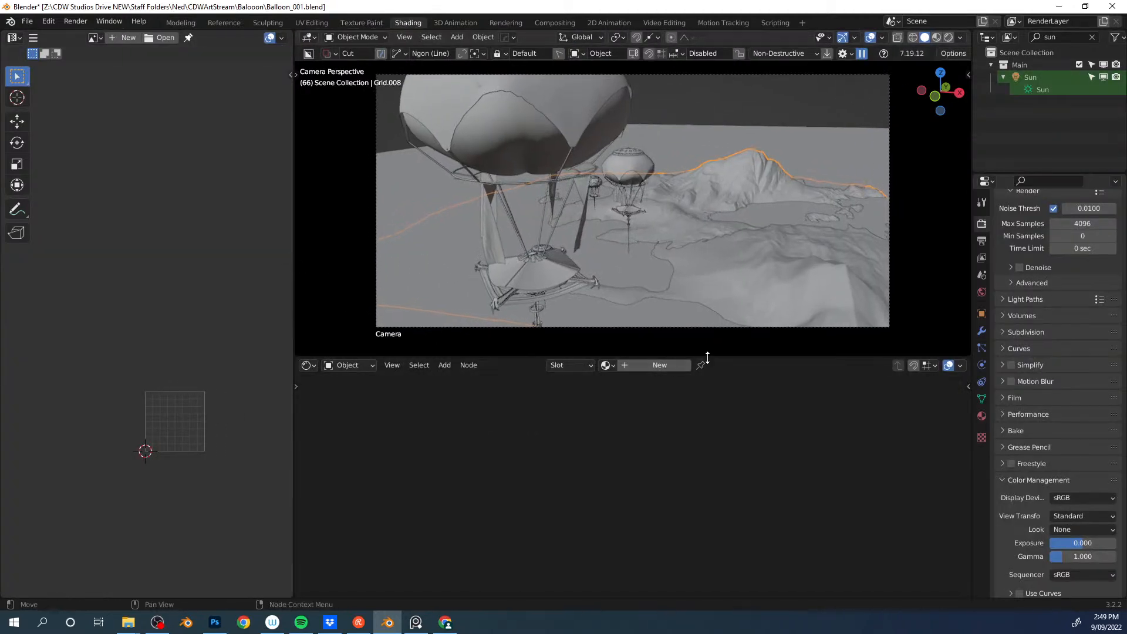
{"action": "left_click_drag", "start_coordinate": [708, 357], "coordinate": [709, 370]}
{"action": "left_click", "coordinate": [660, 377]}
{"action": "double_click", "coordinate": [661, 377]}
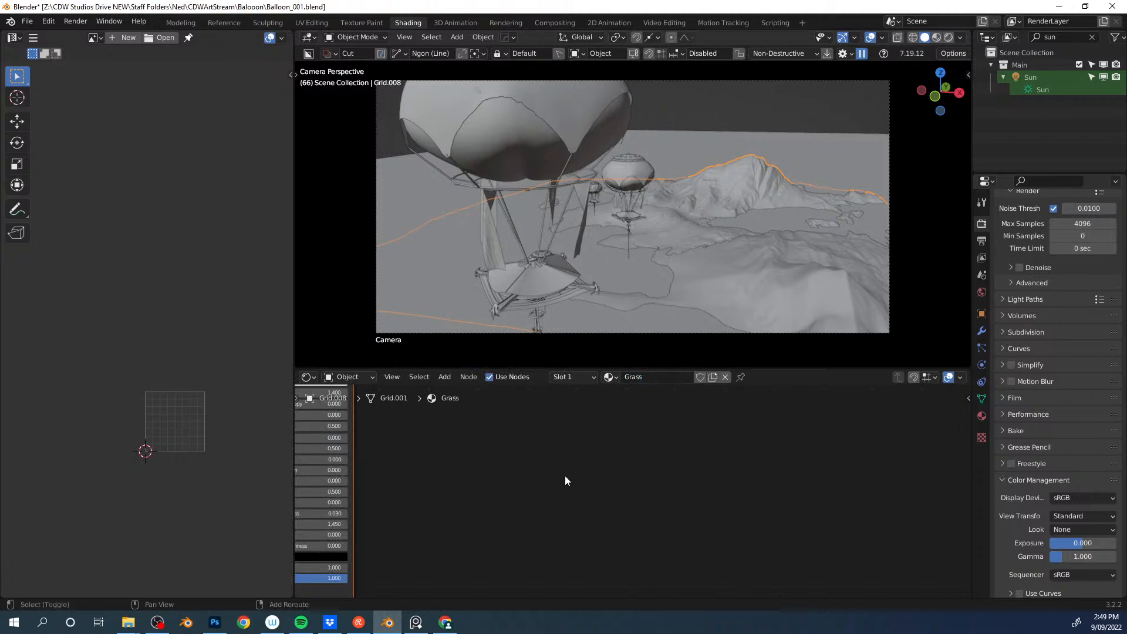
Step: Enlarge the shader node area around the Grass material's nodes and switch the Shading viewport to rendered shading
{"action": "middle_click_drag", "start_coordinate": [414, 428], "coordinate": [493, 432], "text": "shift"}
{"action": "scroll", "coordinate": [714, 459], "scroll_direction": "down", "scroll_amount": 7}
{"action": "middle_click_drag", "start_coordinate": [427, 405], "coordinate": [765, 477], "text": "shift"}
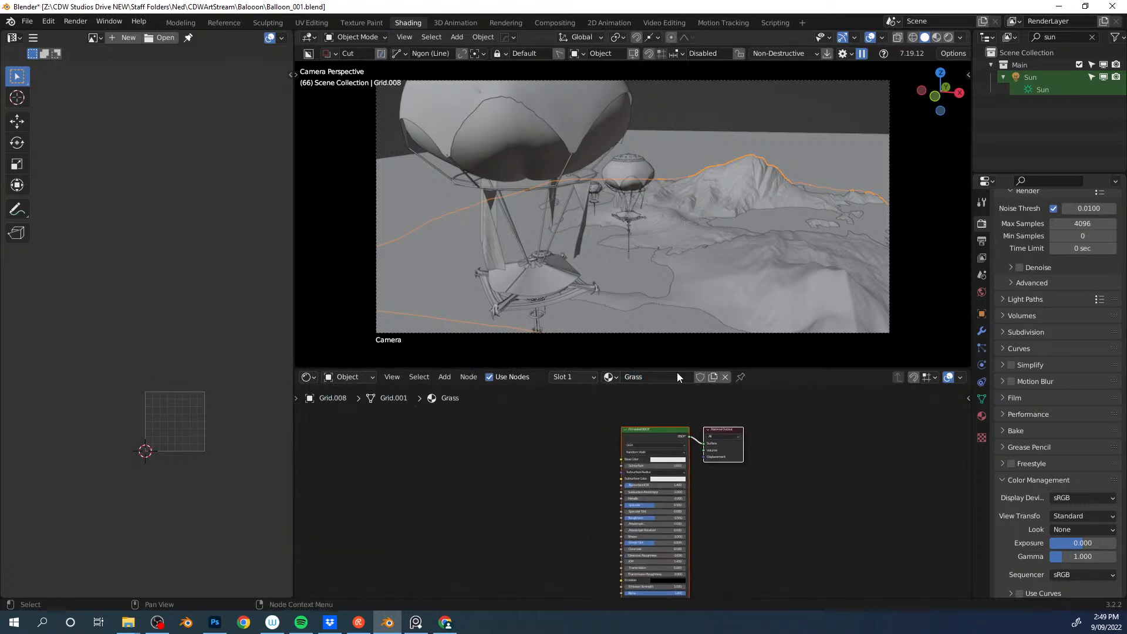
{"action": "left_click_drag", "start_coordinate": [679, 371], "coordinate": [687, 343]}
{"action": "key", "text": "z"}
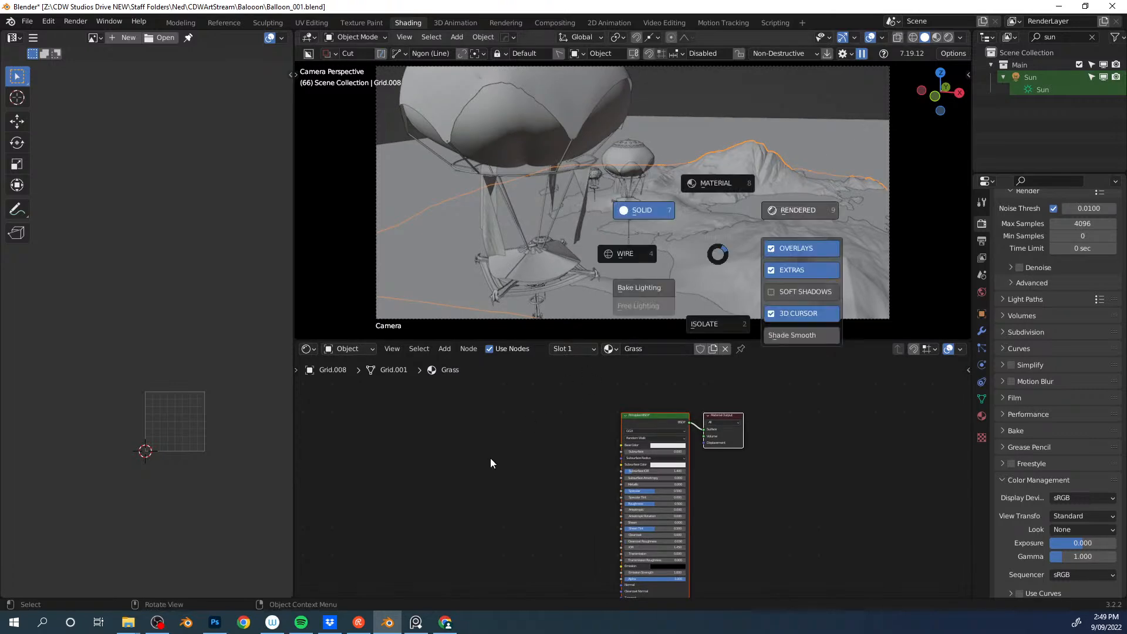
{"action": "key", "text": "KP_9"}
Step: Add a ColorRamp node before the Principled BSDF in the Grass material
{"action": "key", "text": "shift+a"}
{"action": "left_click", "coordinate": [518, 439]}
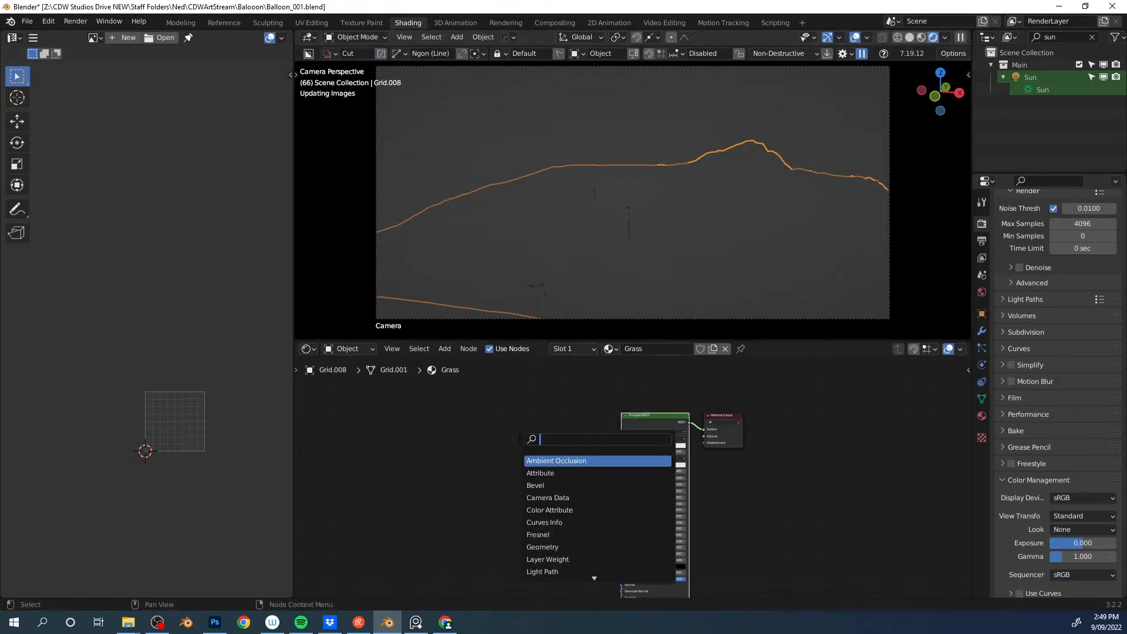
{"action": "type", "text": "ramp"}
{"action": "key", "text": "Return"}
{"action": "left_click", "coordinate": [521, 414]}
{"action": "scroll", "coordinate": [531, 477], "scroll_direction": "up", "scroll_amount": 3}
{"action": "middle_click_drag", "start_coordinate": [531, 477], "coordinate": [776, 487]}
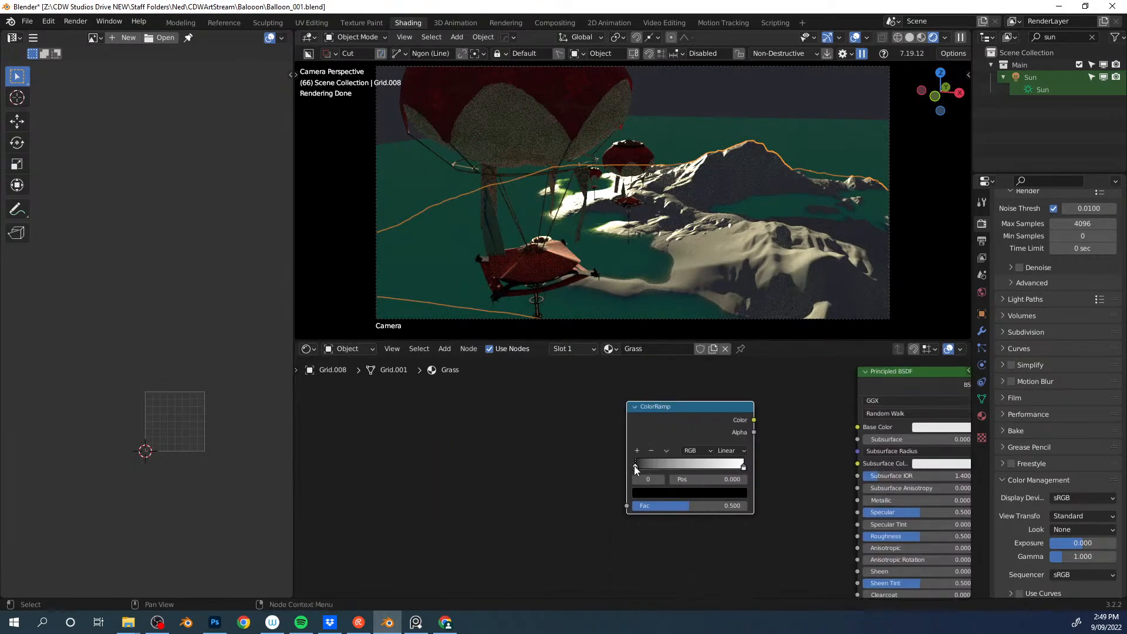
Step: Colour the ramp's first stop dark green (H 0.269, S 0.932, V 0.149) and its last stop a light yellow-green
{"action": "left_click", "coordinate": [657, 493]}
{"action": "scroll", "coordinate": [674, 396], "scroll_direction": "up", "scroll_amount": 3}
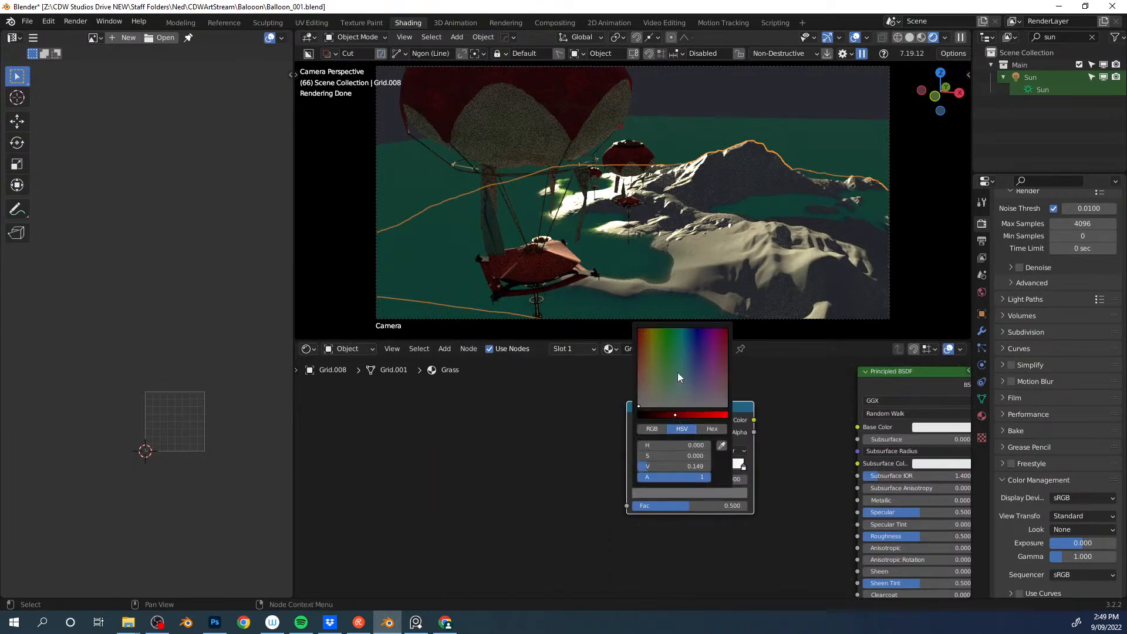
{"action": "left_click", "coordinate": [659, 347]}
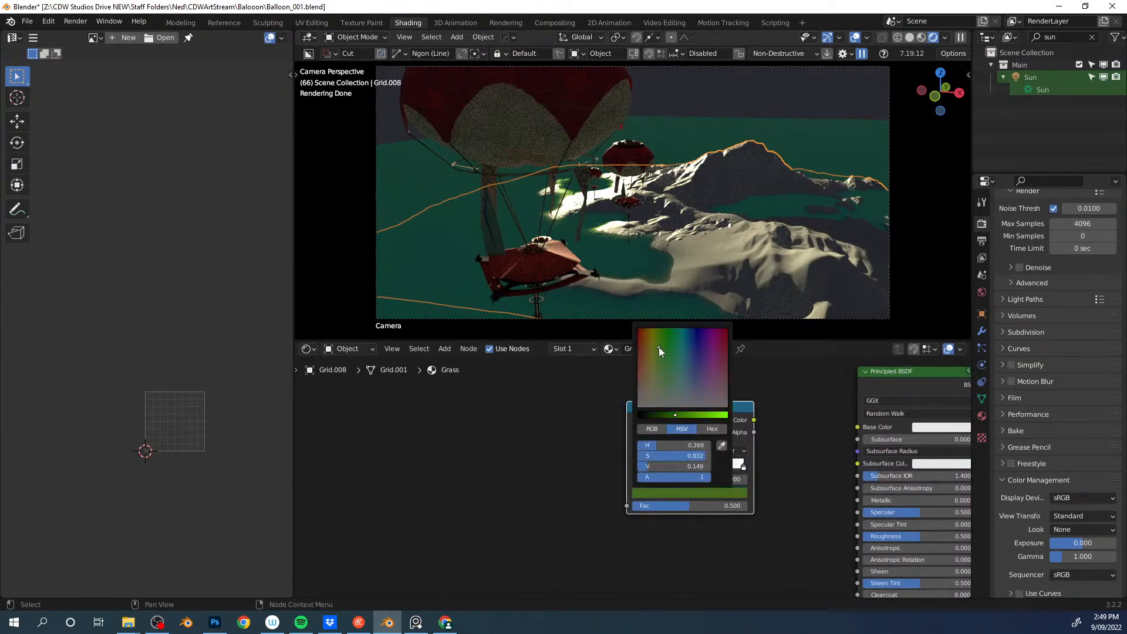
{"action": "left_click", "coordinate": [744, 467]}
{"action": "left_click", "coordinate": [697, 497]}
{"action": "left_click", "coordinate": [664, 388]}
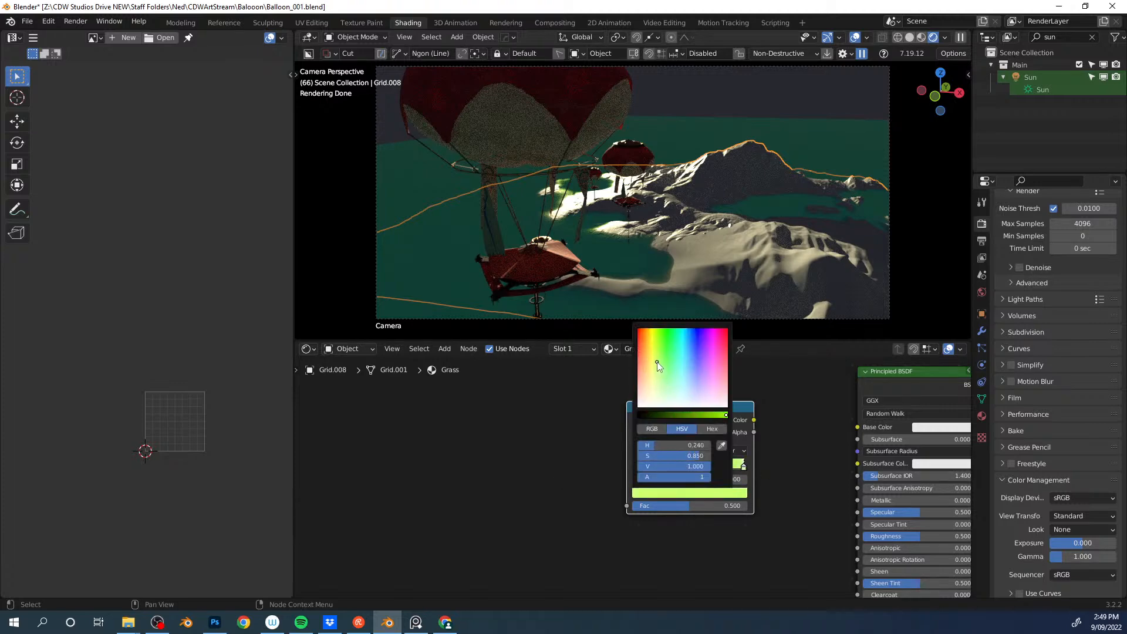
{"action": "left_click_drag", "start_coordinate": [725, 415], "coordinate": [710, 416]}
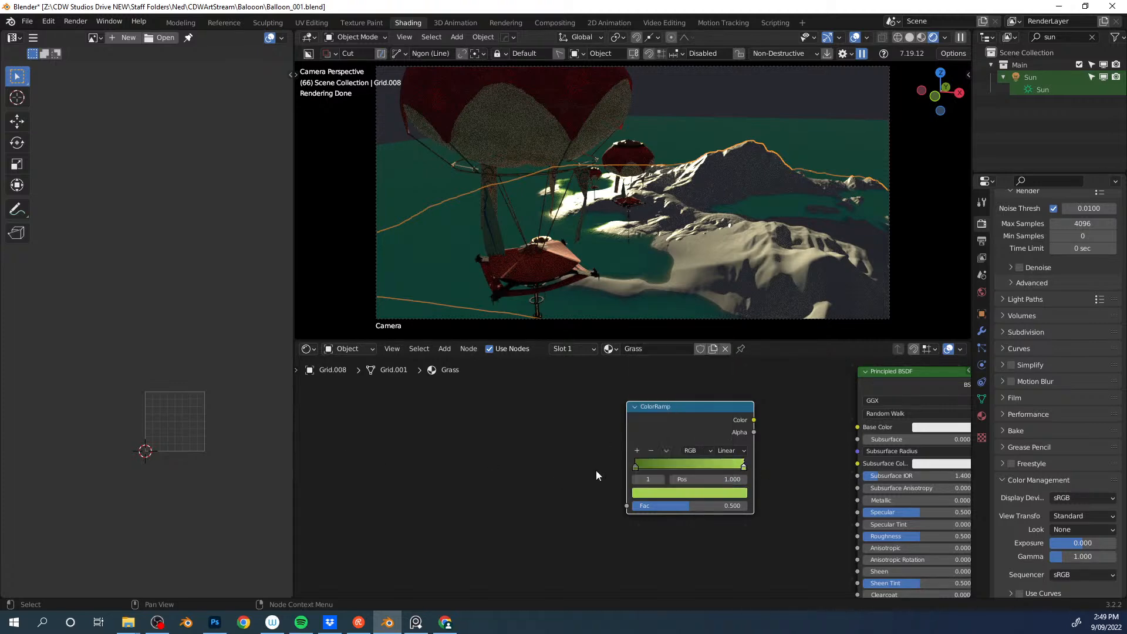
Step: Add a Gradient Texture with Mapping and Texture Coordinate nodes before the ColorRamp and preview the gradient on the terrain
{"action": "key", "text": "shift+a"}
{"action": "type", "text": "gradi"}
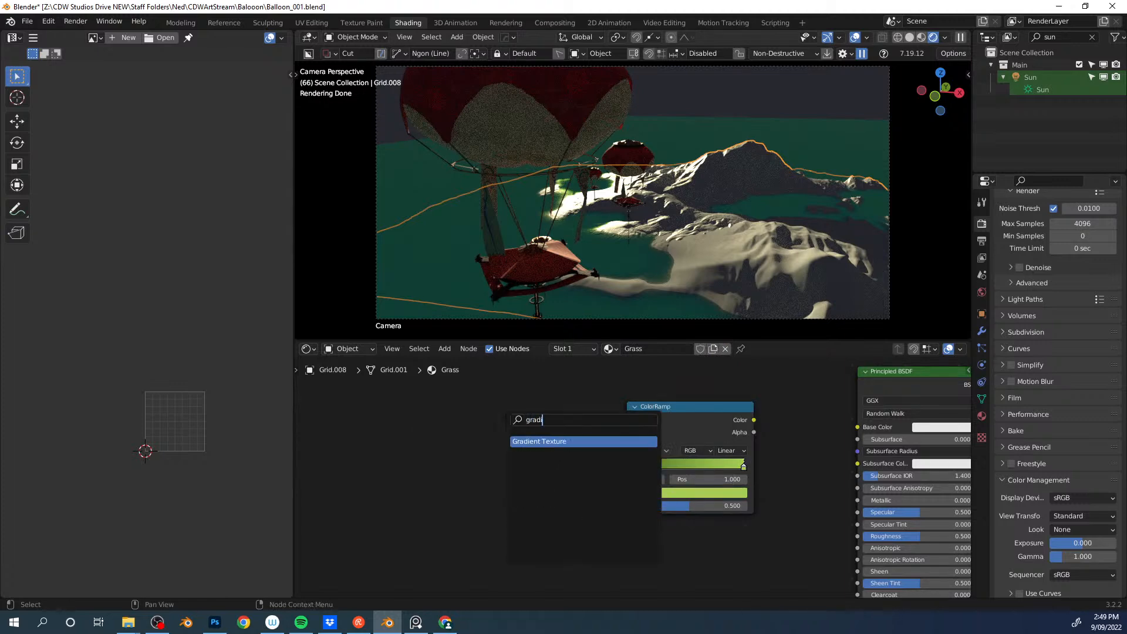
{"action": "key", "text": "Return"}
{"action": "left_click", "coordinate": [505, 418]}
{"action": "key", "text": "ctrl+t"}
{"action": "middle_click_drag", "start_coordinate": [520, 435], "coordinate": [622, 460]}
{"action": "left_click", "coordinate": [643, 467], "text": "ctrl+shift"}
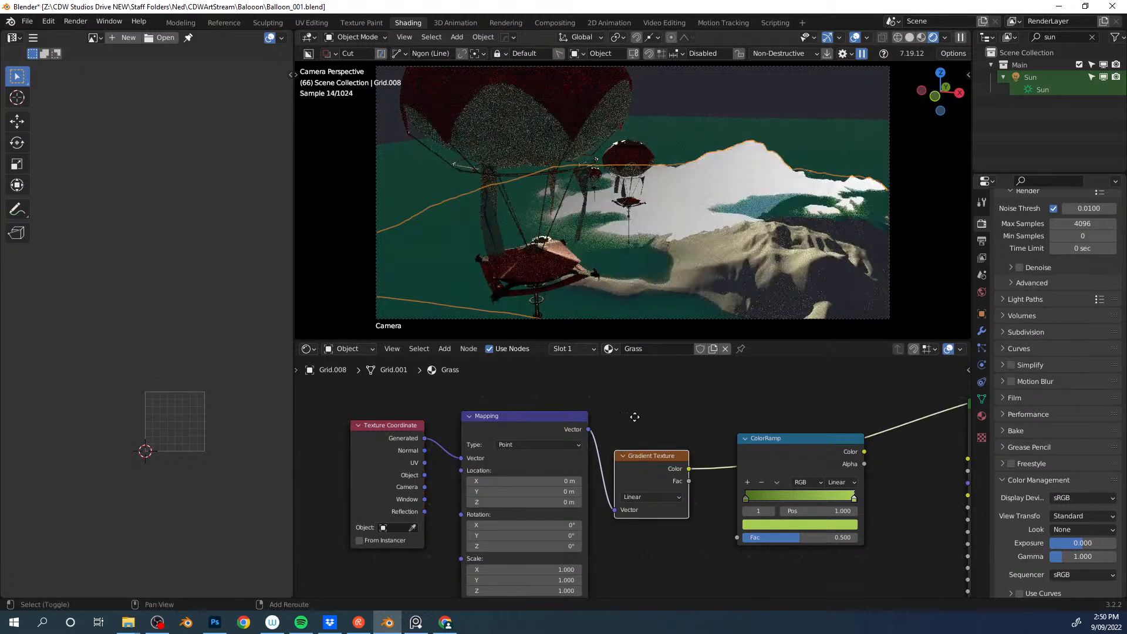
Step: Feed the Mapping node from Object coordinates and set its Y rotation to 90°
{"action": "middle_click_drag", "start_coordinate": [458, 460], "coordinate": [521, 436]}
{"action": "left_click", "coordinate": [421, 439]}
{"action": "left_click_drag", "start_coordinate": [422, 439], "coordinate": [386, 436]}
{"action": "left_click_drag", "start_coordinate": [452, 449], "coordinate": [528, 434]}
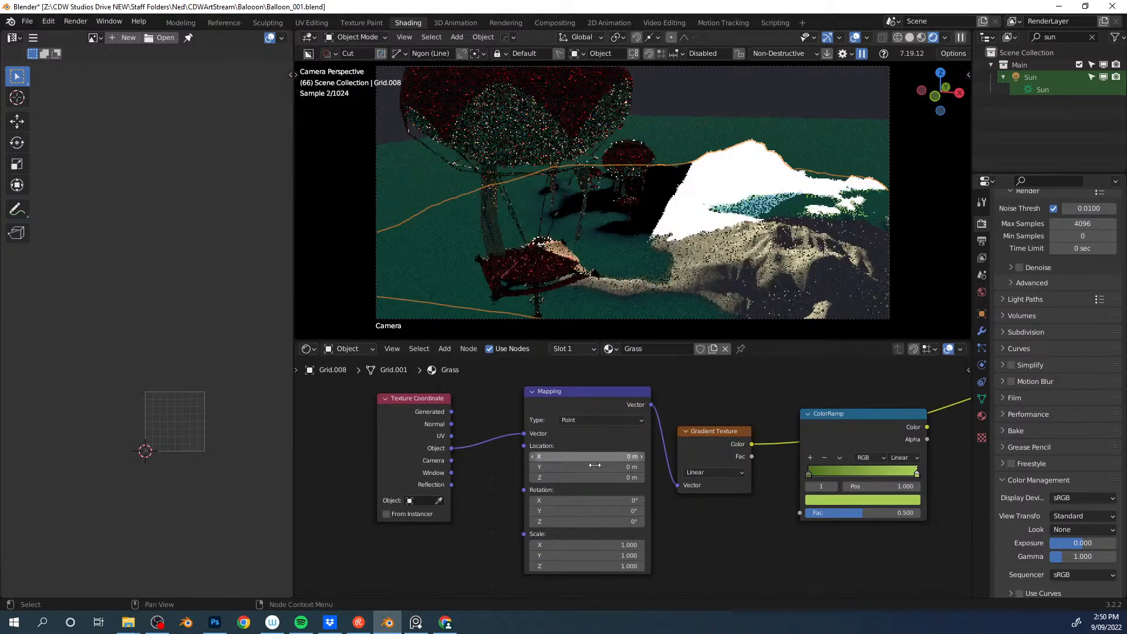
{"action": "left_click", "coordinate": [626, 509]}
{"action": "key", "text": "Return"}
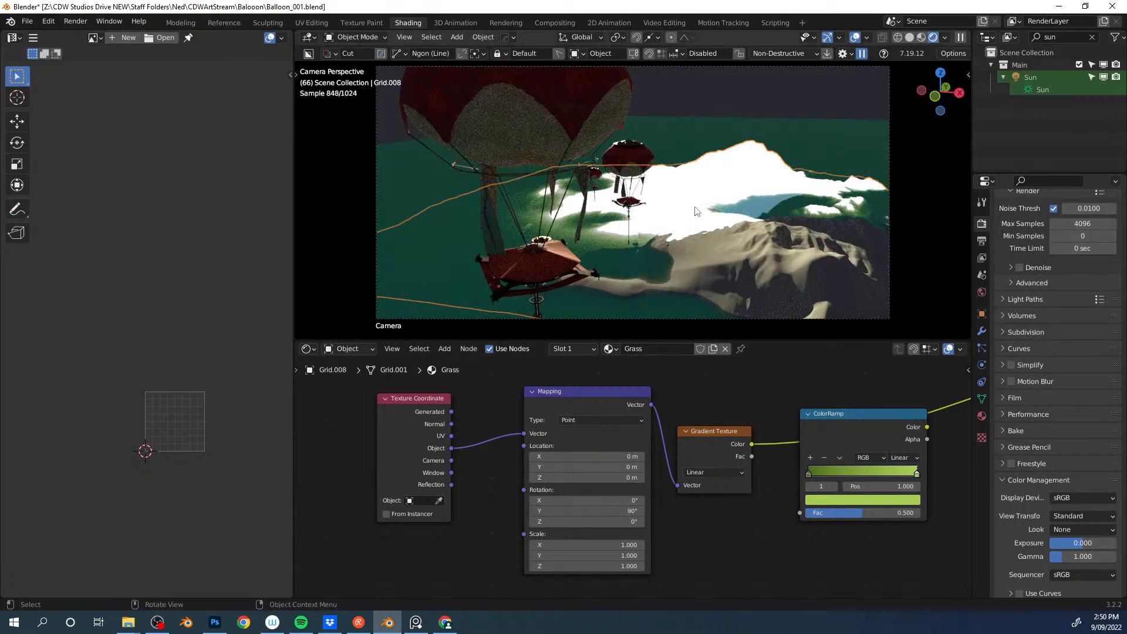
Step: Try shifting the gradient with the Mapping node's Z location and reset that value to 0 m
{"action": "left_click_drag", "start_coordinate": [611, 477], "coordinate": [590, 474]}
{"action": "left_click_drag", "start_coordinate": [504, 476], "coordinate": [605, 476]}
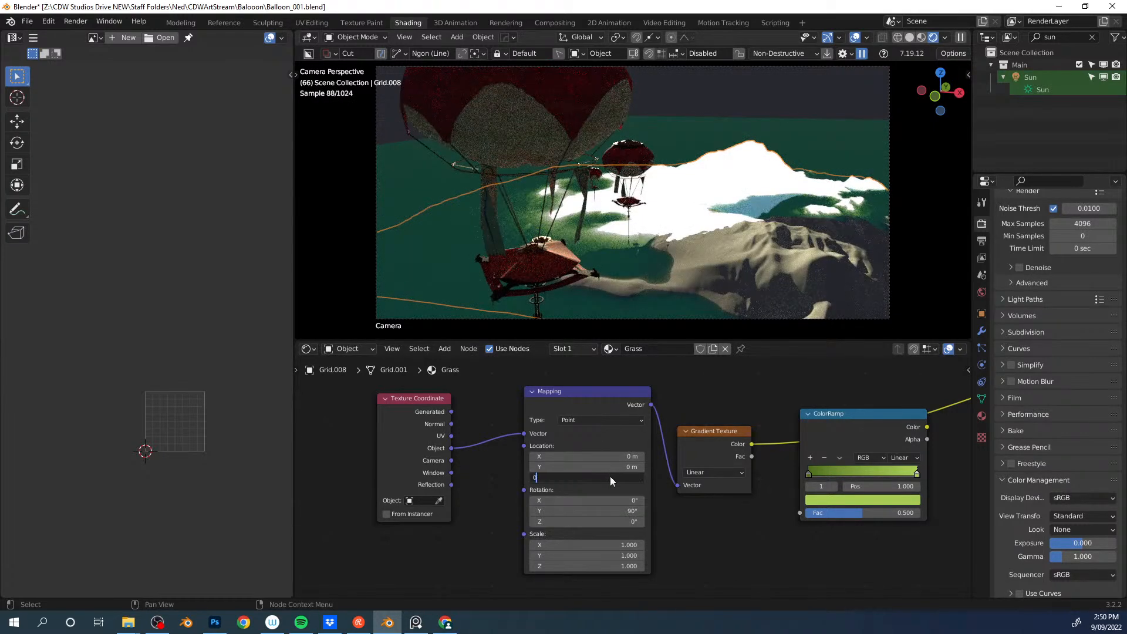
{"action": "key", "text": "Return"}
Step: Add a cube to the scene as a gradient test object and scale it up
{"action": "key", "text": "shift+a"}
{"action": "mouse_move", "coordinate": [661, 267]}
{"action": "left_click", "coordinate": [709, 292]}
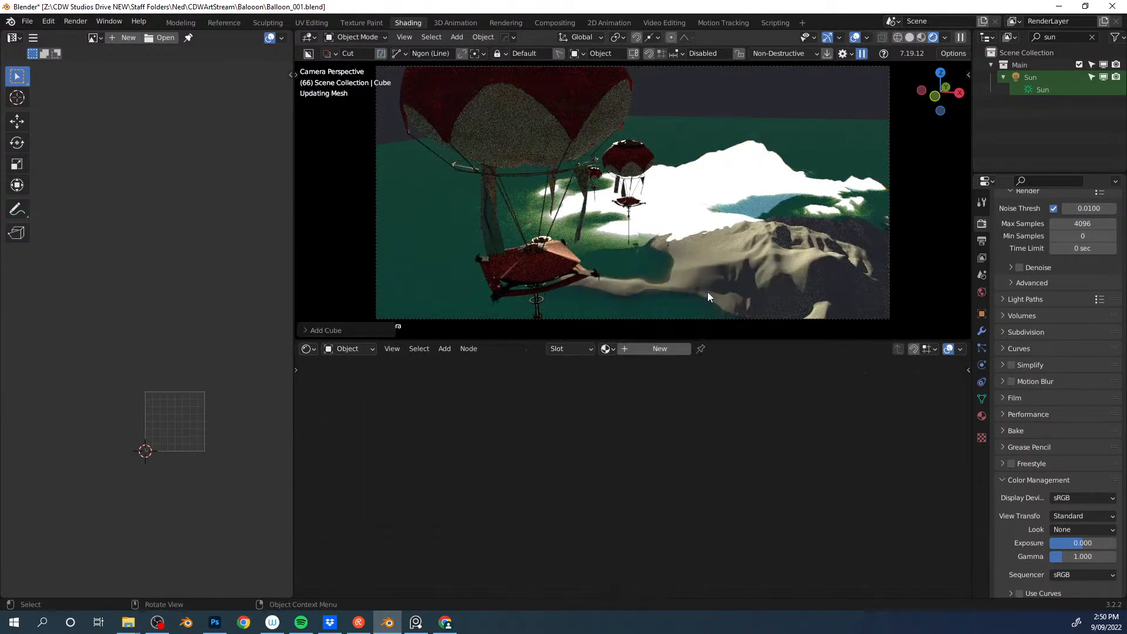
{"action": "key", "text": "s"}
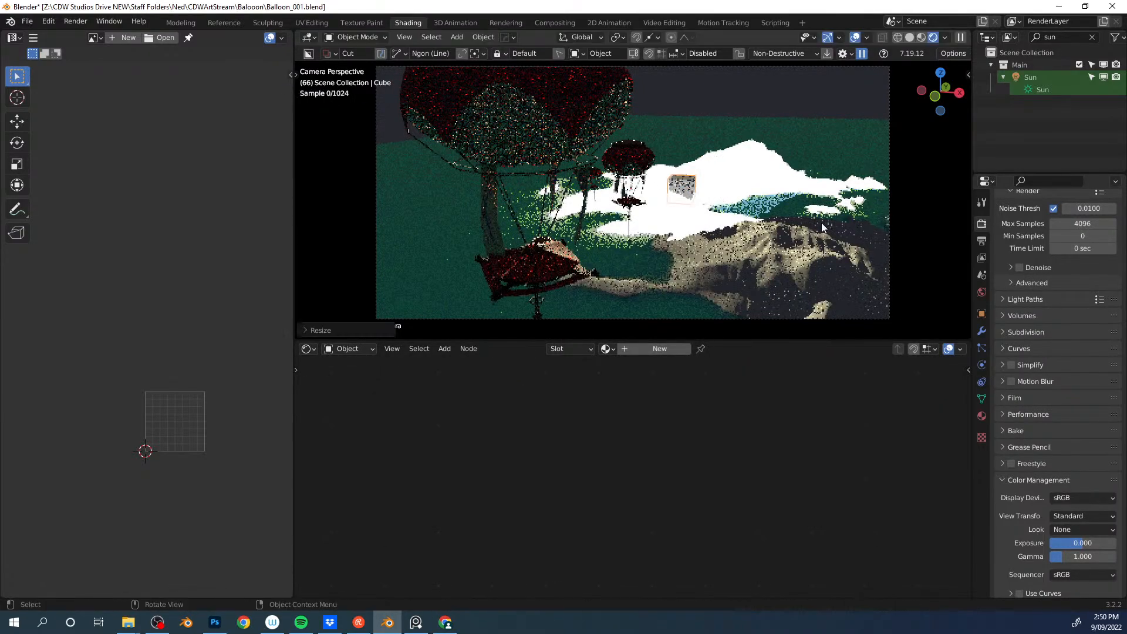
{"action": "left_click", "coordinate": [822, 223]}
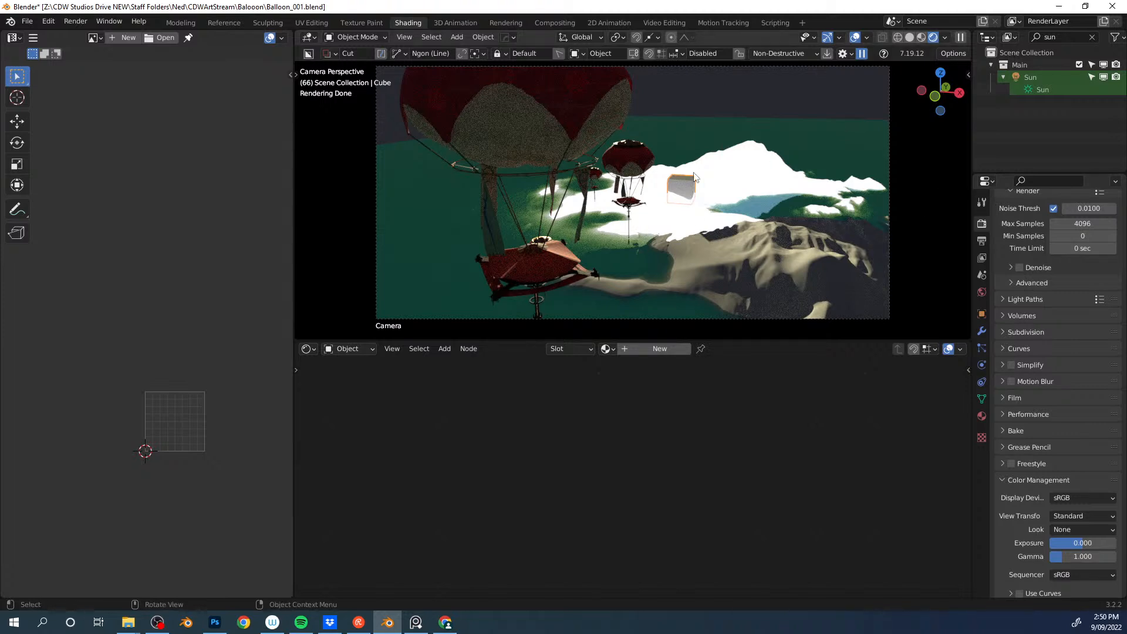
Step: Link the far mountain terrain's Grass material to the test cube
{"action": "left_click", "coordinate": [734, 178], "text": "shift"}
{"action": "key", "text": "ctrl+l"}
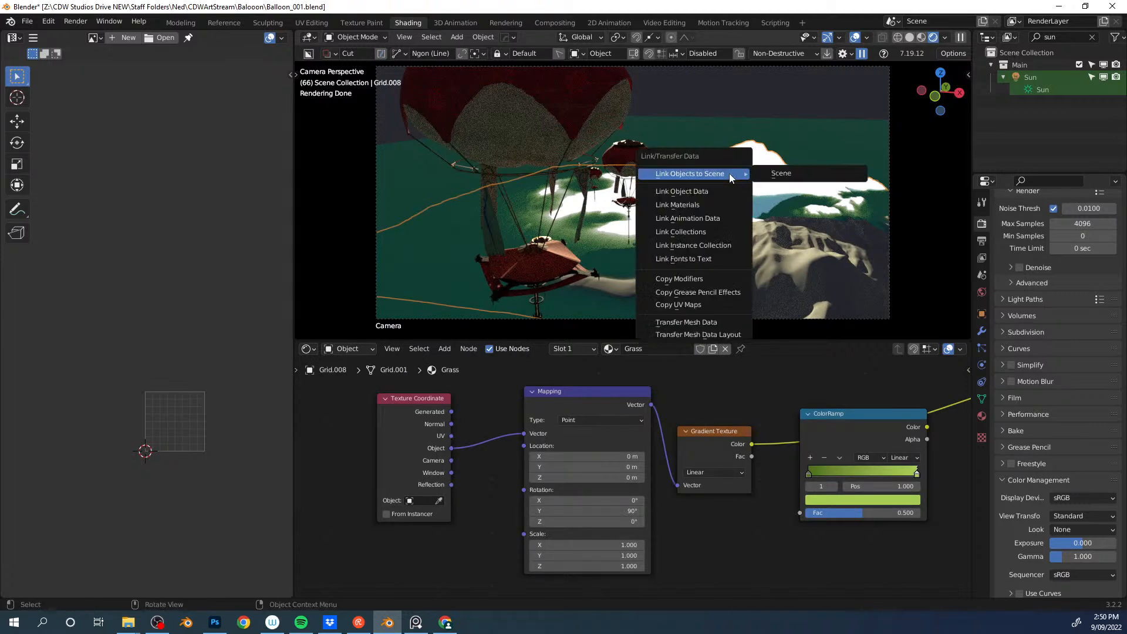
{"action": "key", "text": "Down"}
{"action": "key", "text": "Down"}
{"action": "key", "text": "Return"}
Step: Raise the test cube along Z until it floats above the mountains
{"action": "left_click", "coordinate": [683, 185]}
{"action": "key", "text": "g"}
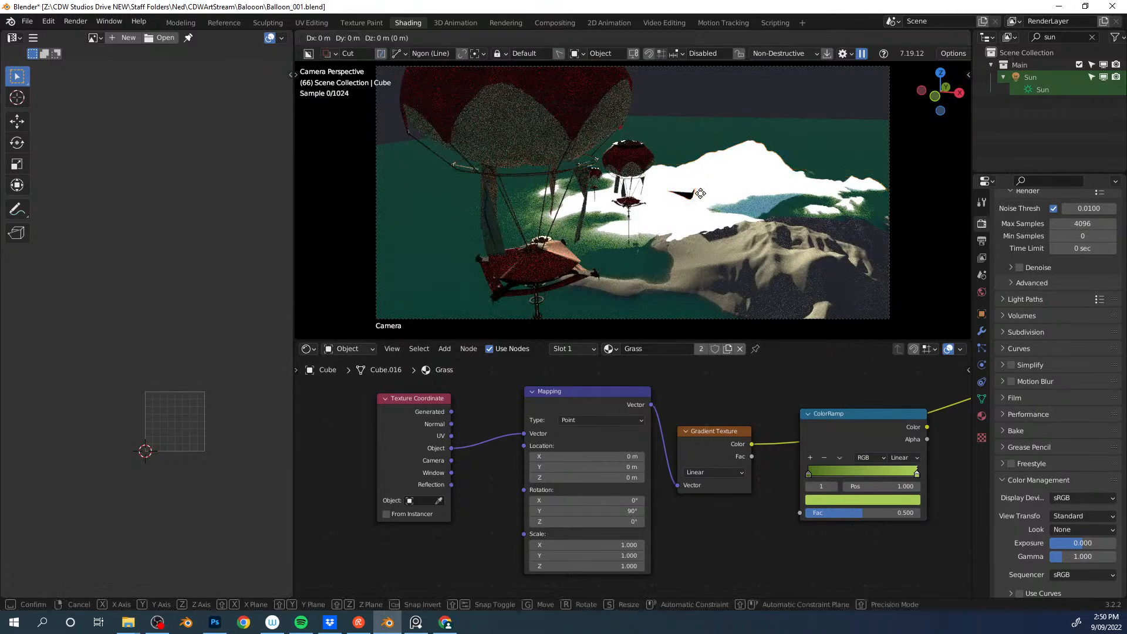
{"action": "key", "text": "z"}
{"action": "left_click", "coordinate": [686, 144]}
Step: Connect the gradient's Fac to the ColorRamp and the ramp's Color to the Base Color, and output the Principled BSDF
{"action": "middle_click_drag", "start_coordinate": [702, 397], "coordinate": [613, 410]}
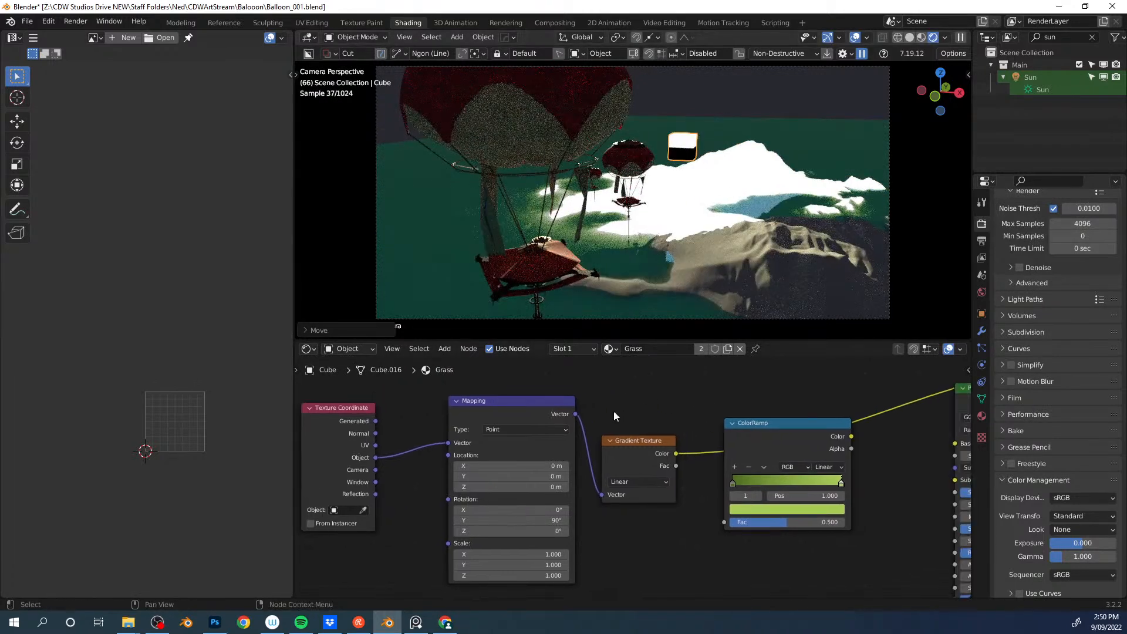
{"action": "left_click_drag", "start_coordinate": [676, 453], "coordinate": [717, 523]}
{"action": "left_click_drag", "start_coordinate": [677, 466], "coordinate": [724, 522]}
{"action": "middle_click_drag", "start_coordinate": [853, 457], "coordinate": [624, 456]}
{"action": "left_click_drag", "start_coordinate": [622, 436], "coordinate": [726, 443]}
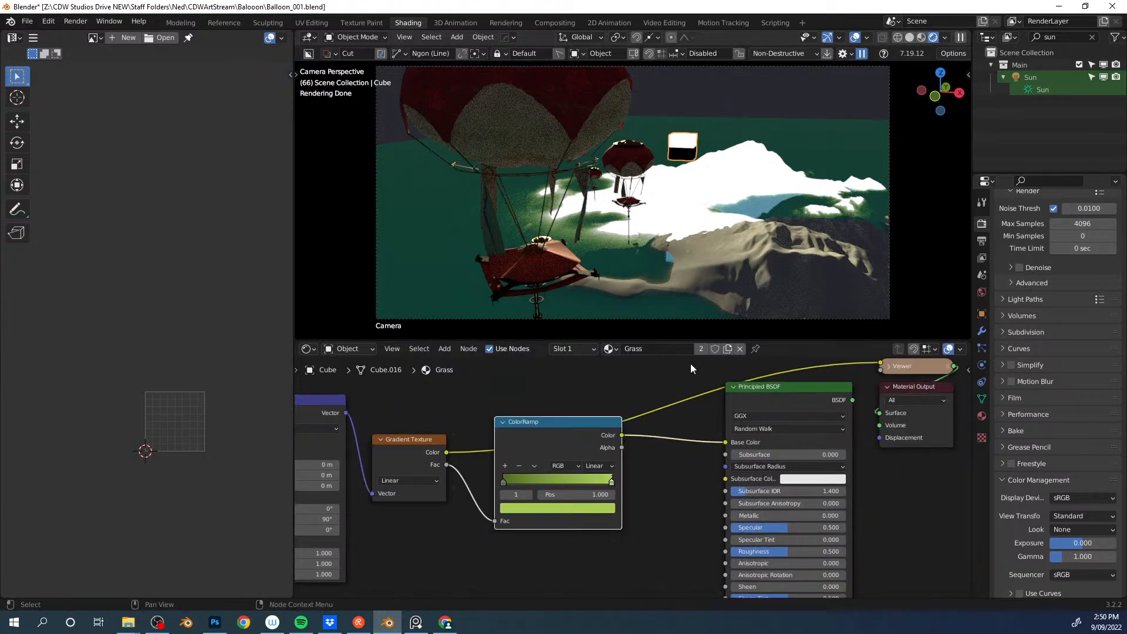
{"action": "left_click", "coordinate": [800, 395], "text": "ctrl+shift"}
Step: Examine how the green gradient falls across the test cube up close
{"action": "scroll", "coordinate": [710, 195], "scroll_direction": "up", "scroll_amount": 4}
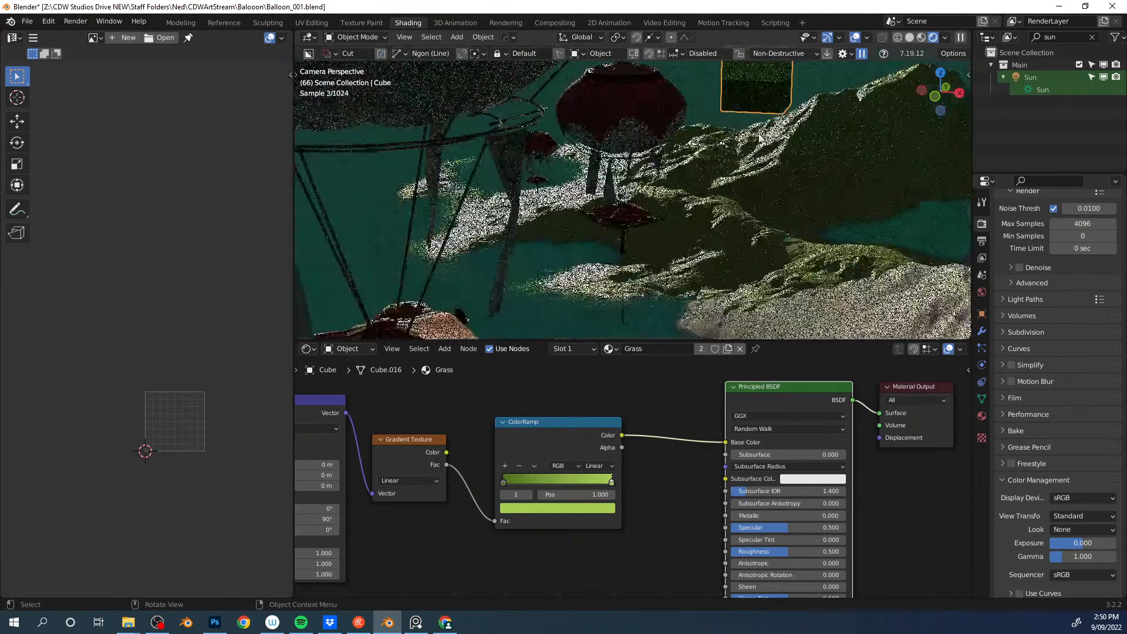
{"action": "middle_click_drag", "start_coordinate": [711, 187], "coordinate": [634, 241], "text": "shift"}
{"action": "key", "text": "KP_Decimal"}
{"action": "middle_click_drag", "start_coordinate": [725, 162], "coordinate": [640, 149]}
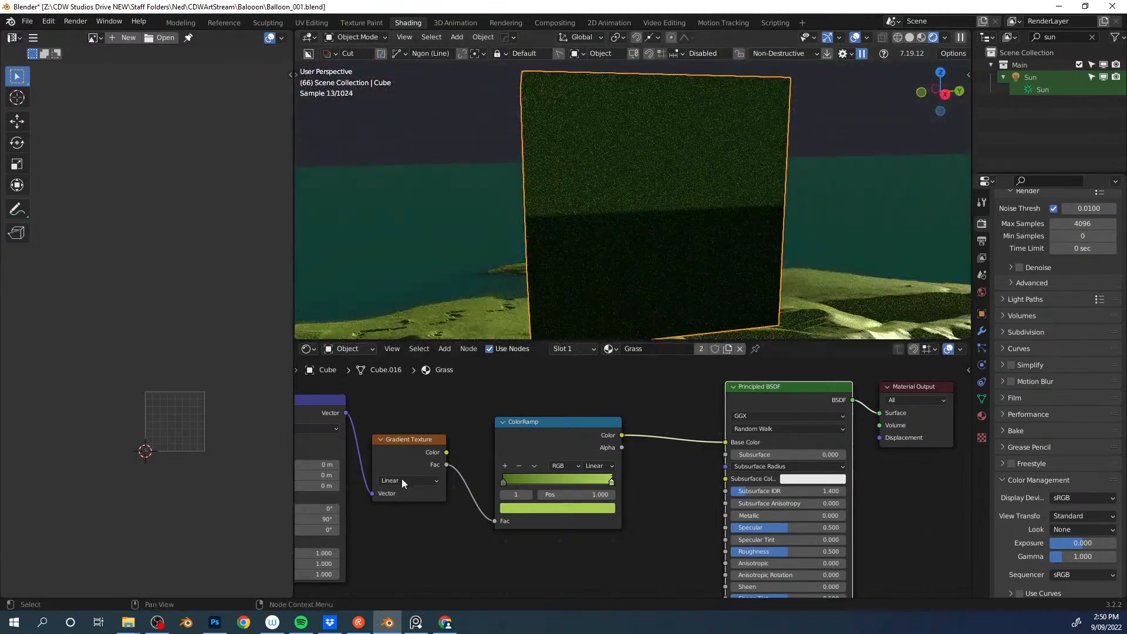
Step: Try a different X location and different scale values in the Grass material's Mapping node, undoing each change
{"action": "middle_click_drag", "start_coordinate": [383, 495], "coordinate": [621, 508]}
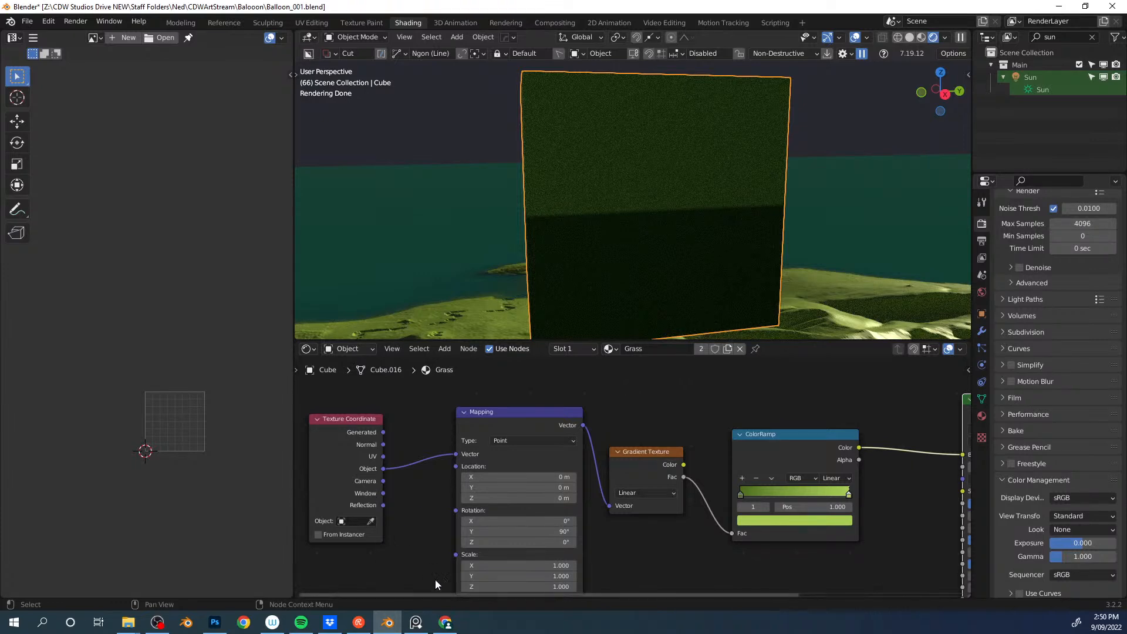
{"action": "scroll", "coordinate": [617, 532], "scroll_direction": "down", "scroll_amount": 1}
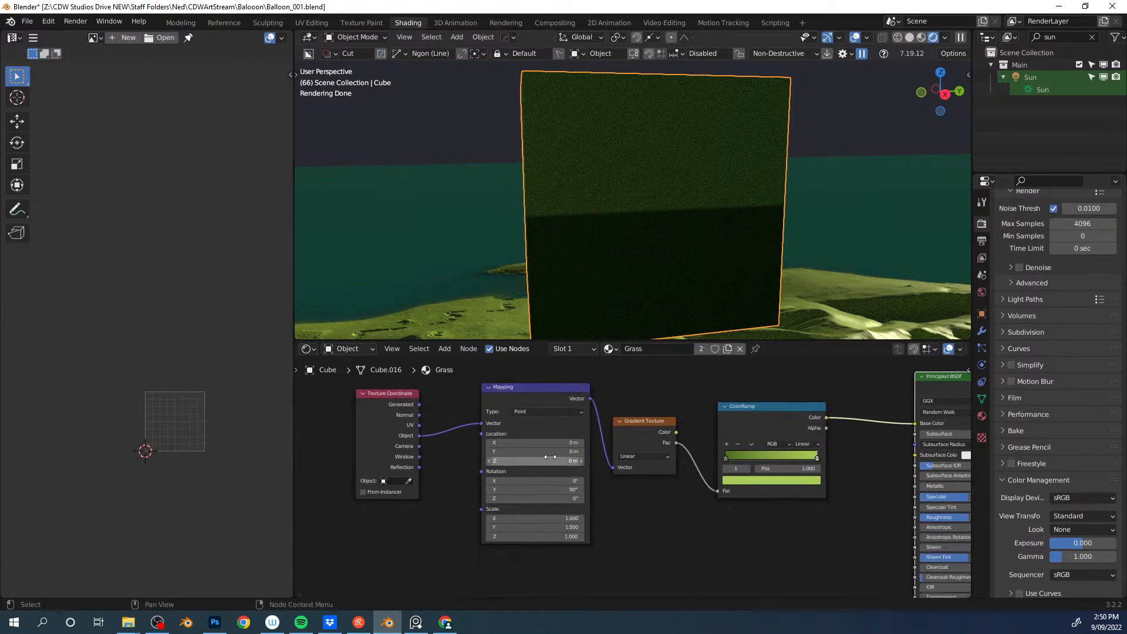
{"action": "mouse_move", "coordinate": [550, 446]}
{"action": "left_mouse_down"}
{"action": "mouse_move", "coordinate": [519, 446]}
{"action": "mouse_move", "coordinate": [544, 446]}
{"action": "left_mouse_up"}
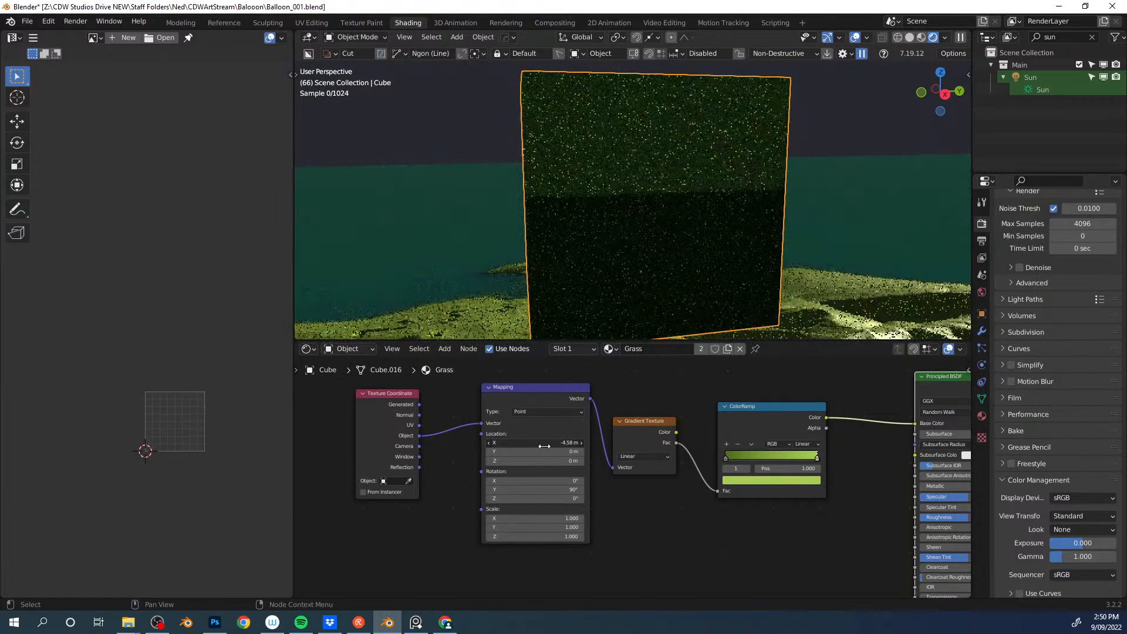
{"action": "key", "text": "ctrl+z"}
{"action": "left_click_drag", "start_coordinate": [543, 519], "coordinate": [640, 515]}
{"action": "key", "text": "ctrl+z"}
{"action": "left_click_drag", "start_coordinate": [547, 528], "coordinate": [579, 536]}
{"action": "key", "text": "ctrl+z"}
{"action": "key", "text": "ctrl+z"}
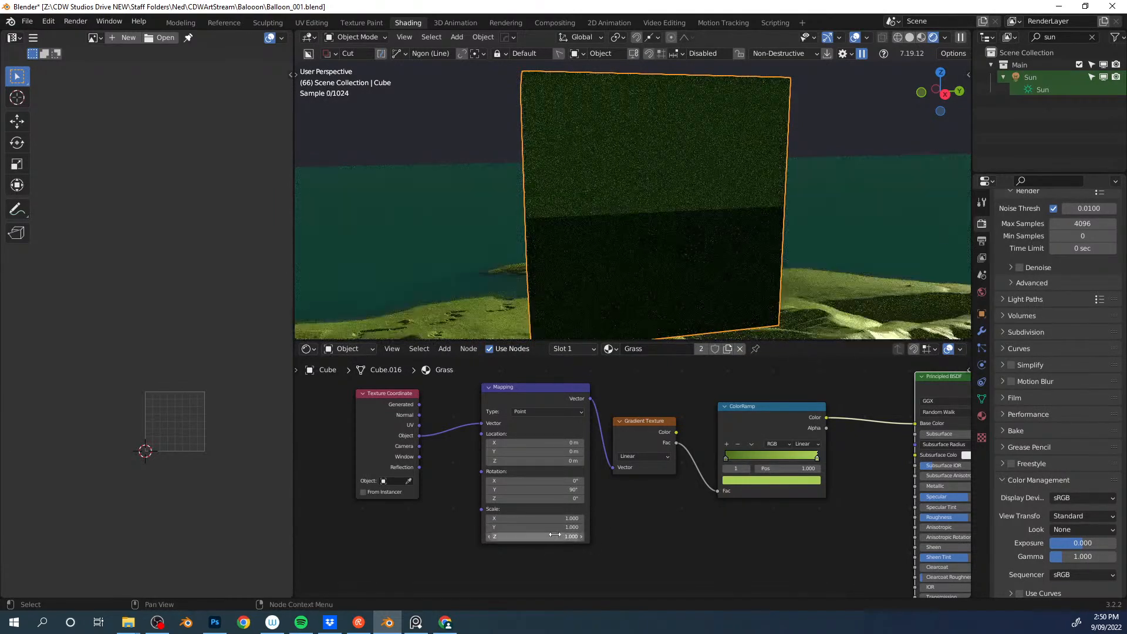
Step: Set the Gradient Texture's type to Easing and check the two ColorRamp stops
{"action": "middle_click_drag", "start_coordinate": [736, 526], "coordinate": [686, 520]}
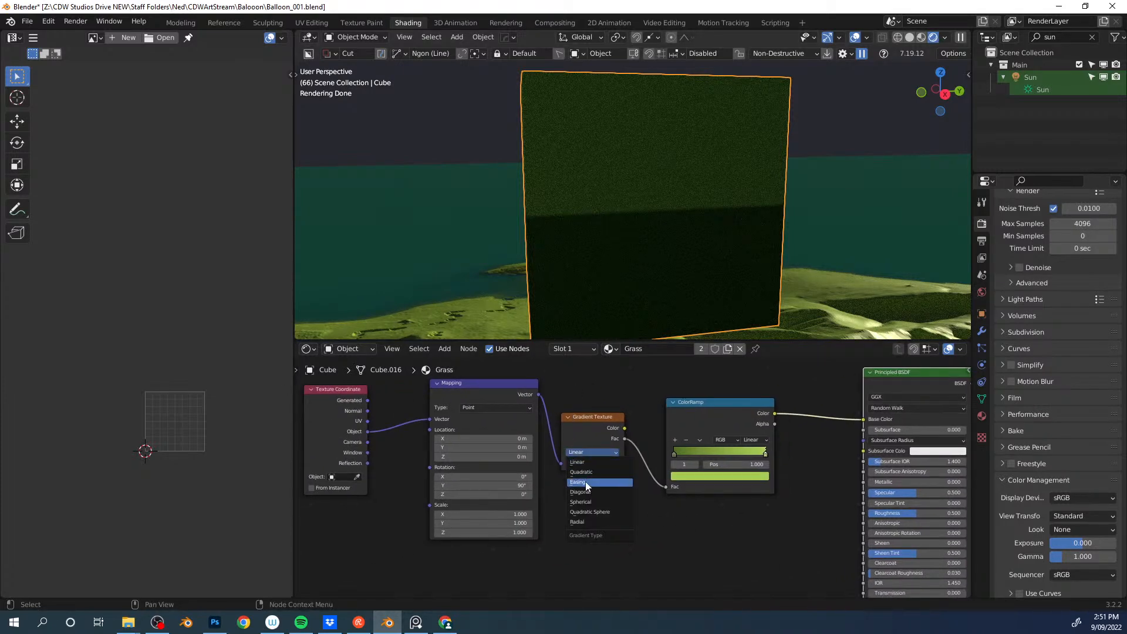
{"action": "left_click", "coordinate": [586, 481]}
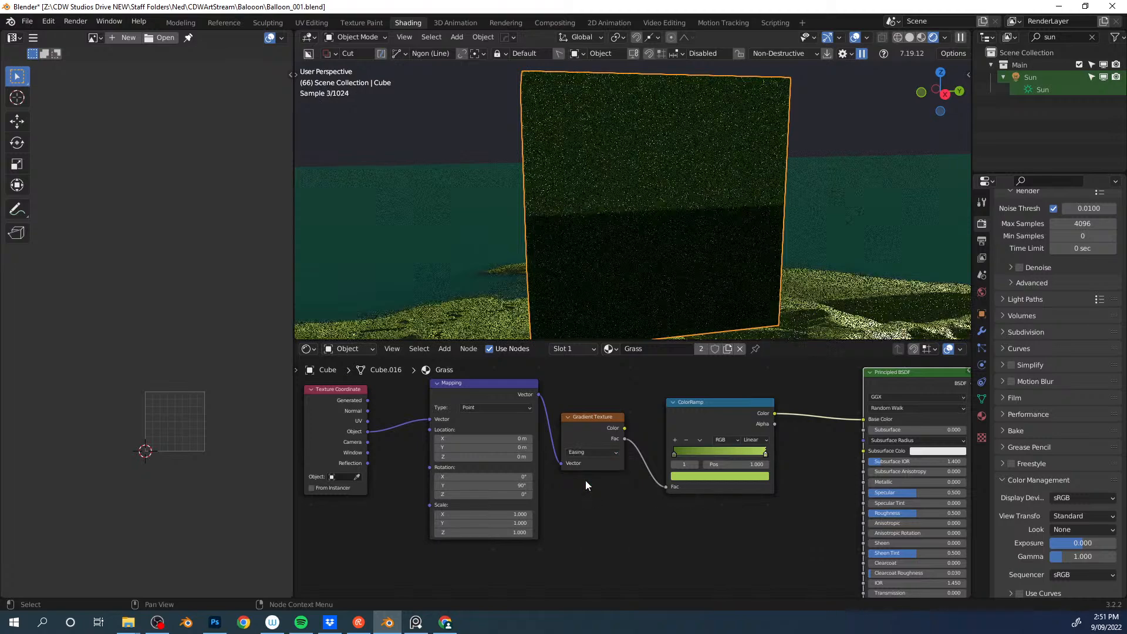
{"action": "middle_click_drag", "start_coordinate": [639, 486], "coordinate": [636, 503], "text": "shift"}
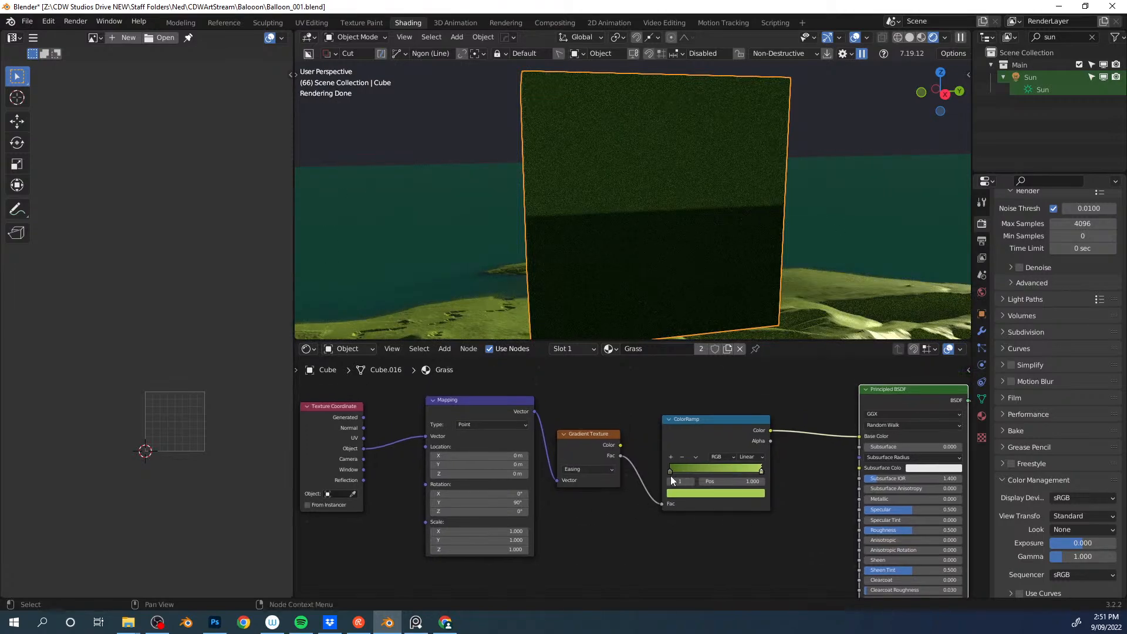
{"action": "left_click_drag", "start_coordinate": [671, 475], "coordinate": [696, 467]}
{"action": "left_click", "coordinate": [761, 471]}
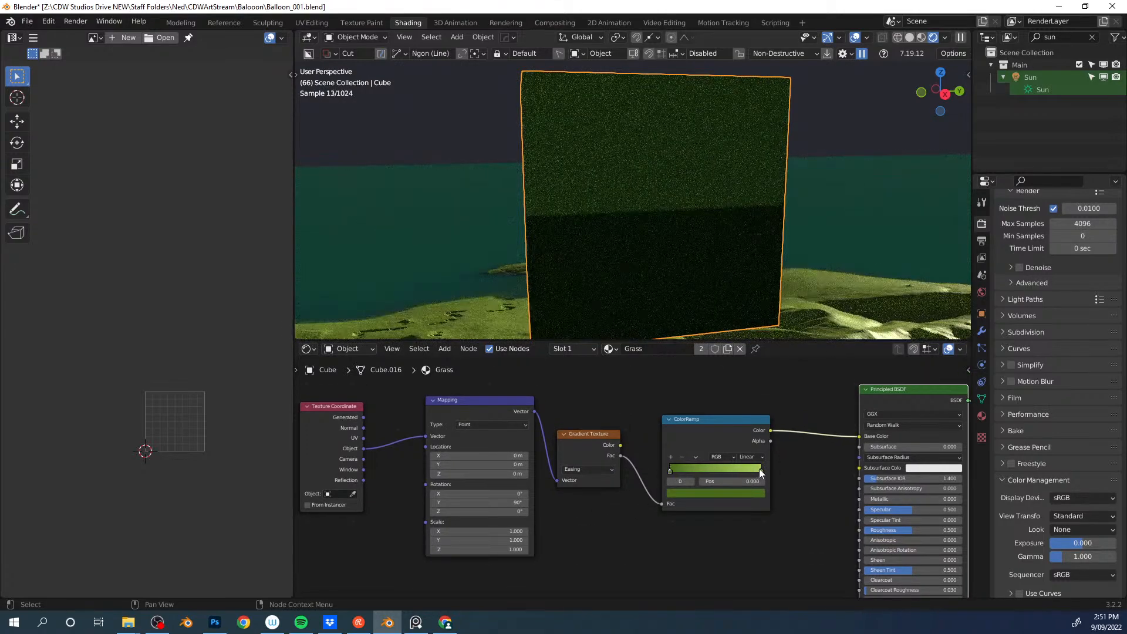
Step: Feed the Mapping node's Vector input from the Texture Coordinate's Generated output instead of Object
{"action": "middle_click_drag", "start_coordinate": [475, 431], "coordinate": [718, 460]}
{"action": "left_click_drag", "start_coordinate": [612, 445], "coordinate": [681, 468]}
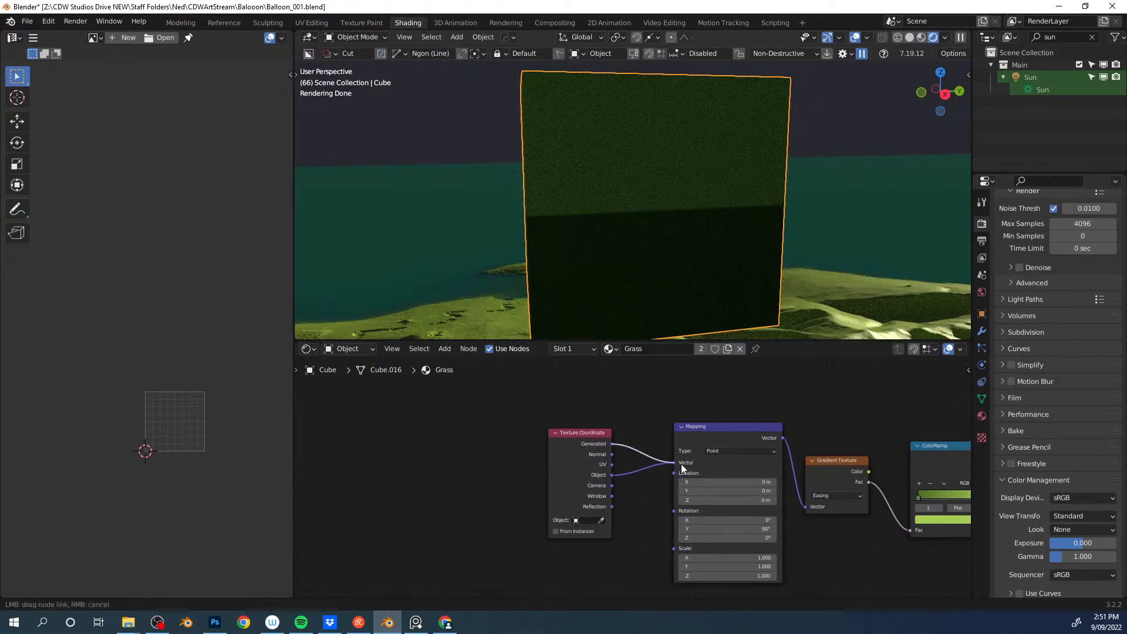
{"action": "middle_click_drag", "start_coordinate": [794, 452], "coordinate": [699, 452]}
{"action": "scroll", "coordinate": [671, 181], "scroll_direction": "down", "scroll_amount": 3}
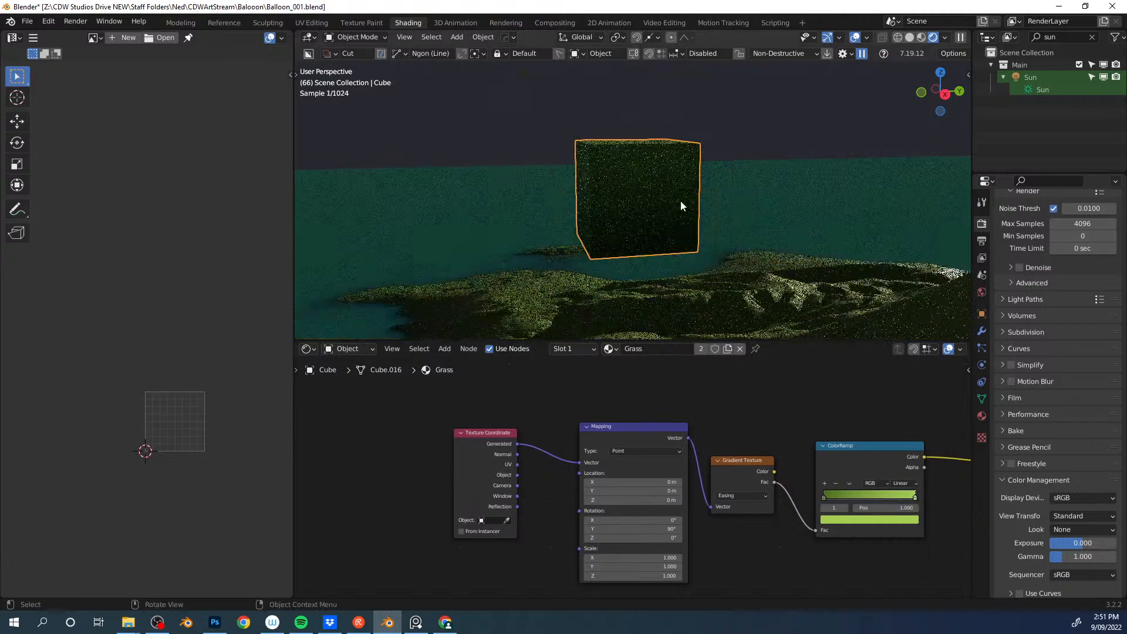
{"action": "scroll", "coordinate": [650, 243], "scroll_direction": "down", "scroll_amount": 2}
{"action": "middle_click_drag", "start_coordinate": [638, 264], "coordinate": [730, 246]}
Step: Raise the Grass material's Principled BSDF roughness to about 0.98
{"action": "middle_click_drag", "start_coordinate": [820, 463], "coordinate": [683, 471]}
{"action": "middle_click_drag", "start_coordinate": [639, 434], "coordinate": [565, 389]}
{"action": "left_click_drag", "start_coordinate": [681, 526], "coordinate": [722, 523]}
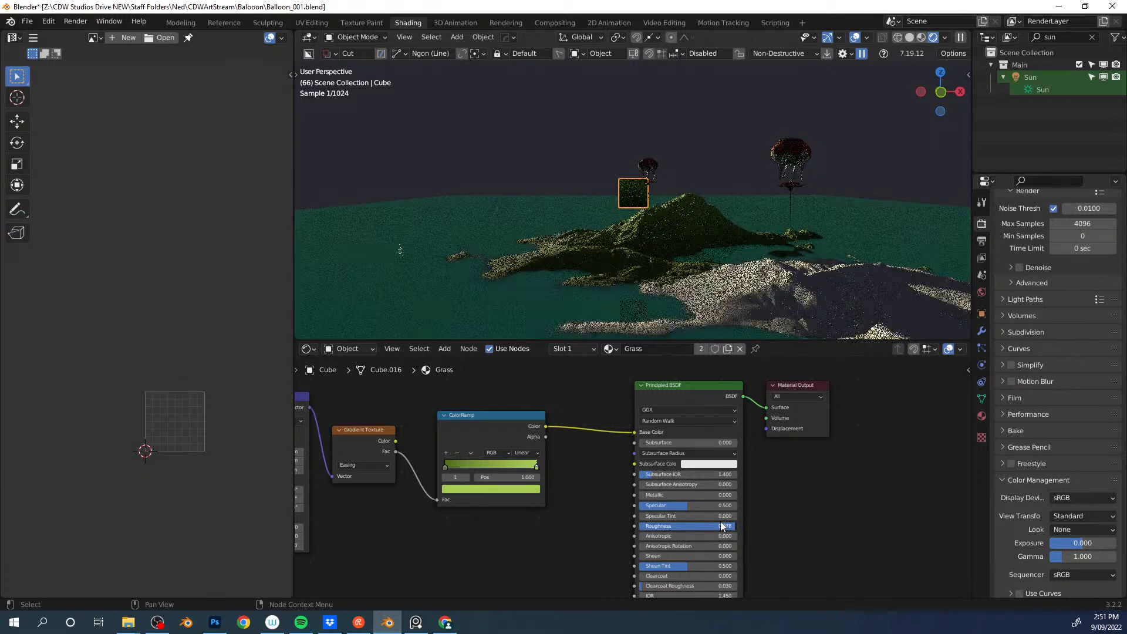
Step: Link the far mountain's Grass material to the near mountain terrain
{"action": "left_click", "coordinate": [670, 220]}
{"action": "left_click", "coordinate": [670, 221]}
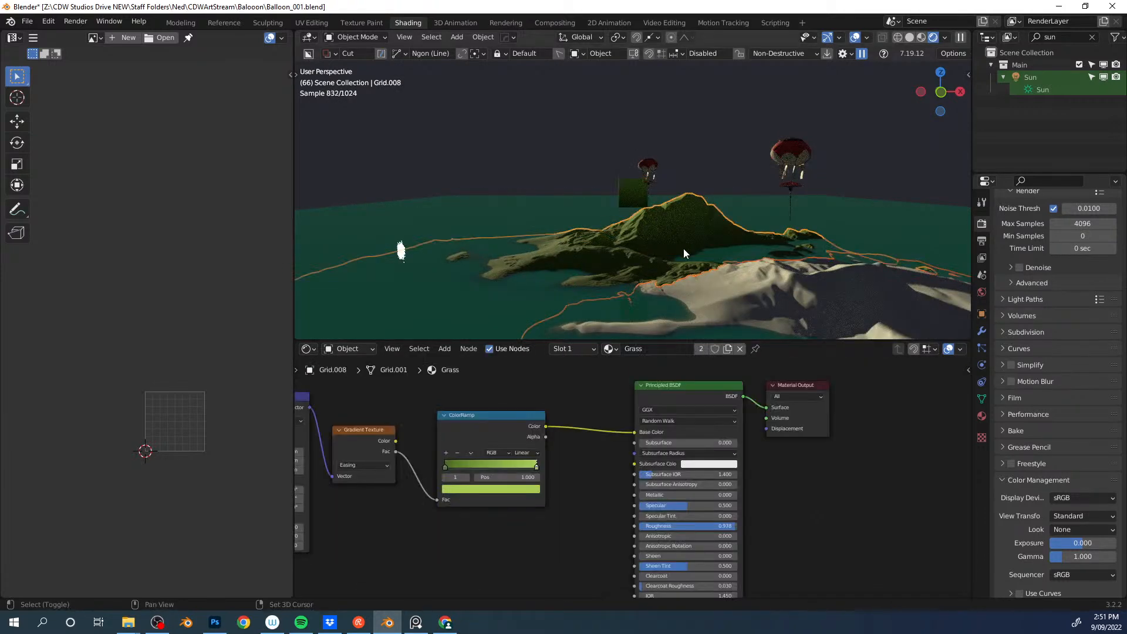
{"action": "key", "text": "ctrl+l"}
{"action": "left_click", "coordinate": [684, 249]}
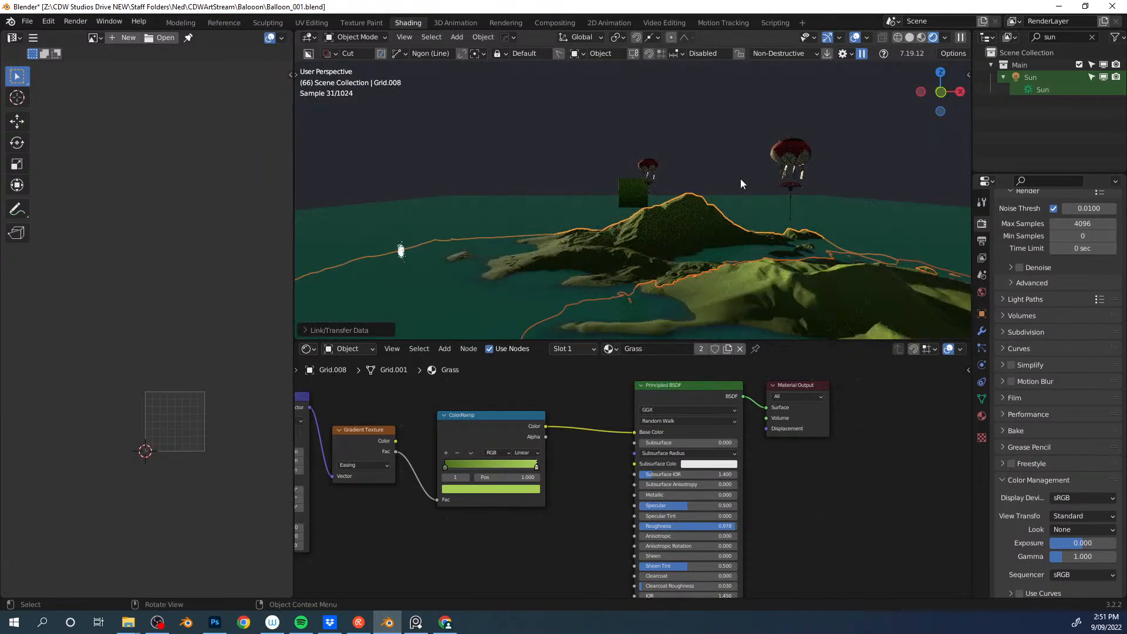
Step: Delete the test cube and return to the camera view with the whole frame in sight
{"action": "left_click", "coordinate": [630, 188]}
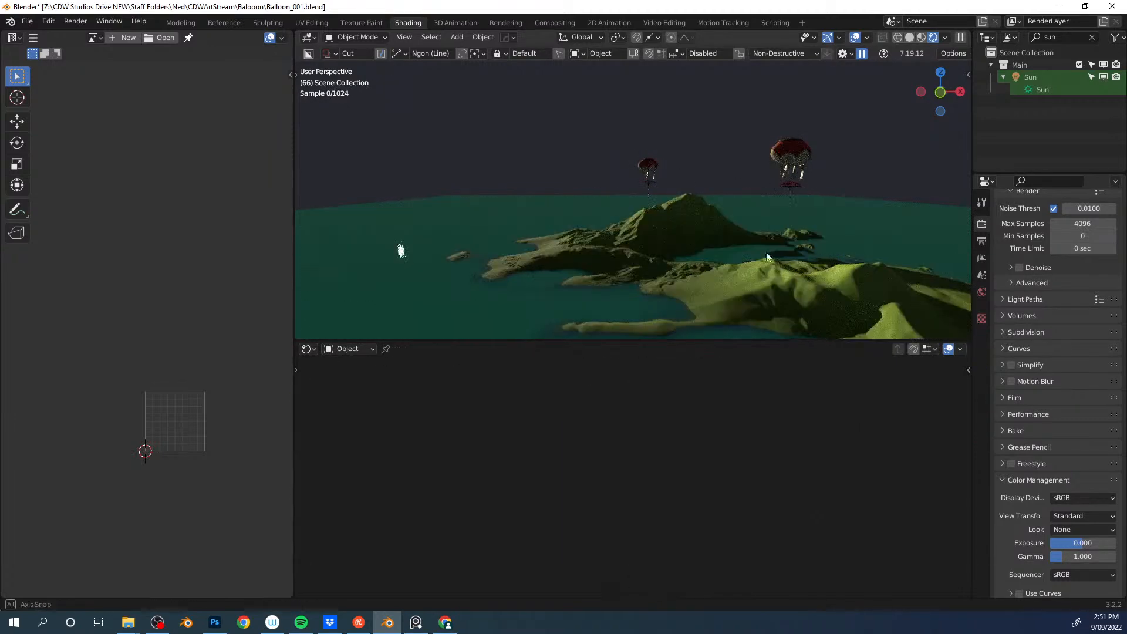
{"action": "key", "text": "KP_0"}
{"action": "scroll", "coordinate": [686, 227], "scroll_direction": "down", "scroll_amount": 5}
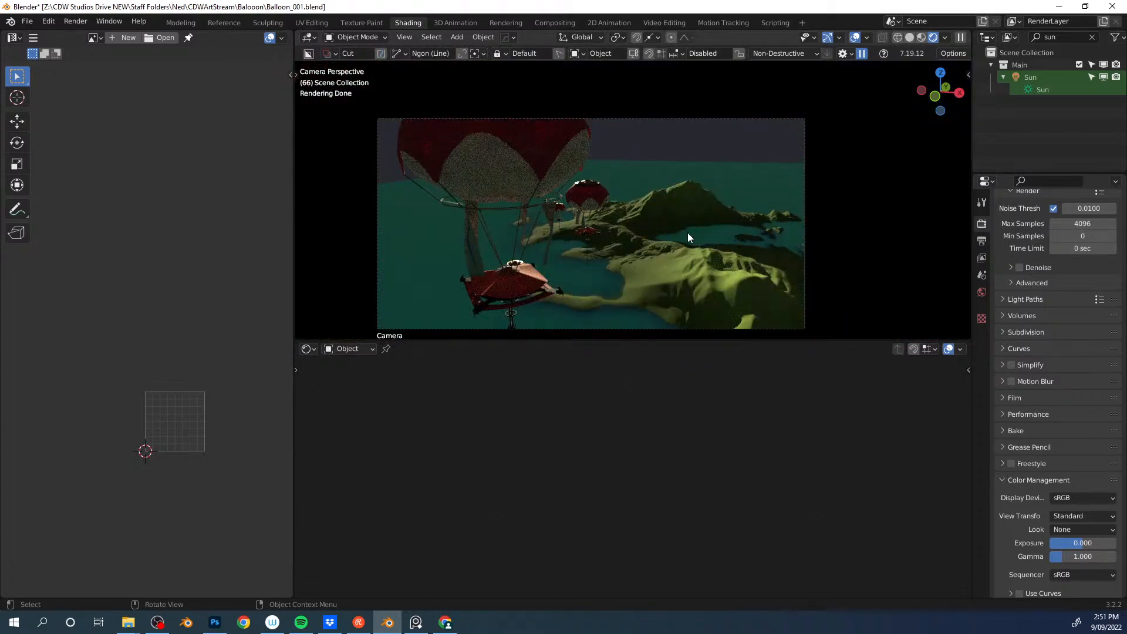
Step: Give the world background a light blue color and set its strength to 1
{"action": "left_click", "coordinate": [981, 293]}
{"action": "left_click", "coordinate": [1071, 298]}
{"action": "mouse_move", "coordinate": [1040, 208]}
{"action": "left_mouse_down"}
{"action": "mouse_move", "coordinate": [1070, 208]}
{"action": "mouse_move", "coordinate": [1041, 143]}
{"action": "mouse_move", "coordinate": [1051, 152]}
{"action": "mouse_move", "coordinate": [1043, 218]}
{"action": "left_mouse_up"}
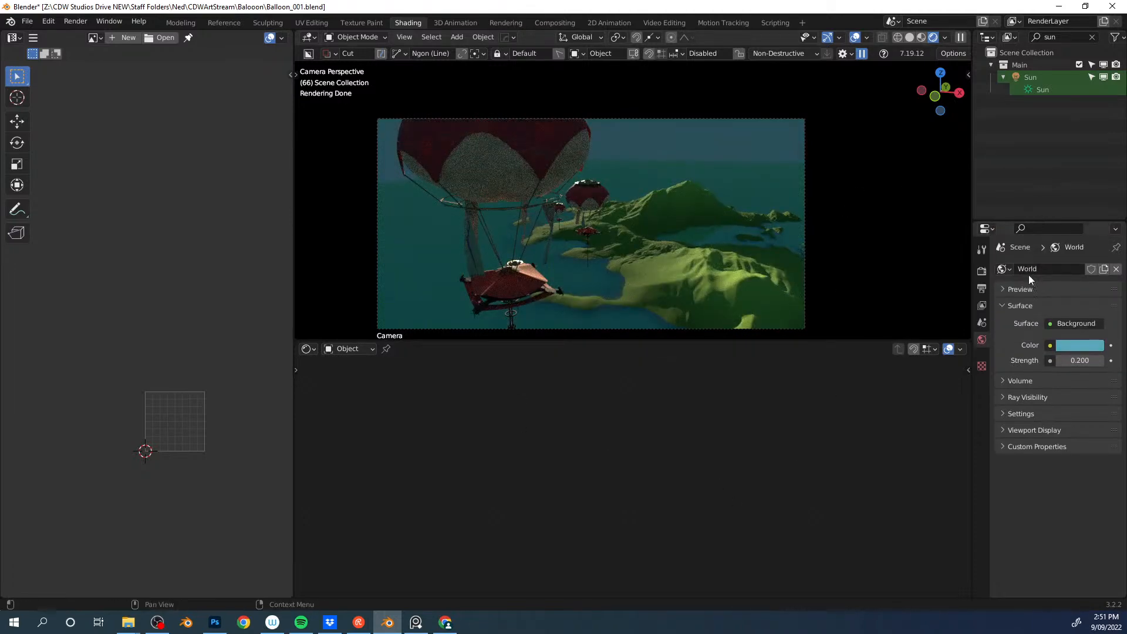
{"action": "left_click", "coordinate": [1079, 360]}
{"action": "type", "text": "1"}
{"action": "key", "text": "Return"}
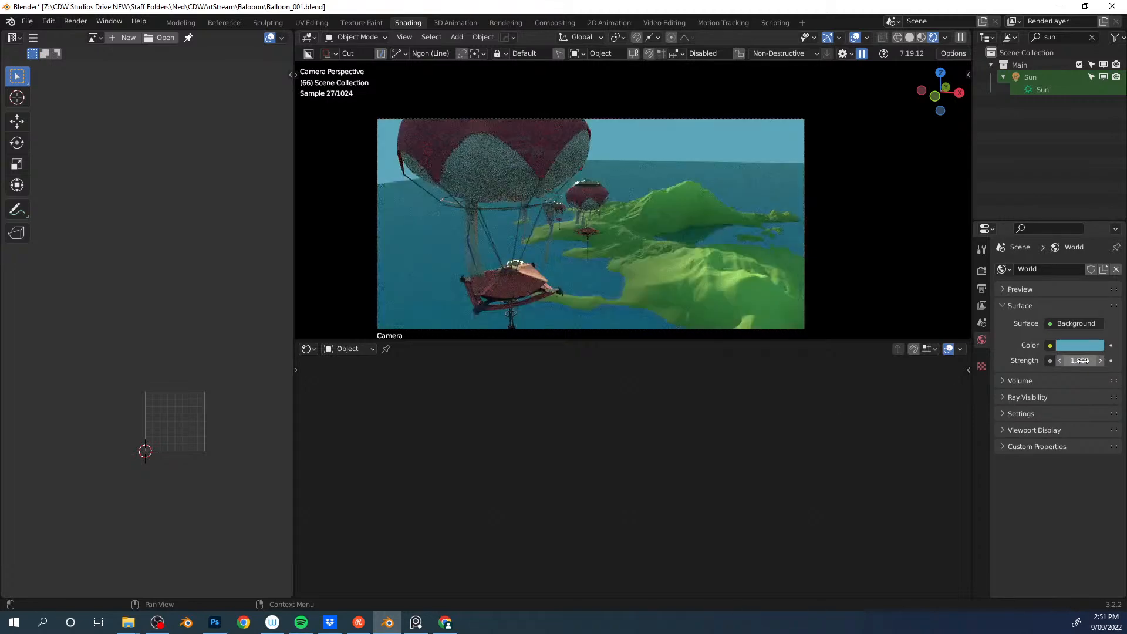
Step: Move the Sun light into the camera frame, just beside the far mountain's peak
{"action": "left_click", "coordinate": [1015, 78]}
{"action": "key", "text": "g"}
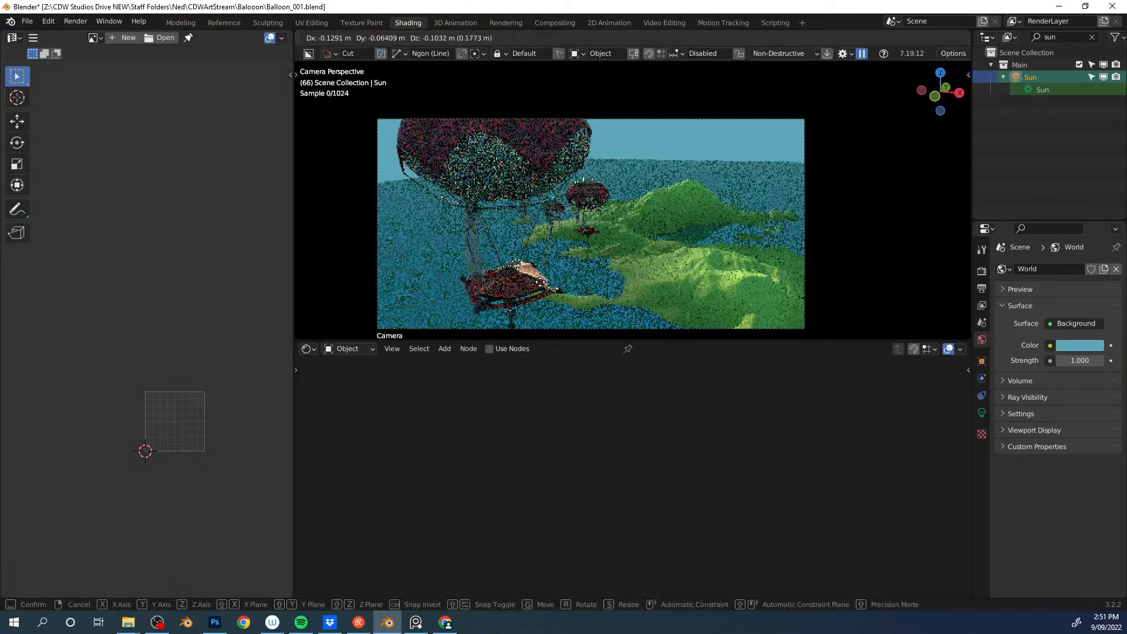
{"action": "left_click", "coordinate": [590, 323]}
{"action": "key", "text": "g"}
{"action": "left_click", "coordinate": [731, 230]}
Step: Rotate the Sun around the global Z axis and the view axis to brighten the terrain and balloons
{"action": "key", "text": "r"}
{"action": "key", "text": "z"}
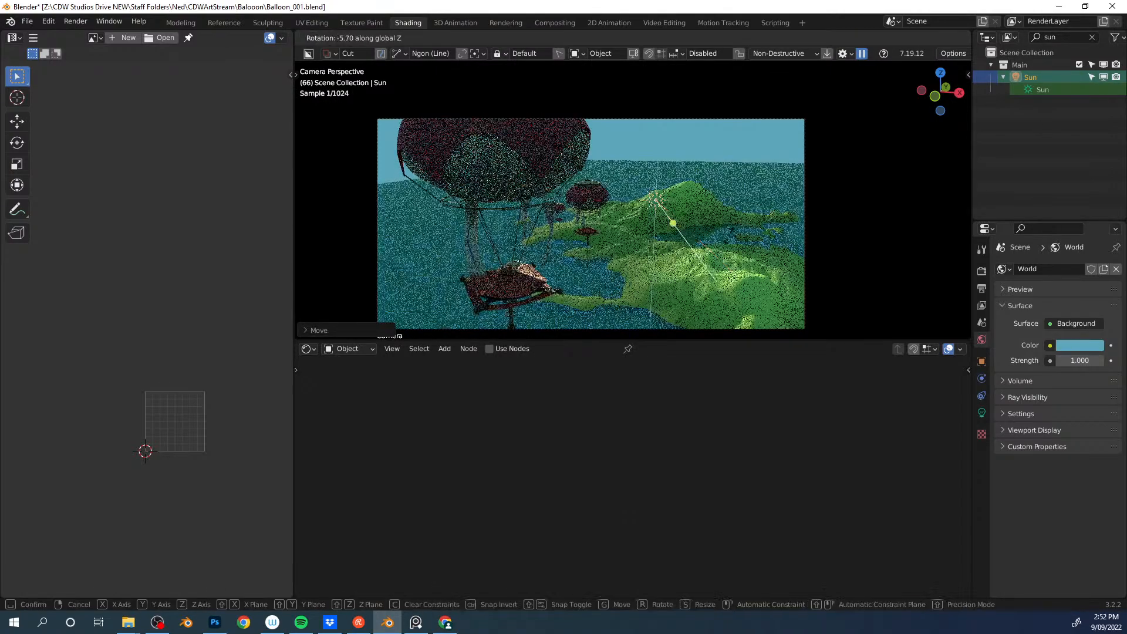
{"action": "left_click", "coordinate": [617, 270]}
{"action": "key", "text": "r"}
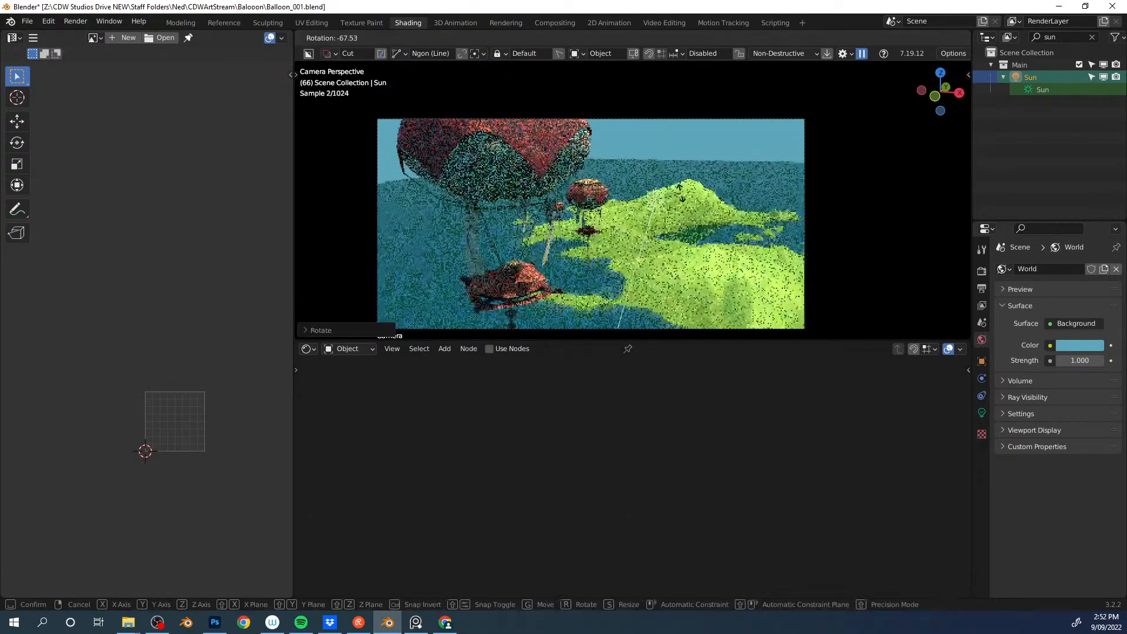
{"action": "left_click", "coordinate": [707, 229]}
{"action": "key", "text": "r"}
{"action": "key", "text": "z"}
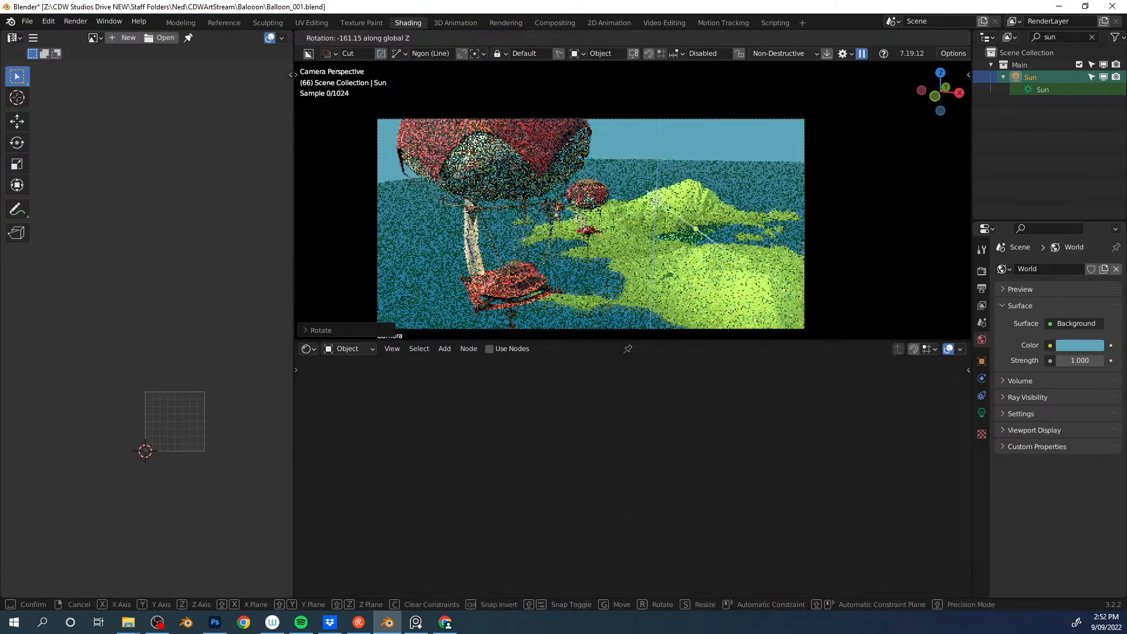
{"action": "left_click", "coordinate": [722, 166]}
{"action": "left_click", "coordinate": [728, 169]}
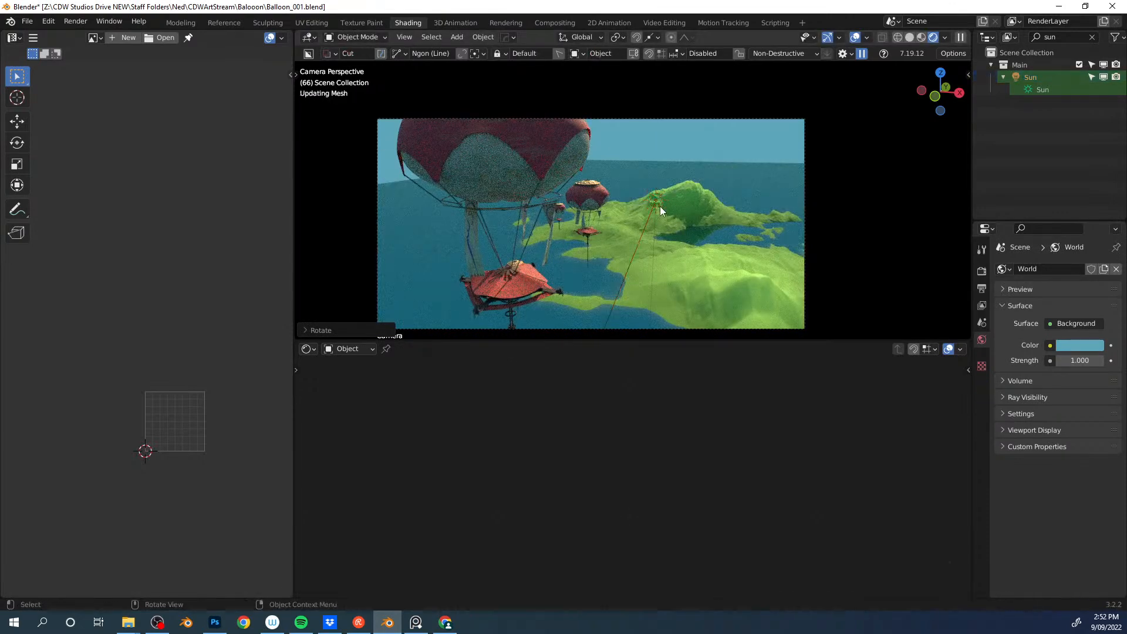
Step: Rotate the Sun to light the scene at a low angle, finishing with about 177° around global Z
{"action": "right_click", "coordinate": [660, 207]}
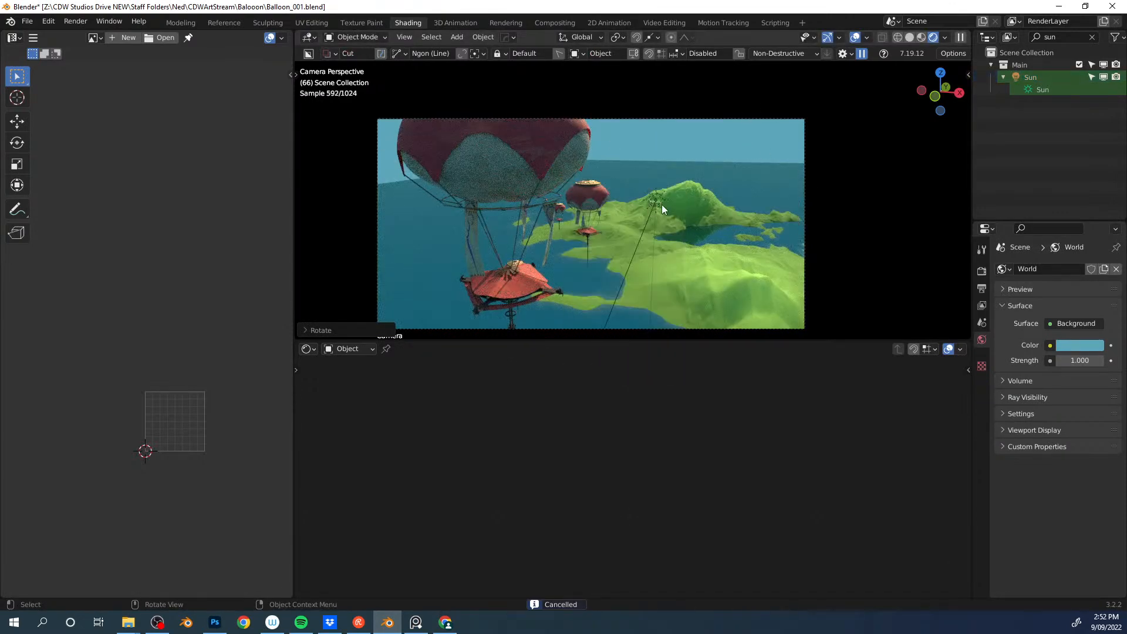
{"action": "left_click", "coordinate": [662, 207]}
{"action": "key", "text": "r"}
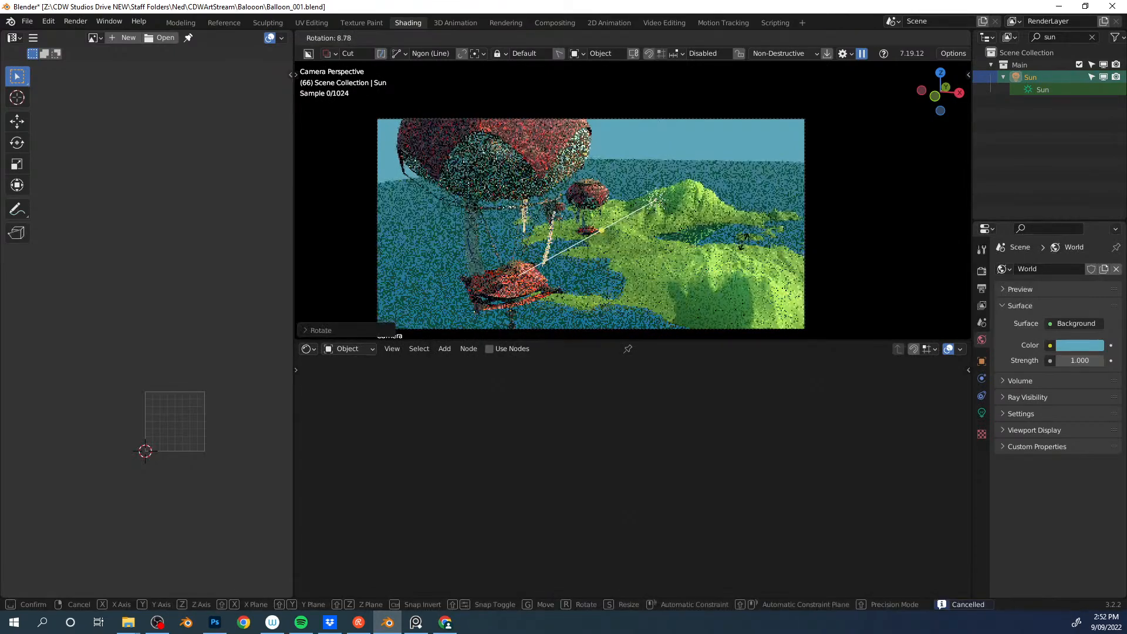
{"action": "key", "text": "z"}
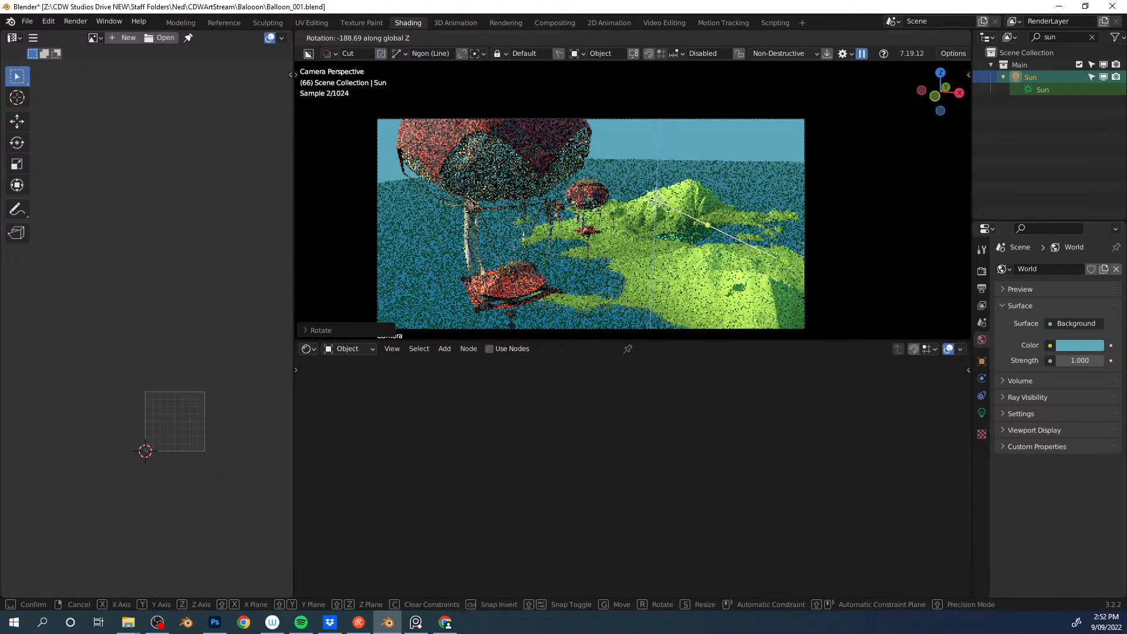
{"action": "left_click", "coordinate": [746, 264]}
{"action": "key", "text": "r"}
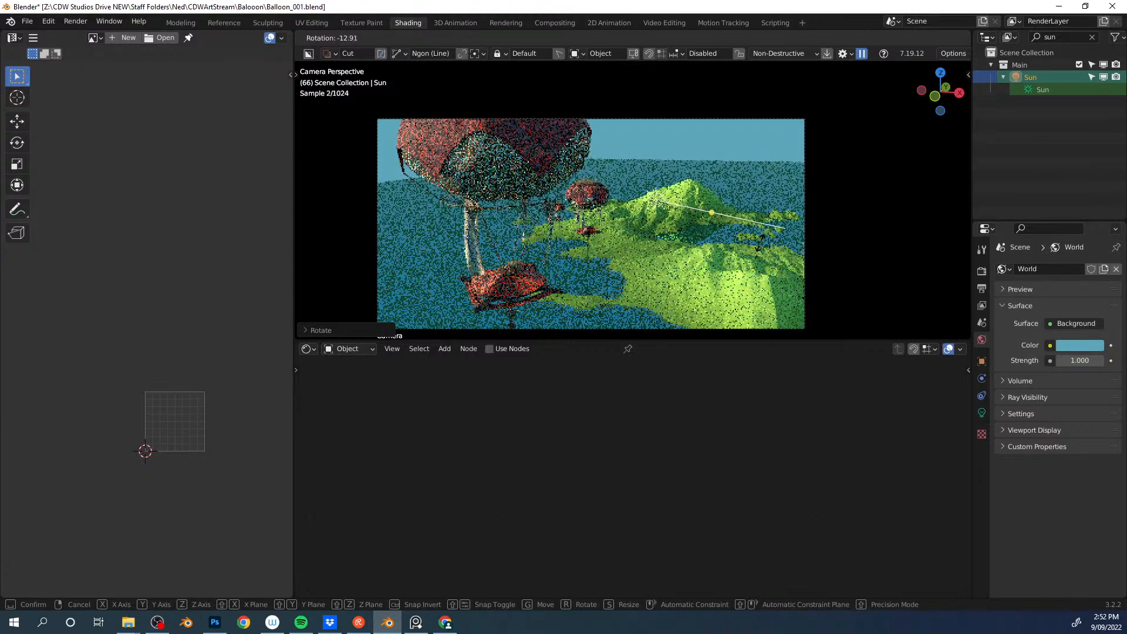
{"action": "key", "text": "z"}
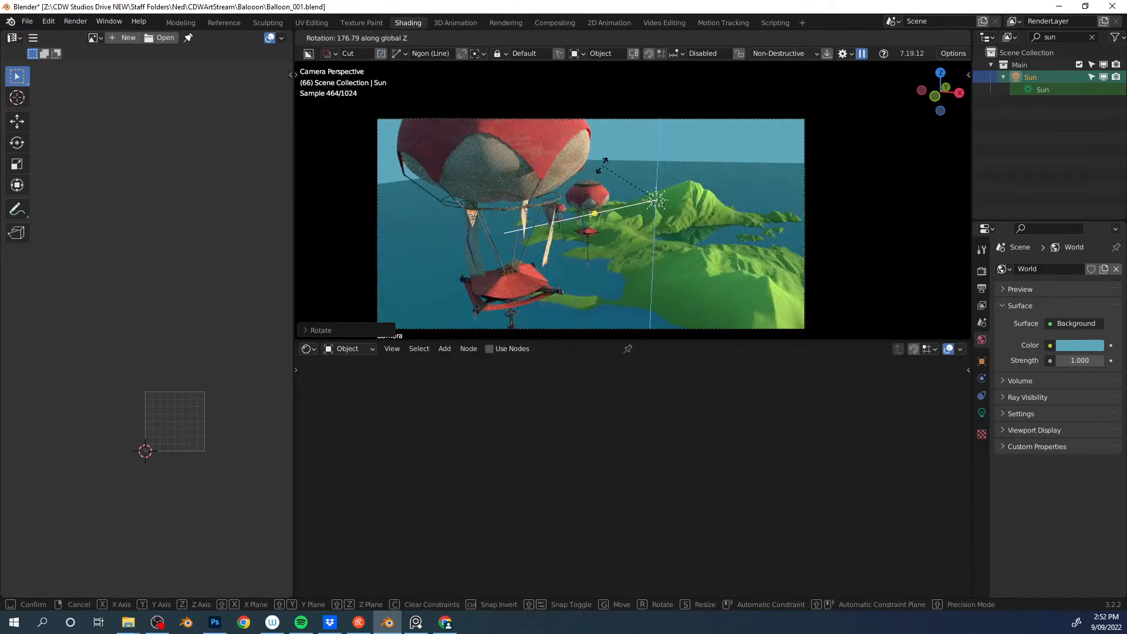
{"action": "left_click", "coordinate": [601, 165]}
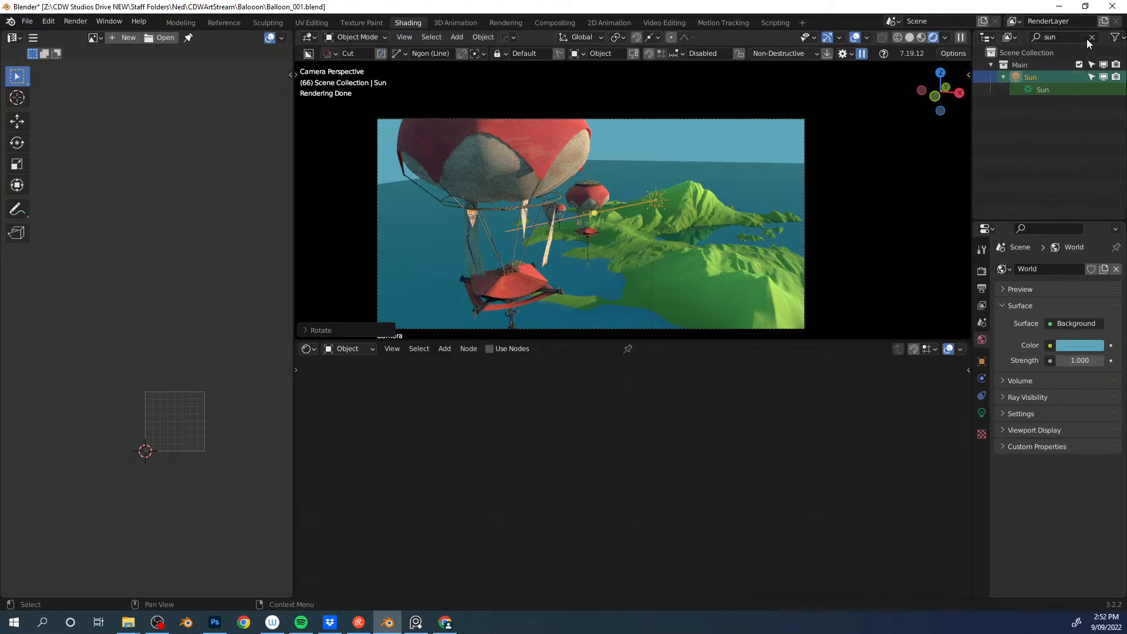
Step: Switch to the Modeling workspace, add a mesh cube and scale it up
{"action": "left_click", "coordinate": [176, 22]}
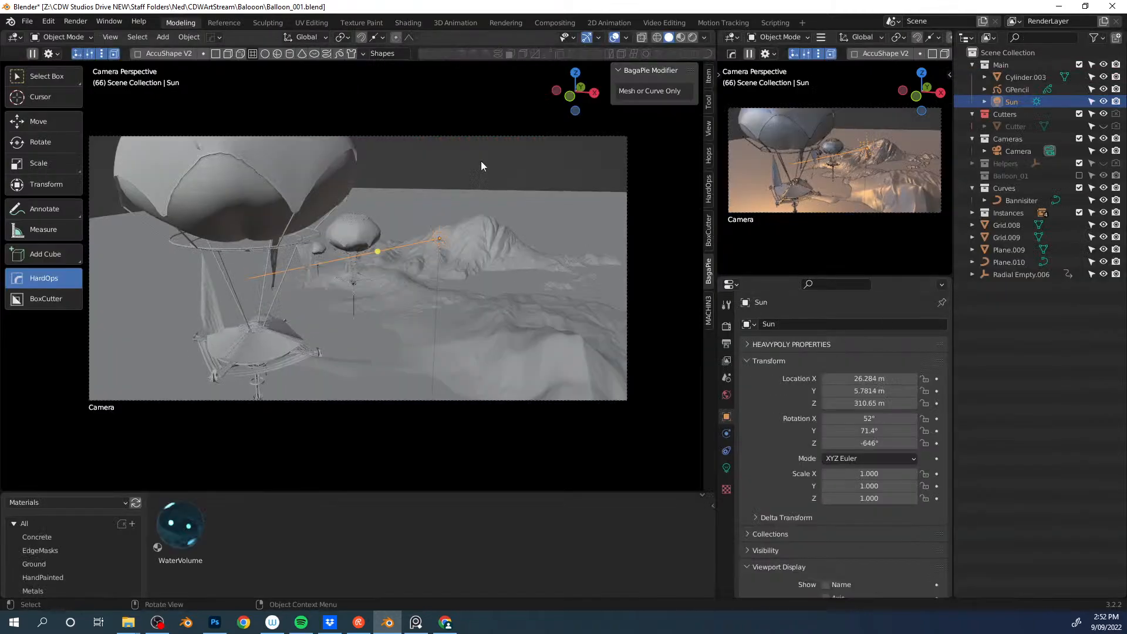
{"action": "key", "text": "shift+a"}
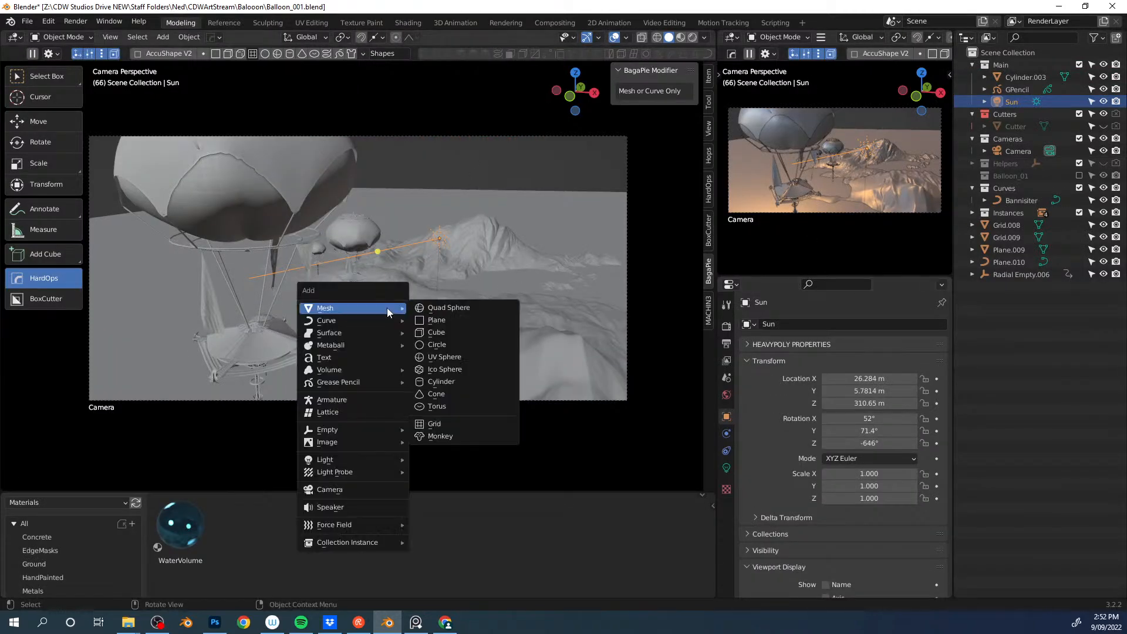
{"action": "left_click", "coordinate": [441, 320]}
{"action": "key", "text": "s"}
{"action": "left_click", "coordinate": [559, 279]}
Step: Enlarge the new cube and adjust its height along Z so it encloses the landscape and balloons
{"action": "scroll", "coordinate": [529, 276], "scroll_direction": "down", "scroll_amount": 5}
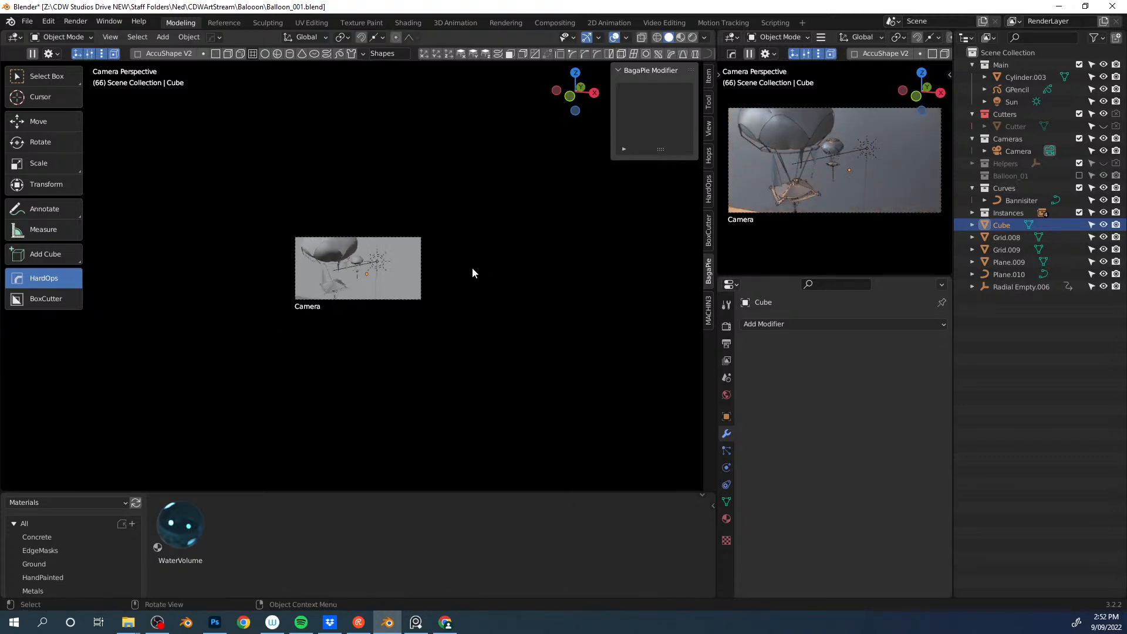
{"action": "middle_click_drag", "start_coordinate": [474, 271], "coordinate": [418, 281]}
{"action": "scroll", "coordinate": [413, 273], "scroll_direction": "down", "scroll_amount": 4}
{"action": "key", "text": "s"}
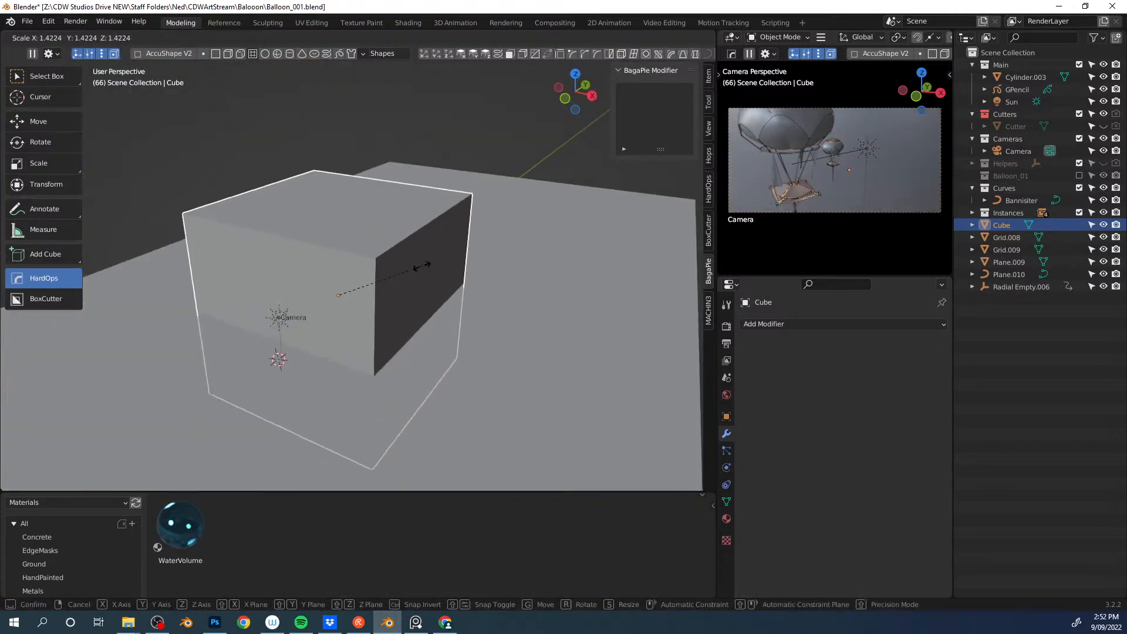
{"action": "left_click", "coordinate": [480, 266]}
{"action": "key", "text": "s"}
{"action": "key", "text": "z"}
{"action": "left_click", "coordinate": [460, 272]}
{"action": "key", "text": "s"}
{"action": "left_click", "coordinate": [527, 266]}
{"action": "middle_click_drag", "start_coordinate": [527, 266], "coordinate": [492, 271]}
{"action": "scroll", "coordinate": [394, 266], "scroll_direction": "down", "scroll_amount": 4}
Step: Rename the enclosing cube as fog
{"action": "key", "text": "F2"}
{"action": "type", "text": "fog"}
{"action": "key", "text": "Return"}
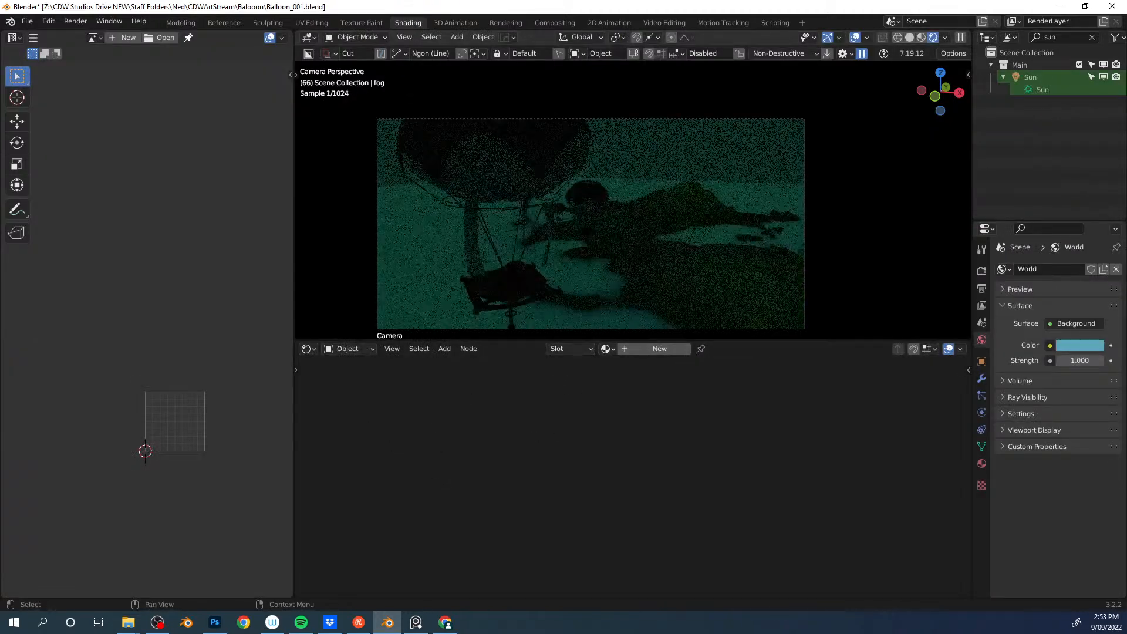
Step: In the Shading workspace, create a material named fog on the cube and delete its Principled BSDF
{"action": "left_click", "coordinate": [644, 352]}
{"action": "double_click", "coordinate": [651, 350]}
{"action": "type", "text": "fog"}
{"action": "key", "text": "Return"}
{"action": "left_click", "coordinate": [689, 384]}
{"action": "key", "text": "x"}
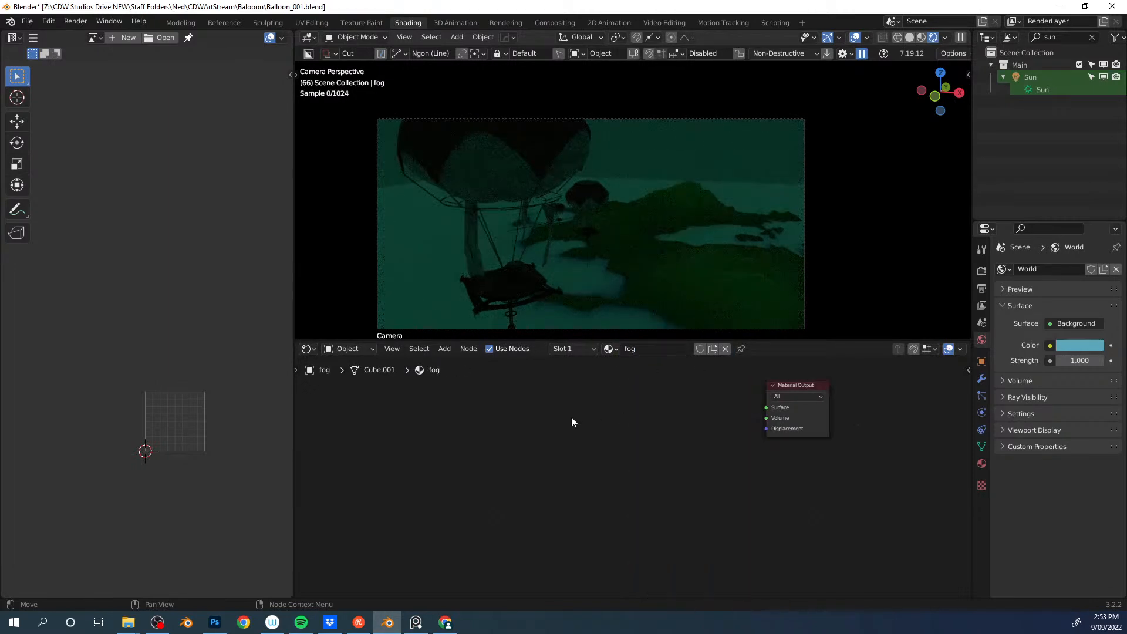
Step: Add a Volume Scatter node with density 0.01 to the fog material and connect it to the Material Output's Volume input
{"action": "key", "text": "shift+a"}
{"action": "left_click", "coordinate": [569, 417]}
{"action": "type", "text": "sca"}
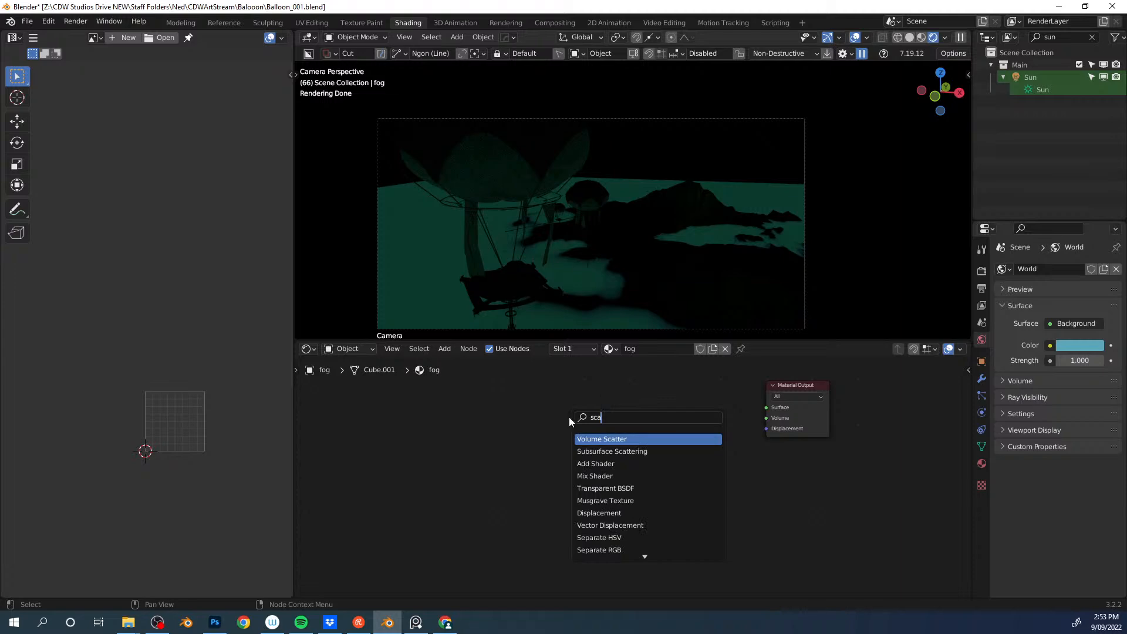
{"action": "key", "text": "Return"}
{"action": "left_click", "coordinate": [633, 406]}
{"action": "left_click_drag", "start_coordinate": [700, 418], "coordinate": [766, 418]}
{"action": "left_click", "coordinate": [669, 441]}
{"action": "type", "text": "0.01"}
{"action": "key", "text": "Return"}
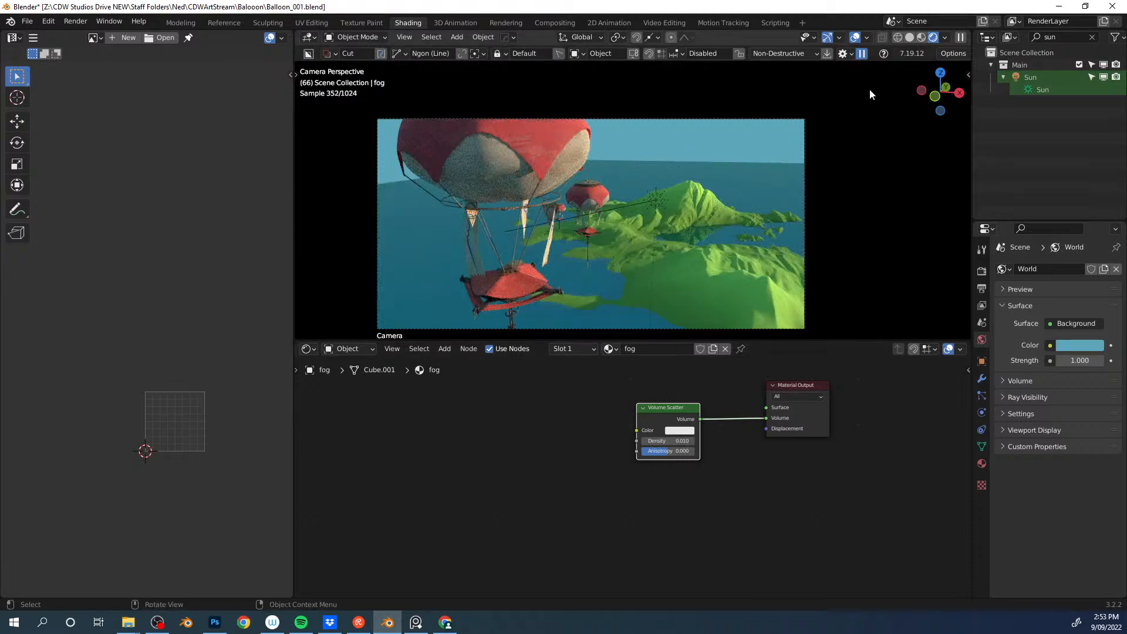
{"action": "left_click", "coordinate": [1092, 37]}
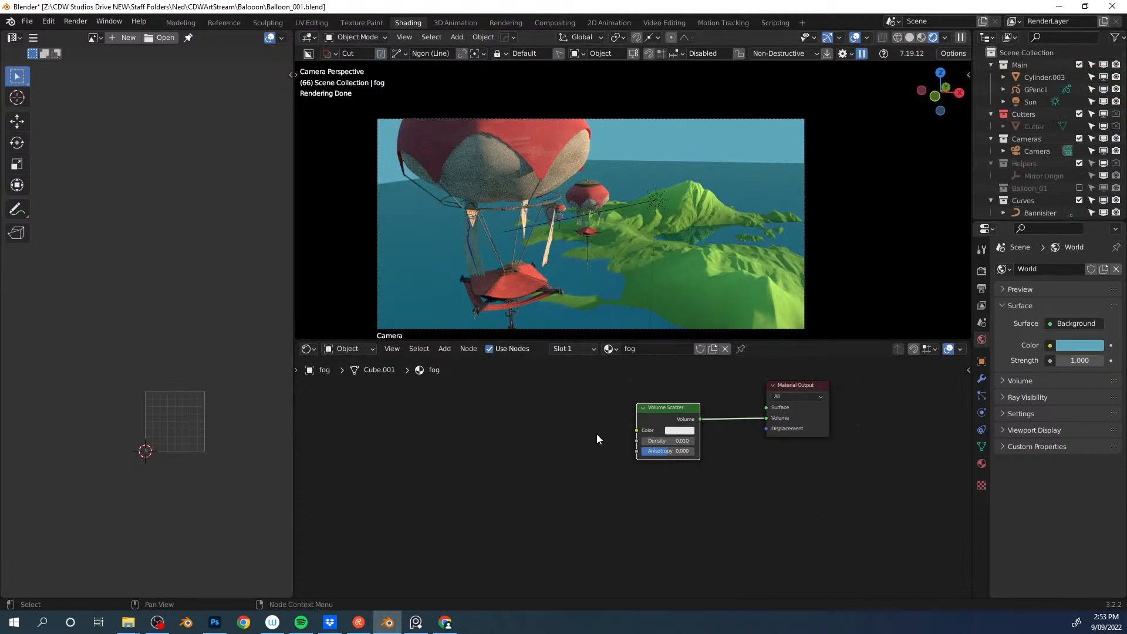
{"action": "left_click_drag", "start_coordinate": [644, 425], "coordinate": [656, 452]}
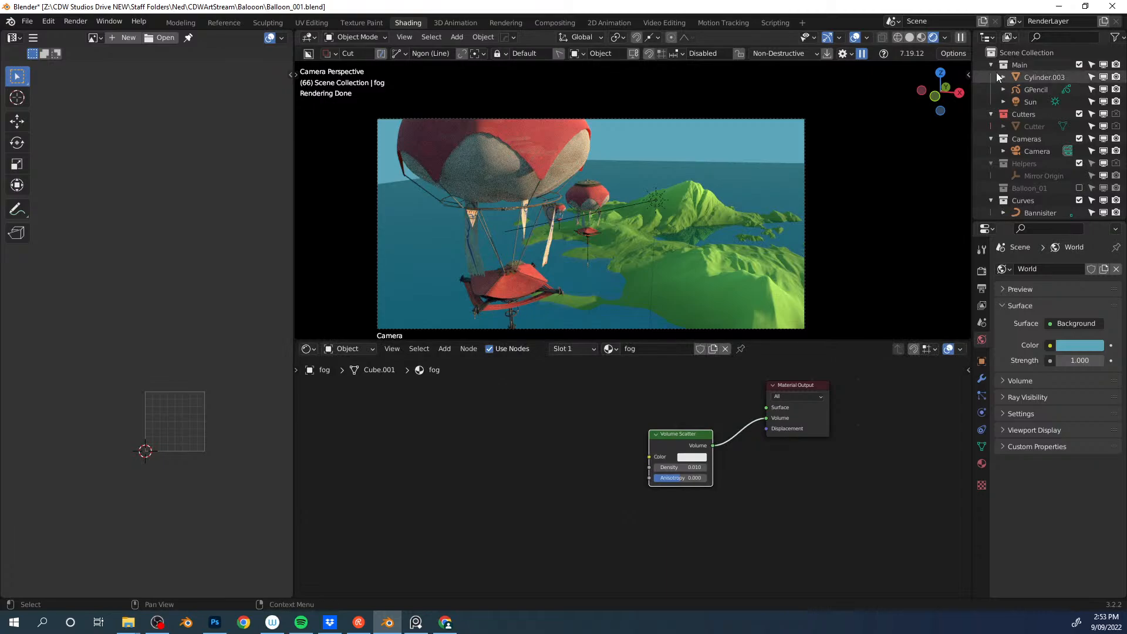
Step: Darken the Volume Scatter colour to a value of about 0.016 and return to the camera view
{"action": "middle_click_drag", "start_coordinate": [637, 210], "coordinate": [687, 181]}
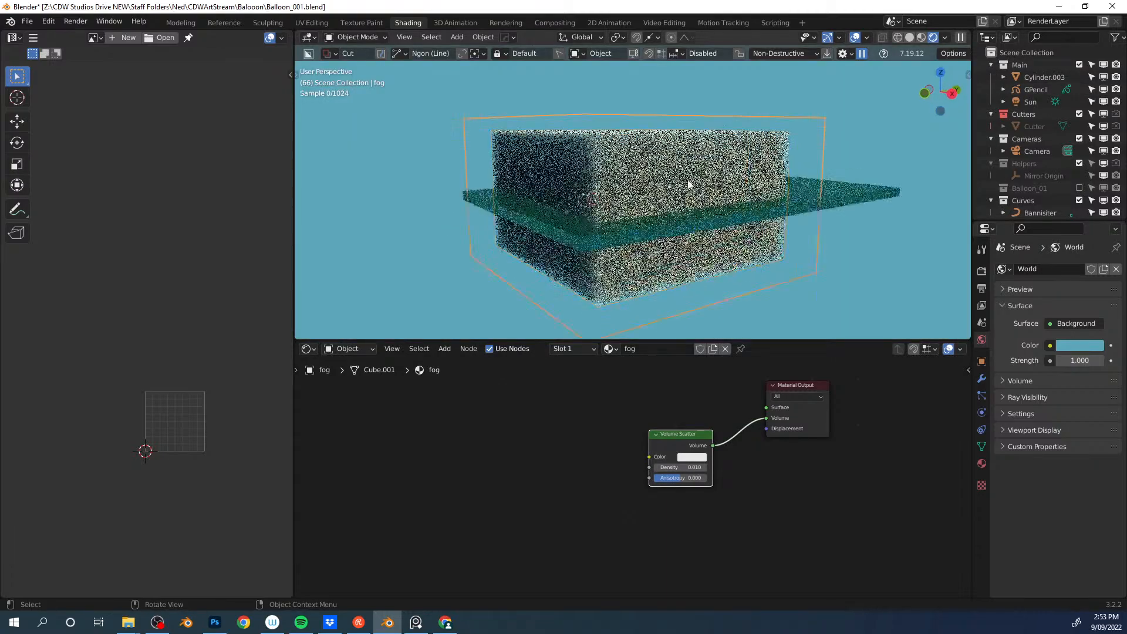
{"action": "scroll", "coordinate": [684, 184], "scroll_direction": "up", "scroll_amount": 5}
{"action": "scroll", "coordinate": [681, 185], "scroll_direction": "up", "scroll_amount": 3}
{"action": "scroll", "coordinate": [681, 185], "scroll_direction": "down", "scroll_amount": 3}
{"action": "left_click", "coordinate": [692, 456]}
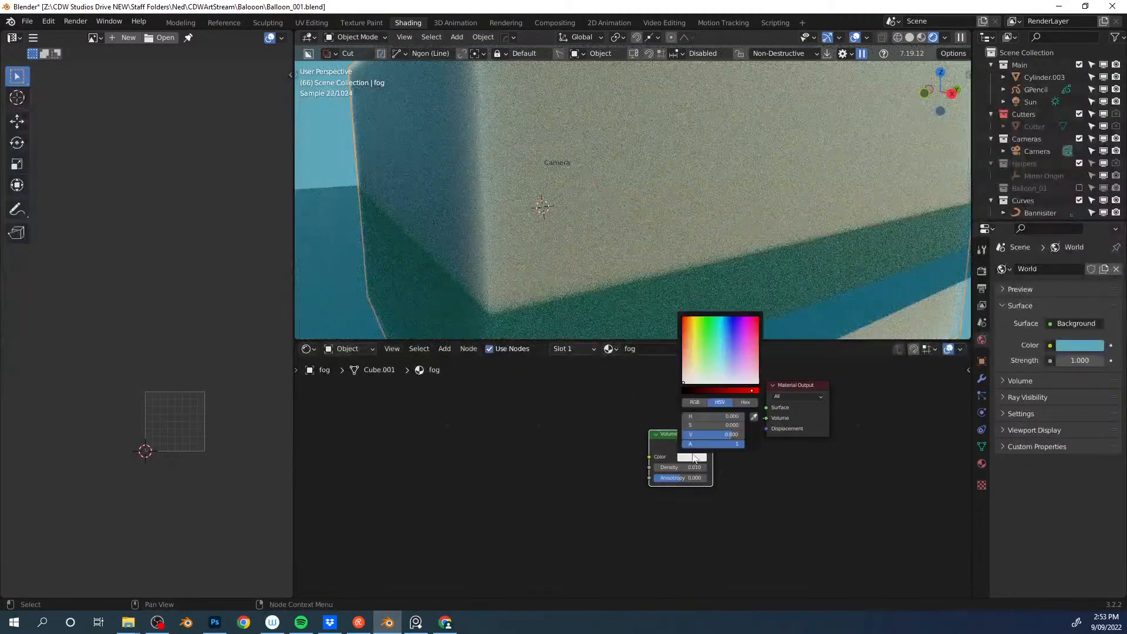
{"action": "left_click_drag", "start_coordinate": [740, 389], "coordinate": [693, 388]}
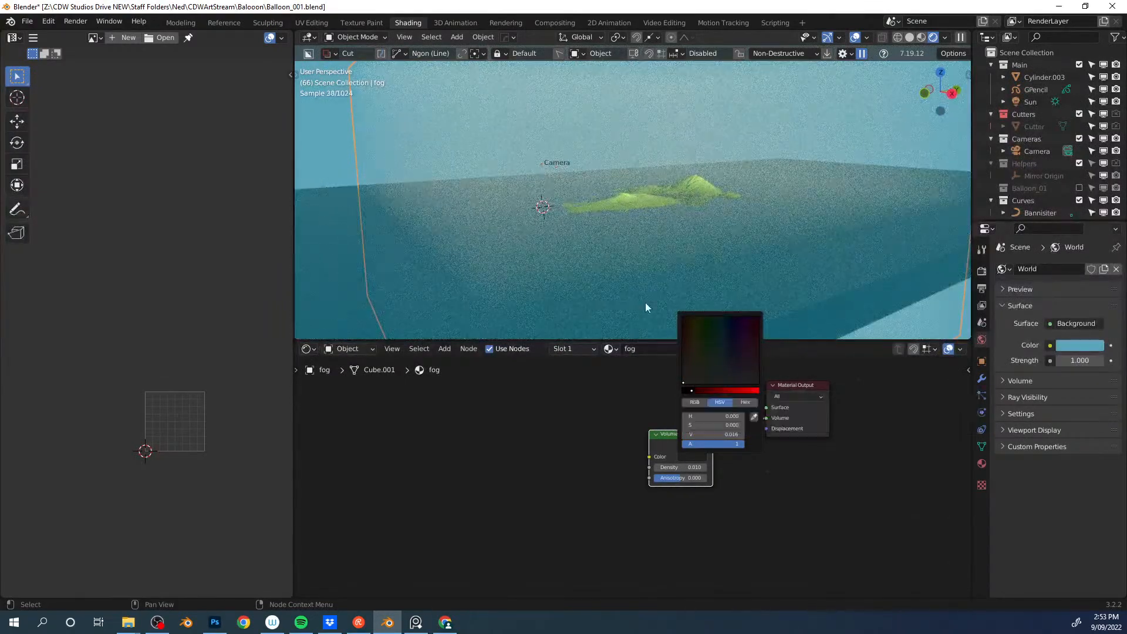
{"action": "key", "text": "KP_0"}
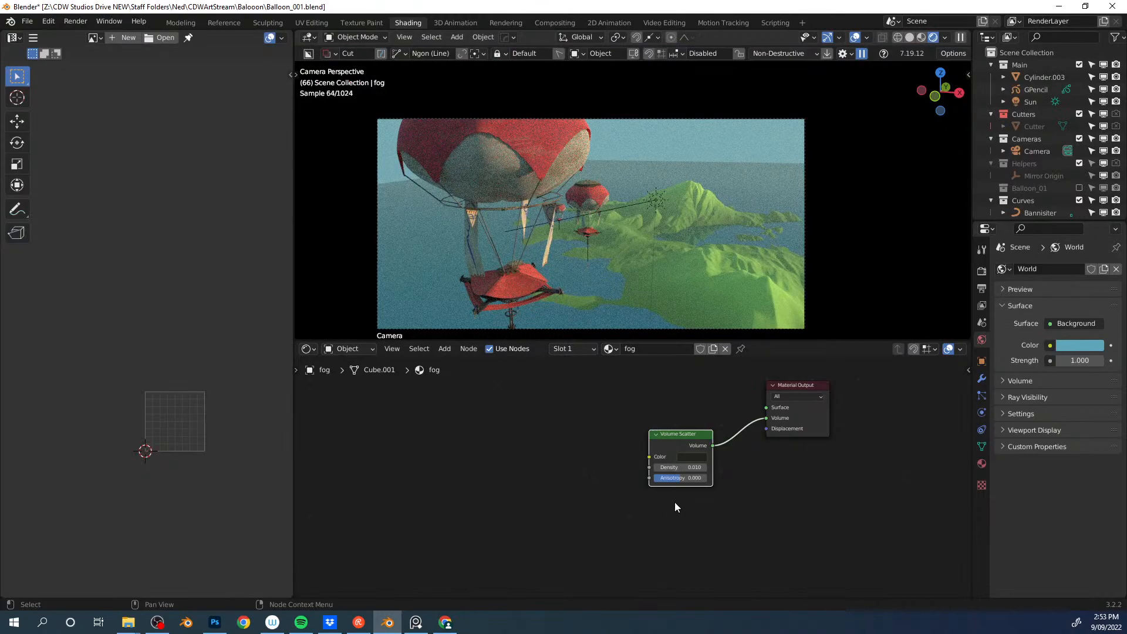
Step: Tint the Volume Scatter colour dark blue and adjust its brightness slightly
{"action": "left_click", "coordinate": [684, 460]}
{"action": "left_click_drag", "start_coordinate": [720, 322], "coordinate": [728, 357]}
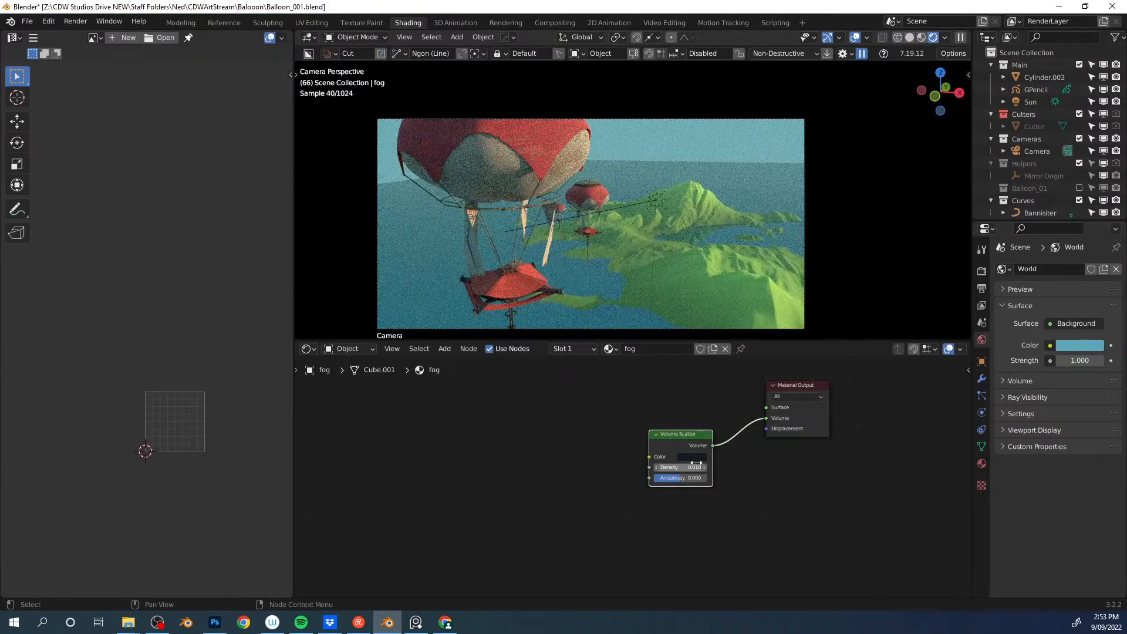
{"action": "left_click", "coordinate": [695, 458]}
{"action": "left_click_drag", "start_coordinate": [691, 392], "coordinate": [698, 393]}
Step: Set the Sun light's strength to 8
{"action": "left_click", "coordinate": [670, 206]}
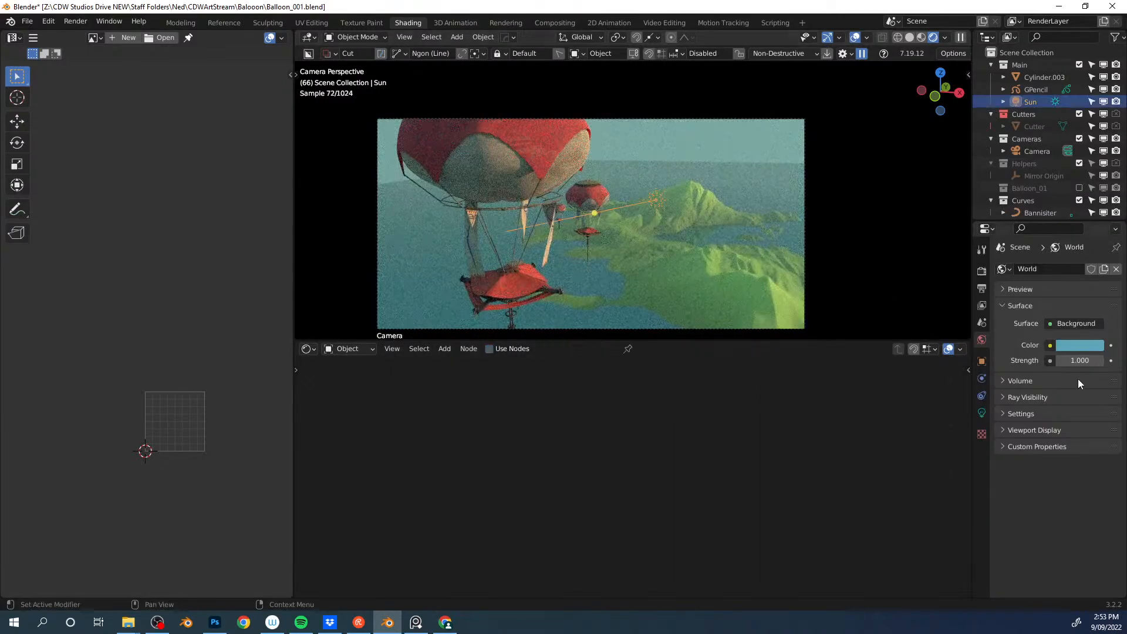
{"action": "left_click", "coordinate": [982, 412]}
{"action": "double_click", "coordinate": [1069, 351]}
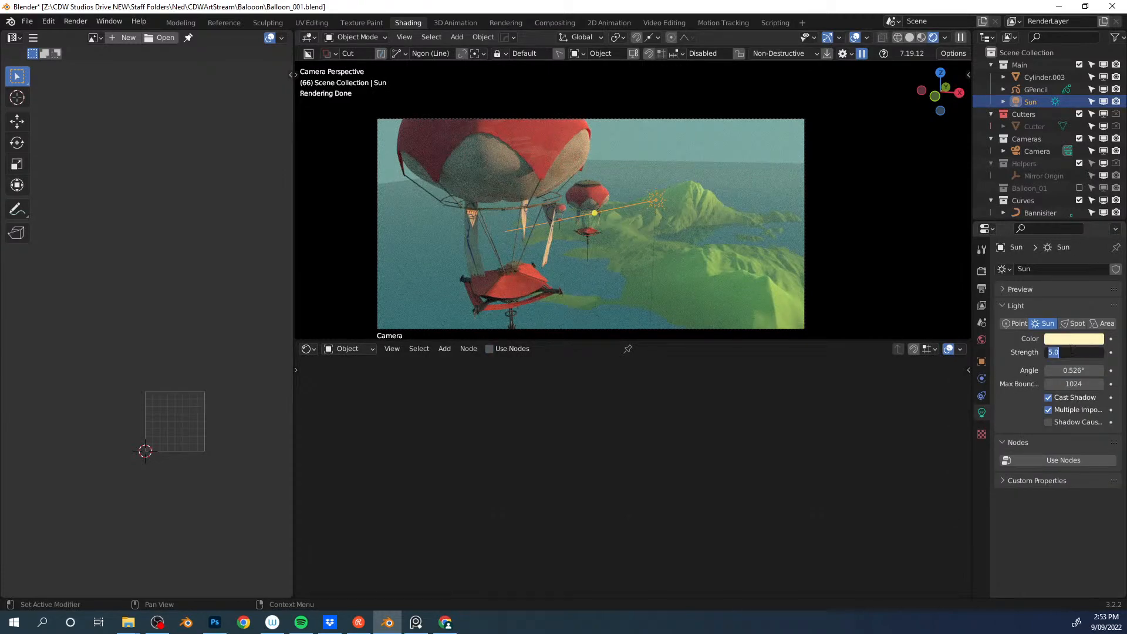
{"action": "type", "text": "8"}
{"action": "key", "text": "Return"}
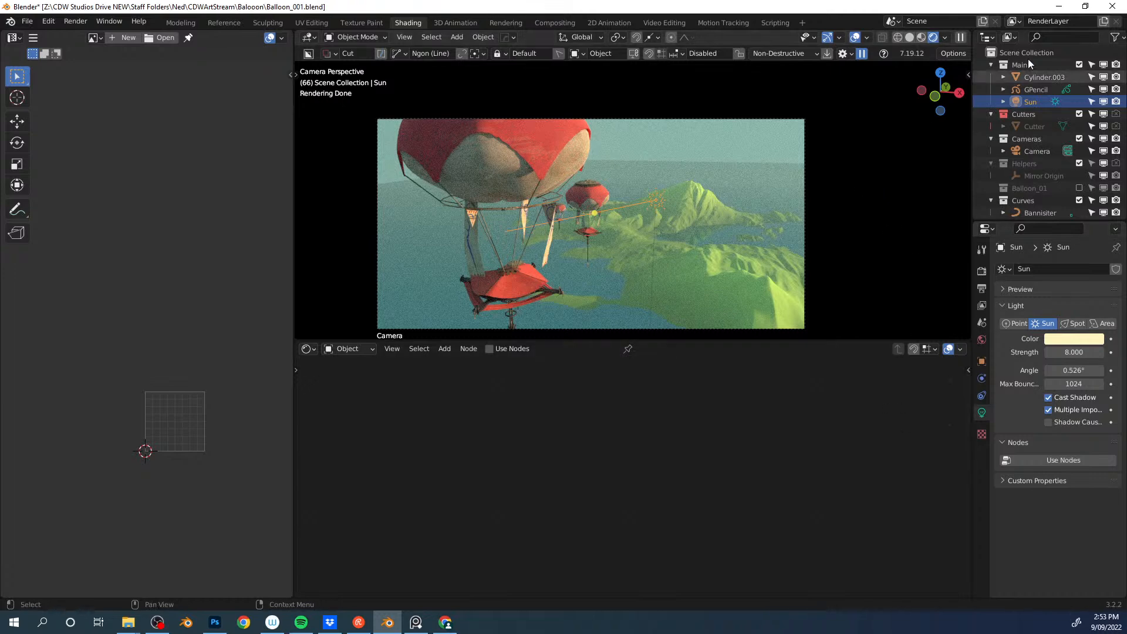
Step: Set the fog's Volume Scatter density to 0.005 and fine-tune the brightness of its dark blue colour
{"action": "scroll", "coordinate": [1024, 147], "scroll_direction": "down", "scroll_amount": 6}
{"action": "left_click", "coordinate": [1021, 147]}
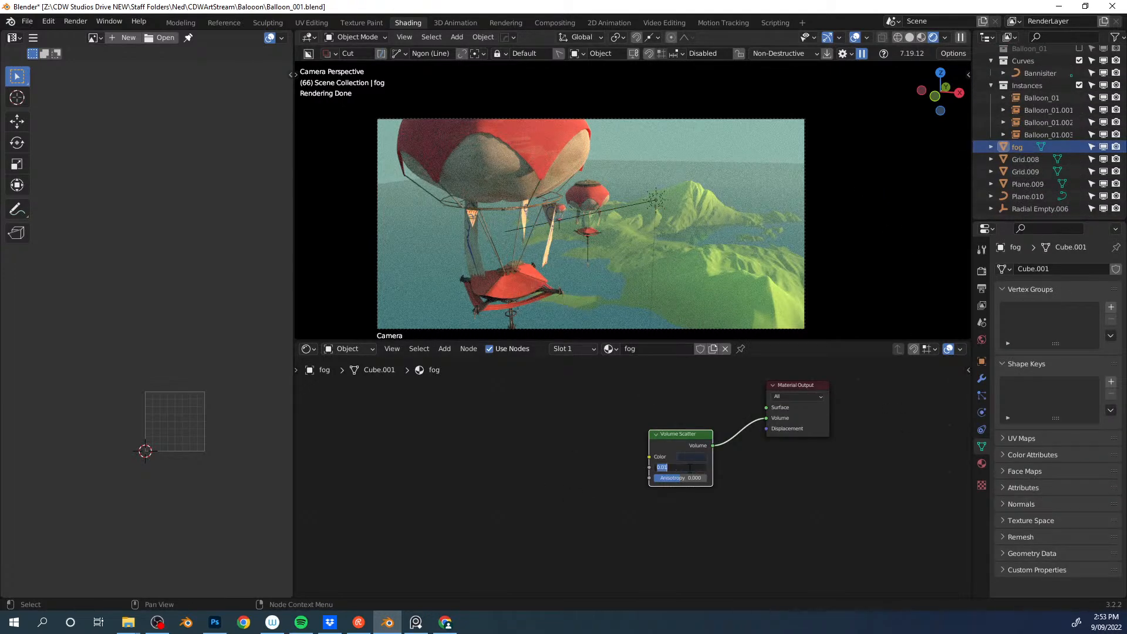
{"action": "left_click", "coordinate": [688, 467]}
{"action": "type", "text": ".005"}
{"action": "key", "text": "Return"}
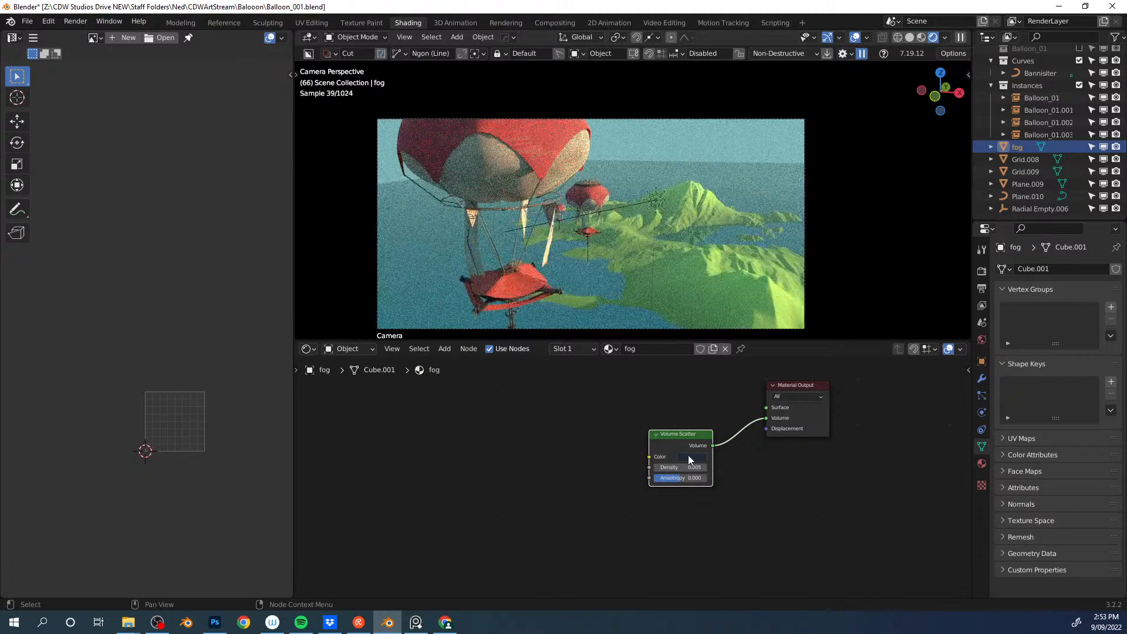
{"action": "left_click", "coordinate": [698, 458]}
{"action": "mouse_move", "coordinate": [697, 391]}
{"action": "left_mouse_down"}
{"action": "mouse_move", "coordinate": [715, 392]}
{"action": "mouse_move", "coordinate": [695, 392]}
{"action": "left_mouse_up"}
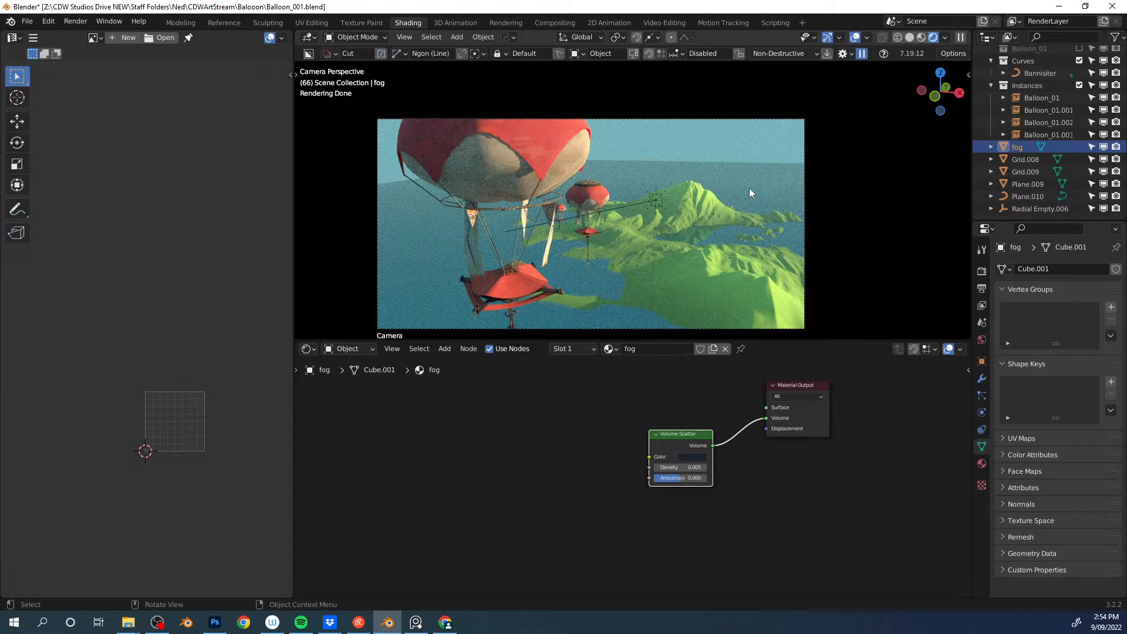
Step: Shift the Sun light's colour to a pinkish tone with a hue of about 0.027
{"action": "left_click", "coordinate": [600, 431]}
{"action": "left_click", "coordinate": [720, 206]}
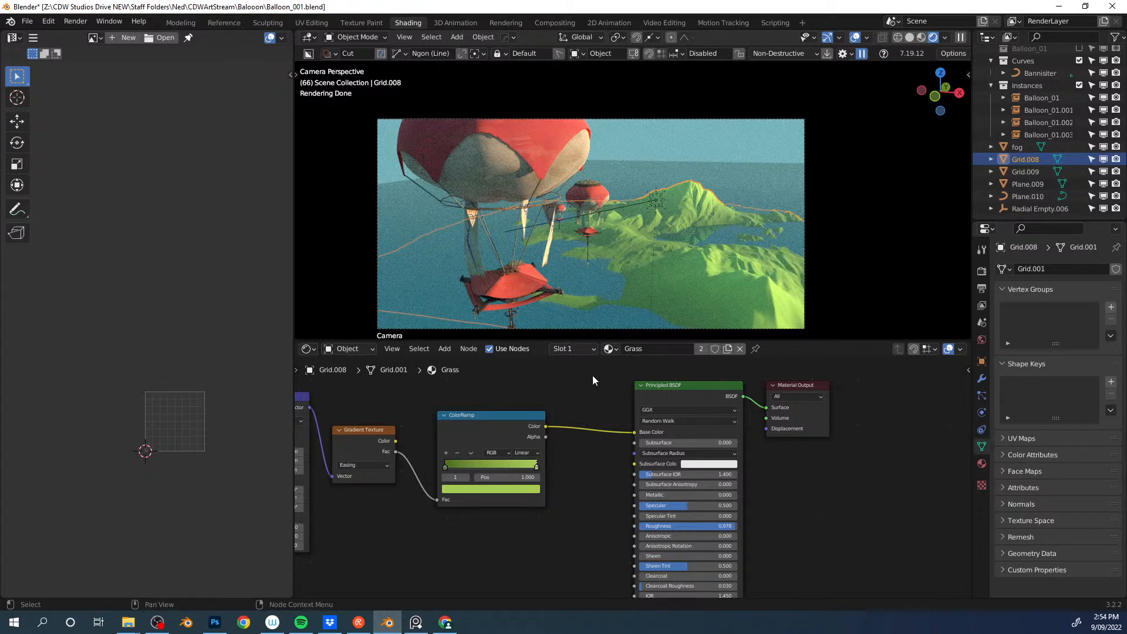
{"action": "left_click", "coordinate": [657, 205]}
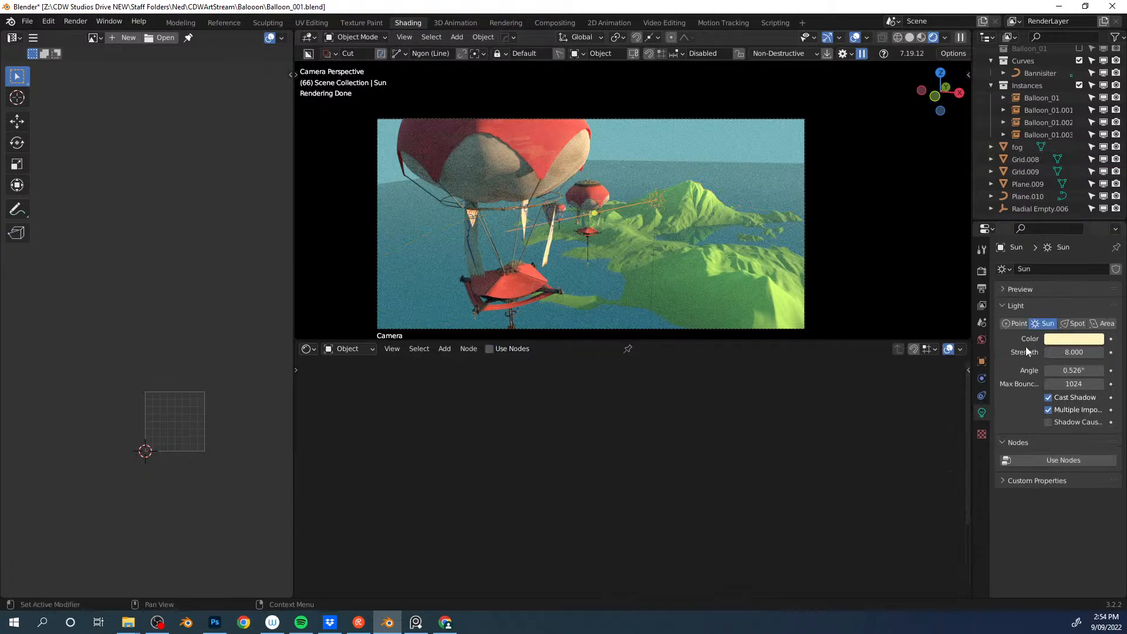
{"action": "left_click", "coordinate": [1064, 339]}
{"action": "mouse_move", "coordinate": [1013, 296]}
{"action": "left_mouse_down"}
{"action": "mouse_move", "coordinate": [1031, 297]}
{"action": "mouse_move", "coordinate": [1008, 298]}
{"action": "left_mouse_up"}
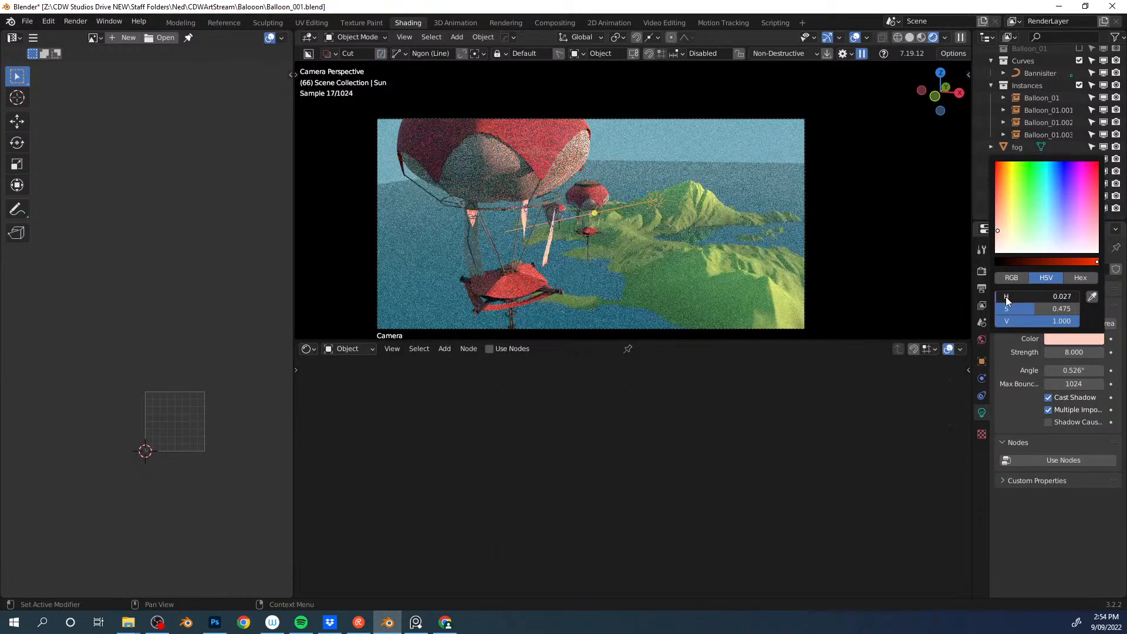
Step: Change the Grass ColorRamp's light stop to a darker, more saturated green with a value of about 0.235
{"action": "left_click", "coordinate": [732, 295]}
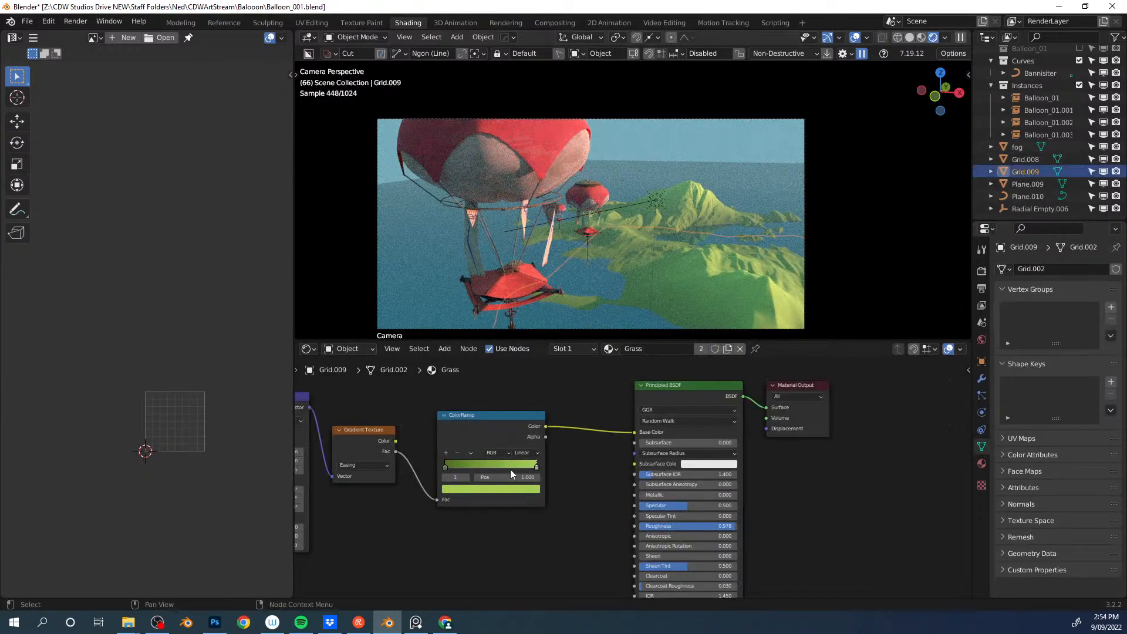
{"action": "left_click", "coordinate": [445, 469]}
{"action": "left_click", "coordinate": [469, 489]}
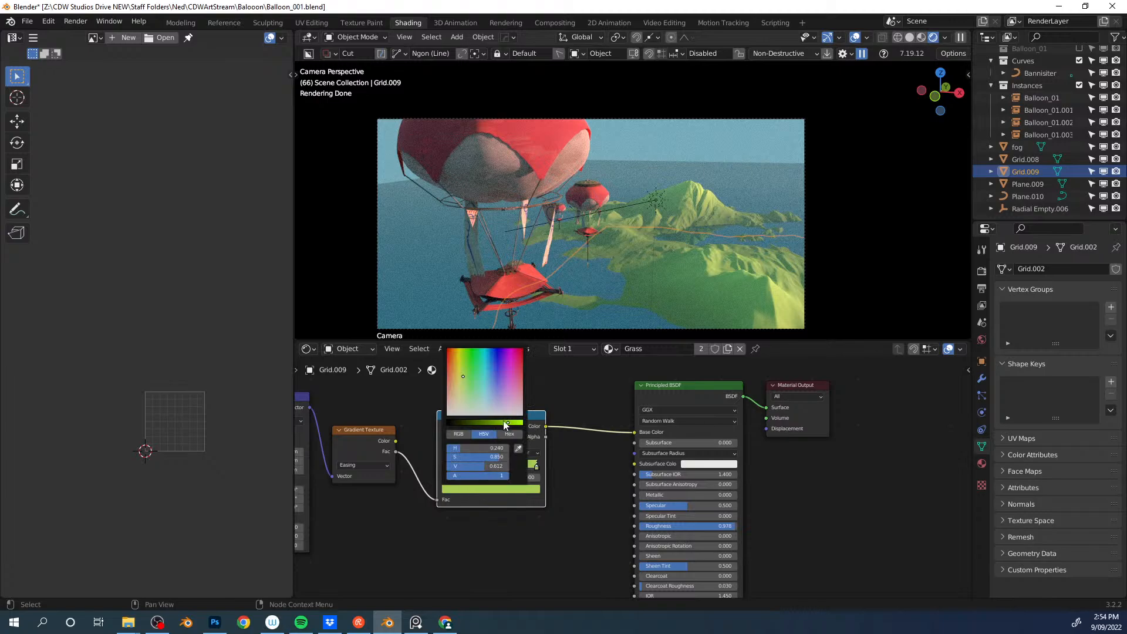
{"action": "left_click_drag", "start_coordinate": [508, 424], "coordinate": [500, 423]}
{"action": "left_click_drag", "start_coordinate": [491, 422], "coordinate": [487, 422]}
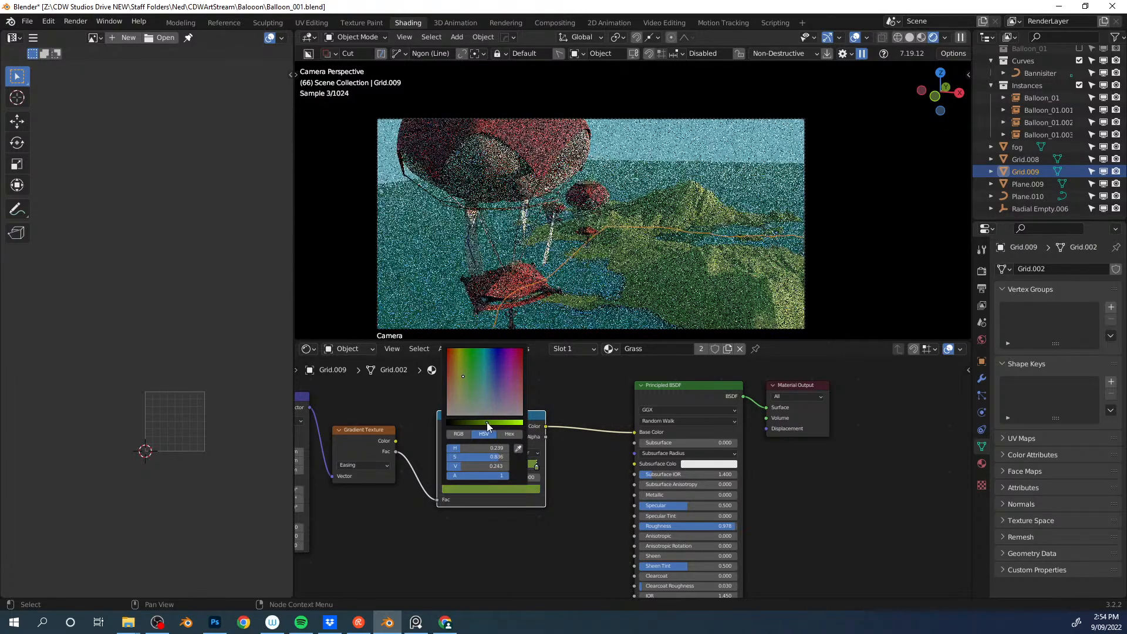
{"action": "left_click_drag", "start_coordinate": [463, 382], "coordinate": [465, 360]}
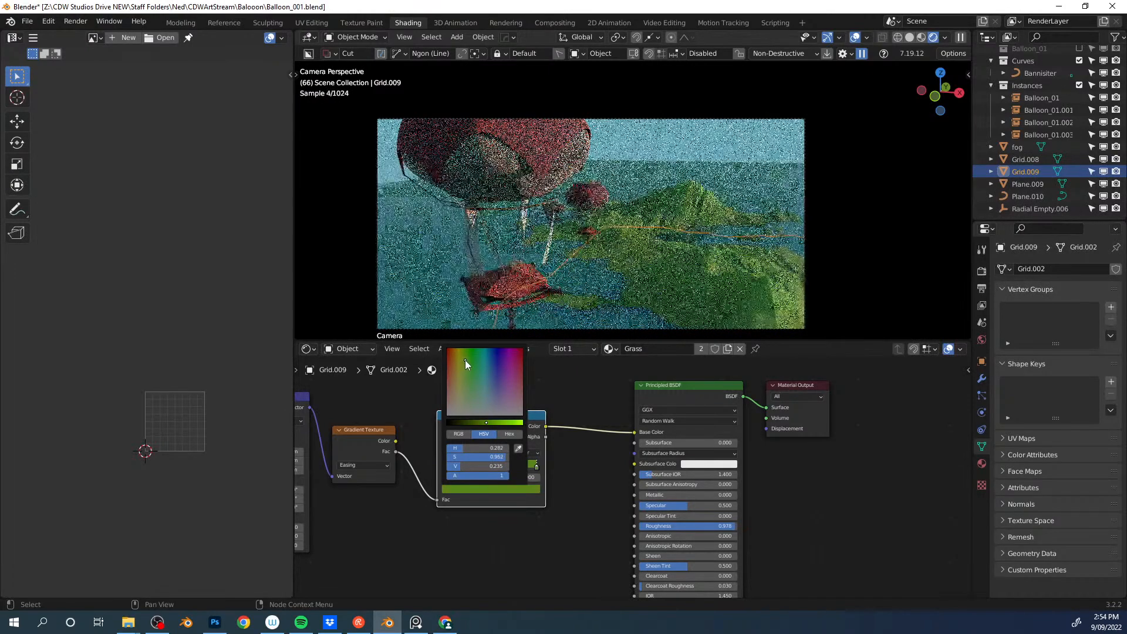
Step: Darken the first colour stop of the Grass ColorRamp to a deep olive green
{"action": "left_click", "coordinate": [445, 469]}
{"action": "left_click", "coordinate": [460, 490]}
{"action": "mouse_move", "coordinate": [478, 423]}
{"action": "left_mouse_down"}
{"action": "mouse_move", "coordinate": [467, 423]}
{"action": "mouse_move", "coordinate": [462, 450]}
{"action": "left_mouse_up"}
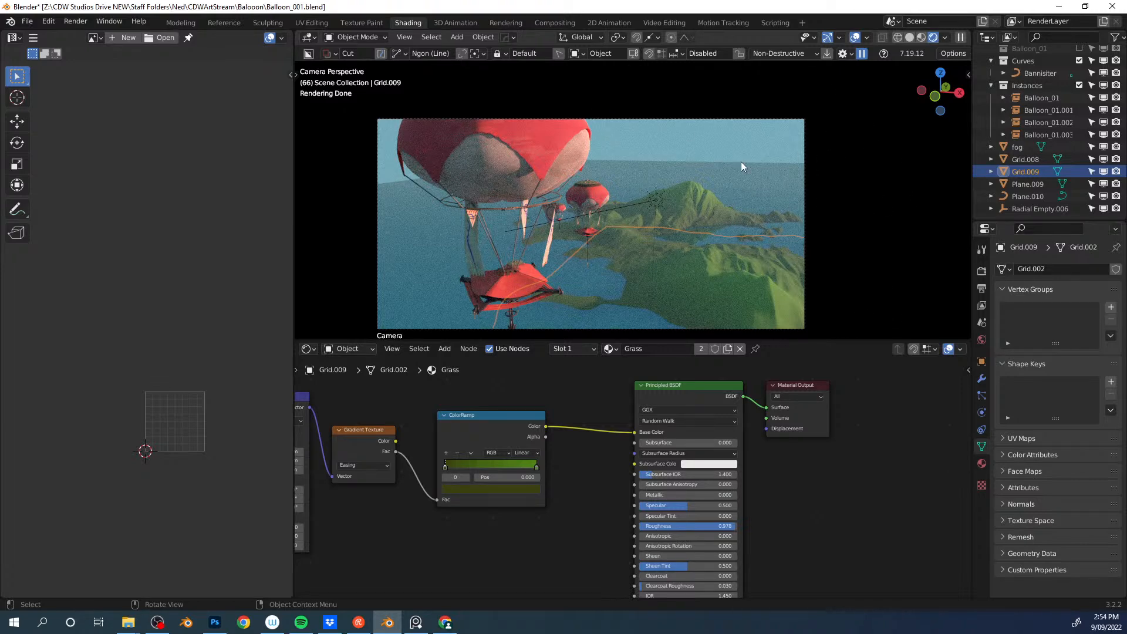
Step: Shift the World background colour to a brighter, purer sky blue
{"action": "left_click", "coordinate": [776, 206]}
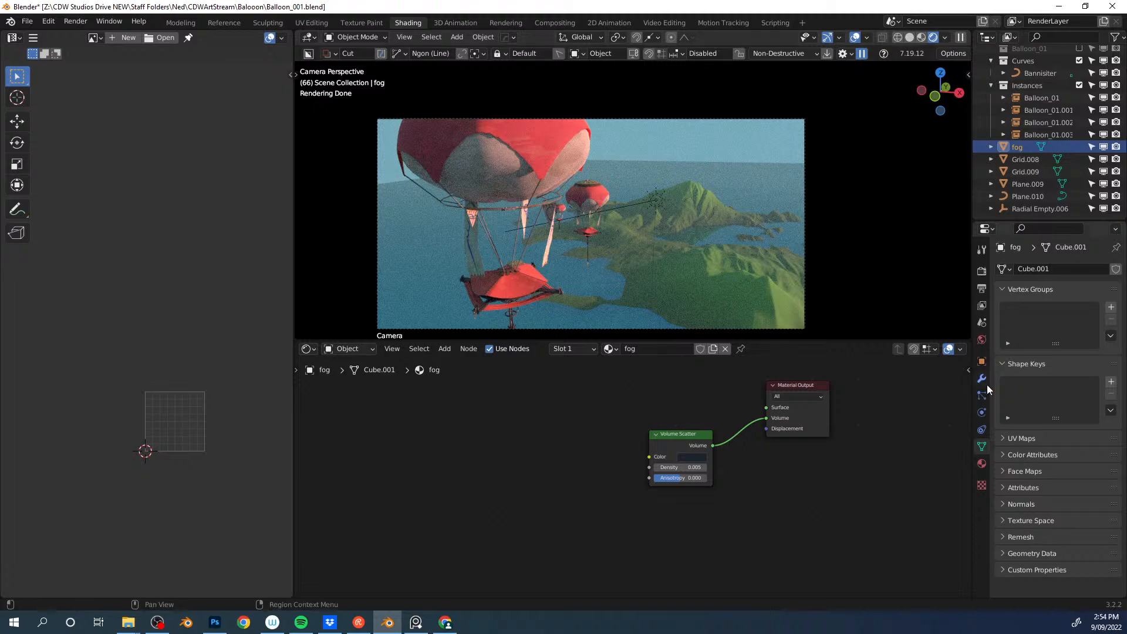
{"action": "left_click", "coordinate": [981, 463]}
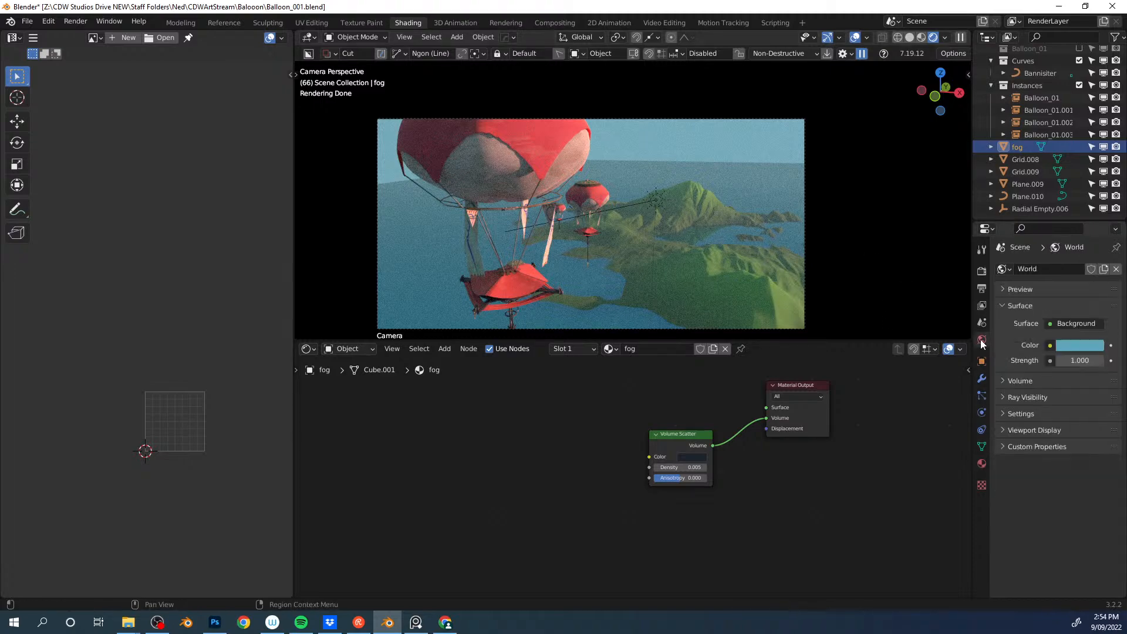
{"action": "left_click", "coordinate": [1081, 347]}
{"action": "left_click_drag", "start_coordinate": [1067, 254], "coordinate": [1087, 256]}
{"action": "left_click_drag", "start_coordinate": [1049, 206], "coordinate": [1054, 199]}
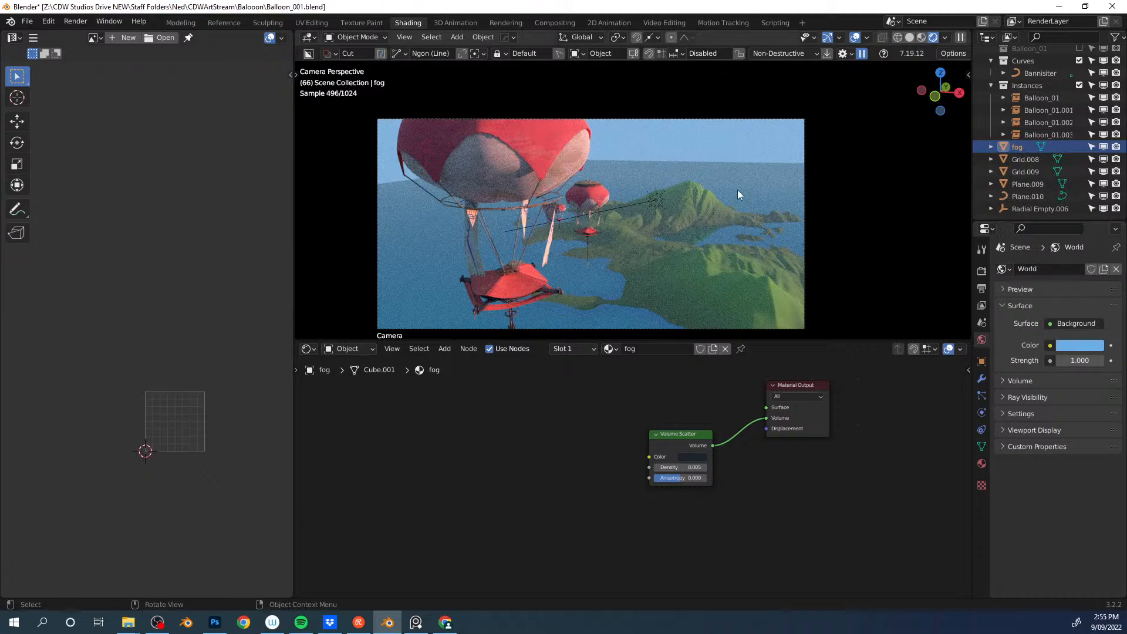
Step: Reframe the camera with walk navigation, raising it so more sky and the lower balloon are in shot
{"action": "key", "text": "shift+grave"}
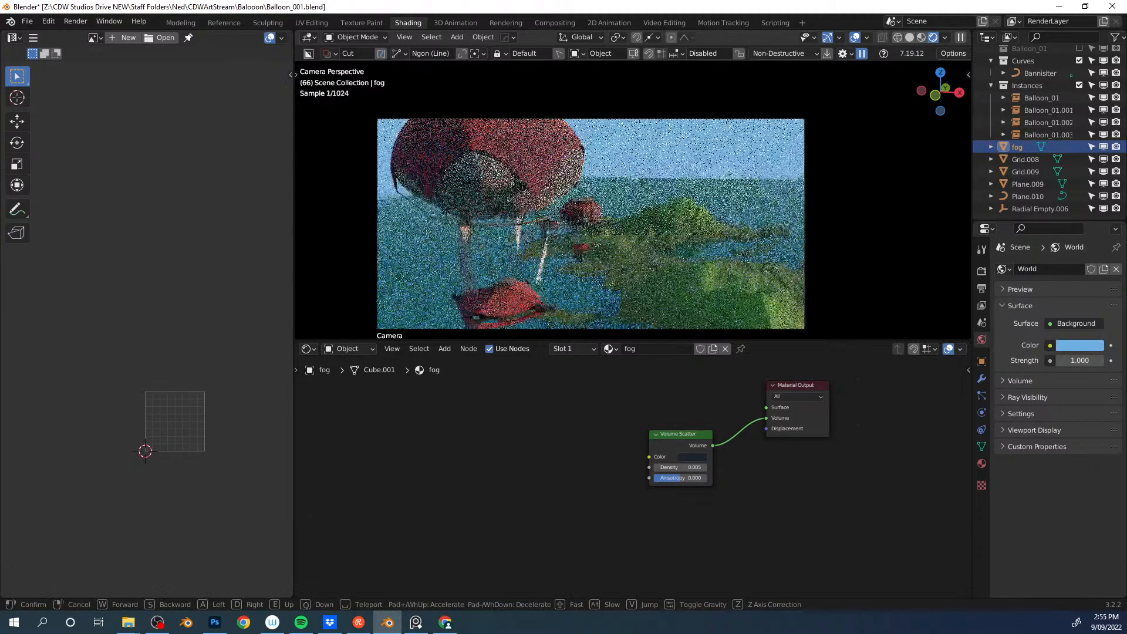
{"action": "key", "text": "q"}
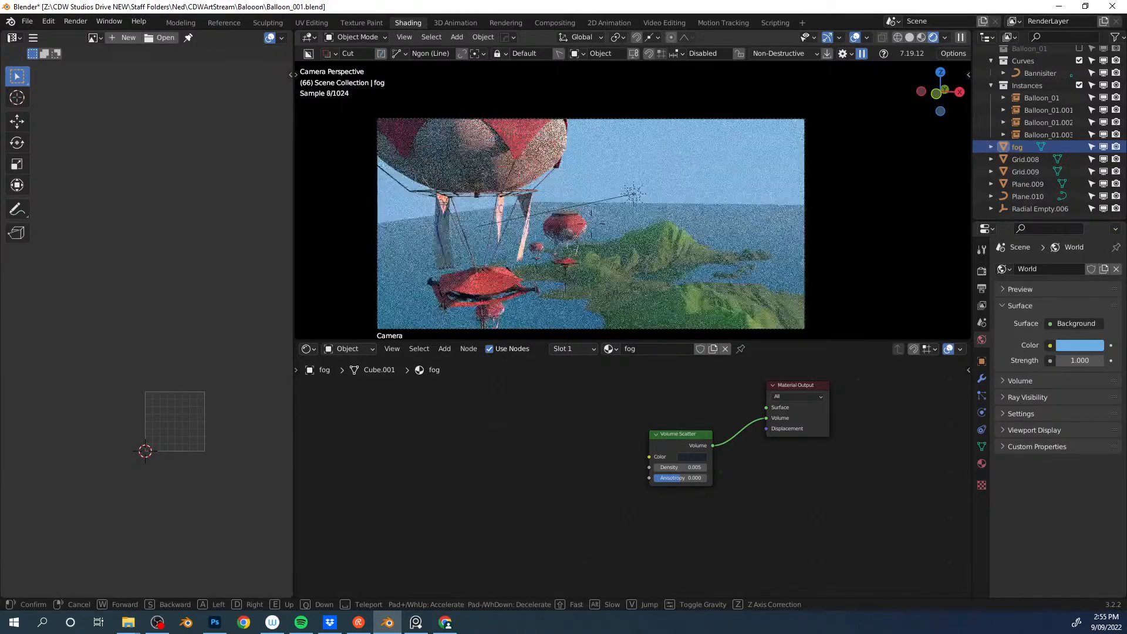
{"action": "left_click", "coordinate": [567, 235]}
Step: Move the mid-distance balloon Balloon_01.001 over the island beside the foreground basket
{"action": "left_click", "coordinate": [567, 235]}
{"action": "key", "text": "g"}
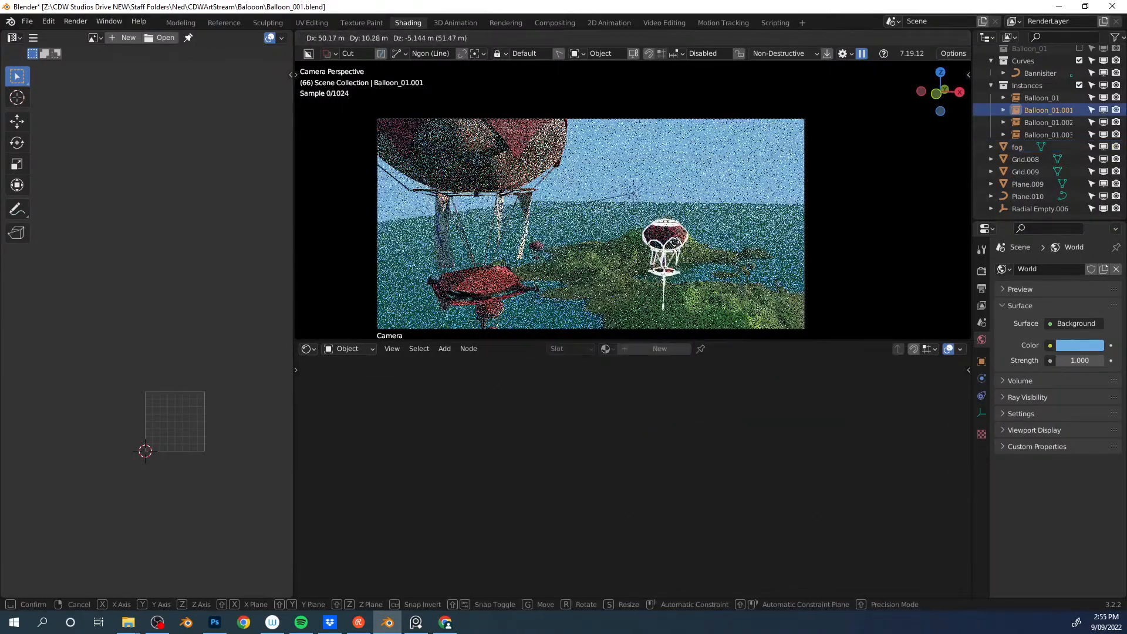
{"action": "key", "text": "Return"}
Step: Duplicate the small balloon Balloon_01.002, place the copy far off near the horizon at the same height, and hide the viewport overlays
{"action": "left_click", "coordinate": [542, 252]}
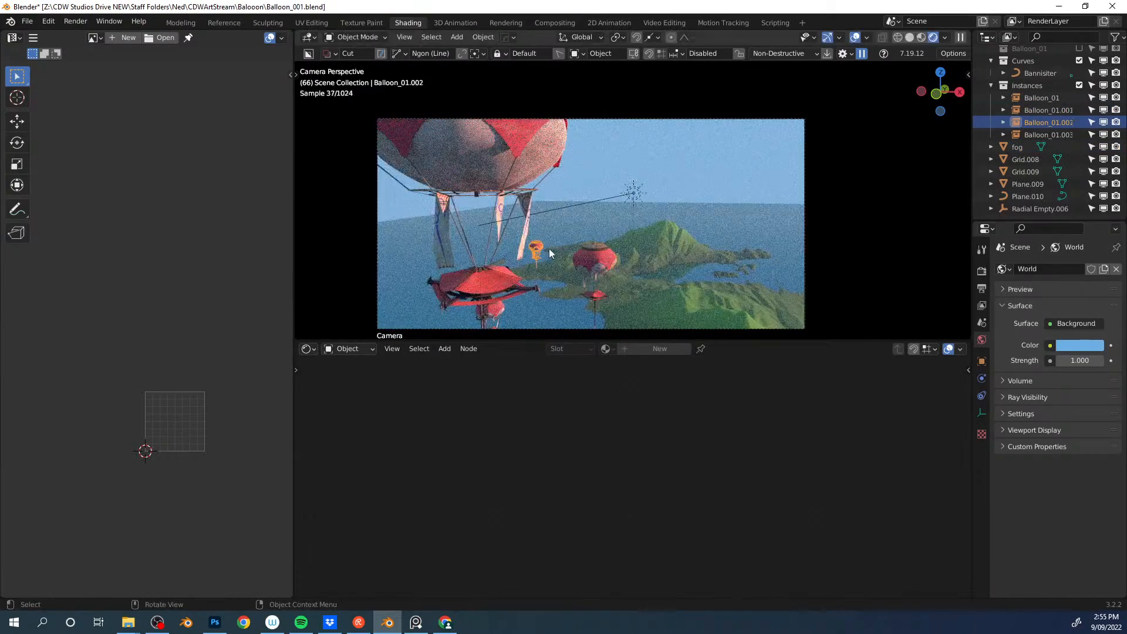
{"action": "key", "text": "shift+d"}
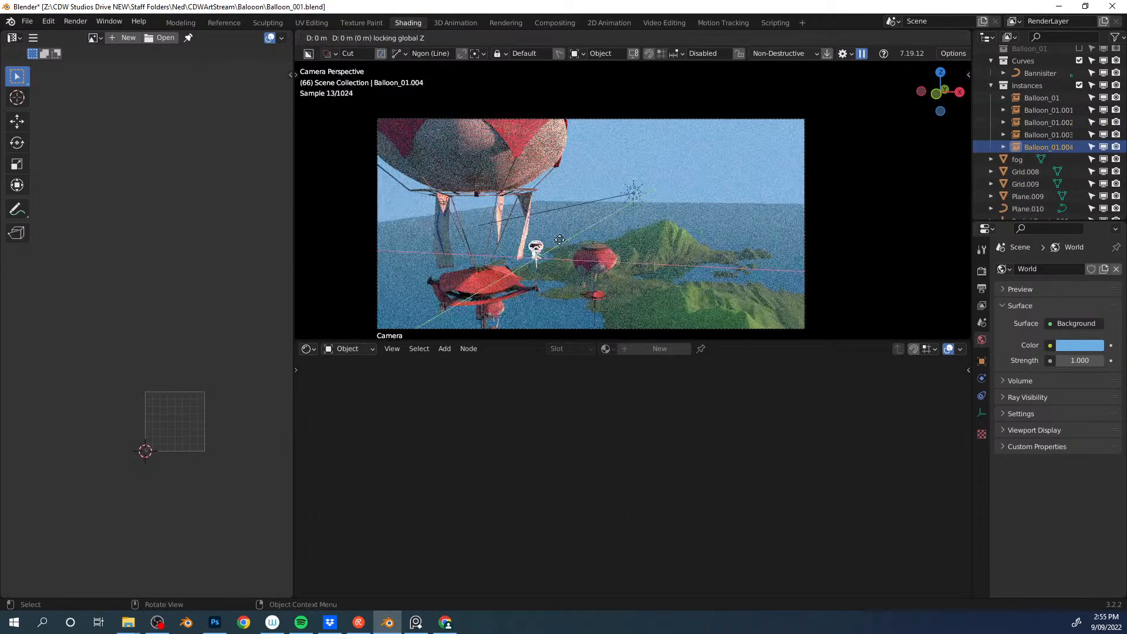
{"action": "key", "text": "shift+z"}
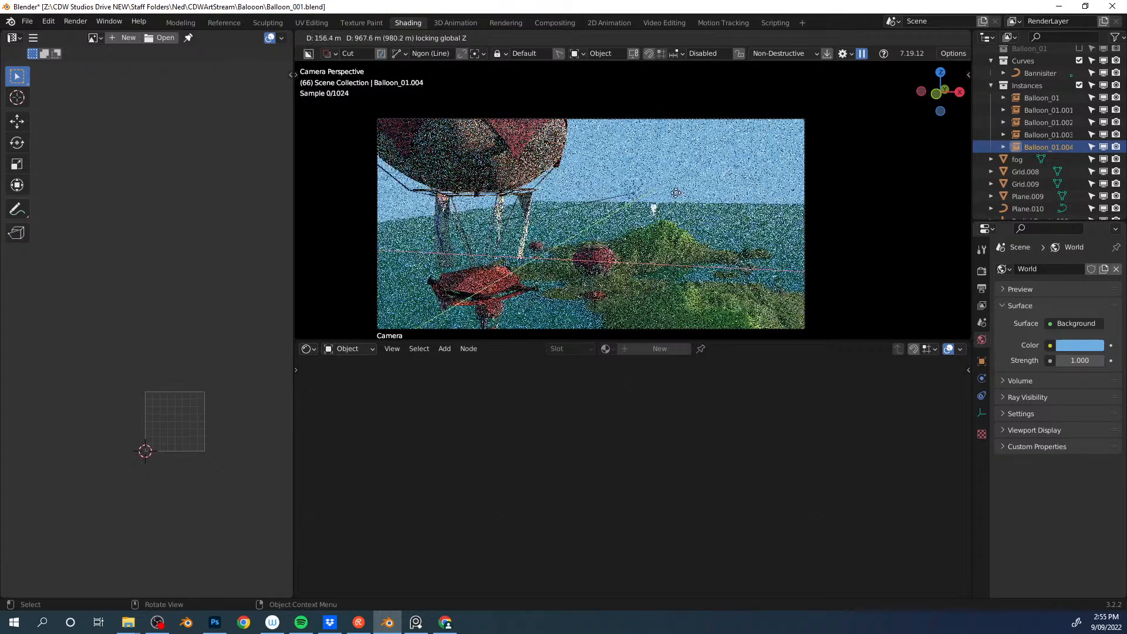
{"action": "left_click", "coordinate": [671, 198]}
{"action": "key", "text": "z"}
{"action": "left_click", "coordinate": [757, 179]}
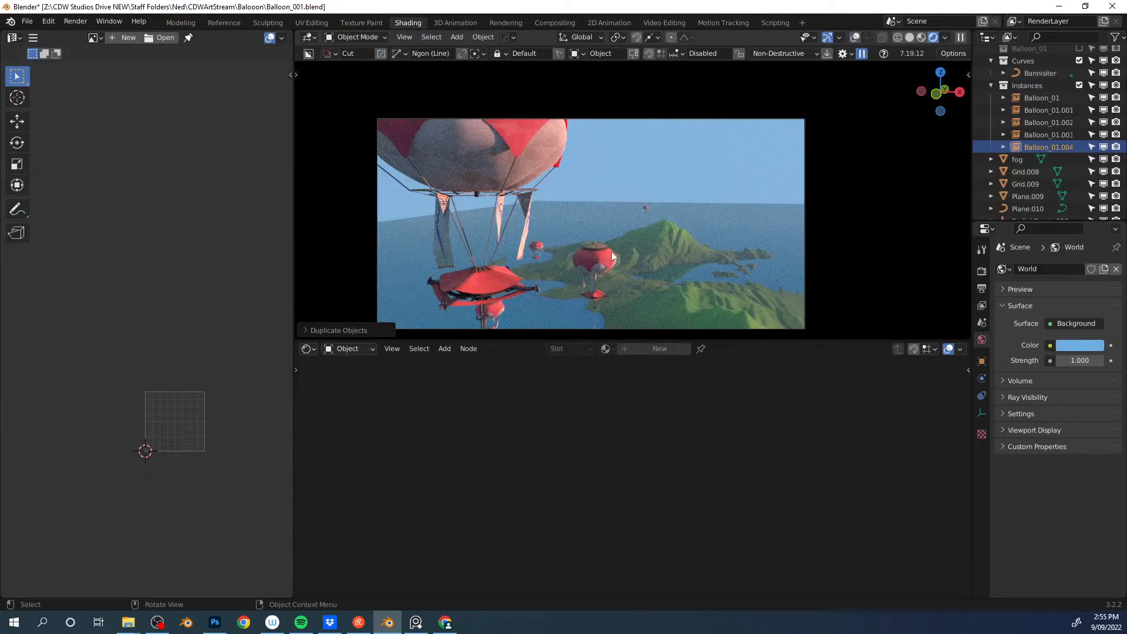
Step: Enlarge the small balloon Balloon_01.002 and reposition it just beside the foreground balloon's banner
{"action": "left_click", "coordinate": [534, 246]}
{"action": "key", "text": "g"}
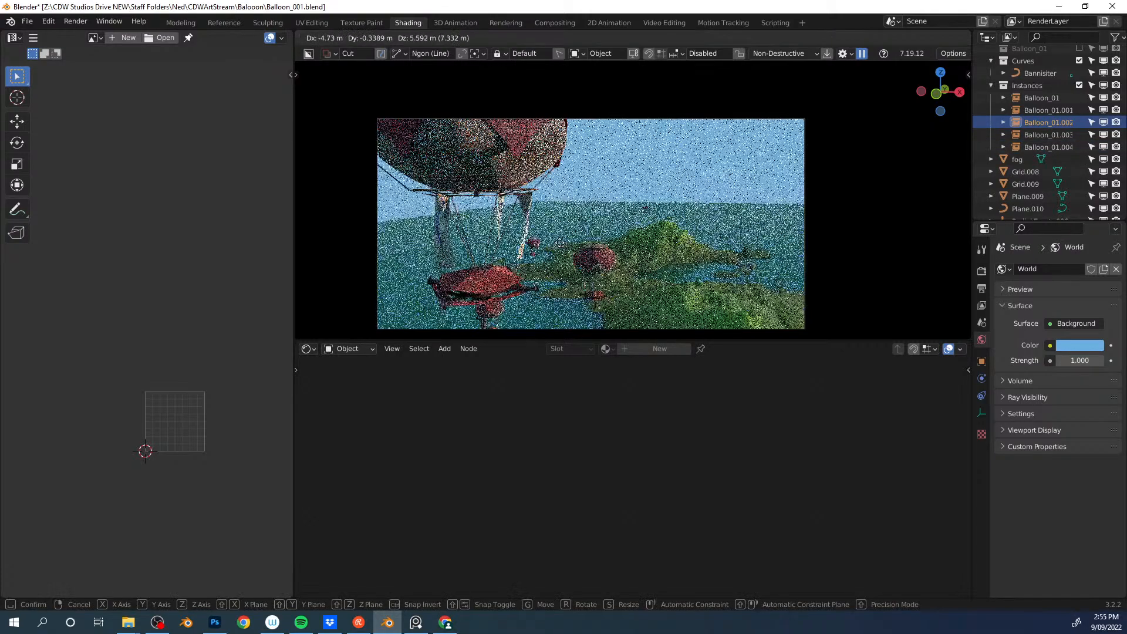
{"action": "left_click", "coordinate": [558, 242]}
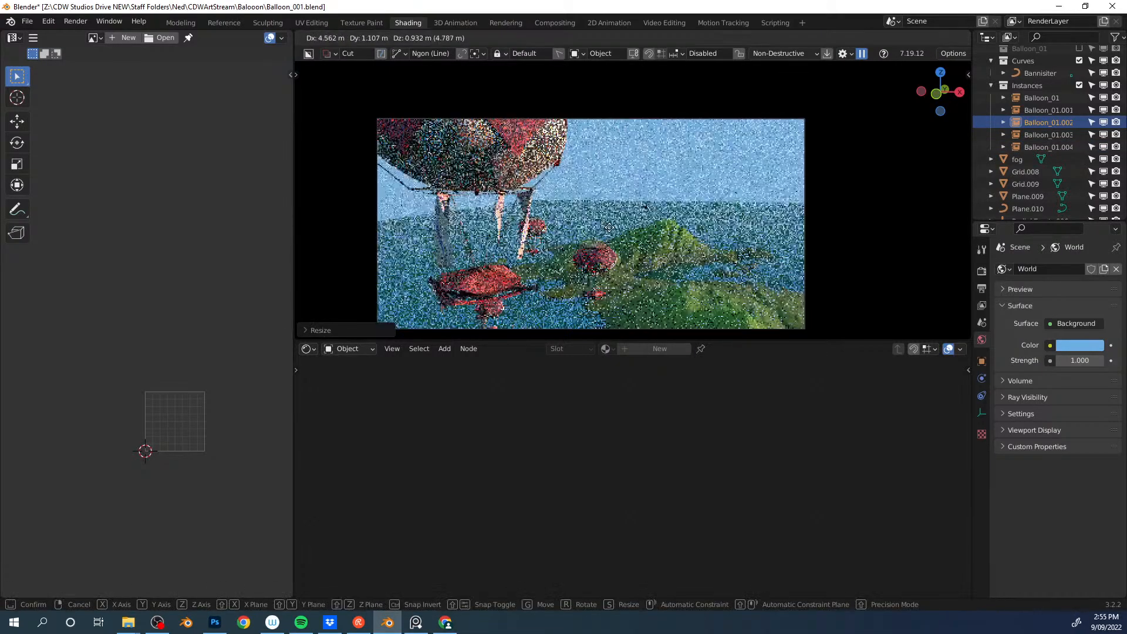
{"action": "left_click", "coordinate": [610, 269]}
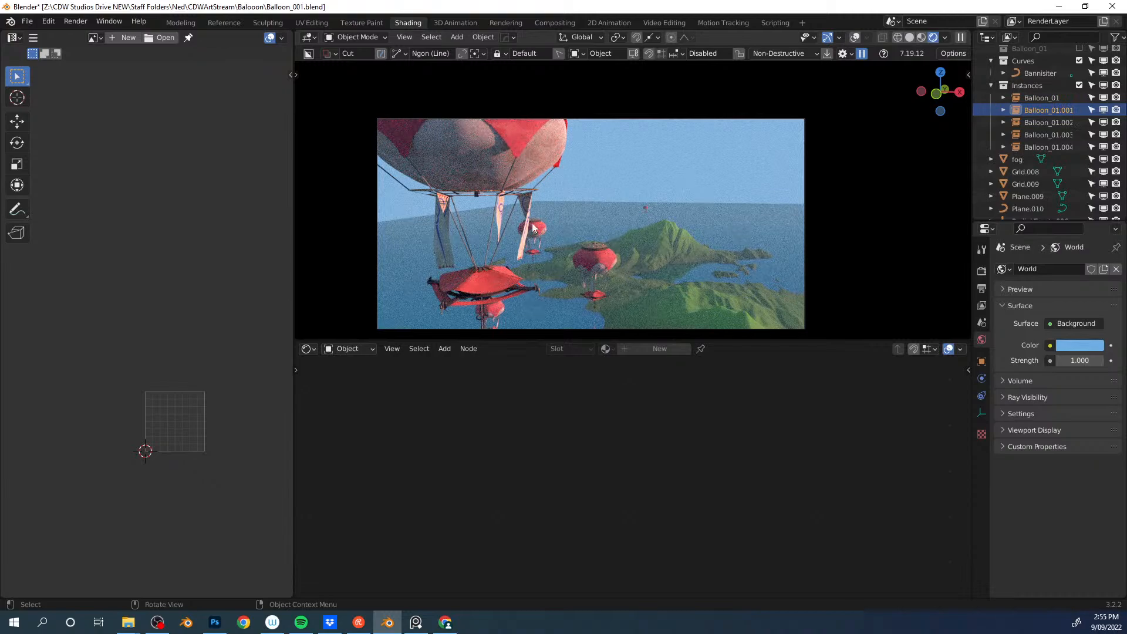
Step: Try placing a duplicate of Balloon_01.001 in the empty sky at the far side of the shot, and delete it
{"action": "key", "text": "shift+d"}
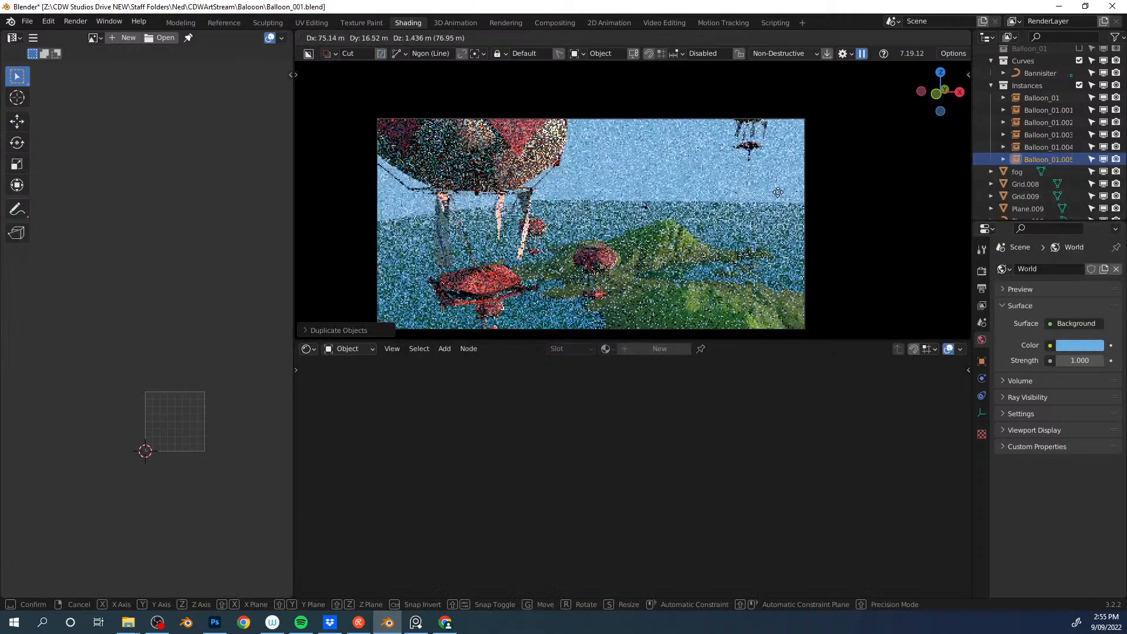
{"action": "left_click", "coordinate": [792, 175]}
{"action": "key", "text": "s"}
{"action": "left_click", "coordinate": [911, 173]}
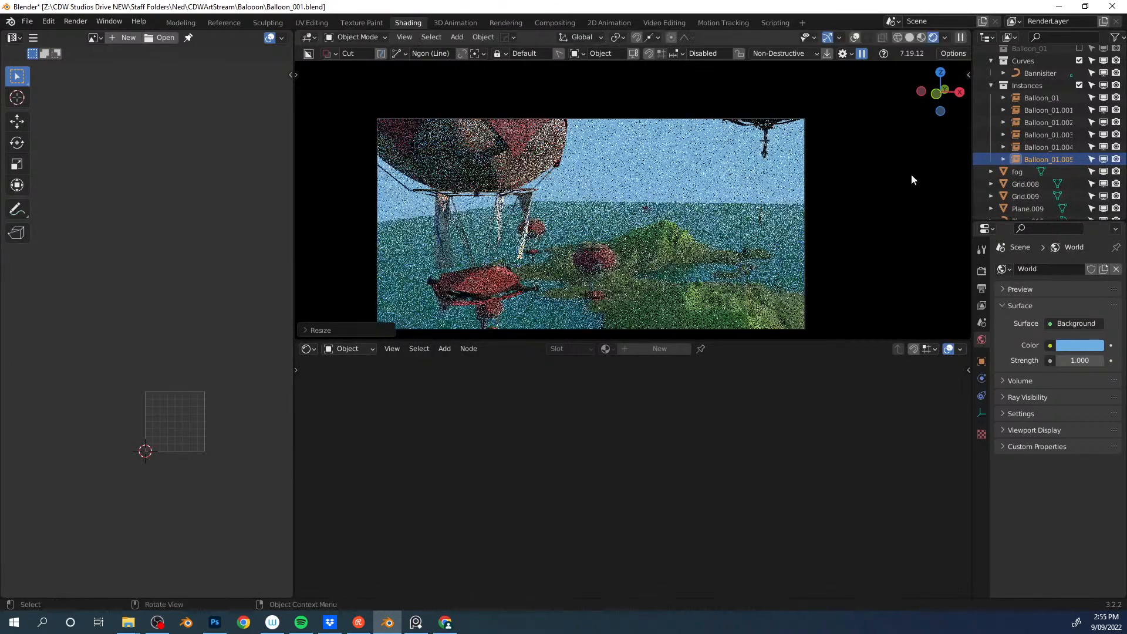
{"action": "key", "text": "ctrl+z"}
{"action": "key", "text": "g"}
{"action": "key", "text": "shift+z"}
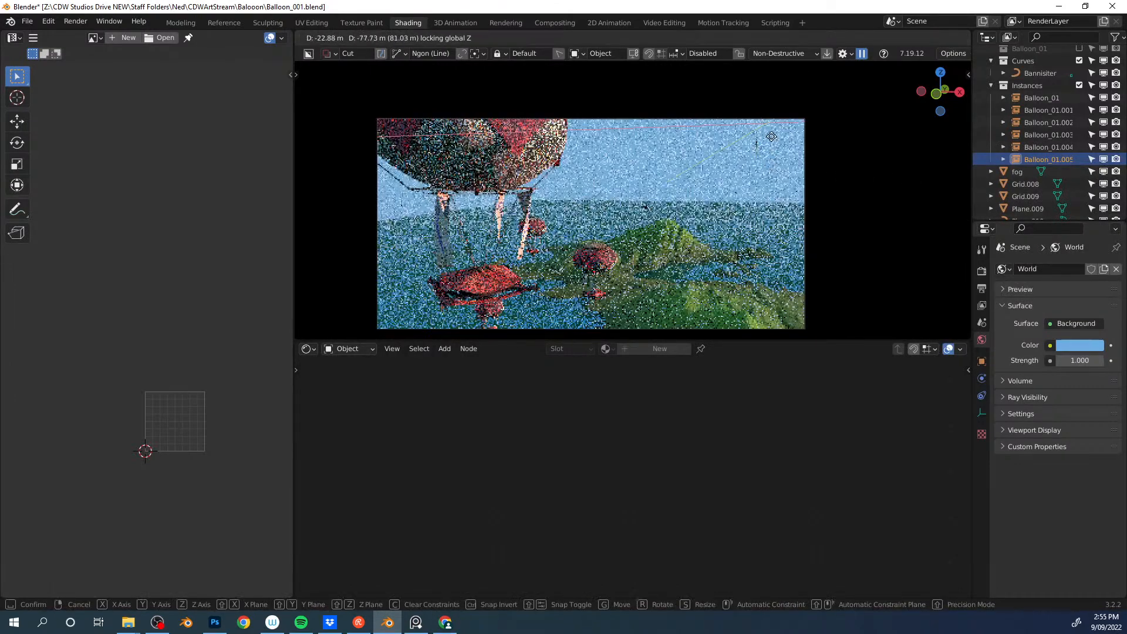
{"action": "left_click", "coordinate": [775, 213]}
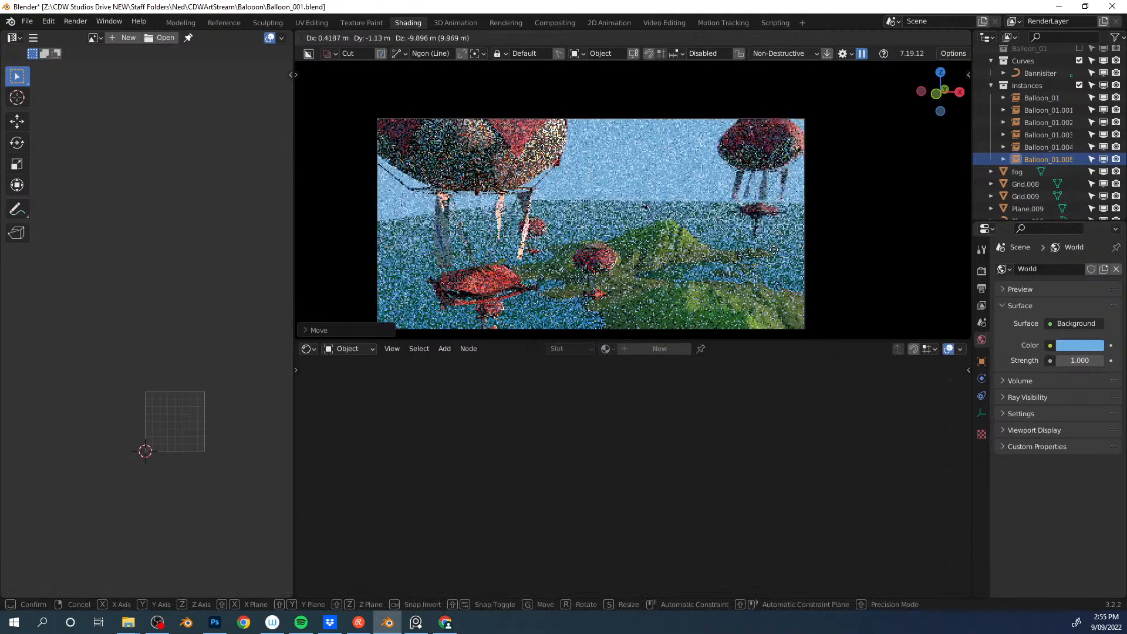
{"action": "key", "text": "Delete"}
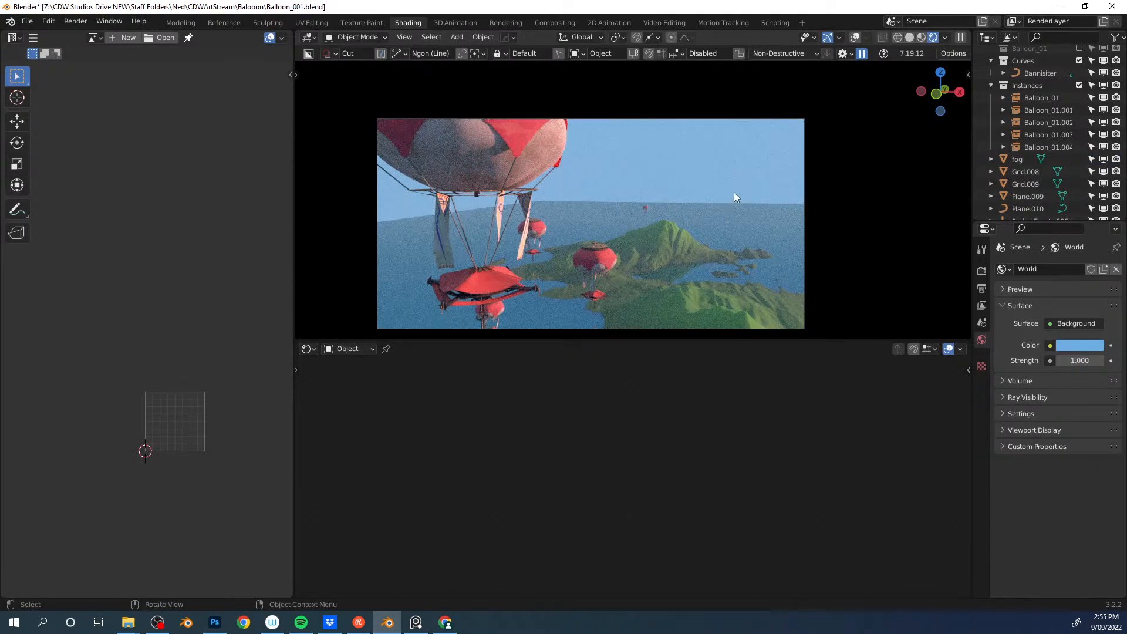
Step: Change the Principled Volume colour of the water plane's WaterVolume material from green to a brighter blue
{"action": "left_click", "coordinate": [591, 220]}
{"action": "middle_click_drag", "start_coordinate": [697, 460], "coordinate": [593, 497]}
{"action": "scroll", "coordinate": [593, 496], "scroll_direction": "down", "scroll_amount": 12}
{"action": "middle_click_drag", "start_coordinate": [680, 494], "coordinate": [633, 487]}
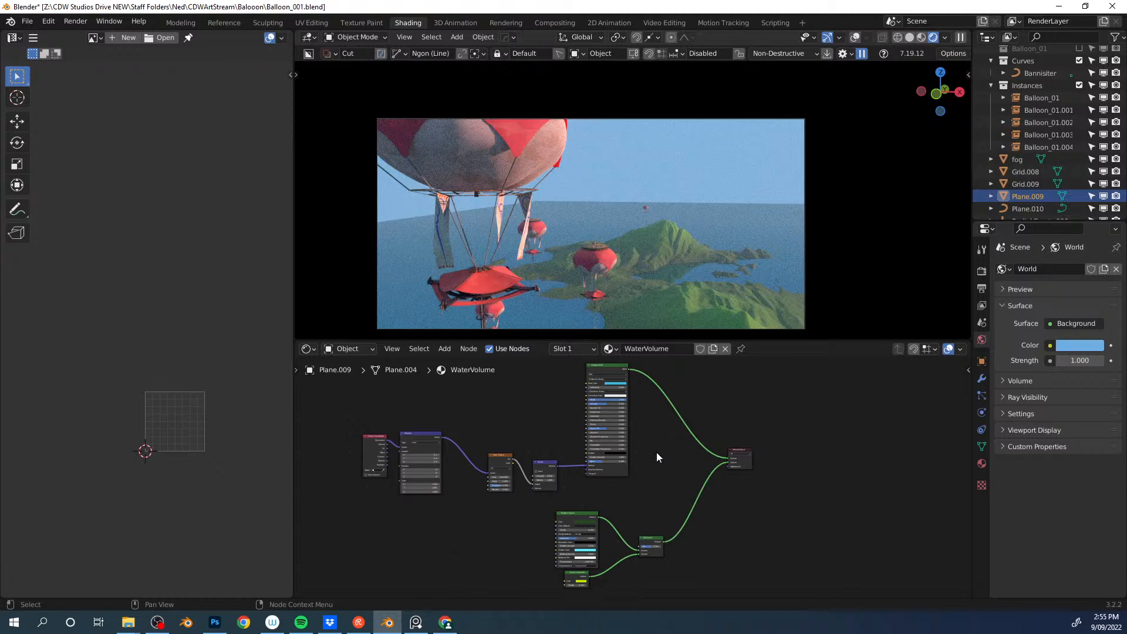
{"action": "scroll", "coordinate": [607, 512], "scroll_direction": "up", "scroll_amount": 5}
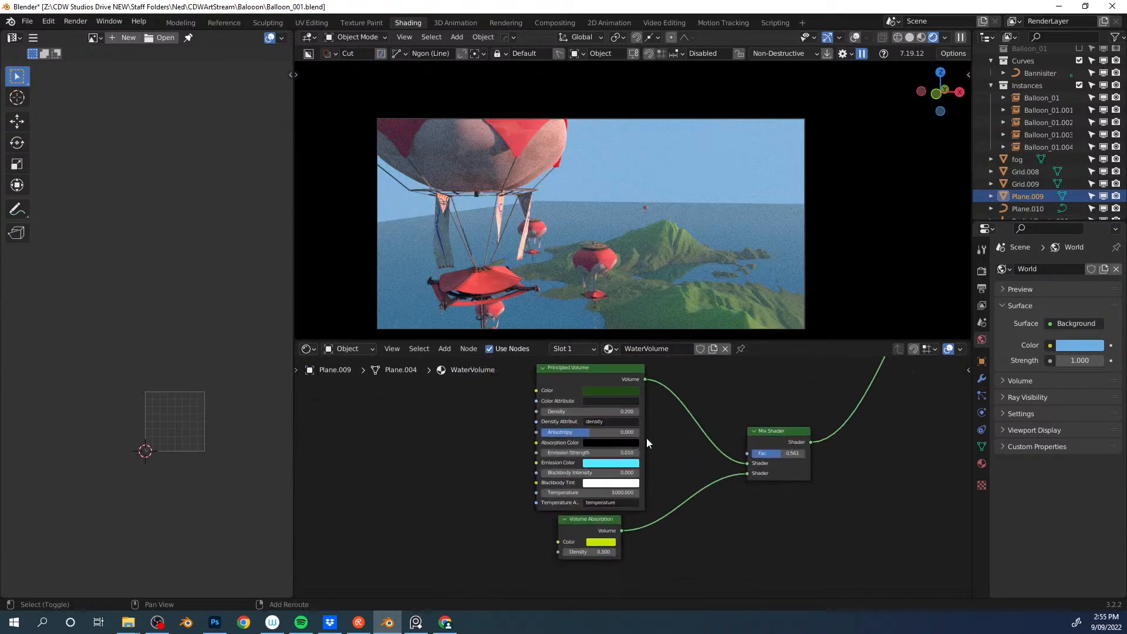
{"action": "left_click", "coordinate": [611, 393]}
{"action": "left_click_drag", "start_coordinate": [611, 326], "coordinate": [644, 324]}
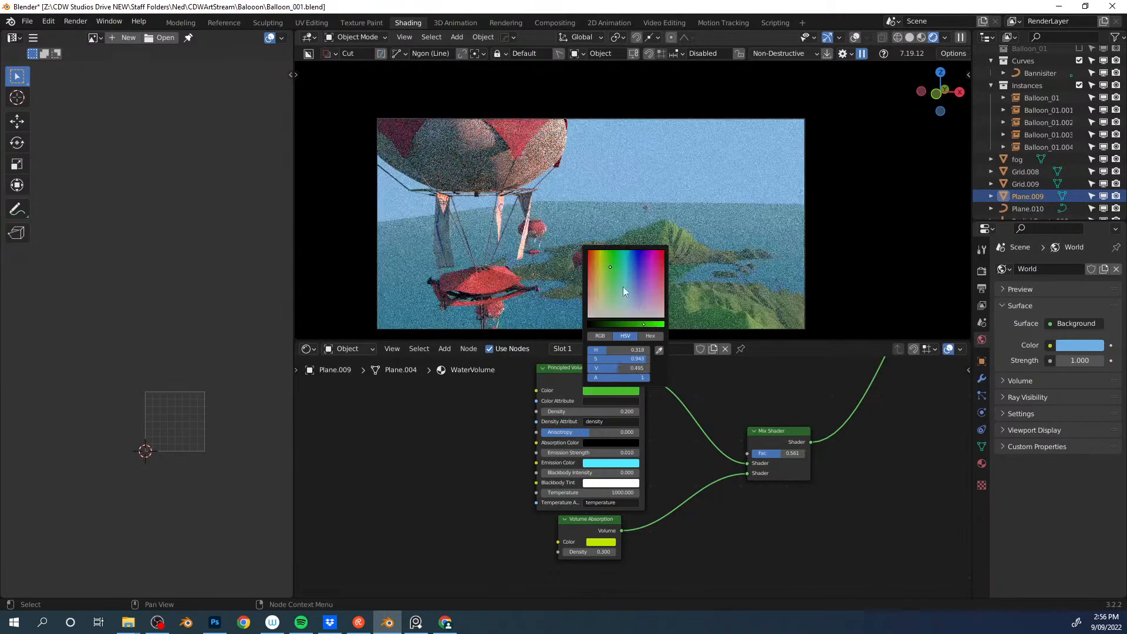
{"action": "left_click_drag", "start_coordinate": [609, 268], "coordinate": [632, 266]}
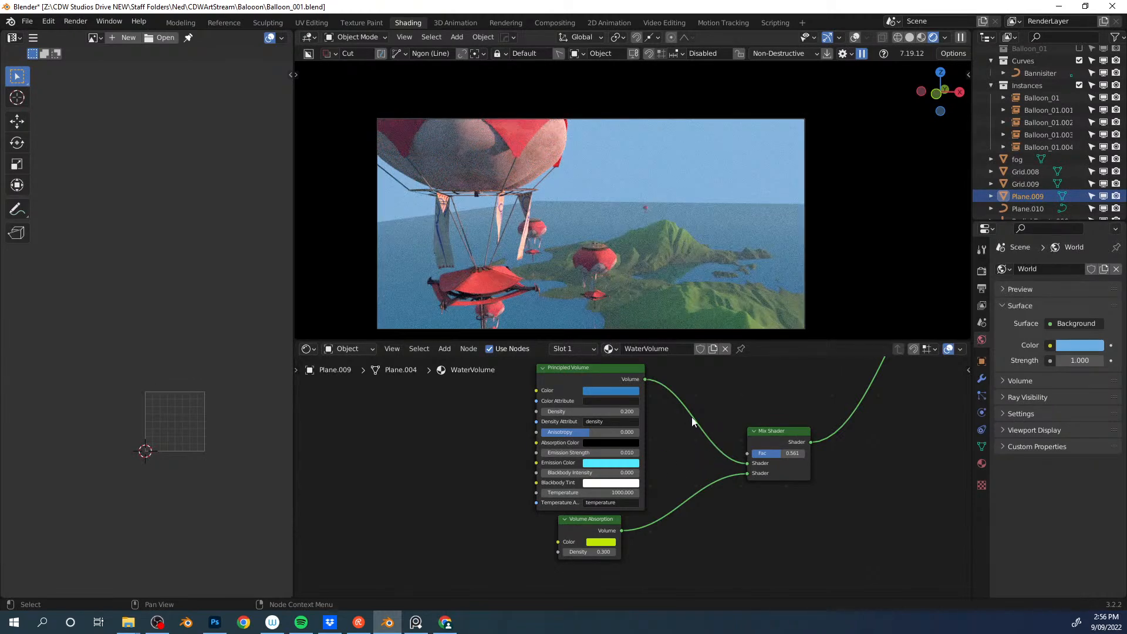
{"action": "middle_click_drag", "start_coordinate": [713, 382], "coordinate": [699, 479]}
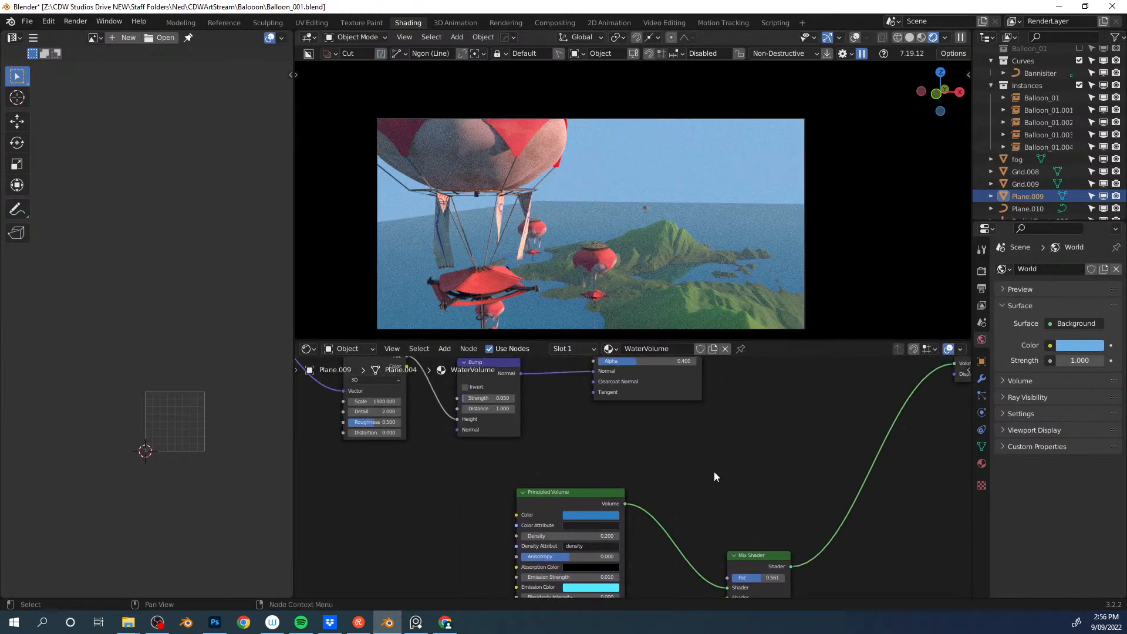
Step: Move the foreground balloon Balloon_01 closer to the camera and higher, so its basket and banners fill more of the shot
{"action": "left_click", "coordinate": [481, 144]}
{"action": "key", "text": "g"}
{"action": "key", "text": "shift+z"}
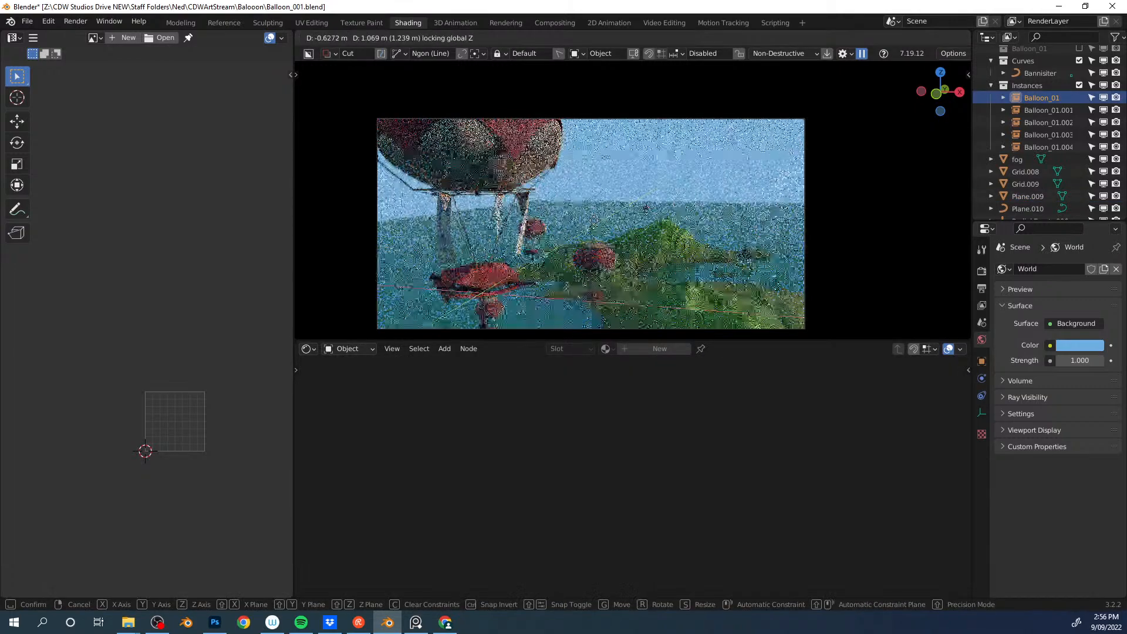
{"action": "left_click", "coordinate": [557, 310]}
{"action": "key", "text": "g"}
{"action": "key", "text": "z"}
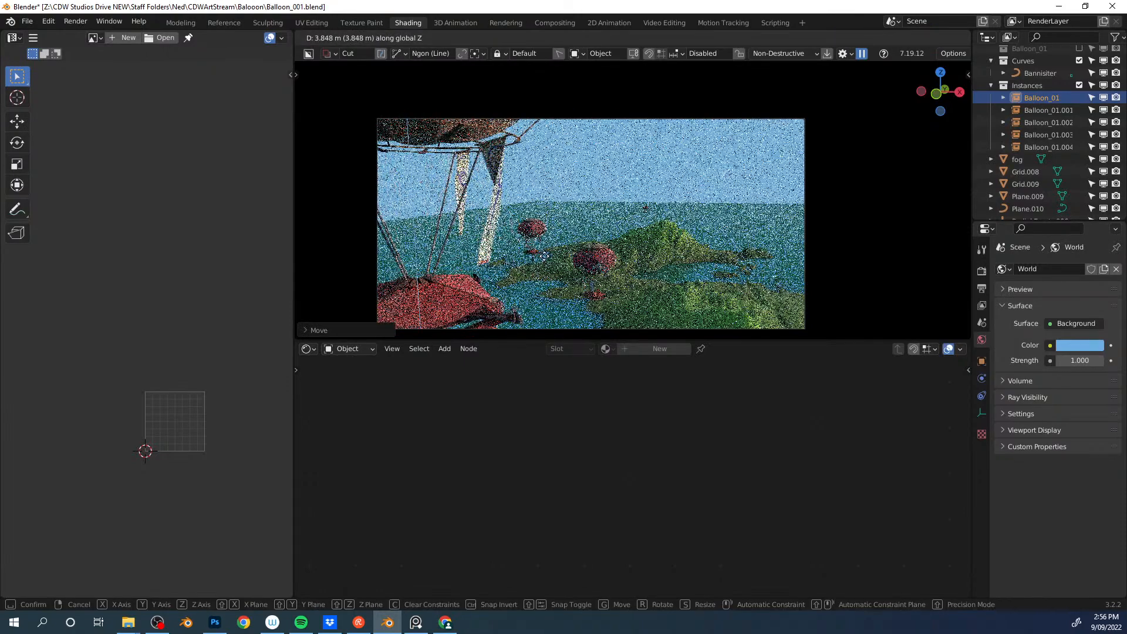
{"action": "key", "text": "shift+z"}
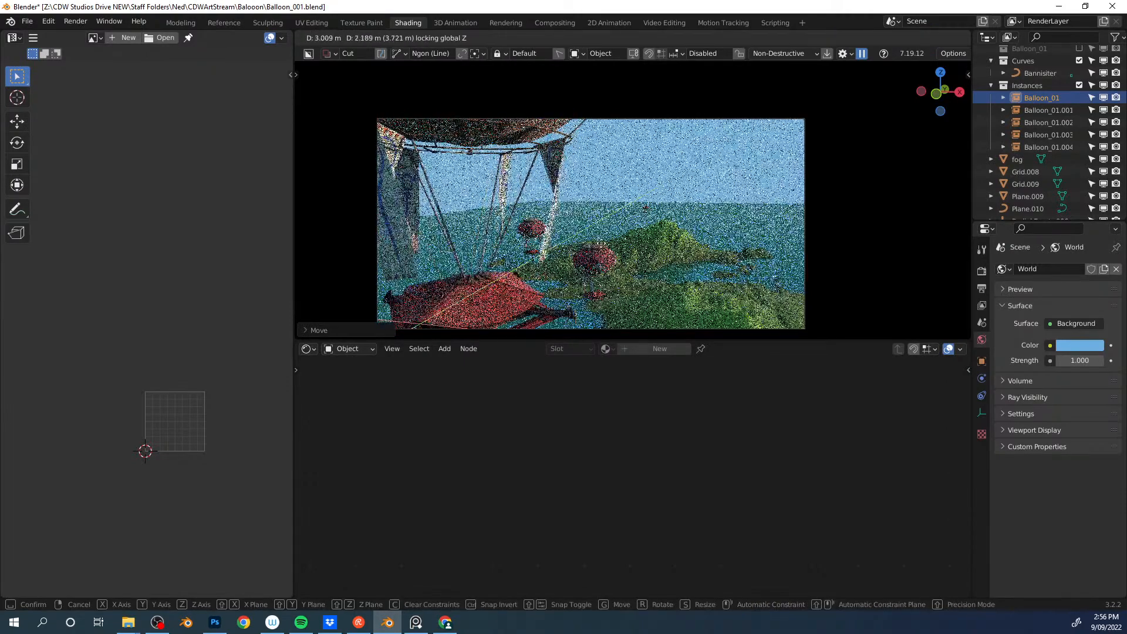
{"action": "left_click", "coordinate": [603, 208]}
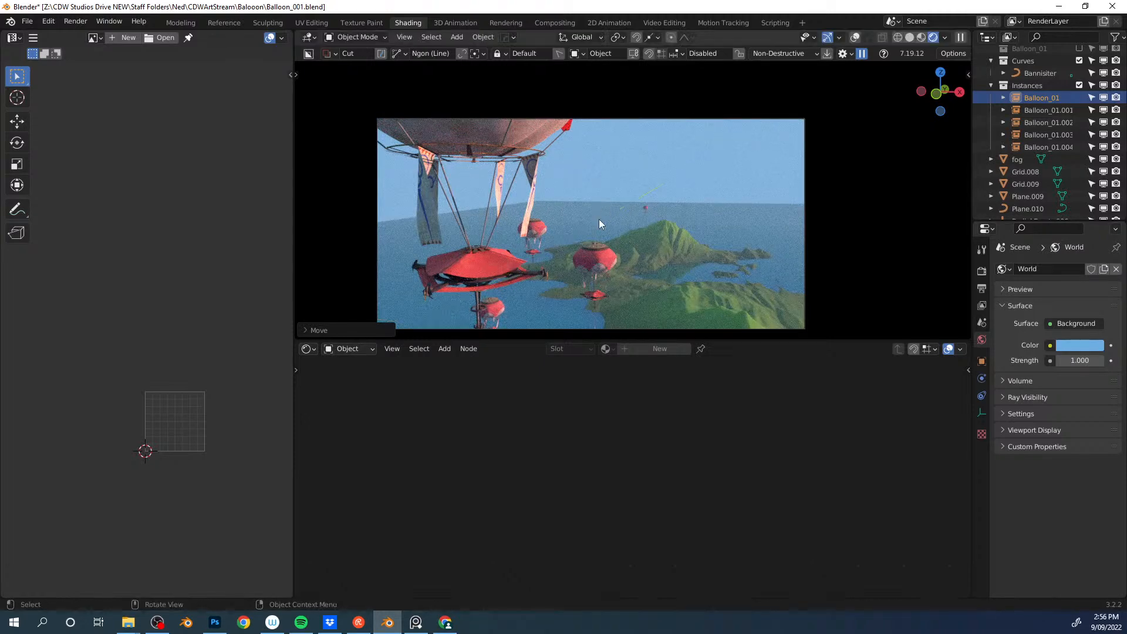
Step: Move the mid-distance balloon Balloon_01.001 horizontally farther away over the island, keeping its height
{"action": "left_click", "coordinate": [502, 307]}
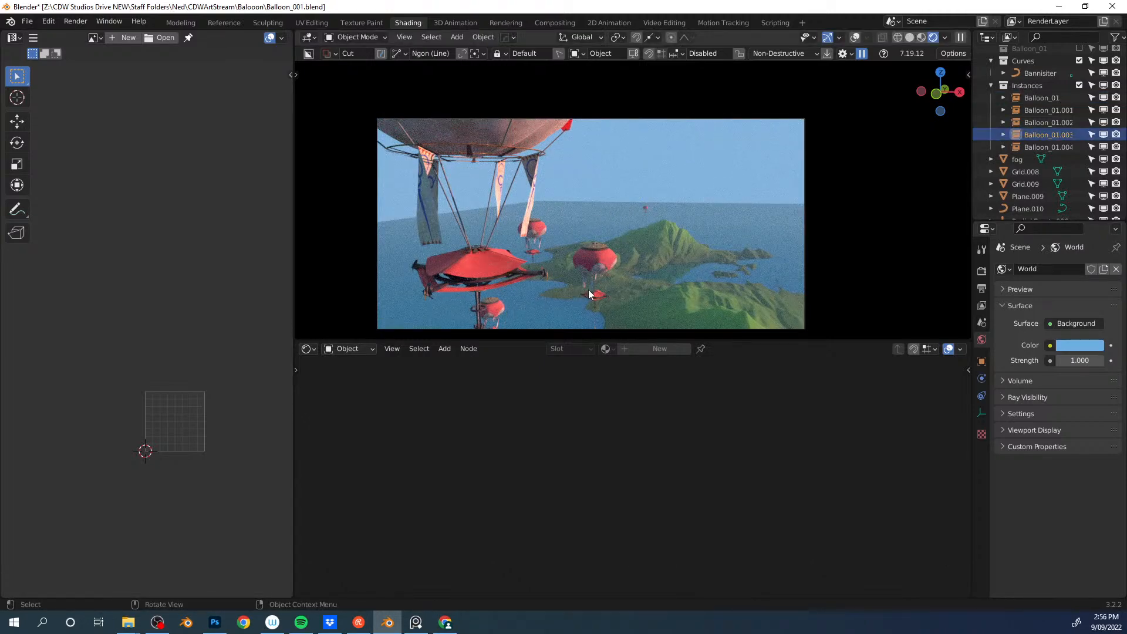
{"action": "left_click", "coordinate": [617, 264]}
{"action": "key", "text": "g"}
{"action": "key", "text": "z"}
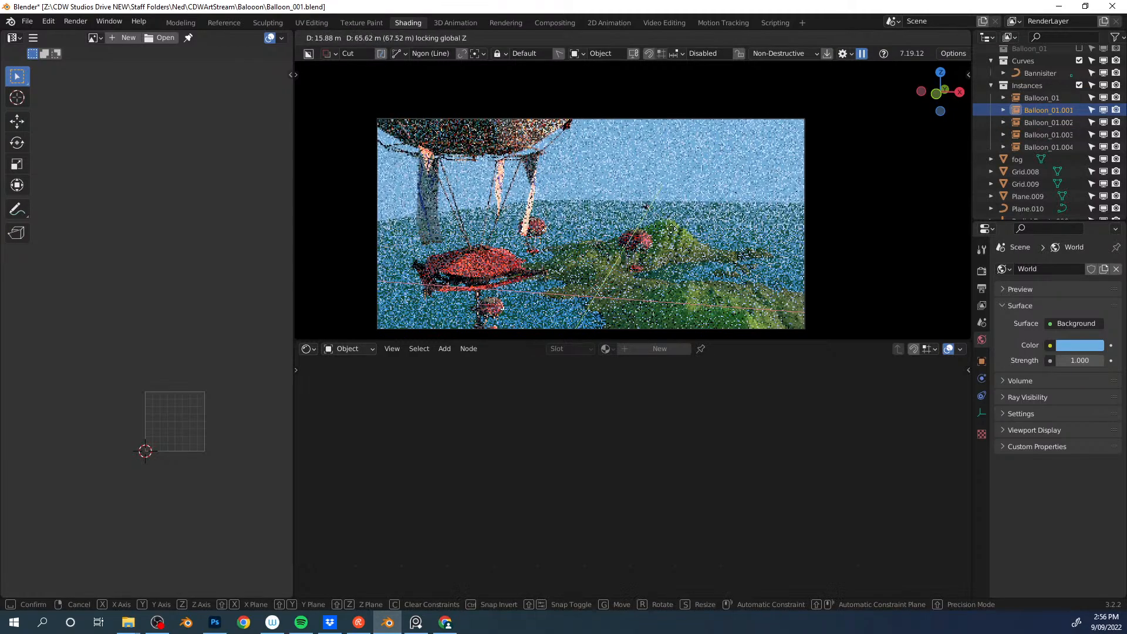
{"action": "left_click", "coordinate": [675, 247]}
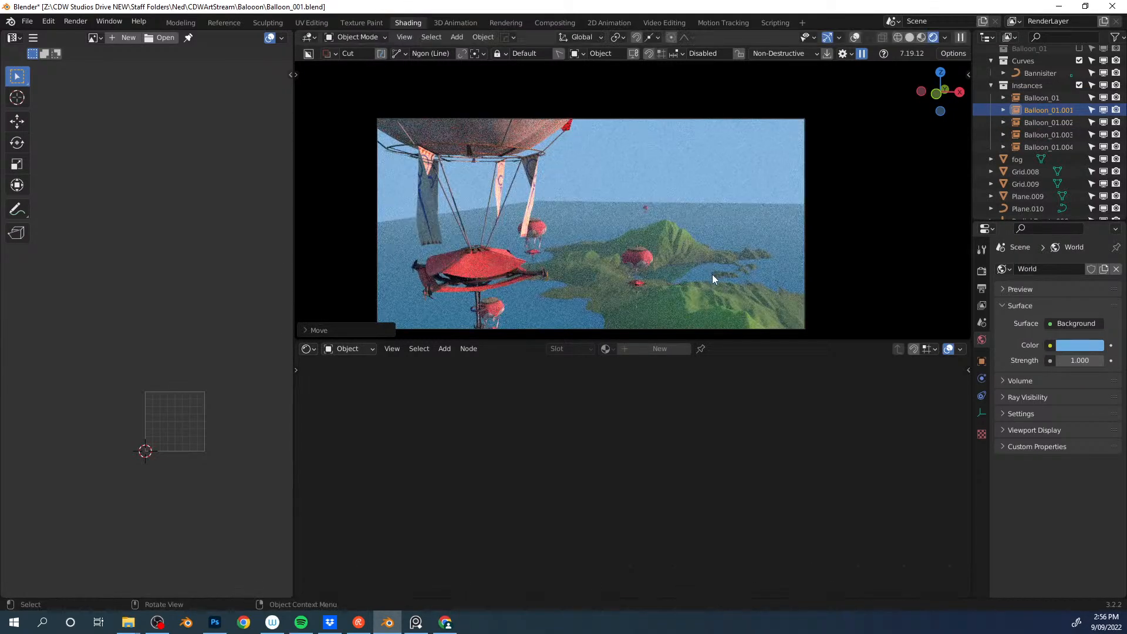
Step: Rotate the background balloons Balloon_01.001 and Balloon_01.002 about the global Z axis so they face different directions
{"action": "key", "text": "r"}
{"action": "key", "text": "z"}
{"action": "left_click", "coordinate": [695, 286]}
{"action": "left_click", "coordinate": [535, 230]}
{"action": "key", "text": "r"}
{"action": "key", "text": "z"}
{"action": "left_click", "coordinate": [574, 303]}
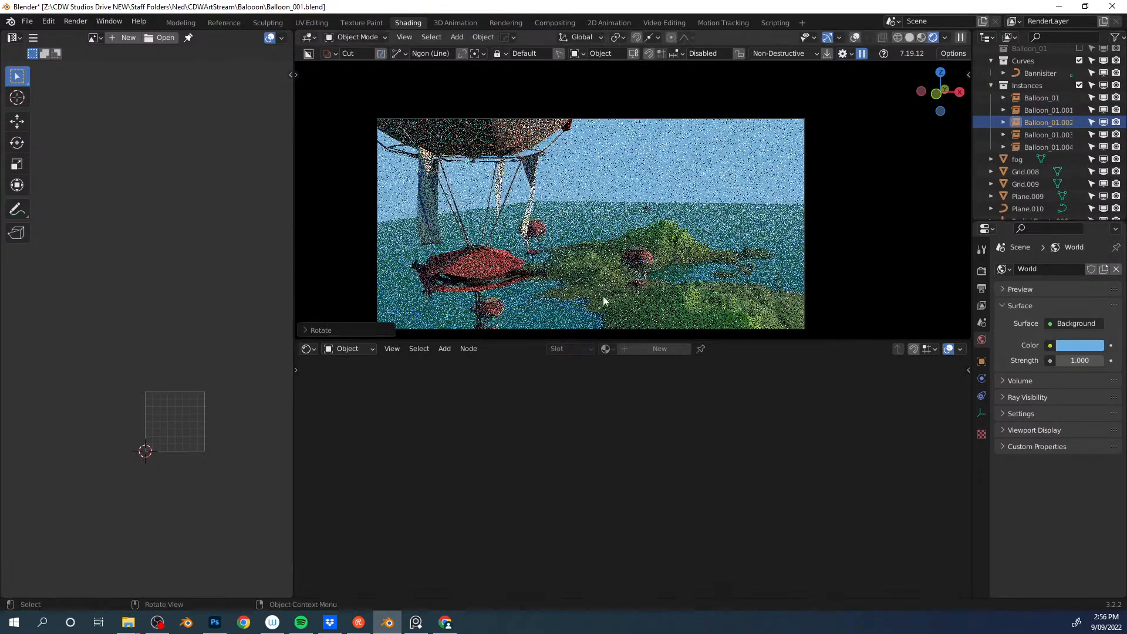
{"action": "key", "text": "r"}
{"action": "key", "text": "z"}
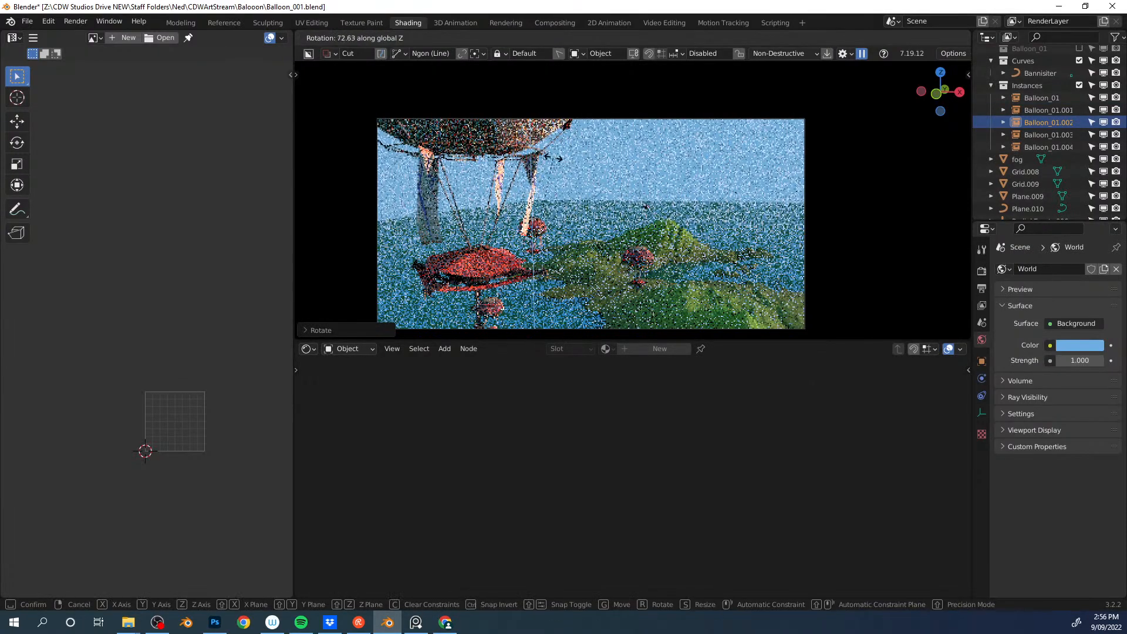
{"action": "left_click", "coordinate": [704, 282]}
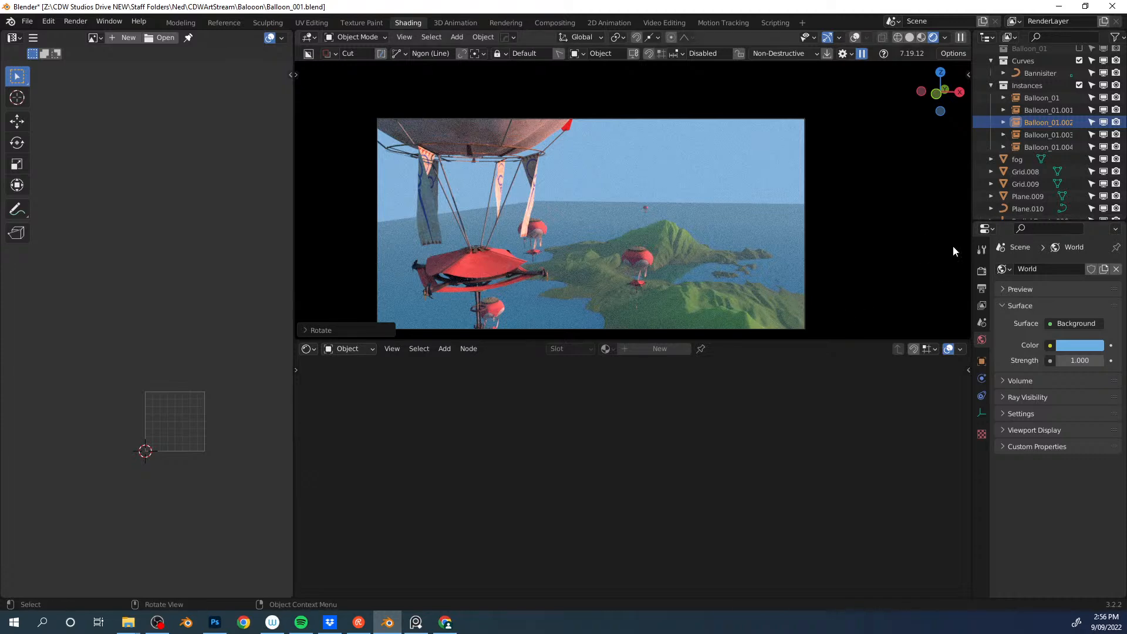
Step: Set the Cycles final-render maximum samples to 128 and enable render denoising
{"action": "left_click", "coordinate": [982, 271]}
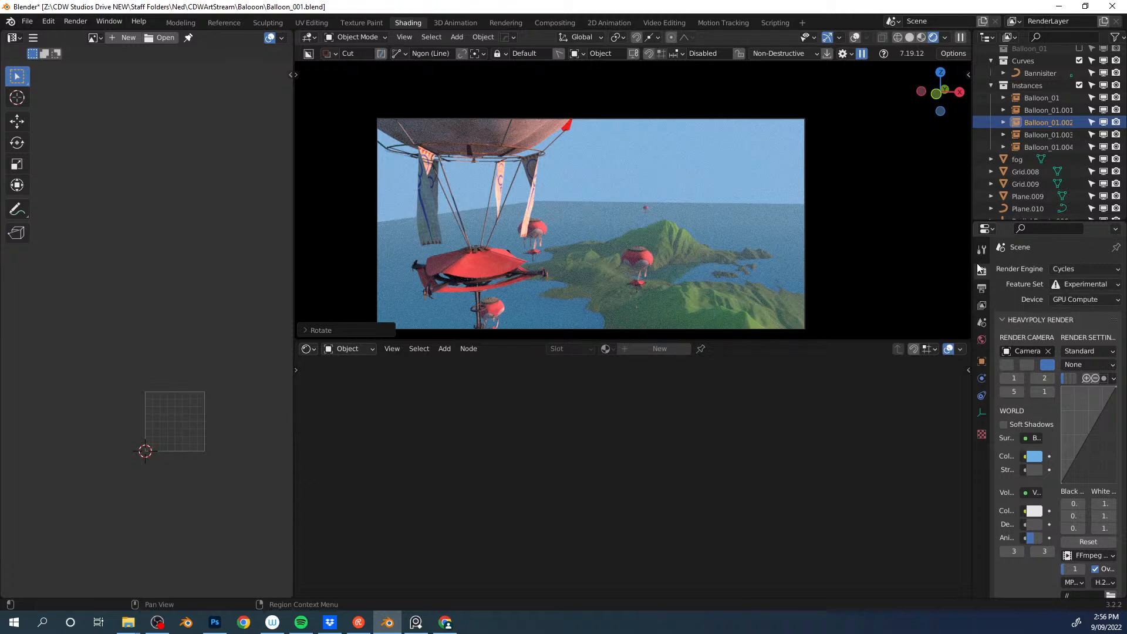
{"action": "scroll", "coordinate": [1024, 422], "scroll_direction": "down", "scroll_amount": 7}
{"action": "left_click_drag", "start_coordinate": [974, 301], "coordinate": [892, 301]}
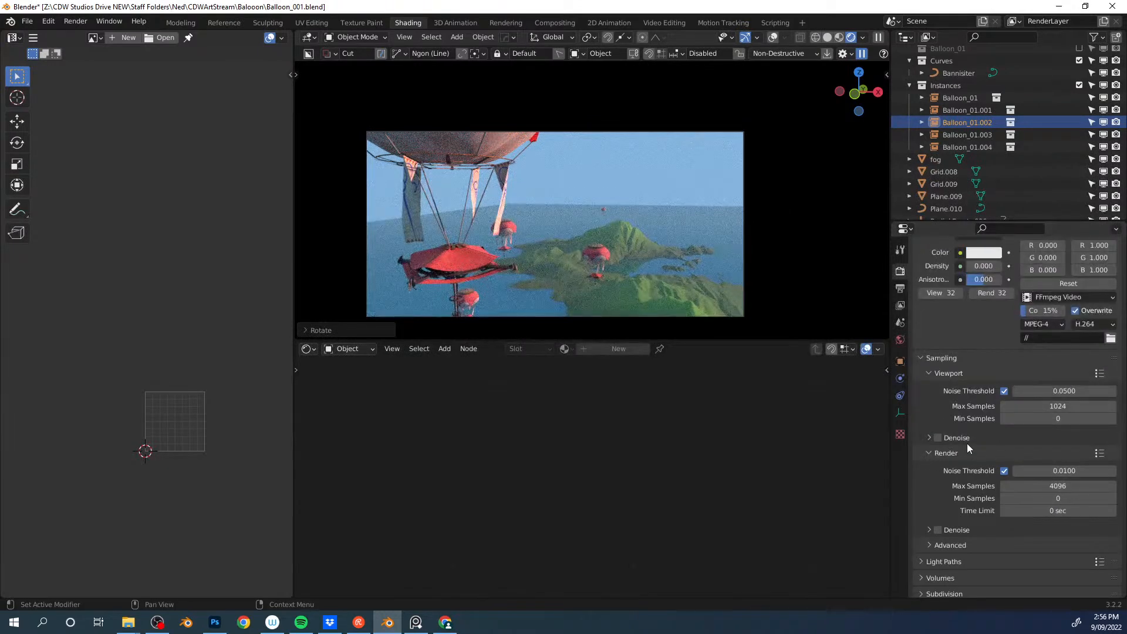
{"action": "left_click", "coordinate": [1038, 482]}
{"action": "type", "text": "12"}
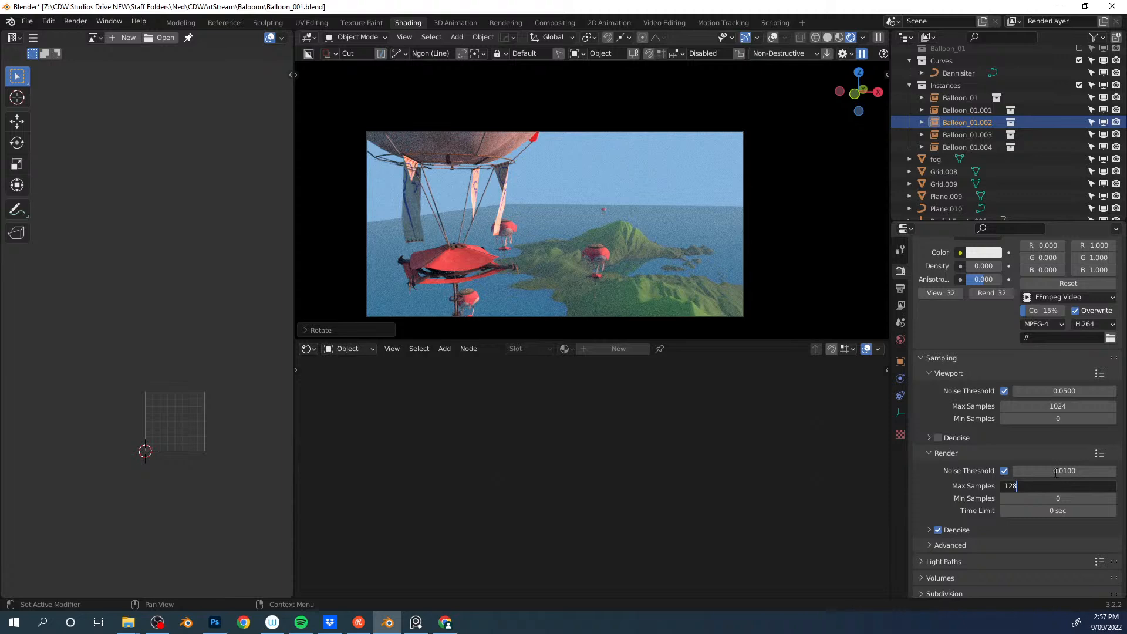
{"action": "type", "text": "8"}
{"action": "key", "text": "Return"}
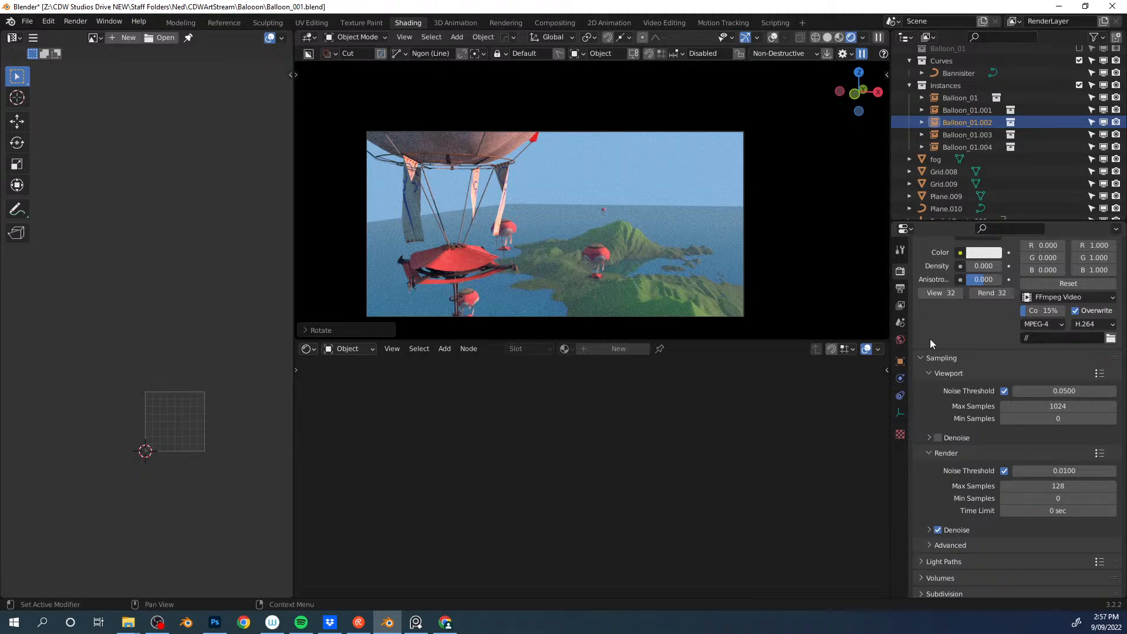
Step: Render the current frame and enlarge the finished image in the render window
{"action": "key", "text": "F12"}
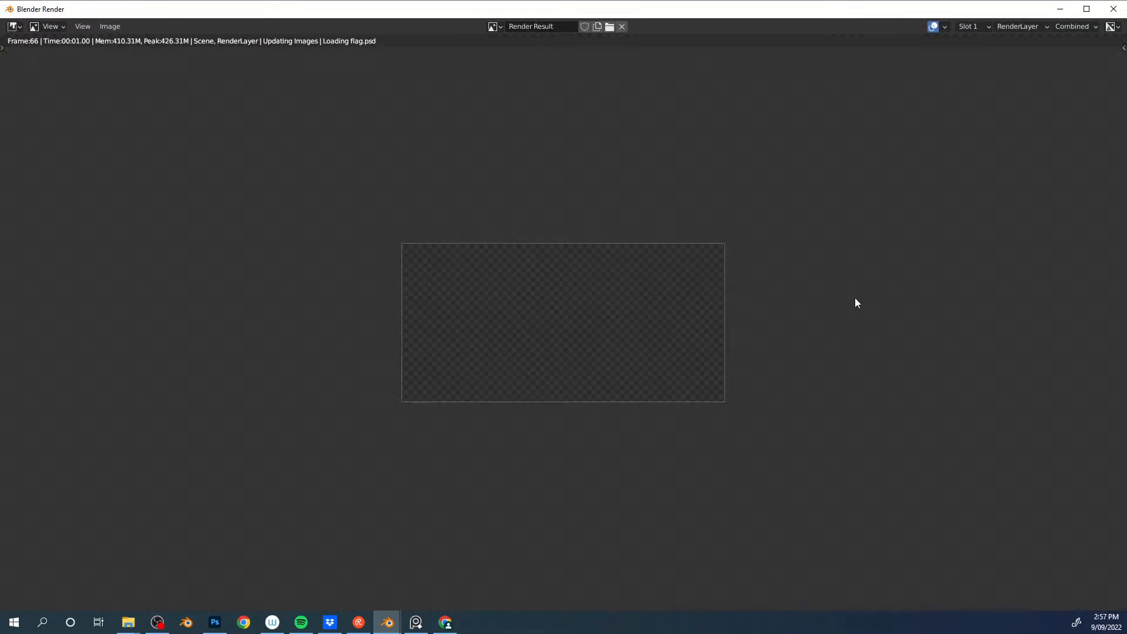
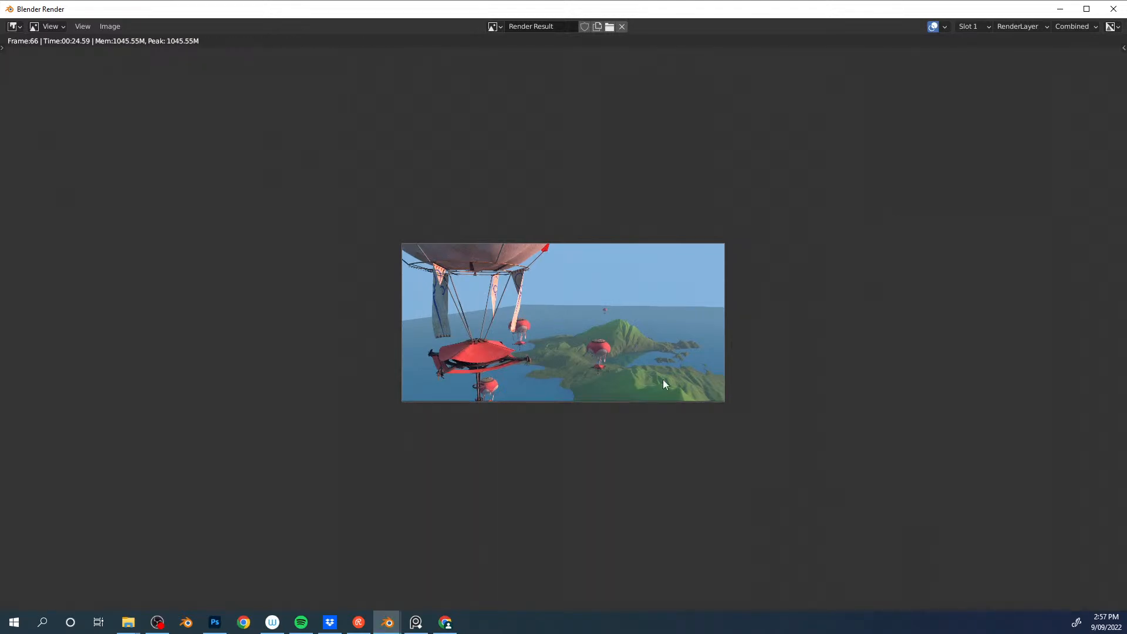
{"action": "scroll", "coordinate": [628, 314], "scroll_direction": "up", "scroll_amount": 5}
{"action": "scroll", "coordinate": [622, 306], "scroll_direction": "down", "scroll_amount": 2}
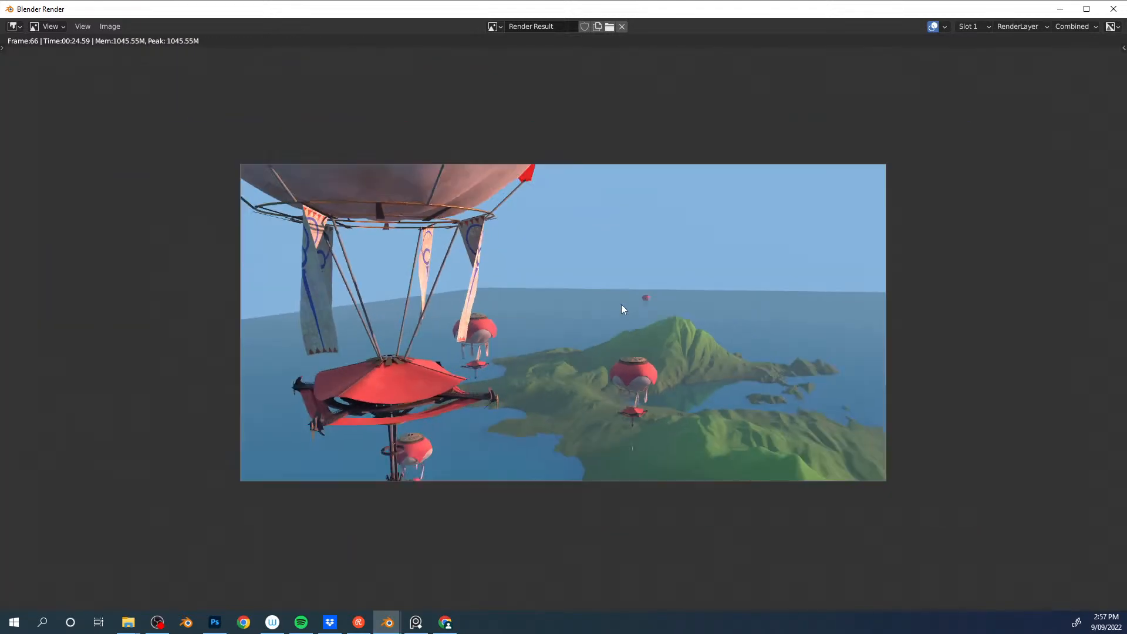
{"action": "key", "text": "alt+Tab"}
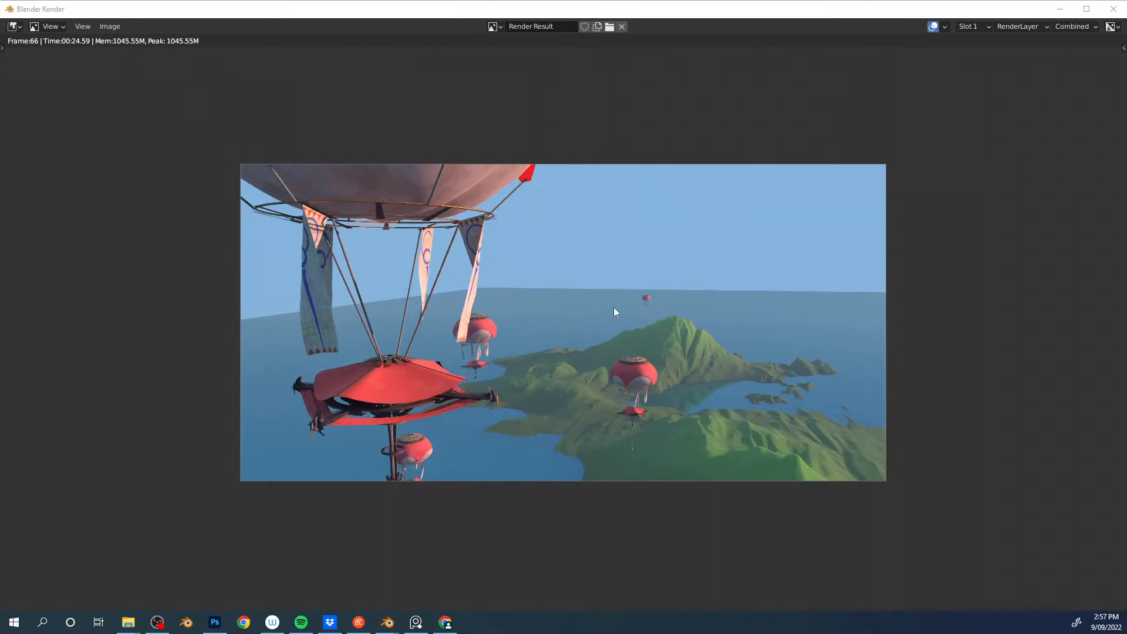
{"action": "left_click", "coordinate": [498, 414]}
{"action": "middle_click_drag", "start_coordinate": [606, 360], "coordinate": [604, 264], "text": "ctrl"}
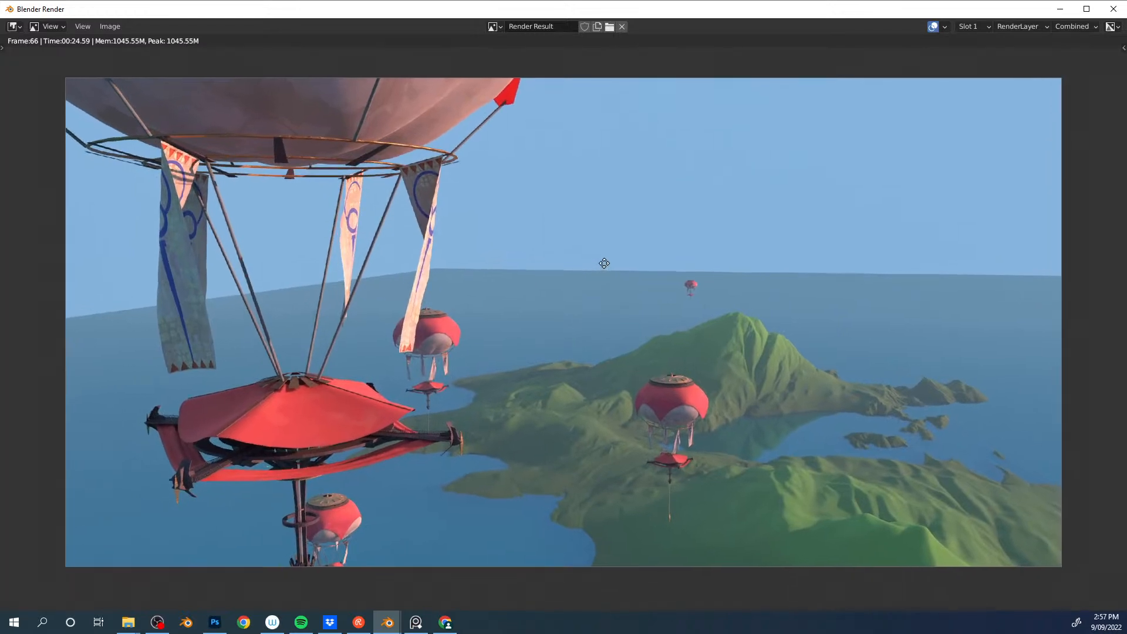
Step: Capture the rendered image as a screen snip and paste it into a new Photoshop document
{"action": "key", "text": "super+shift+s"}
{"action": "left_click_drag", "start_coordinate": [65, 77], "coordinate": [1062, 567]}
{"action": "left_click", "coordinate": [215, 623]}
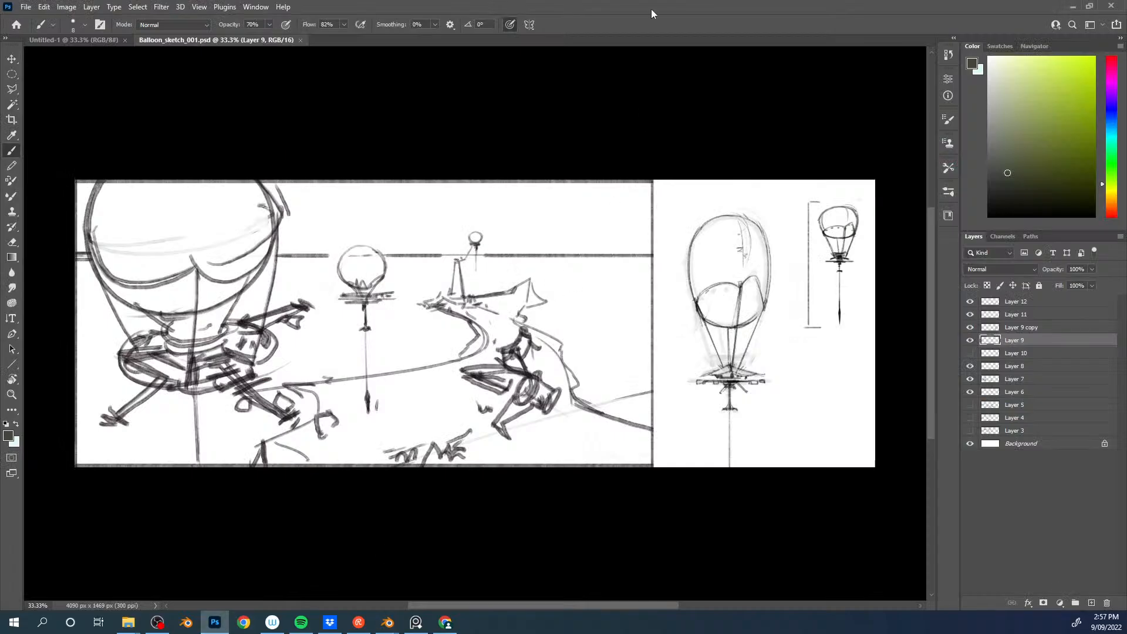
{"action": "key", "text": "ctrl+n"}
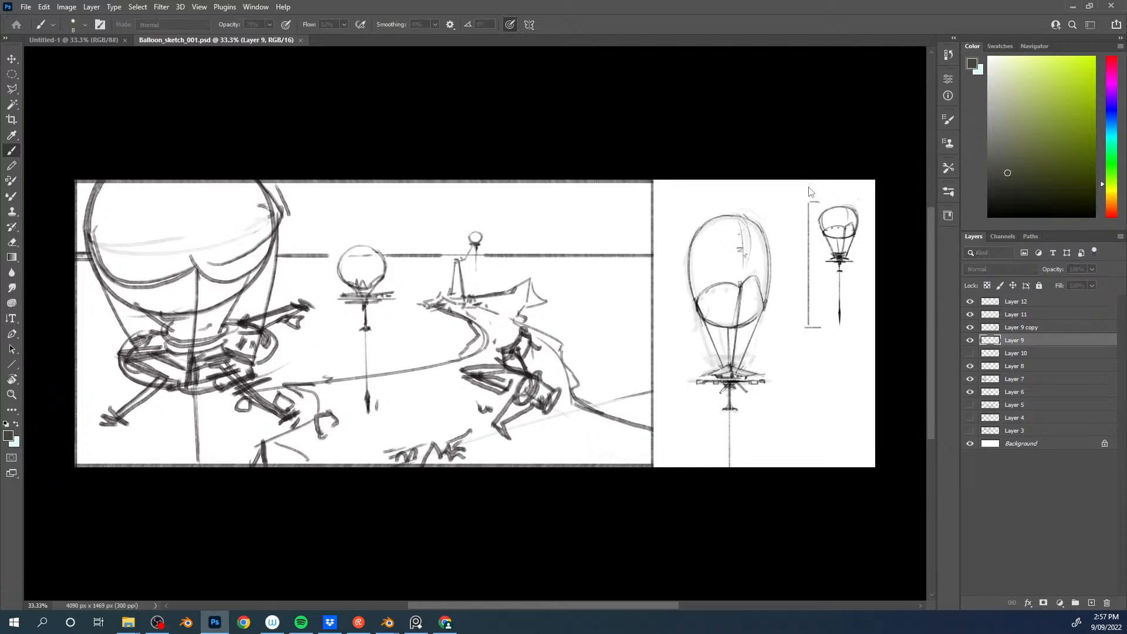
{"action": "key", "text": "Return"}
{"action": "key", "text": "ctrl+v"}
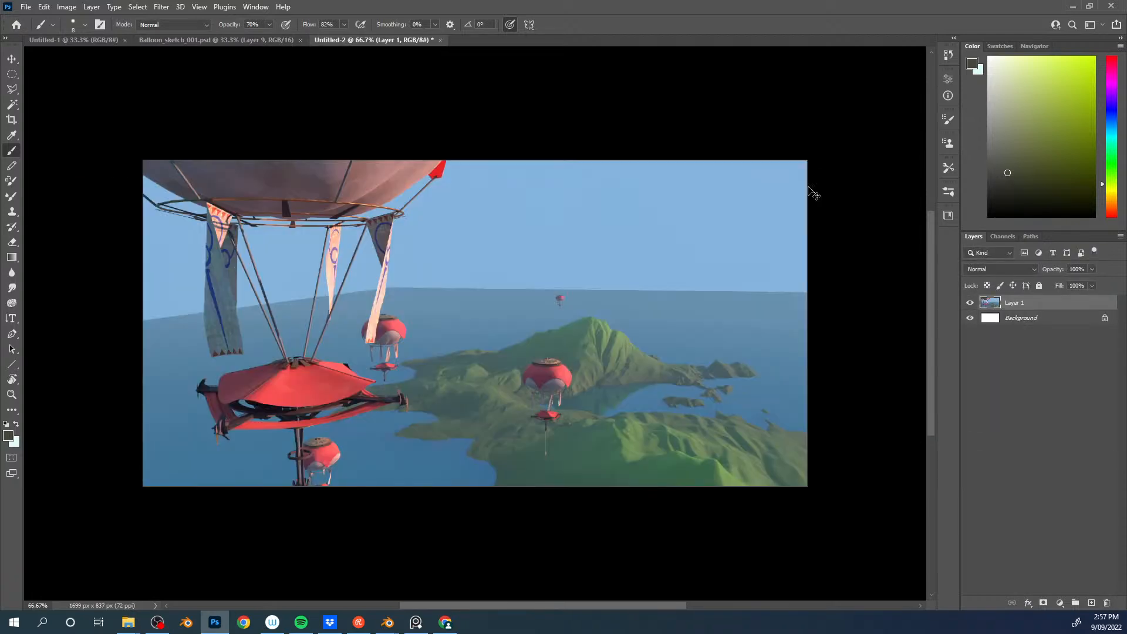
Step: Brighten the render layer with a Levels adjustment by lowering its white input level
{"action": "key", "text": "ctrl+l"}
{"action": "left_click_drag", "start_coordinate": [515, 120], "coordinate": [643, 96]}
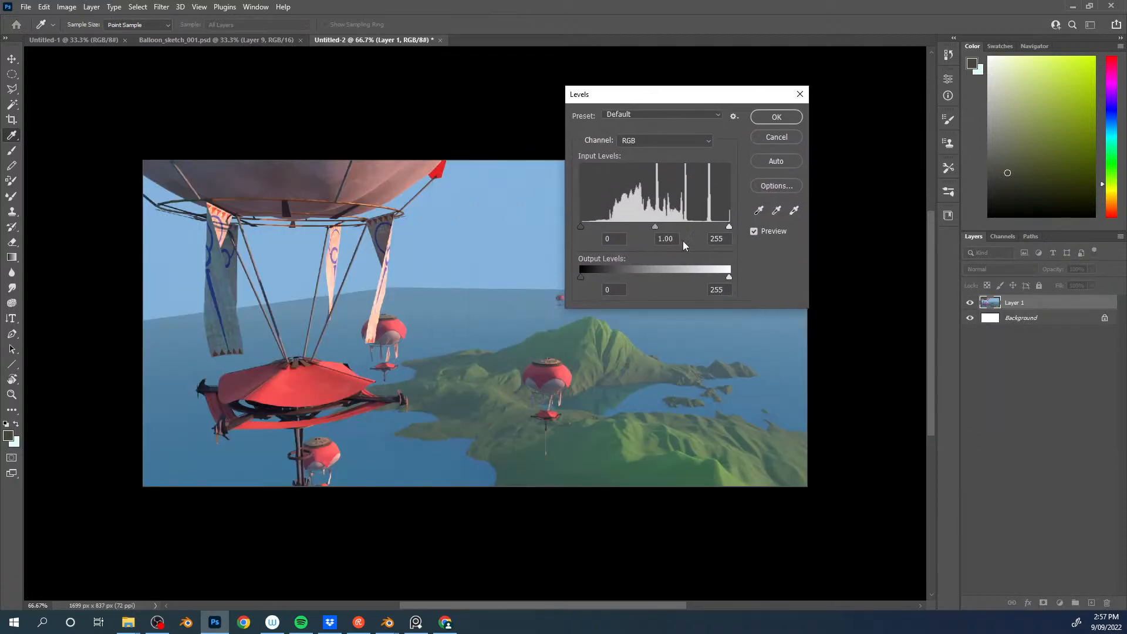
{"action": "left_click_drag", "start_coordinate": [729, 227], "coordinate": [631, 227]}
{"action": "left_click", "coordinate": [765, 114]}
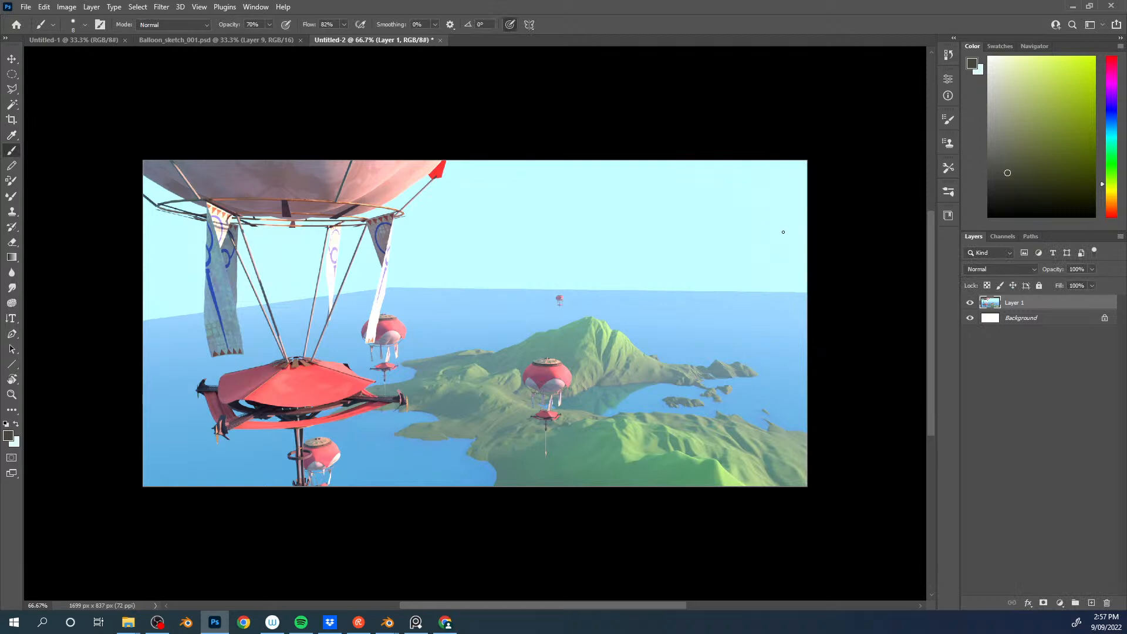
Step: Apply the Camera Raw Filter to the render layer with temperature -13, tint -8, contrast +24 and shadows +13
{"action": "left_click", "coordinate": [162, 7]}
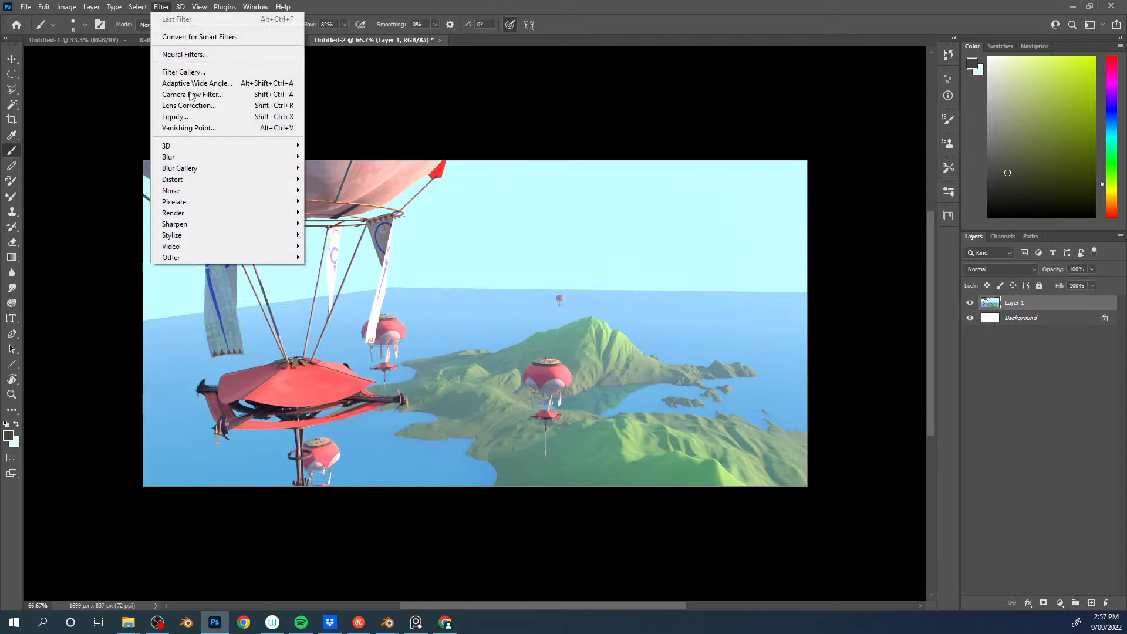
{"action": "left_click", "coordinate": [222, 94]}
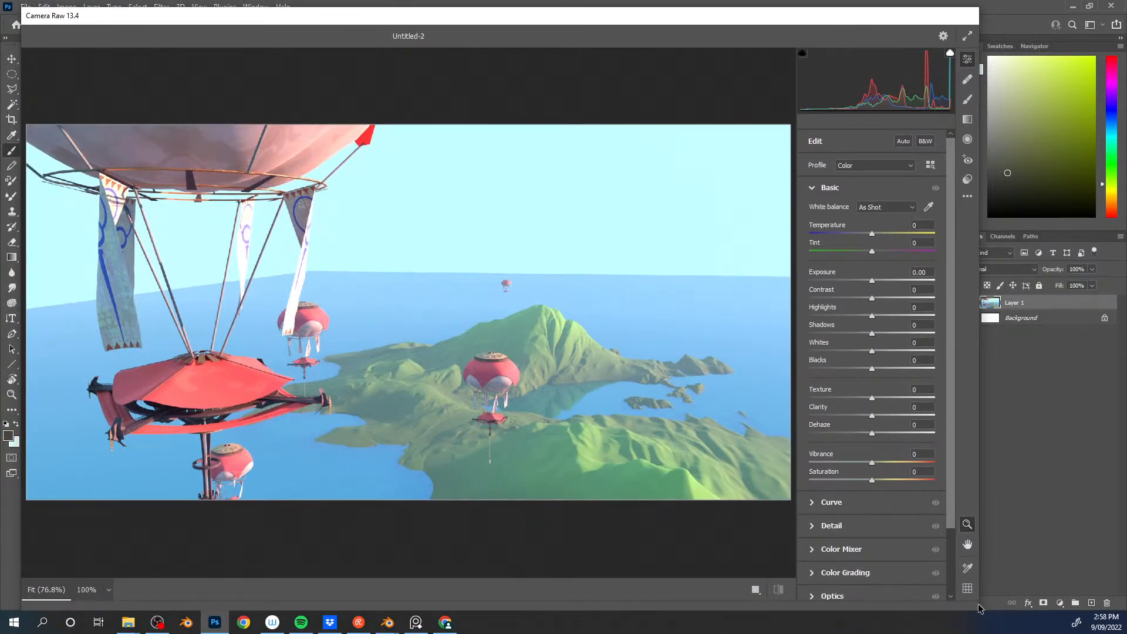
{"action": "left_click_drag", "start_coordinate": [978, 608], "coordinate": [960, 608]}
{"action": "mouse_move", "coordinate": [734, 9]}
{"action": "left_mouse_down"}
{"action": "mouse_move", "coordinate": [736, 62]}
{"action": "mouse_move", "coordinate": [737, 19]}
{"action": "mouse_move", "coordinate": [740, 27]}
{"action": "left_mouse_up"}
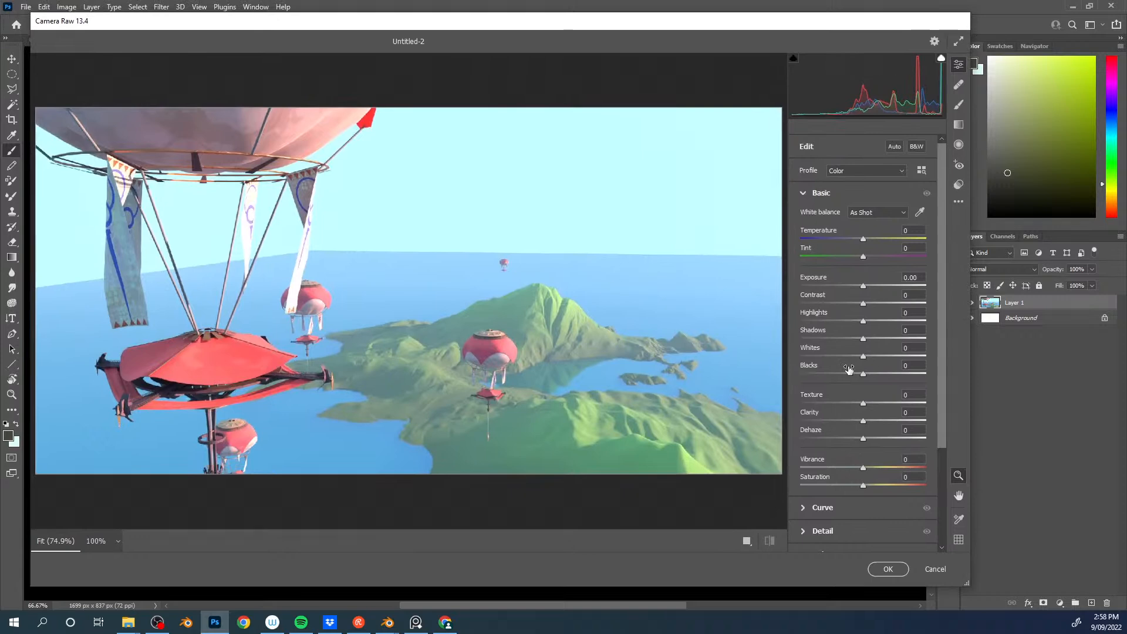
{"action": "left_click_drag", "start_coordinate": [862, 241], "coordinate": [858, 269]}
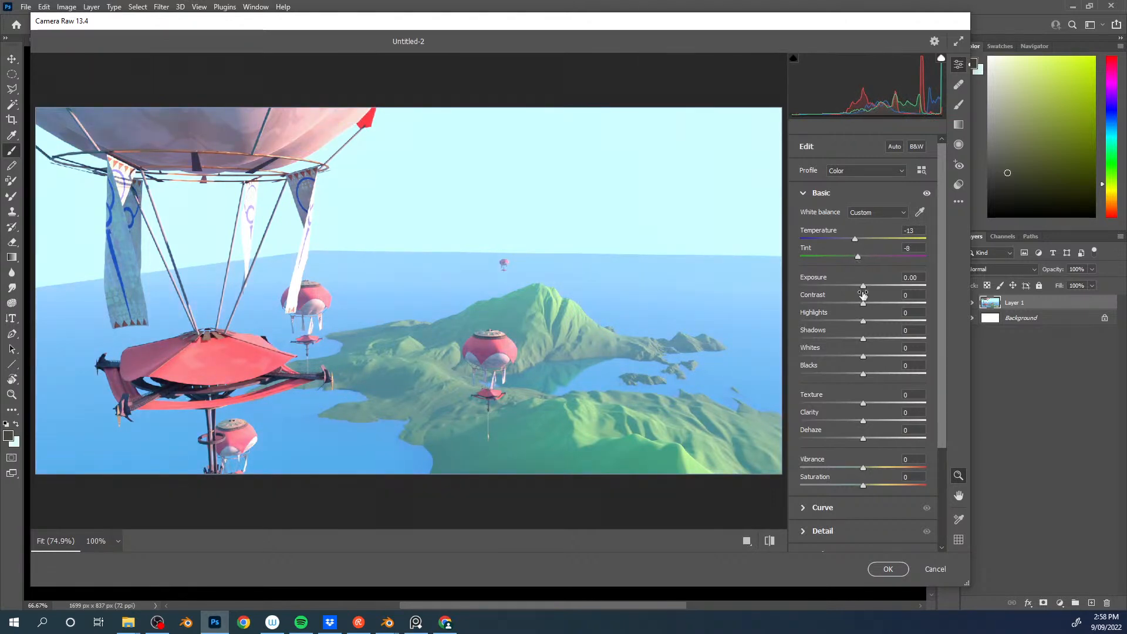
{"action": "left_click_drag", "start_coordinate": [863, 305], "coordinate": [879, 306]}
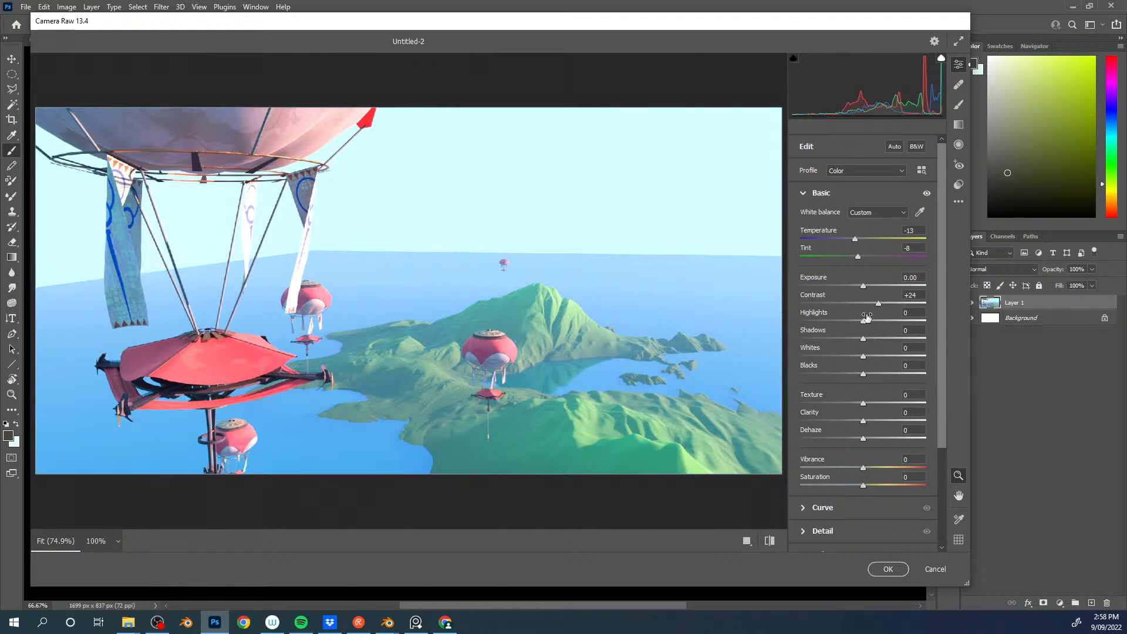
{"action": "mouse_move", "coordinate": [863, 341]}
{"action": "left_mouse_down"}
{"action": "mouse_move", "coordinate": [849, 344]}
{"action": "mouse_move", "coordinate": [873, 345]}
{"action": "left_mouse_up"}
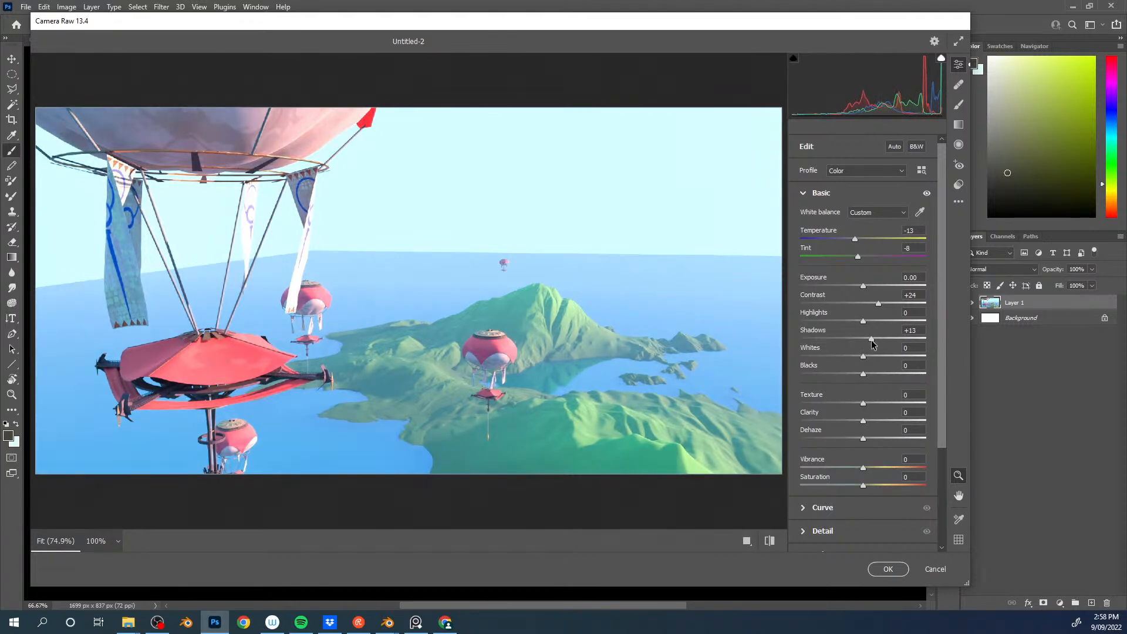
{"action": "scroll", "coordinate": [838, 373], "scroll_direction": "down", "scroll_amount": 3}
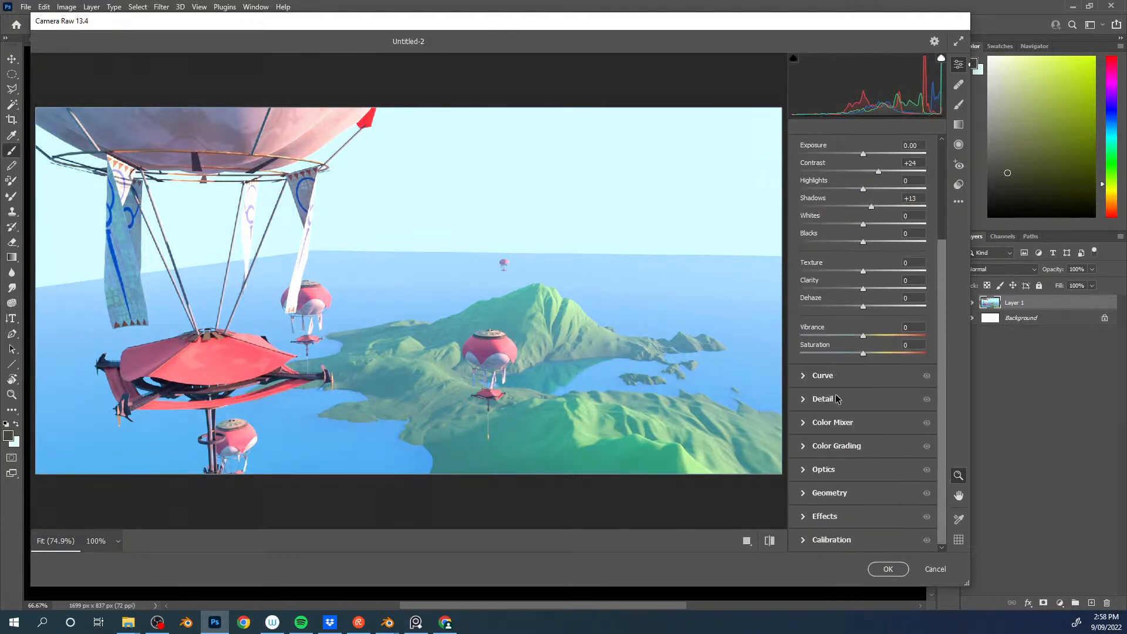
{"action": "left_click", "coordinate": [888, 569]}
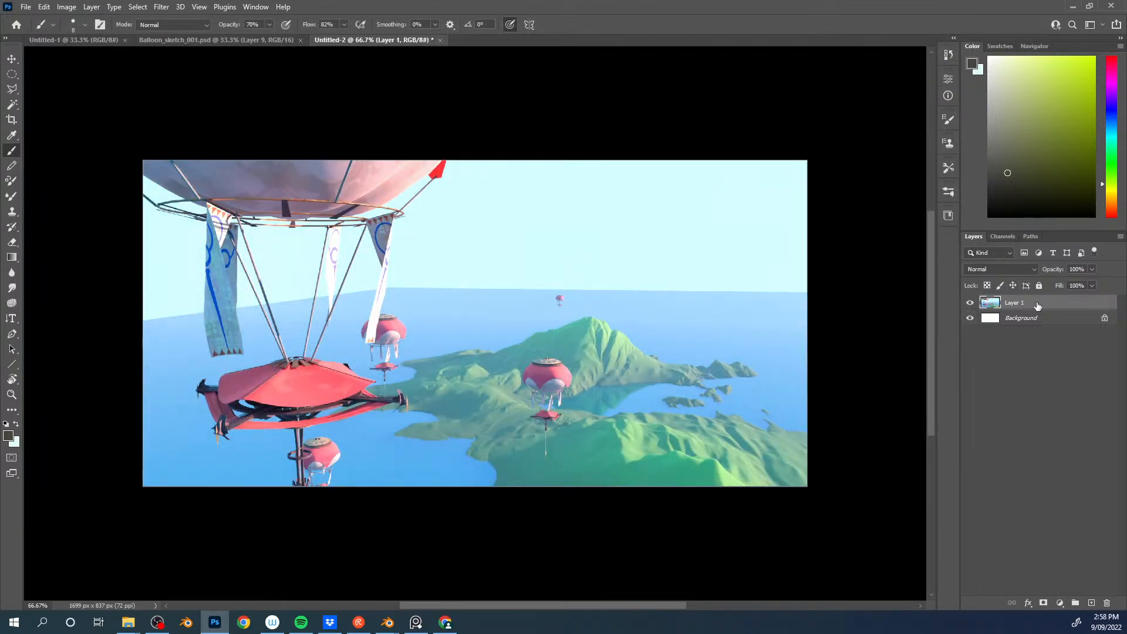
Step: Add a new layer above the render and choose the watercolor-2.jpg 3 brush for painting
{"action": "key", "text": "ctrl+shift+alt+n"}
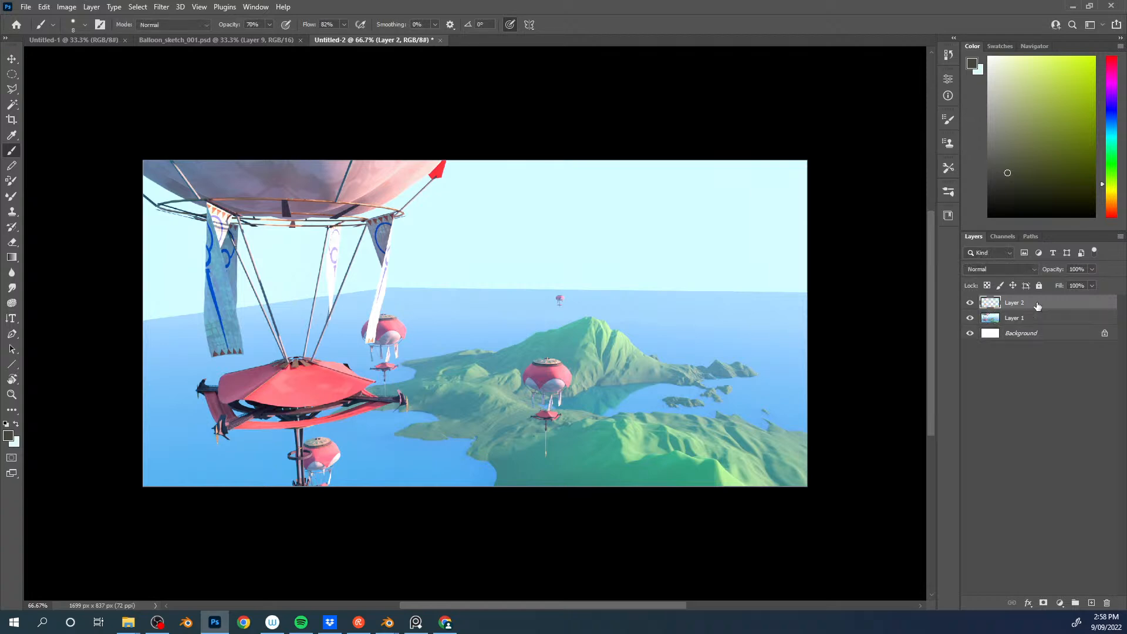
{"action": "left_click_drag", "start_coordinate": [543, 298], "coordinate": [552, 263]}
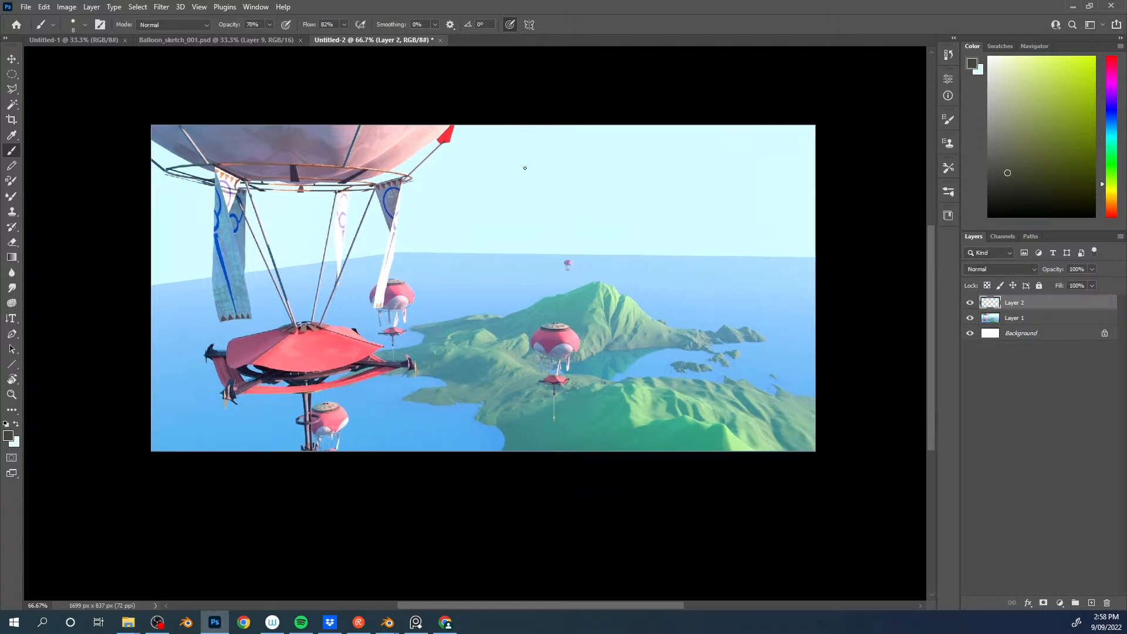
{"action": "right_click", "coordinate": [523, 169]}
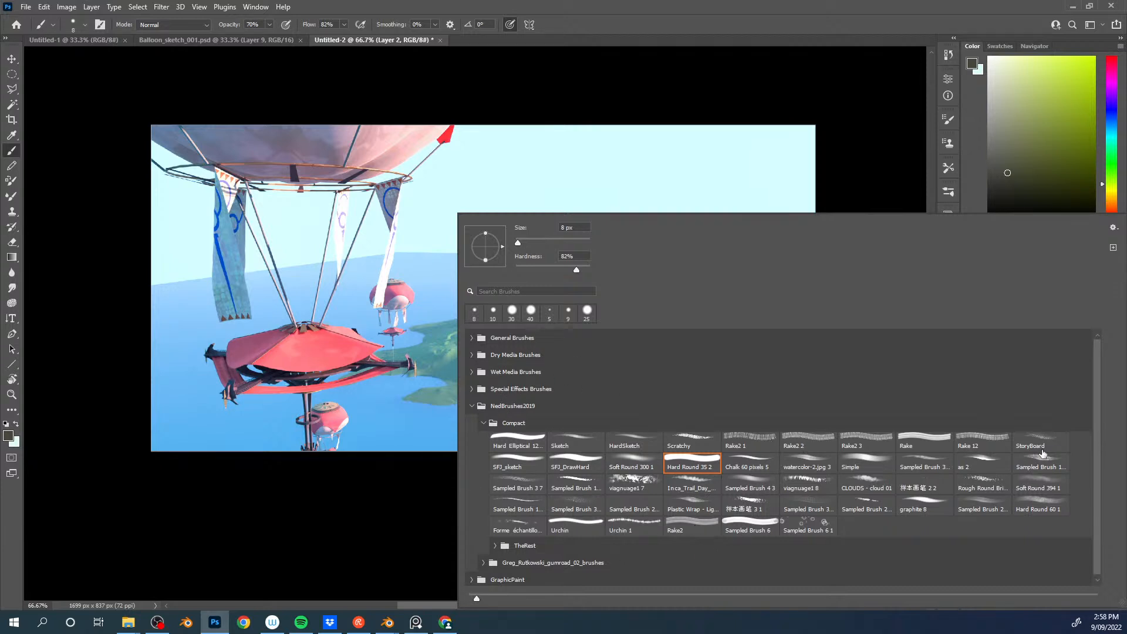
{"action": "left_click", "coordinate": [806, 463]}
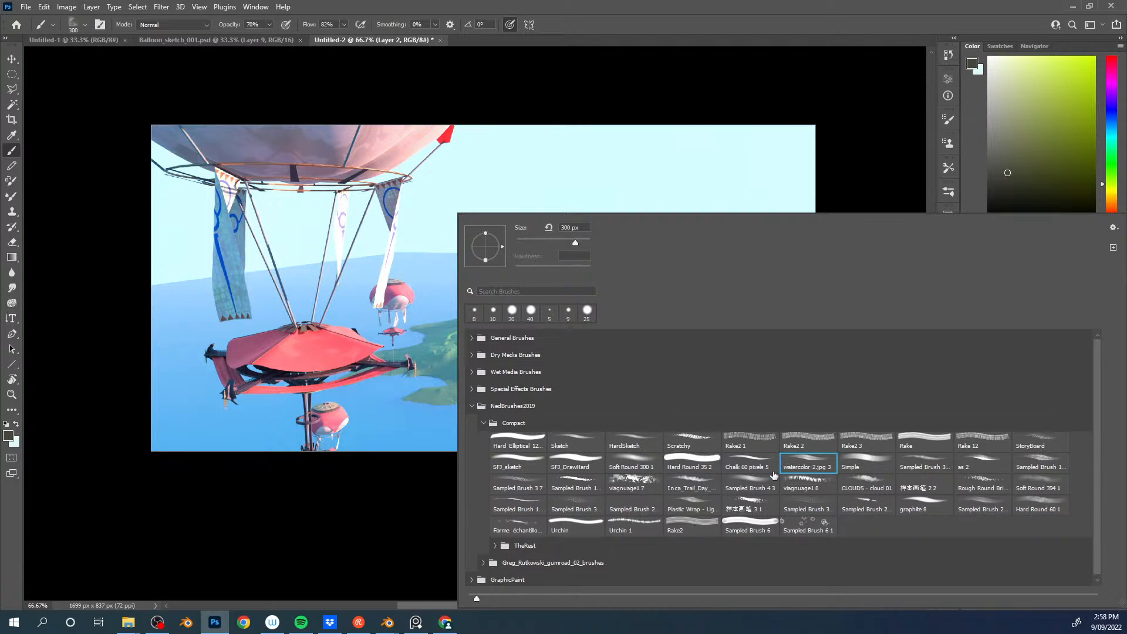
{"action": "left_click", "coordinate": [312, 530]}
Step: Select a thin band of sea and sky along the whole horizon with the Polygonal Lasso, straightening the curved horizon
{"action": "key", "text": "l"}
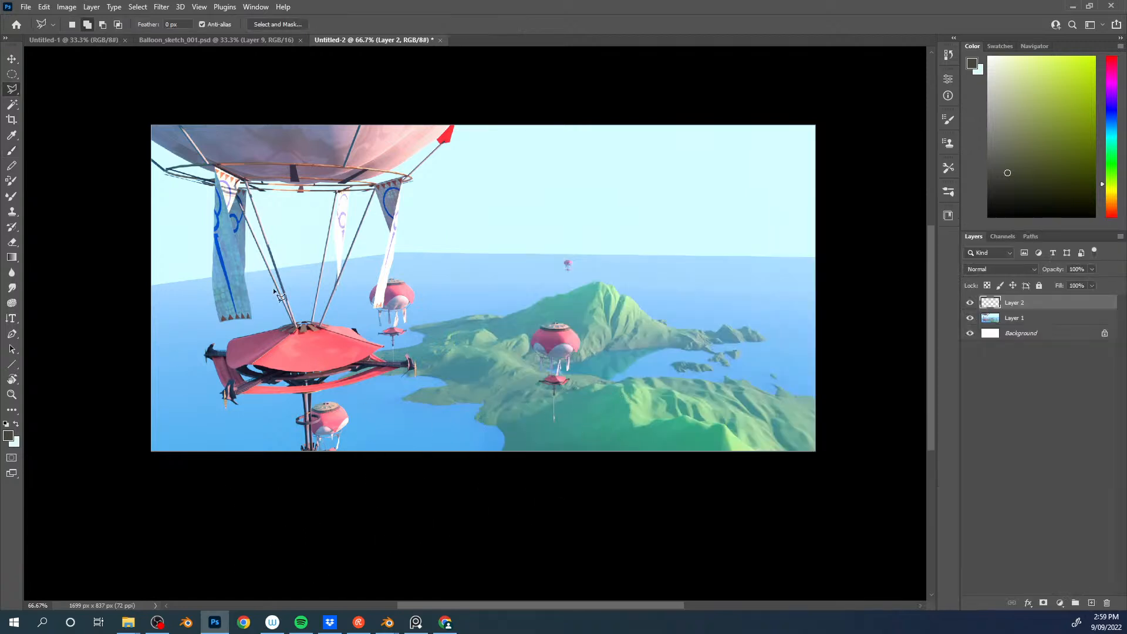
{"action": "left_click", "coordinate": [874, 239]}
{"action": "left_click", "coordinate": [874, 276]}
{"action": "left_click", "coordinate": [573, 260]}
{"action": "left_click", "coordinate": [387, 257]}
{"action": "left_click", "coordinate": [148, 314]}
{"action": "left_click", "coordinate": [149, 251]}
Step: Paint the horizon band with light blue sampled from the sea using progressively smaller brushes, clear the selection and sample a paler blue for touch-ups
{"action": "key", "text": "b"}
{"action": "left_click", "coordinate": [196, 276], "text": "alt"}
{"action": "key", "text": "bracketleft"}
{"action": "key", "text": "bracketleft"}
{"action": "key", "text": "bracketleft"}
{"action": "key", "text": "bracketleft"}
{"action": "key", "text": "bracketleft"}
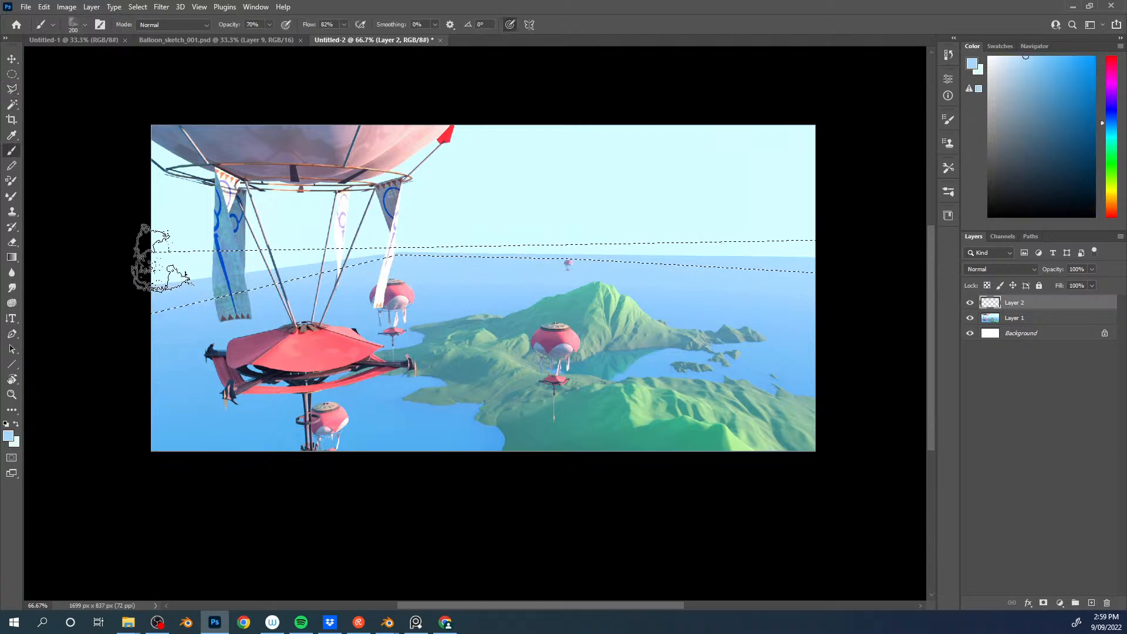
{"action": "key", "text": "bracketleft"}
{"action": "key", "text": "bracketleft"}
{"action": "key", "text": "bracketleft"}
{"action": "key", "text": "bracketleft"}
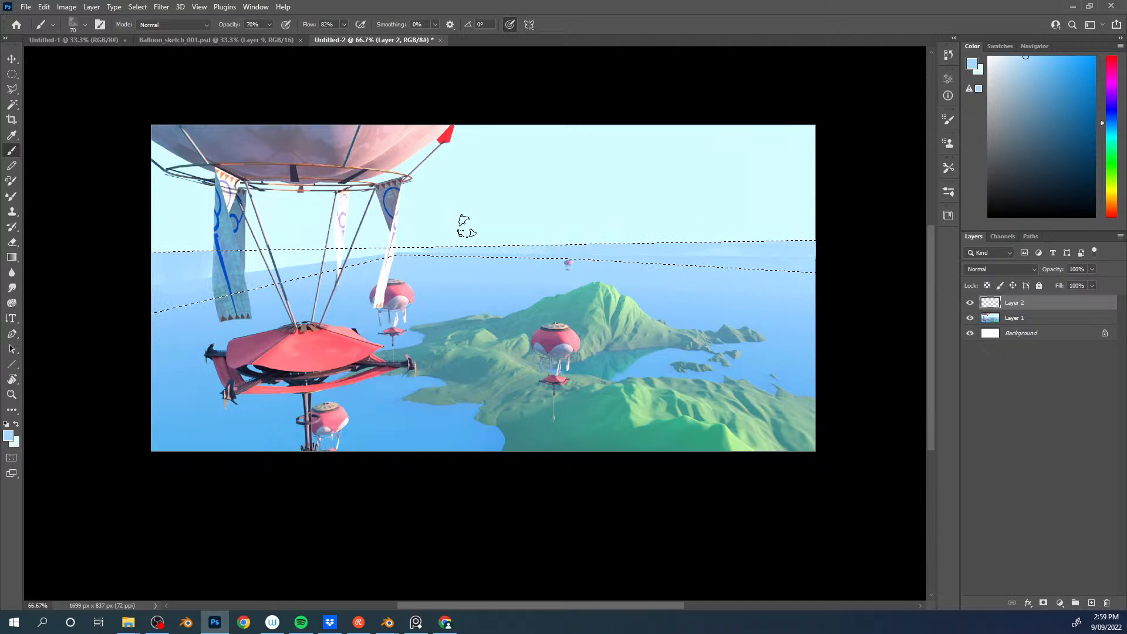
{"action": "key", "text": "bracketleft"}
{"action": "key", "text": "bracketleft"}
{"action": "key", "text": "bracketleft"}
{"action": "key", "text": "bracketleft"}
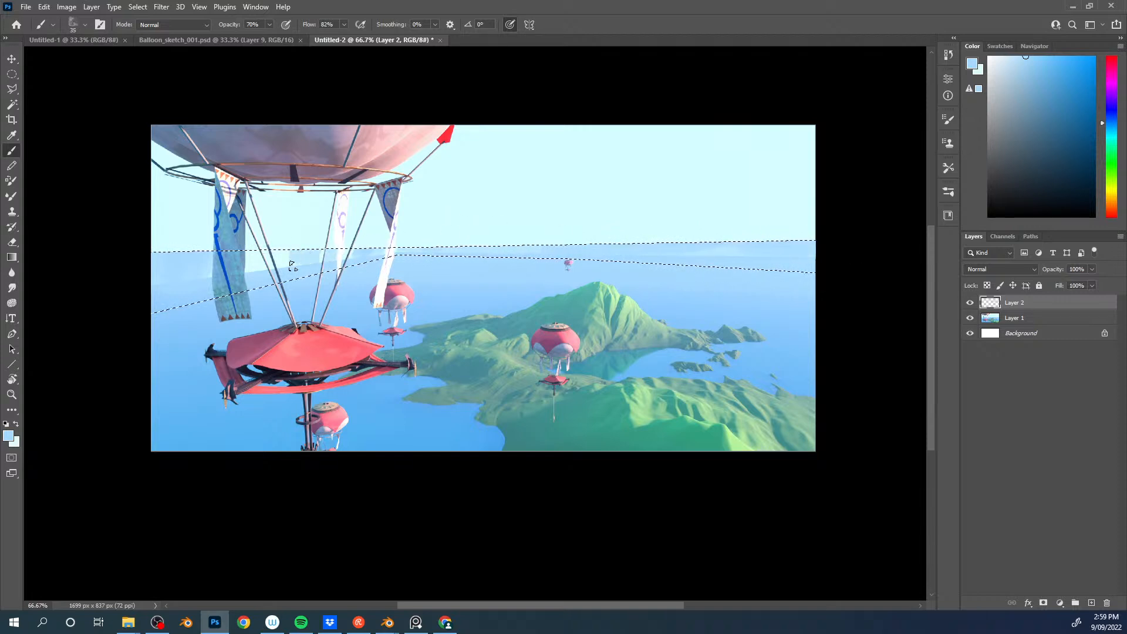
{"action": "key", "text": "ctrl+d"}
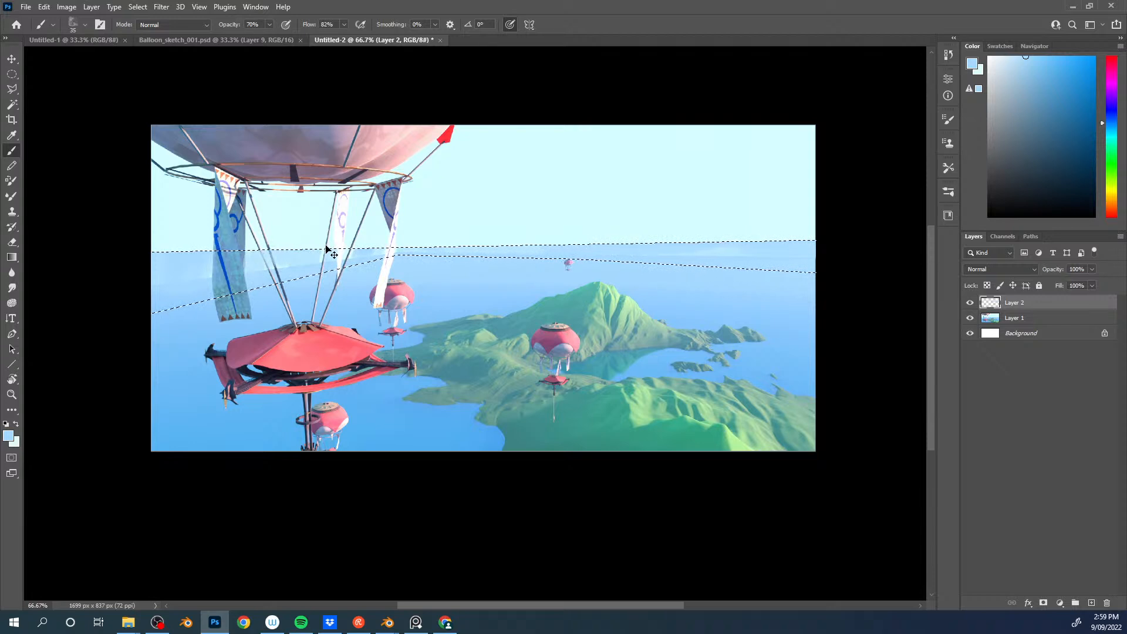
{"action": "left_click", "coordinate": [716, 243], "text": "alt"}
{"action": "key", "text": "bracketleft"}
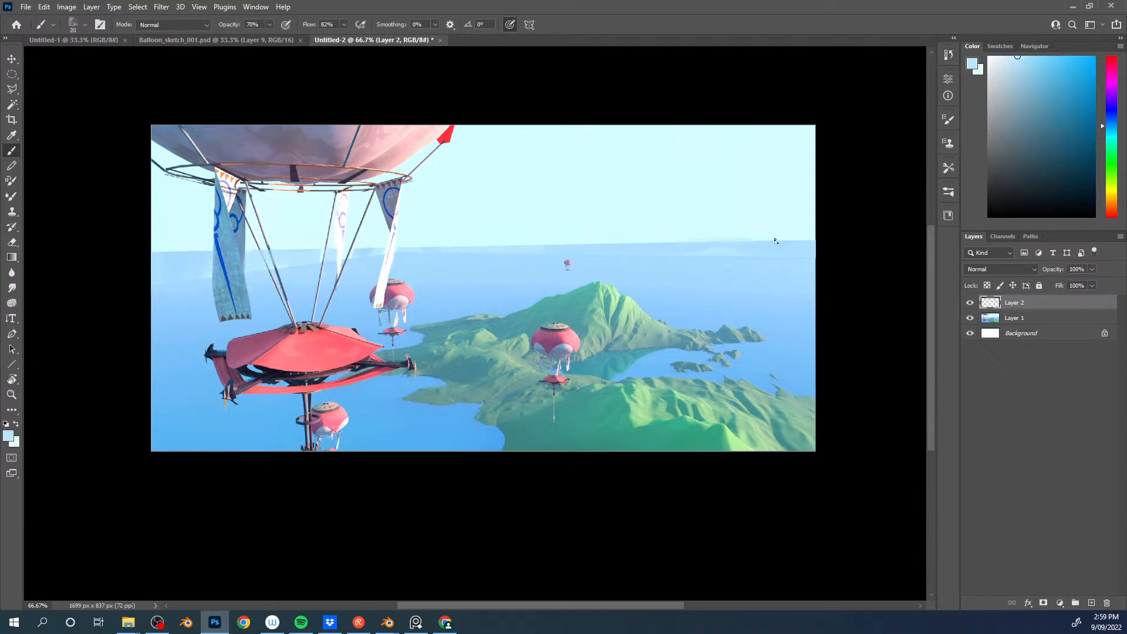
Step: Outline distant island silhouettes on the horizon with the Polygonal Lasso and paint them with green sampled from the mountain
{"action": "key", "text": "l"}
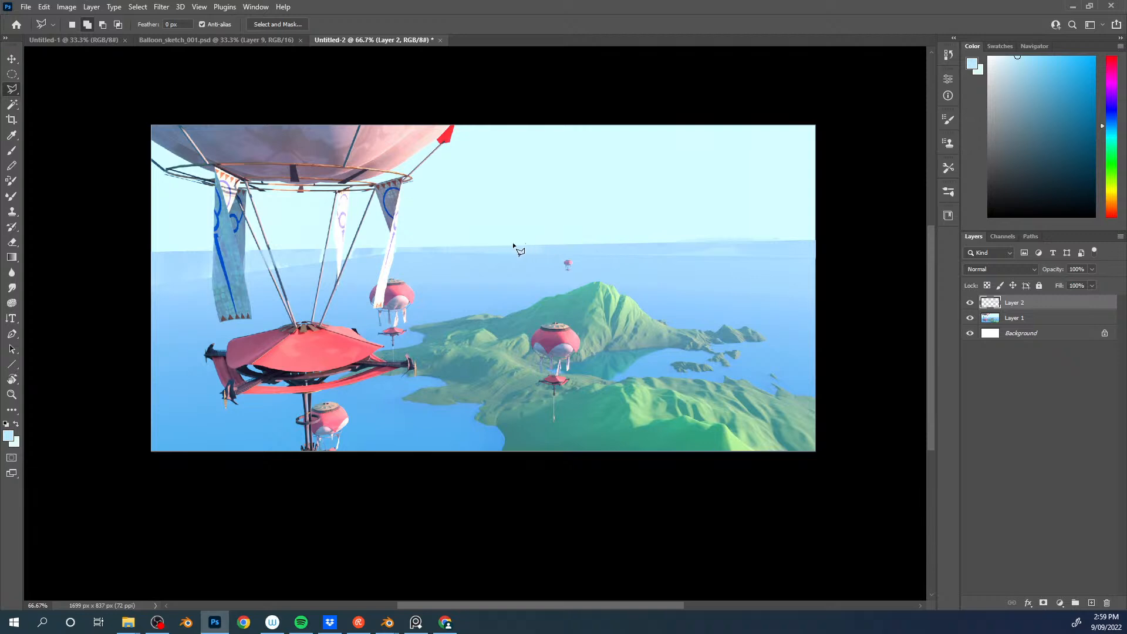
{"action": "left_click", "coordinate": [440, 246]}
{"action": "left_click", "coordinate": [520, 227]}
{"action": "left_click", "coordinate": [441, 246]}
{"action": "key", "text": "b"}
{"action": "left_click", "coordinate": [589, 287], "text": "alt"}
{"action": "key", "text": "bracketright"}
{"action": "key", "text": "bracketright"}
{"action": "left_click_drag", "start_coordinate": [519, 229], "coordinate": [605, 241]}
{"action": "key", "text": "bracketright"}
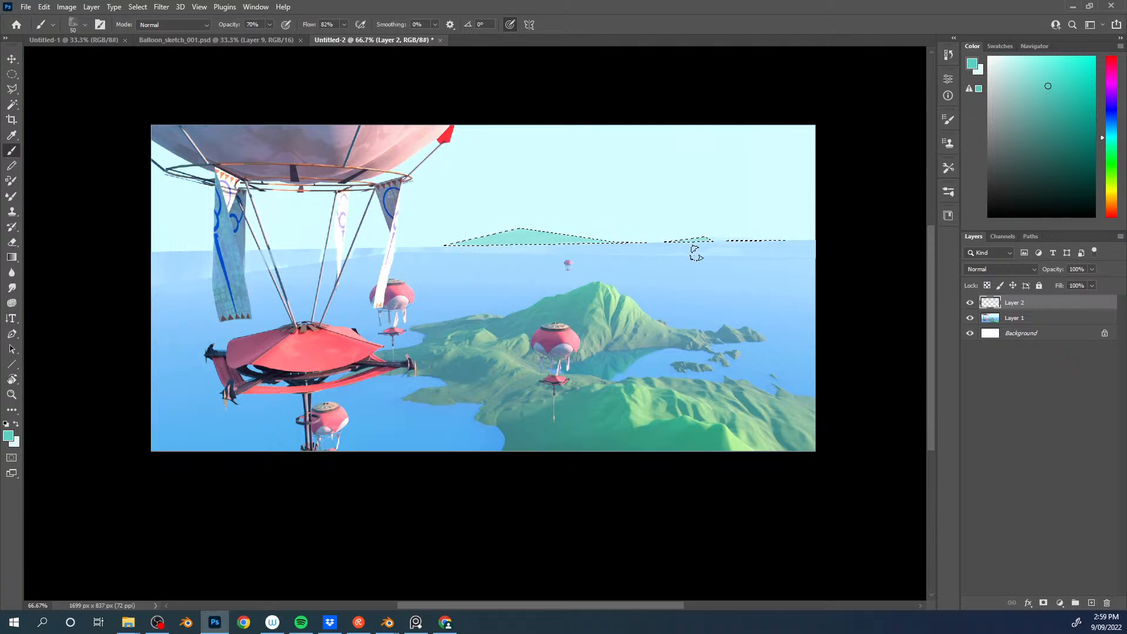
Step: Shade the distant islands with a bluer tone and a colour sampled from them, and clear the selection
{"action": "left_click", "coordinate": [1112, 126]}
{"action": "key", "text": "bracketright"}
{"action": "key", "text": "bracketright"}
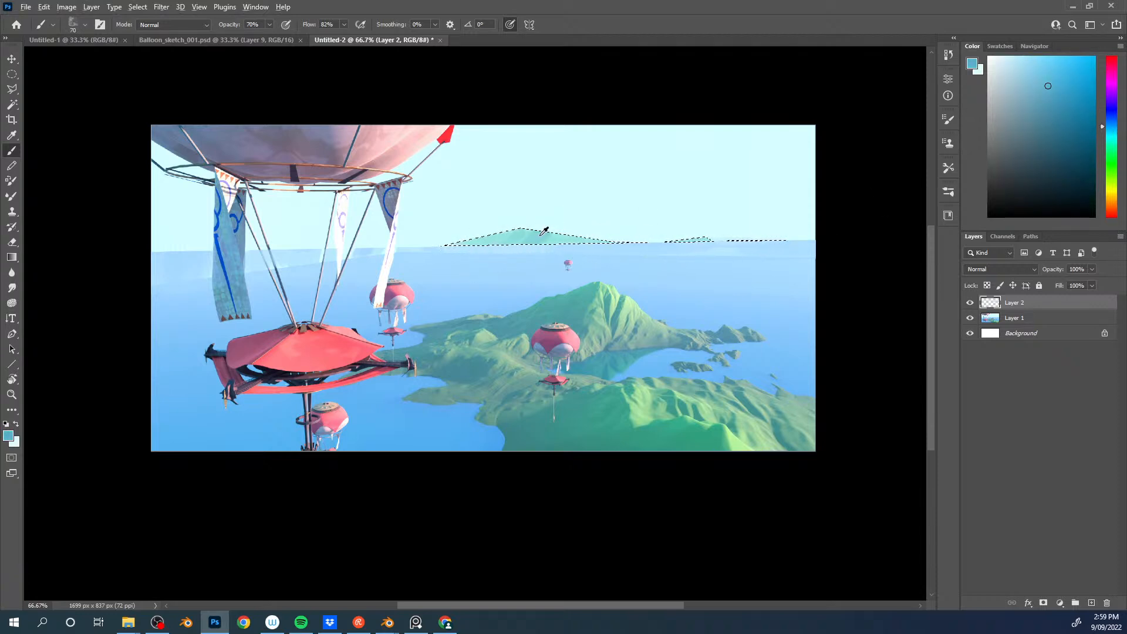
{"action": "left_click", "coordinate": [532, 237], "text": "alt"}
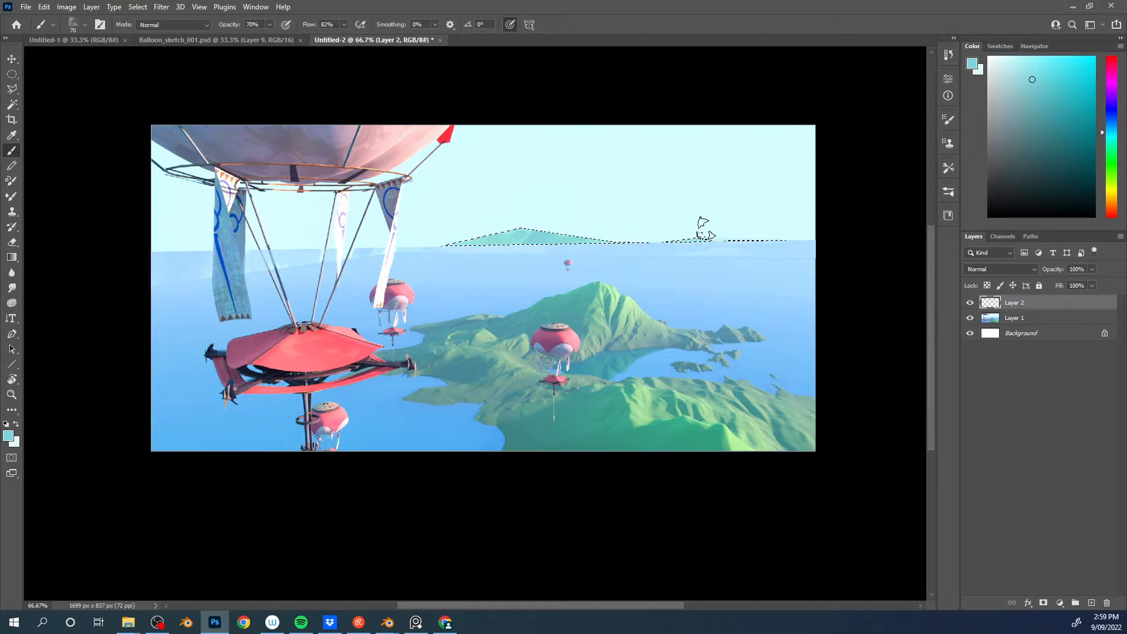
{"action": "key", "text": "ctrl+d"}
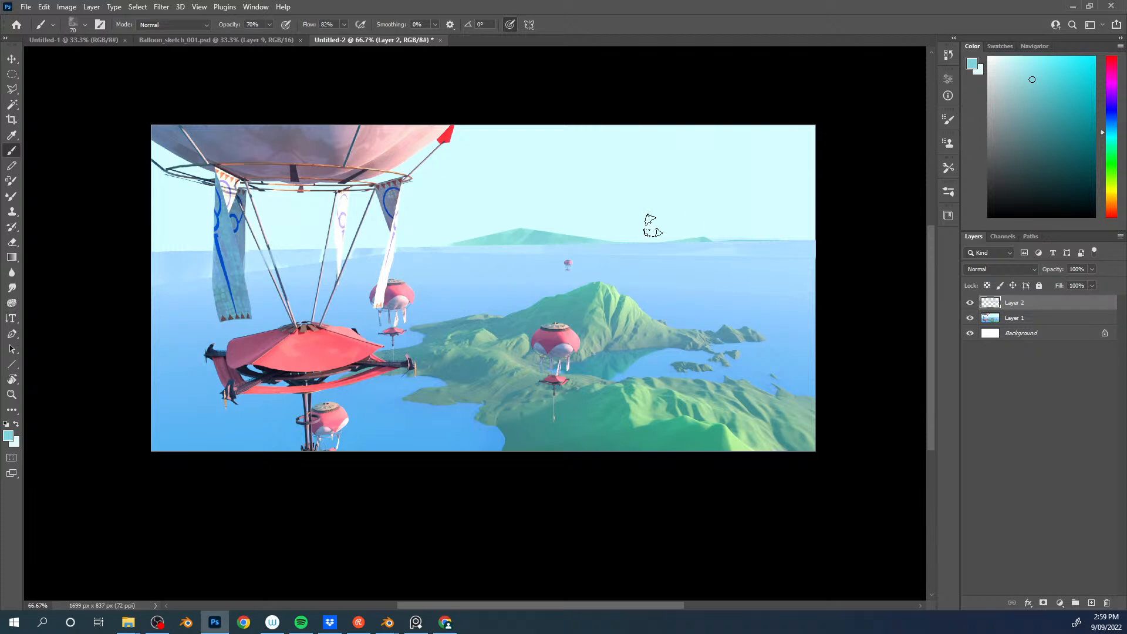
Step: Add another new layer and switch to the Hard Round 35 2 brush at 60 px with a pale colour
{"action": "key", "text": "ctrl+shift+alt+n"}
{"action": "key", "text": "l"}
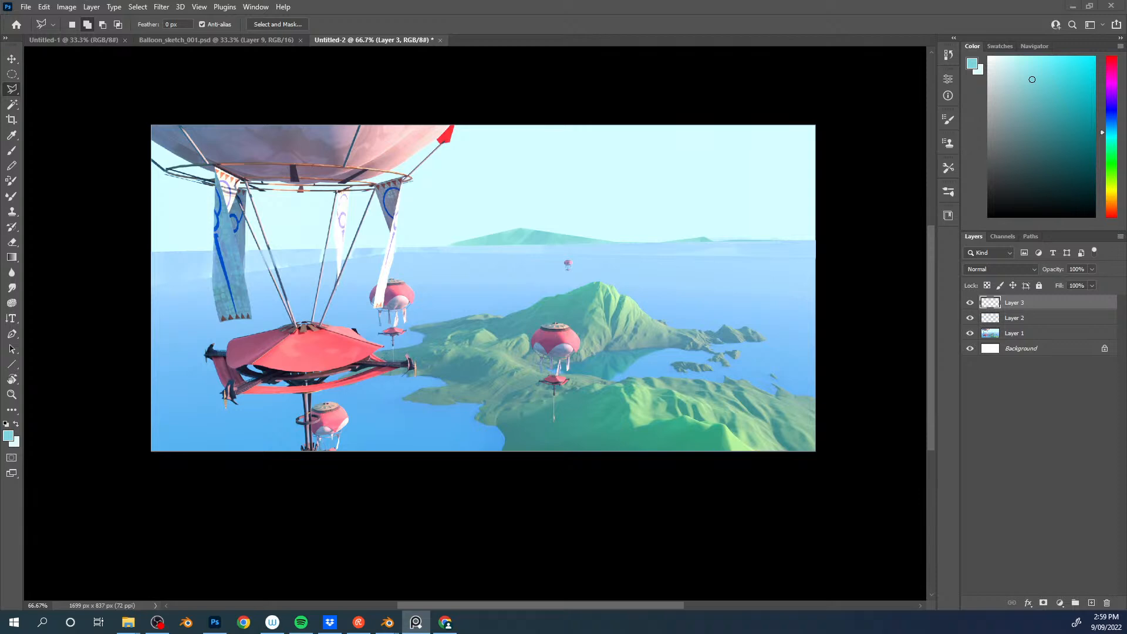
{"action": "left_click", "coordinate": [611, 304]}
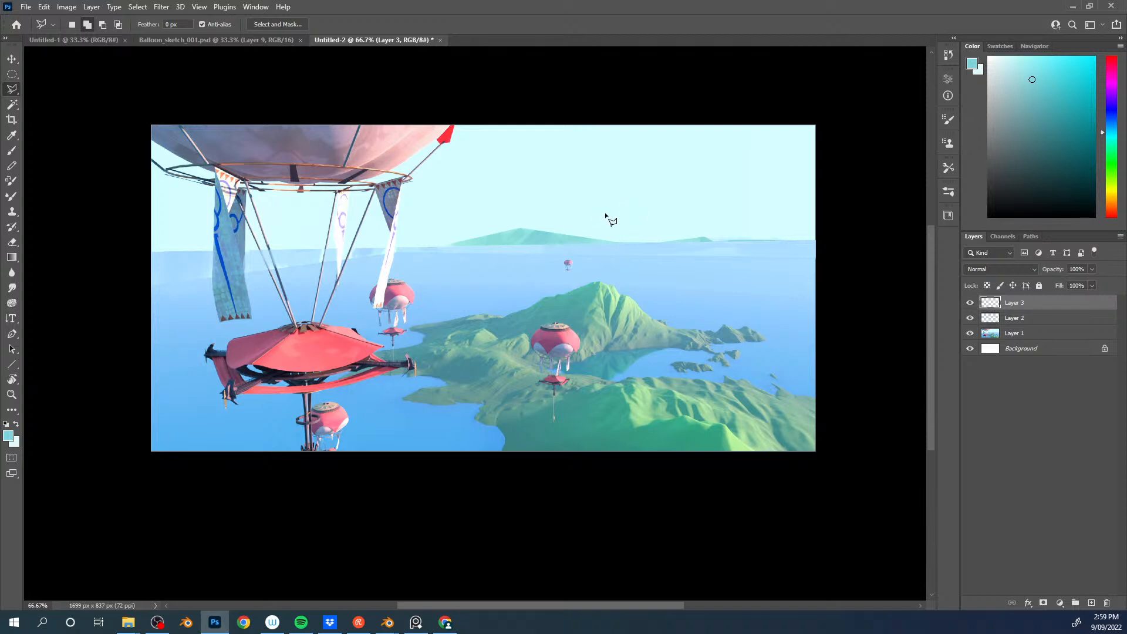
{"action": "right_click", "coordinate": [611, 194]}
{"action": "key", "text": "Escape"}
{"action": "key", "text": "b"}
{"action": "right_click", "coordinate": [596, 176]}
{"action": "left_click", "coordinate": [690, 426]}
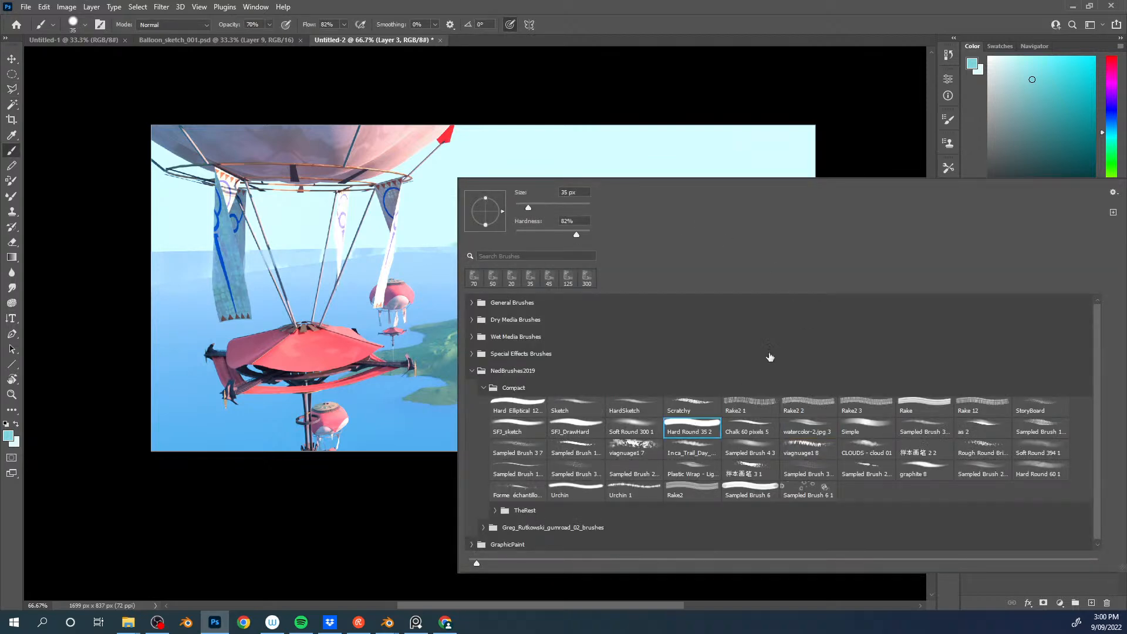
{"action": "left_click", "coordinate": [755, 74]}
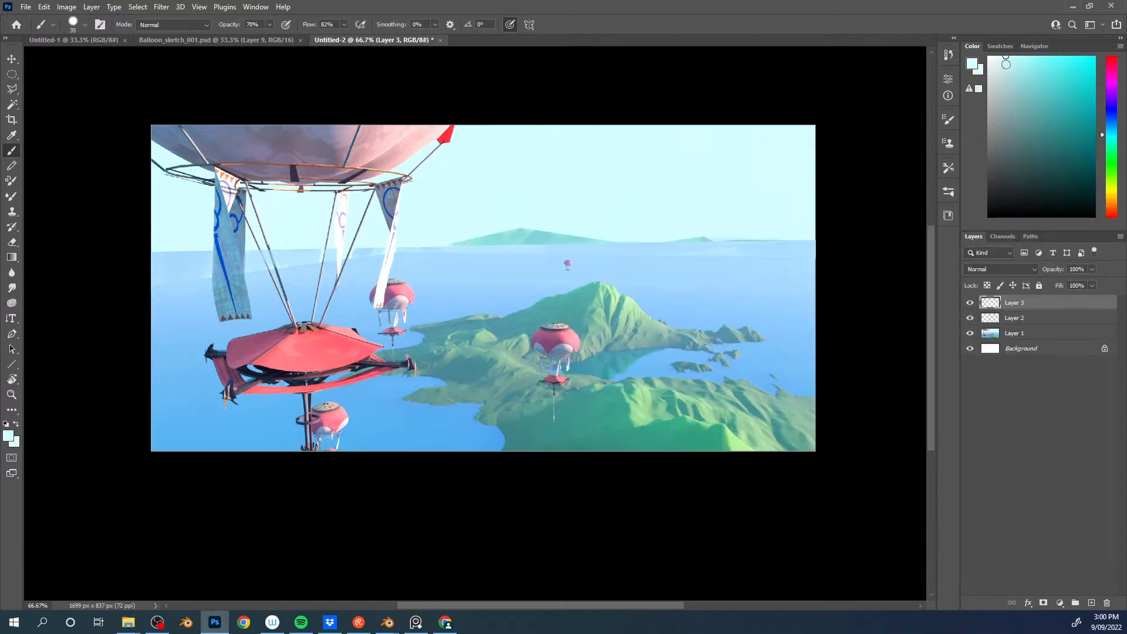
{"action": "left_click", "coordinate": [992, 66]}
{"action": "key", "text": "bracketright"}
{"action": "key", "text": "bracketright"}
Step: Try a pale yellow cloud stroke in the sky and undo it
{"action": "left_click", "coordinate": [1112, 191]}
{"action": "left_click", "coordinate": [998, 62]}
{"action": "left_click_drag", "start_coordinate": [565, 179], "coordinate": [551, 192]}
{"action": "key", "text": "ctrl+z"}
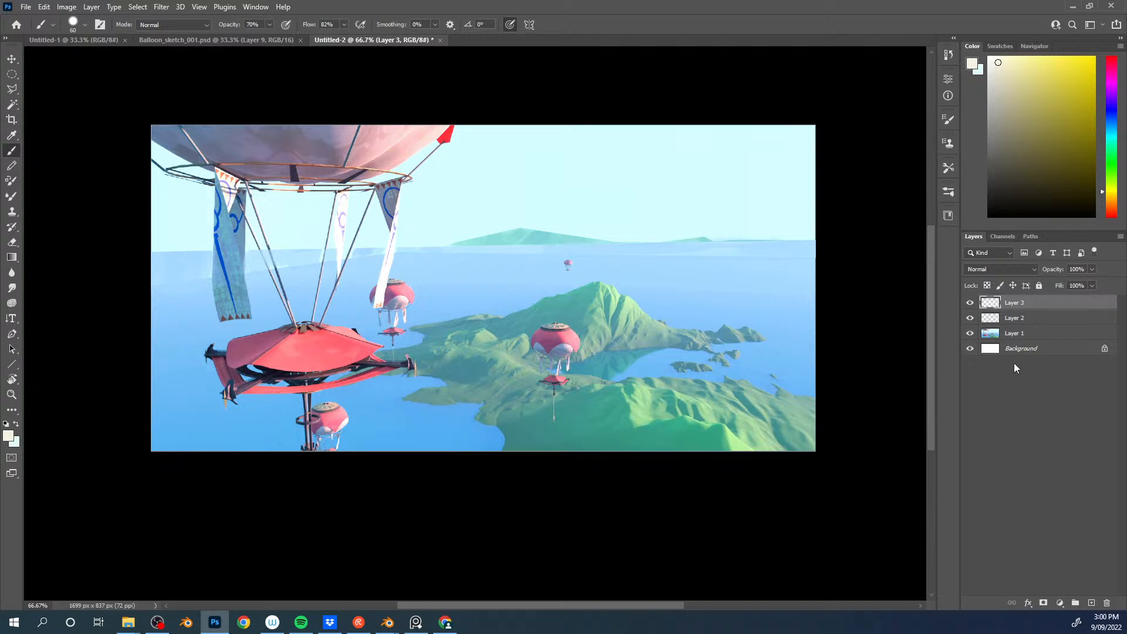
Step: Add a Curves adjustment layer above the painted layers that darkens the midtones and slightly lifts the blacks
{"action": "left_click", "coordinate": [1060, 603]}
{"action": "left_click", "coordinate": [1056, 457]}
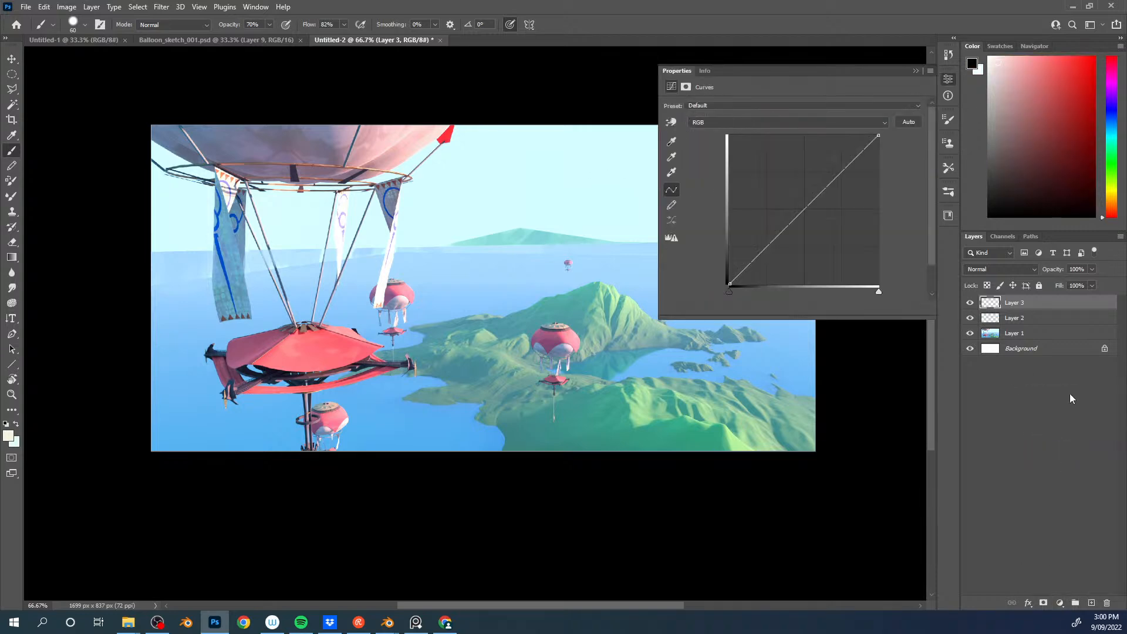
{"action": "left_click_drag", "start_coordinate": [813, 201], "coordinate": [820, 217]}
{"action": "left_click_drag", "start_coordinate": [730, 284], "coordinate": [729, 275]}
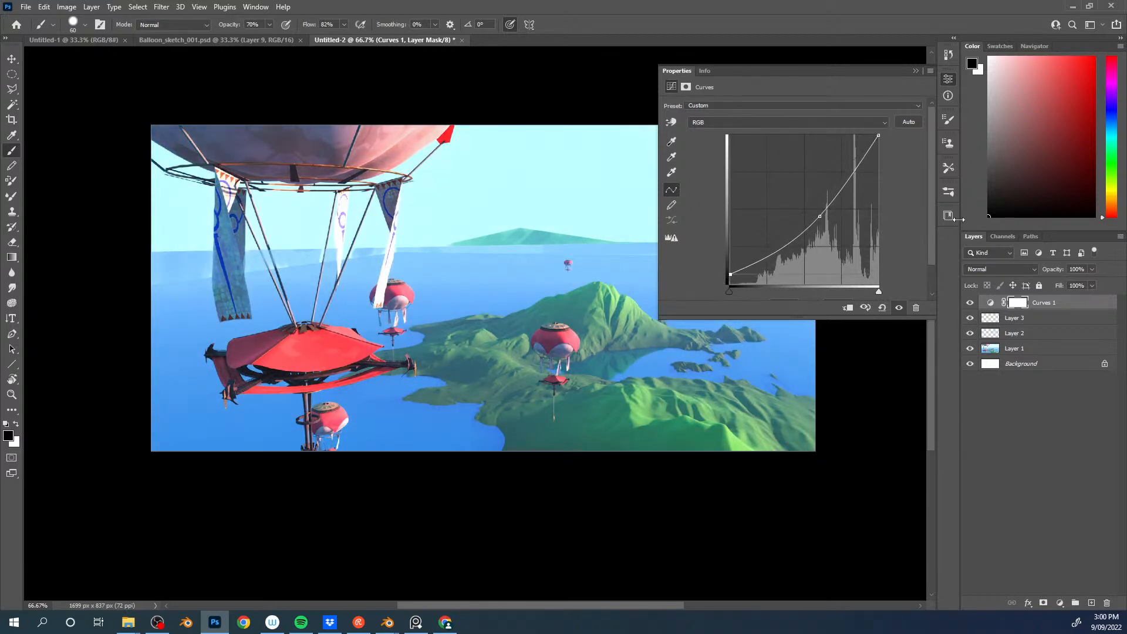
{"action": "left_click", "coordinate": [1009, 430]}
Step: Paint a pale off-white cloud in the sky above the distant islands on a new layer over the Curves adjustment
{"action": "key", "text": "ctrl+shift+alt+n"}
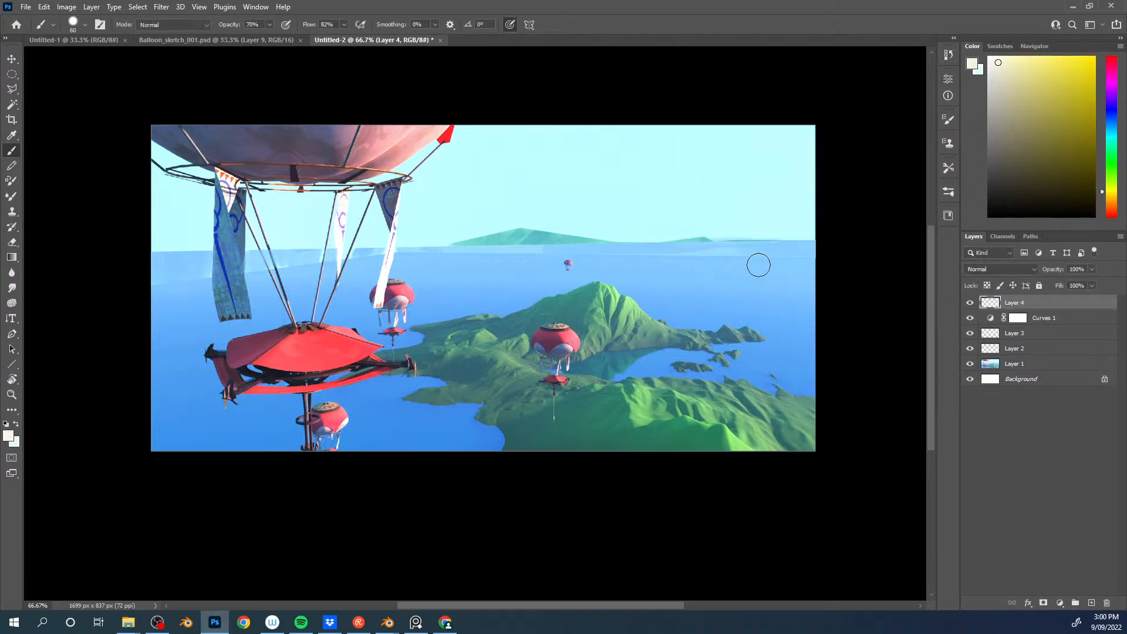
{"action": "left_click", "coordinate": [648, 179], "text": "alt"}
{"action": "key", "text": "i"}
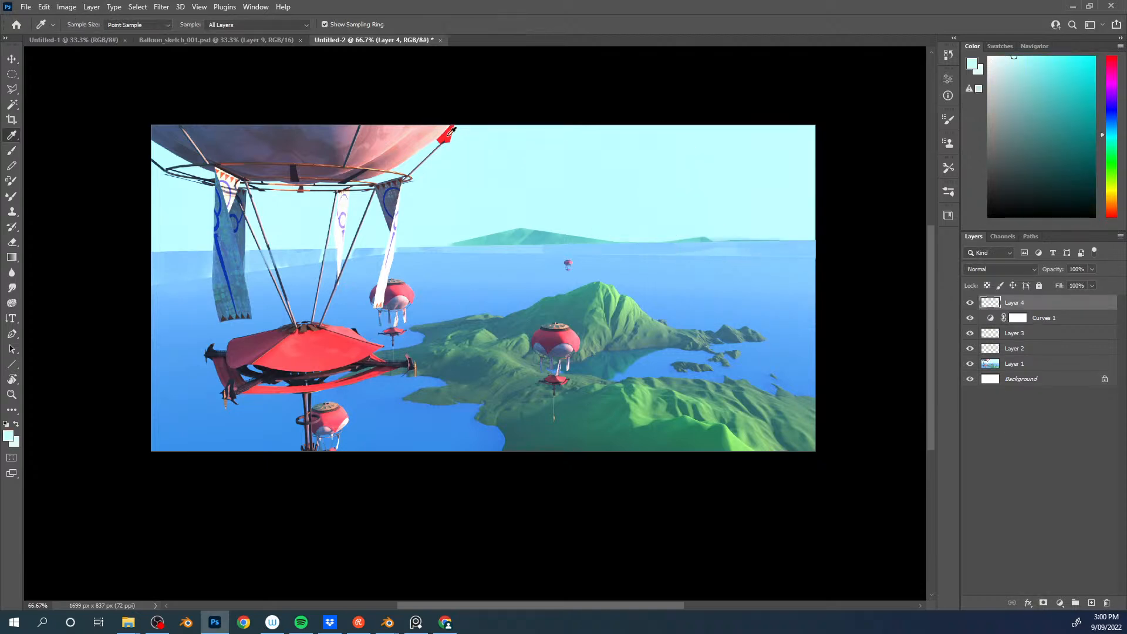
{"action": "left_click", "coordinate": [589, 191], "text": "alt"}
{"action": "left_click", "coordinate": [997, 68]}
{"action": "key", "text": "b"}
{"action": "mouse_move", "coordinate": [593, 167]}
{"action": "left_mouse_down"}
{"action": "mouse_move", "coordinate": [591, 181]}
{"action": "mouse_move", "coordinate": [640, 174]}
{"action": "mouse_move", "coordinate": [646, 187]}
{"action": "left_mouse_up"}
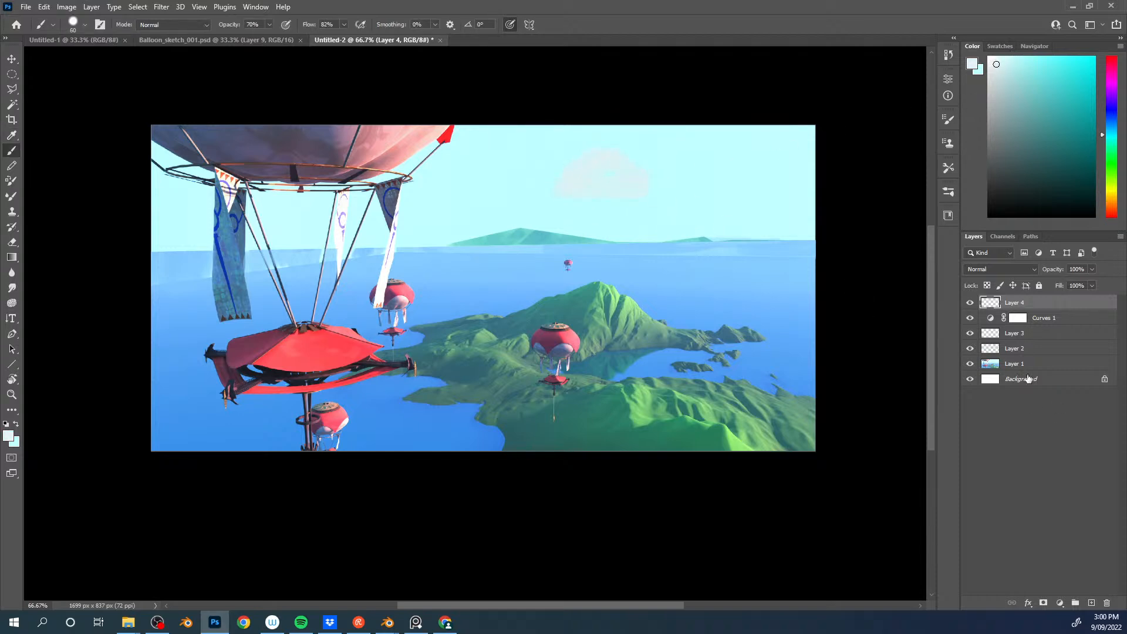
Step: Add a Levels adjustment layer above Curves 1 with the output white level lowered to 223, and reselect Layer 4
{"action": "left_click", "coordinate": [1024, 365]}
{"action": "left_click", "coordinate": [1069, 320]}
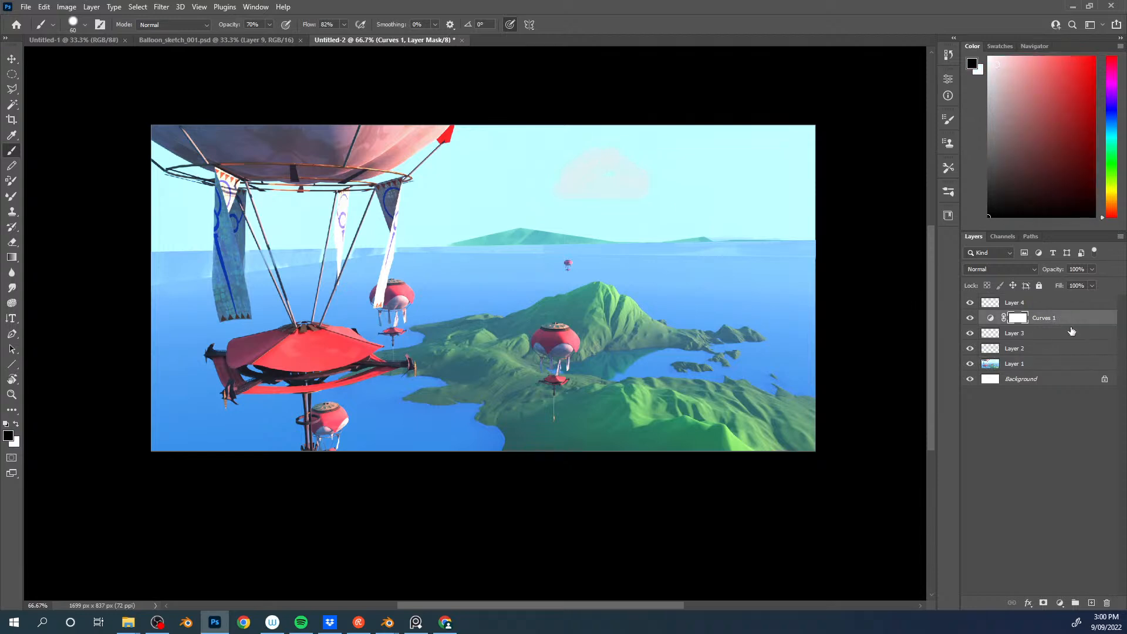
{"action": "left_click", "coordinate": [1060, 603]}
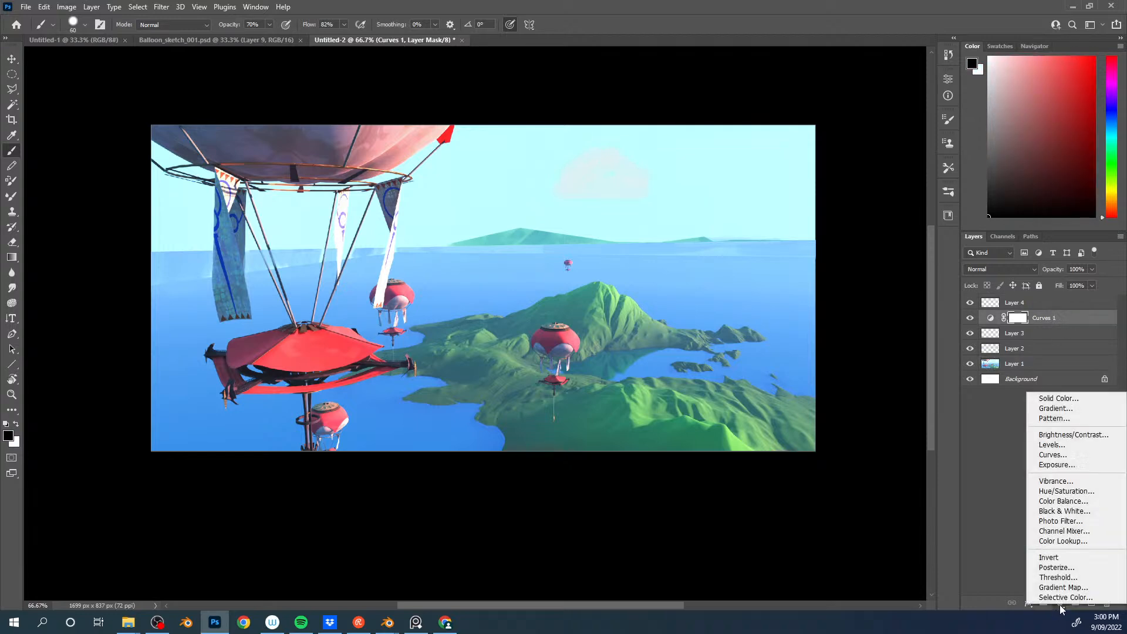
{"action": "left_click", "coordinate": [1050, 445]}
{"action": "left_click_drag", "start_coordinate": [877, 225], "coordinate": [855, 224]}
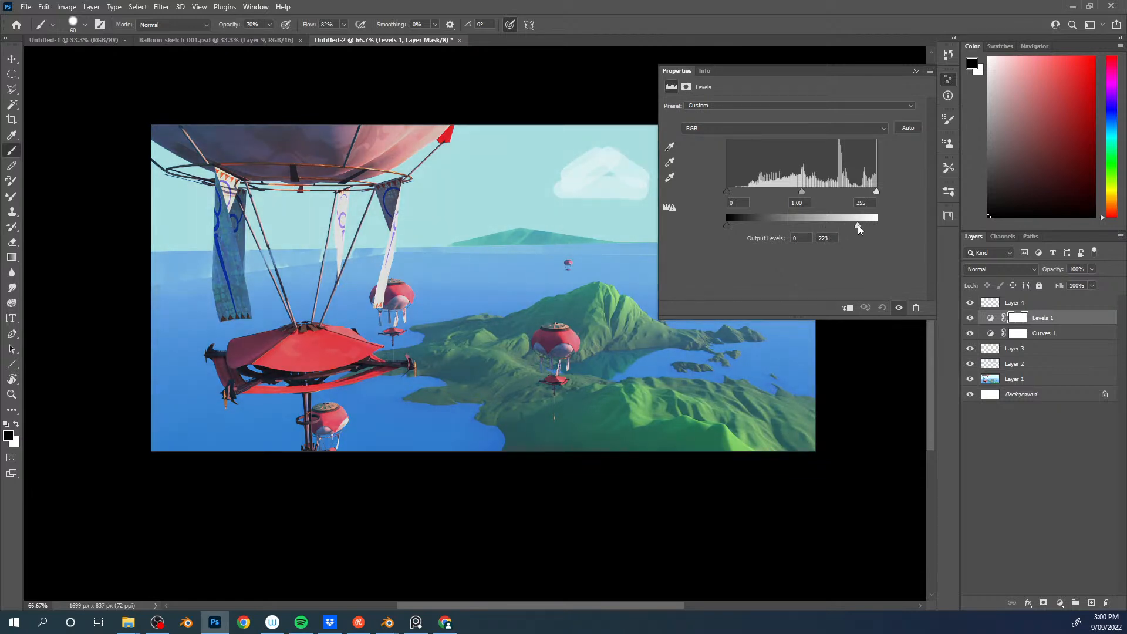
{"action": "left_click", "coordinate": [1046, 395]}
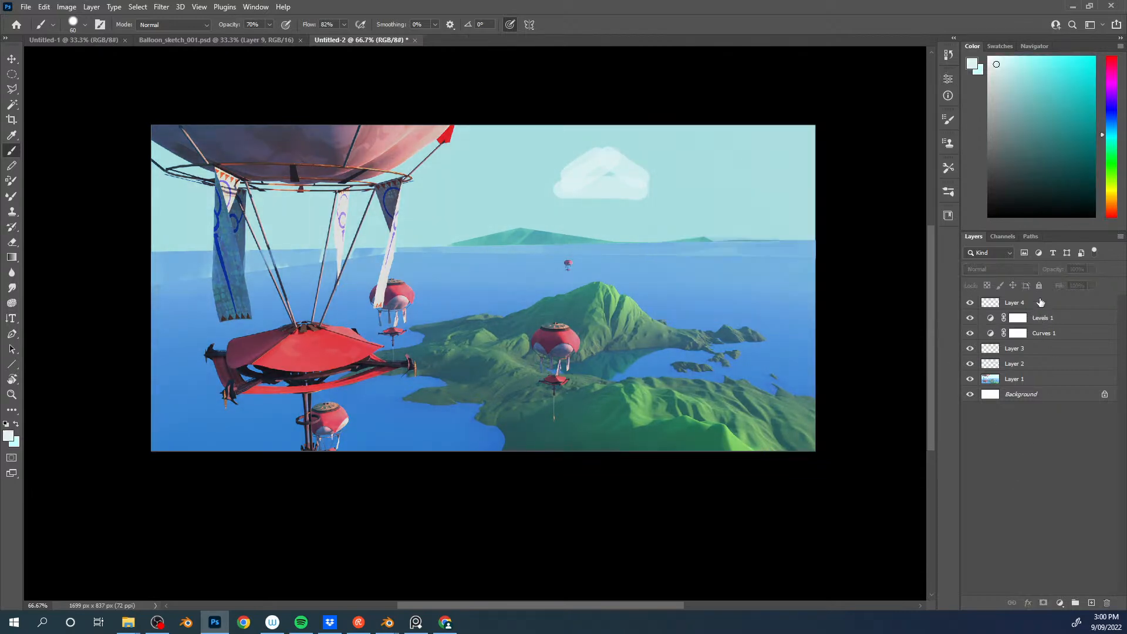
{"action": "left_click", "coordinate": [1041, 303]}
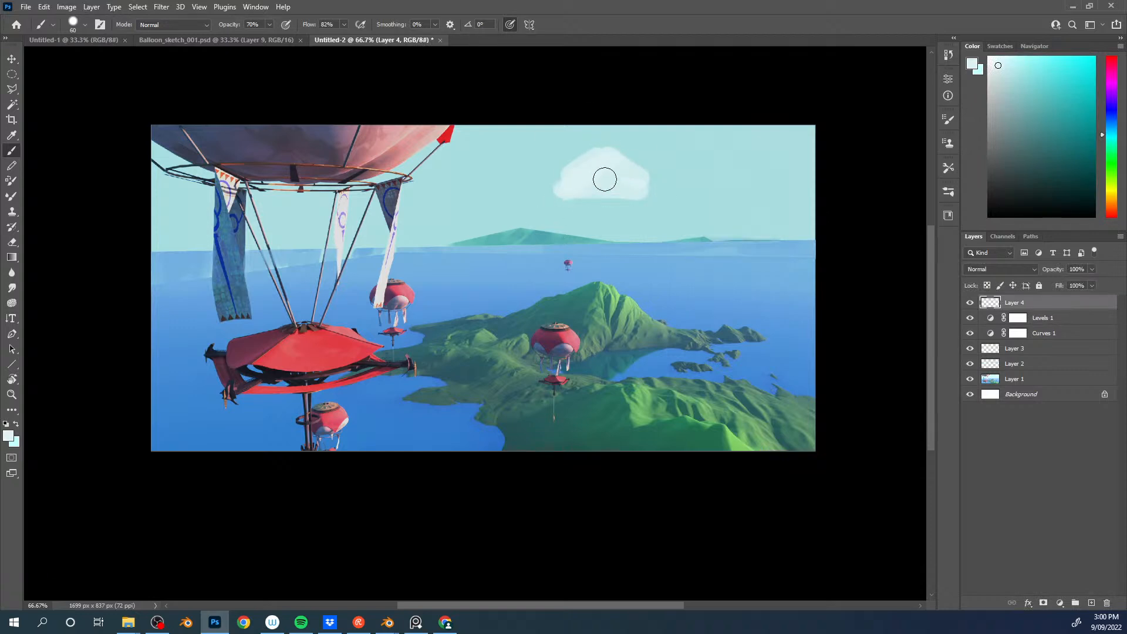
Step: Paint a band of pale clouds across the sky on Layer 4, raising brush opacity to 100% and reducing its size to 45 px
{"action": "left_click_drag", "start_coordinate": [601, 184], "coordinate": [531, 176]}
{"action": "mouse_move", "coordinate": [589, 151]}
{"action": "left_mouse_down"}
{"action": "mouse_move", "coordinate": [675, 149]}
{"action": "mouse_move", "coordinate": [725, 183]}
{"action": "mouse_move", "coordinate": [748, 178]}
{"action": "left_mouse_up"}
{"action": "left_click_drag", "start_coordinate": [223, 26], "coordinate": [370, 35]}
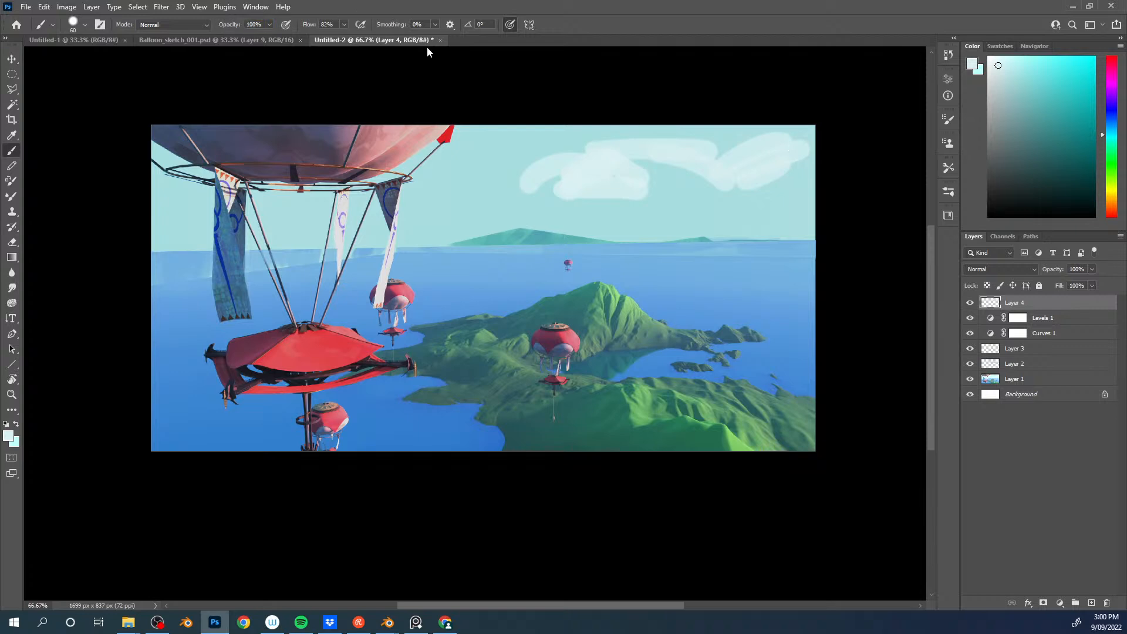
{"action": "mouse_move", "coordinate": [741, 170]}
{"action": "left_mouse_down"}
{"action": "mouse_move", "coordinate": [820, 149]}
{"action": "mouse_move", "coordinate": [722, 170]}
{"action": "mouse_move", "coordinate": [711, 187]}
{"action": "left_mouse_up"}
{"action": "key", "text": "bracketleft"}
{"action": "key", "text": "bracketleft"}
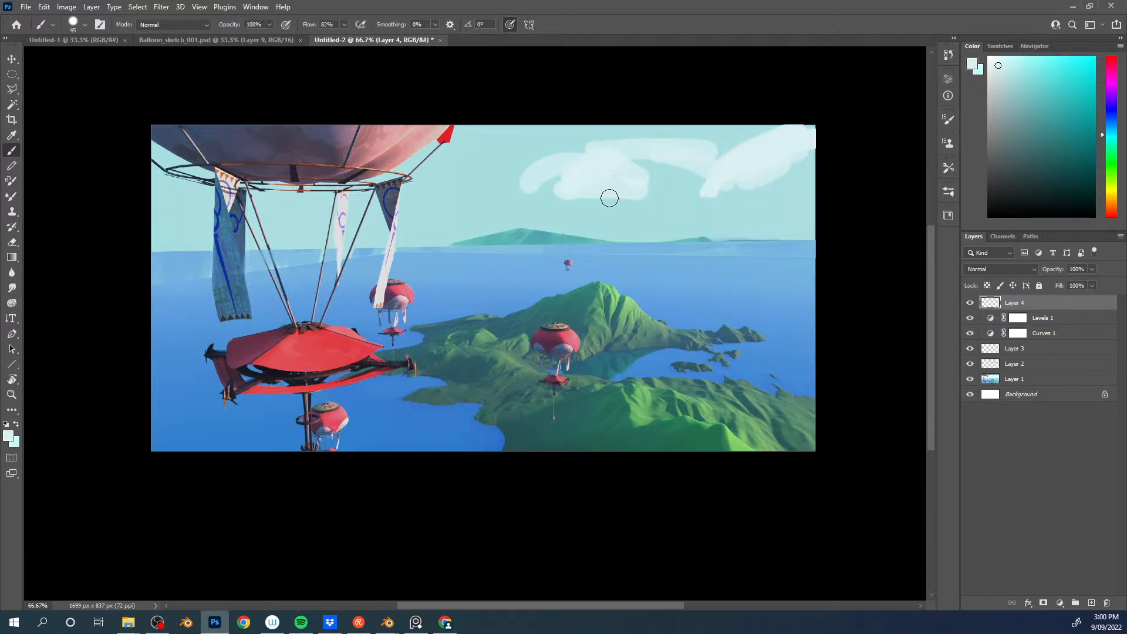
{"action": "mouse_move", "coordinate": [430, 188]}
{"action": "left_mouse_down"}
{"action": "mouse_move", "coordinate": [491, 184]}
{"action": "mouse_move", "coordinate": [529, 197]}
{"action": "mouse_move", "coordinate": [601, 160]}
{"action": "mouse_move", "coordinate": [529, 184]}
{"action": "mouse_move", "coordinate": [592, 176]}
{"action": "left_mouse_up"}
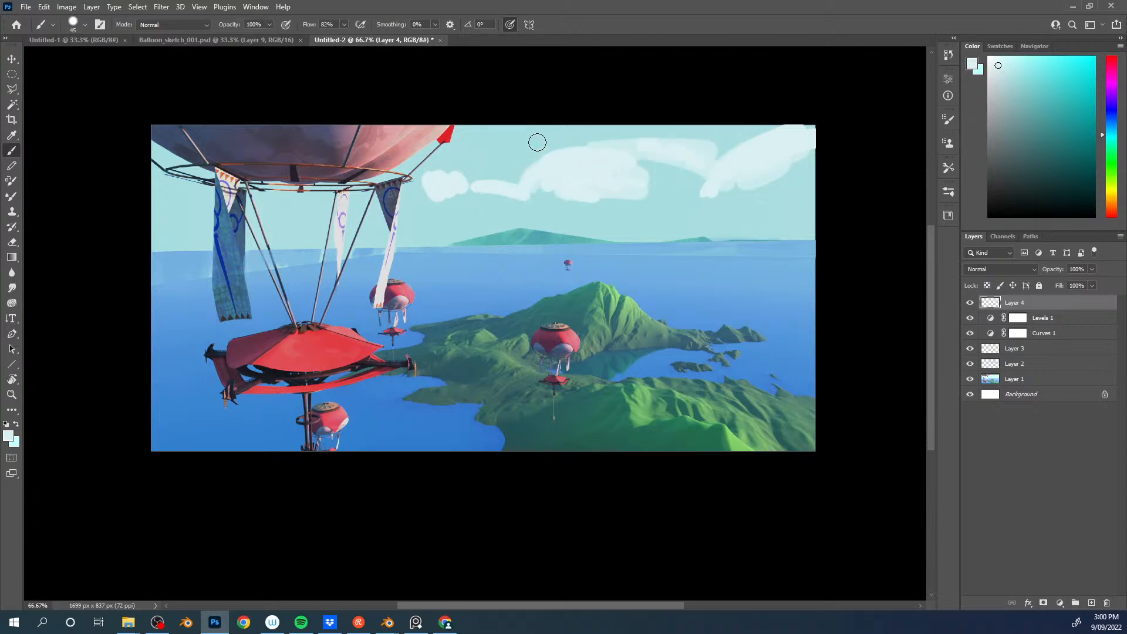
Step: Paint light cyan cloud shapes above and behind the pale clouds using a slightly more saturated tint
{"action": "left_click", "coordinate": [540, 184], "text": "alt"}
{"action": "left_click", "coordinate": [1010, 67]}
{"action": "mouse_move", "coordinate": [536, 146]}
{"action": "left_mouse_down"}
{"action": "mouse_move", "coordinate": [556, 143]}
{"action": "mouse_move", "coordinate": [518, 183]}
{"action": "mouse_move", "coordinate": [508, 176]}
{"action": "mouse_move", "coordinate": [483, 193]}
{"action": "mouse_move", "coordinate": [488, 162]}
{"action": "mouse_move", "coordinate": [486, 183]}
{"action": "left_mouse_up"}
{"action": "mouse_move", "coordinate": [671, 146]}
{"action": "left_mouse_down"}
{"action": "mouse_move", "coordinate": [632, 139]}
{"action": "mouse_move", "coordinate": [702, 146]}
{"action": "mouse_move", "coordinate": [713, 129]}
{"action": "mouse_move", "coordinate": [762, 131]}
{"action": "left_mouse_up"}
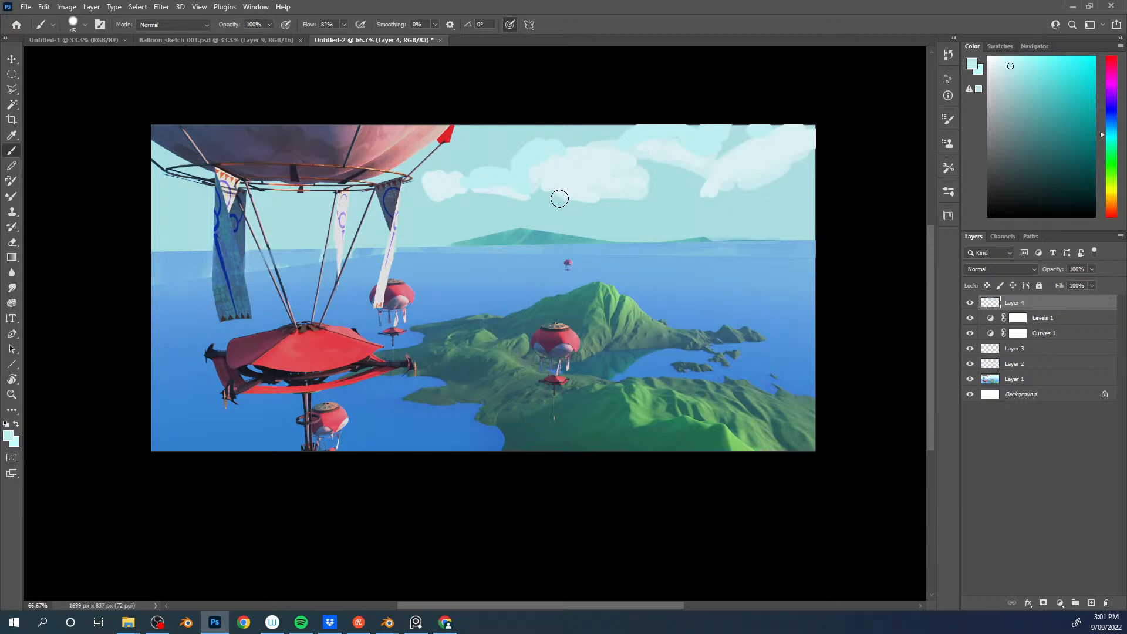
Step: Trim the undersides of the clouds and reshape the small cloud beside the large balloon with the Eraser
{"action": "left_click_drag", "start_coordinate": [617, 197], "coordinate": [633, 194]}
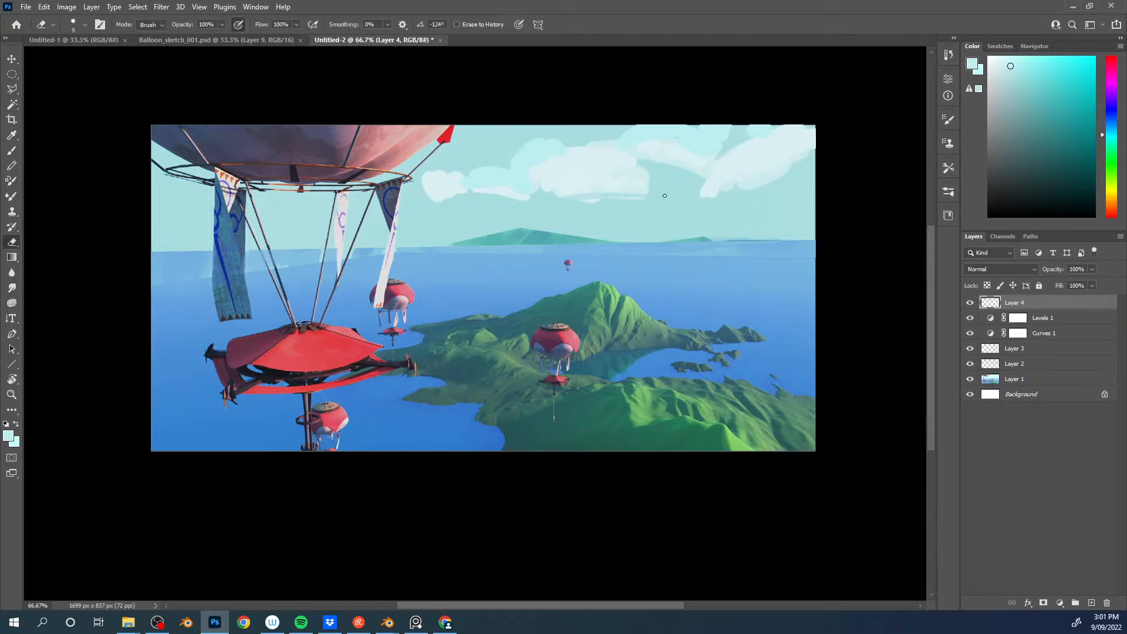
{"action": "mouse_move", "coordinate": [777, 175]}
{"action": "left_mouse_down"}
{"action": "mouse_move", "coordinate": [730, 199]}
{"action": "mouse_move", "coordinate": [742, 171]}
{"action": "mouse_move", "coordinate": [795, 184]}
{"action": "mouse_move", "coordinate": [798, 169]}
{"action": "left_mouse_up"}
{"action": "key", "text": "bracketright"}
{"action": "key", "text": "bracketright"}
{"action": "key", "text": "bracketright"}
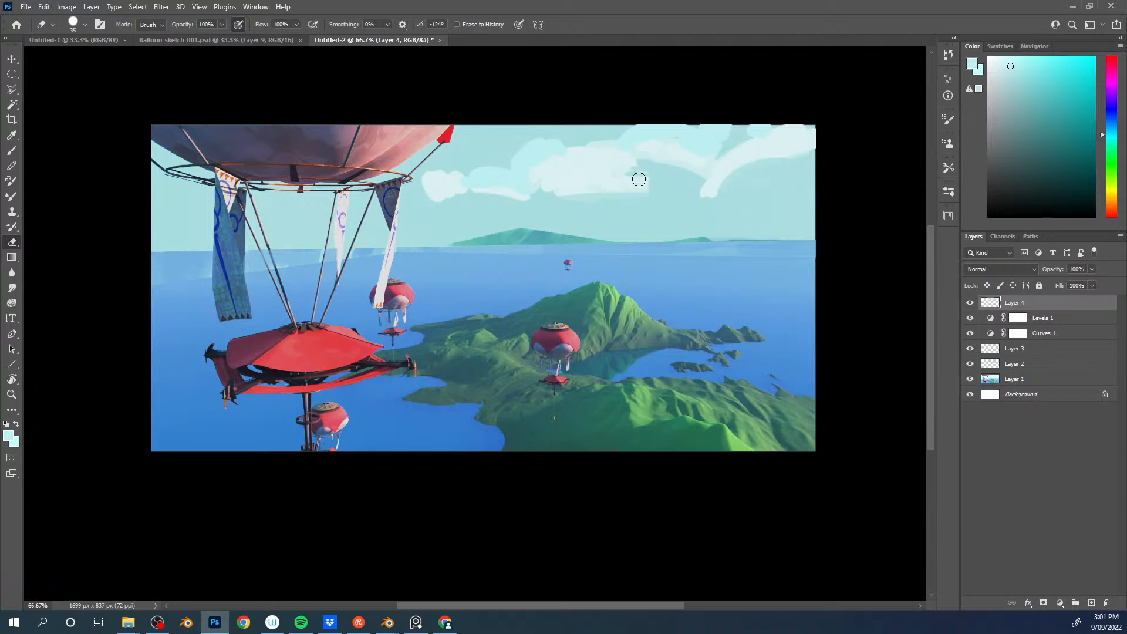
{"action": "mouse_move", "coordinate": [481, 206]}
{"action": "left_mouse_down"}
{"action": "mouse_move", "coordinate": [439, 204]}
{"action": "mouse_move", "coordinate": [450, 162]}
{"action": "left_mouse_up"}
{"action": "key", "text": "bracketleft"}
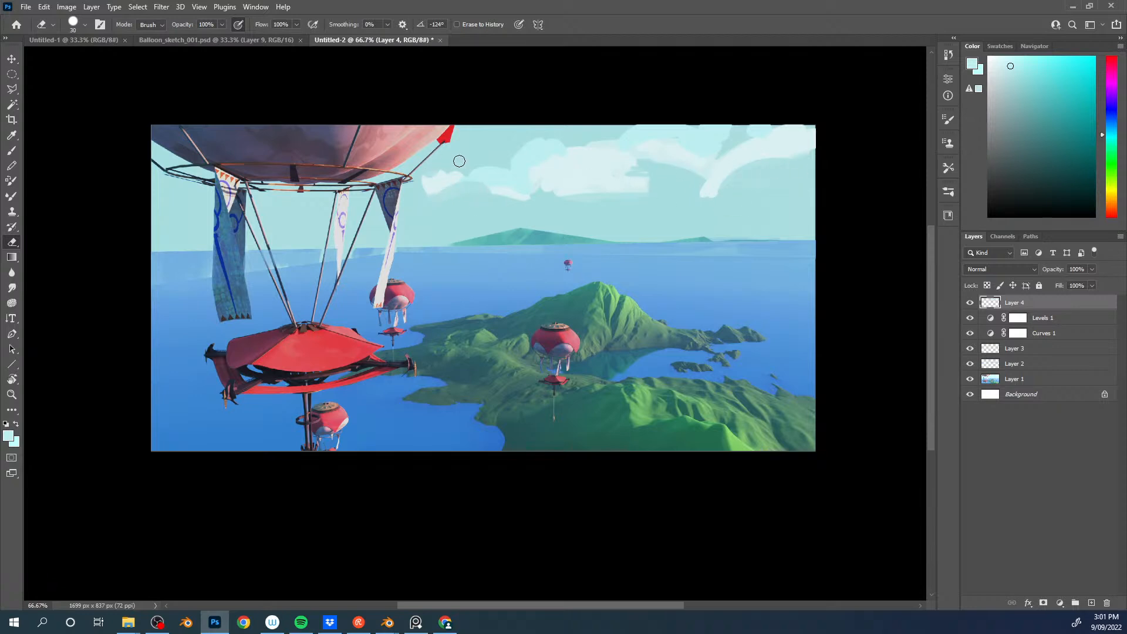
Step: Add a new layer above Layer 4 and lasso a billowing cloud outline reaching the sky's right edge
{"action": "key", "text": "b"}
{"action": "left_click", "coordinate": [526, 154], "text": "alt"}
{"action": "key", "text": "l"}
{"action": "key", "text": "ctrl+shift+alt+n"}
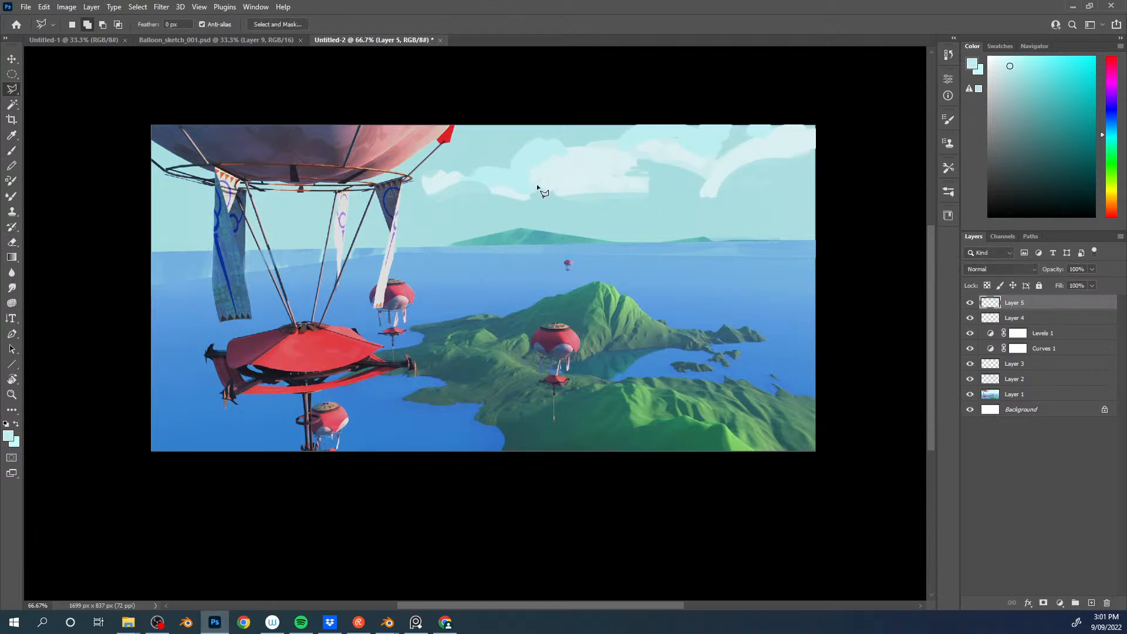
{"action": "left_click_drag", "start_coordinate": [675, 175], "coordinate": [526, 205], "text": "alt"}
{"action": "mouse_move", "coordinate": [637, 203]}
{"action": "left_mouse_down", "text": "alt"}
{"action": "mouse_move", "coordinate": [769, 205]}
{"action": "mouse_move", "coordinate": [805, 115]}
{"action": "mouse_move", "coordinate": [676, 174]}
{"action": "left_mouse_up", "text": "alt"}
Step: Paint a darker cyan shadow across the lower part of the selected cloud with a 150 px brush
{"action": "key", "text": "b"}
{"action": "left_click", "coordinate": [536, 154], "text": "alt"}
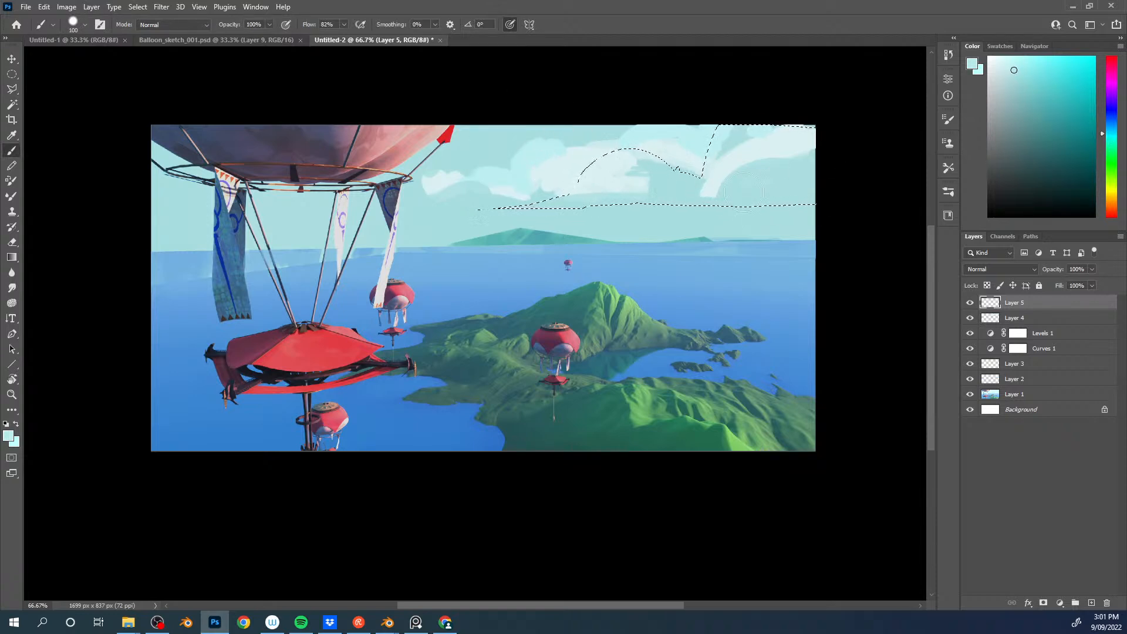
{"action": "key", "text": "bracketright"}
{"action": "key", "text": "bracketright"}
{"action": "key", "text": "bracketright"}
{"action": "left_click", "coordinate": [1025, 74]}
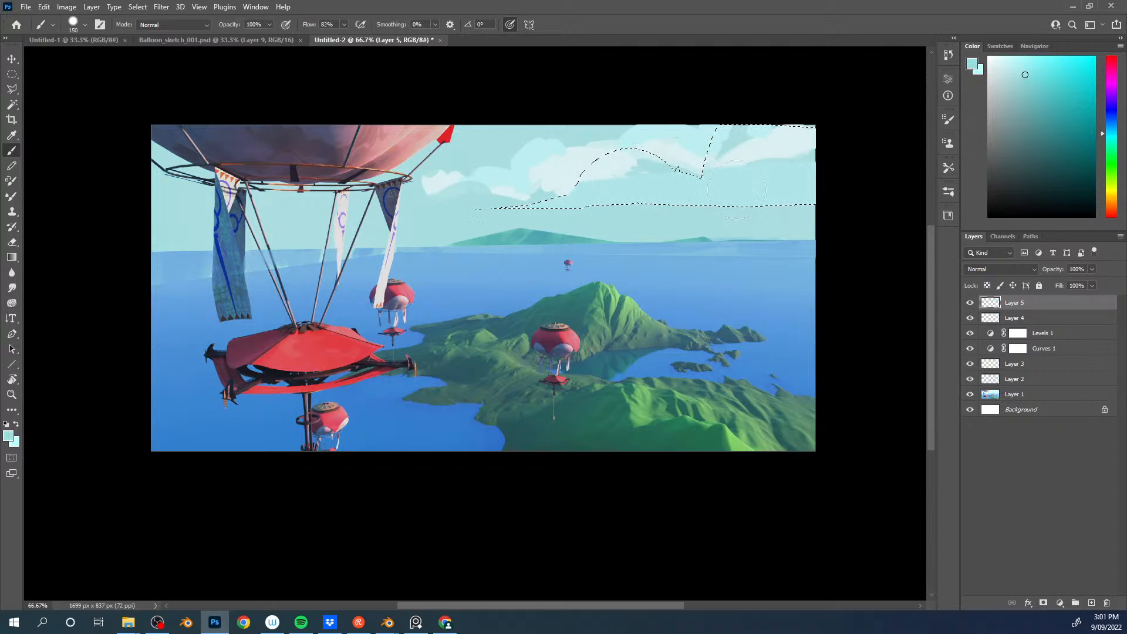
{"action": "left_click_drag", "start_coordinate": [771, 195], "coordinate": [732, 192]}
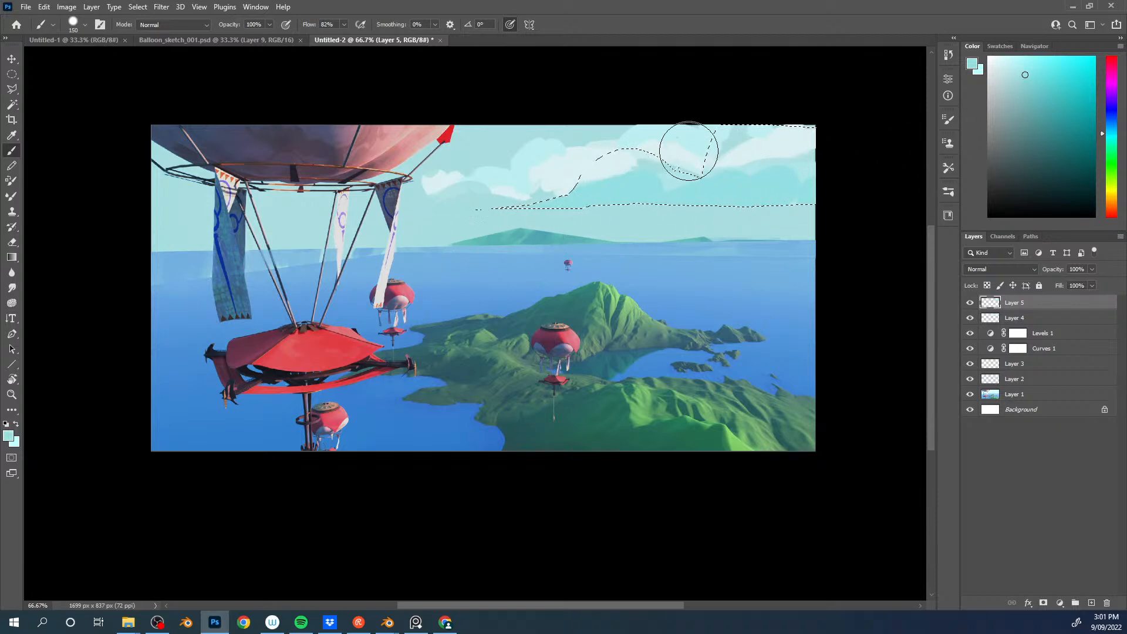
Step: Paint pale off-white over the selected cloud's upper part and add a warm white highlight along its crest
{"action": "left_click", "coordinate": [572, 161], "text": "alt"}
{"action": "mouse_move", "coordinate": [573, 161]}
{"action": "left_mouse_down"}
{"action": "mouse_move", "coordinate": [734, 126]}
{"action": "mouse_move", "coordinate": [793, 126]}
{"action": "left_mouse_up"}
{"action": "left_click", "coordinate": [990, 61]}
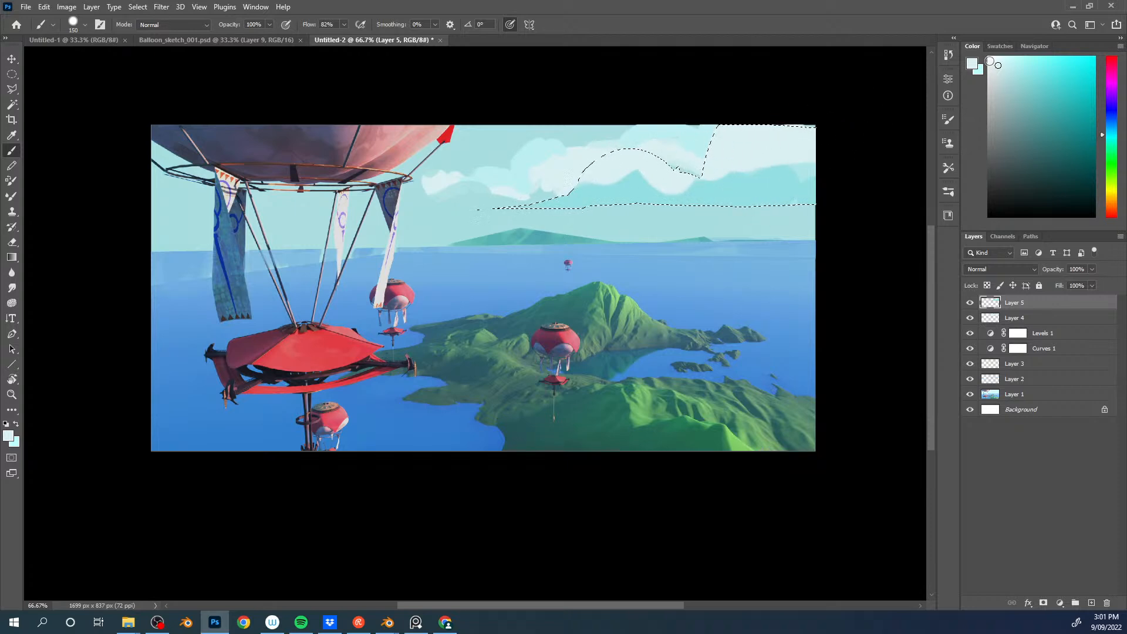
{"action": "left_click", "coordinate": [1111, 194]}
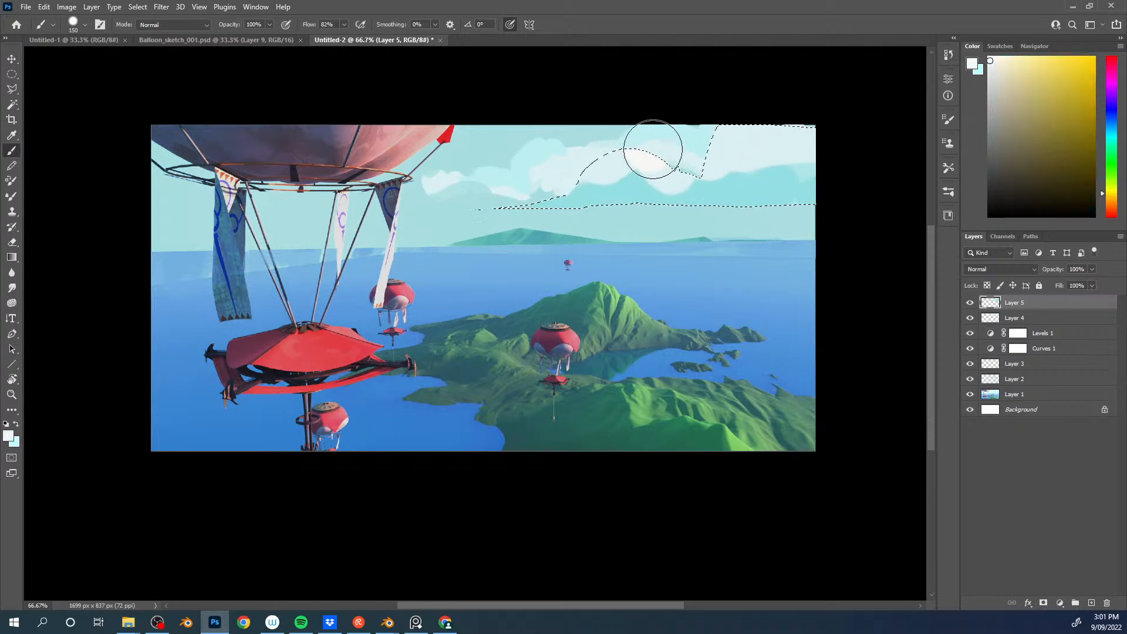
{"action": "key", "text": "bracketleft"}
{"action": "left_click_drag", "start_coordinate": [640, 157], "coordinate": [651, 156]}
{"action": "key", "text": "bracketleft"}
Step: Switch to the Rake2 brush and reduce it to 50 px for texturing the cloud's warm highlight
{"action": "right_click", "coordinate": [660, 174]}
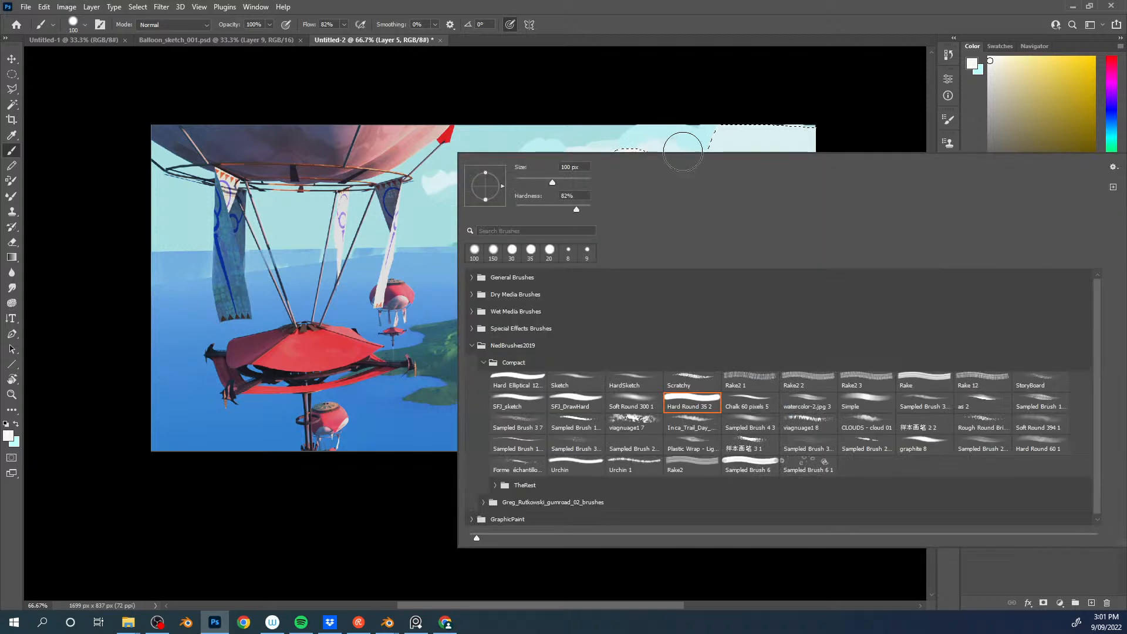
{"action": "left_click", "coordinate": [697, 469]}
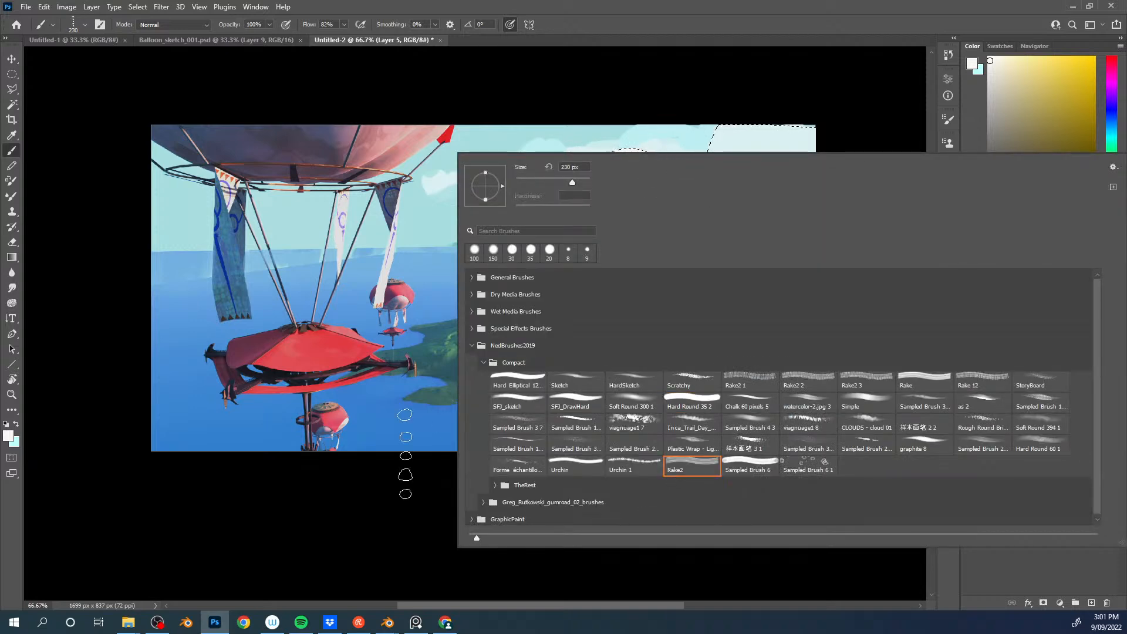
{"action": "left_click", "coordinate": [369, 393]}
{"action": "key", "text": "bracketleft"}
{"action": "key", "text": "bracketleft"}
{"action": "key", "text": "bracketleft"}
{"action": "key", "text": "bracketleft"}
{"action": "key", "text": "bracketleft"}
{"action": "key", "text": "bracketleft"}
{"action": "key", "text": "bracketleft"}
{"action": "key", "text": "bracketleft"}
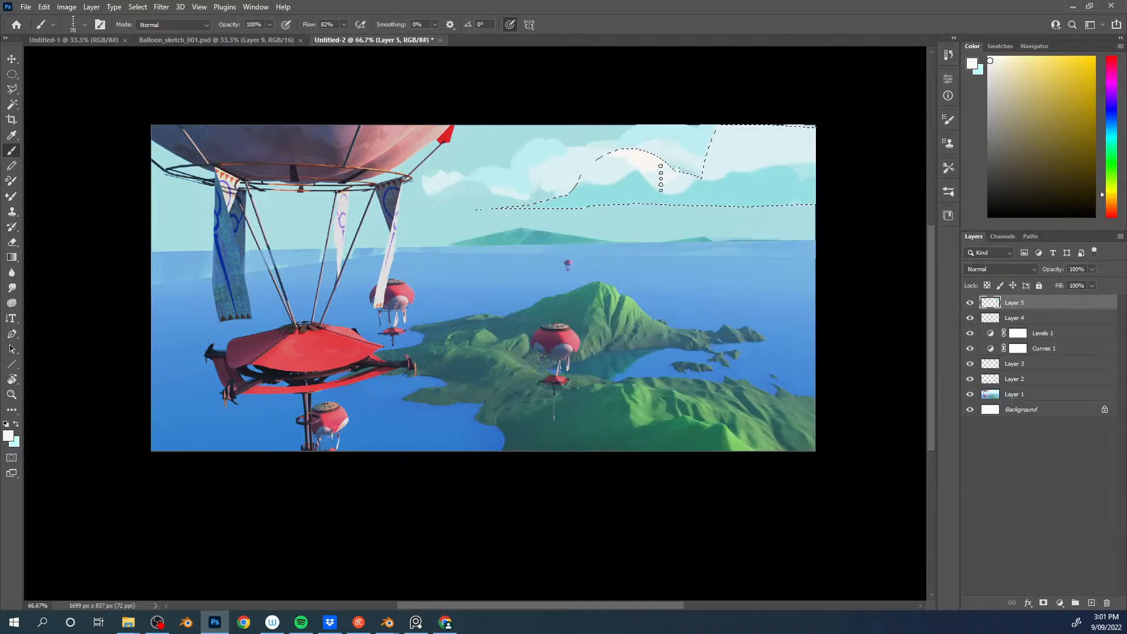
{"action": "key", "text": "bracketleft"}
{"action": "key", "text": "bracketleft"}
Step: Glaze the selected cloud's cyan lower edge with pale yellow using the Soft Round 300 1 brush
{"action": "right_click", "coordinate": [714, 187]}
{"action": "left_click", "coordinate": [628, 459]}
{"action": "left_click", "coordinate": [390, 529]}
{"action": "left_click", "coordinate": [715, 191], "text": "alt"}
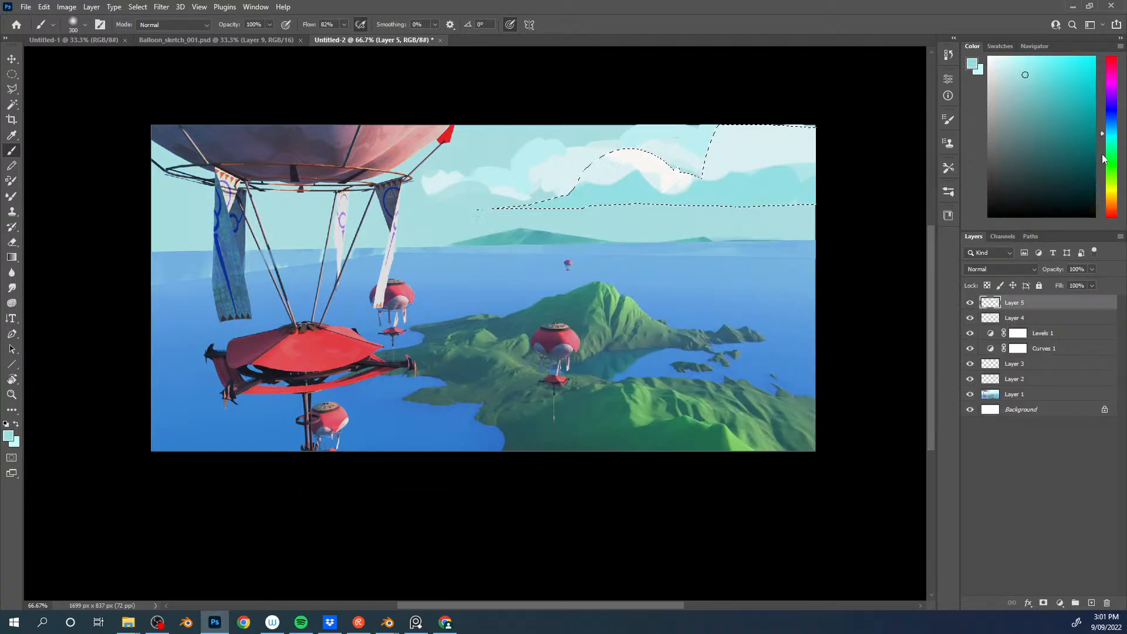
{"action": "left_click_drag", "start_coordinate": [1005, 87], "coordinate": [1001, 82]}
{"action": "mouse_move", "coordinate": [737, 246]}
{"action": "left_mouse_down"}
{"action": "mouse_move", "coordinate": [574, 252]}
{"action": "mouse_move", "coordinate": [572, 242]}
{"action": "left_mouse_up"}
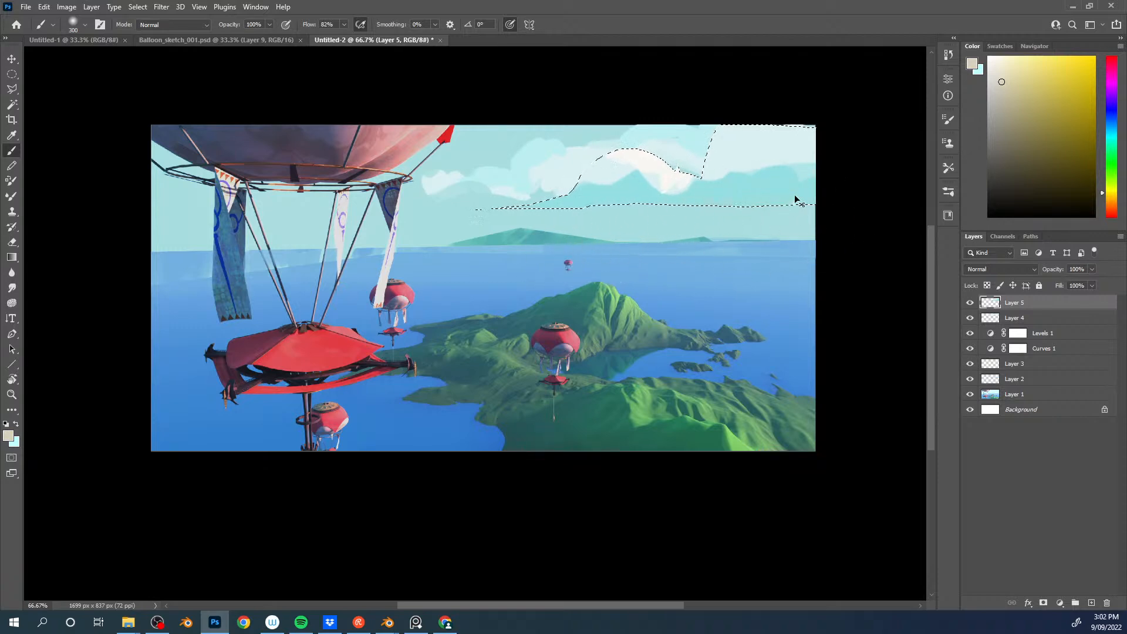
{"action": "left_click", "coordinate": [1005, 65]}
{"action": "mouse_move", "coordinate": [846, 186]}
{"action": "left_mouse_down"}
{"action": "mouse_move", "coordinate": [808, 214]}
{"action": "mouse_move", "coordinate": [611, 206]}
{"action": "mouse_move", "coordinate": [521, 228]}
{"action": "mouse_move", "coordinate": [683, 208]}
{"action": "left_mouse_up"}
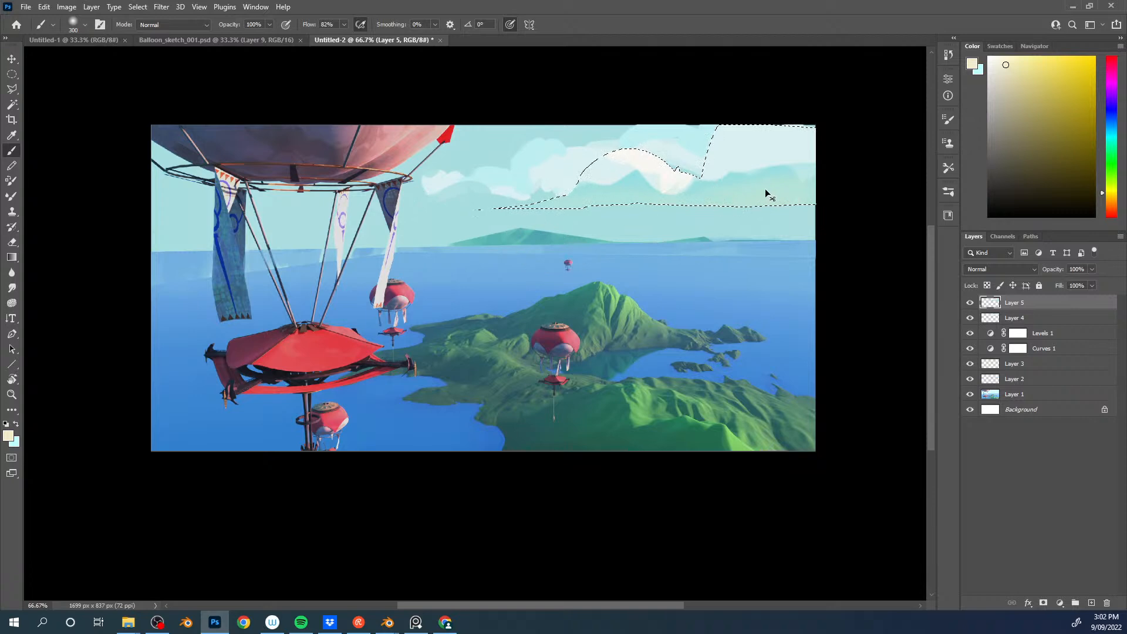
Step: Deselect the cloud on Layer 5, reposition it above the horizon and enlarge it with Free Transform
{"action": "key", "text": "ctrl+d"}
{"action": "mouse_move", "coordinate": [707, 199]}
{"action": "left_mouse_down", "text": "ctrl"}
{"action": "mouse_move", "coordinate": [664, 206]}
{"action": "mouse_move", "coordinate": [717, 209]}
{"action": "mouse_move", "coordinate": [680, 215]}
{"action": "left_mouse_up", "text": "ctrl"}
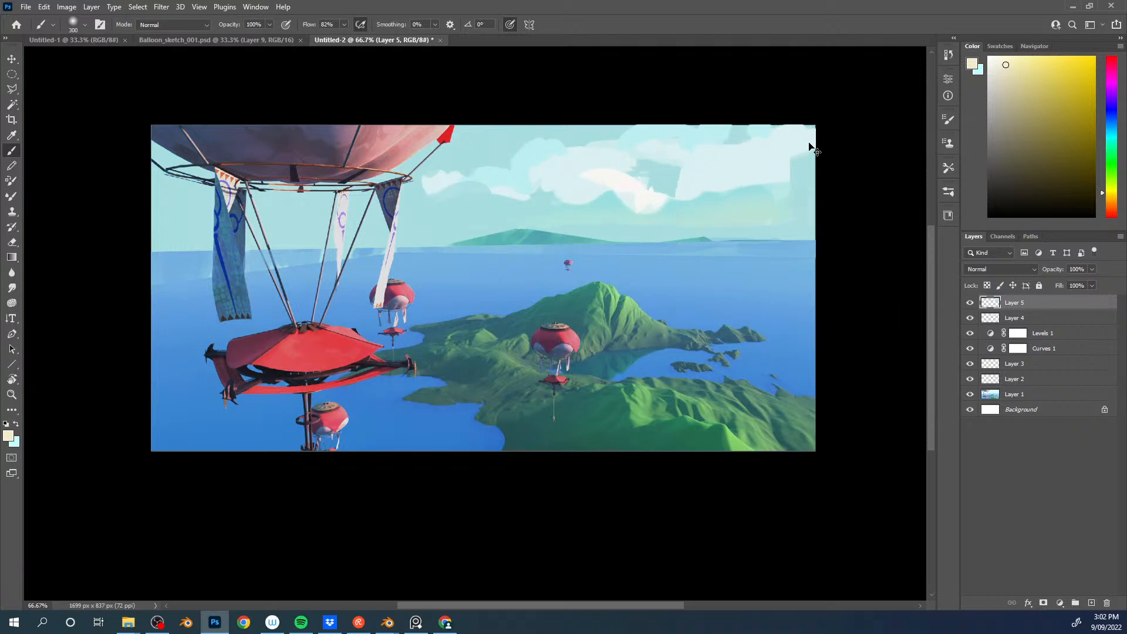
{"action": "key", "text": "ctrl+t"}
{"action": "mouse_move", "coordinate": [793, 138]}
{"action": "left_mouse_down"}
{"action": "mouse_move", "coordinate": [852, 125]}
{"action": "mouse_move", "coordinate": [861, 111]}
{"action": "left_mouse_up"}
{"action": "left_click_drag", "start_coordinate": [740, 185], "coordinate": [738, 156]}
{"action": "key", "text": "Return"}
Step: Darken the cloud on Layer 5 by applying Levels with the midtone value at 0.70
{"action": "key", "text": "ctrl+l"}
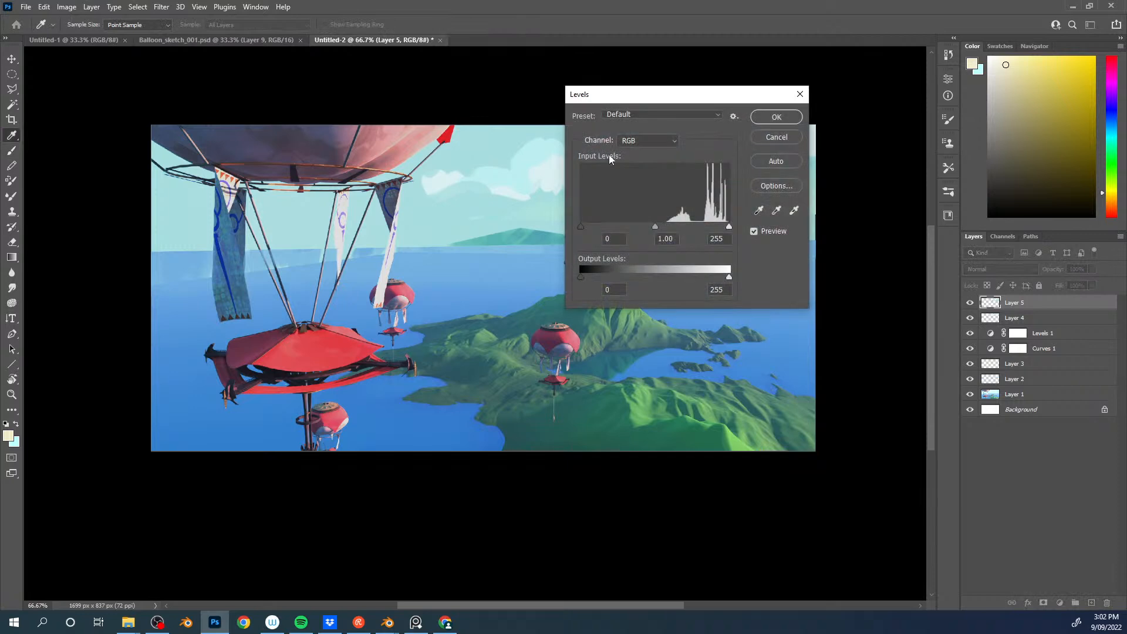
{"action": "left_click_drag", "start_coordinate": [656, 99], "coordinate": [303, 150]}
{"action": "left_click_drag", "start_coordinate": [309, 277], "coordinate": [320, 277]}
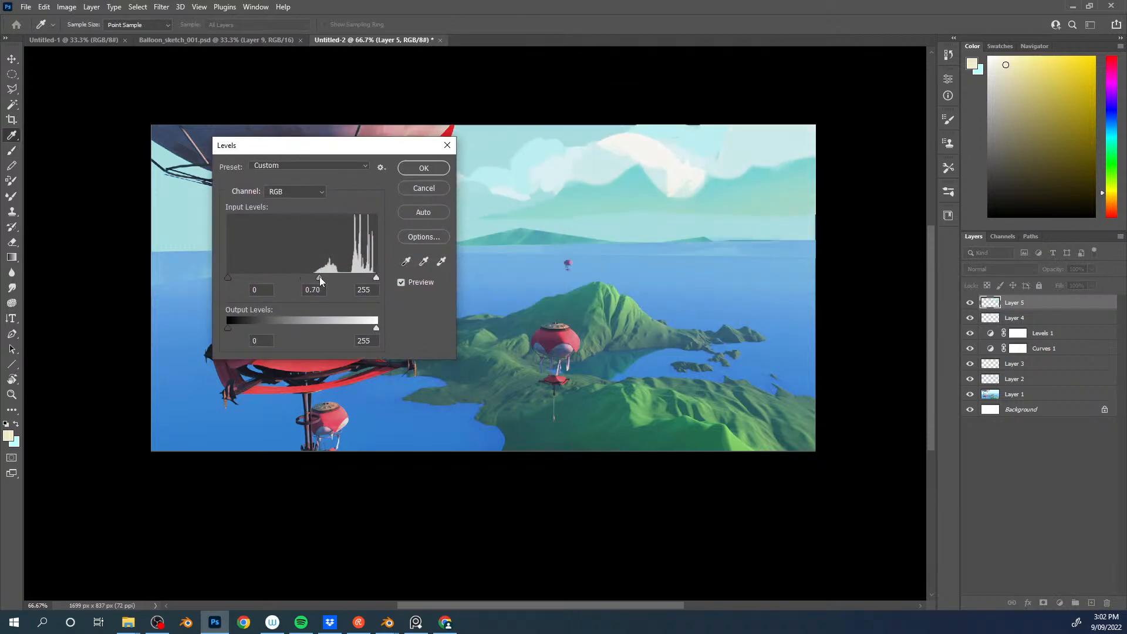
{"action": "left_click", "coordinate": [427, 170]}
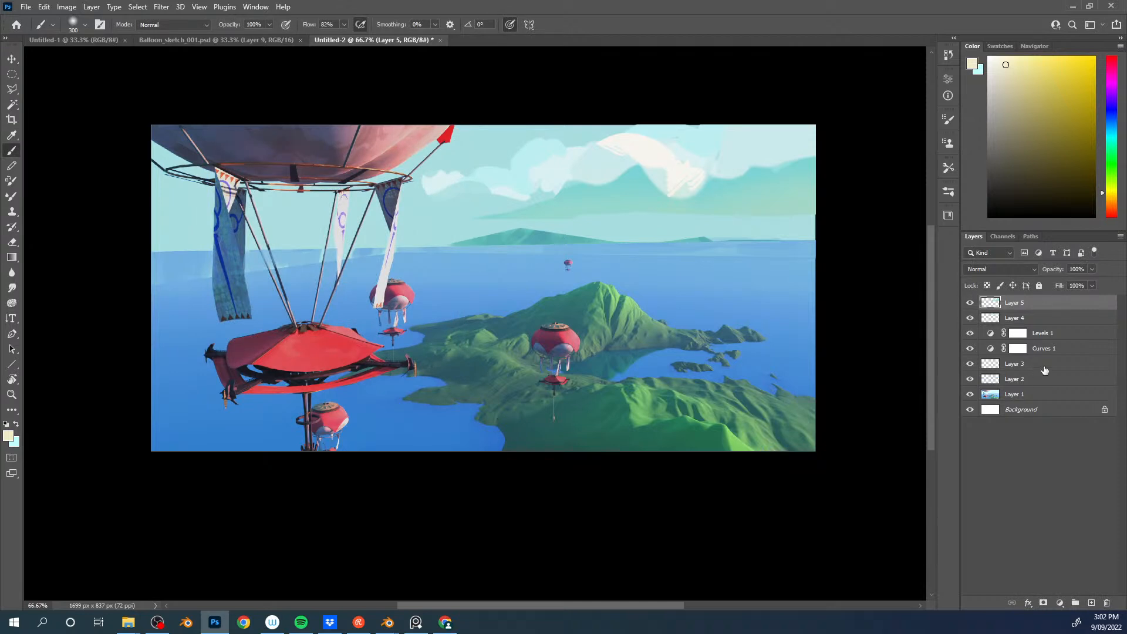
Step: Add a new layer above Levels 1 and paint a dark teal ridge line on the mountain's left slope with Hard Round 35 2
{"action": "left_click", "coordinate": [1066, 333]}
{"action": "key", "text": "ctrl+alt+shift+n"}
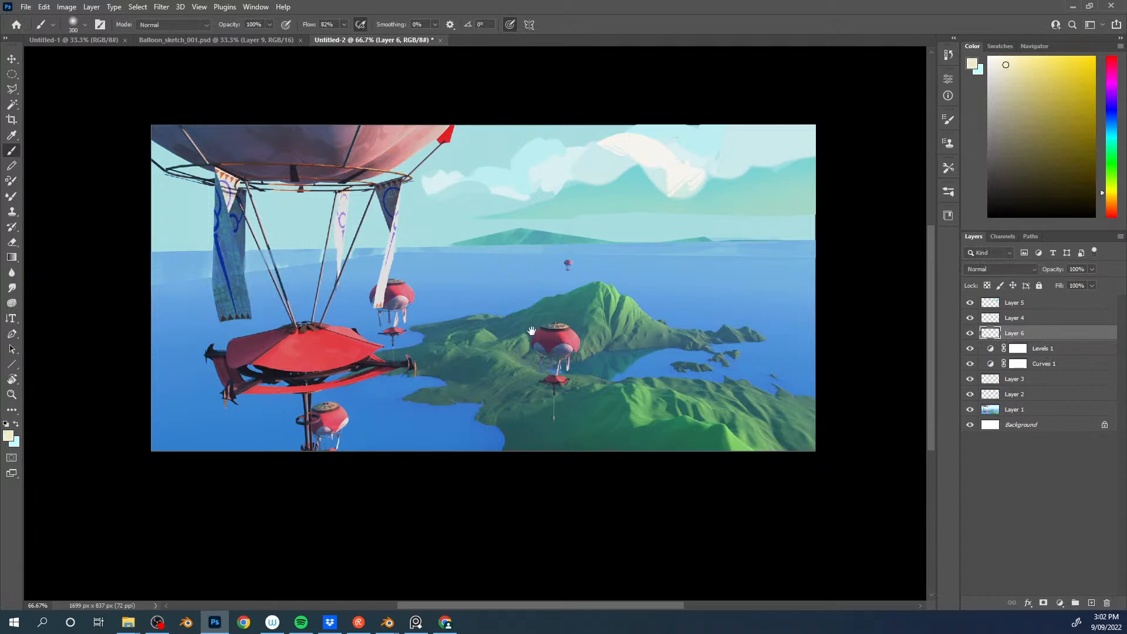
{"action": "left_click_drag", "start_coordinate": [536, 313], "coordinate": [561, 216]}
{"action": "right_click", "coordinate": [707, 357]}
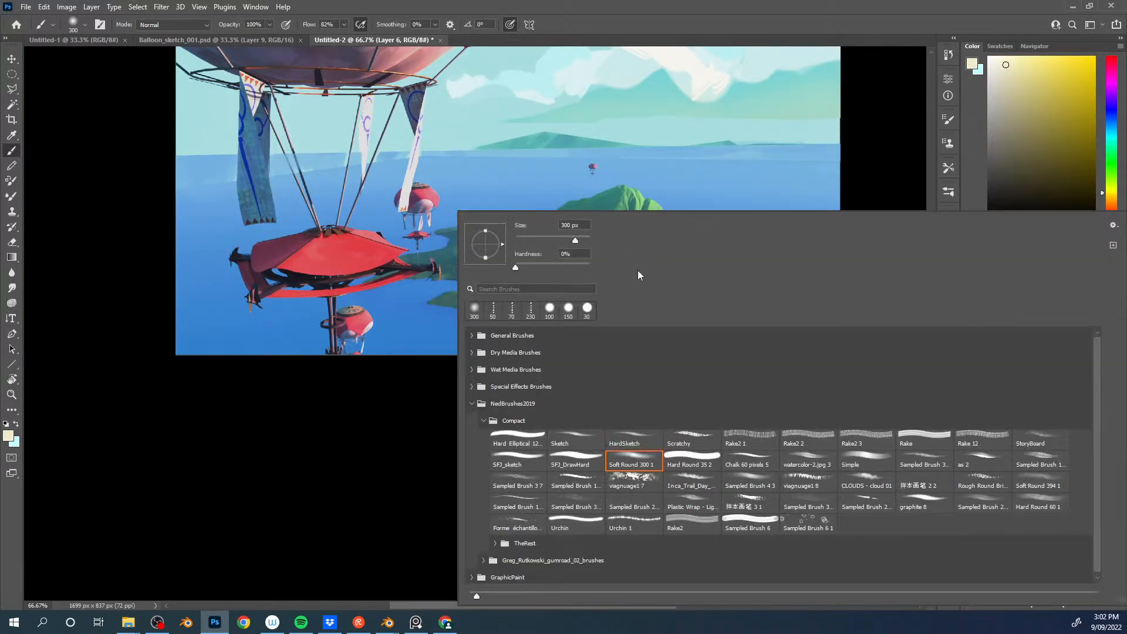
{"action": "left_click", "coordinate": [698, 473]}
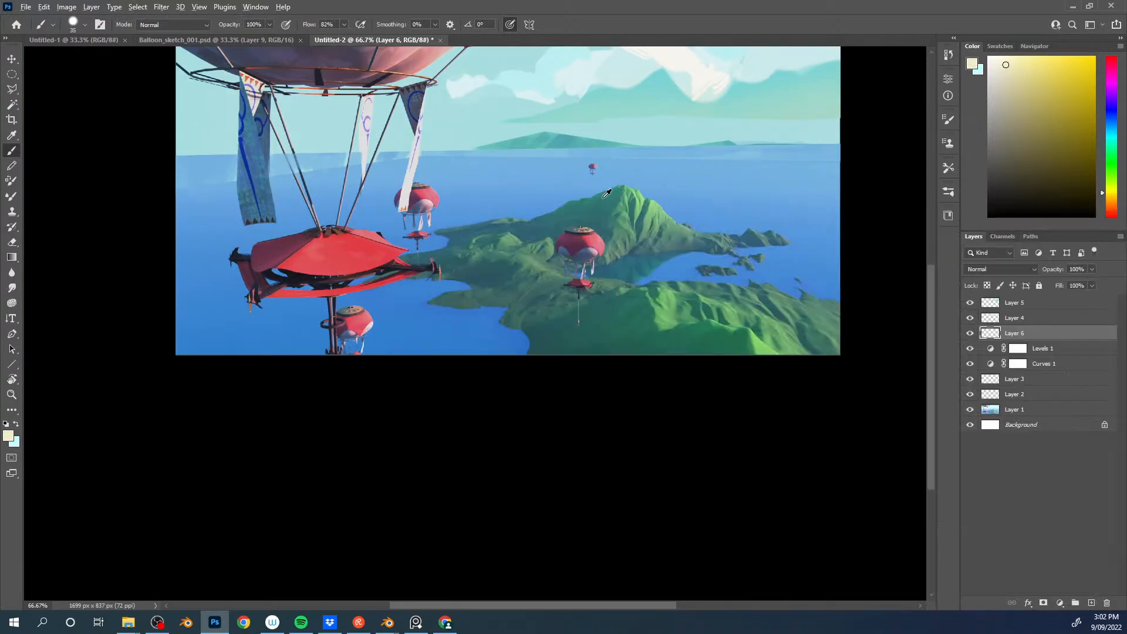
{"action": "left_click", "coordinate": [590, 198], "text": "alt"}
{"action": "right_click_drag", "start_coordinate": [597, 198], "coordinate": [587, 199], "text": "alt"}
{"action": "left_click_drag", "start_coordinate": [585, 197], "coordinate": [620, 181]}
Step: Enlarge the Hard Round 35 2 brush and adjust it in the Brush Settings
{"action": "key", "text": "bracketright"}
{"action": "key", "text": "bracketright"}
{"action": "key", "text": "bracketright"}
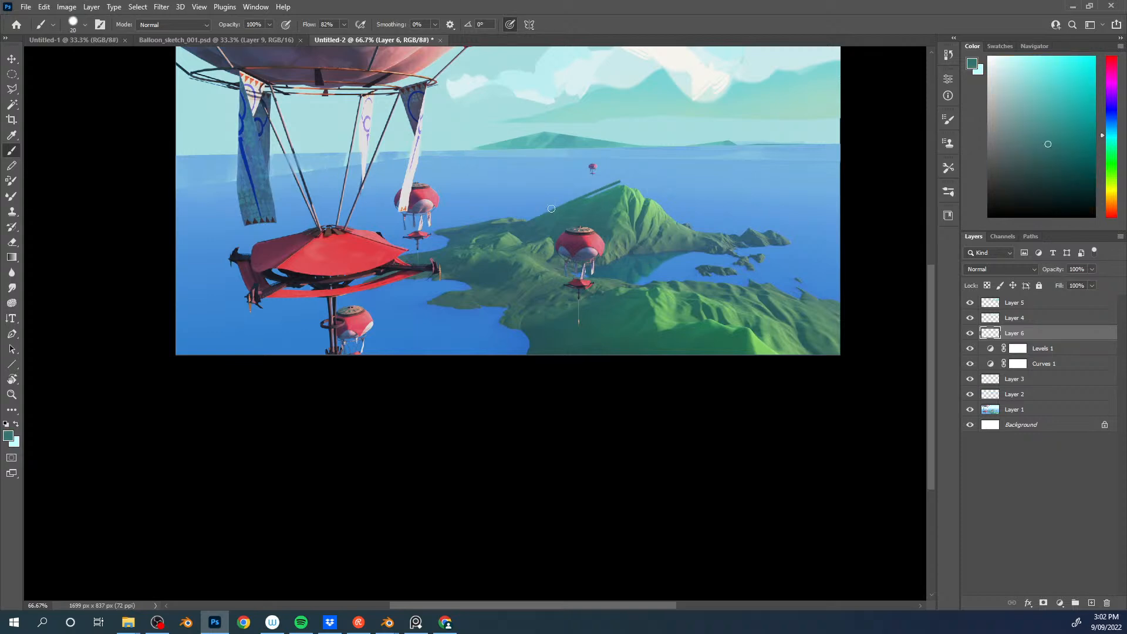
{"action": "right_click", "coordinate": [571, 192]}
{"action": "left_click", "coordinate": [423, 240]}
{"action": "key", "text": "F5"}
{"action": "left_click", "coordinate": [744, 159]}
{"action": "left_click_drag", "start_coordinate": [805, 178], "coordinate": [916, 178]}
{"action": "left_click", "coordinate": [525, 471]}
Step: Paint over the mountain's peak and left slope with sampled greens, undoing the last slope stroke
{"action": "left_click_drag", "start_coordinate": [617, 182], "coordinate": [605, 192]}
{"action": "left_click", "coordinate": [616, 189], "text": "alt"}
{"action": "key", "text": "["}
{"action": "left_click", "coordinate": [564, 207], "text": "alt"}
{"action": "left_click", "coordinate": [606, 188], "text": "alt"}
{"action": "mouse_move", "coordinate": [563, 204]}
{"action": "left_mouse_down"}
{"action": "mouse_move", "coordinate": [621, 180]}
{"action": "mouse_move", "coordinate": [529, 217]}
{"action": "left_mouse_up"}
{"action": "key", "text": "ctrl+z"}
Step: Lasso the mountain's right face below the peak and fill it with dark grey-teal using a 40 px brush
{"action": "key", "text": "l"}
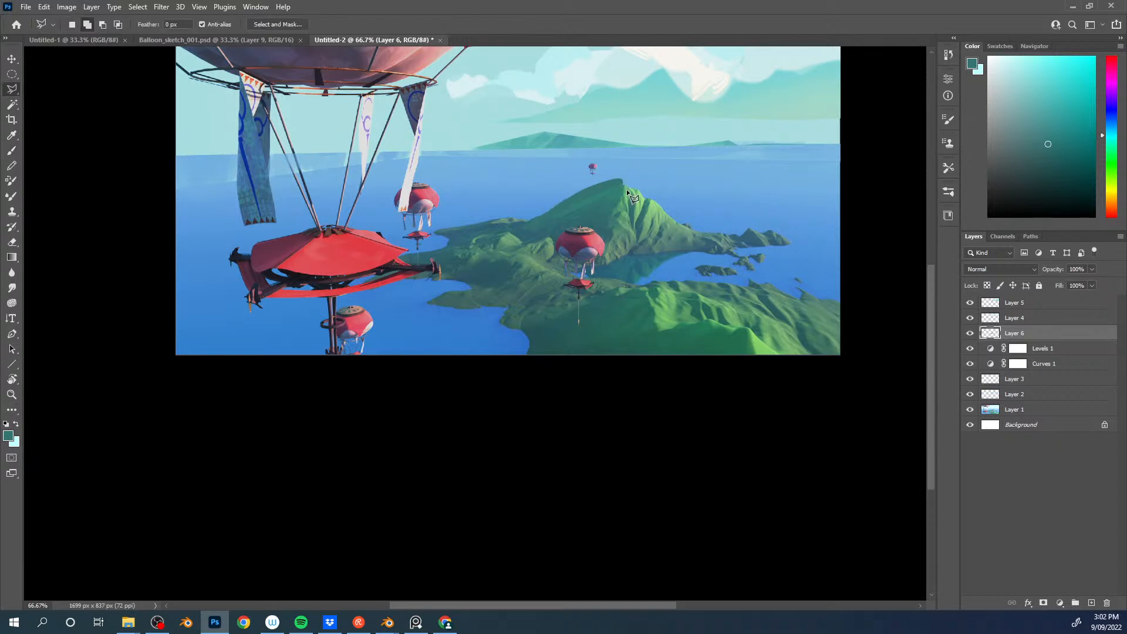
{"action": "left_click", "coordinate": [640, 231]}
{"action": "left_click", "coordinate": [642, 220]}
{"action": "left_click", "coordinate": [623, 178]}
{"action": "key", "text": "b"}
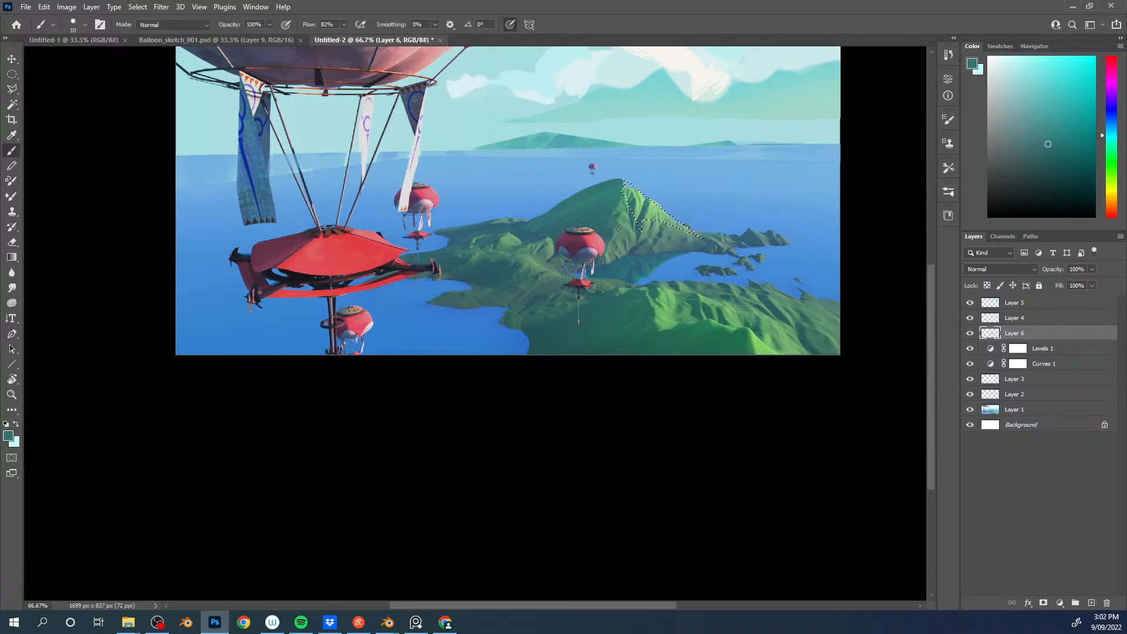
{"action": "left_click", "coordinate": [1010, 161]}
{"action": "key", "text": "bracketright"}
{"action": "key", "text": "bracketright"}
{"action": "key", "text": "bracketright"}
{"action": "left_click_drag", "start_coordinate": [627, 188], "coordinate": [675, 226]}
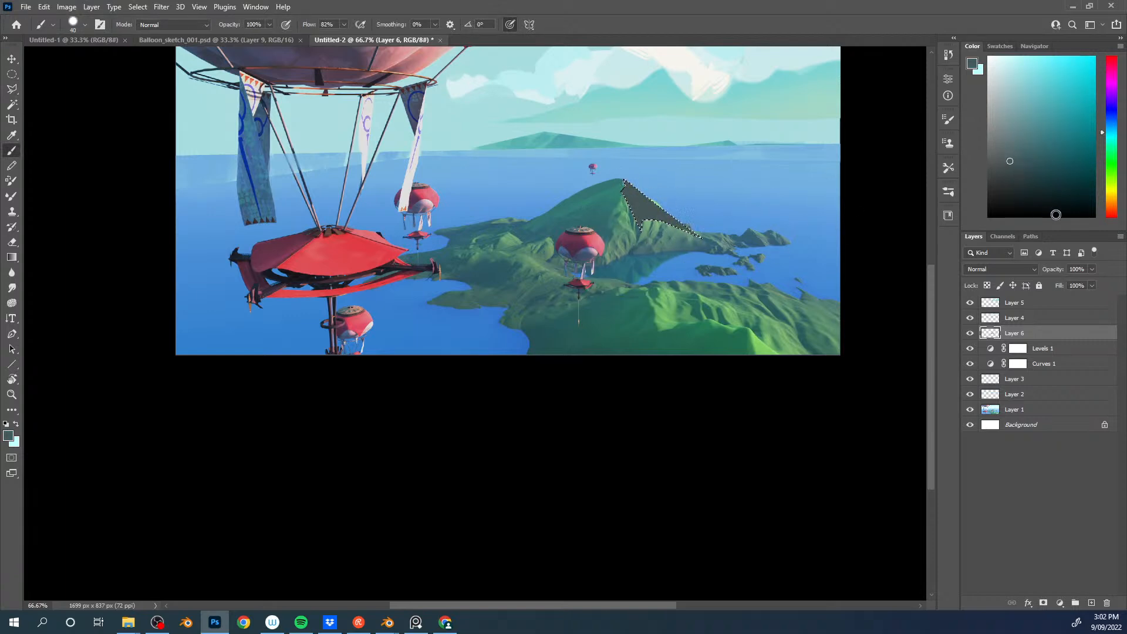
Step: Repaint the selected right face of the mountain in warm brown, reducing the brush to 25 px
{"action": "left_click", "coordinate": [1109, 209]}
{"action": "mouse_move", "coordinate": [1003, 149]}
{"action": "left_mouse_down"}
{"action": "mouse_move", "coordinate": [1011, 138]}
{"action": "mouse_move", "coordinate": [1037, 159]}
{"action": "left_mouse_up"}
{"action": "key", "text": "bracketleft"}
{"action": "left_click_drag", "start_coordinate": [636, 203], "coordinate": [693, 234]}
{"action": "left_click_drag", "start_coordinate": [1042, 157], "coordinate": [1017, 142]}
{"action": "mouse_move", "coordinate": [695, 235]}
{"action": "left_mouse_down"}
{"action": "mouse_move", "coordinate": [627, 196]}
{"action": "mouse_move", "coordinate": [693, 228]}
{"action": "left_mouse_up"}
{"action": "key", "text": "bracketleft"}
{"action": "key", "text": "ctrl+d"}
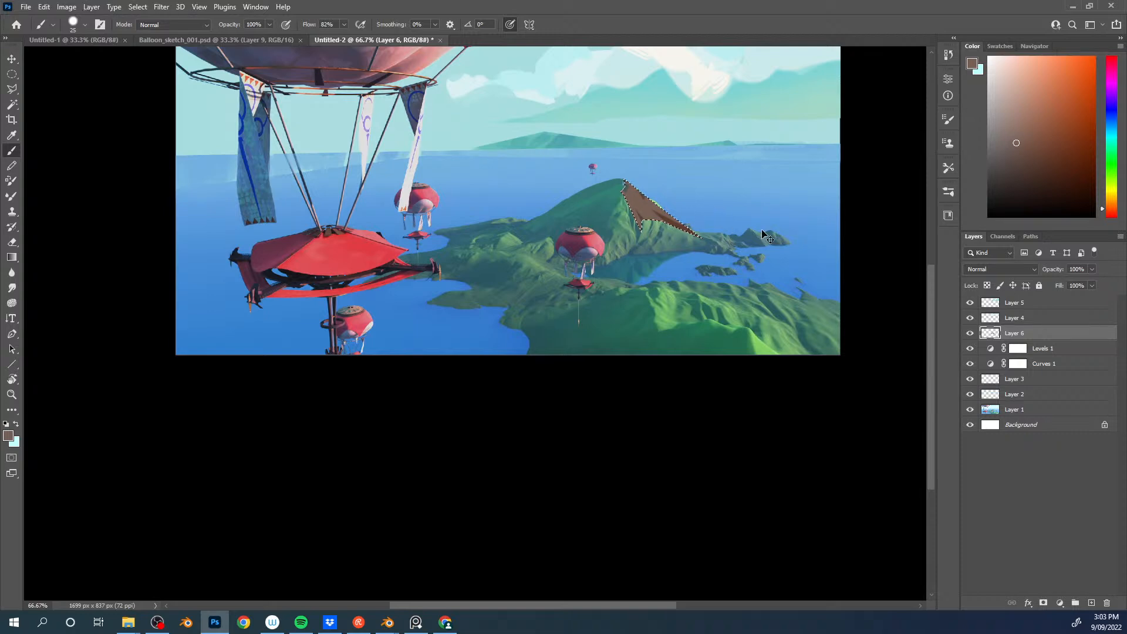
Step: Soften the brown right face with sampled lighter brown and sea blue using Soft Round 300 1, and clear the selection
{"action": "left_click", "coordinate": [662, 225], "text": "alt"}
{"action": "right_click", "coordinate": [622, 236]}
{"action": "left_click", "coordinate": [631, 463]}
{"action": "left_click", "coordinate": [702, 226]}
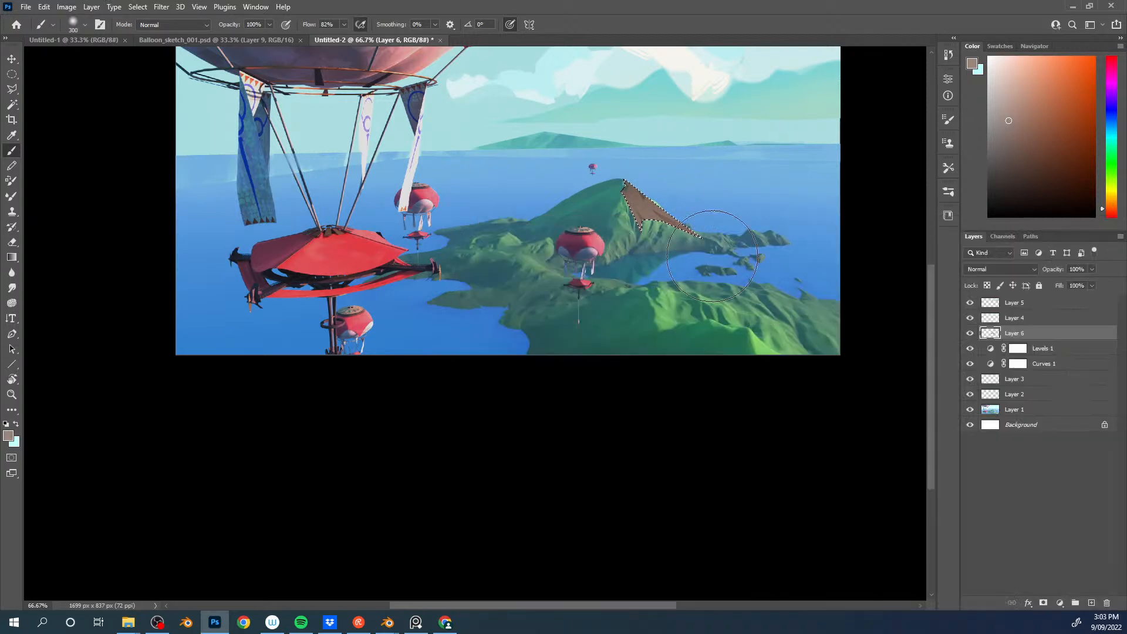
{"action": "left_click", "coordinate": [729, 241], "text": "alt"}
{"action": "key", "text": "ctrl+d"}
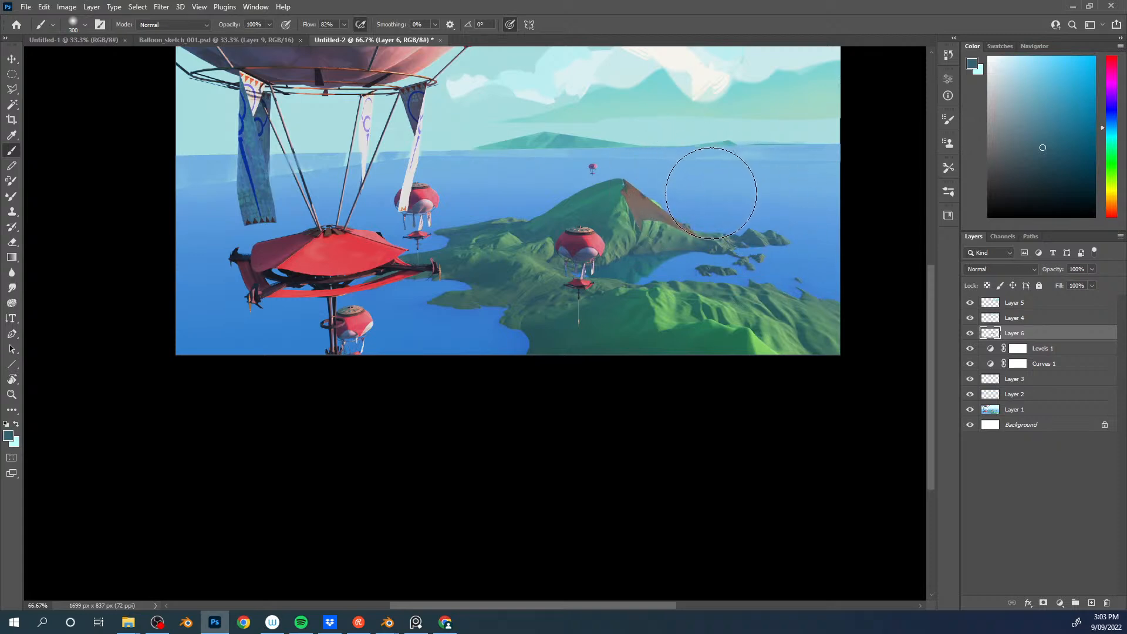
Step: Lasso a tall narrow tower on the mountain's peak, fill it with pale cyan using a 200 px soft brush, and bring Layer 6 to the top
{"action": "key", "text": "l"}
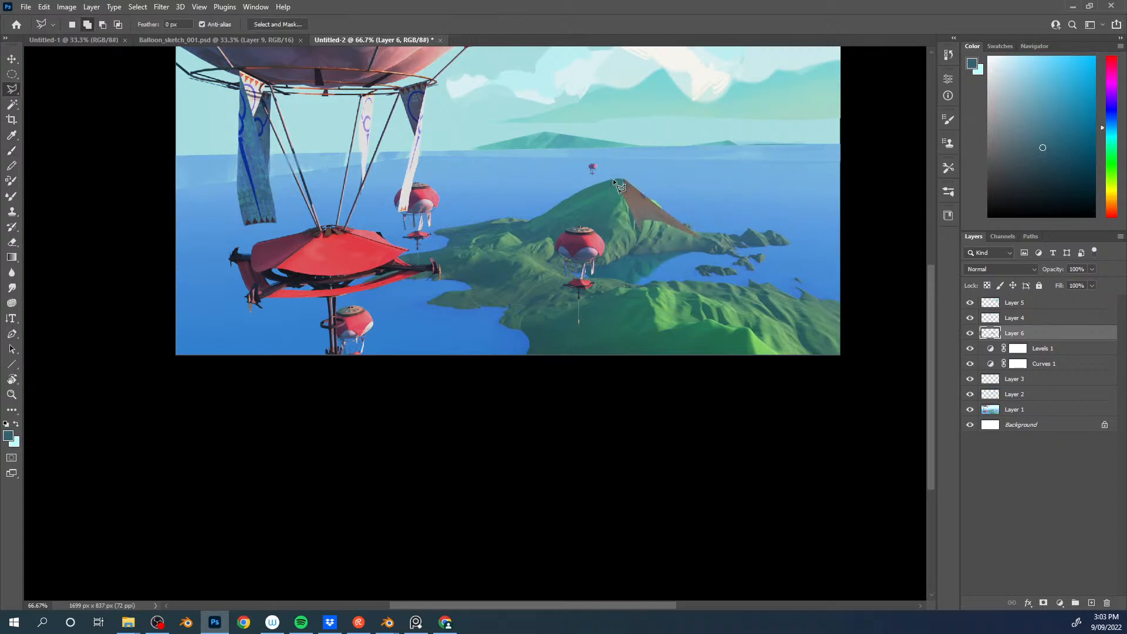
{"action": "left_click", "coordinate": [611, 178]}
{"action": "left_click", "coordinate": [611, 182]}
{"action": "key", "text": "b"}
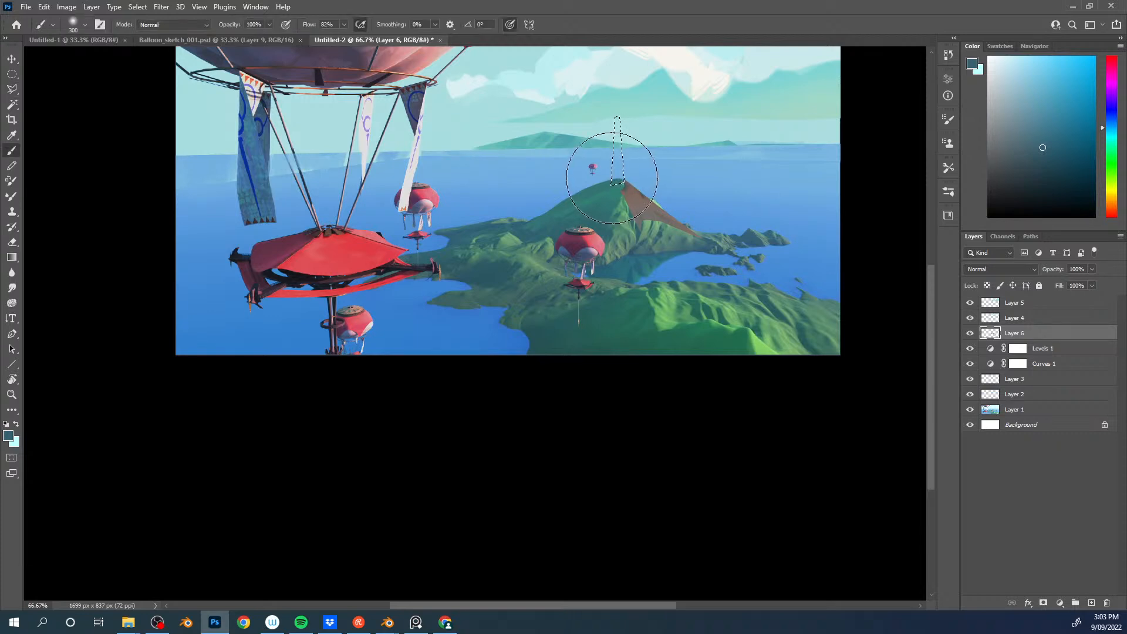
{"action": "left_click", "coordinate": [648, 121], "text": "alt"}
{"action": "key", "text": "bracketleft"}
{"action": "key", "text": "bracketleft"}
{"action": "left_click_drag", "start_coordinate": [624, 154], "coordinate": [619, 170]}
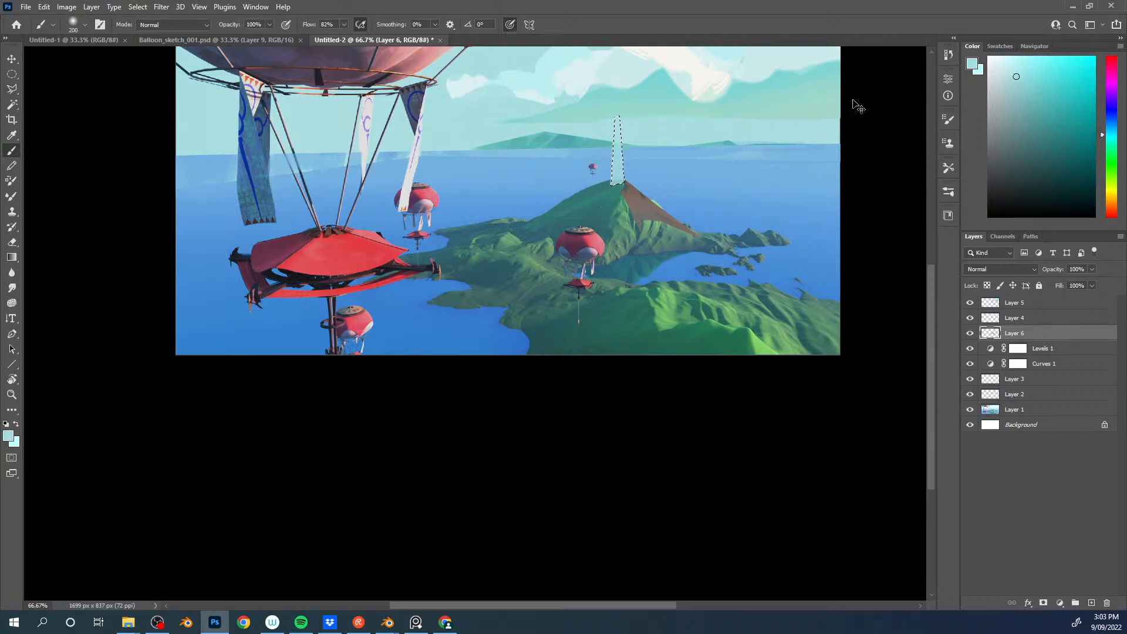
{"action": "key", "text": "ctrl+shift+bracketright"}
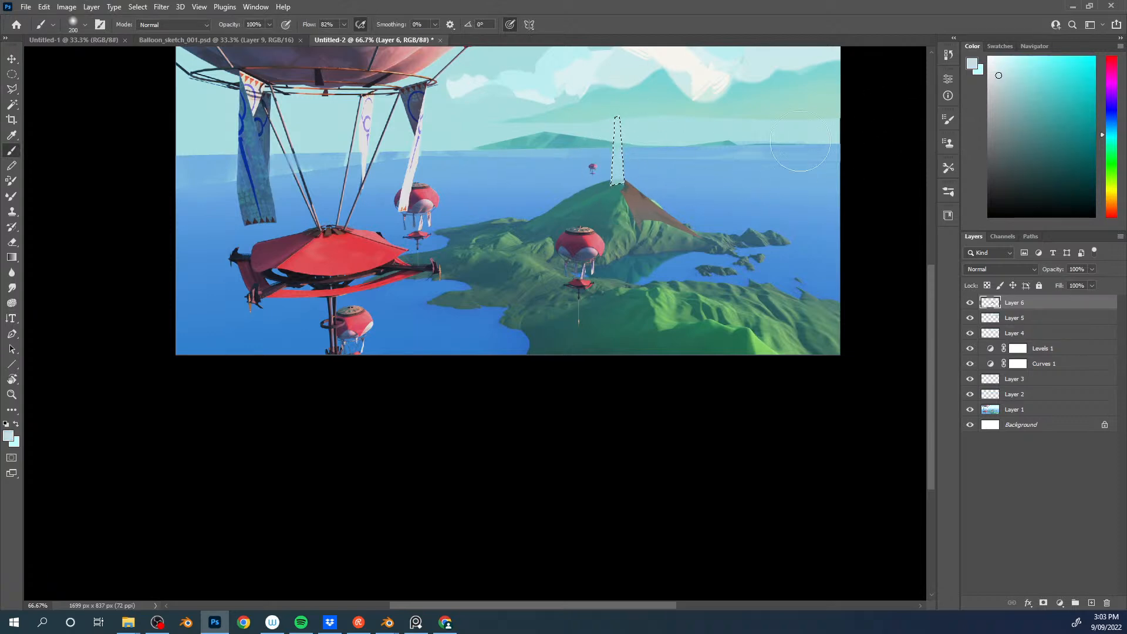
{"action": "key", "text": "ctrl+d"}
Step: Switch to the Hard Elliptical brush and set its angle to 92° for painting buildings
{"action": "right_click", "coordinate": [616, 171]}
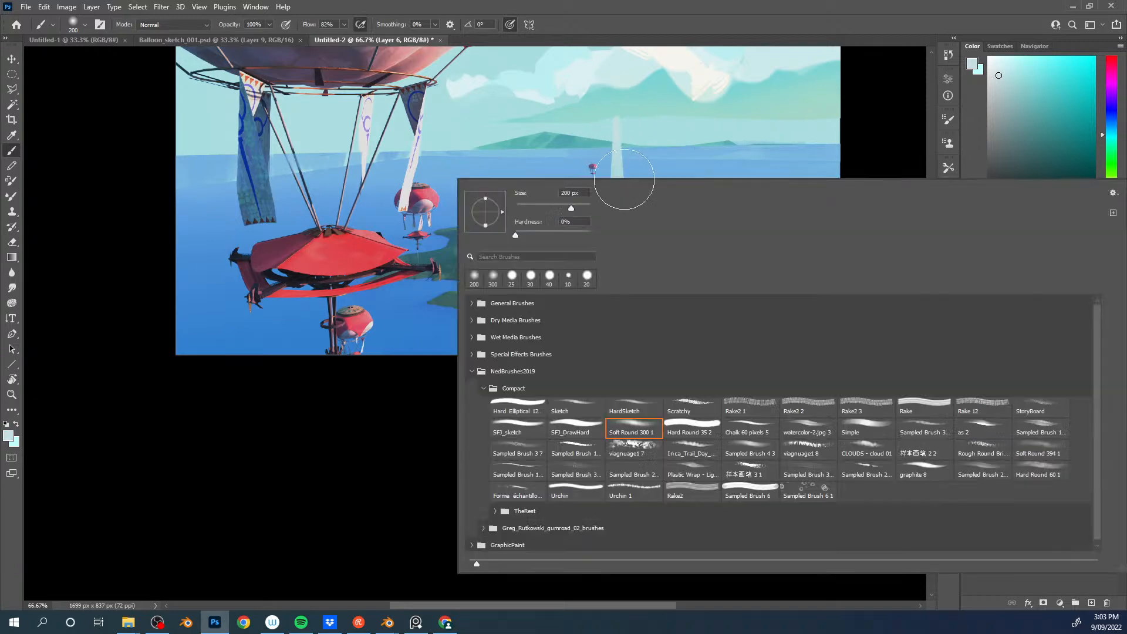
{"action": "left_click", "coordinate": [704, 432]}
{"action": "left_click", "coordinate": [928, 411]}
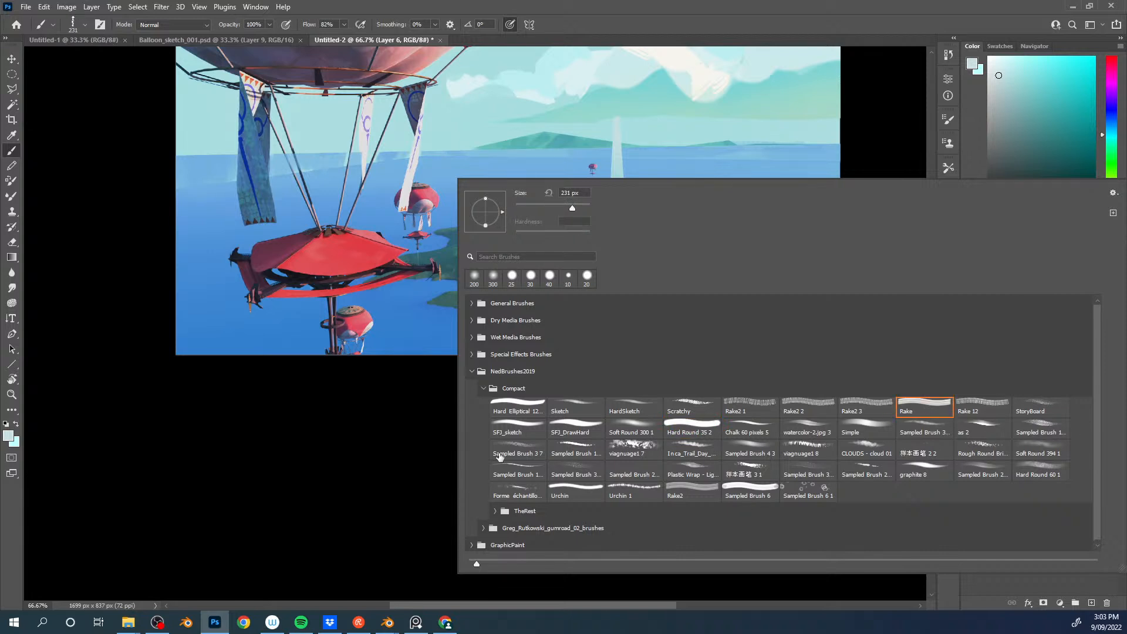
{"action": "double_click", "coordinate": [512, 408]}
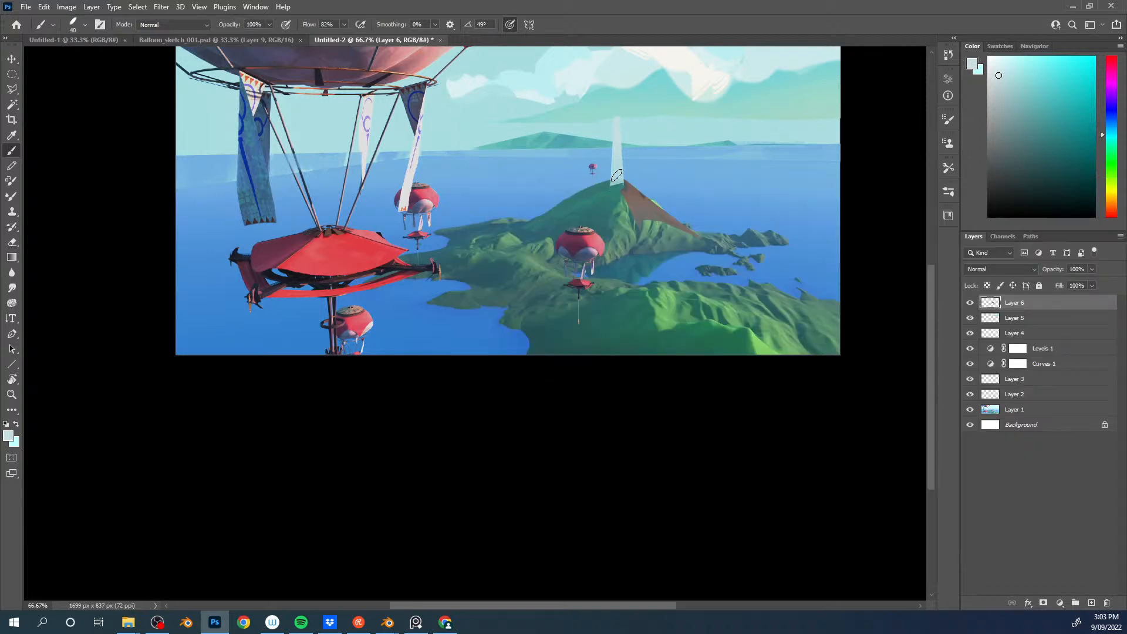
{"action": "right_click", "coordinate": [485, 185]}
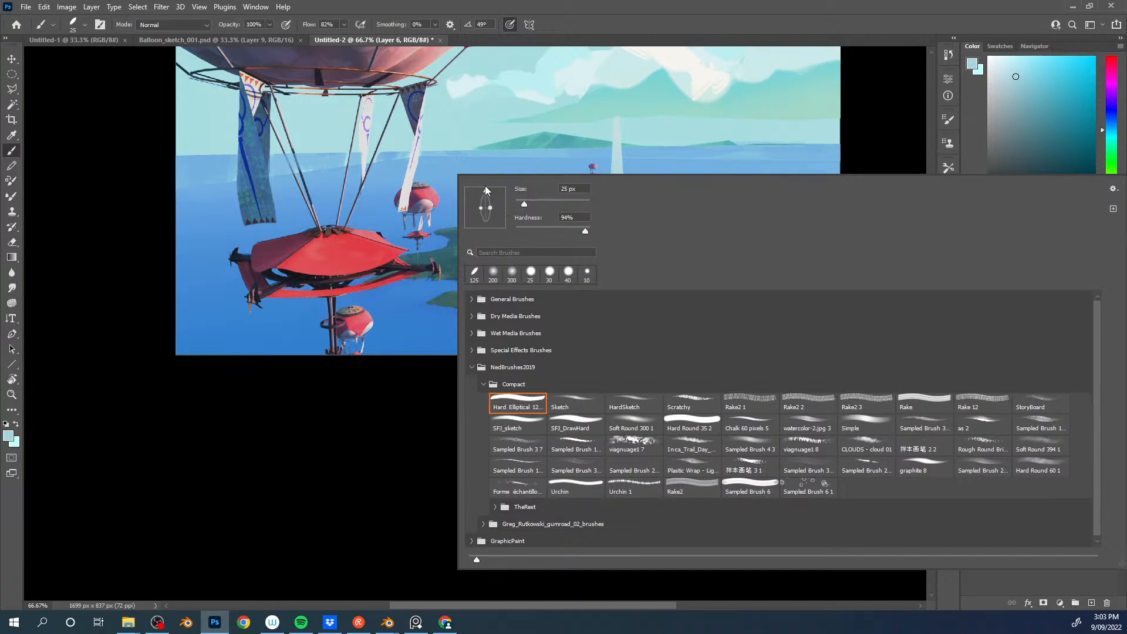
{"action": "left_click", "coordinate": [394, 458]}
Step: Paint small pale teal building blocks at the tower's base and down the mountain's left slope with a shrinking elliptical brush
{"action": "left_click", "coordinate": [615, 182], "text": "alt"}
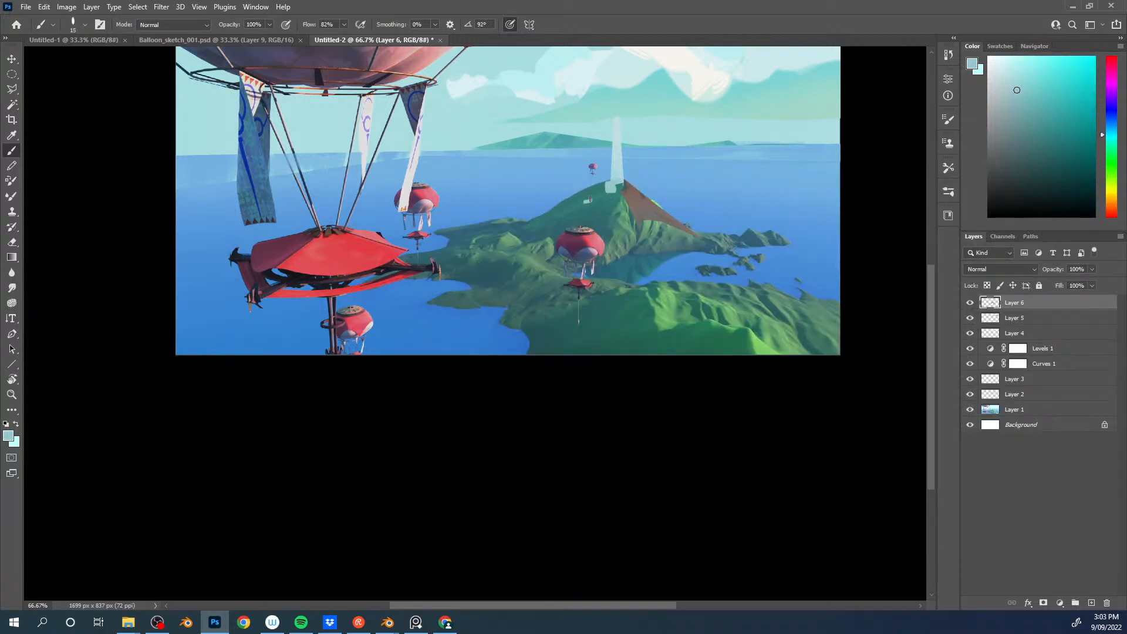
{"action": "left_click", "coordinate": [593, 203], "text": "alt"}
{"action": "left_click", "coordinate": [585, 201], "text": "alt"}
{"action": "key", "text": "bracketleft"}
{"action": "left_click_drag", "start_coordinate": [590, 214], "coordinate": [569, 217]}
{"action": "key", "text": "bracketleft"}
{"action": "left_click", "coordinate": [565, 216], "text": "alt"}
{"action": "left_click", "coordinate": [566, 206], "text": "alt"}
Step: Paint pale cream sunlit buildings below the brown face and a highlight on the tower, refining them with sampled teal and dark tones
{"action": "left_click", "coordinate": [1000, 66]}
{"action": "left_click_drag", "start_coordinate": [1104, 155], "coordinate": [1104, 186]}
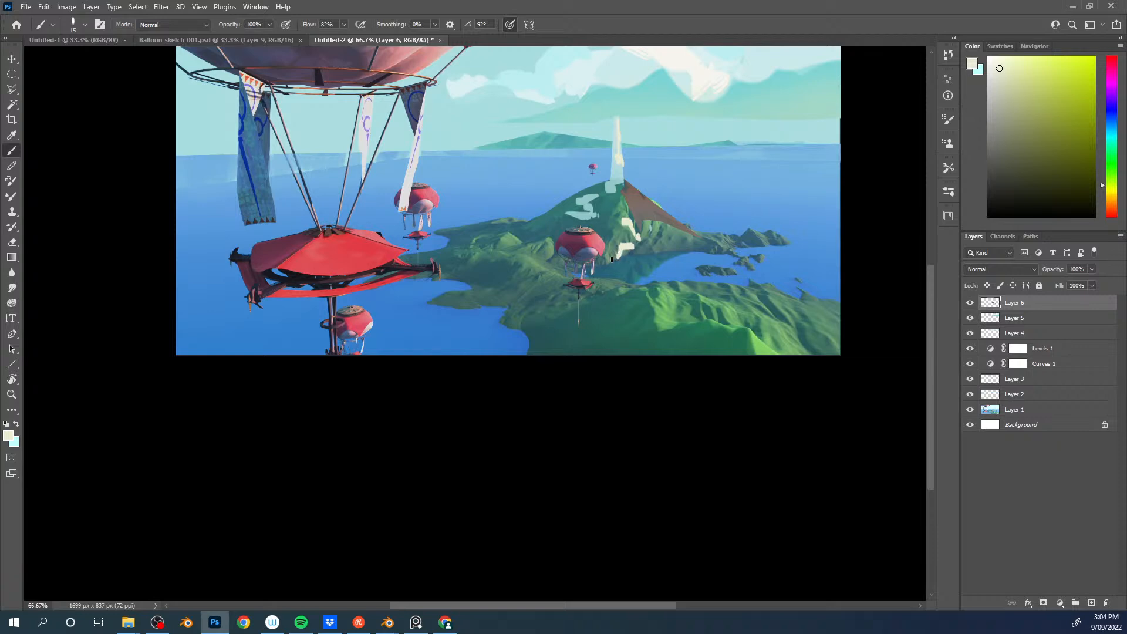
{"action": "left_click", "coordinate": [622, 237], "text": "alt"}
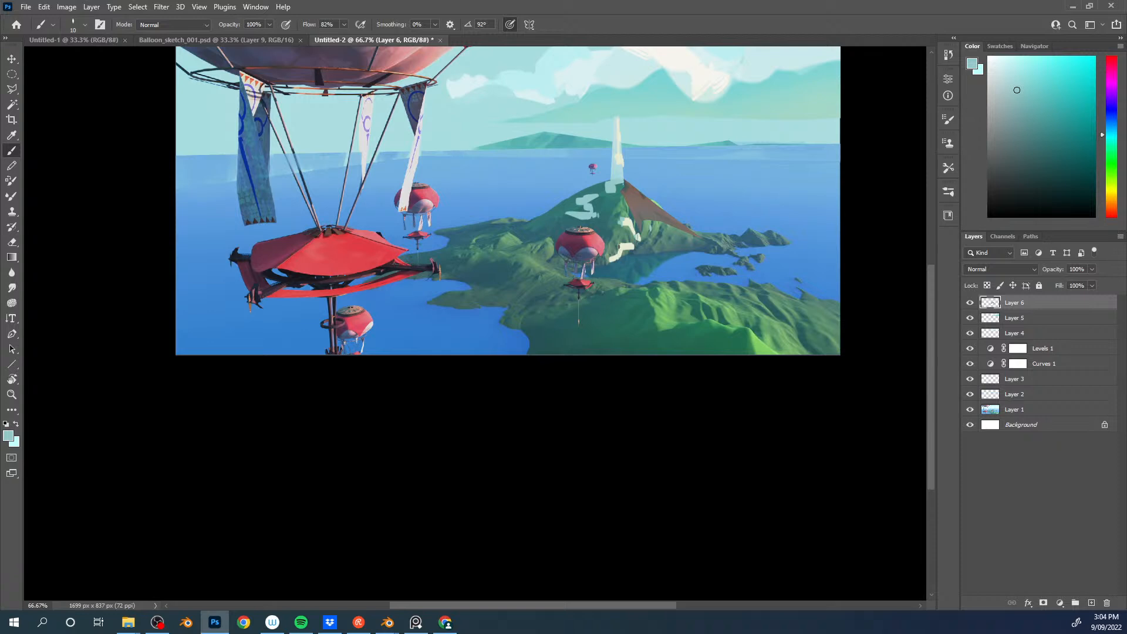
{"action": "left_click", "coordinate": [628, 223], "text": "alt"}
{"action": "left_click", "coordinate": [637, 243], "text": "alt"}
{"action": "left_click", "coordinate": [637, 226], "text": "alt"}
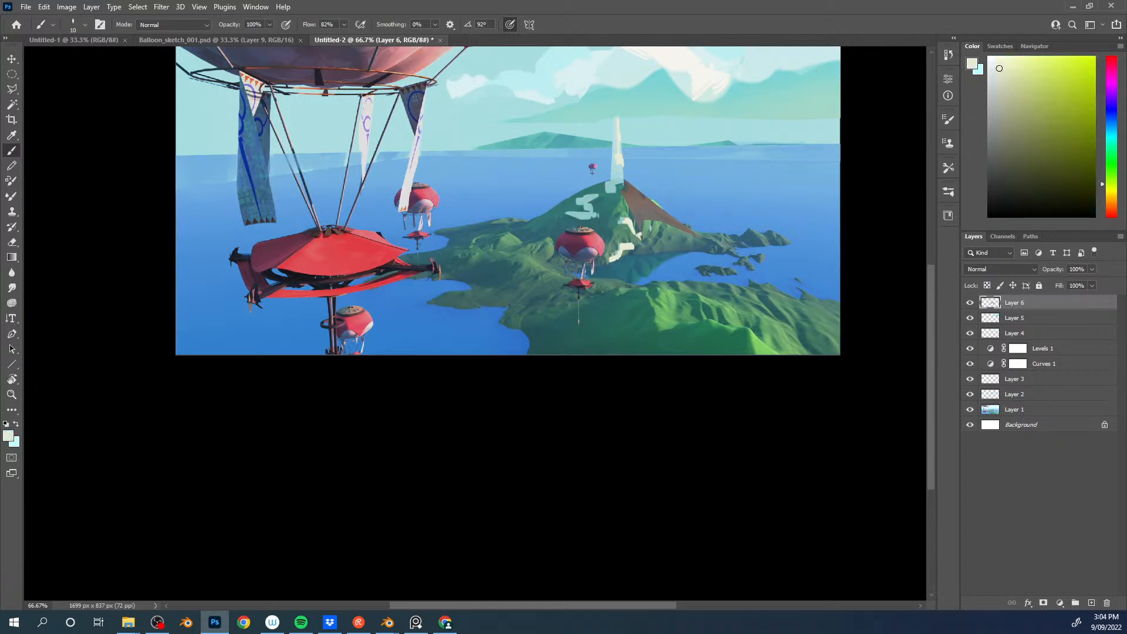
{"action": "left_click", "coordinate": [627, 252], "text": "alt"}
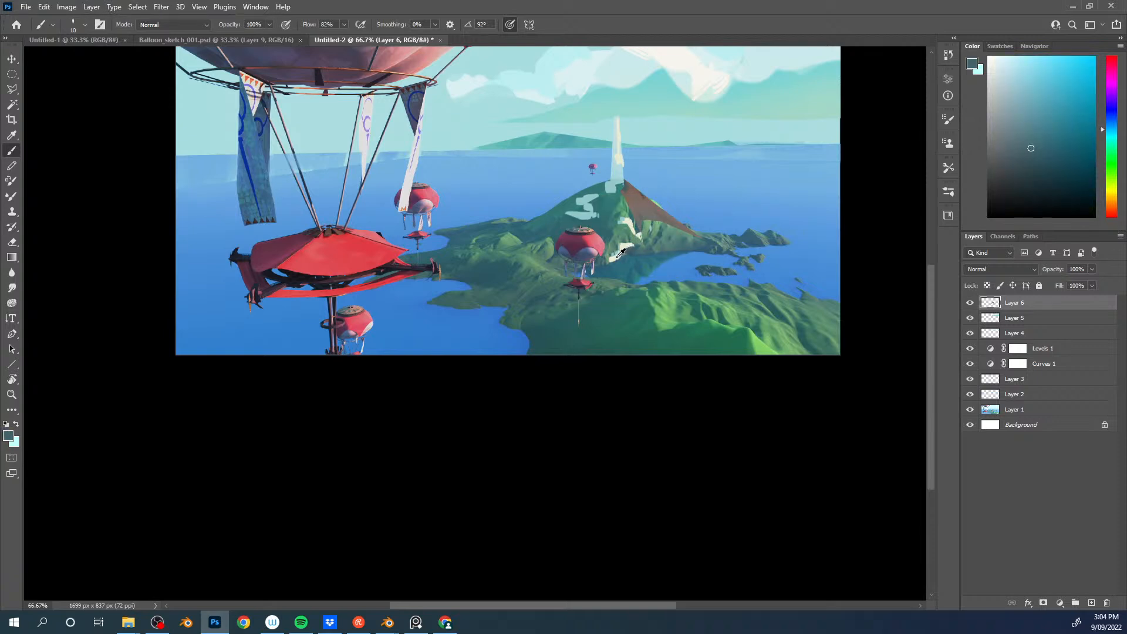
{"action": "left_click", "coordinate": [620, 252], "text": "alt"}
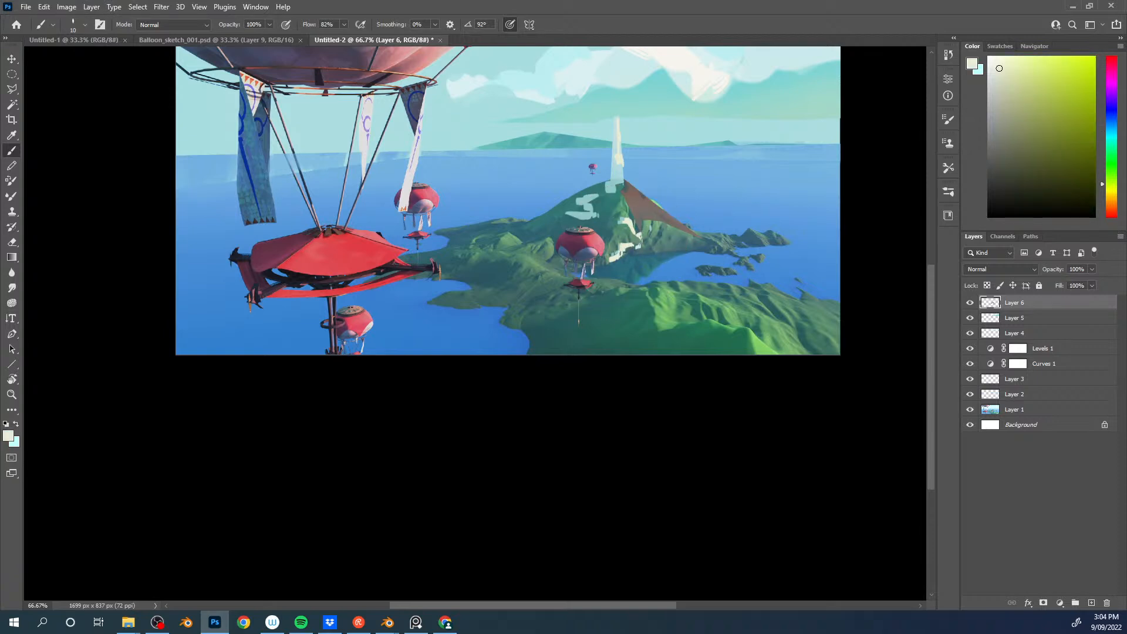
Step: Add more pale teal buildings on the left slope and sample the tower's cream for further detail
{"action": "left_click", "coordinate": [580, 208], "text": "alt"}
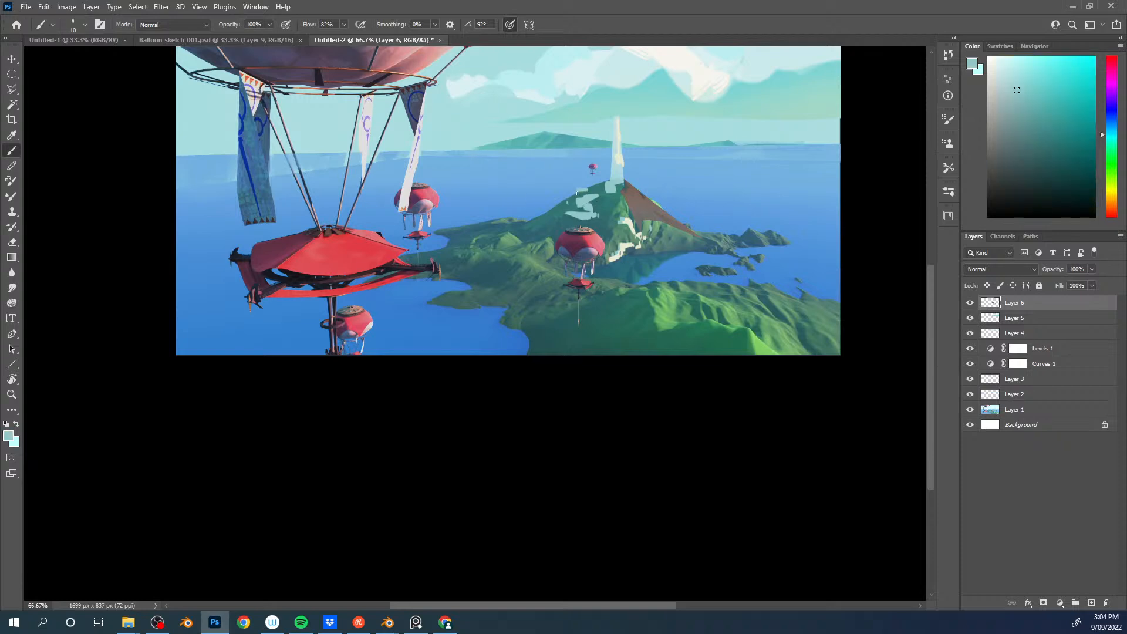
{"action": "left_click", "coordinate": [620, 158], "text": "alt"}
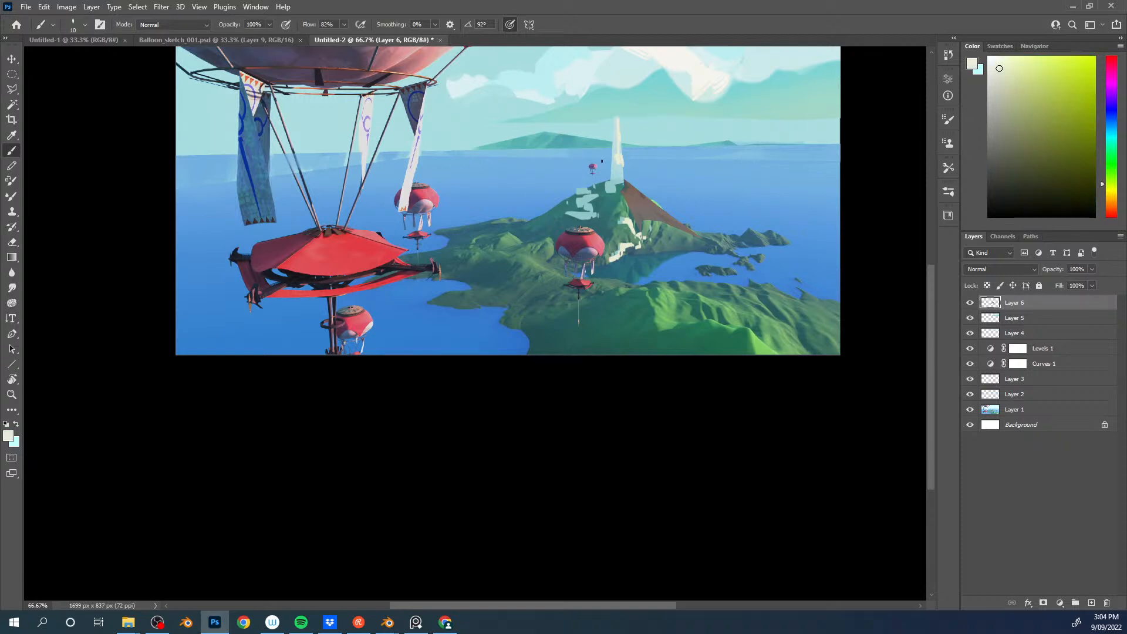
Step: Rotate the elliptical brush tip to 4° and dab sampled pale teal on the settlement strokes on the mountain's slope
{"action": "right_click", "coordinate": [623, 154]}
{"action": "left_click_drag", "start_coordinate": [492, 180], "coordinate": [515, 193]}
{"action": "left_click", "coordinate": [414, 383]}
{"action": "left_click", "coordinate": [576, 205], "text": "alt"}
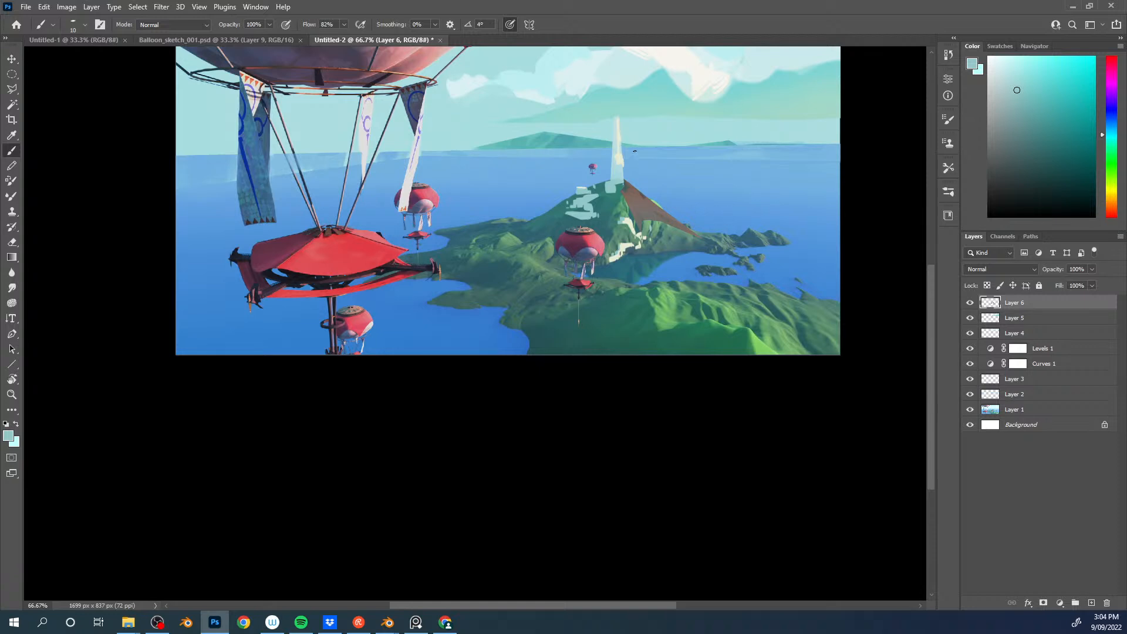
Step: Lasso a thin strip along the small headland's shoreline between the large red airship and the island
{"action": "left_click_drag", "start_coordinate": [533, 271], "coordinate": [605, 276]}
{"action": "key", "text": "l"}
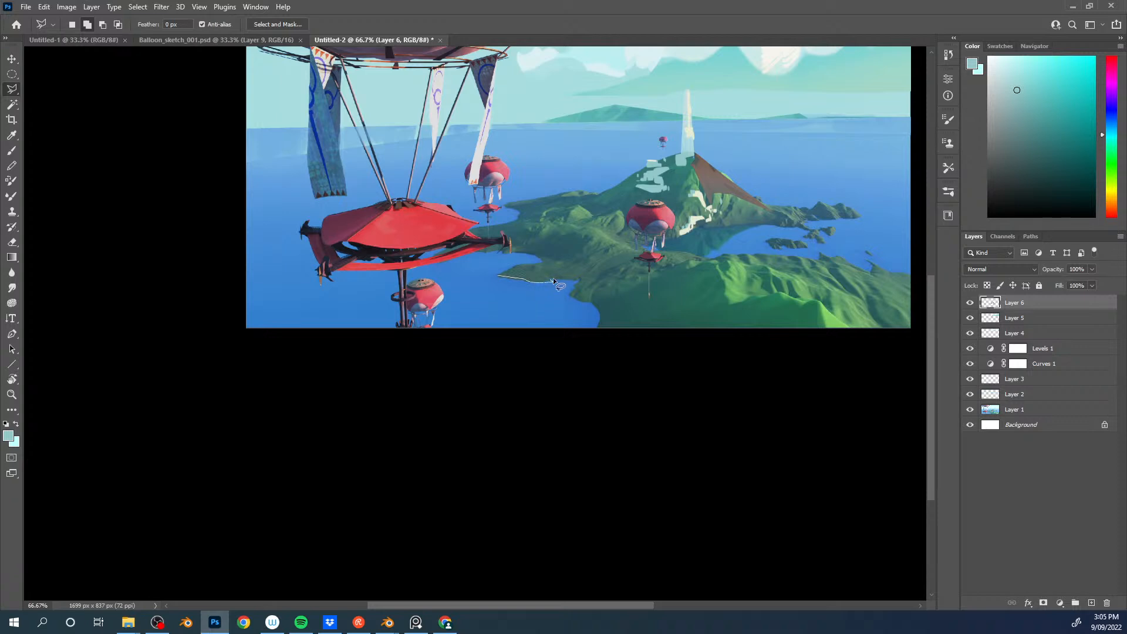
{"action": "mouse_move", "coordinate": [577, 280]}
{"action": "left_mouse_down", "text": "alt"}
{"action": "mouse_move", "coordinate": [569, 293]}
{"action": "mouse_move", "coordinate": [494, 273]}
{"action": "mouse_move", "coordinate": [511, 283]}
{"action": "left_mouse_up", "text": "alt"}
{"action": "key", "text": "b"}
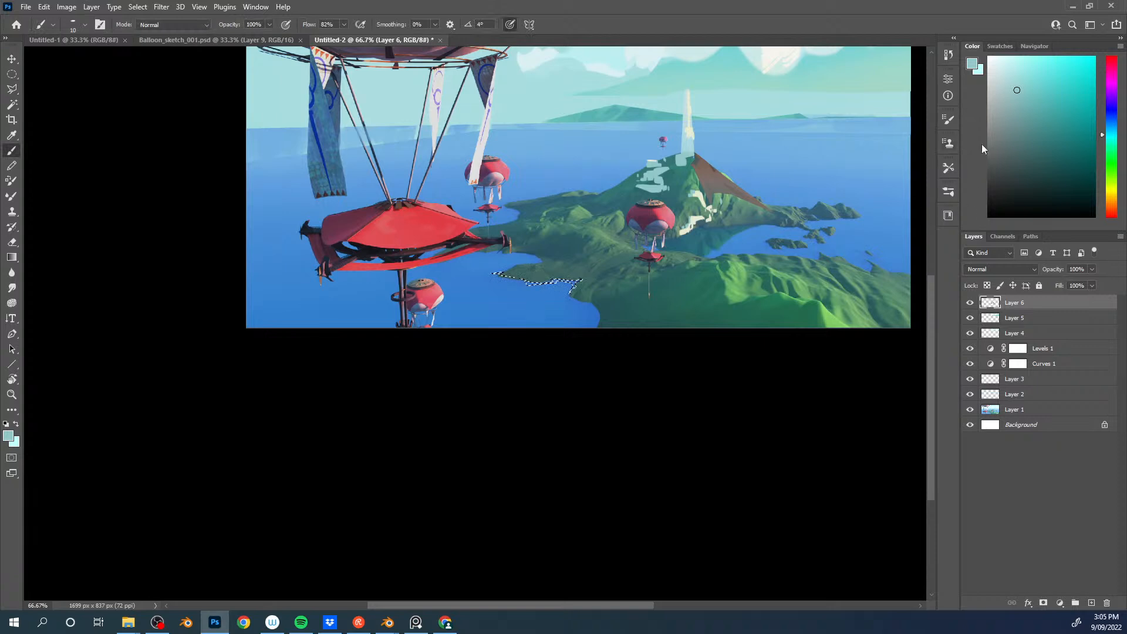
Step: Paint the selected headland shoreline in pale cream sand with an enlarged brush
{"action": "left_click", "coordinate": [1111, 185]}
{"action": "left_click", "coordinate": [1007, 93]}
{"action": "left_click", "coordinate": [1002, 81]}
{"action": "key", "text": "bracketright"}
{"action": "key", "text": "bracketright"}
{"action": "key", "text": "bracketright"}
{"action": "key", "text": "bracketright"}
{"action": "key", "text": "bracketright"}
{"action": "key", "text": "bracketright"}
{"action": "key", "text": "bracketright"}
{"action": "mouse_move", "coordinate": [511, 282]}
{"action": "left_mouse_down"}
{"action": "mouse_move", "coordinate": [613, 274]}
{"action": "mouse_move", "coordinate": [556, 282]}
{"action": "left_mouse_up"}
Step: Fill the selected shoreline strip with a warmer, light orange-beige sand colour and clear the selection
{"action": "left_click", "coordinate": [1008, 97]}
{"action": "left_click", "coordinate": [1112, 195]}
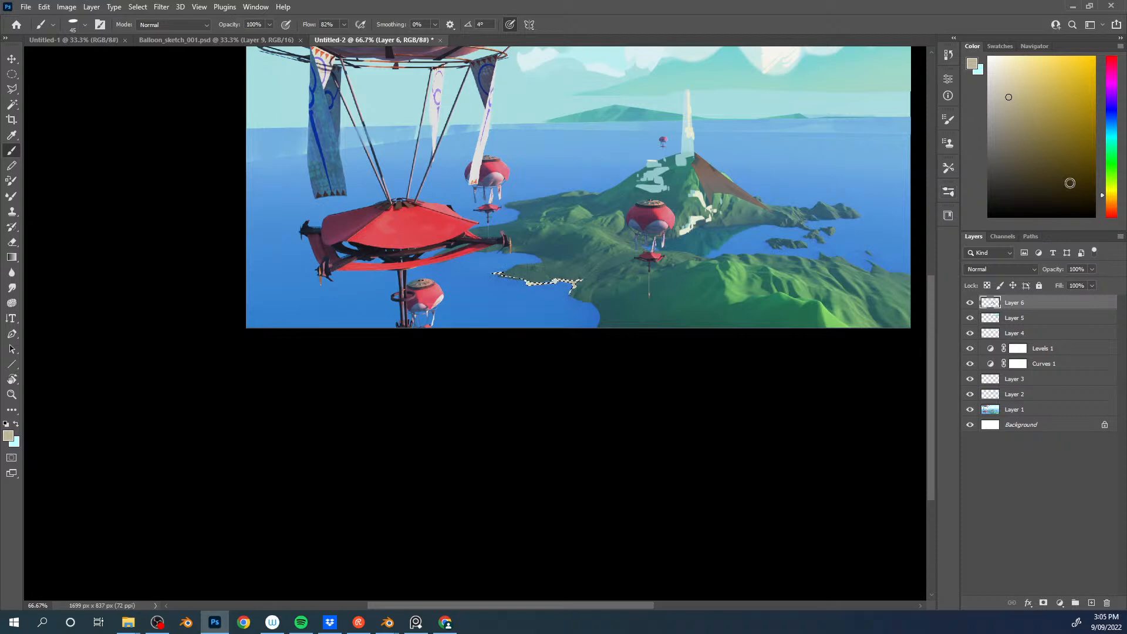
{"action": "left_click", "coordinate": [1111, 204]}
{"action": "left_click", "coordinate": [1010, 84]}
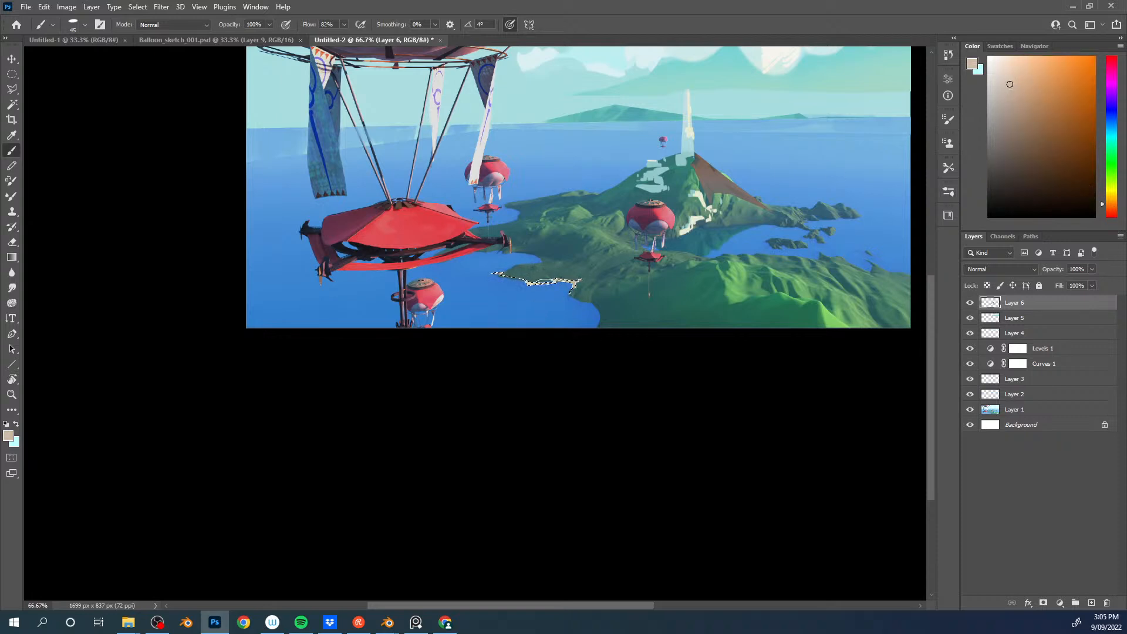
{"action": "key", "text": "alt+BackSpace"}
{"action": "key", "text": "ctrl+d"}
{"action": "key", "text": "bracketleft"}
{"action": "key", "text": "bracketleft"}
Step: Lasso a narrow beach strip along the inner bay, from the central airship out past the white settlement
{"action": "key", "text": "l"}
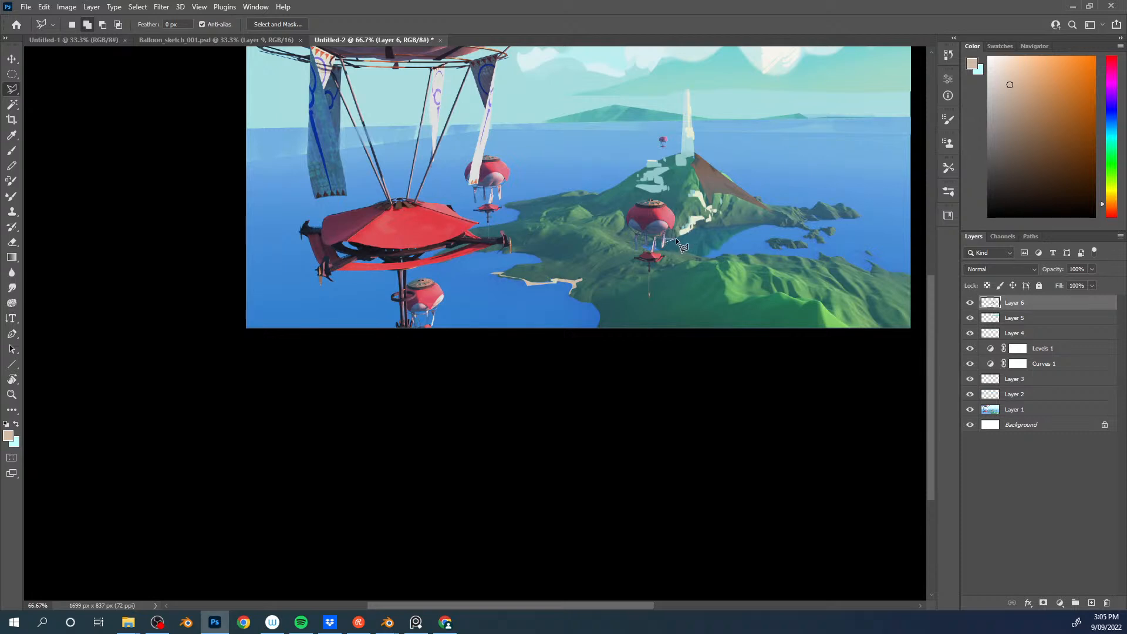
{"action": "left_click", "coordinate": [682, 236]}
{"action": "left_click", "coordinate": [781, 224]}
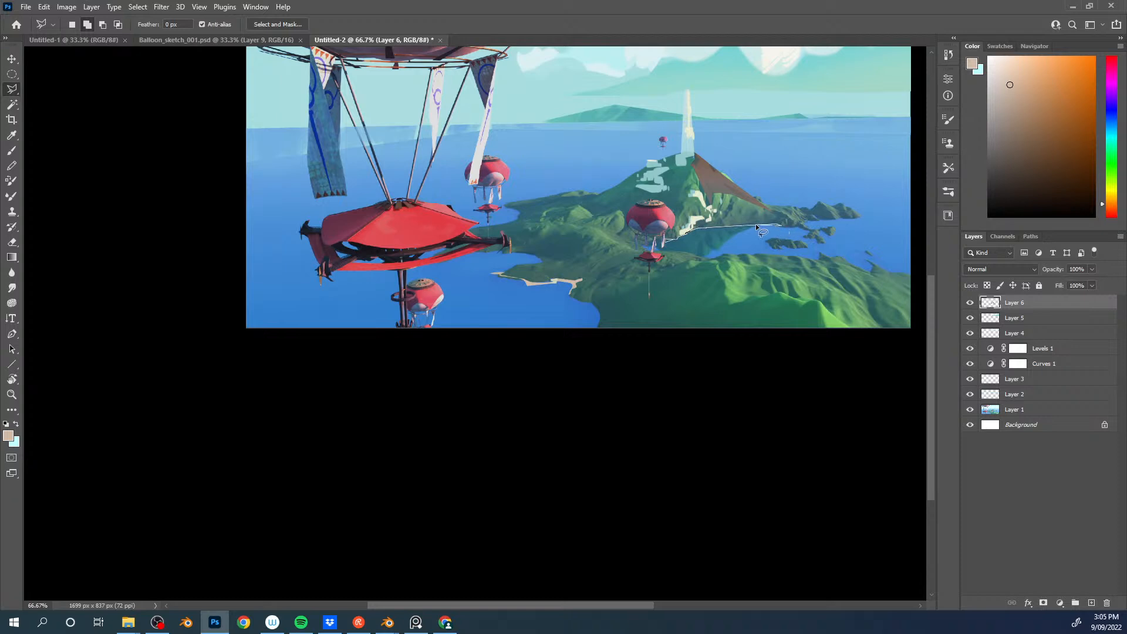
{"action": "left_click", "coordinate": [665, 243]}
Step: Paint the selected inner-bay beach strip in light beige with a 40 px brush
{"action": "key", "text": "b"}
{"action": "key", "text": "bracketright"}
{"action": "key", "text": "bracketright"}
{"action": "key", "text": "bracketright"}
{"action": "key", "text": "bracketright"}
{"action": "key", "text": "bracketright"}
{"action": "key", "text": "bracketright"}
{"action": "left_click_drag", "start_coordinate": [672, 241], "coordinate": [782, 224]}
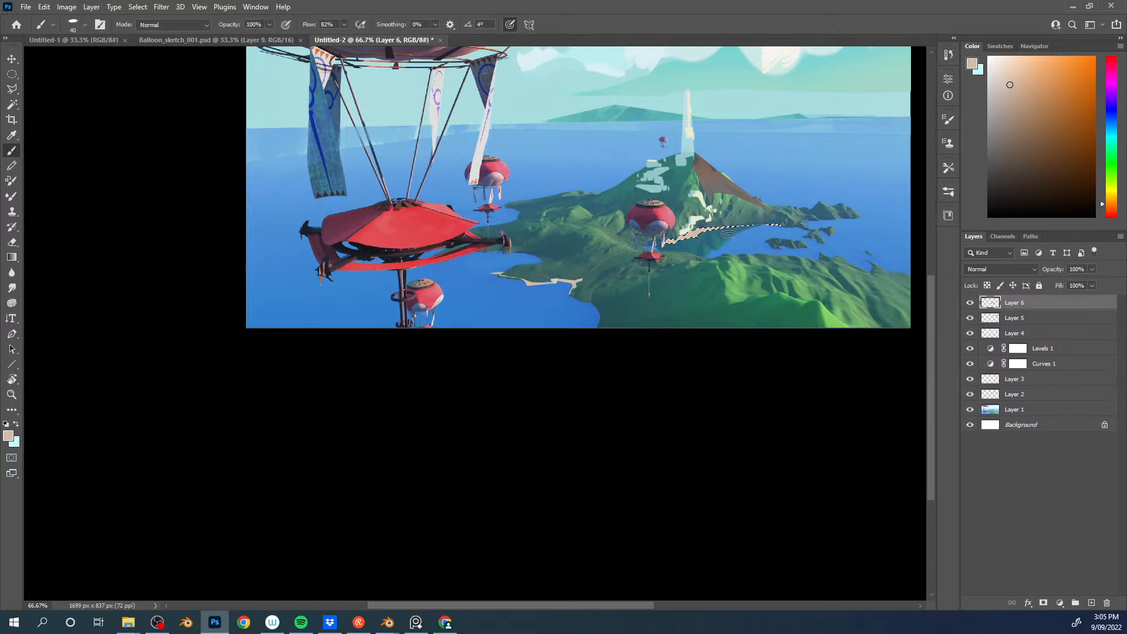
Step: Vary the inner-bay beach with sampled cream and beige sand tones at 25 px, and clear the selection
{"action": "left_click", "coordinate": [558, 281], "text": "alt"}
{"action": "left_click_drag", "start_coordinate": [702, 228], "coordinate": [689, 236]}
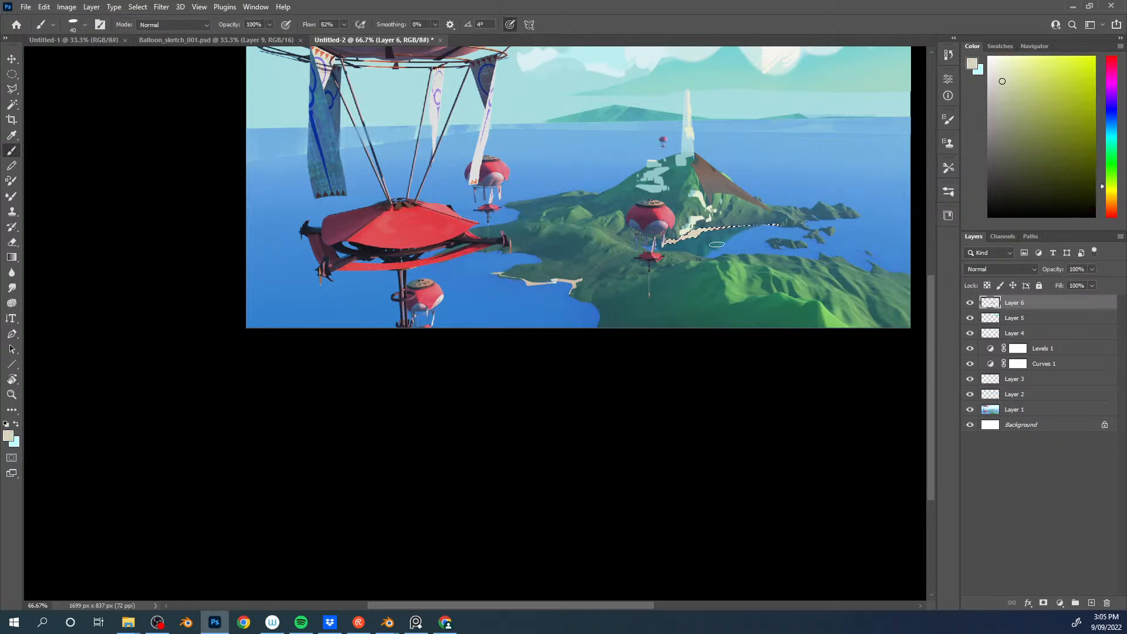
{"action": "left_click", "coordinate": [994, 71]}
{"action": "key", "text": "bracketleft"}
{"action": "key", "text": "bracketleft"}
{"action": "left_click", "coordinate": [675, 237], "text": "alt"}
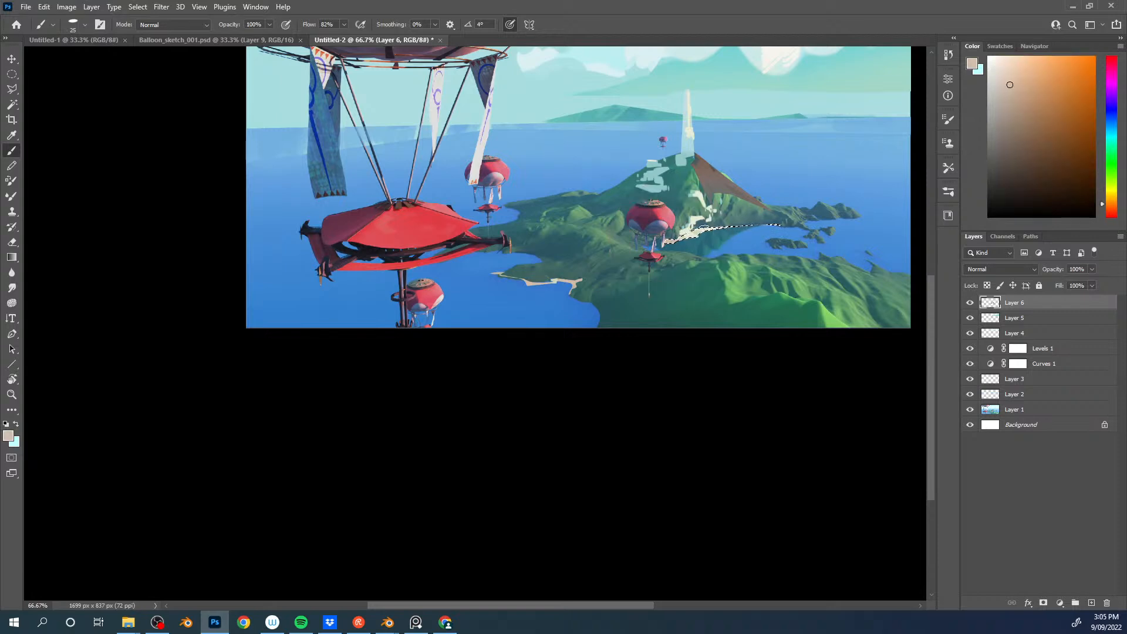
{"action": "mouse_move", "coordinate": [695, 231]}
{"action": "left_mouse_down"}
{"action": "mouse_move", "coordinate": [734, 227]}
{"action": "mouse_move", "coordinate": [725, 228]}
{"action": "left_mouse_up"}
{"action": "key", "text": "ctrl+d"}
Step: Paint sampled sea blue over the outer part of the brown slope to carve a concave cliff profile below the peak
{"action": "left_click", "coordinate": [711, 164], "text": "alt"}
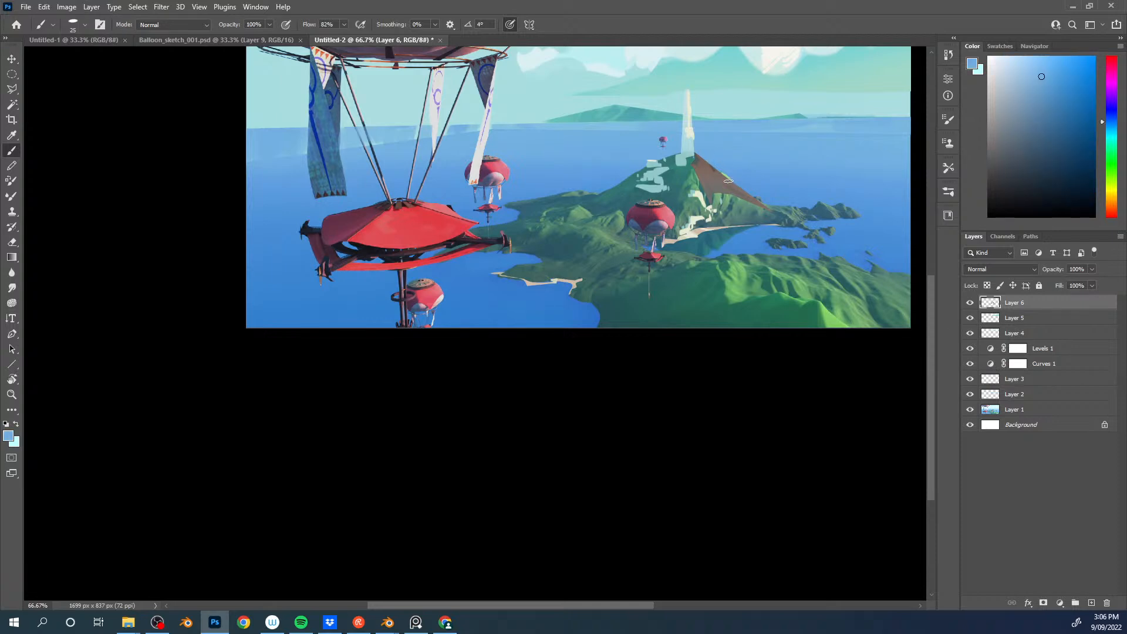
{"action": "left_click", "coordinate": [716, 165], "text": "alt"}
{"action": "mouse_move", "coordinate": [720, 157]}
{"action": "left_mouse_down"}
{"action": "mouse_move", "coordinate": [726, 188]}
{"action": "mouse_move", "coordinate": [748, 193]}
{"action": "left_mouse_up"}
{"action": "left_click", "coordinate": [741, 183], "text": "alt"}
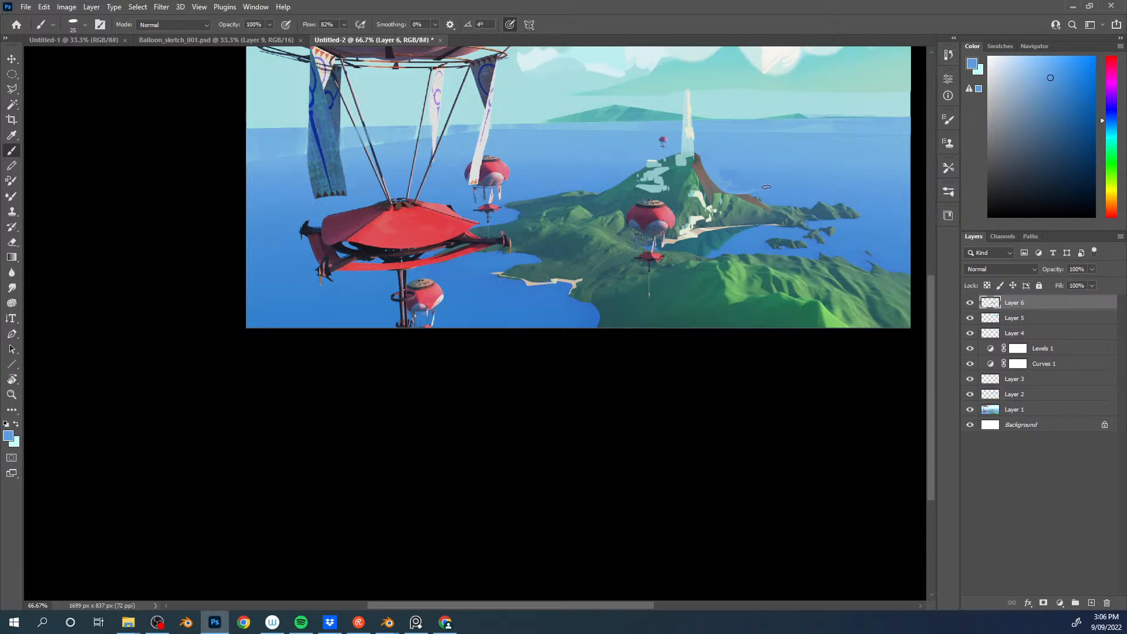
Step: Lasso a slim wedge of land just above the inner-bay beach
{"action": "key", "text": "l"}
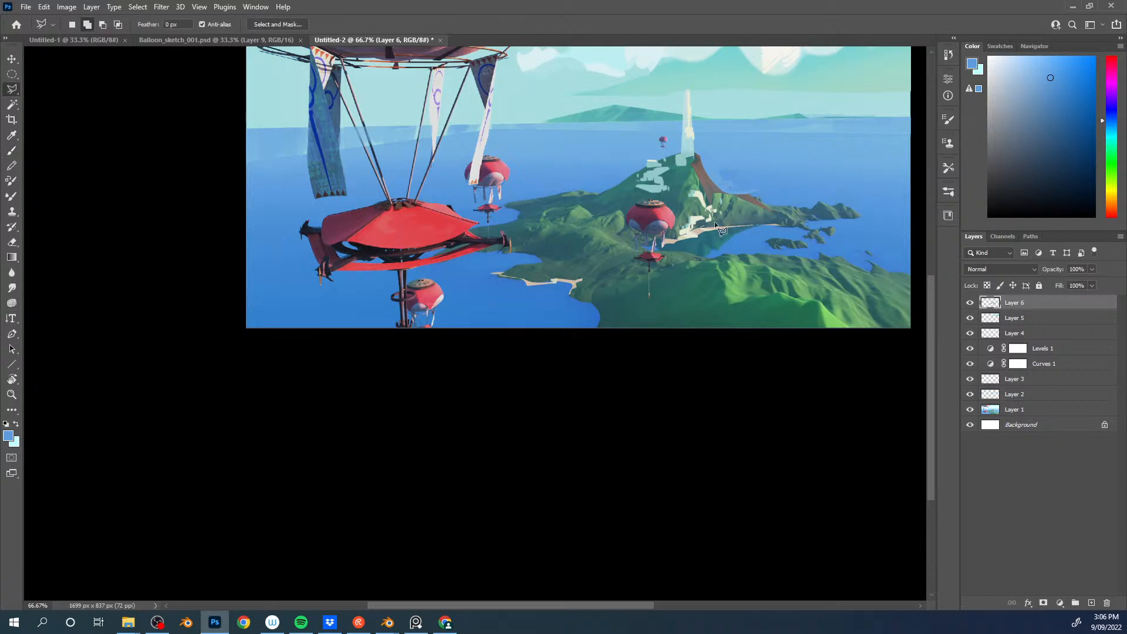
{"action": "left_click_drag", "start_coordinate": [780, 222], "coordinate": [772, 224], "text": "alt"}
{"action": "left_click", "coordinate": [700, 229]}
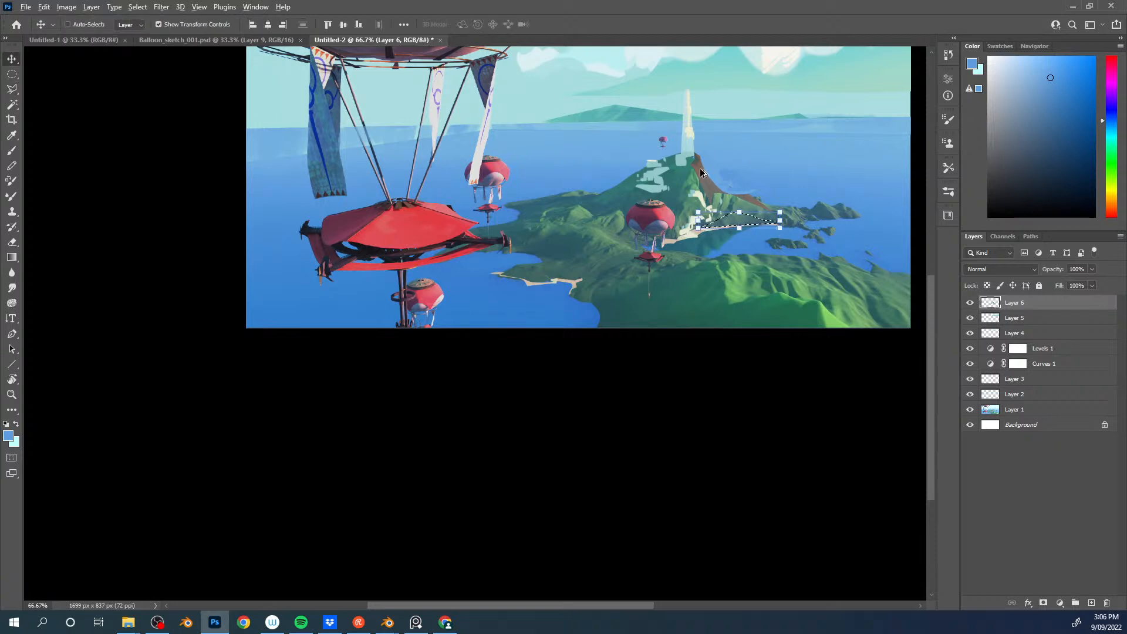
Step: Paint the selected wedge with reddish-brown rock tones sampled from the peak's cliff, and clear the selection
{"action": "key", "text": "b"}
{"action": "left_click", "coordinate": [703, 173], "text": "alt"}
{"action": "mouse_move", "coordinate": [768, 222]}
{"action": "left_mouse_down"}
{"action": "mouse_move", "coordinate": [730, 231]}
{"action": "mouse_move", "coordinate": [742, 212]}
{"action": "mouse_move", "coordinate": [789, 228]}
{"action": "mouse_move", "coordinate": [720, 222]}
{"action": "mouse_move", "coordinate": [765, 222]}
{"action": "left_mouse_up"}
{"action": "left_click", "coordinate": [698, 156], "text": "alt"}
{"action": "left_click", "coordinate": [737, 217], "text": "alt"}
{"action": "left_click", "coordinate": [743, 219], "text": "alt"}
{"action": "left_click", "coordinate": [762, 222], "text": "alt"}
{"action": "left_click", "coordinate": [748, 220], "text": "alt"}
{"action": "key", "text": "bracketleft"}
{"action": "key", "text": "ctrl+d"}
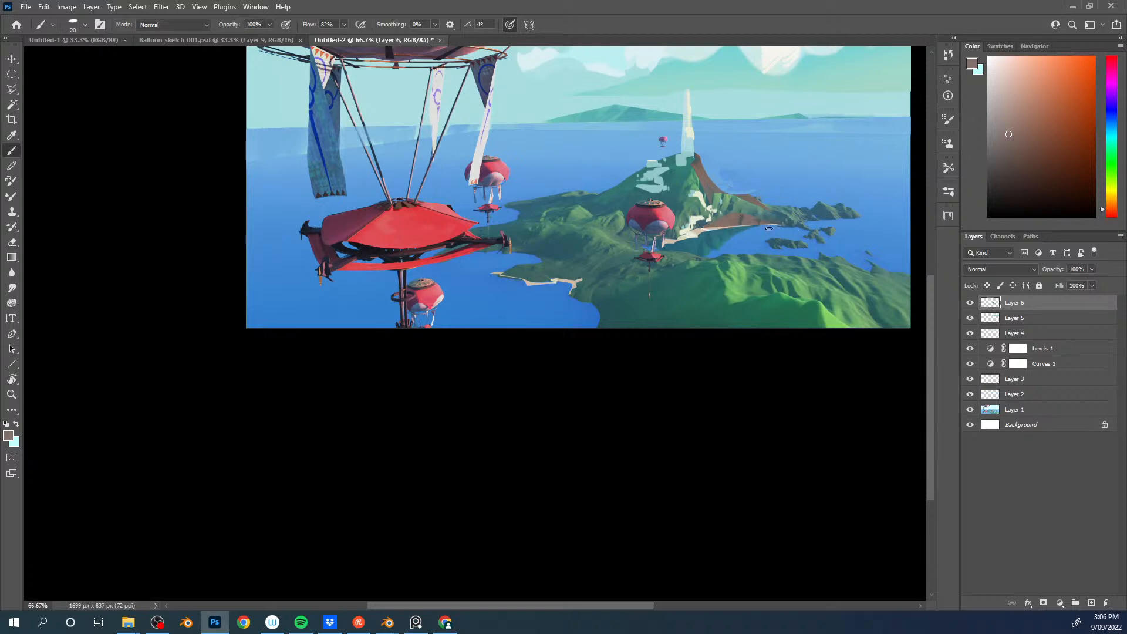
Step: Refine the ridge and cliff edges with small touches of sampled dark blue, teal and brown, using a brush down to 9 px
{"action": "key", "text": "bracketleft"}
{"action": "key", "text": "bracketleft"}
{"action": "left_click", "coordinate": [722, 214], "text": "alt"}
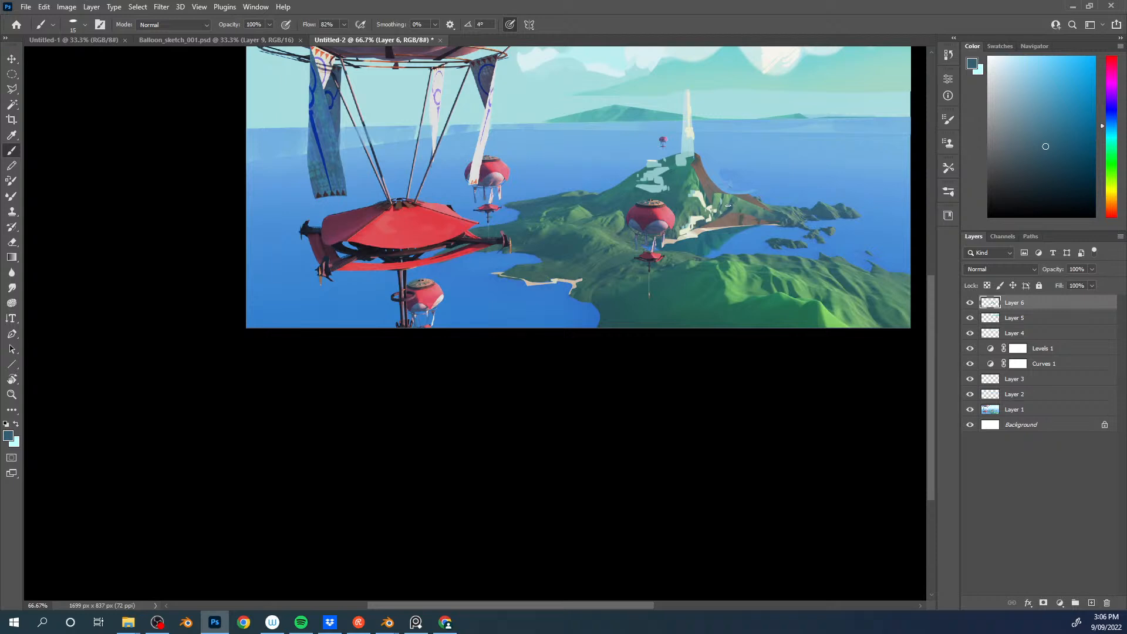
{"action": "left_click", "coordinate": [693, 172], "text": "alt"}
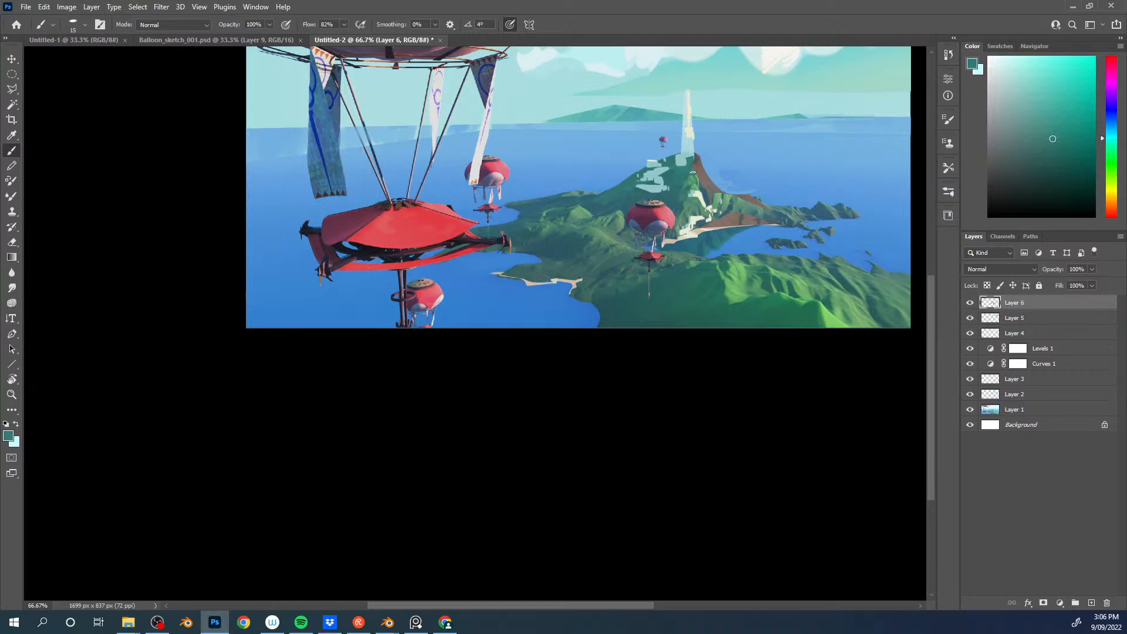
{"action": "left_click", "coordinate": [732, 204], "text": "alt"}
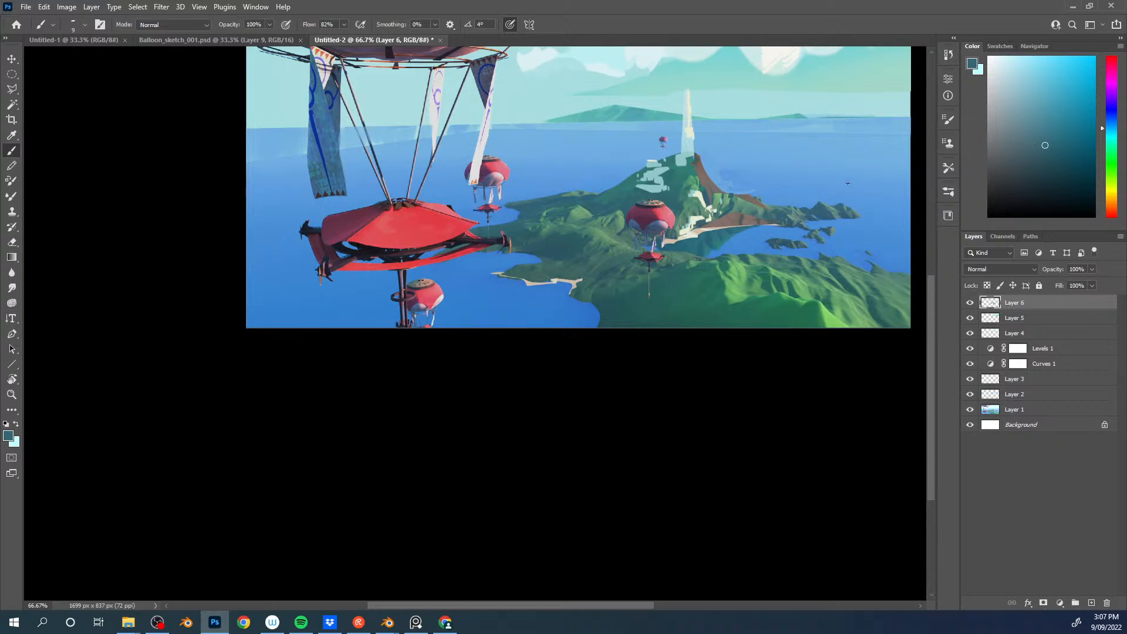
{"action": "left_click", "coordinate": [704, 167], "text": "alt"}
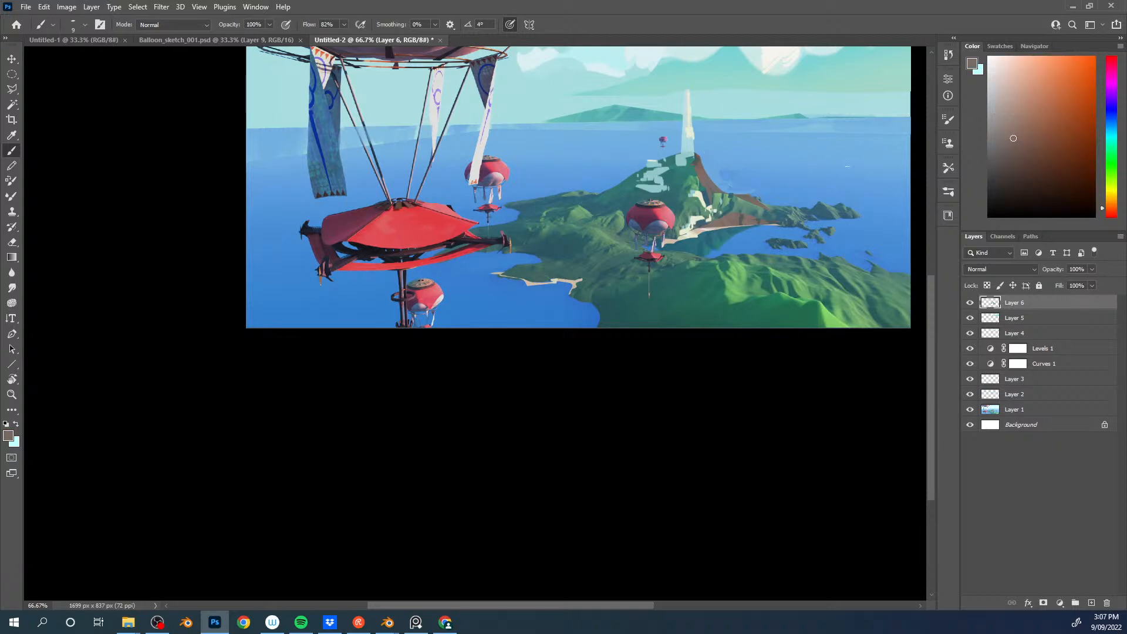
Step: Select the brown cliff areas by colour with the Magic Wand, sampling all layers with Contiguous off and tolerance 22
{"action": "key", "text": "w"}
{"action": "left_click", "coordinate": [427, 24]}
{"action": "left_click", "coordinate": [715, 189]}
{"action": "left_click", "coordinate": [355, 24]}
{"action": "left_click", "coordinate": [726, 195]}
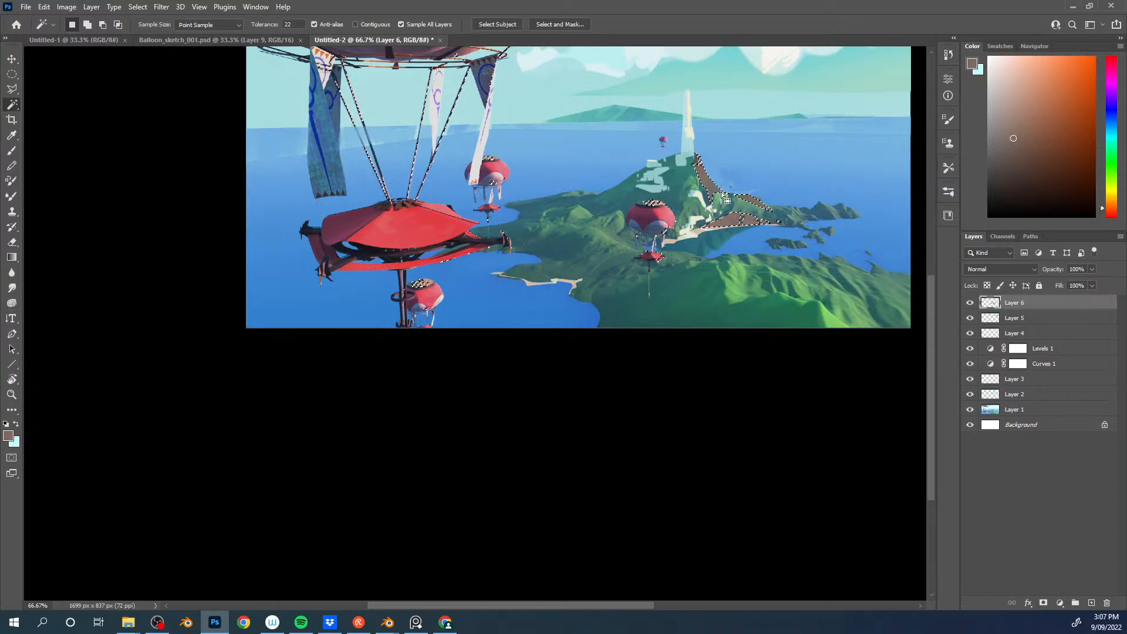
{"action": "left_click", "coordinate": [746, 219], "text": "shift"}
{"action": "left_click", "coordinate": [749, 222], "text": "shift"}
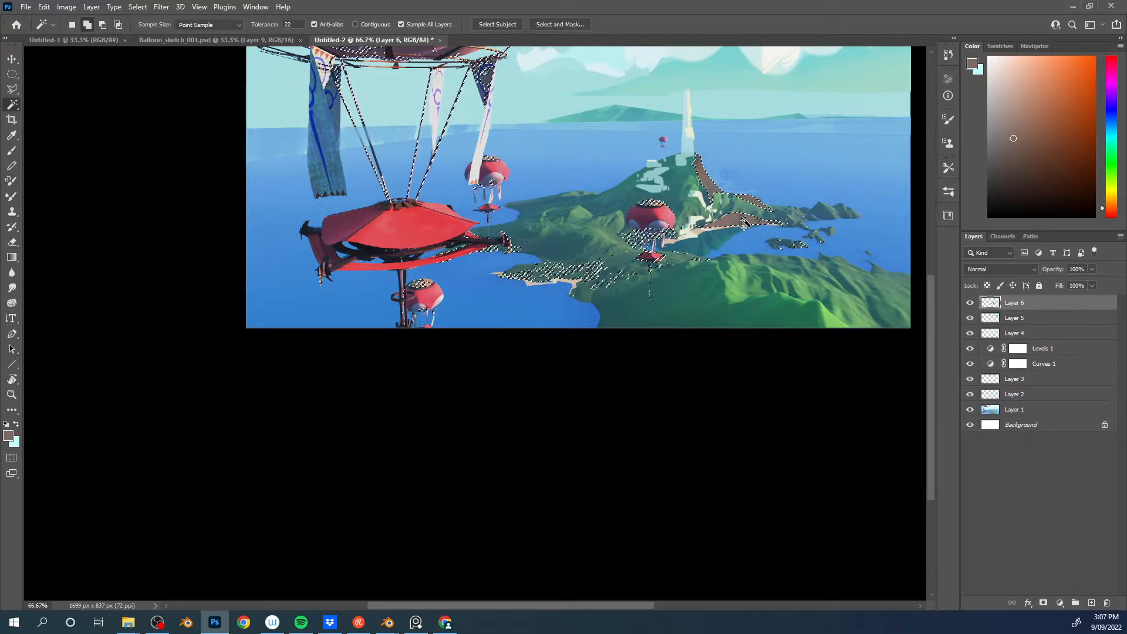
Step: Switch to the Soft Round 300 1 brush for painting inside the selection
{"action": "key", "text": "b"}
{"action": "right_click", "coordinate": [706, 185]}
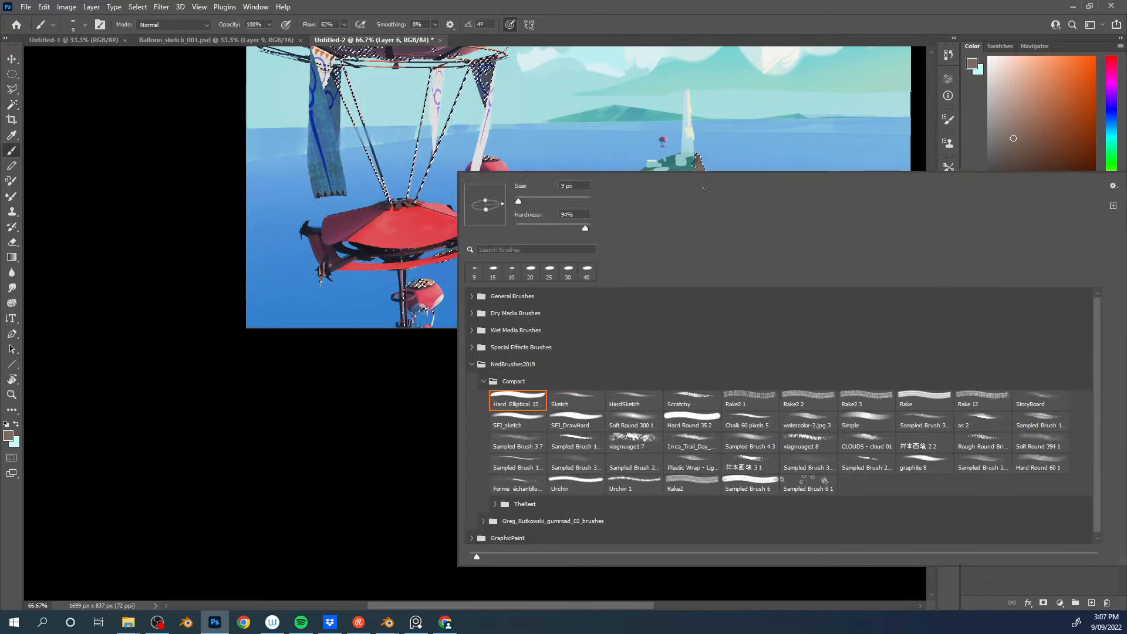
{"action": "left_click", "coordinate": [622, 422]}
{"action": "left_click", "coordinate": [371, 479]}
Step: Brush a soft light orange glow over the selected cliffs, reducing the brush to 150 px, and clear the selection
{"action": "left_click_drag", "start_coordinate": [1003, 139], "coordinate": [996, 110]}
{"action": "left_click", "coordinate": [1004, 98]}
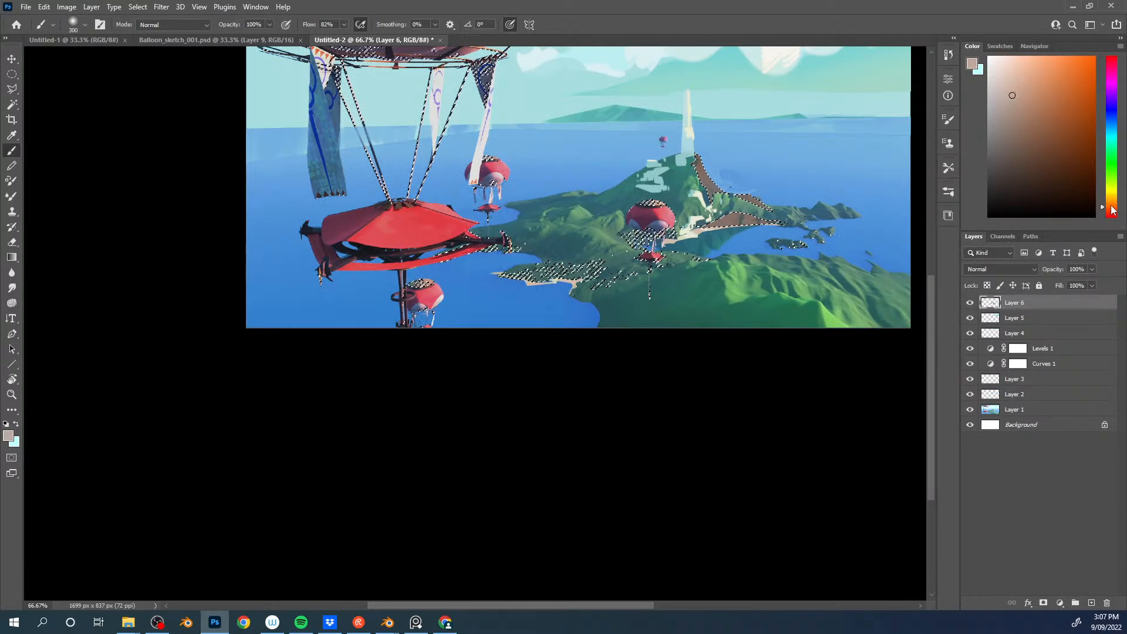
{"action": "key", "text": "bracketleft"}
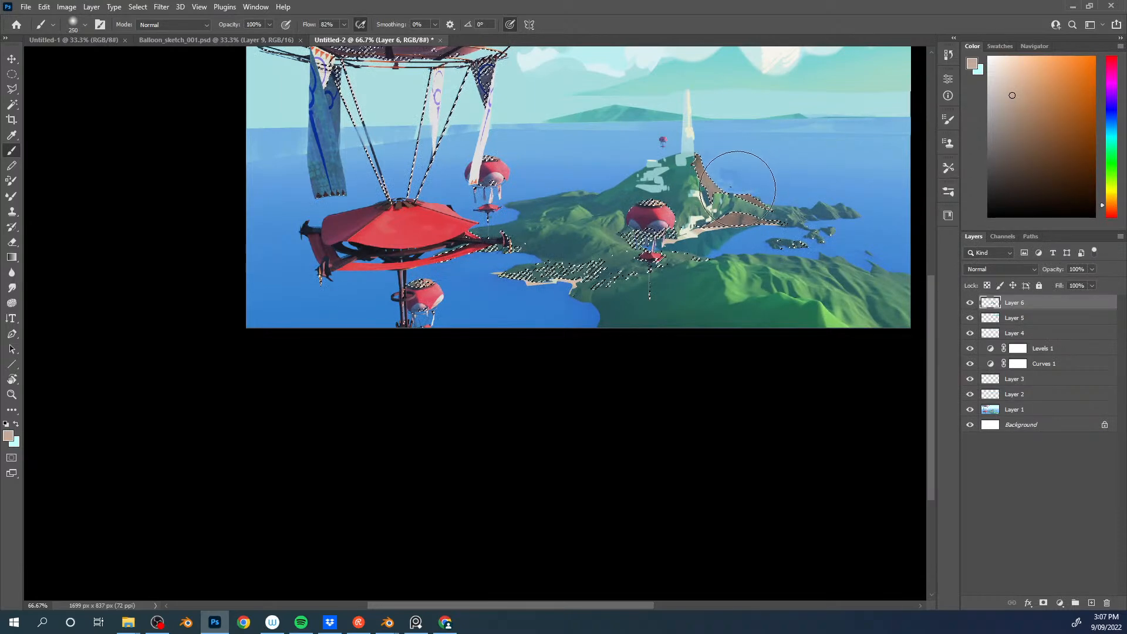
{"action": "left_click", "coordinate": [1027, 74]}
{"action": "mouse_move", "coordinate": [732, 174]}
{"action": "left_mouse_down"}
{"action": "mouse_move", "coordinate": [719, 158]}
{"action": "mouse_move", "coordinate": [776, 189]}
{"action": "left_mouse_up"}
{"action": "key", "text": "bracketleft"}
{"action": "key", "text": "bracketleft"}
{"action": "key", "text": "bracketleft"}
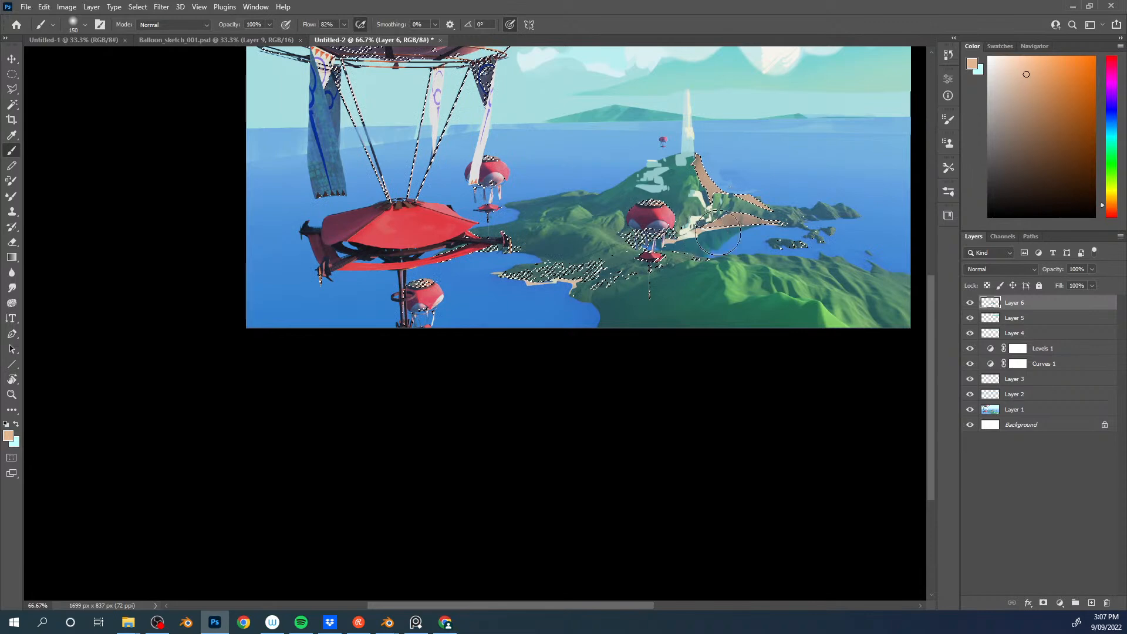
{"action": "key", "text": "ctrl+d"}
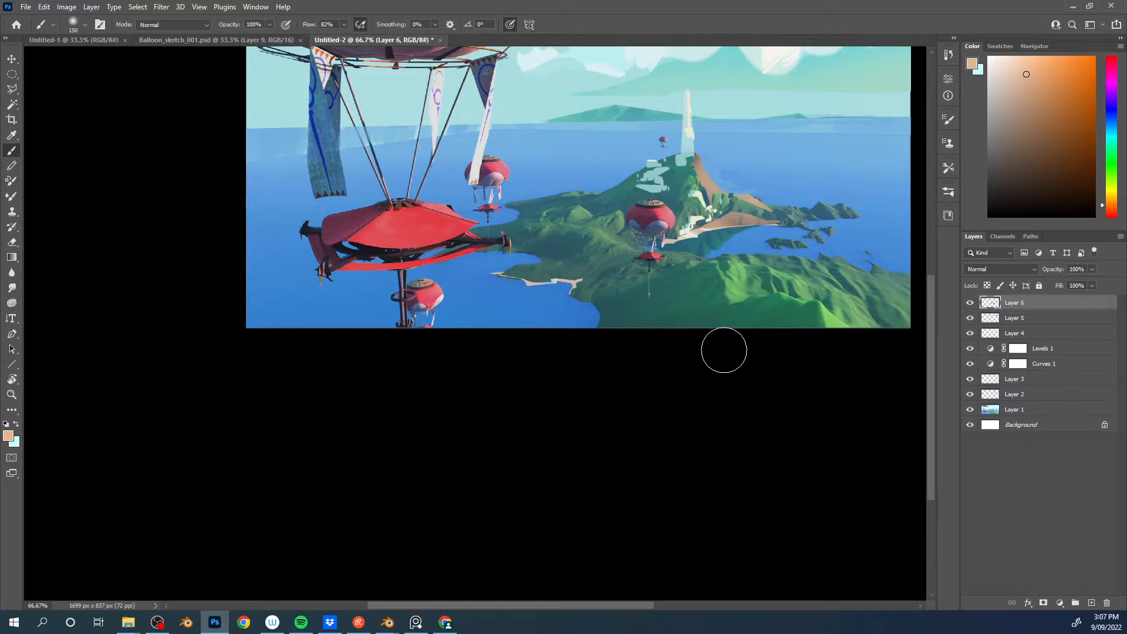
Step: Shade the orange cliffs with sampled grey-brown using a textured Sampled Brush reduced to 50 px
{"action": "right_click", "coordinate": [725, 171]}
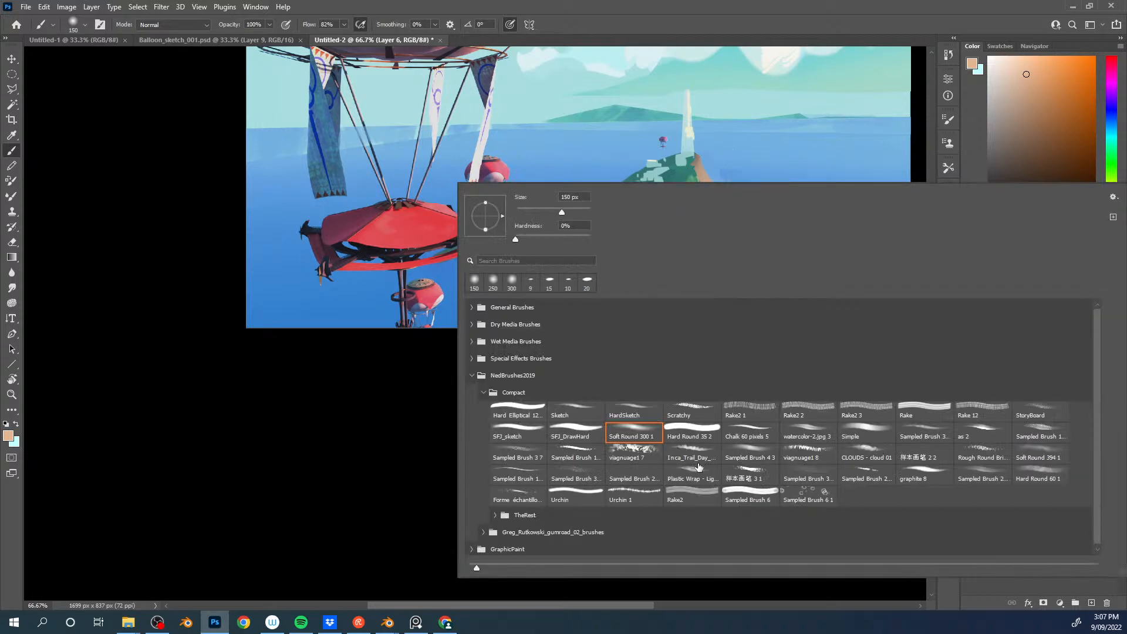
{"action": "left_click", "coordinate": [573, 456]}
{"action": "left_click", "coordinate": [387, 515]}
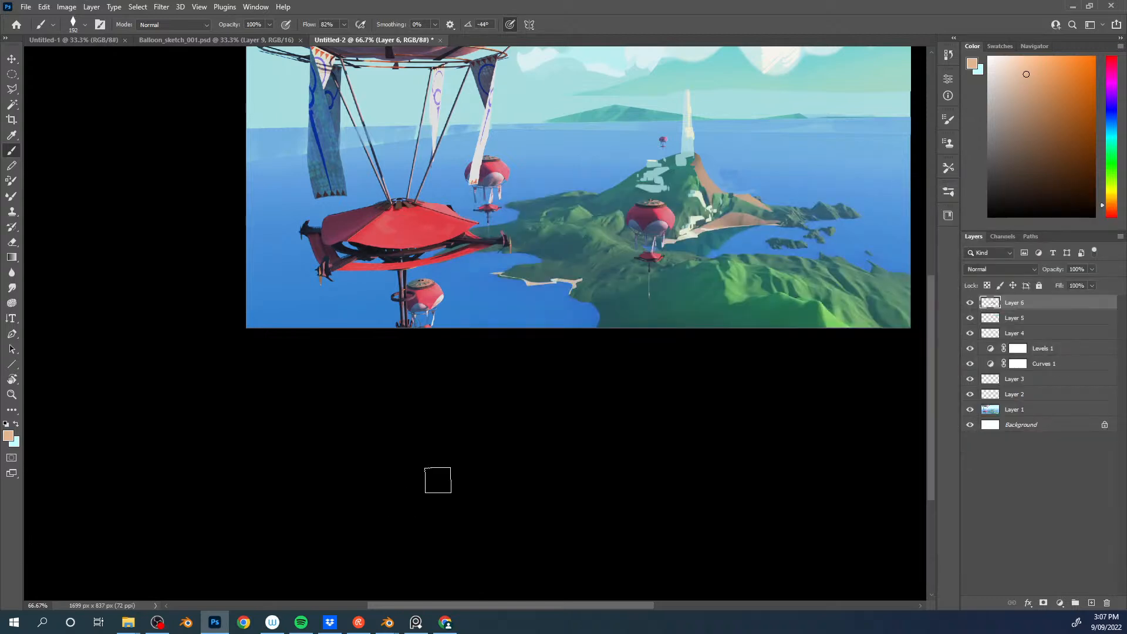
{"action": "left_click", "coordinate": [697, 162], "text": "alt"}
{"action": "key", "text": "bracketleft"}
{"action": "key", "text": "bracketleft"}
{"action": "key", "text": "bracketleft"}
{"action": "key", "text": "bracketleft"}
{"action": "key", "text": "bracketleft"}
{"action": "key", "text": "bracketleft"}
{"action": "key", "text": "bracketleft"}
{"action": "key", "text": "bracketleft"}
{"action": "key", "text": "bracketleft"}
{"action": "key", "text": "bracketleft"}
{"action": "key", "text": "bracketleft"}
{"action": "key", "text": "bracketleft"}
{"action": "key", "text": "bracketleft"}
{"action": "key", "text": "bracketleft"}
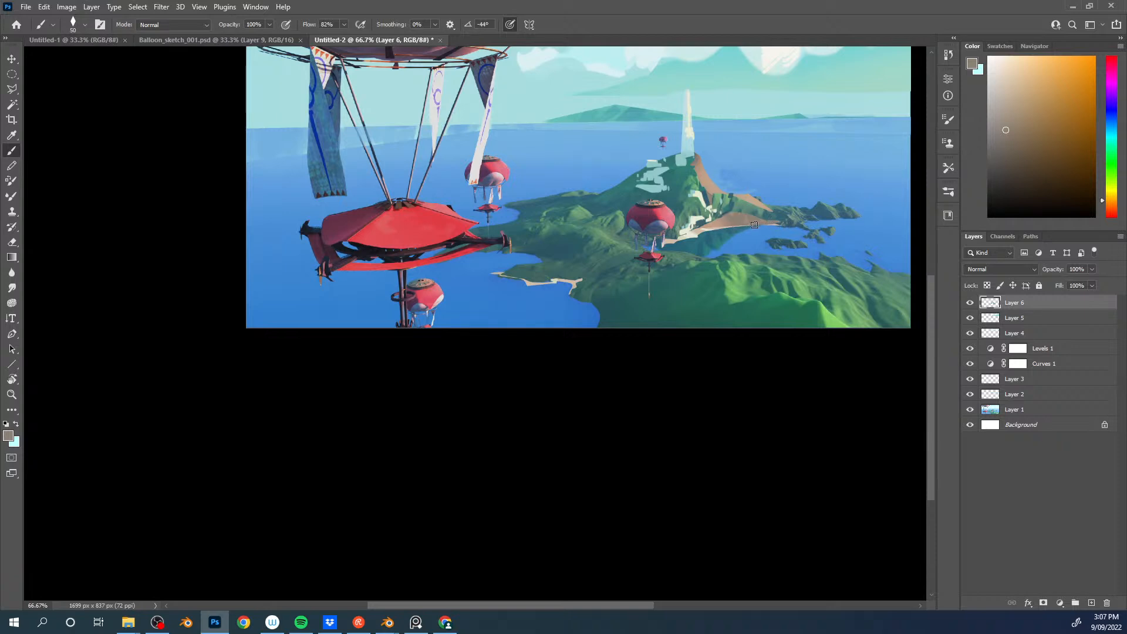
Step: Cover the brown ridge above the inner-bay beach with sampled dark teal and green vegetation tones at 40 px
{"action": "key", "text": "bracketleft"}
{"action": "left_click", "coordinate": [738, 196], "text": "alt"}
{"action": "key", "text": "bracketleft"}
{"action": "left_click", "coordinate": [778, 209], "text": "alt"}
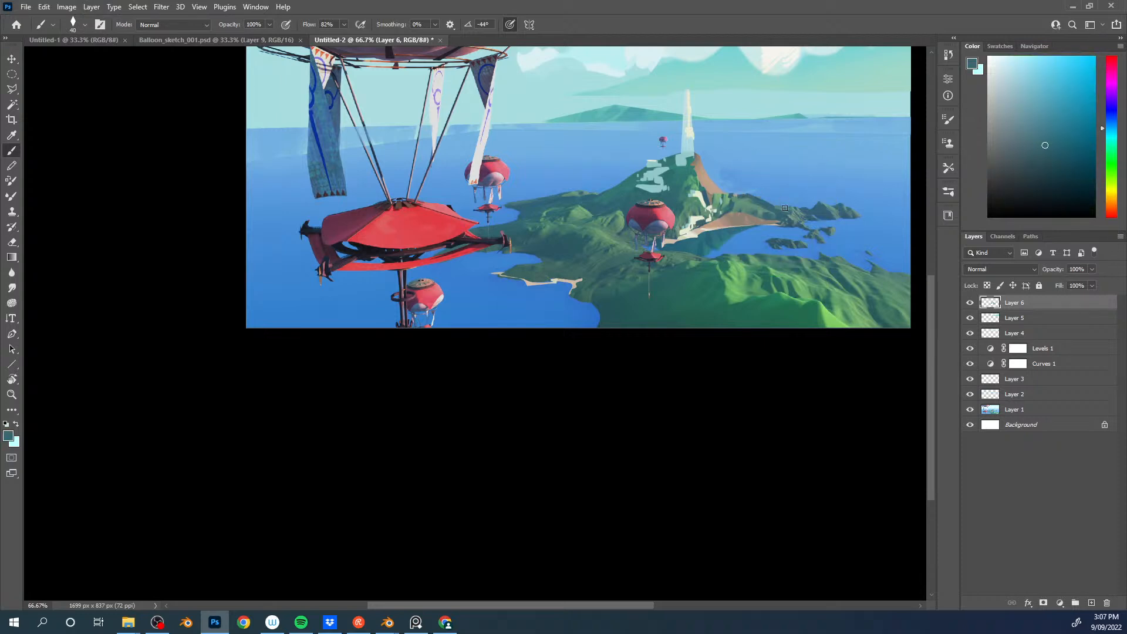
{"action": "left_click", "coordinate": [760, 206], "text": "alt"}
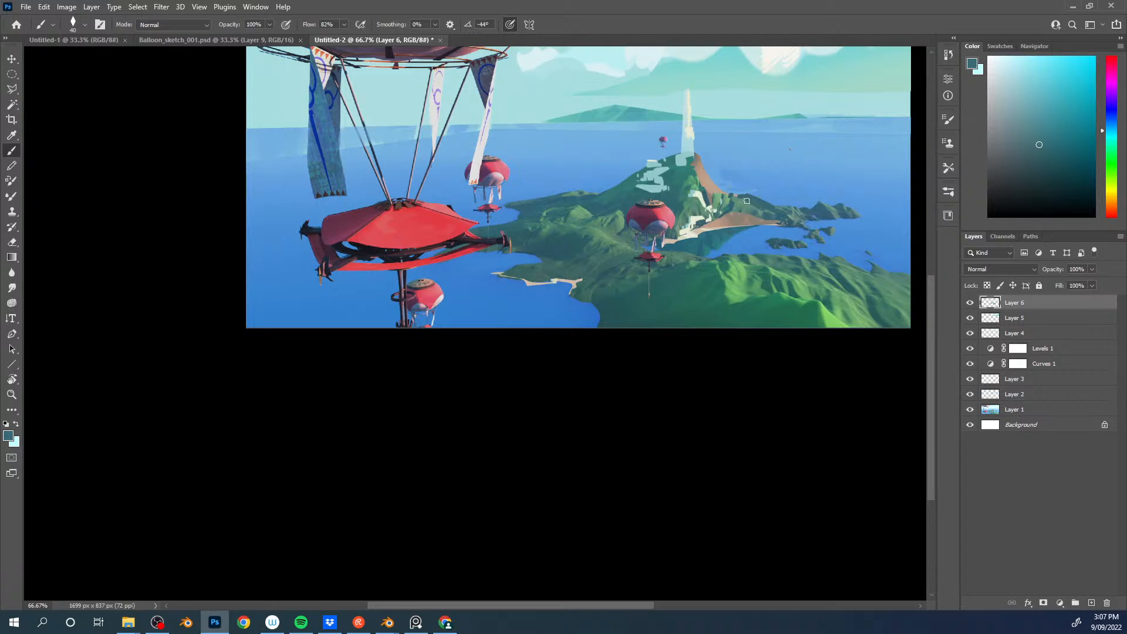
{"action": "left_click", "coordinate": [745, 204], "text": "alt"}
{"action": "left_click", "coordinate": [752, 199], "text": "alt"}
{"action": "left_click", "coordinate": [749, 205], "text": "alt"}
{"action": "left_click", "coordinate": [766, 203], "text": "alt"}
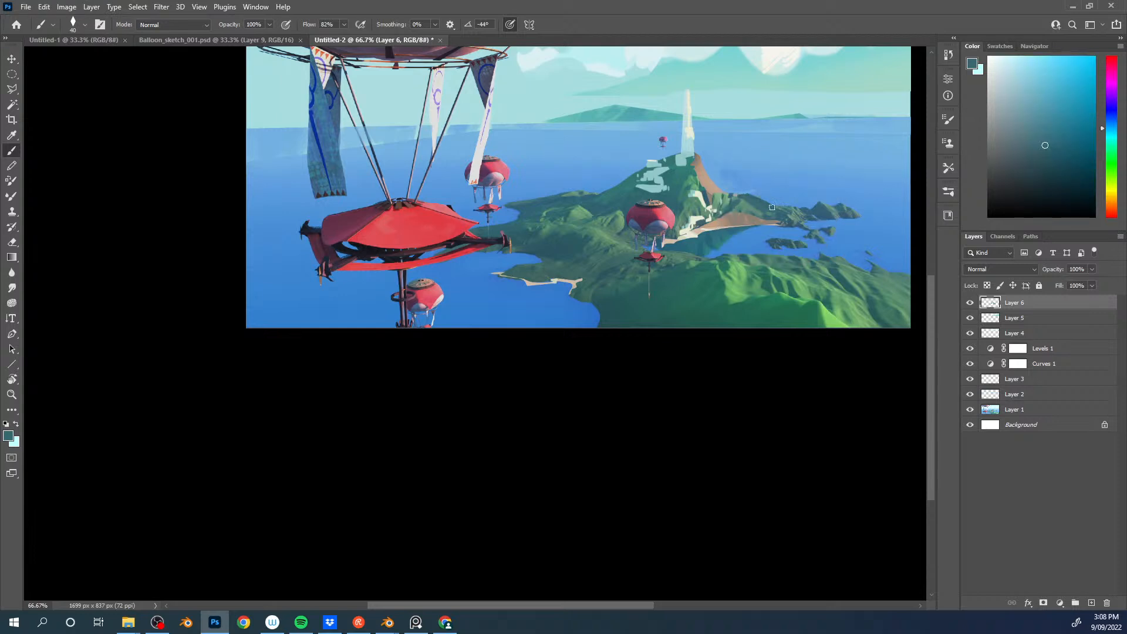
{"action": "left_click", "coordinate": [768, 203], "text": "alt"}
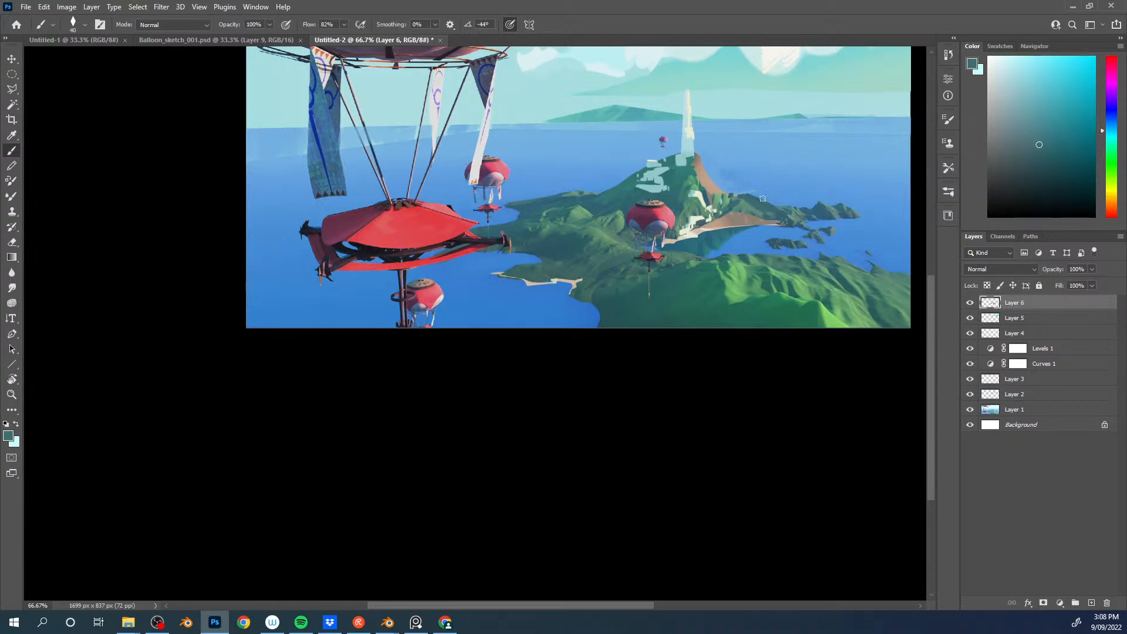
{"action": "left_click", "coordinate": [756, 202], "text": "alt"}
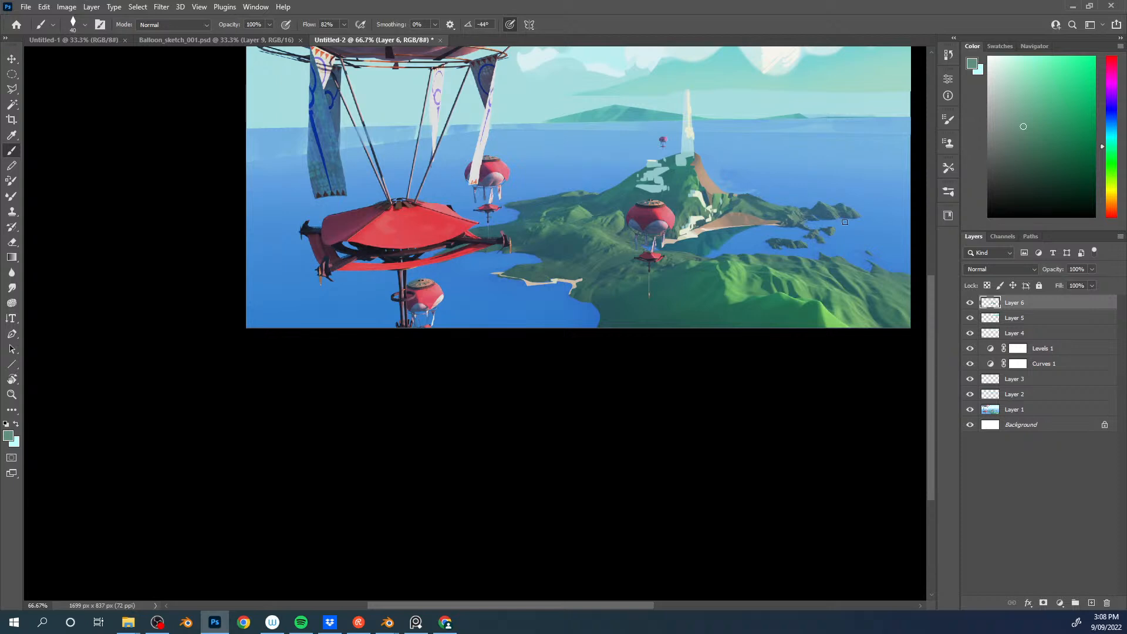
Step: Paint thin sand-coloured beaches around the small offshore islets with a 15 px brush, sampling the inner-bay beach colour
{"action": "key", "text": "["}
{"action": "left_click", "coordinate": [704, 227], "text": "alt"}
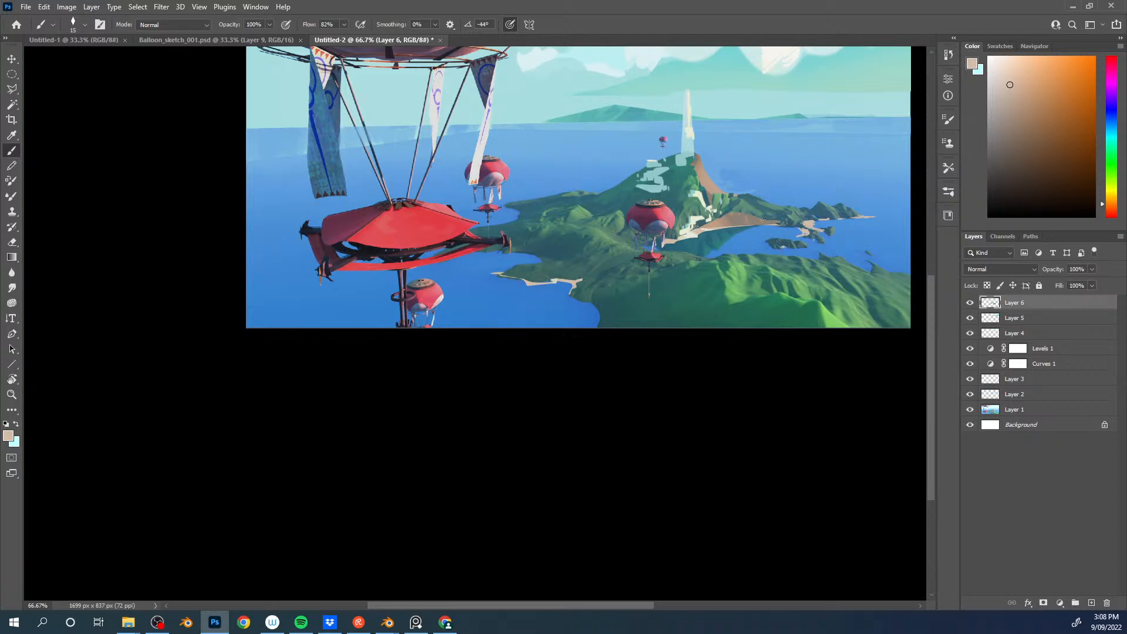
Step: Touch up the island's low hills near the airship with sampled grey-green and dark teal, using a 25 px brush
{"action": "left_click", "coordinate": [709, 226], "text": "alt"}
{"action": "left_click", "coordinate": [583, 207], "text": "alt"}
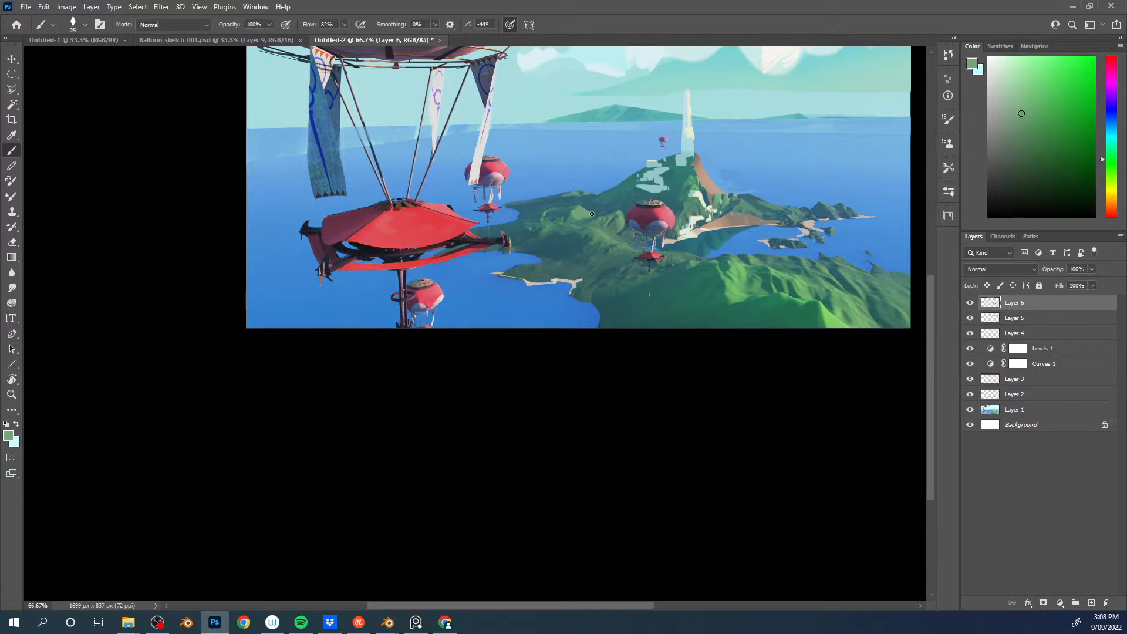
{"action": "left_click", "coordinate": [563, 220], "text": "alt"}
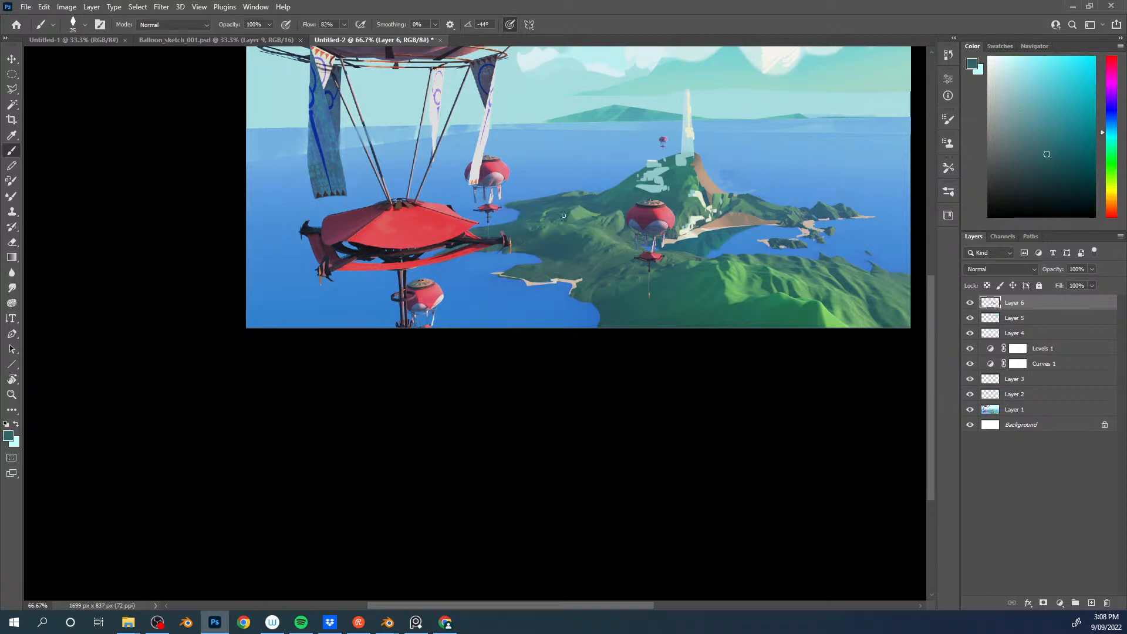
{"action": "left_click_drag", "start_coordinate": [709, 275], "coordinate": [615, 216]}
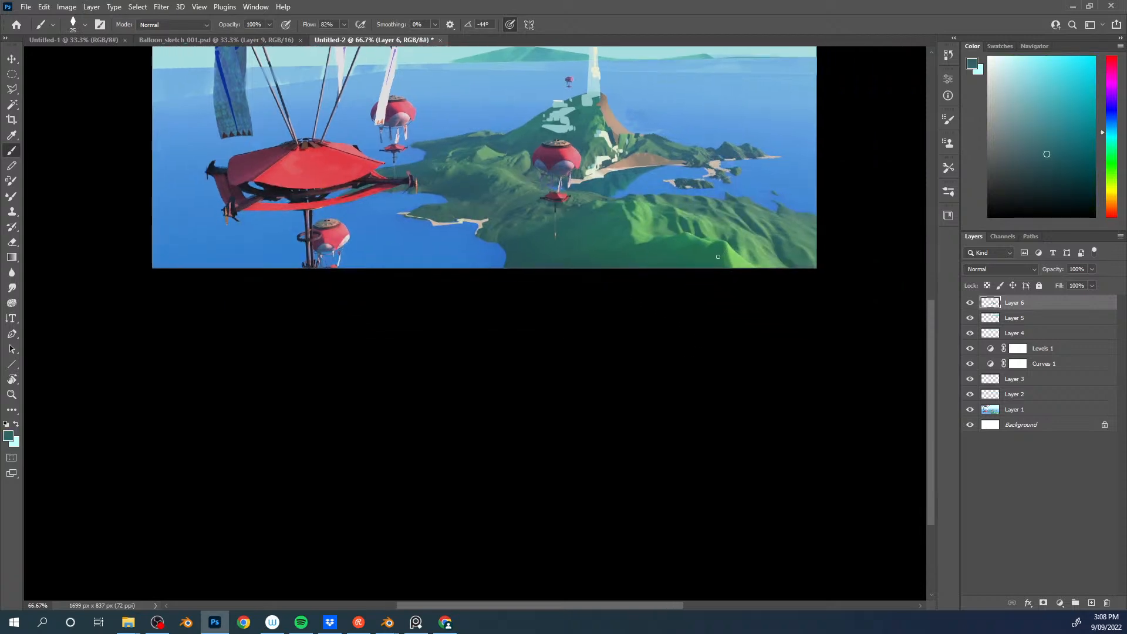
Step: Sample dark green from the foreground hill, add a new layer, and lasso a cluster of pointed tree shapes on the slope
{"action": "left_click", "coordinate": [685, 256], "text": "alt"}
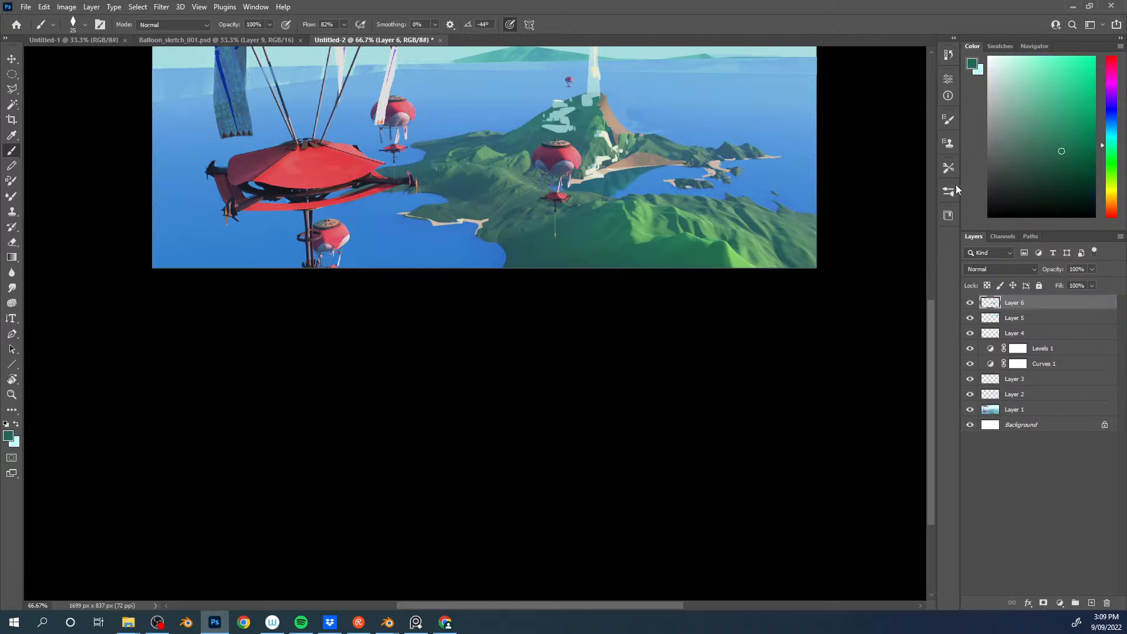
{"action": "left_click", "coordinate": [682, 219], "text": "alt"}
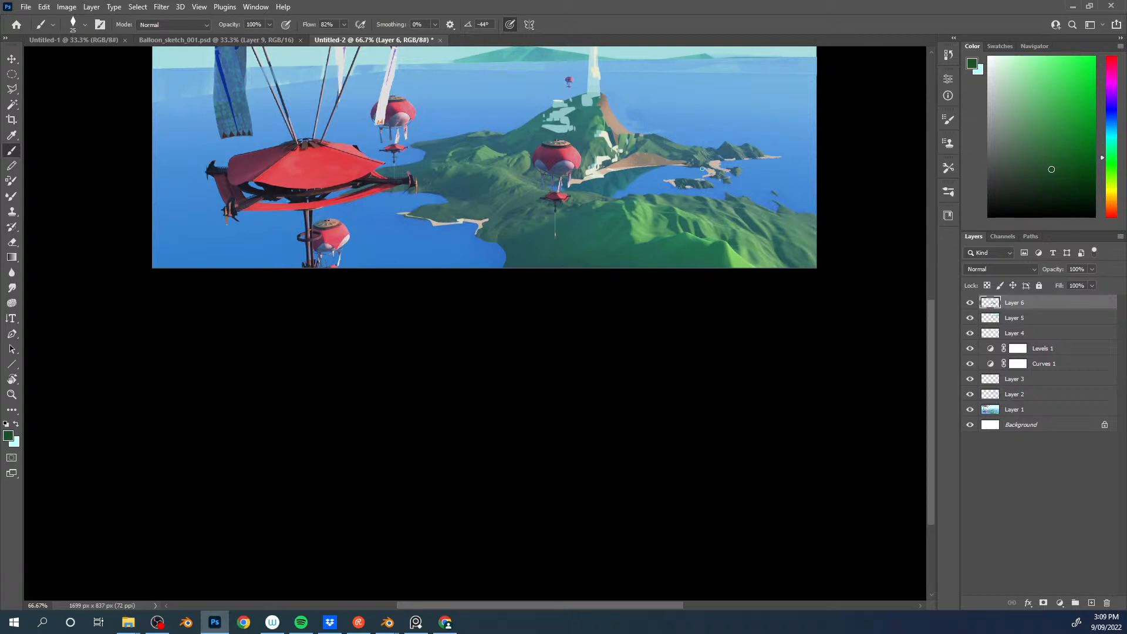
{"action": "key", "text": "l"}
{"action": "key", "text": "ctrl+shift+alt+n"}
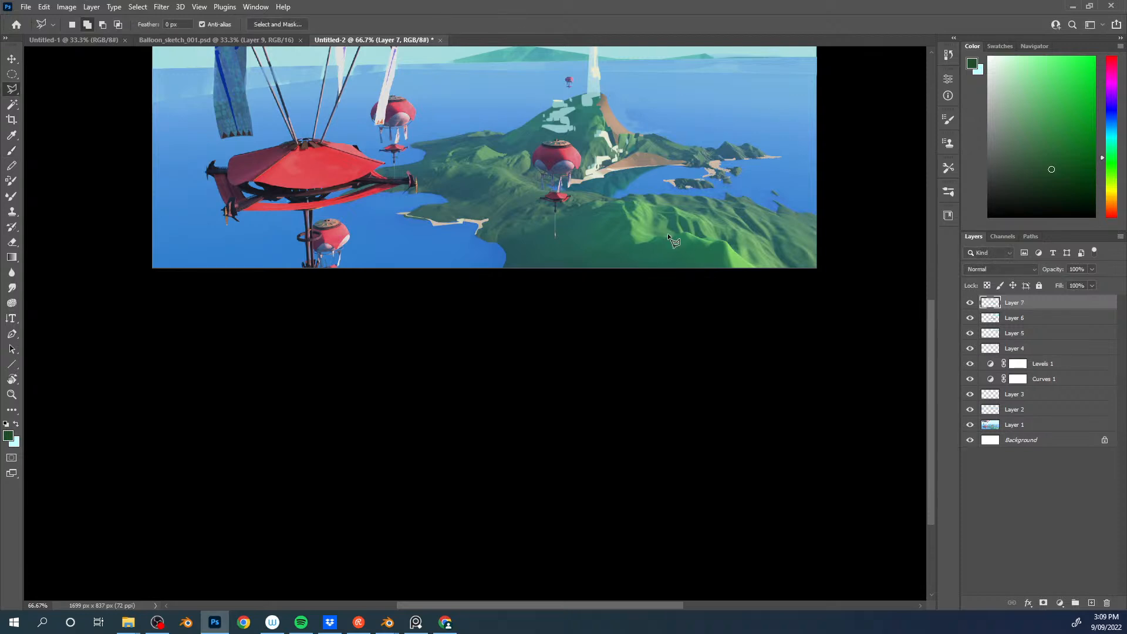
{"action": "key", "text": "shift+l"}
{"action": "key", "text": "shift+l"}
{"action": "left_click_drag", "start_coordinate": [682, 225], "coordinate": [690, 259]}
{"action": "key", "text": "b"}
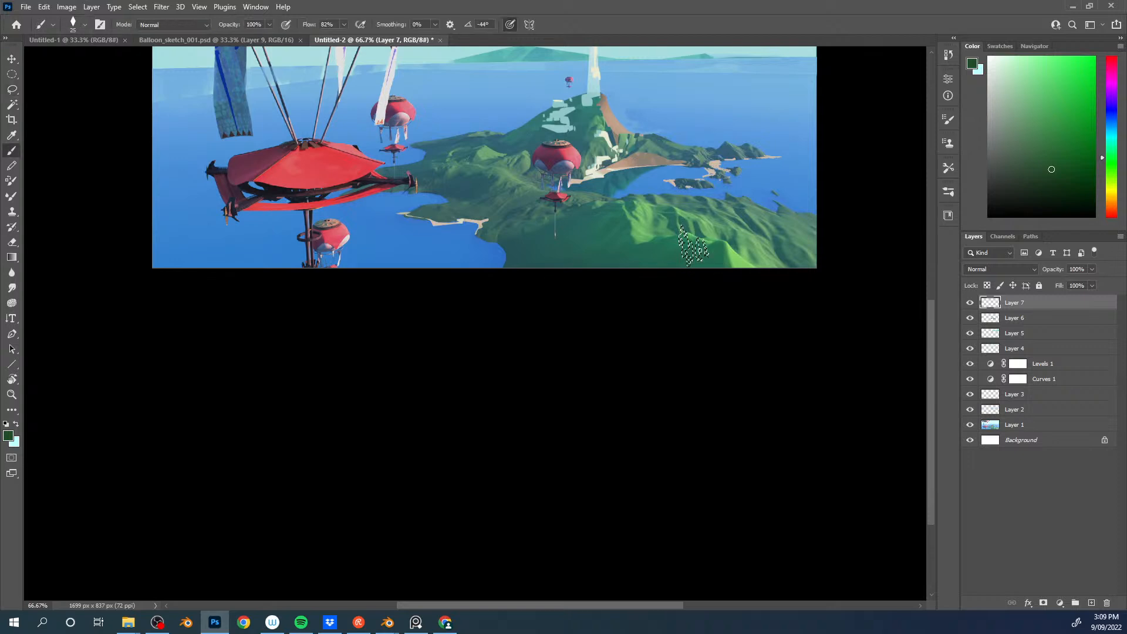
Step: Fill the tree selection with dark green, then duplicate and transform the clump several times across the foreground slope
{"action": "mouse_move", "coordinate": [686, 245]}
{"action": "left_mouse_down"}
{"action": "mouse_move", "coordinate": [718, 245]}
{"action": "mouse_move", "coordinate": [717, 267]}
{"action": "mouse_move", "coordinate": [681, 247]}
{"action": "mouse_move", "coordinate": [586, 237]}
{"action": "mouse_move", "coordinate": [603, 231]}
{"action": "mouse_move", "coordinate": [563, 244]}
{"action": "mouse_move", "coordinate": [629, 214]}
{"action": "mouse_move", "coordinate": [610, 242]}
{"action": "mouse_move", "coordinate": [613, 231]}
{"action": "mouse_move", "coordinate": [614, 267]}
{"action": "mouse_move", "coordinate": [553, 271]}
{"action": "mouse_move", "coordinate": [573, 262]}
{"action": "left_mouse_up"}
{"action": "key", "text": "ctrl+e"}
{"action": "key", "text": "ctrl+e"}
{"action": "key", "text": "ctrl+e"}
{"action": "key", "text": "ctrl+e"}
{"action": "key", "text": "ctrl+t"}
{"action": "key", "text": "Return"}
{"action": "key", "text": "ctrl+t"}
{"action": "key", "text": "Return"}
{"action": "mouse_move", "coordinate": [582, 259]}
{"action": "left_mouse_down", "text": "ctrl+alt"}
{"action": "mouse_move", "coordinate": [585, 247]}
{"action": "mouse_move", "coordinate": [573, 245]}
{"action": "mouse_move", "coordinate": [600, 247]}
{"action": "left_mouse_up", "text": "ctrl+alt"}
{"action": "key", "text": "ctrl+t"}
{"action": "key", "text": "Return"}
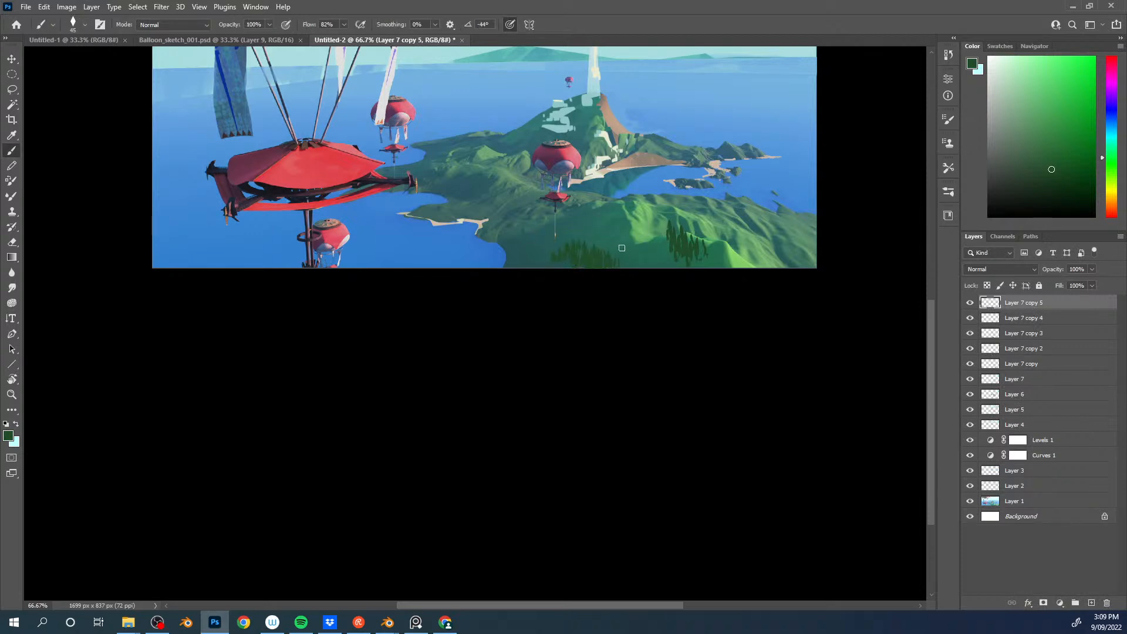
Step: Lock the copied trees' transparency, tint them a deeper blue-green with an 80 px brush, and merge the tinted copy down
{"action": "left_click", "coordinate": [568, 247], "text": "alt"}
{"action": "key", "text": "["}
{"action": "key", "text": "slash"}
{"action": "key", "text": "bracketright"}
{"action": "key", "text": "bracketright"}
{"action": "key", "text": "bracketright"}
{"action": "key", "text": "bracketright"}
{"action": "key", "text": "bracketright"}
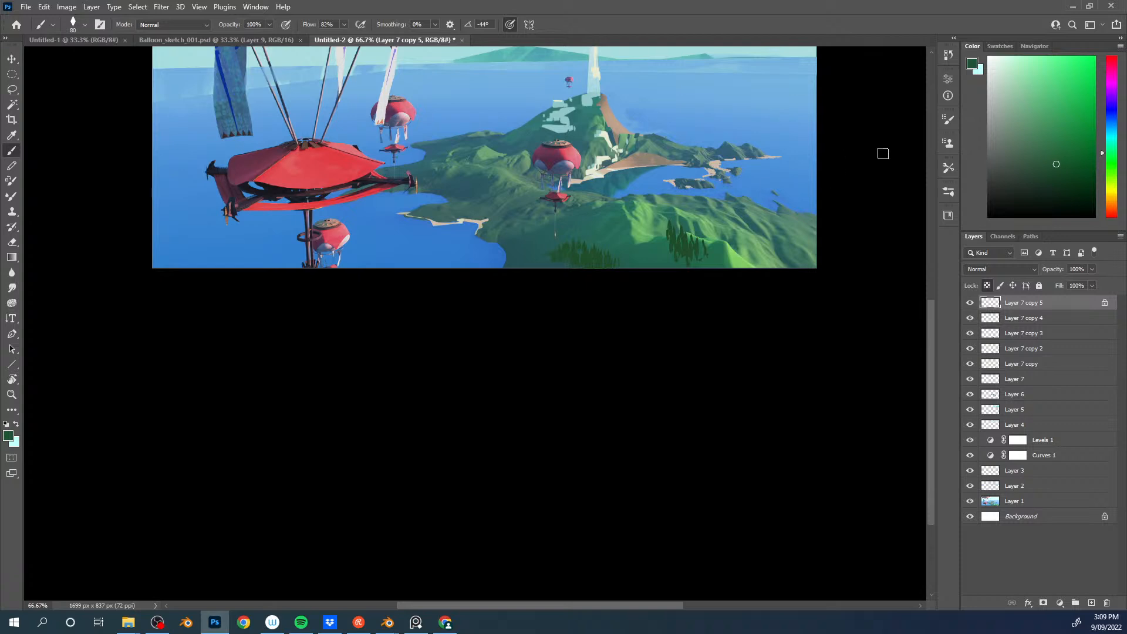
{"action": "left_click", "coordinate": [1066, 165]}
{"action": "left_click", "coordinate": [1112, 148]}
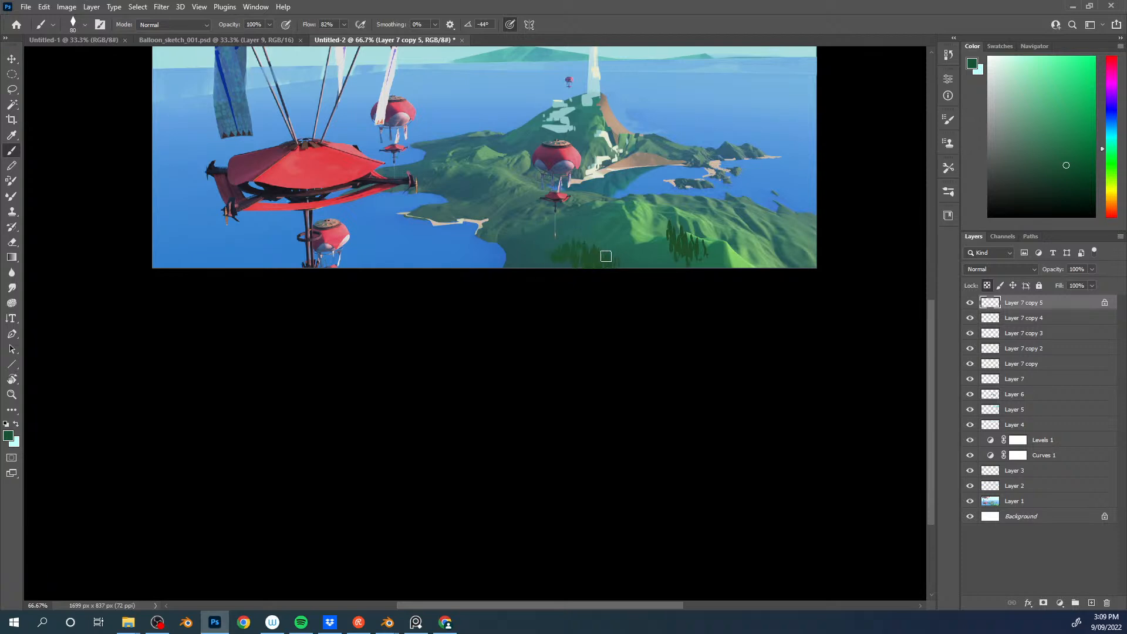
{"action": "key", "text": "ctrl+e"}
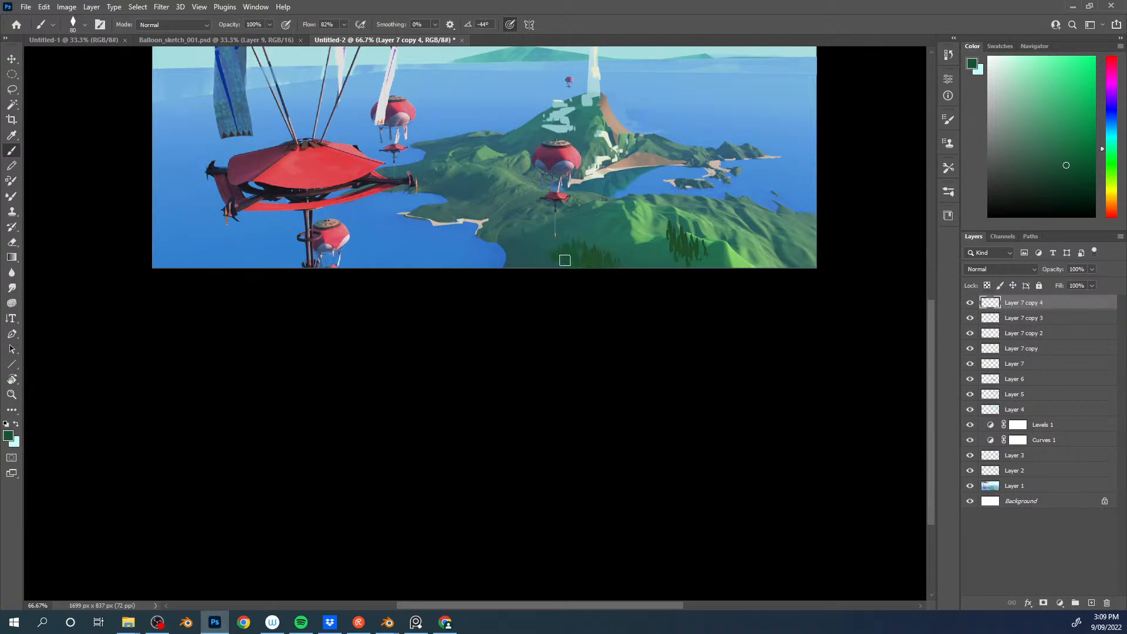
{"action": "key", "text": "slash"}
Step: Add a new layer and paint more trees along the foreground hill's lower edge in sampled dark green, using up to 70 px
{"action": "left_click", "coordinate": [689, 246], "text": "alt"}
{"action": "key", "text": "bracketleft"}
{"action": "key", "text": "ctrl+shift+alt+n"}
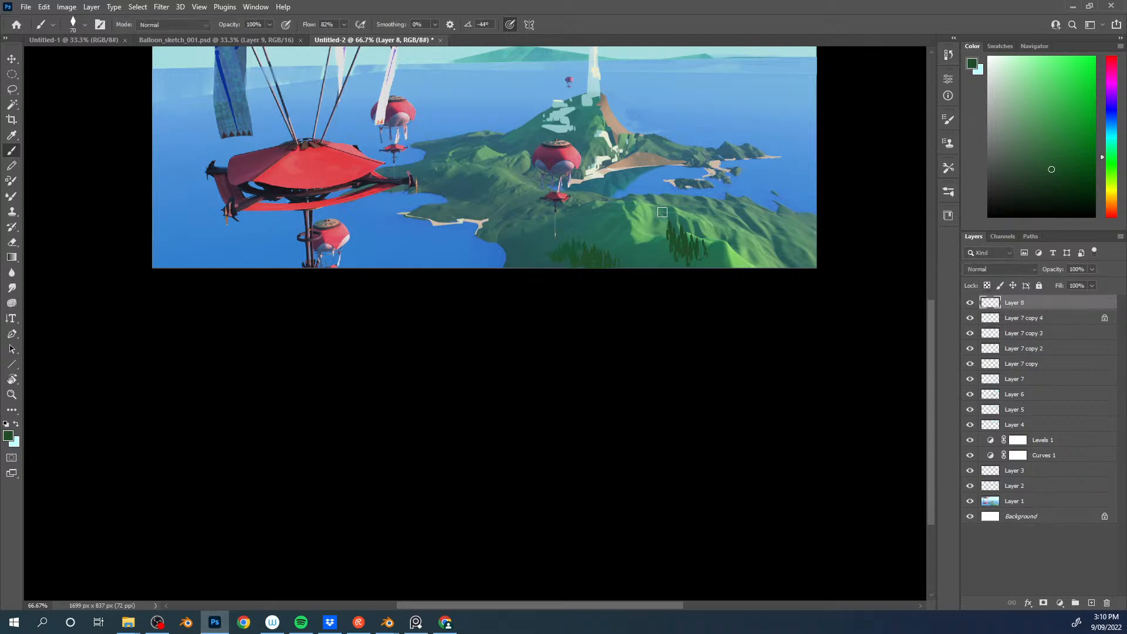
{"action": "key", "text": "bracketleft"}
{"action": "key", "text": "bracketleft"}
{"action": "left_click_drag", "start_coordinate": [722, 254], "coordinate": [708, 264]}
{"action": "key", "text": "bracketright"}
{"action": "key", "text": "bracketright"}
{"action": "mouse_move", "coordinate": [662, 252]}
{"action": "left_mouse_down"}
{"action": "mouse_move", "coordinate": [660, 269]}
{"action": "mouse_move", "coordinate": [626, 266]}
{"action": "mouse_move", "coordinate": [652, 263]}
{"action": "left_mouse_up"}
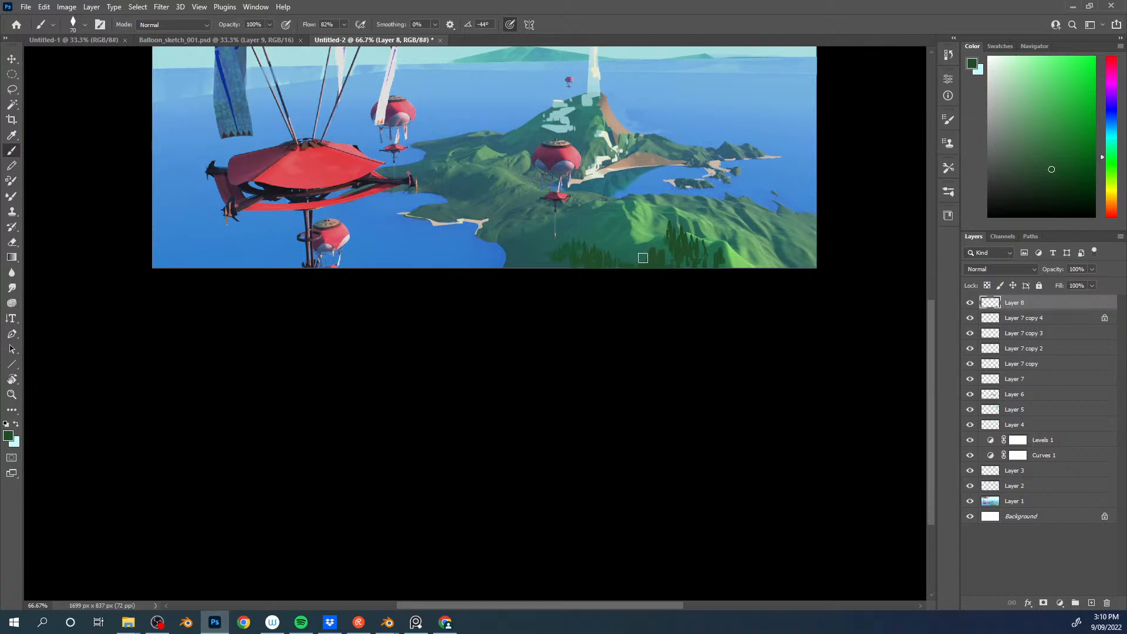
Step: Fill in the tree clump's base with darker and sampled greens, using a 45 px brush
{"action": "left_click_drag", "start_coordinate": [1111, 166], "coordinate": [1112, 161]}
{"action": "left_click", "coordinate": [1052, 179]}
{"action": "key", "text": "bracketleft"}
{"action": "key", "text": "bracketleft"}
{"action": "key", "text": "bracketleft"}
{"action": "left_click_drag", "start_coordinate": [650, 252], "coordinate": [658, 249]}
{"action": "left_click", "coordinate": [664, 262], "text": "alt"}
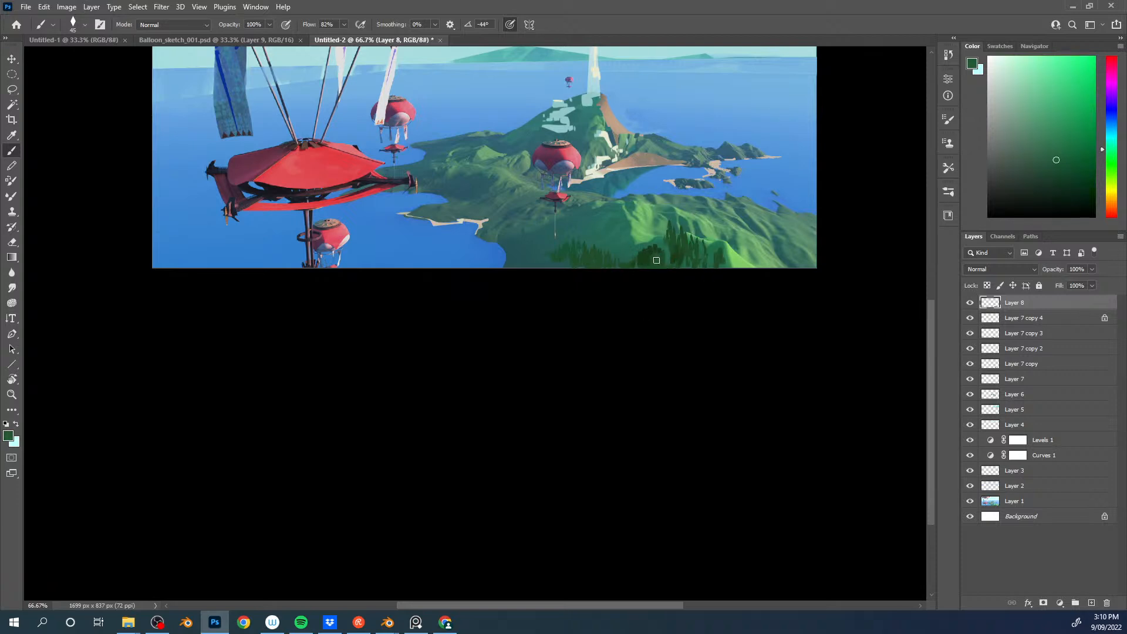
{"action": "left_click", "coordinate": [666, 255], "text": "alt"}
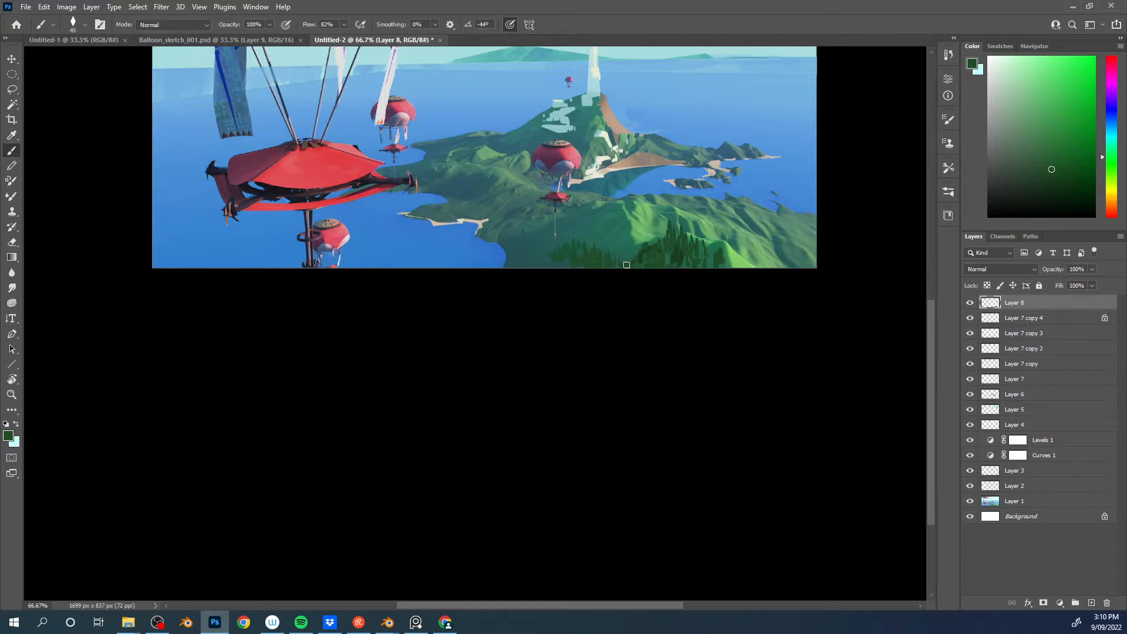
Step: Extend the trees onto the bright foreground slope in sampled green with a 30 px brush
{"action": "left_click", "coordinate": [731, 255], "text": "alt"}
{"action": "left_click", "coordinate": [717, 256], "text": "alt"}
{"action": "key", "text": "bracketleft"}
{"action": "left_click_drag", "start_coordinate": [732, 259], "coordinate": [728, 265]}
Step: Paint yellow-green highlights on the foreground trees, alternating with sampled dark green to shape them
{"action": "left_click", "coordinate": [1059, 135]}
{"action": "left_click_drag", "start_coordinate": [1112, 157], "coordinate": [1111, 175]}
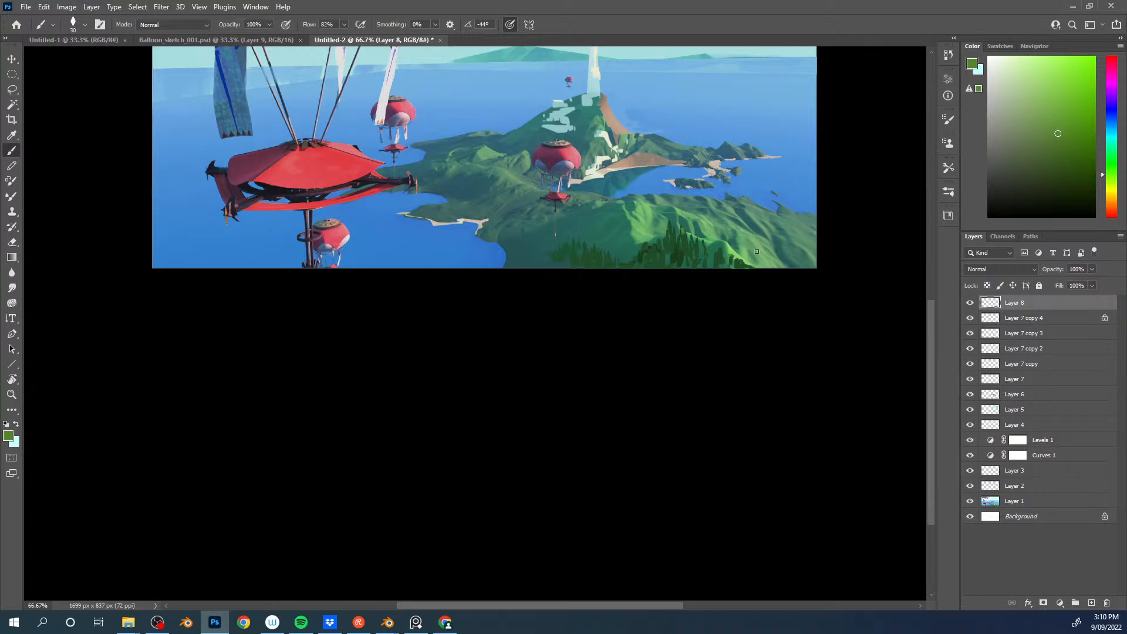
{"action": "left_click_drag", "start_coordinate": [738, 246], "coordinate": [745, 268]}
{"action": "left_click", "coordinate": [741, 263], "text": "alt"}
{"action": "left_click", "coordinate": [736, 263], "text": "alt"}
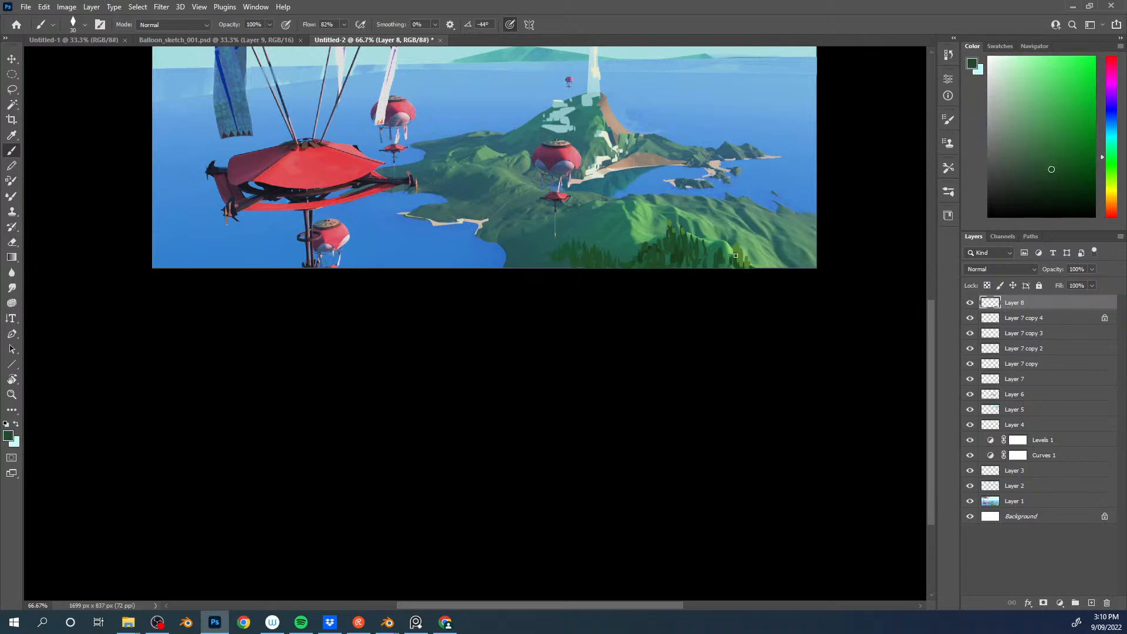
{"action": "left_click", "coordinate": [743, 260], "text": "alt"}
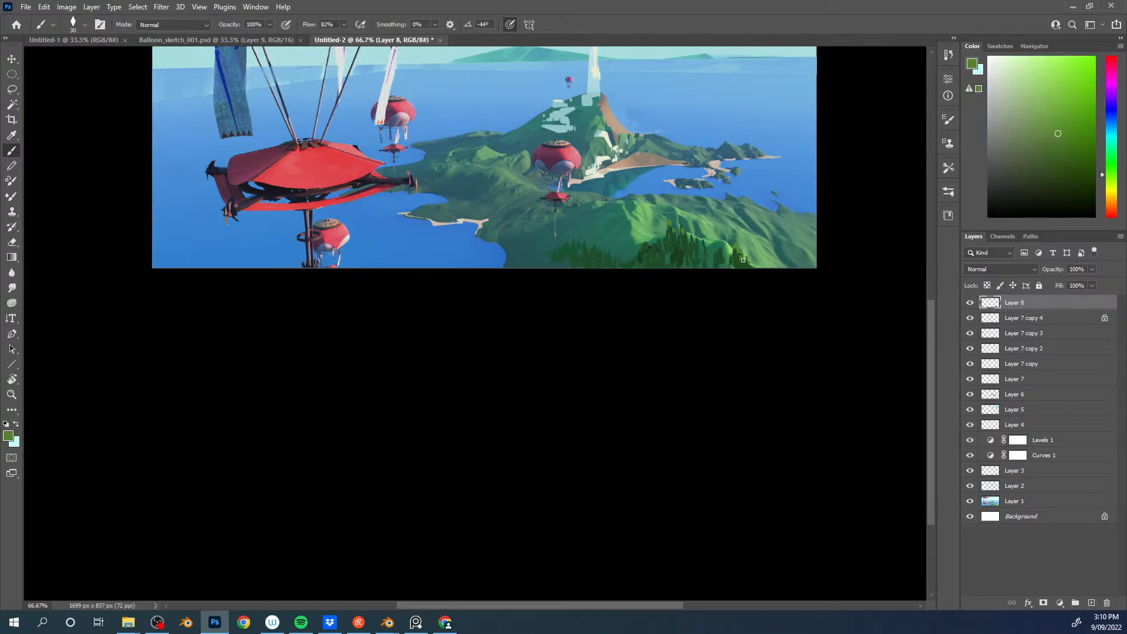
{"action": "left_click", "coordinate": [730, 245], "text": "alt"}
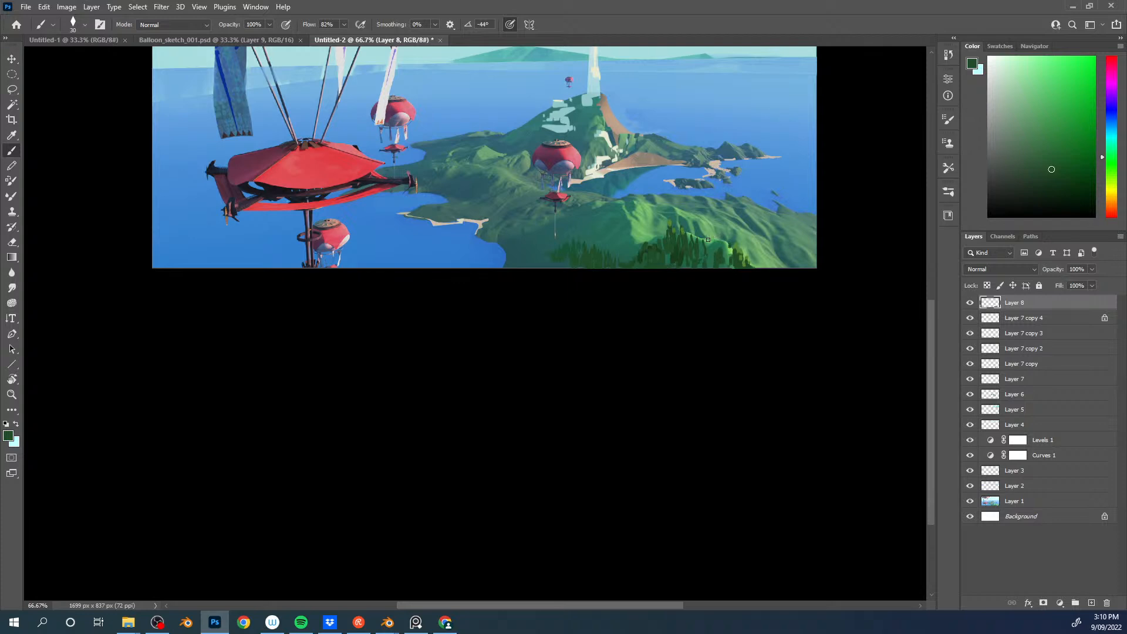
{"action": "left_click", "coordinate": [684, 233], "text": "alt"}
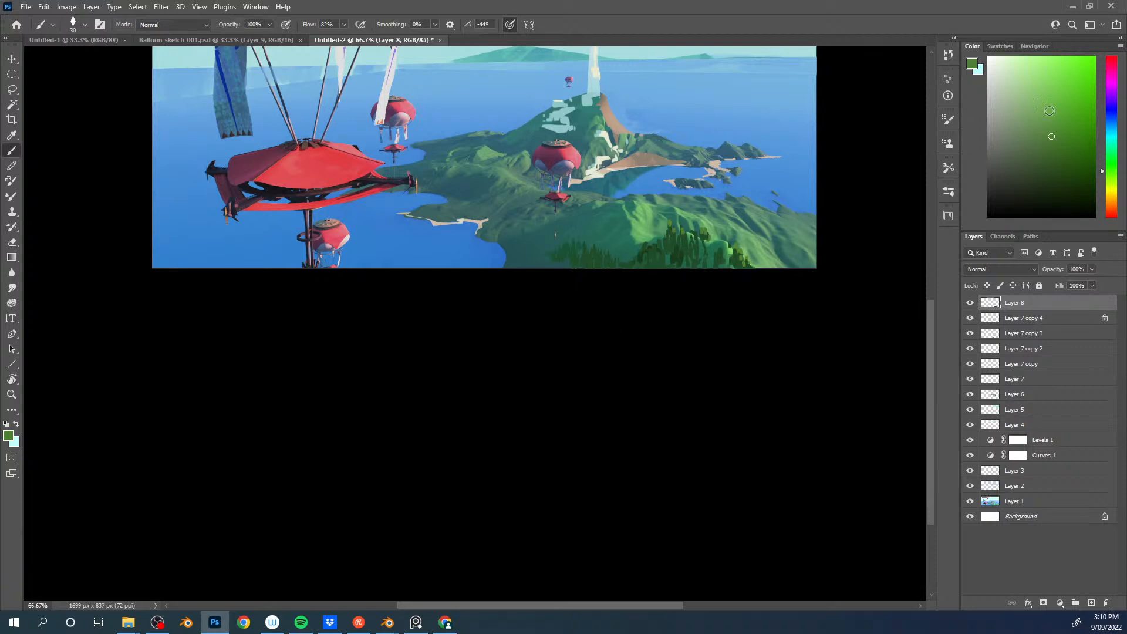
{"action": "left_click", "coordinate": [1113, 62]}
{"action": "left_click", "coordinate": [1071, 57]}
{"action": "mouse_move", "coordinate": [739, 260]}
{"action": "left_mouse_down"}
{"action": "mouse_move", "coordinate": [646, 231]}
{"action": "mouse_move", "coordinate": [640, 212]}
{"action": "mouse_move", "coordinate": [650, 214]}
{"action": "left_mouse_up"}
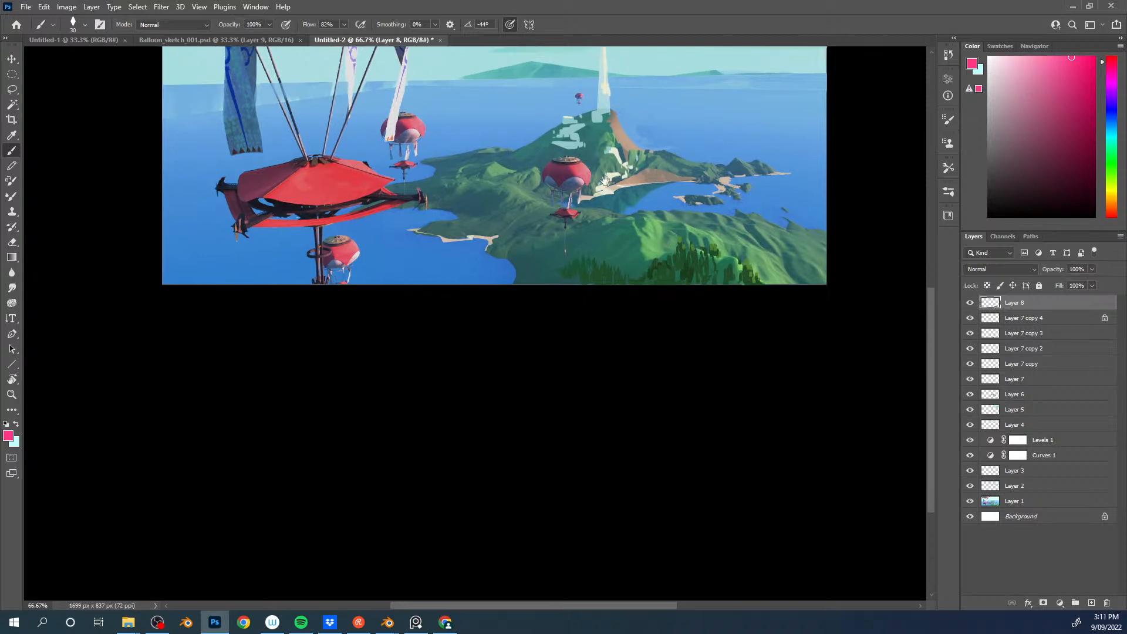
{"action": "left_click_drag", "start_coordinate": [605, 181], "coordinate": [646, 338]}
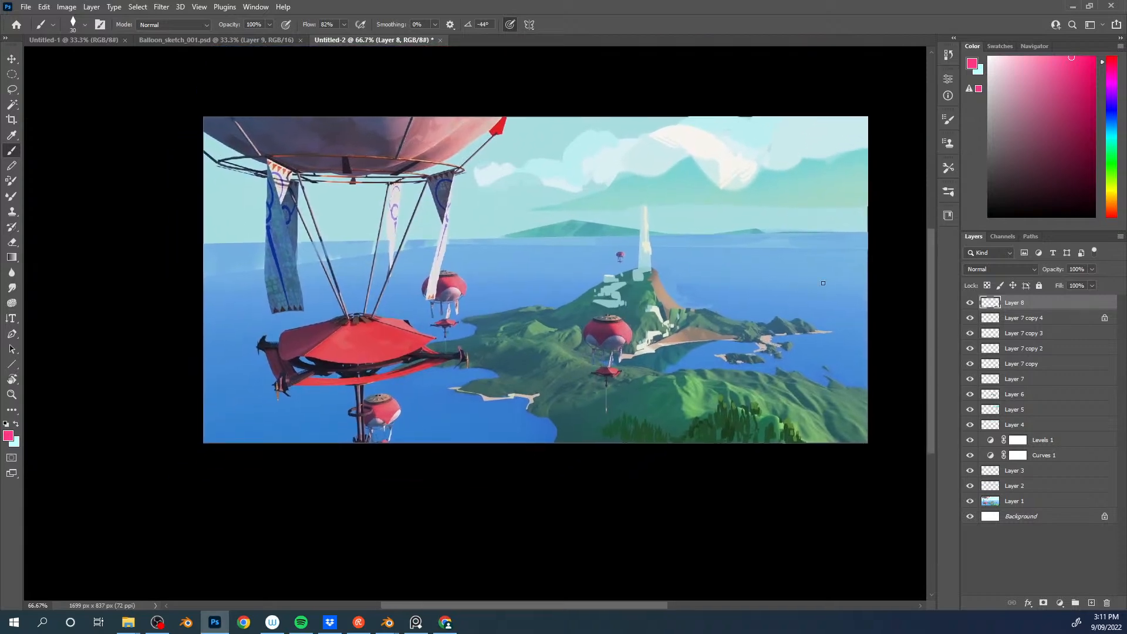
{"action": "left_click_drag", "start_coordinate": [717, 303], "coordinate": [698, 297], "text": "ctrl"}
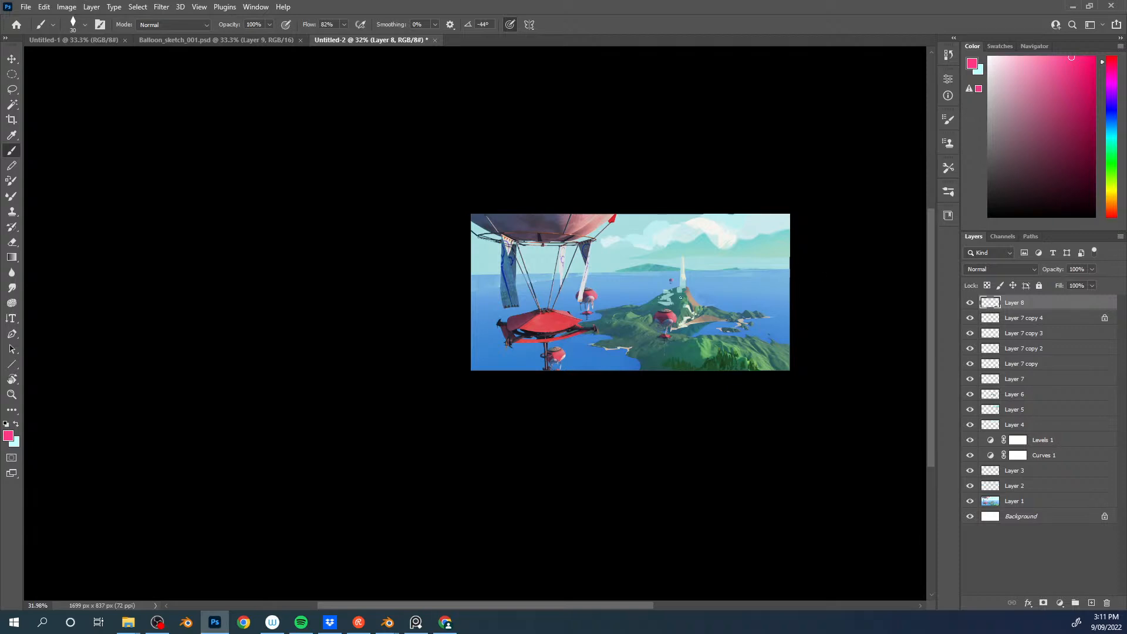
{"action": "left_click_drag", "start_coordinate": [675, 290], "coordinate": [720, 296]}
{"action": "key", "text": "b"}
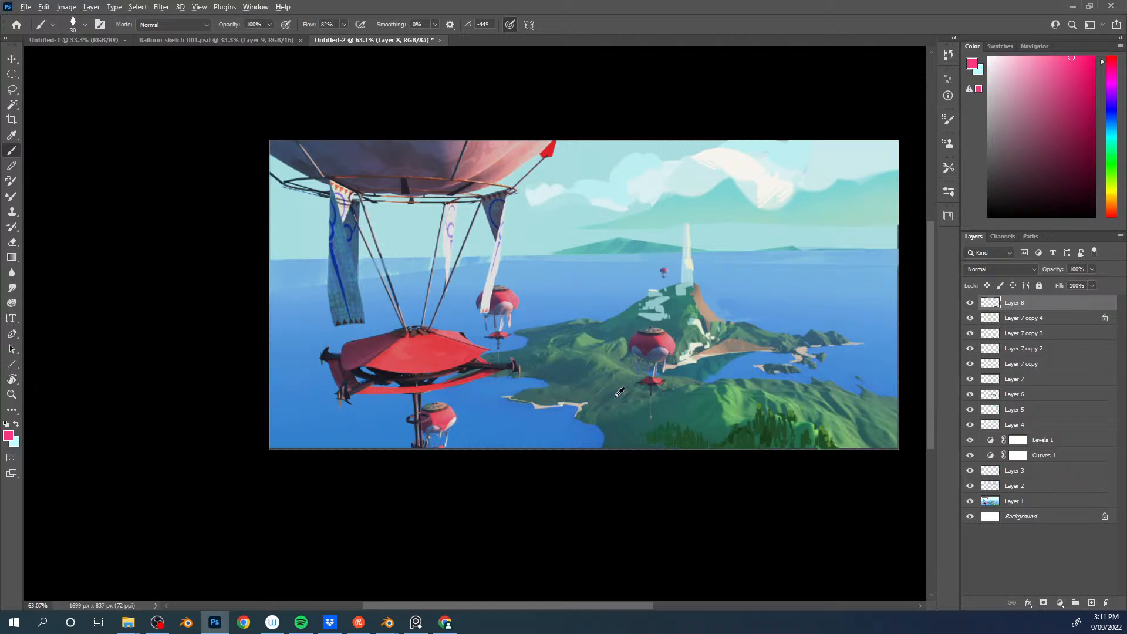
Step: Detail the island and islet shorelines with an 8 px brush, using lightened teal and sampled sea blue and sand
{"action": "left_click", "coordinate": [585, 370], "text": "alt"}
{"action": "key", "text": "bracketleft"}
{"action": "key", "text": "bracketleft"}
{"action": "key", "text": "bracketleft"}
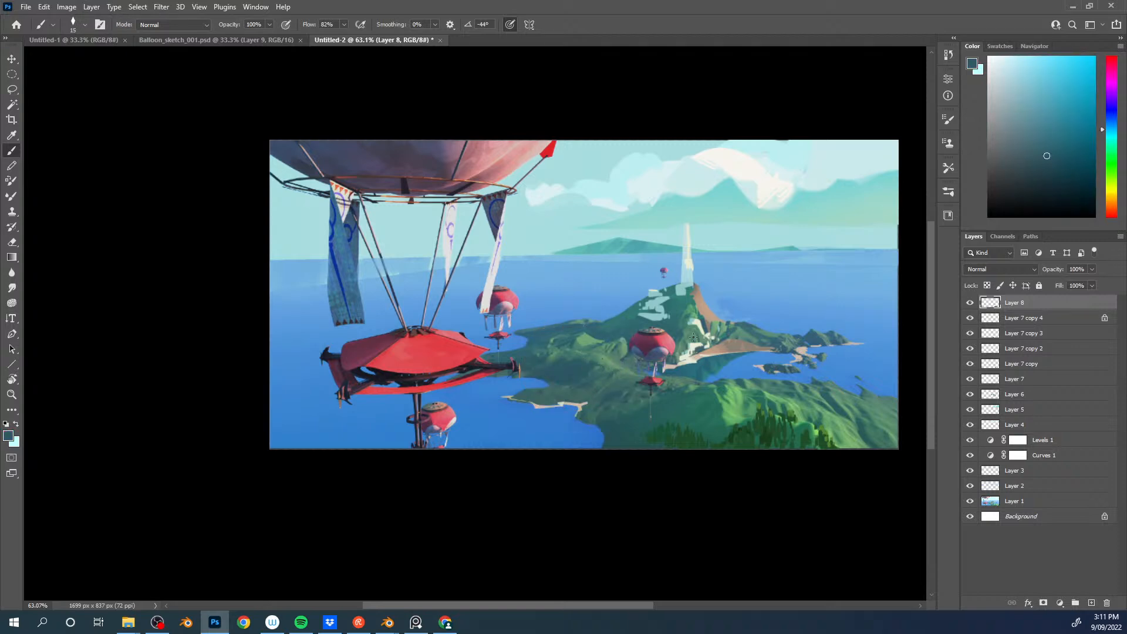
{"action": "key", "text": "bracketleft"}
{"action": "key", "text": "bracketleft"}
{"action": "left_click", "coordinate": [1027, 132]}
{"action": "left_click", "coordinate": [799, 358], "text": "alt"}
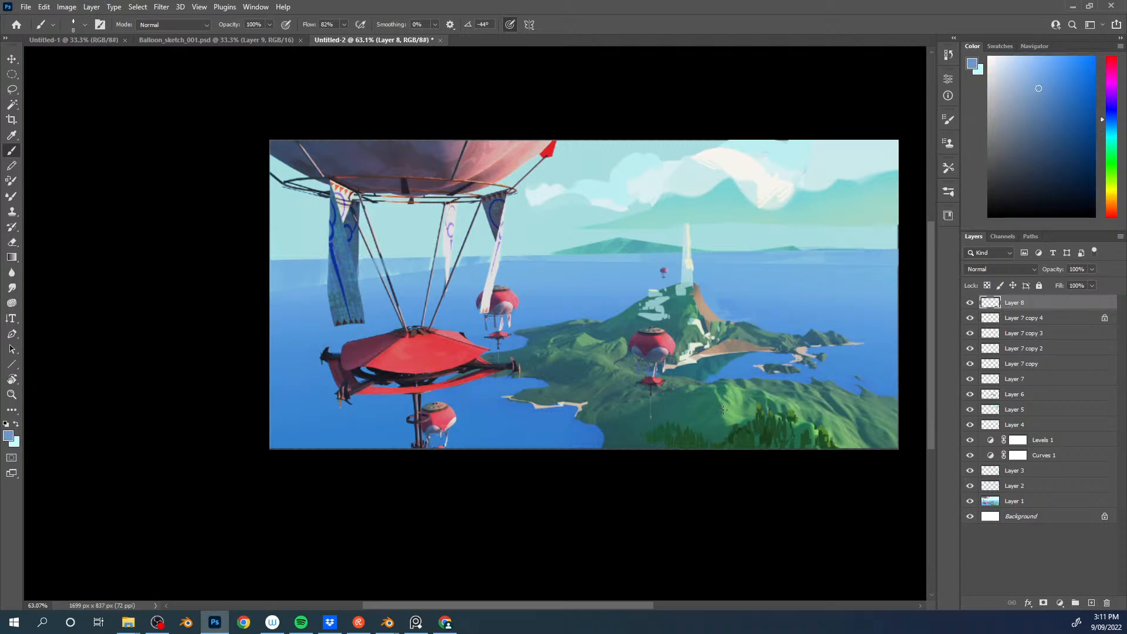
{"action": "left_click", "coordinate": [801, 356], "text": "alt"}
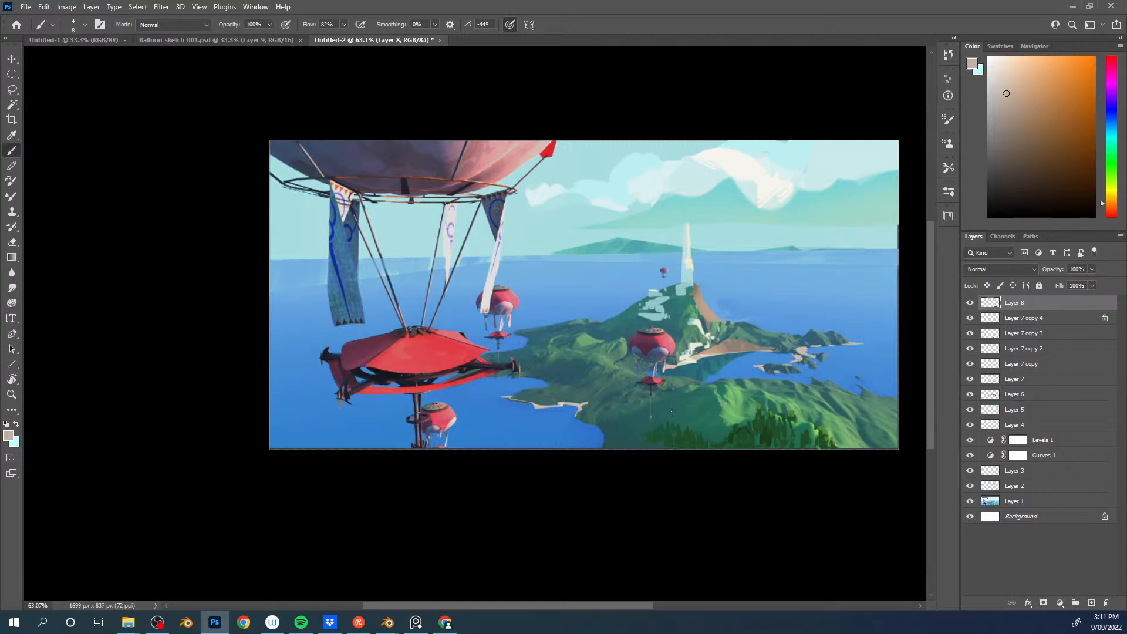
{"action": "left_click", "coordinate": [830, 393], "text": "alt"}
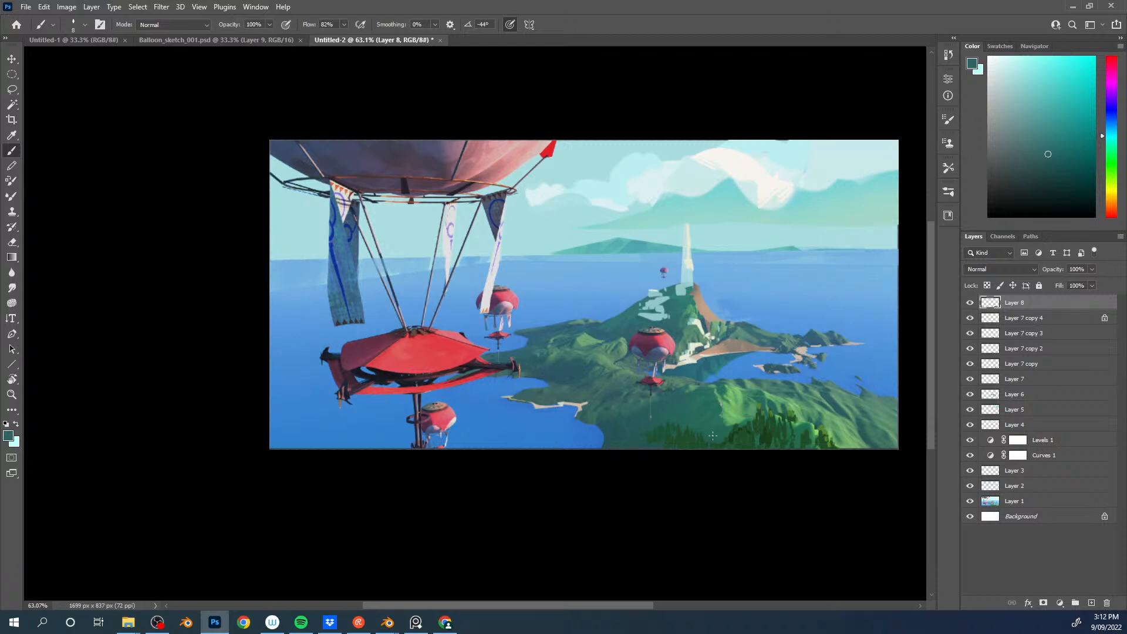
{"action": "left_click", "coordinate": [1033, 130]}
Step: Add a new layer named \ and set up a 10 px brush in the dark colour sampled from the large balloon's underside
{"action": "left_click_drag", "start_coordinate": [650, 394], "coordinate": [620, 398]}
{"action": "type", "text": "\\"}
{"action": "key", "text": "Return"}
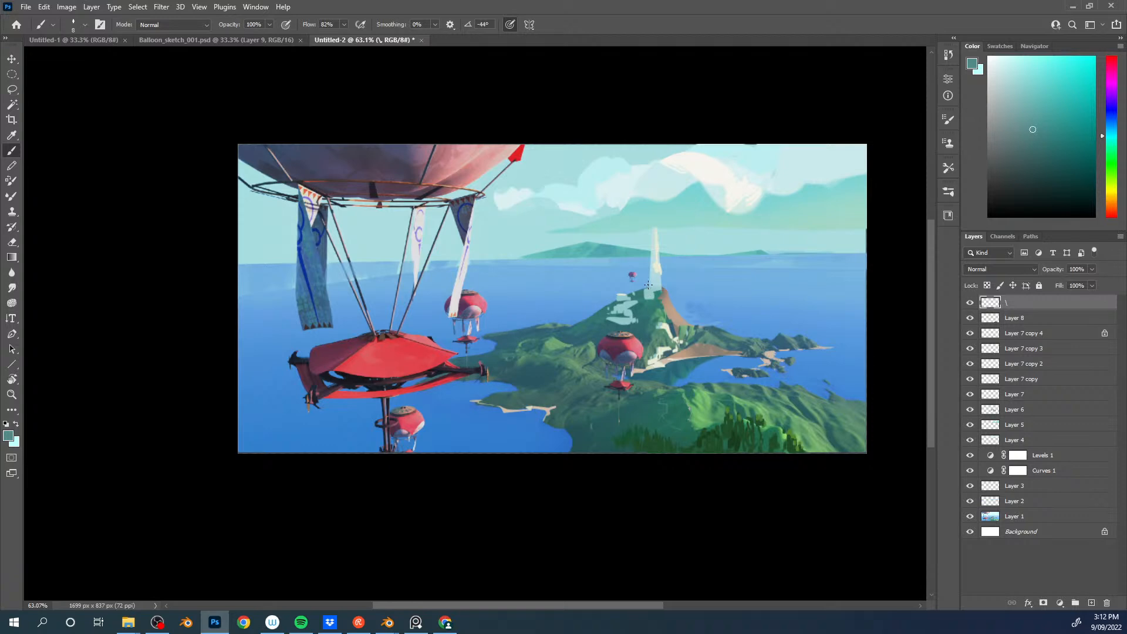
{"action": "left_click", "coordinate": [426, 194], "text": "alt"}
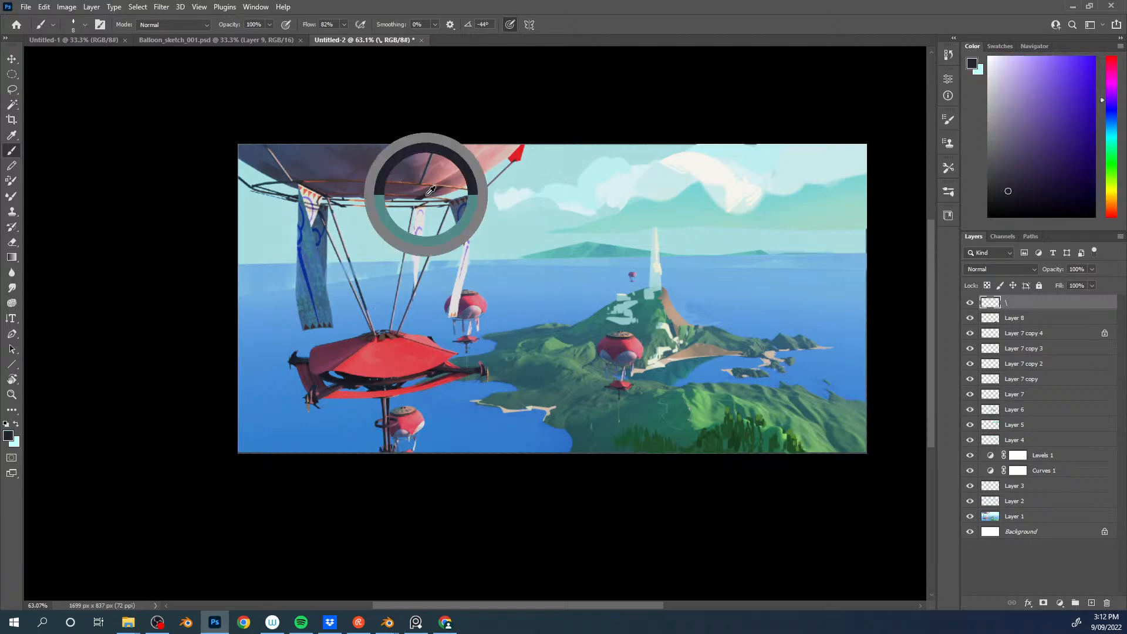
{"action": "key", "text": "bracketright"}
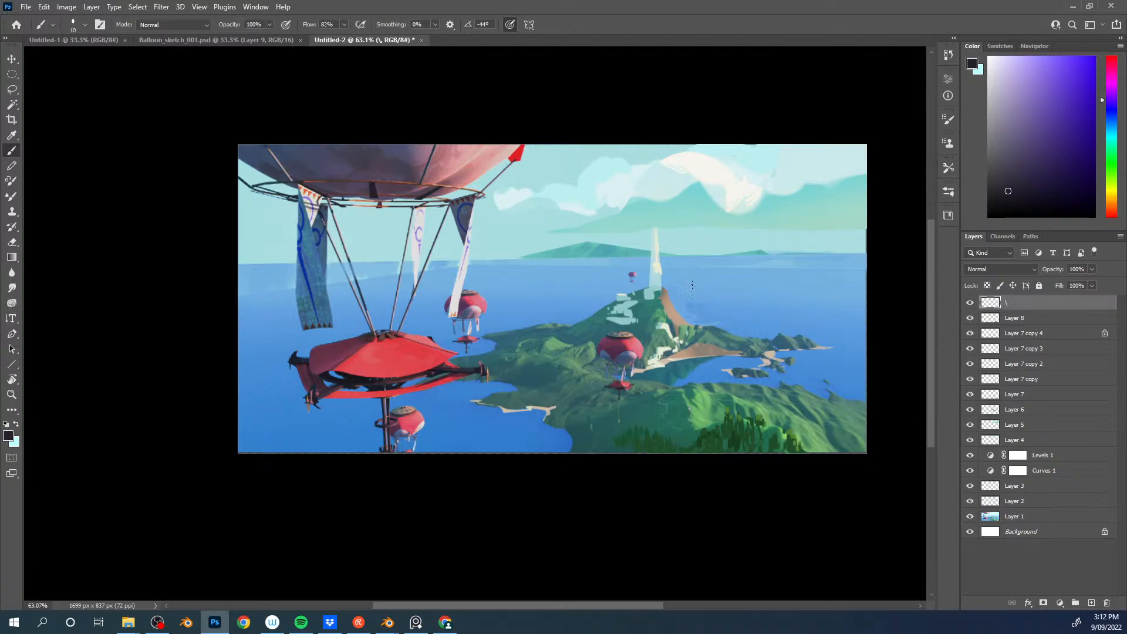
Step: Review the composition in Balloon_sketch_001.psd and return to the painting
{"action": "key", "text": "ctrl+Tab"}
{"action": "key", "text": "ctrl+Tab"}
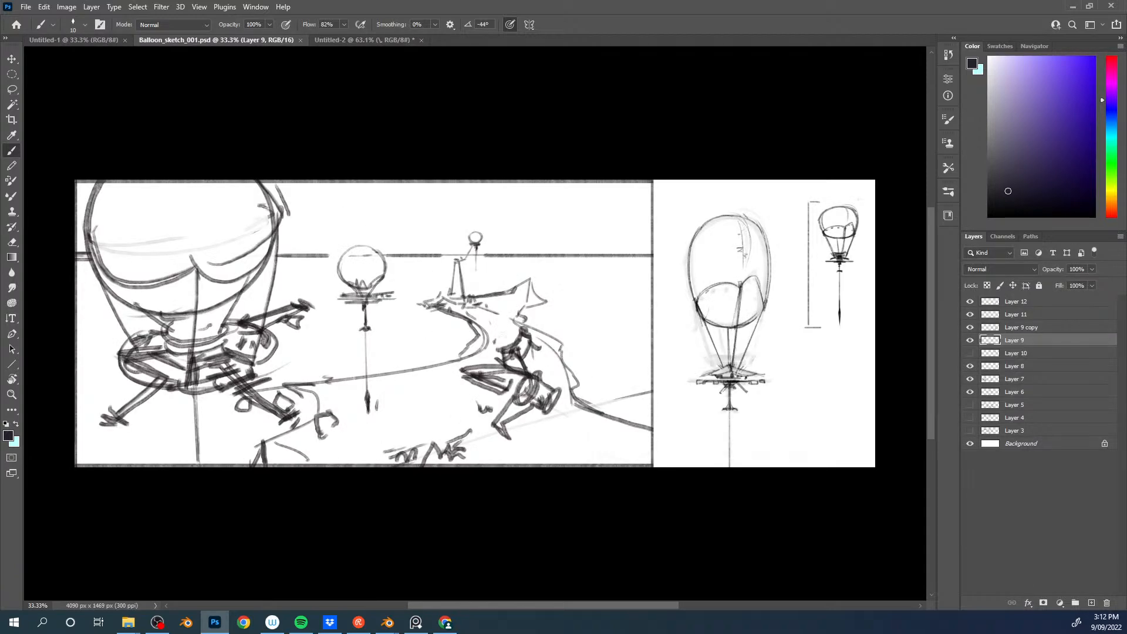
{"action": "key", "text": "ctrl+Tab"}
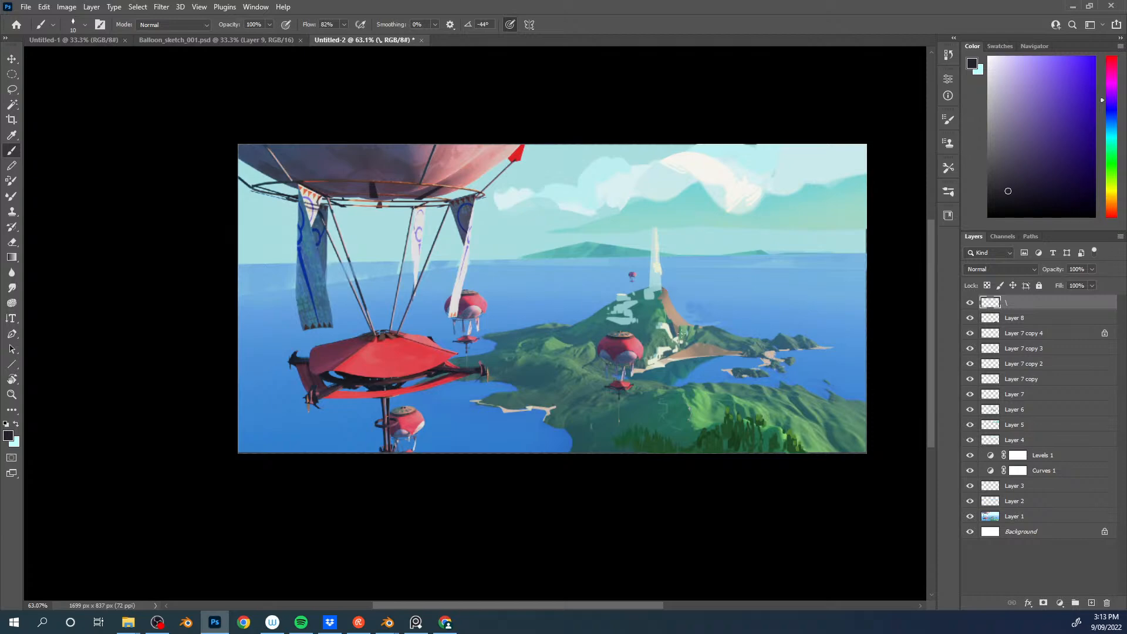
Step: Save the painting as colourKey_001 in Photoshop format in the Balooon folder
{"action": "key", "text": "ctrl+s"}
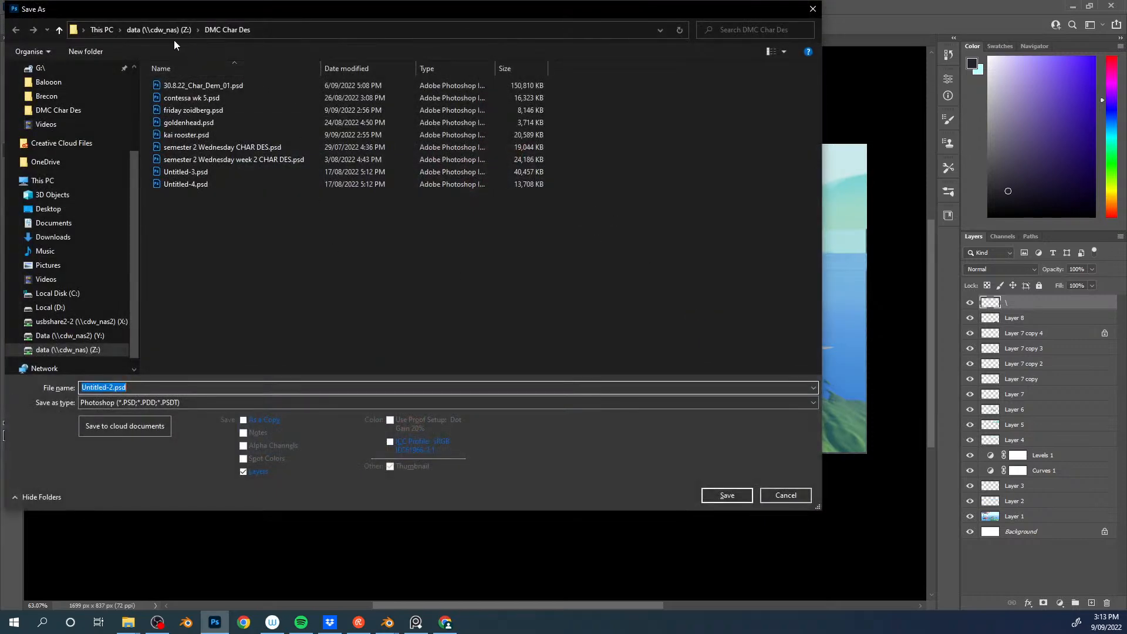
{"action": "left_click", "coordinate": [49, 82]}
{"action": "left_click", "coordinate": [149, 386]}
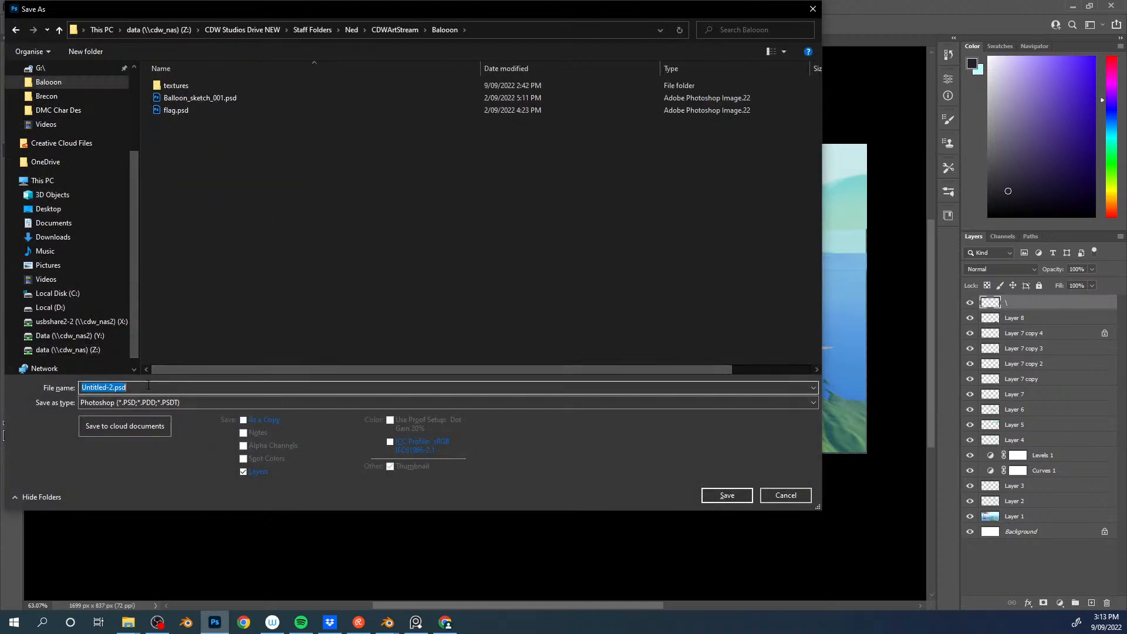
{"action": "type", "text": "colourKey_001"}
{"action": "key", "text": "Return"}
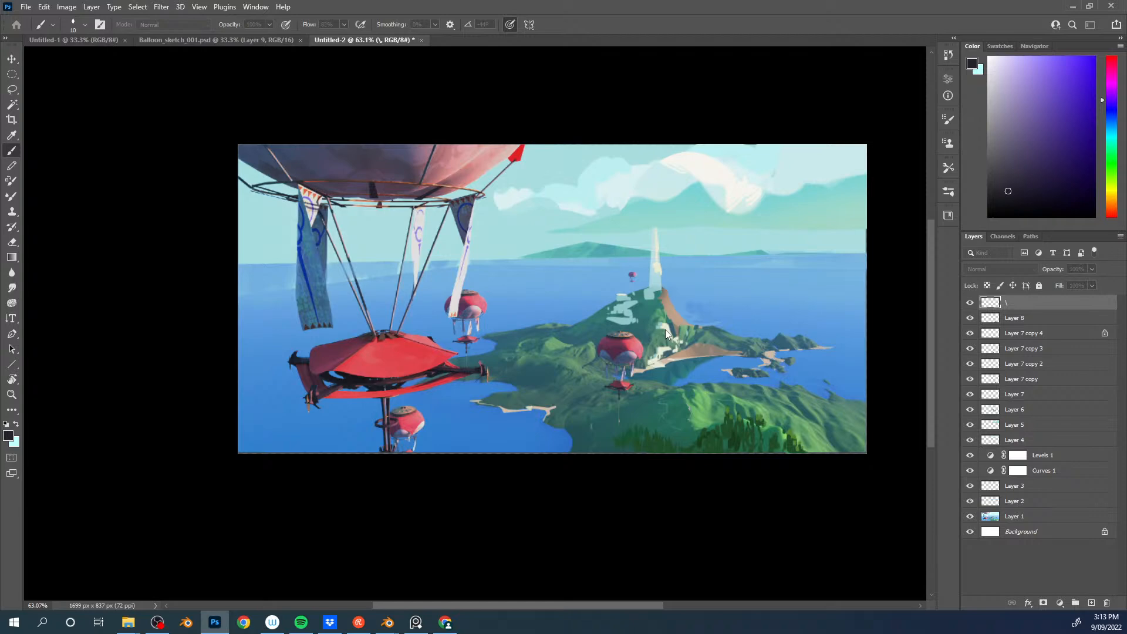
Step: Switch to the Blender window with the balloon scene and save Balloon_001.blend
{"action": "mouse_move", "coordinate": [388, 622]}
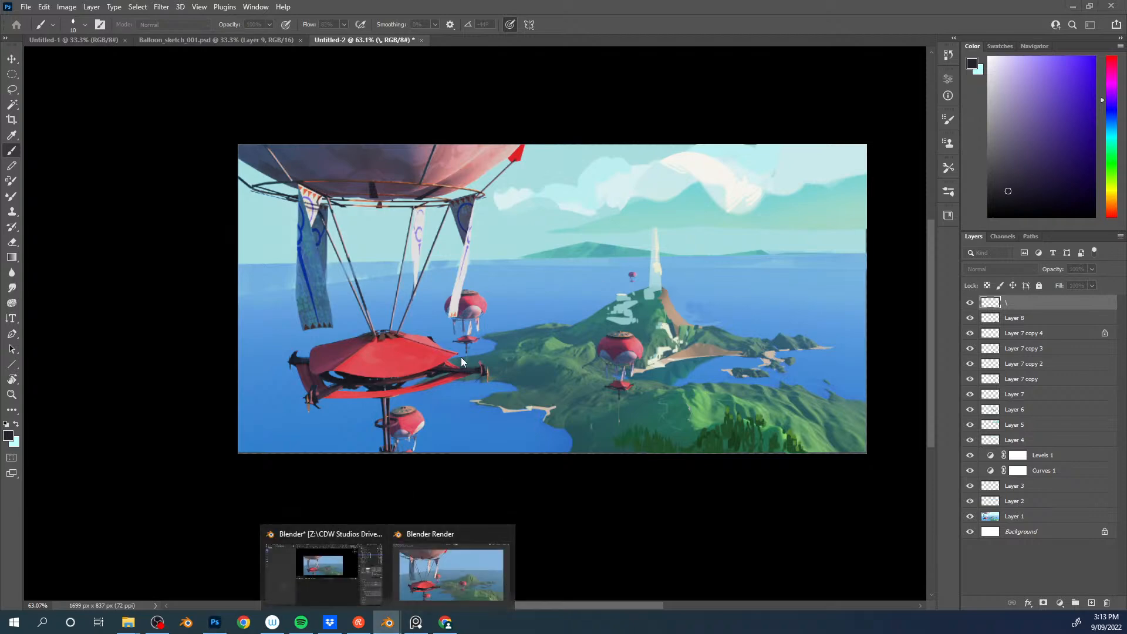
{"action": "left_click", "coordinate": [336, 559]}
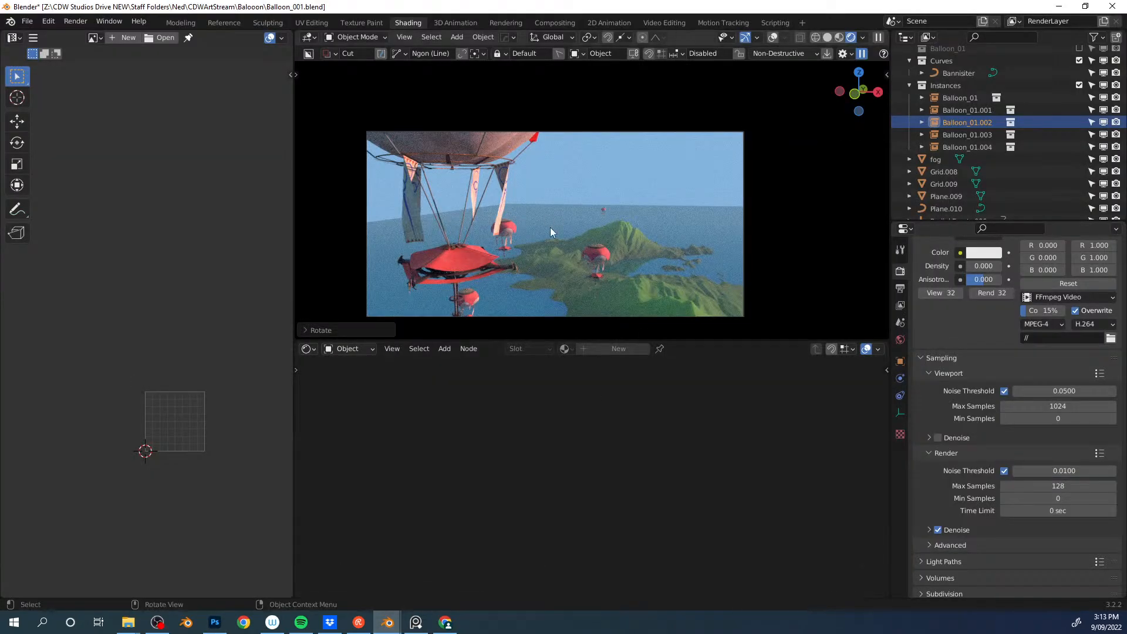
{"action": "key", "text": "ctrl+s"}
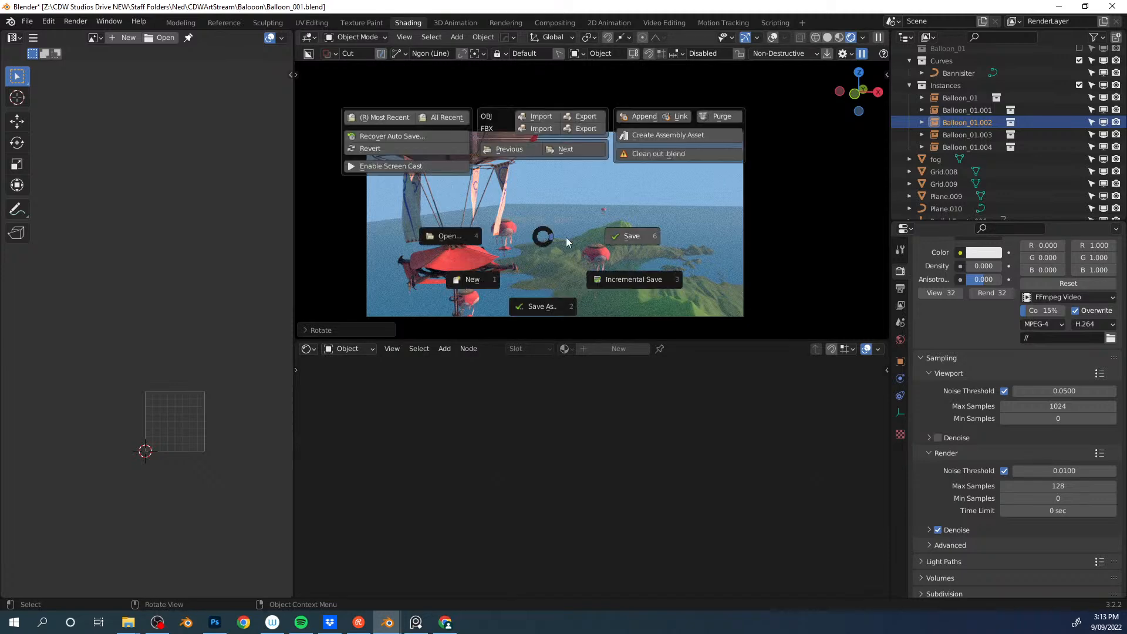
{"action": "left_click", "coordinate": [637, 243]}
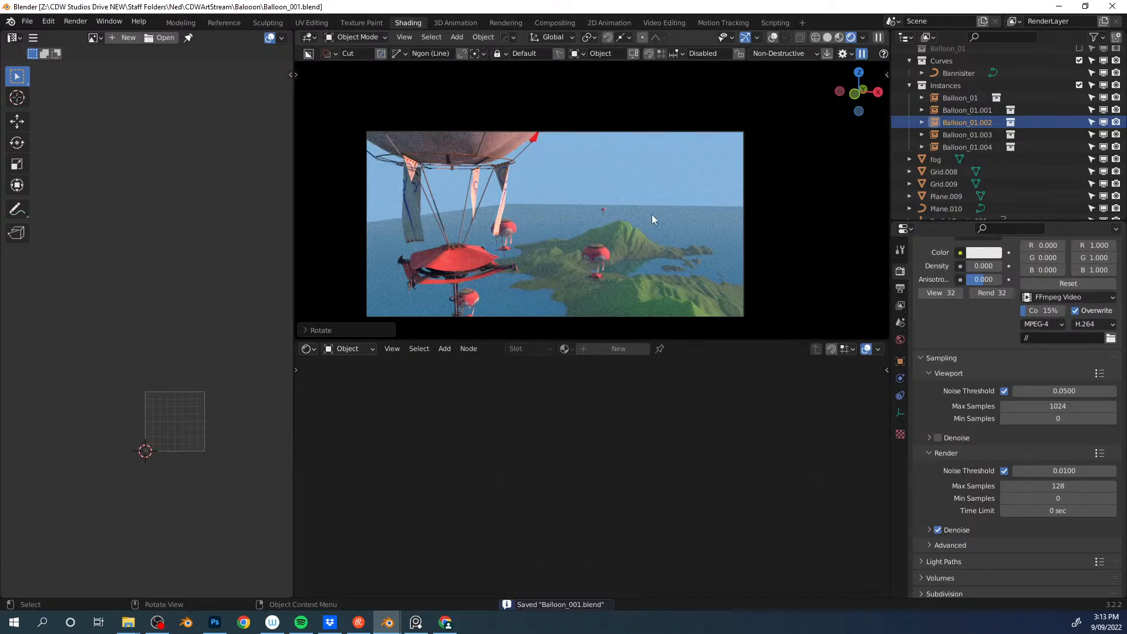
Step: Start a new Blender file and delete all of its default objects
{"action": "key", "text": "ctrl+n"}
{"action": "left_click", "coordinate": [607, 210]}
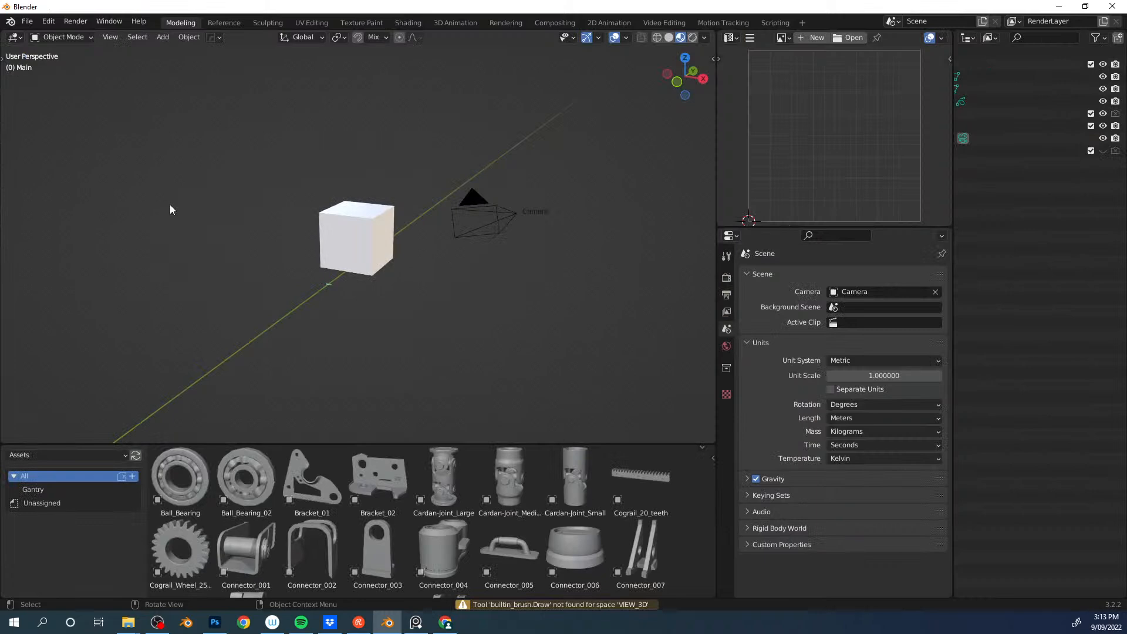
{"action": "left_click", "coordinate": [27, 21]}
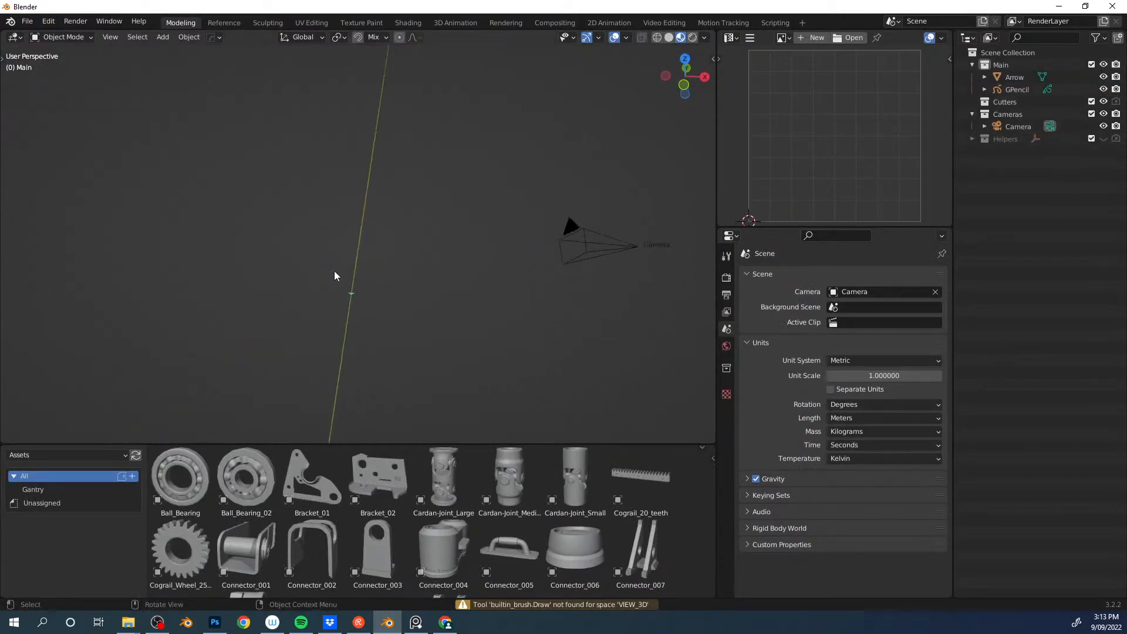
{"action": "key", "text": "a"}
{"action": "key", "text": "Delete"}
Step: Add a UV sphere to the empty scene and show it in left orthographic view
{"action": "middle_click_drag", "start_coordinate": [423, 220], "coordinate": [411, 260]}
{"action": "key", "text": "shift+a"}
{"action": "mouse_move", "coordinate": [411, 260]}
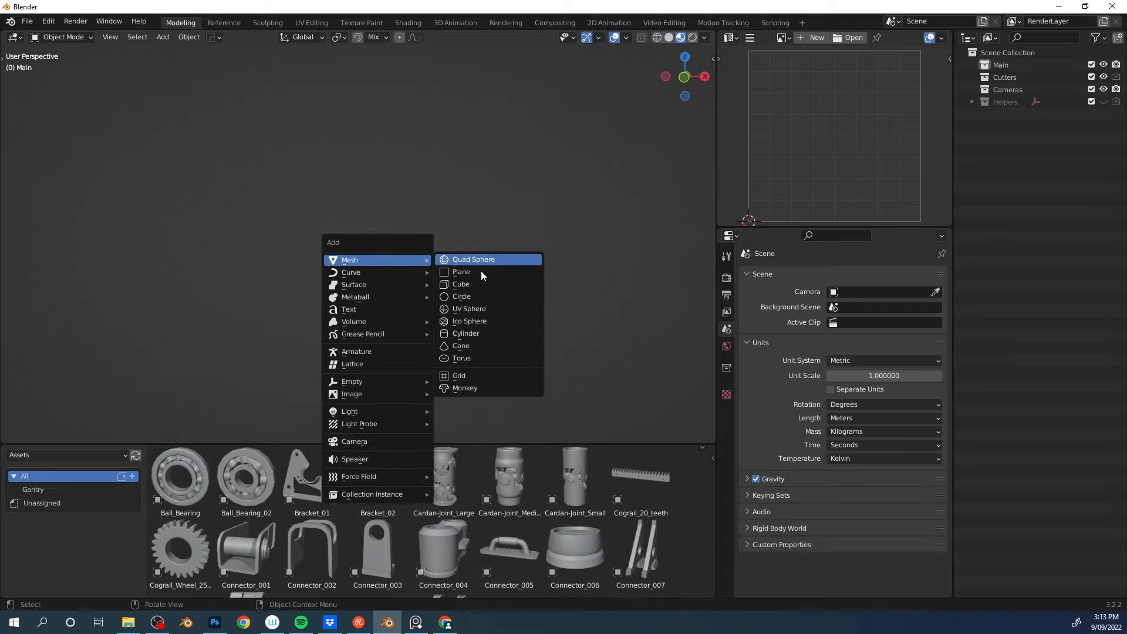
{"action": "left_click", "coordinate": [469, 308]}
{"action": "middle_click_drag", "start_coordinate": [474, 307], "coordinate": [537, 271]}
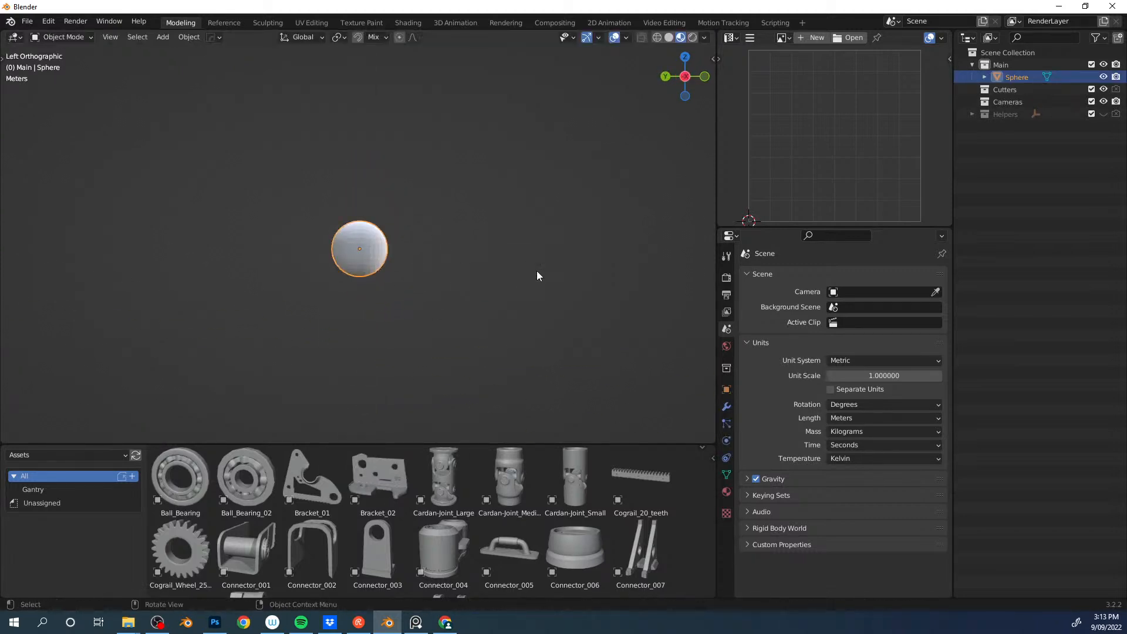
{"action": "middle_click_drag", "start_coordinate": [421, 210], "coordinate": [459, 211], "text": "shift"}
{"action": "scroll", "coordinate": [510, 264], "scroll_direction": "up", "scroll_amount": 3}
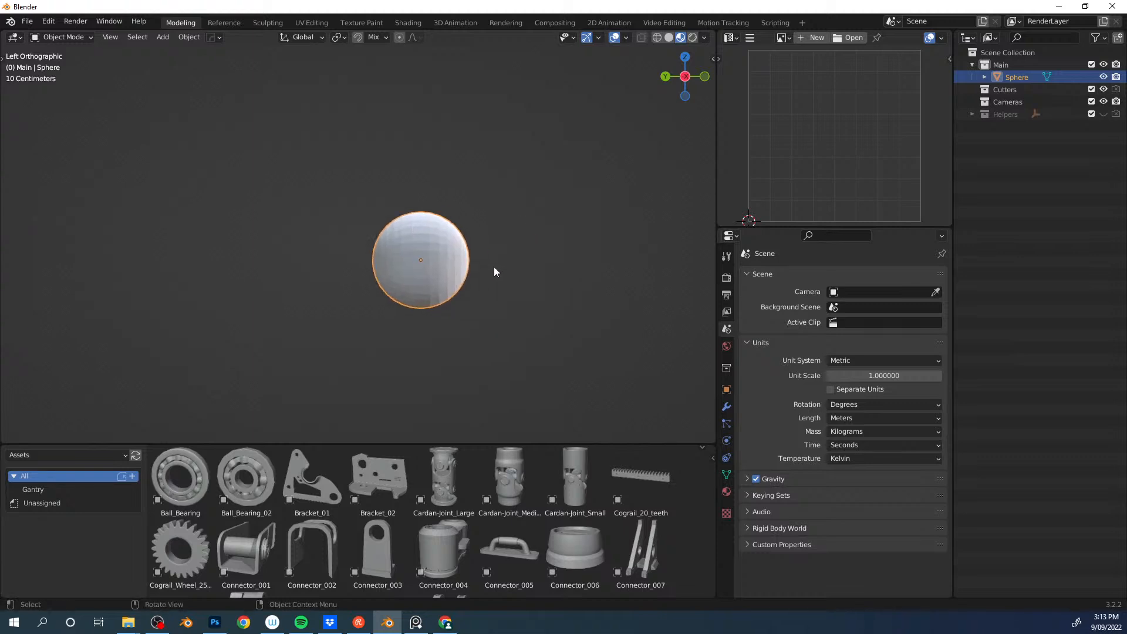
Step: Duplicate a vertical edge loop near the sphere's side and move the copy along Y, just clear of the sphere
{"action": "key", "text": "Tab"}
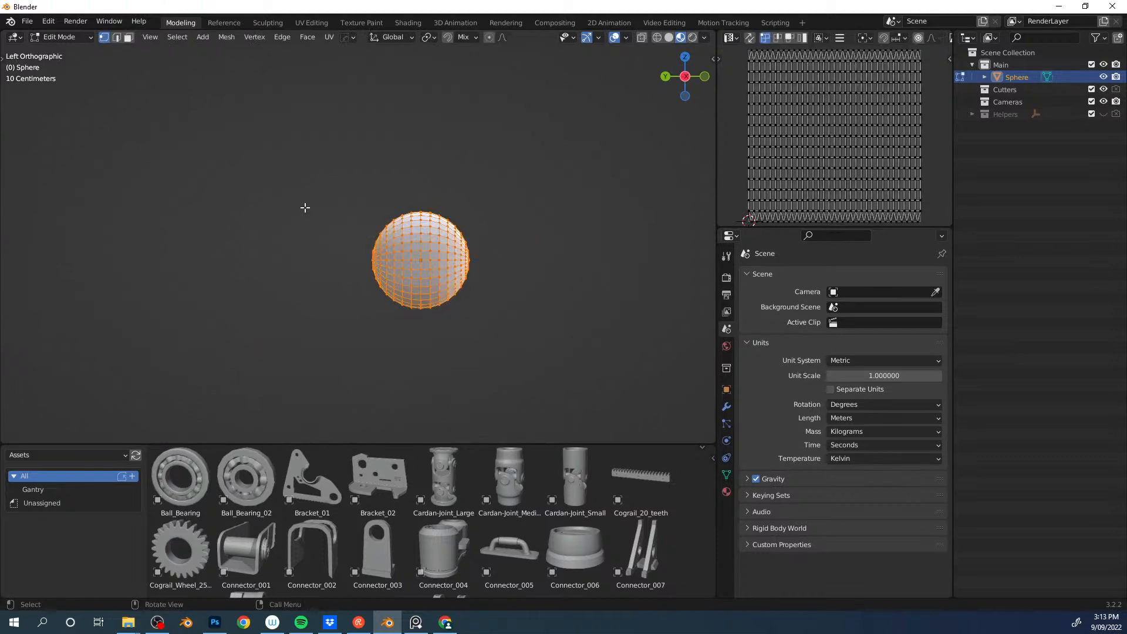
{"action": "left_click", "coordinate": [391, 257], "text": "alt"}
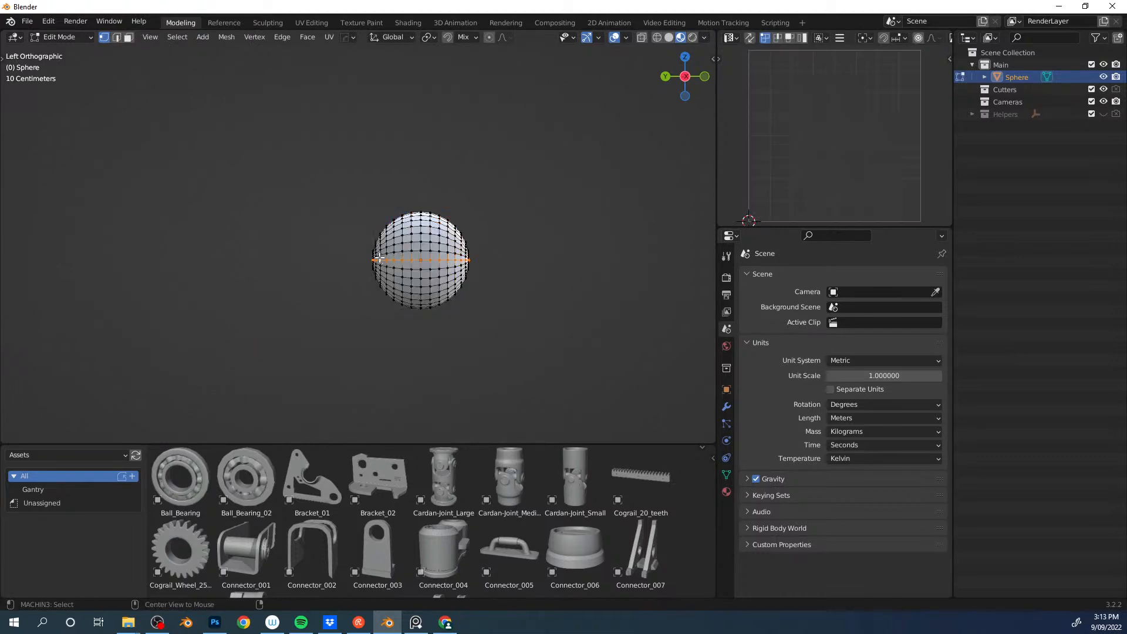
{"action": "left_click", "coordinate": [393, 255], "text": "alt"}
{"action": "key", "text": "shift+d"}
{"action": "key", "text": "y"}
{"action": "left_click", "coordinate": [367, 251]}
{"action": "middle_click_drag", "start_coordinate": [383, 232], "coordinate": [500, 252], "text": "shift"}
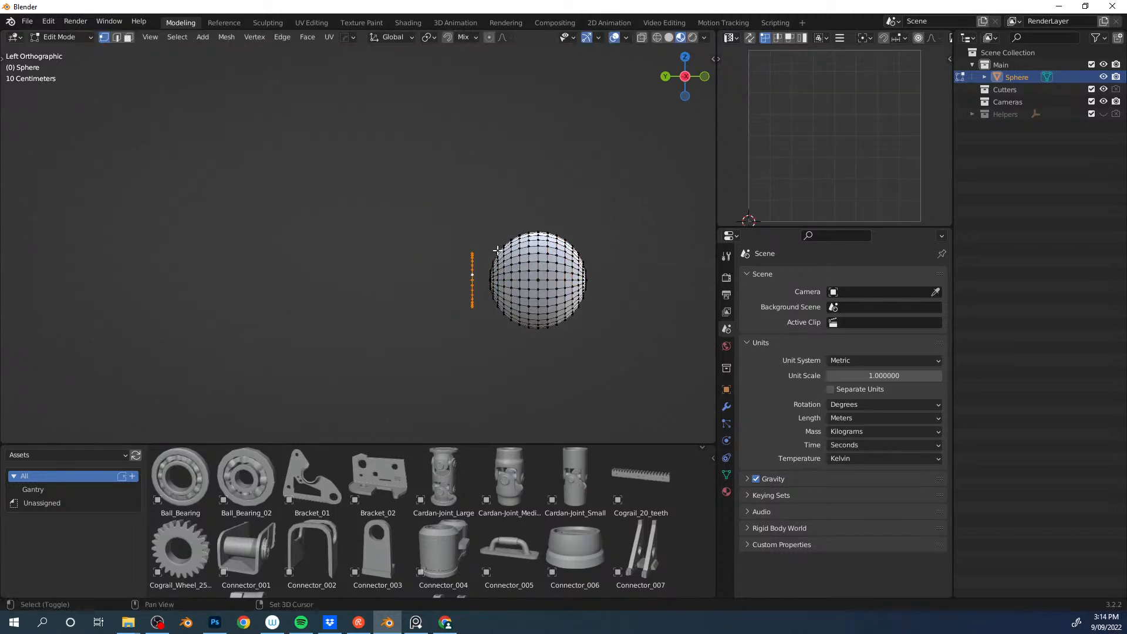
Step: Extrude the copied ring a short distance along Y and scale its new edge down to about half size for a flared collar
{"action": "key", "text": "e"}
{"action": "key", "text": "y"}
{"action": "left_click", "coordinate": [483, 252]}
{"action": "key", "text": "s"}
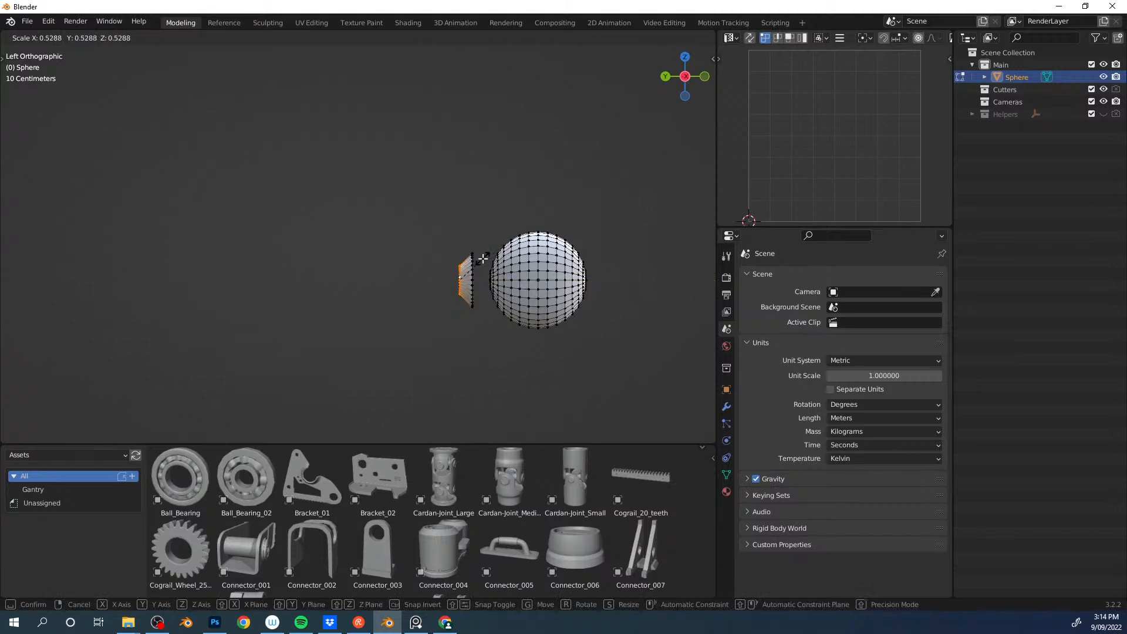
{"action": "left_click", "coordinate": [490, 254]}
Step: Extrude the collar's narrow end far along Y, scale it down to a thin tapered tip, and return to Object Mode
{"action": "key", "text": "e"}
{"action": "key", "text": "y"}
{"action": "left_click", "coordinate": [302, 247]}
{"action": "key", "text": "s"}
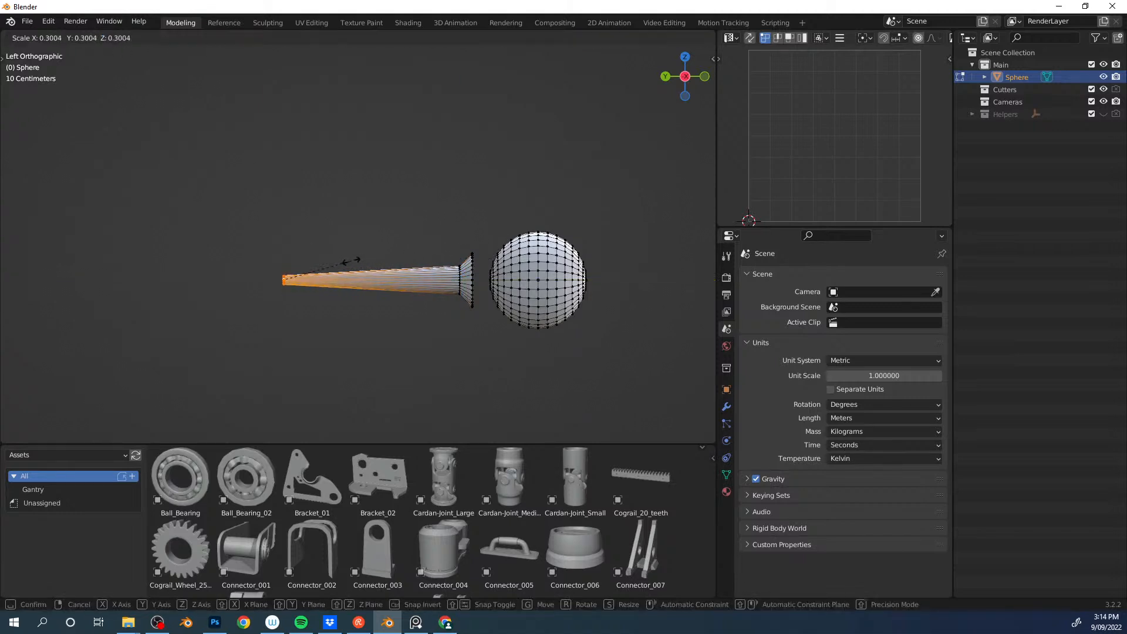
{"action": "left_click", "coordinate": [315, 267]}
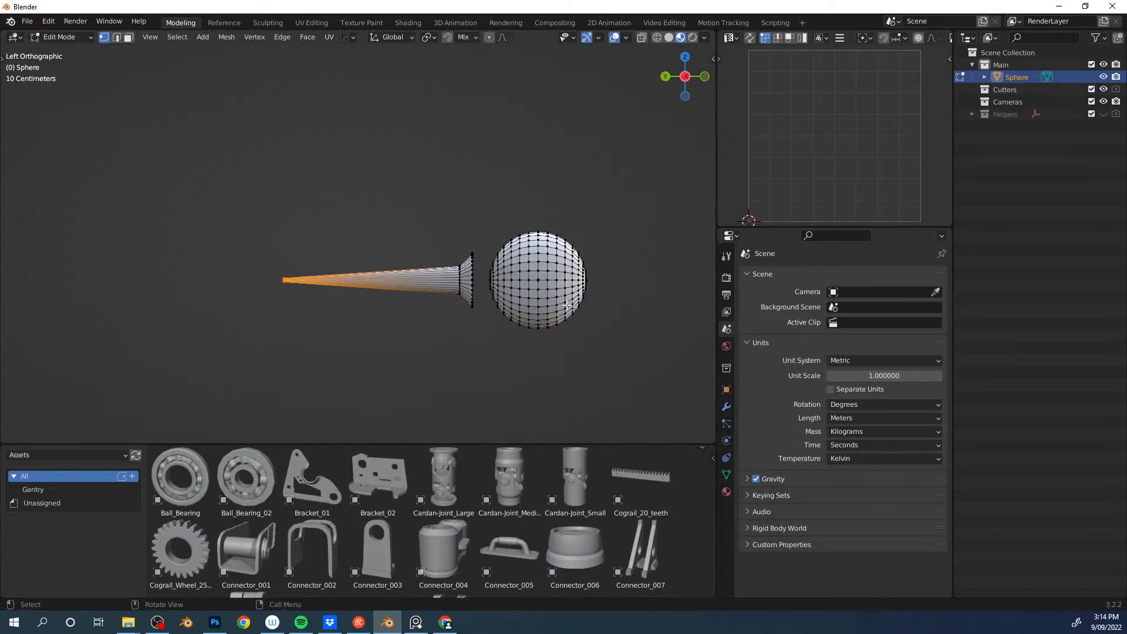
{"action": "key", "text": "Tab"}
Step: Cut away the sphere's upper side opposite the tapered piece with a BoxCutter Ngon shape, bevelling the cut's inner corner
{"action": "middle_click_drag", "start_coordinate": [544, 279], "coordinate": [499, 289], "text": "shift"}
{"action": "middle_click_drag", "start_coordinate": [499, 289], "coordinate": [438, 297]}
{"action": "key", "text": "ctrl+KP_3"}
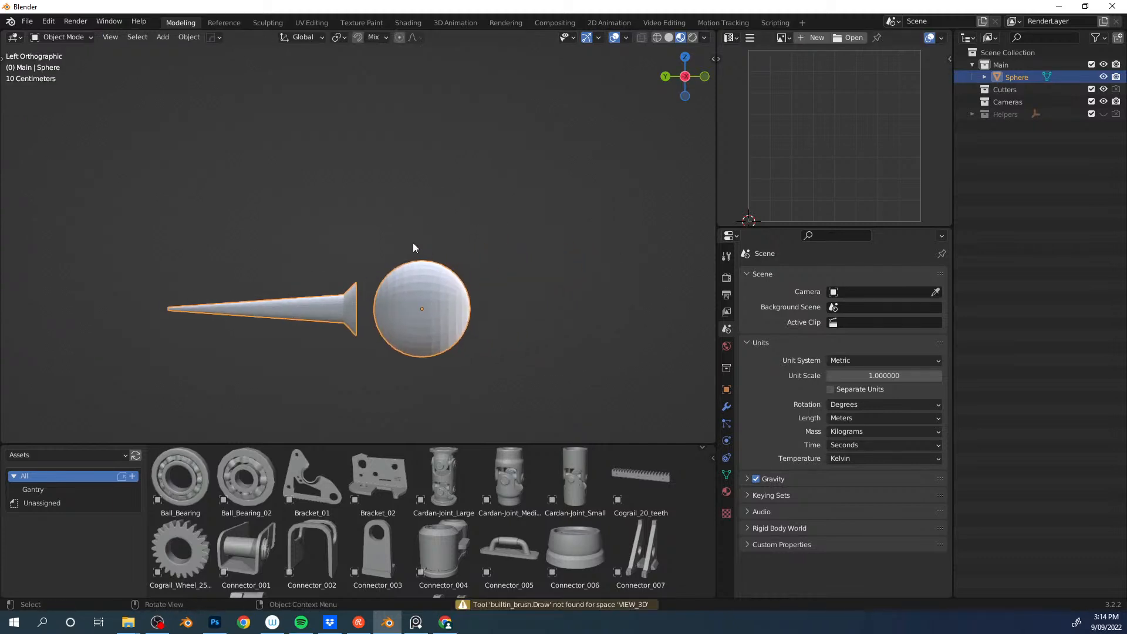
{"action": "key", "text": "alt+w"}
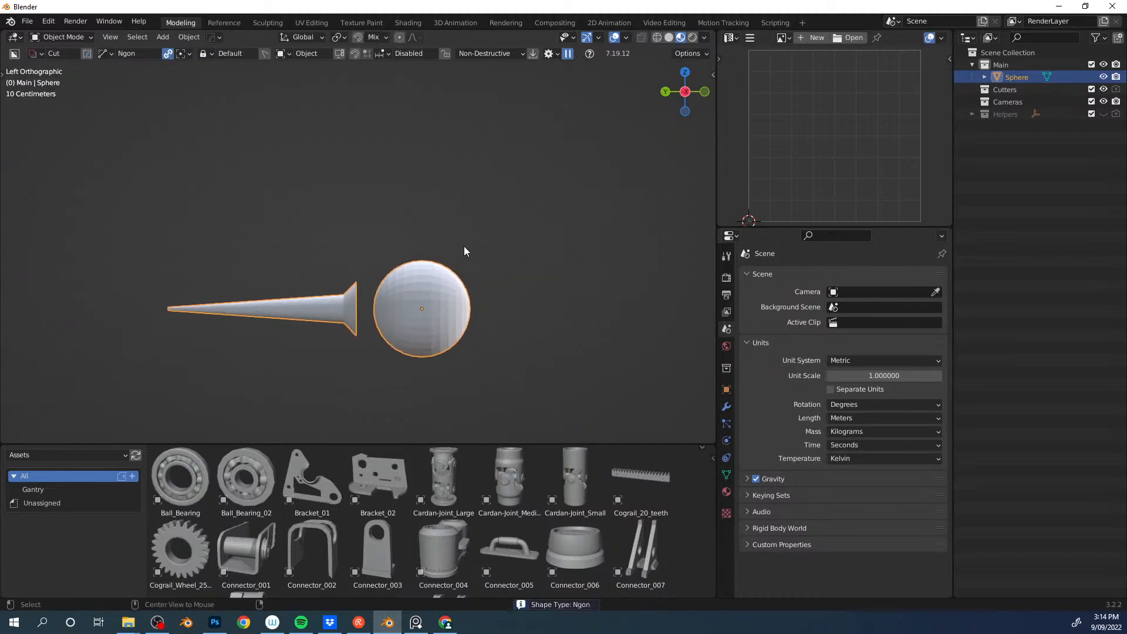
{"action": "left_click", "coordinate": [410, 262]}
{"action": "left_click", "coordinate": [456, 309]}
{"action": "key", "text": "b"}
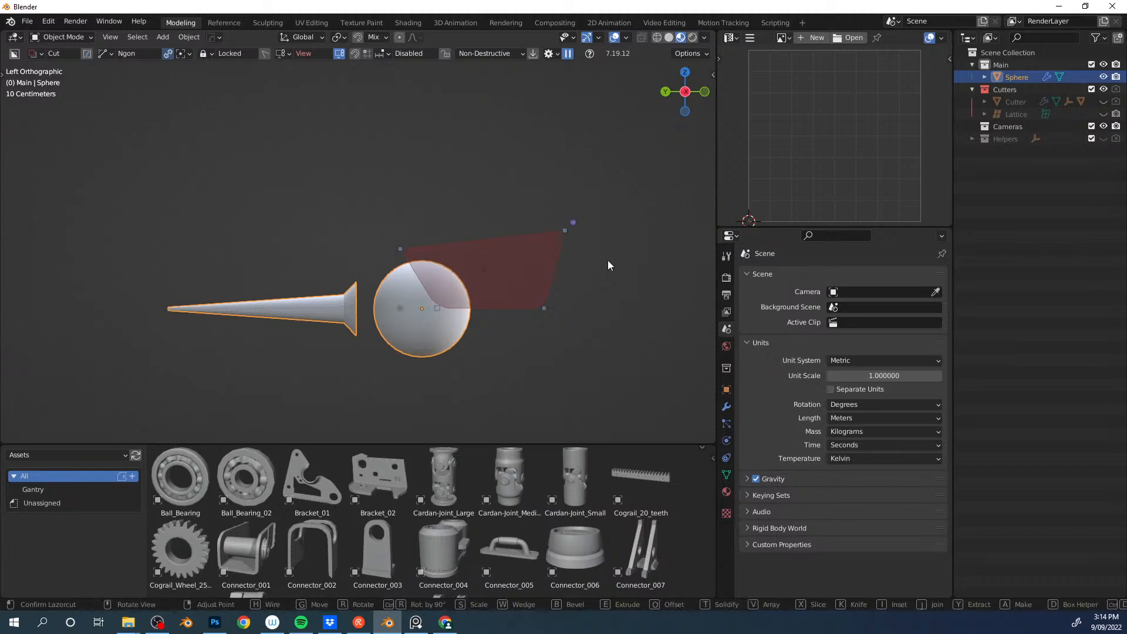
{"action": "left_click", "coordinate": [587, 270]}
Step: Add a cylinder, raise it along Z into the upper part of the sphere, and scale it down slightly
{"action": "middle_click_drag", "start_coordinate": [555, 283], "coordinate": [433, 244]}
{"action": "middle_click_drag", "start_coordinate": [499, 249], "coordinate": [508, 291]}
{"action": "key", "text": "shift+a"}
{"action": "mouse_move", "coordinate": [508, 292]}
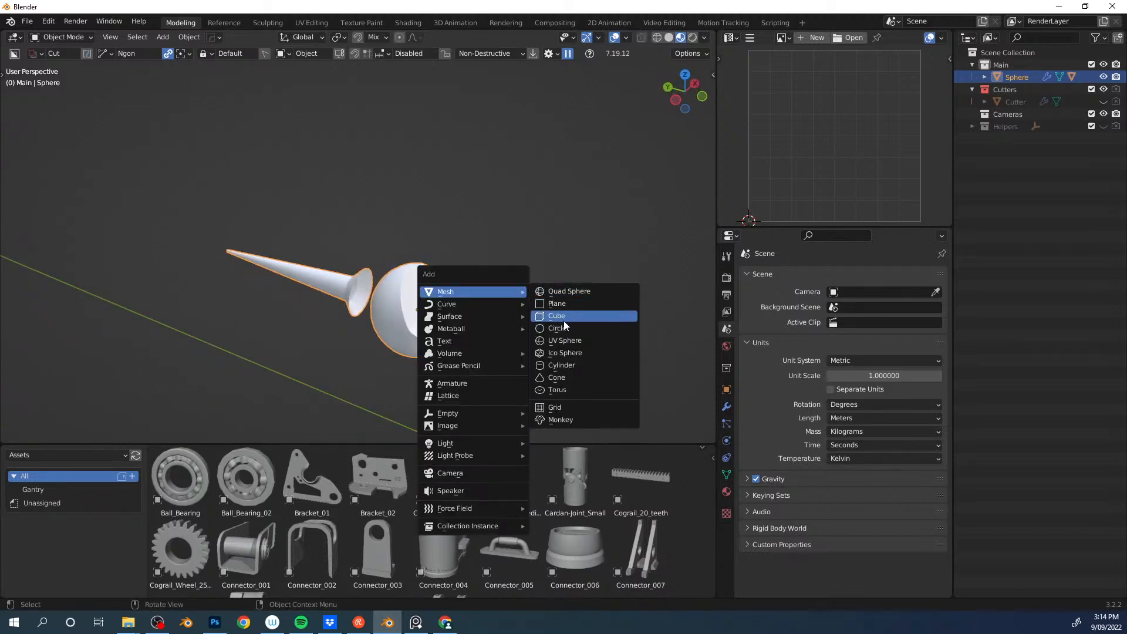
{"action": "left_click", "coordinate": [558, 366]}
{"action": "key", "text": "g"}
{"action": "key", "text": "z"}
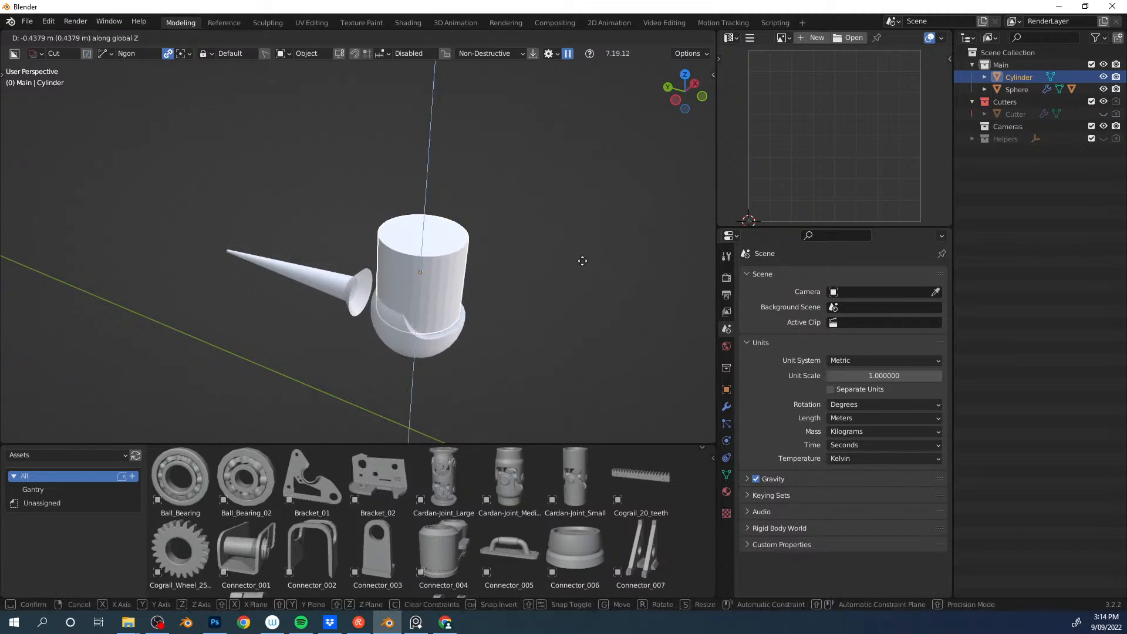
{"action": "left_click", "coordinate": [564, 267]}
{"action": "middle_click_drag", "start_coordinate": [565, 267], "coordinate": [533, 245]}
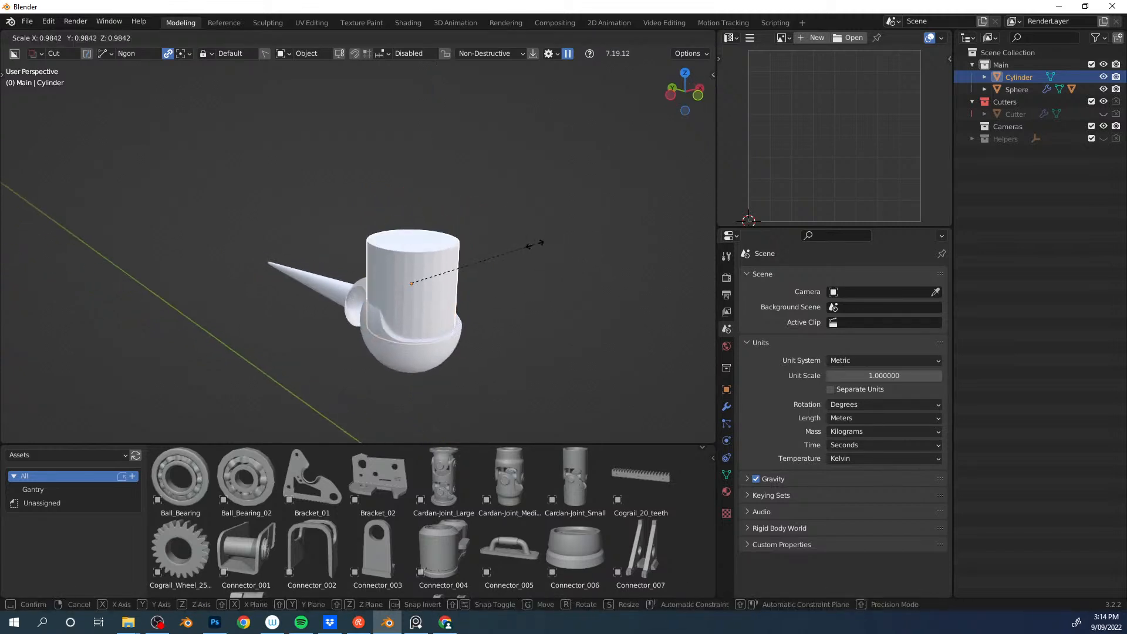
Step: Subtract the cylinder from the sphere with a live boolean and hide the Cutter object
{"action": "left_click", "coordinate": [447, 359], "text": "shift"}
{"action": "key", "text": "ctrl+shift+b"}
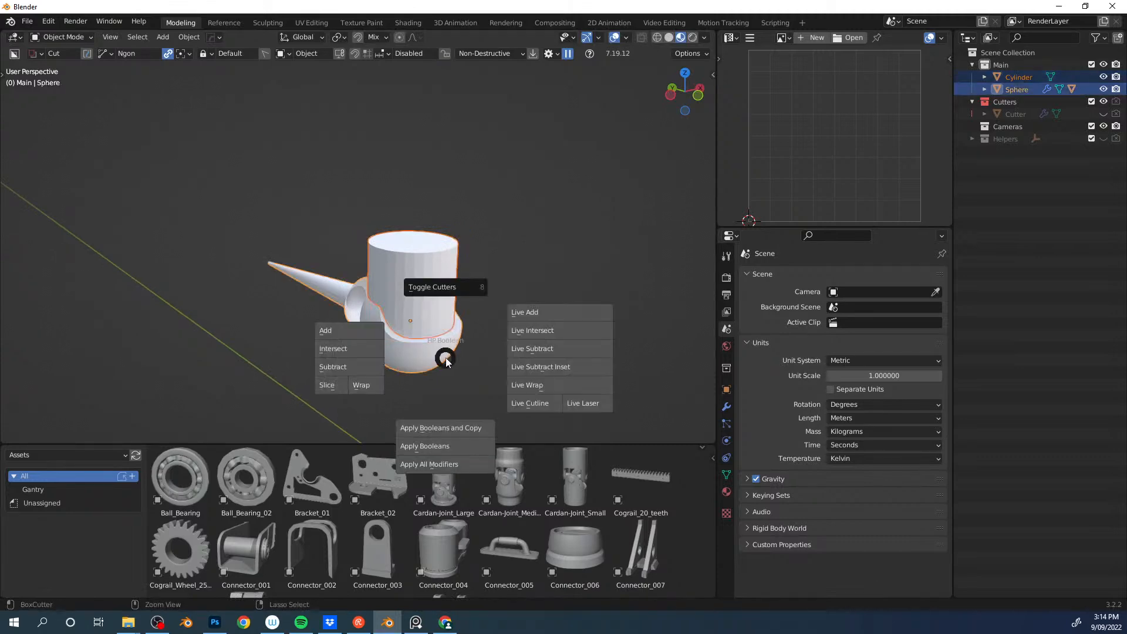
{"action": "left_click", "coordinate": [529, 349]}
{"action": "left_click", "coordinate": [580, 298]}
{"action": "middle_click_drag", "start_coordinate": [580, 297], "coordinate": [502, 274]}
{"action": "scroll", "coordinate": [508, 209], "scroll_direction": "up", "scroll_amount": 1, "text": "ctrl+shift"}
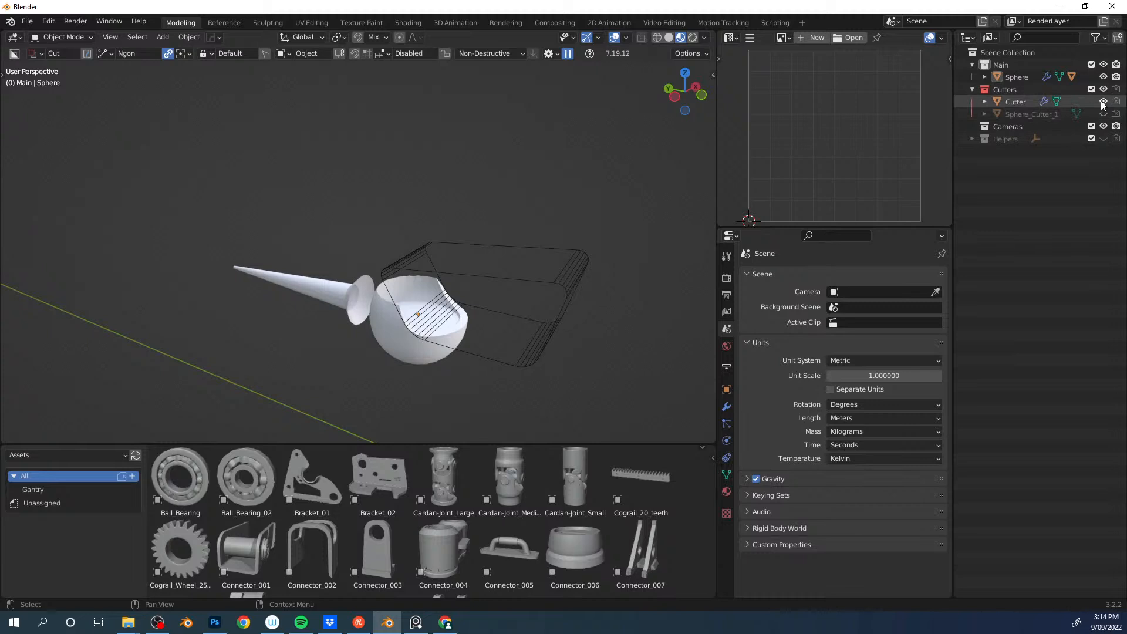
{"action": "mouse_move", "coordinate": [414, 216]}
{"action": "middle_mouse_down"}
{"action": "mouse_move", "coordinate": [193, 202]}
{"action": "mouse_move", "coordinate": [462, 201]}
{"action": "mouse_move", "coordinate": [397, 189]}
{"action": "mouse_move", "coordinate": [414, 211]}
{"action": "middle_mouse_up"}
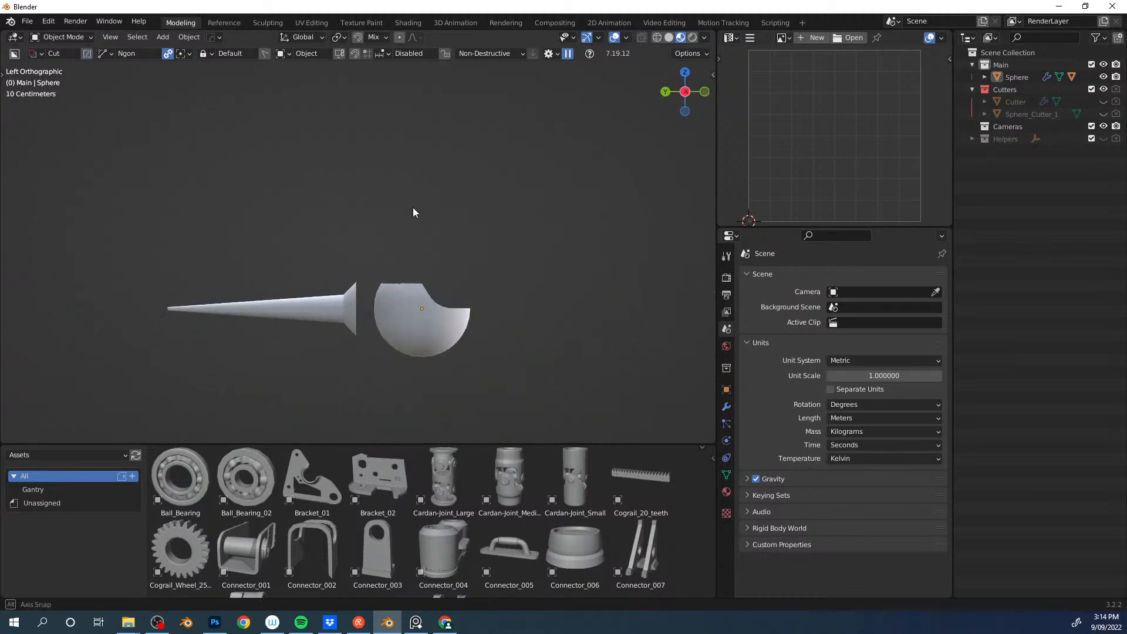
Step: Separate the tapered piece from the sphere into its own object and delete all its modifiers
{"action": "left_click", "coordinate": [372, 317]}
{"action": "key", "text": "Tab"}
{"action": "key", "text": "l"}
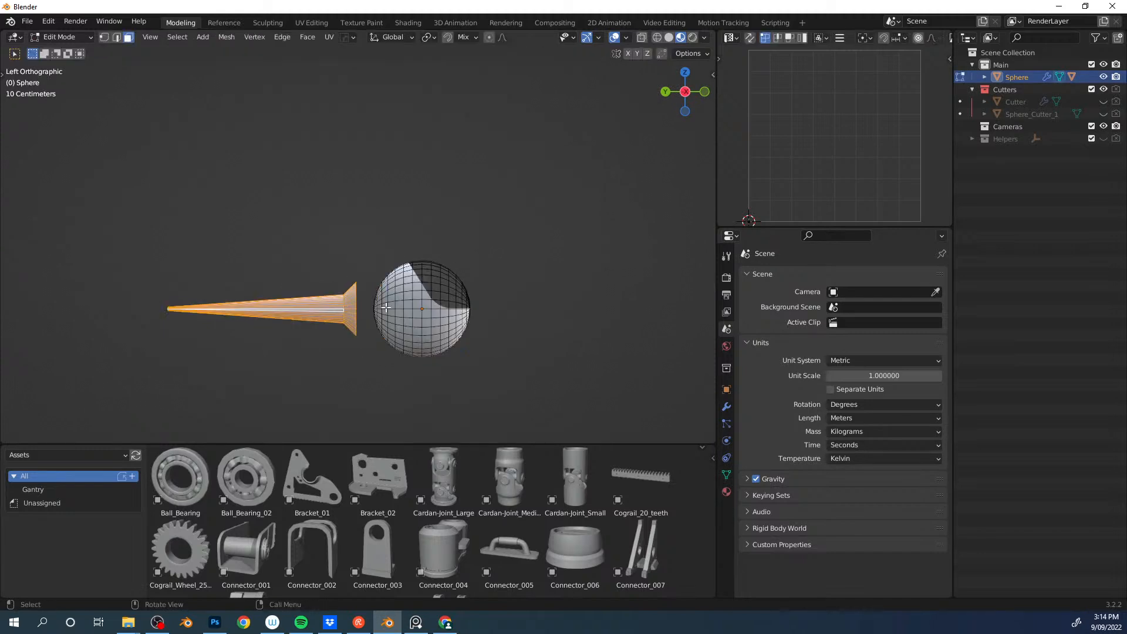
{"action": "key", "text": "F4"}
{"action": "left_click", "coordinate": [727, 407]}
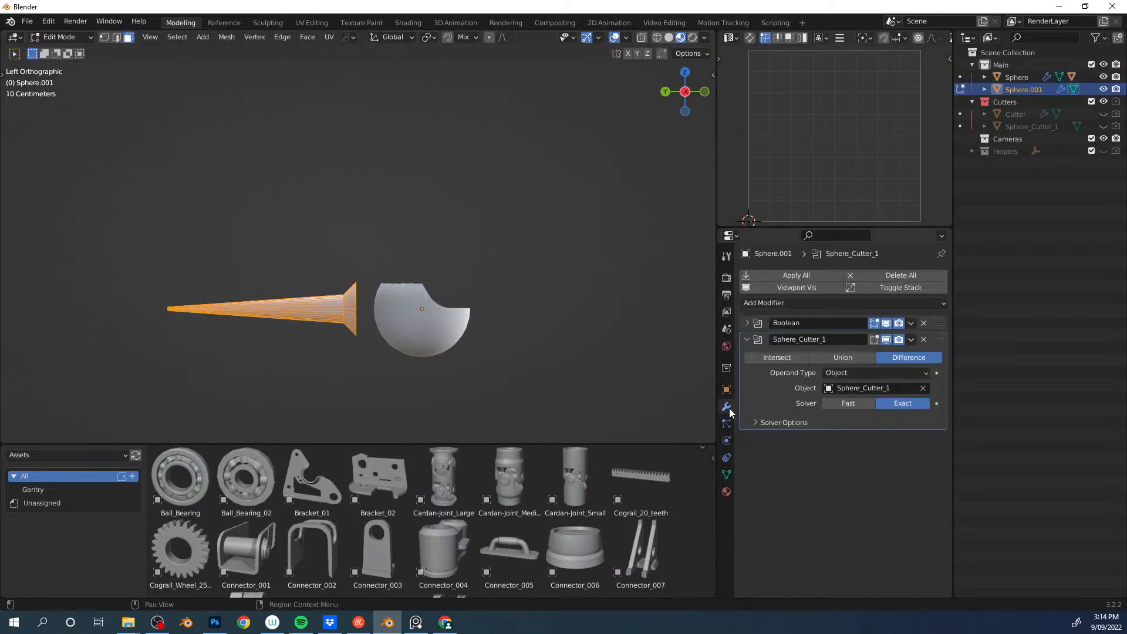
{"action": "left_click", "coordinate": [884, 276]}
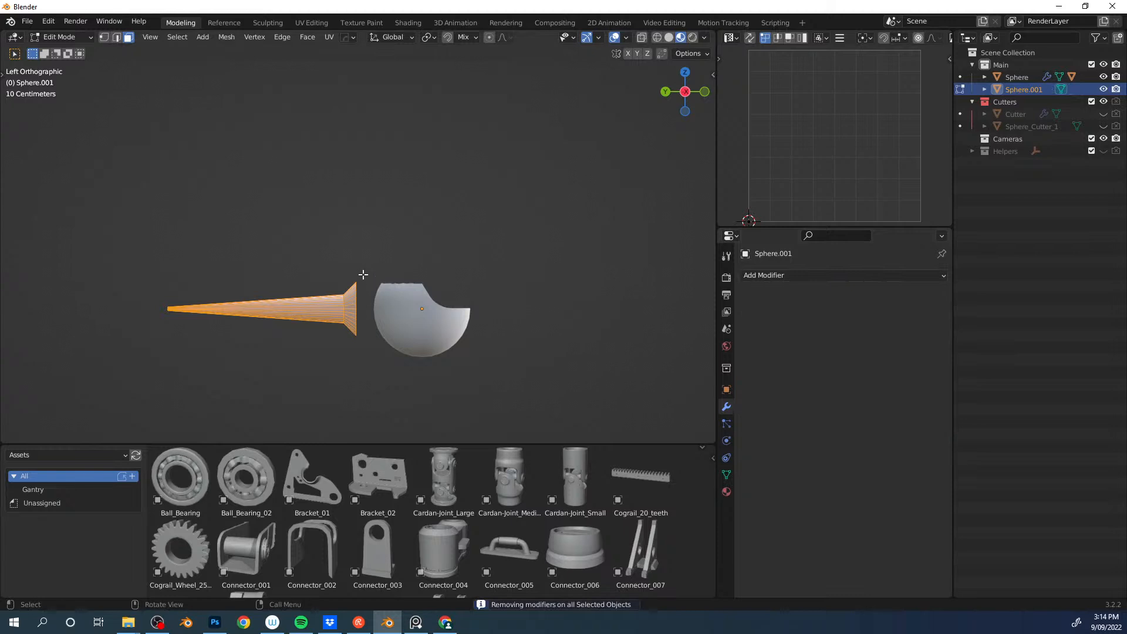
{"action": "key", "text": "Tab"}
Step: Move the separated tapered piece down along Z so it sits lower than the hollowed sphere
{"action": "middle_click_drag", "start_coordinate": [352, 315], "coordinate": [386, 279], "text": "shift"}
{"action": "key", "text": "g"}
{"action": "key", "text": "z"}
{"action": "left_click", "coordinate": [371, 307]}
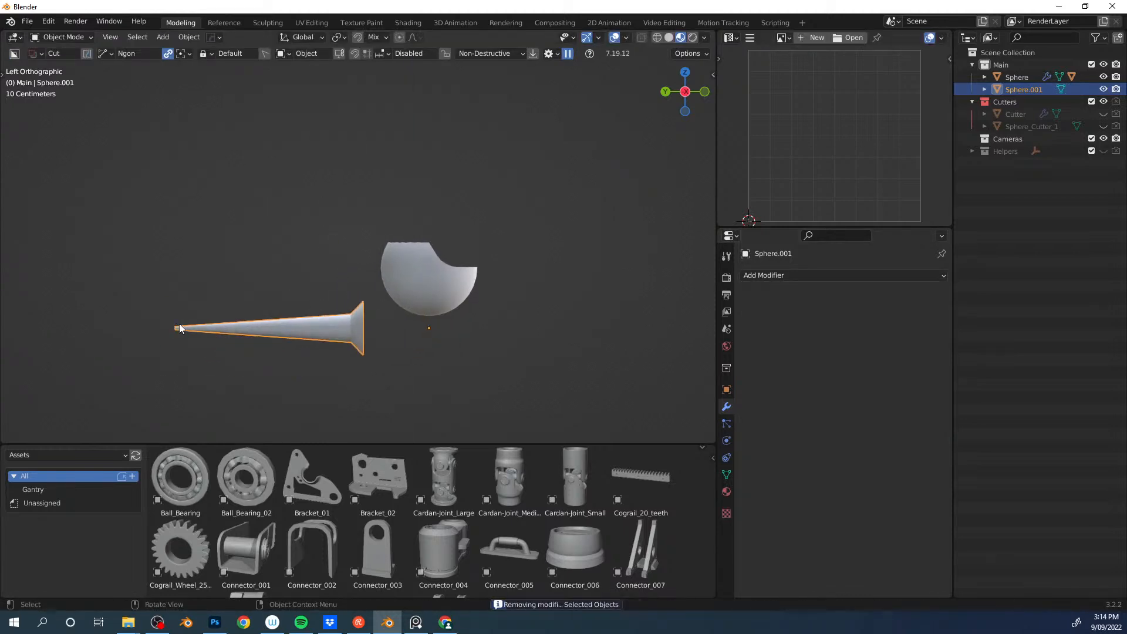
Step: Try to cut away the upper half of the tapered piece's wide section with an Ngon cutter and apply the shape
{"action": "left_click", "coordinate": [195, 315]}
{"action": "left_click", "coordinate": [230, 328]}
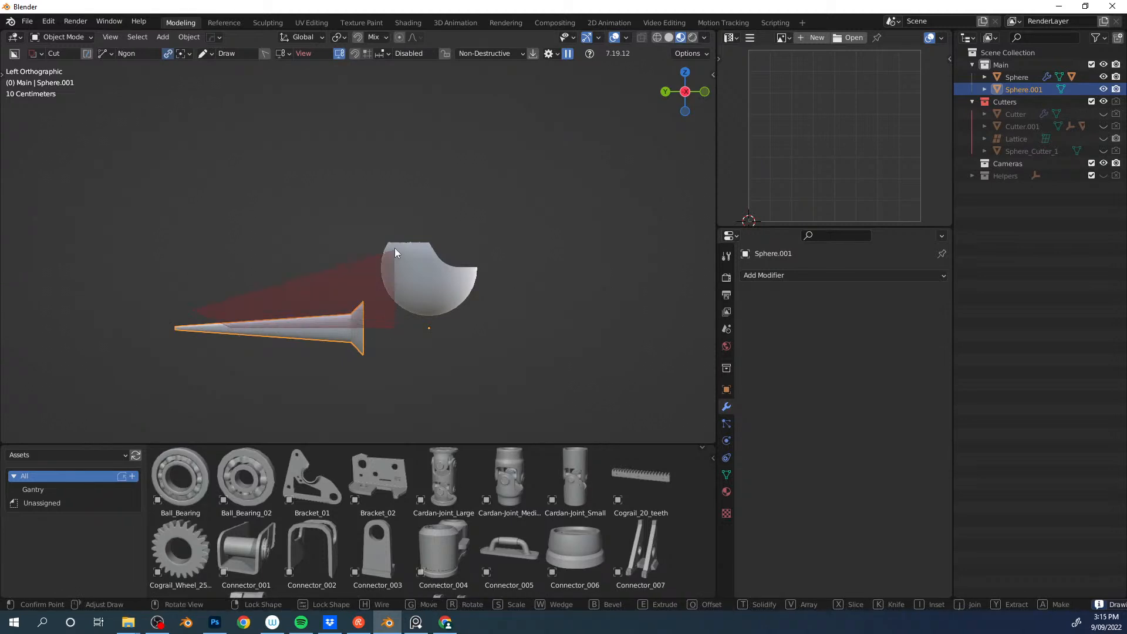
{"action": "key", "text": "space"}
{"action": "left_click", "coordinate": [533, 53]}
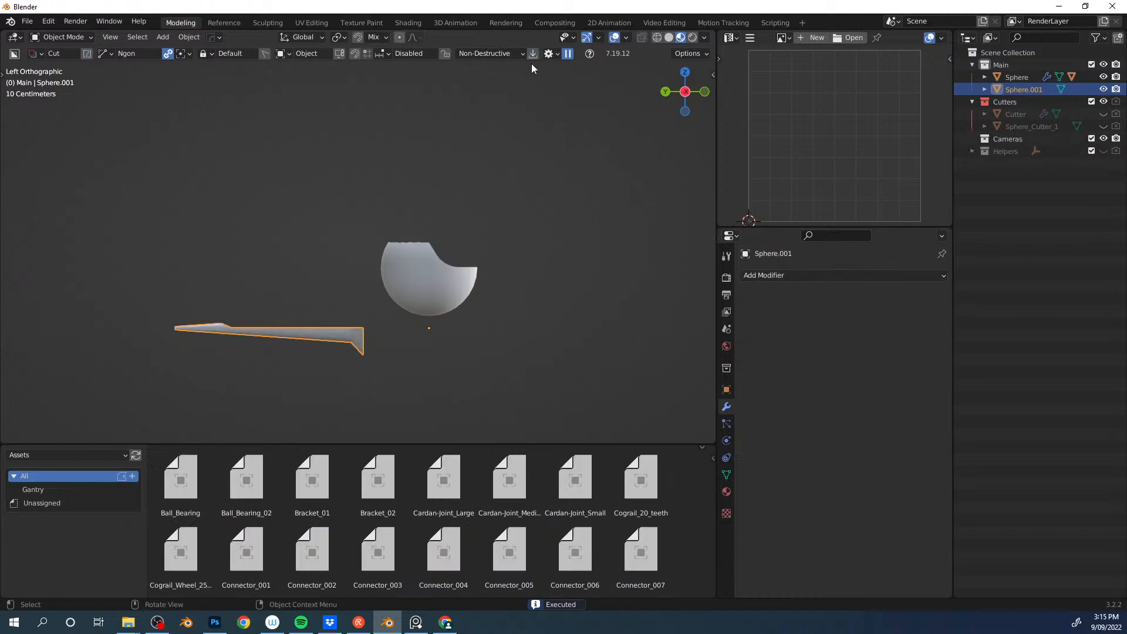
{"action": "middle_click_drag", "start_coordinate": [390, 336], "coordinate": [470, 201]}
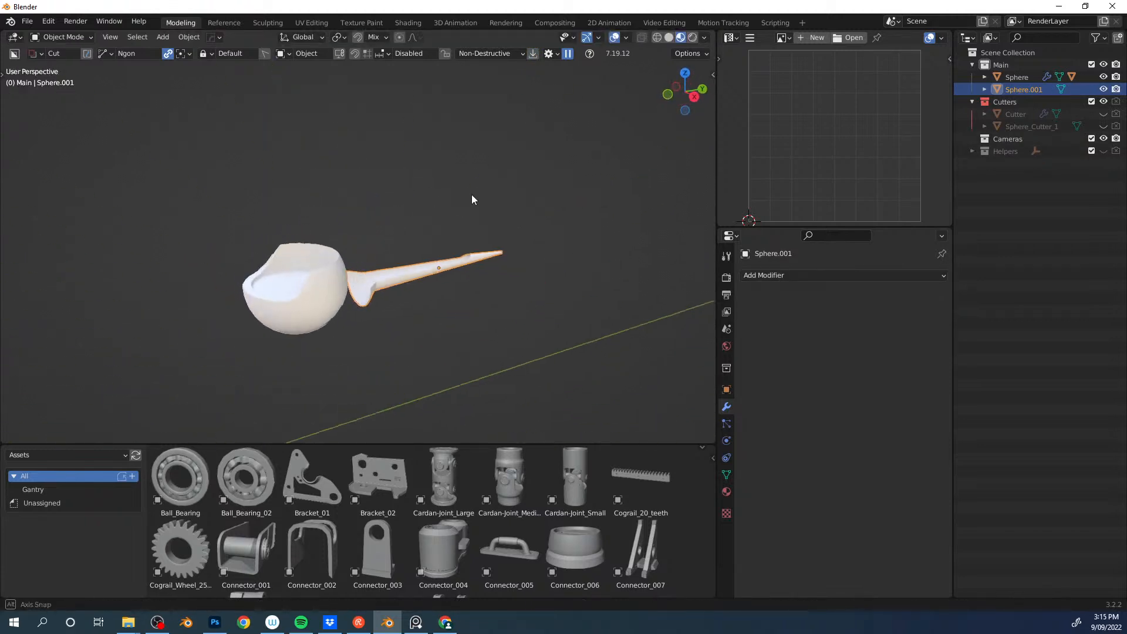
{"action": "scroll", "coordinate": [404, 284], "scroll_direction": "up", "scroll_amount": 5}
{"action": "middle_click_drag", "start_coordinate": [444, 258], "coordinate": [420, 270]}
Step: Undo the Ngon cut on the tapered piece
{"action": "key", "text": "ctrl+z"}
{"action": "key", "text": "ctrl+z"}
{"action": "scroll", "coordinate": [505, 287], "scroll_direction": "down", "scroll_amount": 6}
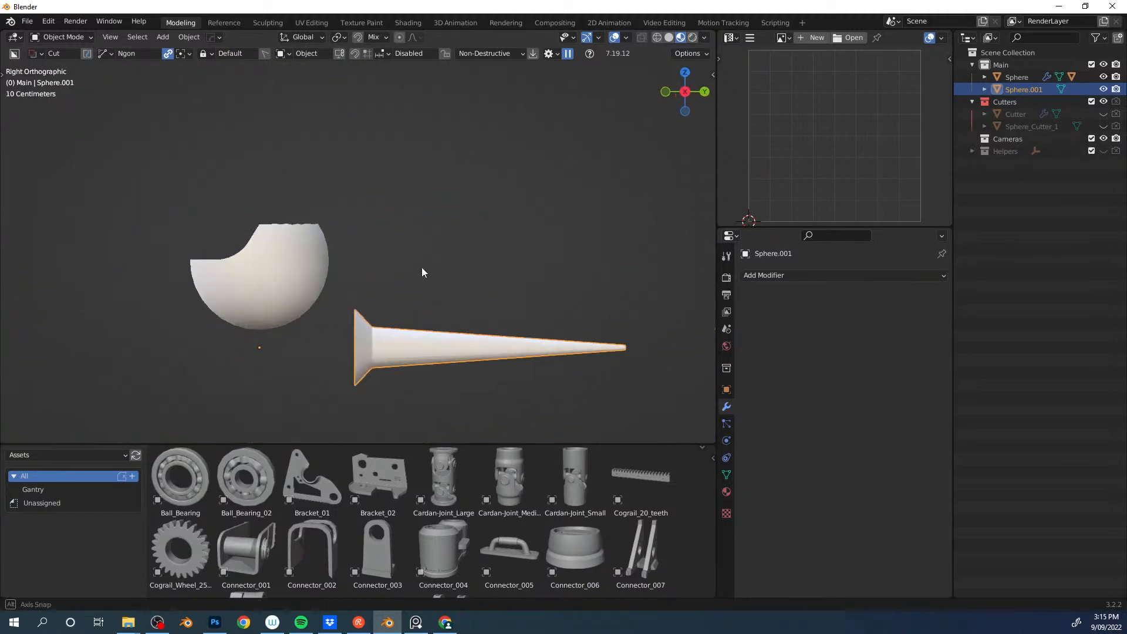
Step: Cut away the upper half of the tapered piece from its wide end to near the tip with an Ngon cutter
{"action": "left_click_drag", "start_coordinate": [318, 350], "coordinate": [468, 352]}
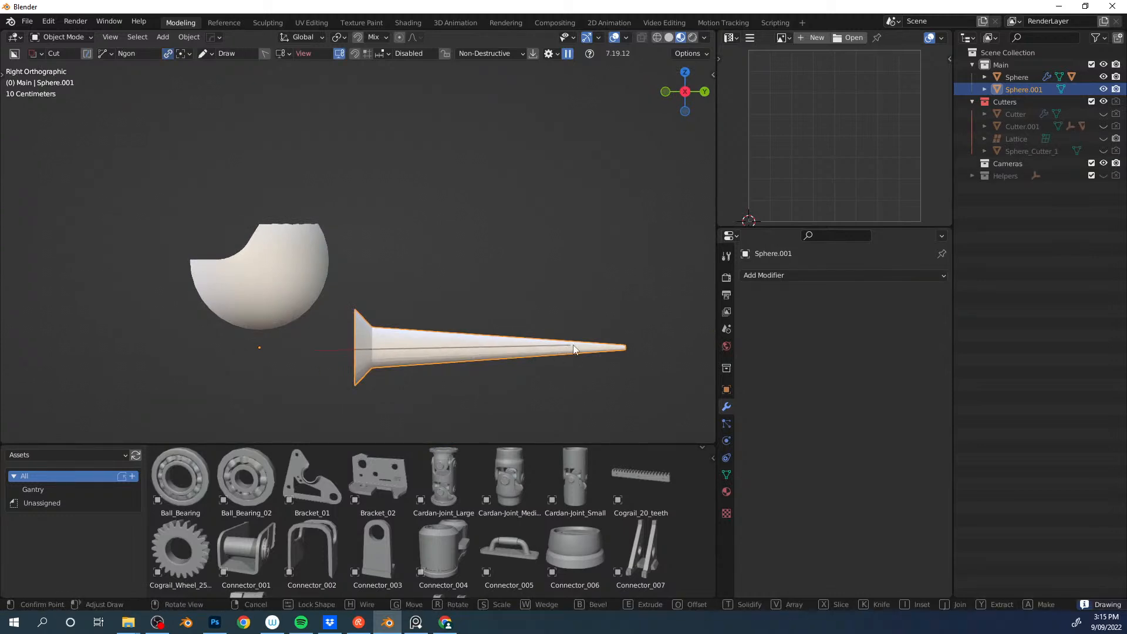
{"action": "left_click", "coordinate": [599, 326]}
{"action": "right_click", "coordinate": [352, 263]}
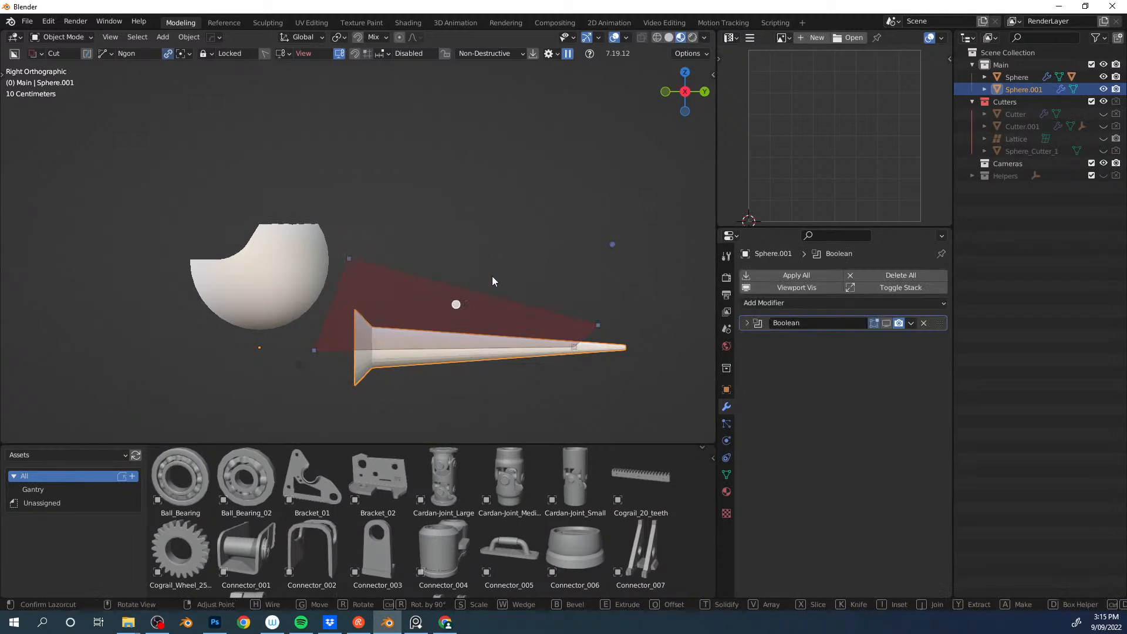
{"action": "middle_click_drag", "start_coordinate": [440, 280], "coordinate": [382, 297]}
{"action": "left_click_drag", "start_coordinate": [410, 333], "coordinate": [496, 304]}
{"action": "left_click", "coordinate": [496, 305]}
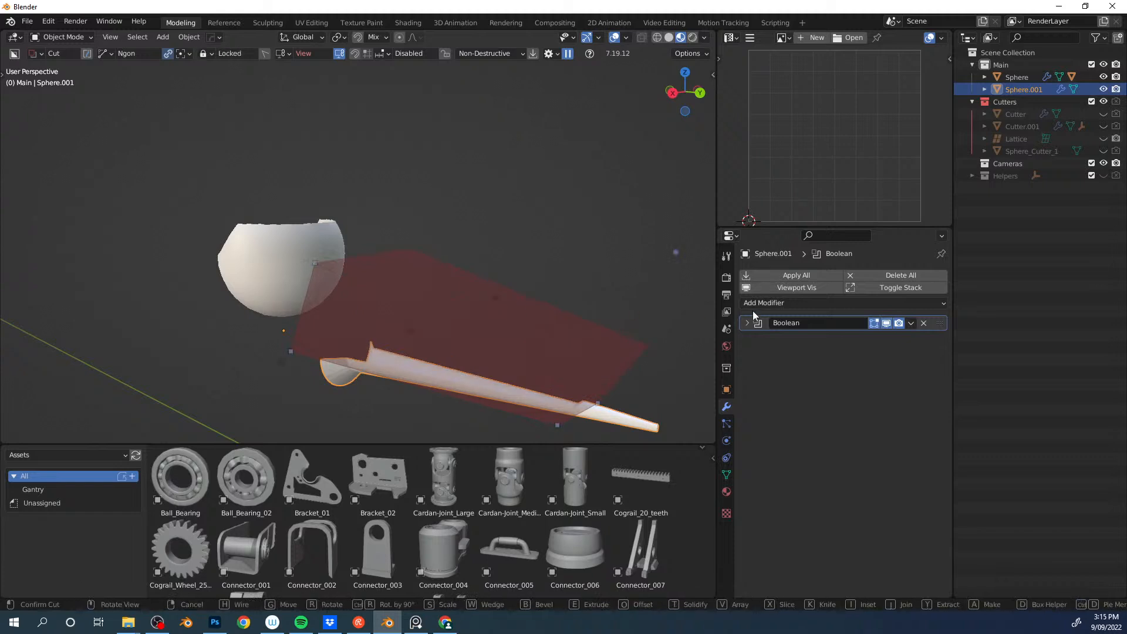
{"action": "left_click", "coordinate": [496, 127]}
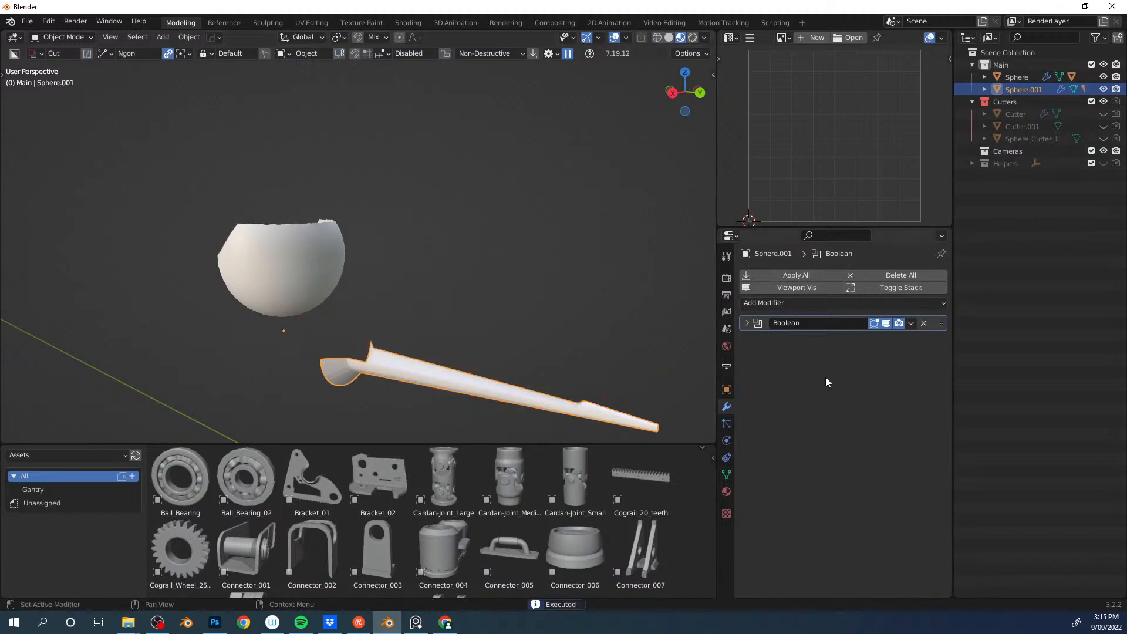
Step: Try the Exact solver with Self Intersection and Hole Tolerant enabled on the tapered piece's Boolean
{"action": "left_click", "coordinate": [747, 323]}
{"action": "left_click", "coordinate": [899, 387]}
{"action": "left_click", "coordinate": [813, 403]}
{"action": "middle_click_drag", "start_coordinate": [544, 307], "coordinate": [460, 284]}
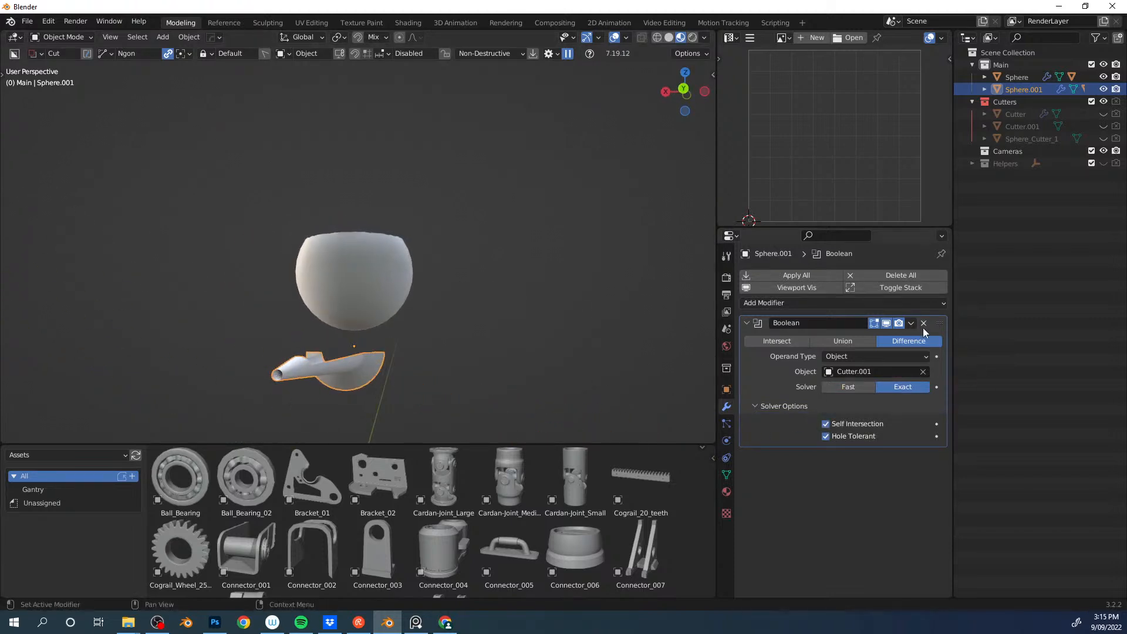
Step: Hide the tapered piece's Boolean in the viewport and cap the open wide end and narrow tip with faces
{"action": "left_click", "coordinate": [886, 324]}
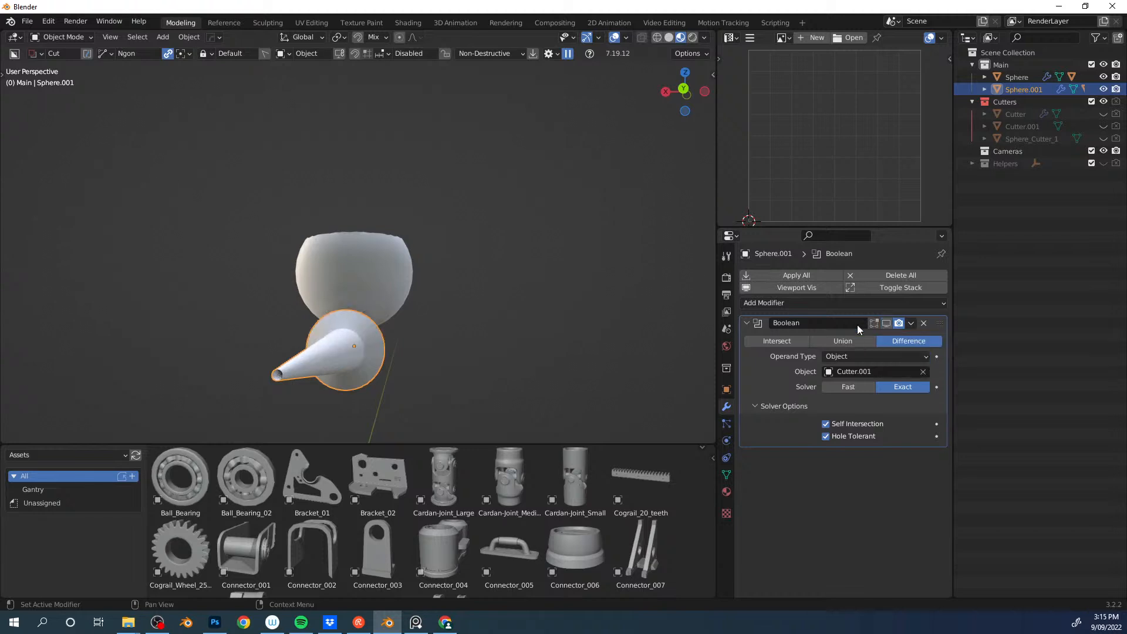
{"action": "middle_click_drag", "start_coordinate": [587, 317], "coordinate": [534, 316]}
{"action": "key", "text": "Tab"}
{"action": "middle_click_drag", "start_coordinate": [415, 315], "coordinate": [358, 314]}
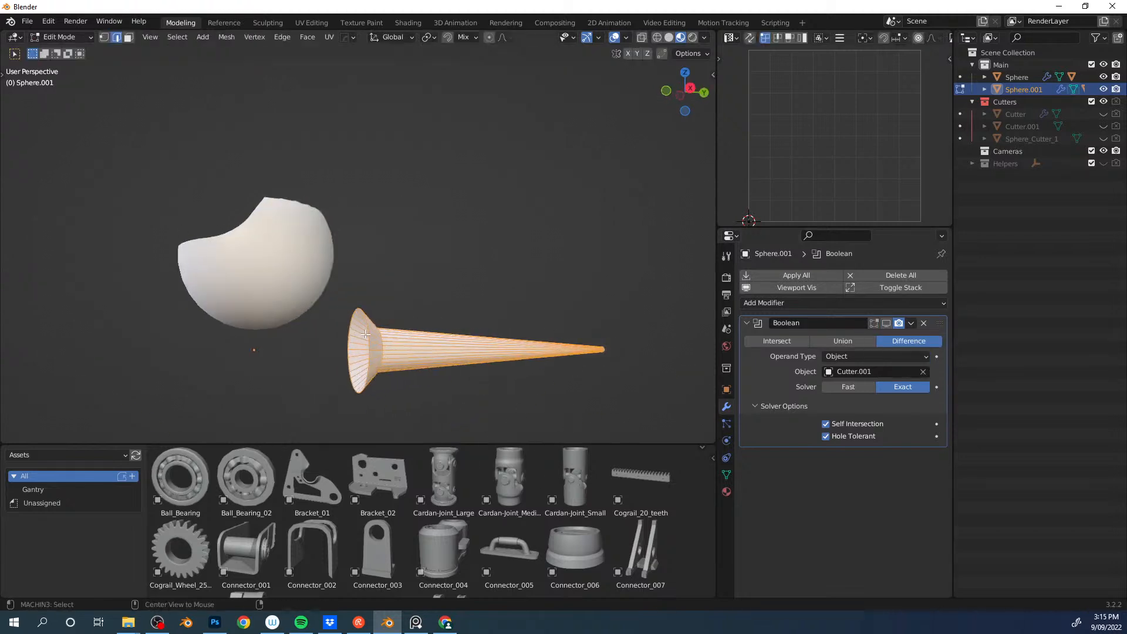
{"action": "left_click", "coordinate": [367, 337], "text": "alt"}
{"action": "middle_click_drag", "start_coordinate": [427, 284], "coordinate": [372, 292]}
{"action": "key", "text": "e"}
{"action": "left_click", "coordinate": [404, 281]}
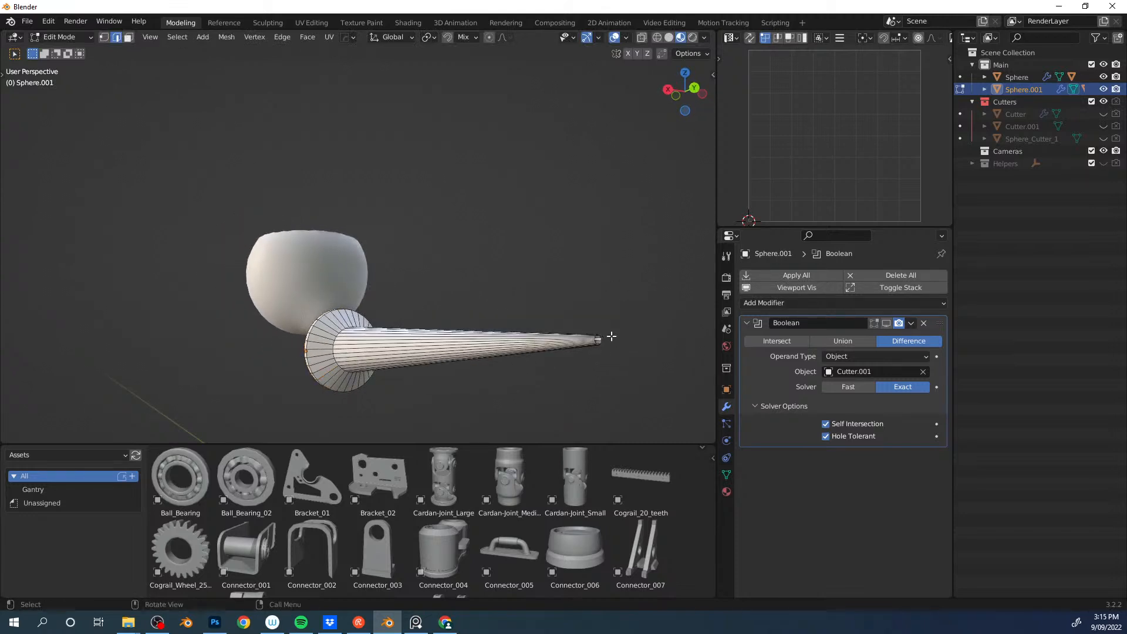
{"action": "key", "text": "1"}
{"action": "left_click_drag", "start_coordinate": [572, 305], "coordinate": [626, 366]}
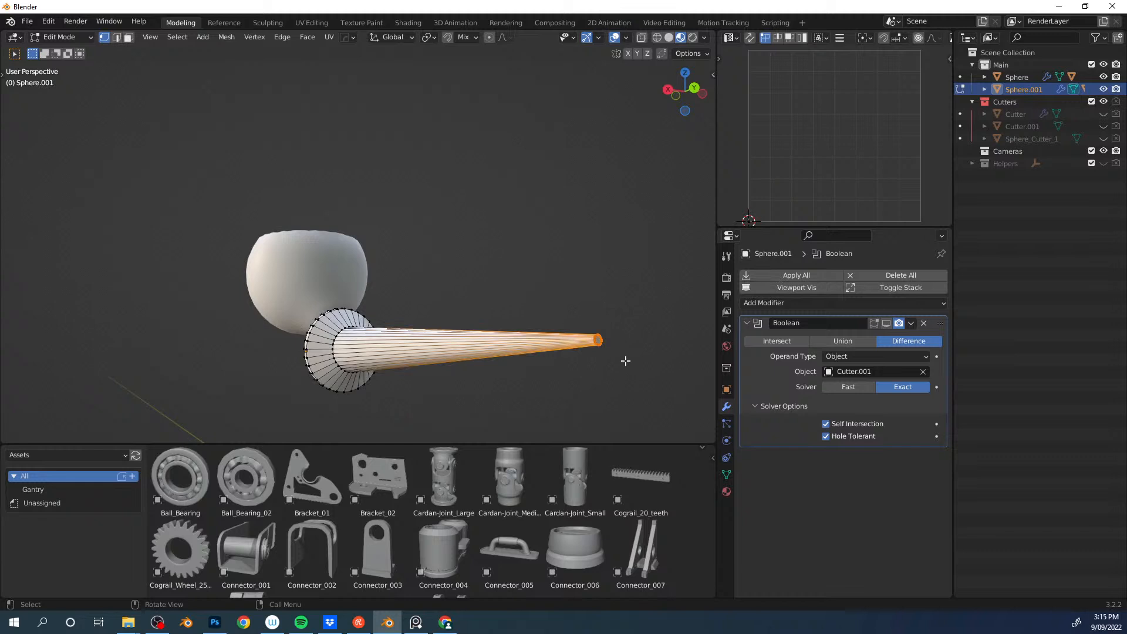
Step: Show the Boolean again, set its solver to Fast and apply it to the tapered piece
{"action": "key", "text": "Tab"}
{"action": "left_click", "coordinate": [887, 323]}
{"action": "middle_click_drag", "start_coordinate": [364, 306], "coordinate": [731, 392]}
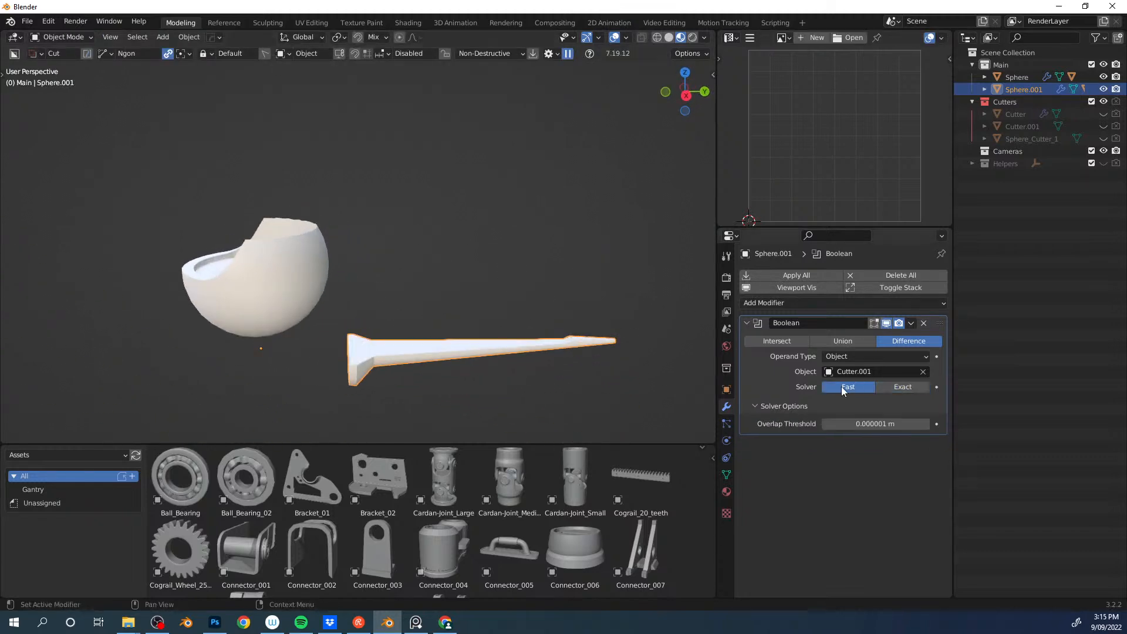
{"action": "left_click", "coordinate": [812, 276]}
Step: In top view, extrude a duplicated corner vertex of the tapered piece into an edge outline around one side of the bowl
{"action": "middle_click_drag", "start_coordinate": [480, 287], "coordinate": [380, 360]}
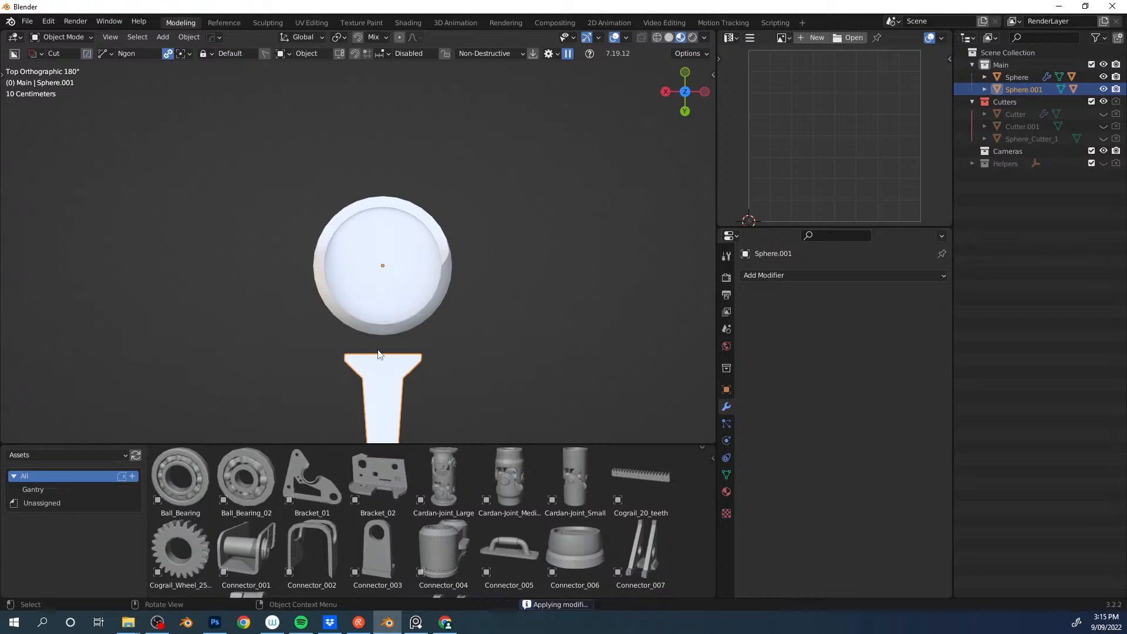
{"action": "key", "text": "Tab"}
{"action": "left_click", "coordinate": [345, 353]}
{"action": "key", "text": "shift+d"}
{"action": "left_click", "coordinate": [368, 347]}
{"action": "key", "text": "g"}
{"action": "left_click", "coordinate": [374, 351]}
{"action": "key", "text": "e"}
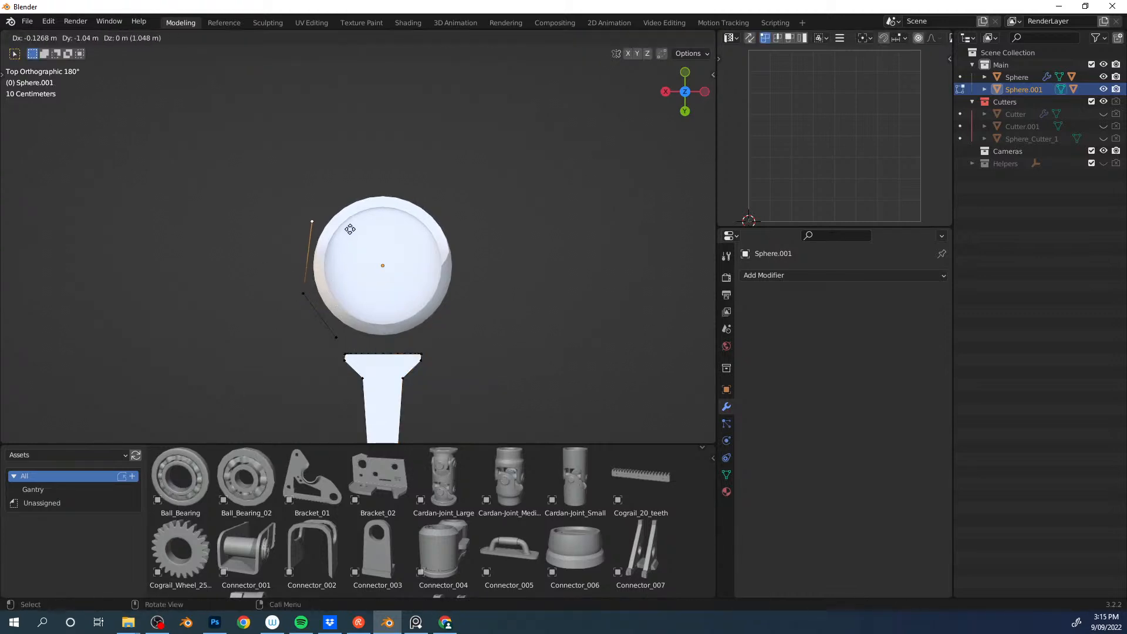
{"action": "left_click", "coordinate": [355, 223]}
{"action": "key", "text": "e"}
{"action": "key", "text": "x"}
{"action": "left_click", "coordinate": [408, 341]}
Step: Separate the edge outline into its own object and mirror it across X around the bowl
{"action": "key", "text": "l"}
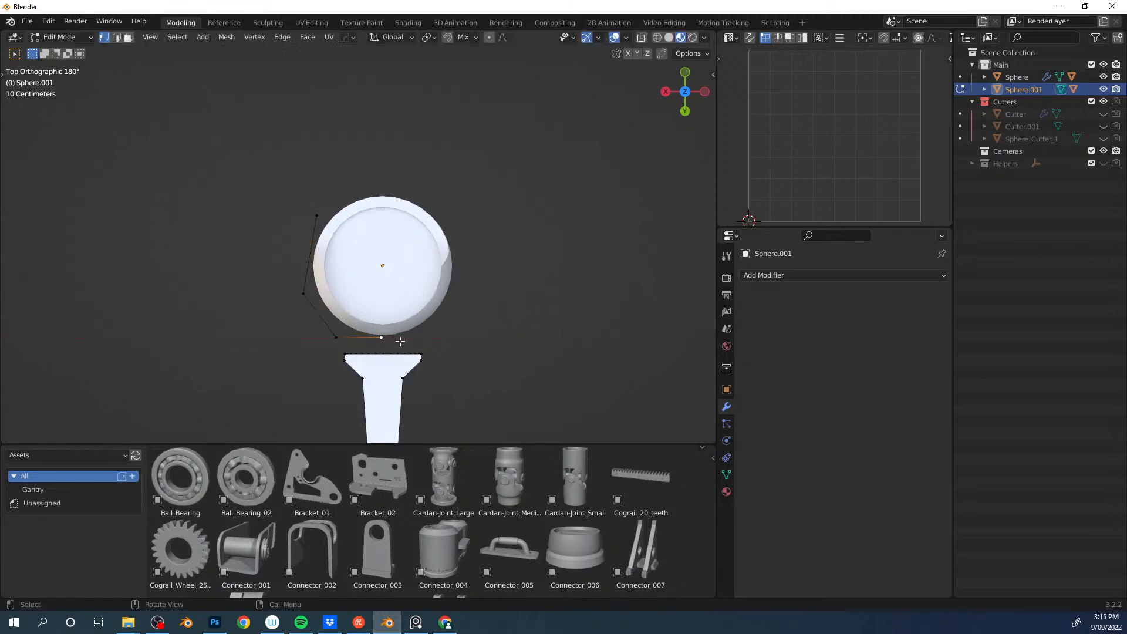
{"action": "key", "text": "p"}
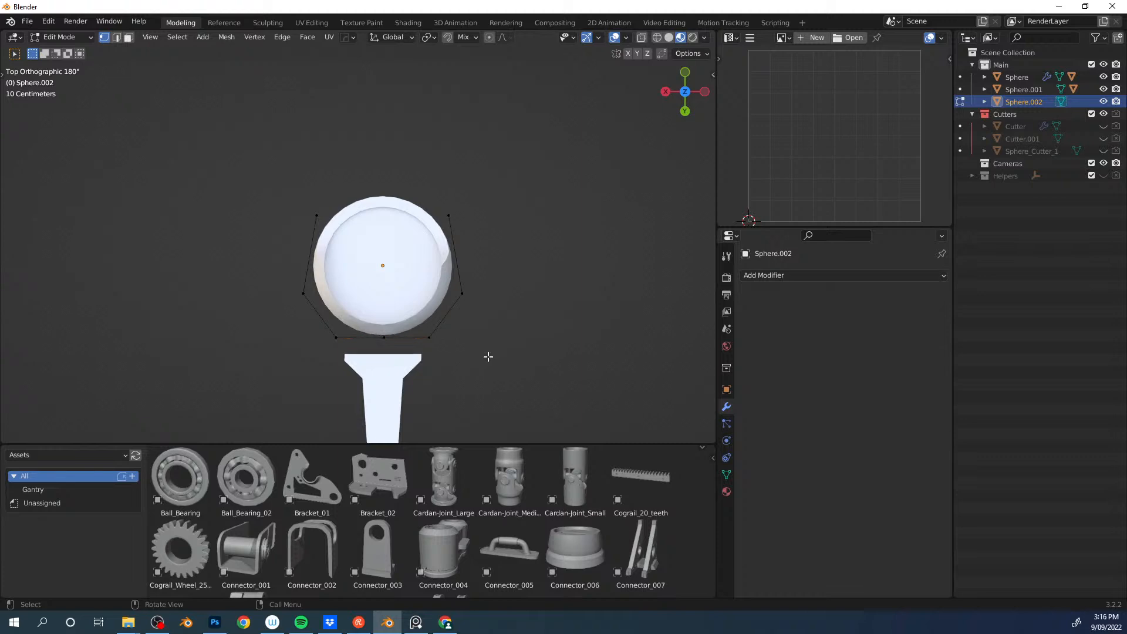
Step: Extrude the outline along Z into a band around the bowl and give it a level 3 Catmull-Clark subdivision
{"action": "middle_click_drag", "start_coordinate": [466, 347], "coordinate": [397, 323]}
{"action": "key", "text": "g"}
{"action": "key", "text": "z"}
{"action": "left_click", "coordinate": [365, 321]}
{"action": "key", "text": "ctrl+3"}
Step: Add horizontal loop cuts to the band and pull its upper tail-side vertices about 0.66 m along Y toward the tapered tail
{"action": "middle_click_drag", "start_coordinate": [300, 314], "coordinate": [420, 349], "text": "shift"}
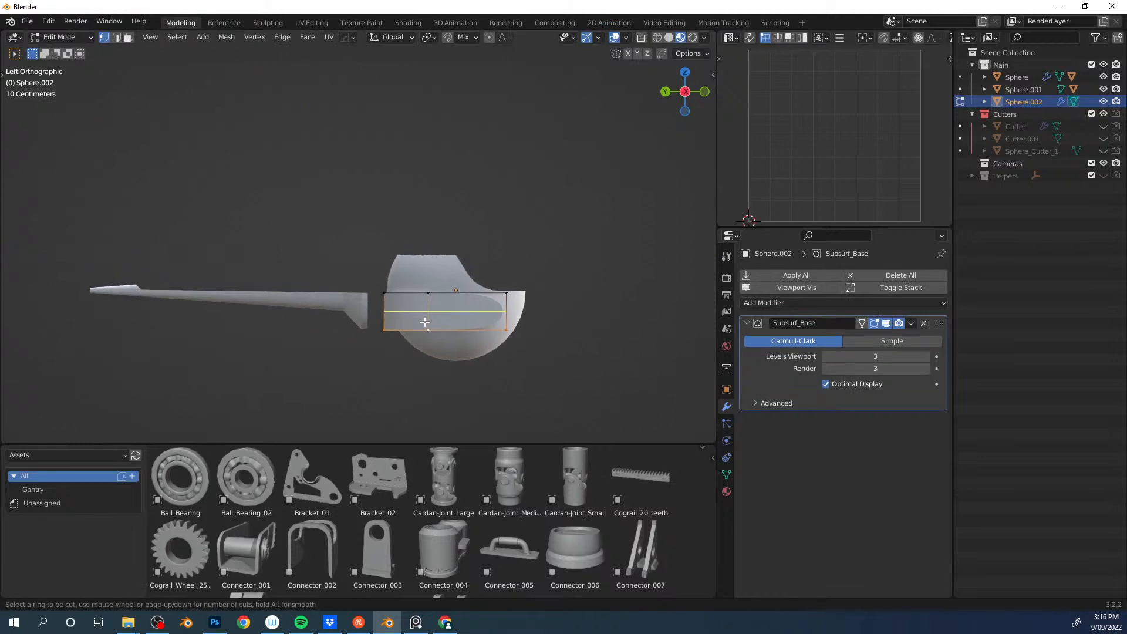
{"action": "left_click", "coordinate": [424, 322]}
{"action": "left_click", "coordinate": [398, 302]}
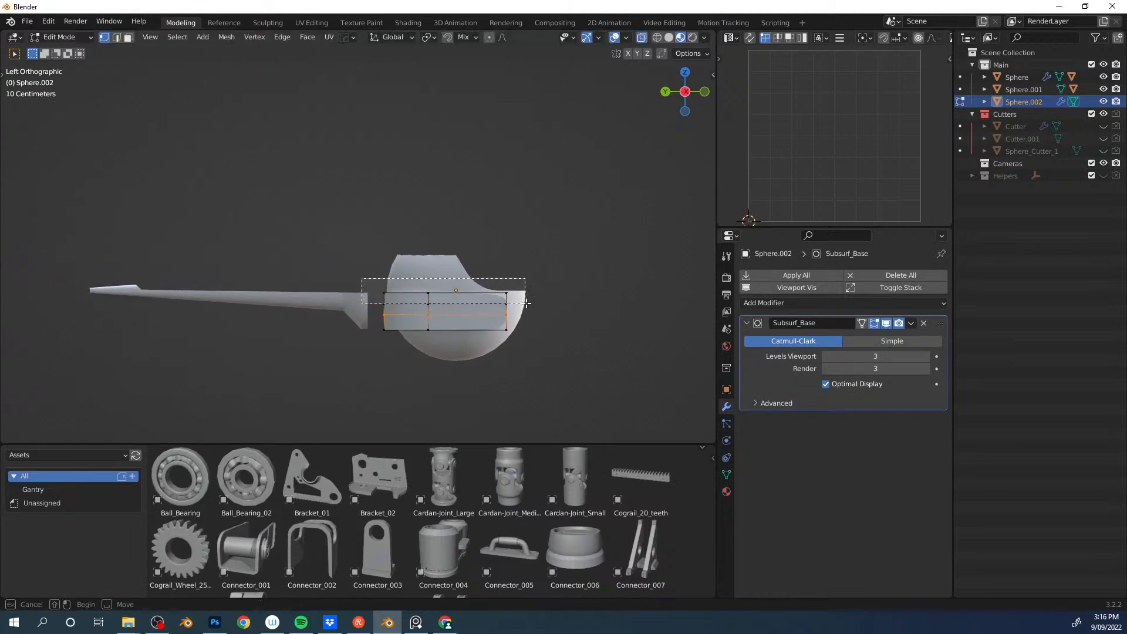
{"action": "key", "text": "g"}
{"action": "key", "text": "y"}
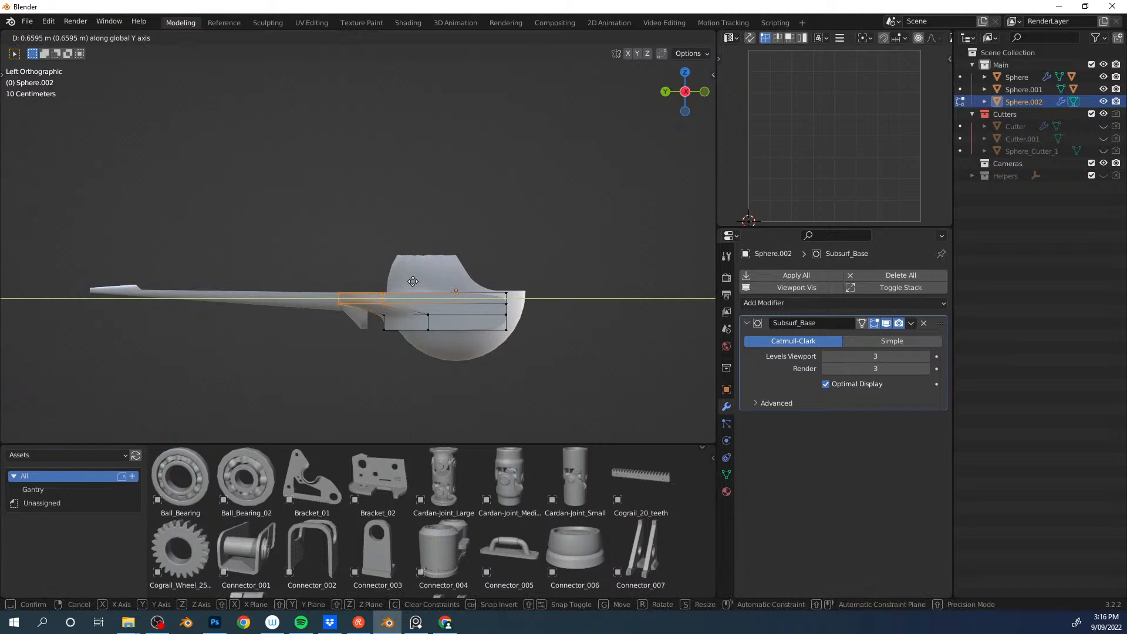
{"action": "left_click", "coordinate": [413, 282]}
{"action": "middle_click_drag", "start_coordinate": [412, 282], "coordinate": [379, 262]}
{"action": "key", "text": "ctrl+space"}
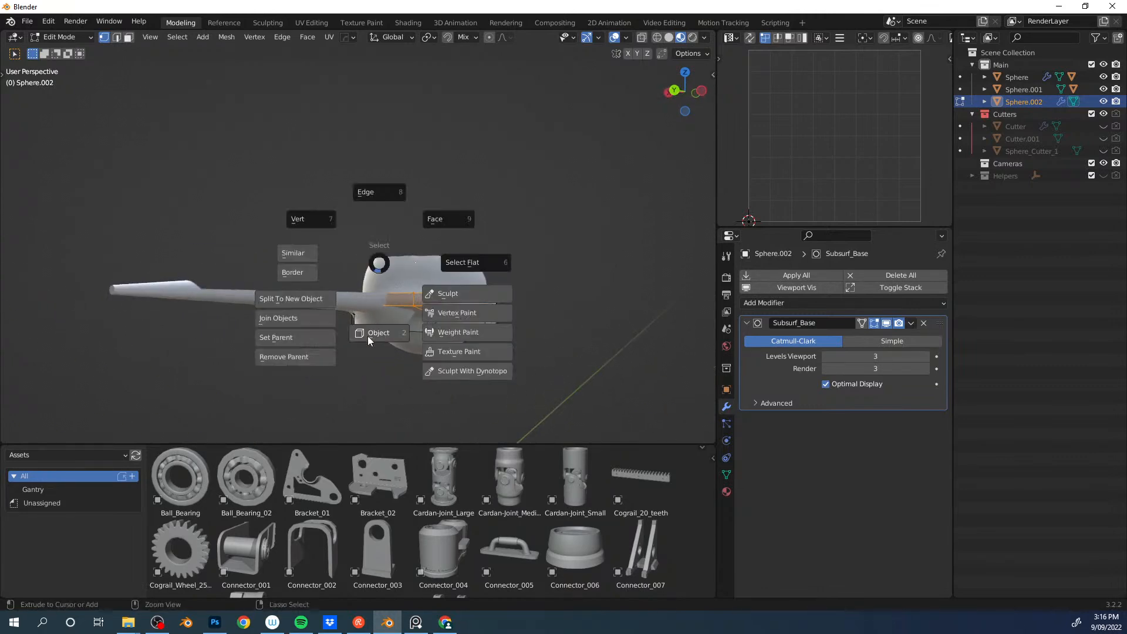
{"action": "left_click", "coordinate": [370, 317]}
Step: In side view, extrude vertices into a vertical fin outline above the tapered tail's tip and fill it with a face
{"action": "key", "text": "ctrl+KP_3"}
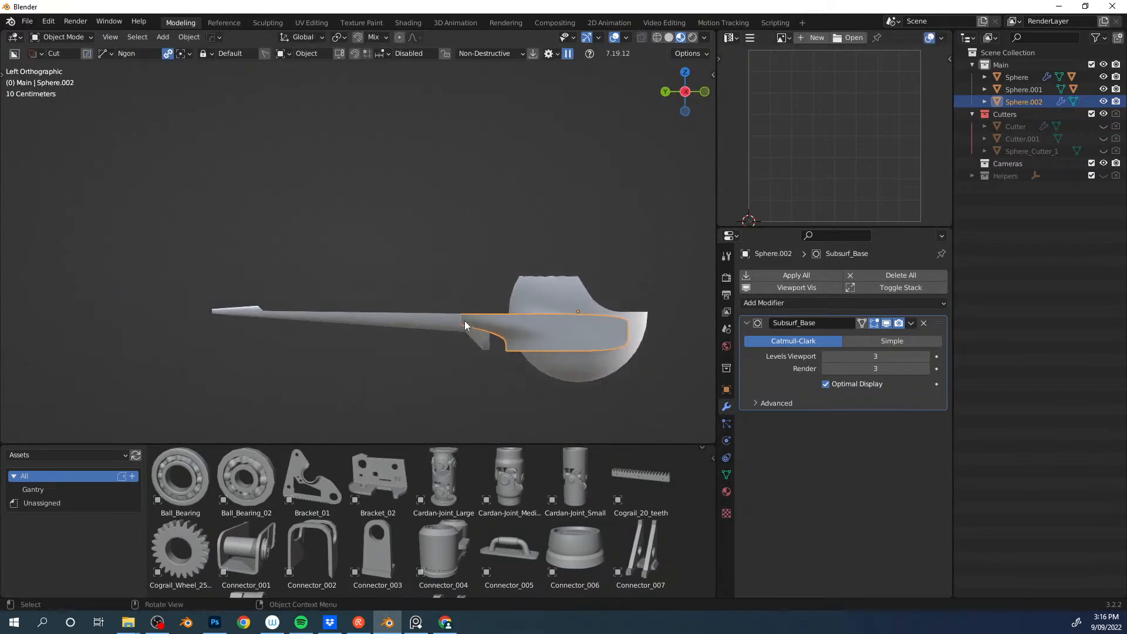
{"action": "left_click", "coordinate": [262, 312]}
{"action": "key", "text": "Tab"}
{"action": "key", "text": "g"}
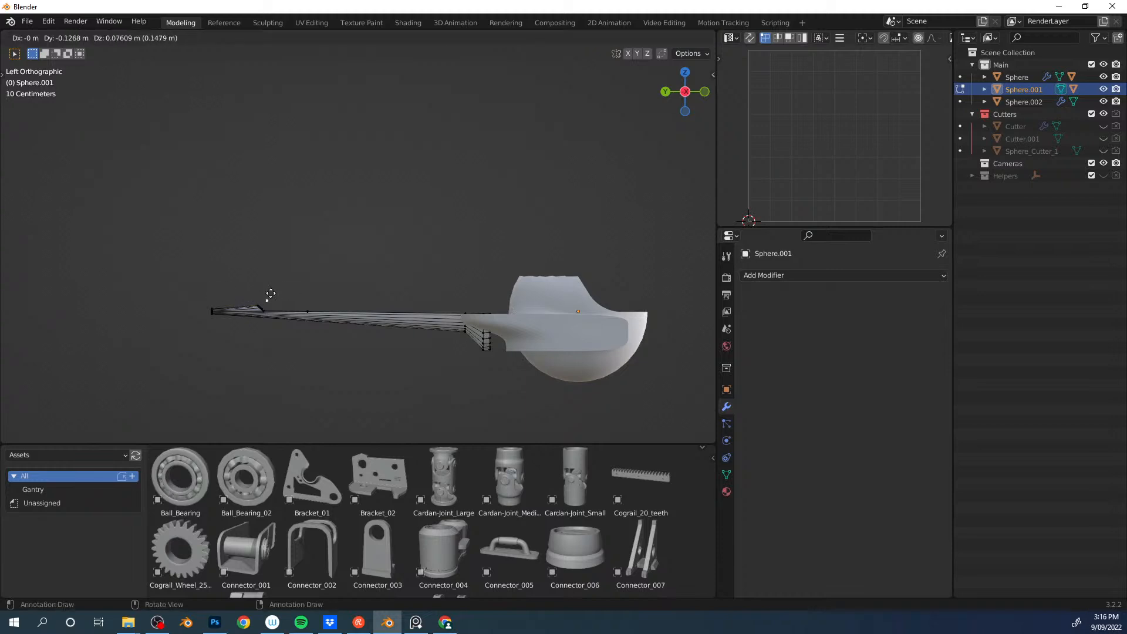
{"action": "left_click", "coordinate": [180, 214]}
{"action": "key", "text": "e"}
{"action": "left_click", "coordinate": [182, 305]}
{"action": "key", "text": "e"}
{"action": "left_click", "coordinate": [241, 310]}
{"action": "key", "text": "e"}
{"action": "left_click", "coordinate": [246, 325]}
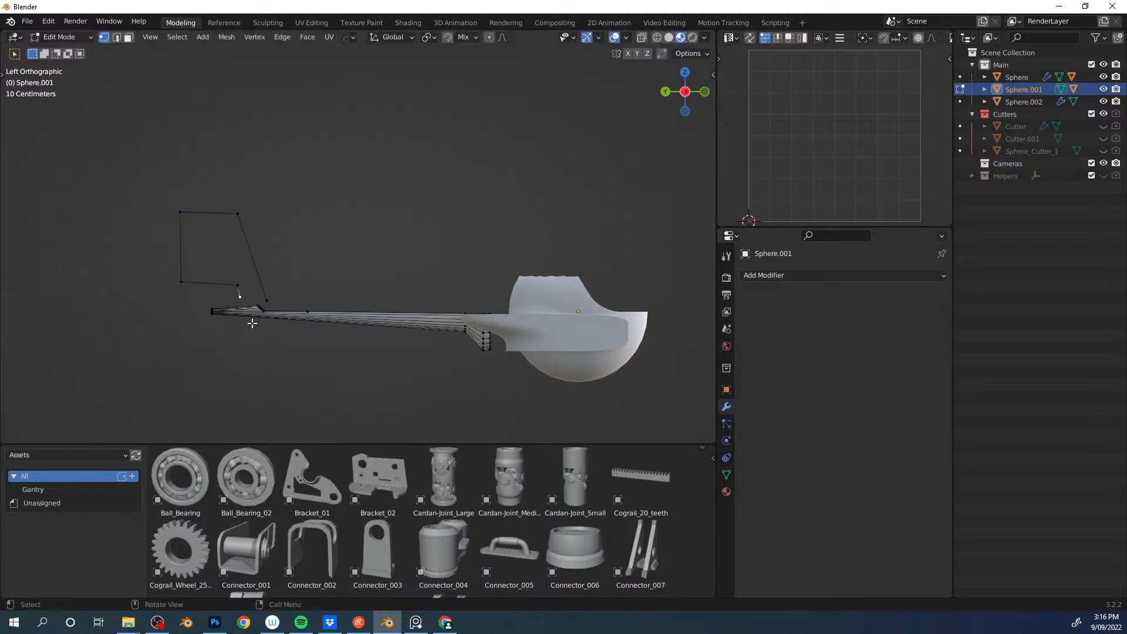
{"action": "key", "text": "f"}
{"action": "middle_click_drag", "start_coordinate": [217, 273], "coordinate": [315, 287]}
{"action": "key", "text": "Tab"}
Step: Duplicate the bowl, band and tail in place and apply all modifiers on the copies
{"action": "middle_click_drag", "start_coordinate": [323, 325], "coordinate": [464, 314]}
{"action": "scroll", "coordinate": [411, 311], "scroll_direction": "down", "scroll_amount": 4}
{"action": "middle_click_drag", "start_coordinate": [365, 305], "coordinate": [252, 313]}
{"action": "left_click", "coordinate": [414, 263], "text": "shift"}
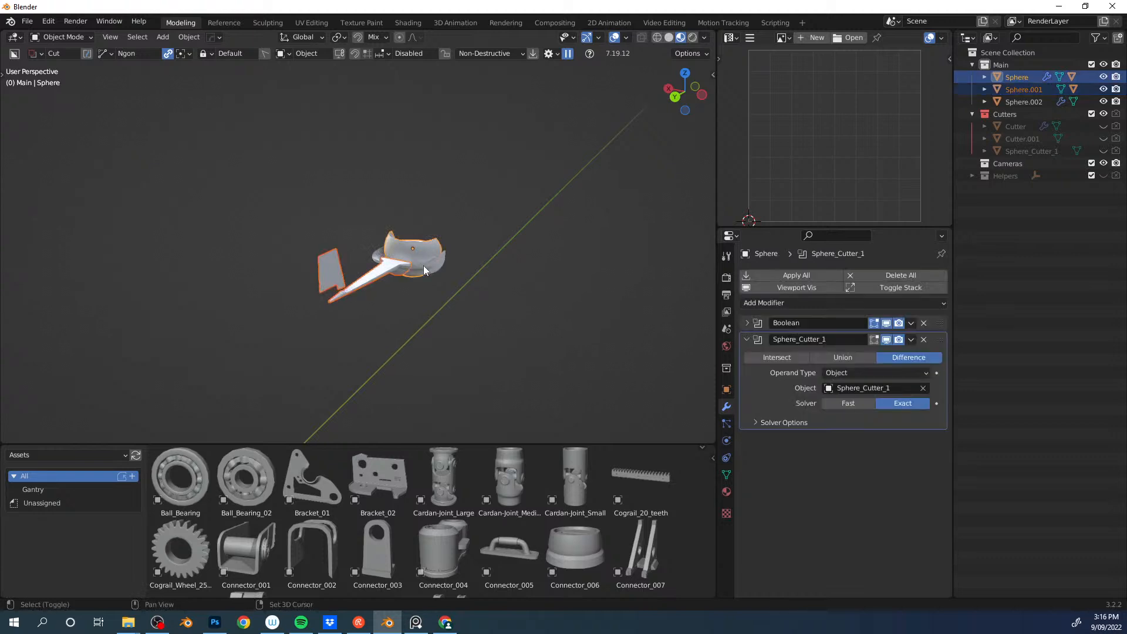
{"action": "left_click", "coordinate": [424, 265], "text": "shift"}
{"action": "middle_click_drag", "start_coordinate": [370, 281], "coordinate": [385, 334]}
{"action": "key", "text": "shift+d"}
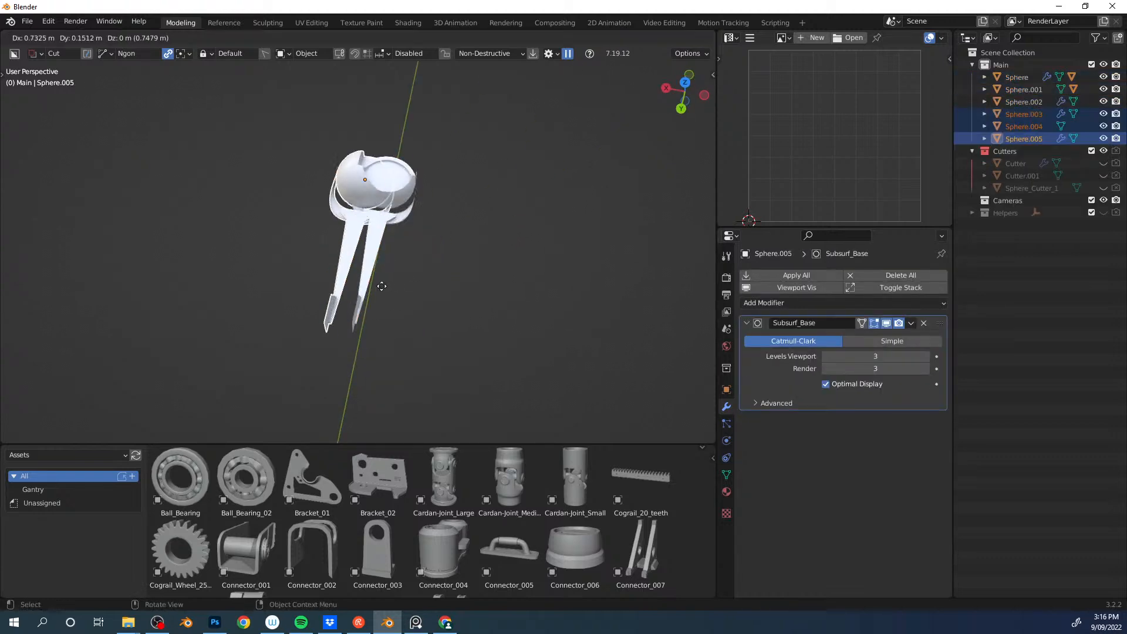
{"action": "right_click", "coordinate": [238, 260]}
{"action": "middle_click_drag", "start_coordinate": [500, 273], "coordinate": [451, 209]}
{"action": "left_click", "coordinate": [785, 283]}
Step: Move the duplicated aircraft parts about 7.1 m along X, away from the originals
{"action": "key", "text": "g"}
{"action": "key", "text": "x"}
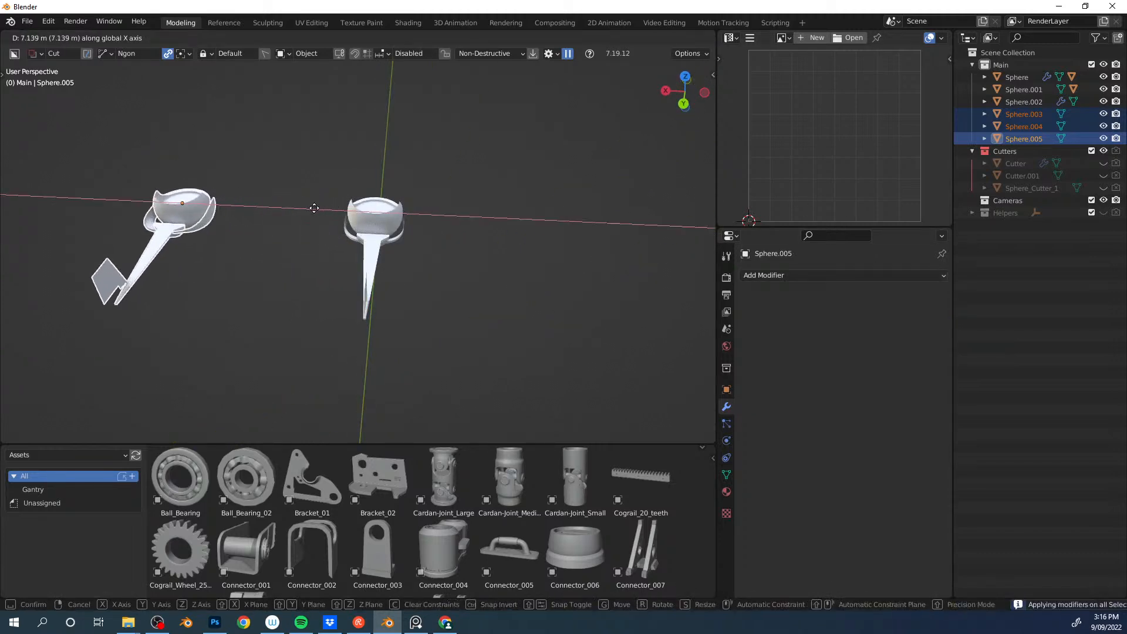
{"action": "left_click", "coordinate": [311, 208]}
Step: Shorten one aircraft's tail by moving its tip and fin along Y toward the bowl
{"action": "middle_click_drag", "start_coordinate": [312, 208], "coordinate": [476, 295]}
{"action": "left_click", "coordinate": [326, 286]}
{"action": "left_click", "coordinate": [431, 301]}
{"action": "key", "text": "Tab"}
{"action": "left_click_drag", "start_coordinate": [311, 221], "coordinate": [452, 335]}
{"action": "key", "text": "g"}
{"action": "key", "text": "y"}
{"action": "left_click", "coordinate": [488, 266]}
{"action": "middle_click_drag", "start_coordinate": [488, 267], "coordinate": [393, 267]}
Step: In front view, duplicate the fin and rotate the copy into a nearly horizontal stabiliser beside the tail
{"action": "key", "text": "Tab"}
{"action": "scroll", "coordinate": [476, 329], "scroll_direction": "up", "scroll_amount": 3}
{"action": "key", "text": "Tab"}
{"action": "key", "text": "KP_1"}
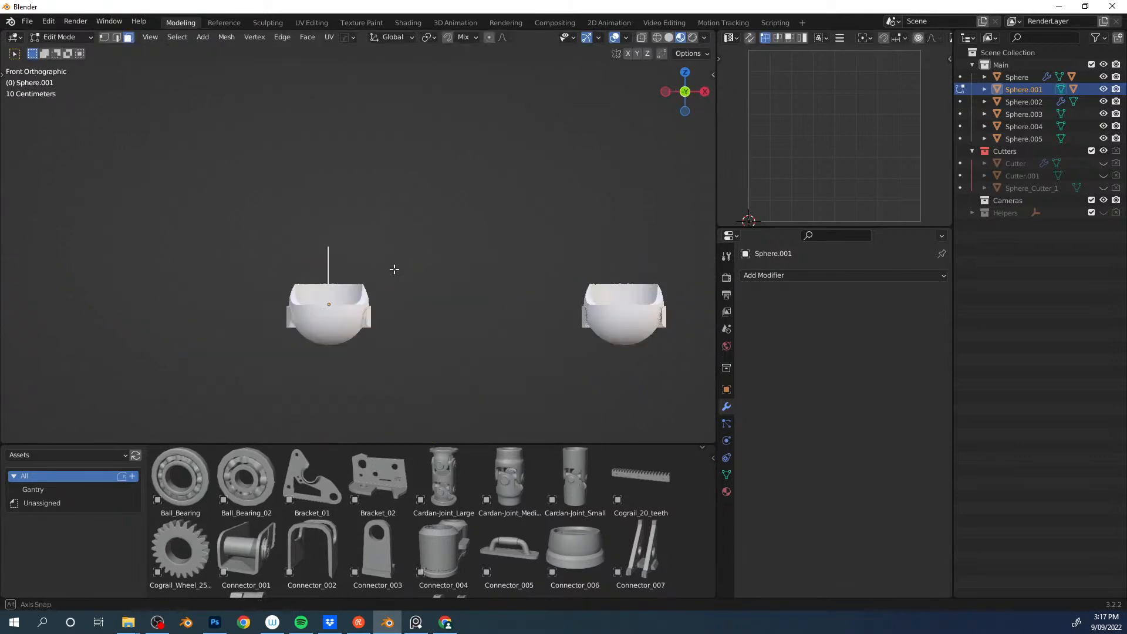
{"action": "key", "text": "r"}
{"action": "left_click", "coordinate": [270, 157]}
{"action": "key", "text": "g"}
{"action": "left_click", "coordinate": [376, 223]}
{"action": "key", "text": "g"}
{"action": "left_click", "coordinate": [404, 263]}
Step: Scale the stabiliser along X, reposition it against the tail and mirror it across X
{"action": "key", "text": "s"}
{"action": "key", "text": "x"}
{"action": "left_click", "coordinate": [525, 253]}
{"action": "key", "text": "g"}
{"action": "left_click", "coordinate": [514, 253]}
{"action": "key", "text": "shift+x"}
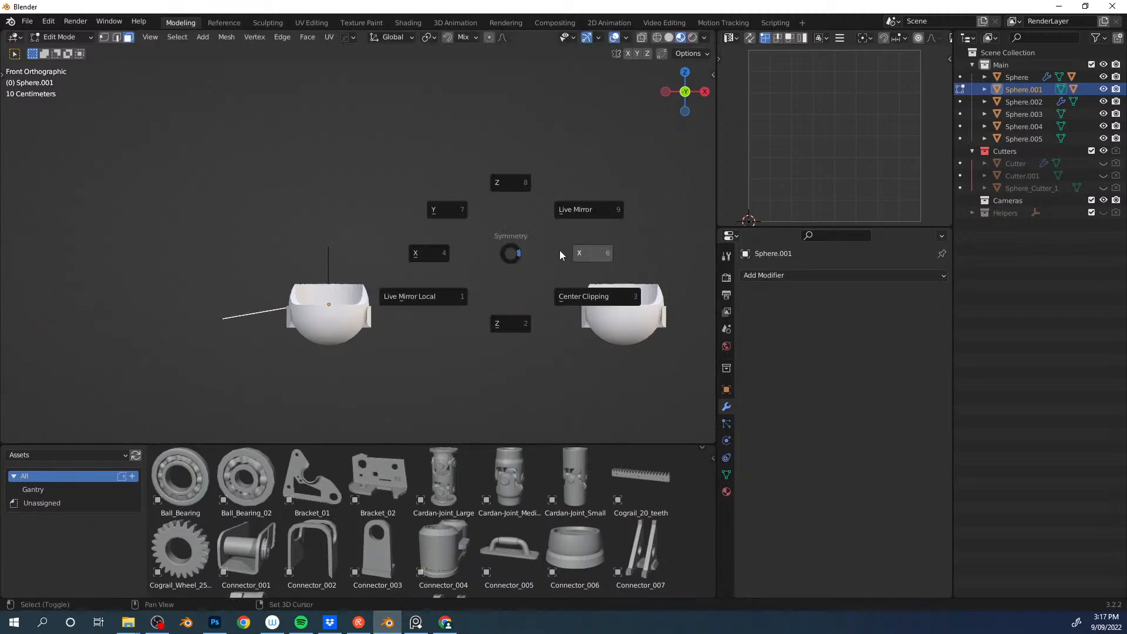
Step: Duplicate a vertex of the tail object along Y and place it in front of the bowl, off to one side
{"action": "middle_click_drag", "start_coordinate": [401, 231], "coordinate": [464, 298]}
{"action": "key", "text": "ctrl+Tab"}
{"action": "left_click", "coordinate": [436, 284]}
{"action": "left_click", "coordinate": [376, 278]}
{"action": "middle_click_drag", "start_coordinate": [375, 278], "coordinate": [400, 253]}
{"action": "key", "text": "shift+d"}
{"action": "key", "text": "y"}
{"action": "left_click", "coordinate": [561, 267]}
{"action": "middle_click_drag", "start_coordinate": [562, 267], "coordinate": [398, 209]}
{"action": "key", "text": "g"}
{"action": "left_click", "coordinate": [383, 173]}
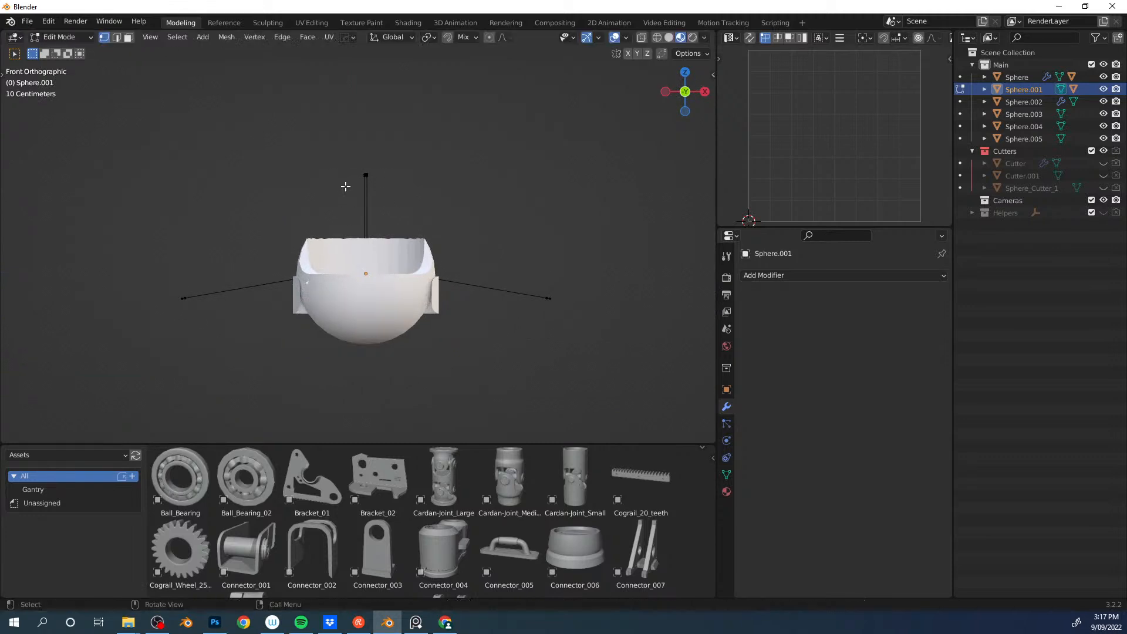
Step: Extrude the placed vertex into a short edge outline running across the bowl's front to the centre line
{"action": "middle_click_drag", "start_coordinate": [398, 174], "coordinate": [414, 174]}
{"action": "left_click", "coordinate": [422, 174]}
{"action": "key", "text": "alt+x"}
{"action": "key", "text": "p"}
{"action": "left_click", "coordinate": [371, 273]}
{"action": "key", "text": "Tab"}
{"action": "left_click", "coordinate": [331, 250]}
{"action": "key", "text": "Tab"}
{"action": "left_click", "coordinate": [348, 286]}
{"action": "left_click", "coordinate": [344, 273]}
{"action": "key", "text": "Tab"}
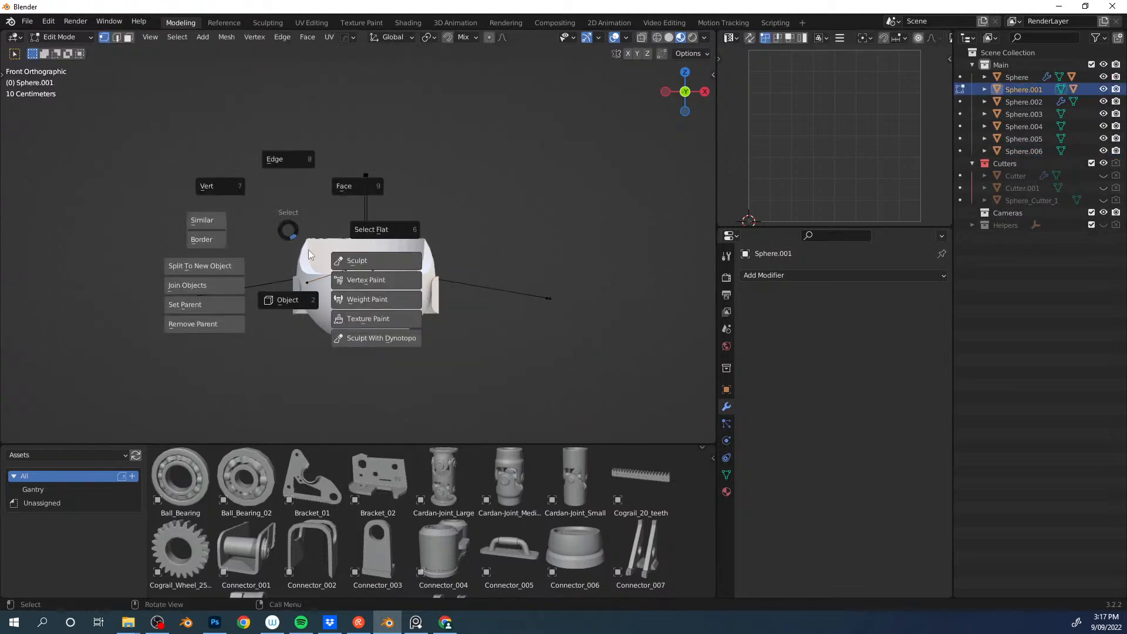
{"action": "left_click", "coordinate": [489, 202]}
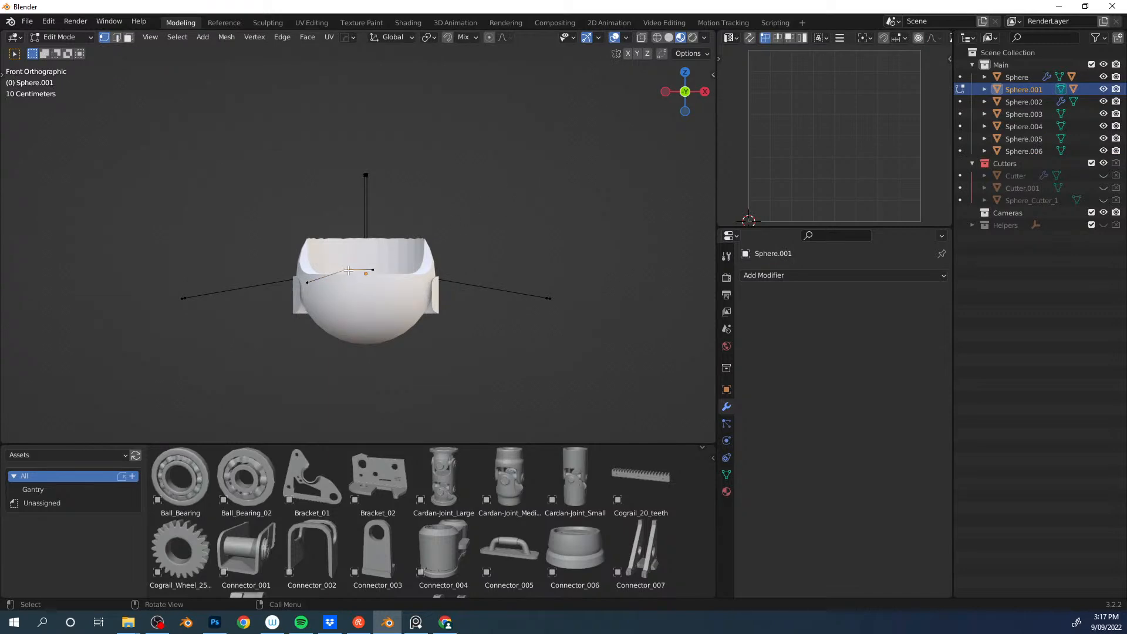
Step: Separate the mirrored front outline into its own object and move it to just ahead of the bowl's rim
{"action": "key", "text": "p"}
{"action": "left_click", "coordinate": [418, 246]}
{"action": "middle_click_drag", "start_coordinate": [421, 244], "coordinate": [552, 220]}
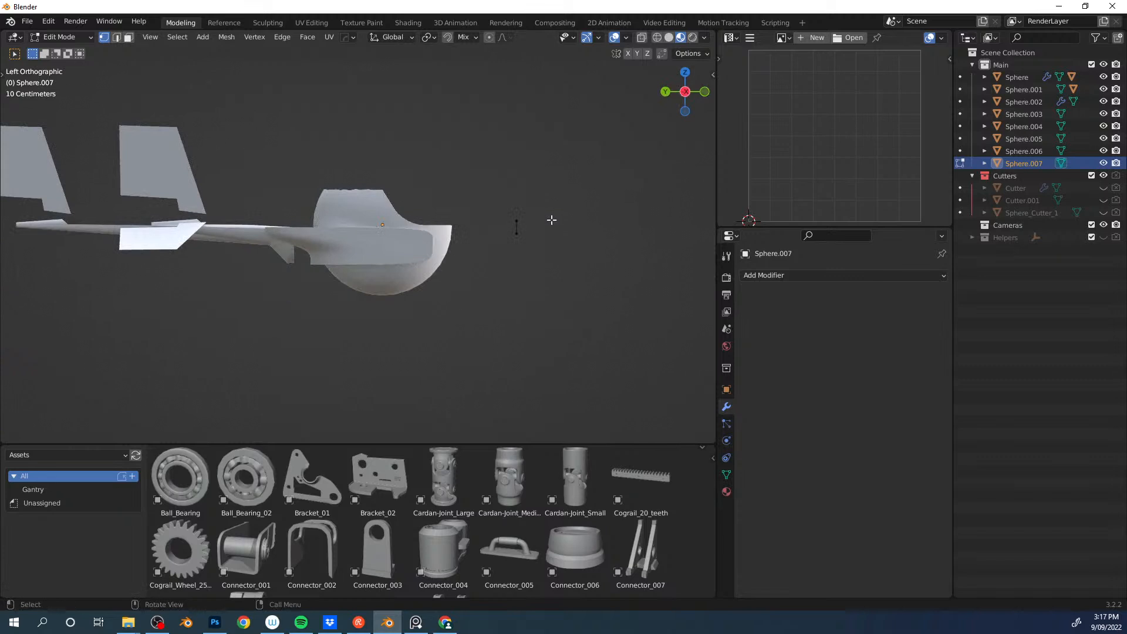
{"action": "key", "text": "g"}
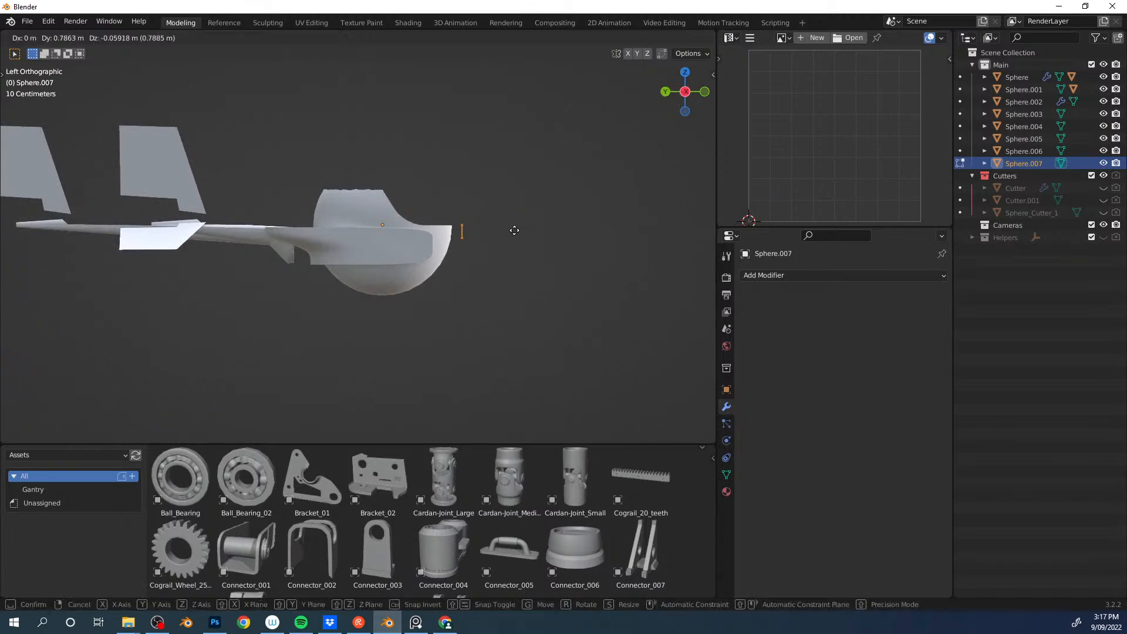
{"action": "left_click", "coordinate": [509, 231]}
Step: Extrude the outline forward along Y into a nose panel and lower its front edge about 0.2 m along Z
{"action": "key", "text": "e"}
{"action": "key", "text": "y"}
{"action": "left_click", "coordinate": [590, 243]}
{"action": "key", "text": "g"}
{"action": "key", "text": "z"}
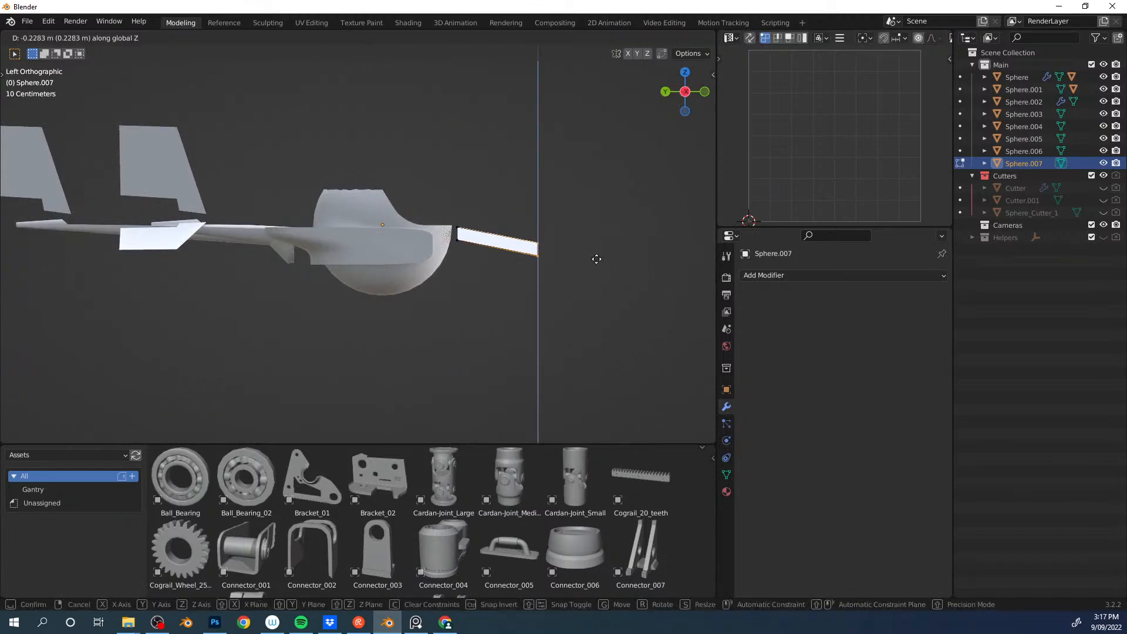
{"action": "left_click", "coordinate": [594, 255]}
Step: Slide the nose panel's outer front corner vertex inward along its front edge and mirror the panel across X
{"action": "middle_click_drag", "start_coordinate": [594, 255], "coordinate": [537, 241]}
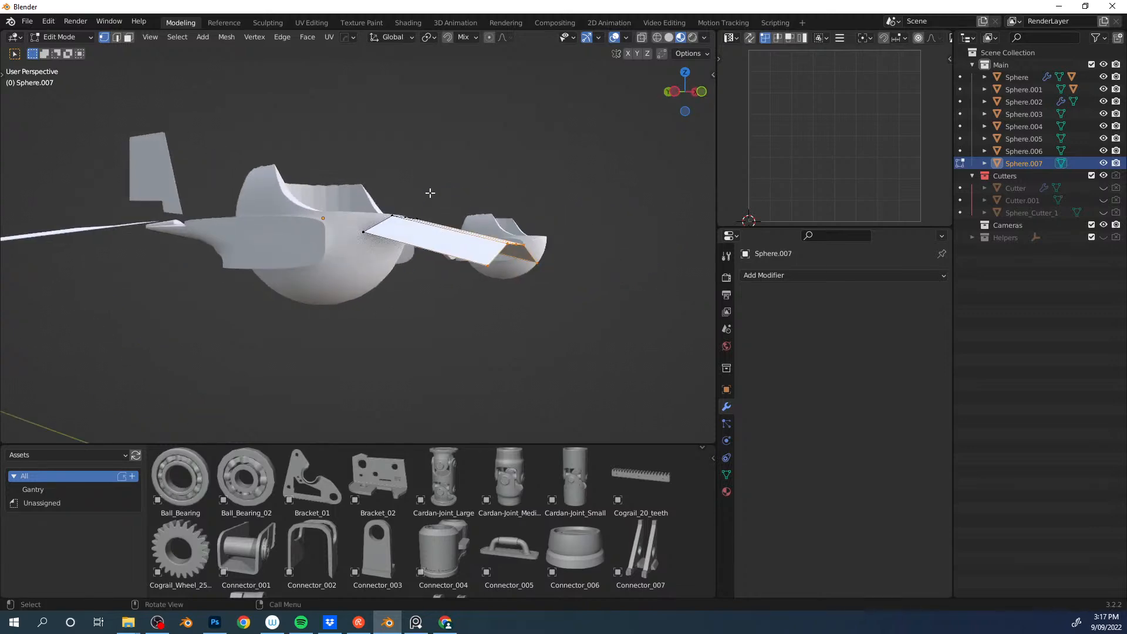
{"action": "middle_click_drag", "start_coordinate": [456, 142], "coordinate": [292, 192]}
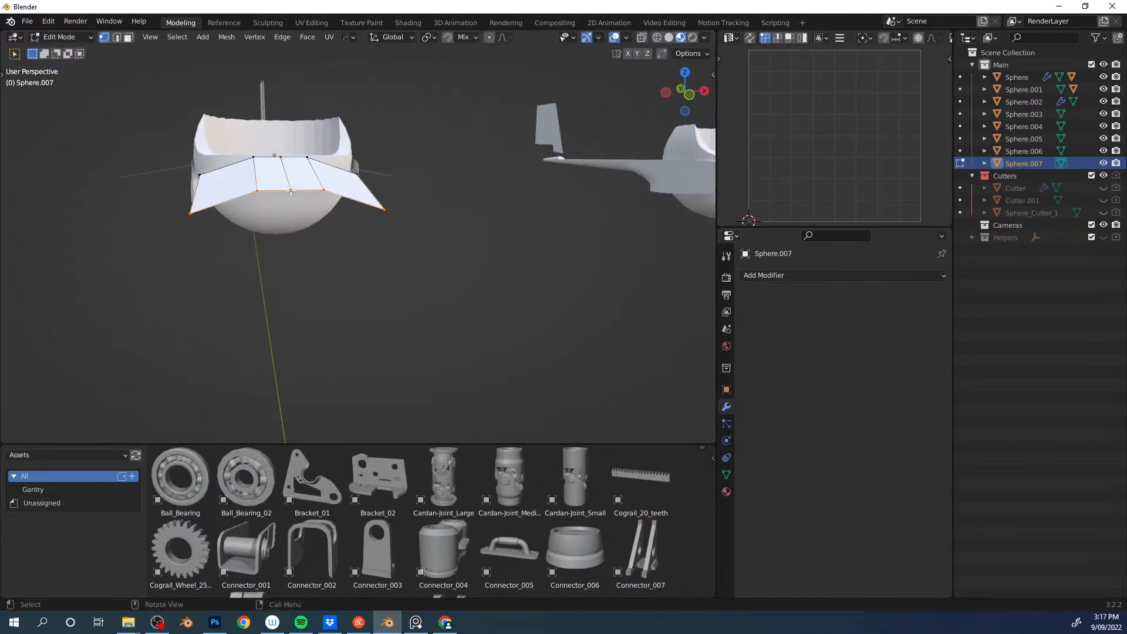
{"action": "middle_click_drag", "start_coordinate": [459, 177], "coordinate": [432, 300]}
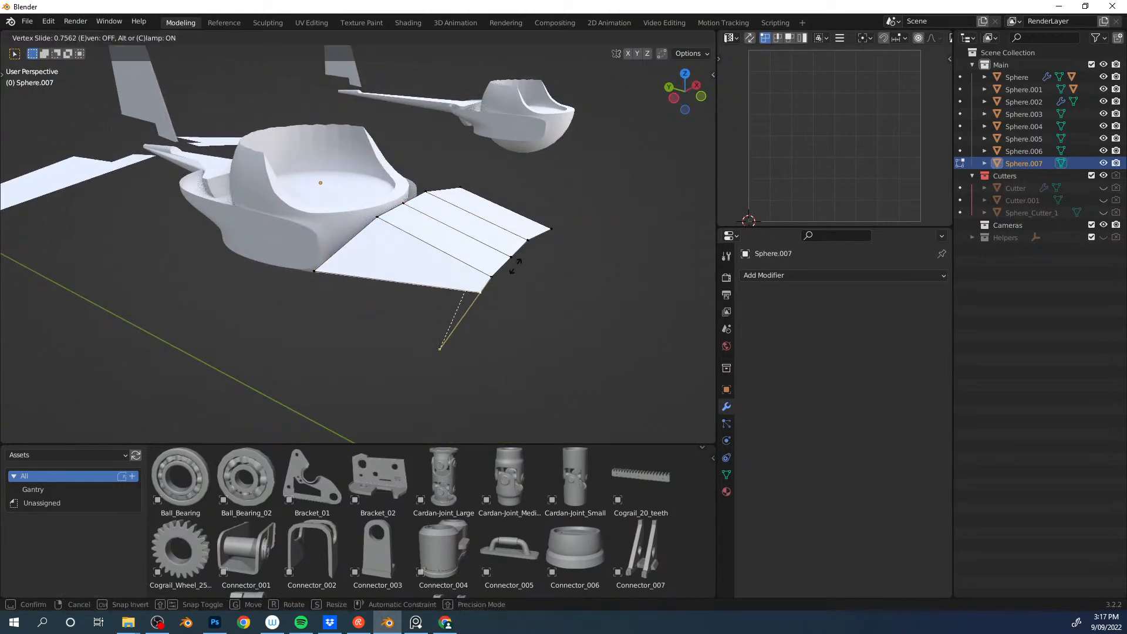
{"action": "left_click", "coordinate": [517, 262]}
{"action": "middle_click_drag", "start_coordinate": [516, 260], "coordinate": [420, 259]}
{"action": "key", "text": "alt+x"}
Step: Duplicate the whole nose panel below itself along Z and mirror the copy along Z
{"action": "middle_click_drag", "start_coordinate": [275, 235], "coordinate": [423, 232]}
{"action": "key", "text": "a"}
{"action": "mouse_move", "coordinate": [540, 202]}
{"action": "middle_mouse_down"}
{"action": "mouse_move", "coordinate": [514, 192]}
{"action": "mouse_move", "coordinate": [542, 203]}
{"action": "middle_mouse_up"}
{"action": "key", "text": "shift+d"}
{"action": "key", "text": "z"}
{"action": "left_click", "coordinate": [581, 259]}
{"action": "key", "text": "ctrl+m"}
{"action": "key", "text": "z"}
{"action": "left_click", "coordinate": [536, 251]}
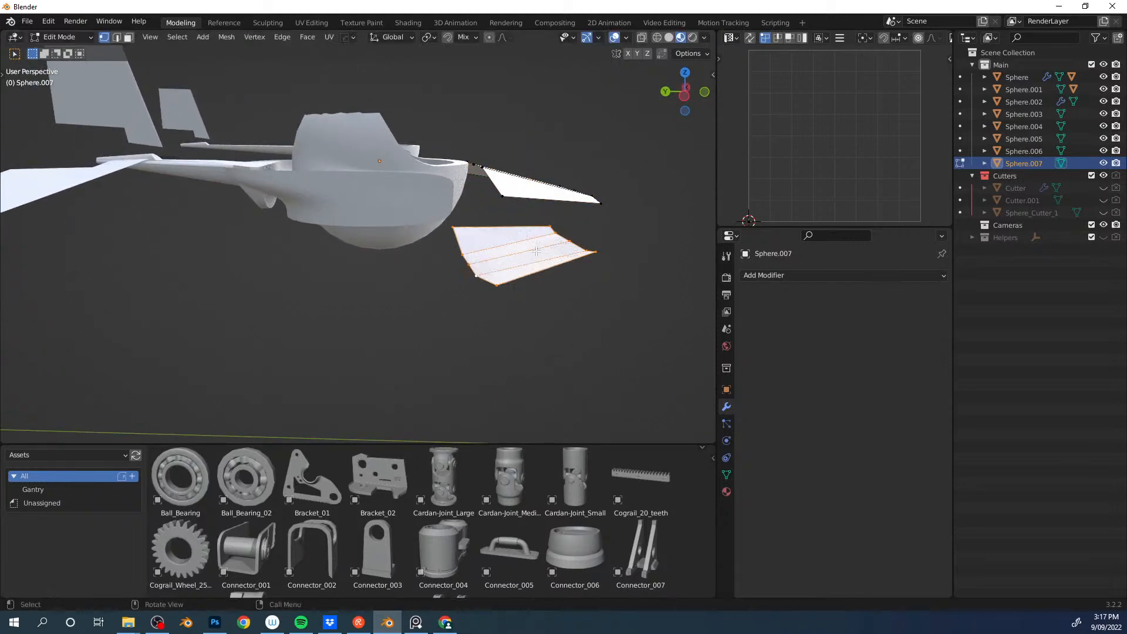
Step: Scale the lower nose panel copy along Z to reduce its slope
{"action": "middle_click_drag", "start_coordinate": [571, 259], "coordinate": [385, 255]}
{"action": "key", "text": "s"}
{"action": "key", "text": "z"}
{"action": "left_click", "coordinate": [518, 250]}
Step: Bridge the front edges of the upper and lower nose panels and add a level-3 subdivision surface
{"action": "left_click", "coordinate": [296, 320]}
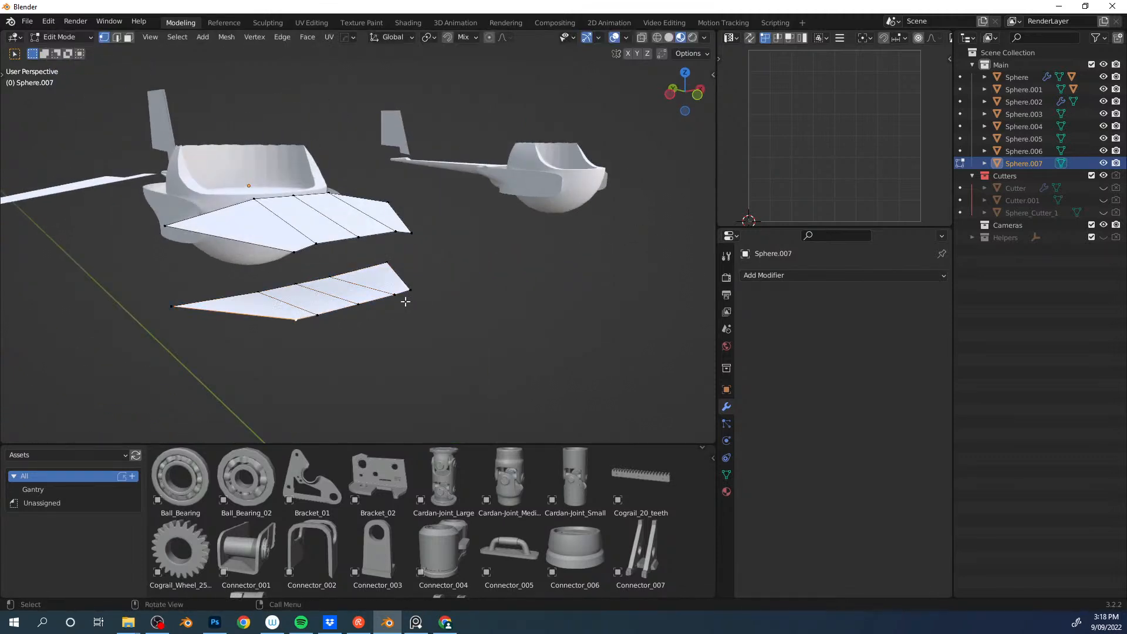
{"action": "key", "text": "ctrl+e"}
{"action": "middle_click_drag", "start_coordinate": [292, 261], "coordinate": [416, 313]}
{"action": "key", "text": "ctrl+3"}
Step: Slide the upper and lower front corner vertices on one side of the nose back along their side edges
{"action": "left_click", "coordinate": [427, 370]}
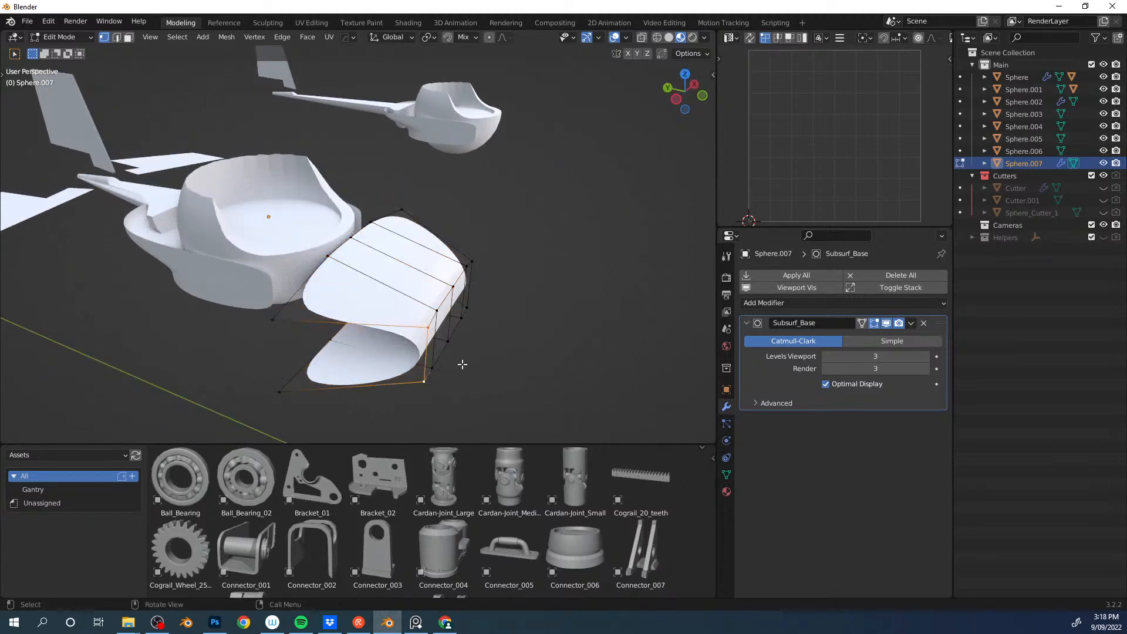
{"action": "left_click", "coordinate": [285, 385], "text": "shift"}
{"action": "key", "text": "g"}
{"action": "key", "text": "g"}
{"action": "left_click", "coordinate": [402, 374]}
{"action": "key", "text": "g"}
{"action": "key", "text": "g"}
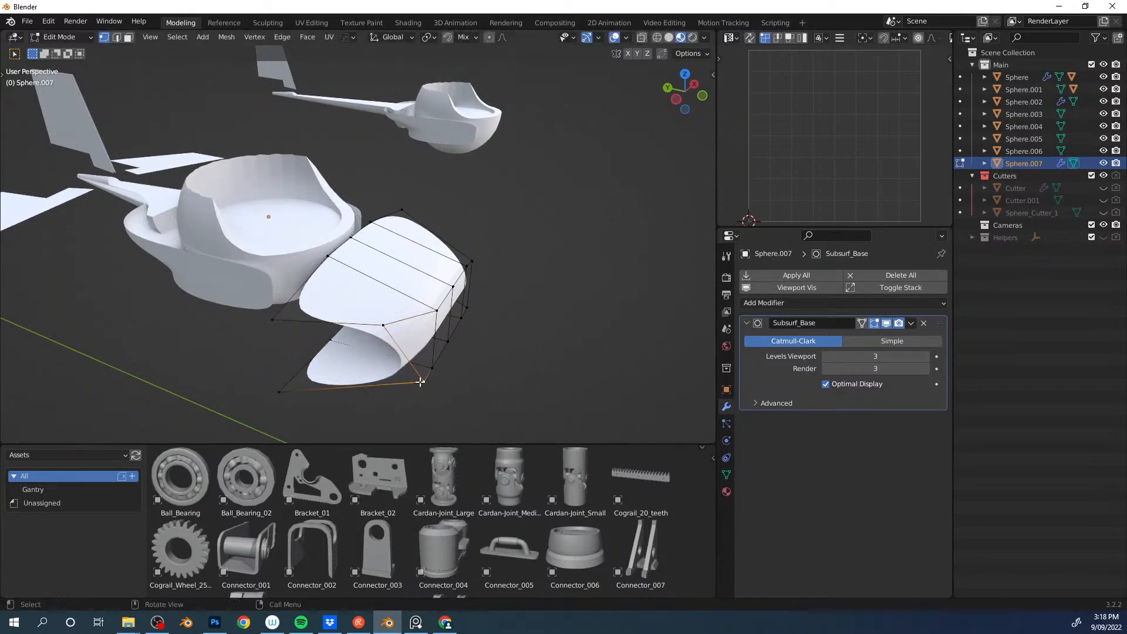
{"action": "left_click", "coordinate": [410, 381]}
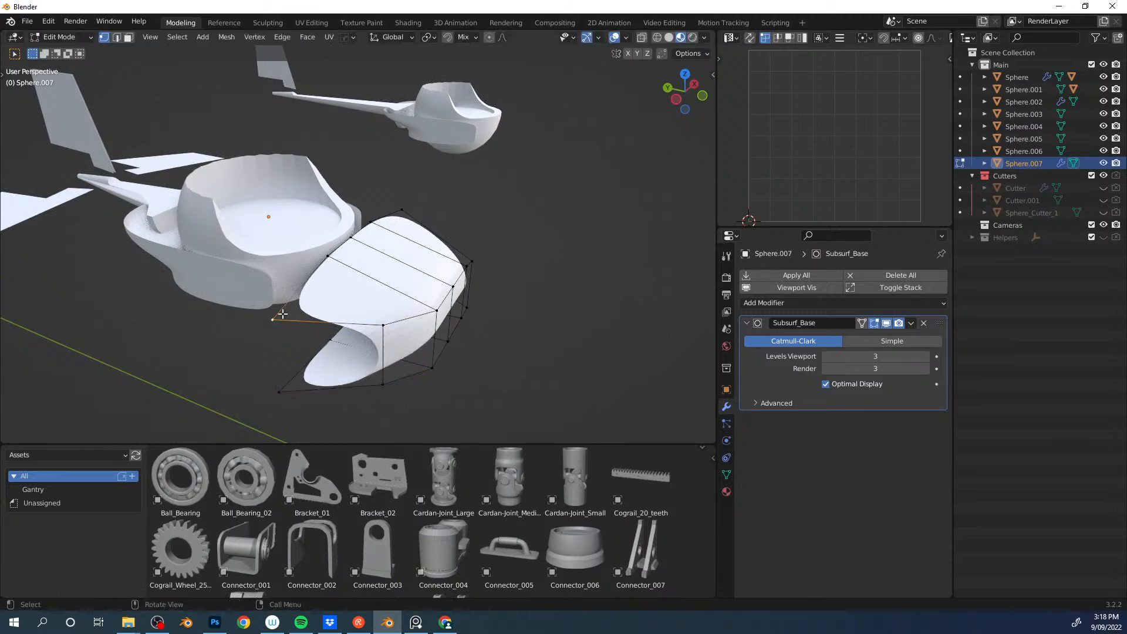
Step: Slide the upper and lower rear corner vertices on the same side of the nose inward along their edges
{"action": "key", "text": "g"}
{"action": "key", "text": "g"}
{"action": "left_click", "coordinate": [310, 283]}
{"action": "left_click", "coordinate": [278, 391]}
{"action": "key", "text": "g"}
{"action": "key", "text": "g"}
{"action": "left_click", "coordinate": [317, 368]}
Step: Raise the nose's lower side vertices about 0.13 m along Z
{"action": "middle_click_drag", "start_coordinate": [317, 368], "coordinate": [291, 252]}
{"action": "middle_click_drag", "start_coordinate": [359, 239], "coordinate": [352, 205]}
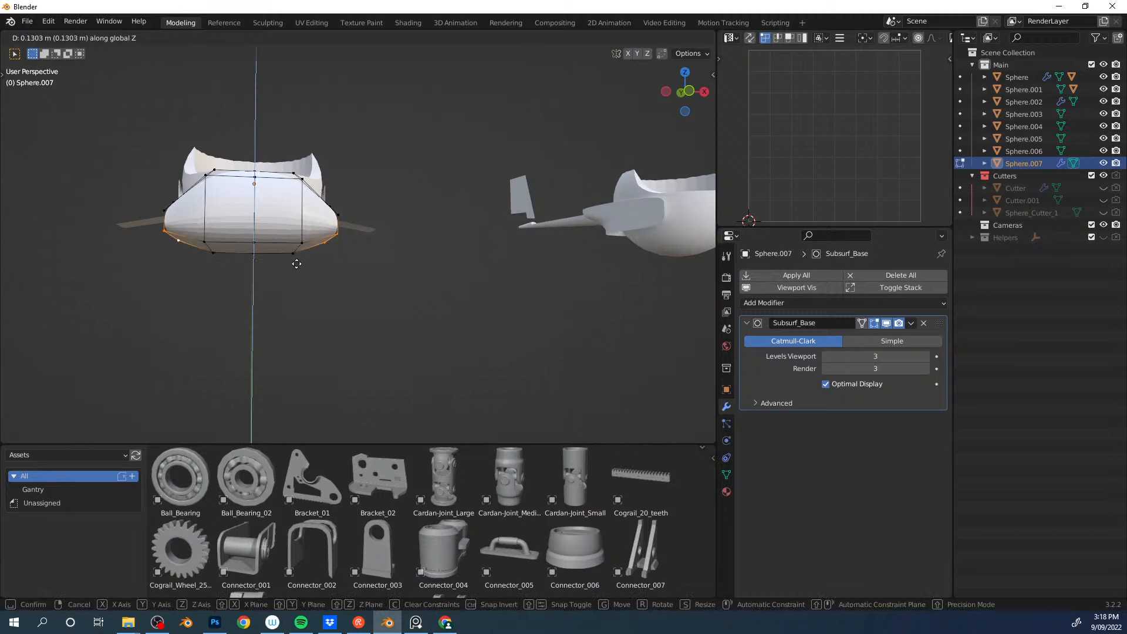
{"action": "middle_click_drag", "start_coordinate": [354, 252], "coordinate": [518, 249]}
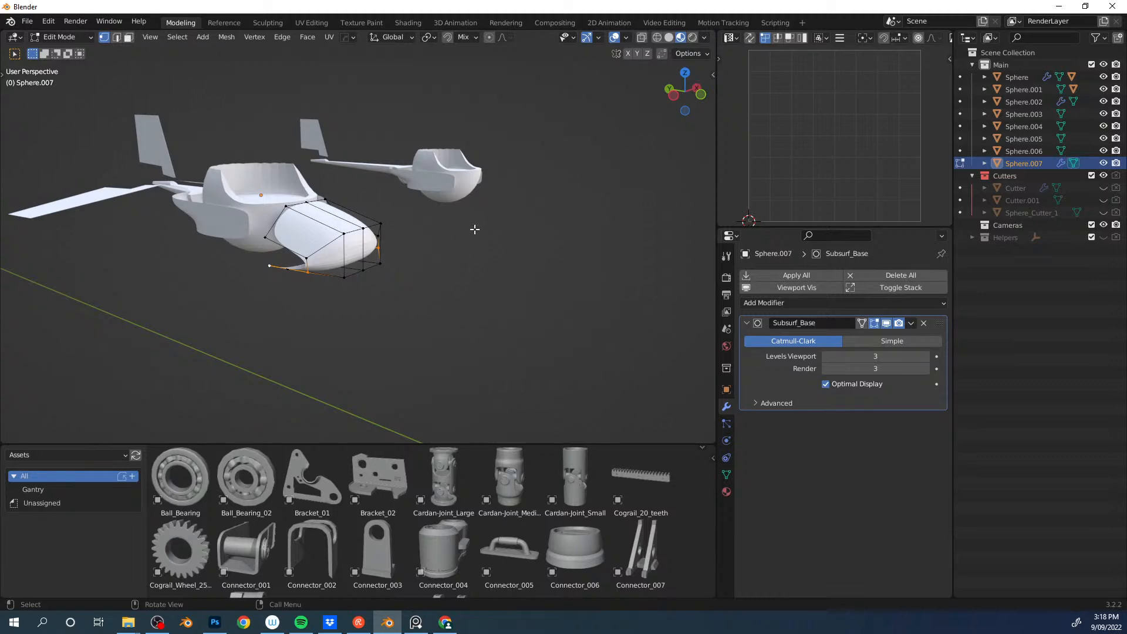
{"action": "middle_click_drag", "start_coordinate": [367, 184], "coordinate": [347, 165]}
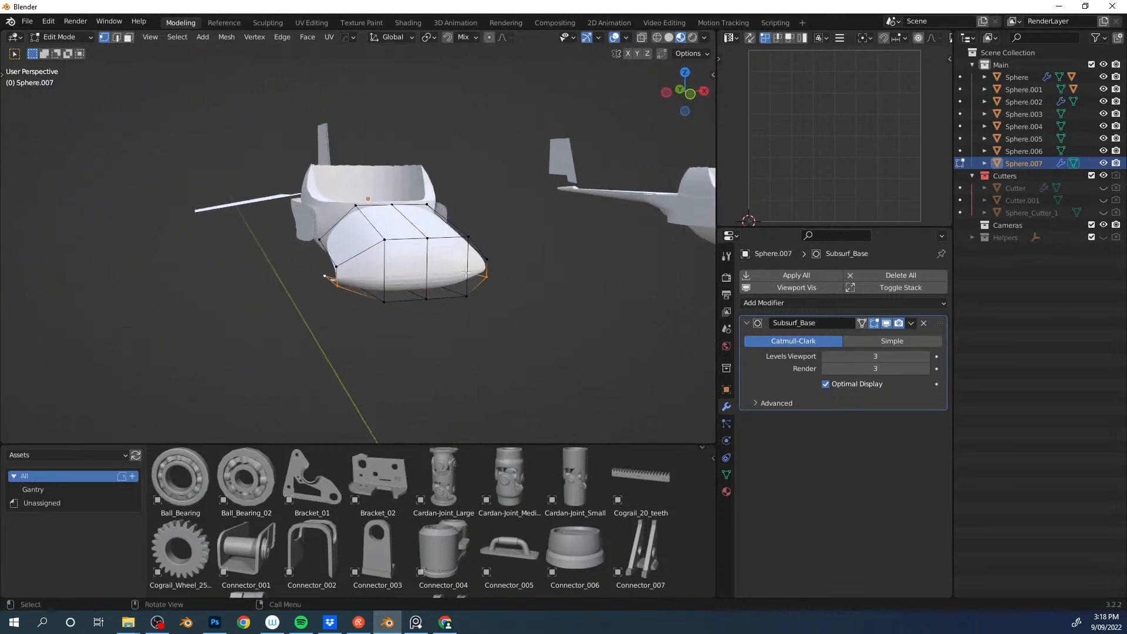
{"action": "middle_click_drag", "start_coordinate": [439, 190], "coordinate": [449, 258]}
Step: Move the nose object about 0.45 m along Y against the bowl and fine-tune its Y position
{"action": "key", "text": "Tab"}
{"action": "key", "text": "g"}
{"action": "key", "text": "y"}
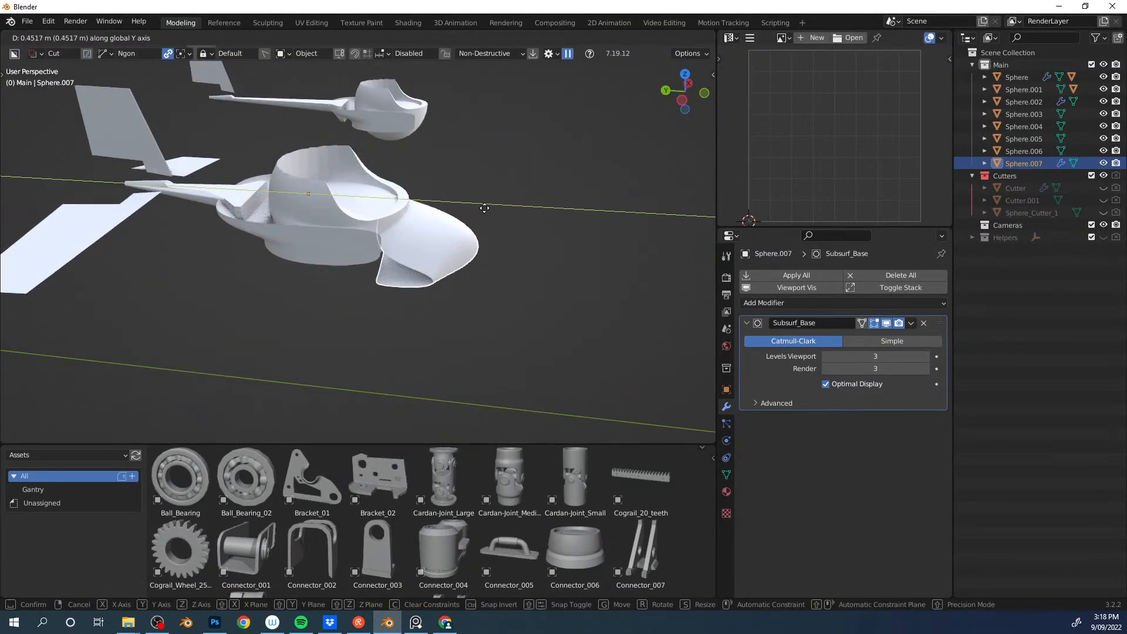
{"action": "left_click", "coordinate": [484, 208]}
{"action": "key", "text": "g"}
{"action": "key", "text": "y"}
{"action": "left_click", "coordinate": [480, 206]}
{"action": "key", "text": "s"}
{"action": "right_click", "coordinate": [505, 201]}
Step: Cut a section out of the bowl object near the nose with a BoxCutter difference cut
{"action": "middle_click_drag", "start_coordinate": [505, 202], "coordinate": [375, 216]}
{"action": "left_click", "coordinate": [440, 209]}
{"action": "left_click_drag", "start_coordinate": [506, 238], "coordinate": [360, 195]}
{"action": "middle_click_drag", "start_coordinate": [424, 237], "coordinate": [318, 206]}
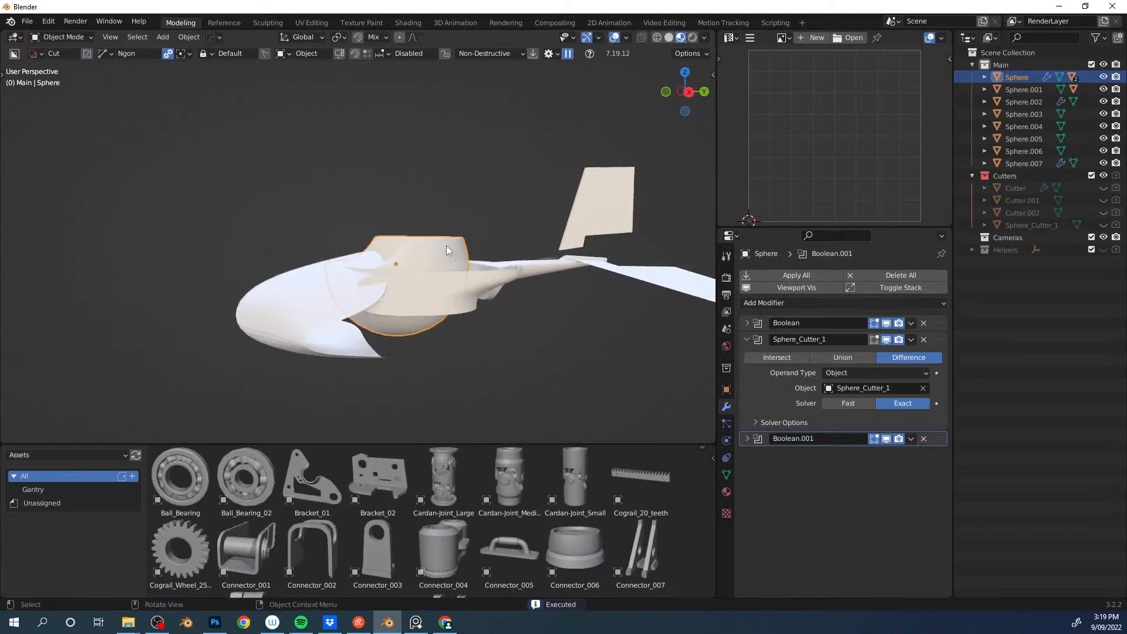
{"action": "left_click", "coordinate": [481, 200]}
{"action": "middle_click_drag", "start_coordinate": [482, 199], "coordinate": [514, 207]}
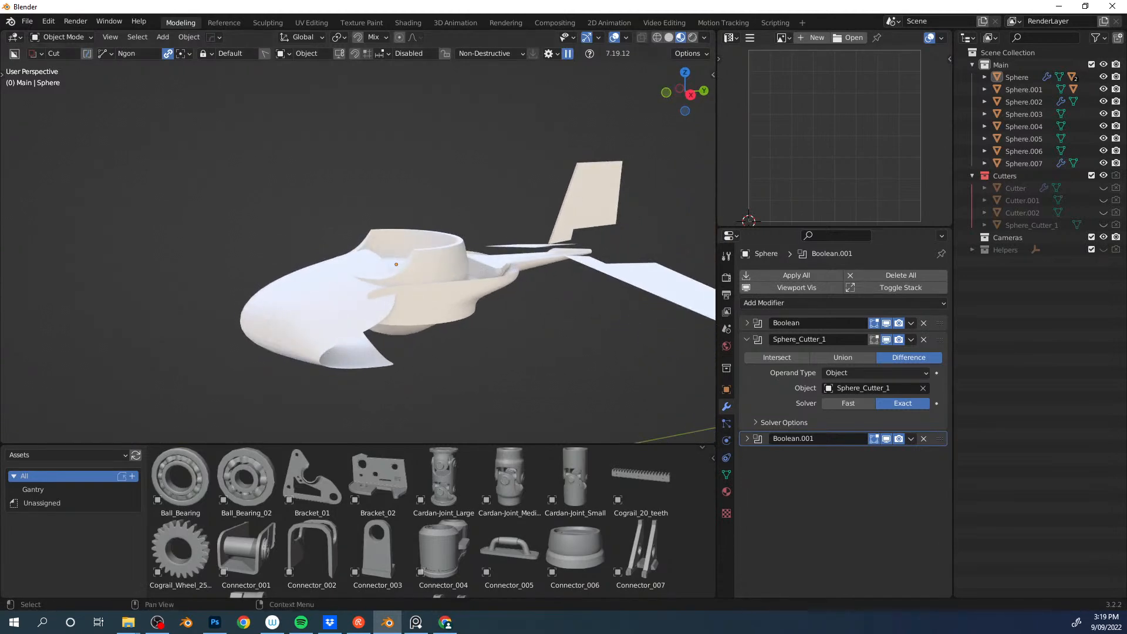
Step: Switch to the reference board, examine the glider on the film poster, and return to Blender
{"action": "key", "text": "alt+Tab"}
{"action": "key", "text": "ctrl+s"}
{"action": "right_click_drag", "start_coordinate": [1126, 311], "coordinate": [461, 290]}
{"action": "scroll", "coordinate": [465, 268], "scroll_direction": "down", "scroll_amount": 4}
{"action": "middle_click_drag", "start_coordinate": [596, 268], "coordinate": [638, 260]}
{"action": "scroll", "coordinate": [592, 297], "scroll_direction": "up", "scroll_amount": 6}
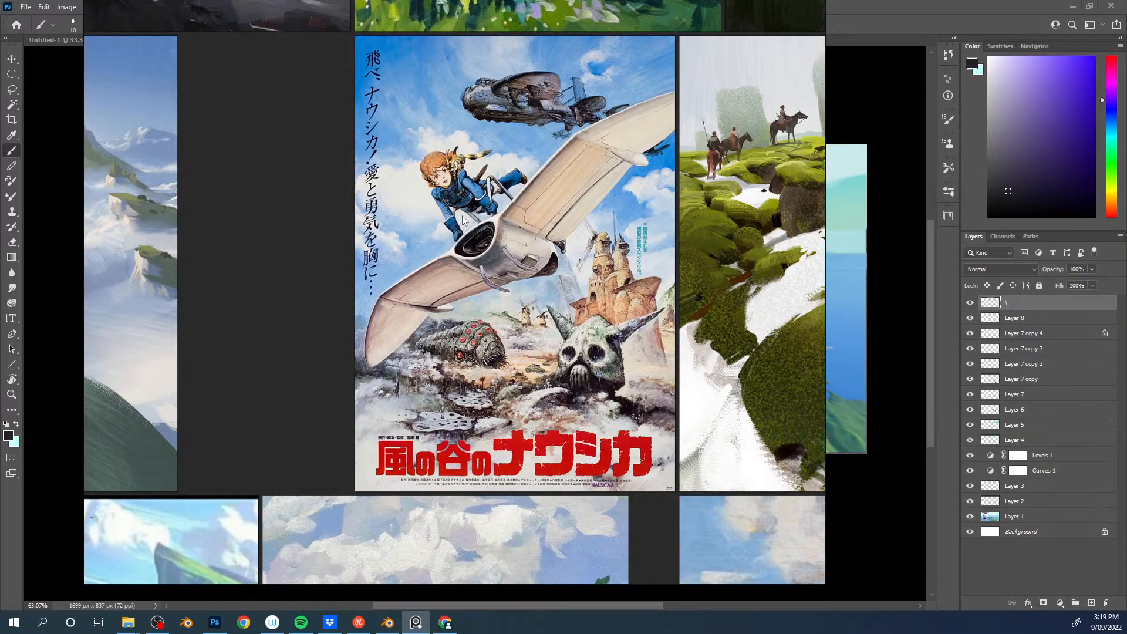
{"action": "scroll", "coordinate": [462, 219], "scroll_direction": "down", "scroll_amount": 3}
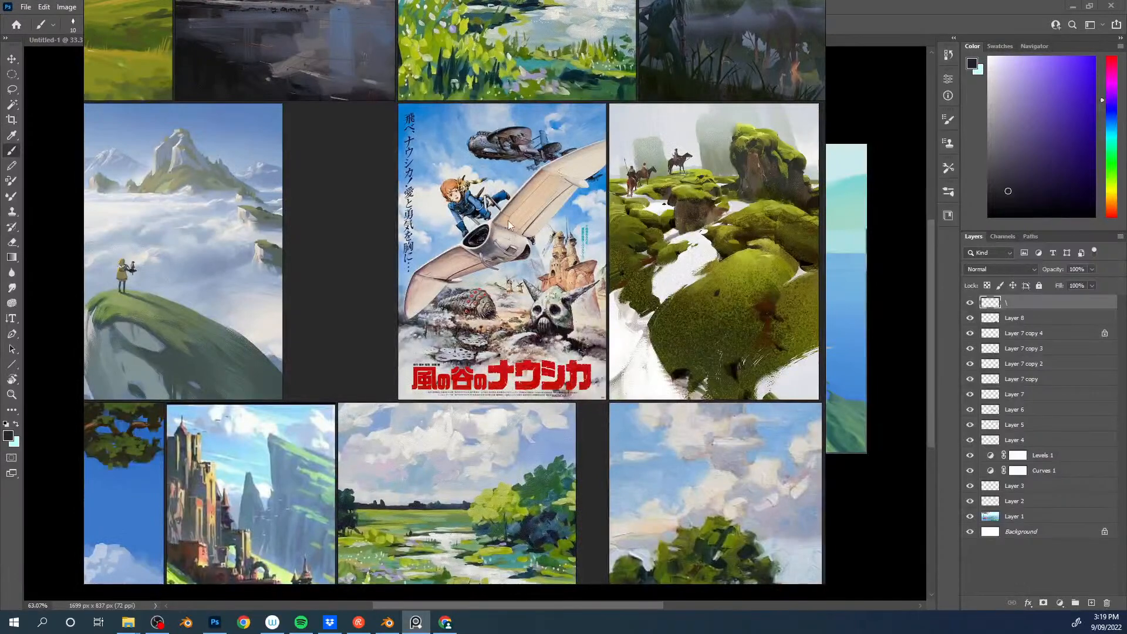
{"action": "scroll", "coordinate": [475, 229], "scroll_direction": "down", "scroll_amount": 2}
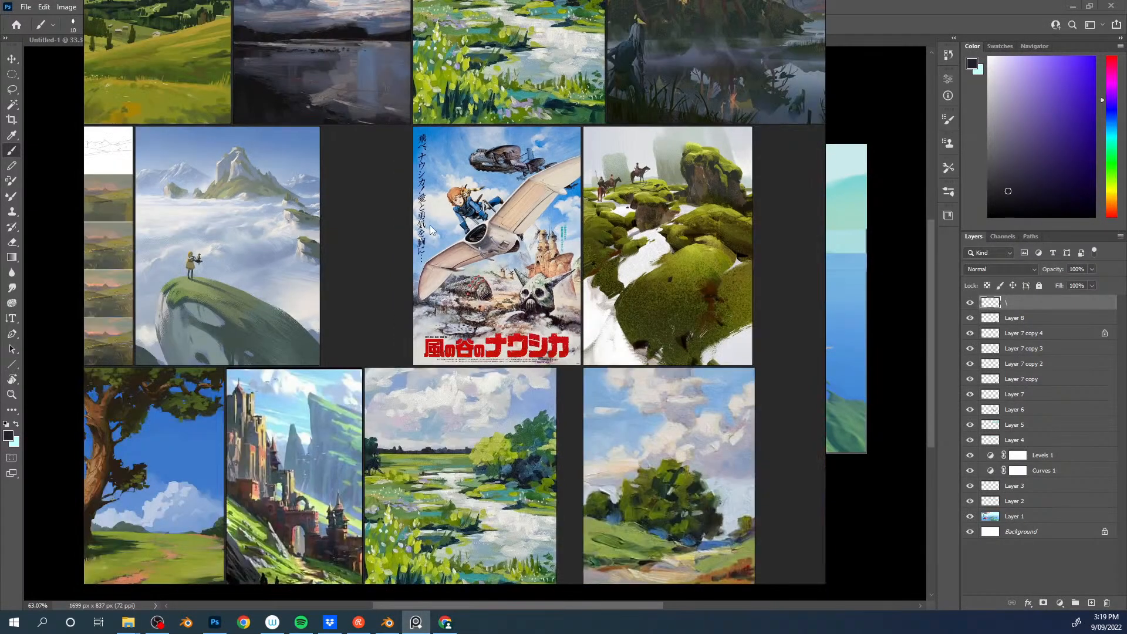
{"action": "mouse_move", "coordinate": [365, 189]}
{"action": "middle_mouse_down"}
{"action": "mouse_move", "coordinate": [556, 319]}
{"action": "mouse_move", "coordinate": [375, 169]}
{"action": "middle_mouse_up"}
{"action": "scroll", "coordinate": [512, 230], "scroll_direction": "up", "scroll_amount": 4}
{"action": "scroll", "coordinate": [512, 230], "scroll_direction": "down", "scroll_amount": 1}
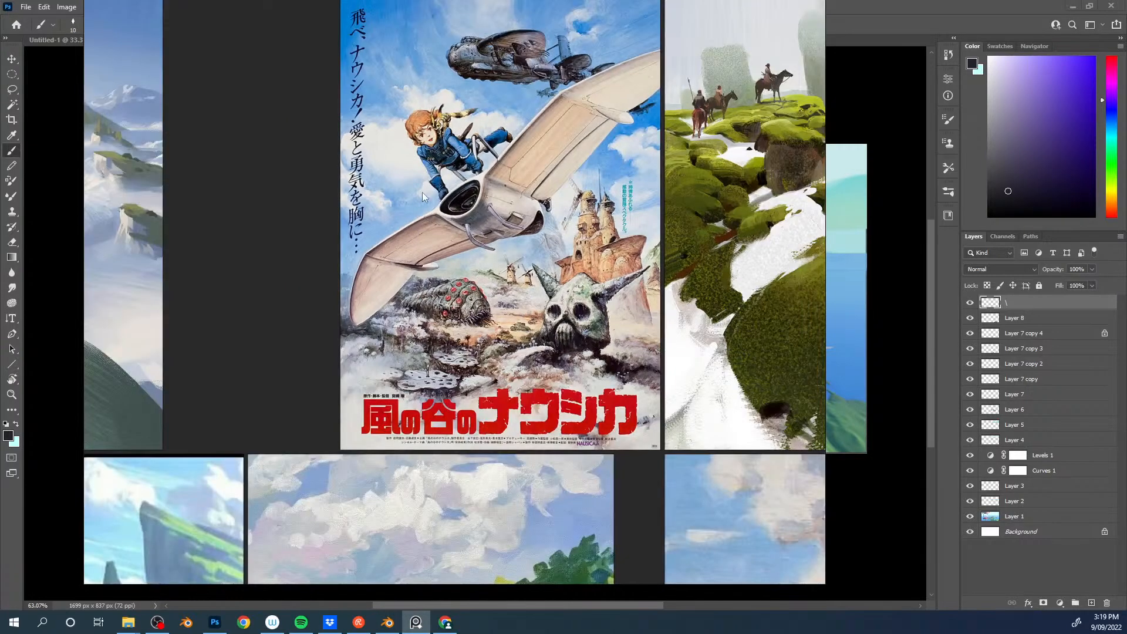
{"action": "right_click_drag", "start_coordinate": [511, 319], "coordinate": [1126, 376]}
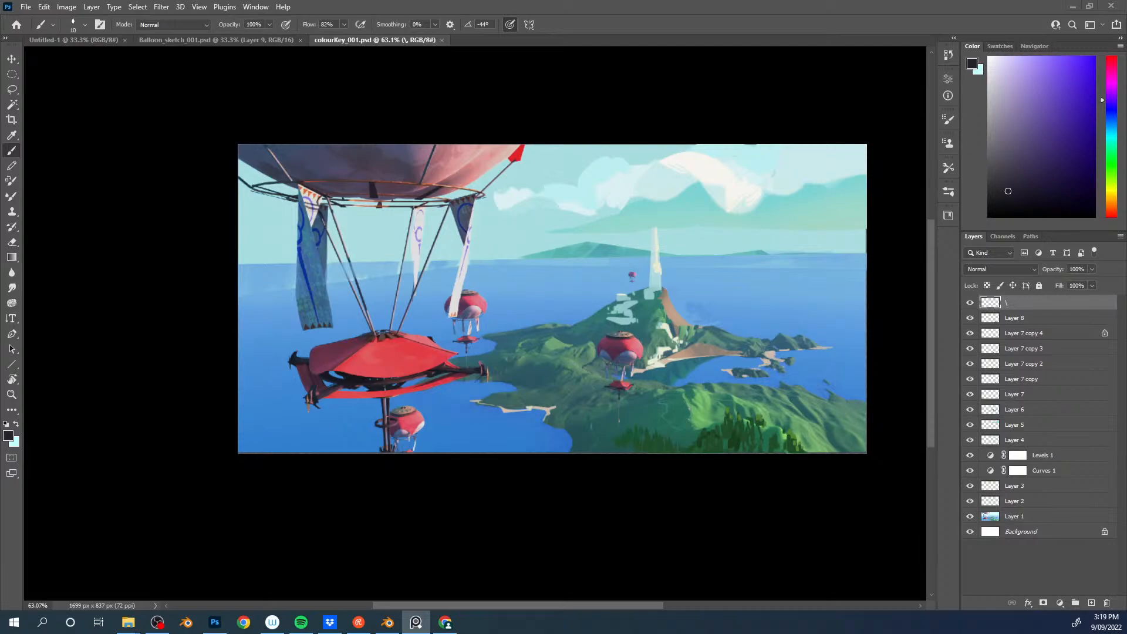
{"action": "left_click", "coordinate": [390, 622]}
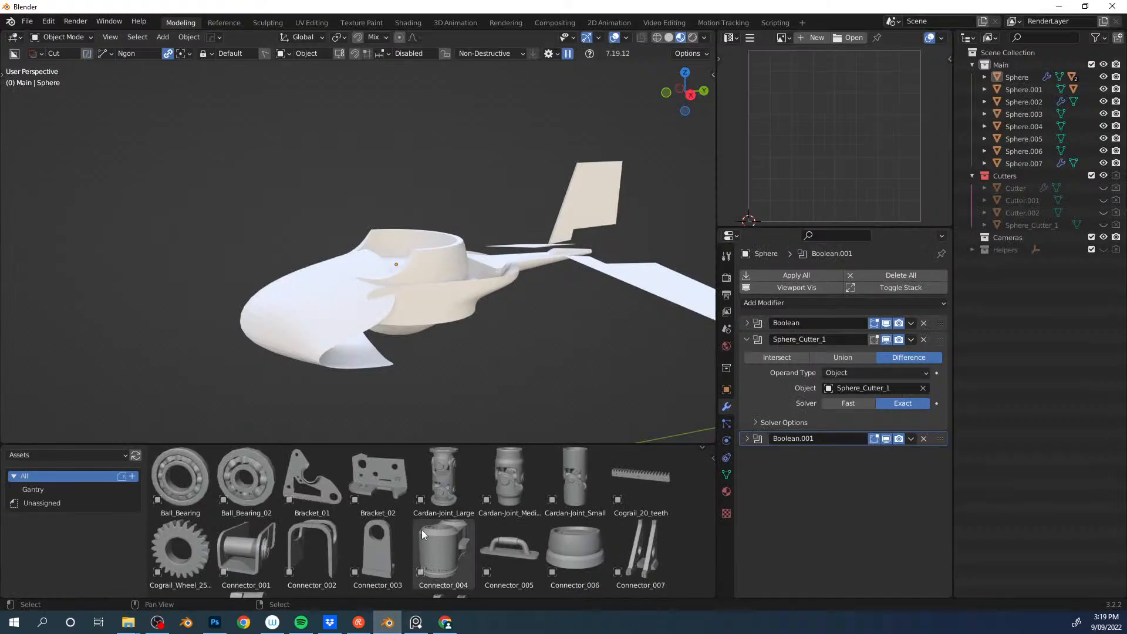
Step: Fill the nose's open sides between the upper and lower panels with faces
{"action": "middle_click_drag", "start_coordinate": [487, 295], "coordinate": [463, 349]}
{"action": "left_click", "coordinate": [356, 328]}
{"action": "middle_click_drag", "start_coordinate": [355, 327], "coordinate": [383, 311]}
{"action": "key", "text": "Tab"}
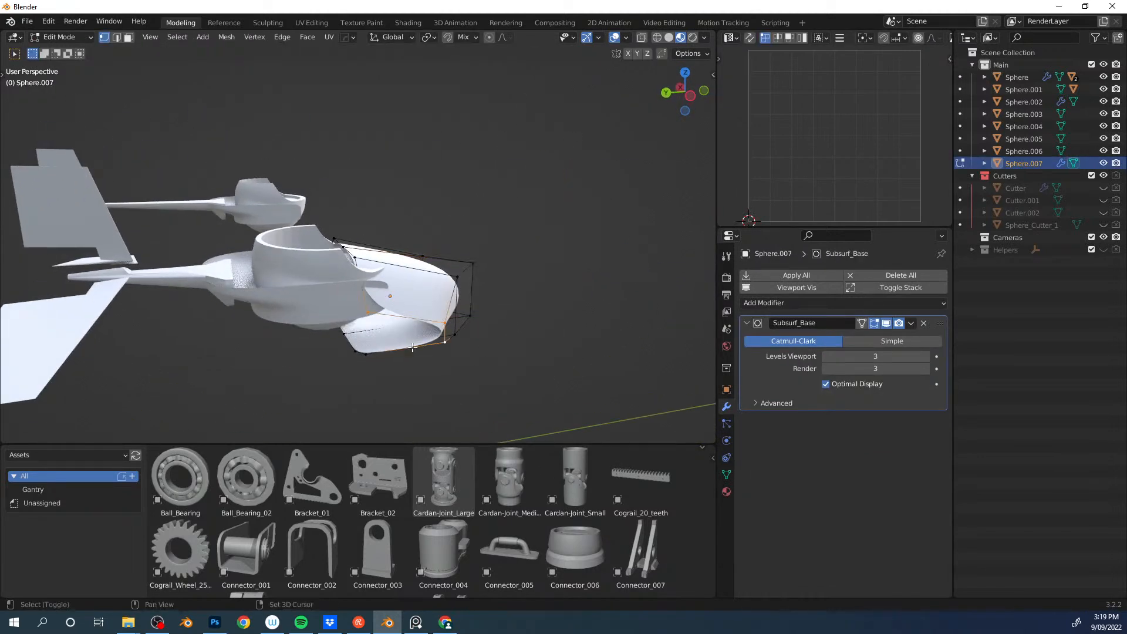
{"action": "key", "text": "f"}
{"action": "middle_click_drag", "start_coordinate": [461, 330], "coordinate": [339, 324]}
{"action": "left_click", "coordinate": [481, 314], "text": "alt"}
{"action": "middle_click_drag", "start_coordinate": [481, 314], "coordinate": [457, 322]}
{"action": "key", "text": "Tab"}
Step: Sketch a standing pilot figure in the bowl with the Annotate tool, using View placement
{"action": "key", "text": "n"}
{"action": "key", "text": "n"}
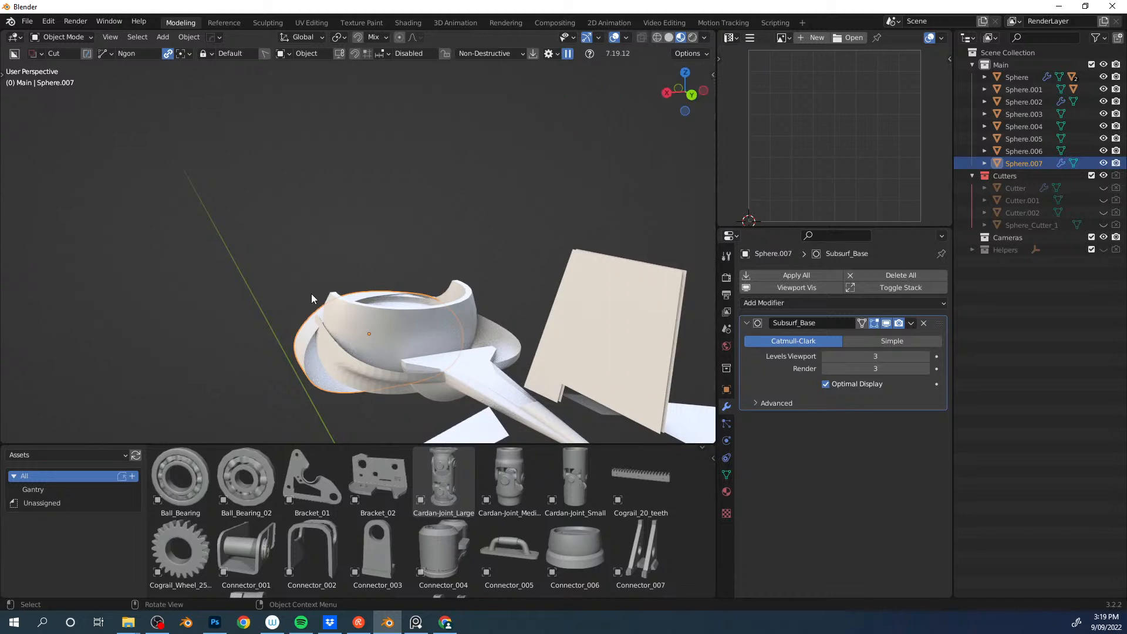
{"action": "key", "text": "t"}
{"action": "left_click", "coordinate": [43, 209]}
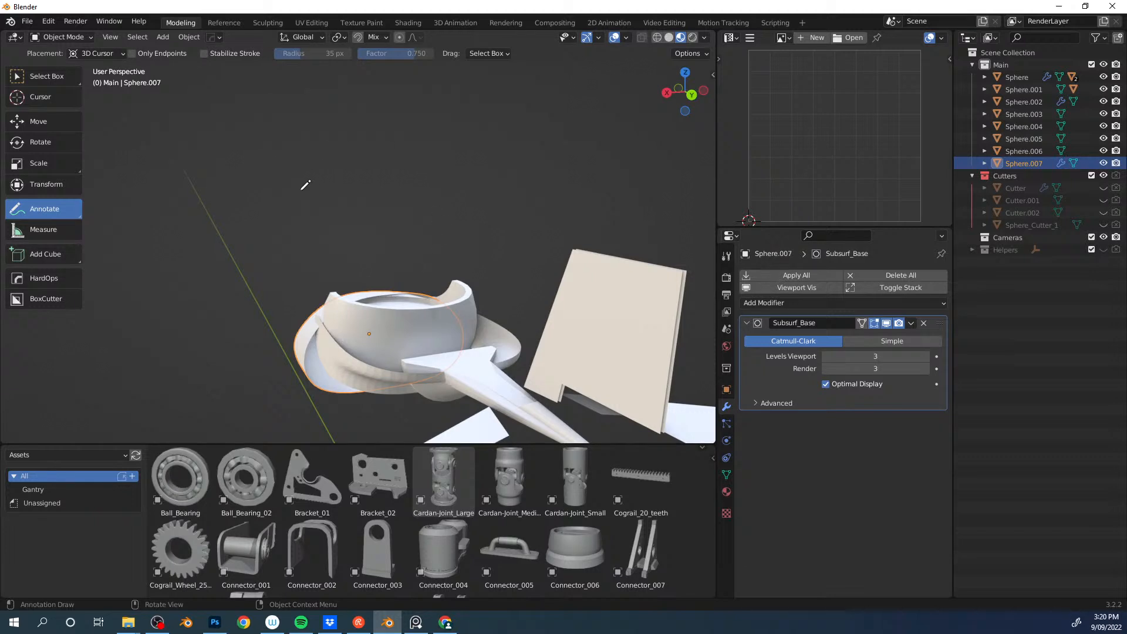
{"action": "left_click", "coordinate": [97, 53]}
{"action": "left_click", "coordinate": [94, 81]}
{"action": "mouse_move", "coordinate": [371, 303]}
{"action": "left_mouse_down"}
{"action": "mouse_move", "coordinate": [426, 170]}
{"action": "mouse_move", "coordinate": [416, 175]}
{"action": "left_mouse_up"}
{"action": "key", "text": "ctrl+z"}
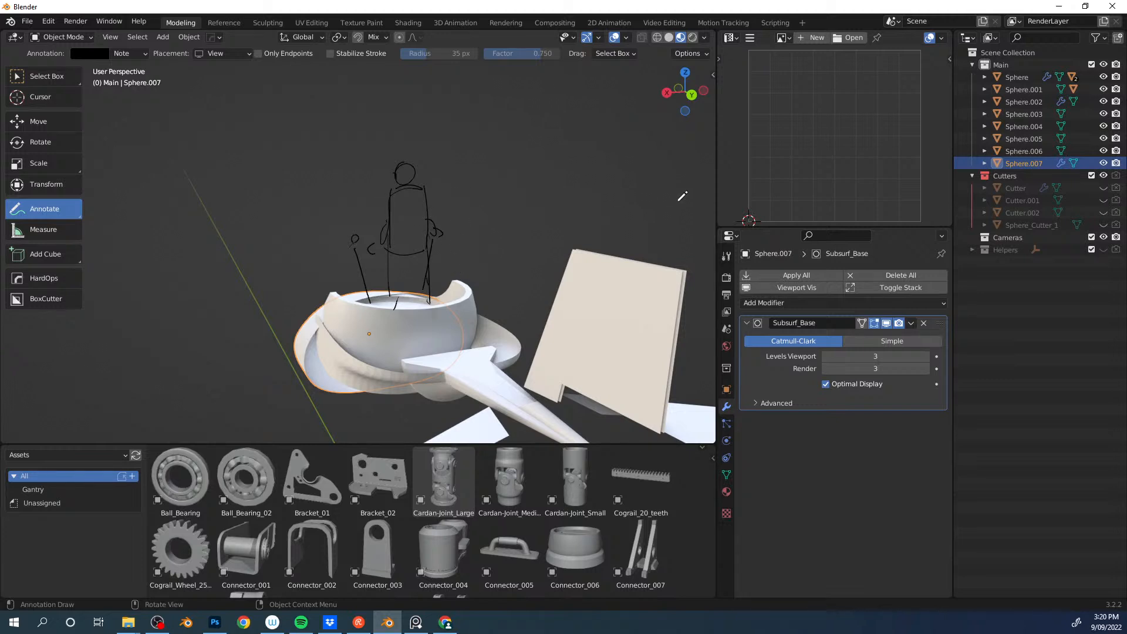
Step: Erase the annotated pilot sketch and return to the Select Box tool
{"action": "mouse_move", "coordinate": [57, 202]}
{"action": "left_mouse_down"}
{"action": "mouse_move", "coordinate": [86, 212]}
{"action": "mouse_move", "coordinate": [51, 319]}
{"action": "left_mouse_up"}
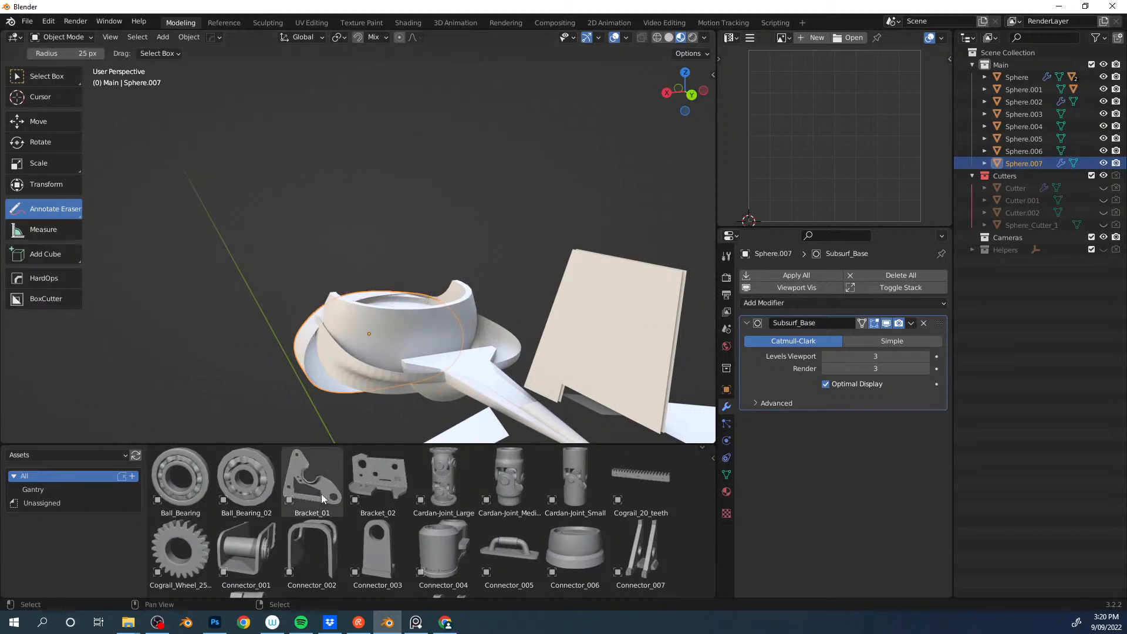
{"action": "mouse_move", "coordinate": [410, 231]}
{"action": "middle_mouse_down"}
{"action": "mouse_move", "coordinate": [536, 229]}
{"action": "mouse_move", "coordinate": [548, 332]}
{"action": "mouse_move", "coordinate": [480, 352]}
{"action": "mouse_move", "coordinate": [452, 296]}
{"action": "mouse_move", "coordinate": [453, 224]}
{"action": "mouse_move", "coordinate": [372, 382]}
{"action": "mouse_move", "coordinate": [413, 350]}
{"action": "mouse_move", "coordinate": [451, 340]}
{"action": "middle_mouse_up"}
{"action": "left_click", "coordinate": [47, 76]}
Step: Lower the nose's bottom centre edge along Z to form a keel
{"action": "key", "text": "Tab"}
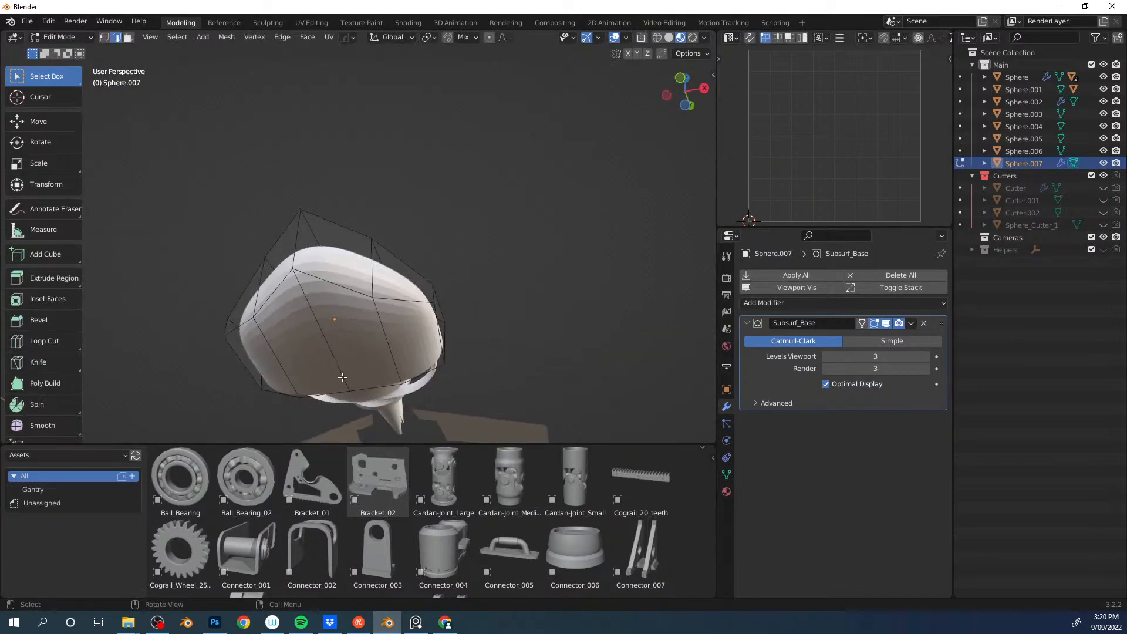
{"action": "left_click", "coordinate": [343, 379]}
{"action": "key", "text": "g"}
{"action": "key", "text": "z"}
{"action": "left_click", "coordinate": [379, 388]}
{"action": "middle_click_drag", "start_coordinate": [379, 389], "coordinate": [384, 374]}
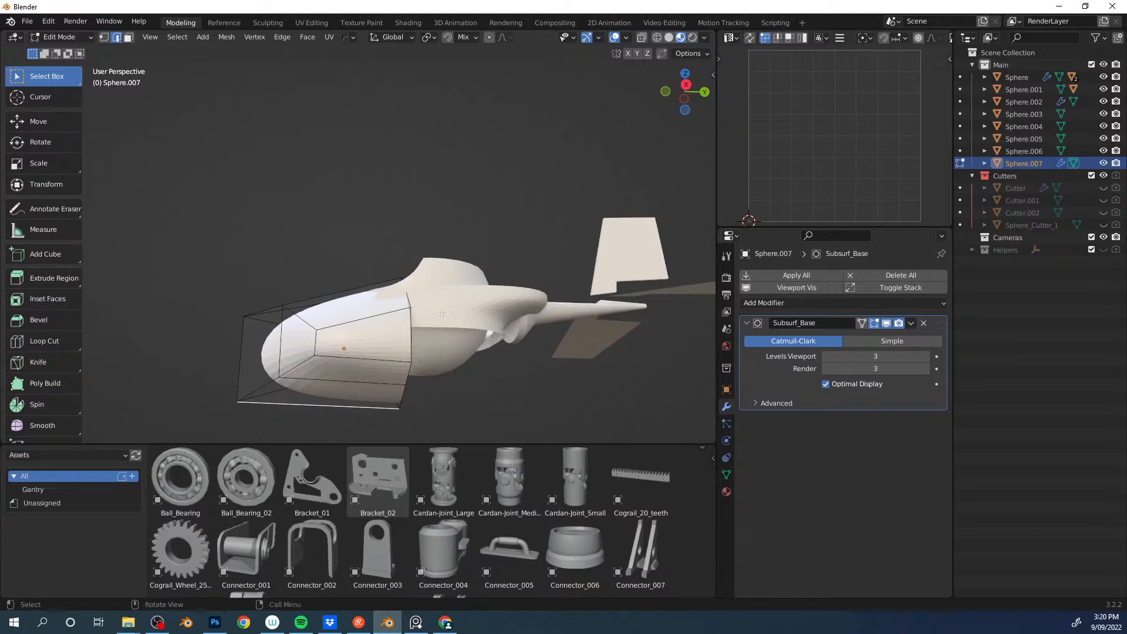
Step: Scale the nose's open rear edge loop along Z and along X
{"action": "middle_click_drag", "start_coordinate": [442, 314], "coordinate": [320, 370]}
{"action": "key", "text": "1"}
{"action": "left_click", "coordinate": [316, 371], "text": "alt"}
{"action": "middle_click_drag", "start_coordinate": [363, 301], "coordinate": [515, 256]}
{"action": "key", "text": "s"}
{"action": "key", "text": "z"}
{"action": "left_click", "coordinate": [326, 306]}
{"action": "key", "text": "s"}
{"action": "key", "text": "x"}
{"action": "left_click", "coordinate": [349, 309]}
Step: Add three loop cuts to the nose mesh
{"action": "key", "text": "ctrl+r"}
{"action": "left_click", "coordinate": [399, 370]}
{"action": "left_click", "coordinate": [400, 372]}
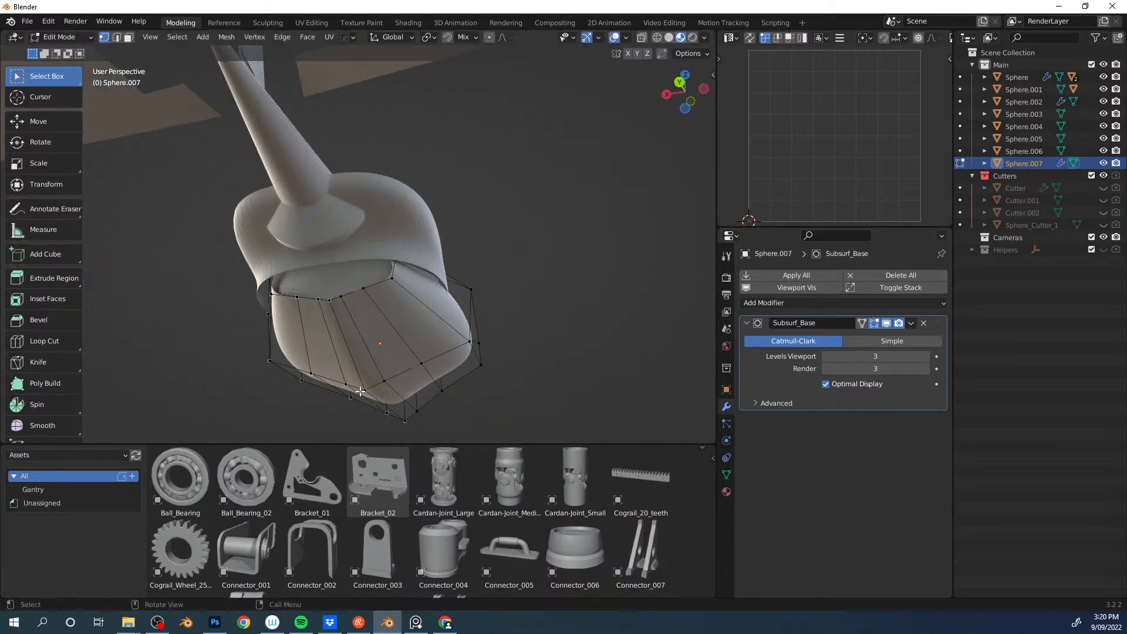
{"action": "key", "text": "ctrl+r"}
{"action": "left_click", "coordinate": [347, 322]}
{"action": "left_click", "coordinate": [342, 310]}
{"action": "key", "text": "ctrl+r"}
{"action": "left_click", "coordinate": [351, 347]}
{"action": "left_click", "coordinate": [345, 330]}
Step: Move the nose's rear bottom centre vertex along Z
{"action": "middle_click_drag", "start_coordinate": [365, 389], "coordinate": [400, 368]}
{"action": "key", "text": "g"}
{"action": "key", "text": "z"}
{"action": "mouse_move", "coordinate": [302, 322]}
{"action": "middle_mouse_down"}
{"action": "mouse_move", "coordinate": [353, 329]}
{"action": "mouse_move", "coordinate": [369, 352]}
{"action": "mouse_move", "coordinate": [389, 354]}
{"action": "mouse_move", "coordinate": [299, 343]}
{"action": "middle_mouse_up"}
{"action": "left_click", "coordinate": [360, 351]}
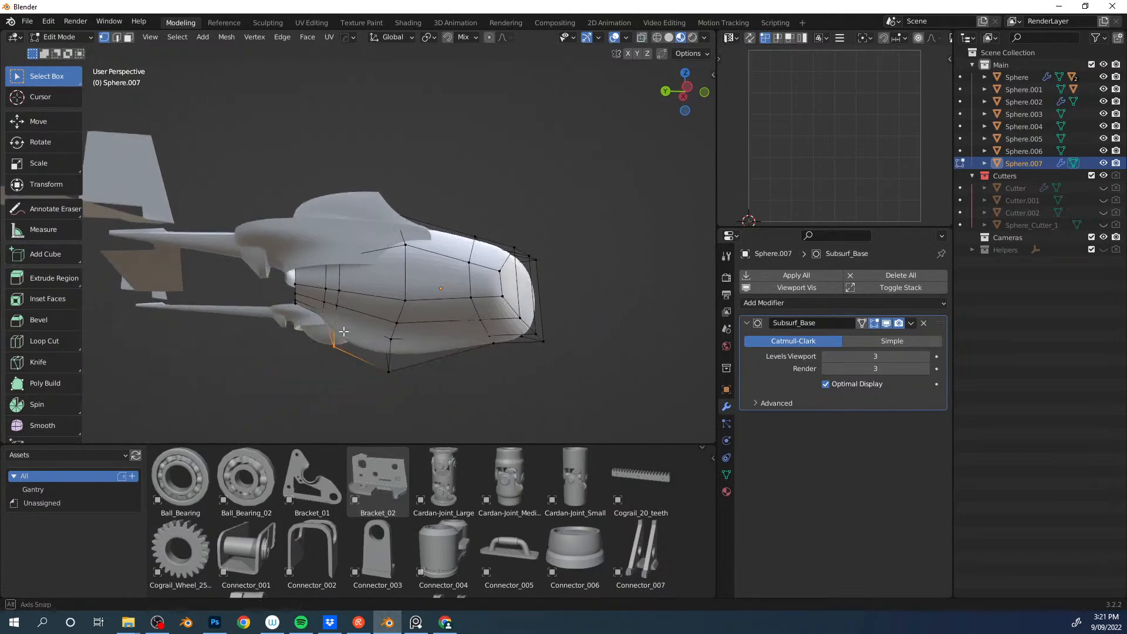
Step: In left view, move the nose's middle keel vertex about 0.44 m forward and raise the lower front vertices slightly
{"action": "key", "text": "ctrl+KP_3"}
{"action": "key", "text": "g"}
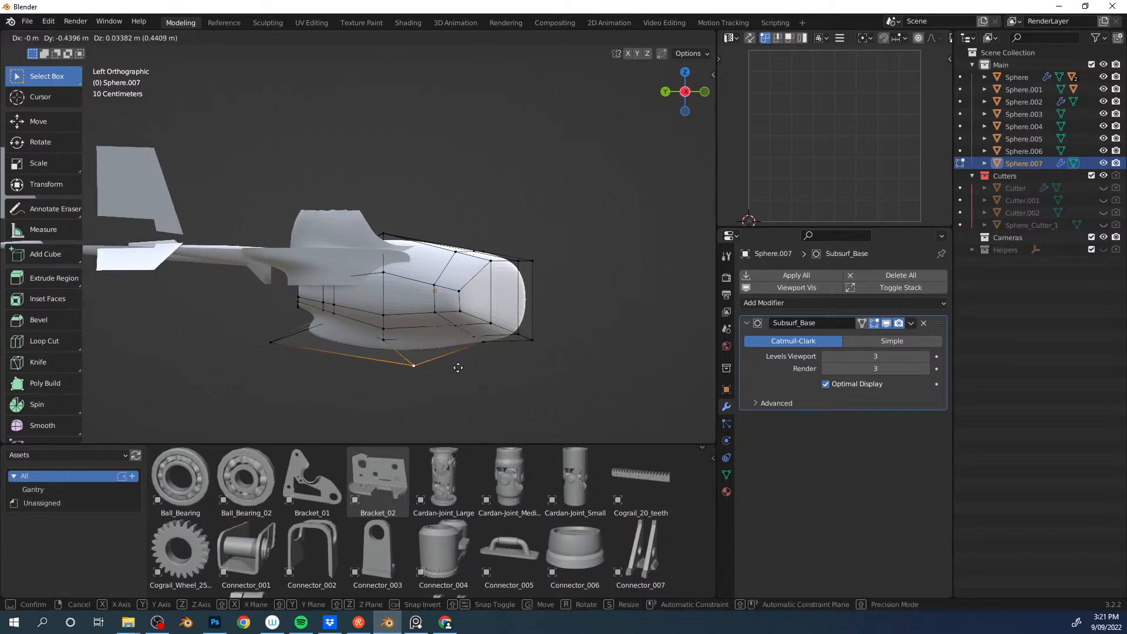
{"action": "left_click", "coordinate": [568, 347]}
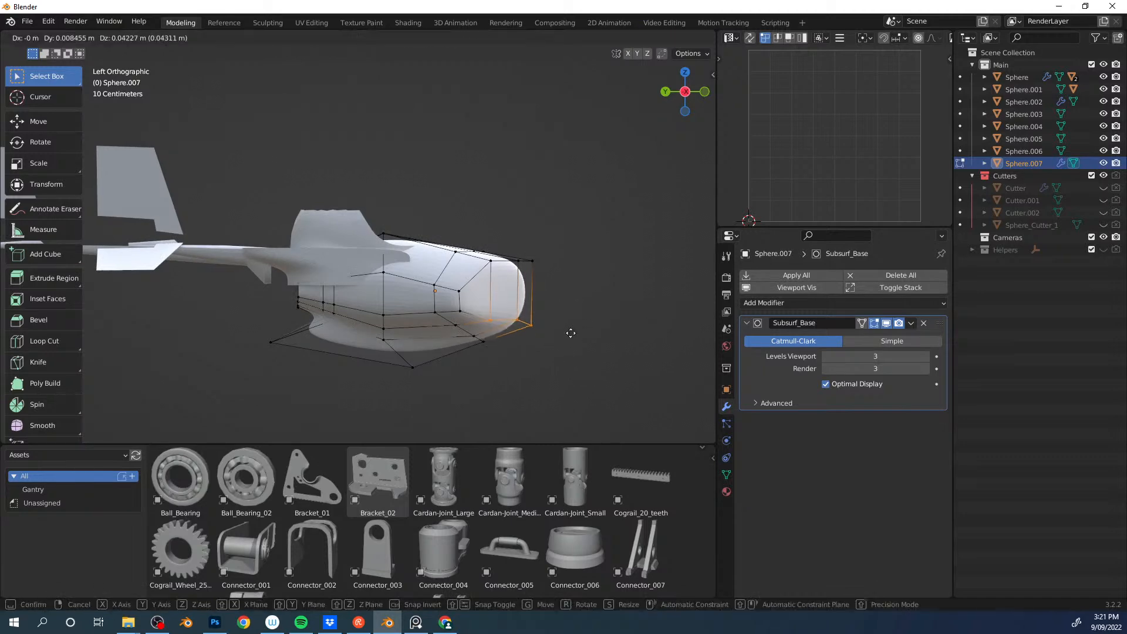
{"action": "middle_click_drag", "start_coordinate": [569, 327], "coordinate": [460, 339]}
{"action": "key", "text": "Tab"}
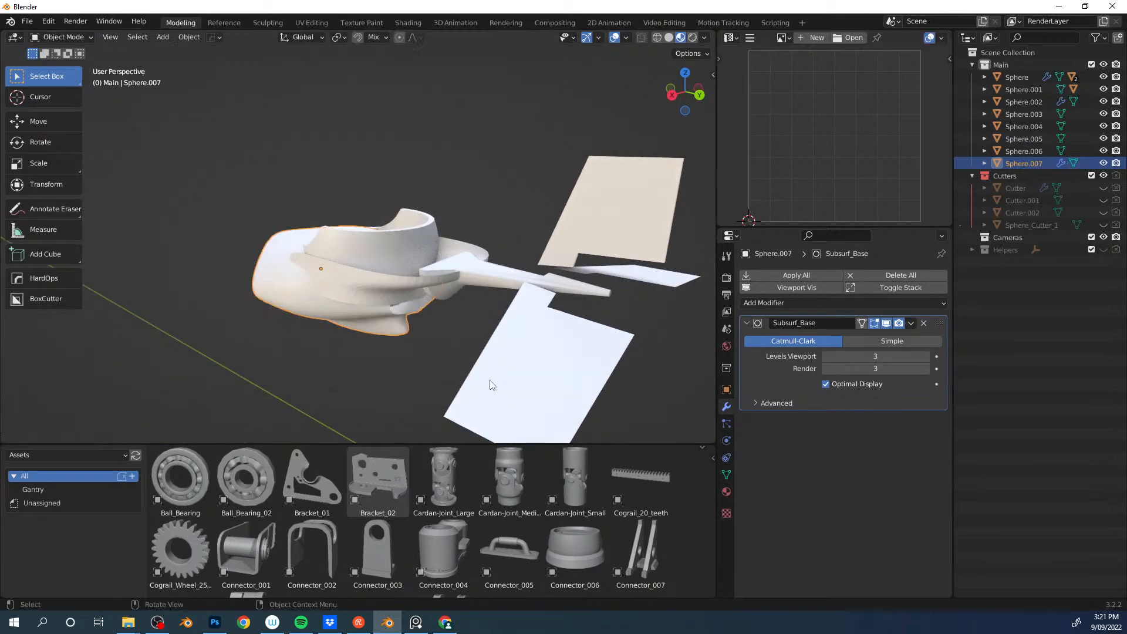
Step: Scale the tail boom object up to about 1.46 and adjust its height along Z
{"action": "left_click", "coordinate": [478, 292]}
{"action": "middle_click_drag", "start_coordinate": [478, 292], "coordinate": [502, 275]}
{"action": "key", "text": "s"}
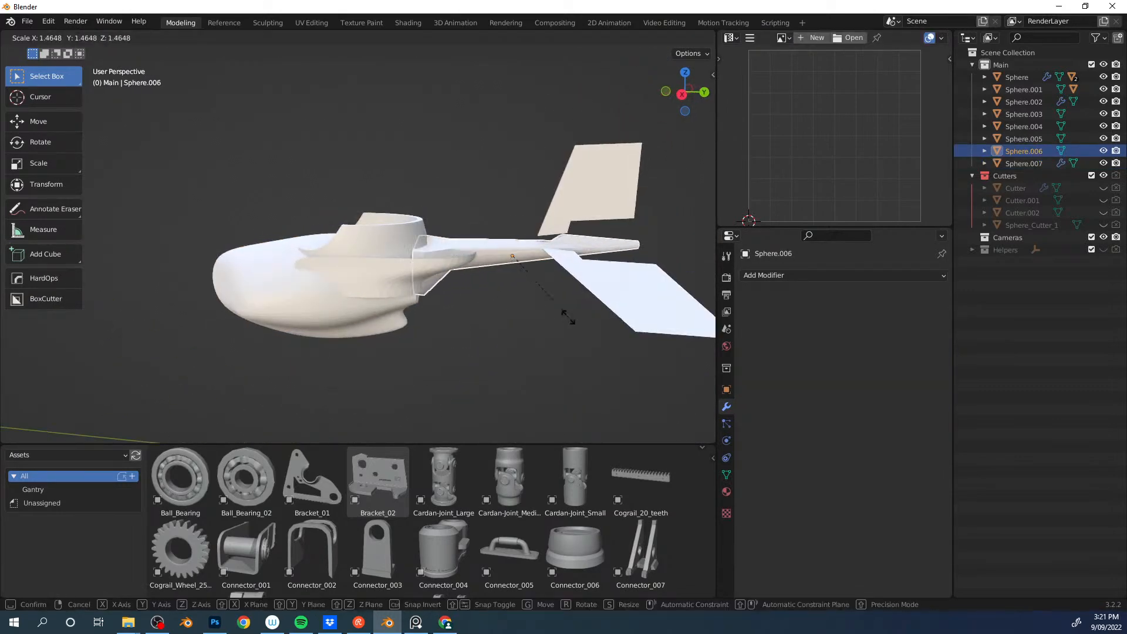
{"action": "left_click", "coordinate": [567, 313]}
{"action": "middle_click_drag", "start_coordinate": [558, 311], "coordinate": [274, 249]}
{"action": "key", "text": "g"}
{"action": "key", "text": "z"}
{"action": "left_click", "coordinate": [520, 292]}
Step: Give the tail boom a level 3 subdivision surface and move it about 0.4 m forward along Y into the fuselage
{"action": "key", "text": "Tab"}
{"action": "key", "text": "ctrl+3"}
{"action": "key", "text": "ctrl+Tab"}
{"action": "left_click", "coordinate": [366, 332]}
{"action": "middle_click_drag", "start_coordinate": [365, 332], "coordinate": [469, 288]}
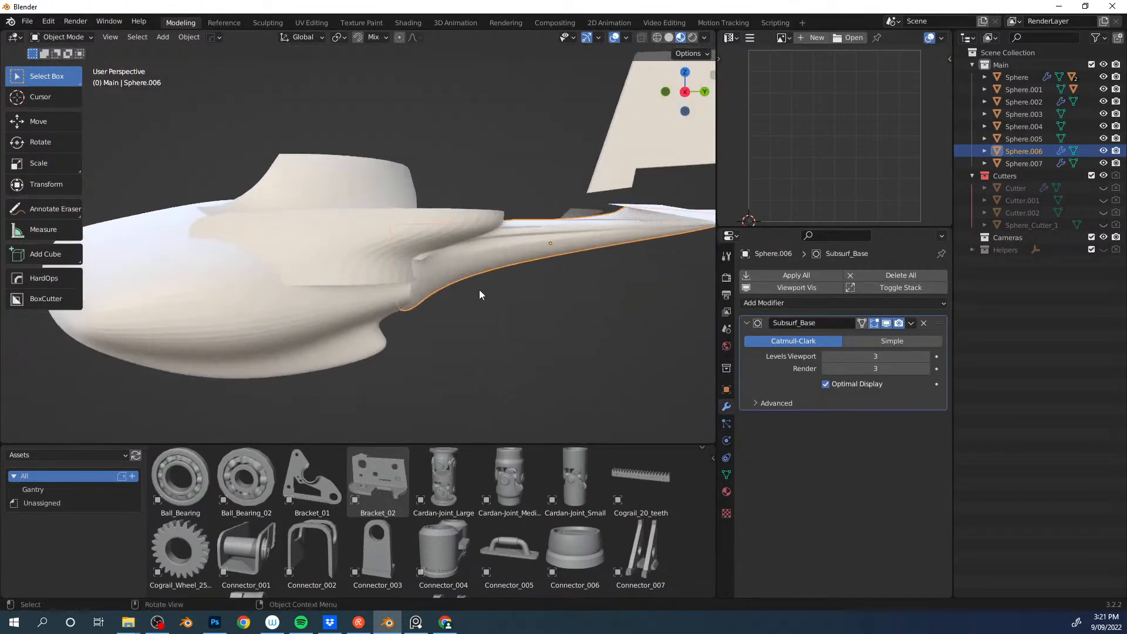
{"action": "key", "text": "g"}
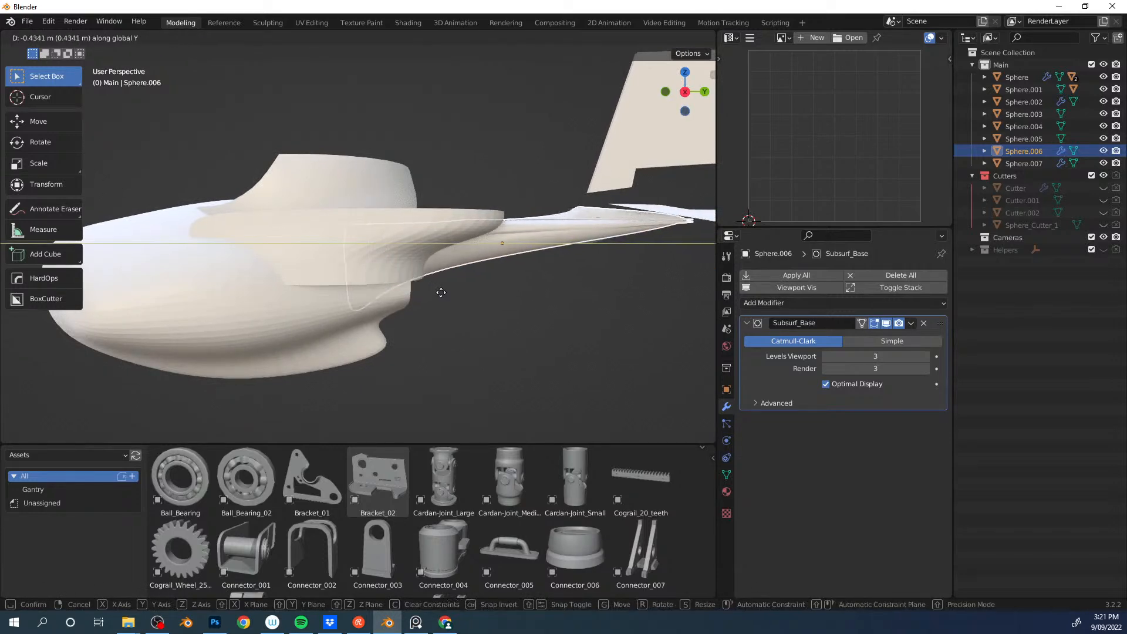
{"action": "left_click", "coordinate": [452, 293]}
{"action": "middle_click_drag", "start_coordinate": [452, 294], "coordinate": [501, 345]}
Step: Add a Solidify modifier to the band around the fuselage and recalculate the normals of its whole mesh
{"action": "left_click", "coordinate": [401, 260]}
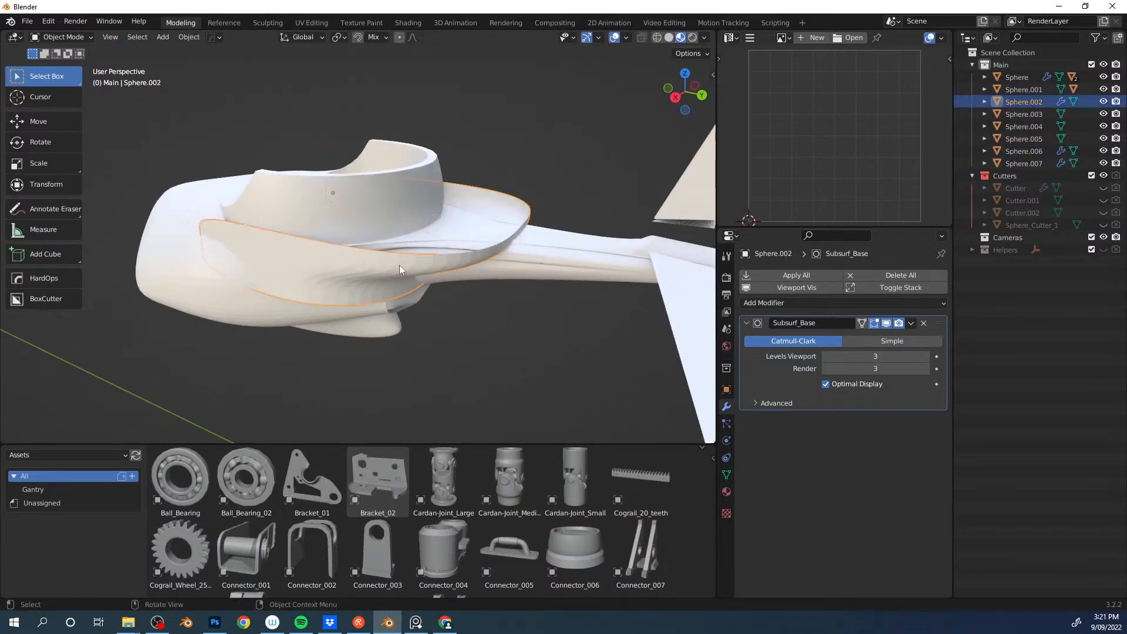
{"action": "middle_click_drag", "start_coordinate": [400, 261], "coordinate": [454, 280]}
{"action": "key", "text": "q"}
{"action": "mouse_move", "coordinate": [431, 353]}
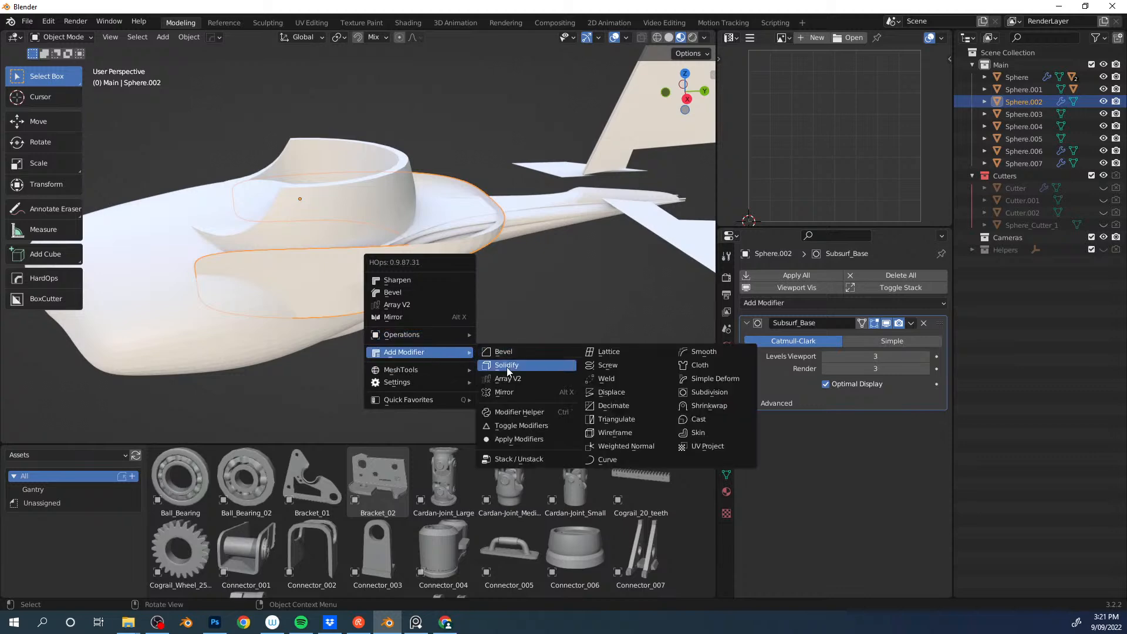
{"action": "left_click", "coordinate": [505, 366]}
{"action": "left_click", "coordinate": [501, 360]}
{"action": "key", "text": "Tab"}
{"action": "key", "text": "a"}
{"action": "key", "text": "shift+n"}
{"action": "key", "text": "Tab"}
Step: Scale down the cockpit ring and lower it along Z into the fuselage
{"action": "middle_click_drag", "start_coordinate": [512, 310], "coordinate": [451, 332]}
{"action": "middle_click_drag", "start_coordinate": [467, 283], "coordinate": [434, 280]}
{"action": "left_click", "coordinate": [400, 232]}
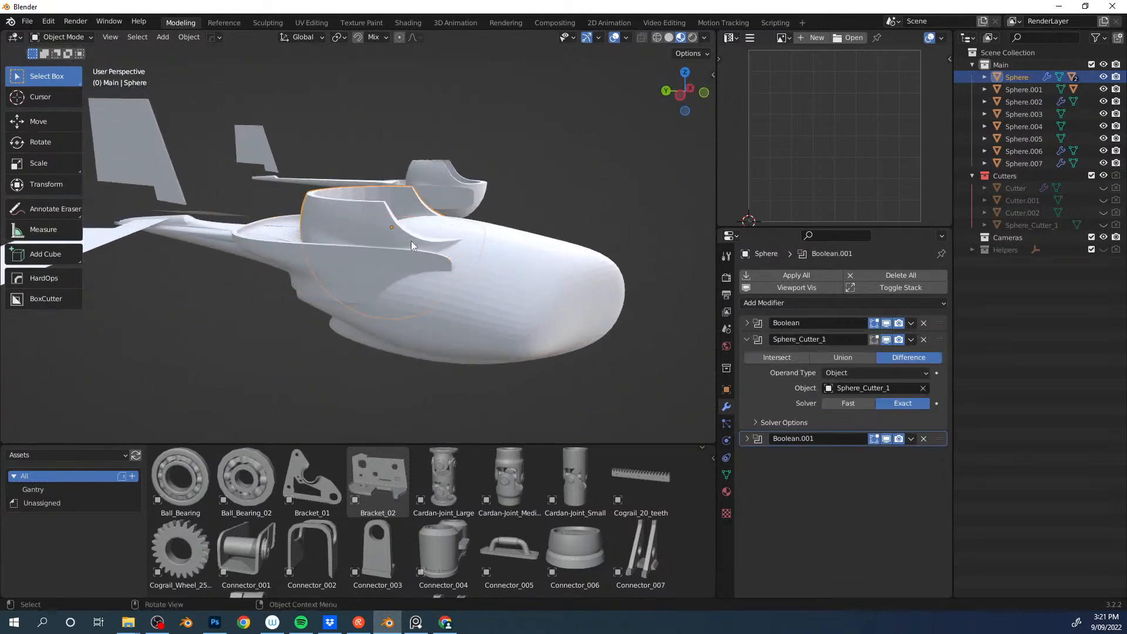
{"action": "middle_click_drag", "start_coordinate": [400, 233], "coordinate": [434, 264]}
{"action": "key", "text": "g"}
{"action": "key", "text": "z"}
{"action": "key", "text": "s"}
{"action": "left_click", "coordinate": [490, 259]}
{"action": "key", "text": "g"}
{"action": "key", "text": "z"}
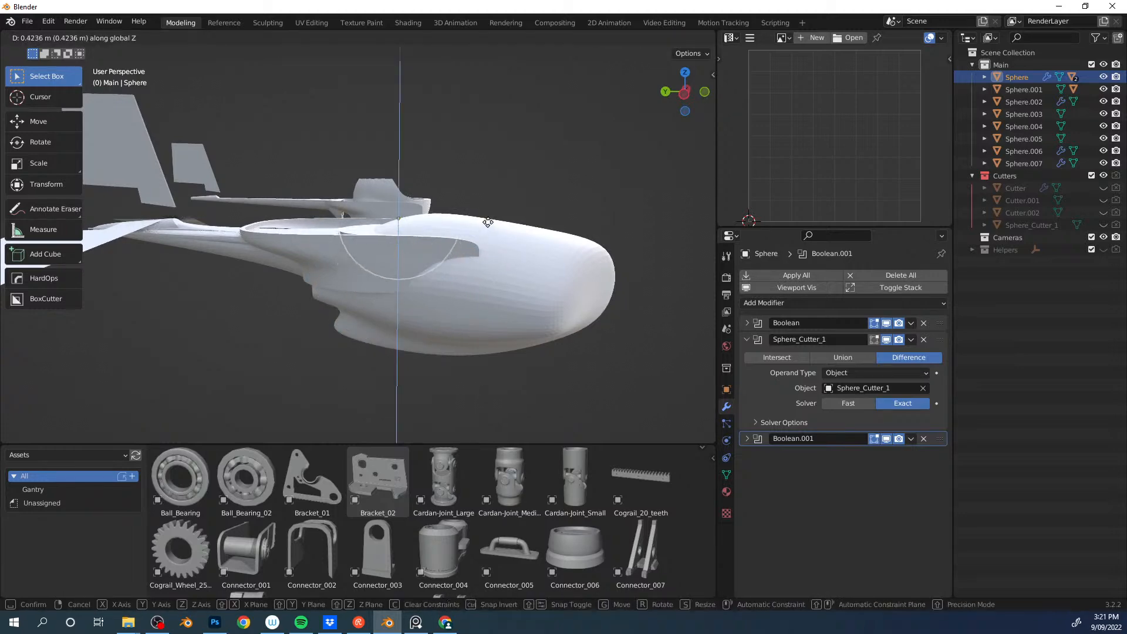
{"action": "left_click", "coordinate": [486, 259]}
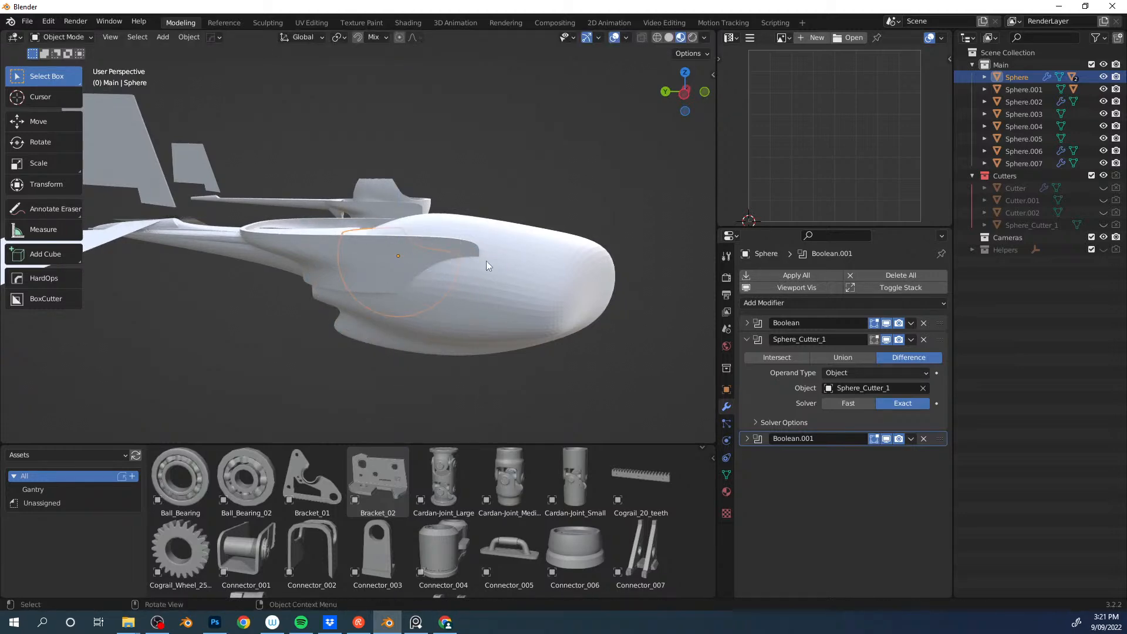
Step: Apply all modifiers on the cockpit ring
{"action": "left_click", "coordinate": [795, 275]}
{"action": "key", "text": "g"}
{"action": "key", "text": "z"}
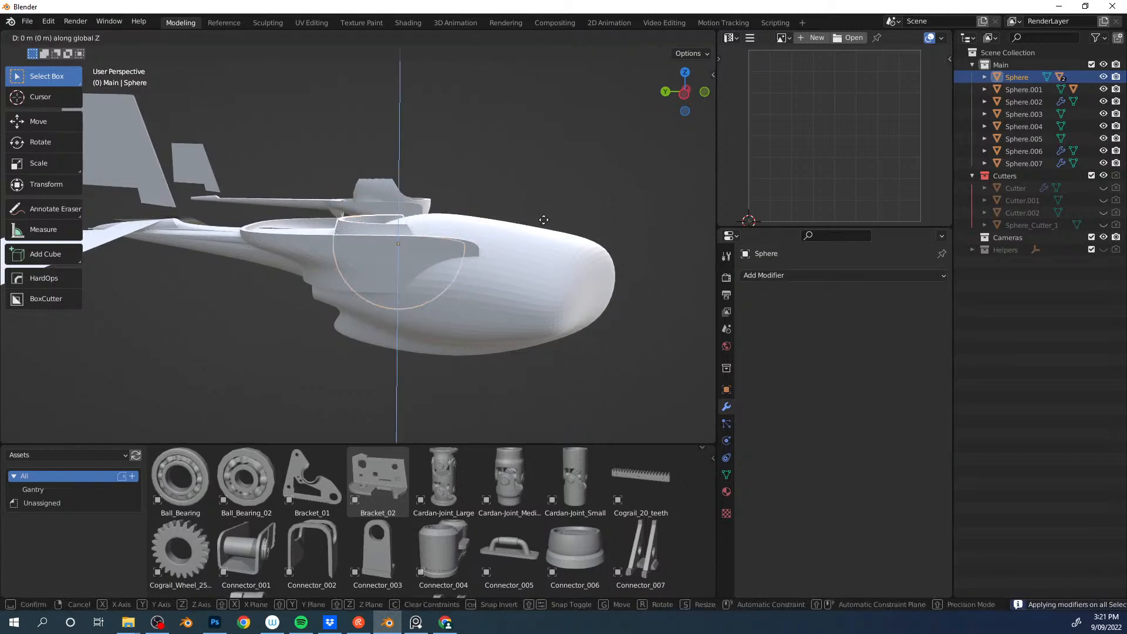
{"action": "right_click", "coordinate": [543, 219]}
{"action": "middle_click_drag", "start_coordinate": [544, 218], "coordinate": [510, 238]}
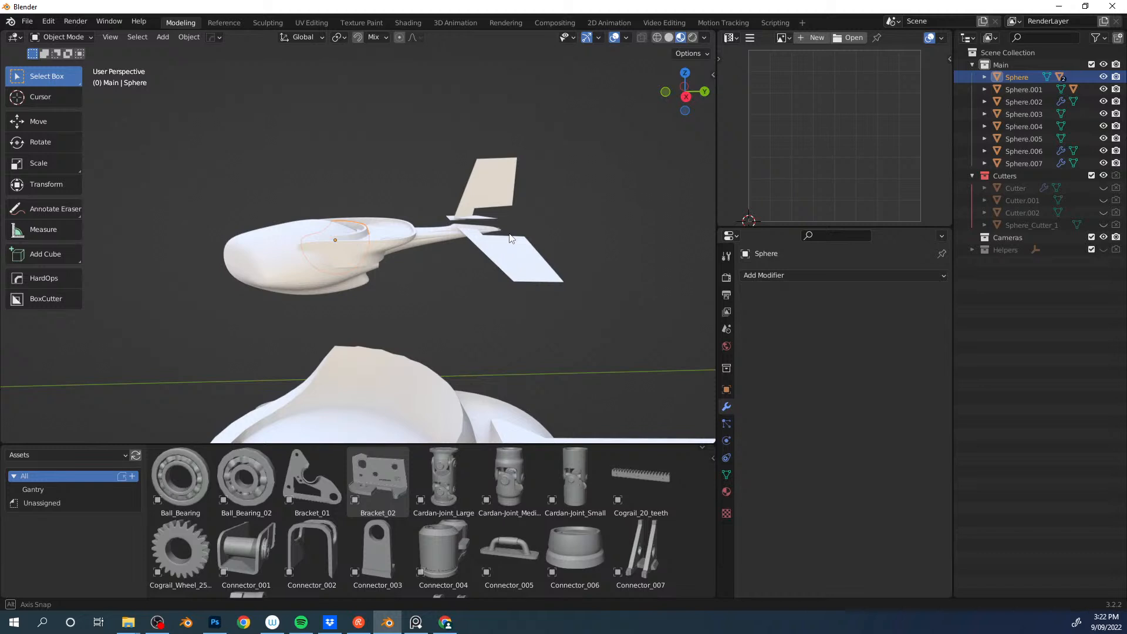
Step: Edit the nose mesh in top view and move its front corner vertices on the +X side outward and forward
{"action": "left_click_drag", "start_coordinate": [239, 156], "coordinate": [566, 271]}
{"action": "middle_click_drag", "start_coordinate": [584, 240], "coordinate": [508, 217], "text": "alt"}
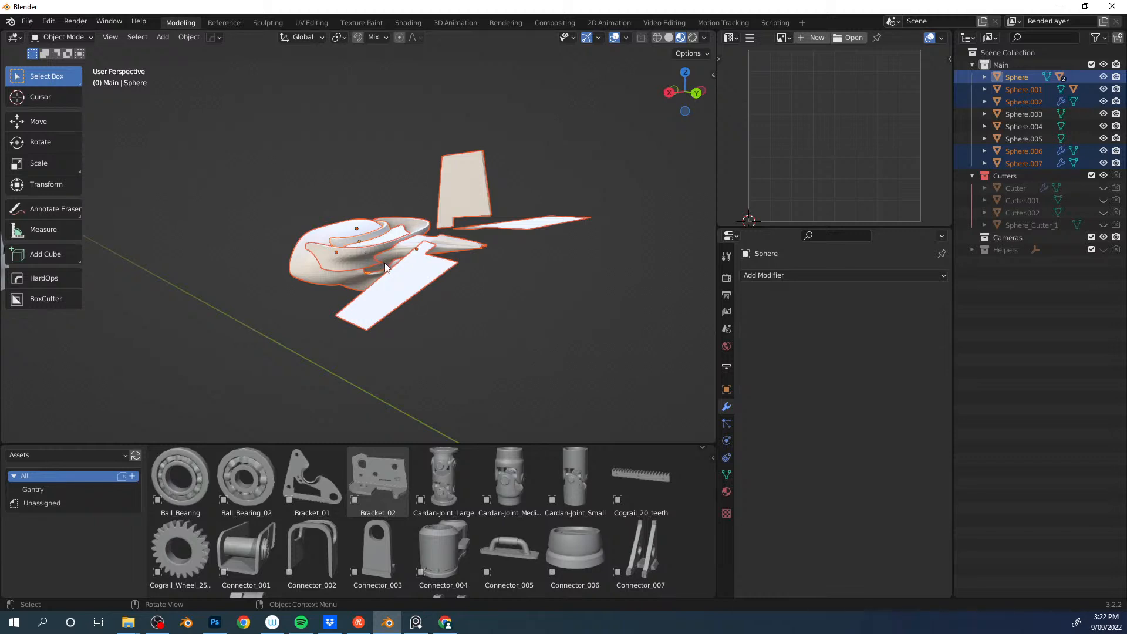
{"action": "middle_click_drag", "start_coordinate": [305, 269], "coordinate": [408, 272]}
{"action": "left_click", "coordinate": [411, 270]}
{"action": "key", "text": "Tab"}
{"action": "middle_click_drag", "start_coordinate": [519, 262], "coordinate": [447, 268]}
{"action": "middle_click_drag", "start_coordinate": [381, 283], "coordinate": [415, 352]}
{"action": "scroll", "coordinate": [410, 216], "scroll_direction": "up", "scroll_amount": 4}
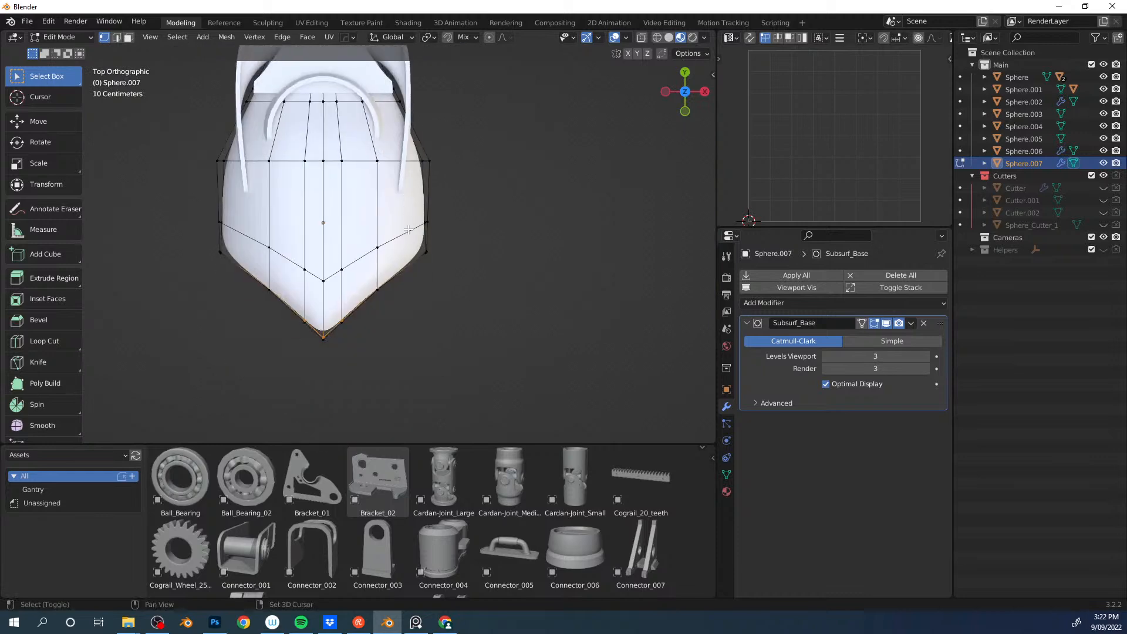
{"action": "key", "text": "g"}
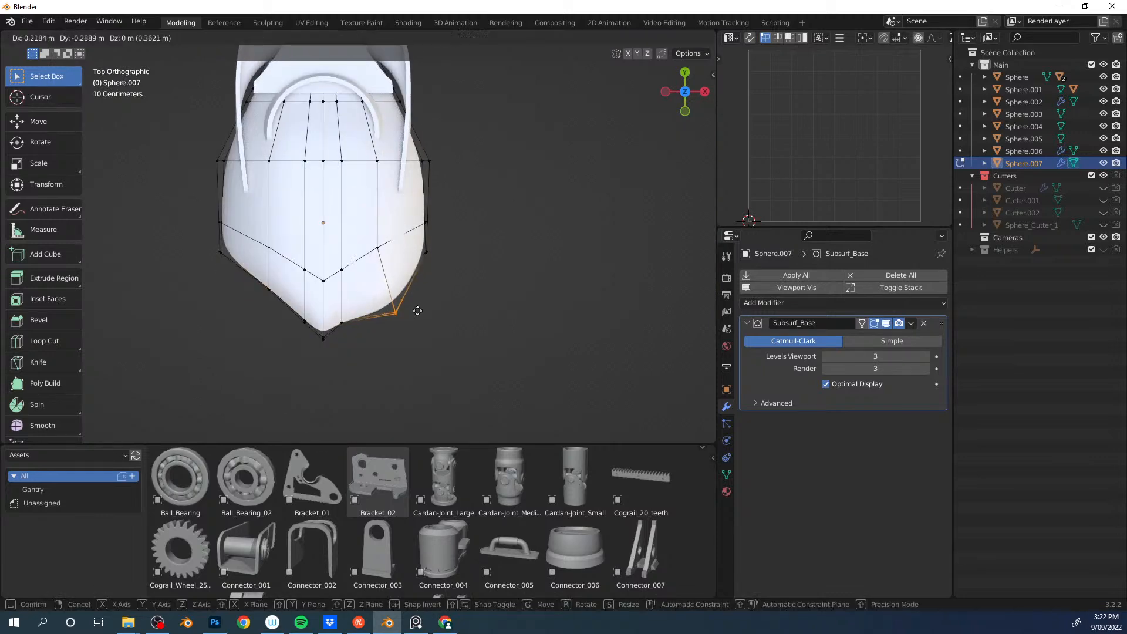
{"action": "right_click", "coordinate": [418, 311]}
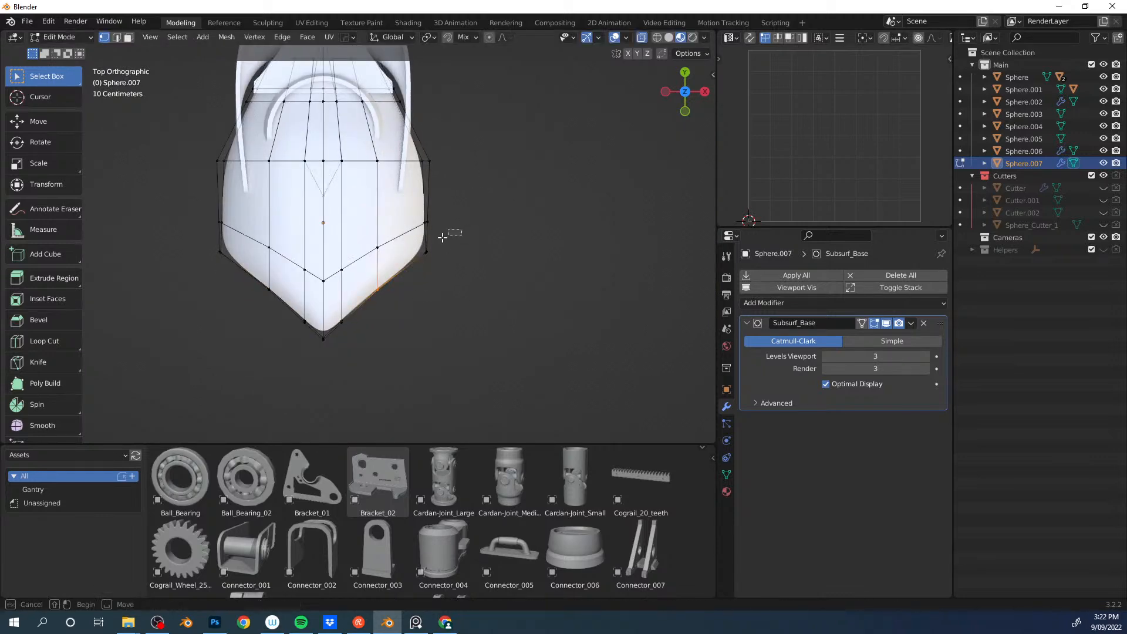
{"action": "key", "text": "g"}
{"action": "left_click", "coordinate": [469, 300]}
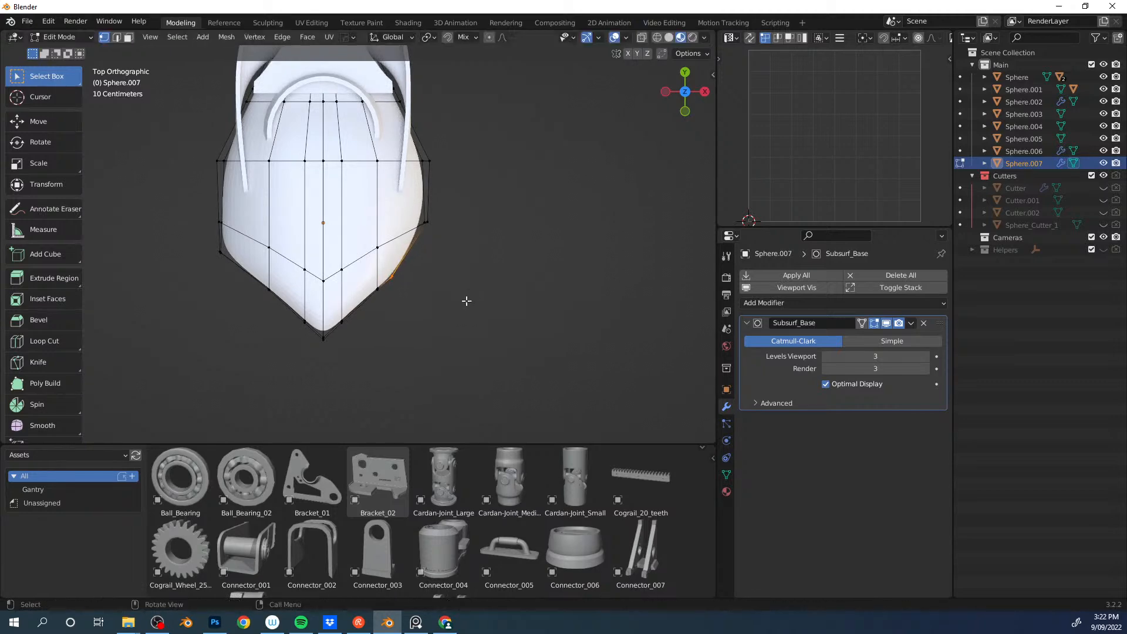
{"action": "key", "text": "g"}
{"action": "left_click", "coordinate": [368, 325]}
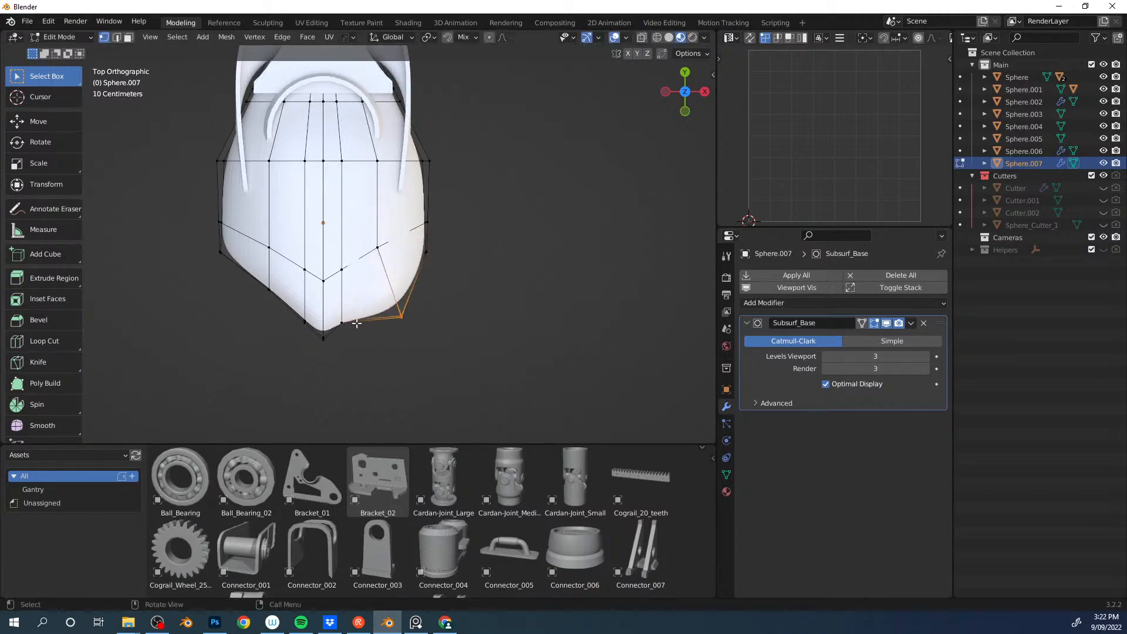
Step: Move the nose vertices beside the tip outward and forward, and mirror the mesh across X
{"action": "key", "text": "g"}
{"action": "left_click", "coordinate": [390, 369]}
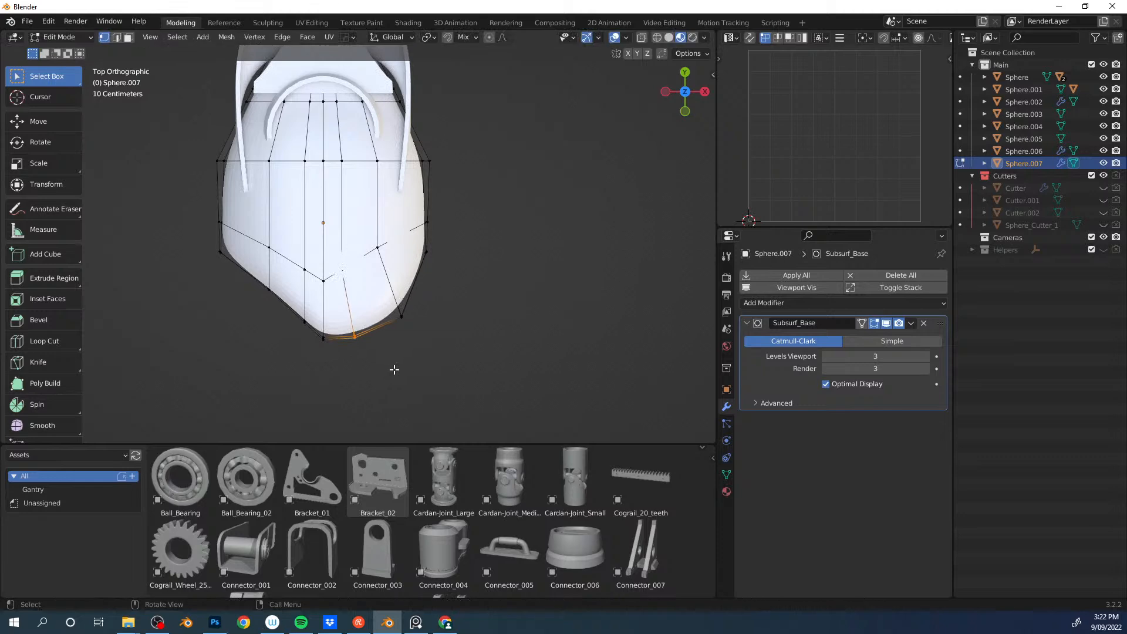
{"action": "key", "text": "alt+x"}
{"action": "middle_click_drag", "start_coordinate": [444, 319], "coordinate": [337, 238]}
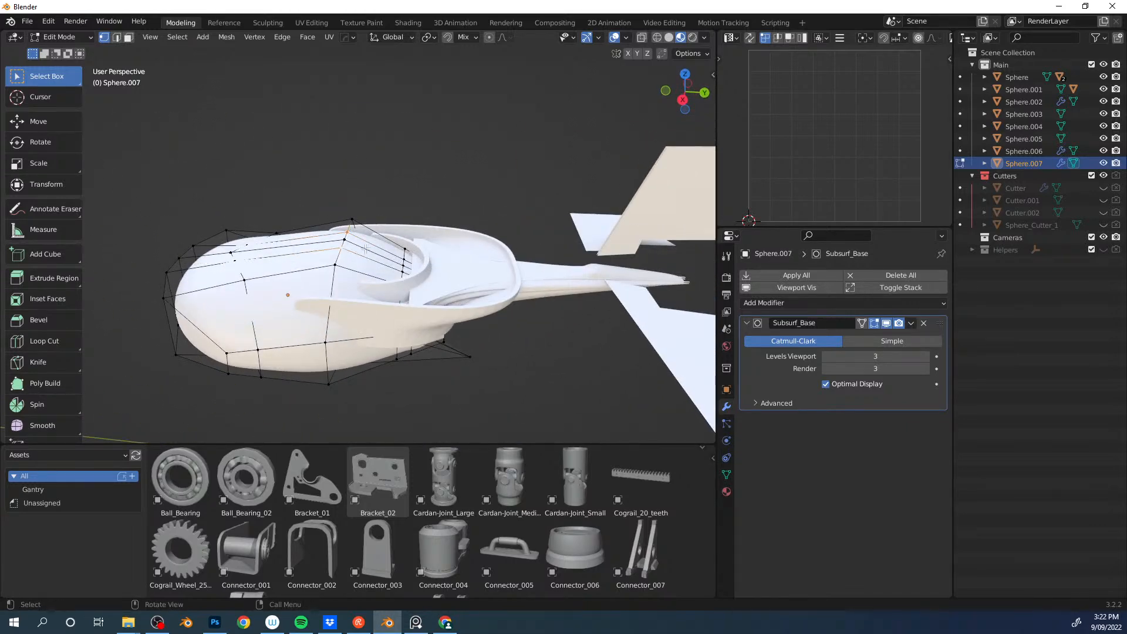
Step: In front view, extrude the upper end of the upright edge inward and separate the upright edge pair into a new object
{"action": "middle_click_drag", "start_coordinate": [367, 216], "coordinate": [492, 129]}
{"action": "middle_click_drag", "start_coordinate": [421, 195], "coordinate": [434, 284], "text": "shift"}
{"action": "left_click", "coordinate": [358, 229]}
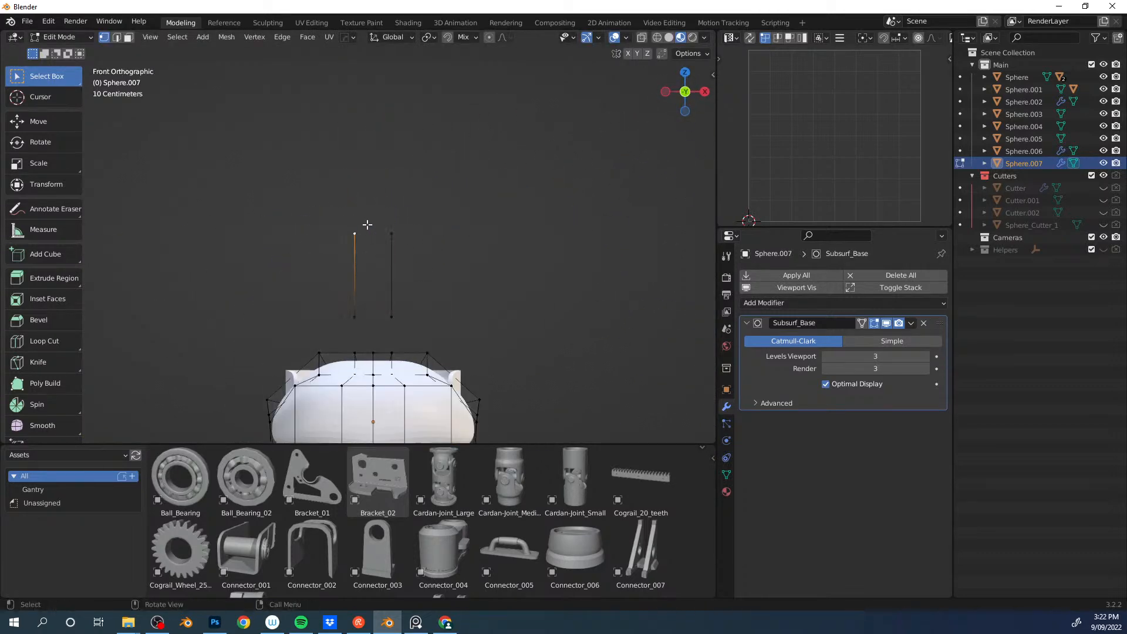
{"action": "key", "text": "e"}
{"action": "left_click", "coordinate": [377, 209]}
{"action": "key", "text": "p"}
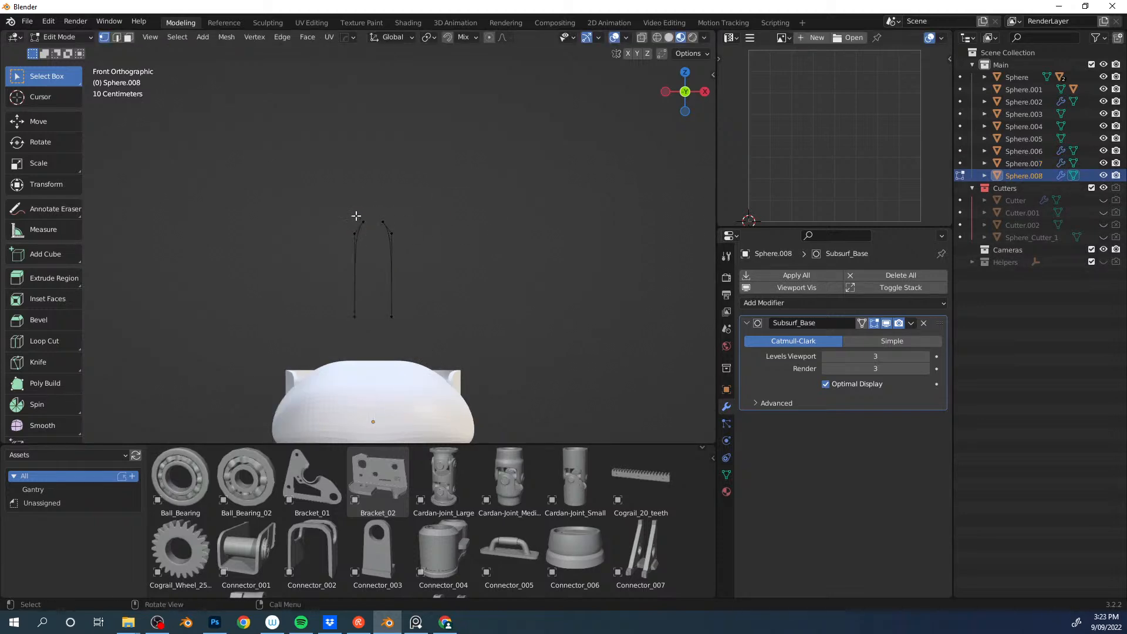
Step: In right view, extrude the separated edge profile rearward along Y and lower its rear upper vertices along Z
{"action": "middle_click_drag", "start_coordinate": [474, 221], "coordinate": [337, 226]}
{"action": "left_click_drag", "start_coordinate": [327, 213], "coordinate": [388, 336]}
{"action": "key", "text": "e"}
{"action": "key", "text": "y"}
{"action": "left_click", "coordinate": [425, 246]}
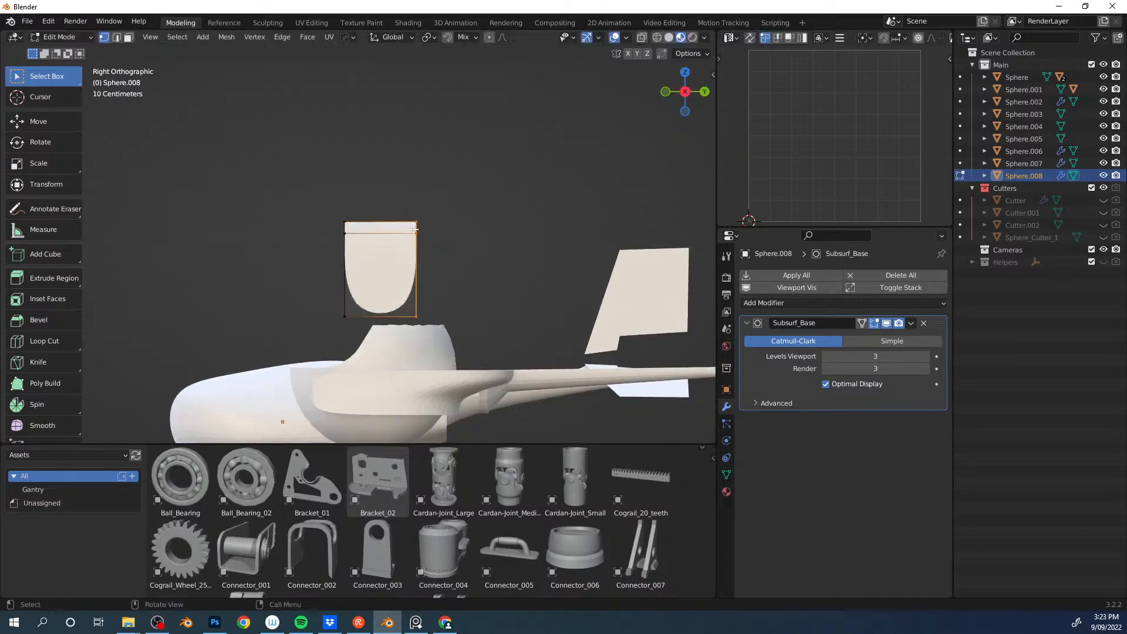
{"action": "key", "text": "g"}
{"action": "key", "text": "z"}
{"action": "left_click", "coordinate": [442, 300]}
Step: Extrude the rear end of the new upper housing backward into a second, shorter segment
{"action": "left_click_drag", "start_coordinate": [395, 237], "coordinate": [465, 336]}
{"action": "key", "text": "e"}
{"action": "left_click", "coordinate": [487, 299]}
{"action": "left_click_drag", "start_coordinate": [435, 253], "coordinate": [462, 285]}
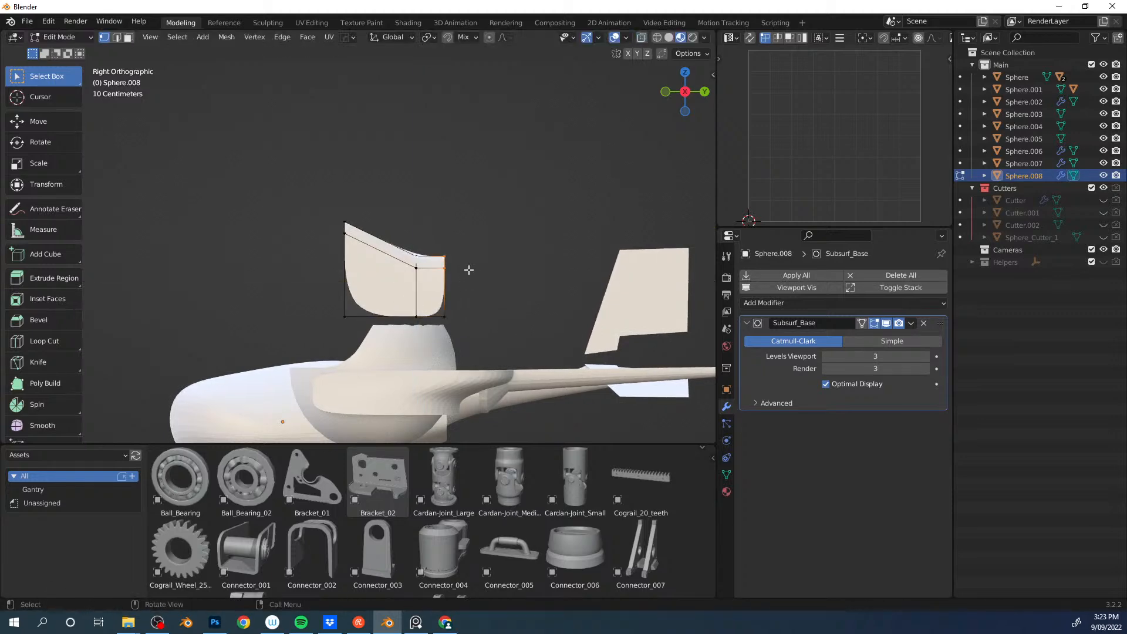
Step: Crease the upper housing's front lower edges by 1.0 and crease its front opening outline
{"action": "middle_click_drag", "start_coordinate": [407, 259], "coordinate": [384, 305]}
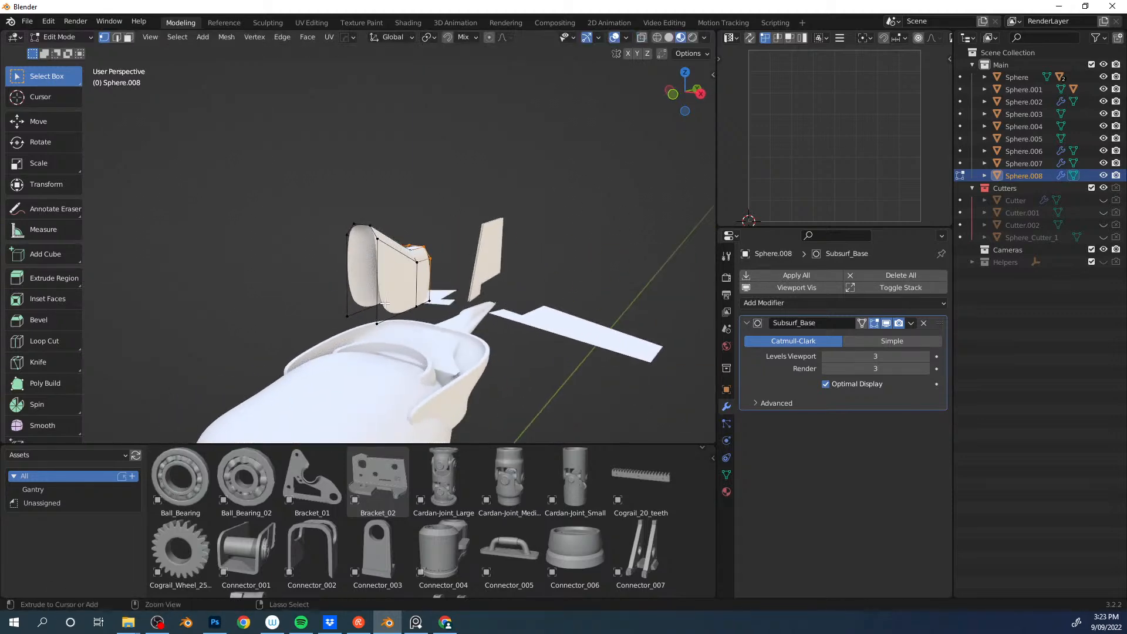
{"action": "key", "text": "2"}
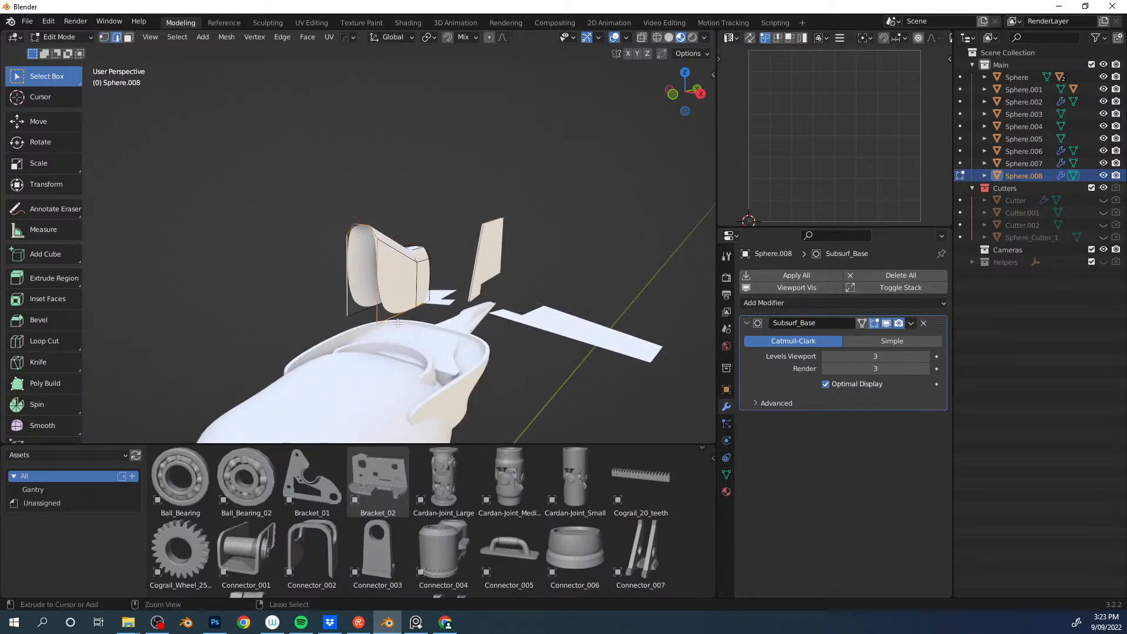
{"action": "key", "text": "shift+e"}
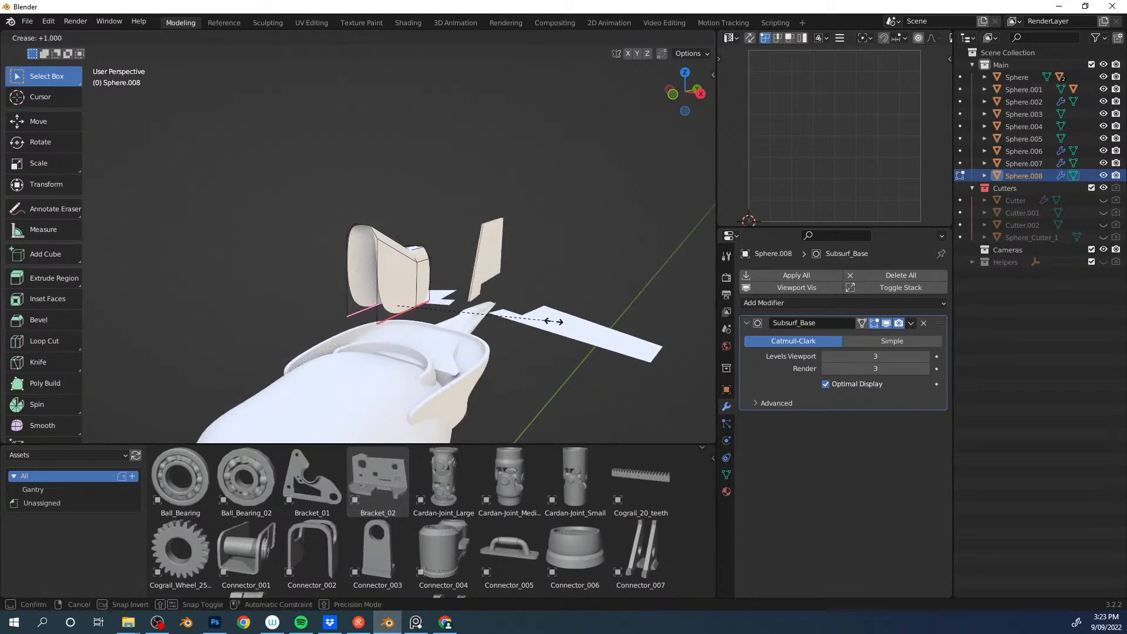
{"action": "left_click", "coordinate": [552, 321]}
{"action": "key", "text": "shift+e"}
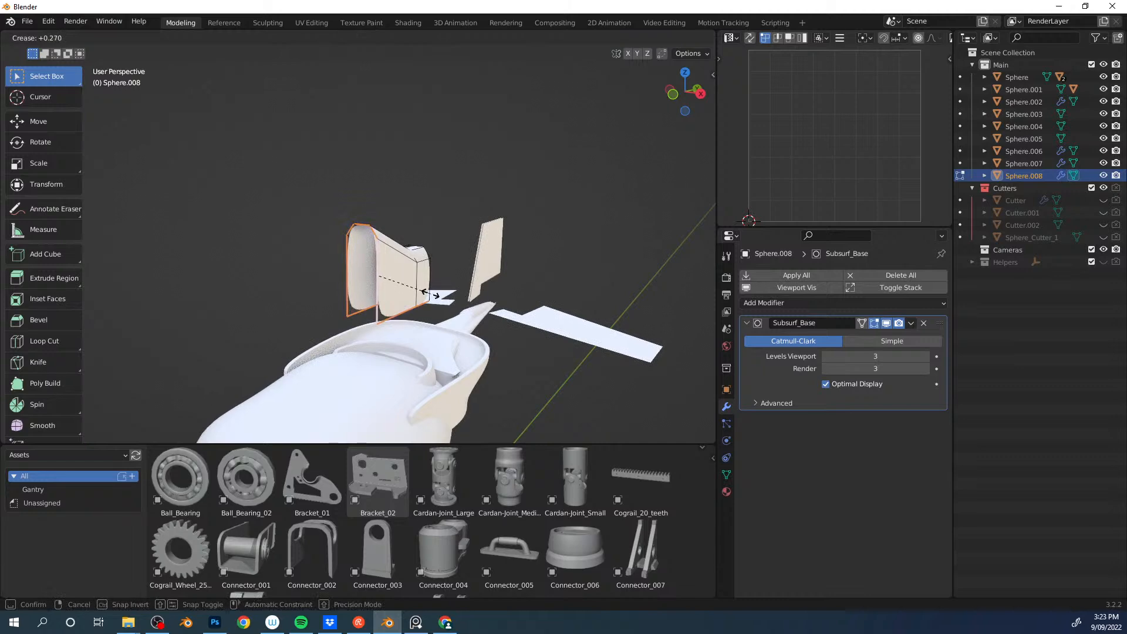
{"action": "left_click", "coordinate": [440, 293]}
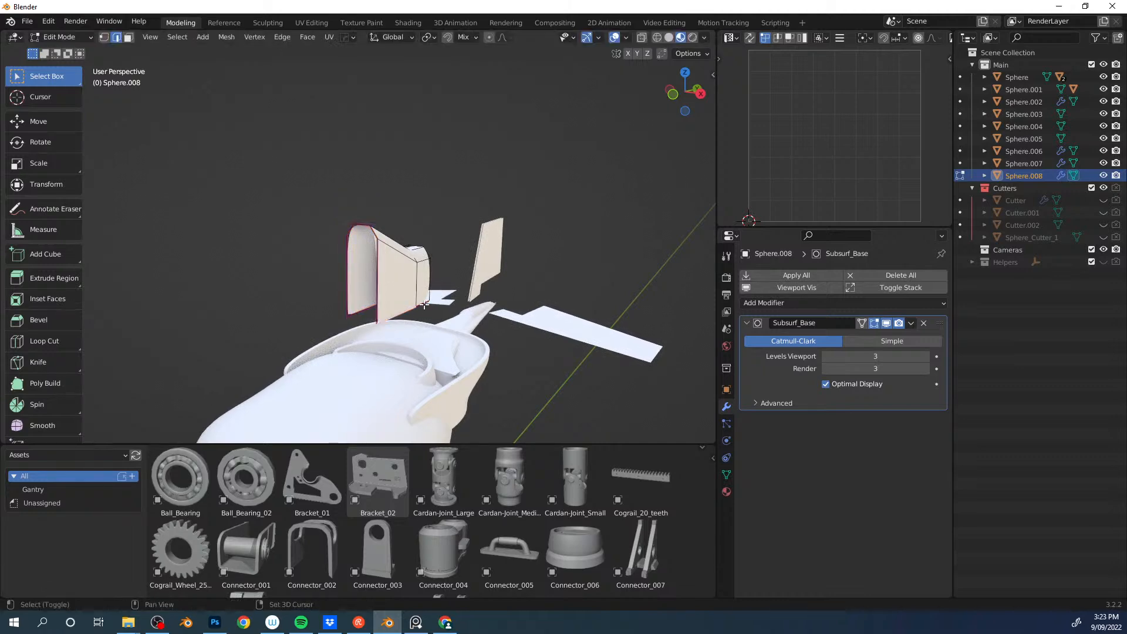
Step: Widen the upper housing's lower edges by scaling them along X
{"action": "middle_click_drag", "start_coordinate": [345, 314], "coordinate": [334, 309]}
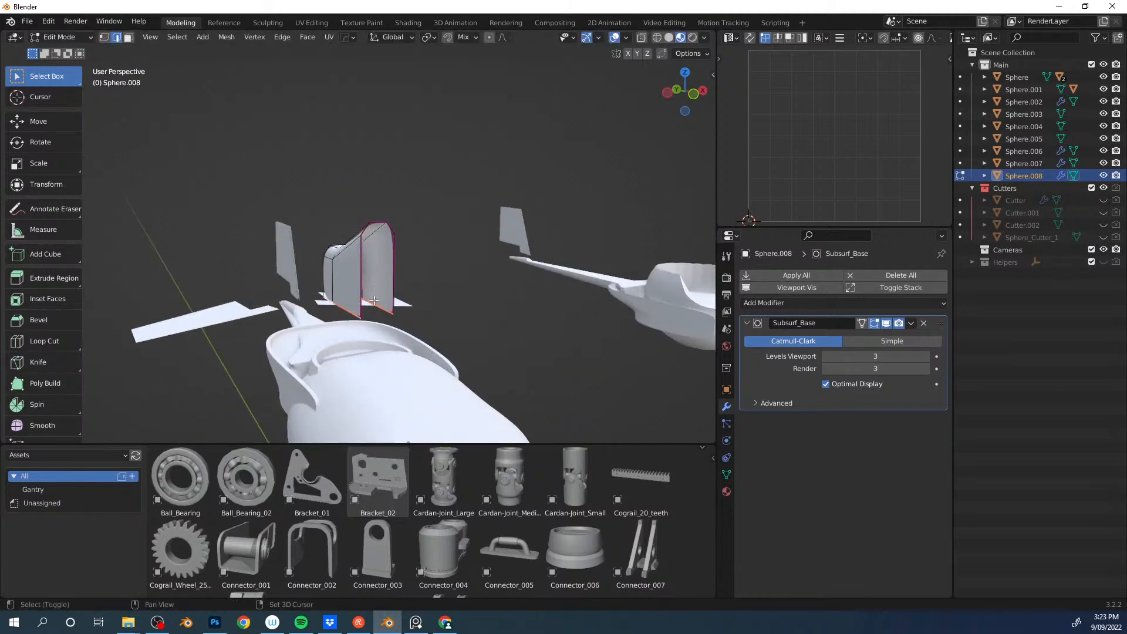
{"action": "key", "text": "s"}
{"action": "key", "text": "x"}
{"action": "left_click", "coordinate": [480, 301]}
Step: Fill the upper housing's rear opening with a face and move its lower rear edge backward along Y
{"action": "middle_click_drag", "start_coordinate": [428, 301], "coordinate": [334, 280]}
{"action": "key", "text": "f"}
{"action": "key", "text": "ctrl+z"}
{"action": "scroll", "coordinate": [330, 300], "scroll_direction": "up", "scroll_amount": 1}
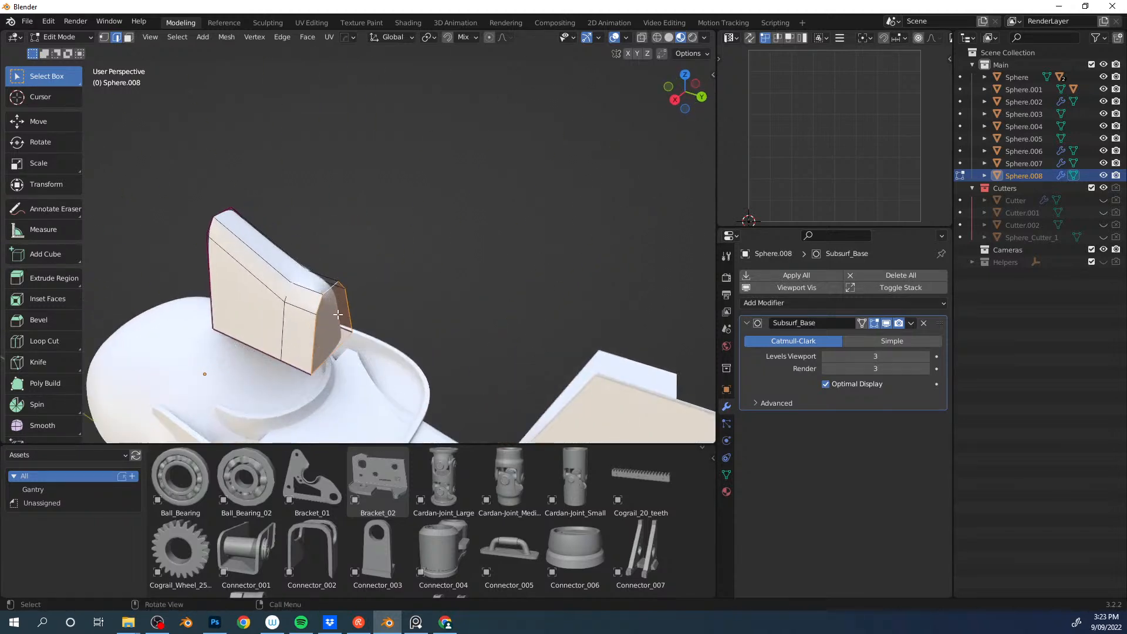
{"action": "middle_click_drag", "start_coordinate": [364, 287], "coordinate": [273, 261]}
{"action": "key", "text": "g"}
{"action": "key", "text": "y"}
{"action": "left_click", "coordinate": [449, 312]}
Step: Mirror the upper housing's mesh across X
{"action": "key", "text": "Tab"}
{"action": "left_click", "coordinate": [274, 329]}
{"action": "middle_click_drag", "start_coordinate": [282, 317], "coordinate": [270, 279]}
{"action": "key", "text": "Tab"}
{"action": "key", "text": "alt+x"}
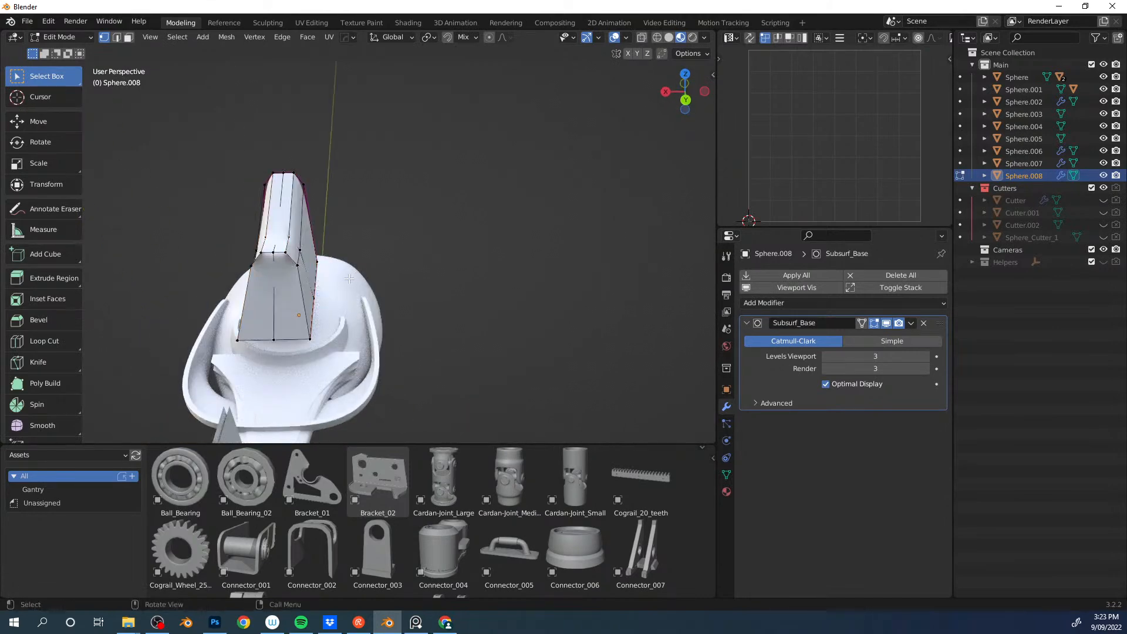
Step: Add a horizontal loop cut around the upper housing and scale it along X to about 1.4
{"action": "middle_click_drag", "start_coordinate": [343, 280], "coordinate": [450, 275]}
{"action": "key", "text": "ctrl+r"}
{"action": "left_click", "coordinate": [481, 299]}
{"action": "left_click", "coordinate": [486, 308]}
{"action": "key", "text": "s"}
{"action": "key", "text": "x"}
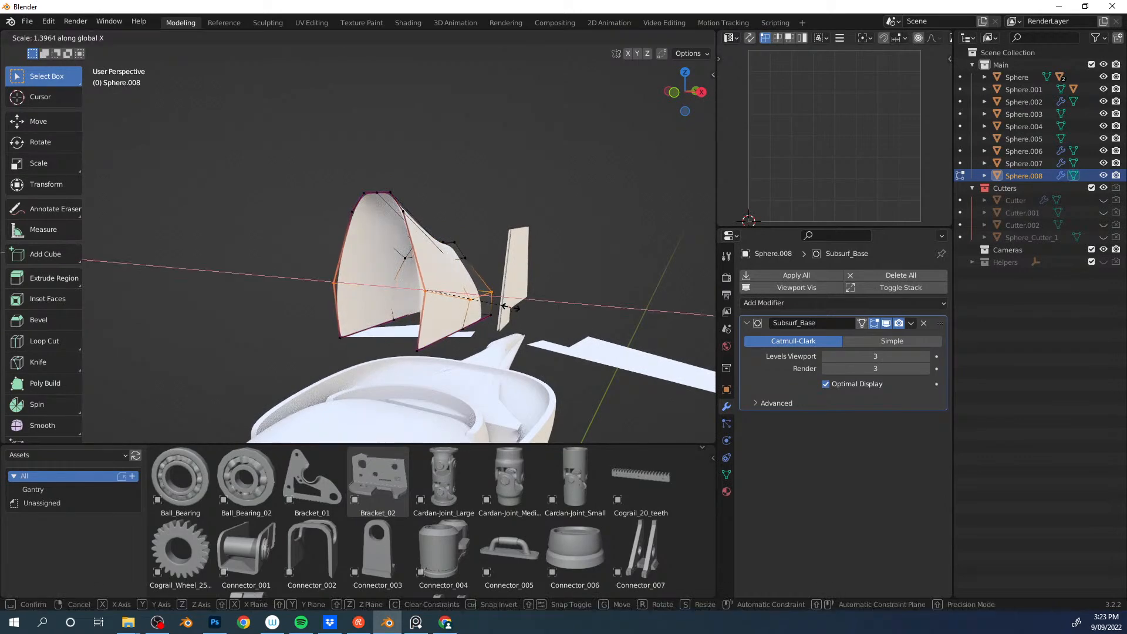
{"action": "left_click", "coordinate": [503, 306]}
Step: Move the centre vertices of the upper housing's rear face backward along Y
{"action": "middle_click_drag", "start_coordinate": [503, 306], "coordinate": [306, 287]}
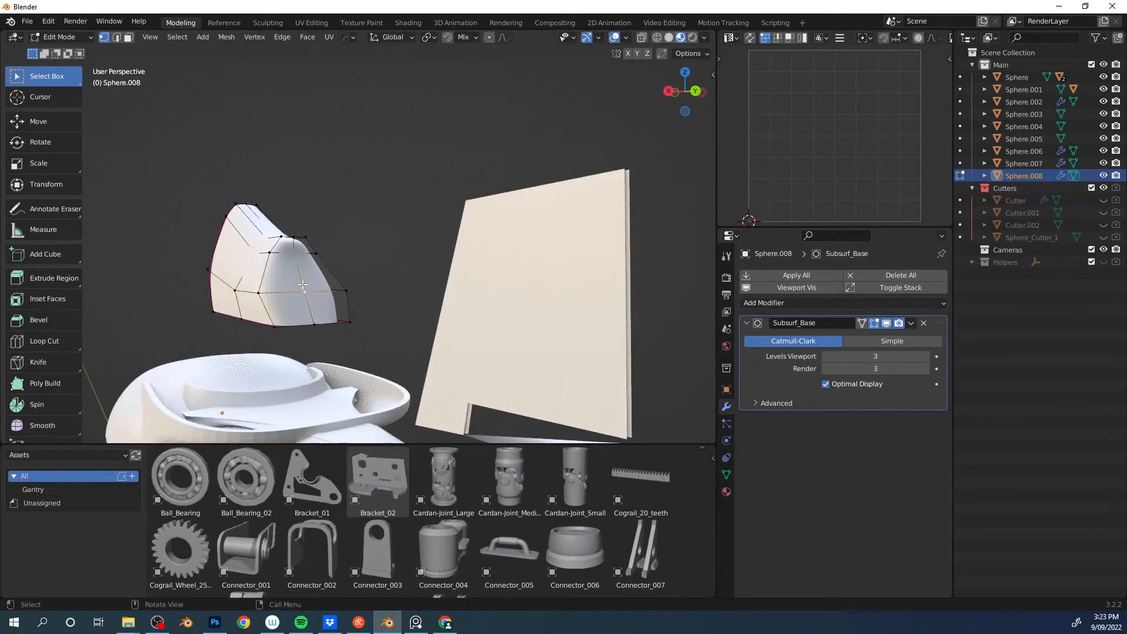
{"action": "middle_click_drag", "start_coordinate": [292, 241], "coordinate": [452, 230]}
{"action": "key", "text": "g"}
{"action": "key", "text": "y"}
{"action": "left_click", "coordinate": [478, 257]}
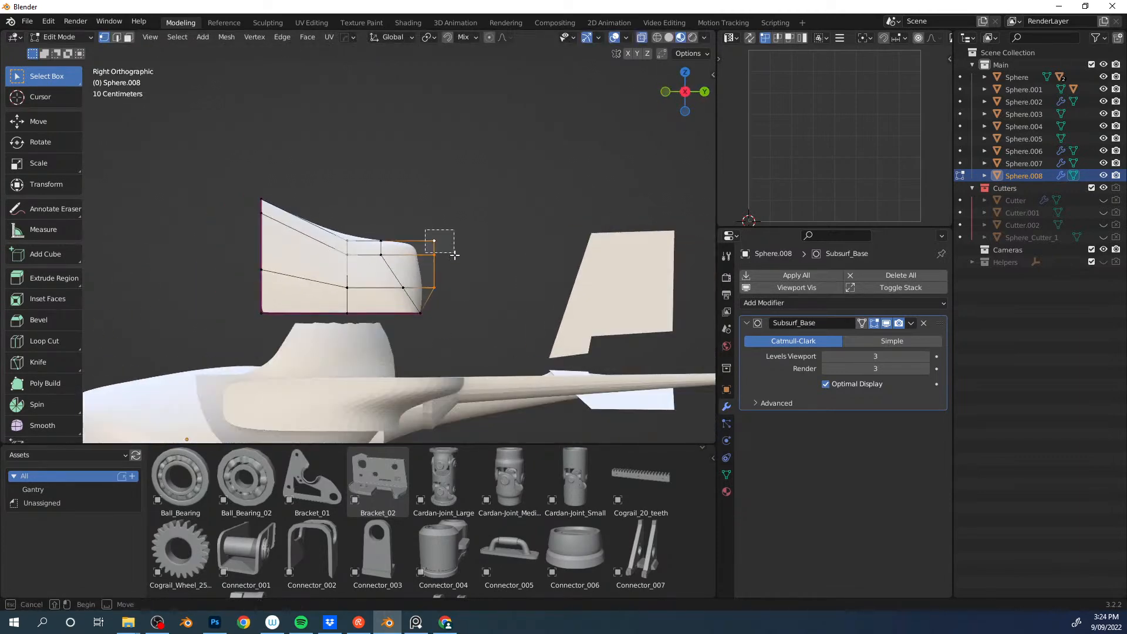
Step: In right view, move the housing's top rear centre vertex about 0.3 m forward and shift the two vertices below it slightly forward and down
{"action": "key", "text": "g"}
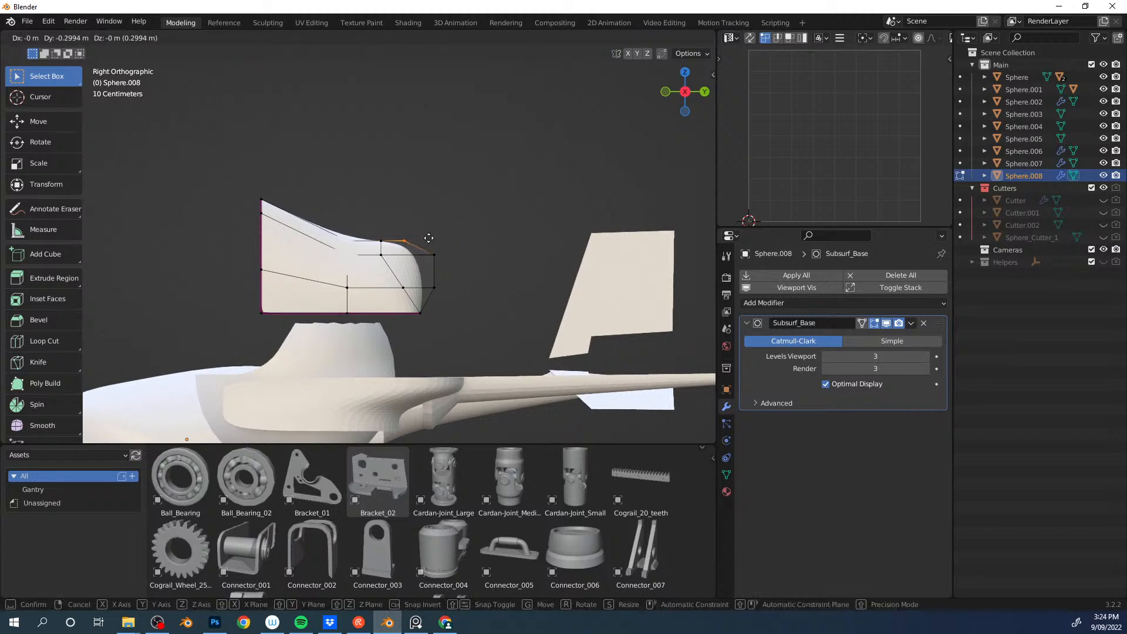
{"action": "left_click", "coordinate": [431, 255]}
{"action": "left_click_drag", "start_coordinate": [433, 255], "coordinate": [450, 256]}
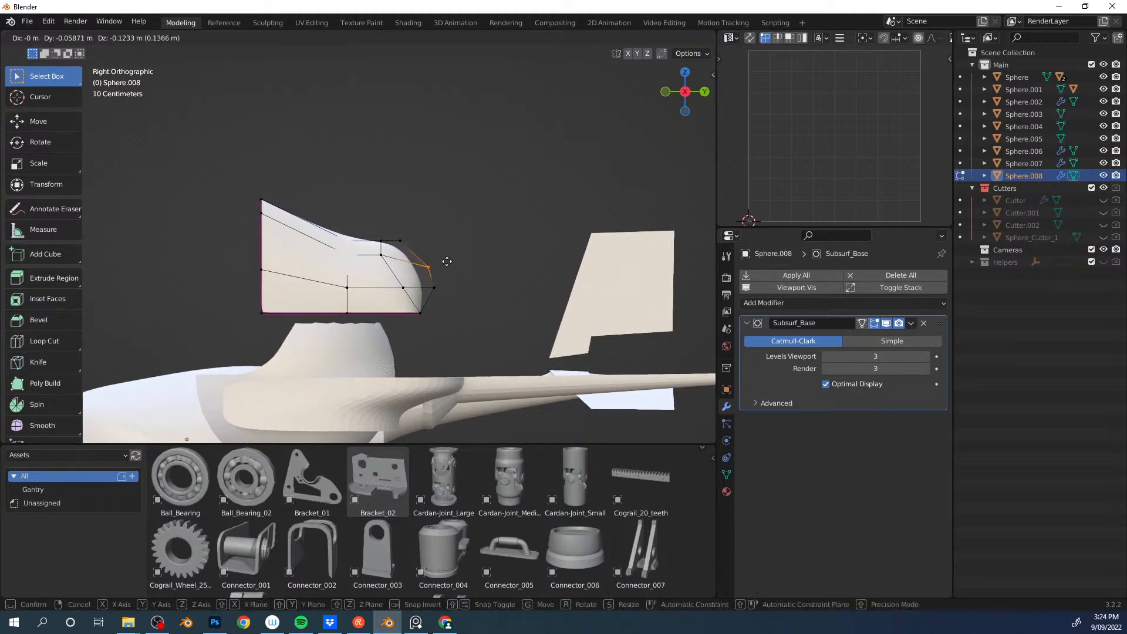
{"action": "left_click", "coordinate": [443, 266]}
{"action": "key", "text": "g"}
{"action": "left_click", "coordinate": [449, 294]}
Step: Reposition the upper housing's rear vertices and move the bottom rear vertices about 0.06 m backward along Y
{"action": "left_click_drag", "start_coordinate": [410, 306], "coordinate": [441, 318]}
{"action": "key", "text": "g"}
{"action": "key", "text": "y"}
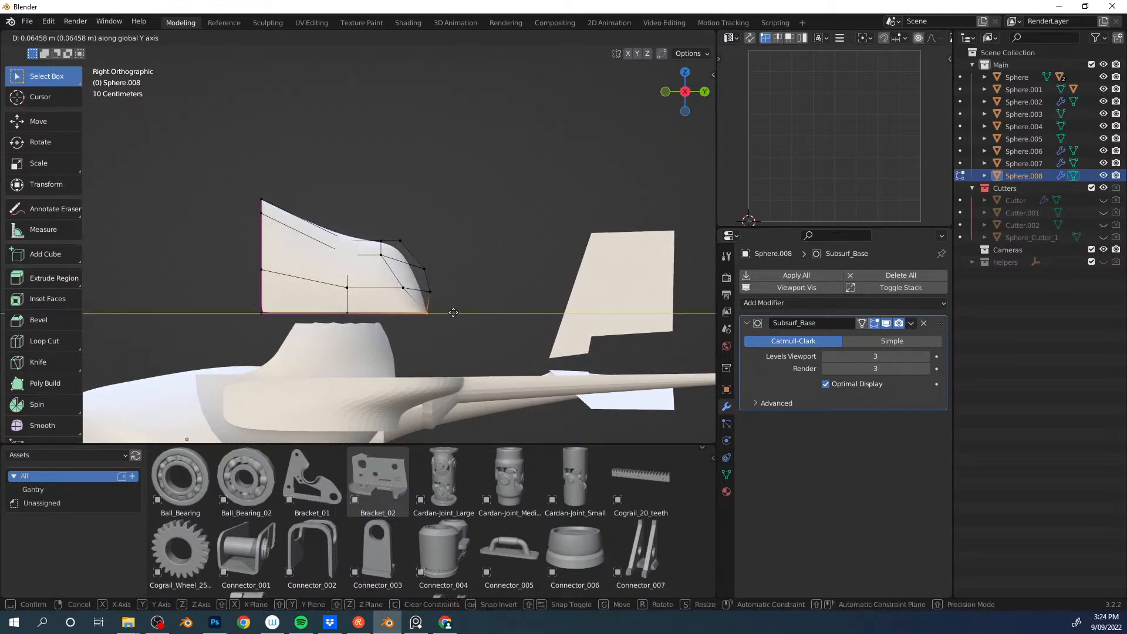
{"action": "left_click", "coordinate": [451, 313]}
Step: Lower the whole upper housing along Z so it sits on the fuselage
{"action": "key", "text": "Tab"}
{"action": "middle_click_drag", "start_coordinate": [453, 284], "coordinate": [420, 296]}
{"action": "key", "text": "g"}
{"action": "key", "text": "z"}
{"action": "left_click", "coordinate": [480, 358]}
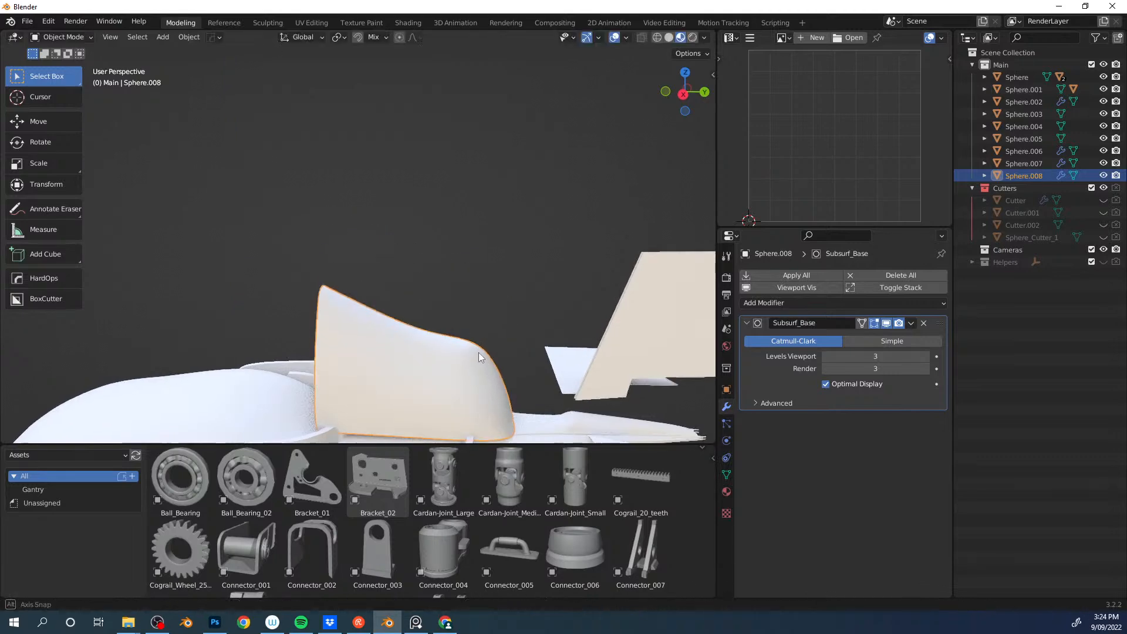
Step: Scale the upper housing to fit the fuselage
{"action": "middle_click_drag", "start_coordinate": [480, 357], "coordinate": [479, 316]}
{"action": "key", "text": "s"}
{"action": "right_click", "coordinate": [537, 297]}
{"action": "key", "text": "s"}
{"action": "left_click", "coordinate": [506, 287]}
{"action": "scroll", "coordinate": [423, 292], "scroll_direction": "down", "scroll_amount": 5}
{"action": "middle_click_drag", "start_coordinate": [410, 296], "coordinate": [218, 305]}
{"action": "scroll", "coordinate": [421, 314], "scroll_direction": "up", "scroll_amount": 3}
{"action": "middle_click_drag", "start_coordinate": [421, 315], "coordinate": [376, 360]}
{"action": "left_click", "coordinate": [354, 379]}
{"action": "left_click", "coordinate": [451, 373]}
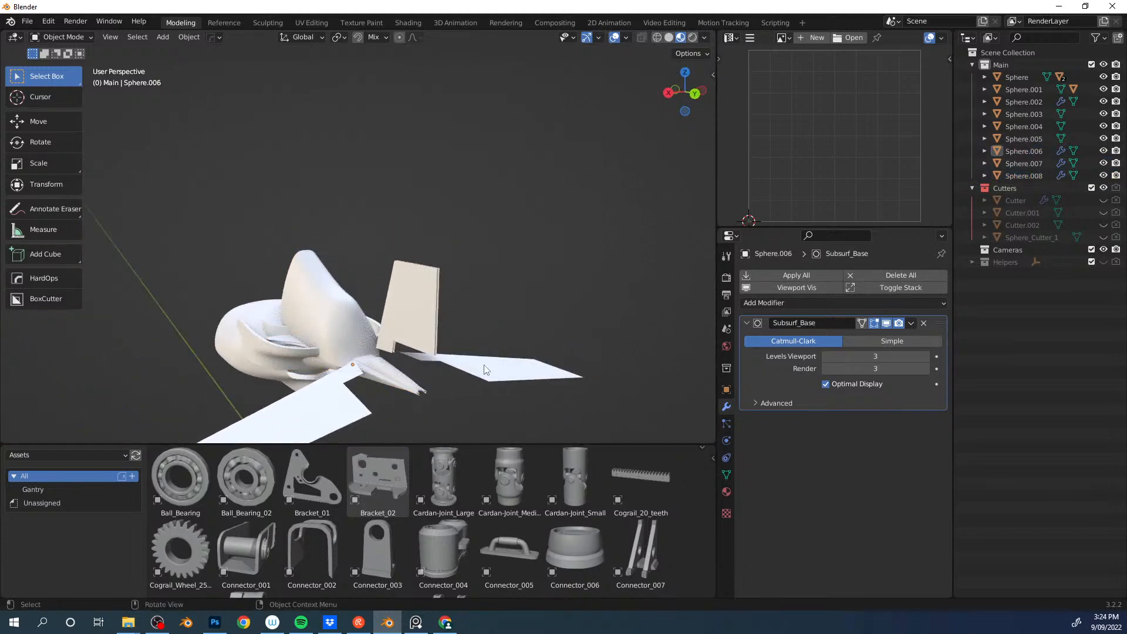
Step: Separate one stabiliser from the tail surfaces into its own object and open its mesh for editing
{"action": "middle_click_drag", "start_coordinate": [487, 377], "coordinate": [414, 322]}
{"action": "left_click", "coordinate": [491, 276]}
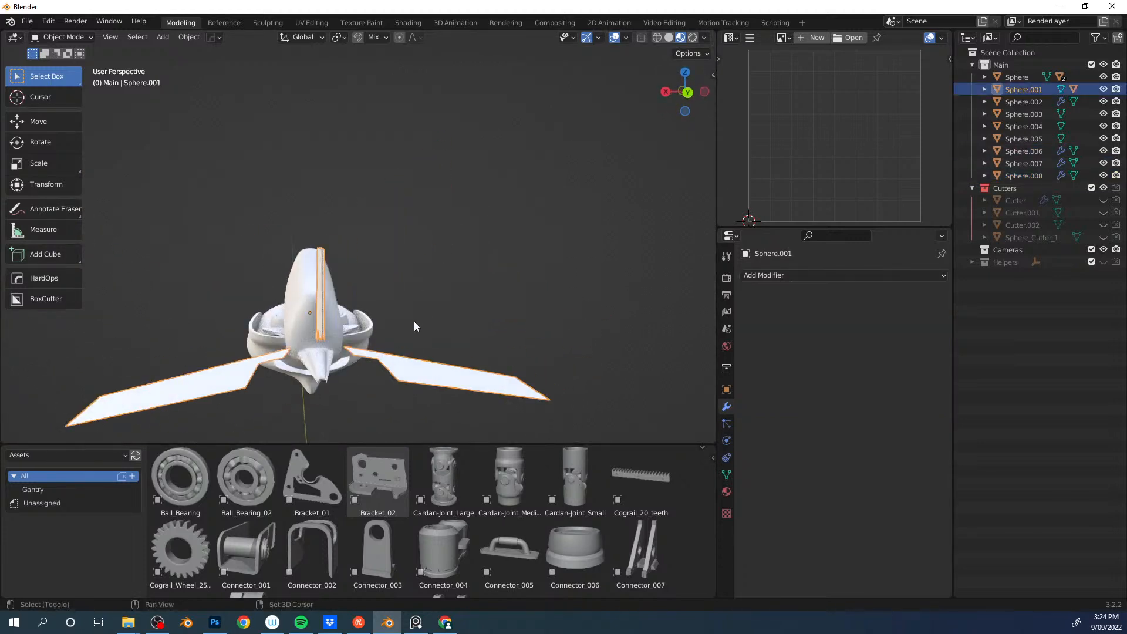
{"action": "key", "text": "Tab"}
{"action": "left_click", "coordinate": [394, 321]}
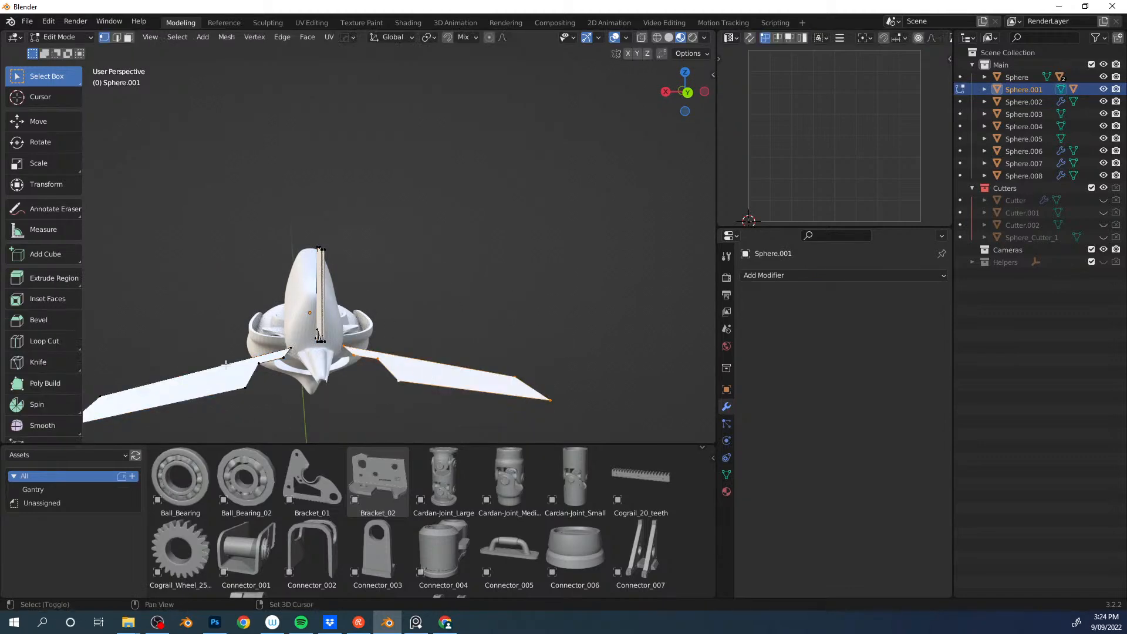
{"action": "key", "text": "Tab"}
{"action": "middle_click_drag", "start_coordinate": [342, 327], "coordinate": [573, 282]}
{"action": "key", "text": "Tab"}
{"action": "left_click", "coordinate": [439, 232]}
{"action": "middle_click_drag", "start_coordinate": [439, 236], "coordinate": [423, 286]}
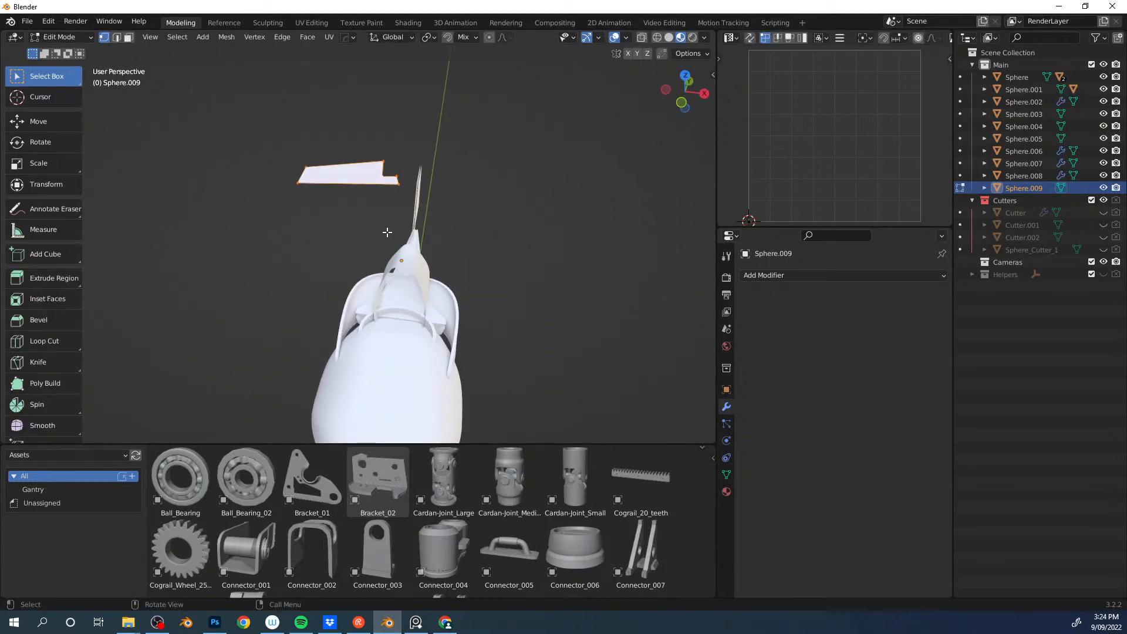
Step: Reposition the separated surface as a wing, extrude it slightly for thickness and rotate it
{"action": "middle_click_drag", "start_coordinate": [413, 239], "coordinate": [414, 232]}
{"action": "key", "text": "g"}
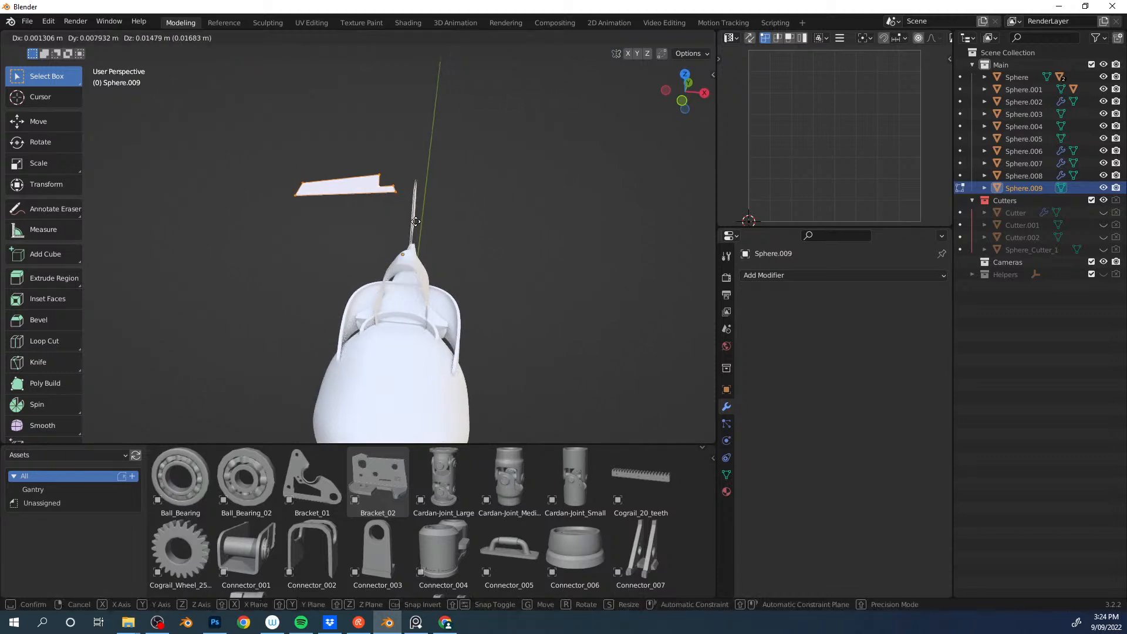
{"action": "left_click", "coordinate": [413, 208]}
{"action": "key", "text": "alt+s"}
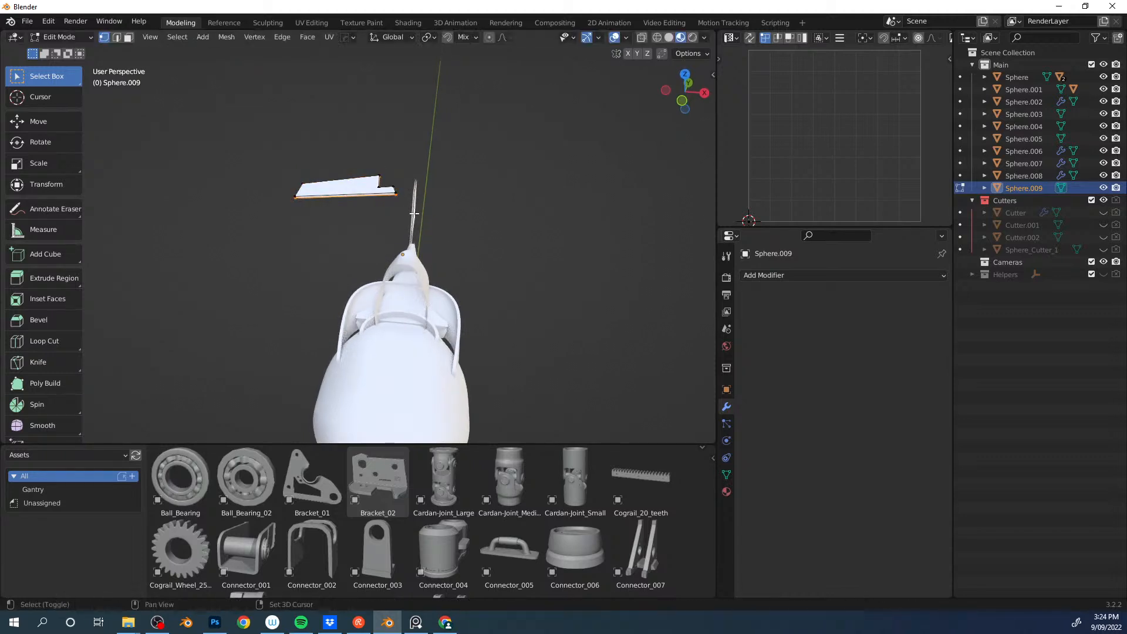
{"action": "middle_click_drag", "start_coordinate": [440, 233], "coordinate": [442, 194], "text": "alt"}
{"action": "key", "text": "r"}
{"action": "left_click", "coordinate": [510, 313]}
{"action": "key", "text": "Tab"}
Step: Mirror the wing to the other side of the fuselage and delete the original tail surfaces
{"action": "middle_click_drag", "start_coordinate": [450, 249], "coordinate": [329, 255]}
{"action": "middle_click_drag", "start_coordinate": [441, 287], "coordinate": [320, 301]}
{"action": "left_click", "coordinate": [421, 291]}
{"action": "left_click", "coordinate": [419, 344]}
{"action": "key", "text": "Delete"}
Step: Scale the two lower side vertices at the rear of the upper housing inward to narrow it
{"action": "left_click", "coordinate": [296, 268]}
{"action": "left_click", "coordinate": [313, 323]}
{"action": "key", "text": "Tab"}
{"action": "left_click", "coordinate": [377, 284], "text": "shift"}
{"action": "key", "text": "s"}
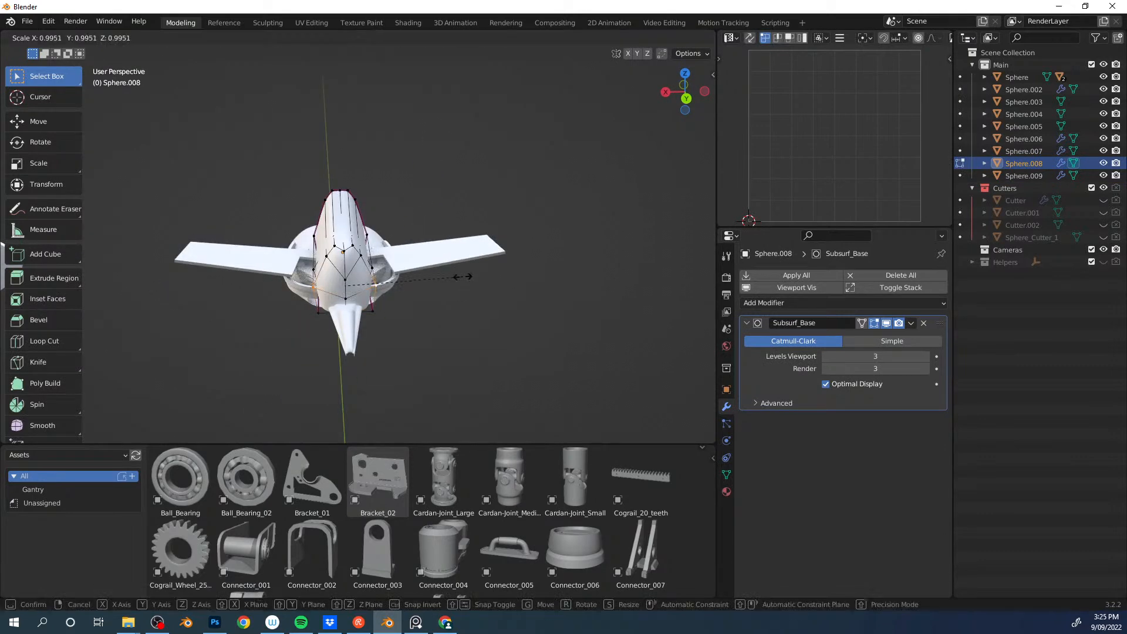
{"action": "left_click", "coordinate": [420, 281]}
{"action": "left_click", "coordinate": [350, 300]}
Step: Add a Solidify modifier to the upper housing to give its shell wall thickness
{"action": "middle_click_drag", "start_coordinate": [176, 287], "coordinate": [348, 257]}
{"action": "key", "text": "Tab"}
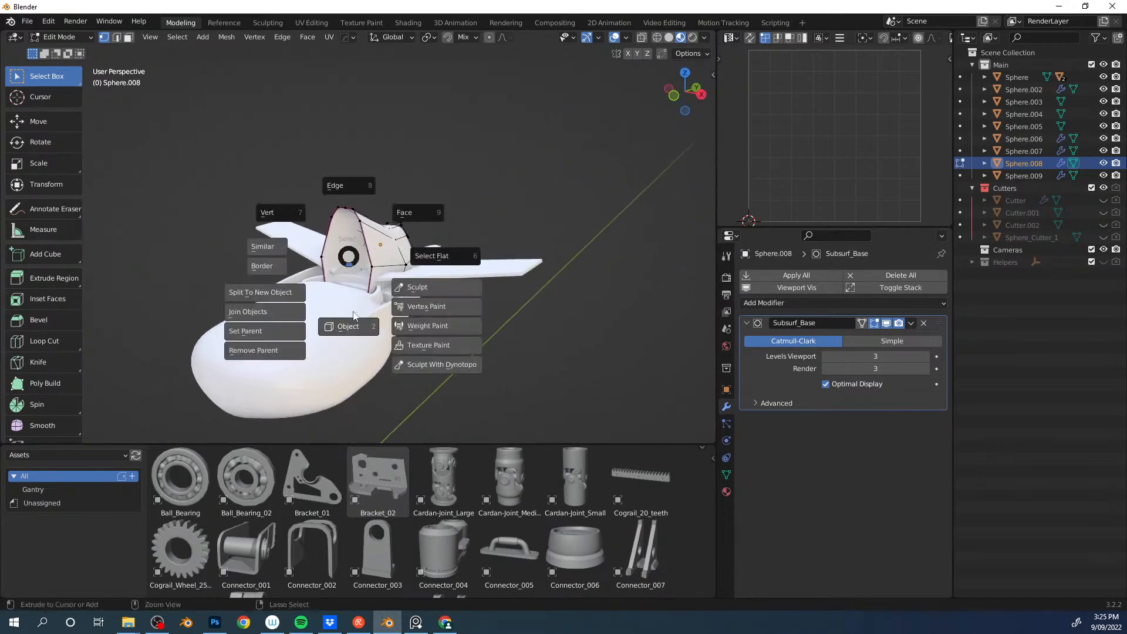
{"action": "key", "text": "q"}
{"action": "mouse_move", "coordinate": [362, 262]}
{"action": "left_click", "coordinate": [429, 279]}
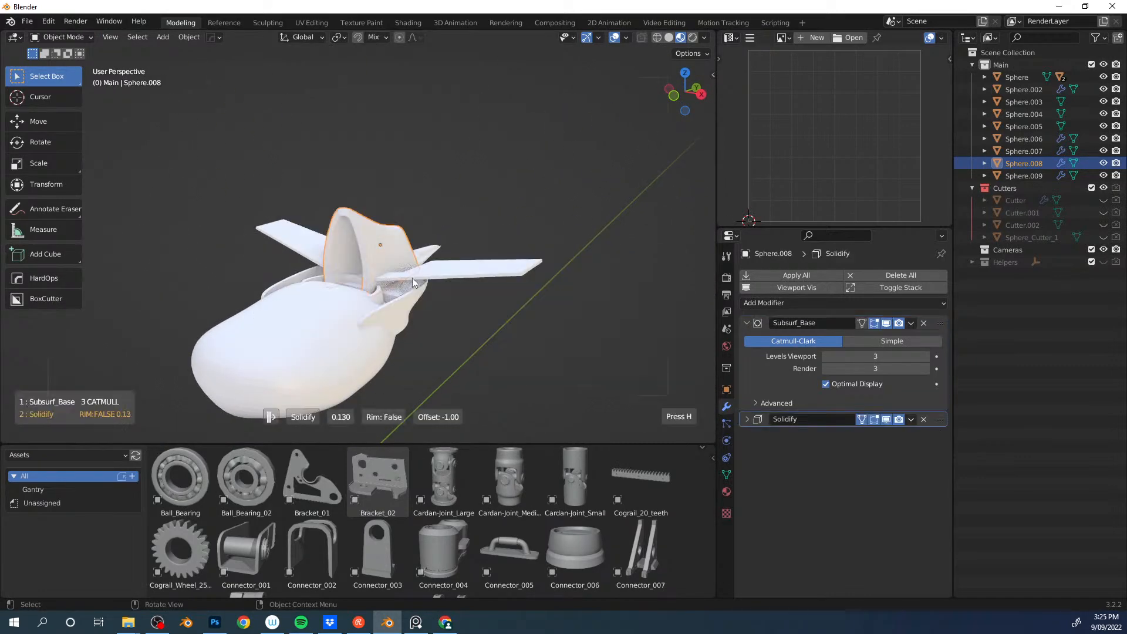
{"action": "left_click", "coordinate": [417, 276]}
{"action": "left_click", "coordinate": [481, 202]}
Step: Duplicate the tail boom, offset the copy along X beside the aircraft and remove its subdivision modifier
{"action": "middle_click_drag", "start_coordinate": [480, 202], "coordinate": [387, 281]}
{"action": "left_click", "coordinate": [385, 236]}
{"action": "left_click", "coordinate": [435, 303]}
{"action": "key", "text": "shift+d"}
{"action": "key", "text": "x"}
{"action": "middle_click_drag", "start_coordinate": [265, 264], "coordinate": [486, 236]}
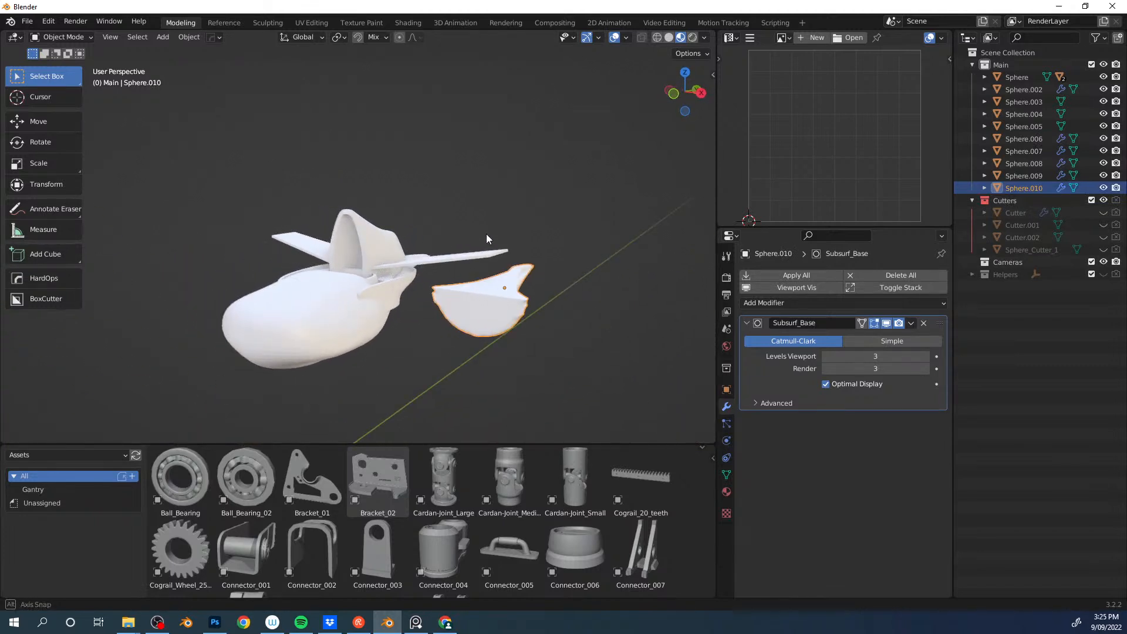
{"action": "left_click", "coordinate": [924, 323]}
Step: Duplicate the tail boom copy with a small Z offset and mirror the new piece across Z
{"action": "middle_click_drag", "start_coordinate": [576, 246], "coordinate": [273, 219]}
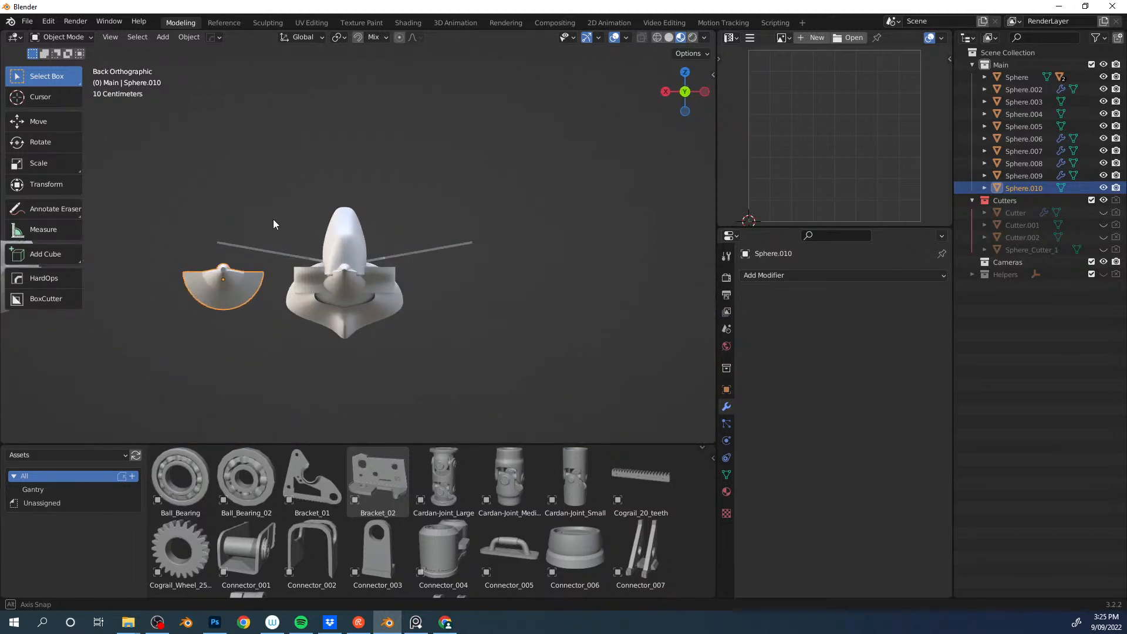
{"action": "key", "text": "shift+d"}
{"action": "key", "text": "z"}
{"action": "left_click", "coordinate": [301, 233]}
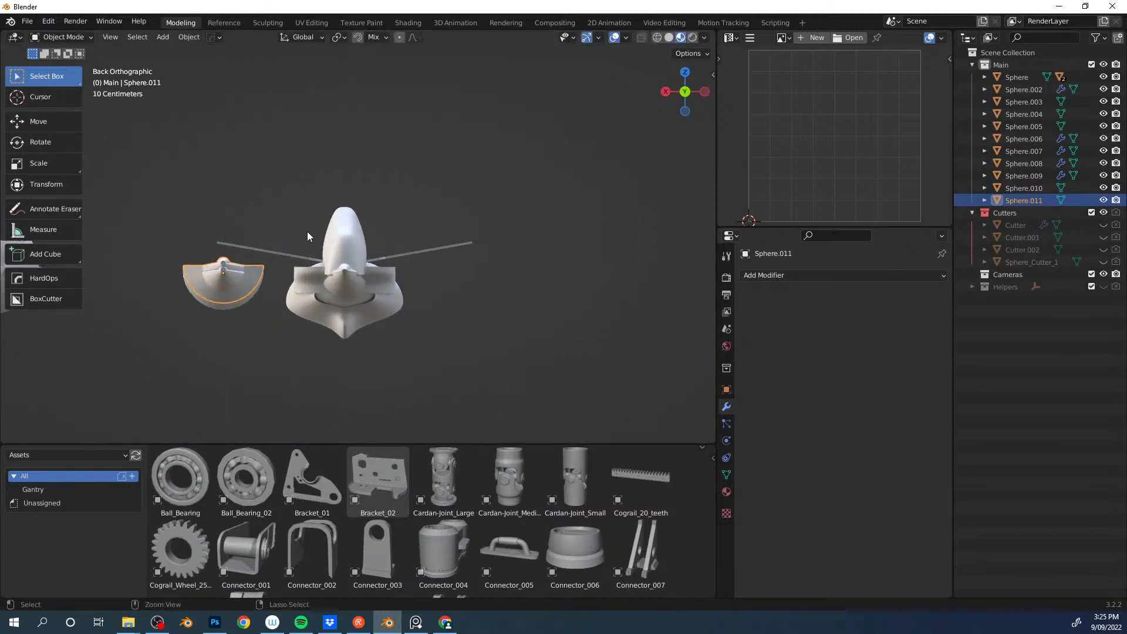
{"action": "key", "text": "ctrl+m"}
{"action": "key", "text": "z"}
{"action": "left_click", "coordinate": [307, 231]}
Step: Raise the mirrored boom copy along Z above the lower one and join the two into one object
{"action": "middle_click_drag", "start_coordinate": [263, 229], "coordinate": [437, 231]}
{"action": "key", "text": "g"}
{"action": "key", "text": "z"}
{"action": "left_click", "coordinate": [433, 201]}
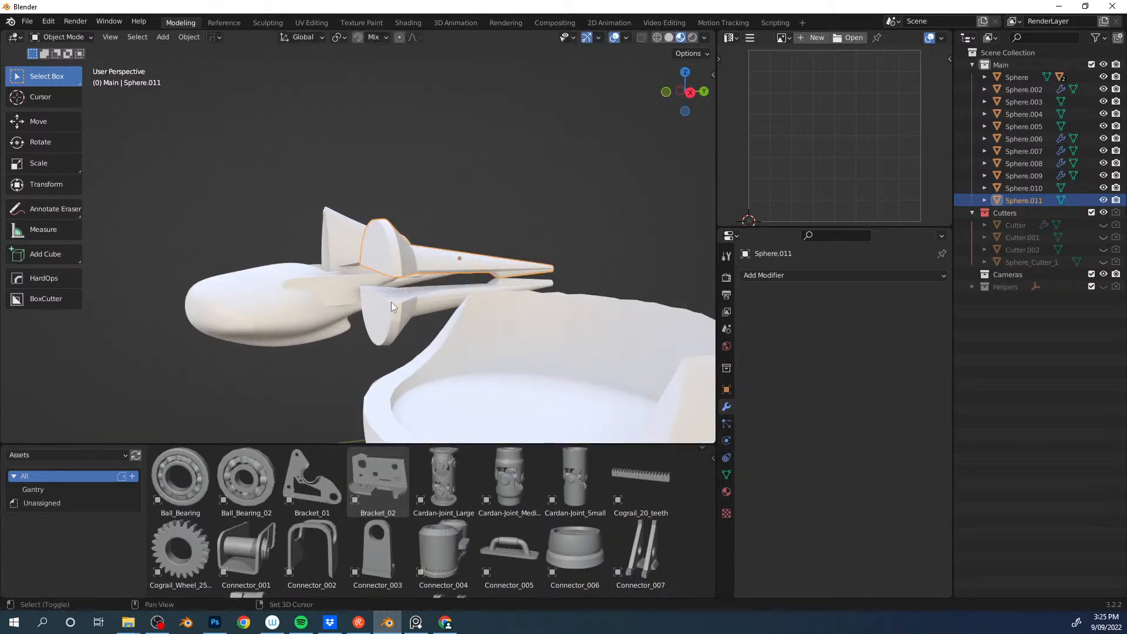
{"action": "key", "text": "ctrl+j"}
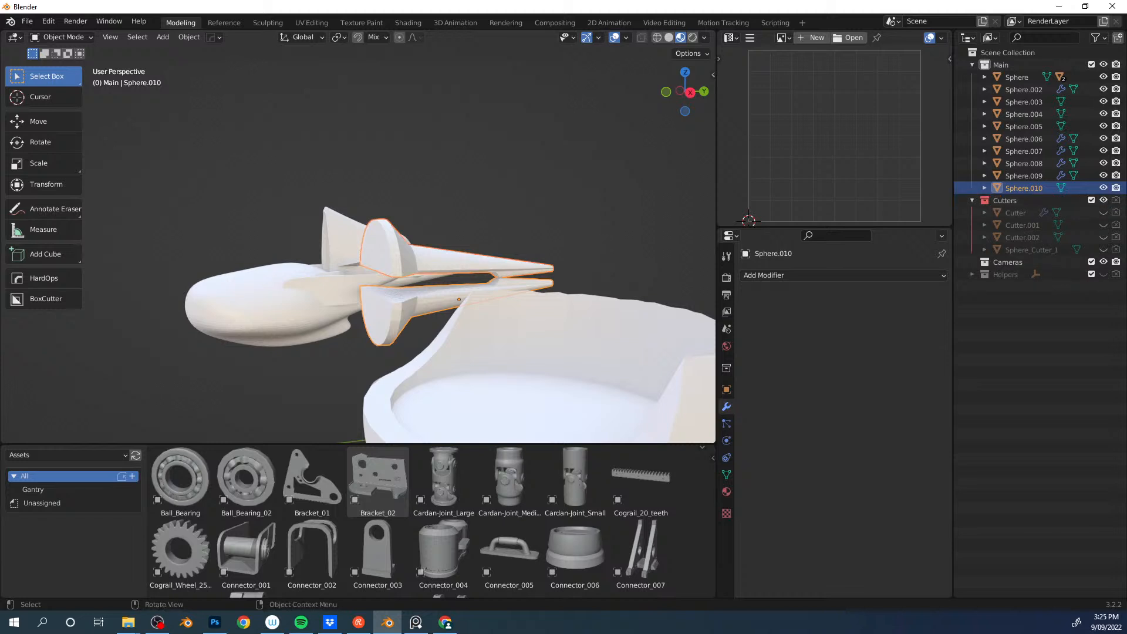
Step: Try scaling down and rotating the joined boom pair, and delete it
{"action": "key", "text": "s"}
{"action": "left_click", "coordinate": [483, 260]}
{"action": "middle_click_drag", "start_coordinate": [483, 260], "coordinate": [362, 232]}
{"action": "key", "text": "r"}
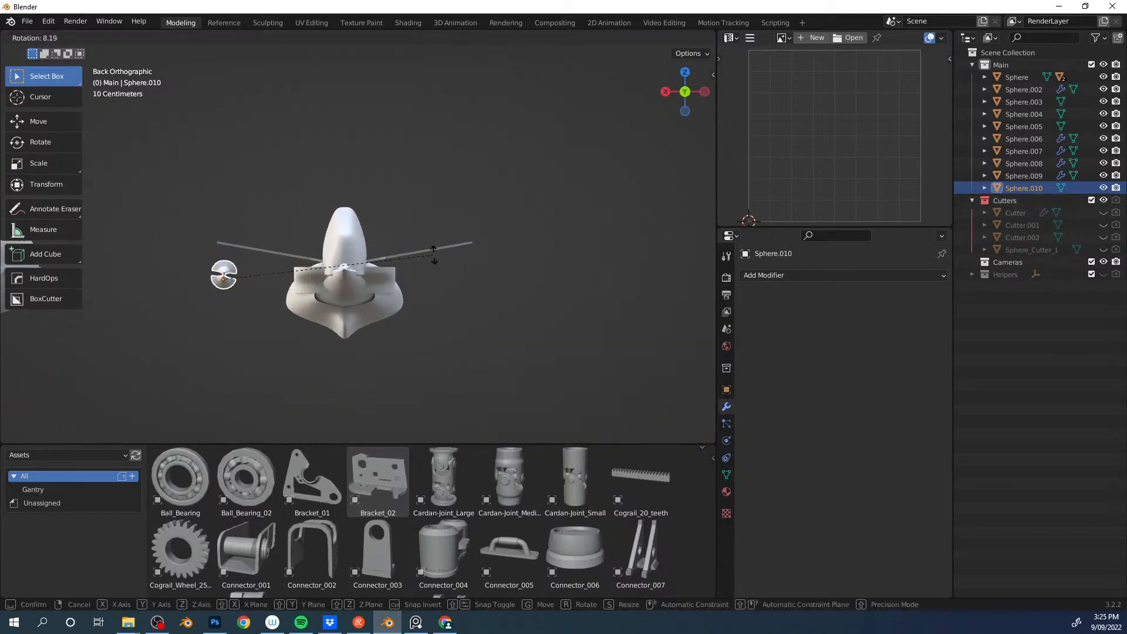
{"action": "middle_click_drag", "start_coordinate": [510, 235], "coordinate": [370, 193]}
{"action": "left_click", "coordinate": [461, 237]}
{"action": "key", "text": "alt+x"}
{"action": "key", "text": "Delete"}
Step: Move the band's rear side vertices along X with proportional editing on
{"action": "middle_click_drag", "start_coordinate": [297, 265], "coordinate": [327, 241]}
{"action": "left_click", "coordinate": [369, 272]}
{"action": "key", "text": "Tab"}
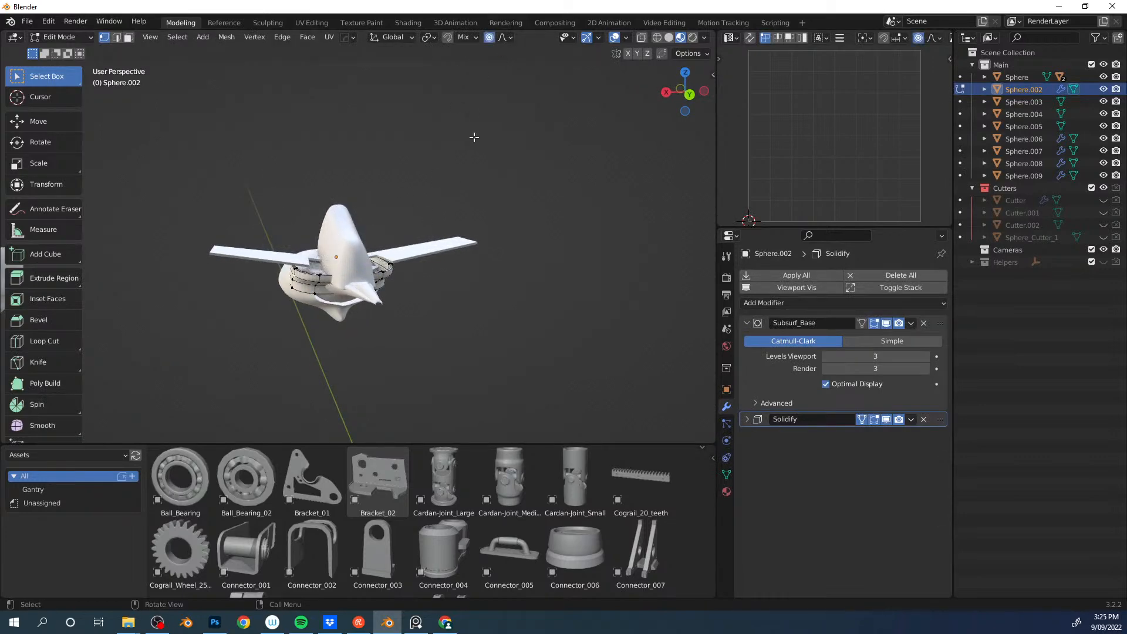
{"action": "key", "text": "g"}
{"action": "key", "text": "x"}
{"action": "left_click", "coordinate": [443, 196]}
{"action": "middle_click_drag", "start_coordinate": [422, 192], "coordinate": [309, 236]}
{"action": "key", "text": "g"}
{"action": "key", "text": "x"}
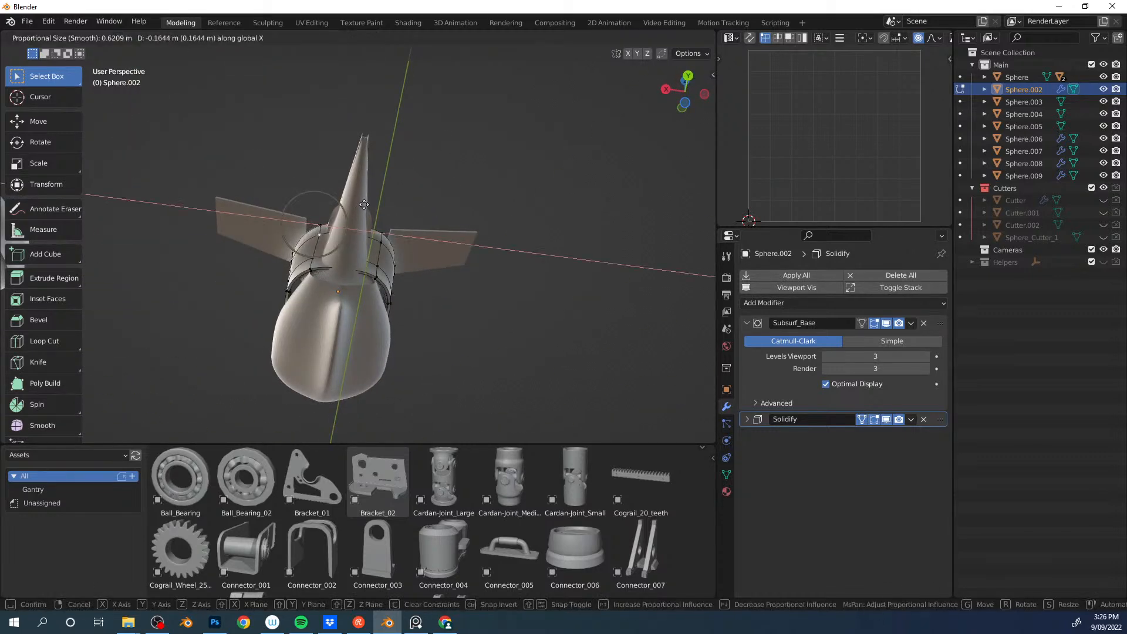
{"action": "left_click", "coordinate": [383, 203]}
Step: Scale the band's side vertices along X to about 0.75 and scale its front tips along X with proportional editing
{"action": "middle_click_drag", "start_coordinate": [395, 294], "coordinate": [460, 283]}
{"action": "key", "text": "s"}
{"action": "key", "text": "x"}
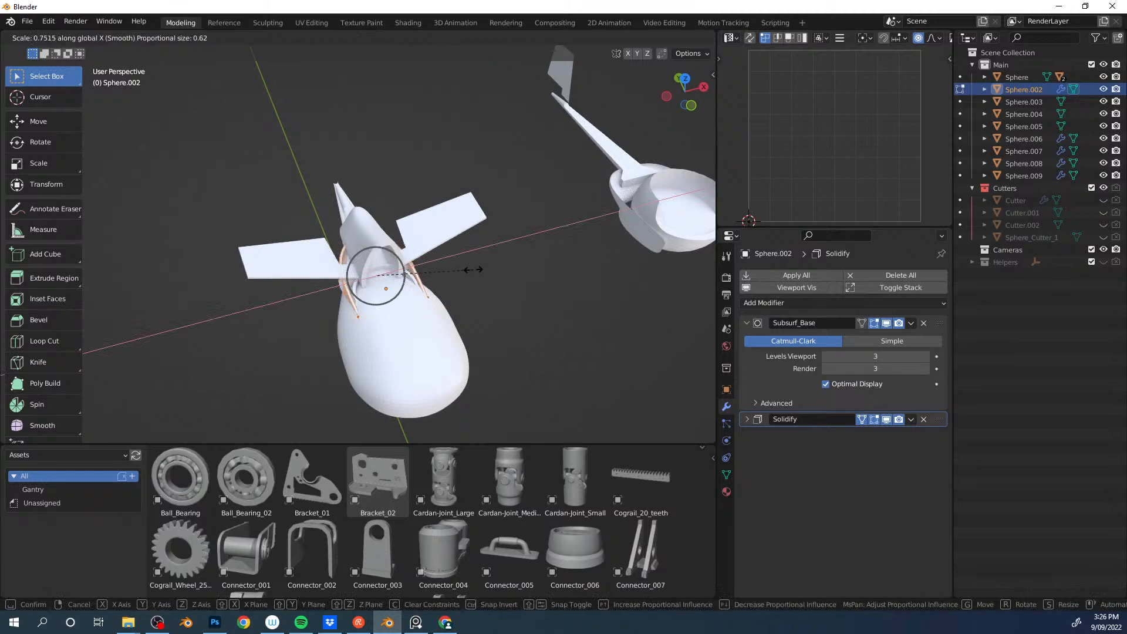
{"action": "left_click", "coordinate": [472, 270]}
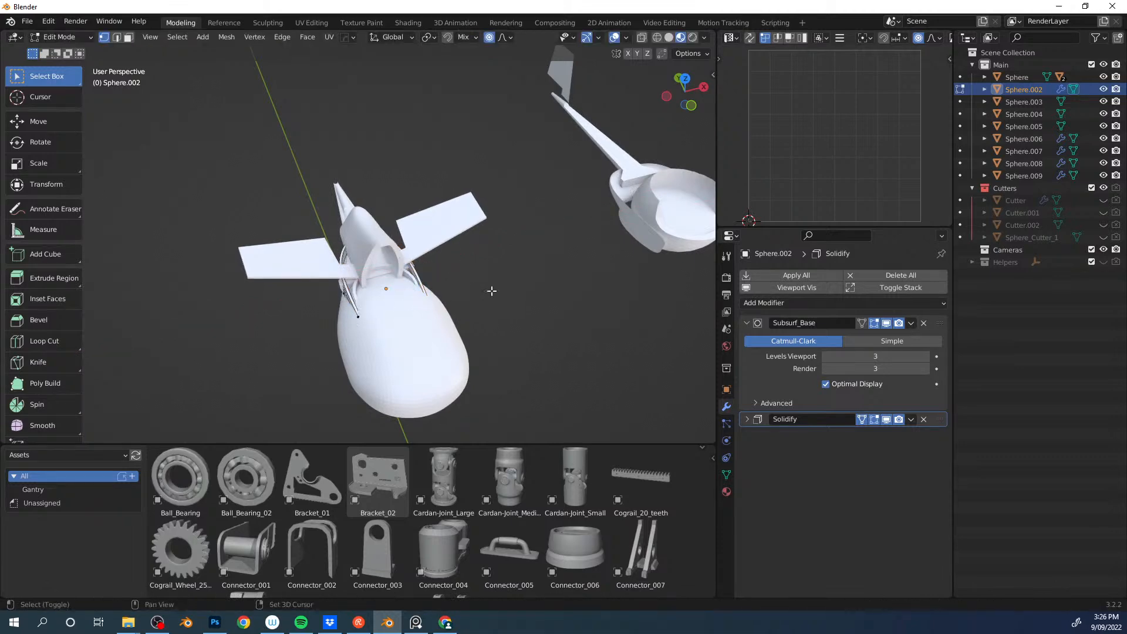
{"action": "key", "text": "s"}
{"action": "key", "text": "x"}
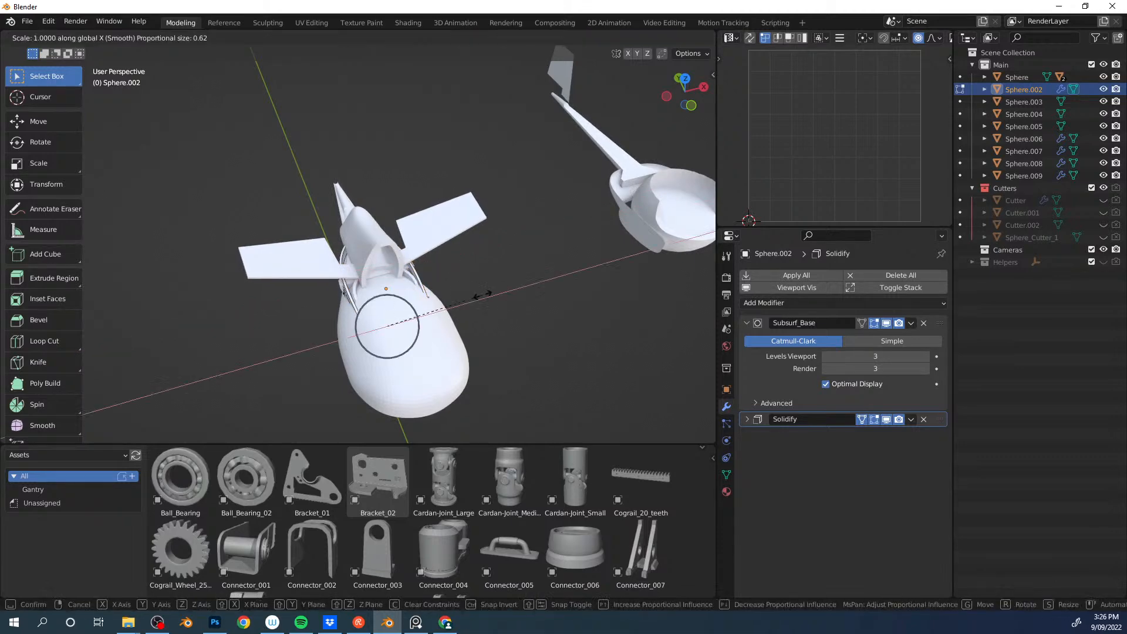
{"action": "left_click", "coordinate": [427, 299]}
{"action": "middle_click_drag", "start_coordinate": [427, 299], "coordinate": [551, 206]}
{"action": "key", "text": "Tab"}
Step: Try moving the nose downward along Z
{"action": "key", "text": "g"}
{"action": "left_click", "coordinate": [429, 242]}
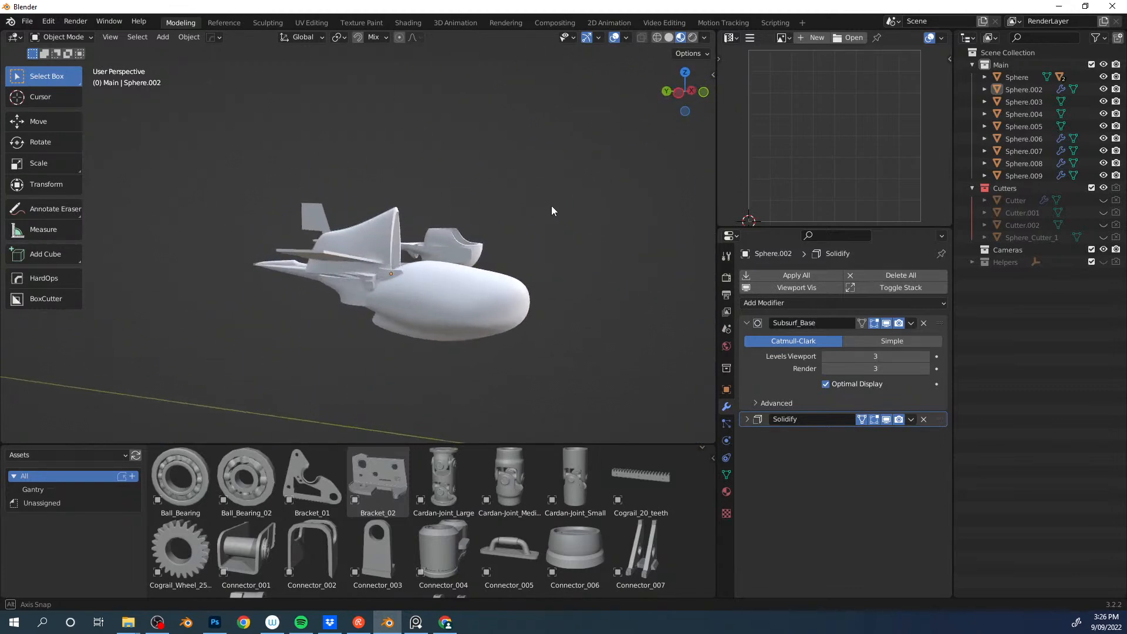
{"action": "left_click", "coordinate": [473, 311]}
{"action": "key", "text": "g"}
{"action": "key", "text": "z"}
{"action": "left_click", "coordinate": [473, 388]}
Step: Try deleting the nose and moving mesh vertices on the cockpit body instead
{"action": "middle_click_drag", "start_coordinate": [474, 388], "coordinate": [453, 305]}
{"action": "left_click", "coordinate": [366, 312]}
{"action": "left_click", "coordinate": [496, 335]}
{"action": "middle_click_drag", "start_coordinate": [523, 332], "coordinate": [449, 303]}
{"action": "key", "text": "Delete"}
{"action": "left_click", "coordinate": [413, 305]}
{"action": "key", "text": "Tab"}
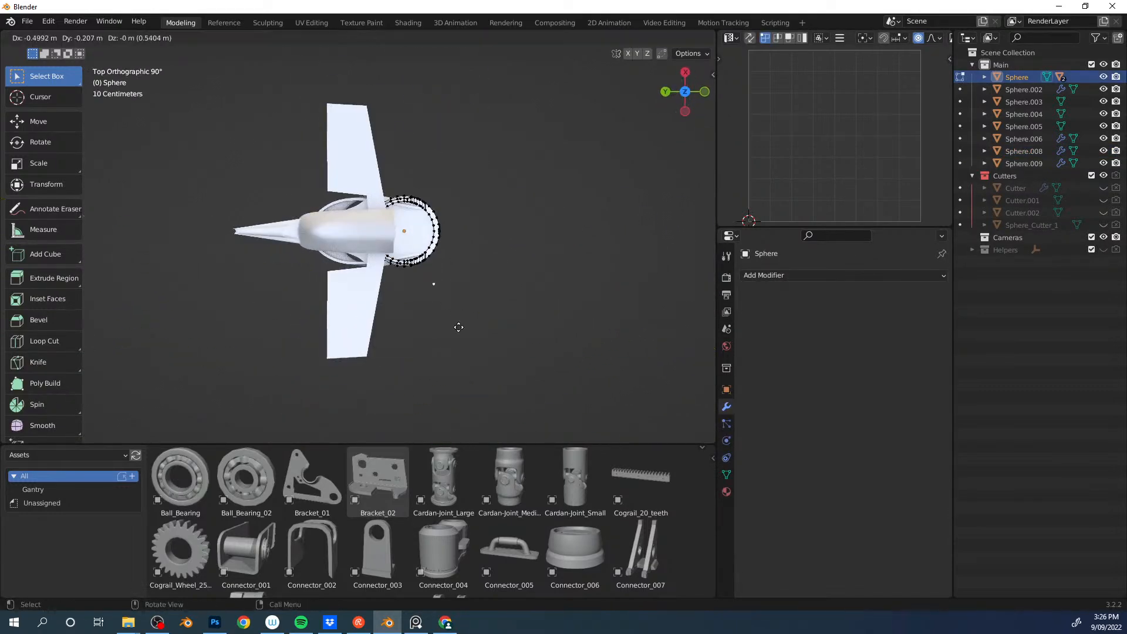
Step: Restore the nose, reduce its mesh to a U-shaped edge outline and add a level 3 Subdivision Surface modifier
{"action": "key", "text": "ctrl+z"}
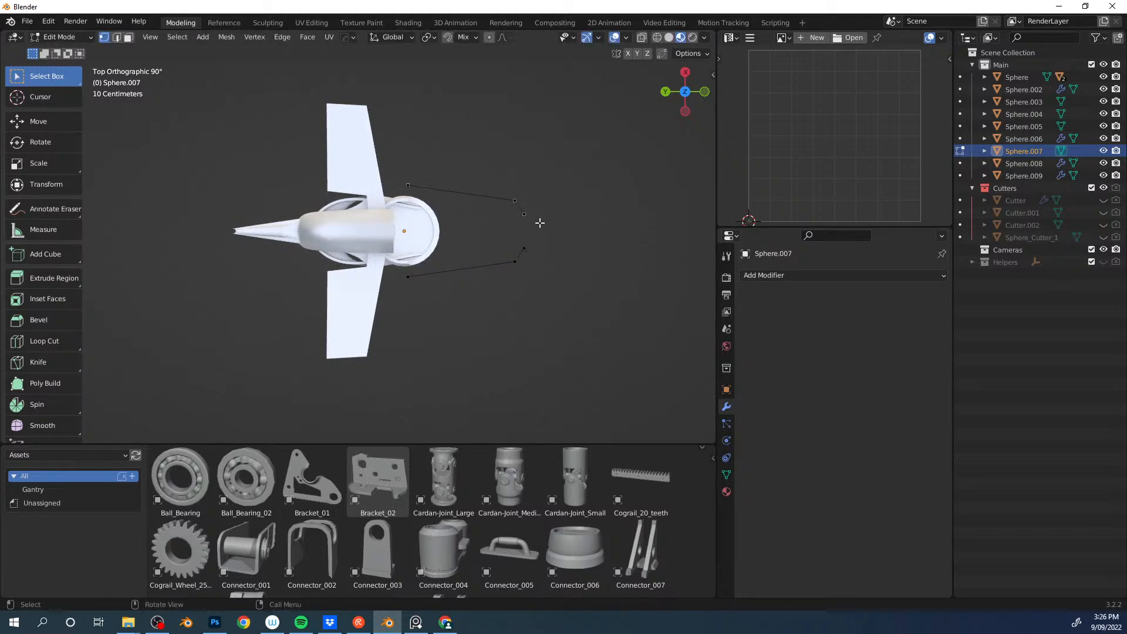
{"action": "middle_click_drag", "start_coordinate": [540, 253], "coordinate": [506, 290]}
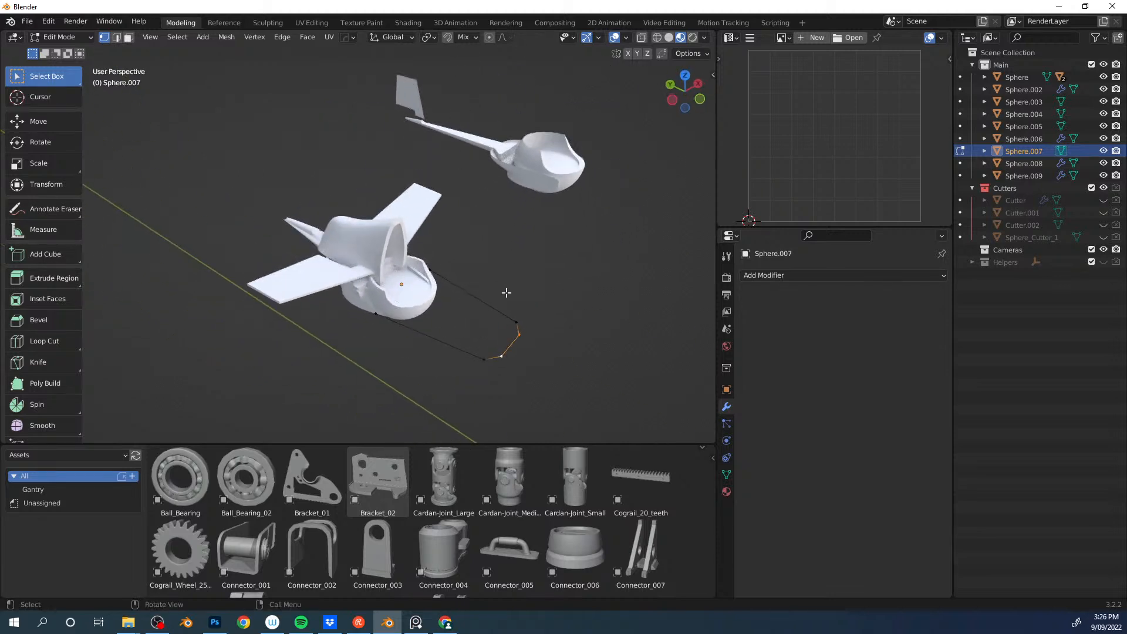
{"action": "key", "text": "ctrl+3"}
Step: Build the U-shaped outline into a flat strip, moving its front vertices and scaling them along X
{"action": "middle_click_drag", "start_coordinate": [517, 340], "coordinate": [427, 315]}
{"action": "key", "text": "g"}
{"action": "left_click", "coordinate": [570, 301]}
{"action": "key", "text": "s"}
{"action": "key", "text": "x"}
{"action": "left_click", "coordinate": [514, 305]}
{"action": "key", "text": "g"}
{"action": "left_click", "coordinate": [528, 311]}
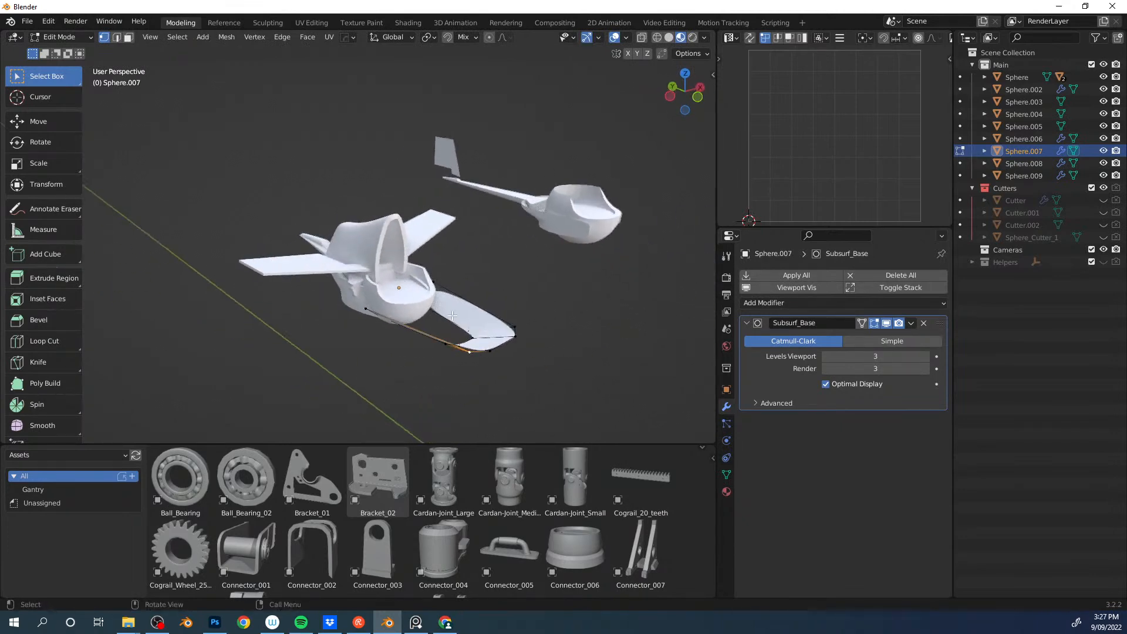
Step: Extrude the U-shaped strip's front edges about 0.2 m upward along Z and scale them along X to about 0.68
{"action": "middle_click_drag", "start_coordinate": [506, 359], "coordinate": [511, 300]}
{"action": "scroll", "coordinate": [510, 299], "scroll_direction": "up", "scroll_amount": 4}
{"action": "middle_click_drag", "start_coordinate": [509, 247], "coordinate": [461, 279], "text": "shift"}
{"action": "scroll", "coordinate": [399, 320], "scroll_direction": "up", "scroll_amount": 1}
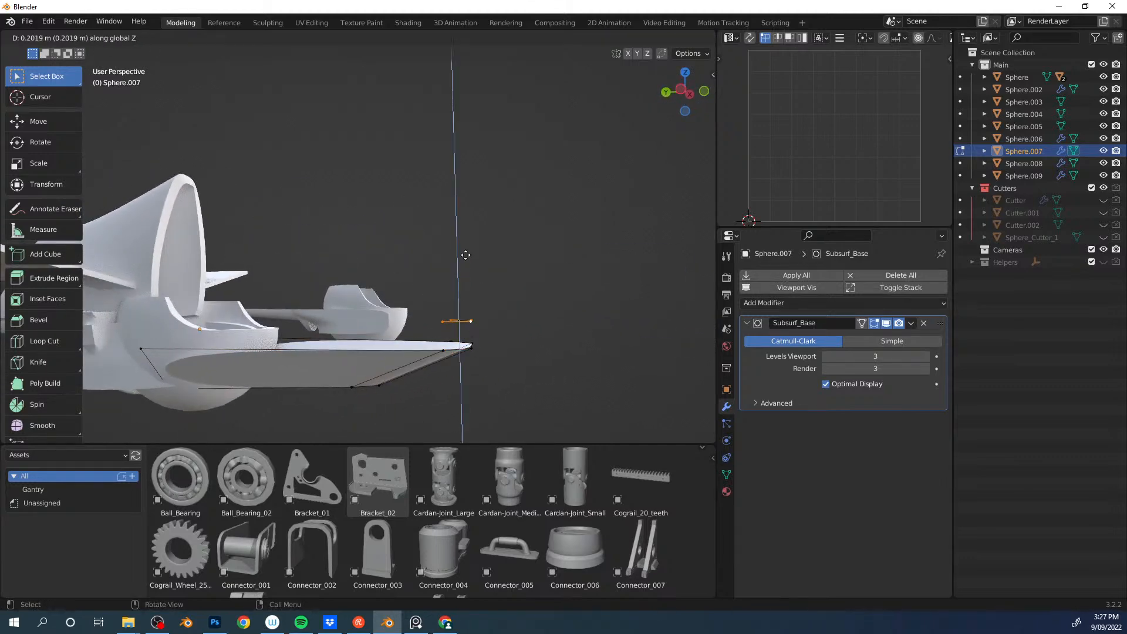
{"action": "left_click", "coordinate": [467, 256]}
{"action": "middle_click_drag", "start_coordinate": [467, 255], "coordinate": [509, 263]}
{"action": "key", "text": "s"}
{"action": "key", "text": "x"}
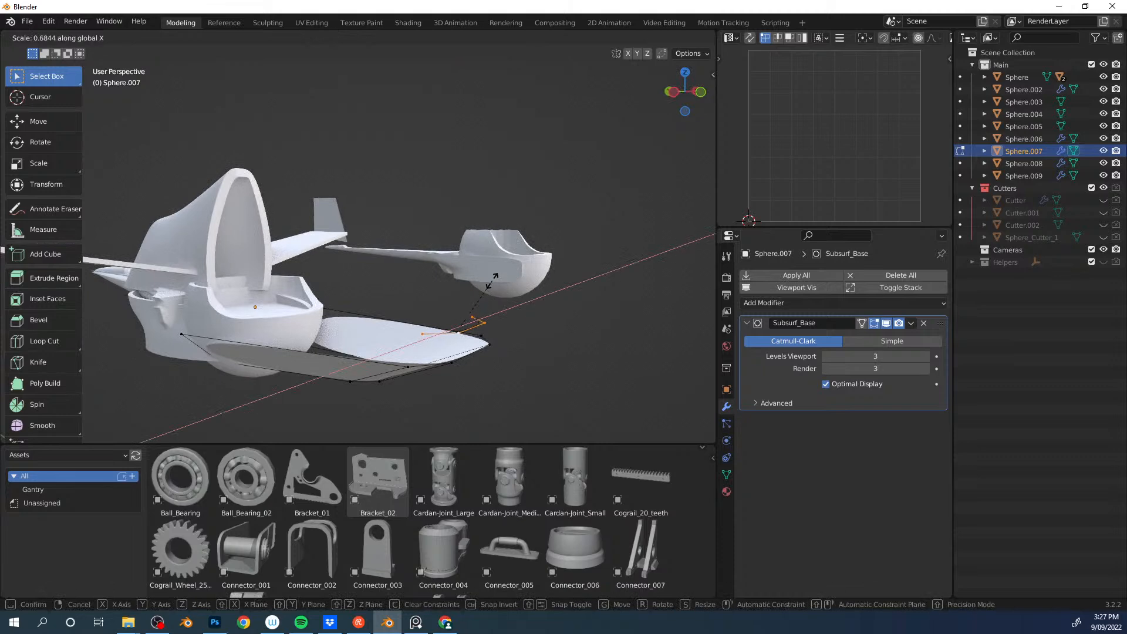
{"action": "left_click", "coordinate": [485, 276]}
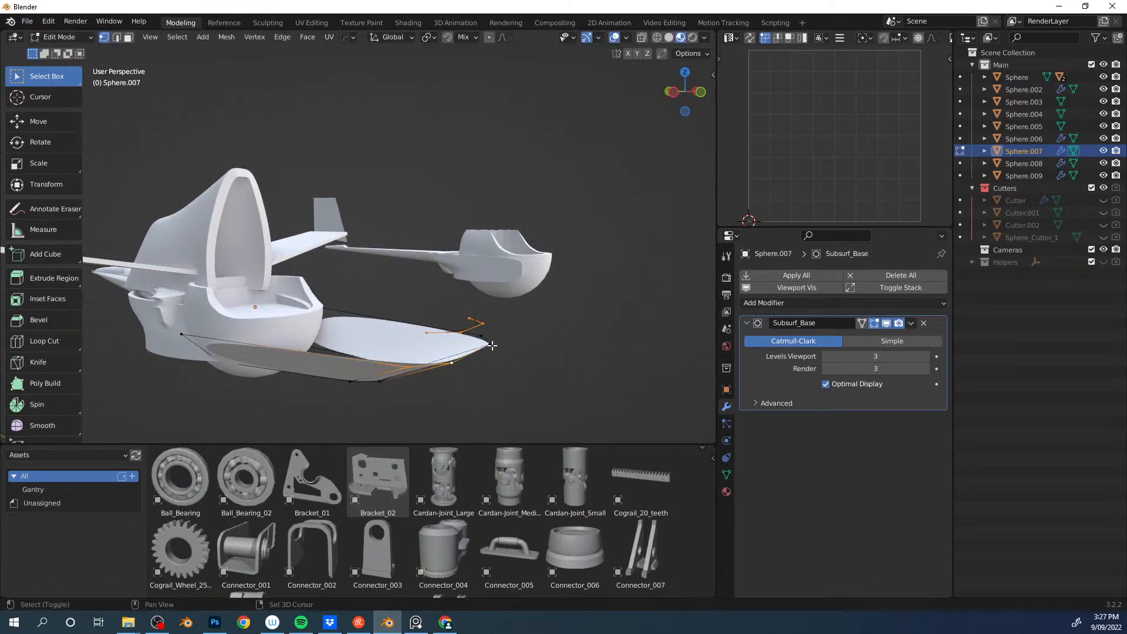
Step: Adjust the heights of the U-shaped strip's front lip and underside vertices along Z
{"action": "middle_click_drag", "start_coordinate": [501, 331], "coordinate": [388, 316]}
{"action": "mouse_move", "coordinate": [470, 333]}
{"action": "middle_mouse_down"}
{"action": "mouse_move", "coordinate": [569, 322]}
{"action": "mouse_move", "coordinate": [480, 325]}
{"action": "middle_mouse_up"}
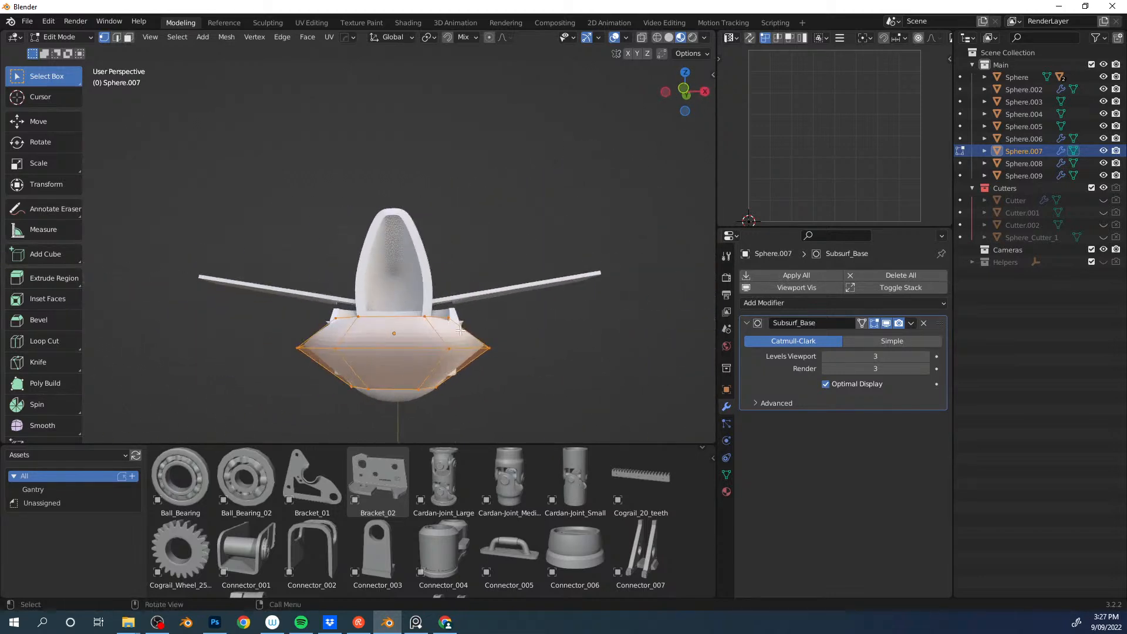
{"action": "middle_click_drag", "start_coordinate": [394, 341], "coordinate": [435, 369]}
{"action": "key", "text": "g"}
{"action": "key", "text": "z"}
{"action": "left_click", "coordinate": [424, 333]}
{"action": "key", "text": "g"}
{"action": "key", "text": "z"}
{"action": "left_click", "coordinate": [343, 327]}
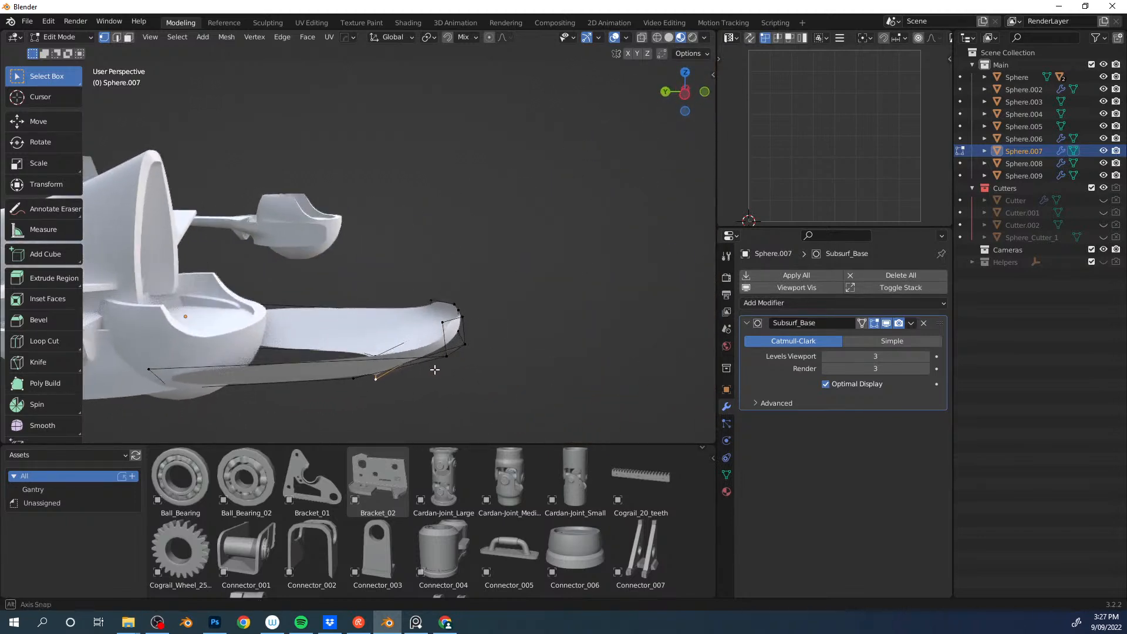
{"action": "middle_click_drag", "start_coordinate": [441, 307], "coordinate": [434, 289]}
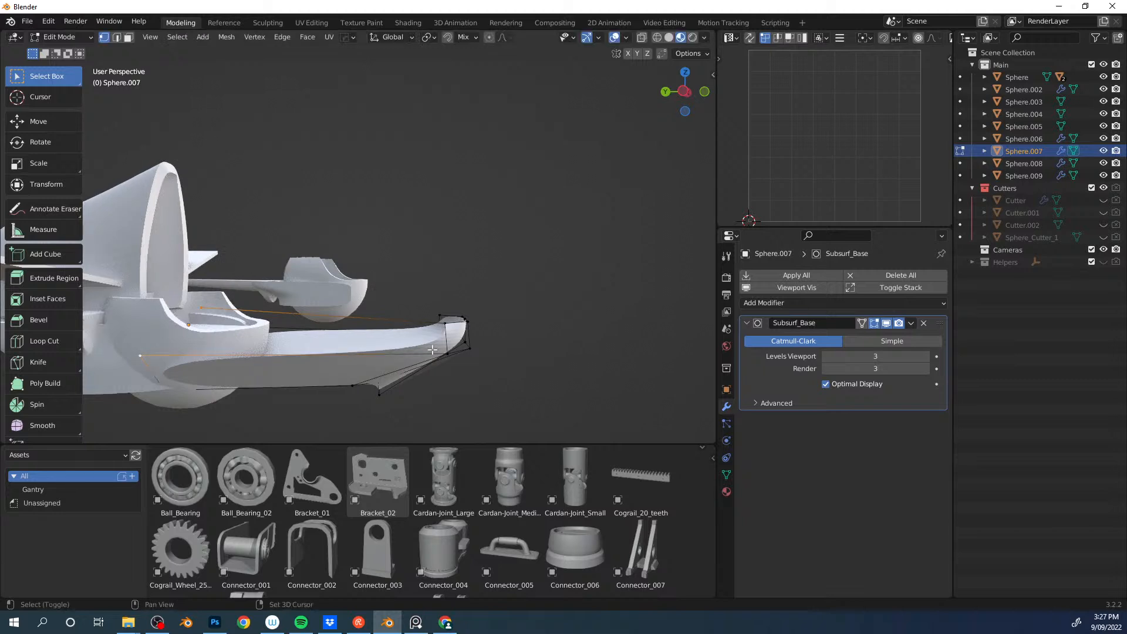
Step: Move the front corner vertices of the U-shaped frame outward, back and up, with the same change on the opposite arm
{"action": "middle_click_drag", "start_coordinate": [443, 323], "coordinate": [381, 393]}
{"action": "middle_click_drag", "start_coordinate": [519, 359], "coordinate": [492, 331]}
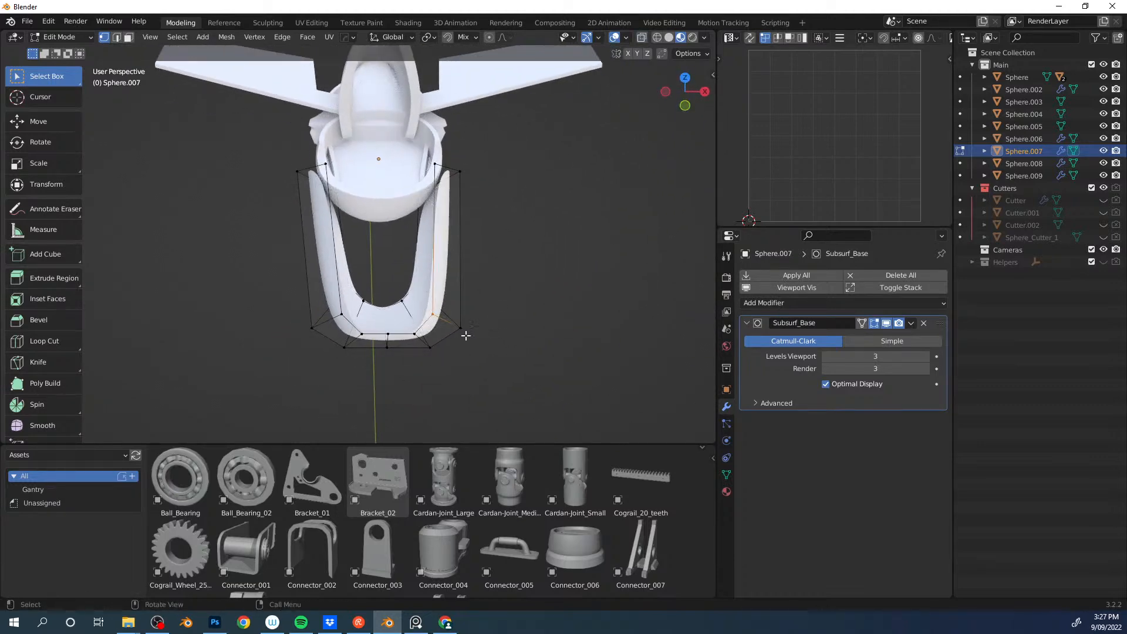
{"action": "key", "text": "g"}
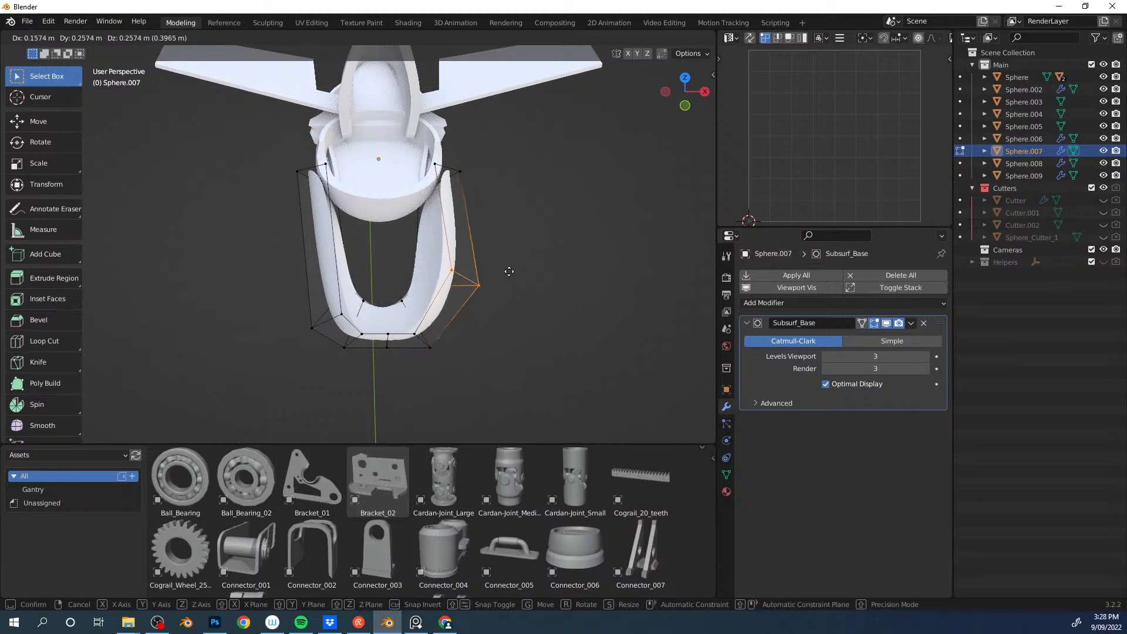
{"action": "left_click", "coordinate": [515, 249]}
{"action": "middle_click_drag", "start_coordinate": [514, 248], "coordinate": [451, 237]}
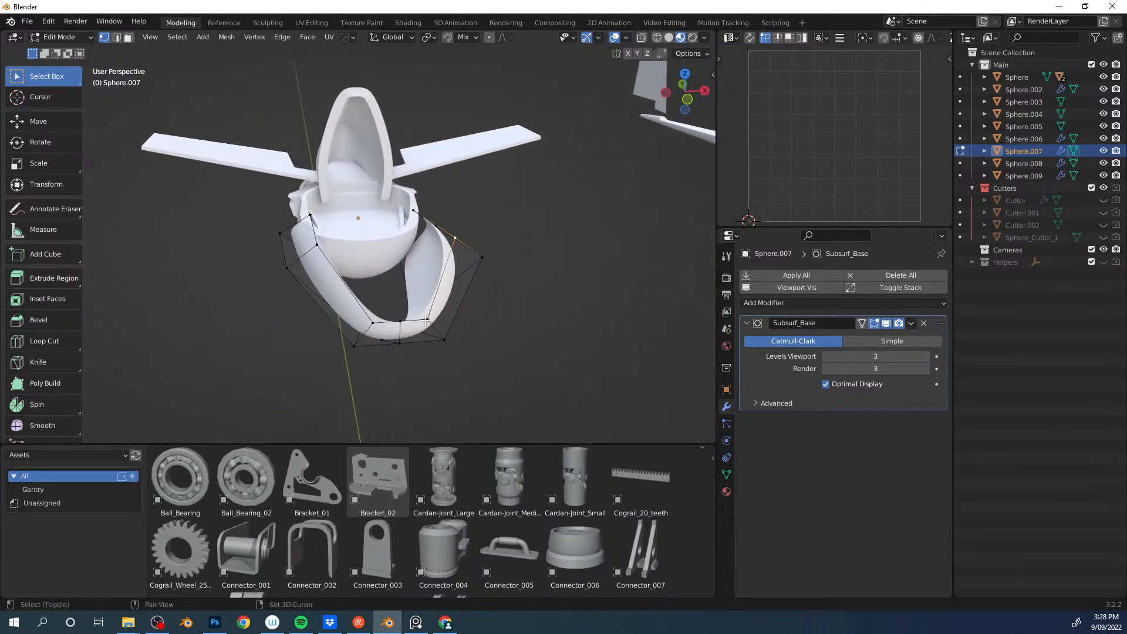
{"action": "middle_click_drag", "start_coordinate": [435, 297], "coordinate": [329, 333]}
Step: Add an edge loop near the rear end of the U-shaped frame's arm and crease the frame's outer side edges
{"action": "key", "text": "shift+e"}
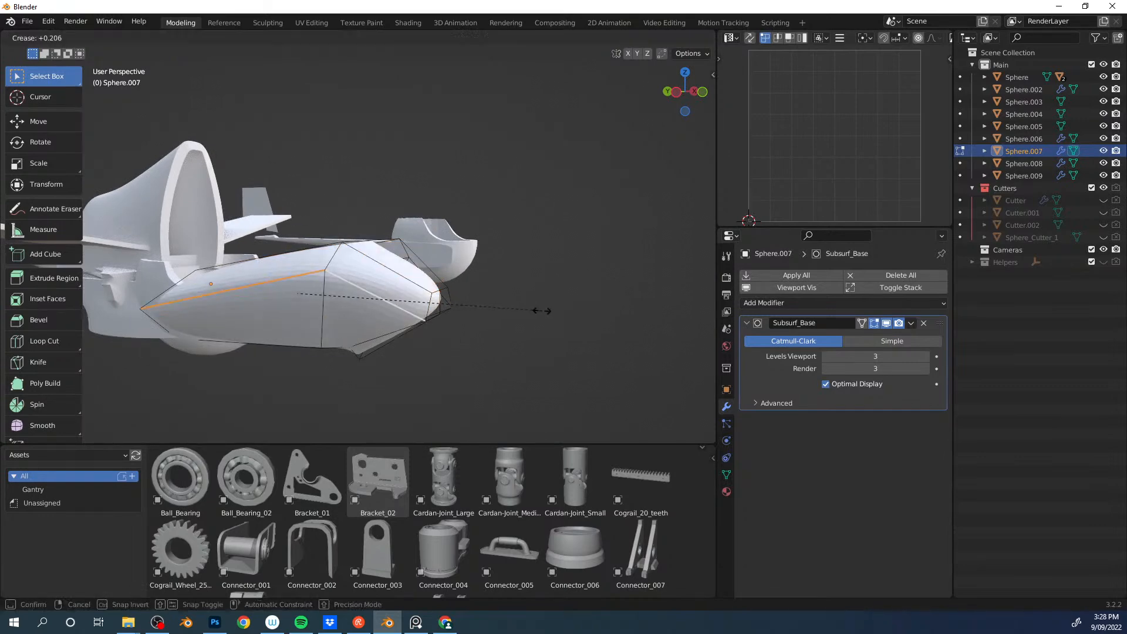
{"action": "right_click", "coordinate": [584, 315]}
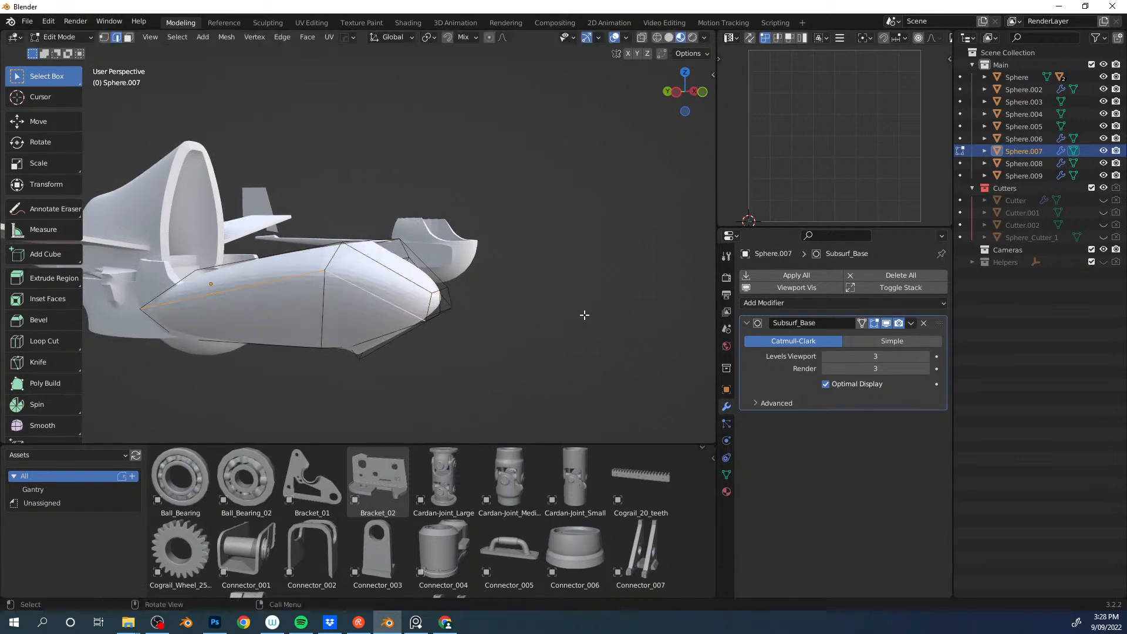
{"action": "left_click", "coordinate": [209, 286]}
{"action": "left_click", "coordinate": [175, 289]}
{"action": "left_click", "coordinate": [269, 284]}
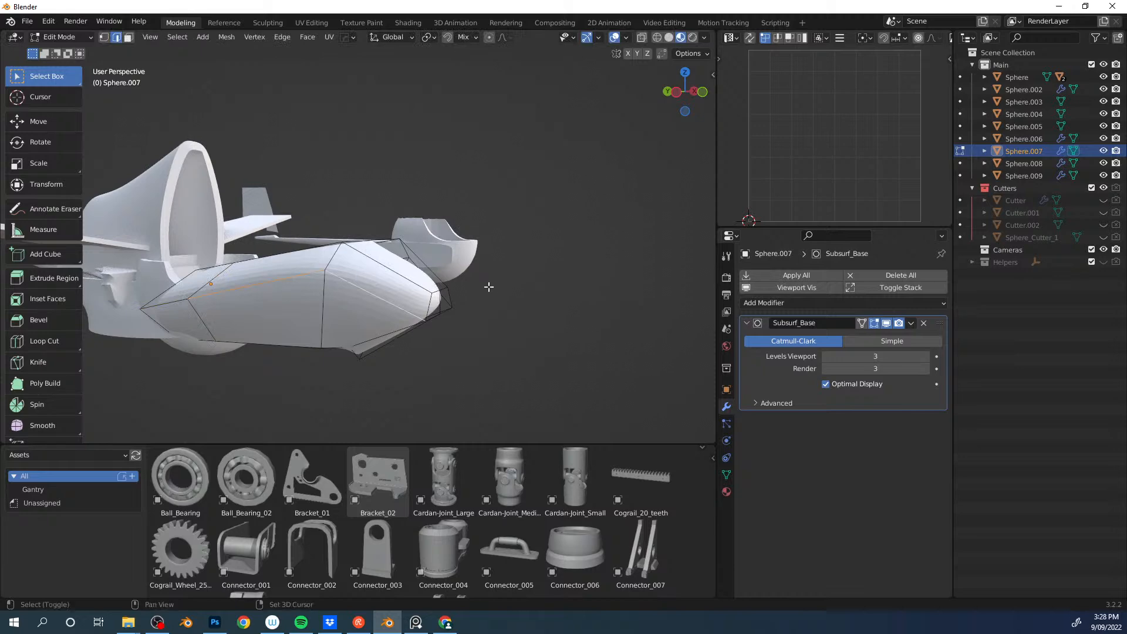
{"action": "key", "text": "shift+e"}
{"action": "left_click", "coordinate": [622, 294]}
{"action": "middle_click_drag", "start_coordinate": [622, 294], "coordinate": [427, 293]}
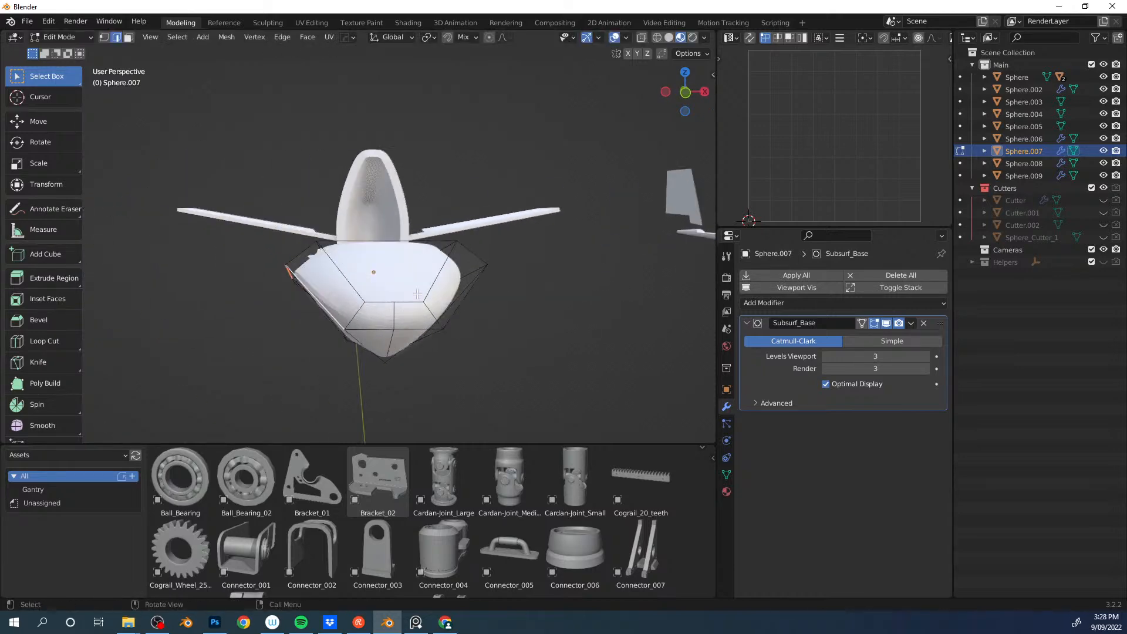
{"action": "mouse_move", "coordinate": [578, 288]}
{"action": "middle_mouse_down"}
{"action": "mouse_move", "coordinate": [468, 291]}
{"action": "mouse_move", "coordinate": [560, 289]}
{"action": "middle_mouse_up"}
{"action": "middle_click_drag", "start_coordinate": [432, 289], "coordinate": [451, 234]}
{"action": "left_click", "coordinate": [338, 272]}
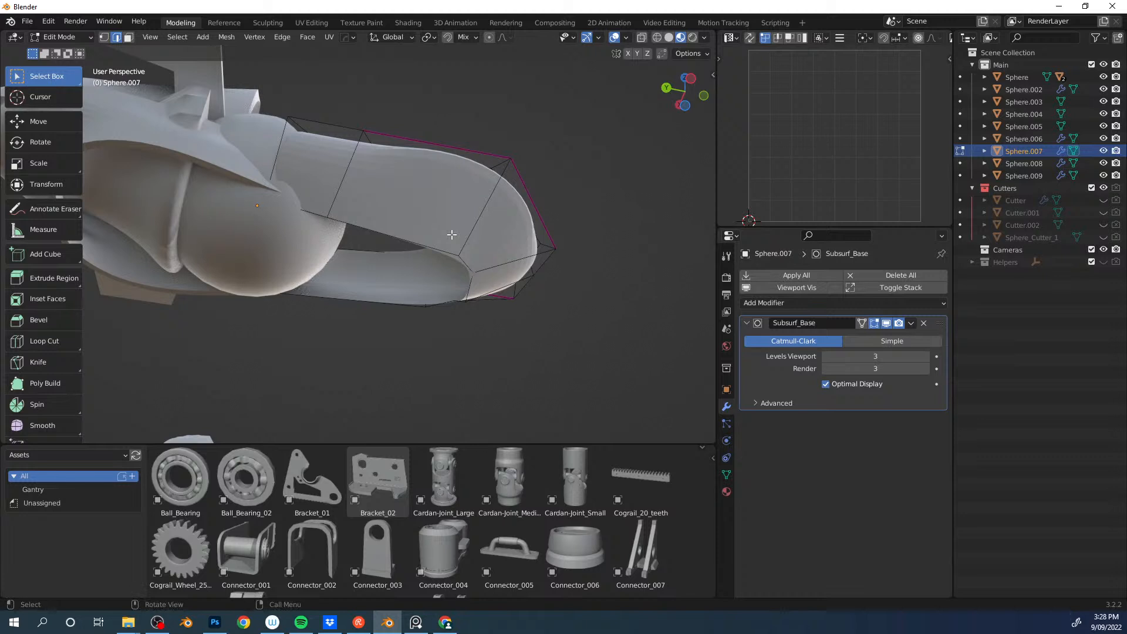
Step: Add a big plane to the mesh beneath the U-shaped frame and lower its centre vertices along Z
{"action": "middle_click_drag", "start_coordinate": [422, 276], "coordinate": [472, 365]}
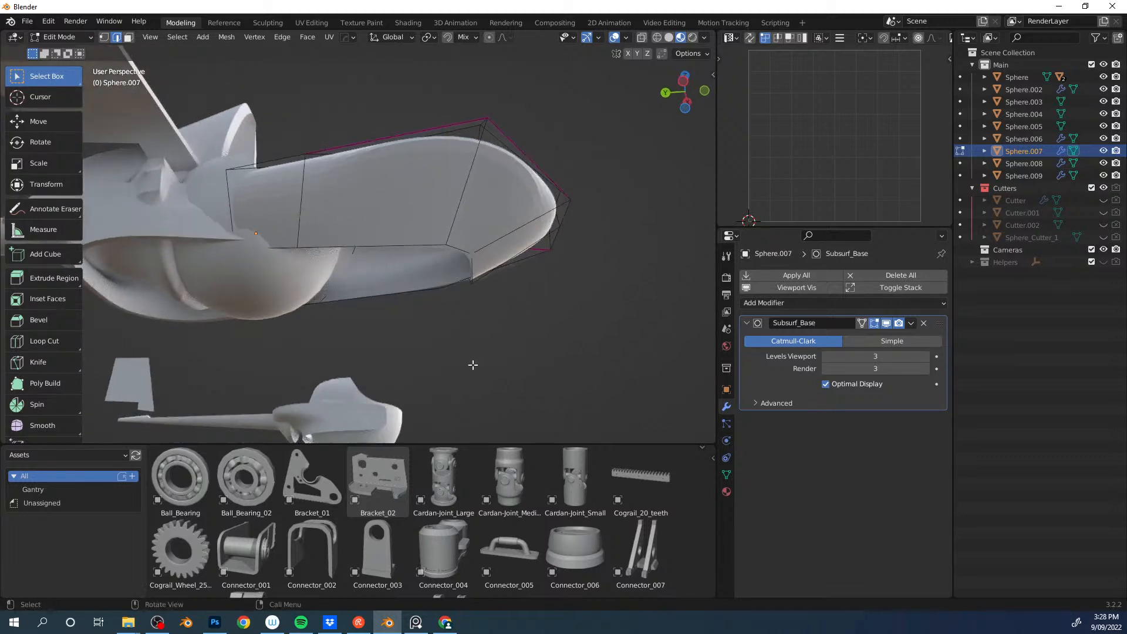
{"action": "key", "text": "a"}
{"action": "key", "text": "alt+a"}
{"action": "key", "text": "shift+a"}
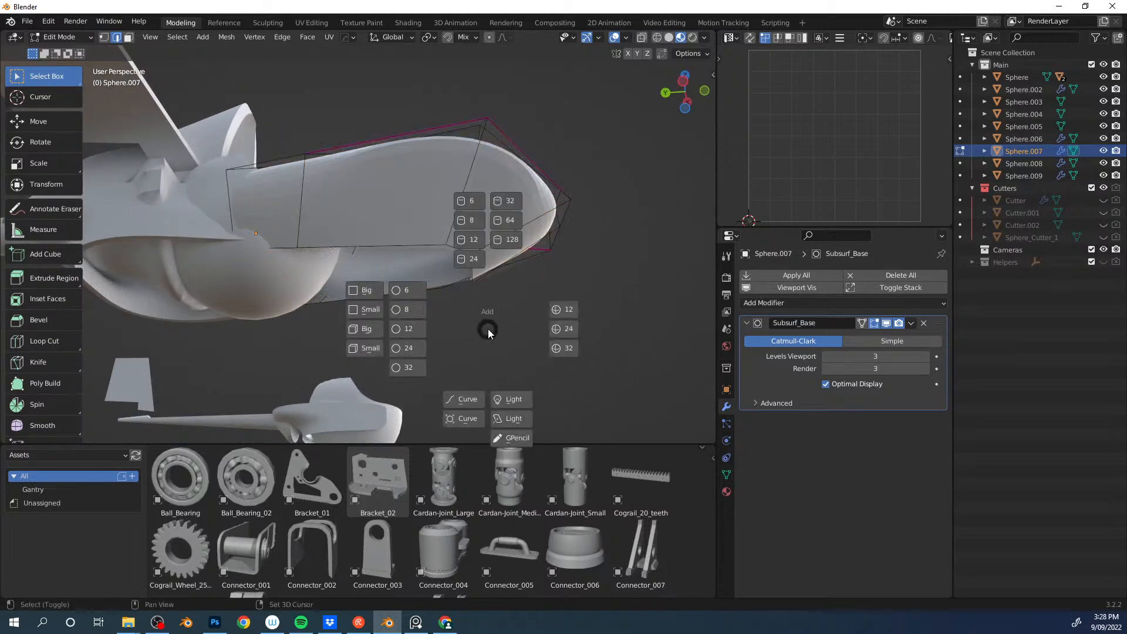
{"action": "left_click", "coordinate": [367, 295]}
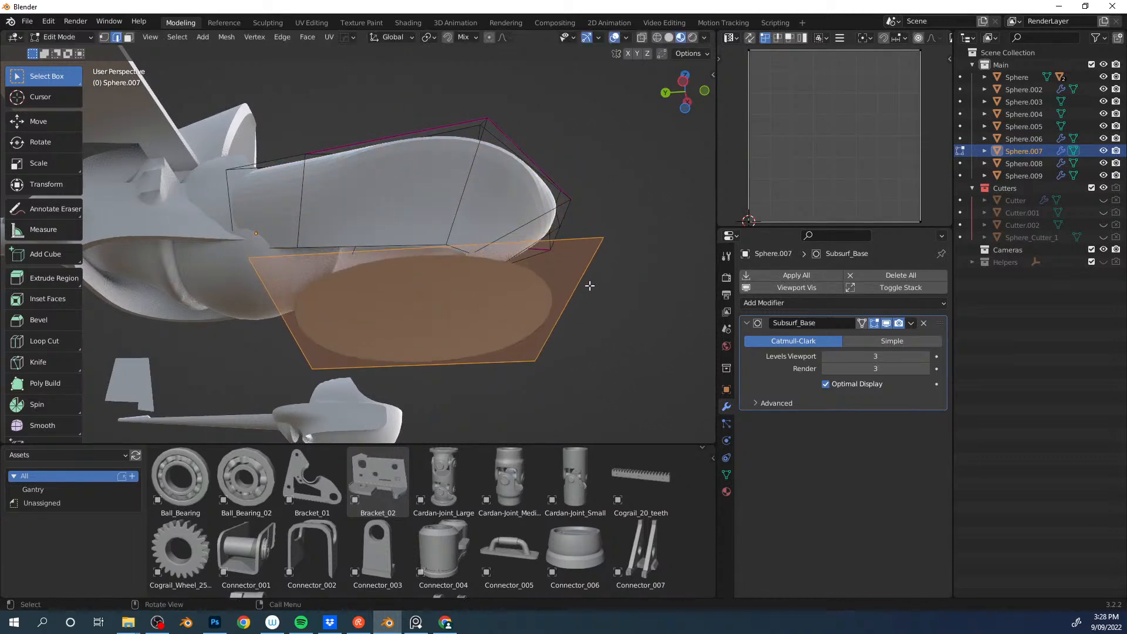
{"action": "middle_click_drag", "start_coordinate": [591, 286], "coordinate": [460, 312]}
{"action": "key", "text": "g"}
{"action": "key", "text": "z"}
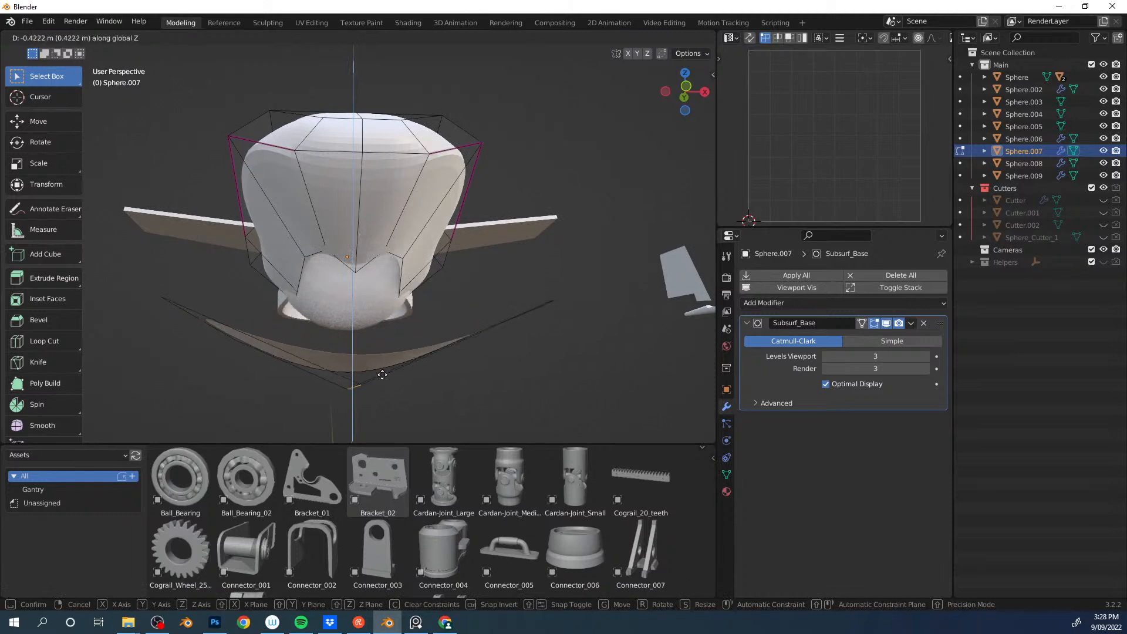
{"action": "left_click", "coordinate": [390, 413]}
Step: Reshape the front of the lower panel in side view by repositioning its front vertices and adjusting them along Z
{"action": "scroll", "coordinate": [376, 376], "scroll_direction": "down", "scroll_amount": 3}
{"action": "middle_click_drag", "start_coordinate": [360, 329], "coordinate": [434, 322]}
{"action": "left_click", "coordinate": [410, 331]}
{"action": "left_click", "coordinate": [394, 330]}
{"action": "key", "text": "Tab"}
{"action": "left_click", "coordinate": [458, 340]}
{"action": "left_click_drag", "start_coordinate": [484, 323], "coordinate": [437, 354]}
{"action": "key", "text": "g"}
{"action": "left_click", "coordinate": [485, 330]}
{"action": "left_click_drag", "start_coordinate": [492, 274], "coordinate": [441, 302]}
{"action": "key", "text": "g"}
{"action": "key", "text": "z"}
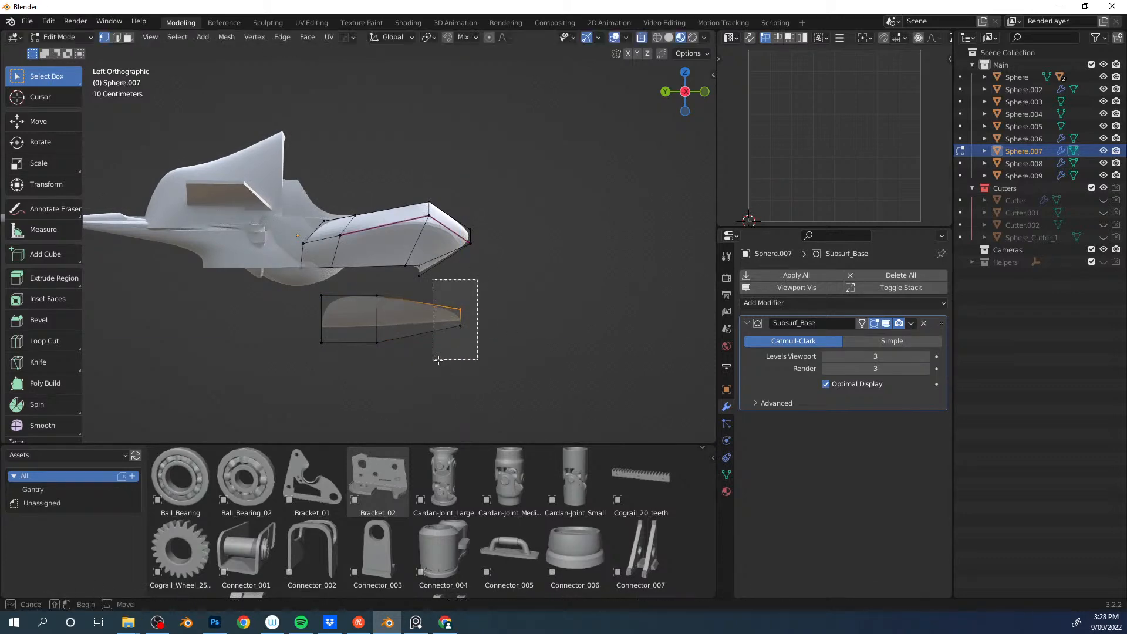
{"action": "left_click", "coordinate": [476, 306]}
{"action": "middle_click_drag", "start_coordinate": [476, 306], "coordinate": [403, 325]}
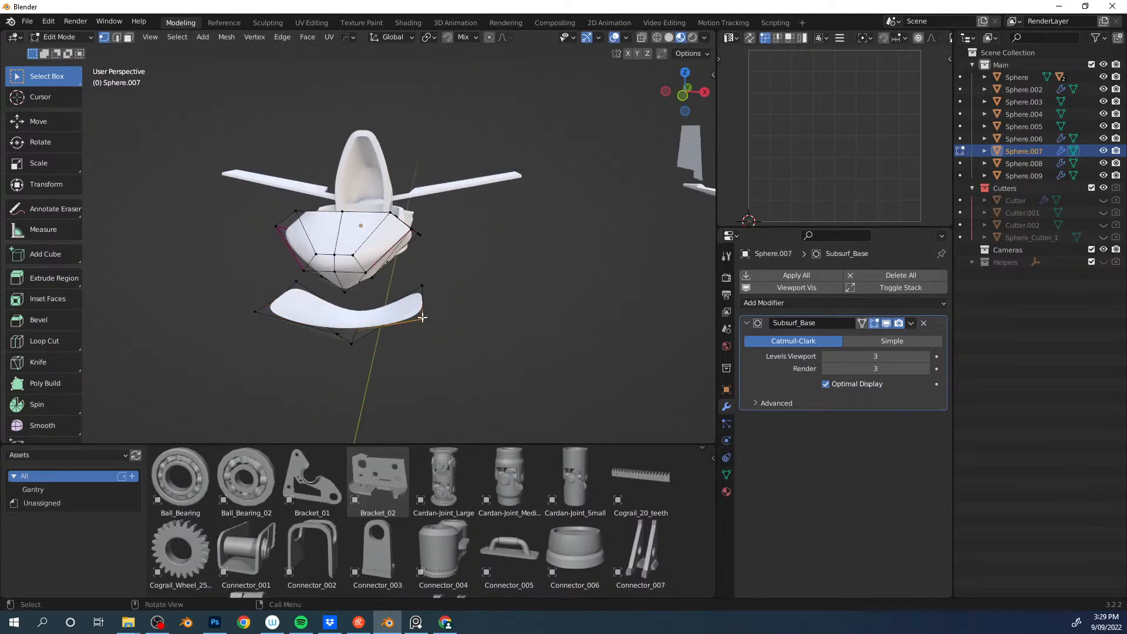
Step: Scale the whole lower panel along X and raise it against the underside of the U-shaped frame
{"action": "key", "text": "l"}
{"action": "key", "text": "s"}
{"action": "key", "text": "x"}
{"action": "left_click", "coordinate": [494, 312]}
{"action": "middle_click_drag", "start_coordinate": [470, 311], "coordinate": [536, 293]}
{"action": "key", "text": "g"}
{"action": "key", "text": "z"}
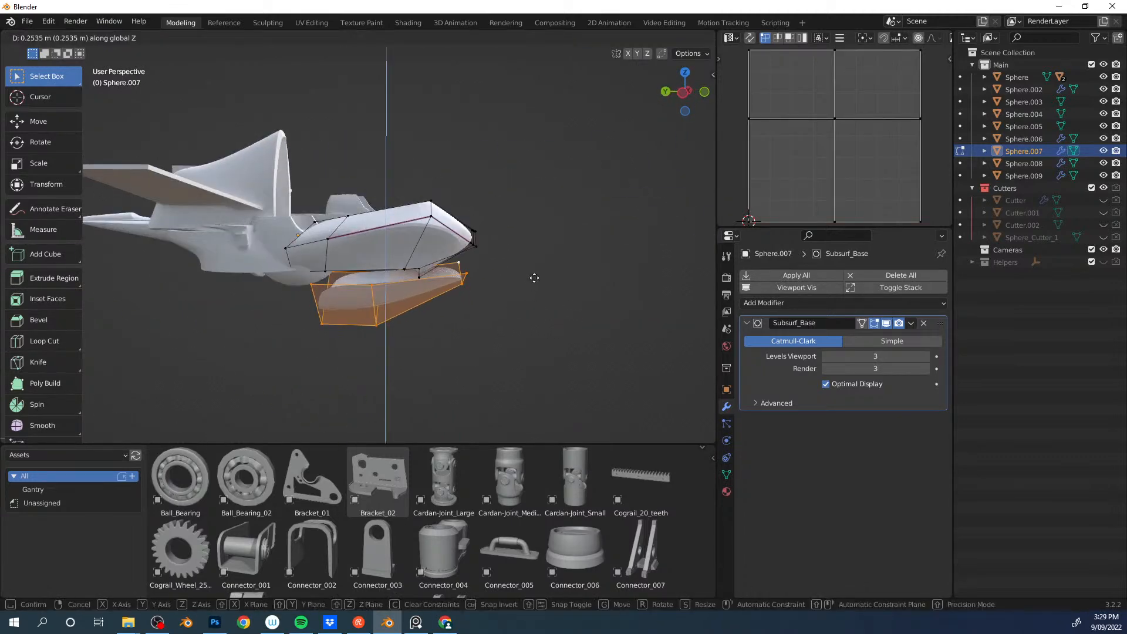
{"action": "left_click", "coordinate": [533, 278]}
{"action": "key", "text": "ctrl+KP_3"}
{"action": "key", "text": "g"}
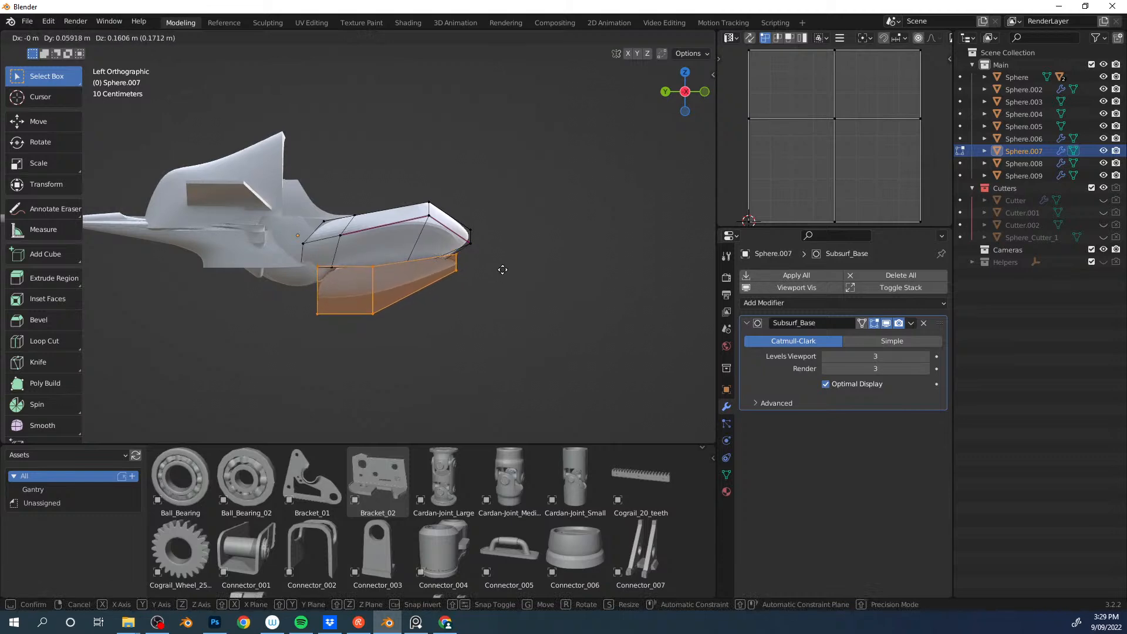
{"action": "left_click", "coordinate": [502, 270]}
Step: Extend the lower panel's rear edge backward along Y beneath the fuselage
{"action": "left_click", "coordinate": [285, 272]}
{"action": "mouse_move", "coordinate": [312, 278]}
{"action": "middle_mouse_down"}
{"action": "mouse_move", "coordinate": [439, 296]}
{"action": "mouse_move", "coordinate": [306, 291]}
{"action": "middle_mouse_up"}
{"action": "middle_click_drag", "start_coordinate": [394, 278], "coordinate": [372, 270]}
{"action": "key", "text": "g"}
{"action": "right_click", "coordinate": [379, 322]}
{"action": "key", "text": "g"}
{"action": "key", "text": "y"}
{"action": "left_click", "coordinate": [290, 304]}
{"action": "key", "text": "a"}
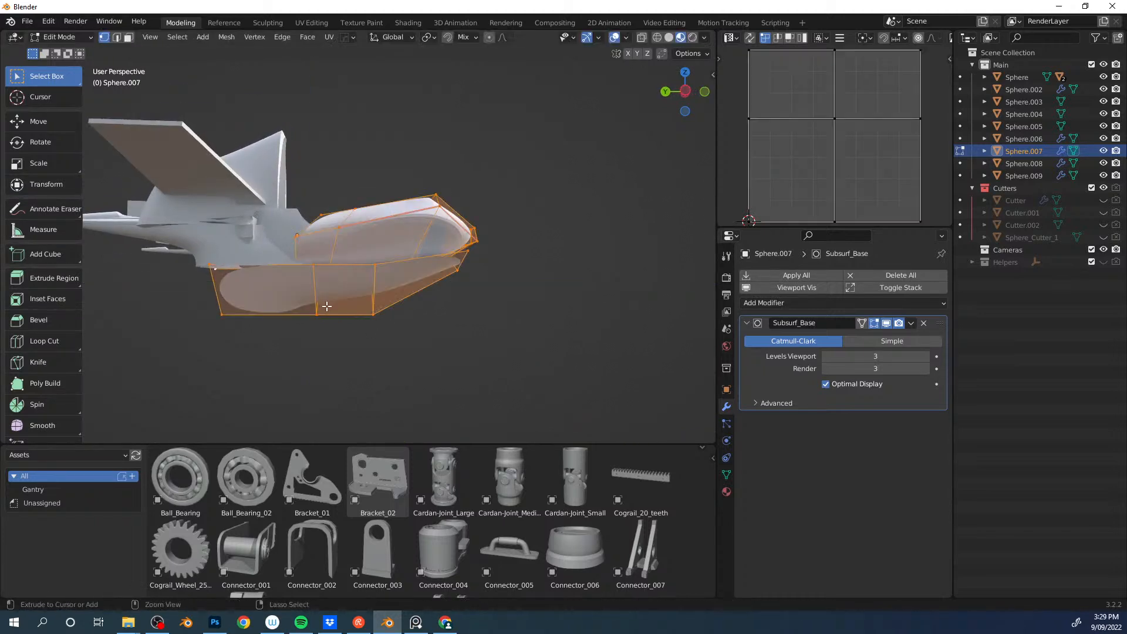
{"action": "middle_click_drag", "start_coordinate": [392, 314], "coordinate": [307, 308]}
{"action": "key", "text": "Tab"}
{"action": "key", "text": "Tab"}
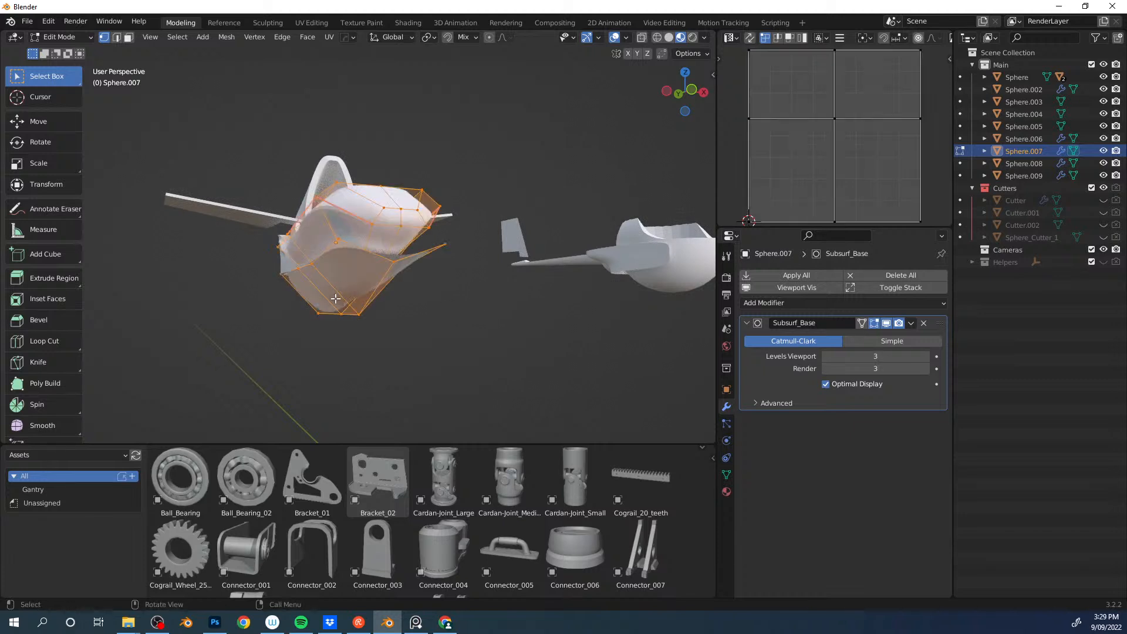
{"action": "middle_click_drag", "start_coordinate": [387, 309], "coordinate": [334, 322]}
{"action": "left_click", "coordinate": [463, 317]}
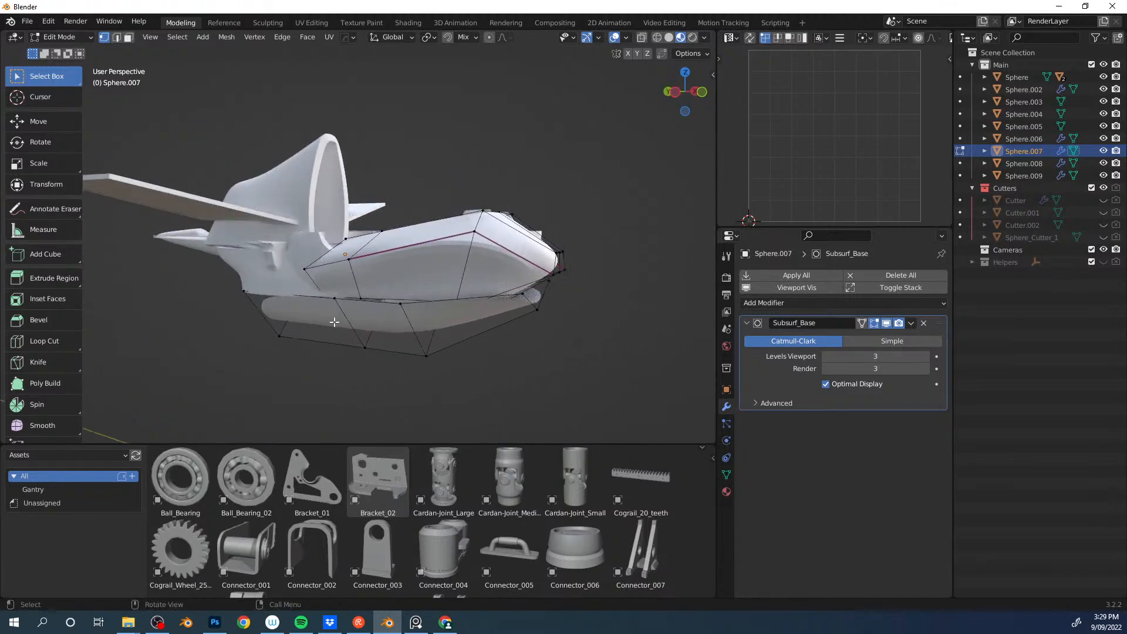
Step: Leave mesh editing and scale the hollow upper housing along X to about 0.4
{"action": "middle_click_drag", "start_coordinate": [451, 263], "coordinate": [156, 237]}
{"action": "key", "text": "Tab"}
{"action": "middle_click_drag", "start_coordinate": [301, 333], "coordinate": [502, 262]}
{"action": "left_click", "coordinate": [429, 256]}
{"action": "key", "text": "s"}
{"action": "key", "text": "x"}
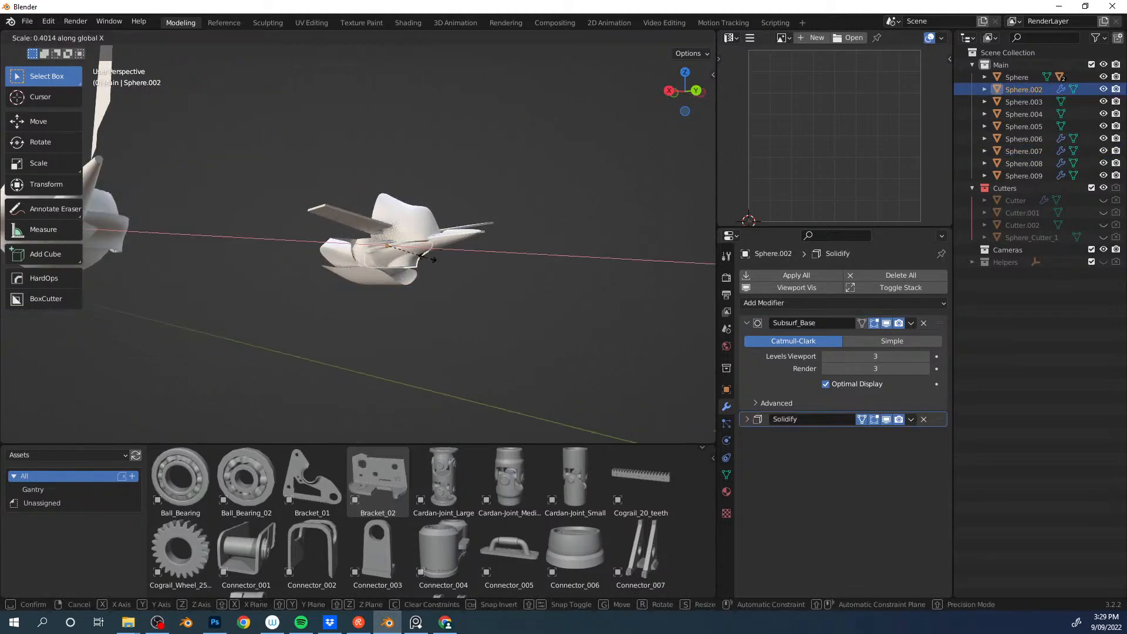
{"action": "left_click", "coordinate": [435, 259]}
{"action": "middle_click_drag", "start_coordinate": [434, 259], "coordinate": [418, 288]}
Step: Build a tapered, round-tipped wing outline beside the second cockpit as a separate object in top view and fill it with a face
{"action": "scroll", "coordinate": [416, 311], "scroll_direction": "up", "scroll_amount": 3}
{"action": "left_click", "coordinate": [411, 282]}
{"action": "left_click", "coordinate": [418, 285]}
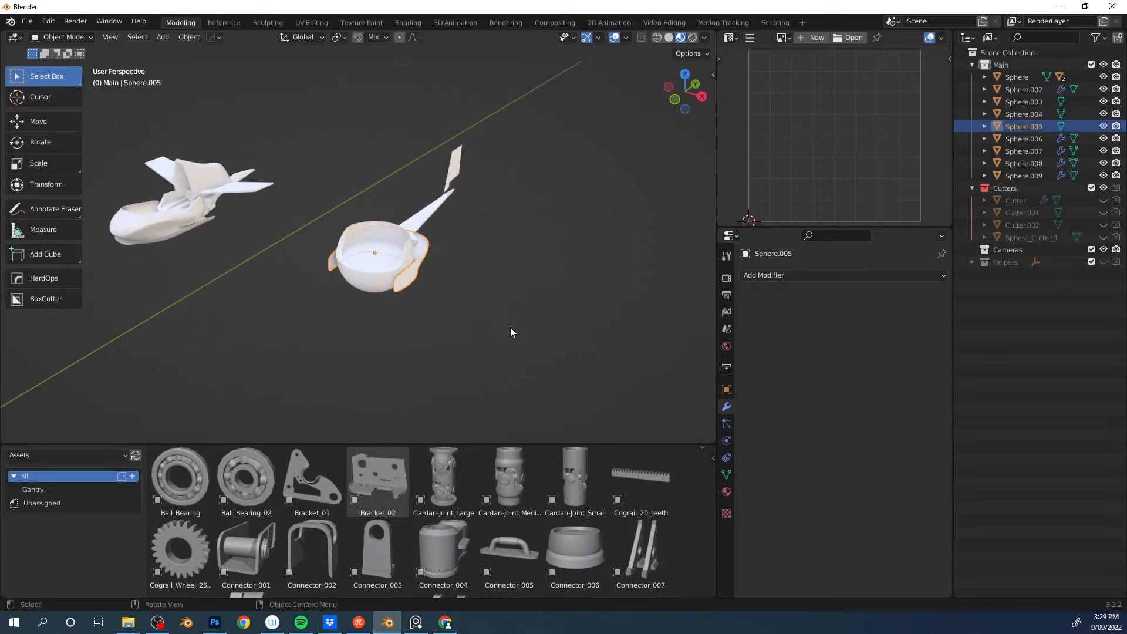
{"action": "key", "text": "Tab"}
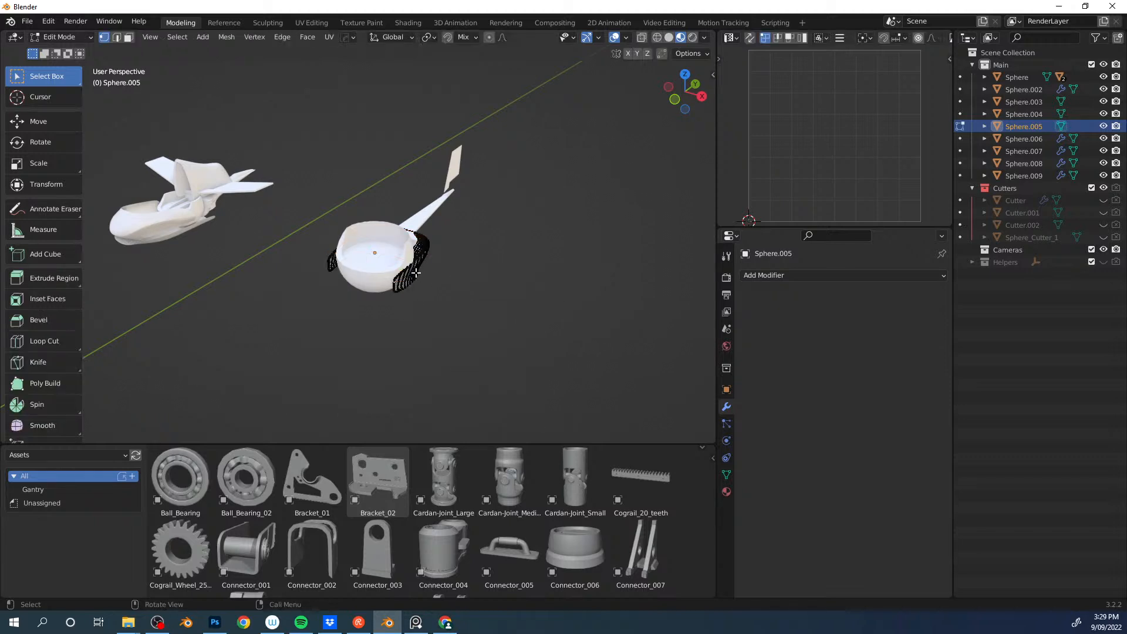
{"action": "key", "text": "KP_7"}
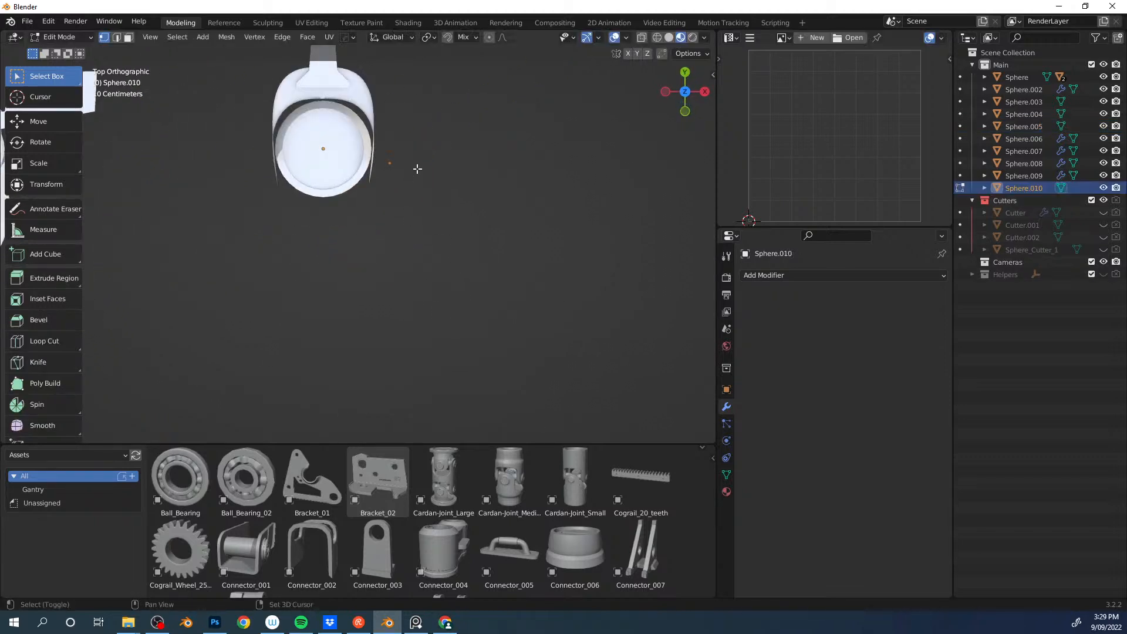
{"action": "middle_click_drag", "start_coordinate": [412, 161], "coordinate": [400, 259], "text": "shift"}
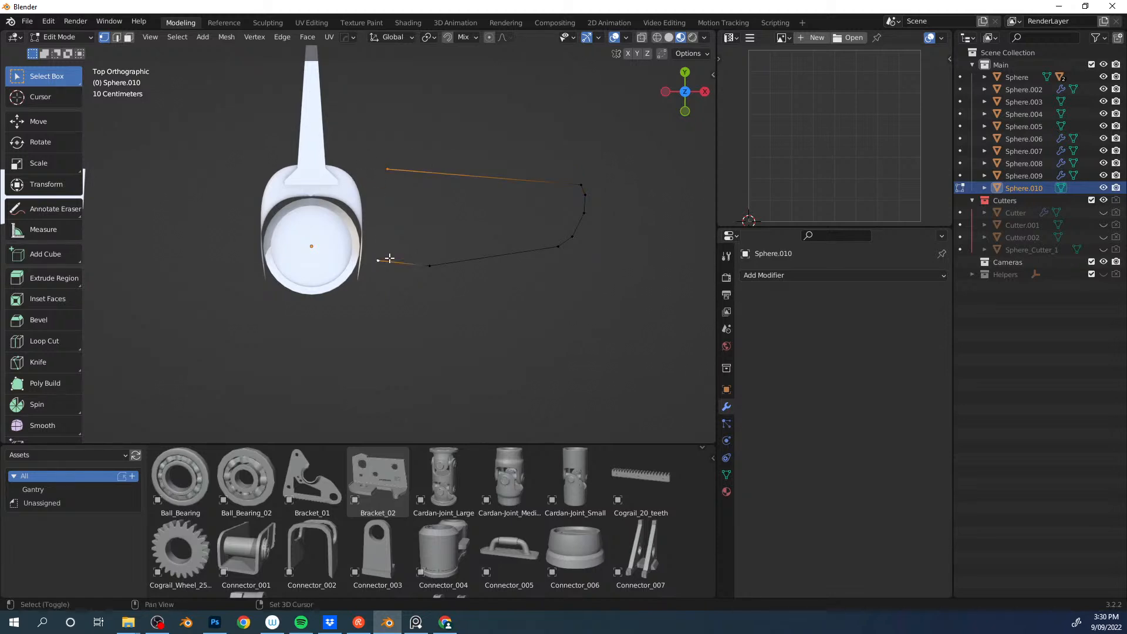
{"action": "key", "text": "f"}
{"action": "mouse_move", "coordinate": [433, 262]}
{"action": "middle_mouse_down"}
{"action": "mouse_move", "coordinate": [463, 144]}
{"action": "mouse_move", "coordinate": [448, 214]}
{"action": "mouse_move", "coordinate": [579, 221]}
{"action": "middle_mouse_up"}
Step: Leave mesh editing and delete all parts of the earlier aircraft
{"action": "scroll", "coordinate": [578, 220], "scroll_direction": "down", "scroll_amount": 3}
{"action": "key", "text": "Tab"}
{"action": "left_click_drag", "start_coordinate": [115, 183], "coordinate": [325, 329]}
{"action": "key", "text": "Delete"}
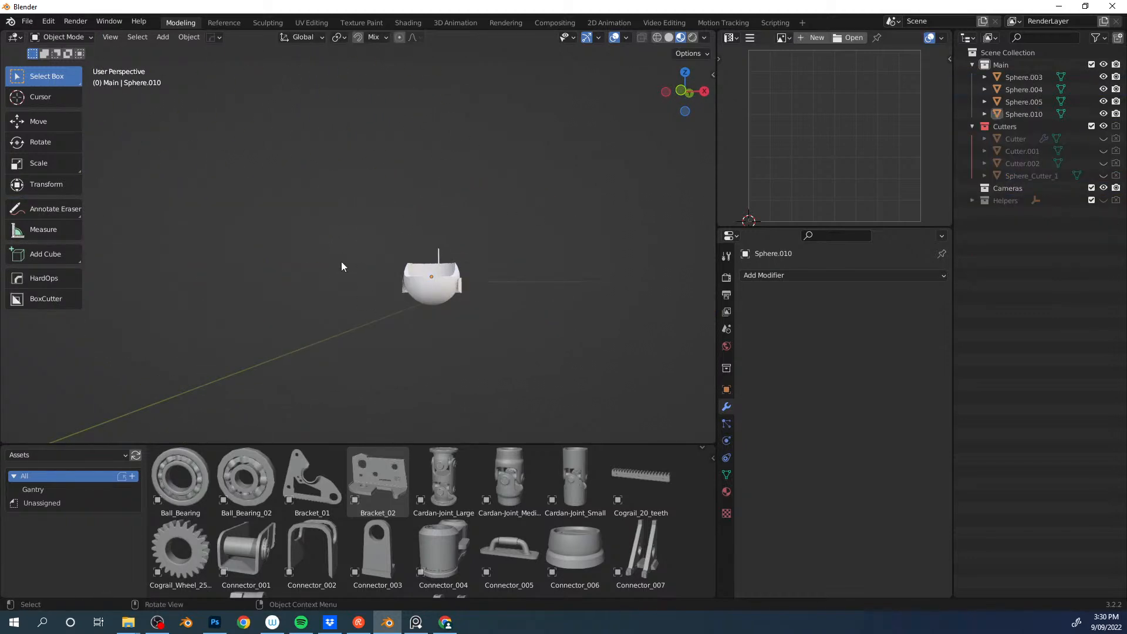
Step: Mirror the new wing across X, using the cockpit Sphere.003 as the mirror object
{"action": "middle_click_drag", "start_coordinate": [343, 262], "coordinate": [454, 295]}
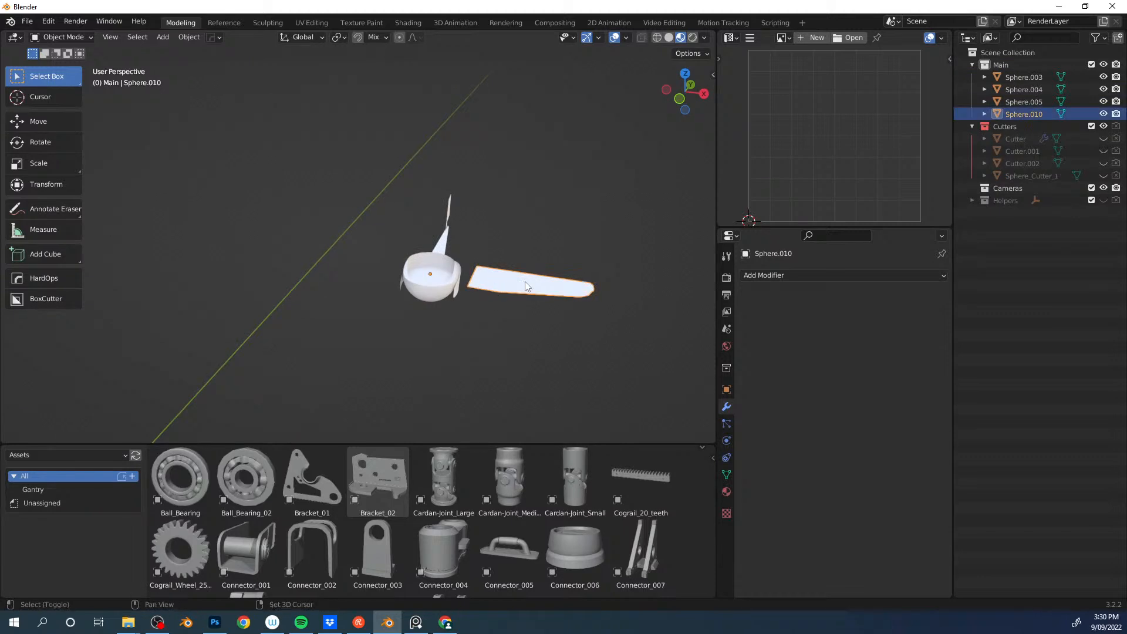
{"action": "key", "text": "shift+q"}
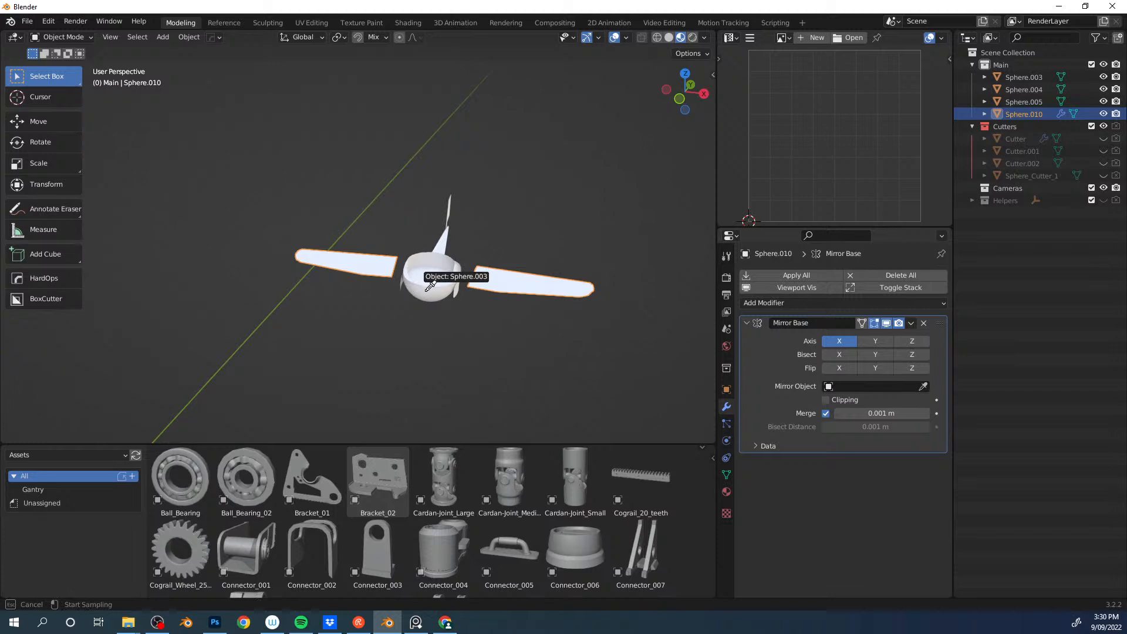
{"action": "middle_click_drag", "start_coordinate": [452, 301], "coordinate": [569, 222]}
Step: Rotate the mirrored wings about Y and adjust their height along Z
{"action": "key", "text": "r"}
{"action": "key", "text": "y"}
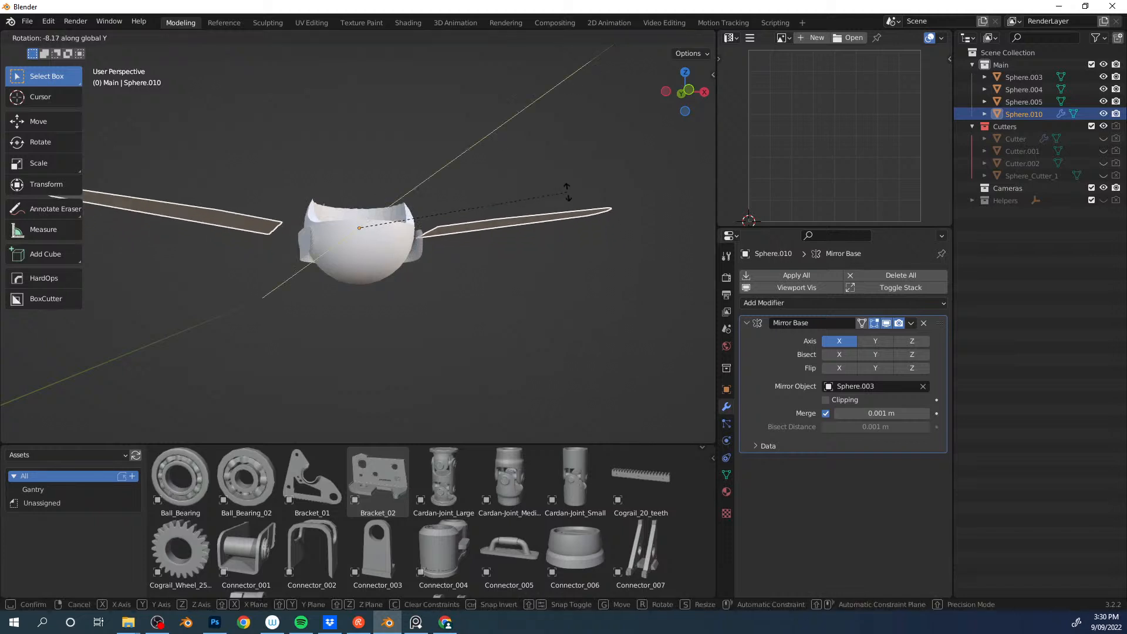
{"action": "left_click", "coordinate": [547, 302]}
{"action": "middle_click_drag", "start_coordinate": [528, 250], "coordinate": [398, 244]}
{"action": "key", "text": "g"}
{"action": "key", "text": "z"}
{"action": "left_click", "coordinate": [264, 228]}
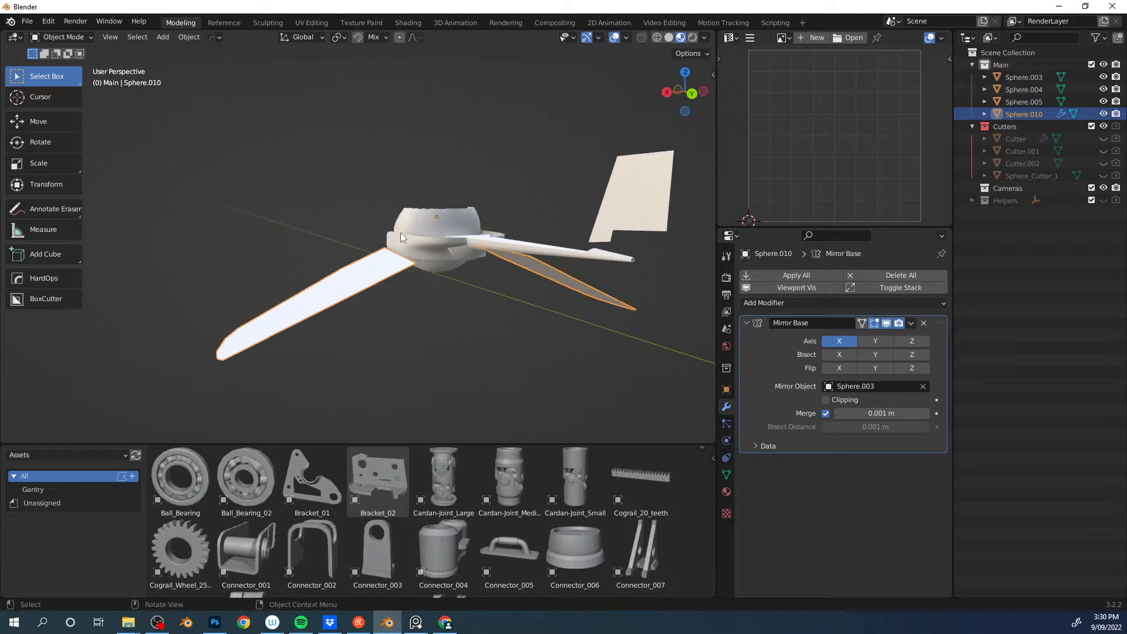
Step: Select the rear upper rim edge path of the cockpit and separate it as its own object
{"action": "middle_click_drag", "start_coordinate": [424, 203], "coordinate": [389, 246]}
{"action": "left_click", "coordinate": [429, 213]}
{"action": "key", "text": "Tab"}
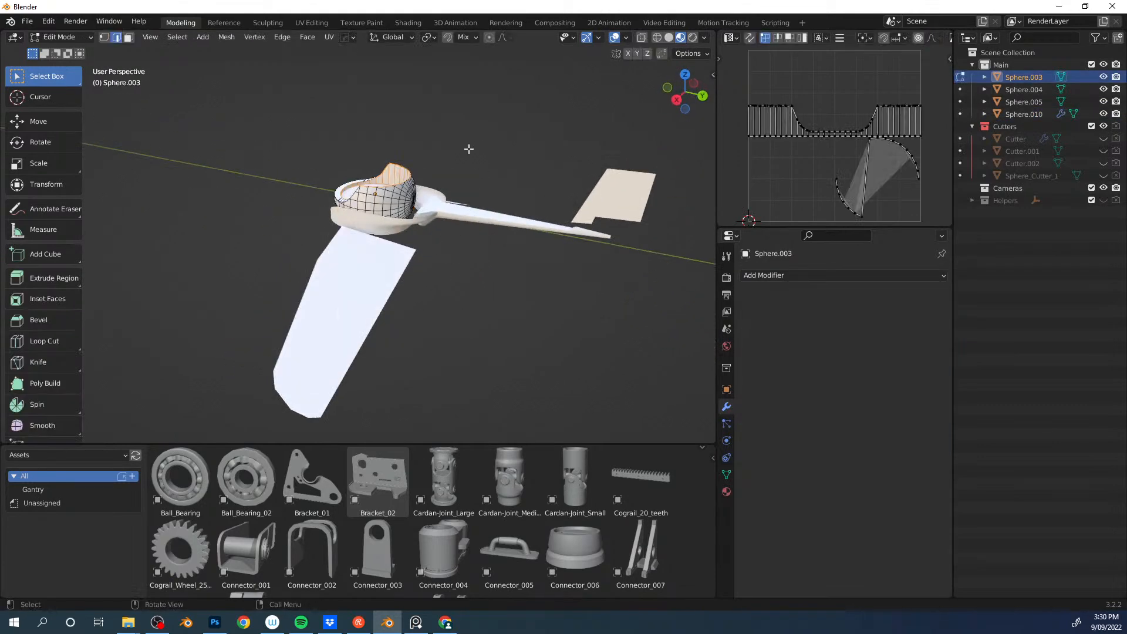
{"action": "middle_click_drag", "start_coordinate": [473, 143], "coordinate": [440, 256]}
{"action": "scroll", "coordinate": [405, 327], "scroll_direction": "up", "scroll_amount": 3}
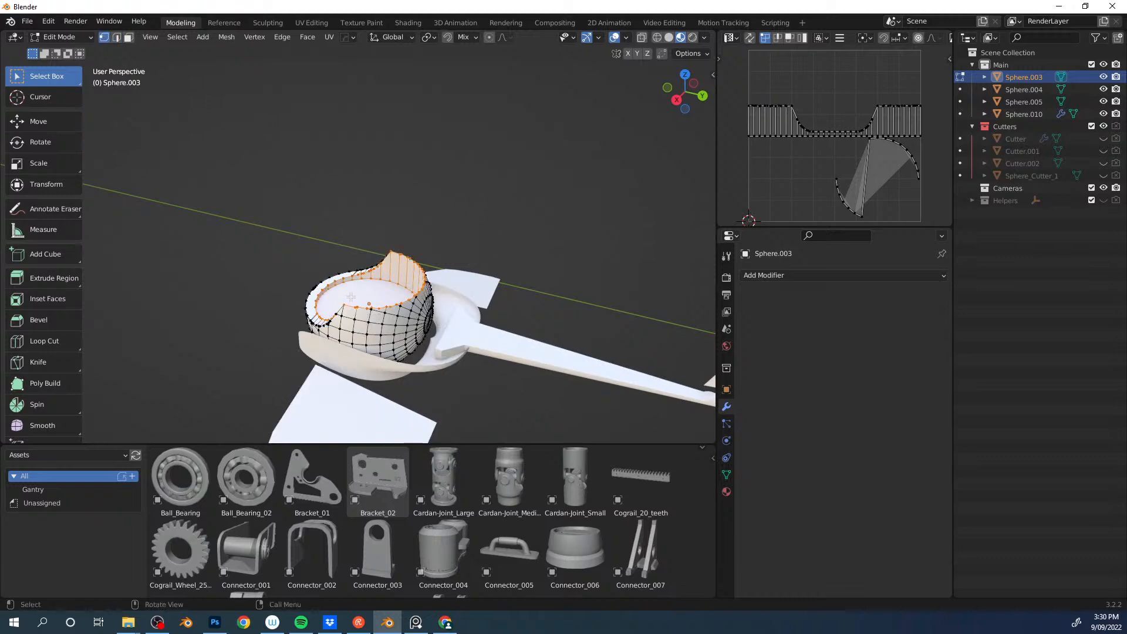
{"action": "middle_click_drag", "start_coordinate": [350, 297], "coordinate": [426, 298]}
{"action": "key", "text": "alt+a"}
{"action": "middle_click_drag", "start_coordinate": [359, 257], "coordinate": [468, 270]}
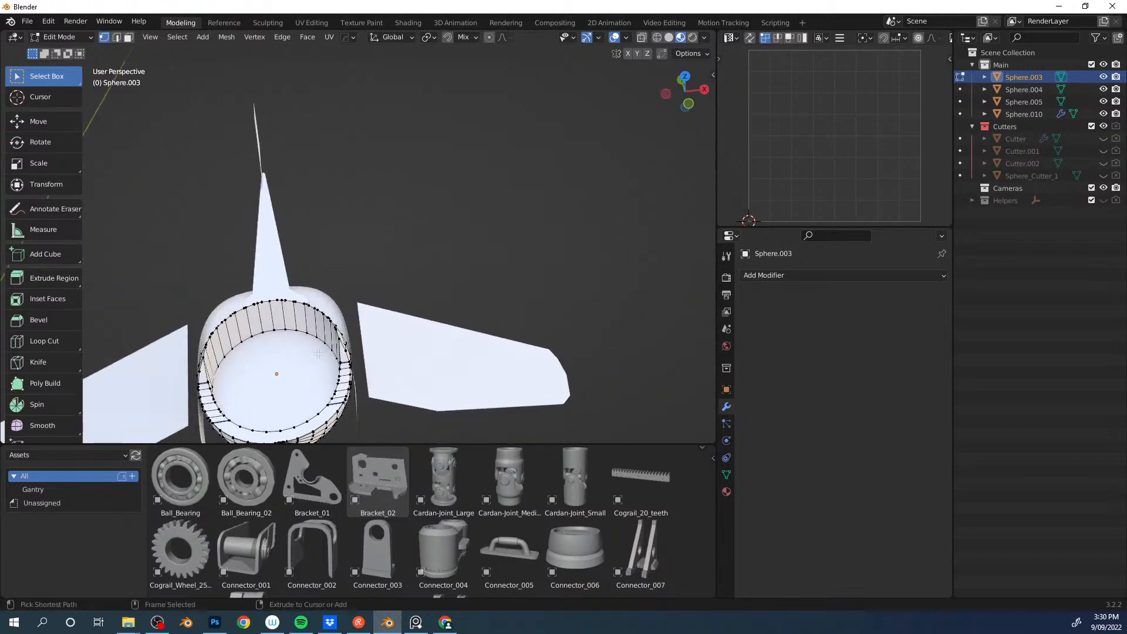
{"action": "right_click", "coordinate": [332, 258], "text": "ctrl"}
{"action": "key", "text": "p"}
{"action": "middle_click_drag", "start_coordinate": [335, 258], "coordinate": [361, 206]}
Step: Convert the separated rim arc into a tube curve and shrink its radius to about 0.41
{"action": "key", "text": "alt+a"}
{"action": "key", "text": "a"}
{"action": "key", "text": "shift+q"}
{"action": "left_click", "coordinate": [348, 165]}
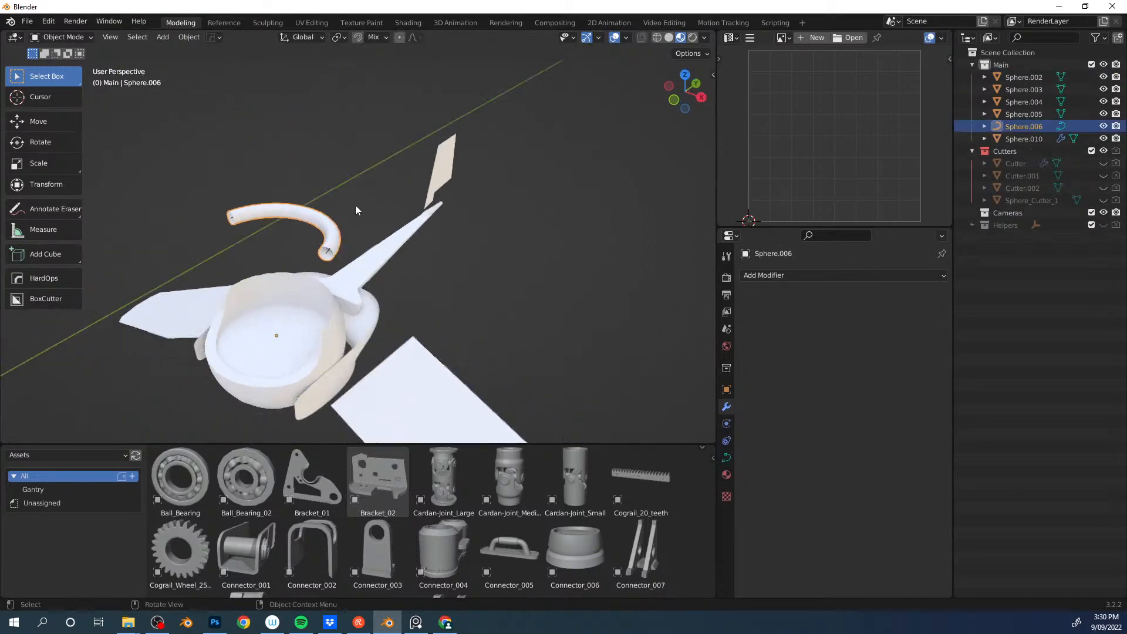
{"action": "key", "text": "Tab"}
{"action": "key", "text": "alt+s"}
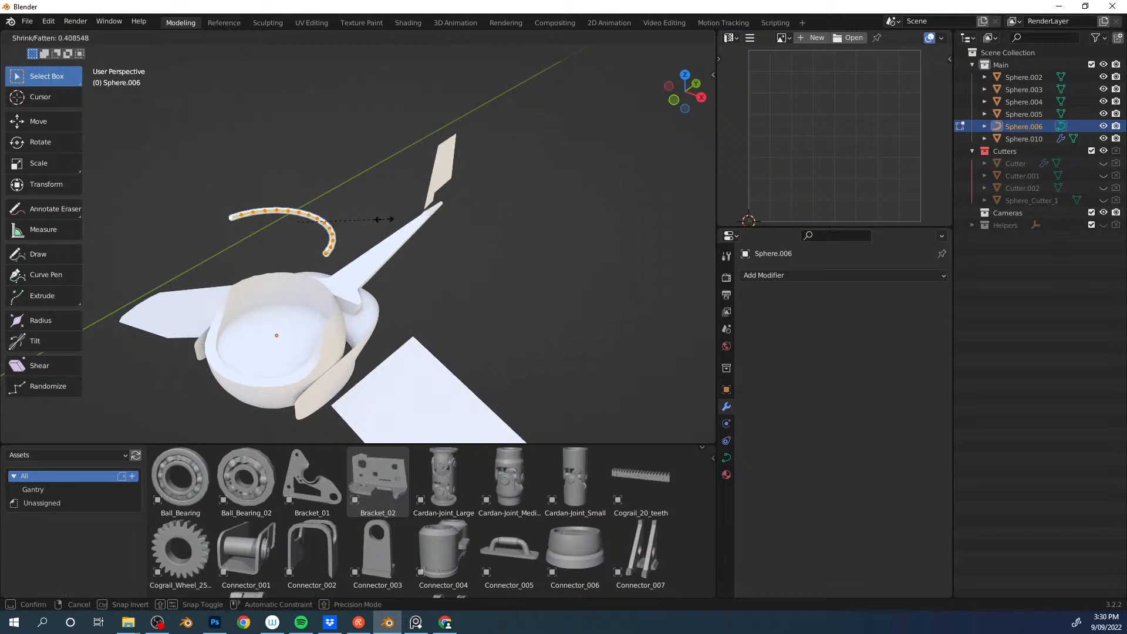
{"action": "left_click", "coordinate": [391, 218]}
{"action": "middle_click_drag", "start_coordinate": [390, 217], "coordinate": [338, 175]}
{"action": "key", "text": "Tab"}
Step: Lower the rim tube along global Z until it sits just above the cockpit's upper edge
{"action": "middle_click_drag", "start_coordinate": [392, 280], "coordinate": [369, 262]}
{"action": "key", "text": "g"}
{"action": "key", "text": "z"}
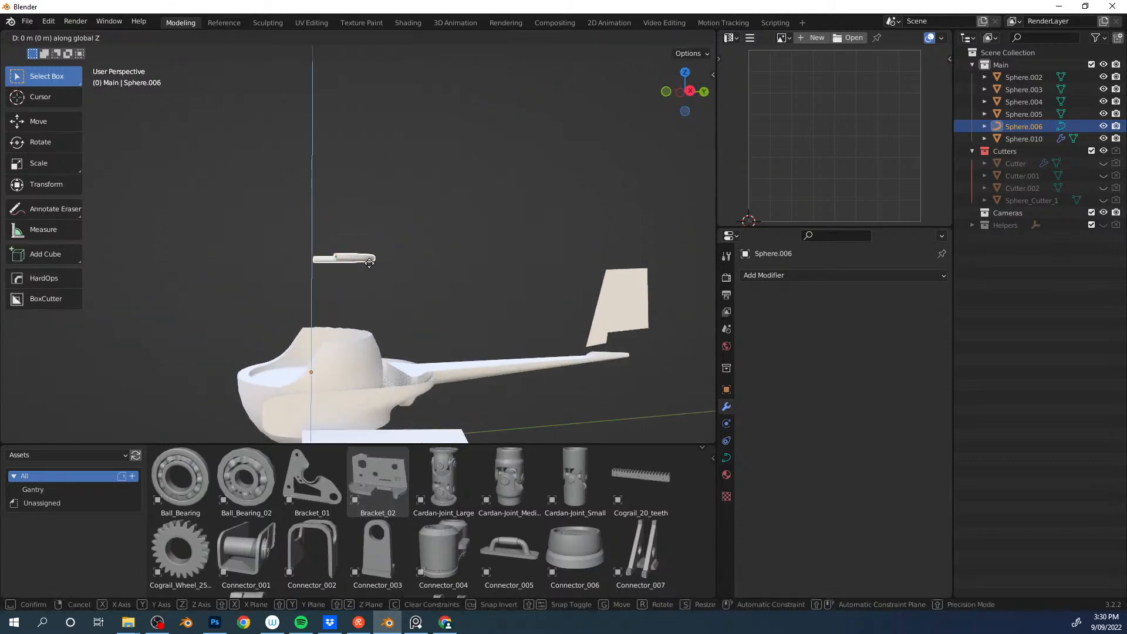
{"action": "left_click", "coordinate": [377, 315]}
{"action": "middle_click_drag", "start_coordinate": [377, 316], "coordinate": [360, 280]}
{"action": "key", "text": "g"}
{"action": "key", "text": "z"}
{"action": "left_click", "coordinate": [371, 283]}
Step: Extrude the rim tube's end points forward and down to the cockpit rim as angled supports
{"action": "key", "text": "Tab"}
{"action": "key", "text": "e"}
{"action": "left_click", "coordinate": [343, 324]}
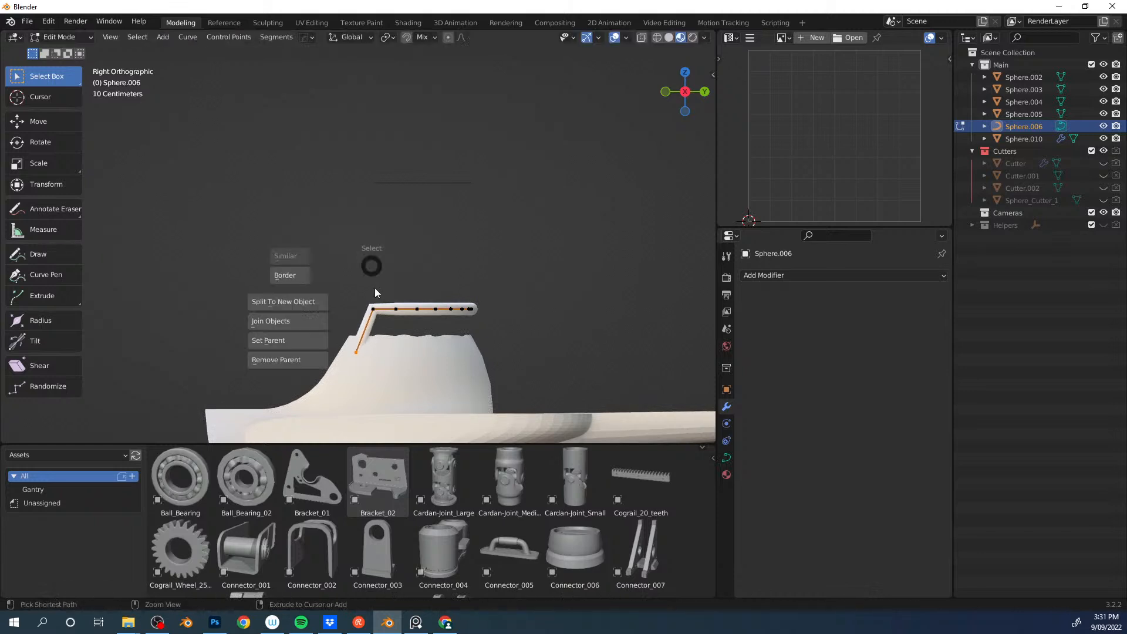
{"action": "key", "text": "Tab"}
{"action": "middle_click_drag", "start_coordinate": [540, 274], "coordinate": [434, 281]}
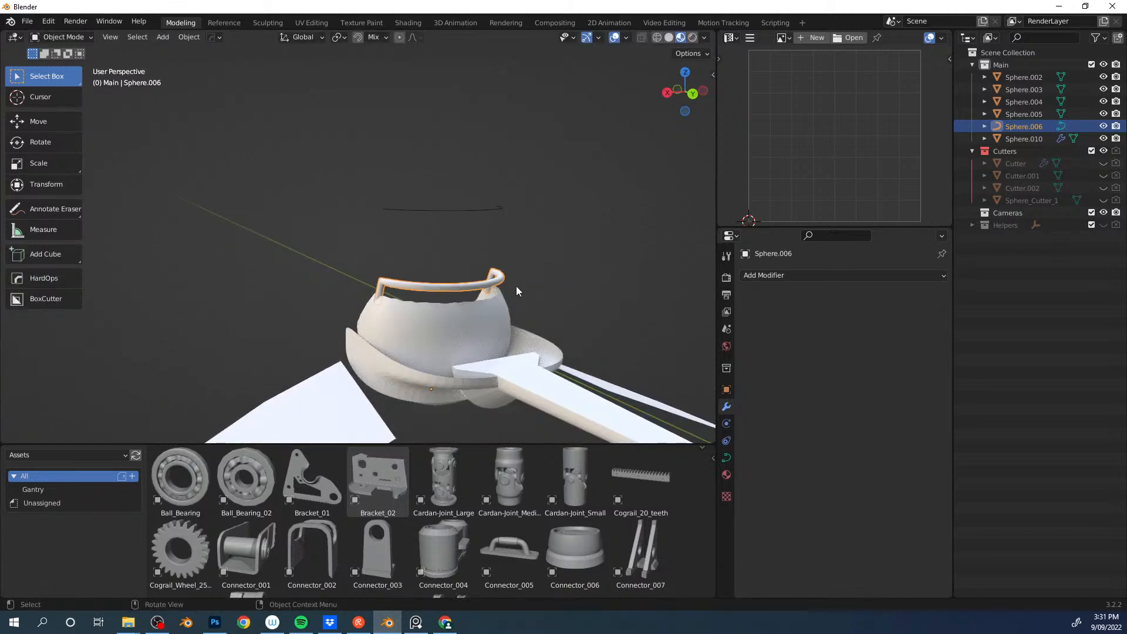
{"action": "middle_click_drag", "start_coordinate": [511, 288], "coordinate": [417, 230]}
Step: Delete the leftover edge arc floating above the cockpit
{"action": "left_click", "coordinate": [547, 279]}
{"action": "key", "text": "Delete"}
{"action": "middle_click_drag", "start_coordinate": [447, 253], "coordinate": [371, 268]}
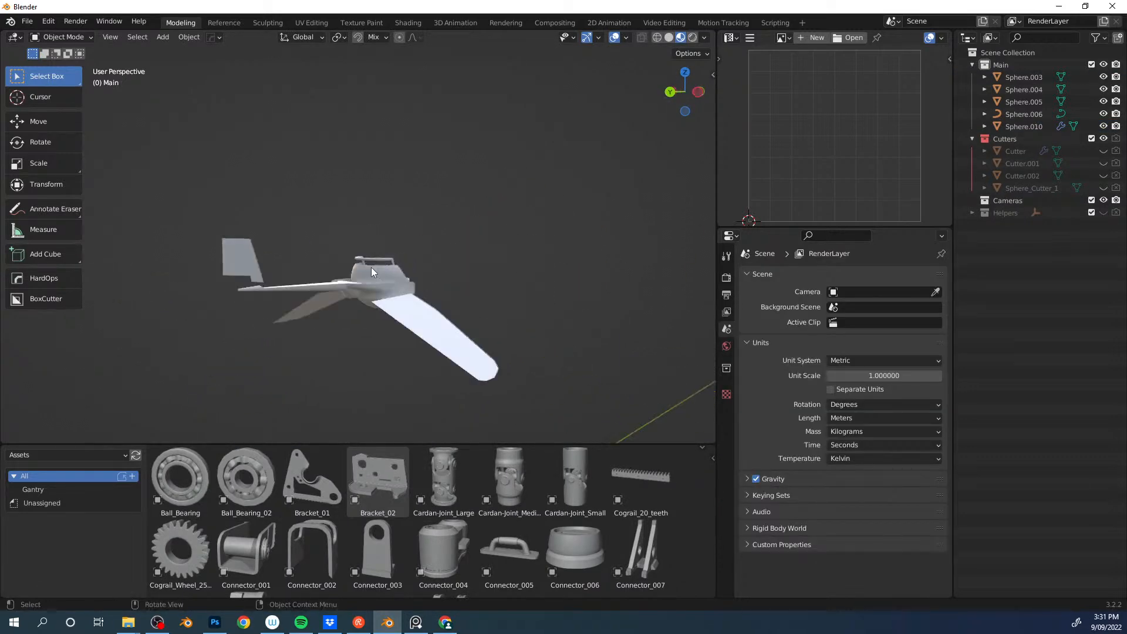
Step: Select the flat tail fin at the end of the boom and separate it as its own object
{"action": "left_click", "coordinate": [237, 253]}
{"action": "key", "text": "Tab"}
{"action": "left_click", "coordinate": [313, 209]}
{"action": "left_click", "coordinate": [239, 251]}
{"action": "key", "text": "4"}
{"action": "middle_click_drag", "start_coordinate": [282, 226], "coordinate": [411, 238]}
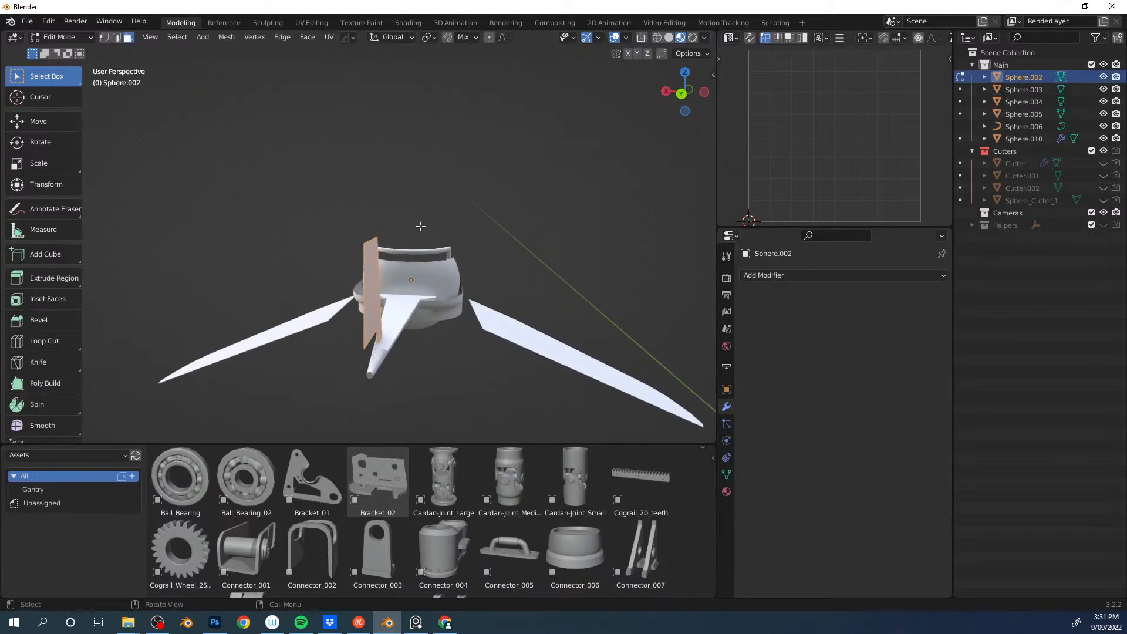
Step: Extrude the tail fin face into a thin slab and shift it about 0.027 m along global X
{"action": "key", "text": "alt+e"}
{"action": "left_click", "coordinate": [420, 227]}
{"action": "left_click", "coordinate": [420, 205]}
{"action": "key", "text": "alt+x"}
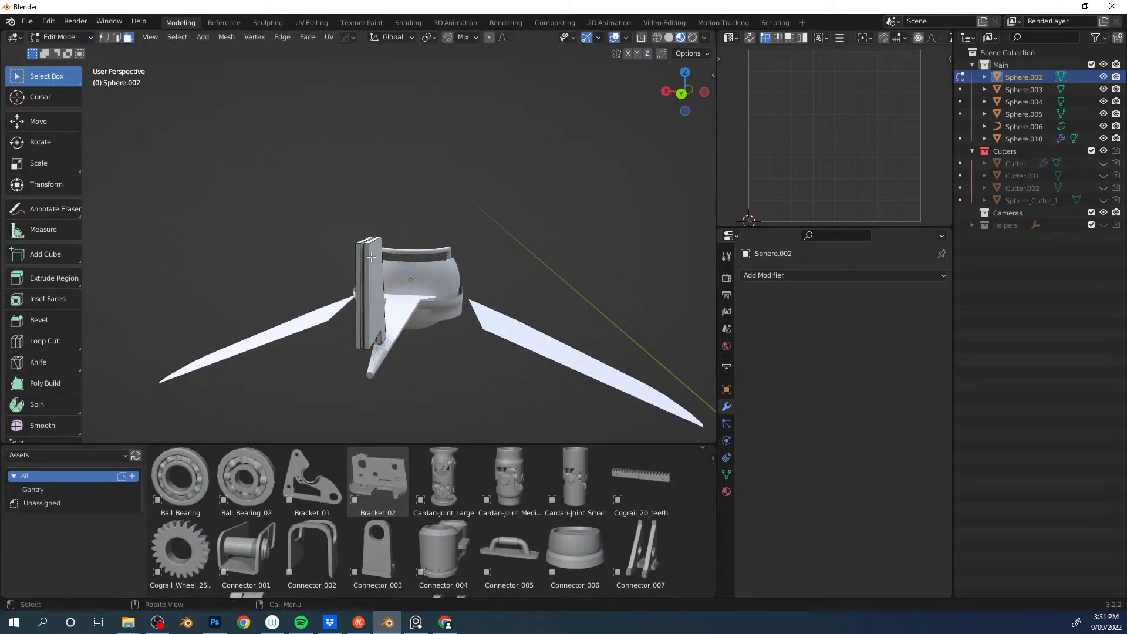
{"action": "left_click", "coordinate": [367, 249]}
{"action": "key", "text": "g"}
{"action": "key", "text": "x"}
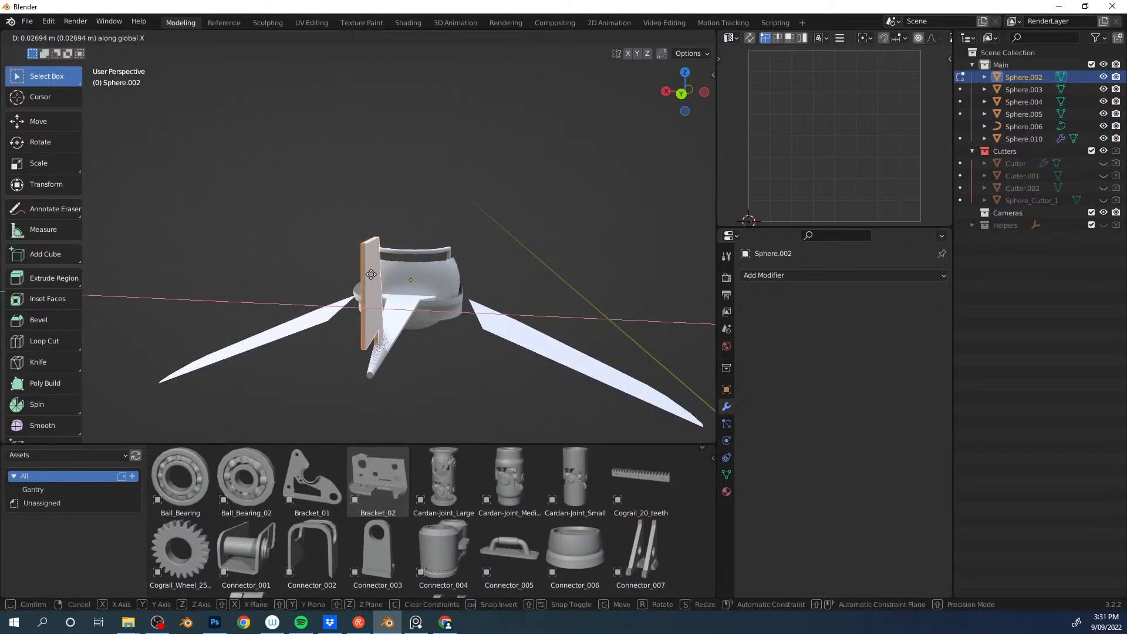
{"action": "left_click", "coordinate": [371, 274]}
Step: Round the tail fin with a Catmull-Clark subdivision modifier at level 3
{"action": "left_click", "coordinate": [329, 271]}
{"action": "middle_click_drag", "start_coordinate": [328, 269], "coordinate": [337, 266]}
{"action": "key", "text": "q"}
{"action": "mouse_move", "coordinate": [392, 271]}
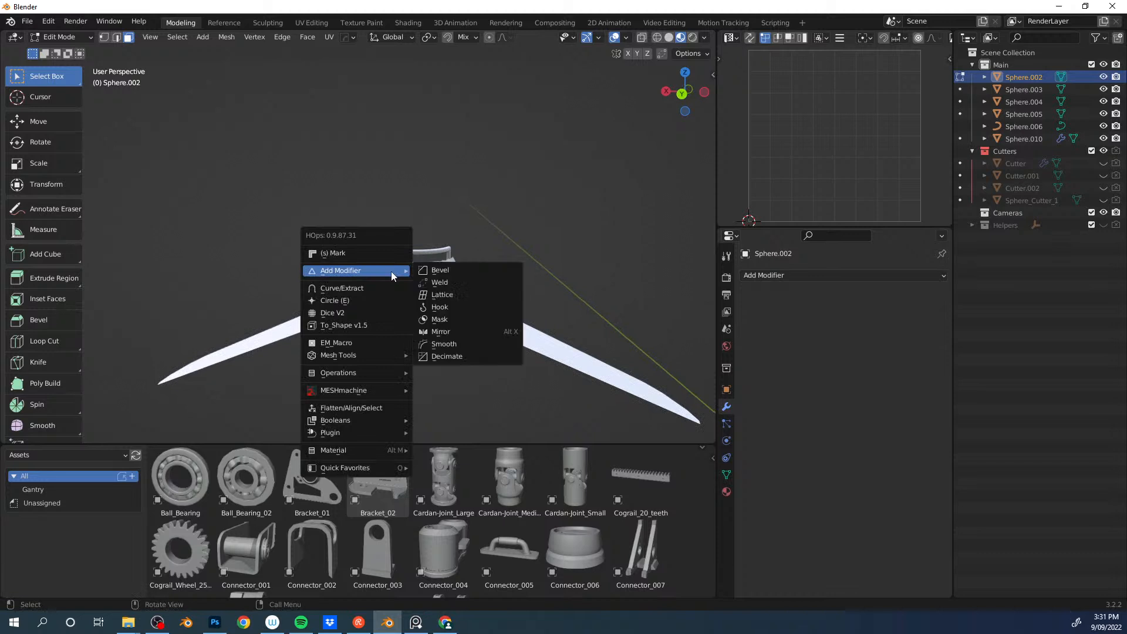
{"action": "key", "text": "ctrl+3"}
{"action": "middle_click_drag", "start_coordinate": [459, 190], "coordinate": [415, 194]}
{"action": "middle_click_drag", "start_coordinate": [324, 203], "coordinate": [277, 238], "text": "shift"}
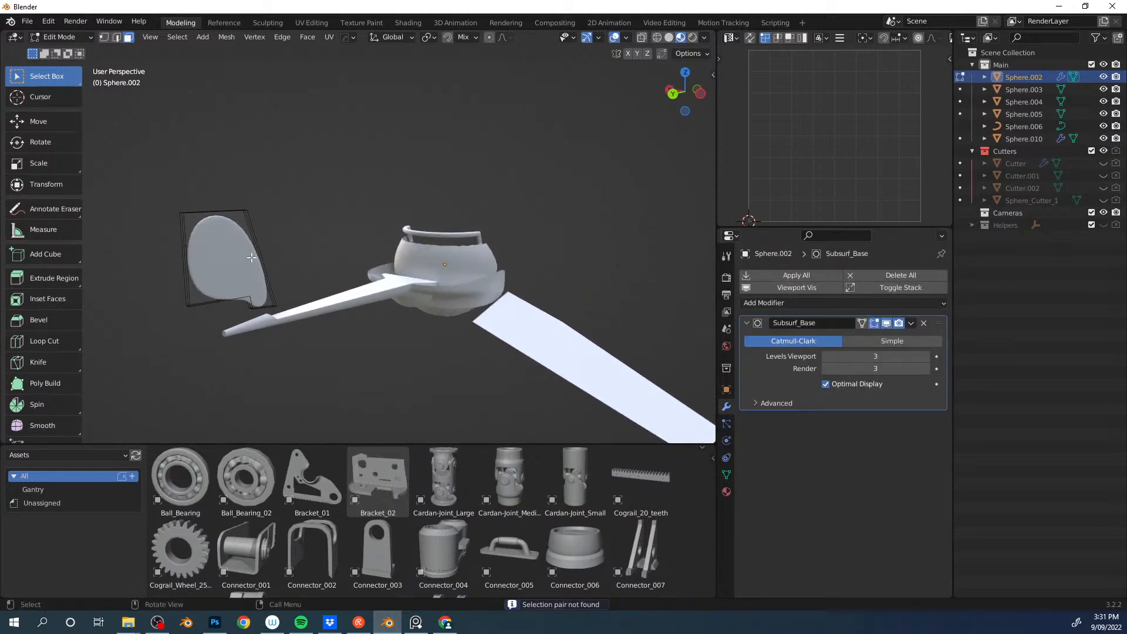
{"action": "key", "text": "Tab"}
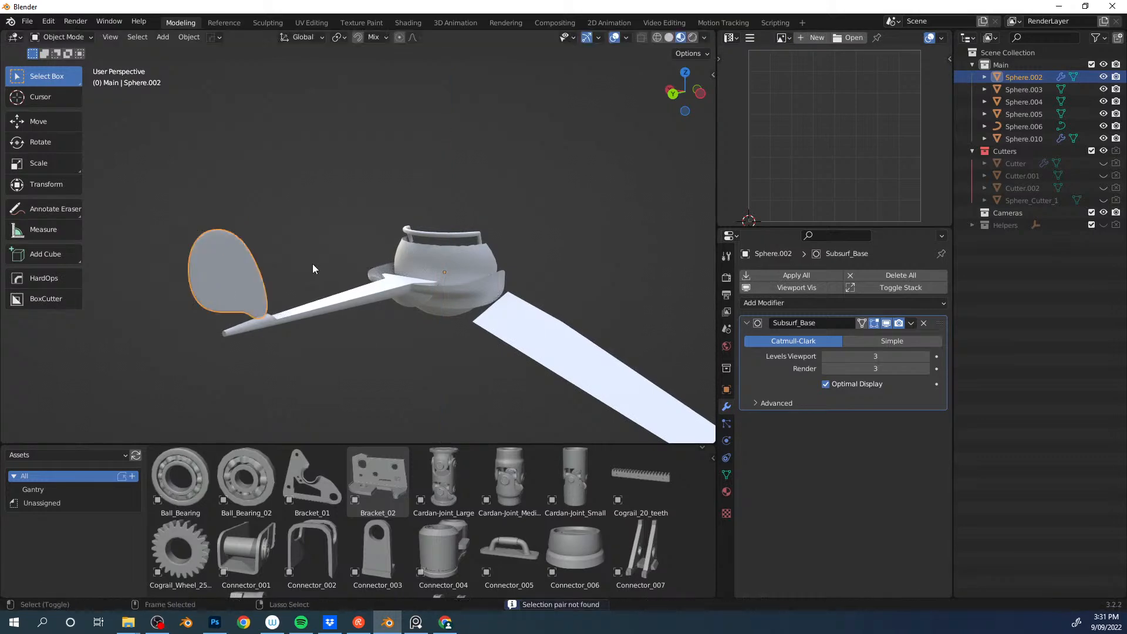
Step: Rotate the rounded tail fin about -14 degrees in the side view so it leans back over the boom
{"action": "middle_click_drag", "start_coordinate": [330, 258], "coordinate": [277, 243]}
{"action": "key", "text": "r"}
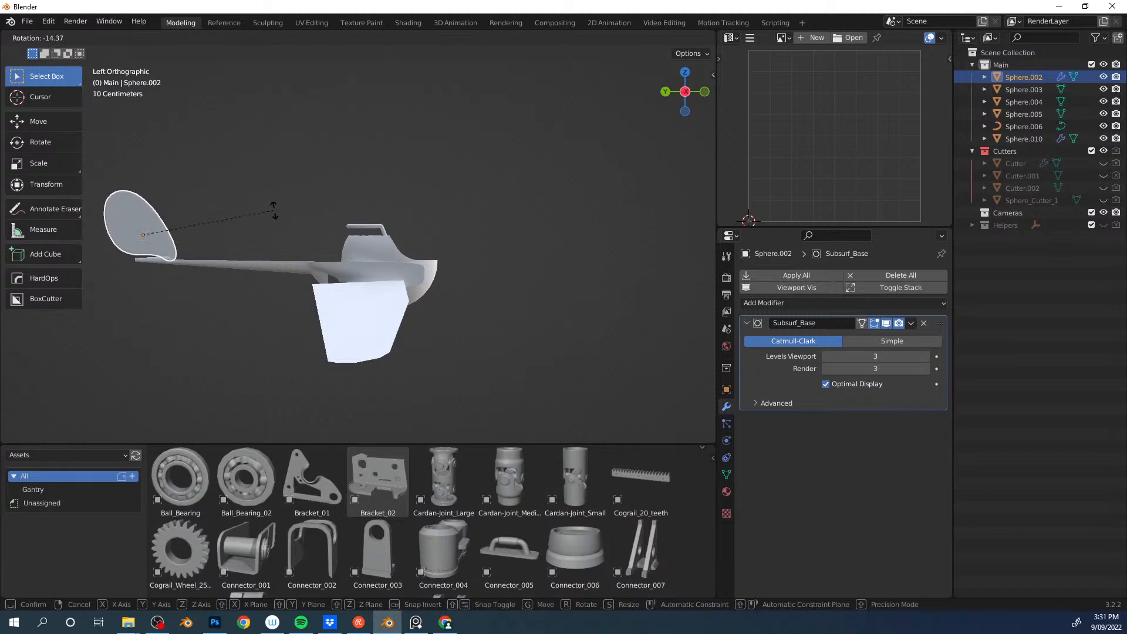
{"action": "left_click", "coordinate": [272, 209]}
{"action": "middle_click_drag", "start_coordinate": [272, 209], "coordinate": [409, 223]}
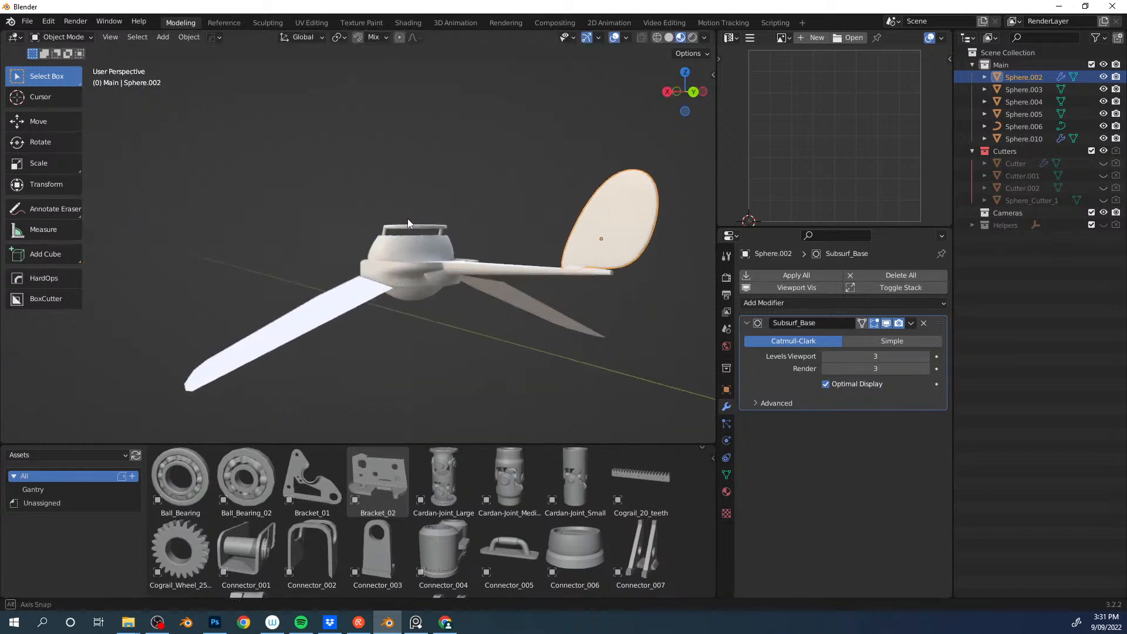
{"action": "left_click", "coordinate": [478, 212]}
{"action": "middle_click_drag", "start_coordinate": [478, 213], "coordinate": [288, 216]}
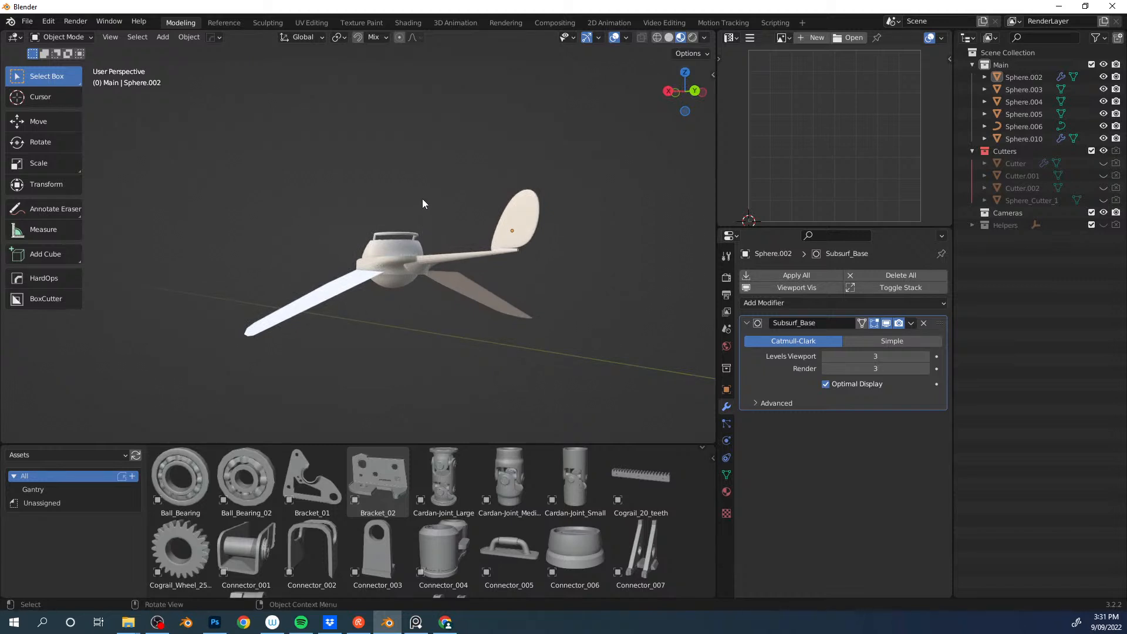
{"action": "middle_click_drag", "start_coordinate": [438, 196], "coordinate": [437, 226]}
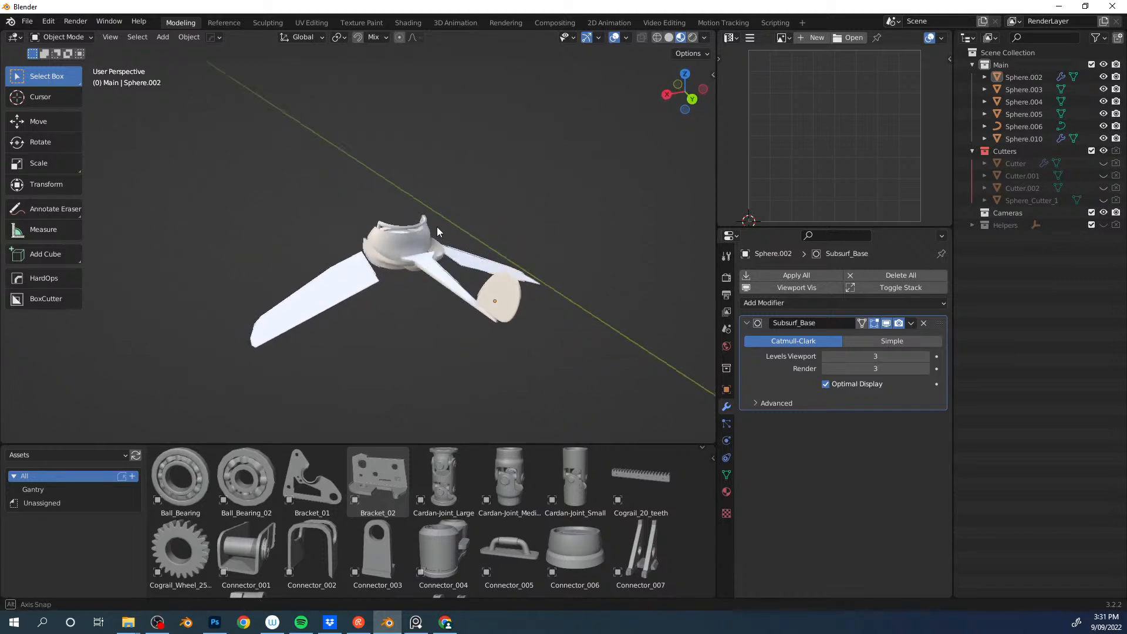
Step: Select all parts of the craft: wings, cockpit, hull, tail boom, tail fin and rim tube
{"action": "left_click", "coordinate": [350, 290]}
{"action": "left_click", "coordinate": [391, 244], "text": "shift"}
{"action": "left_click", "coordinate": [382, 259], "text": "shift"}
{"action": "left_click", "coordinate": [433, 266], "text": "shift"}
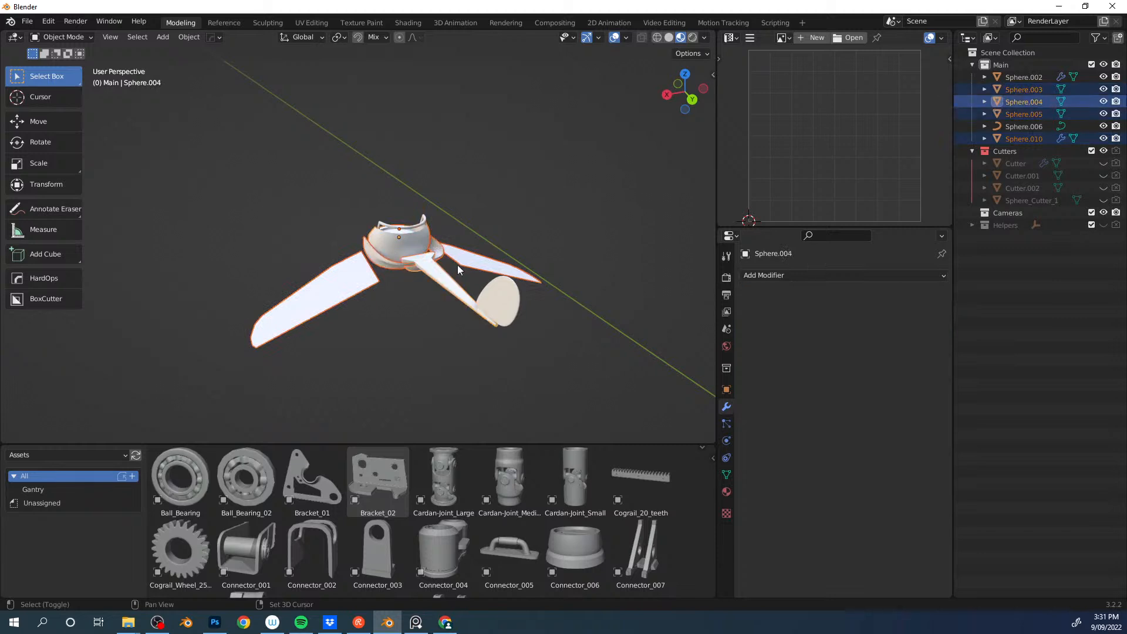
{"action": "left_click", "coordinate": [502, 314], "text": "shift"}
{"action": "middle_click_drag", "start_coordinate": [465, 261], "coordinate": [451, 252]}
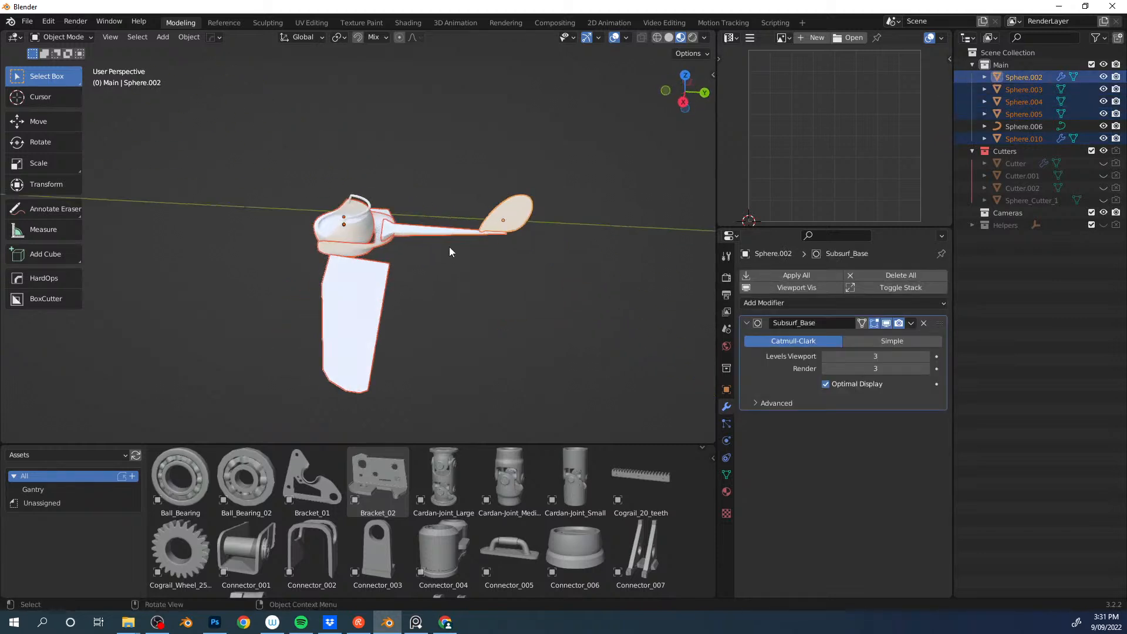
{"action": "left_click", "coordinate": [360, 219], "text": "shift"}
{"action": "middle_click_drag", "start_coordinate": [360, 220], "coordinate": [214, 199]}
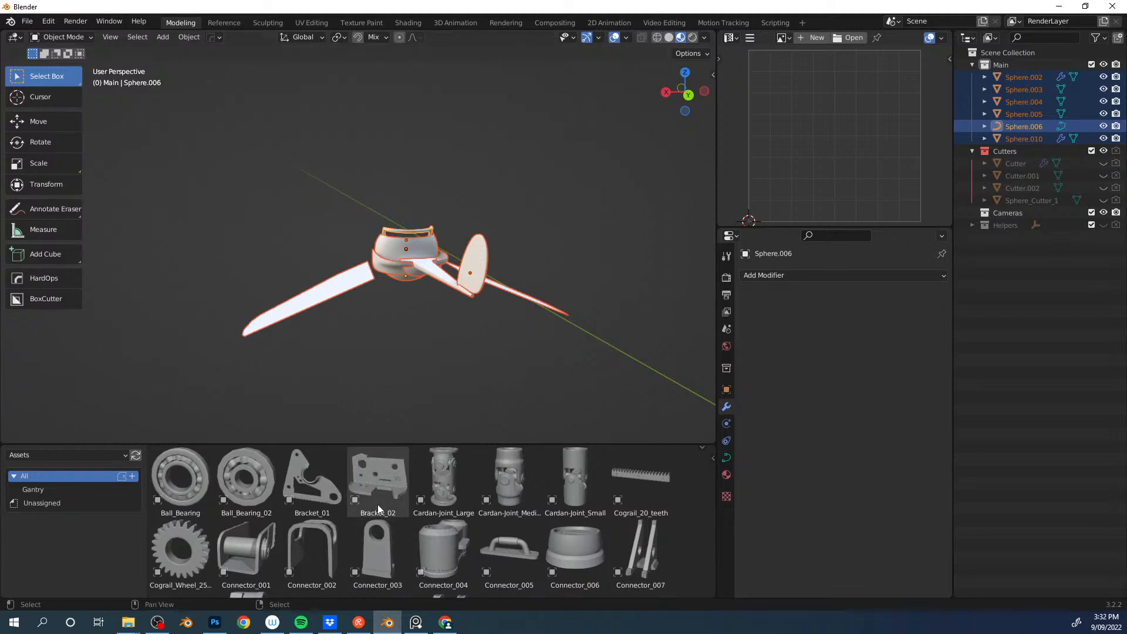
Step: Try to open a second Blender window, and clear the selection of the craft parts
{"action": "left_click", "coordinate": [393, 624]}
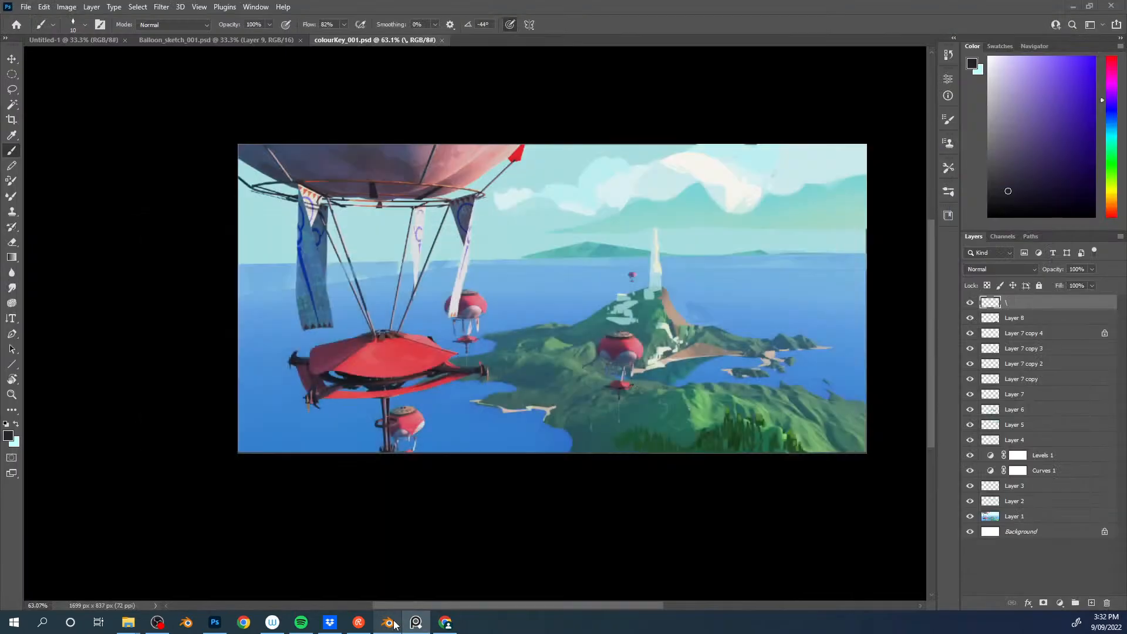
{"action": "left_click", "coordinate": [394, 623]}
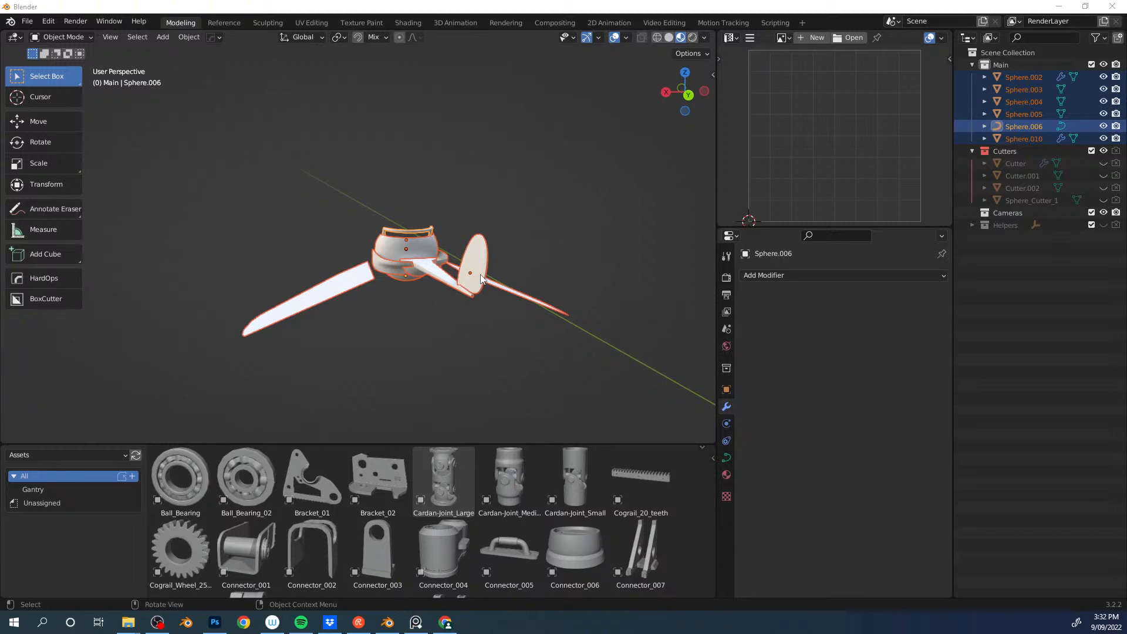
{"action": "right_click", "coordinate": [387, 625]}
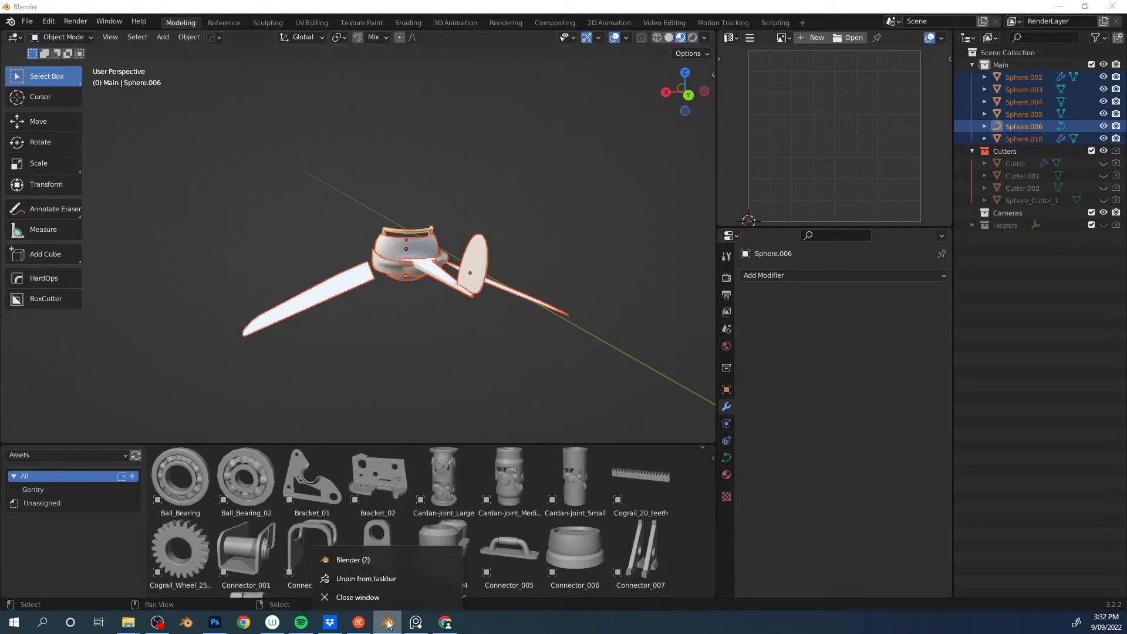
{"action": "left_click", "coordinate": [374, 559]}
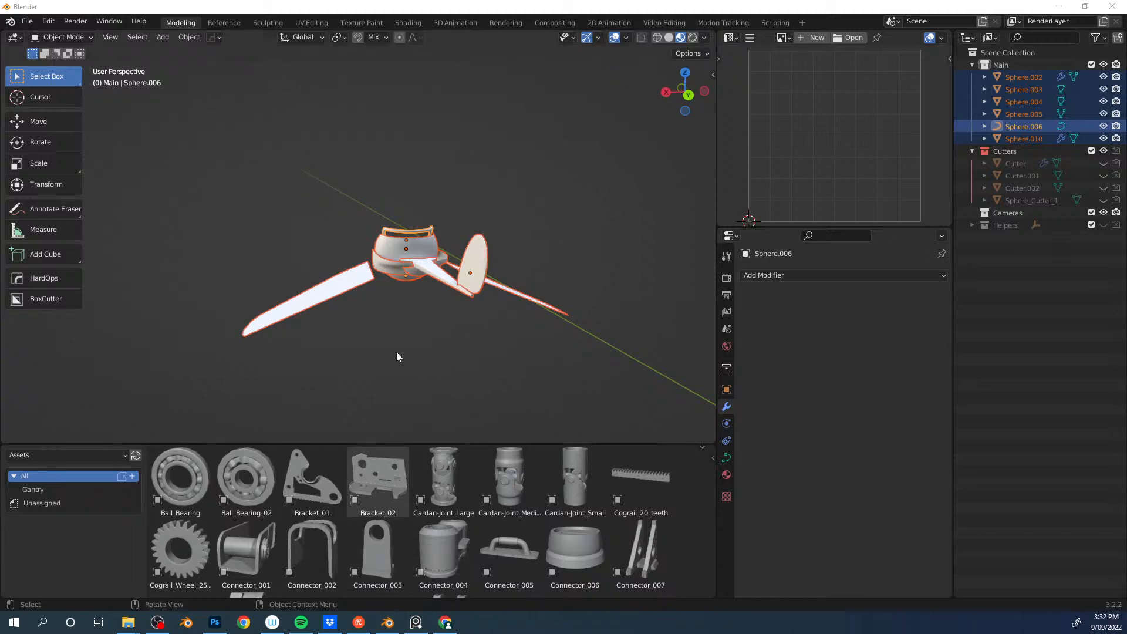
{"action": "left_click", "coordinate": [406, 321]}
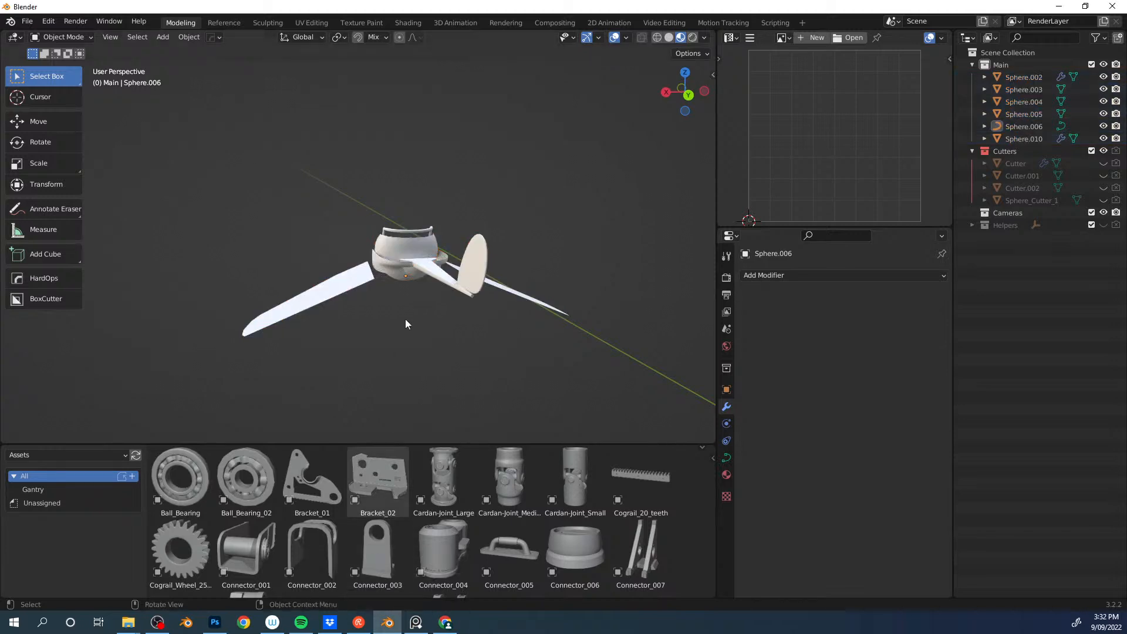
Step: Save the craft scene as flyer.blend in the Balooon project folder
{"action": "left_click", "coordinate": [27, 23]}
{"action": "mouse_move", "coordinate": [57, 64]}
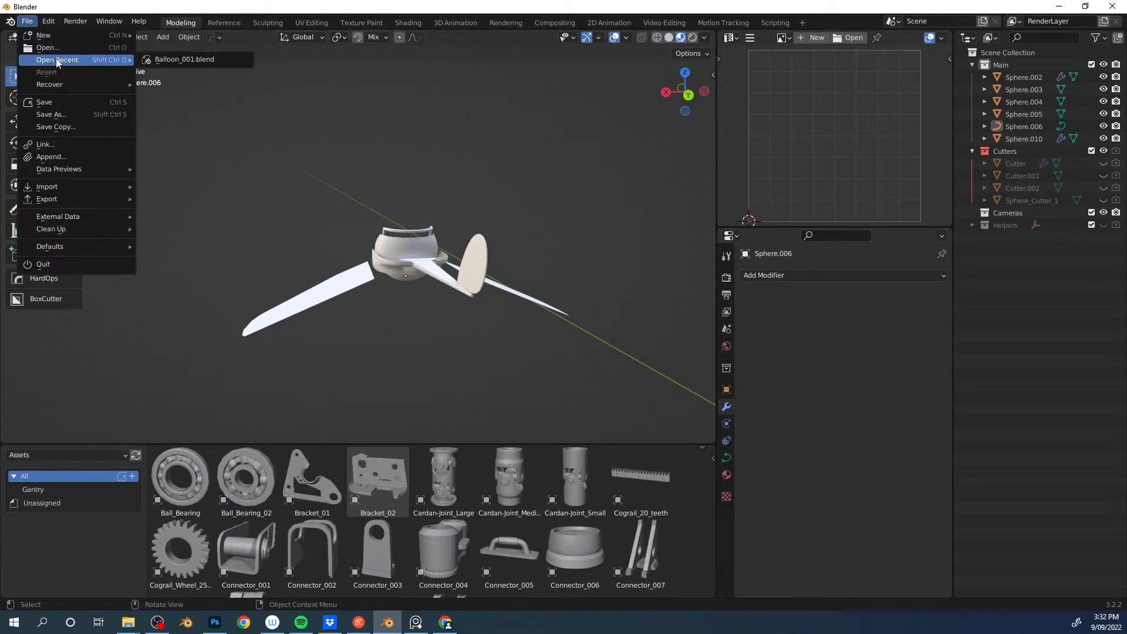
{"action": "left_click", "coordinate": [51, 115]}
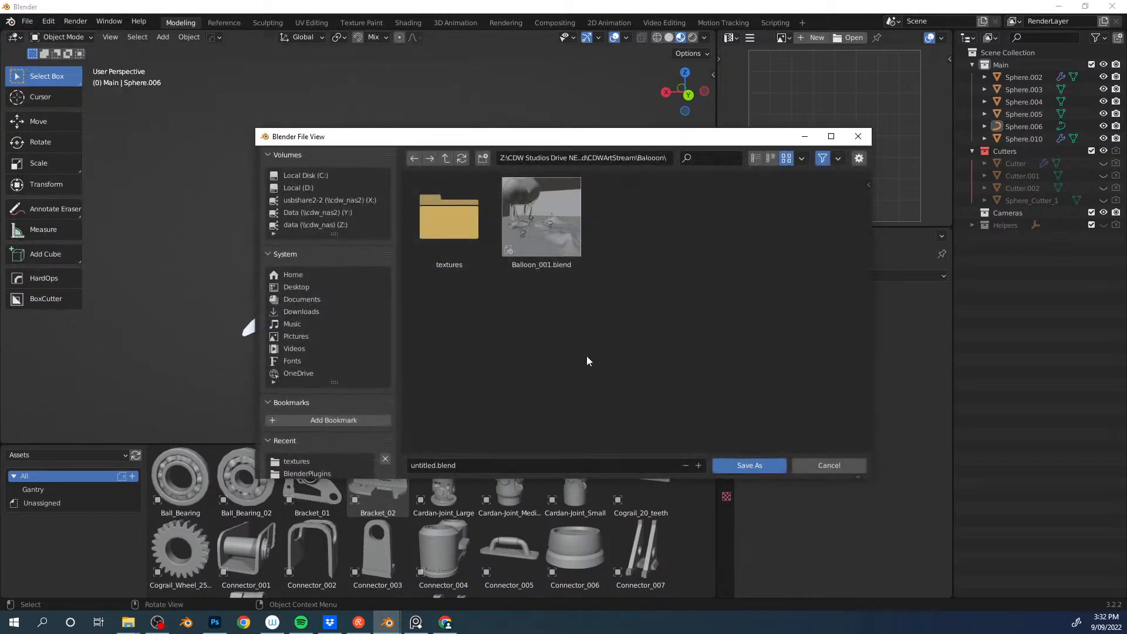
{"action": "left_click", "coordinate": [465, 465]}
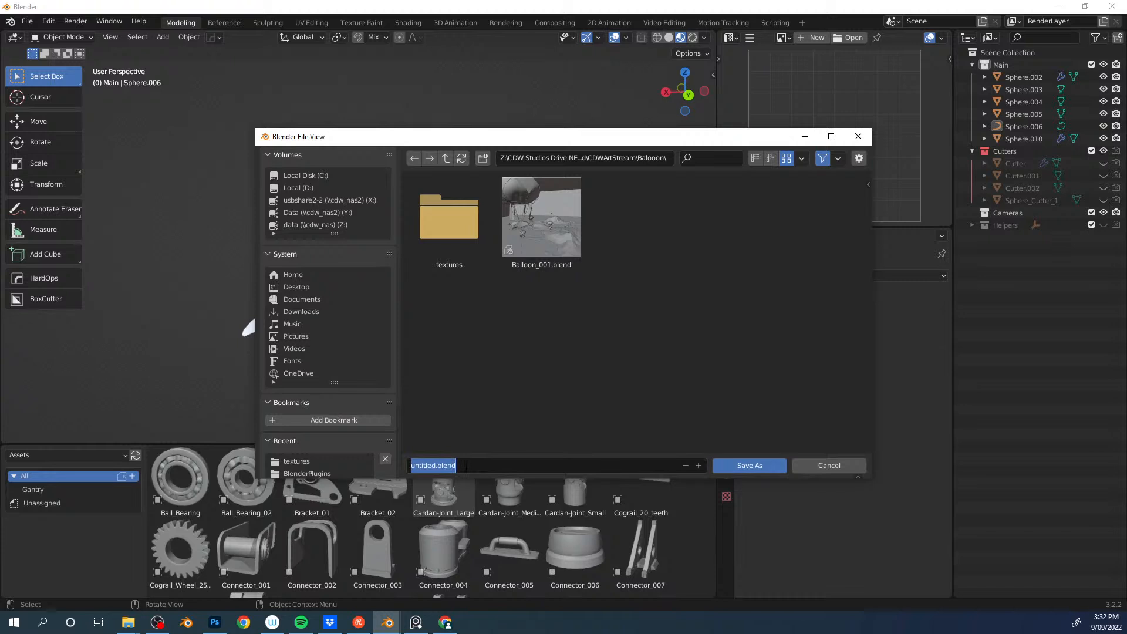
{"action": "type", "text": "flyer"}
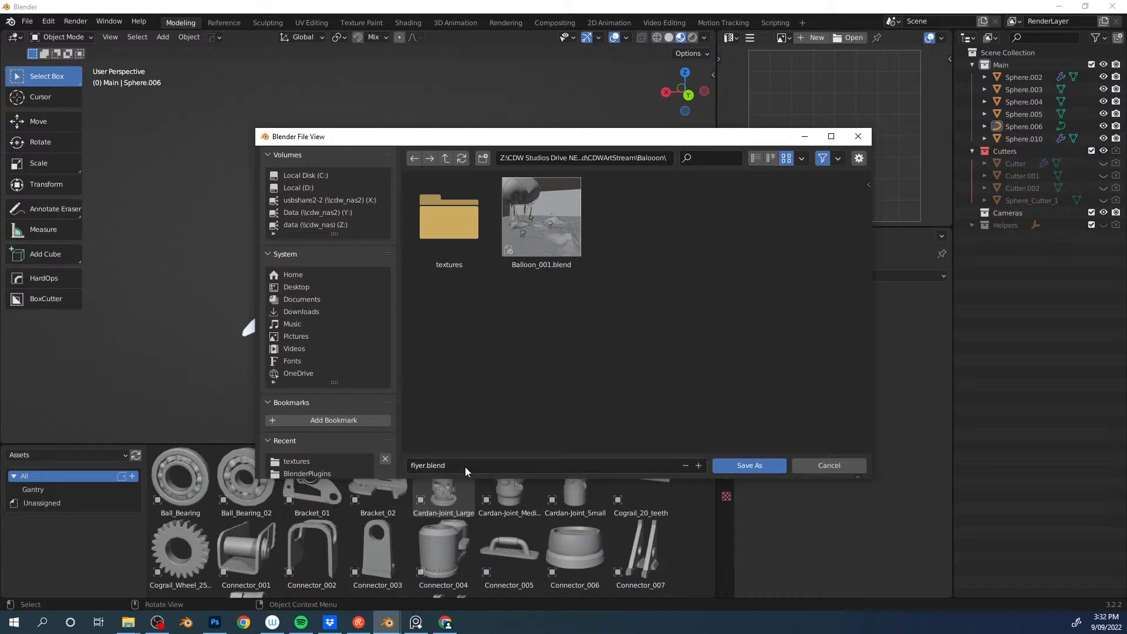
{"action": "key", "text": "Return"}
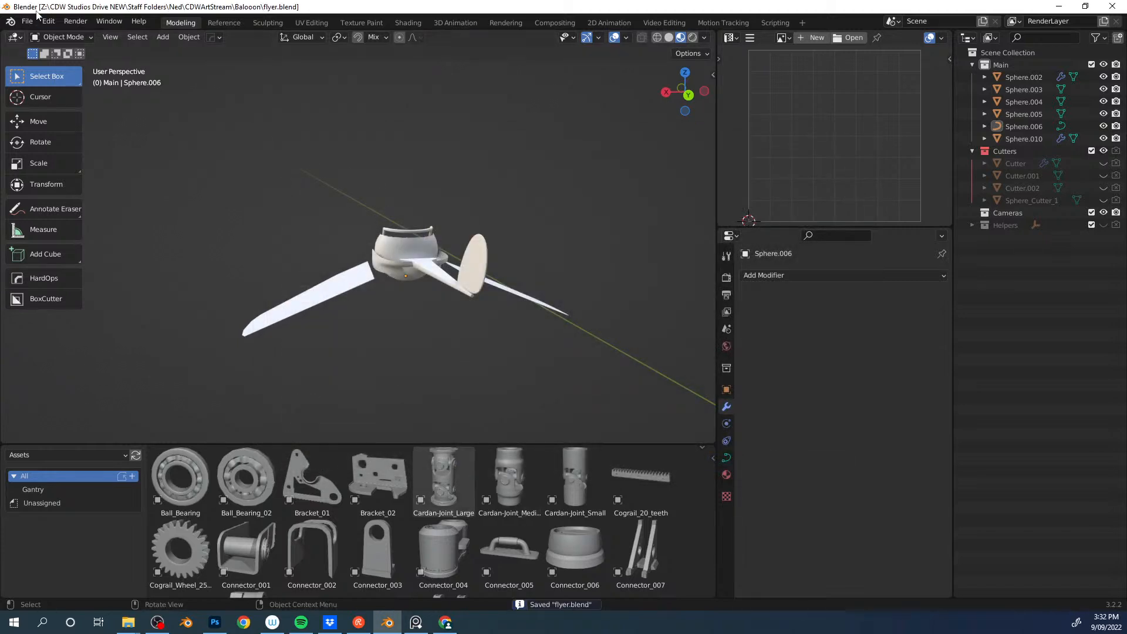
Step: Open the recent file Balloon_001.blend and close its render result window
{"action": "left_click", "coordinate": [27, 23]}
{"action": "mouse_move", "coordinate": [54, 61]}
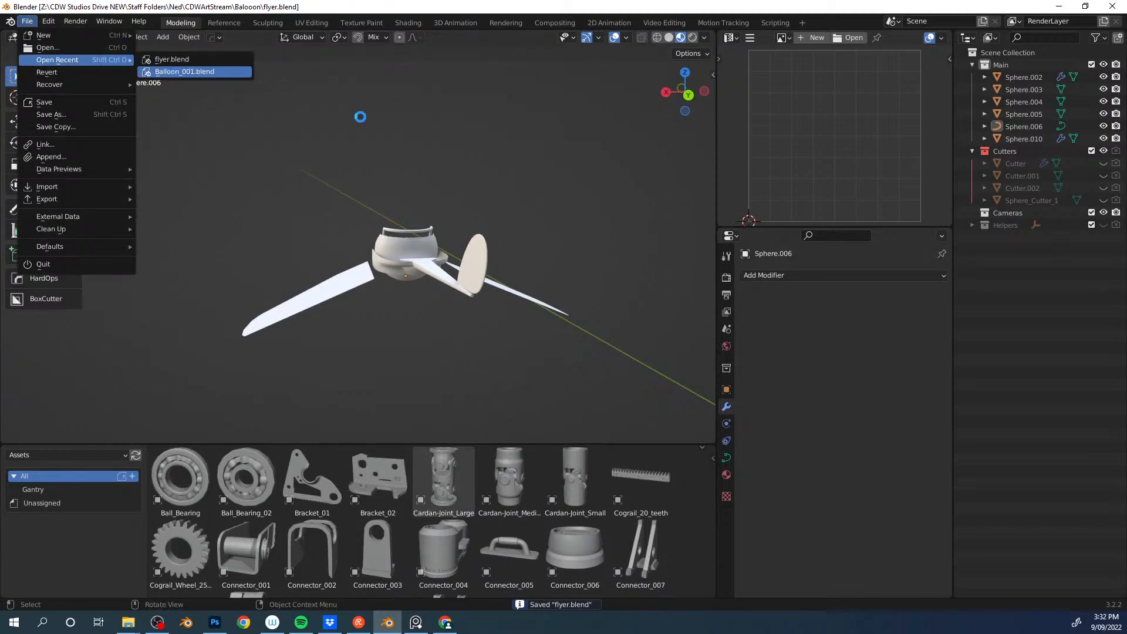
{"action": "key", "text": "F12"}
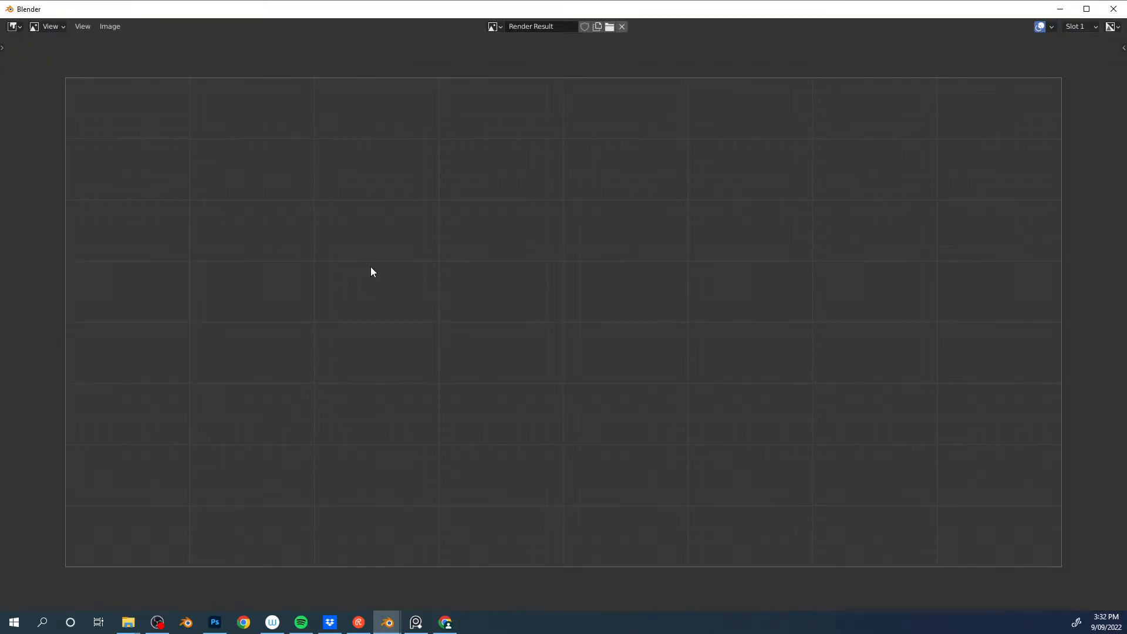
{"action": "left_click", "coordinate": [1104, 12]}
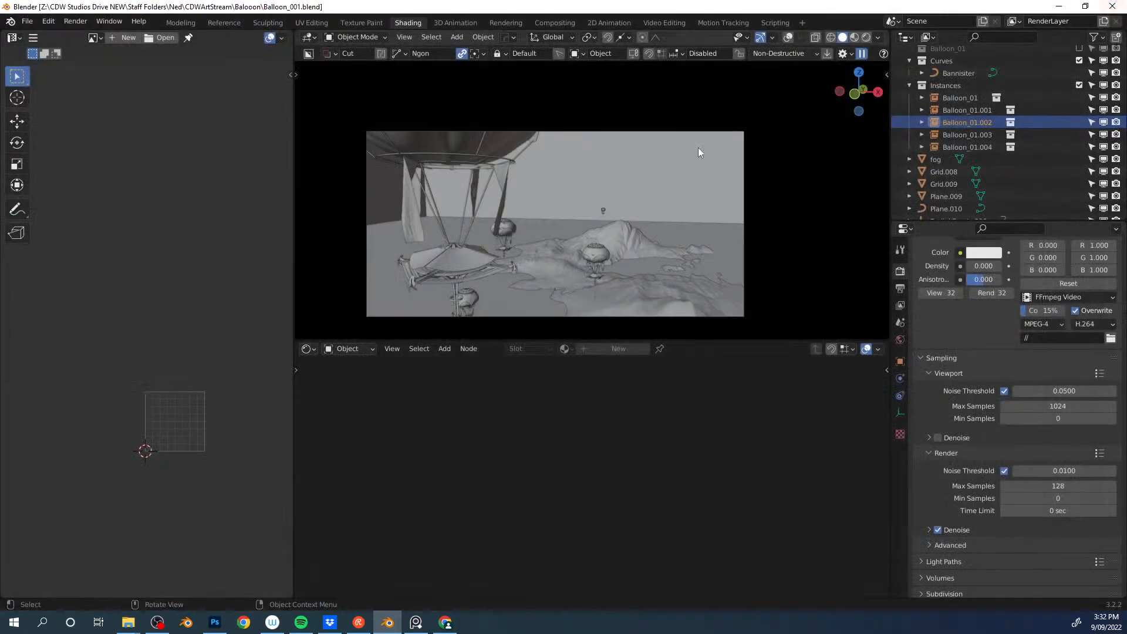
{"action": "left_click", "coordinate": [26, 22]}
{"action": "left_click", "coordinate": [47, 160]}
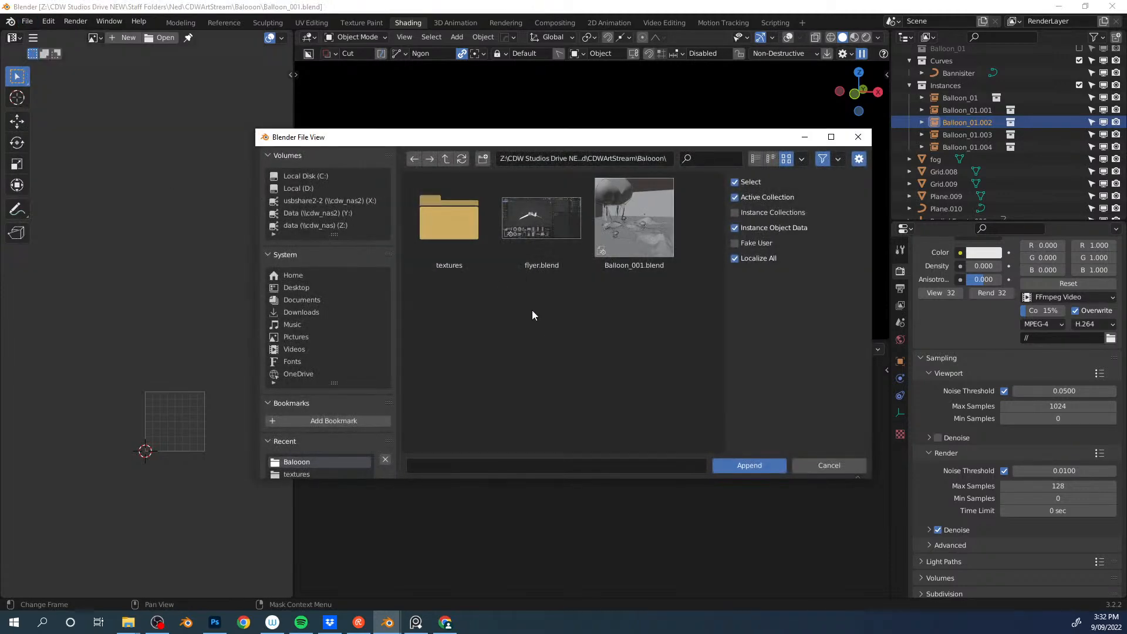
{"action": "double_click", "coordinate": [538, 230]}
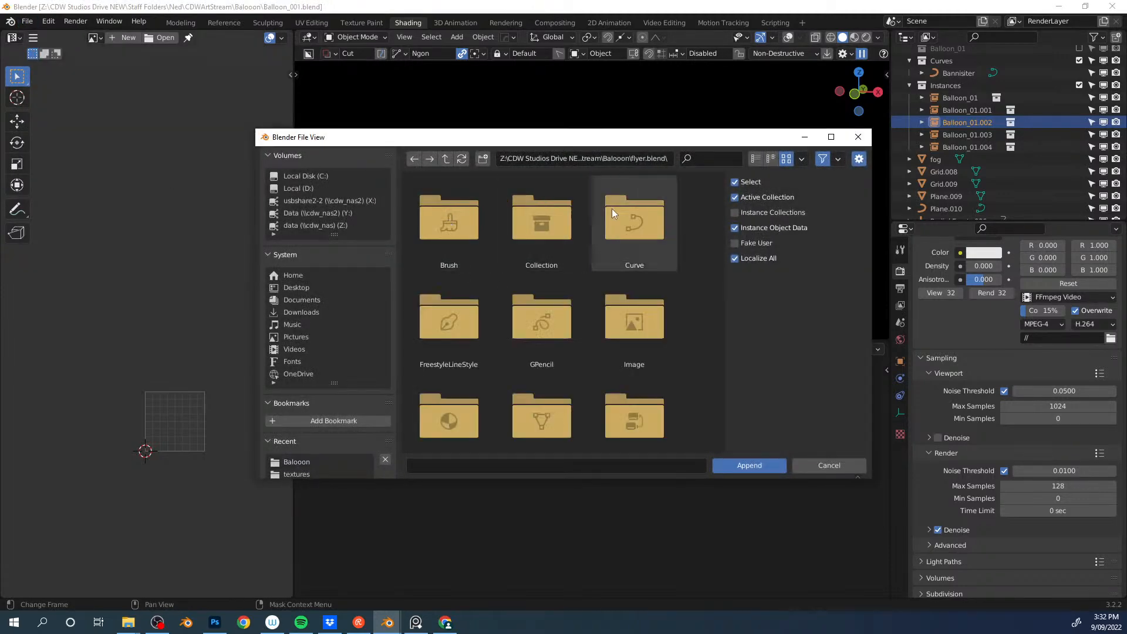
{"action": "scroll", "coordinate": [487, 302], "scroll_direction": "down", "scroll_amount": 3}
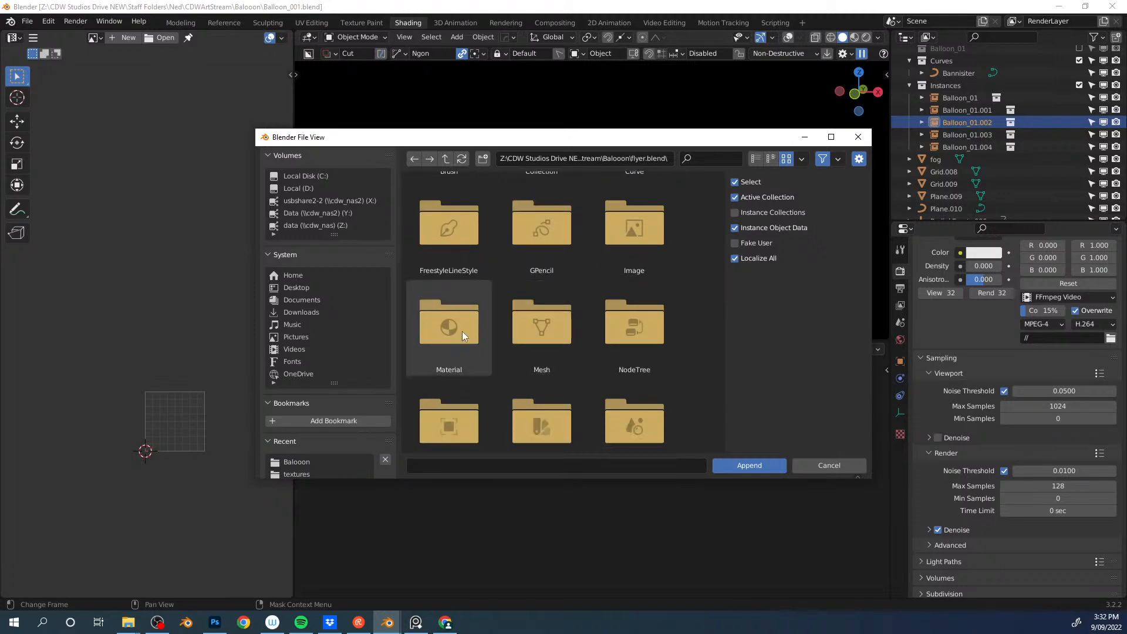
{"action": "double_click", "coordinate": [540, 324]}
{"action": "scroll", "coordinate": [529, 282], "scroll_direction": "down", "scroll_amount": 3}
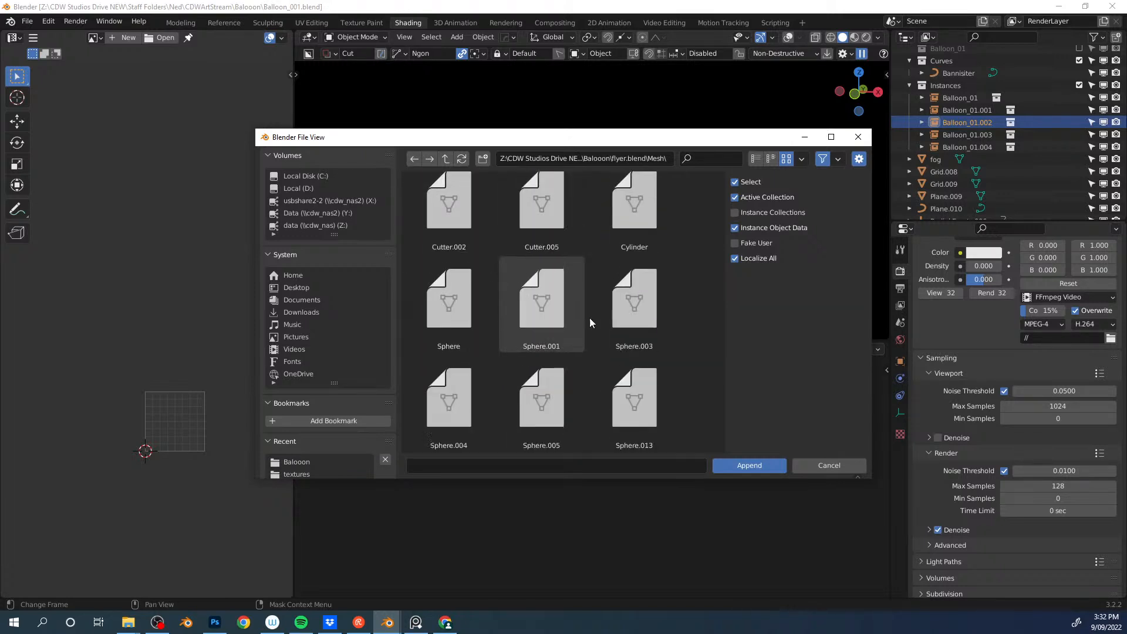
{"action": "left_click", "coordinate": [833, 463]}
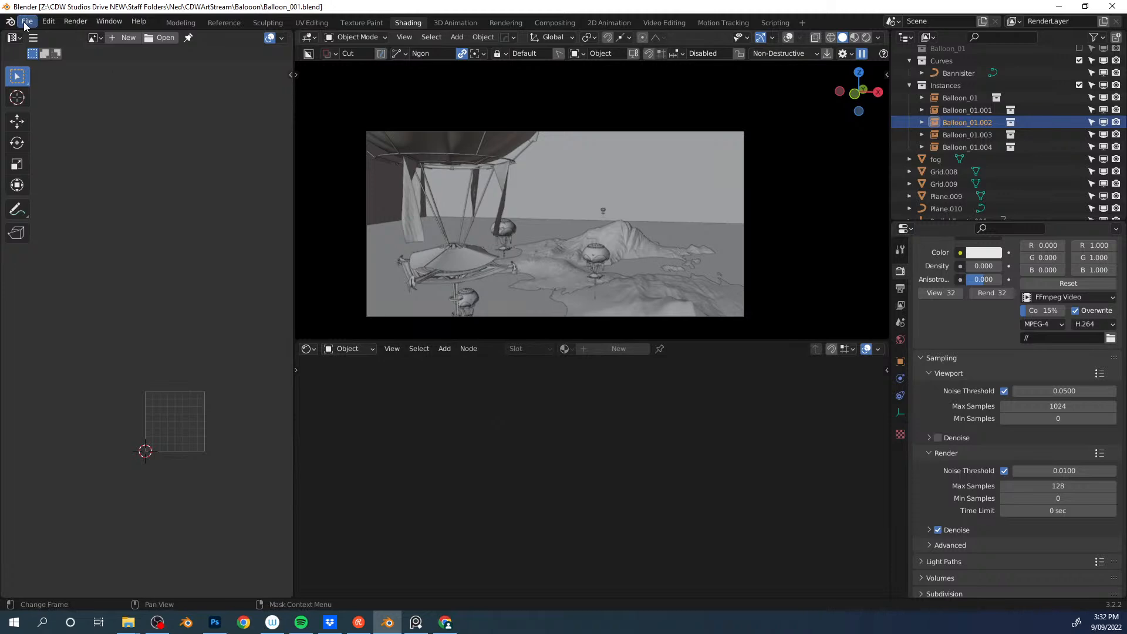
{"action": "left_click", "coordinate": [26, 23]}
{"action": "mouse_move", "coordinate": [44, 61]}
{"action": "left_click", "coordinate": [193, 61]}
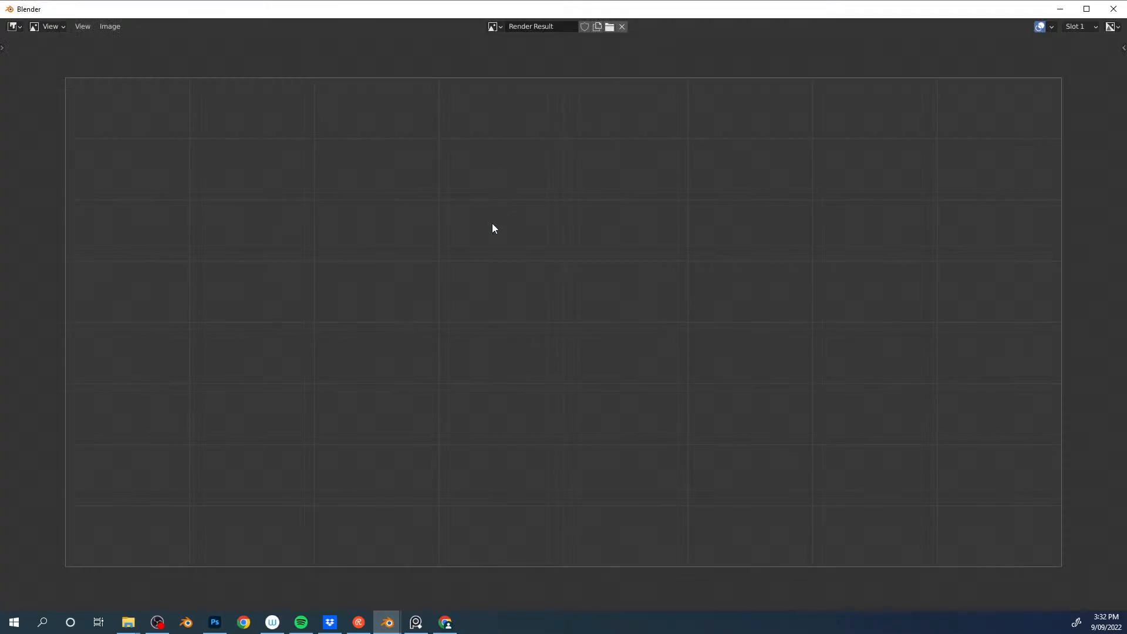
{"action": "left_click", "coordinate": [1112, 10]}
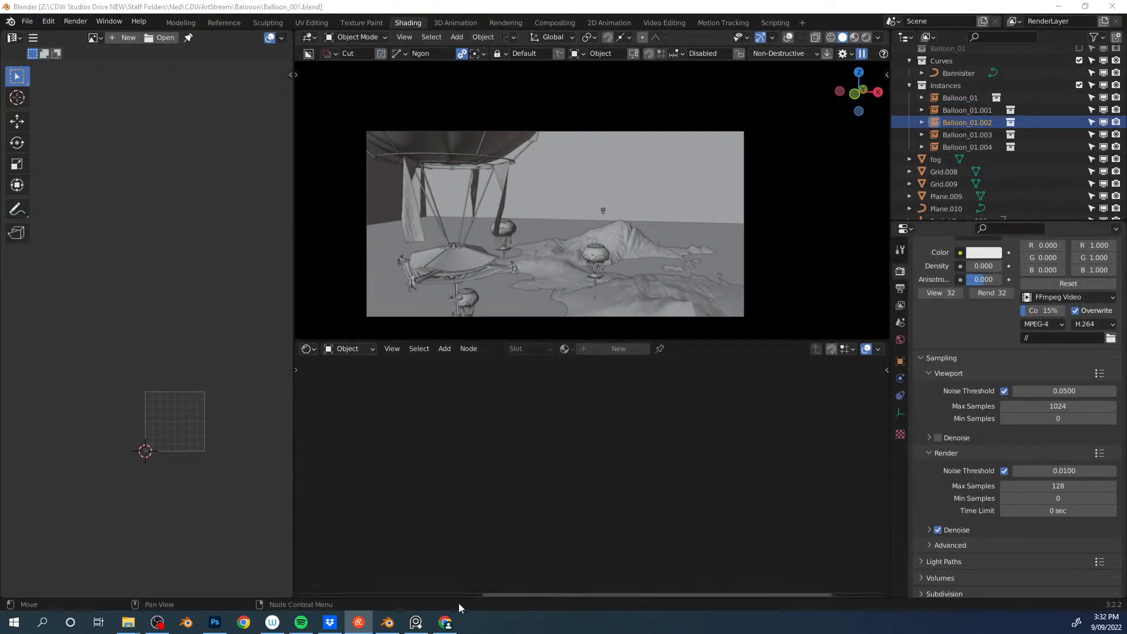
{"action": "mouse_move", "coordinate": [388, 626]}
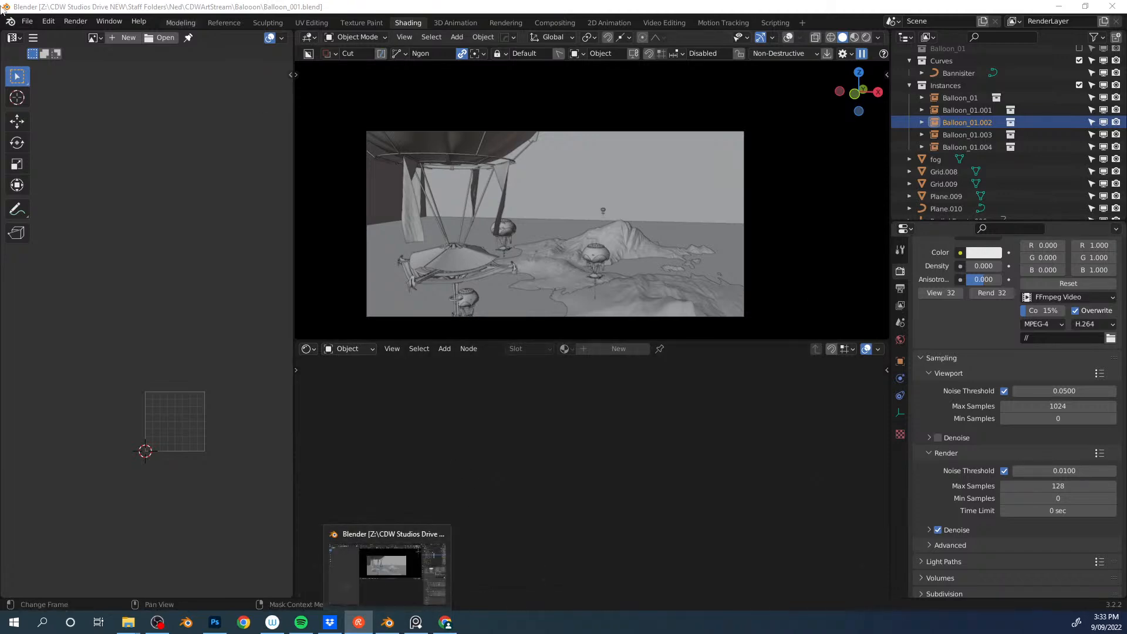
Step: Reopen the recent file flyer.blend
{"action": "left_click", "coordinate": [24, 22]}
{"action": "mouse_move", "coordinate": [65, 67]}
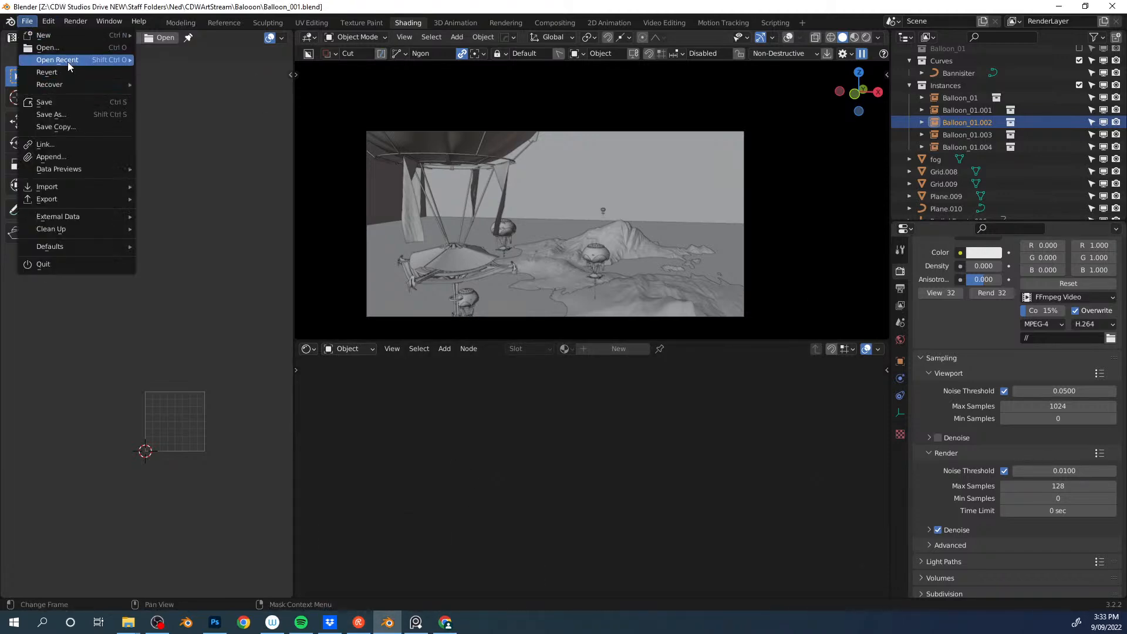
{"action": "left_click", "coordinate": [182, 69]}
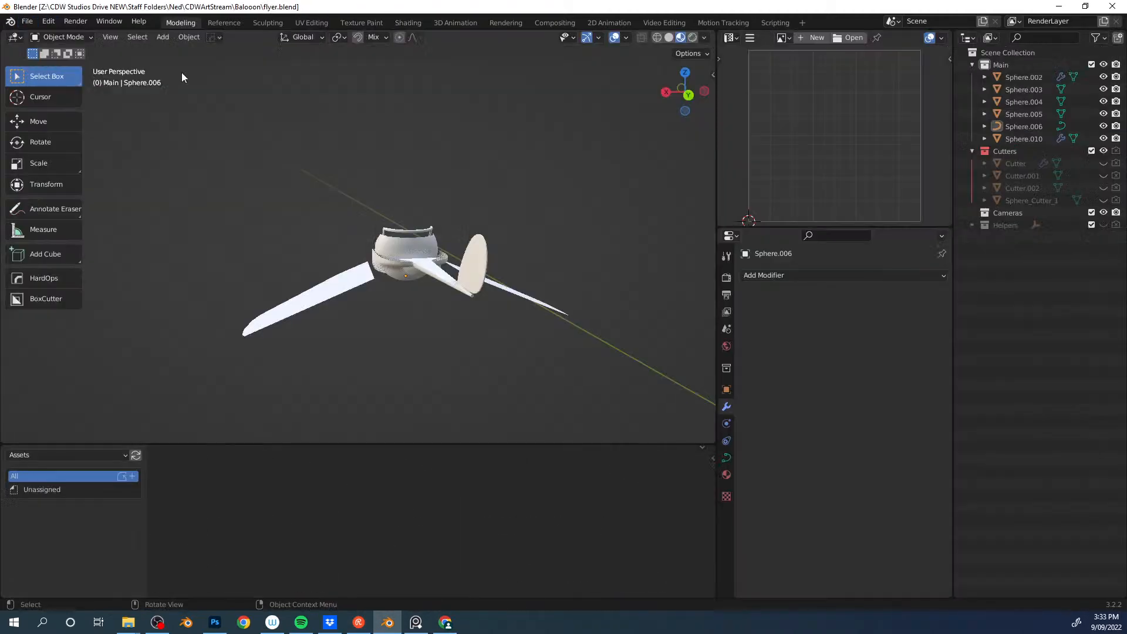
Step: Convert the curve rim tube on top of the craft's cockpit to a mesh
{"action": "left_click", "coordinate": [431, 269]}
{"action": "left_click", "coordinate": [368, 274], "text": "shift"}
{"action": "left_click", "coordinate": [420, 268], "text": "shift"}
{"action": "left_click_drag", "start_coordinate": [363, 219], "coordinate": [527, 336], "text": "shift"}
{"action": "left_click", "coordinate": [420, 228]}
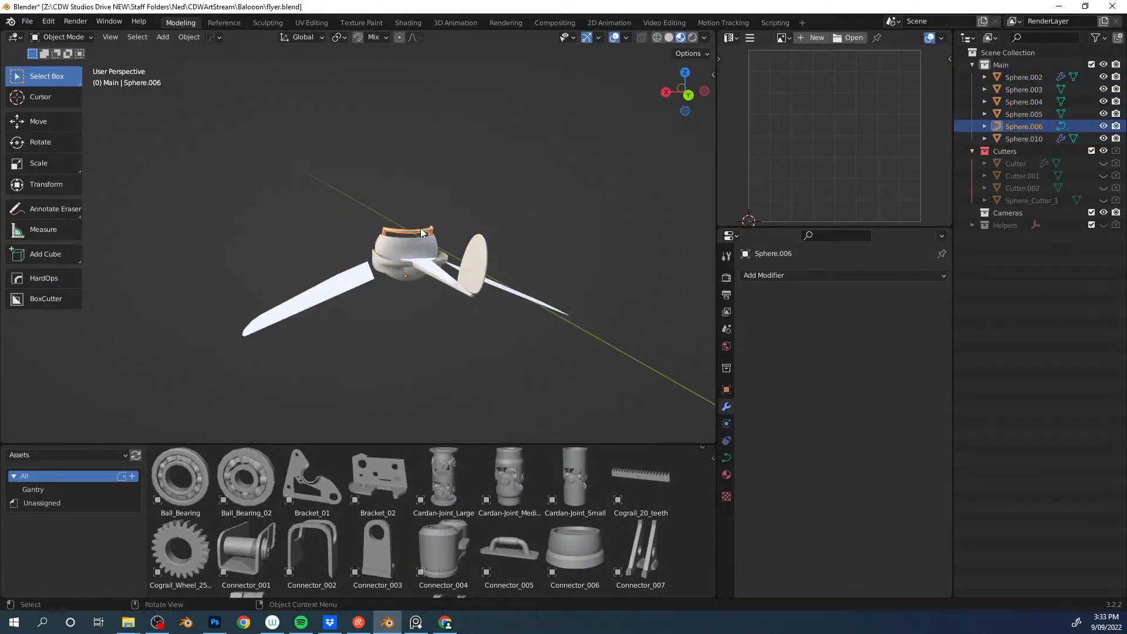
{"action": "right_click", "coordinate": [420, 228]}
{"action": "mouse_move", "coordinate": [427, 258]}
{"action": "left_click", "coordinate": [471, 270]}
Step: Select all craft parts with the wings as the active object, apply all their modifiers and join them into one object
{"action": "left_click_drag", "start_coordinate": [346, 207], "coordinate": [547, 336], "text": "shift"}
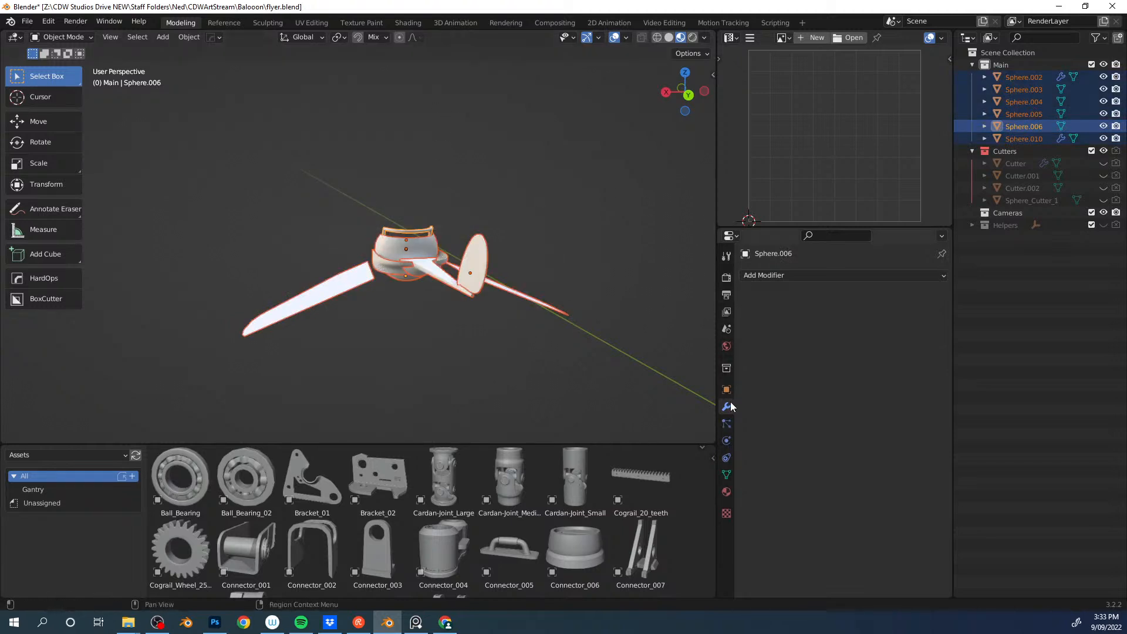
{"action": "left_click", "coordinate": [366, 278], "text": "shift"}
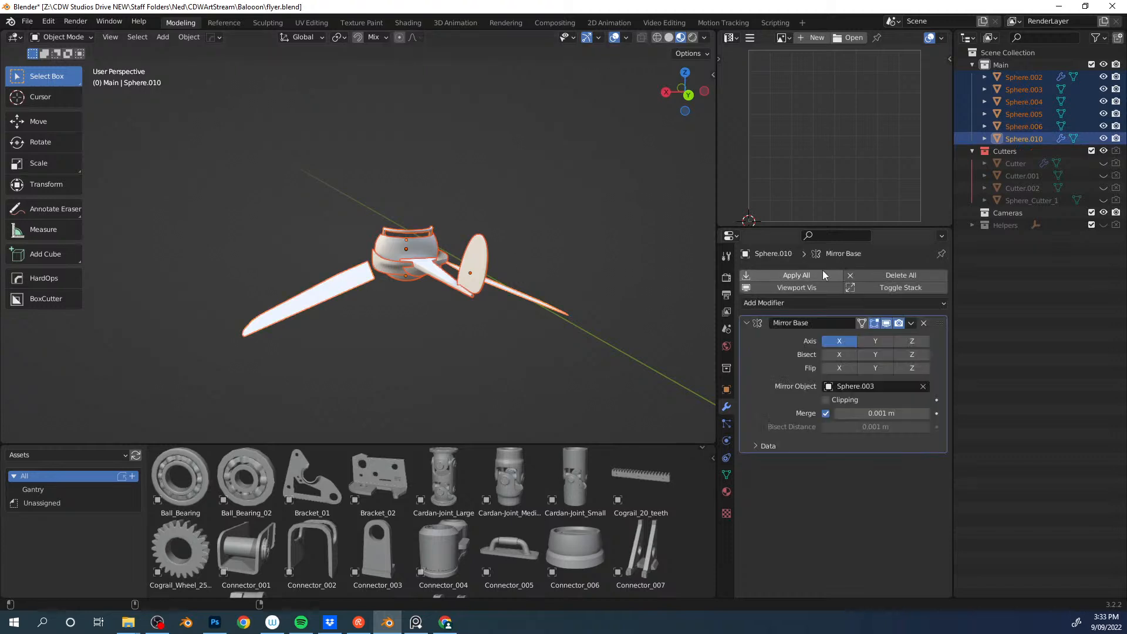
{"action": "left_click", "coordinate": [796, 275]}
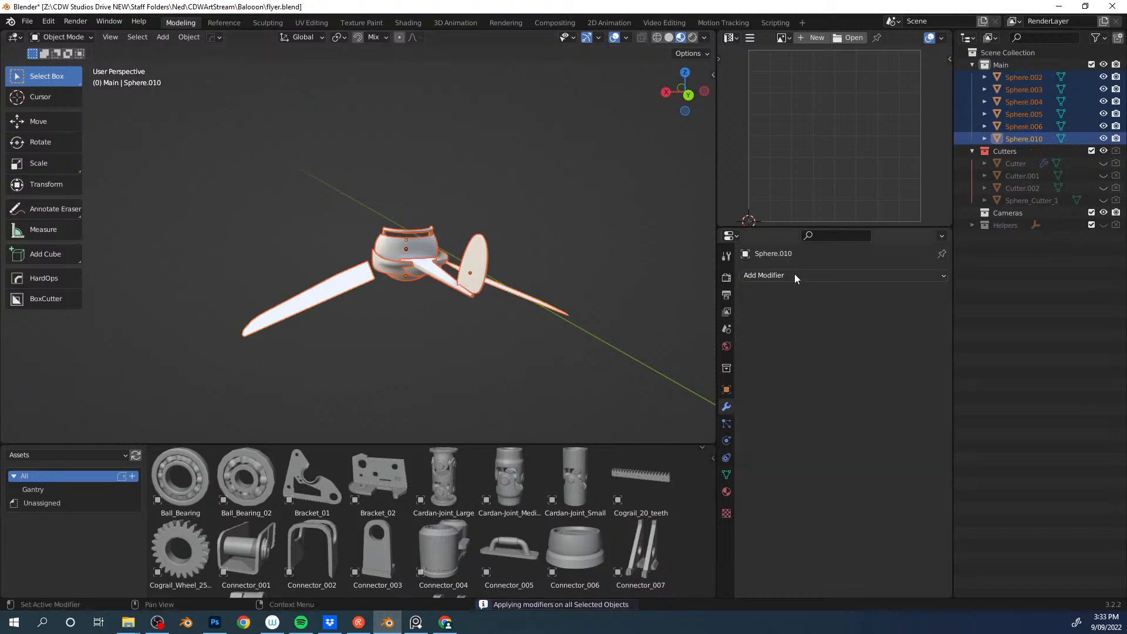
{"action": "key", "text": "ctrl+j"}
Step: Copy the joined craft object to the clipboard
{"action": "left_click", "coordinate": [473, 222]}
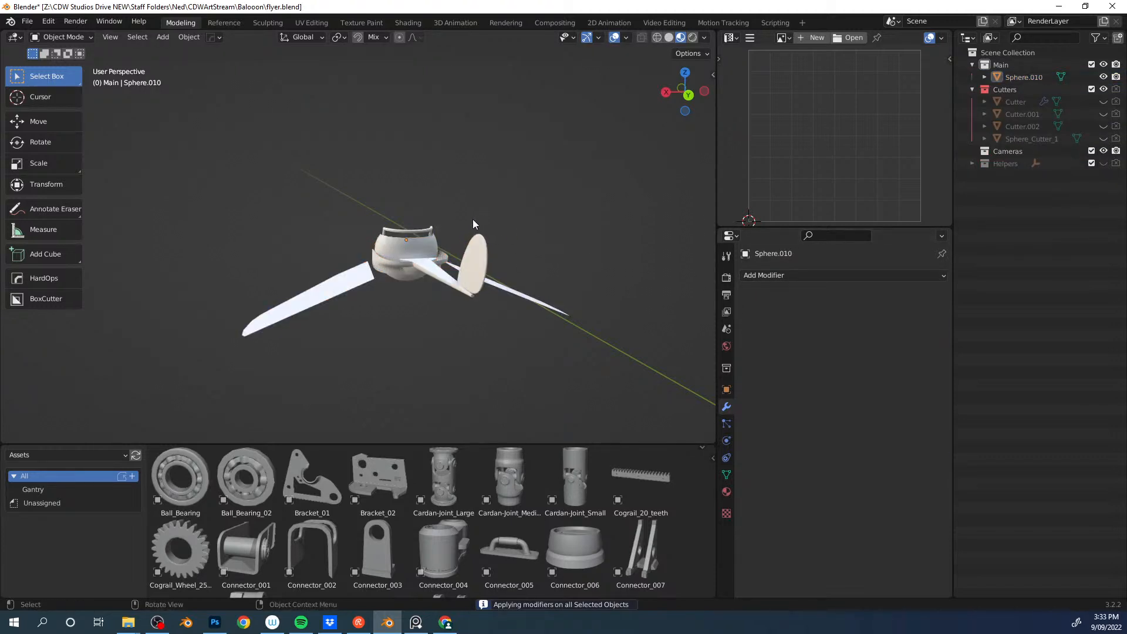
{"action": "left_click", "coordinate": [432, 257]}
{"action": "key", "text": "ctrl+c"}
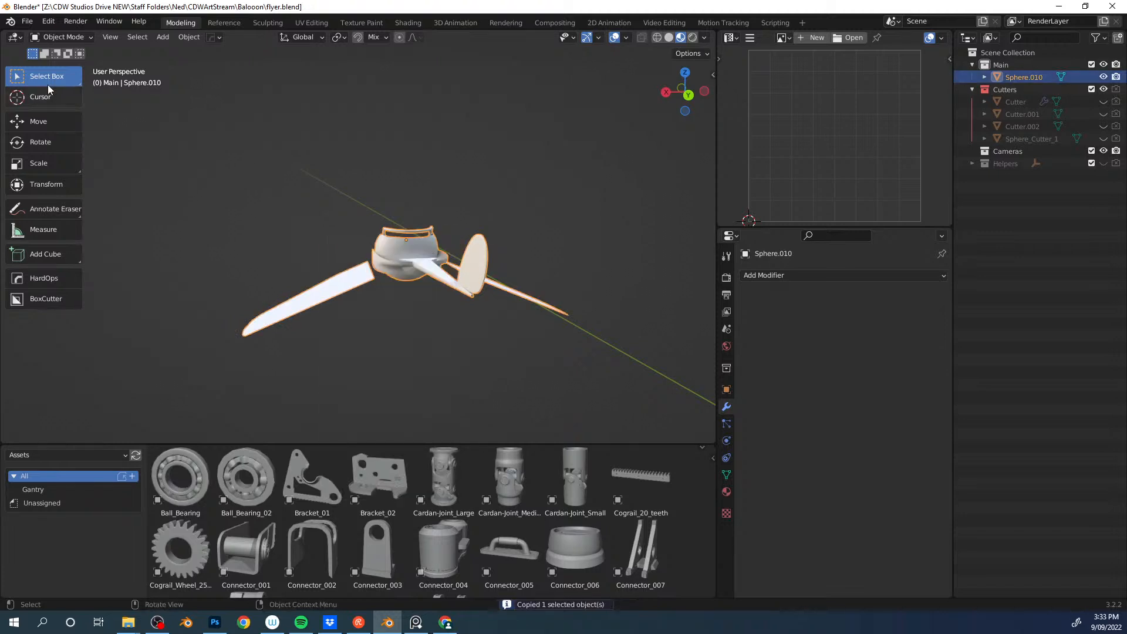
Step: Open the recent file Balloon_001.blend without saving the craft scene, and close its render result window
{"action": "left_click", "coordinate": [27, 21]}
{"action": "mouse_move", "coordinate": [57, 60]}
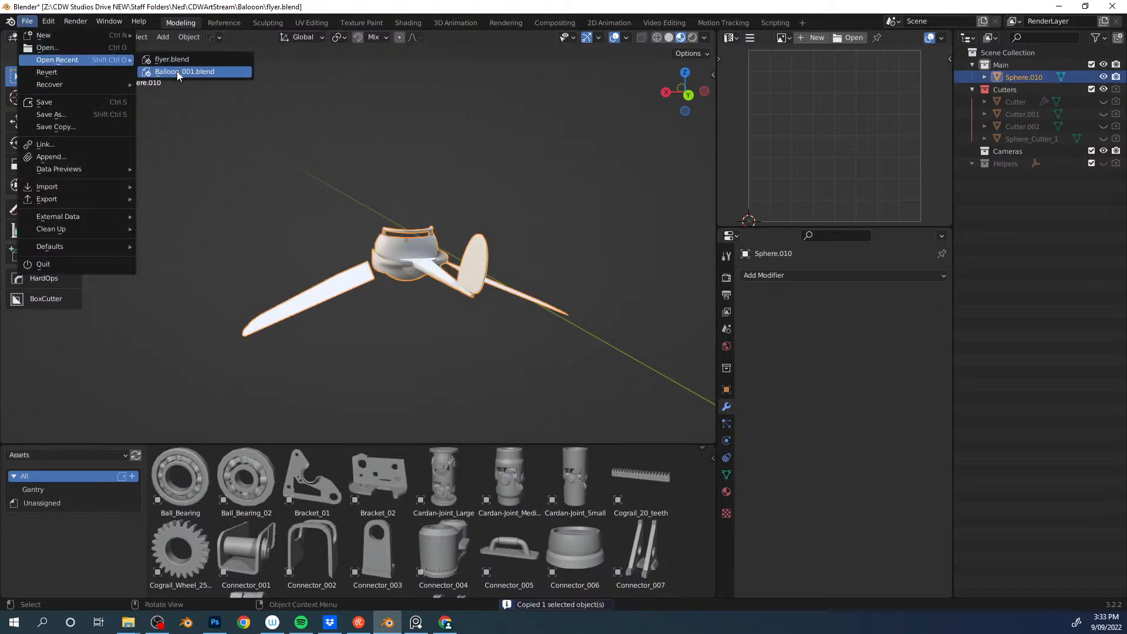
{"action": "left_click", "coordinate": [182, 71]}
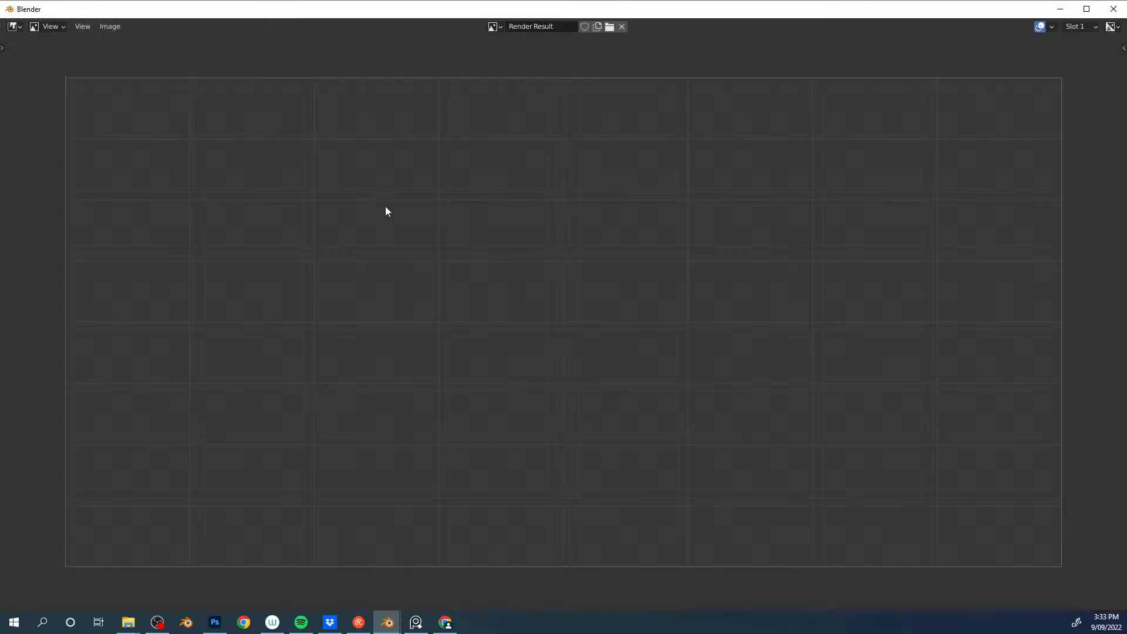
{"action": "left_click", "coordinate": [1109, 9]}
Step: Paste the craft into the balloon scene and move it beside the middle balloon in the camera view
{"action": "scroll", "coordinate": [602, 224], "scroll_direction": "down", "scroll_amount": 2}
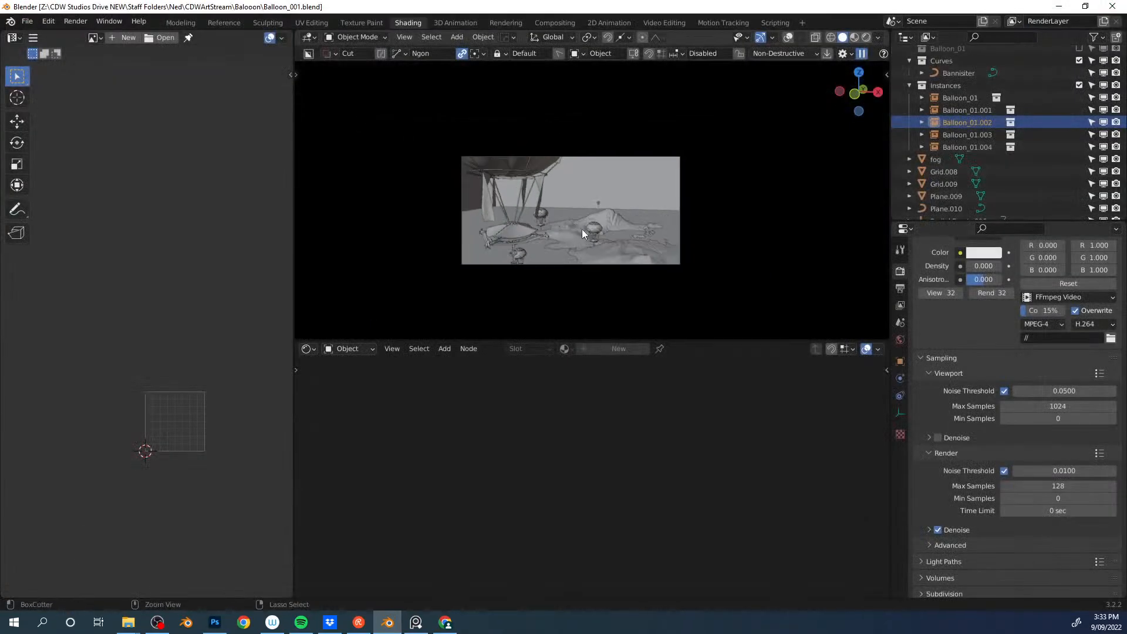
{"action": "key", "text": "ctrl+v"}
{"action": "key", "text": "g"}
{"action": "left_click", "coordinate": [550, 233]}
{"action": "key", "text": "g"}
{"action": "left_click", "coordinate": [613, 225]}
{"action": "mouse_move", "coordinate": [611, 200]}
{"action": "middle_mouse_down"}
{"action": "mouse_move", "coordinate": [612, 216]}
{"action": "mouse_move", "coordinate": [619, 203]}
{"action": "middle_mouse_up"}
{"action": "key", "text": "KP_0"}
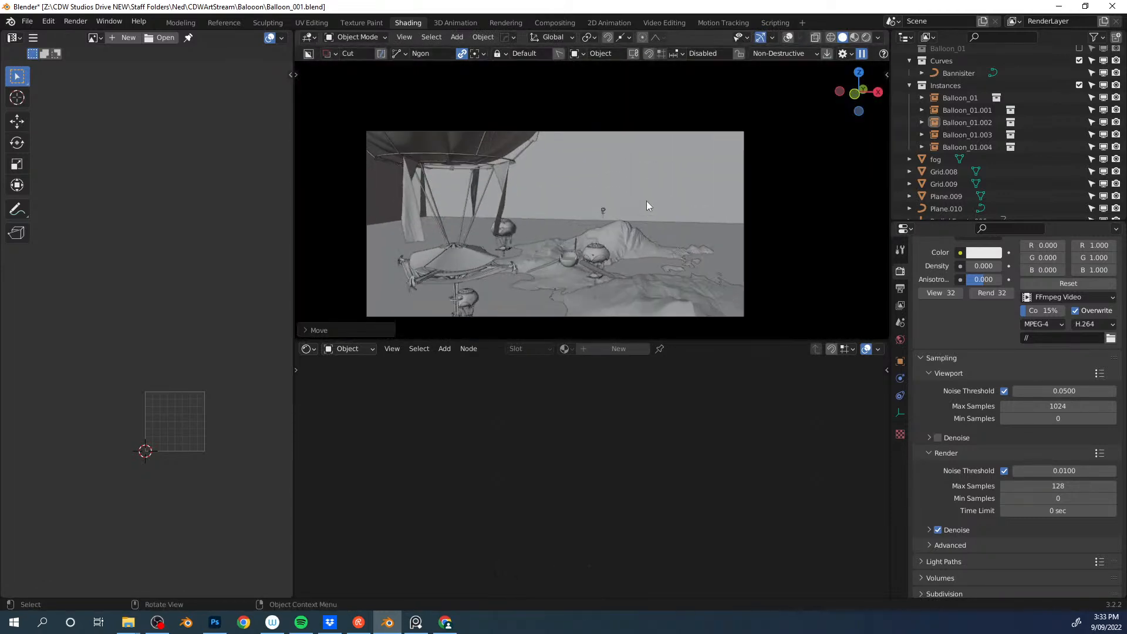
Step: Turn on the viewport overlays and rotate the pasted craft 180° about the Z axis
{"action": "left_click", "coordinate": [566, 257]}
{"action": "key", "text": "z"}
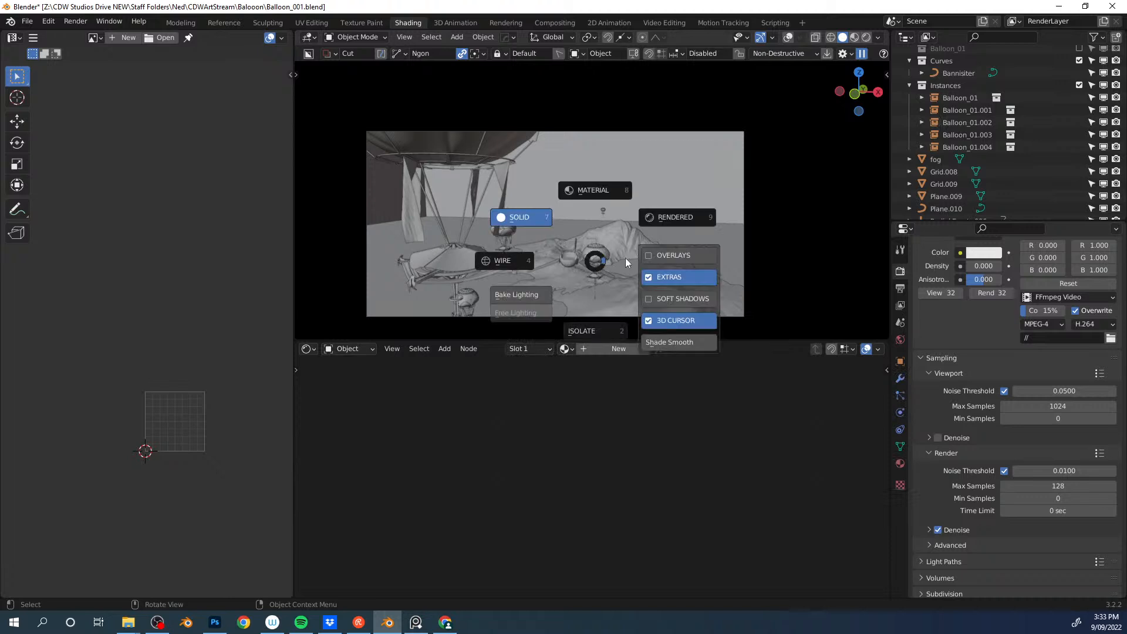
{"action": "left_click", "coordinate": [674, 256]}
{"action": "type", "text": "r"}
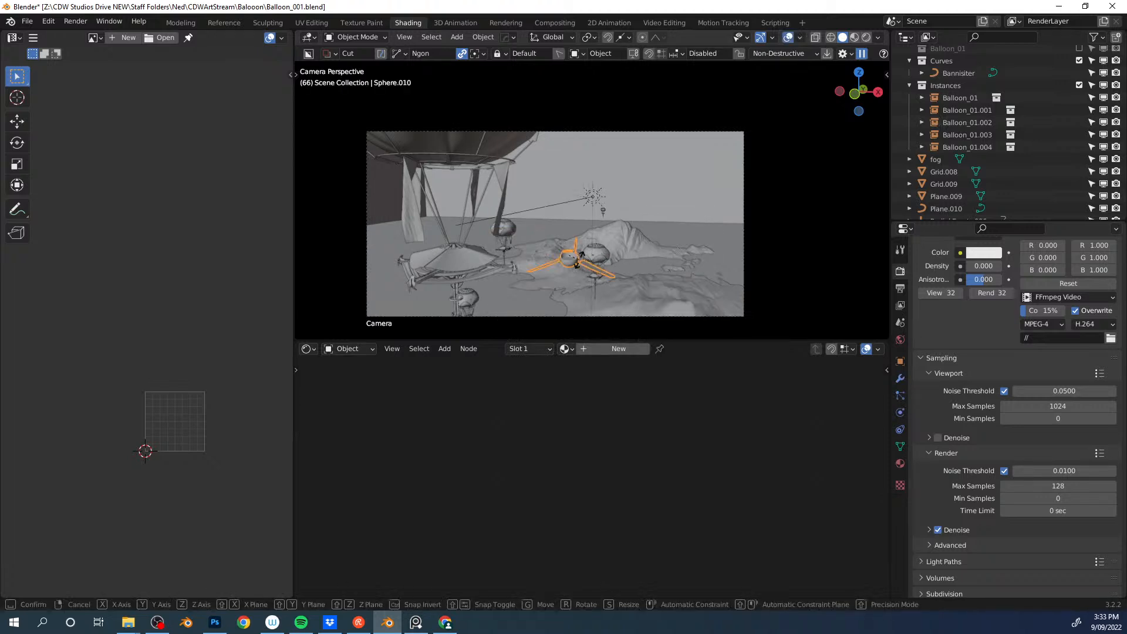
{"action": "type", "text": "z180"}
{"action": "key", "text": "Return"}
Step: Move the craft horizontally toward the camera, to the right of the middle balloon, and rotate it freely
{"action": "key", "text": "g"}
{"action": "key", "text": "shift+z"}
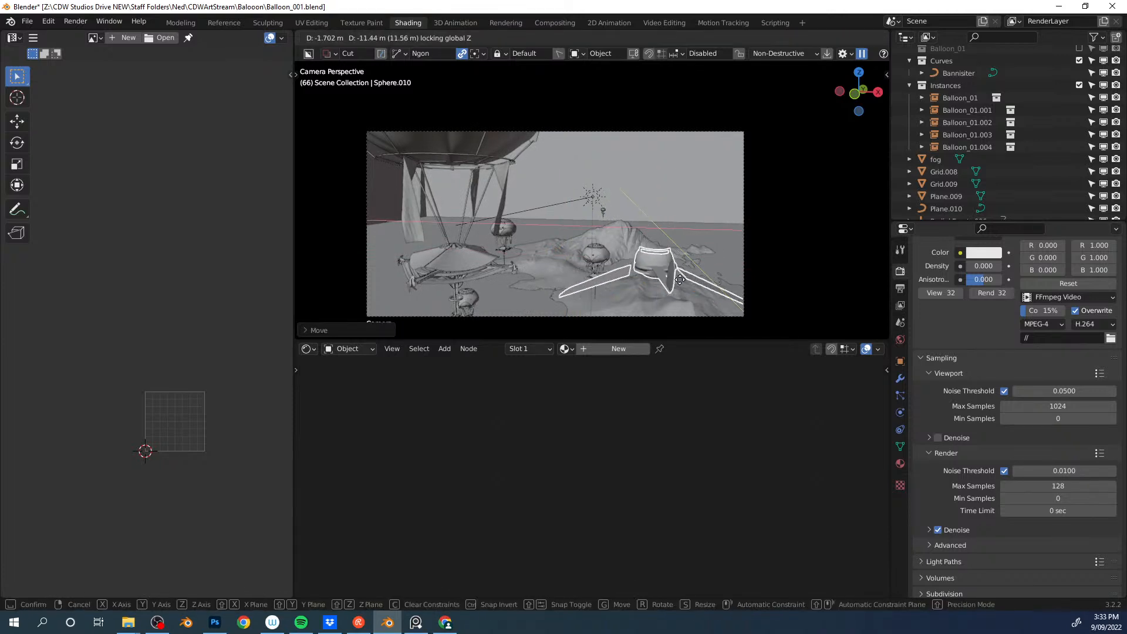
{"action": "left_click", "coordinate": [693, 270]}
{"action": "key", "text": "r"}
{"action": "left_click", "coordinate": [732, 263]}
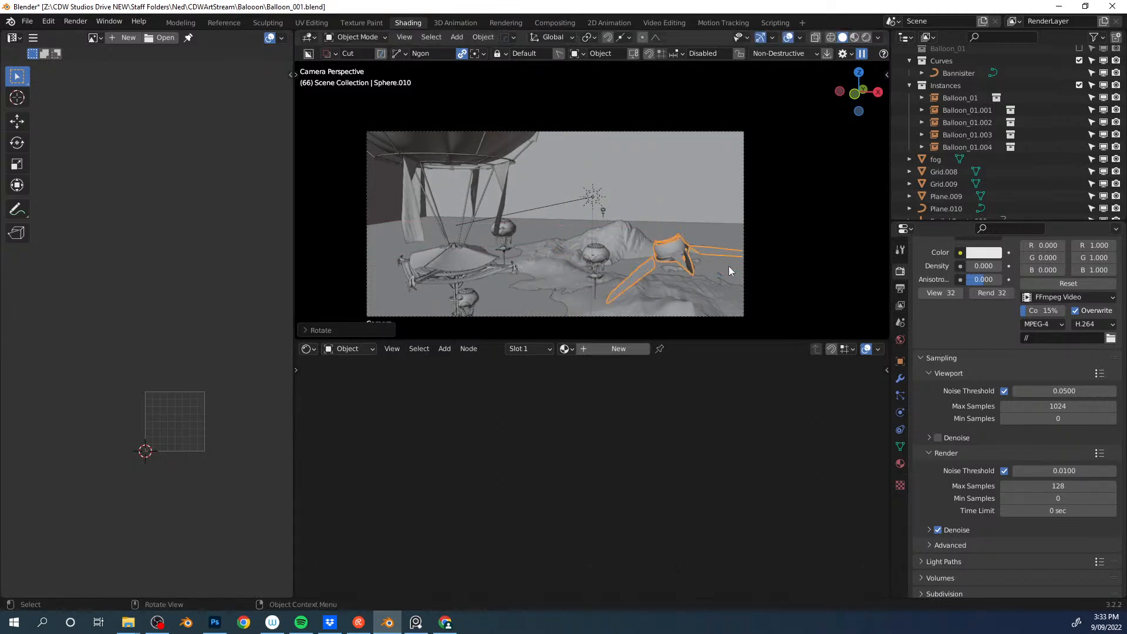
Step: Tilt the craft about the global X axis
{"action": "key", "text": "r"}
{"action": "key", "text": "x"}
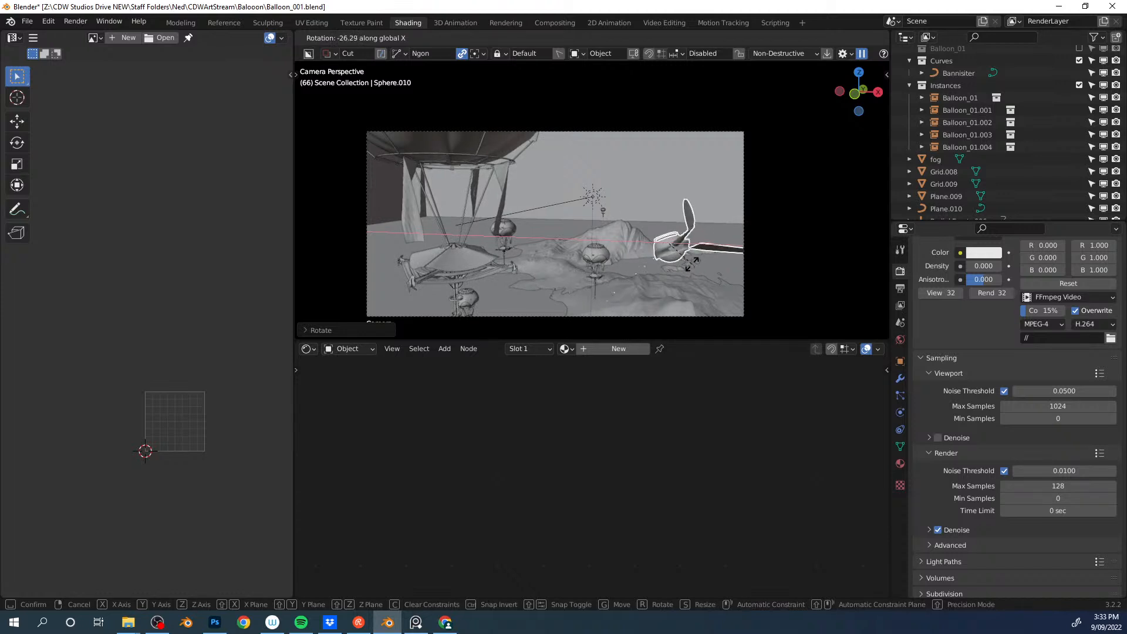
{"action": "left_click", "coordinate": [689, 272]}
{"action": "key", "text": "r"}
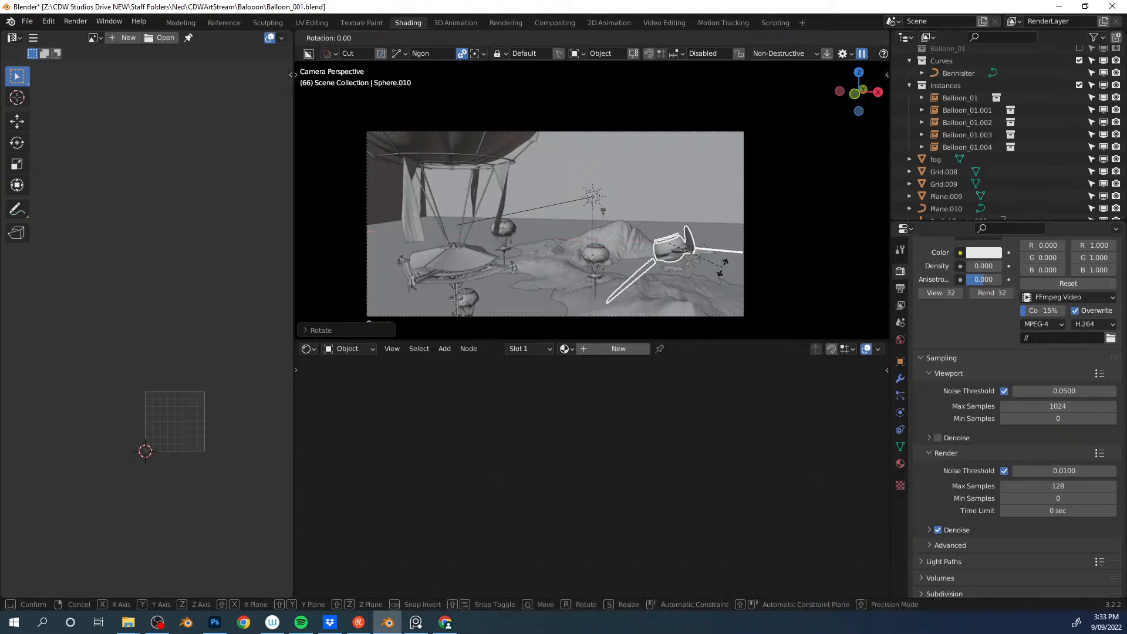
{"action": "key", "text": "y"}
{"action": "key", "text": "y"}
{"action": "right_click", "coordinate": [710, 282]}
Step: Rotate the craft slightly more, check it against the camera view, and switch the viewport to rendered shading
{"action": "key", "text": "r"}
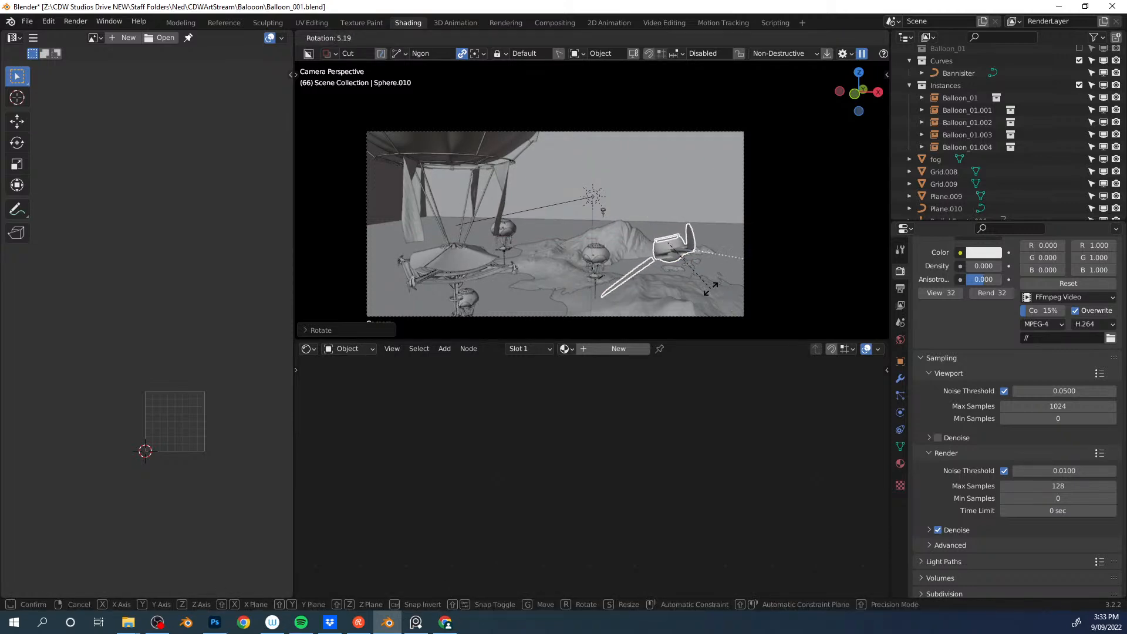
{"action": "left_click", "coordinate": [714, 280]}
{"action": "middle_click_drag", "start_coordinate": [675, 262], "coordinate": [705, 257]}
{"action": "scroll", "coordinate": [705, 257], "scroll_direction": "up", "scroll_amount": 3}
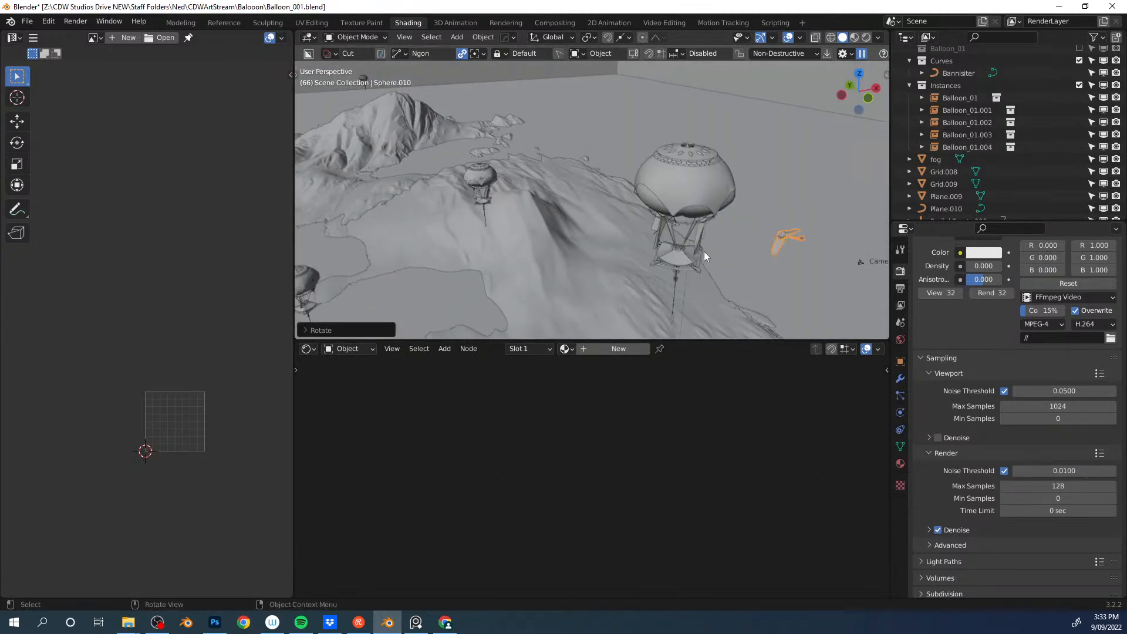
{"action": "key", "text": "KP_0"}
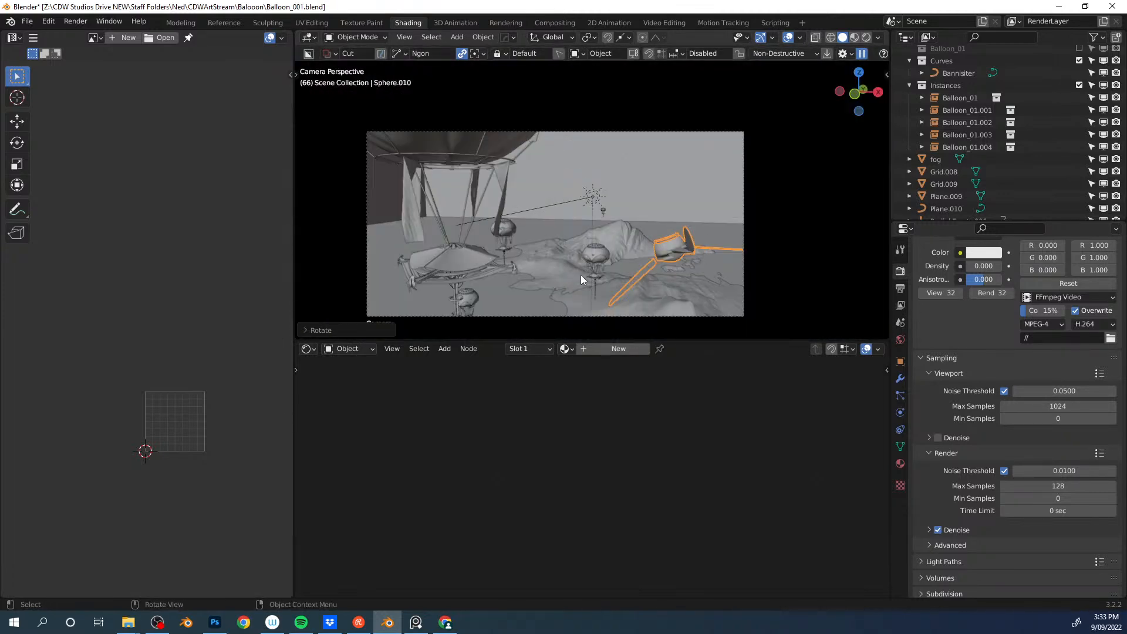
{"action": "key", "text": "z"}
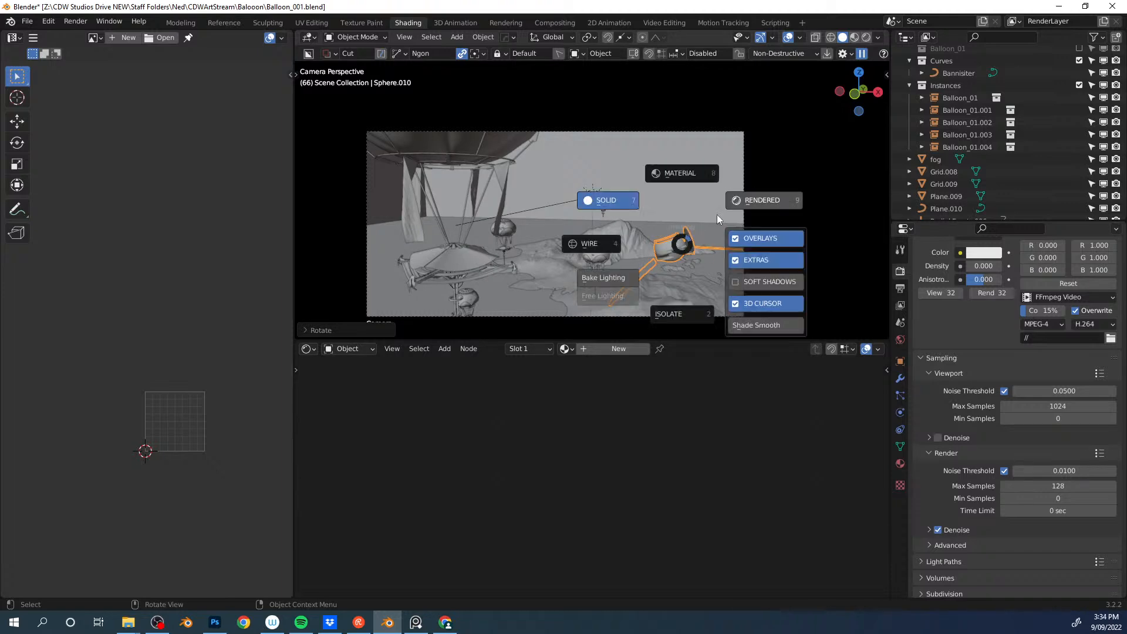
{"action": "left_click", "coordinate": [747, 202]}
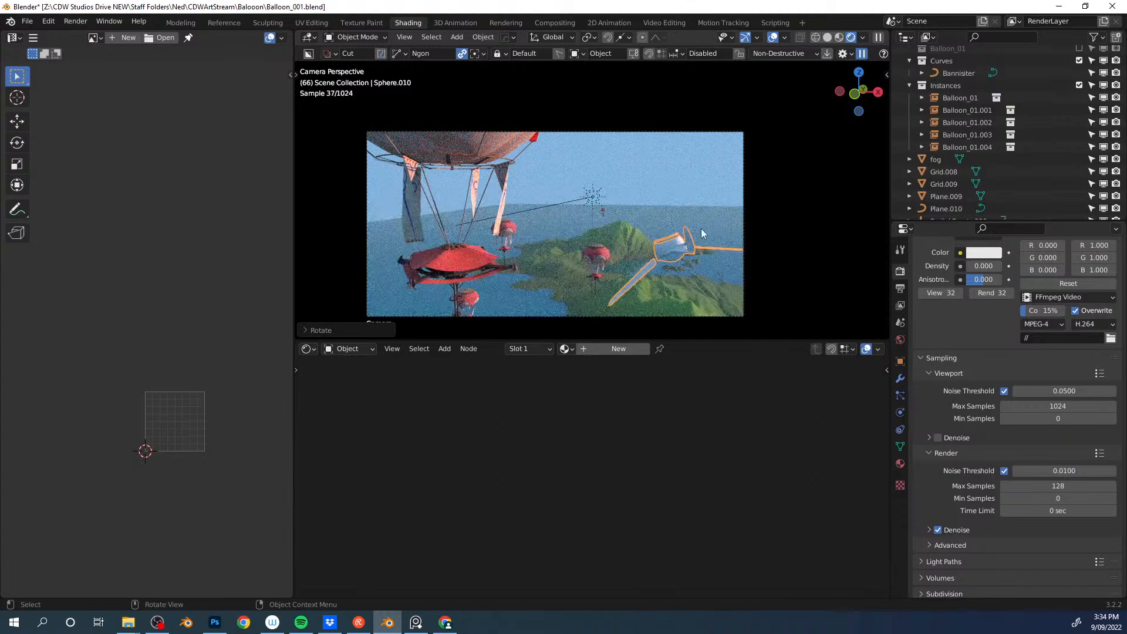
Step: Move the craft horizontally away from the camera over the green hills, and raise it along the Z axis
{"action": "left_click", "coordinate": [674, 249]}
{"action": "key", "text": "g"}
{"action": "key", "text": "y"}
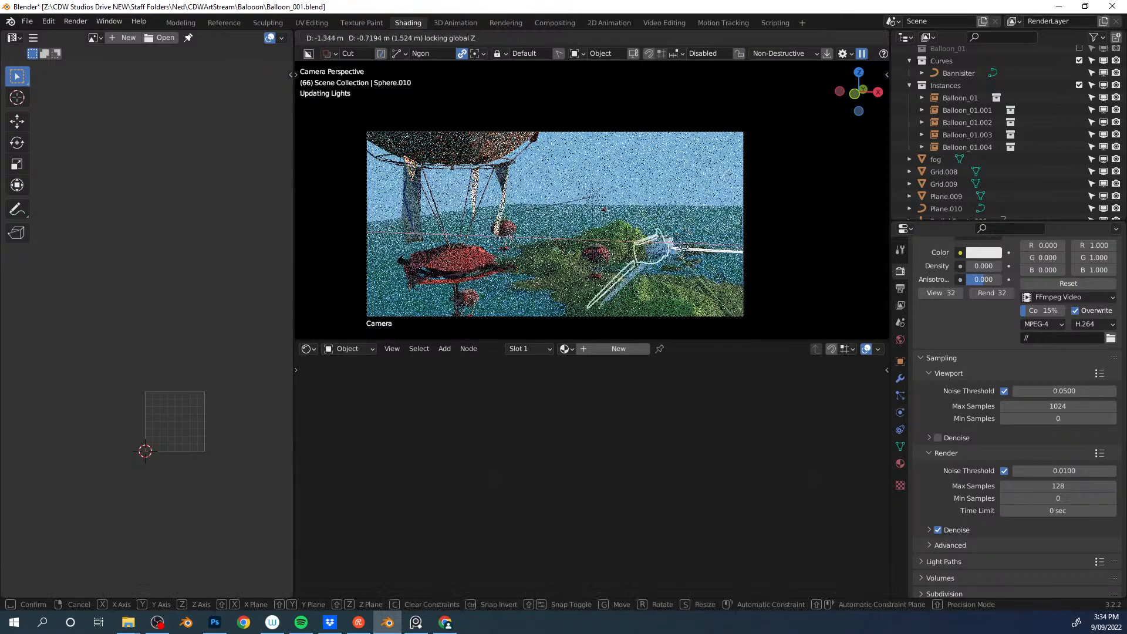
{"action": "left_click", "coordinate": [712, 232]}
{"action": "key", "text": "g"}
{"action": "key", "text": "z"}
{"action": "left_click", "coordinate": [699, 229]}
{"action": "key", "text": "g"}
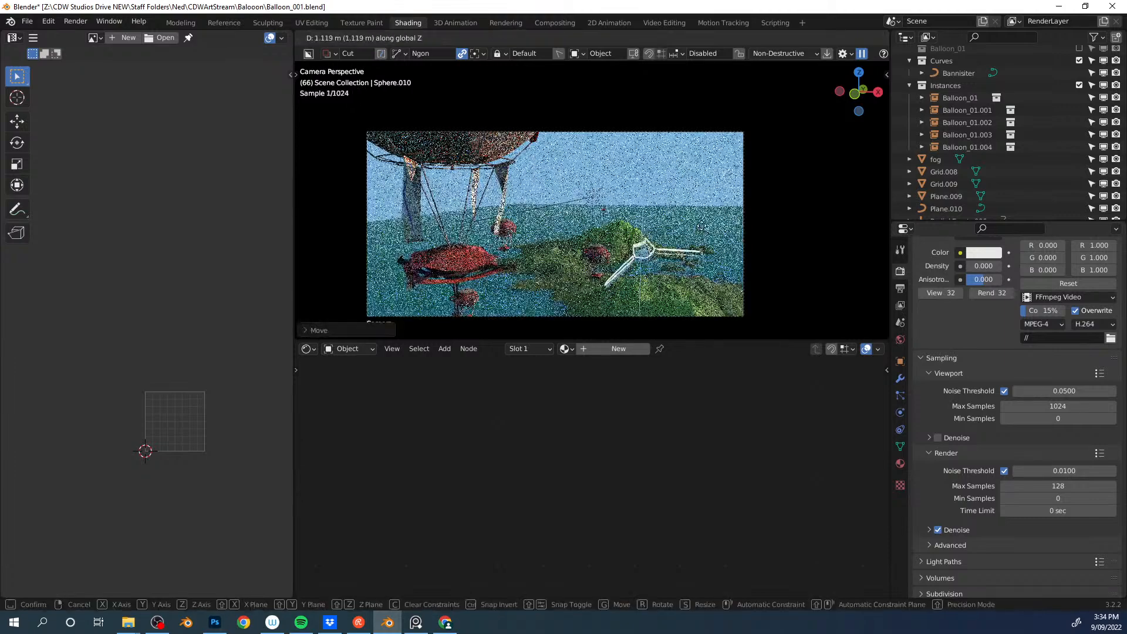
{"action": "left_click", "coordinate": [727, 247]}
Step: Scale the craft down to about 0.65 and rotate it freely so its nose points toward the middle red balloon
{"action": "key", "text": "r"}
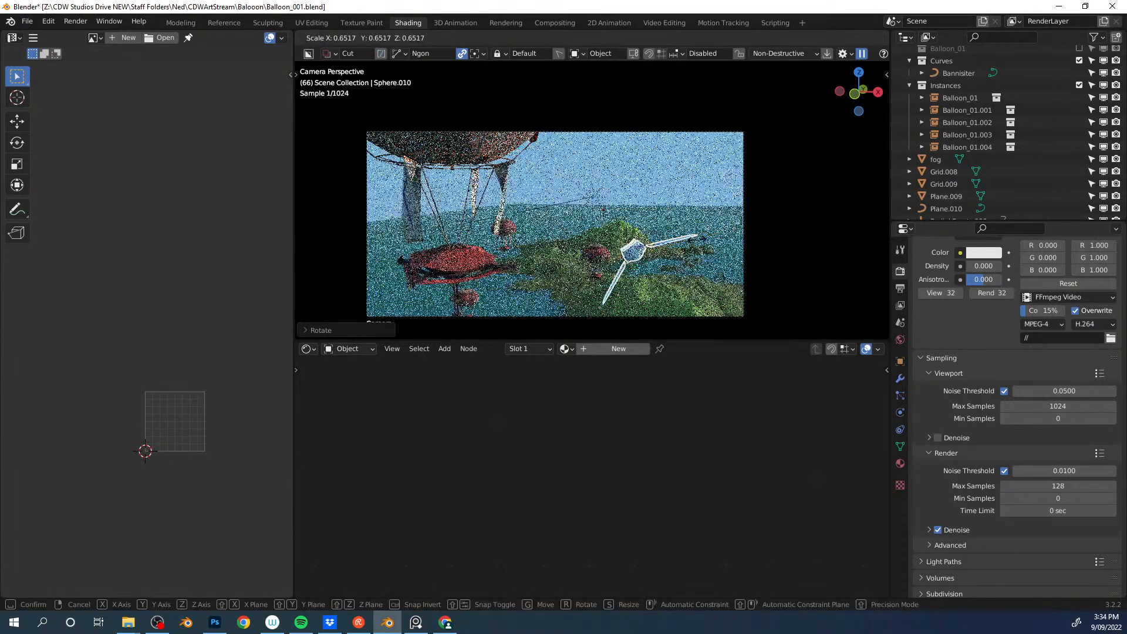
{"action": "left_click", "coordinate": [704, 238]}
{"action": "key", "text": "r"}
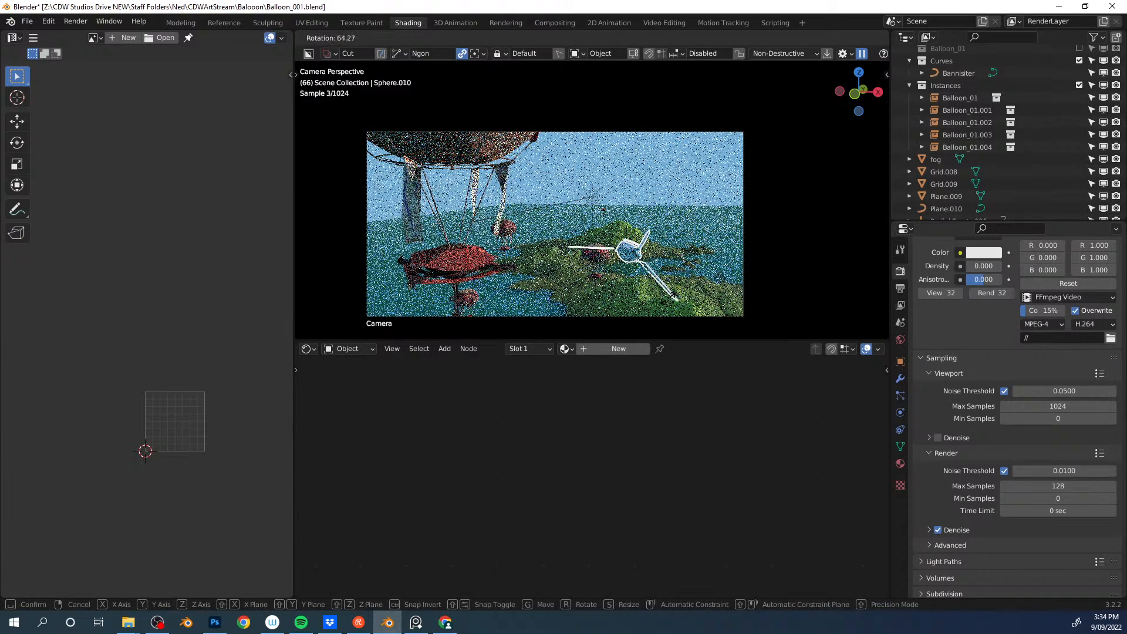
{"action": "left_click", "coordinate": [674, 298]}
{"action": "key", "text": "r"}
{"action": "left_click", "coordinate": [693, 260]}
Step: Shift the craft slightly right and down over the hills, and rotate it by about -13° in the camera view
{"action": "key", "text": "g"}
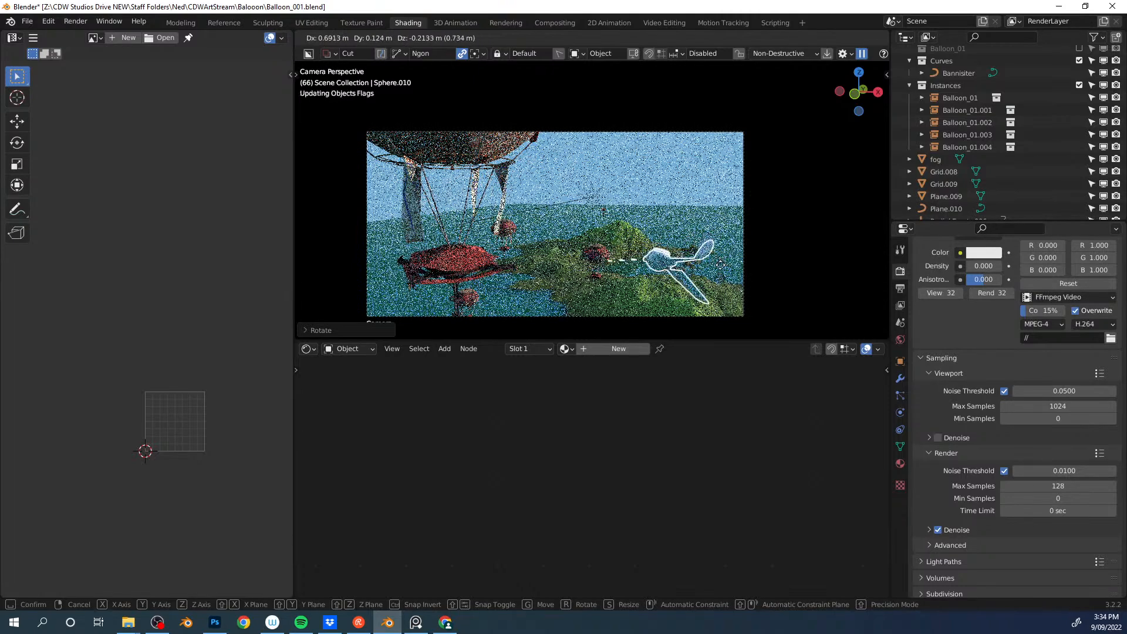
{"action": "left_click", "coordinate": [721, 270]}
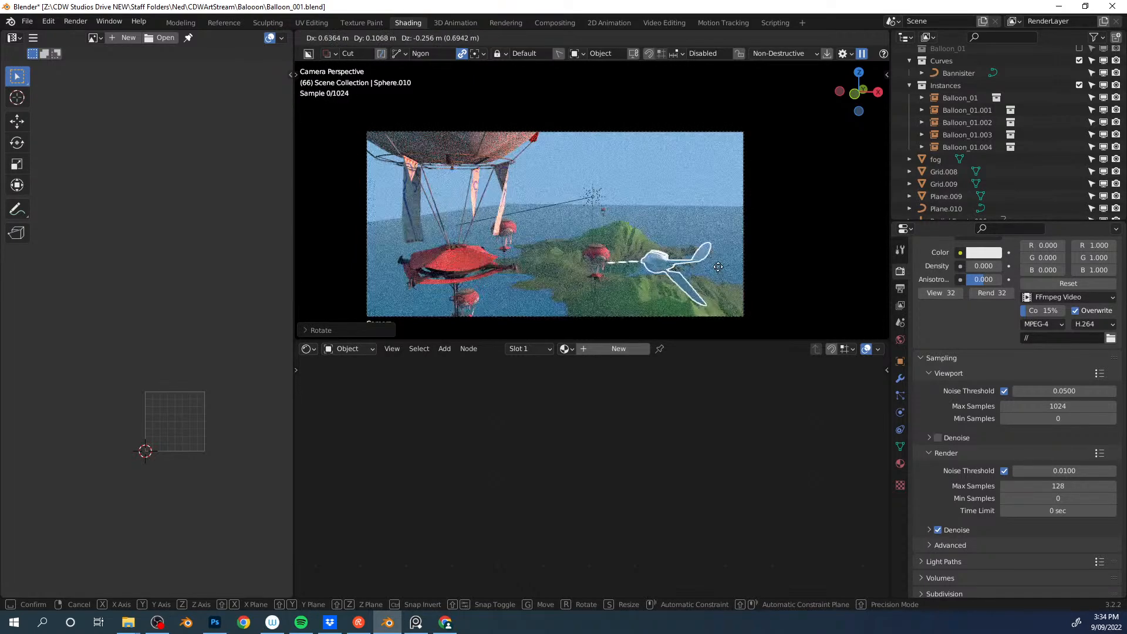
{"action": "key", "text": "r"}
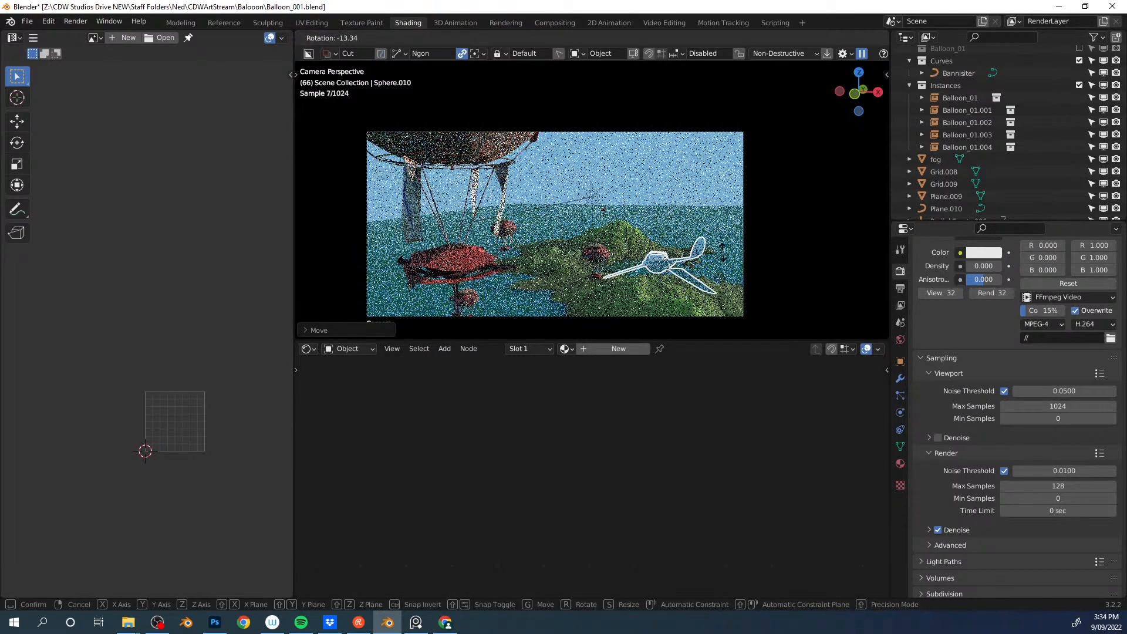
{"action": "left_click", "coordinate": [722, 257]}
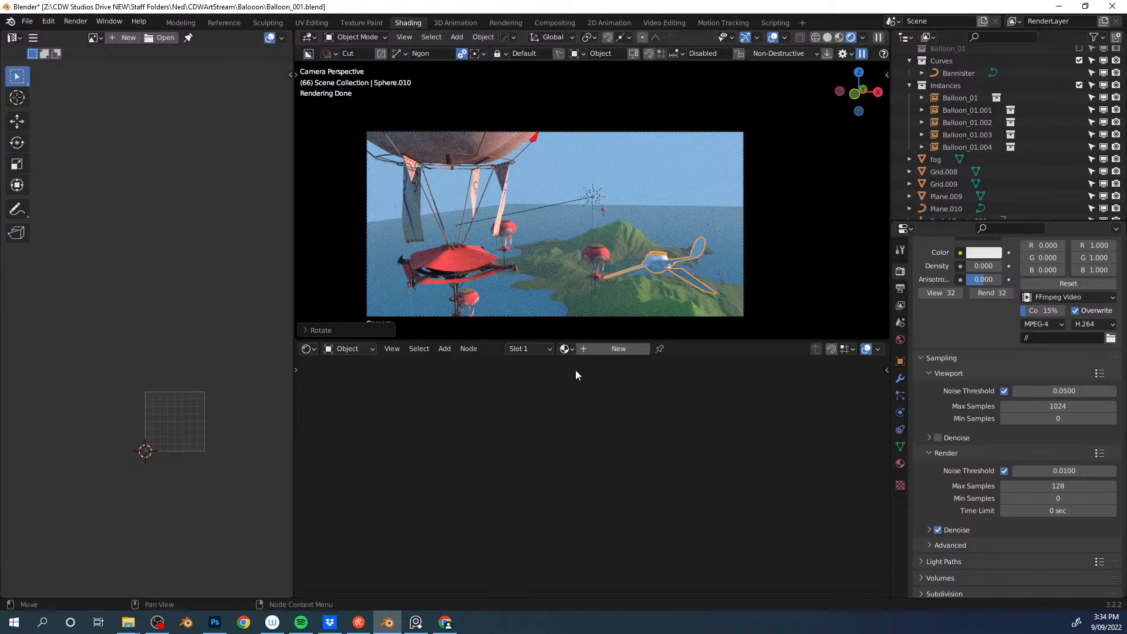
Step: Create a new material for the craft
{"action": "left_click", "coordinate": [616, 350]}
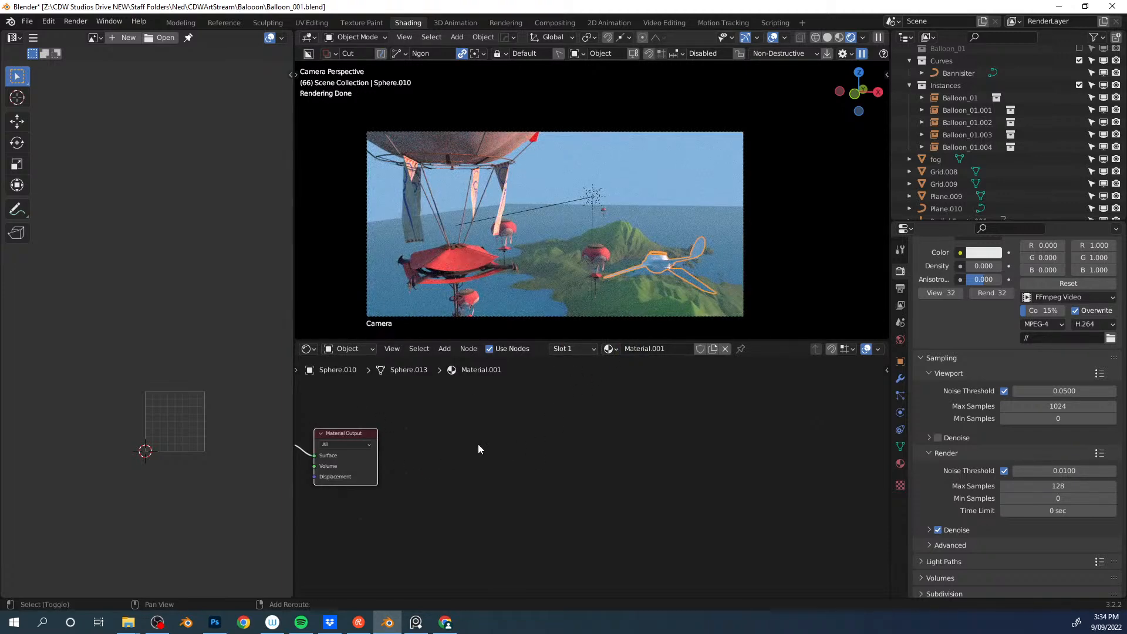
Step: Give the craft's material a pale peach base color and a roughness of about 0.92
{"action": "middle_click_drag", "start_coordinate": [511, 449], "coordinate": [711, 431]}
{"action": "left_click", "coordinate": [457, 463]}
{"action": "left_click_drag", "start_coordinate": [463, 372], "coordinate": [439, 375]}
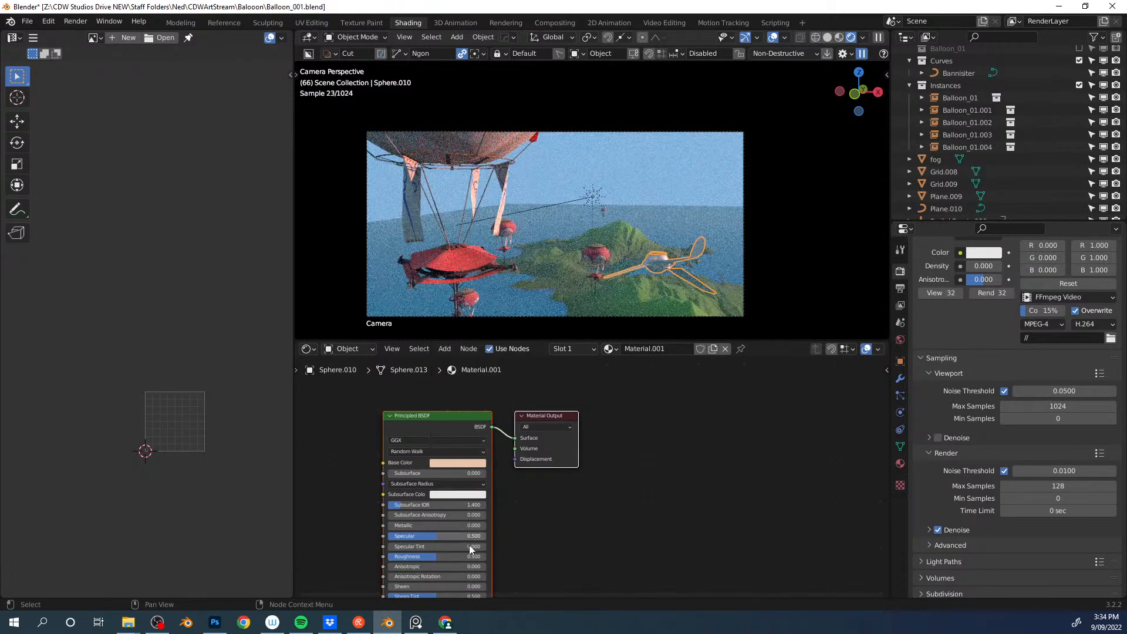
{"action": "left_click_drag", "start_coordinate": [426, 555], "coordinate": [473, 560]}
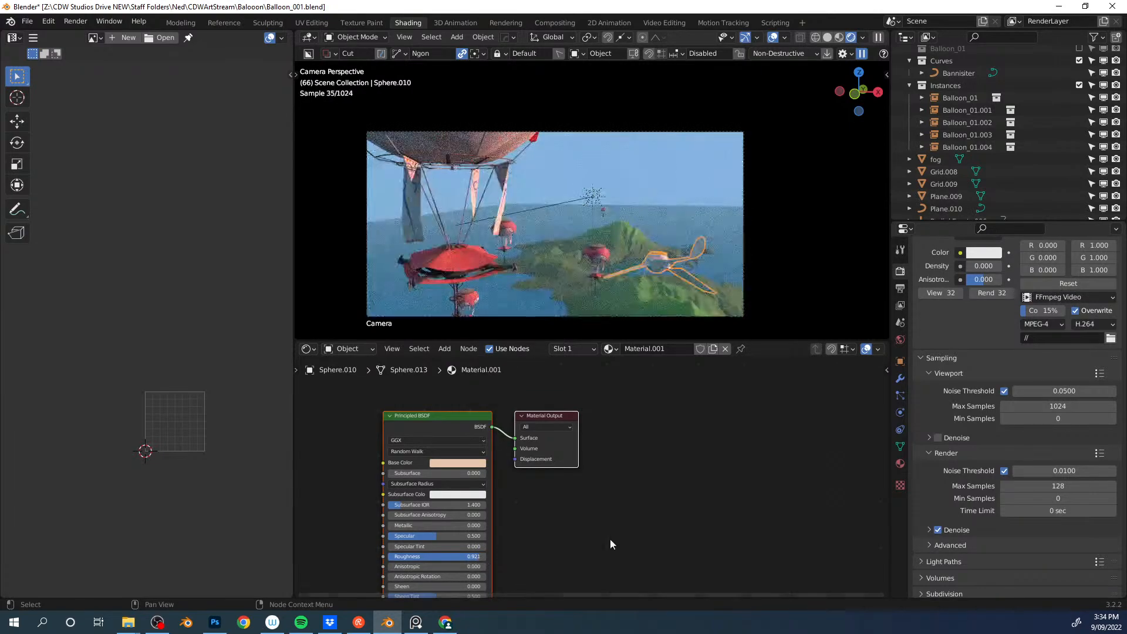
{"action": "left_click", "coordinate": [692, 201]}
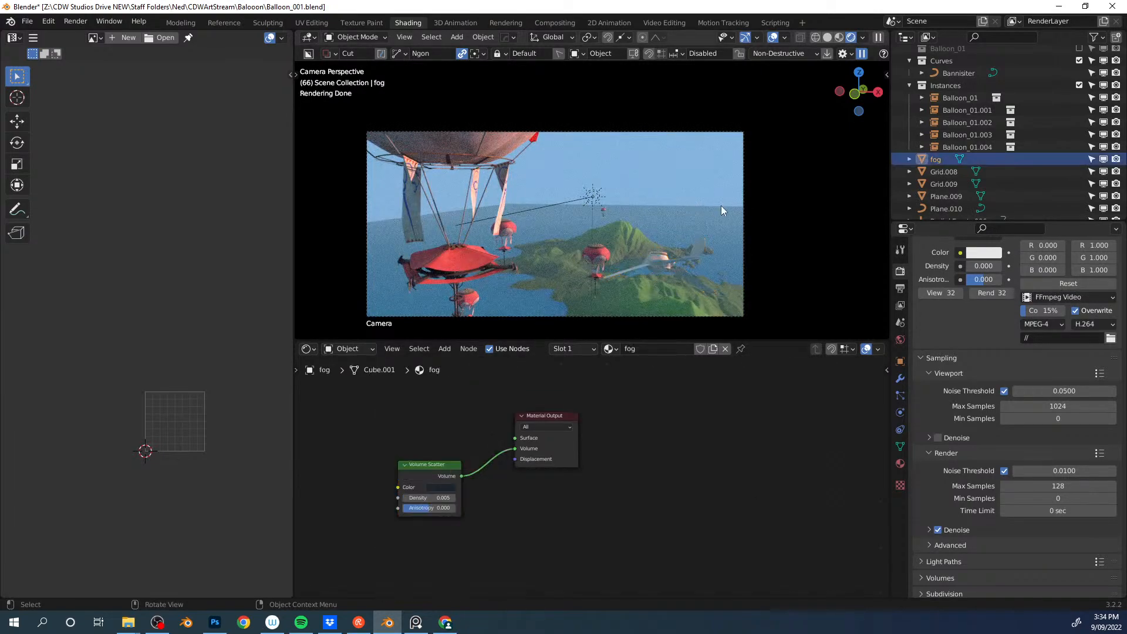
Step: Select the craft's linked tail fin geometry and add a second material slot with a new material named "red"
{"action": "left_click", "coordinate": [675, 269]}
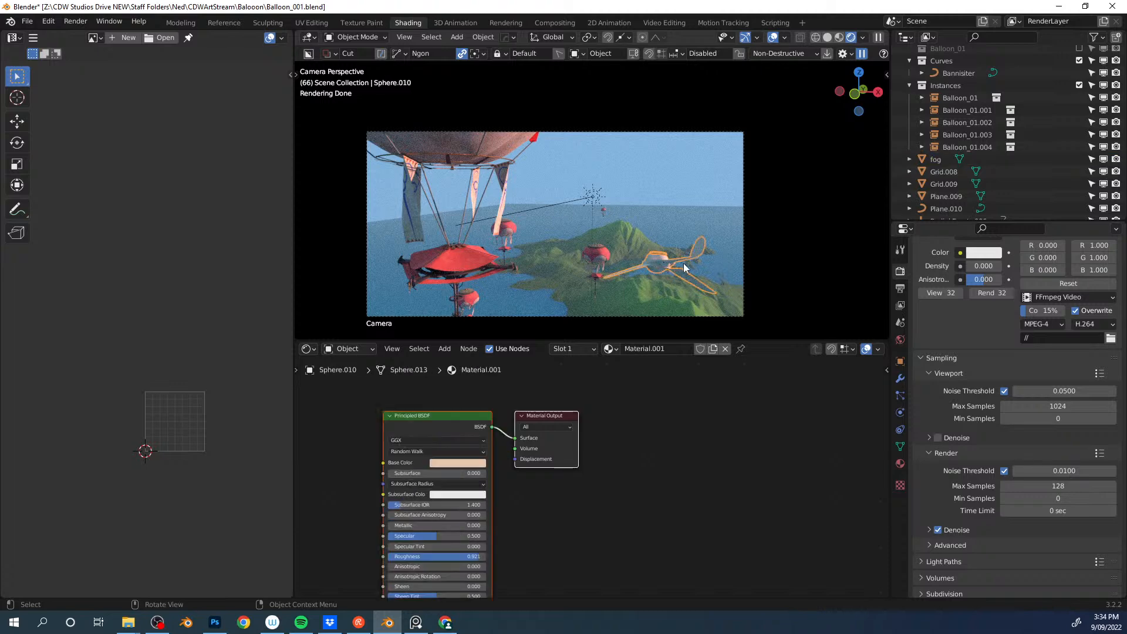
{"action": "key", "text": "Tab"}
{"action": "key", "text": "ctrl+l"}
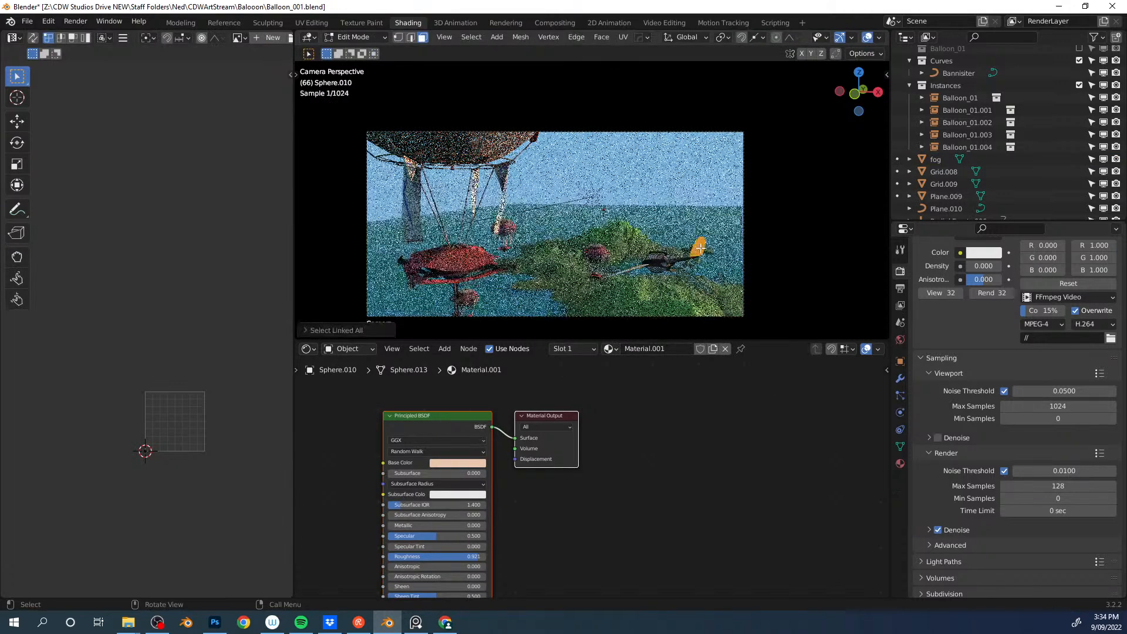
{"action": "left_click", "coordinate": [592, 350]}
{"action": "left_click", "coordinate": [640, 372]}
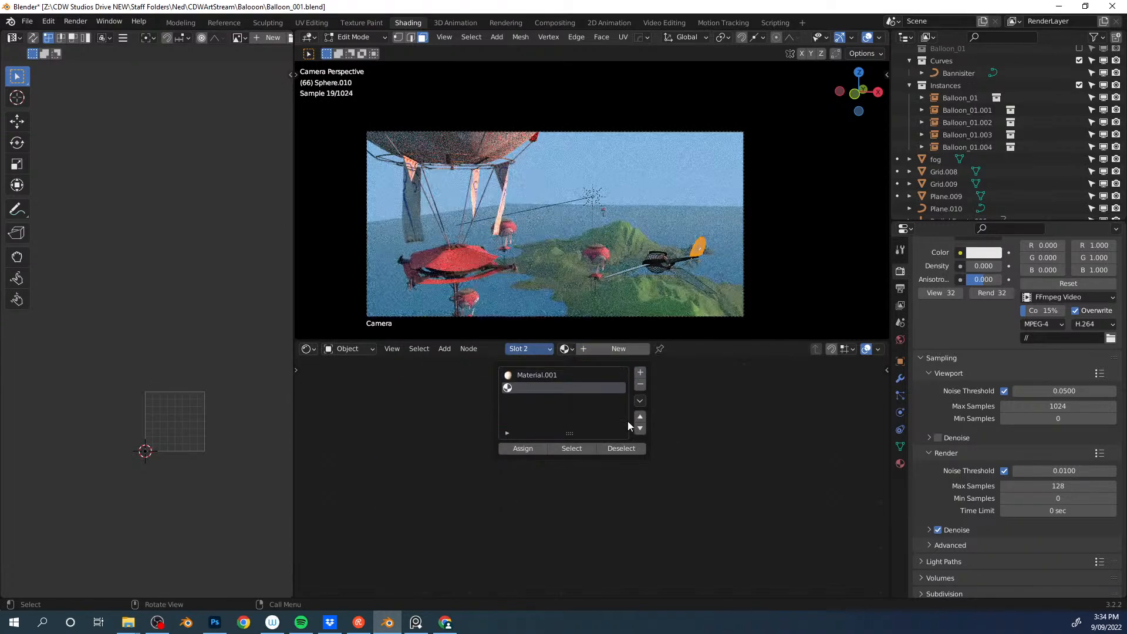
{"action": "left_click", "coordinate": [616, 348]}
{"action": "double_click", "coordinate": [650, 349]}
{"action": "type", "text": "red"}
{"action": "key", "text": "Return"}
Step: Set the red material's base color to a saturated orange and assign the material to the selected tail fin
{"action": "left_click", "coordinate": [450, 468]}
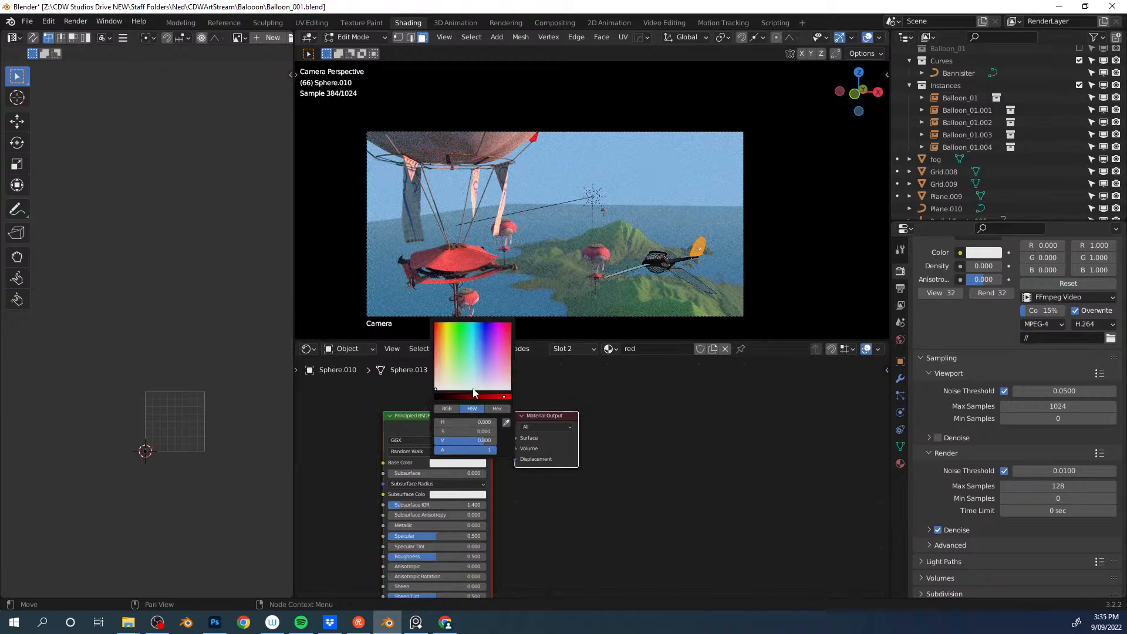
{"action": "left_click", "coordinate": [473, 397]}
{"action": "left_click", "coordinate": [433, 332]}
{"action": "left_click_drag", "start_coordinate": [435, 336], "coordinate": [437, 332]}
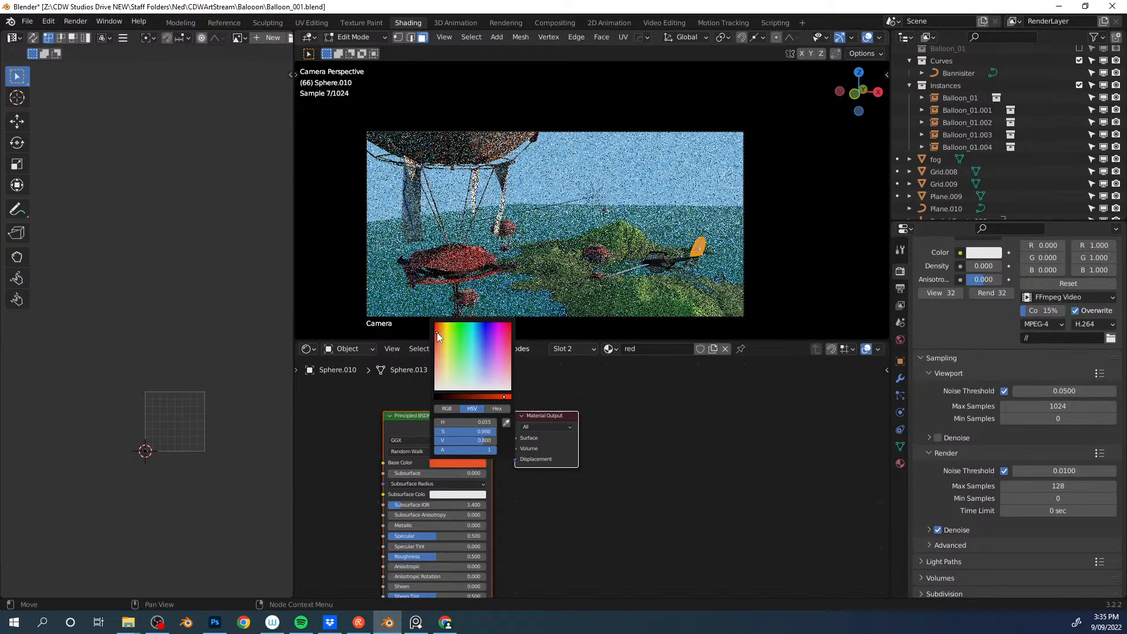
{"action": "left_click", "coordinate": [568, 351]}
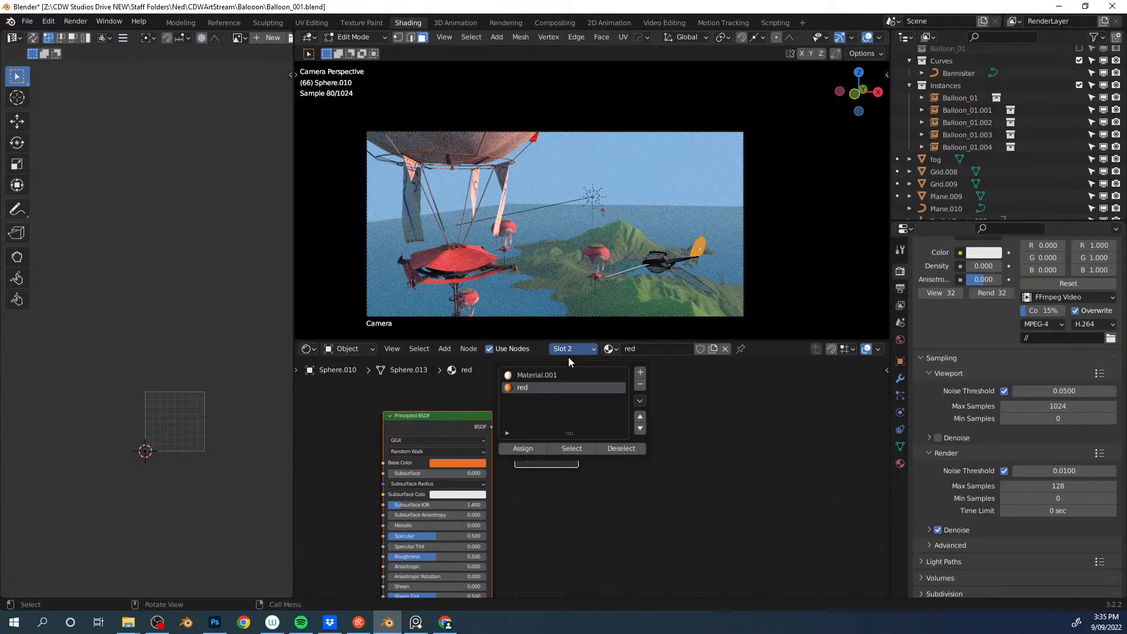
{"action": "left_click", "coordinate": [522, 449]}
{"action": "key", "text": "Tab"}
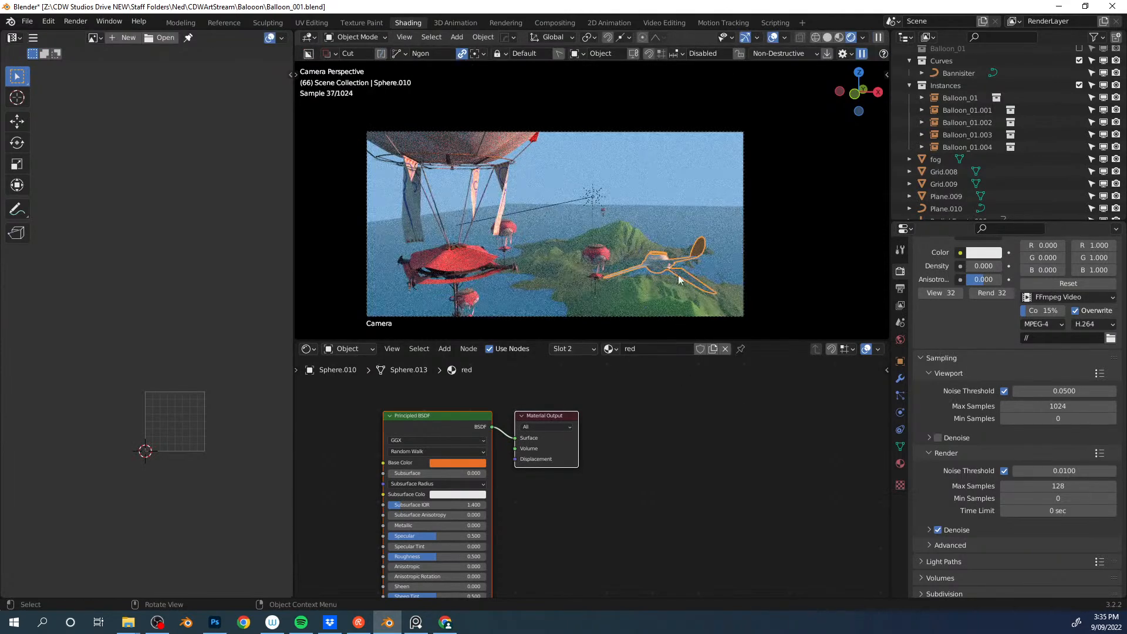
Step: Shift the red material's base color from orange to pure red, and inspect the craft up close with overlays hidden
{"action": "left_click", "coordinate": [458, 463]}
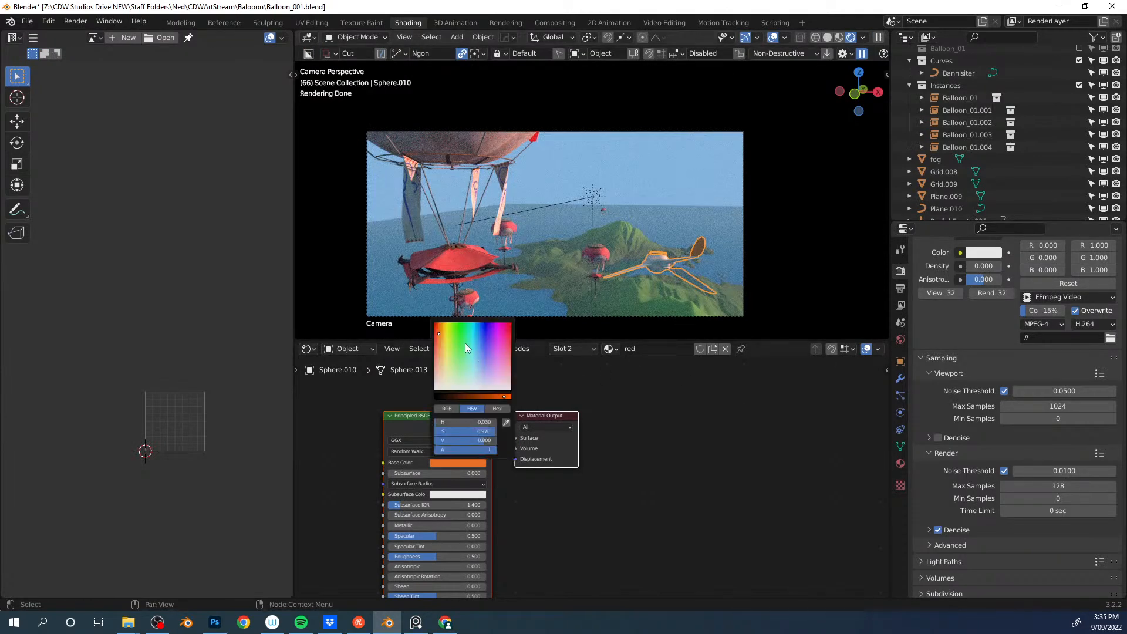
{"action": "left_click_drag", "start_coordinate": [441, 327], "coordinate": [435, 328]}
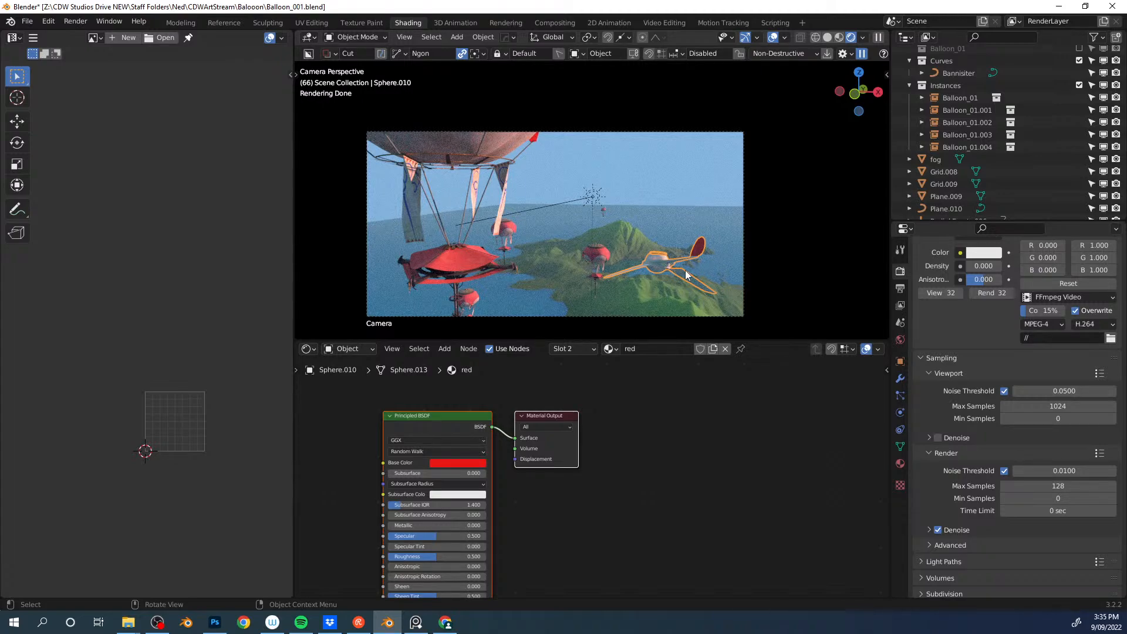
{"action": "key", "text": "shift+alt+z"}
{"action": "scroll", "coordinate": [721, 246], "scroll_direction": "up", "scroll_amount": 4}
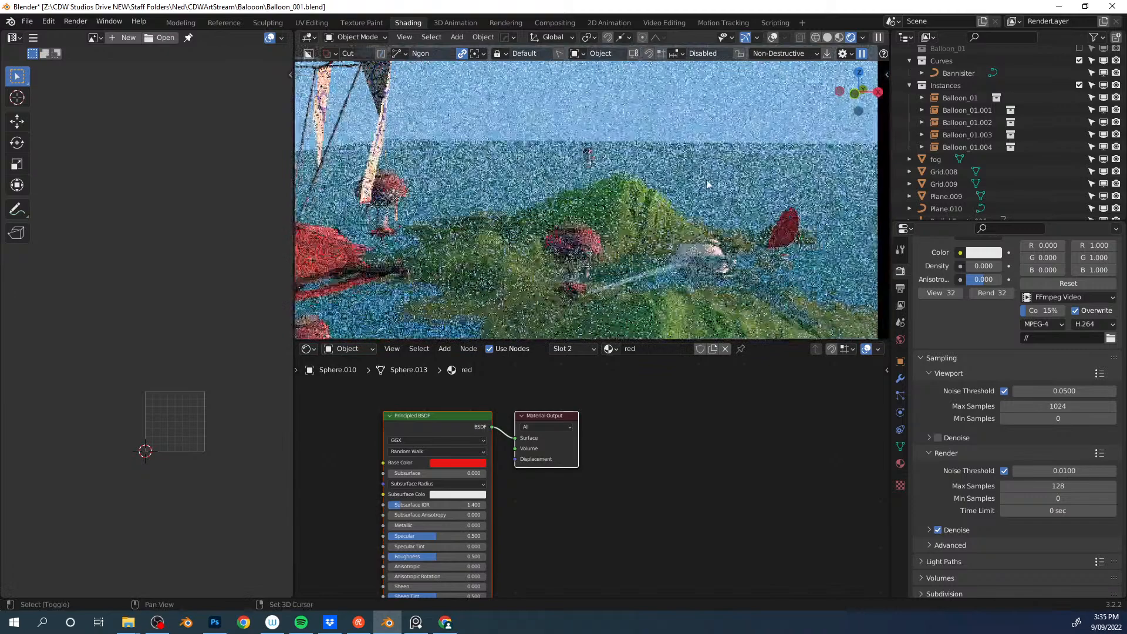
{"action": "key", "text": "z"}
{"action": "left_click", "coordinate": [777, 334]}
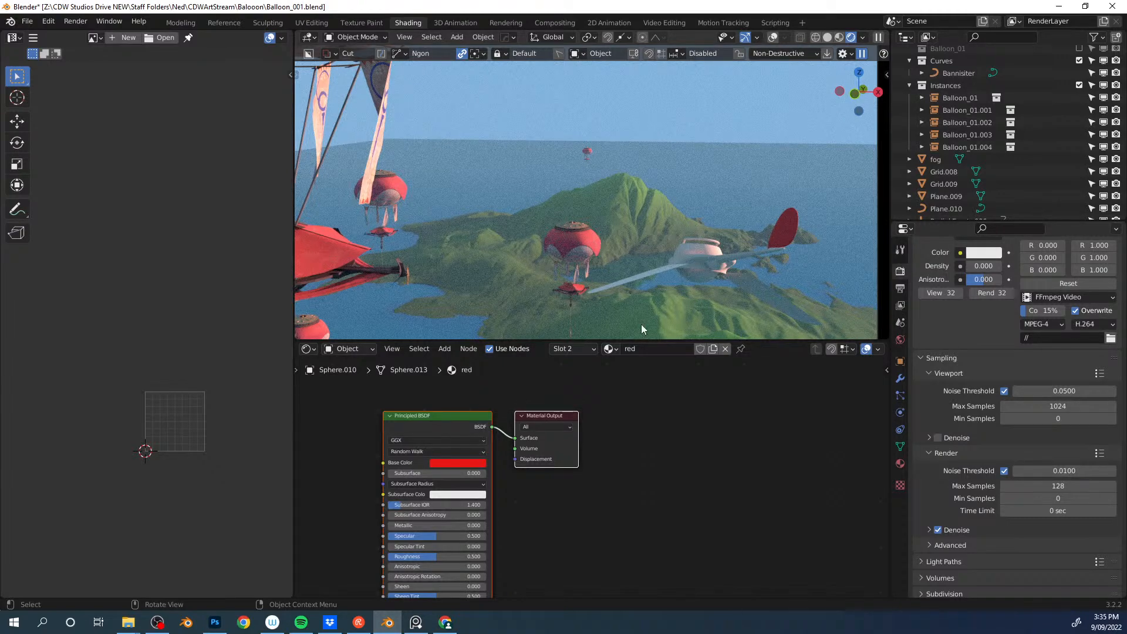
Step: Set Metallic to about 0.39 on the red material and about 0.47 on the craft's Material.001
{"action": "left_click_drag", "start_coordinate": [413, 526], "coordinate": [453, 529]}
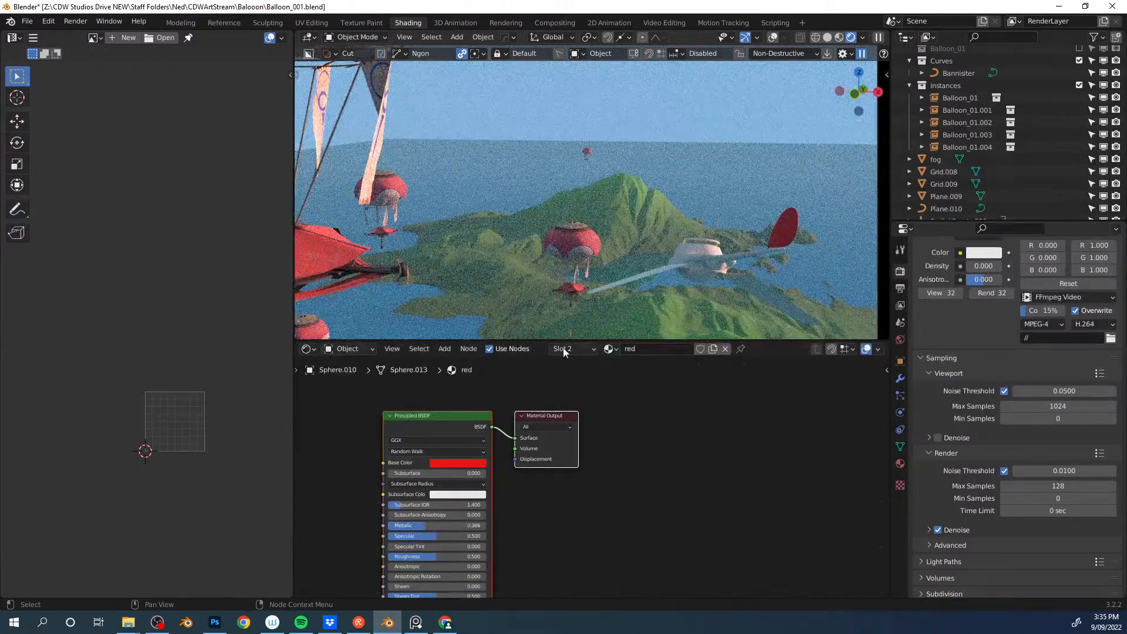
{"action": "left_click", "coordinate": [552, 349]}
{"action": "left_click", "coordinate": [550, 375]}
{"action": "left_click_drag", "start_coordinate": [413, 526], "coordinate": [463, 527]}
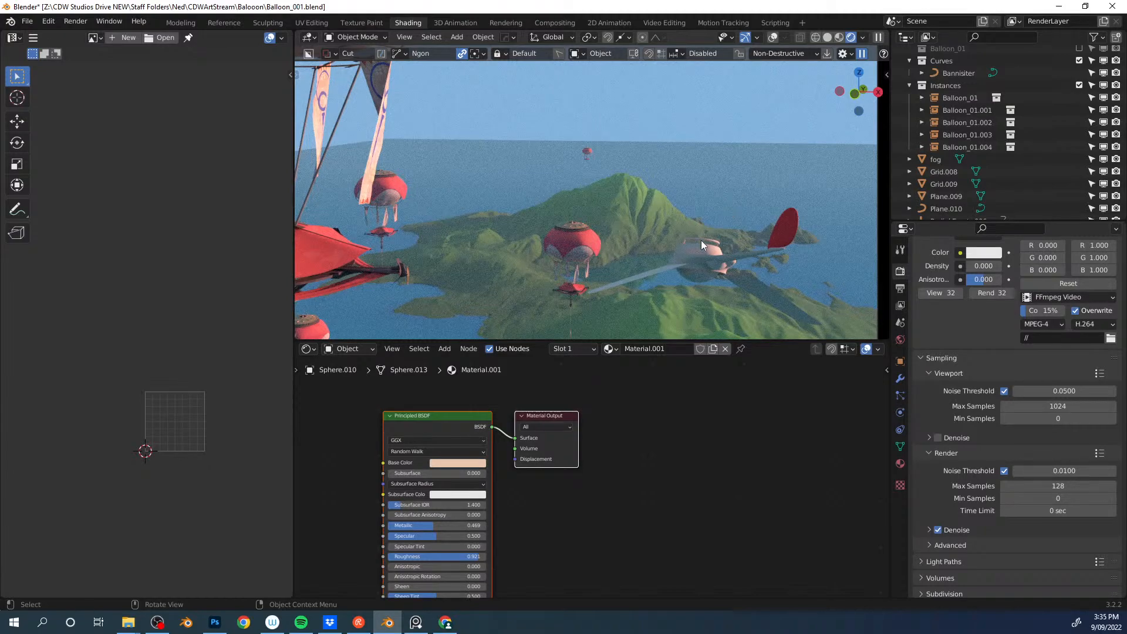
Step: Restore overlays, select the linked rim on top of the craft's body, and add a third slot with a new material named "metal"
{"action": "key", "text": "shift+alt+z"}
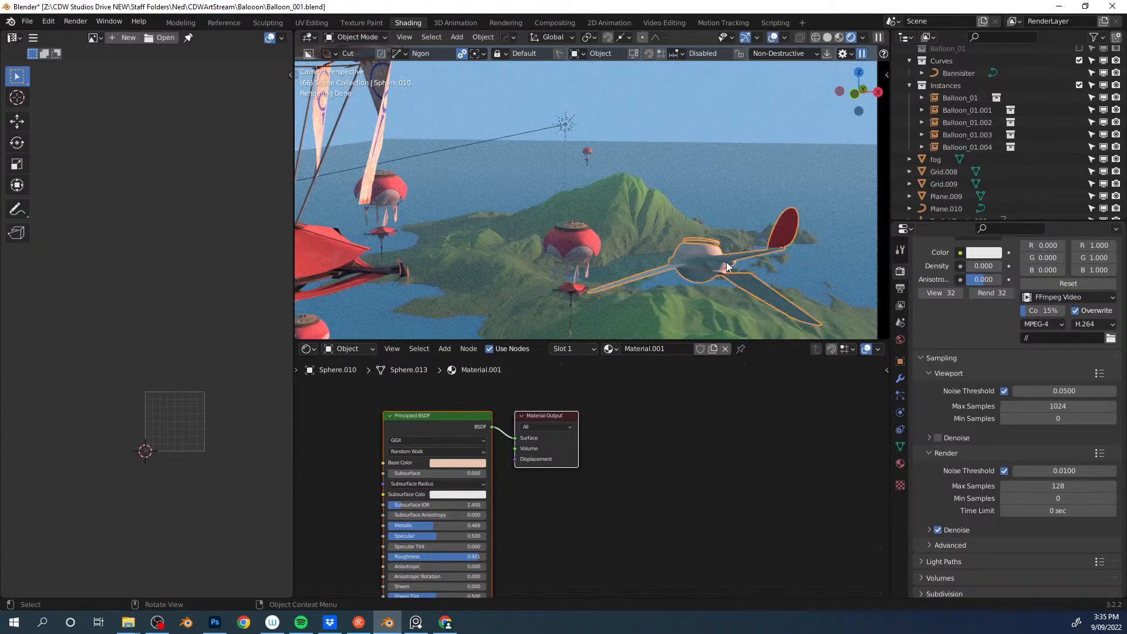
{"action": "key", "text": "Tab"}
{"action": "key", "text": "ctrl+l"}
{"action": "left_click", "coordinate": [572, 349]}
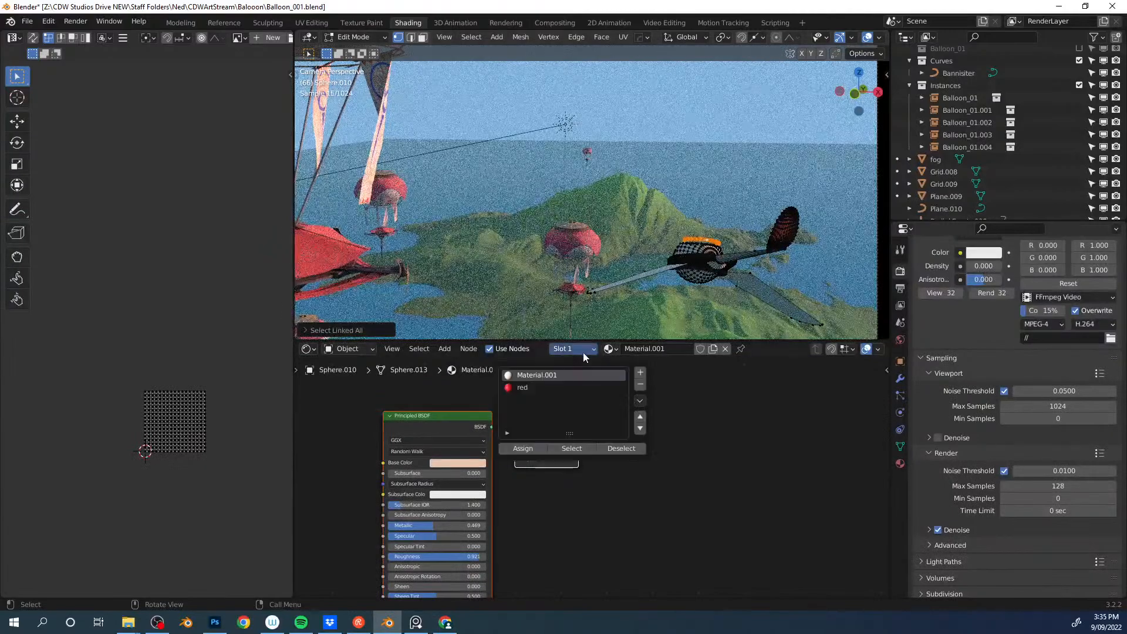
{"action": "left_click", "coordinate": [640, 372]}
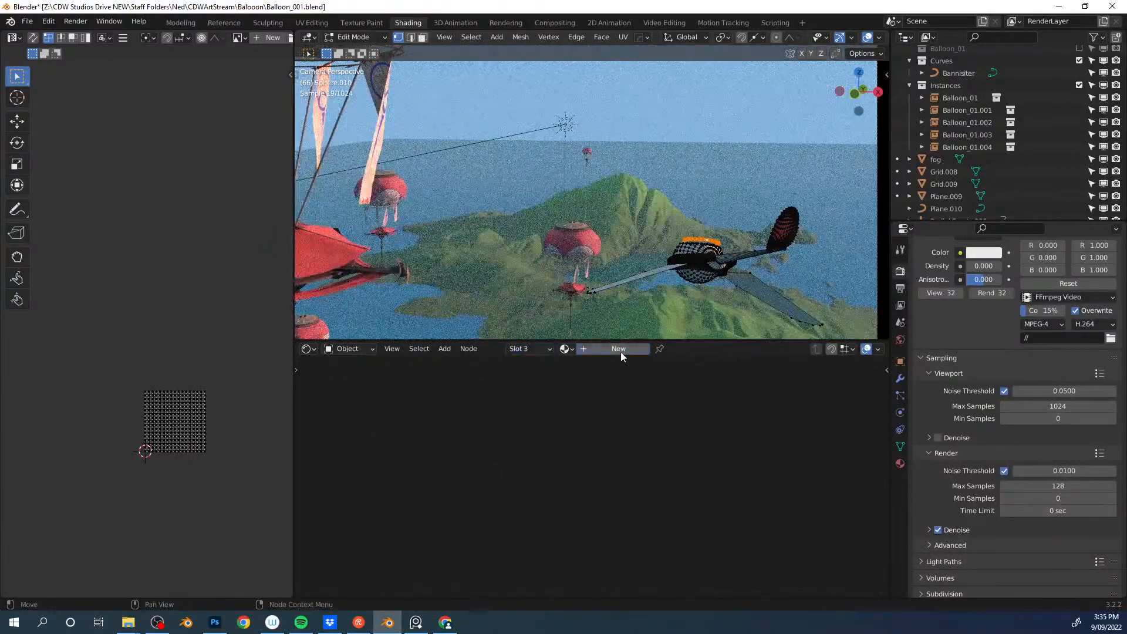
{"action": "left_click", "coordinate": [623, 350]}
{"action": "double_click", "coordinate": [667, 350]}
{"action": "type", "text": "metal"}
{"action": "key", "text": "Return"}
Step: Give the metal material a dark grey-teal base color, Metallic 0.811 and higher roughness, and assign it to the selected rim
{"action": "left_click", "coordinate": [458, 463]}
{"action": "left_click", "coordinate": [445, 367]}
{"action": "left_click_drag", "start_coordinate": [445, 366], "coordinate": [467, 398]}
{"action": "left_click_drag", "start_coordinate": [412, 526], "coordinate": [479, 560]}
{"action": "left_click", "coordinate": [565, 350]}
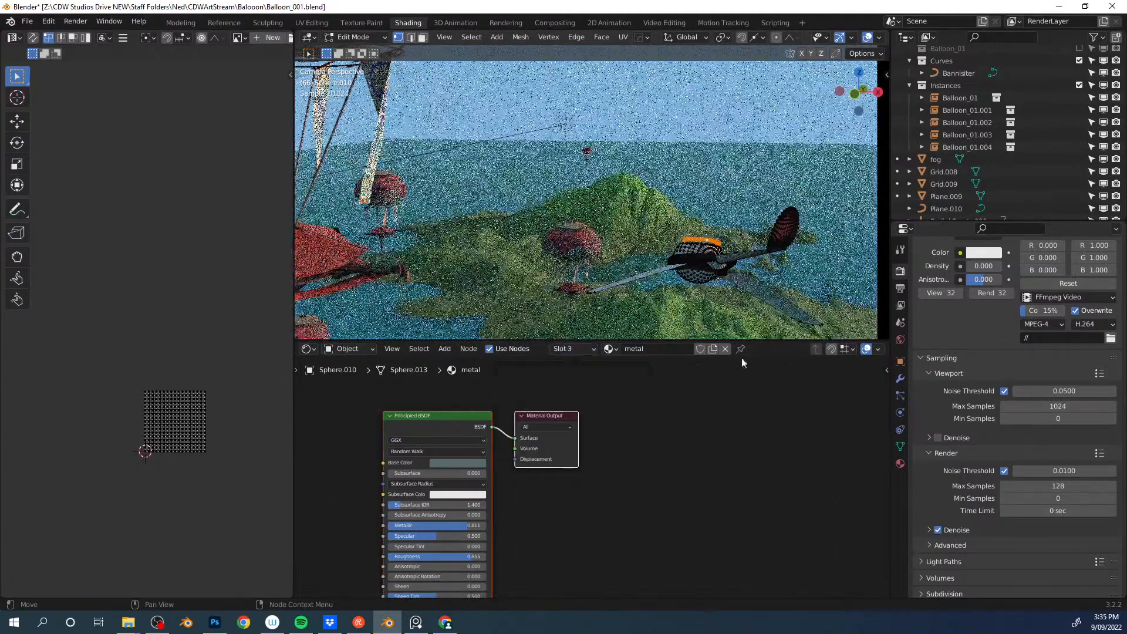
{"action": "key", "text": "Tab"}
{"action": "left_click", "coordinate": [775, 196]}
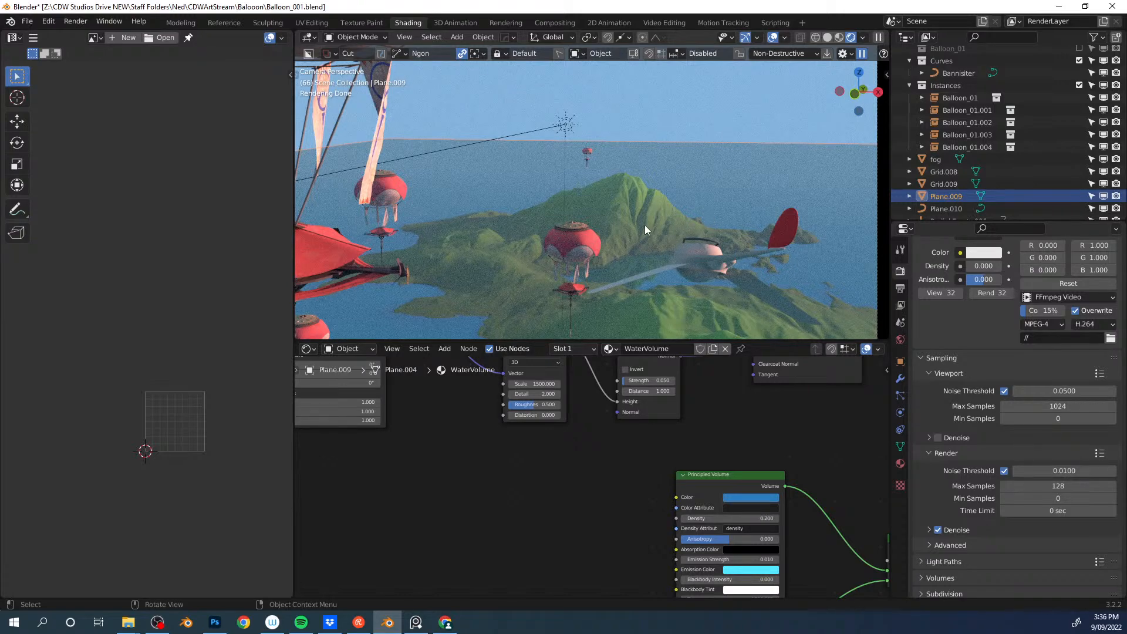
Step: Select the green hills terrain and switch the viewport to solid shading
{"action": "scroll", "coordinate": [645, 220], "scroll_direction": "down", "scroll_amount": 3}
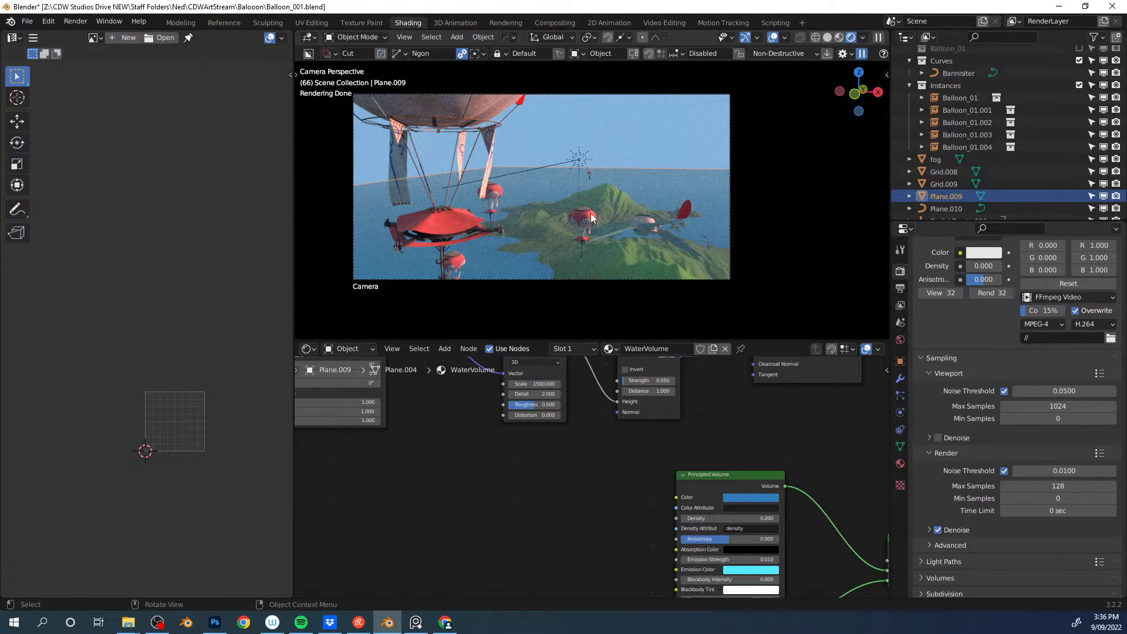
{"action": "left_click", "coordinate": [618, 201]}
{"action": "middle_click_drag", "start_coordinate": [661, 179], "coordinate": [637, 181]}
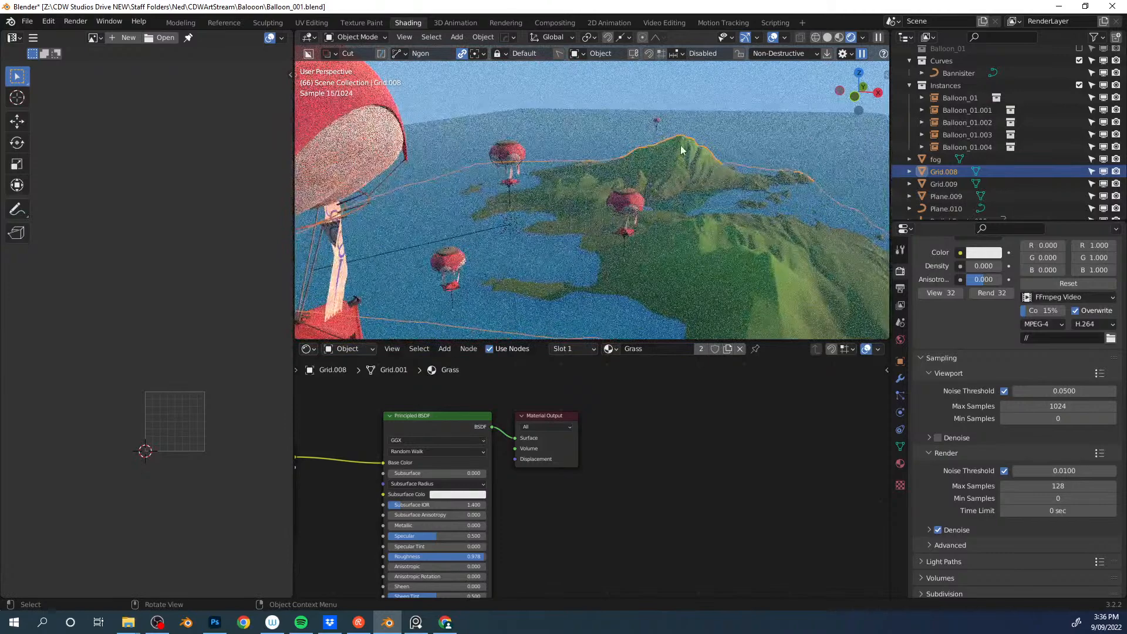
{"action": "key", "text": "z"}
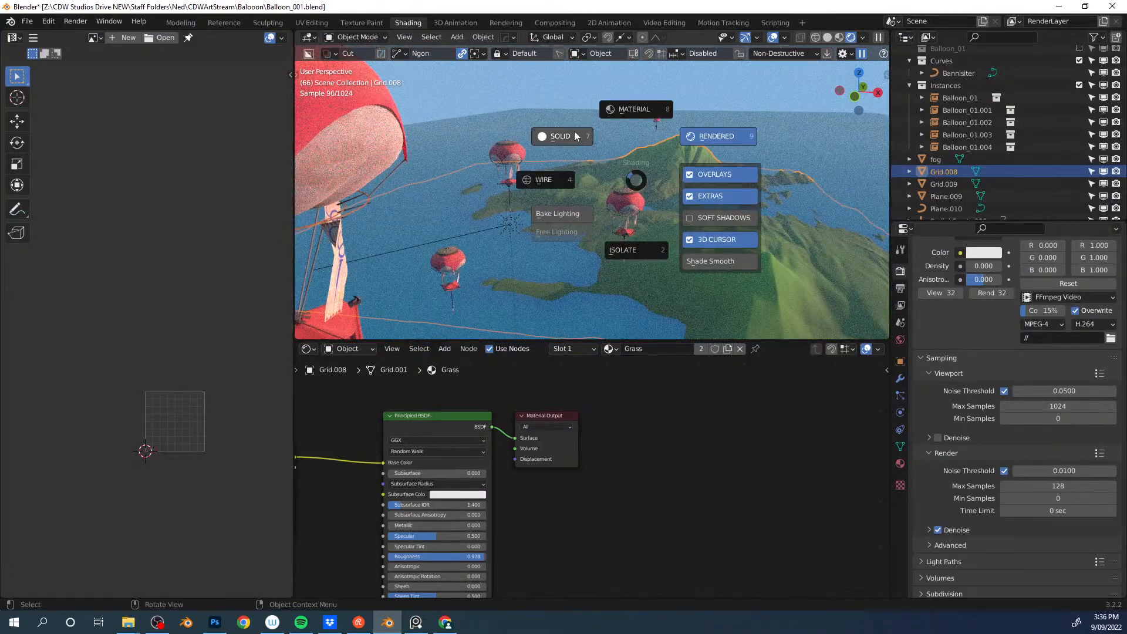
Step: Switch the viewport to solid shading and frame the terrain's mountain peak
{"action": "left_click", "coordinate": [677, 155]}
{"action": "key", "text": "Tab"}
{"action": "left_click", "coordinate": [671, 134]}
{"action": "left_click_drag", "start_coordinate": [668, 130], "coordinate": [697, 156]}
{"action": "key", "text": "KP_Decimal"}
{"action": "key", "text": "Tab"}
{"action": "left_click", "coordinate": [669, 151]}
{"action": "middle_click_drag", "start_coordinate": [642, 169], "coordinate": [579, 195]}
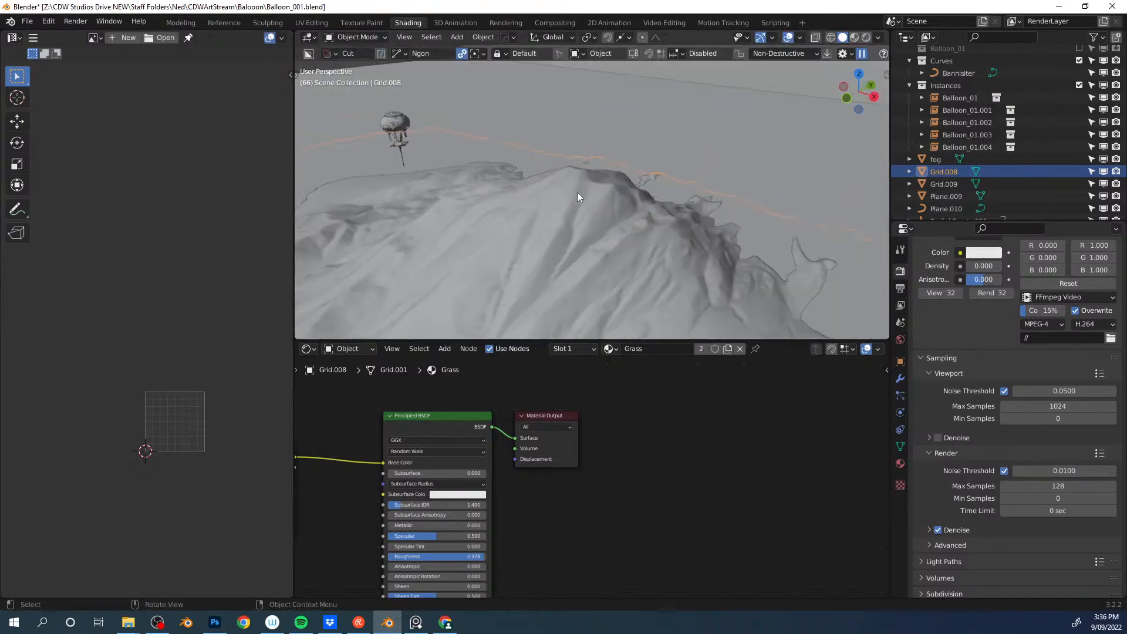
{"action": "key", "text": "z"}
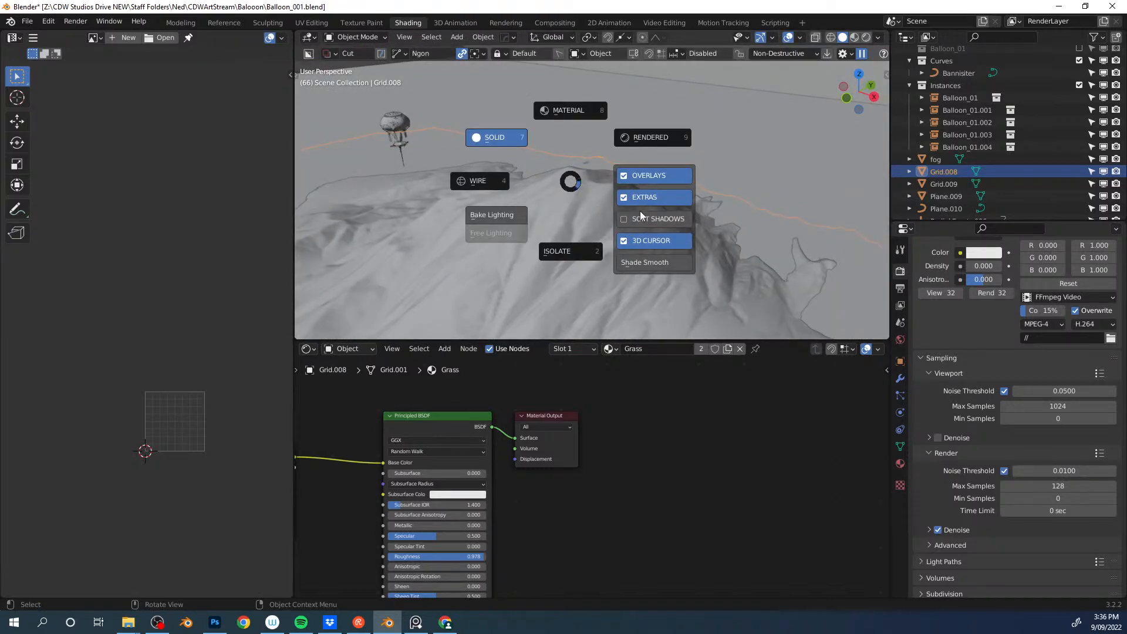
{"action": "key", "text": "Escape"}
Step: Place the 3D cursor on the mountain peak, then add a cylinder there and scale it up
{"action": "right_click", "coordinate": [573, 173], "text": "shift"}
{"action": "key", "text": "shift+a"}
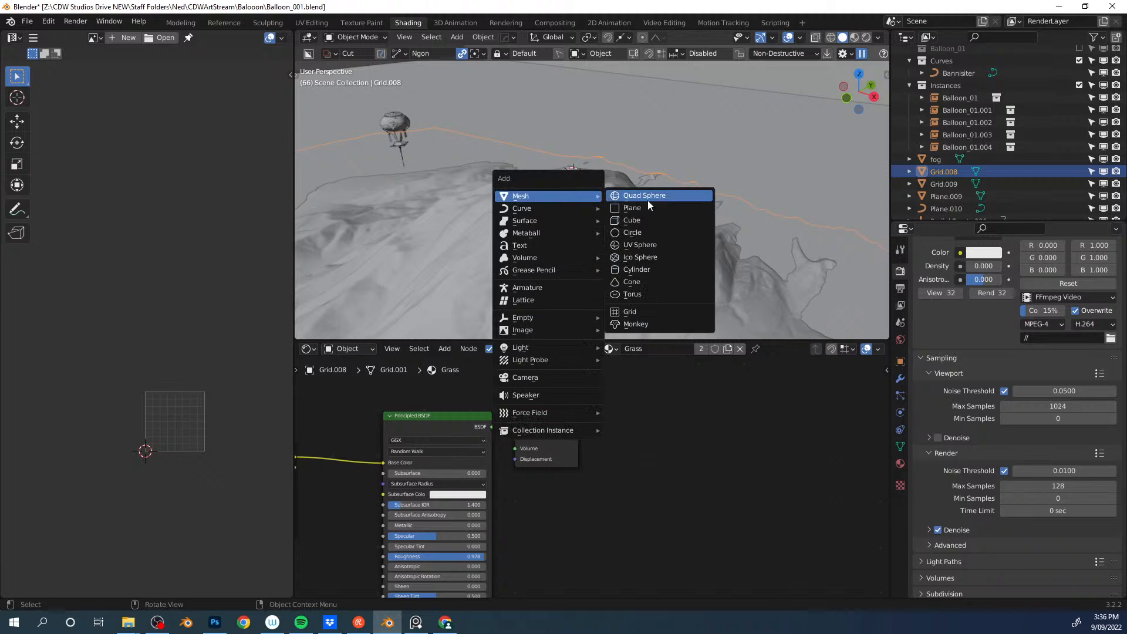
{"action": "left_click", "coordinate": [644, 271]}
{"action": "key", "text": "s"}
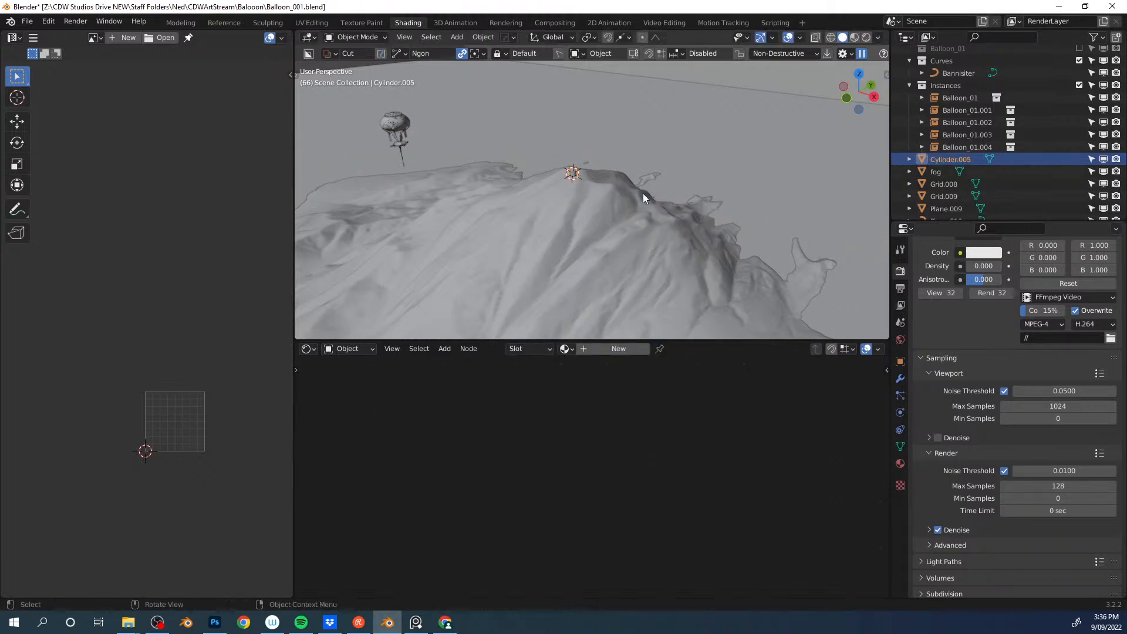
{"action": "left_click", "coordinate": [744, 195]}
{"action": "key", "text": "KP_Decimal"}
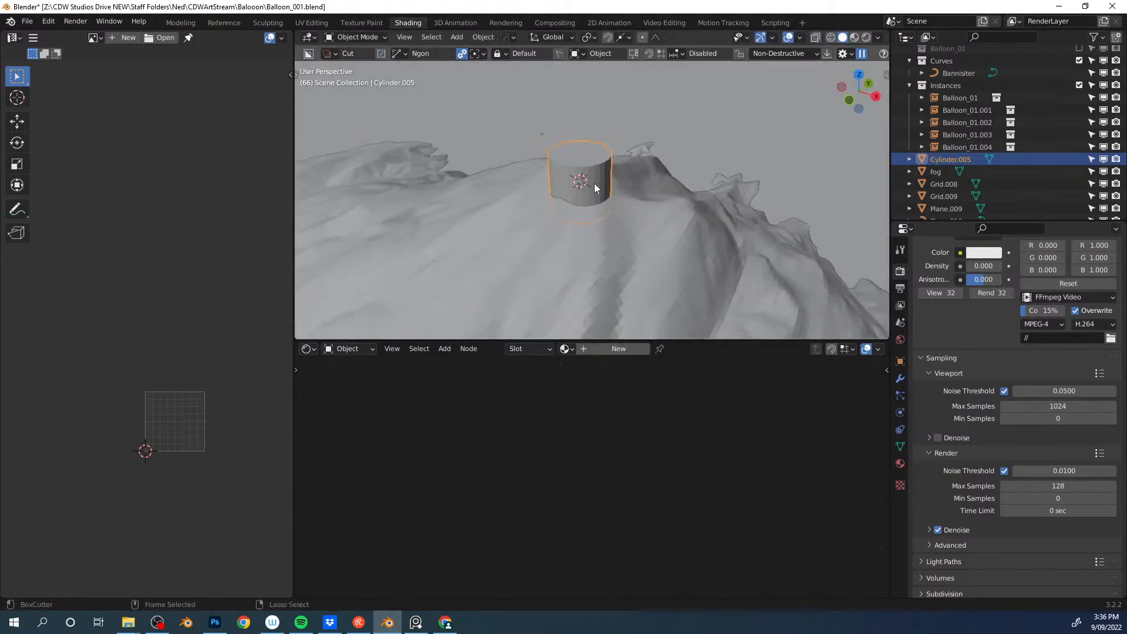
Step: Scale the cylinder's bottom ring outward to form a flared base on the peak
{"action": "scroll", "coordinate": [643, 171], "scroll_direction": "down", "scroll_amount": 2}
{"action": "key", "text": "Tab"}
{"action": "key", "text": "alt+z"}
{"action": "left_click_drag", "start_coordinate": [440, 171], "coordinate": [768, 276]}
{"action": "key", "text": "alt+z"}
{"action": "key", "text": "s"}
{"action": "left_click", "coordinate": [670, 205]}
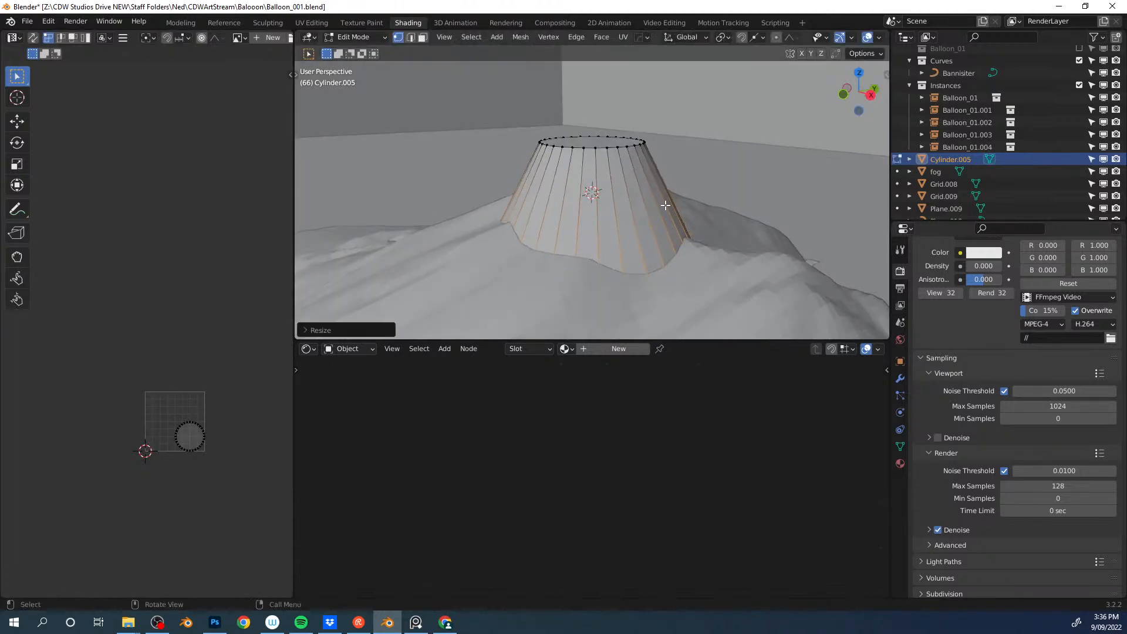
Step: Scale the flared cylinder's top ring and adjust its height along Z
{"action": "middle_click_drag", "start_coordinate": [573, 171], "coordinate": [600, 155]}
{"action": "key", "text": "alt+z"}
{"action": "left_click_drag", "start_coordinate": [515, 113], "coordinate": [723, 166]}
{"action": "key", "text": "alt+z"}
{"action": "key", "text": "s"}
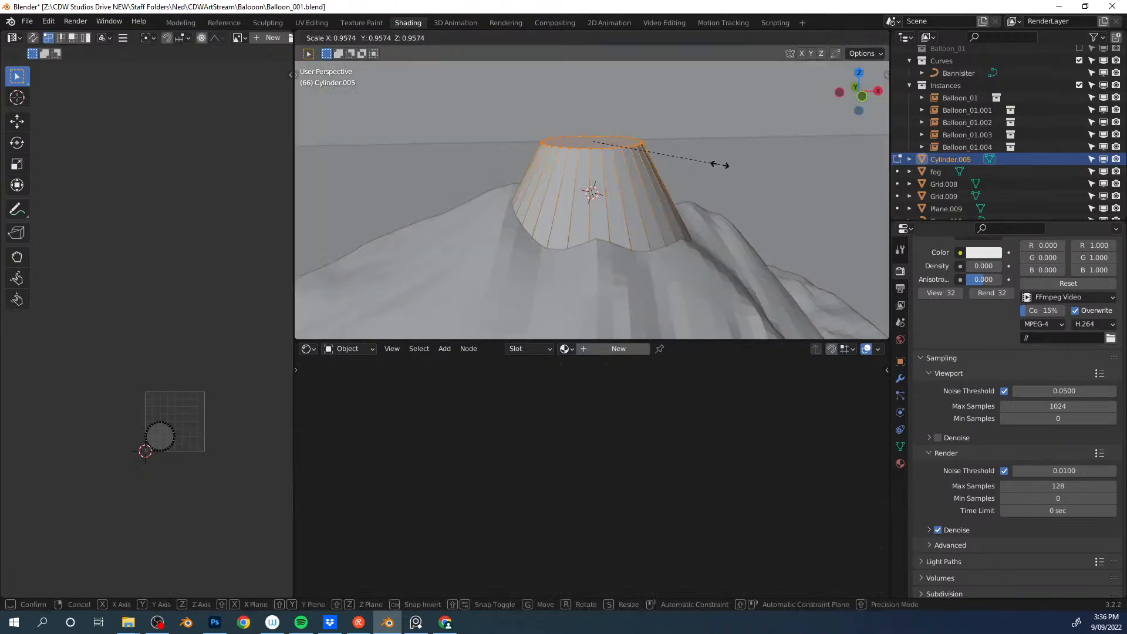
{"action": "left_click", "coordinate": [707, 165]}
{"action": "key", "text": "g"}
{"action": "key", "text": "z"}
{"action": "left_click", "coordinate": [700, 189]}
Step: Resize the whole flared cylinder and shift it horizontally to seat it on the mountain peak
{"action": "key", "text": "Tab"}
{"action": "key", "text": "s"}
{"action": "middle_click_drag", "start_coordinate": [687, 172], "coordinate": [597, 259]}
{"action": "left_click", "coordinate": [657, 186]}
{"action": "key", "text": "g"}
{"action": "key", "text": "shift+z"}
{"action": "left_click", "coordinate": [660, 171]}
Step: Extrude the base's top face in place, scale it inward, and extrude it upward into a column
{"action": "key", "text": "Tab"}
{"action": "left_click", "coordinate": [511, 182]}
{"action": "key", "text": "e"}
{"action": "right_click", "coordinate": [600, 175]}
{"action": "key", "text": "s"}
{"action": "left_click", "coordinate": [618, 176]}
{"action": "key", "text": "e"}
{"action": "left_click", "coordinate": [579, 113]}
{"action": "left_click", "coordinate": [581, 113]}
Step: Raise the column's top face along Z into a tall tower, judging the height through the camera
{"action": "left_click", "coordinate": [531, 260]}
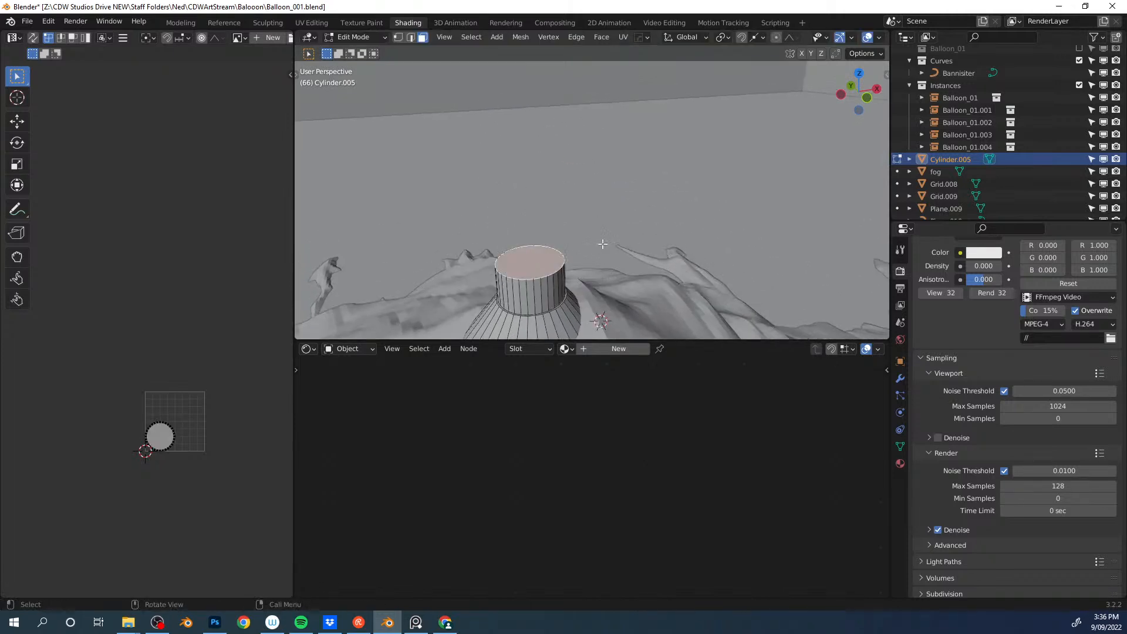
{"action": "scroll", "coordinate": [602, 247], "scroll_direction": "down", "scroll_amount": 5}
{"action": "middle_click_drag", "start_coordinate": [597, 206], "coordinate": [592, 167]}
{"action": "key", "text": "g"}
{"action": "key", "text": "z"}
{"action": "left_click", "coordinate": [585, 96]}
{"action": "key", "text": "KP_0"}
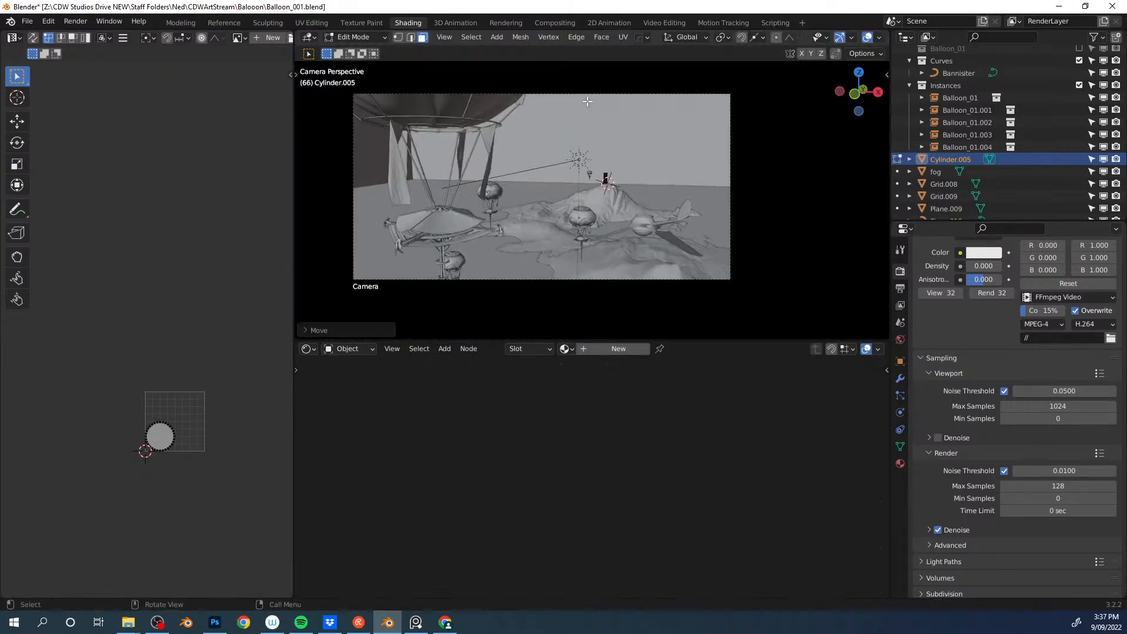
{"action": "key", "text": "g"}
{"action": "key", "text": "z"}
{"action": "left_click", "coordinate": [609, 101]}
{"action": "scroll", "coordinate": [632, 210], "scroll_direction": "up", "scroll_amount": 3}
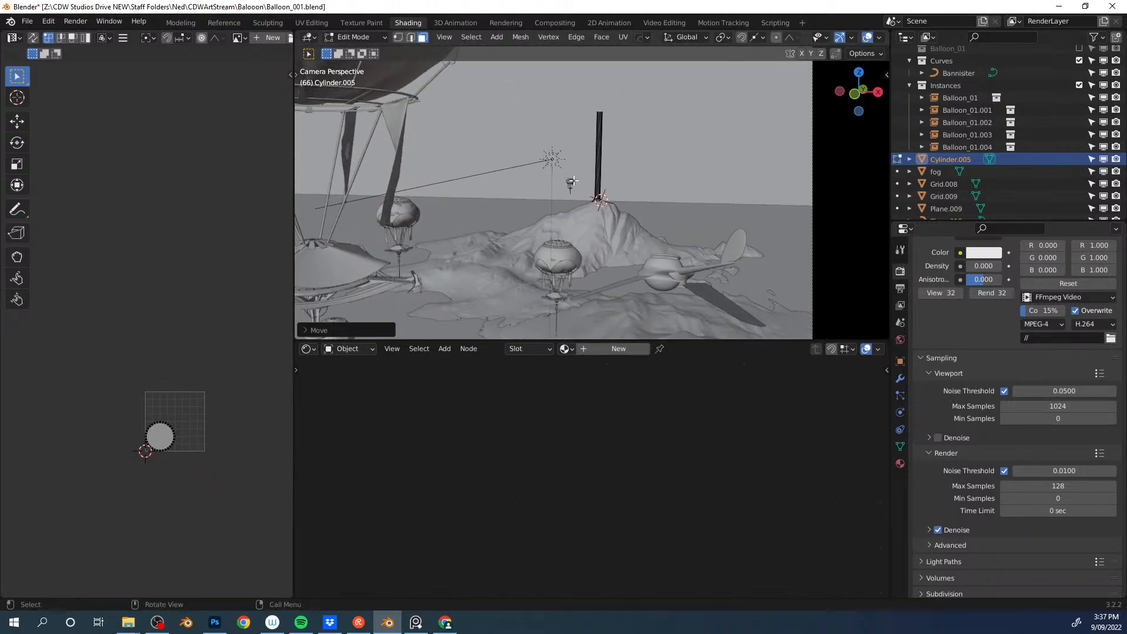
Step: Scale the tower's lower section outward so the shaft tapers toward the top
{"action": "key", "text": "a"}
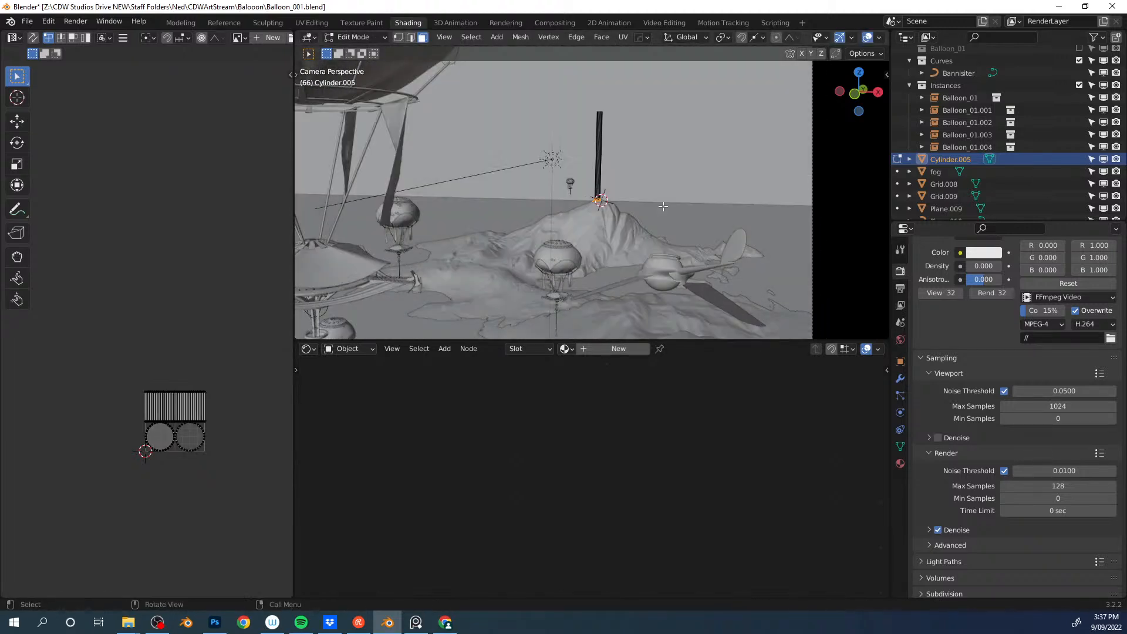
{"action": "key", "text": "s"}
{"action": "left_click", "coordinate": [752, 229]}
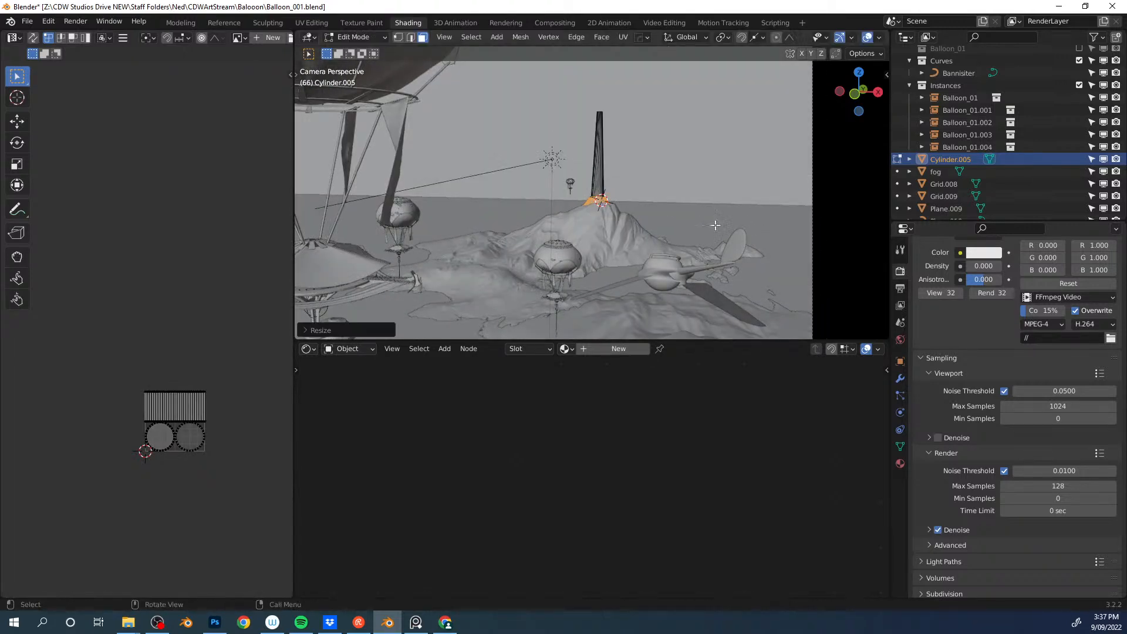
Step: Resize the tower's top face and lower it along Z to shorten the tower
{"action": "left_click", "coordinate": [643, 168]}
{"action": "middle_click_drag", "start_coordinate": [650, 187], "coordinate": [650, 219], "text": "shift"}
{"action": "key", "text": "alt+z"}
{"action": "left_click_drag", "start_coordinate": [584, 133], "coordinate": [621, 157]}
{"action": "key", "text": "alt+z"}
{"action": "key", "text": "s"}
{"action": "left_click", "coordinate": [653, 163]}
{"action": "key", "text": "g"}
{"action": "key", "text": "z"}
{"action": "left_click", "coordinate": [651, 182]}
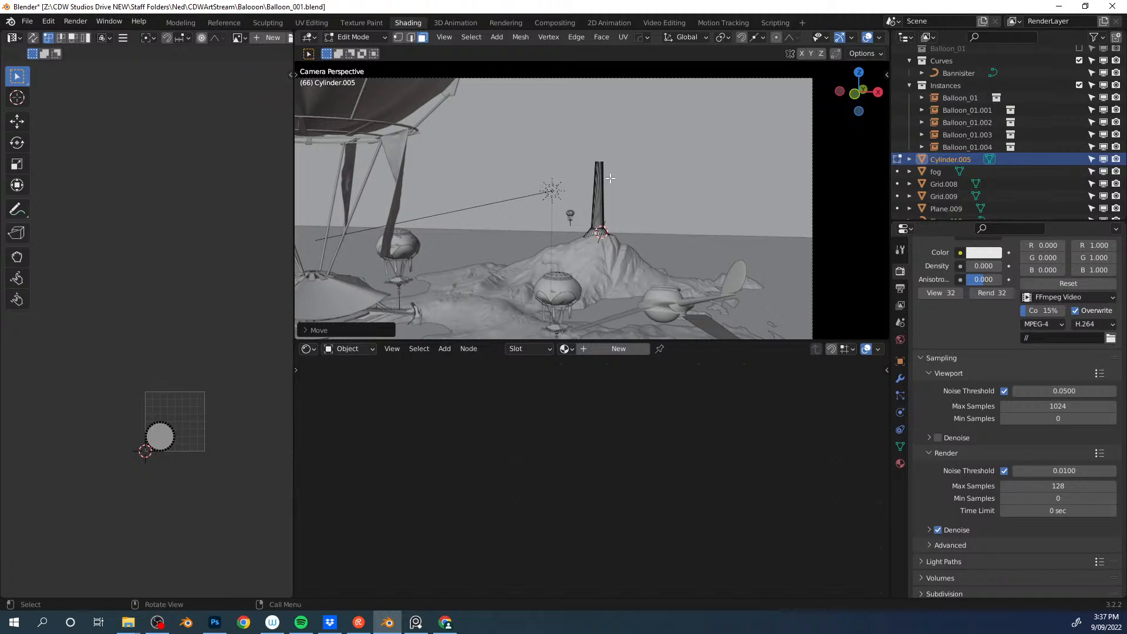
Step: Add a six-sided cylinder on the tower's top face and enlarge it to nearly the tower's width
{"action": "key", "text": "KP_Decimal"}
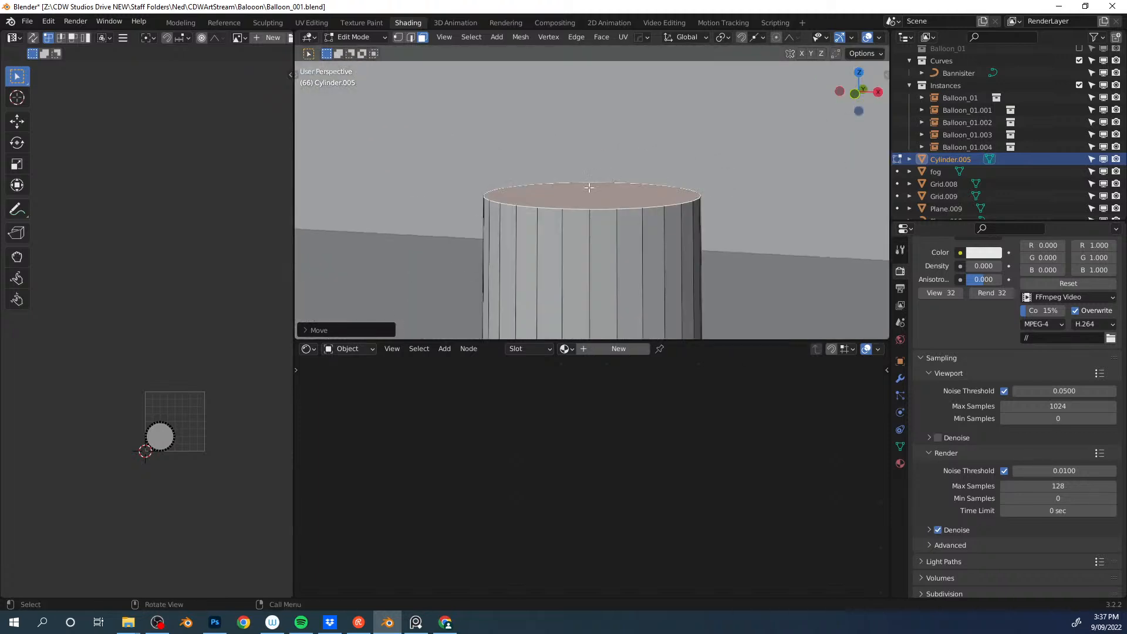
{"action": "key", "text": "shift+a"}
{"action": "key", "text": "Escape"}
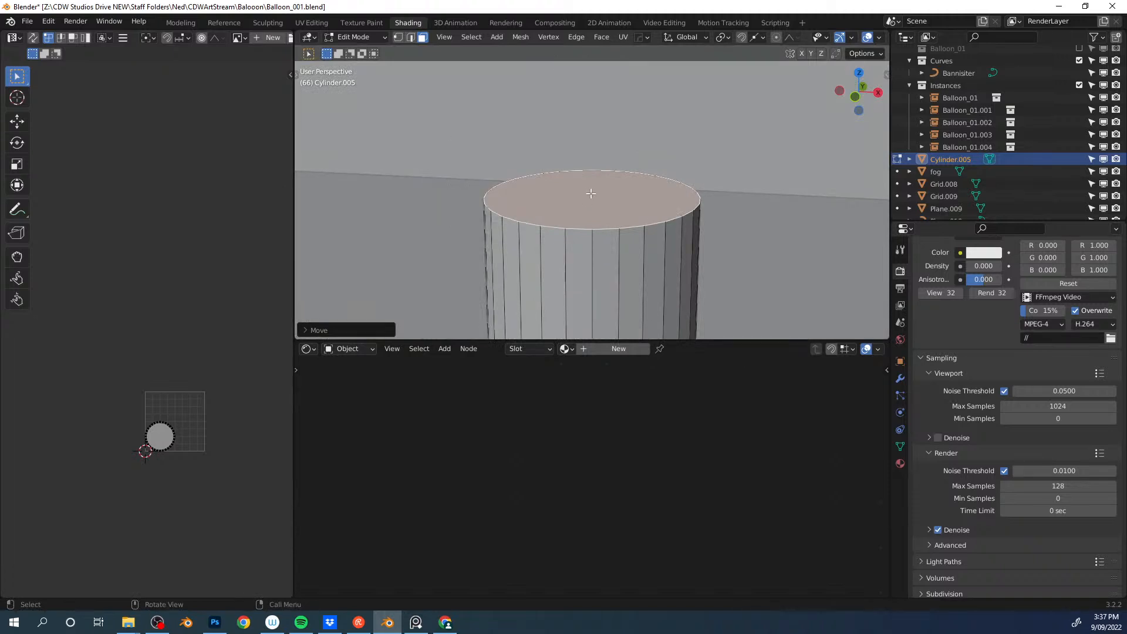
{"action": "key", "text": "shift+a"}
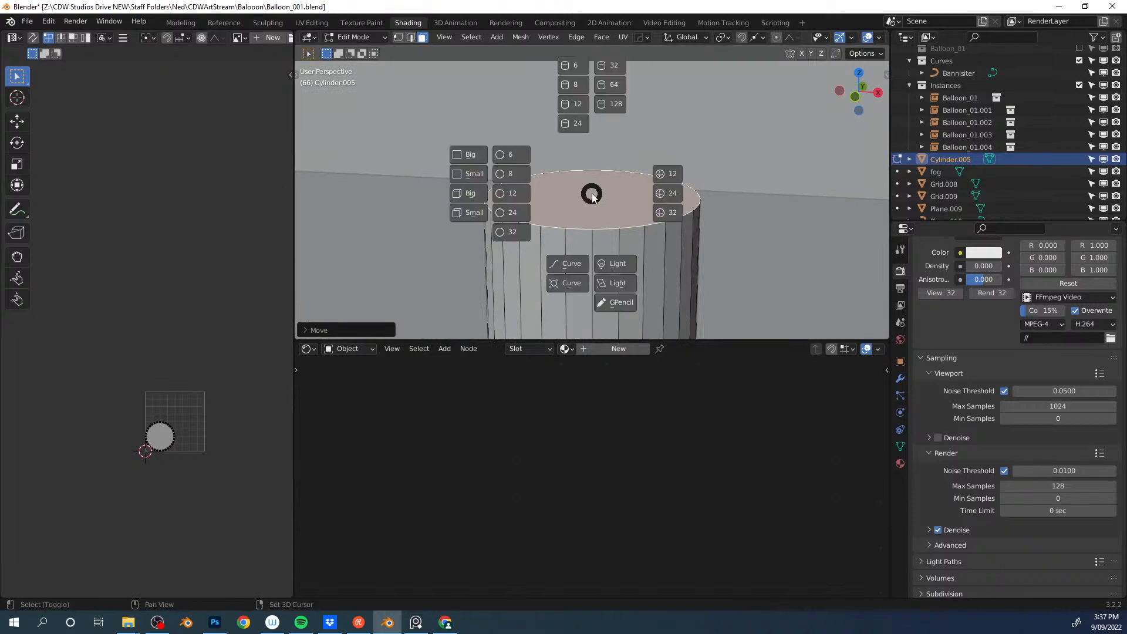
{"action": "left_click", "coordinate": [573, 65]}
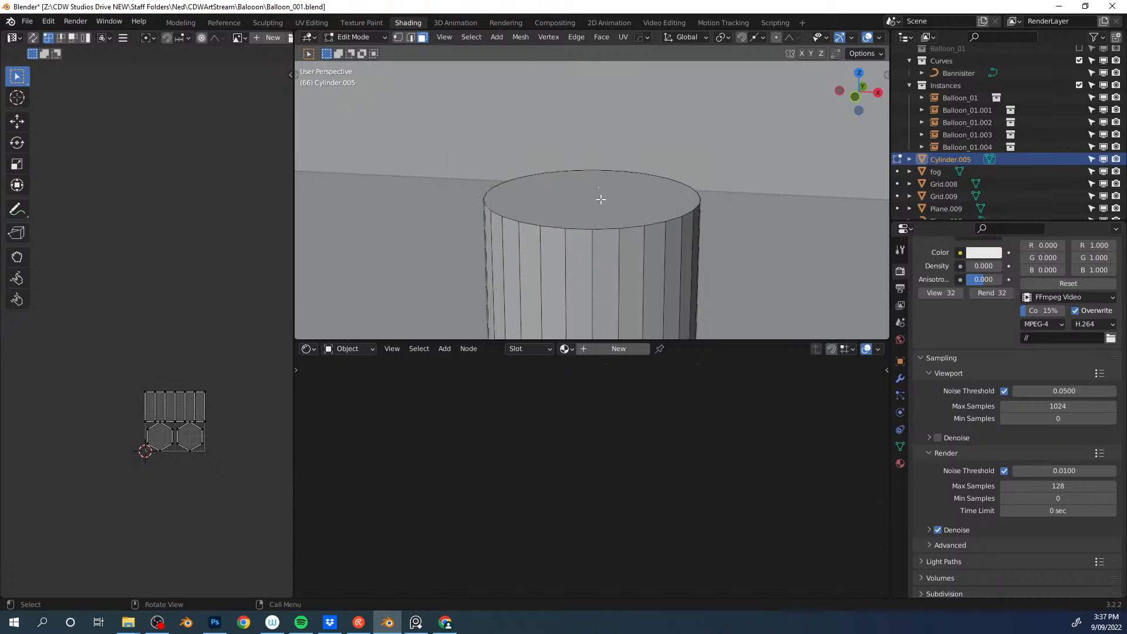
{"action": "key", "text": "s"}
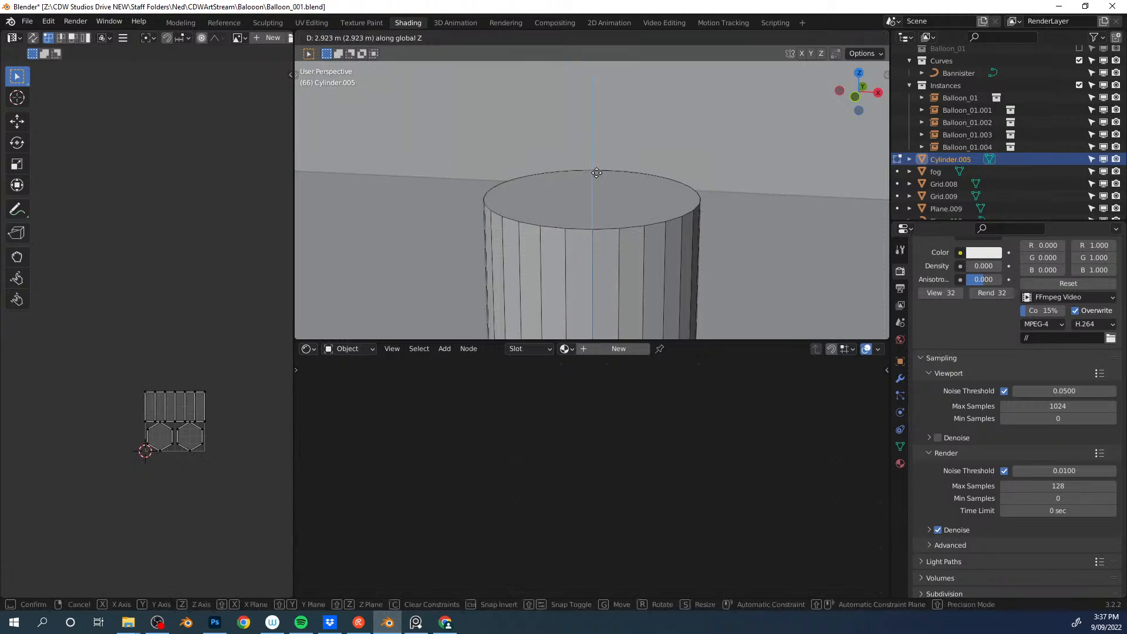
{"action": "left_click", "coordinate": [677, 193]}
{"action": "key", "text": "s"}
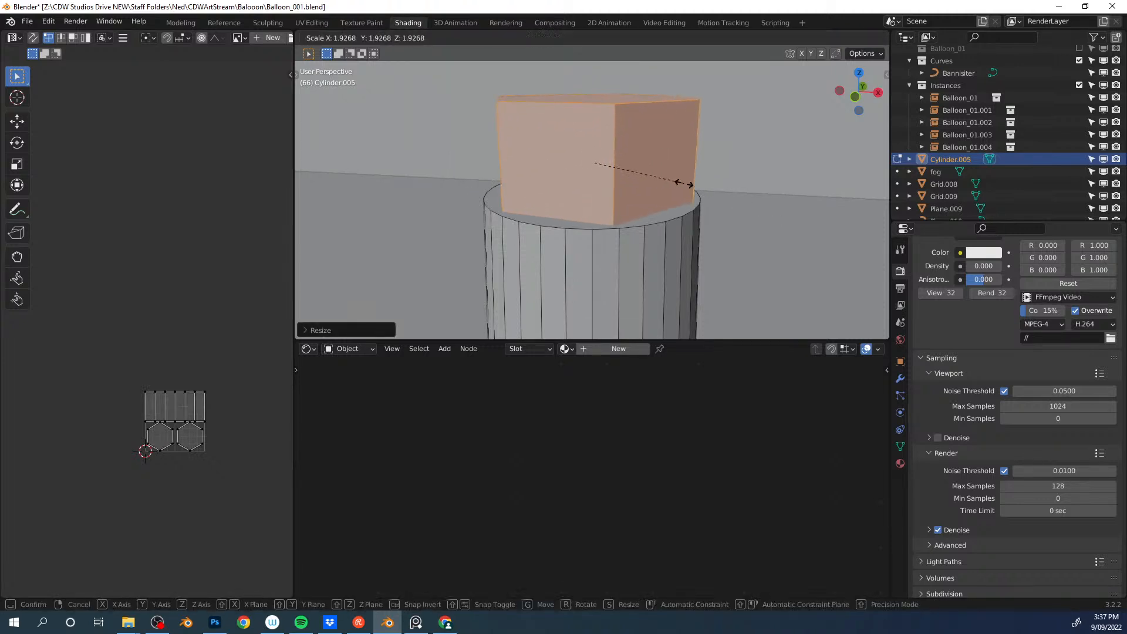
{"action": "left_click", "coordinate": [683, 183]}
Step: Scale the hexagonal block's top face inward to taper its sides
{"action": "middle_click_drag", "start_coordinate": [611, 150], "coordinate": [616, 179]}
{"action": "left_click", "coordinate": [640, 117]}
{"action": "key", "text": "s"}
{"action": "left_click", "coordinate": [675, 129]}
Step: Duplicate the hexagonal block's top face, widen it, and thicken it into an overhanging cap with a narrower top
{"action": "key", "text": "shift+d"}
{"action": "right_click", "coordinate": [615, 185]}
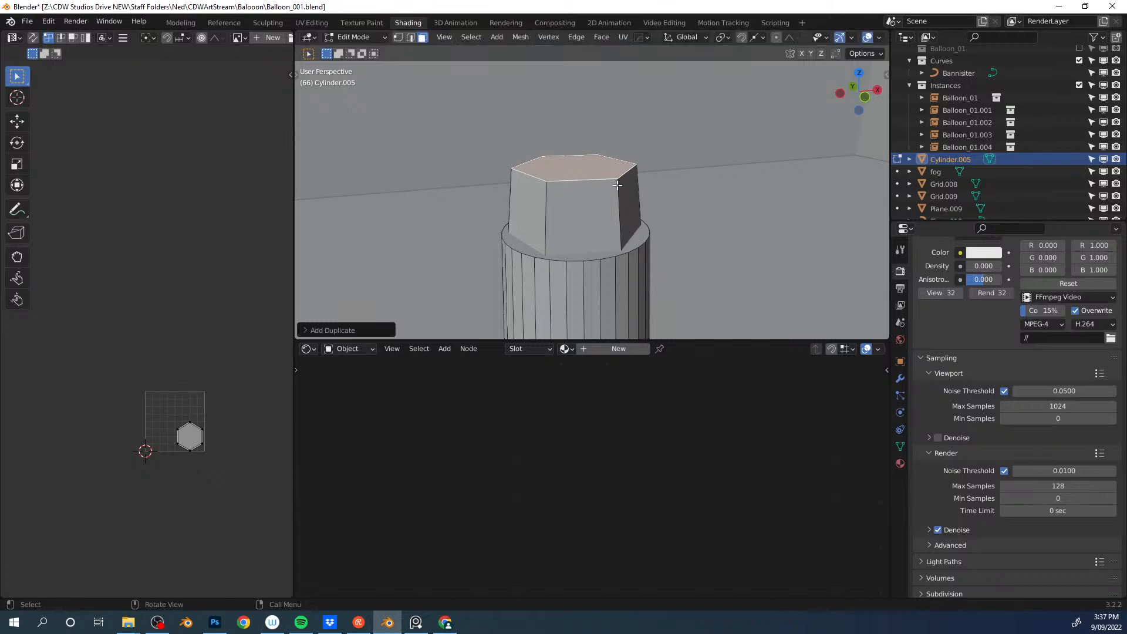
{"action": "key", "text": "s"}
{"action": "left_click", "coordinate": [640, 180]}
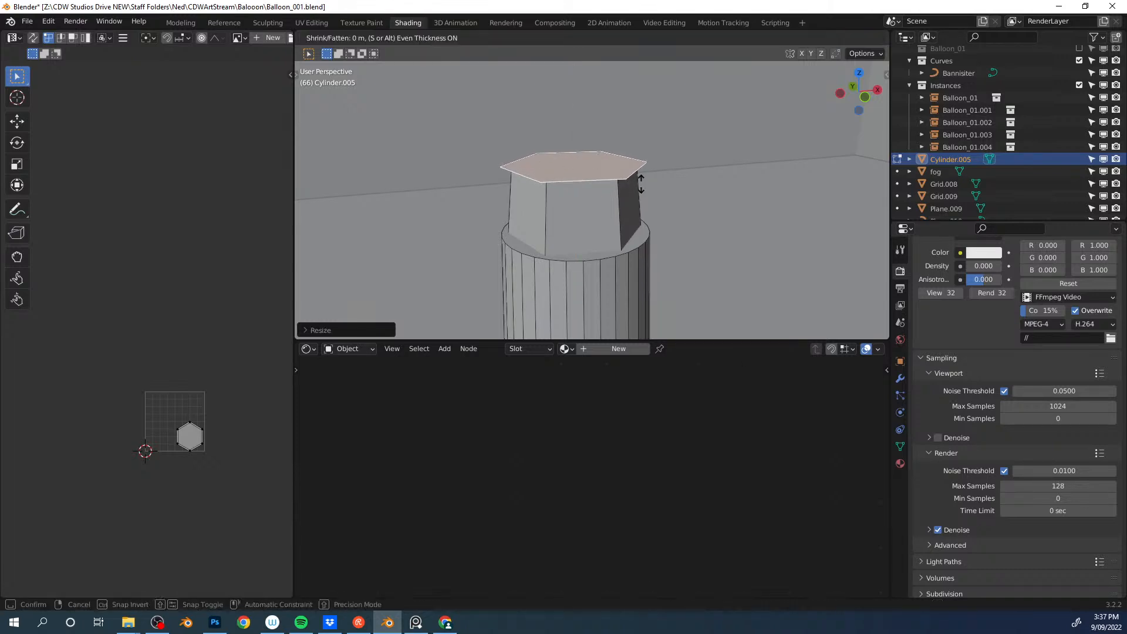
{"action": "key", "text": "alt+s"}
{"action": "left_click", "coordinate": [655, 171]}
{"action": "key", "text": "s"}
{"action": "left_click", "coordinate": [674, 149]}
Step: Cut a loop around the hexagonal cap, bevel it into a band, and shrink the band inward as a groove
{"action": "middle_click_drag", "start_coordinate": [674, 150], "coordinate": [604, 189]}
{"action": "key", "text": "ctrl+r"}
{"action": "left_click", "coordinate": [600, 196]}
{"action": "right_click", "coordinate": [651, 185]}
{"action": "key", "text": "ctrl+b"}
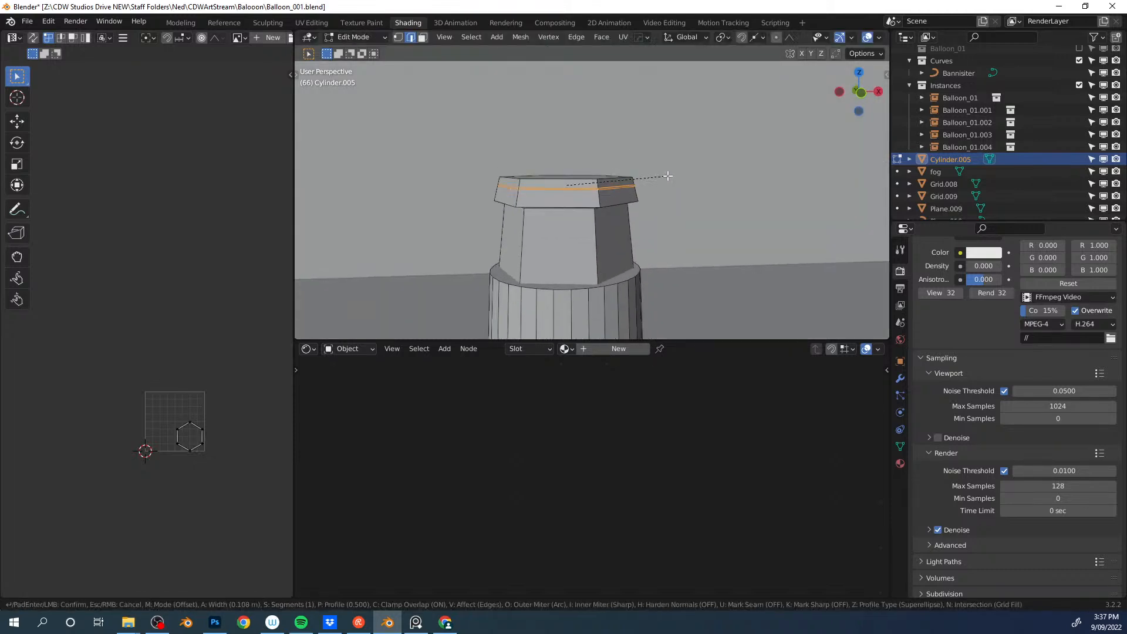
{"action": "left_click", "coordinate": [670, 174]}
{"action": "key", "text": "alt+s"}
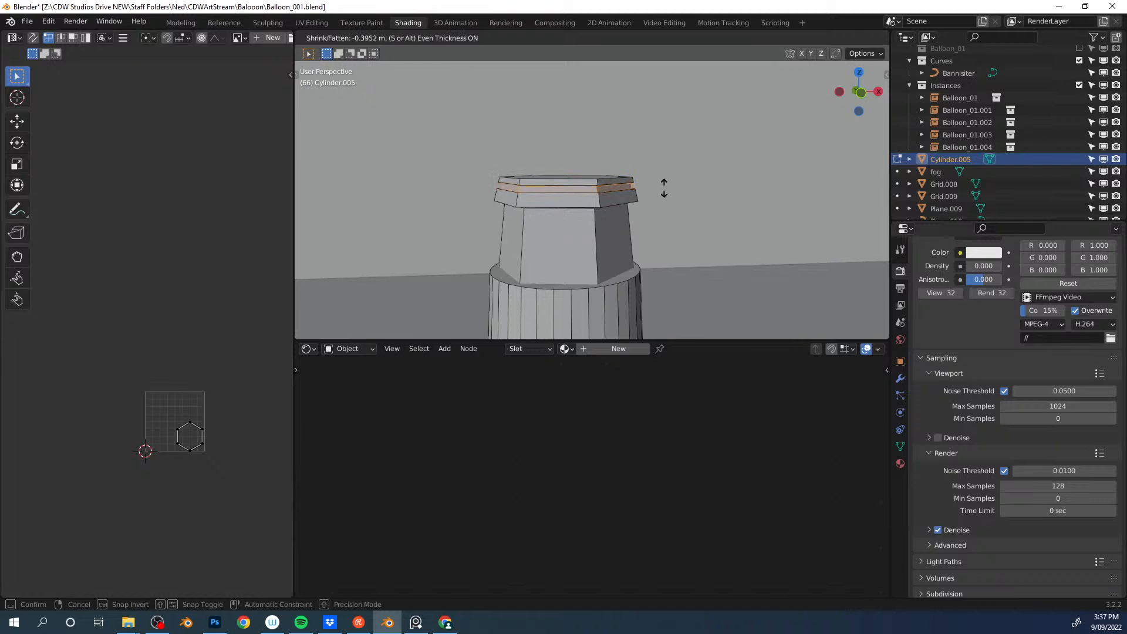
{"action": "left_click", "coordinate": [661, 192]}
{"action": "key", "text": "g"}
{"action": "left_click", "coordinate": [662, 184]}
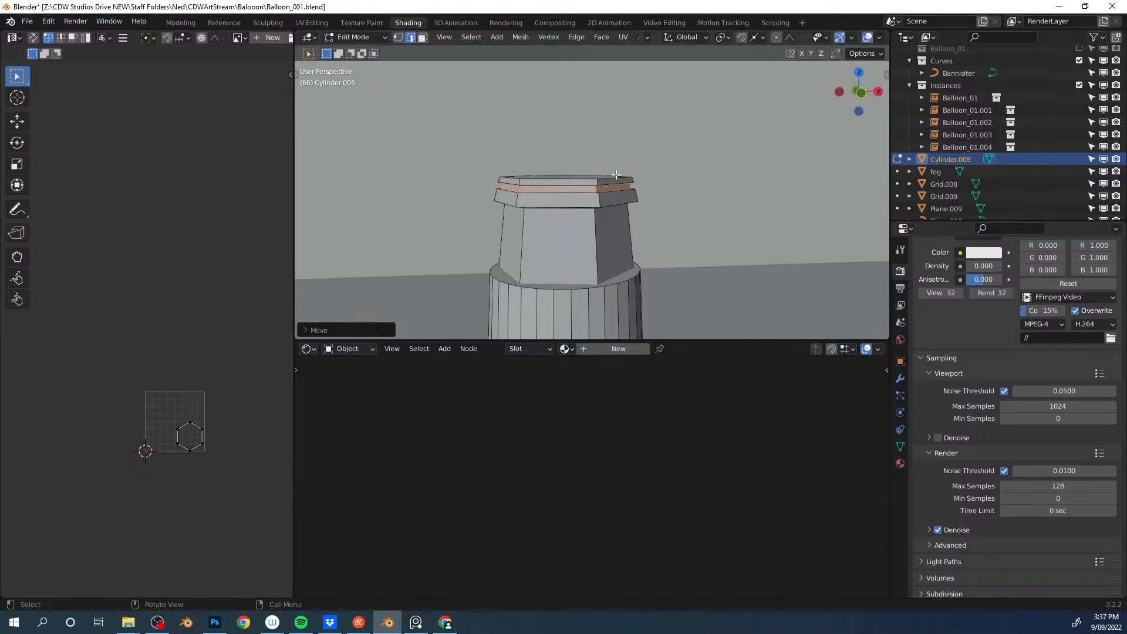
Step: Bevel the circular rim at the top of the tower shaft
{"action": "key", "text": "Tab"}
{"action": "scroll", "coordinate": [592, 201], "scroll_direction": "down", "scroll_amount": 3}
{"action": "middle_click_drag", "start_coordinate": [591, 201], "coordinate": [603, 247]}
{"action": "key", "text": "Tab"}
{"action": "scroll", "coordinate": [604, 253], "scroll_direction": "up", "scroll_amount": 5}
{"action": "left_click", "coordinate": [581, 285], "text": "alt"}
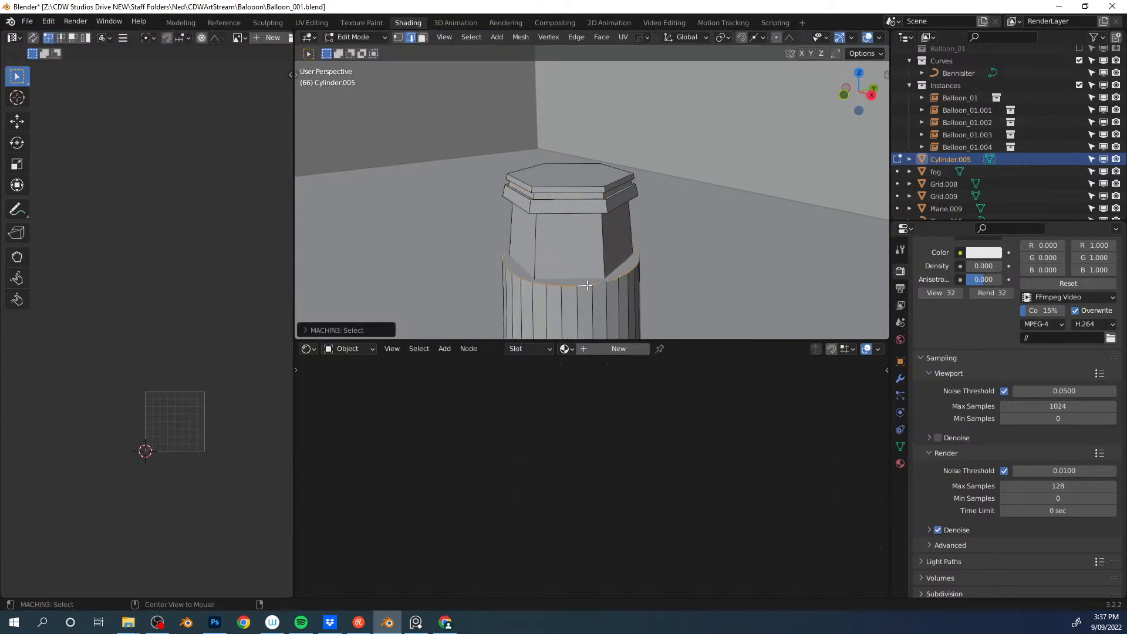
{"action": "left_click", "coordinate": [584, 286], "text": "alt"}
{"action": "key", "text": "ctrl+b"}
{"action": "left_click", "coordinate": [683, 199]}
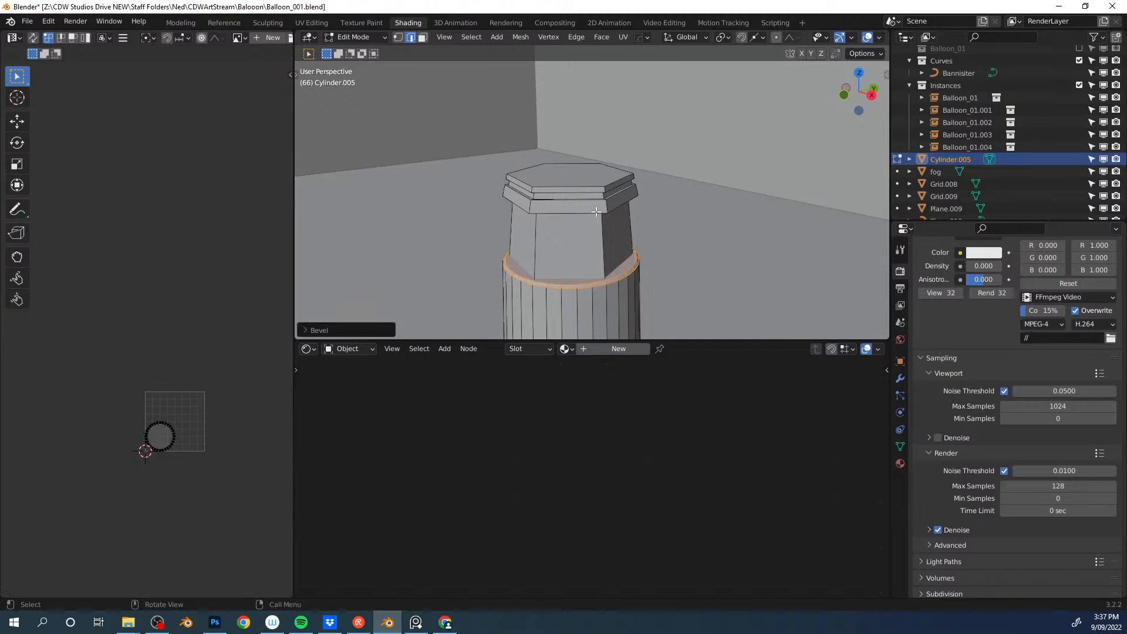
Step: Bevel the lower outer edge of the hexagonal cap and finish editing the tower mesh
{"action": "left_click", "coordinate": [547, 186], "text": "alt"}
{"action": "key", "text": "ctrl+b"}
{"action": "left_click", "coordinate": [585, 215]}
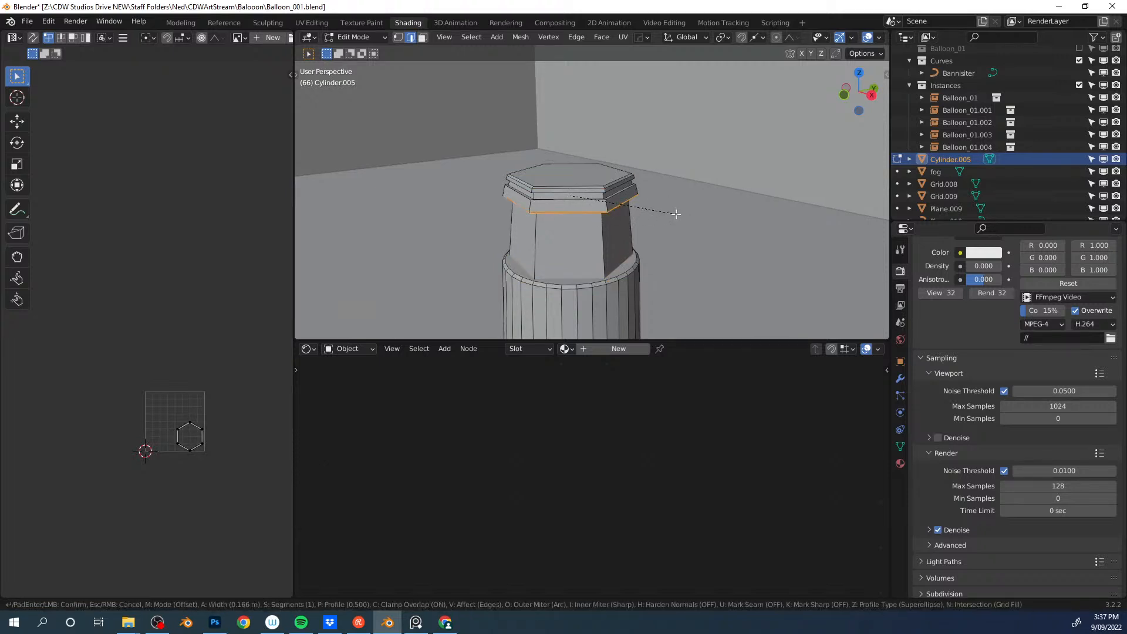
{"action": "middle_click_drag", "start_coordinate": [674, 214], "coordinate": [513, 208]}
{"action": "key", "text": "Tab"}
Step: Add a cube mesh near the base of the tower
{"action": "scroll", "coordinate": [609, 233], "scroll_direction": "down", "scroll_amount": 4}
{"action": "left_click", "coordinate": [651, 214]}
{"action": "scroll", "coordinate": [662, 193], "scroll_direction": "down", "scroll_amount": 2}
{"action": "left_click", "coordinate": [591, 224]}
{"action": "scroll", "coordinate": [607, 255], "scroll_direction": "down", "scroll_amount": 3}
{"action": "key", "text": "shift+a"}
{"action": "mouse_move", "coordinate": [514, 207]}
{"action": "left_click", "coordinate": [566, 235]}
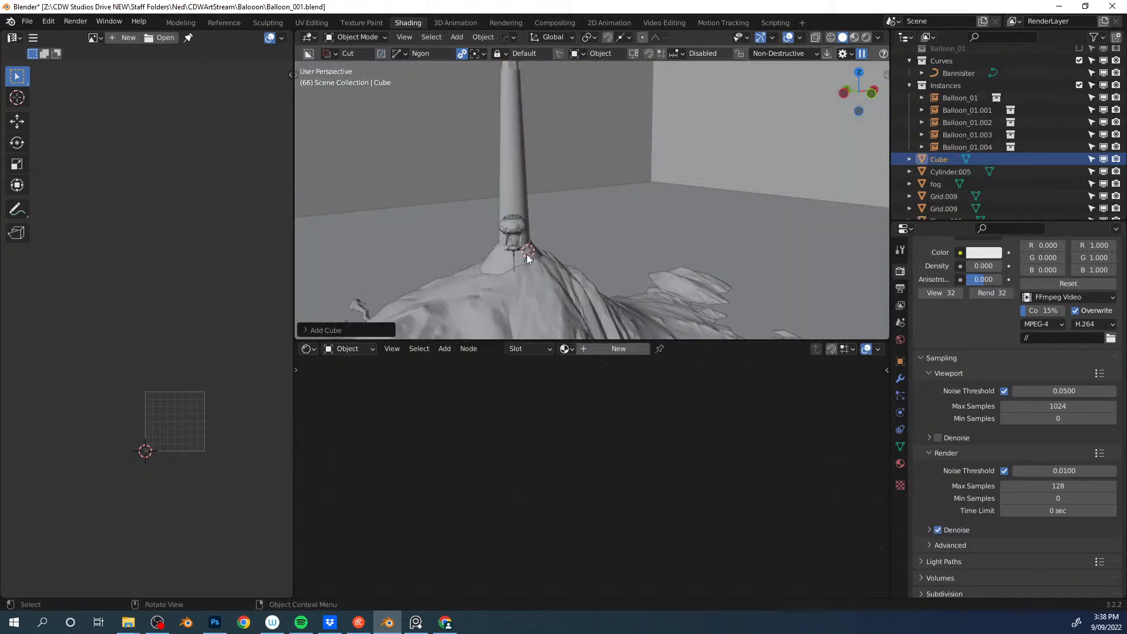
Step: Move the cube into the open space beside the tower shaft and scale it up
{"action": "key", "text": "g"}
{"action": "left_click", "coordinate": [554, 268]}
{"action": "key", "text": "s"}
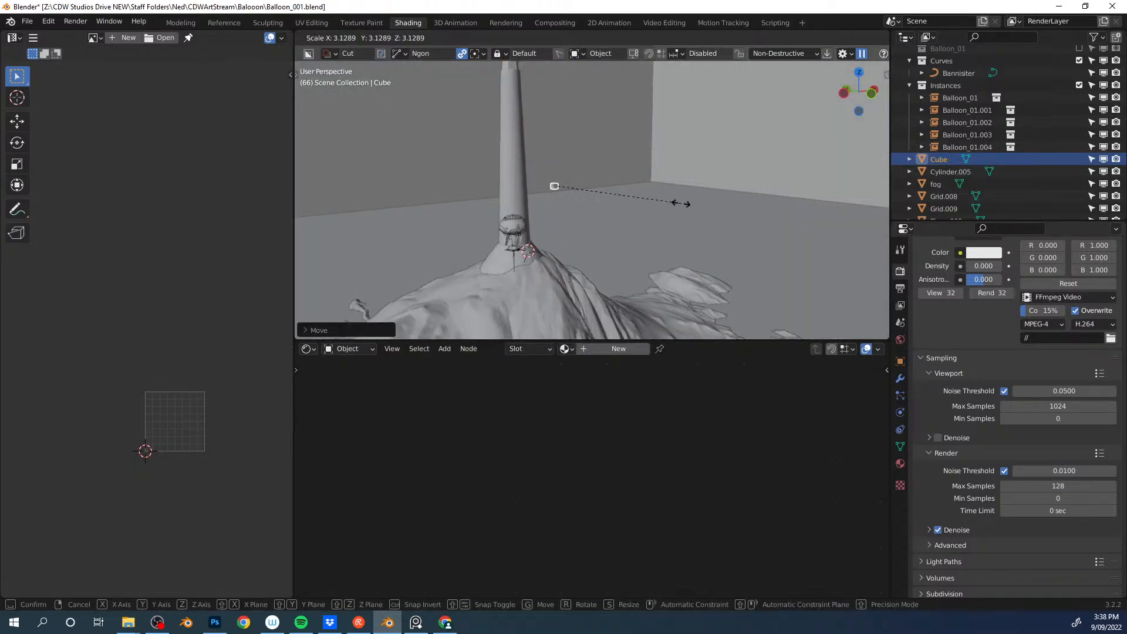
{"action": "left_click", "coordinate": [731, 207]}
{"action": "key", "text": "KP_Decimal"}
{"action": "scroll", "coordinate": [592, 196], "scroll_direction": "down", "scroll_amount": 4}
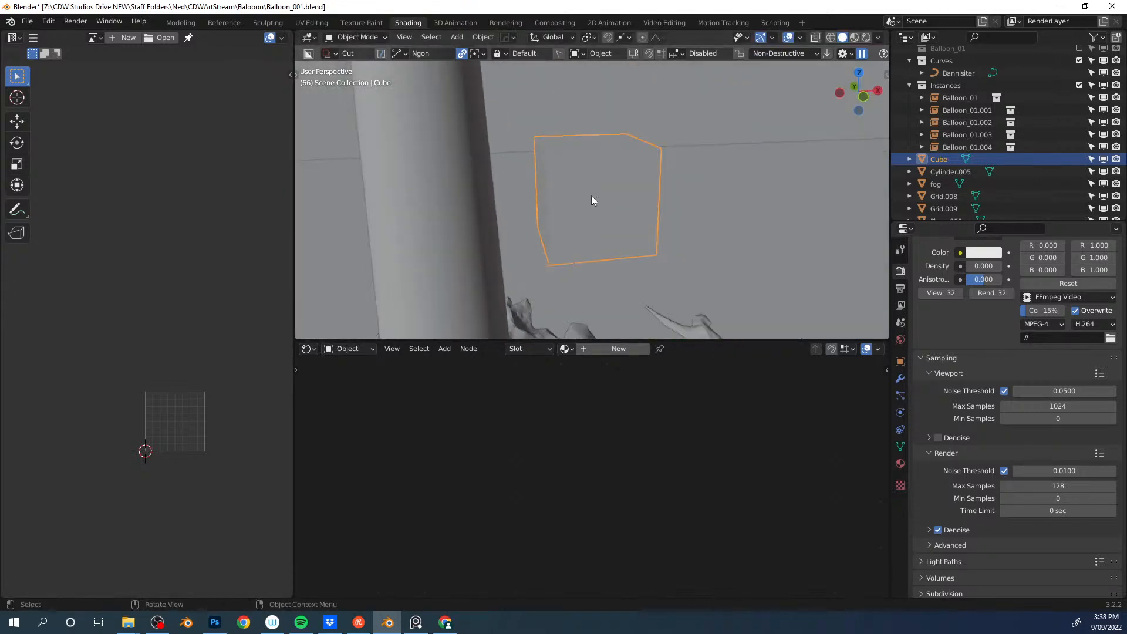
{"action": "mouse_move", "coordinate": [579, 204]}
{"action": "middle_mouse_down"}
{"action": "mouse_move", "coordinate": [679, 202]}
{"action": "mouse_move", "coordinate": [633, 207]}
{"action": "middle_mouse_up"}
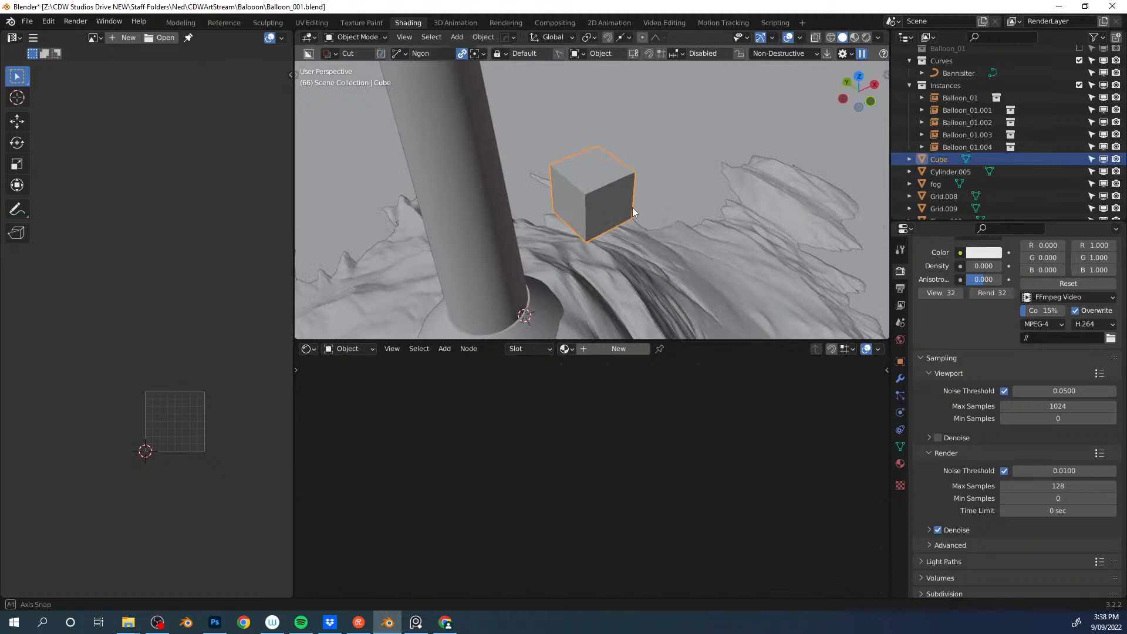
Step: Extrude the cube's top face upward and narrow it along X to form a sloped roof
{"action": "key", "text": "Tab"}
{"action": "middle_click_drag", "start_coordinate": [657, 167], "coordinate": [609, 153]}
{"action": "left_click", "coordinate": [566, 174]}
{"action": "key", "text": "e"}
{"action": "left_click", "coordinate": [621, 135]}
{"action": "key", "text": "s"}
{"action": "key", "text": "x"}
{"action": "left_click", "coordinate": [631, 143]}
Step: Add a centred vertical loop cut through the roofed block and bevel it into a wide strip
{"action": "key", "text": "ctrl+r"}
{"action": "left_click", "coordinate": [603, 151]}
{"action": "right_click", "coordinate": [614, 154]}
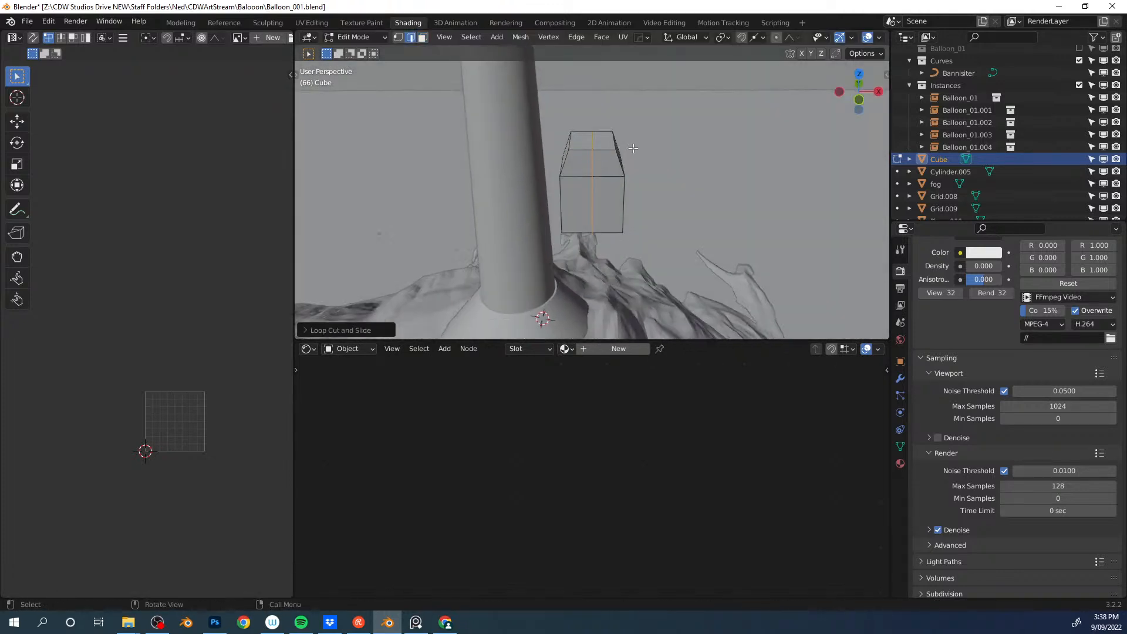
{"action": "key", "text": "alt+z"}
{"action": "key", "text": "alt+z"}
{"action": "key", "text": "2"}
{"action": "key", "text": "ctrl+b"}
{"action": "left_click", "coordinate": [678, 134]}
Step: Cut another edge loop through the roofed block and bevel it into a strip
{"action": "middle_click_drag", "start_coordinate": [593, 154], "coordinate": [626, 161]}
{"action": "scroll", "coordinate": [627, 159], "scroll_direction": "up", "scroll_amount": 4}
{"action": "key", "text": "ctrl+r"}
{"action": "left_click", "coordinate": [634, 120]}
{"action": "right_click", "coordinate": [638, 121]}
{"action": "key", "text": "ctrl+b"}
{"action": "left_click", "coordinate": [699, 128]}
Step: Lower the top face of the block's centre strip about 2.2 m along Z, leaving raised edges on both sides
{"action": "key", "text": "3"}
{"action": "left_click", "coordinate": [607, 112]}
{"action": "key", "text": "g"}
{"action": "key", "text": "z"}
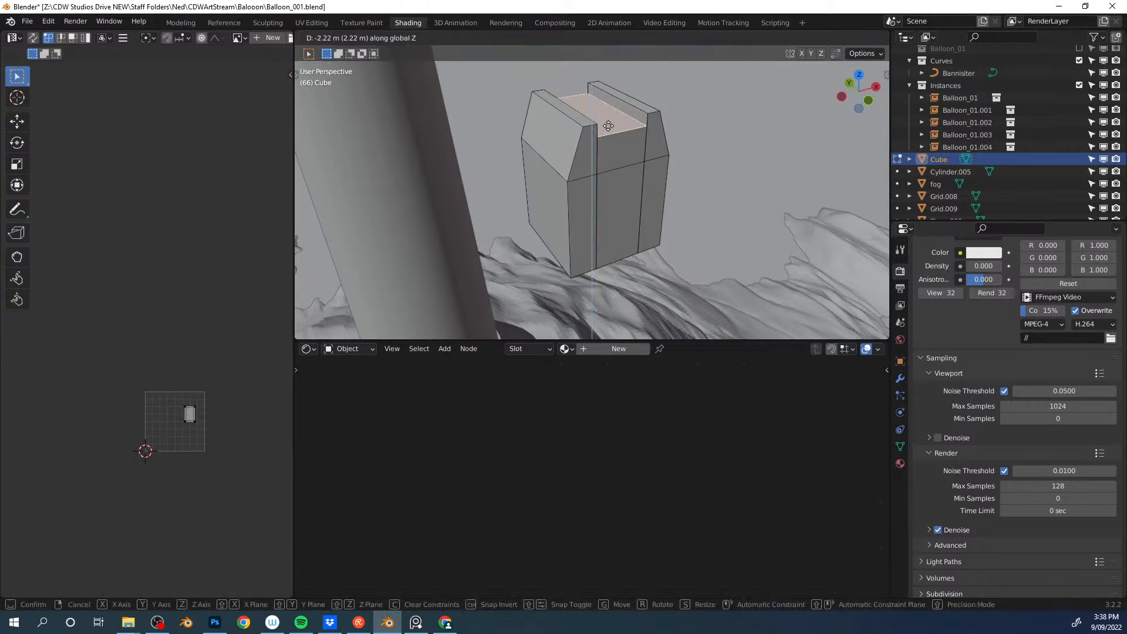
{"action": "left_click", "coordinate": [607, 130]}
Step: Duplicate the lowered strip's end face and offset the copy about 6 m along Y against the block
{"action": "middle_click_drag", "start_coordinate": [607, 131], "coordinate": [675, 164]}
{"action": "left_click", "coordinate": [640, 185]}
{"action": "key", "text": "shift+d"}
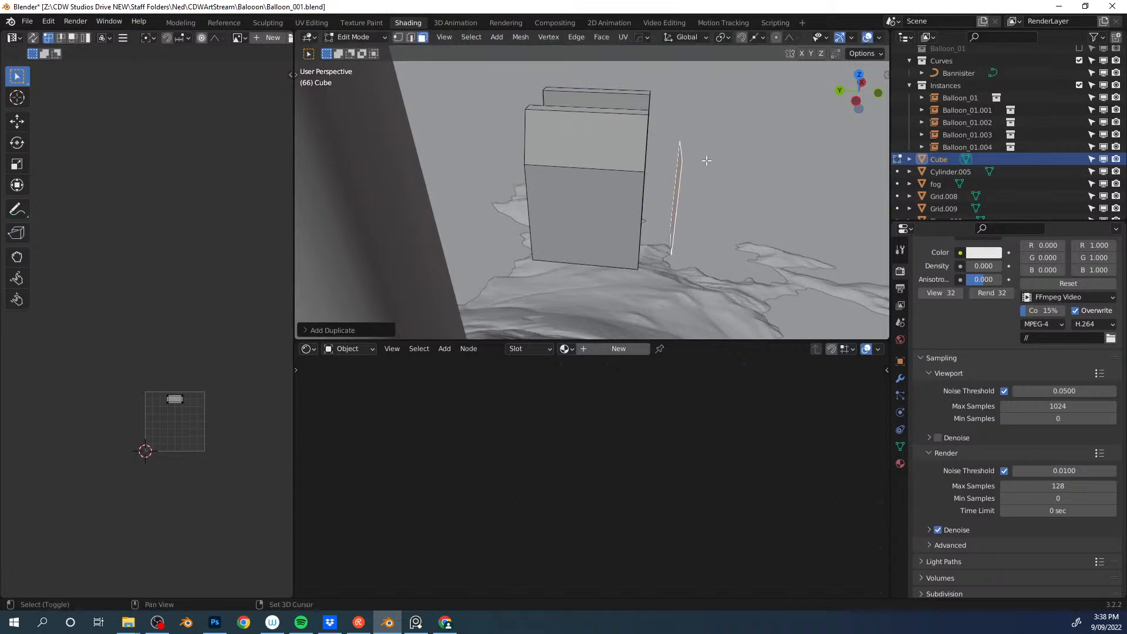
{"action": "key", "text": "y"}
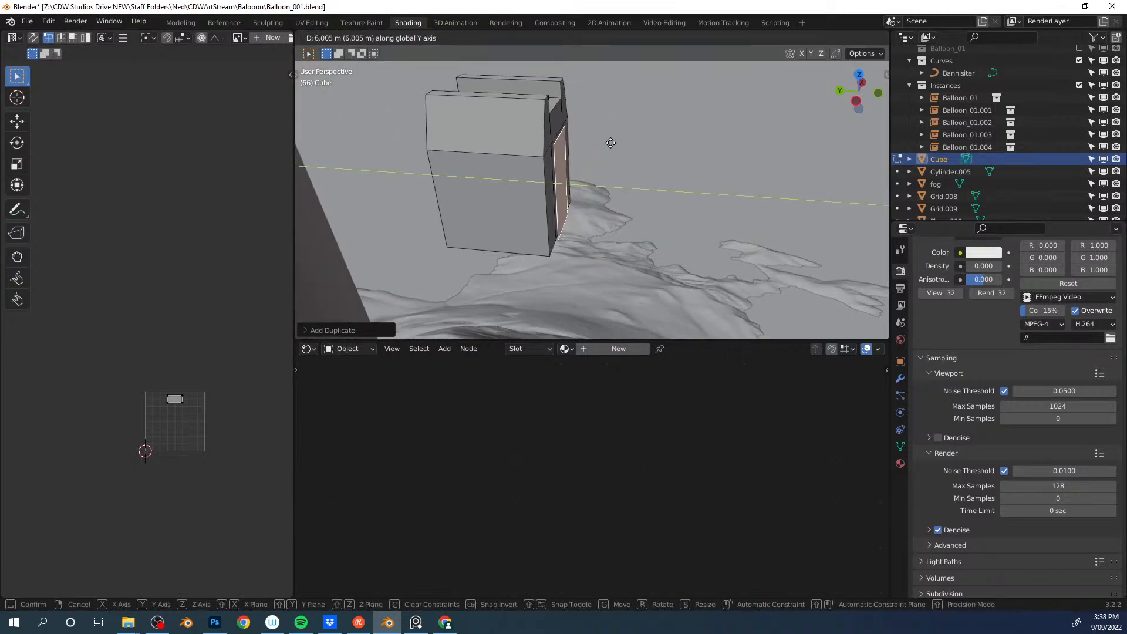
{"action": "left_click", "coordinate": [609, 143]}
Step: Extrude the duplicated face outward along its normal into a long, low wall section attached to the block
{"action": "key", "text": "e"}
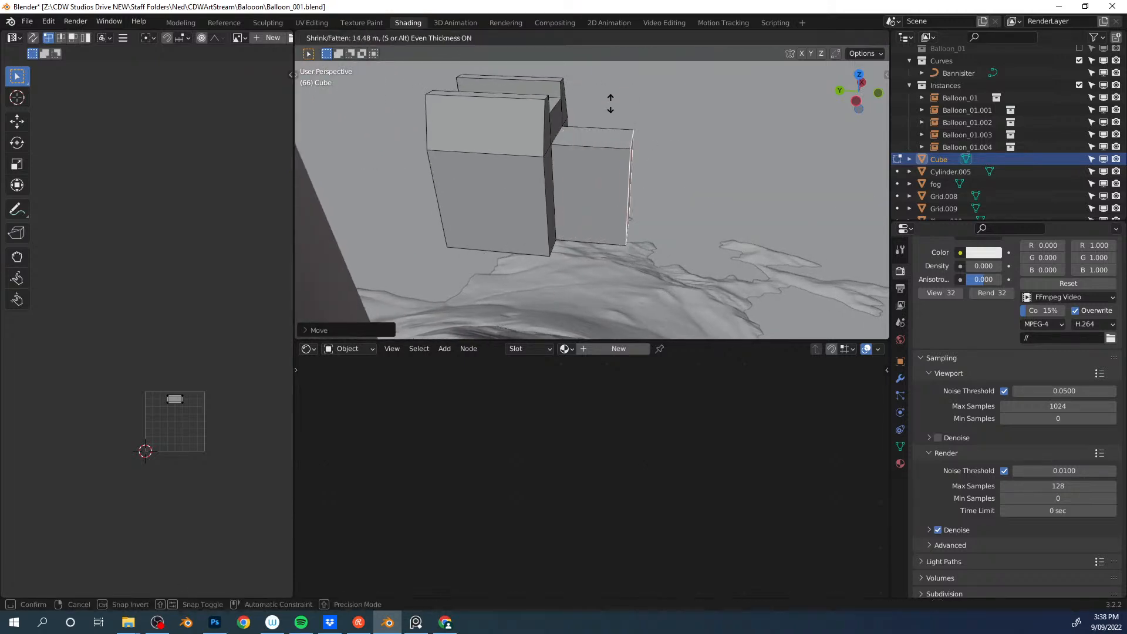
{"action": "left_click", "coordinate": [631, 118]}
{"action": "middle_click_drag", "start_coordinate": [631, 118], "coordinate": [529, 149], "text": "shift"}
{"action": "left_click", "coordinate": [537, 165]}
{"action": "key", "text": "alt+e"}
{"action": "left_click", "coordinate": [541, 160]}
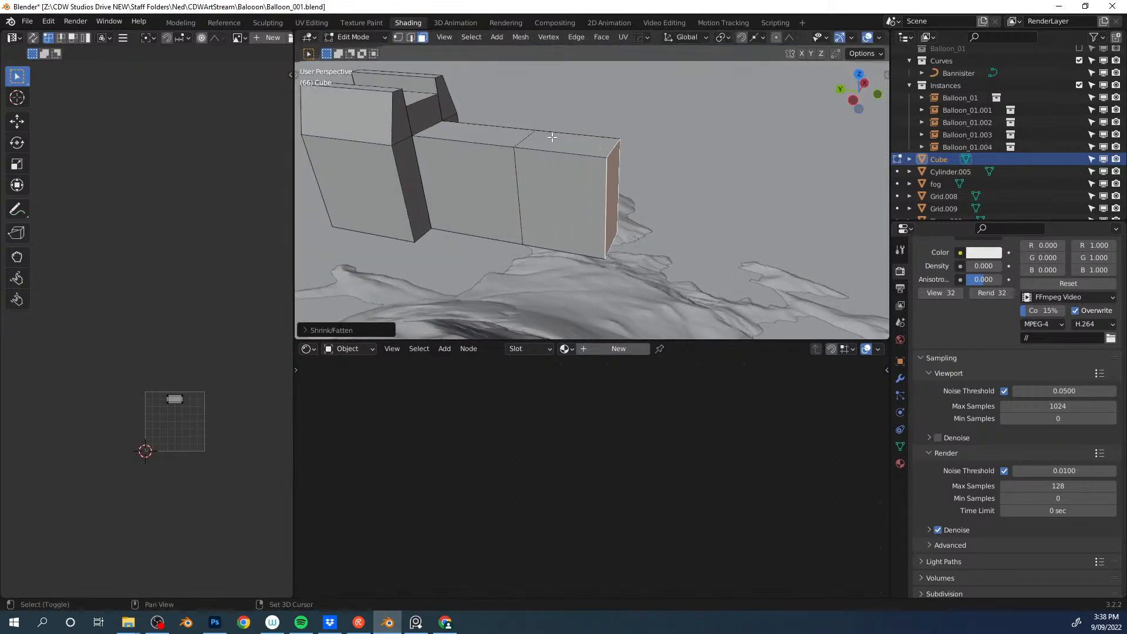
{"action": "left_click", "coordinate": [555, 84]}
{"action": "middle_click_drag", "start_coordinate": [569, 147], "coordinate": [432, 120]}
Step: Duplicate a single vertex of the block down onto the mountain slope and separate it into its own object
{"action": "key", "text": "Tab"}
{"action": "mouse_move", "coordinate": [543, 179]}
{"action": "middle_mouse_down"}
{"action": "mouse_move", "coordinate": [498, 188]}
{"action": "mouse_move", "coordinate": [613, 194]}
{"action": "mouse_move", "coordinate": [561, 128]}
{"action": "mouse_move", "coordinate": [593, 125]}
{"action": "mouse_move", "coordinate": [515, 159]}
{"action": "middle_mouse_up"}
{"action": "scroll", "coordinate": [499, 191], "scroll_direction": "down", "scroll_amount": 4}
{"action": "key", "text": "z"}
{"action": "key", "text": "Tab"}
{"action": "key", "text": "g"}
{"action": "left_click", "coordinate": [586, 156]}
{"action": "middle_click_drag", "start_coordinate": [543, 229], "coordinate": [592, 158], "text": "shift"}
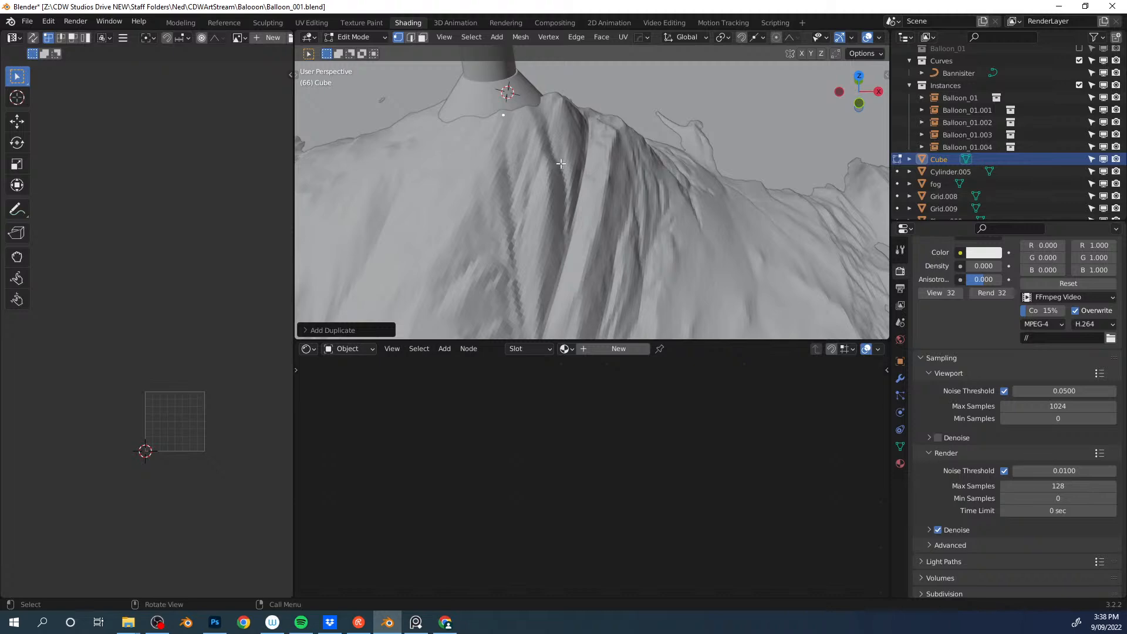
{"action": "scroll", "coordinate": [569, 156], "scroll_direction": "down", "scroll_amount": 3}
{"action": "key", "text": "p"}
{"action": "middle_click_drag", "start_coordinate": [524, 196], "coordinate": [545, 184]}
{"action": "key", "text": "Tab"}
Step: Isolate the separated vertex with the mountain terrain and move the vertex to its start point near the peak in top view
{"action": "left_click", "coordinate": [539, 199], "text": "shift"}
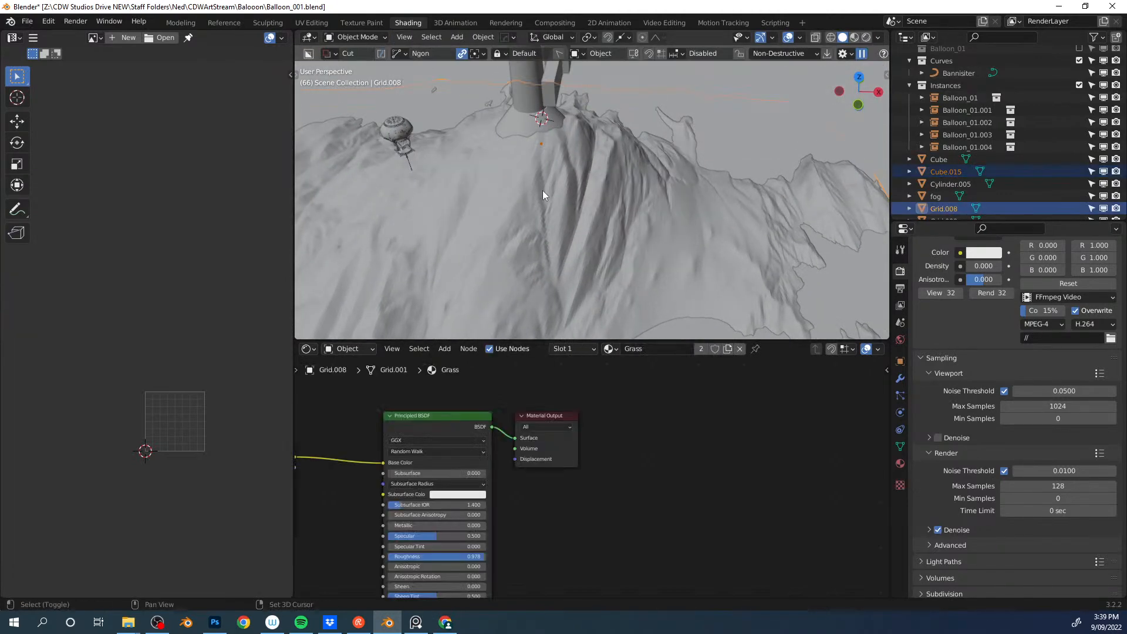
{"action": "key", "text": "KP_Divide"}
{"action": "left_click", "coordinate": [541, 143]}
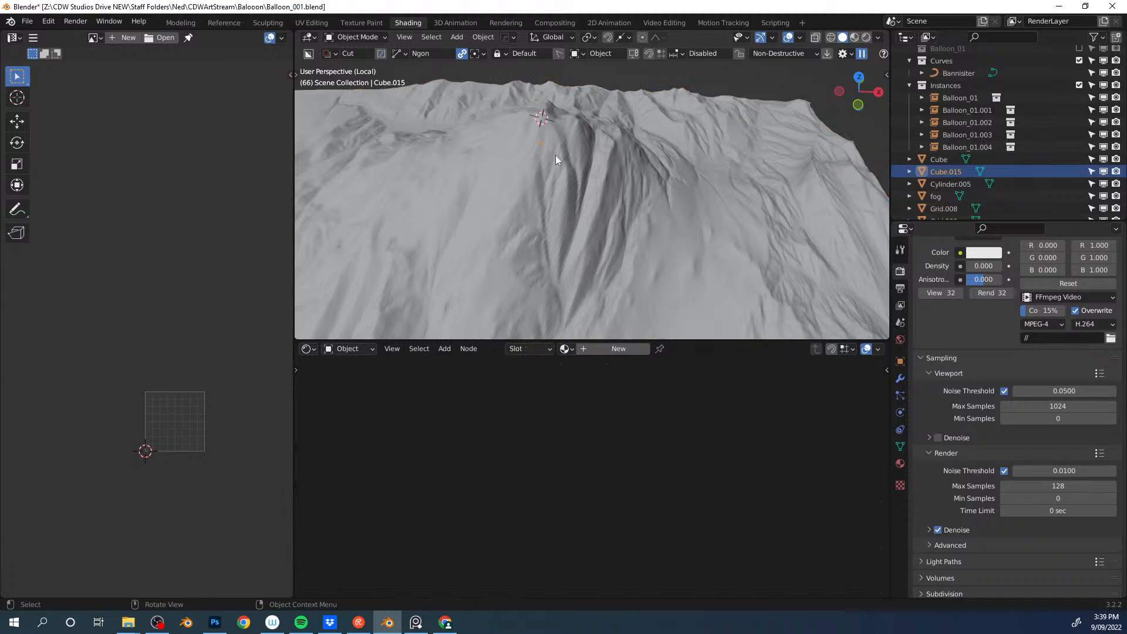
{"action": "key", "text": "Tab"}
{"action": "middle_click_drag", "start_coordinate": [568, 159], "coordinate": [551, 176]}
{"action": "key", "text": "g"}
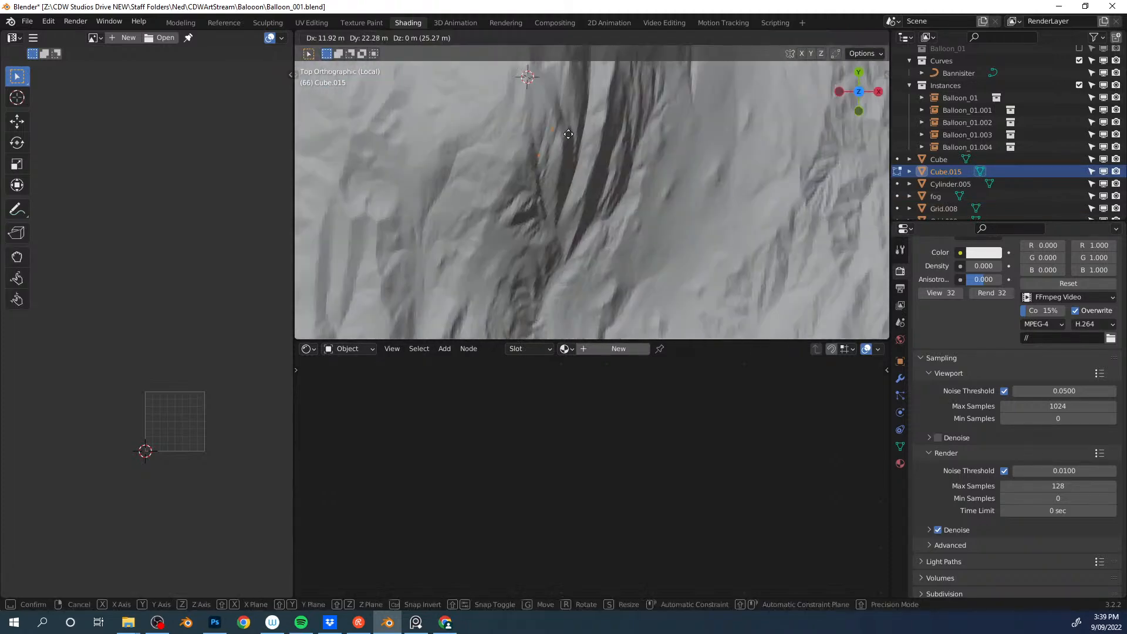
{"action": "left_click", "coordinate": [576, 118]}
Step: Extrude the vertex repeatedly into a zigzag path winding down the mountain slope in top view
{"action": "middle_click_drag", "start_coordinate": [437, 223], "coordinate": [561, 218], "text": "shift"}
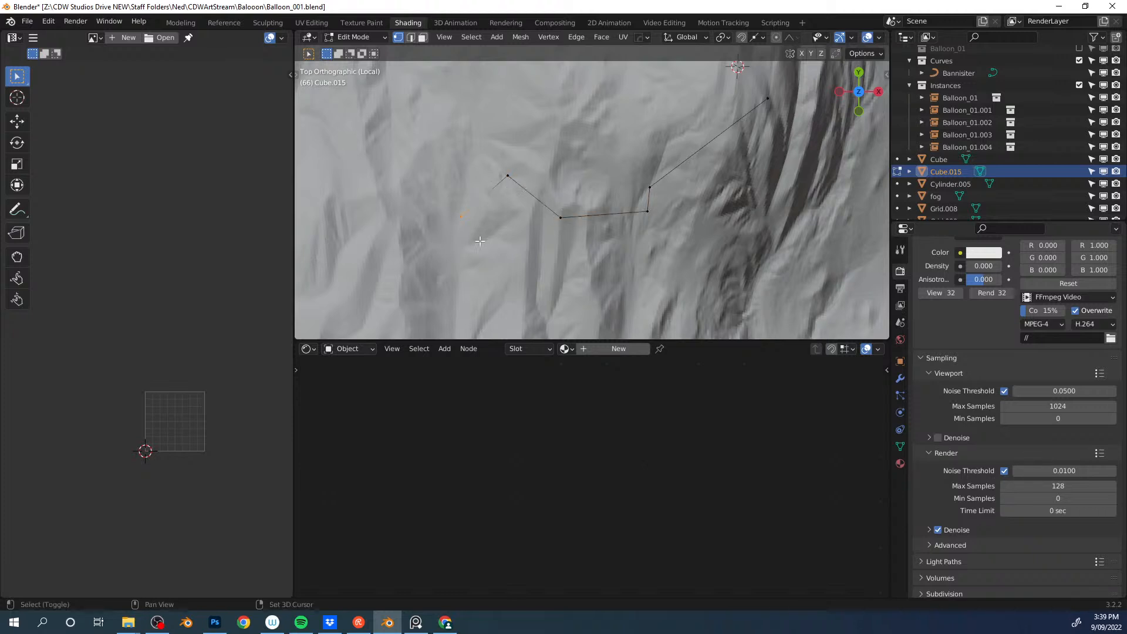
{"action": "middle_click_drag", "start_coordinate": [479, 241], "coordinate": [463, 170], "text": "shift"}
{"action": "middle_click_drag", "start_coordinate": [645, 260], "coordinate": [594, 161], "text": "shift"}
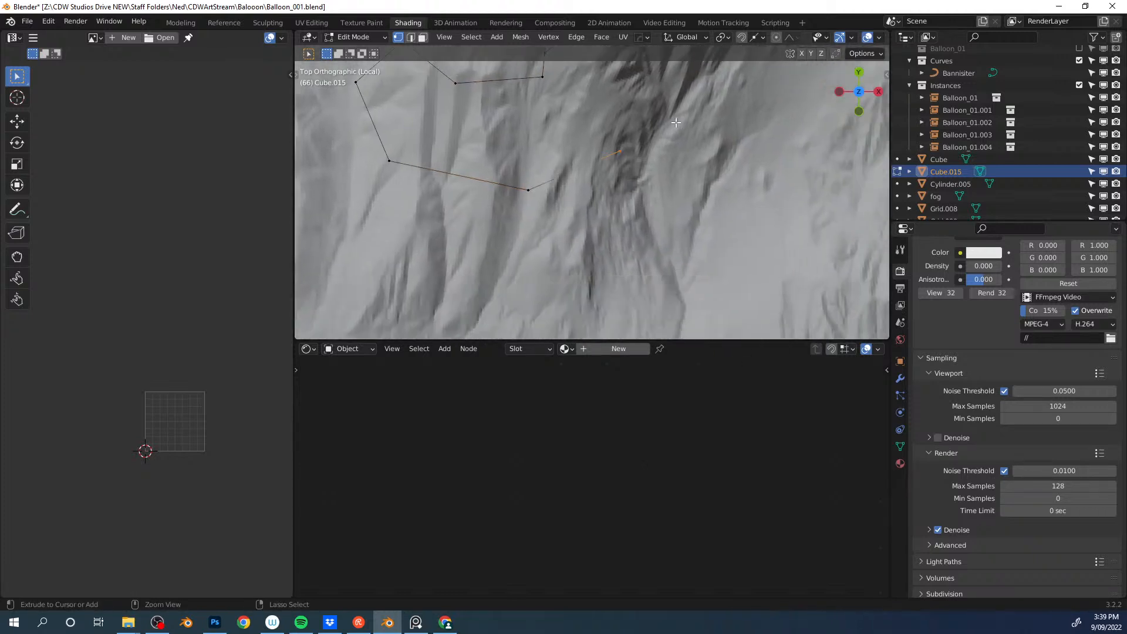
{"action": "middle_click_drag", "start_coordinate": [518, 252], "coordinate": [523, 166], "text": "shift"}
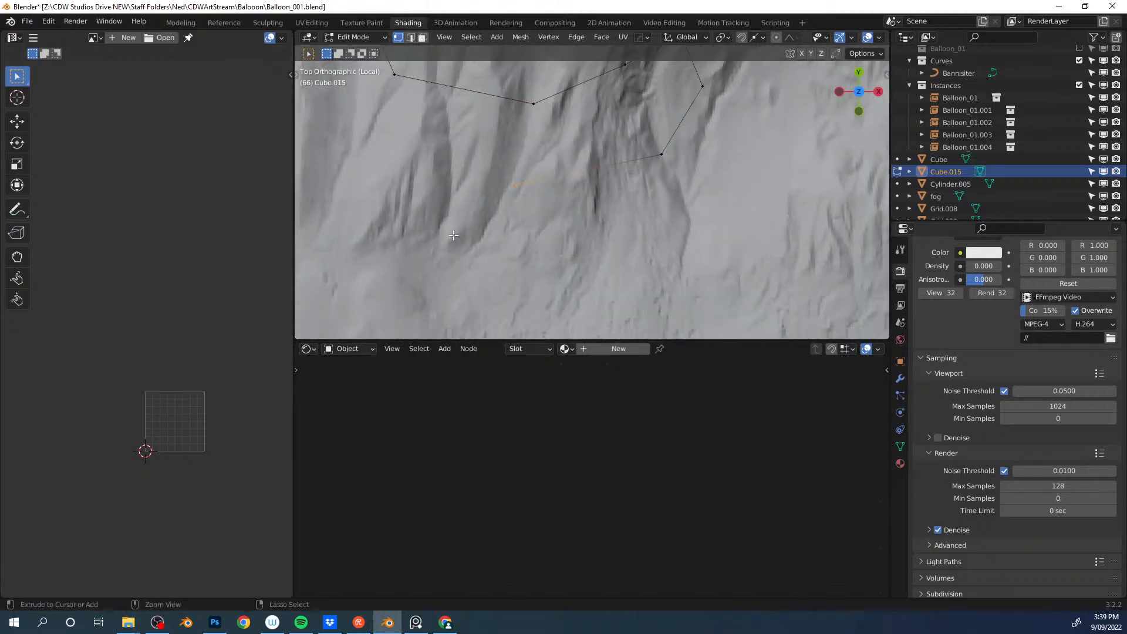
Step: Subdivide all edges of the zigzag path
{"action": "middle_click_drag", "start_coordinate": [541, 260], "coordinate": [531, 147]}
{"action": "key", "text": "a"}
{"action": "right_click", "coordinate": [530, 149]}
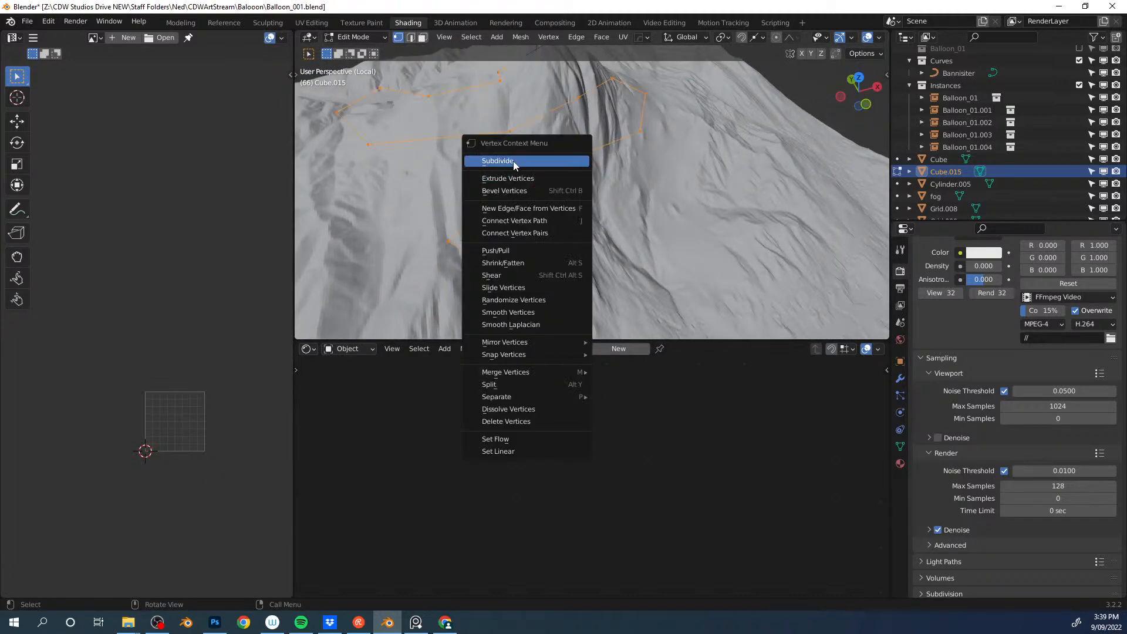
{"action": "left_click", "coordinate": [514, 162]}
{"action": "middle_click_drag", "start_coordinate": [583, 155], "coordinate": [554, 189]}
Step: Add a Shrinkwrap modifier that wraps the zigzag path onto the mountain terrain Grid.008
{"action": "key", "text": "Tab"}
{"action": "scroll", "coordinate": [685, 211], "scroll_direction": "up", "scroll_amount": 3}
{"action": "left_click", "coordinate": [685, 210]}
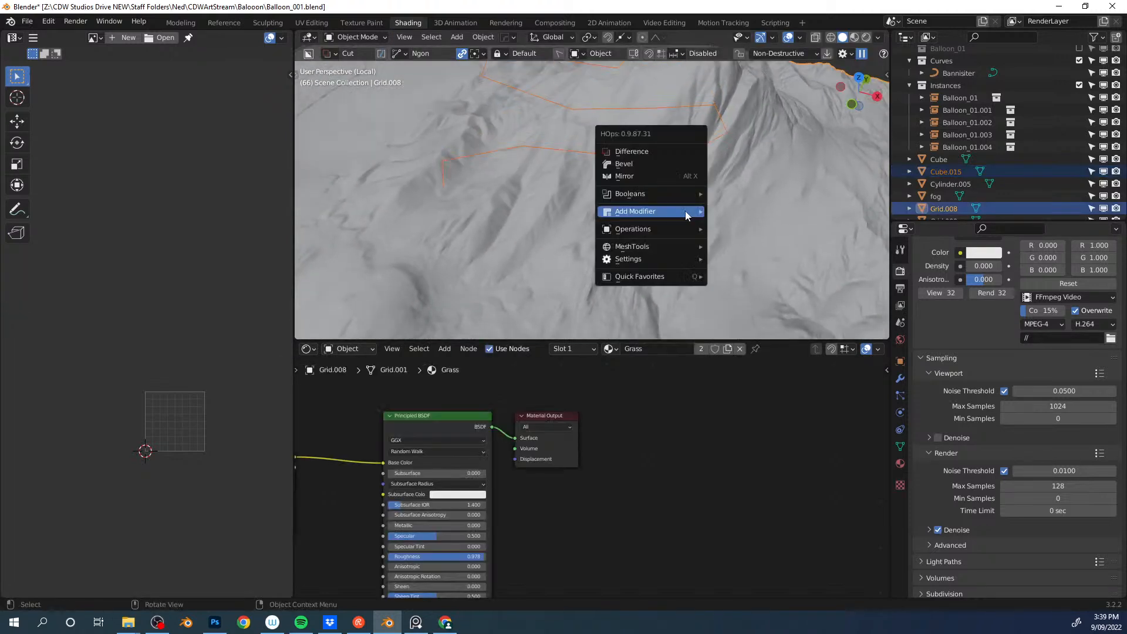
{"action": "key", "text": "q"}
{"action": "mouse_move", "coordinate": [685, 210]}
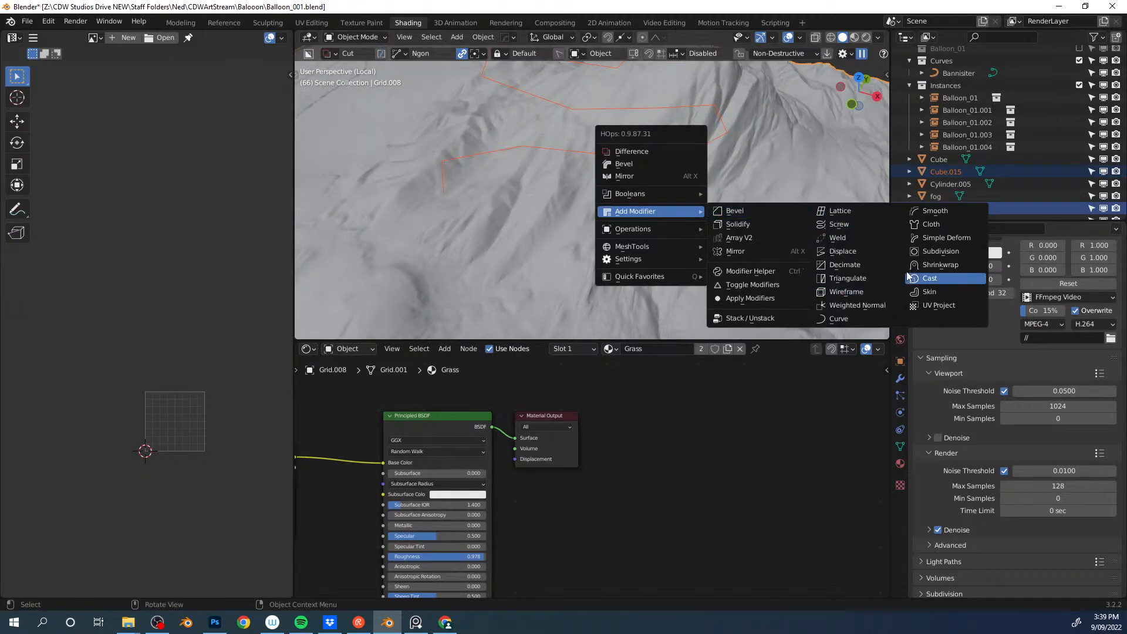
{"action": "left_click", "coordinate": [925, 264]}
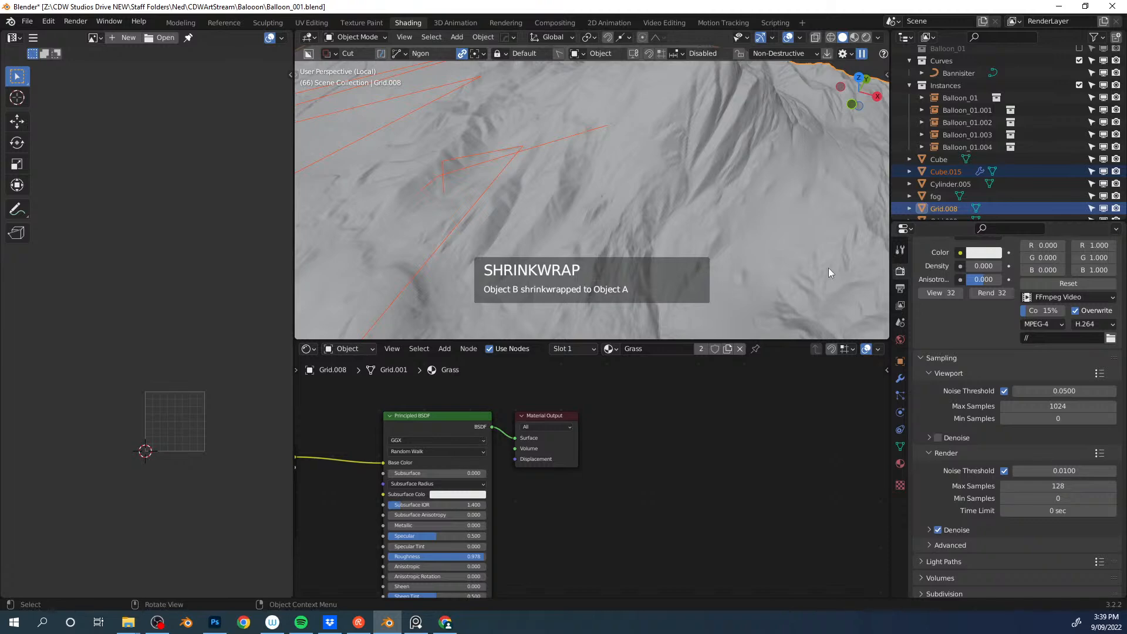
Step: Apply the shrinkwrap modifier on the zigzag path
{"action": "left_click", "coordinate": [900, 378]}
{"action": "left_click", "coordinate": [513, 149]}
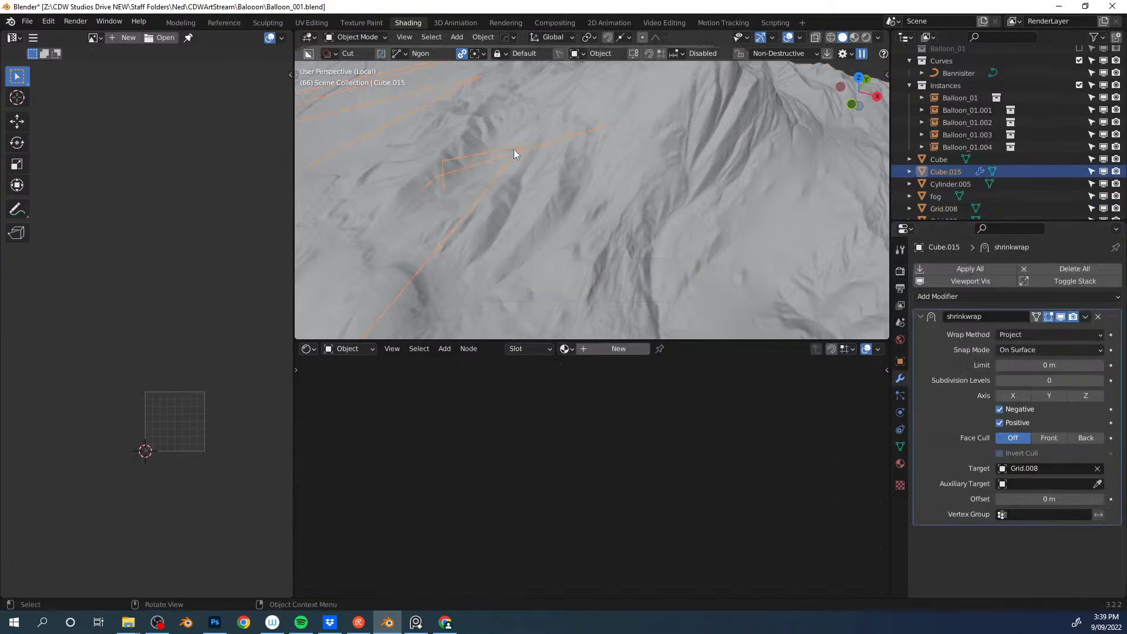
{"action": "middle_click_drag", "start_coordinate": [734, 246], "coordinate": [584, 175]}
{"action": "left_click", "coordinate": [951, 269]}
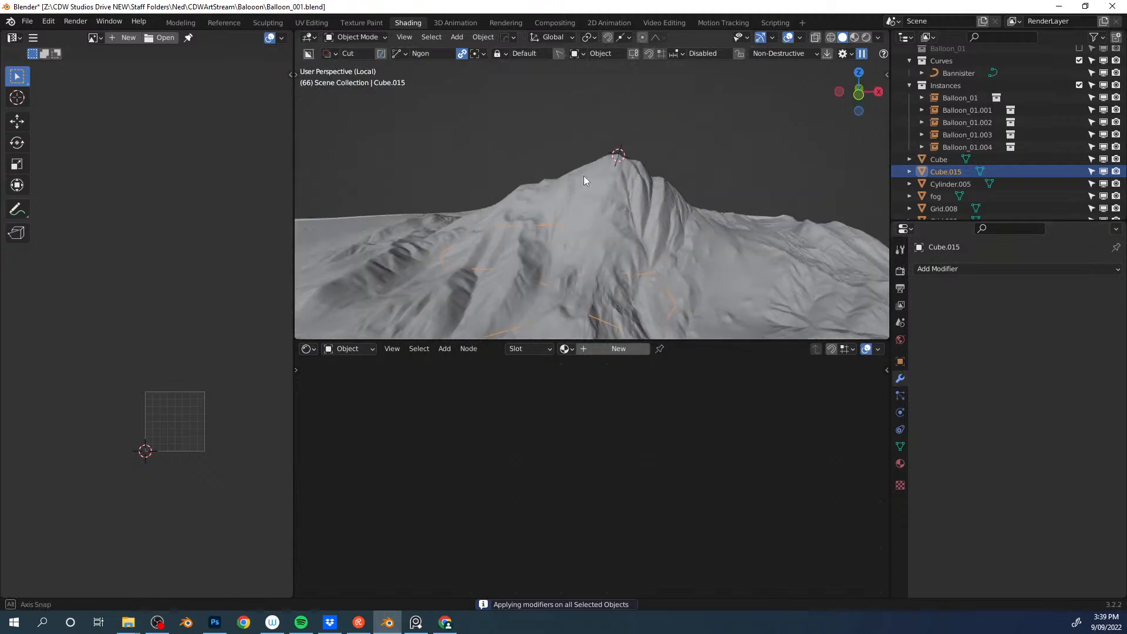
Step: Rename the zigzag path to "wall curve" and convert it to a curve
{"action": "key", "text": "F2"}
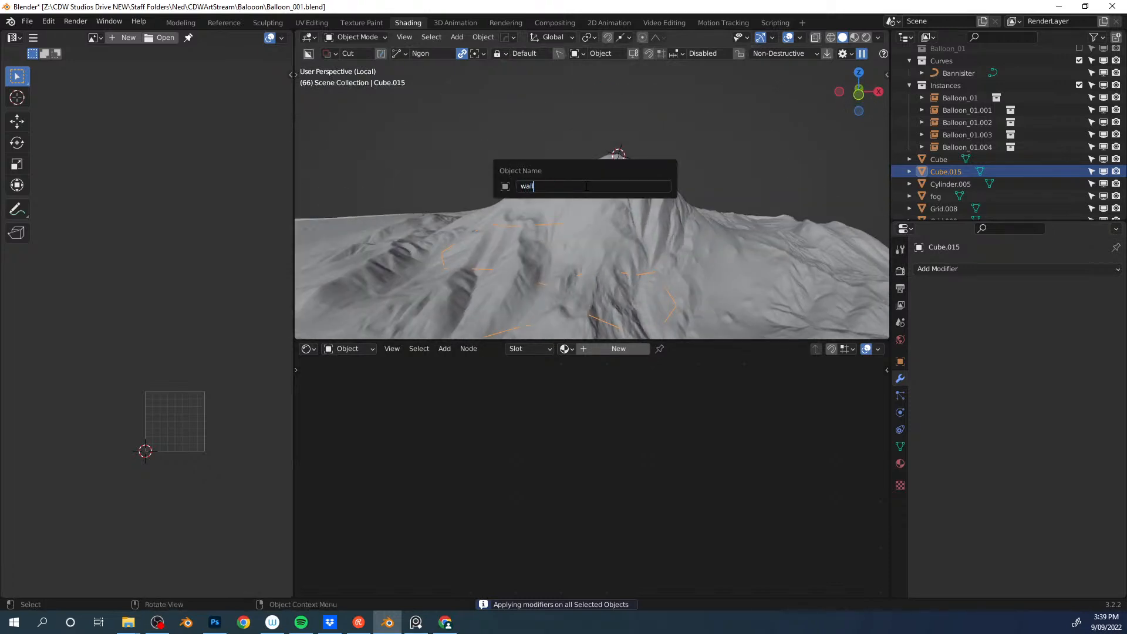
{"action": "type", "text": "wall curve"}
{"action": "key", "text": "Return"}
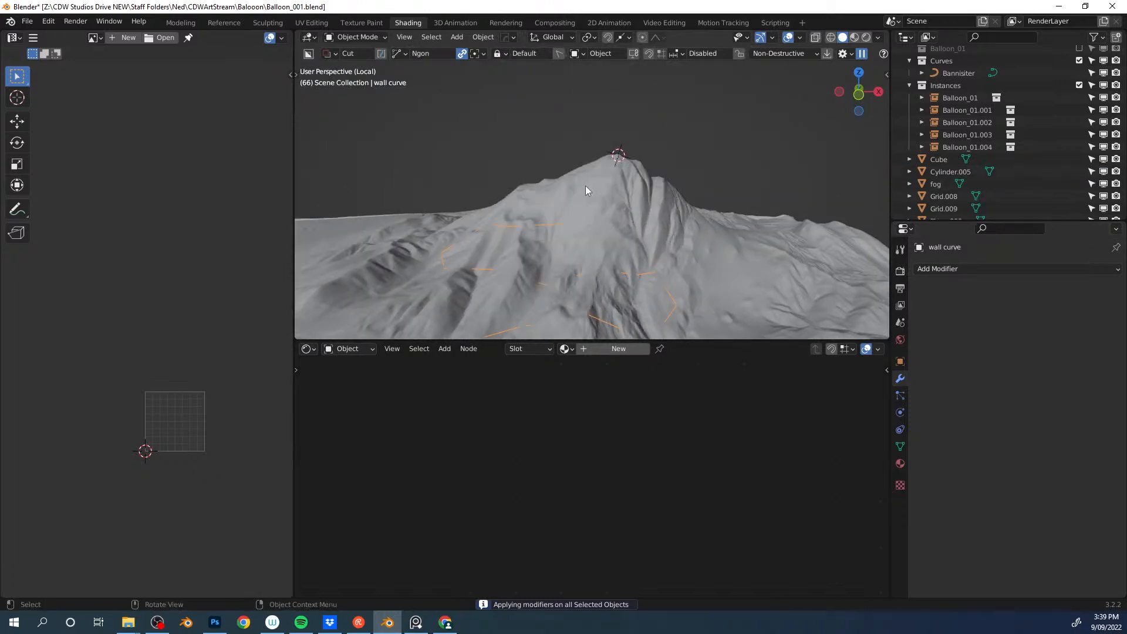
{"action": "right_click", "coordinate": [580, 238]}
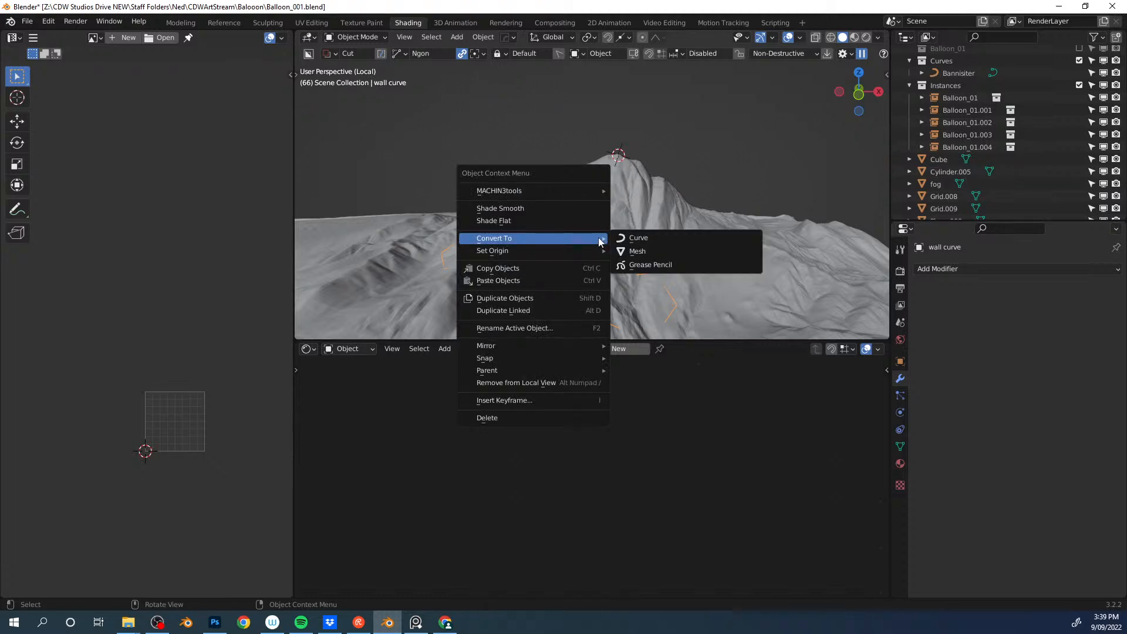
{"action": "left_click", "coordinate": [629, 240]}
Step: Show the whole scene again, auto-array the block along the wall curve, and bring it up in the Modeling workspace
{"action": "key", "text": "KP_Divide"}
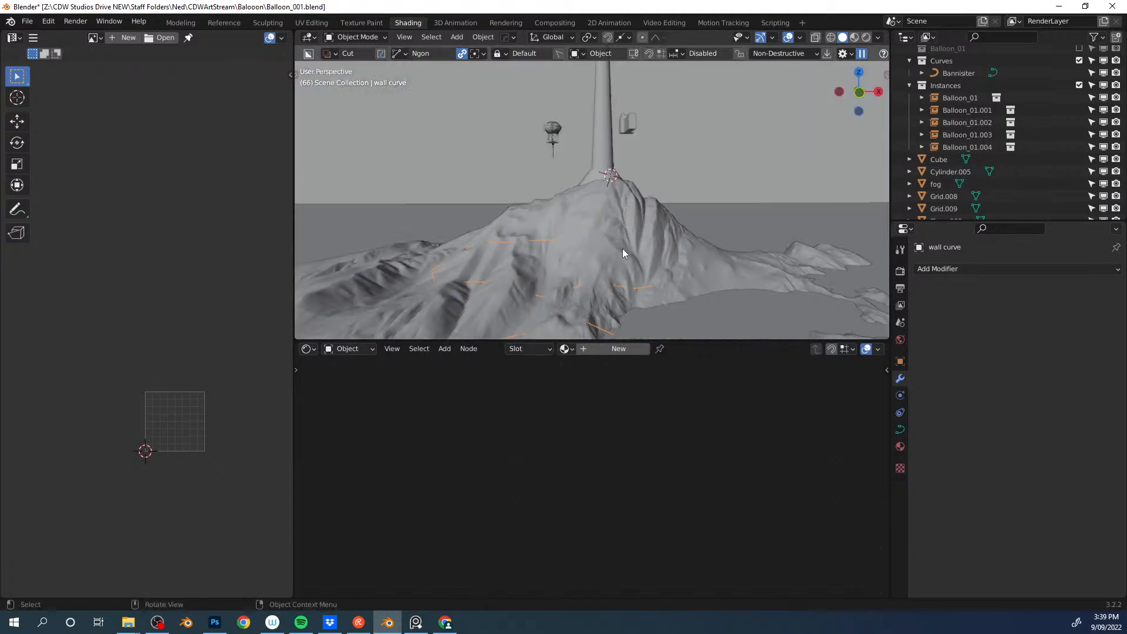
{"action": "left_click", "coordinate": [625, 124]}
{"action": "middle_click_drag", "start_coordinate": [626, 126], "coordinate": [540, 230]}
{"action": "left_click", "coordinate": [555, 219], "text": "shift"}
{"action": "key", "text": "j"}
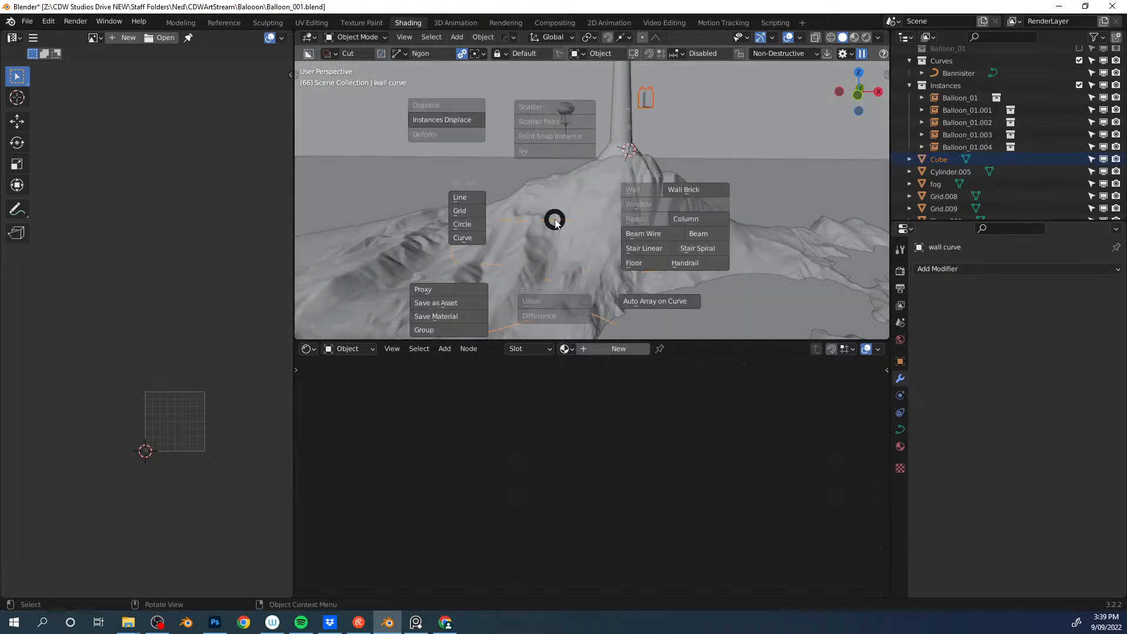
{"action": "left_click", "coordinate": [655, 303]}
{"action": "middle_click_drag", "start_coordinate": [655, 304], "coordinate": [587, 188]}
{"action": "left_click", "coordinate": [587, 196]}
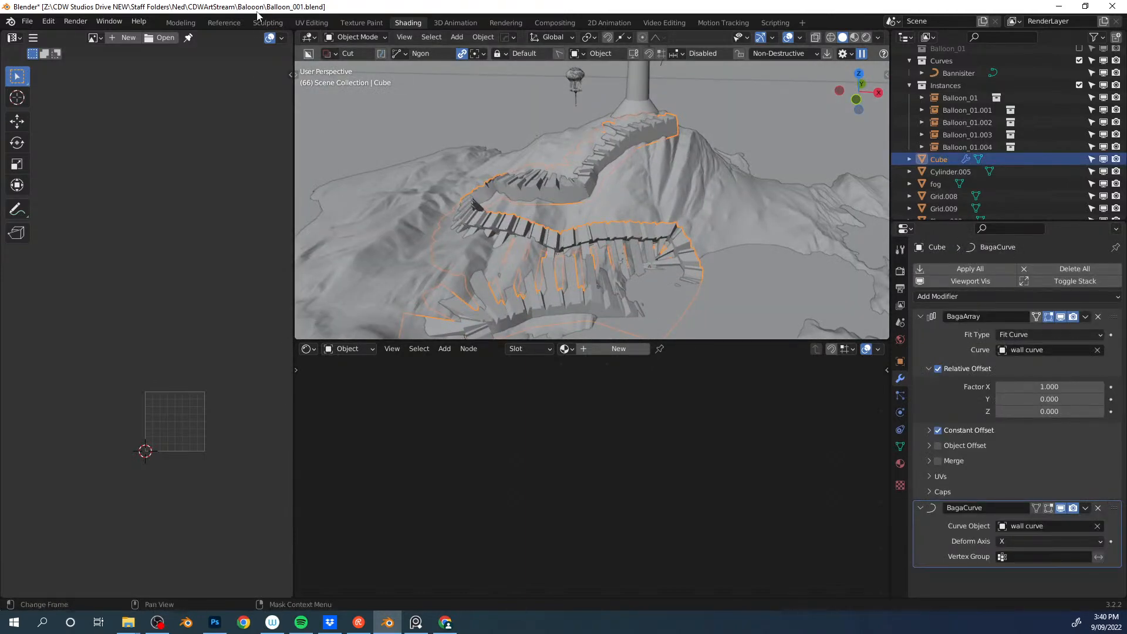
{"action": "left_click", "coordinate": [181, 22]}
{"action": "key", "text": "KP_Decimal"}
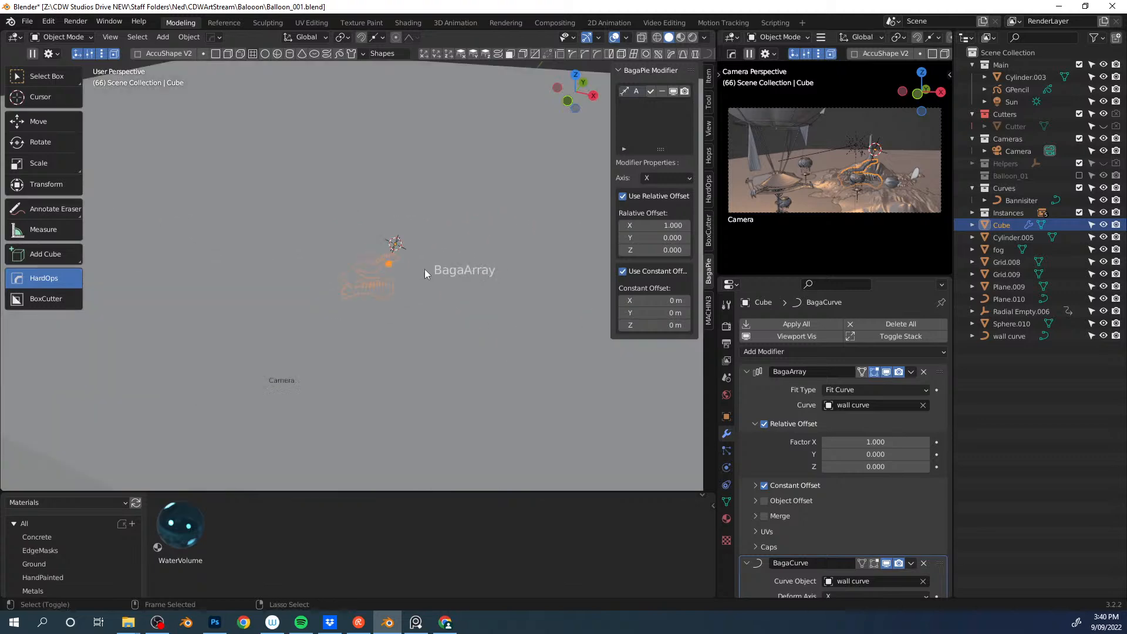
Step: Try the Y and Z deform axes for the block array on the curve and return the axis to X
{"action": "left_click", "coordinate": [649, 178]}
{"action": "left_click", "coordinate": [654, 206]}
{"action": "left_click", "coordinate": [654, 179]}
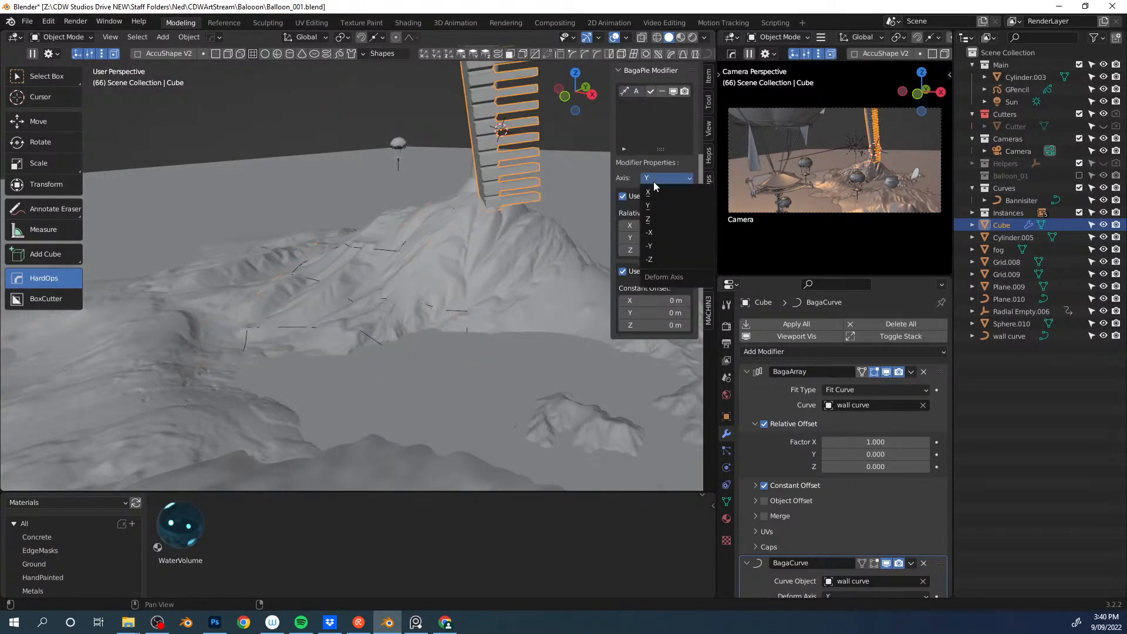
{"action": "left_click", "coordinate": [657, 219]}
{"action": "left_click", "coordinate": [658, 178]}
{"action": "left_click", "coordinate": [657, 192]}
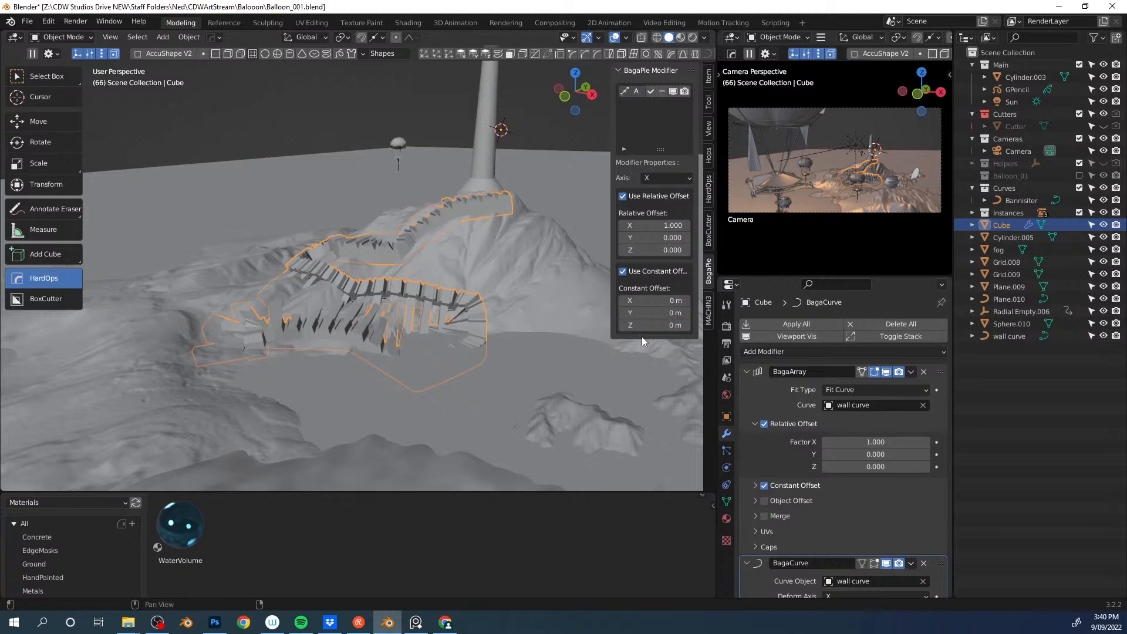
Step: Edit the wall curve's points, trying a tilt adjustment and clearing the curve's tilt
{"action": "middle_click_drag", "start_coordinate": [473, 269], "coordinate": [538, 226]}
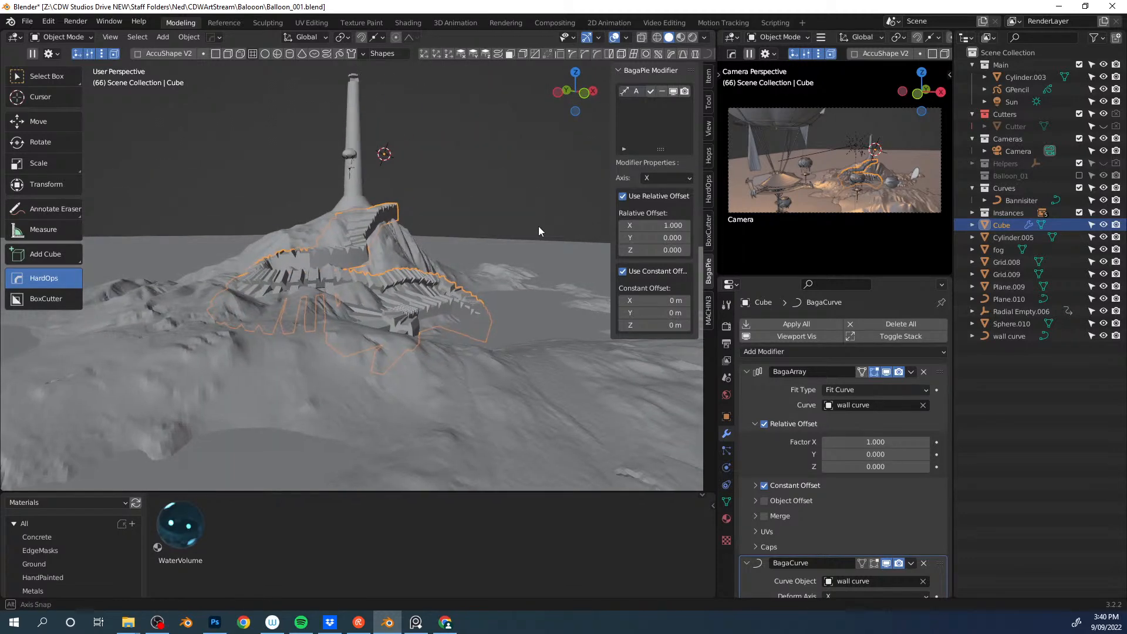
{"action": "middle_click_drag", "start_coordinate": [523, 221], "coordinate": [509, 258]}
{"action": "scroll", "coordinate": [509, 258], "scroll_direction": "up", "scroll_amount": 5}
{"action": "middle_click_drag", "start_coordinate": [378, 242], "coordinate": [455, 250], "text": "shift"}
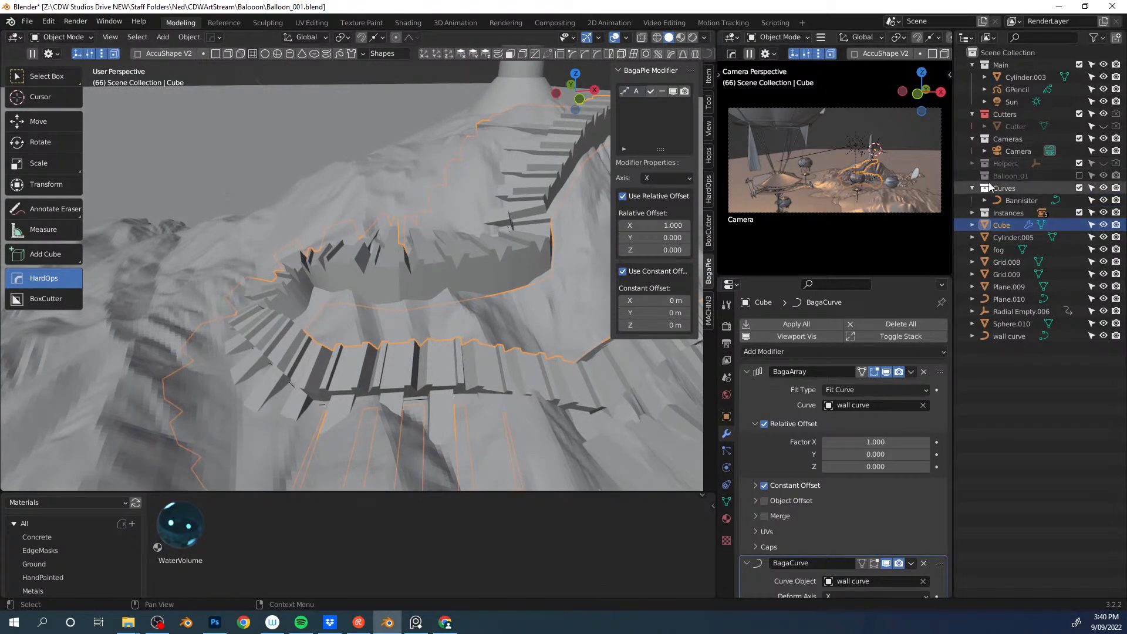
{"action": "left_click", "coordinate": [1007, 337]}
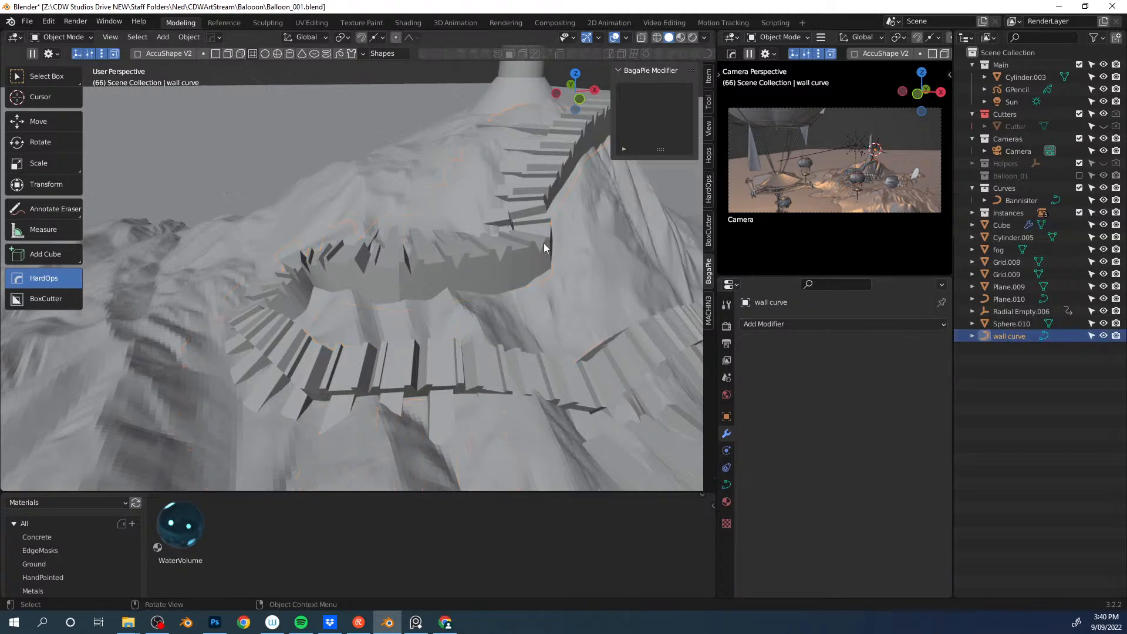
{"action": "key", "text": "Tab"}
{"action": "key", "text": "ctrl+t"}
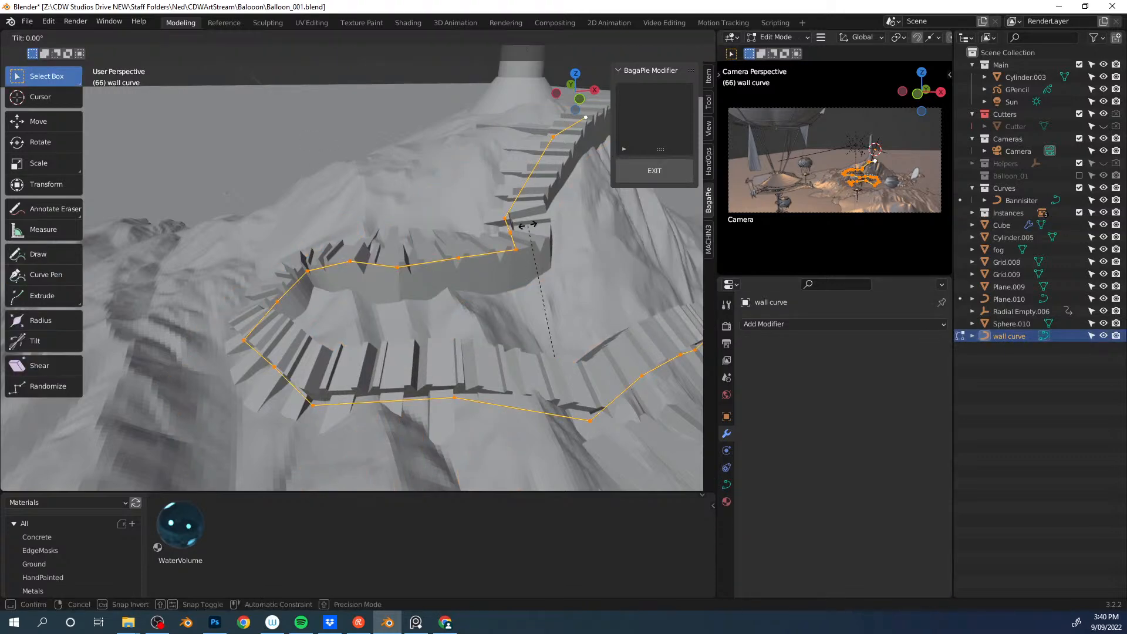
{"action": "right_click", "coordinate": [469, 218]}
{"action": "right_click", "coordinate": [476, 234]}
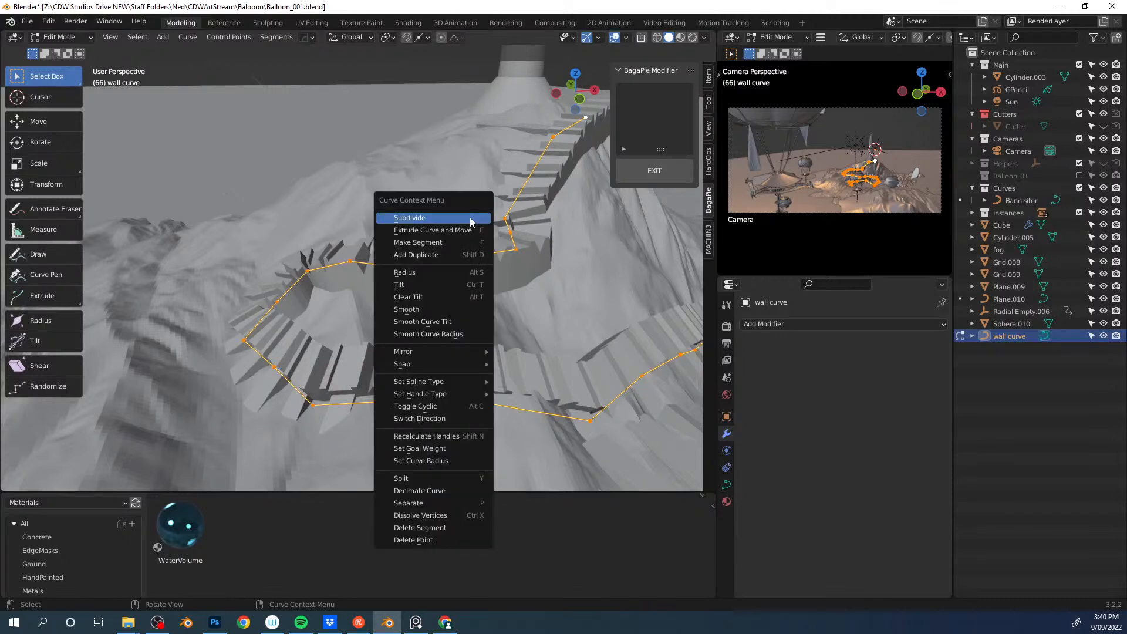
{"action": "left_click", "coordinate": [464, 300]}
{"action": "middle_click_drag", "start_coordinate": [462, 299], "coordinate": [411, 320]}
{"action": "scroll", "coordinate": [458, 296], "scroll_direction": "down", "scroll_amount": 4}
{"action": "key", "text": "Tab"}
Step: Rotate the arrayed block's mesh 90° about Z in Edit Mode so its wall section runs along the curve
{"action": "scroll", "coordinate": [427, 272], "scroll_direction": "down", "scroll_amount": 3}
{"action": "middle_click_drag", "start_coordinate": [430, 271], "coordinate": [471, 283]}
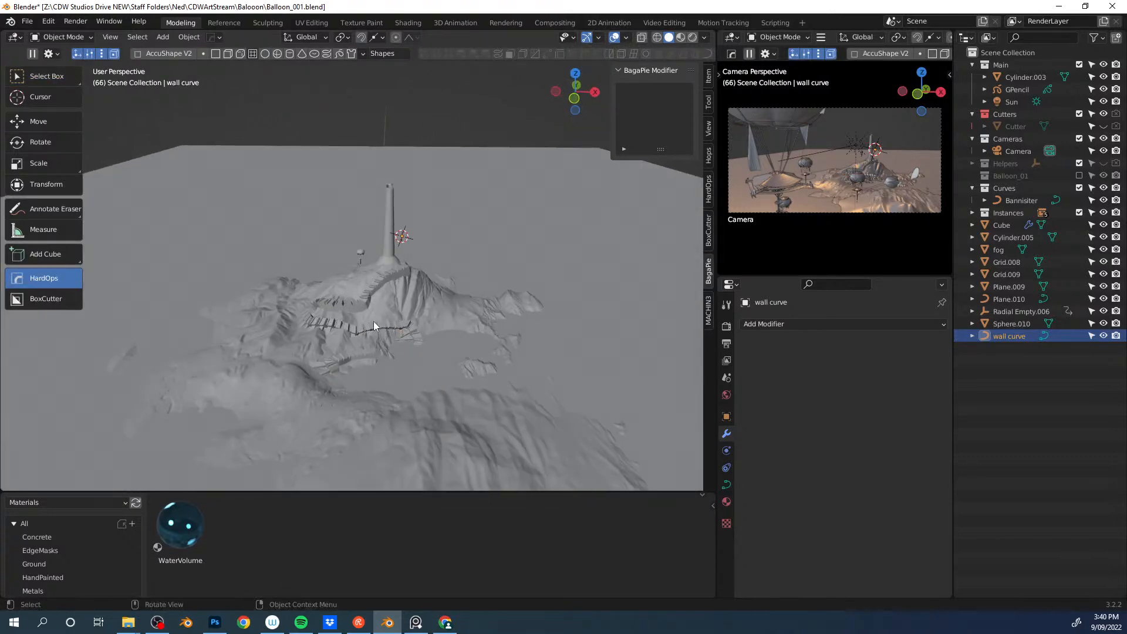
{"action": "left_click", "coordinate": [376, 323]}
{"action": "key", "text": "Tab"}
{"action": "type", "text": "rz90"}
{"action": "key", "text": "Return"}
{"action": "key", "text": "Tab"}
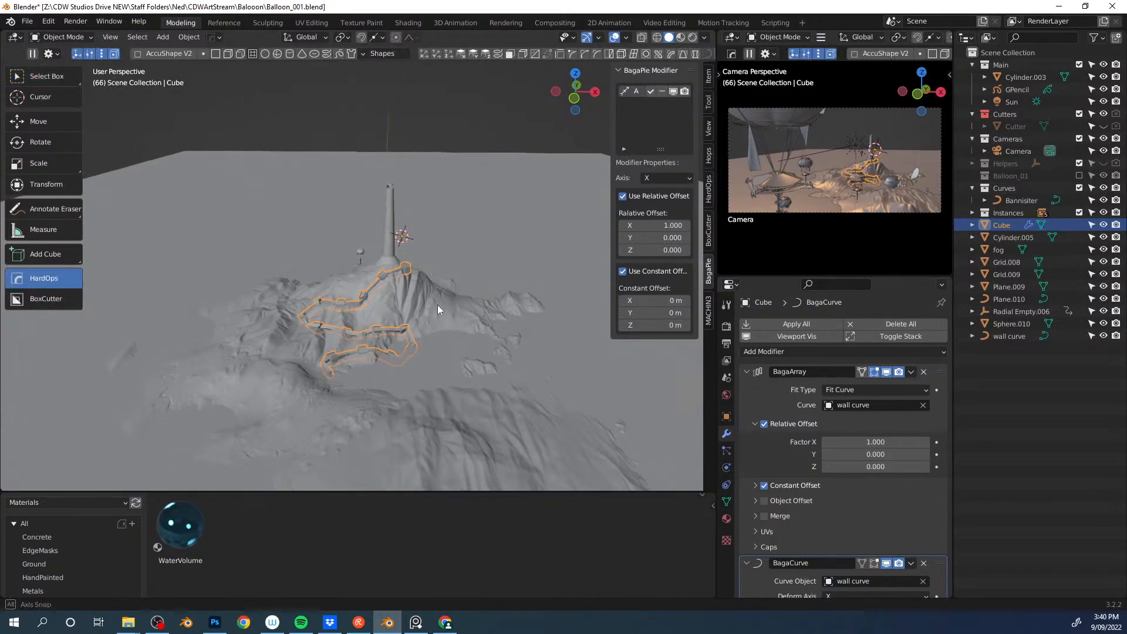
{"action": "scroll", "coordinate": [442, 307], "scroll_direction": "up", "scroll_amount": 3}
{"action": "middle_click_drag", "start_coordinate": [392, 304], "coordinate": [377, 340]}
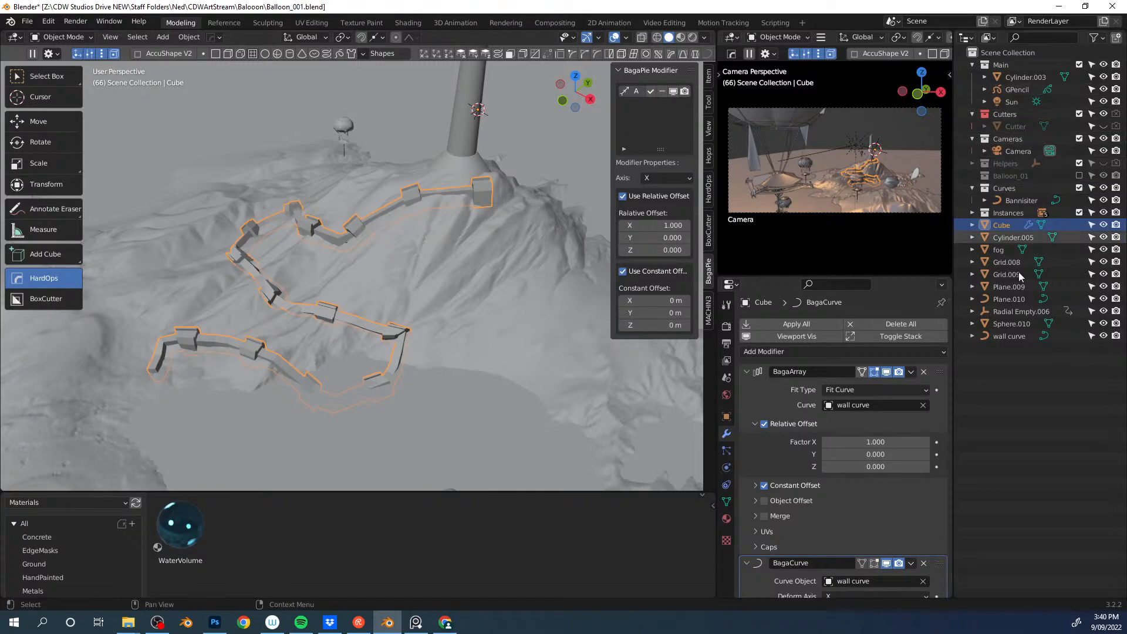
Step: Try tilting and rotating the wall curve's points in Edit Mode to straighten the wall
{"action": "left_click", "coordinate": [1010, 338]}
{"action": "key", "text": "Tab"}
{"action": "middle_click_drag", "start_coordinate": [456, 209], "coordinate": [333, 252]}
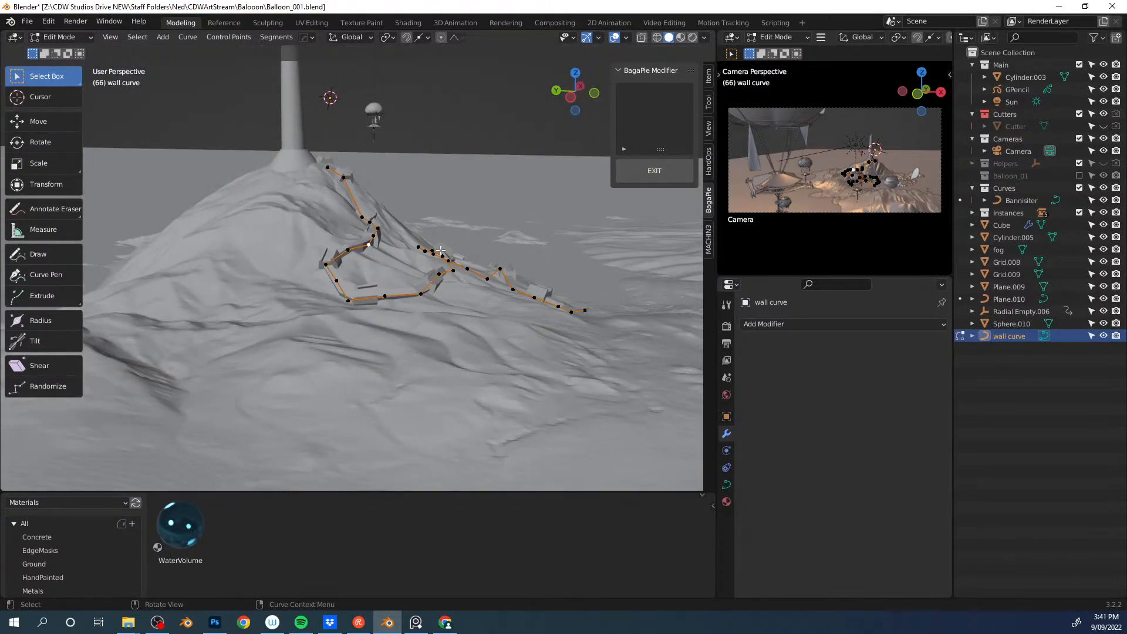
{"action": "middle_click_drag", "start_coordinate": [441, 252], "coordinate": [432, 232]}
{"action": "key", "text": "ctrl+t"}
{"action": "left_click", "coordinate": [466, 290]}
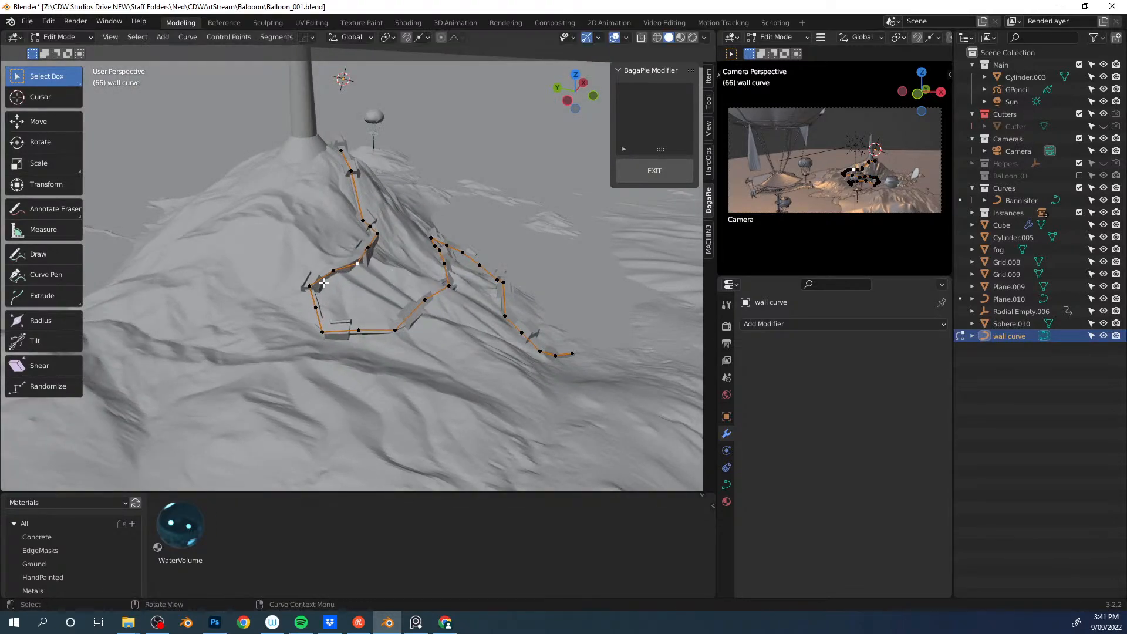
{"action": "key", "text": "ctrl+t"}
{"action": "middle_click_drag", "start_coordinate": [418, 295], "coordinate": [385, 246]}
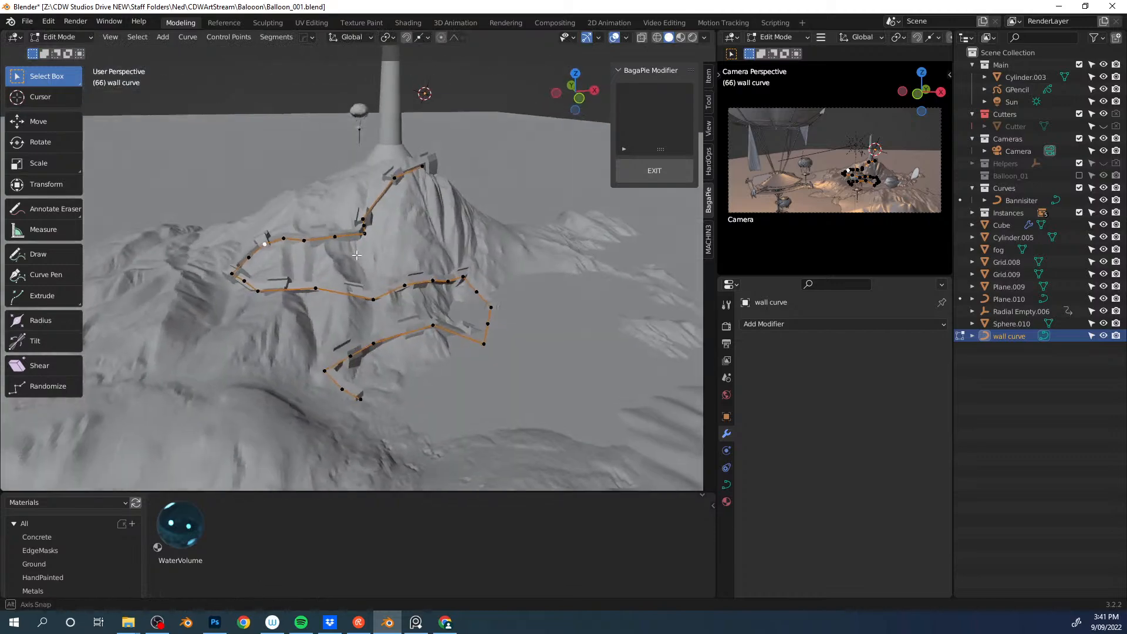
{"action": "right_click", "coordinate": [385, 246]}
{"action": "key", "text": "Escape"}
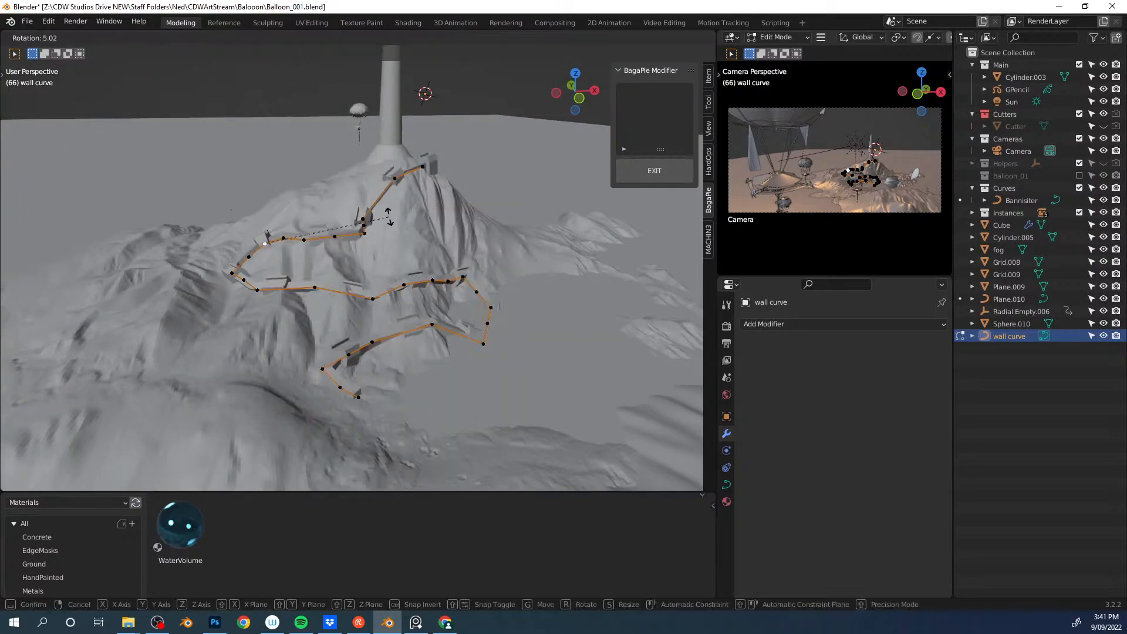
{"action": "middle_click_drag", "start_coordinate": [387, 216], "coordinate": [400, 286]}
{"action": "key", "text": "ctrl+space"}
Step: Delete the arrayed wall block and the wall curve from the mountain slope
{"action": "left_click", "coordinate": [349, 288]}
{"action": "left_click", "coordinate": [341, 263]}
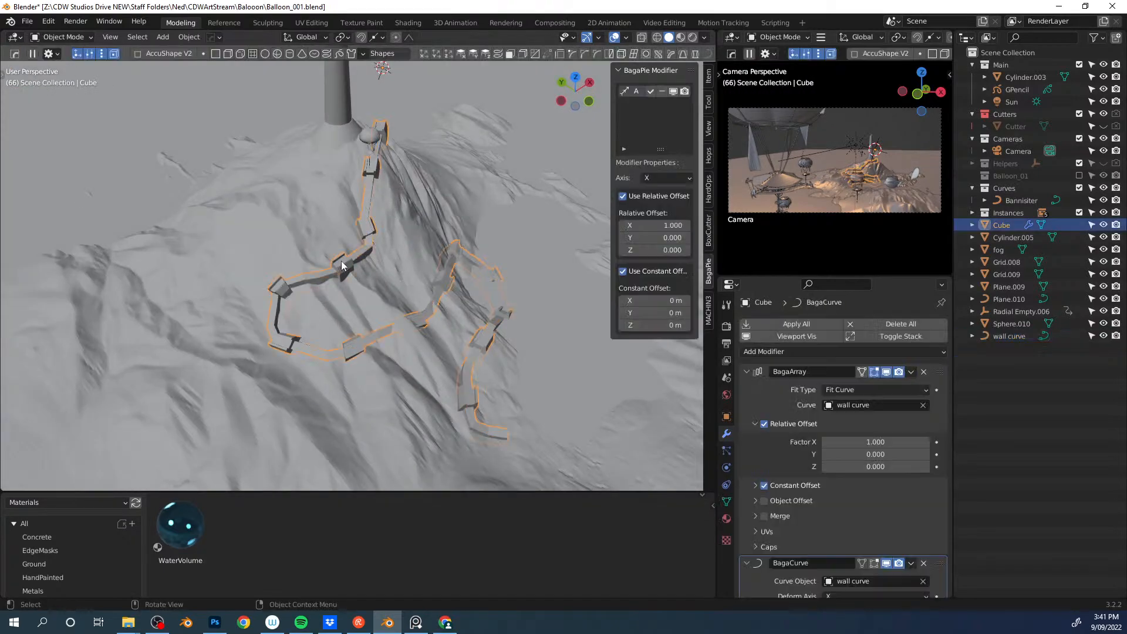
{"action": "scroll", "coordinate": [787, 354], "scroll_direction": "down", "scroll_amount": 1}
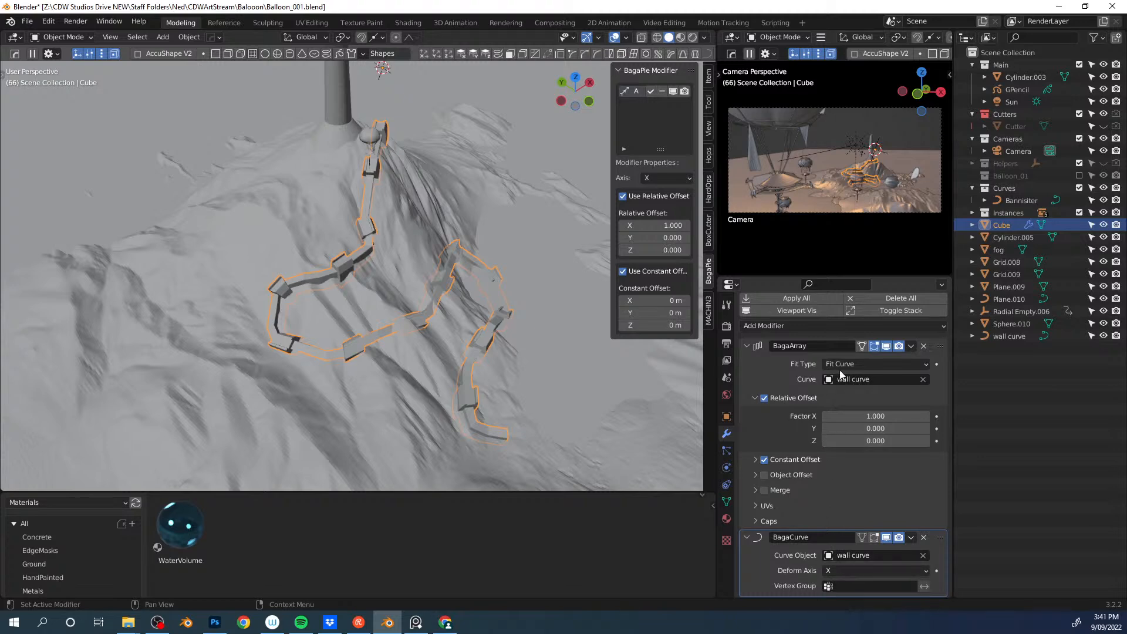
{"action": "middle_click_drag", "start_coordinate": [398, 266], "coordinate": [428, 241]}
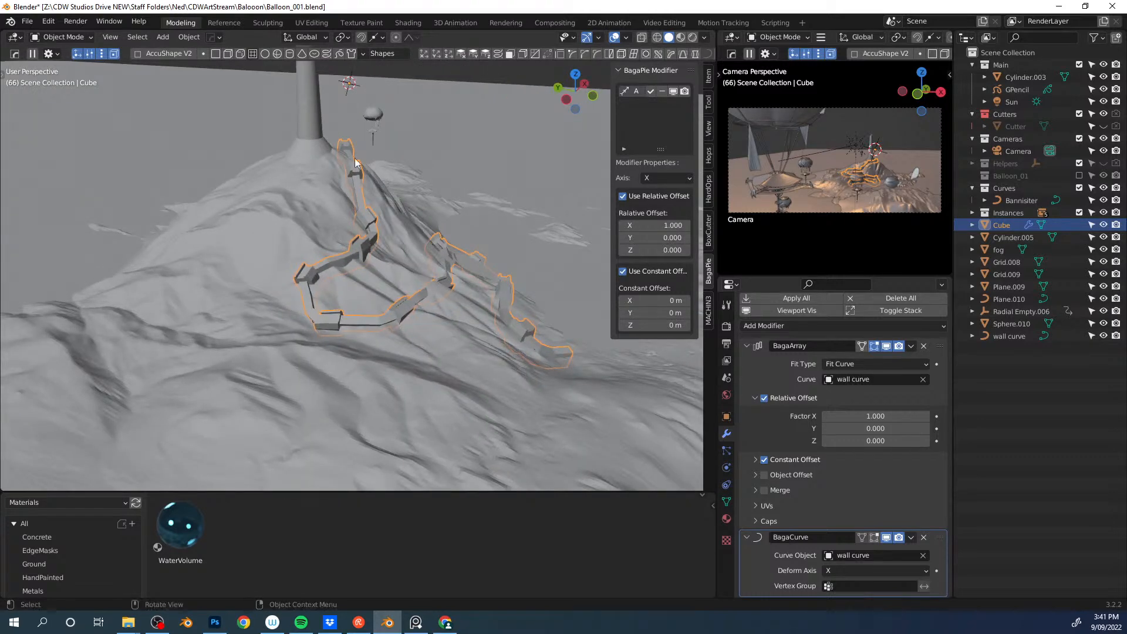
{"action": "key", "text": "Delete"}
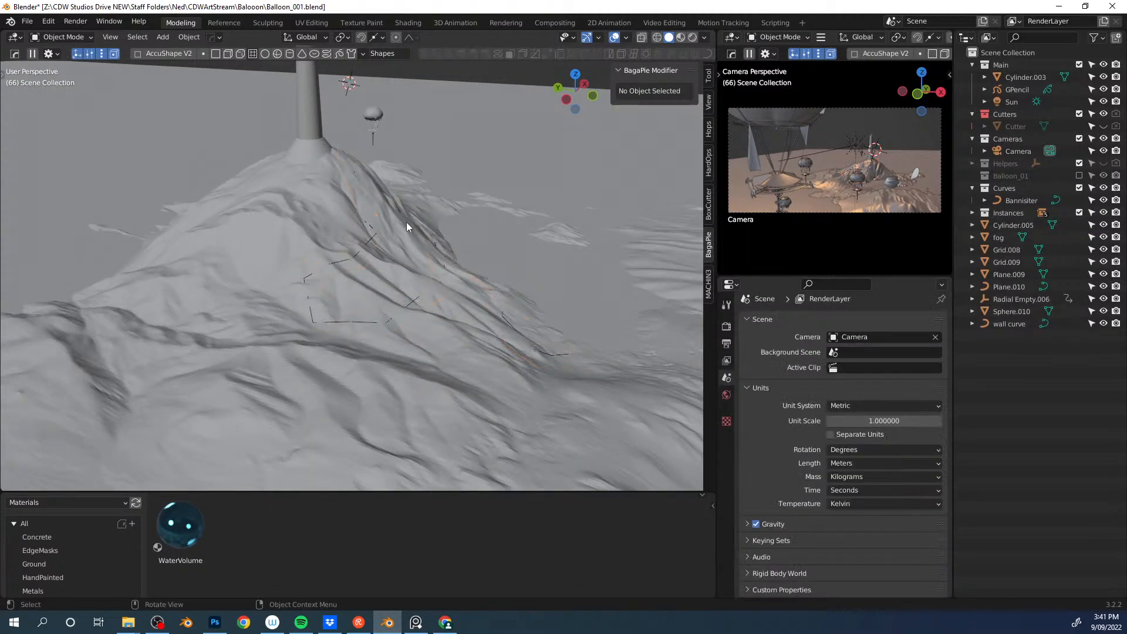
{"action": "left_click", "coordinate": [373, 238]}
{"action": "key", "text": "Delete"}
{"action": "middle_click_drag", "start_coordinate": [414, 241], "coordinate": [427, 265]}
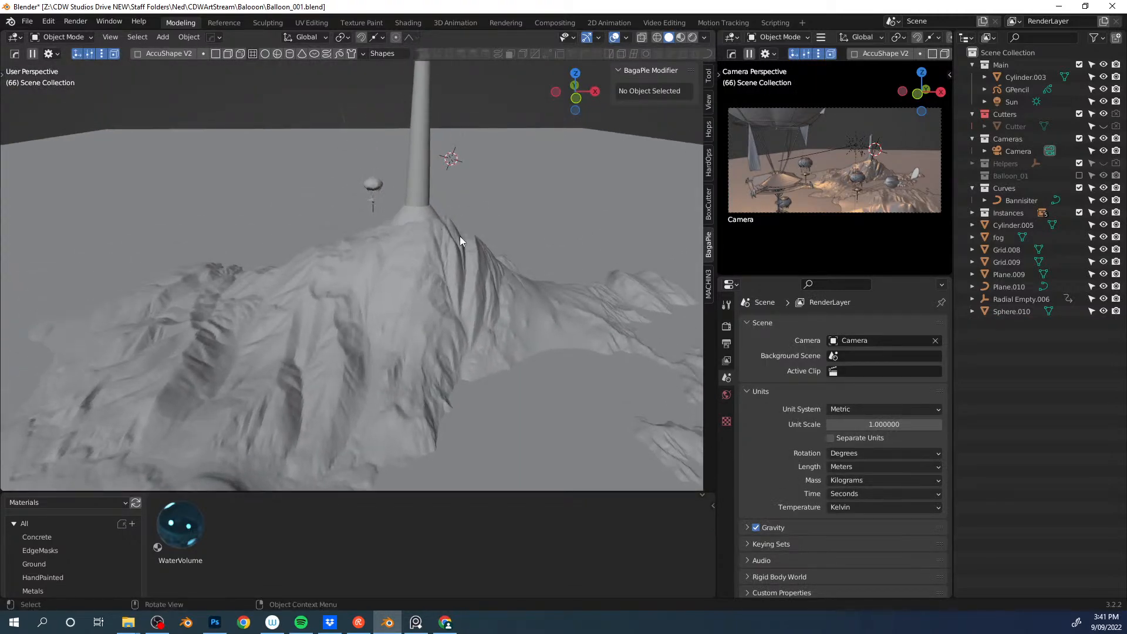
{"action": "middle_click_drag", "start_coordinate": [412, 259], "coordinate": [361, 243]}
Step: Add a cube mesh, scale it, and raise it above the mountain
{"action": "key", "text": "shift+a"}
{"action": "mouse_move", "coordinate": [354, 234]}
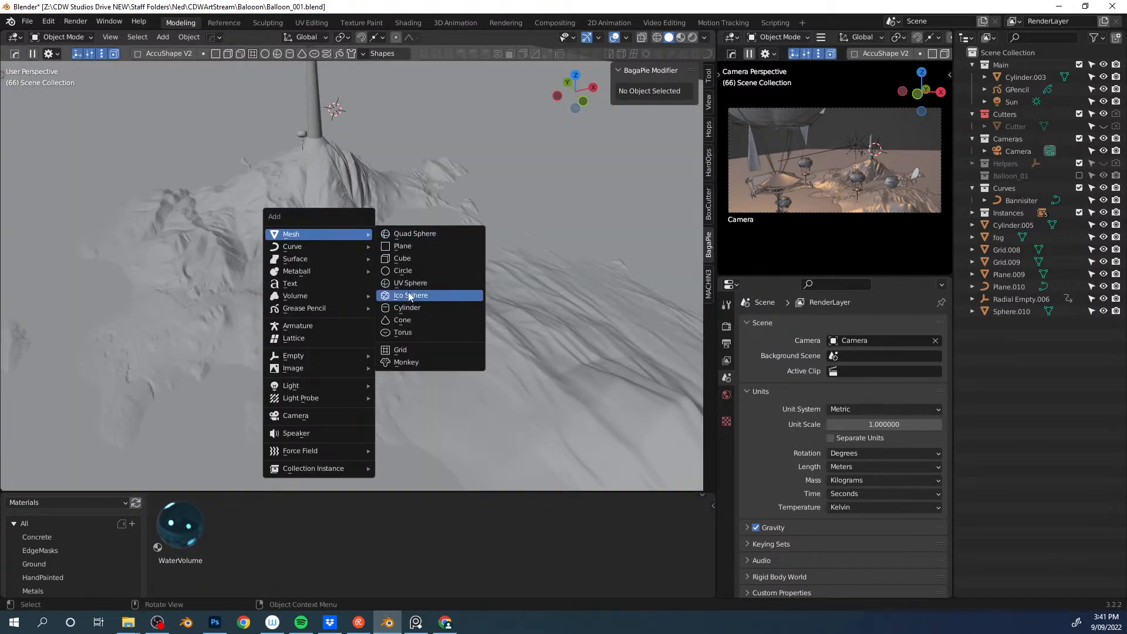
{"action": "left_click", "coordinate": [414, 258]}
{"action": "key", "text": "g"}
{"action": "key", "text": "z"}
{"action": "left_click", "coordinate": [335, 191]}
{"action": "middle_click_drag", "start_coordinate": [336, 189], "coordinate": [358, 295], "text": "shift"}
{"action": "key", "text": "s"}
{"action": "left_click", "coordinate": [533, 297]}
{"action": "key", "text": "g"}
{"action": "key", "text": "z"}
{"action": "left_click", "coordinate": [422, 177]}
Step: Add a level 3 subdivision surface to the new cube
{"action": "middle_click_drag", "start_coordinate": [422, 178], "coordinate": [390, 286]}
{"action": "key", "text": "Tab"}
{"action": "left_click", "coordinate": [389, 214]}
{"action": "key", "text": "ctrl+3"}
Step: Extend the cube's top face upward into a tall shape and scale that face down to taper it
{"action": "key", "text": "Tab"}
{"action": "left_click", "coordinate": [321, 217]}
{"action": "left_click_drag", "start_coordinate": [320, 214], "coordinate": [389, 241]}
{"action": "key", "text": "e"}
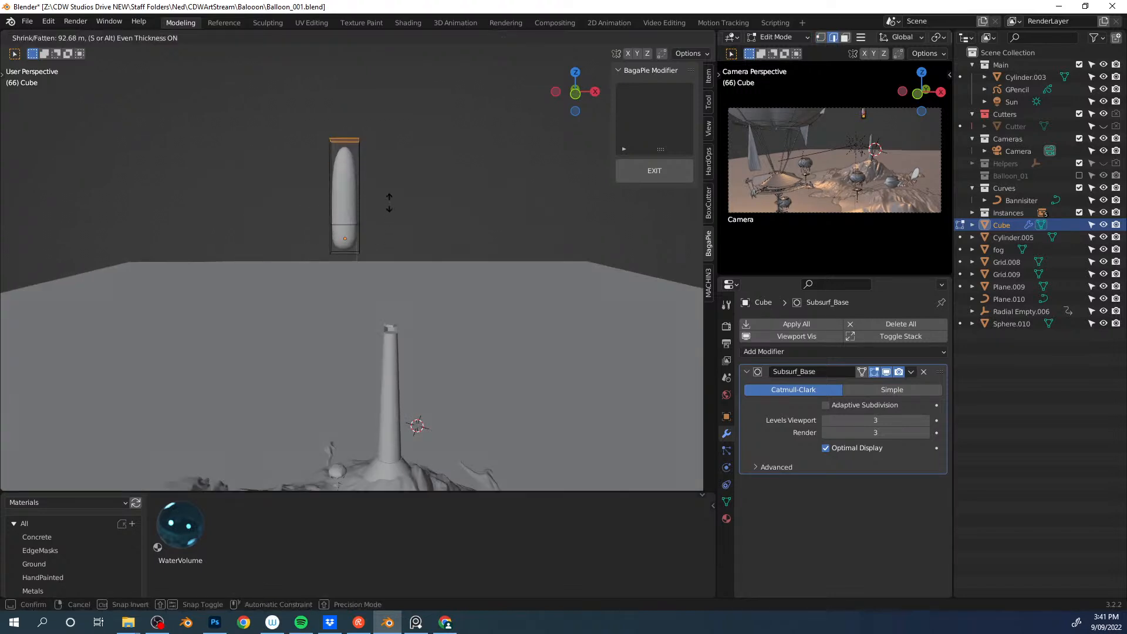
{"action": "left_click", "coordinate": [422, 205]}
{"action": "key", "text": "s"}
{"action": "left_click", "coordinate": [385, 187]}
Step: Scale the bottom face of the tall shape down to a narrow base
{"action": "left_click_drag", "start_coordinate": [319, 241], "coordinate": [449, 270]}
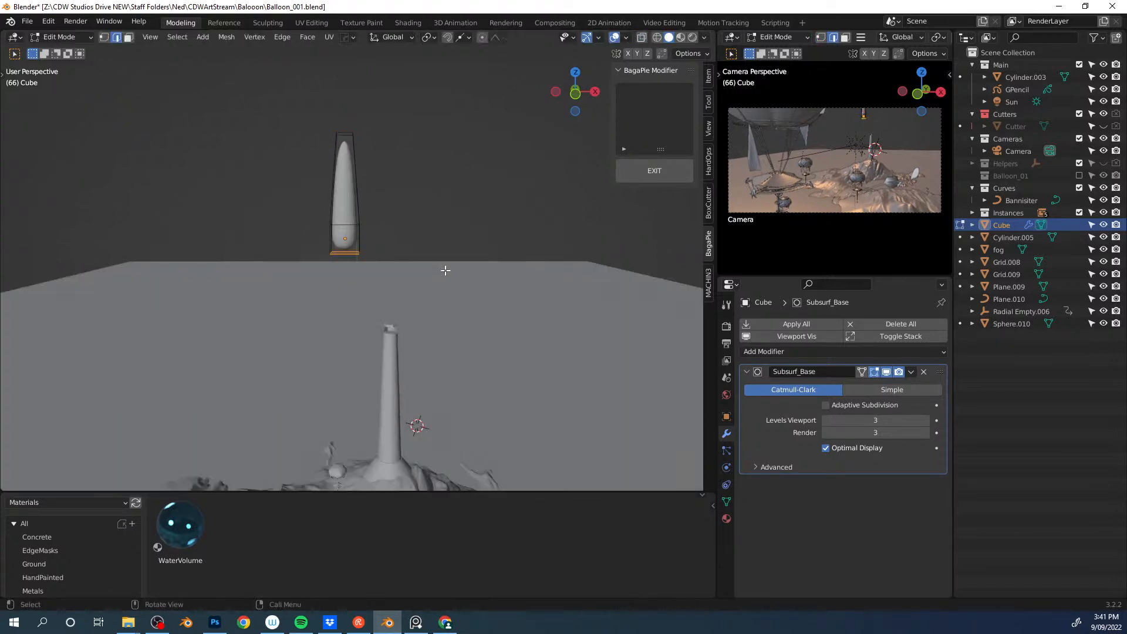
{"action": "key", "text": "s"}
{"action": "left_click", "coordinate": [371, 259]}
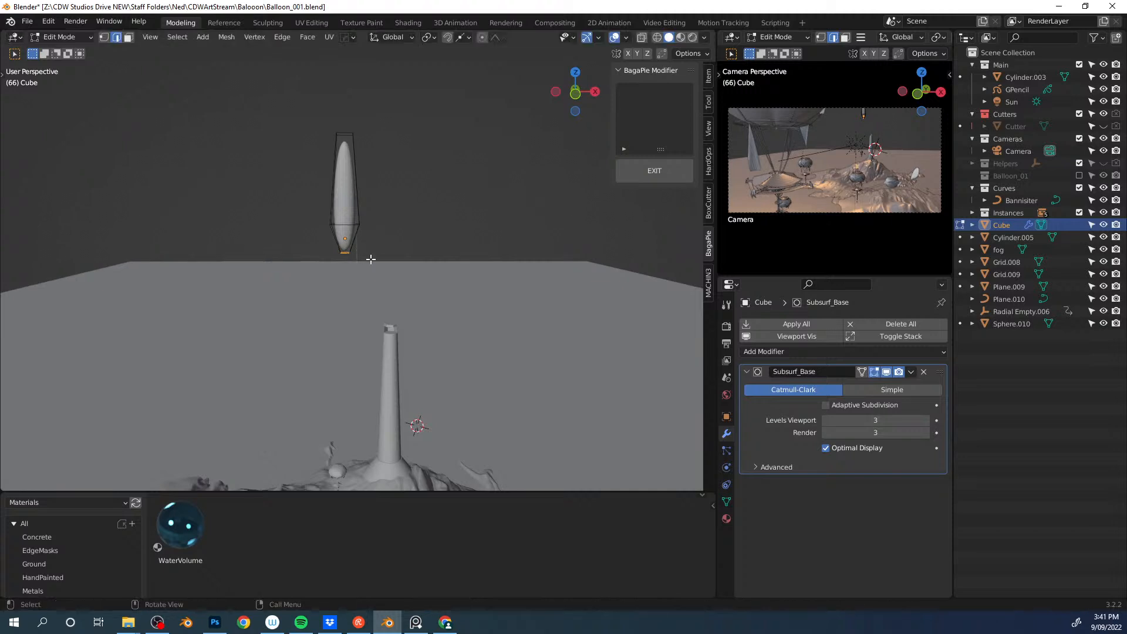
Step: Set the subdivision levels to 1 for the viewport and 2 for render, and apply all modifiers on the cube
{"action": "left_click", "coordinate": [825, 421]}
{"action": "left_click", "coordinate": [826, 433]}
{"action": "left_click", "coordinate": [823, 422]}
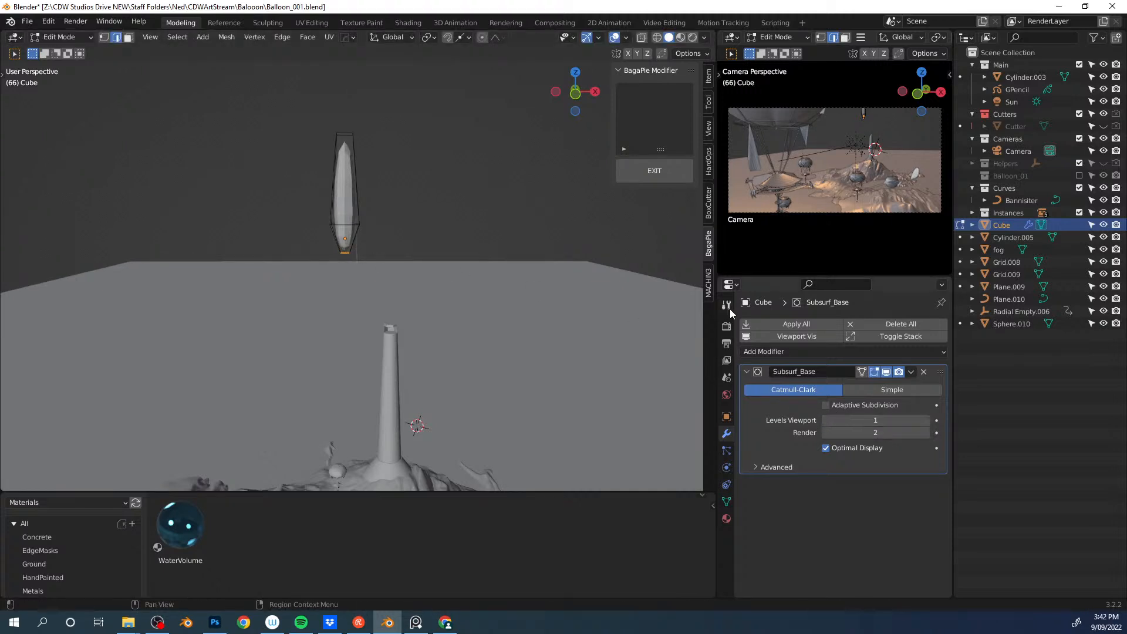
{"action": "left_click", "coordinate": [794, 325]}
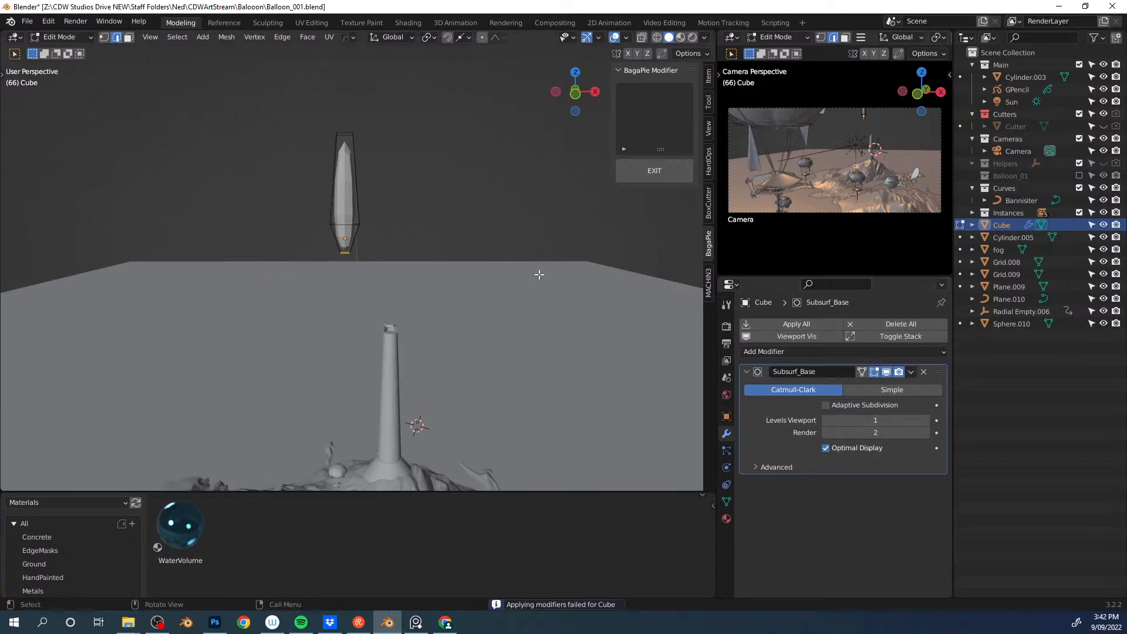
{"action": "key", "text": "Tab"}
{"action": "left_click", "coordinate": [766, 322]}
Step: Isolate the tapered shape, select its mesh through X-ray in Edit Mode, and return to the full scene
{"action": "middle_click_drag", "start_coordinate": [641, 305], "coordinate": [448, 251]}
{"action": "right_click", "coordinate": [365, 245]}
{"action": "left_click", "coordinate": [348, 212]}
{"action": "key", "text": "Tab"}
{"action": "left_click", "coordinate": [383, 206]}
{"action": "middle_click_drag", "start_coordinate": [382, 205], "coordinate": [357, 185]}
{"action": "key", "text": "KP_Divide"}
{"action": "key", "text": "KP_Decimal"}
{"action": "scroll", "coordinate": [350, 266], "scroll_direction": "down", "scroll_amount": 3}
{"action": "key", "text": "alt+z"}
{"action": "left_click_drag", "start_coordinate": [217, 180], "coordinate": [573, 384]}
{"action": "key", "text": "alt+z"}
{"action": "key", "text": "Tab"}
{"action": "middle_click_drag", "start_coordinate": [448, 282], "coordinate": [389, 175]}
{"action": "scroll", "coordinate": [451, 253], "scroll_direction": "down", "scroll_amount": 9}
{"action": "key", "text": "KP_Divide"}
{"action": "scroll", "coordinate": [340, 325], "scroll_direction": "up", "scroll_amount": 6}
{"action": "scroll", "coordinate": [403, 223], "scroll_direction": "down", "scroll_amount": 4}
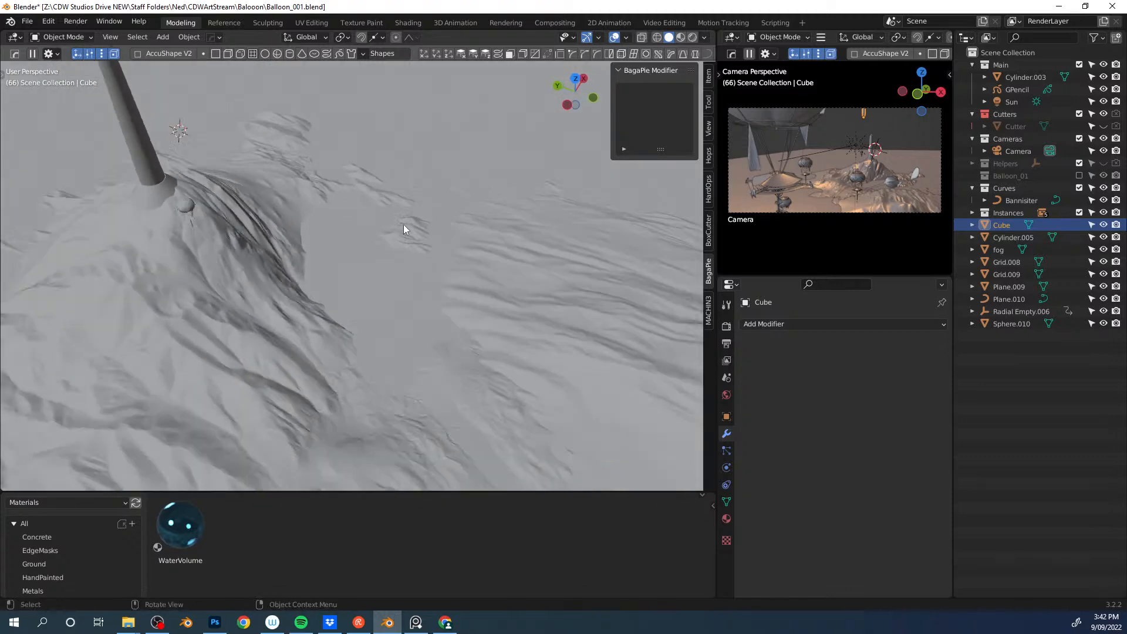
Step: Scale the tapered shape down to about 0.43 and move it over to the foreground hill
{"action": "key", "text": "s"}
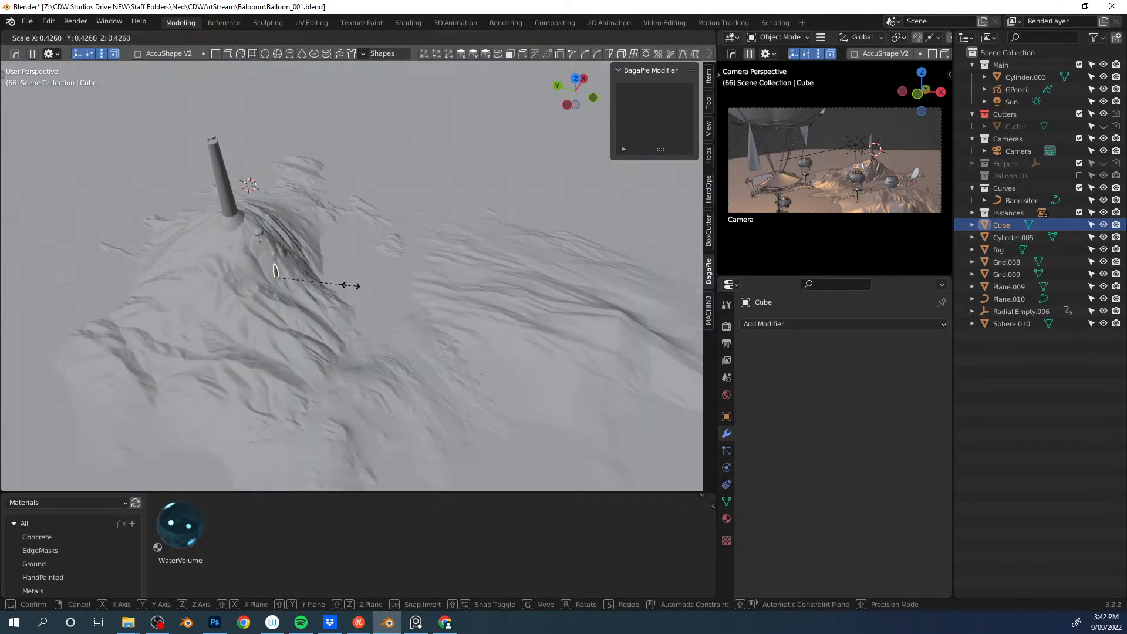
{"action": "left_click", "coordinate": [352, 286]}
{"action": "key", "text": "KP_Decimal"}
{"action": "scroll", "coordinate": [432, 278], "scroll_direction": "down", "scroll_amount": 12}
{"action": "middle_click_drag", "start_coordinate": [449, 282], "coordinate": [350, 237], "text": "shift"}
{"action": "scroll", "coordinate": [373, 254], "scroll_direction": "down", "scroll_amount": 7}
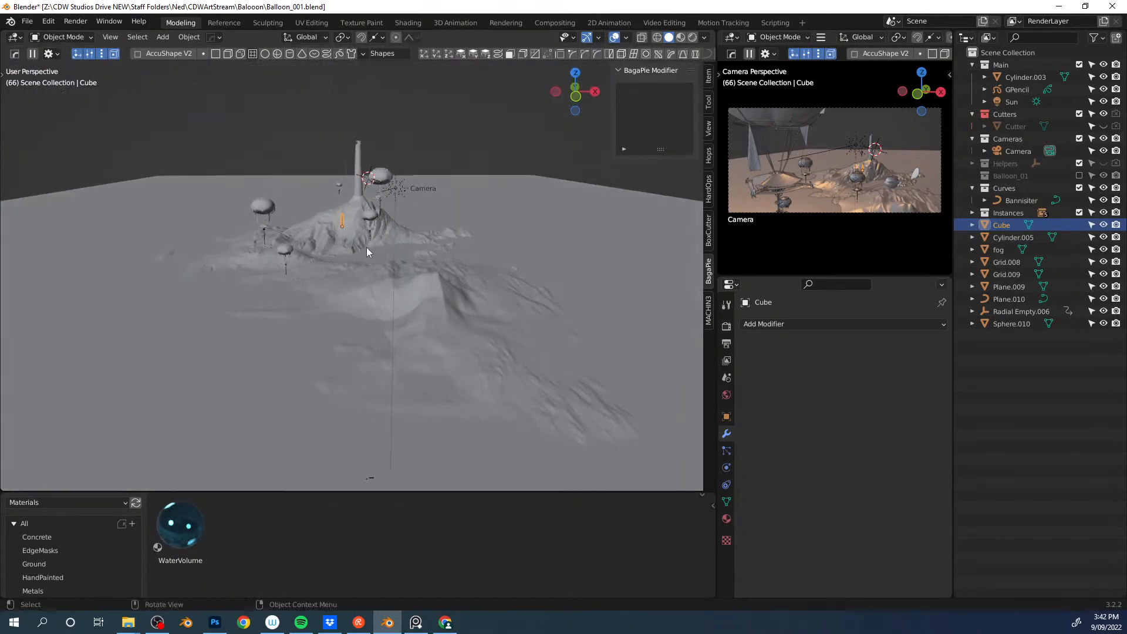
{"action": "key", "text": "g"}
{"action": "left_click", "coordinate": [428, 276], "text": "ctrl"}
Step: Shrink the tapered shape further to tree size beside the foreground hill
{"action": "key", "text": "s"}
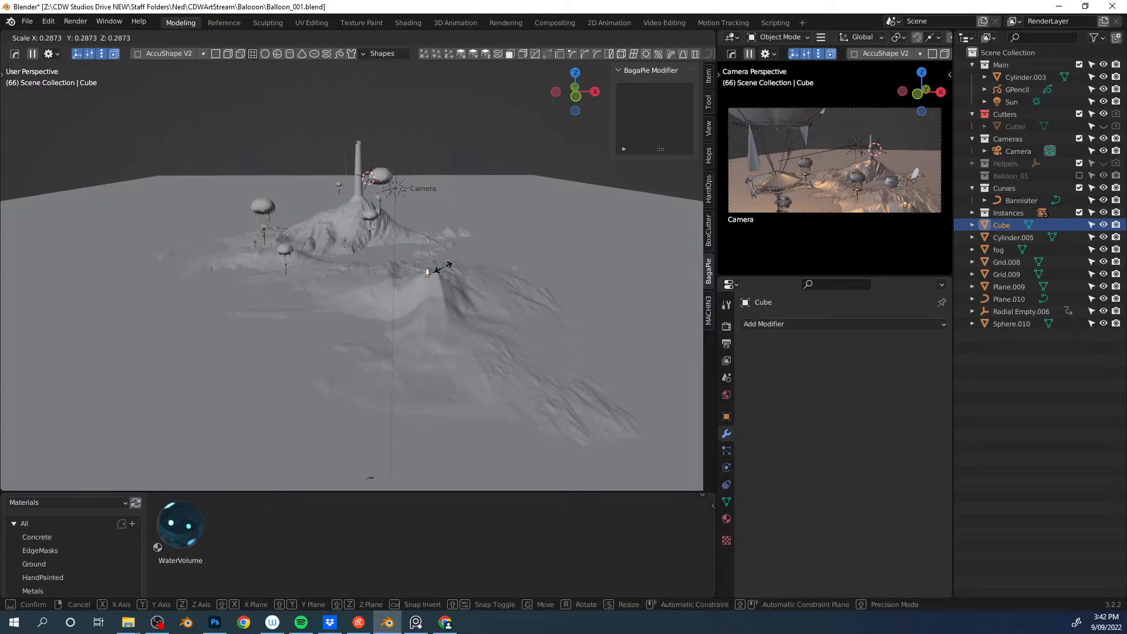
{"action": "left_click", "coordinate": [443, 267]}
{"action": "key", "text": "KP_Decimal"}
{"action": "middle_click_drag", "start_coordinate": [470, 269], "coordinate": [401, 188]}
{"action": "scroll", "coordinate": [450, 275], "scroll_direction": "down", "scroll_amount": 6}
{"action": "key", "text": "s"}
{"action": "left_click", "coordinate": [408, 261]}
Step: Rename the tapered object as tree
{"action": "key", "text": "F2"}
{"action": "type", "text": "tree"}
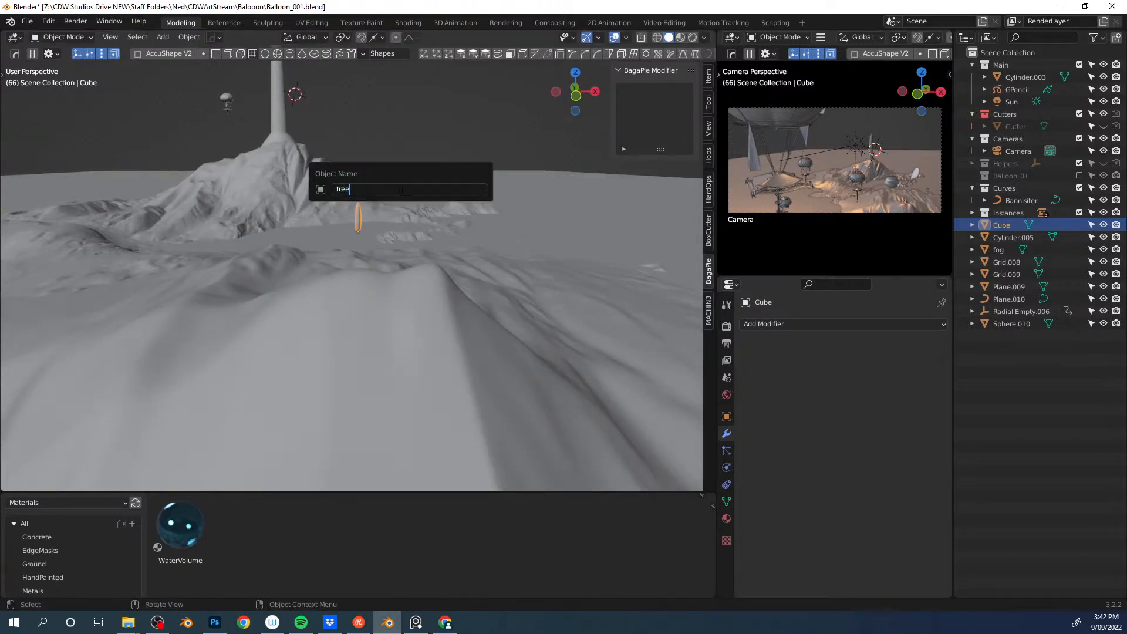
{"action": "key", "text": "Return"}
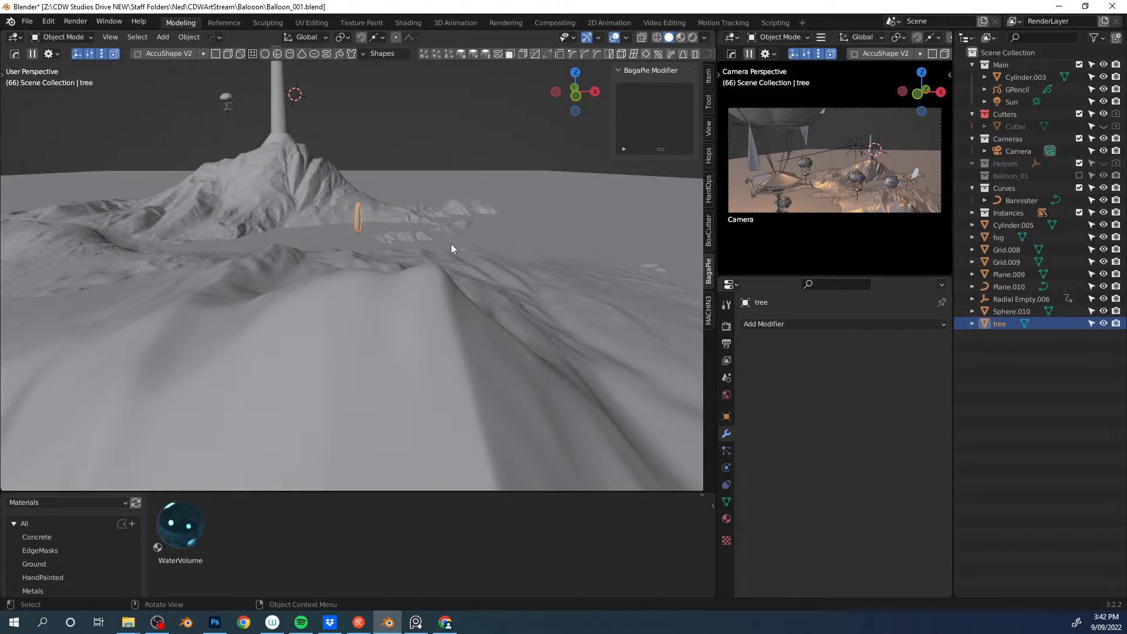
Step: Add a grid mesh on the foreground hill, scale it up to more than twice its size, and adjust its height
{"action": "left_click", "coordinate": [424, 271]}
{"action": "middle_click_drag", "start_coordinate": [434, 244], "coordinate": [425, 266]}
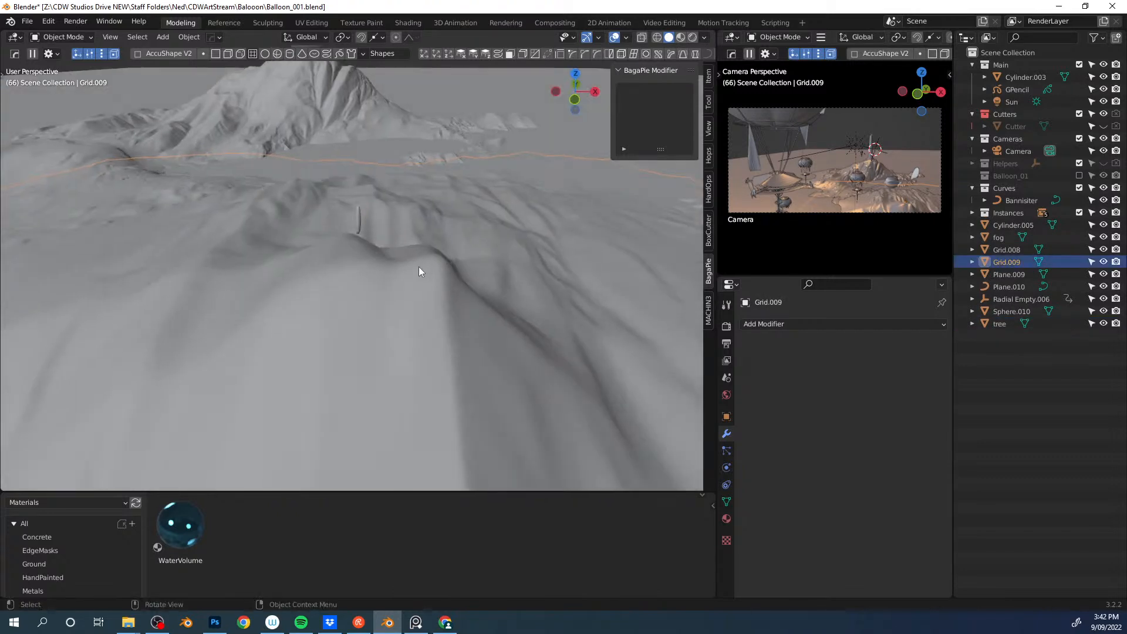
{"action": "key", "text": "shift+a"}
{"action": "mouse_move", "coordinate": [420, 267]}
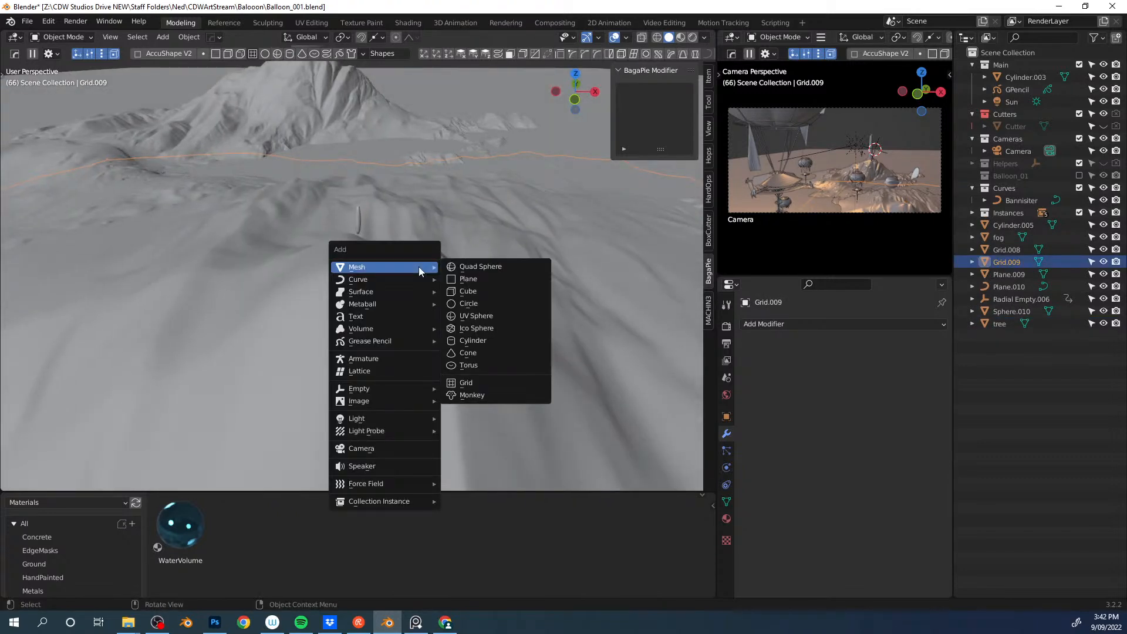
{"action": "left_click", "coordinate": [455, 383]}
{"action": "key", "text": "s"}
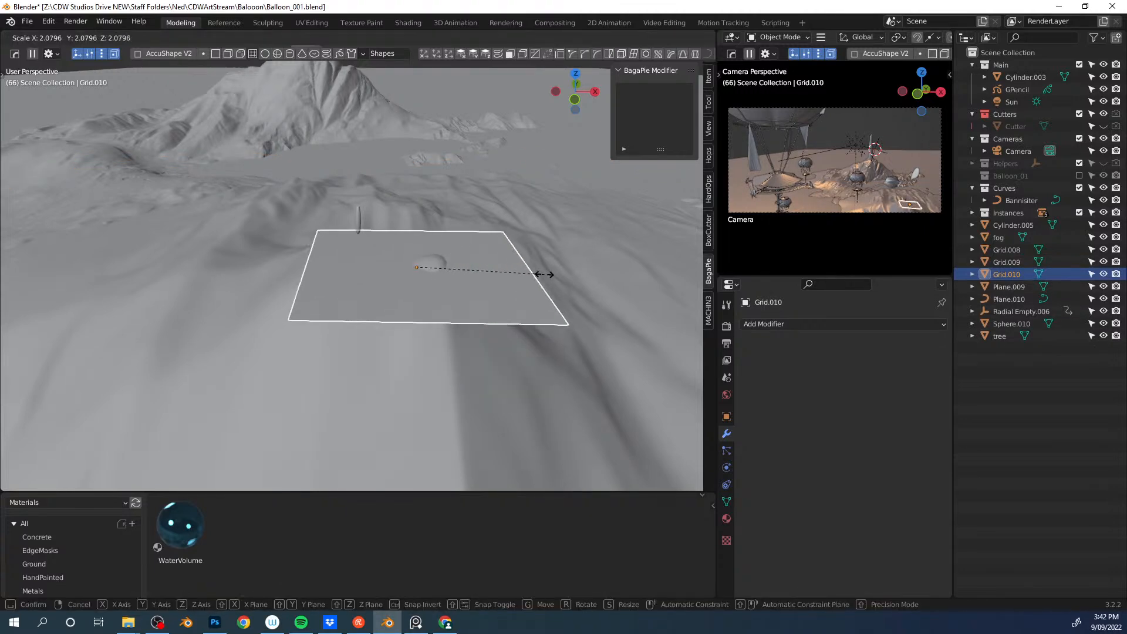
{"action": "left_click", "coordinate": [573, 277]}
{"action": "middle_click_drag", "start_coordinate": [573, 276], "coordinate": [503, 332]}
{"action": "key", "text": "g"}
{"action": "key", "text": "z"}
{"action": "left_click", "coordinate": [473, 248]}
{"action": "middle_click_drag", "start_coordinate": [465, 270], "coordinate": [456, 212]}
Step: Shrinkwrap the new grid onto the Grid.009 terrain with HardOps
{"action": "key", "text": "q"}
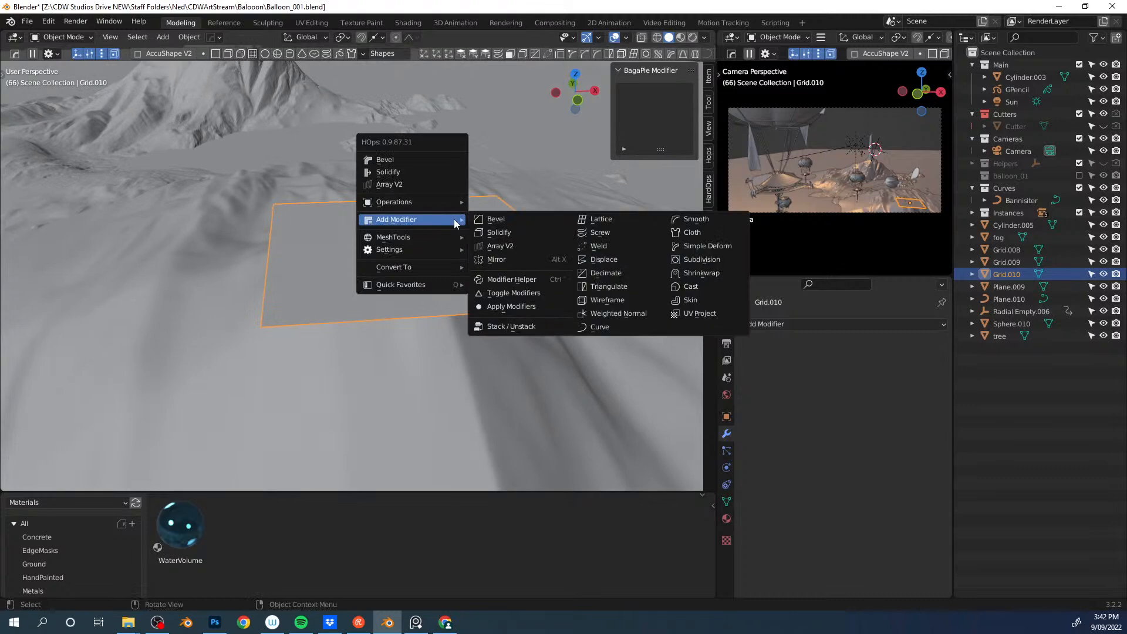
{"action": "left_click", "coordinate": [450, 223]}
{"action": "left_click", "coordinate": [712, 280]}
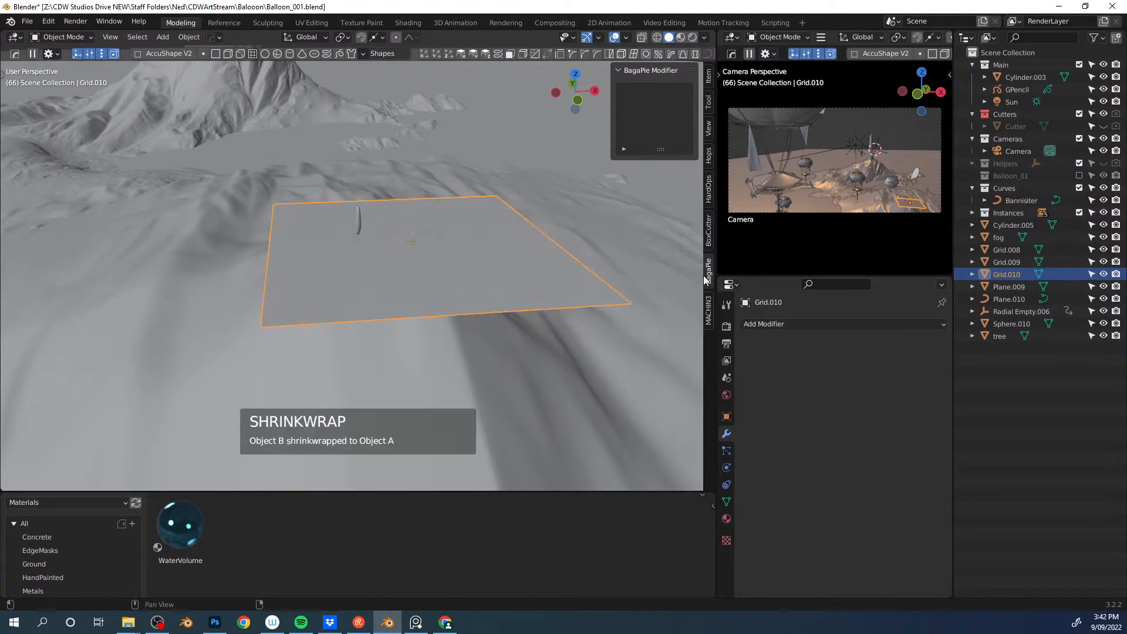
{"action": "left_click", "coordinate": [467, 344], "text": "shift"}
{"action": "key", "text": "q"}
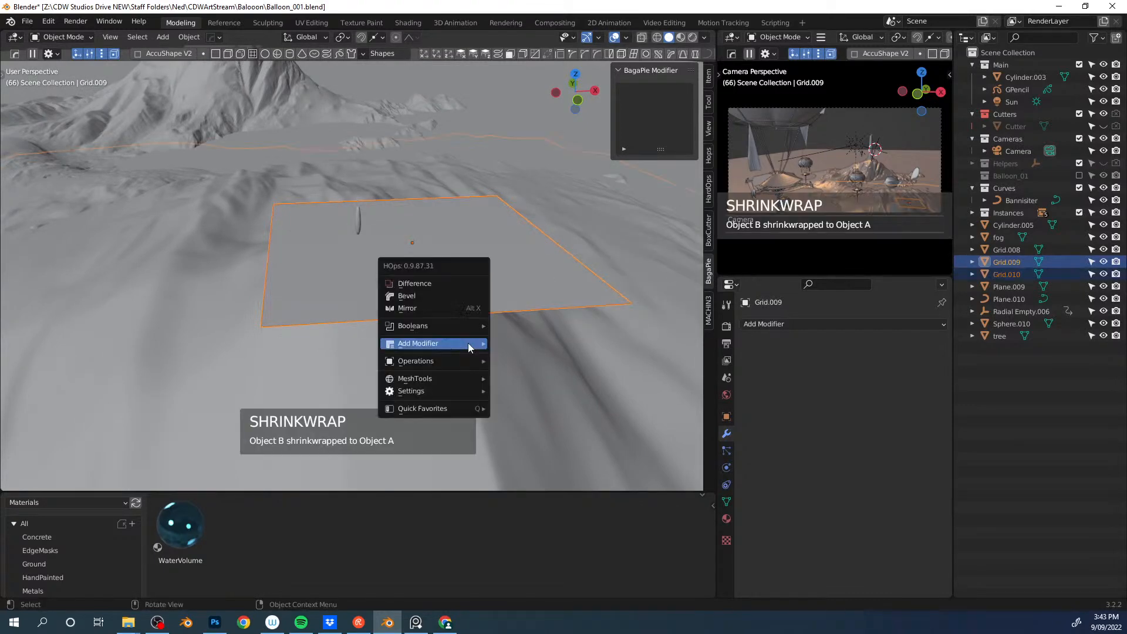
{"action": "mouse_move", "coordinate": [467, 342]}
{"action": "left_click", "coordinate": [737, 398]}
{"action": "middle_click_drag", "start_coordinate": [582, 308], "coordinate": [482, 322]}
{"action": "left_click", "coordinate": [470, 317]}
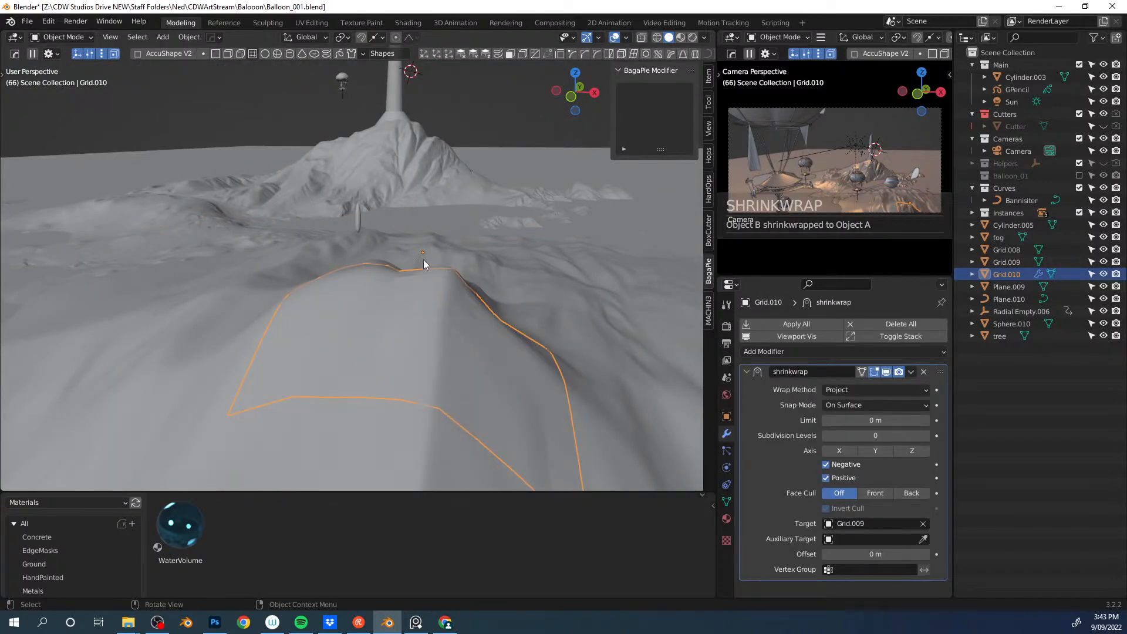
Step: Scatter the tree over the shrinkwrapped grid with BagaPie Scatter
{"action": "left_click", "coordinate": [359, 223]}
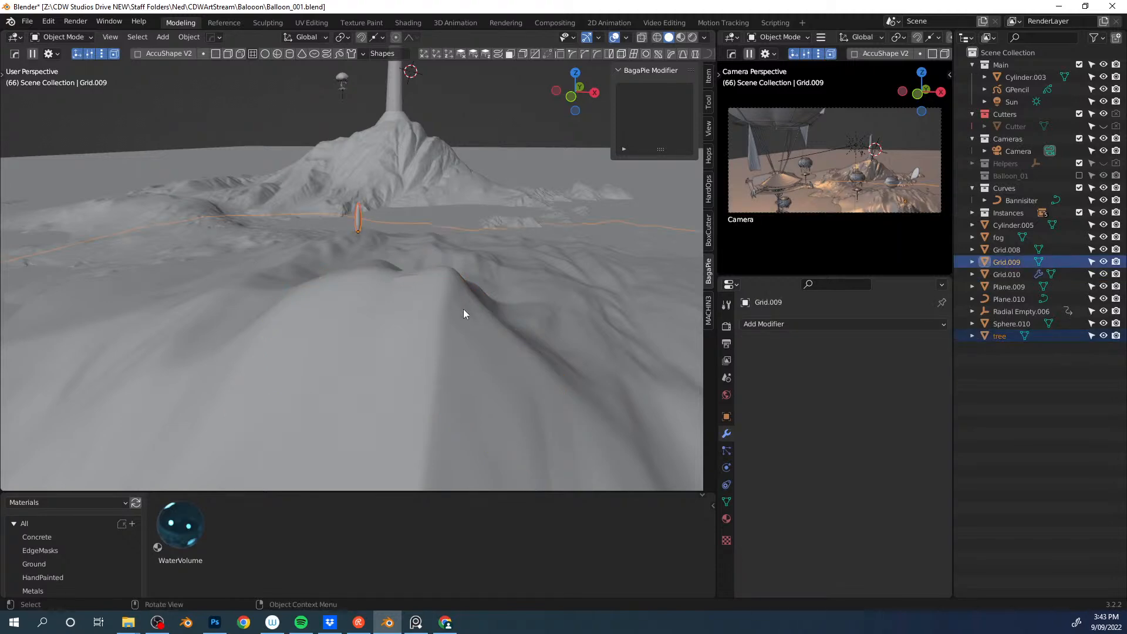
{"action": "left_click", "coordinate": [457, 318]}
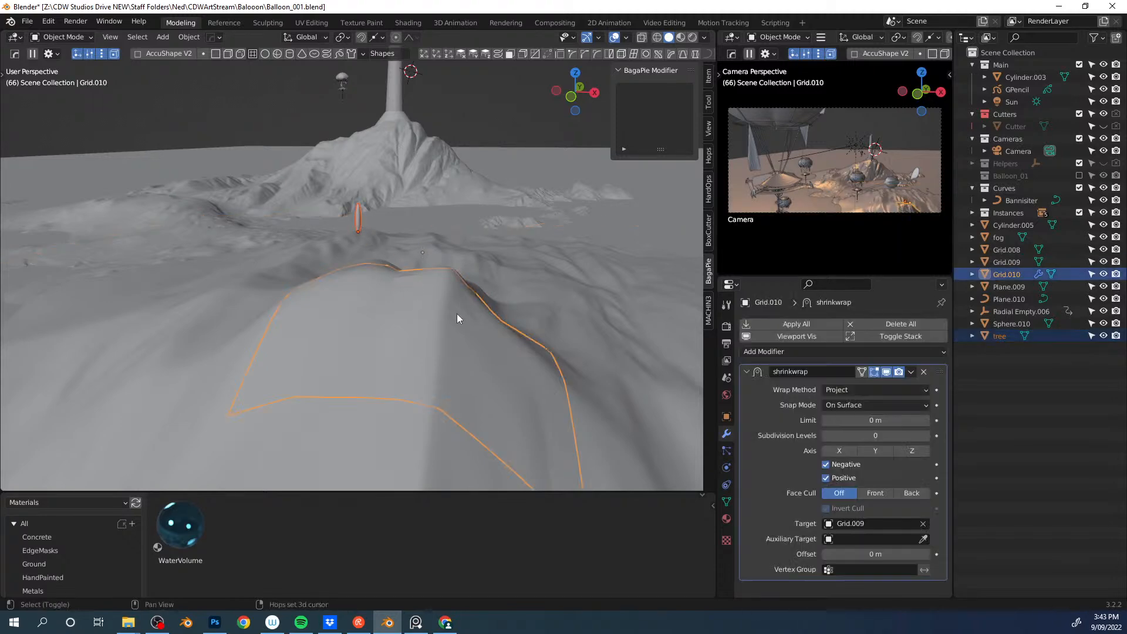
{"action": "key", "text": "j"}
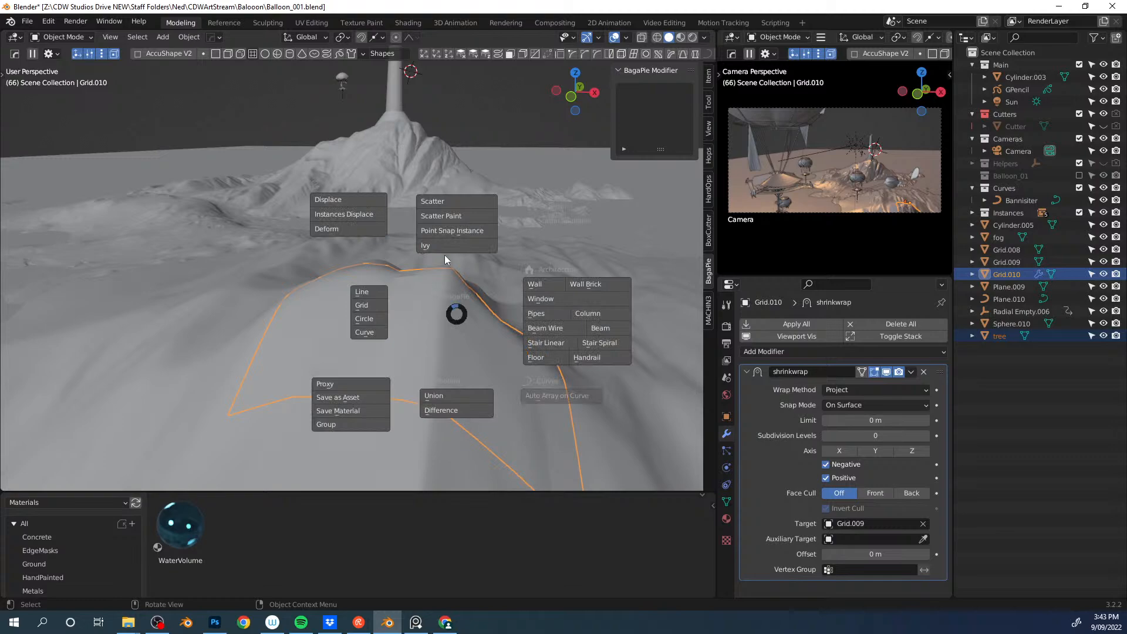
{"action": "left_click", "coordinate": [438, 200]}
{"action": "middle_click_drag", "start_coordinate": [445, 220], "coordinate": [405, 266]}
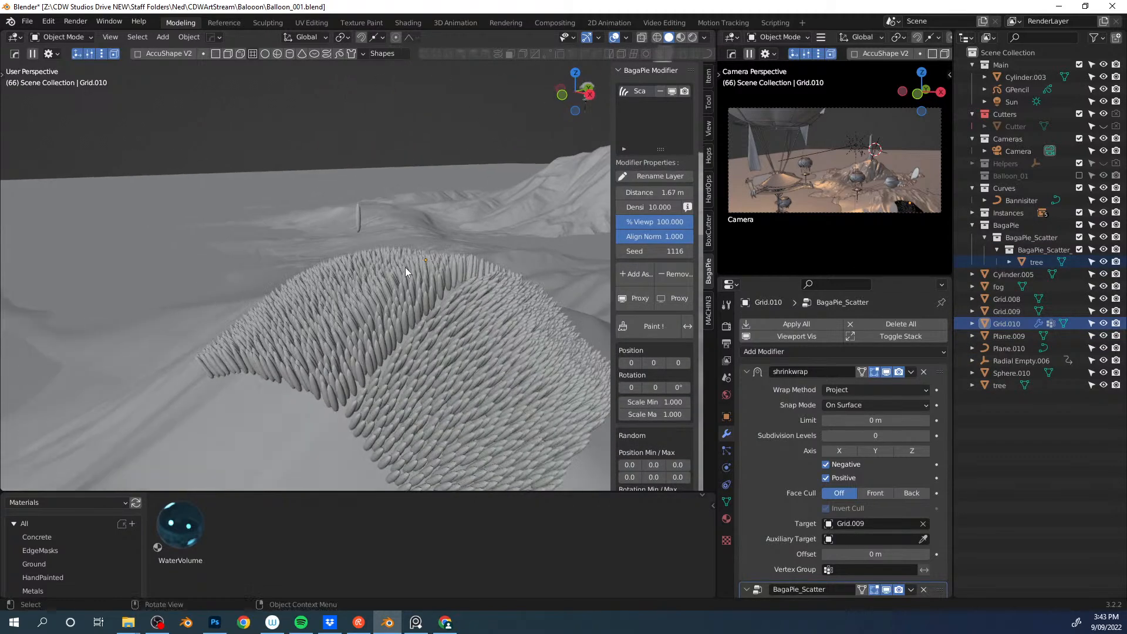
{"action": "middle_click_drag", "start_coordinate": [415, 325], "coordinate": [438, 307]}
Step: Set the scatter's minimum distance to 2.92 m, maximum density to 4.536 and normal alignment to 0.039
{"action": "left_click_drag", "start_coordinate": [611, 151], "coordinate": [556, 153]}
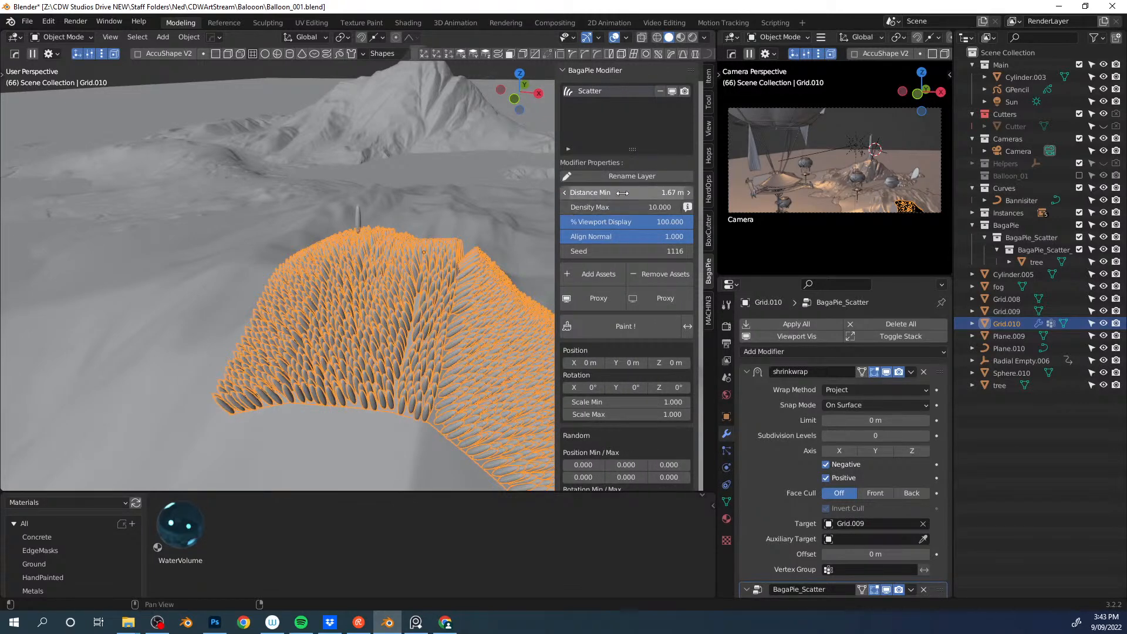
{"action": "left_click_drag", "start_coordinate": [629, 208], "coordinate": [611, 194]}
{"action": "left_click_drag", "start_coordinate": [615, 240], "coordinate": [479, 235]}
Step: Set the scattered trees' minimum scale to 0.548
{"action": "scroll", "coordinate": [640, 326], "scroll_direction": "down", "scroll_amount": 5}
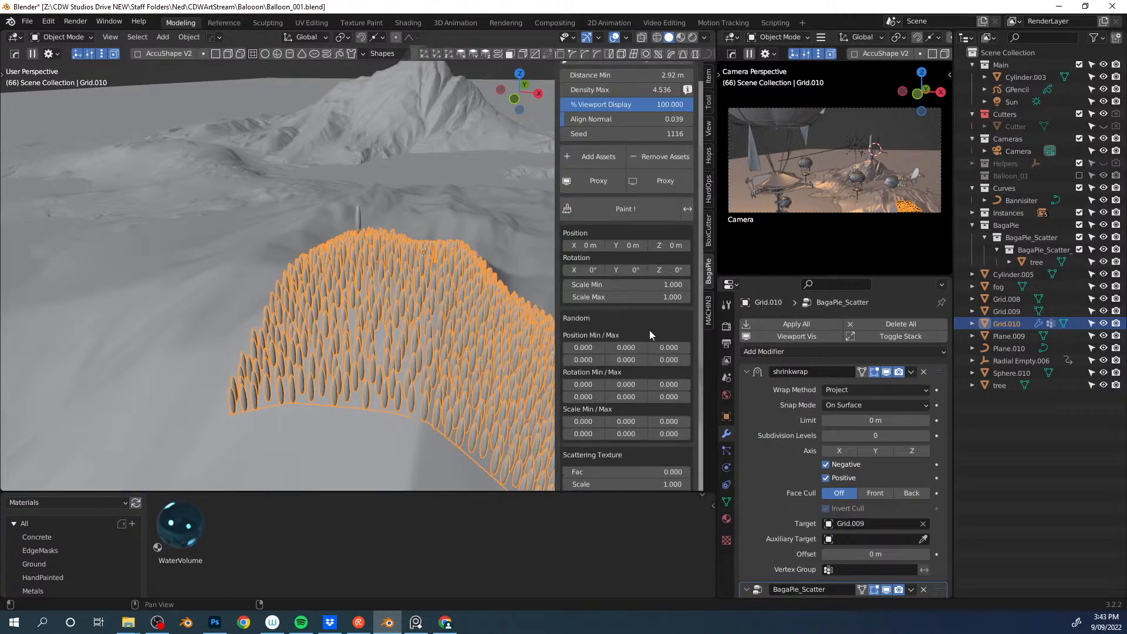
{"action": "left_click_drag", "start_coordinate": [646, 286], "coordinate": [499, 312]}
{"action": "scroll", "coordinate": [600, 305], "scroll_direction": "down", "scroll_amount": 3}
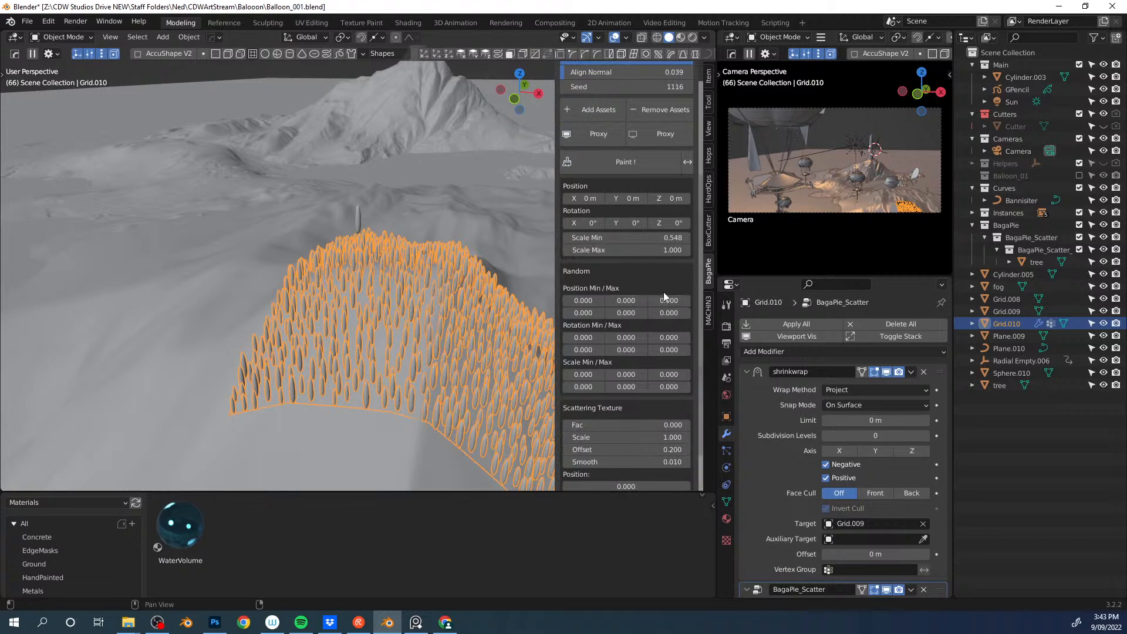
Step: Set the scatter's random rotation maximum to 0.073, 0.049 and 40.816, and the random scale minimum on Z to -0.594
{"action": "scroll", "coordinate": [651, 338], "scroll_direction": "down", "scroll_amount": 1}
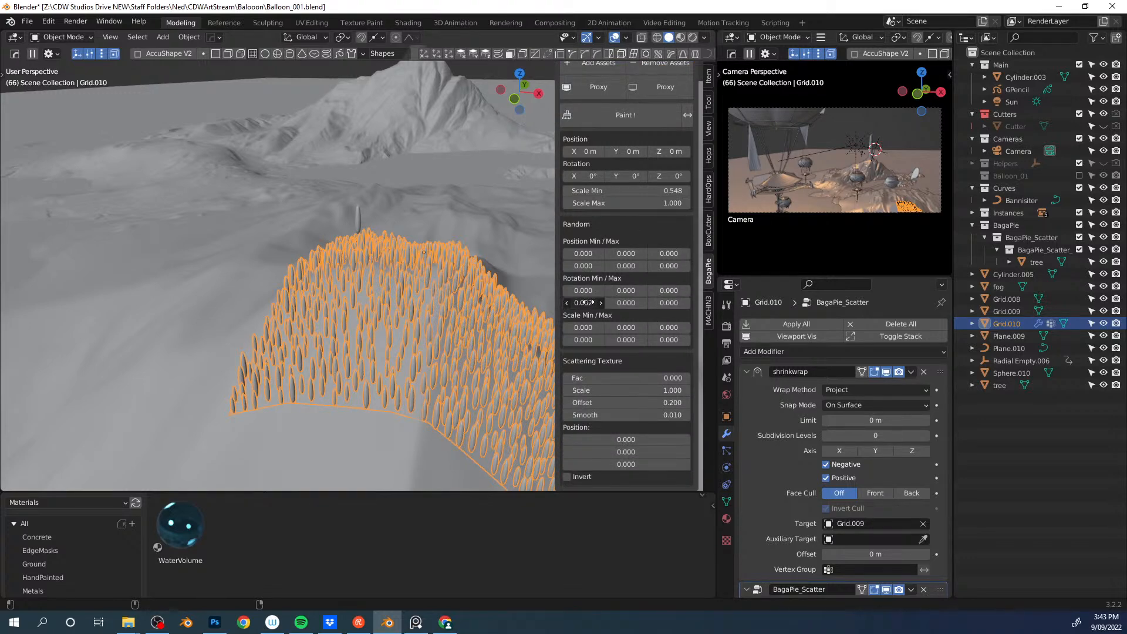
{"action": "left_click_drag", "start_coordinate": [596, 302], "coordinate": [590, 302]}
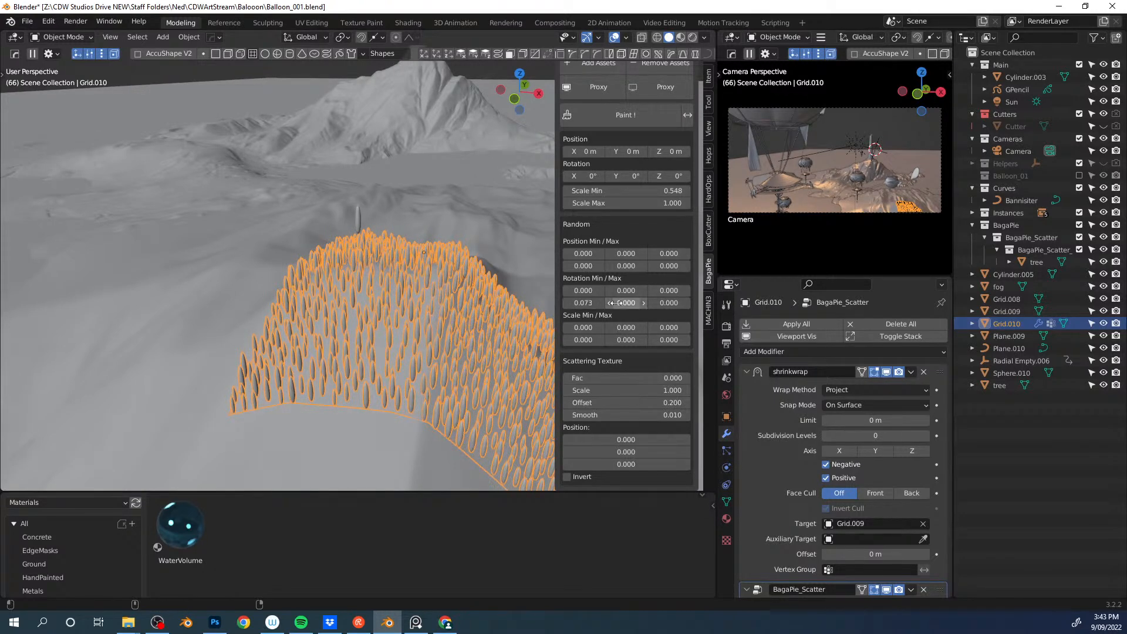
{"action": "left_click_drag", "start_coordinate": [628, 302], "coordinate": [684, 303]}
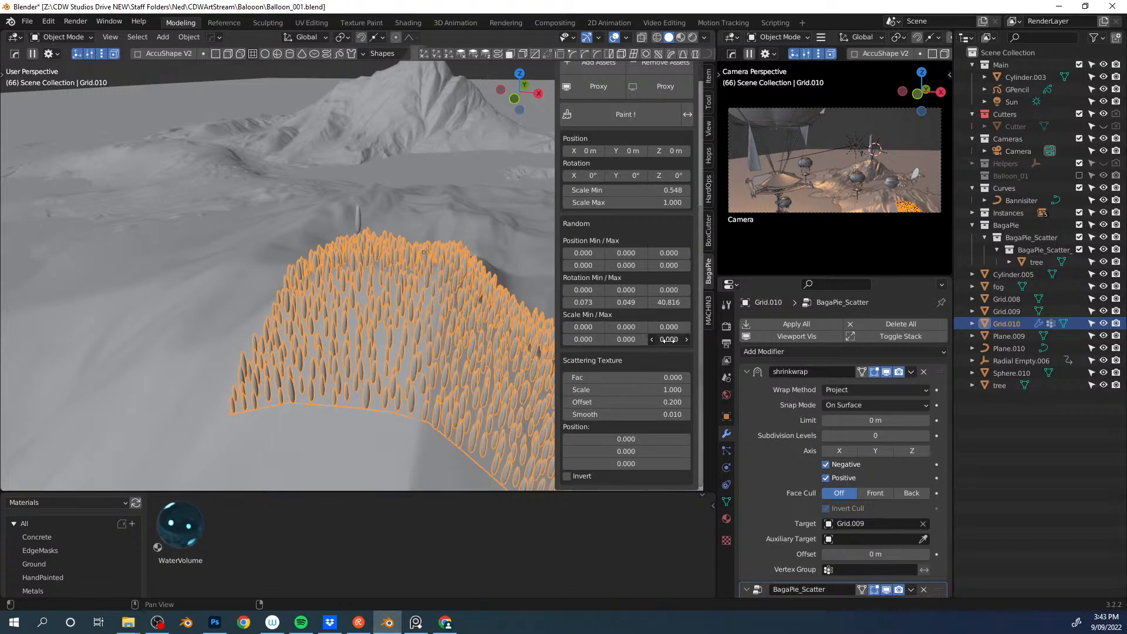
{"action": "left_click", "coordinate": [672, 328]}
{"action": "left_click_drag", "start_coordinate": [662, 327], "coordinate": [645, 327]}
Step: Edit the Grid.010 mesh and shift boundary vertices horizontally, locking Z, to start breaking up its square outline
{"action": "middle_click_drag", "start_coordinate": [399, 294], "coordinate": [367, 294]}
{"action": "key", "text": "Tab"}
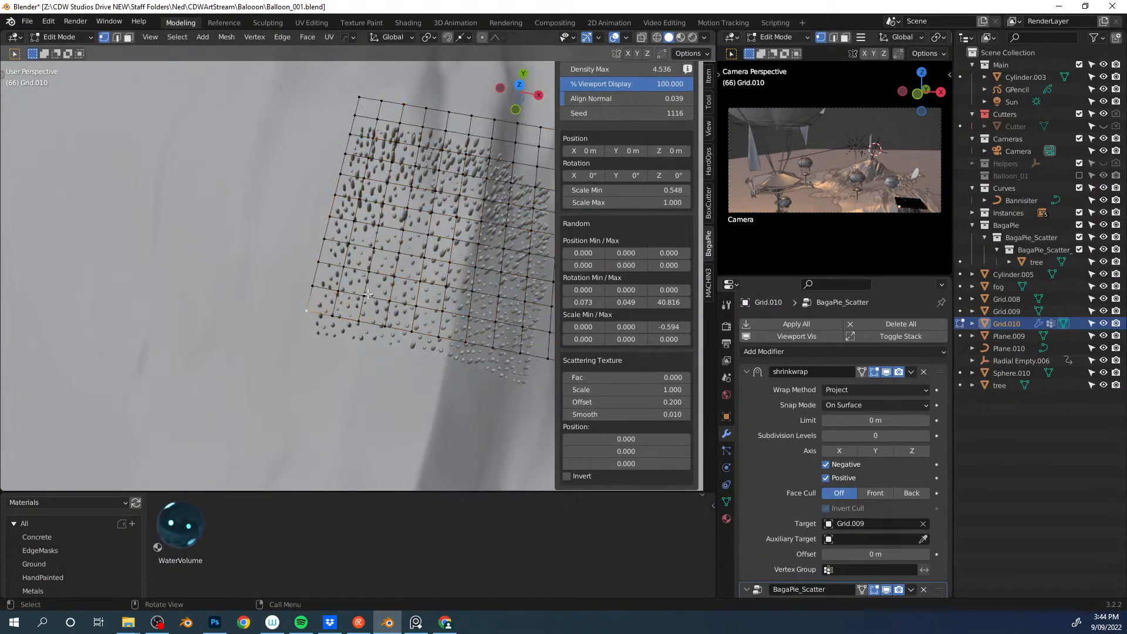
{"action": "key", "text": "g"}
{"action": "key", "text": "z"}
{"action": "right_click", "coordinate": [373, 277]}
{"action": "key", "text": "g"}
{"action": "key", "text": "shift+z"}
{"action": "scroll", "coordinate": [373, 277], "scroll_direction": "up", "scroll_amount": 2}
{"action": "left_click", "coordinate": [424, 255]}
{"action": "left_click", "coordinate": [410, 239]}
{"action": "key", "text": "g"}
{"action": "key", "text": "shift+z"}
{"action": "left_click", "coordinate": [415, 222]}
Step: Pull more of the grid's edge vertices outward in the XY plane with proportional editing to make the forest outline irregular
{"action": "middle_click_drag", "start_coordinate": [362, 241], "coordinate": [480, 251]}
{"action": "key", "text": "g"}
{"action": "key", "text": "shift+z"}
{"action": "left_click", "coordinate": [196, 317]}
{"action": "left_click", "coordinate": [289, 269]}
{"action": "key", "text": "g"}
{"action": "key", "text": "shift+z"}
{"action": "left_click", "coordinate": [220, 309]}
{"action": "middle_click_drag", "start_coordinate": [277, 256], "coordinate": [347, 251]}
{"action": "left_click", "coordinate": [239, 259]}
{"action": "key", "text": "g"}
{"action": "key", "text": "shift+z"}
{"action": "left_click", "coordinate": [193, 277]}
Step: Reshape the grid's remaining far and lower edges by moving individual vertices with proportional falloff
{"action": "middle_click_drag", "start_coordinate": [202, 270], "coordinate": [447, 234], "text": "shift"}
{"action": "middle_click_drag", "start_coordinate": [352, 241], "coordinate": [467, 230]}
{"action": "left_click", "coordinate": [295, 189]}
{"action": "key", "text": "g"}
{"action": "key", "text": "shift+z"}
{"action": "left_click", "coordinate": [246, 224]}
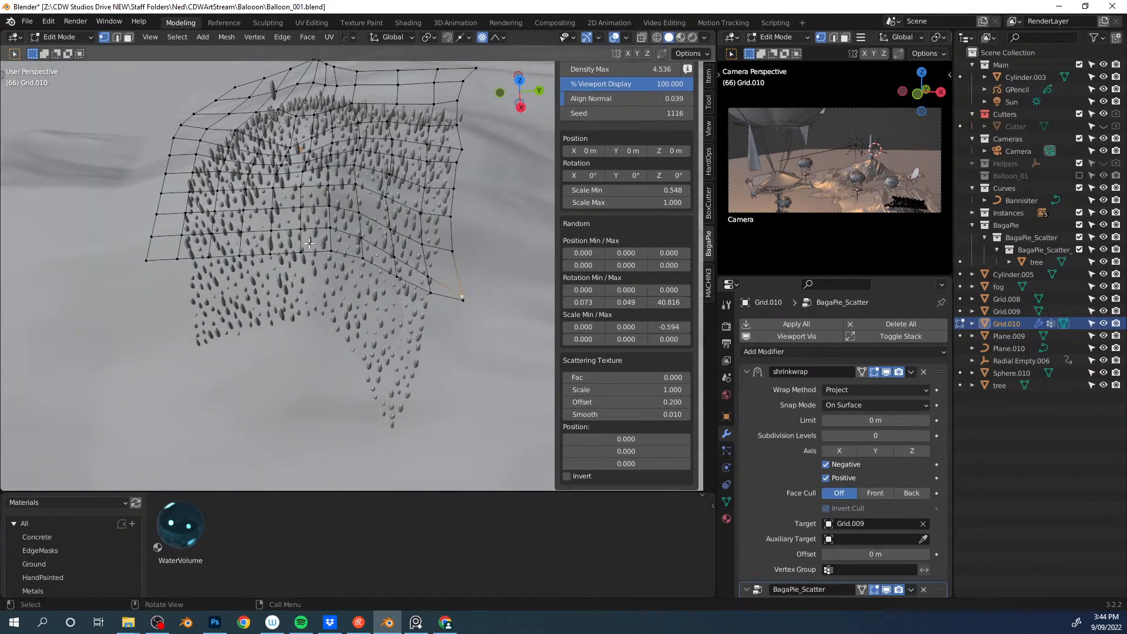
{"action": "left_click", "coordinate": [301, 255]}
{"action": "key", "text": "g"}
{"action": "left_click", "coordinate": [286, 299]}
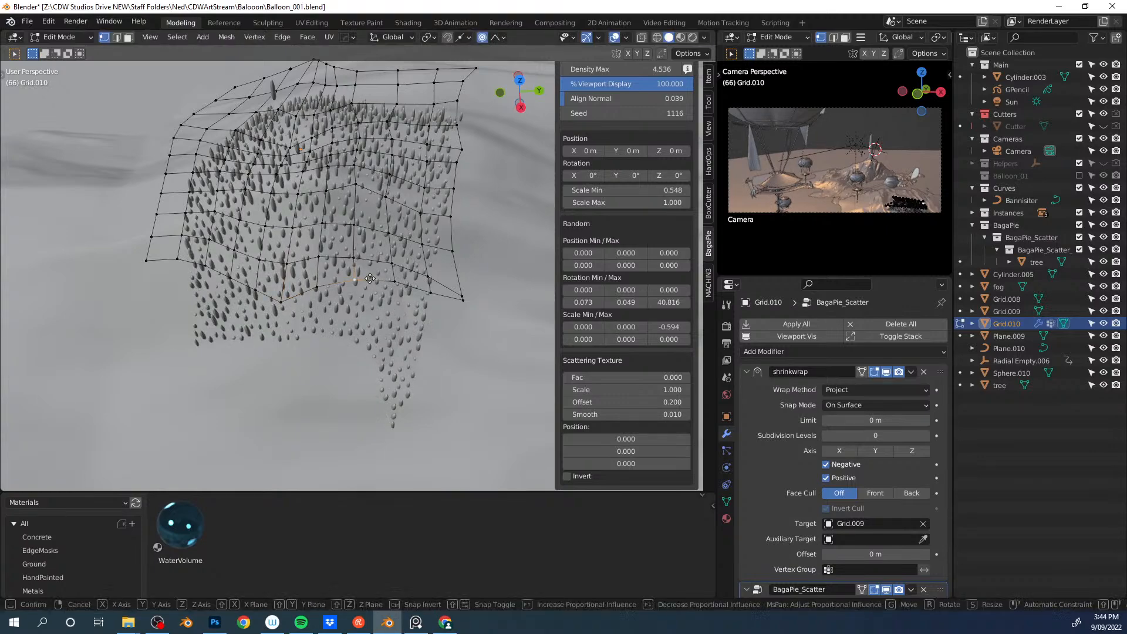
{"action": "key", "text": "g"}
{"action": "left_click", "coordinate": [309, 251]}
{"action": "middle_click_drag", "start_coordinate": [311, 221], "coordinate": [354, 259]}
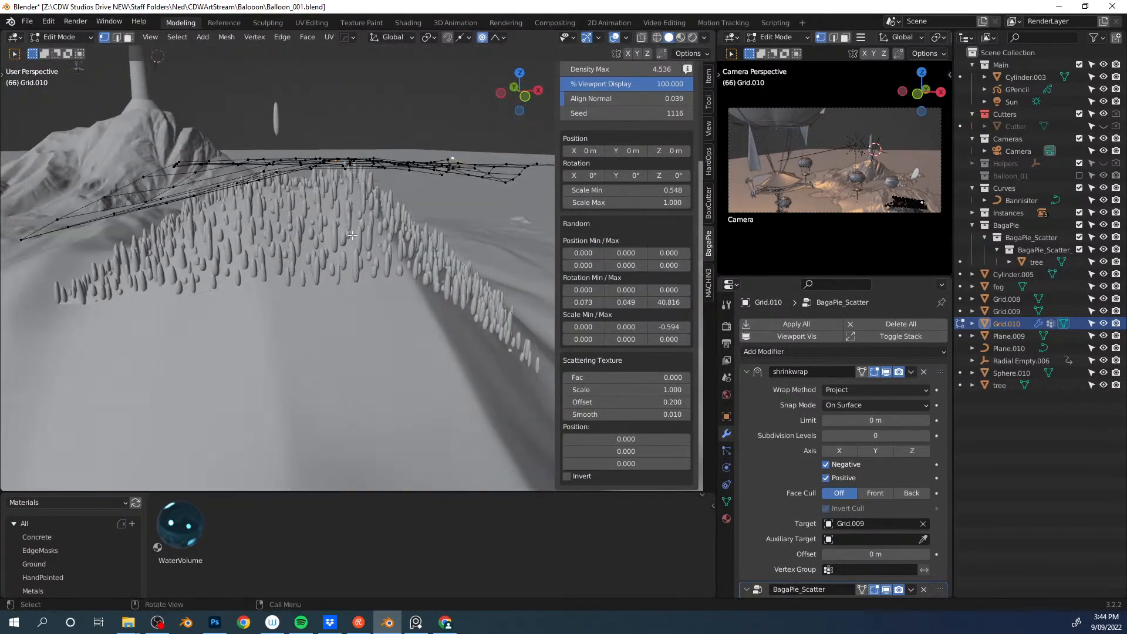
Step: Check the trees through the camera, then duplicate a corner patch of the grid and move it horizontally onto bare terrain
{"action": "key", "text": "Tab"}
{"action": "key", "text": "KP_0"}
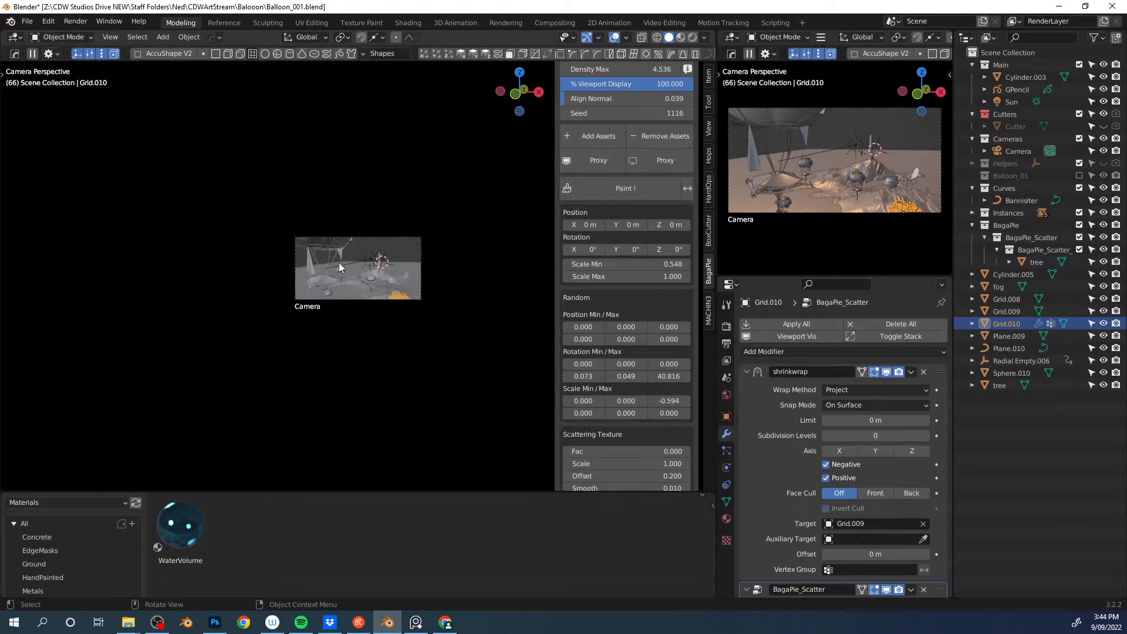
{"action": "key", "text": "Home"}
{"action": "middle_click_drag", "start_coordinate": [438, 323], "coordinate": [303, 284], "text": "shift"}
{"action": "scroll", "coordinate": [378, 305], "scroll_direction": "up", "scroll_amount": 2}
{"action": "middle_click_drag", "start_coordinate": [395, 323], "coordinate": [376, 297], "text": "shift"}
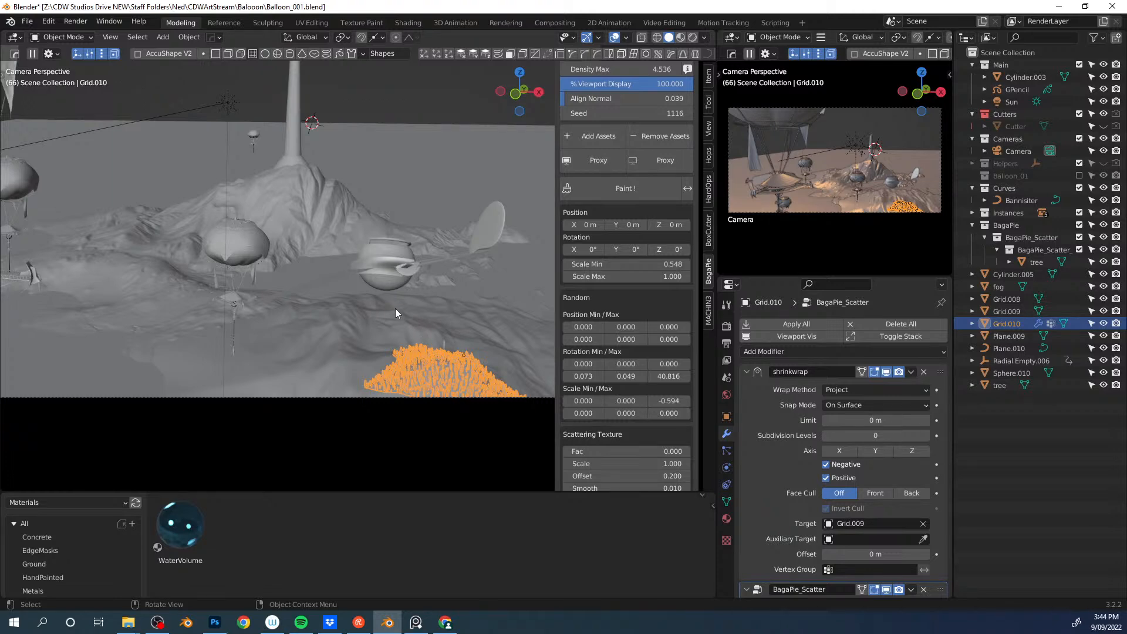
{"action": "middle_click_drag", "start_coordinate": [426, 287], "coordinate": [361, 350]}
{"action": "scroll", "coordinate": [340, 313], "scroll_direction": "up", "scroll_amount": 3}
{"action": "key", "text": "ctrl+Tab"}
{"action": "left_click", "coordinate": [297, 293]}
{"action": "left_click_drag", "start_coordinate": [196, 259], "coordinate": [297, 310]}
{"action": "key", "text": "g"}
{"action": "key", "text": "shift+z"}
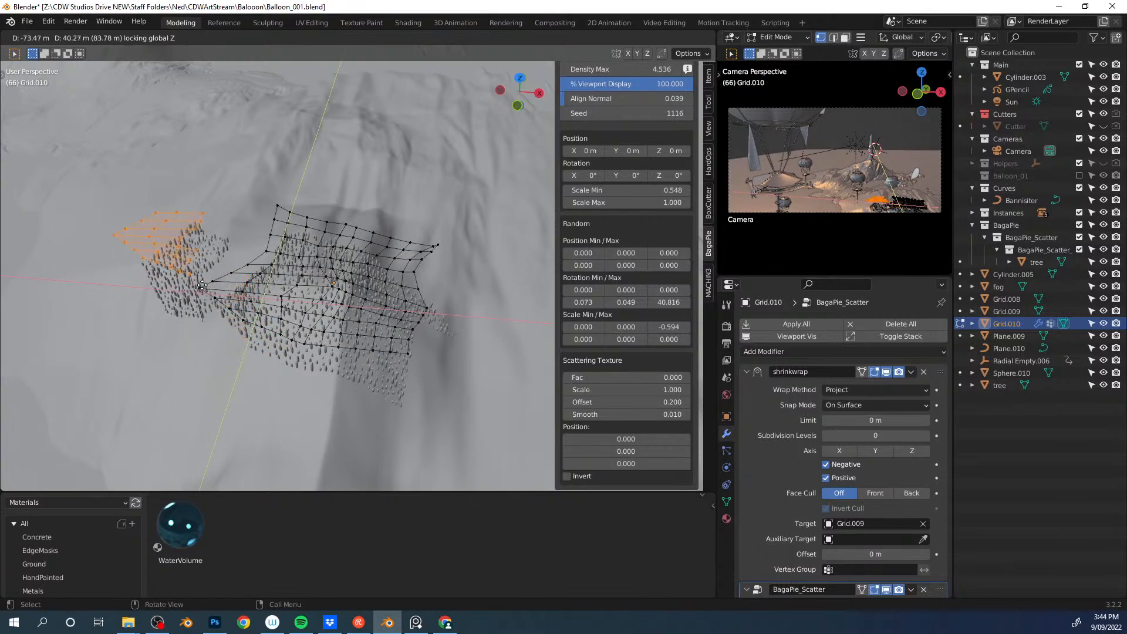
{"action": "left_click", "coordinate": [232, 294]}
{"action": "middle_click_drag", "start_coordinate": [232, 294], "coordinate": [411, 317], "text": "shift"}
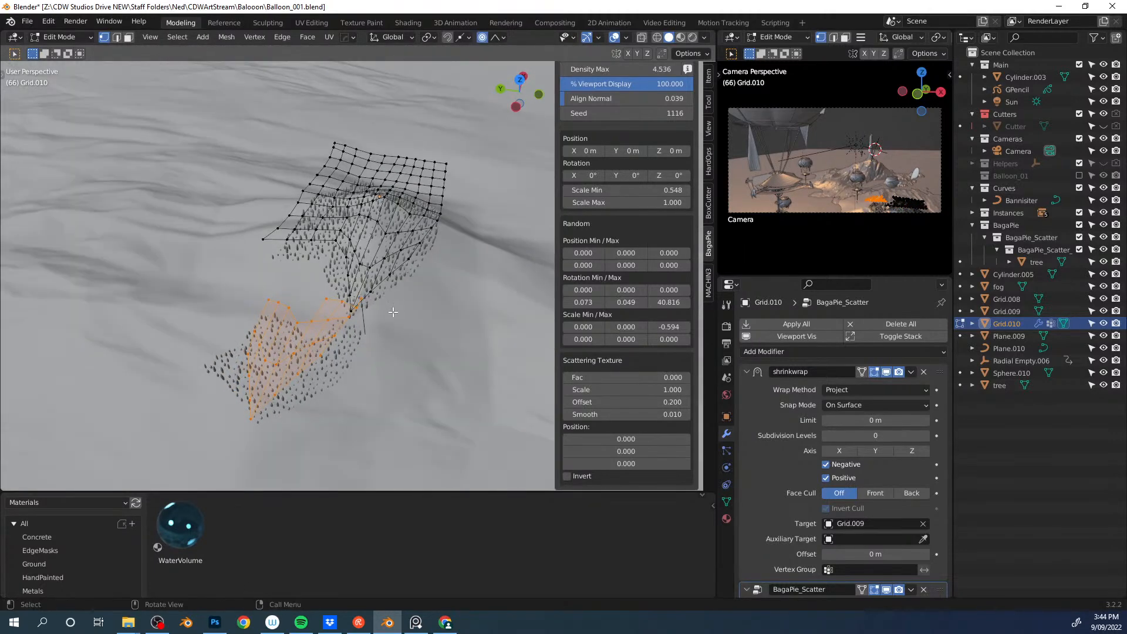
{"action": "key", "text": "s"}
{"action": "left_click", "coordinate": [445, 333]}
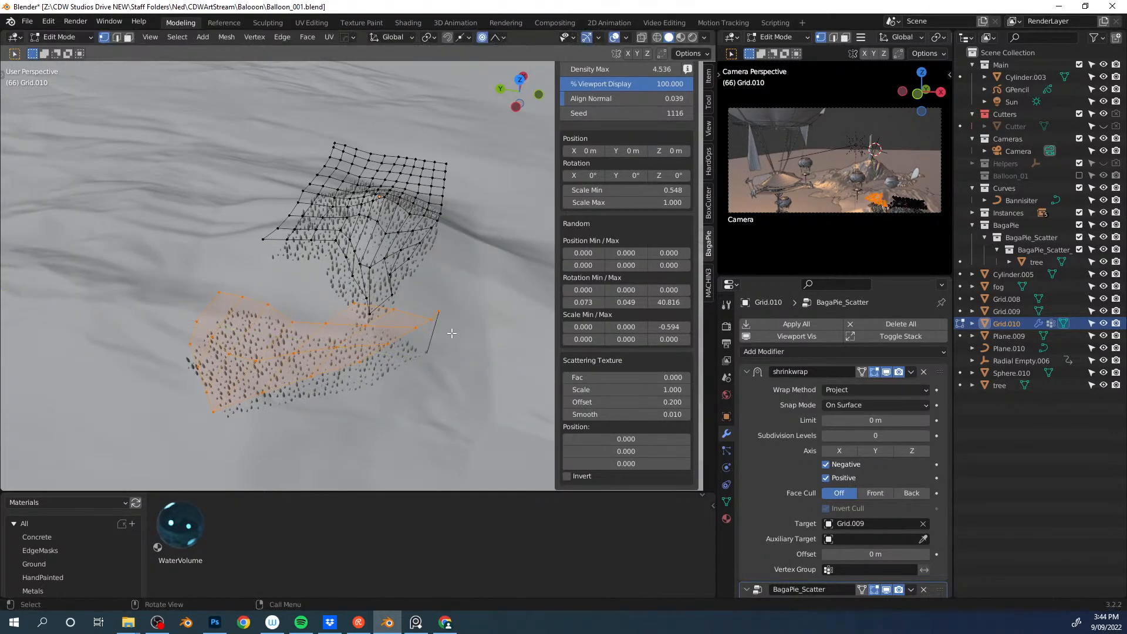
{"action": "key", "text": "ctrl+z"}
Step: Stretch the duplicated patch along the Y axis into a long, narrow strip
{"action": "key", "text": "s"}
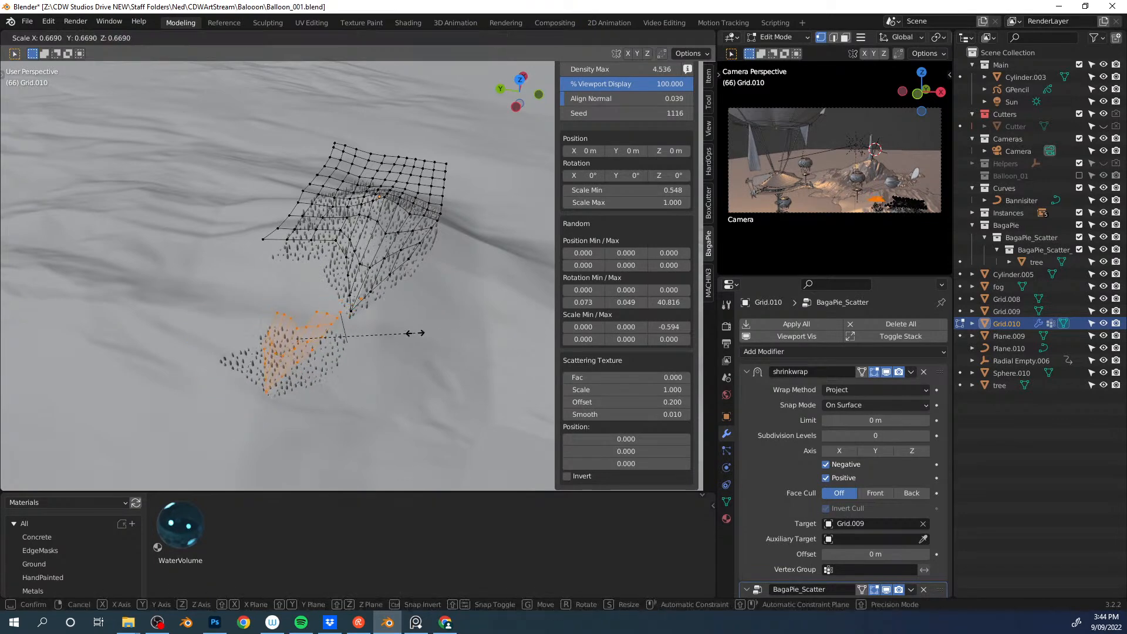
{"action": "key", "text": "y"}
{"action": "left_click", "coordinate": [438, 329]}
{"action": "key", "text": "s"}
{"action": "key", "text": "y"}
{"action": "left_click", "coordinate": [478, 329]}
Step: Reposition the stretched patch in the XY plane and place a duplicate of it elsewhere on the hill
{"action": "key", "text": "g"}
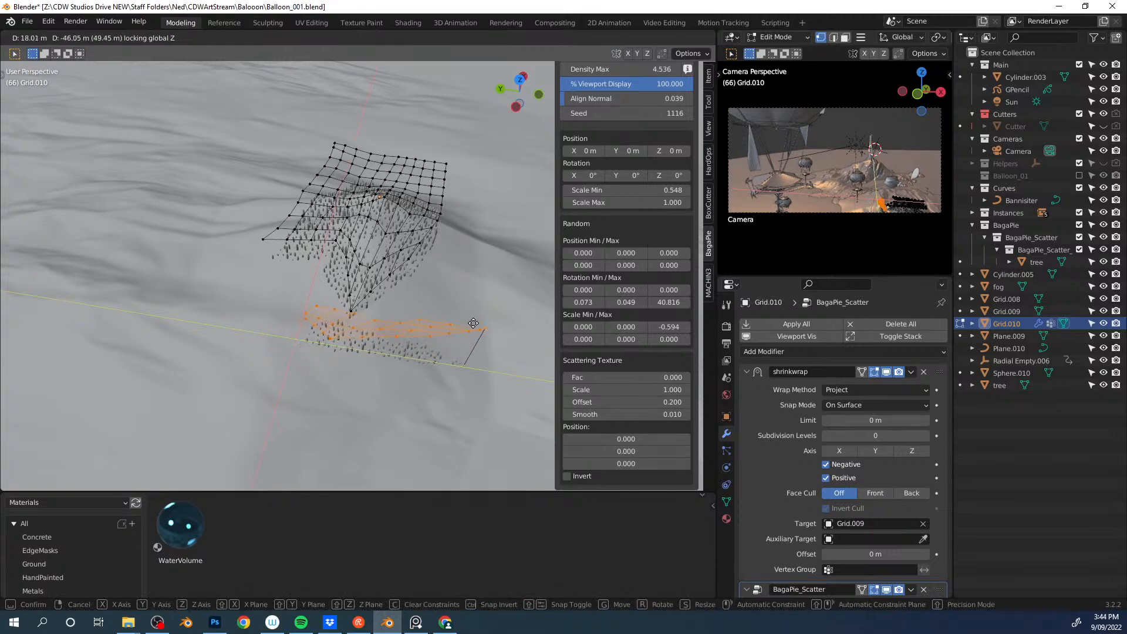
{"action": "key", "text": "shift+z"}
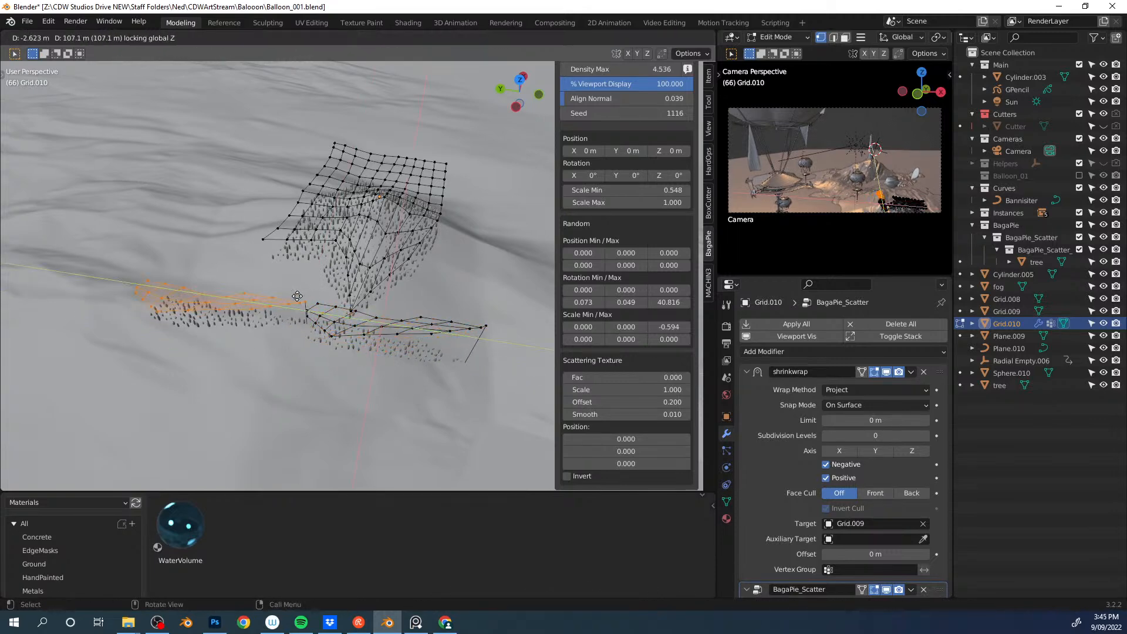
{"action": "left_click", "coordinate": [381, 260]}
{"action": "middle_click_drag", "start_coordinate": [347, 306], "coordinate": [320, 348]}
{"action": "left_click", "coordinate": [401, 294]}
Step: Delete a row of faces in the middle of the main grid to open a gap in the trees
{"action": "key", "text": "Tab"}
{"action": "left_click", "coordinate": [451, 271]}
{"action": "left_click", "coordinate": [400, 277]}
{"action": "left_click", "coordinate": [401, 279], "text": "shift"}
{"action": "left_click", "coordinate": [401, 256], "text": "shift"}
{"action": "key", "text": "x"}
{"action": "key", "text": "f"}
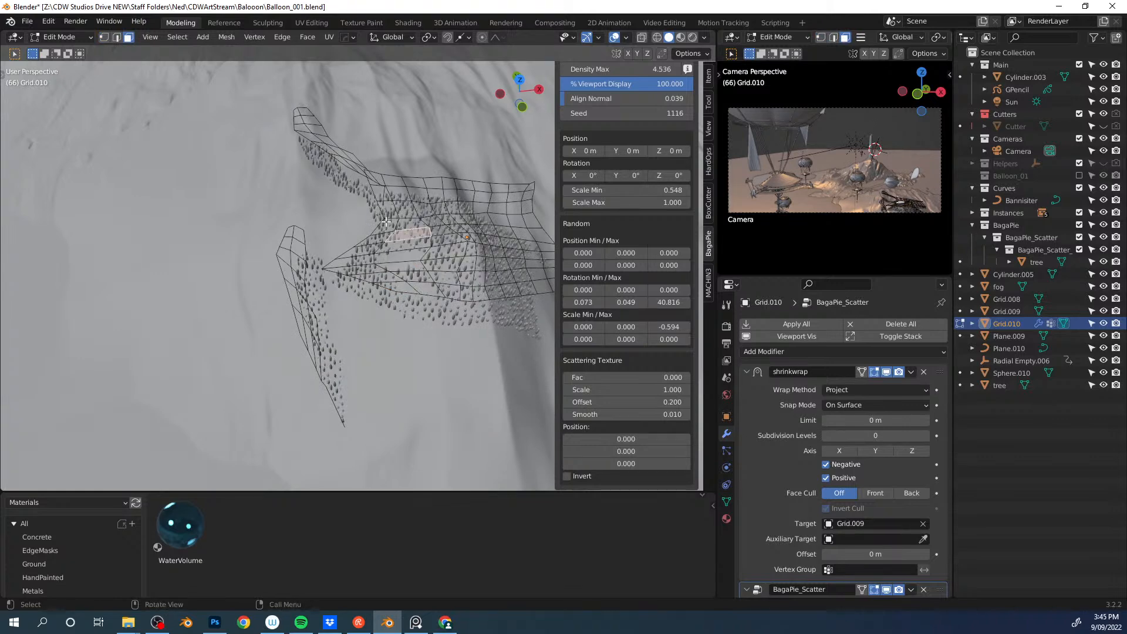
{"action": "left_click", "coordinate": [355, 267]}
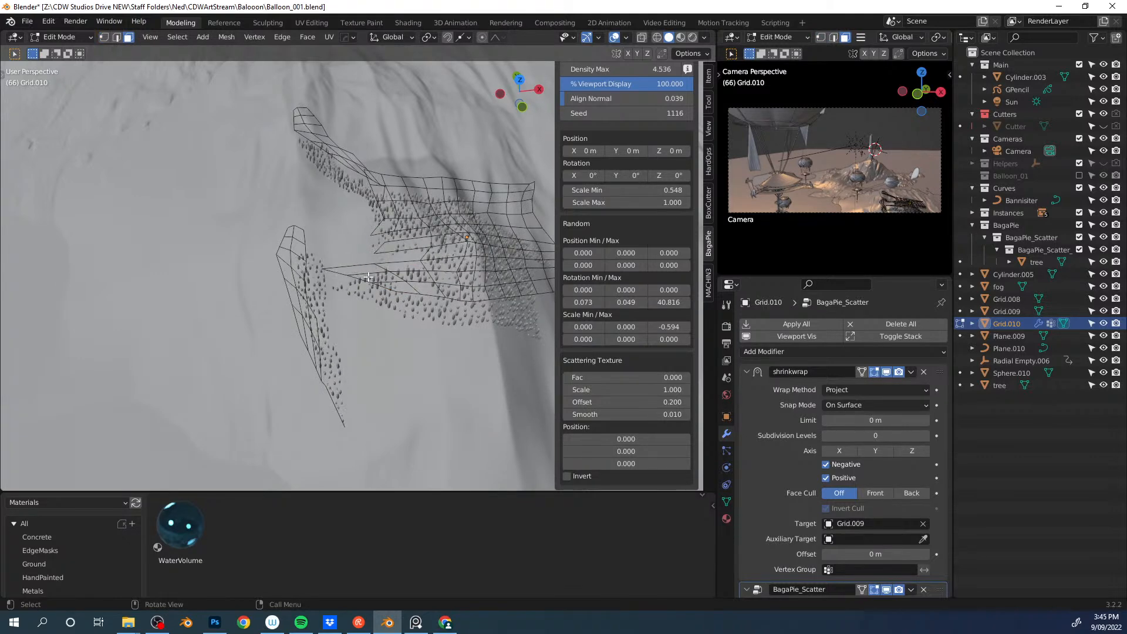
Step: Delete face patches at the main grid's outer corner and along its nearby inner area
{"action": "middle_click_drag", "start_coordinate": [355, 267], "coordinate": [303, 307]}
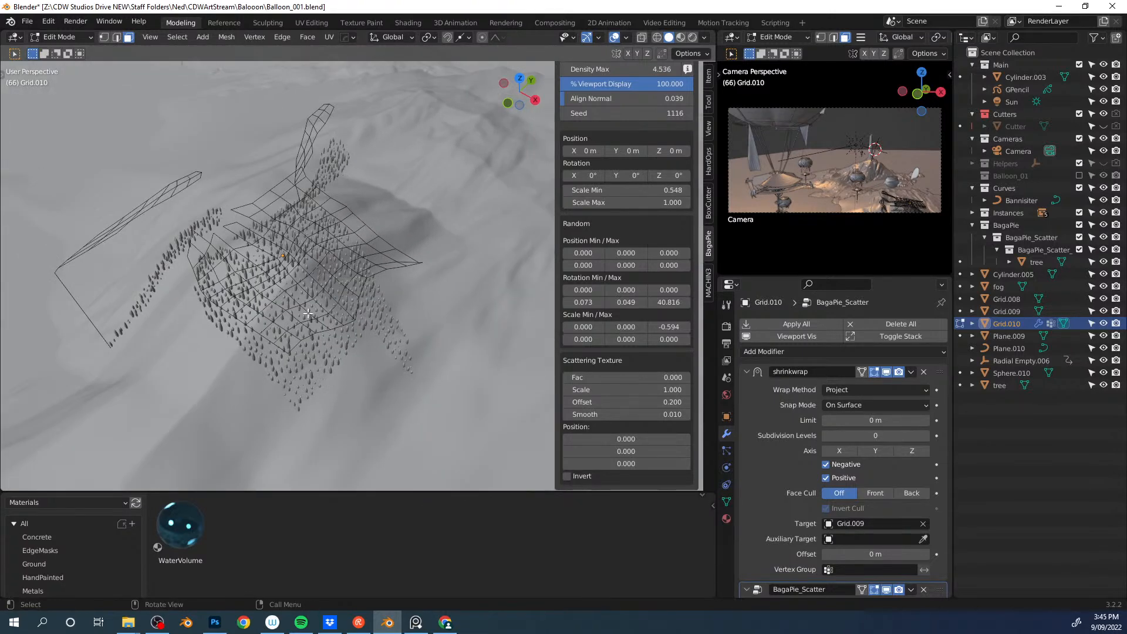
{"action": "left_click", "coordinate": [383, 266], "text": "shift"}
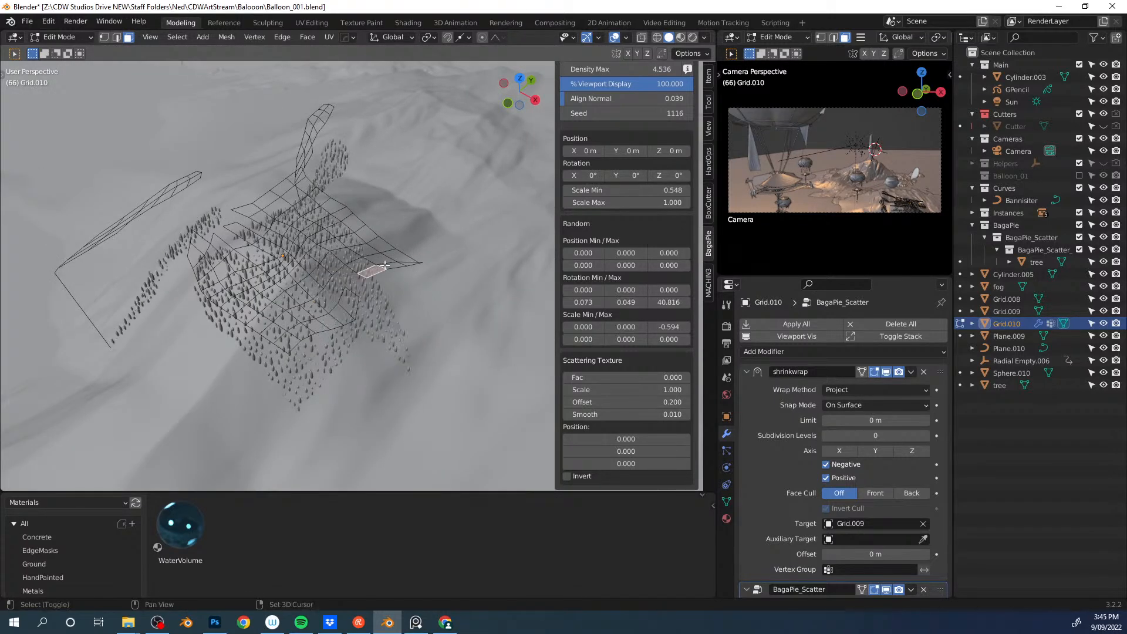
{"action": "left_click_drag", "start_coordinate": [383, 236], "coordinate": [430, 270]}
{"action": "key", "text": "x"}
{"action": "middle_click_drag", "start_coordinate": [364, 284], "coordinate": [380, 265]}
{"action": "left_click_drag", "start_coordinate": [301, 267], "coordinate": [320, 285]}
{"action": "key", "text": "x"}
Step: Delete further blocks of faces across the grid's lower half to split the forest into clumps
{"action": "middle_click_drag", "start_coordinate": [320, 284], "coordinate": [317, 330]}
{"action": "left_click_drag", "start_coordinate": [296, 302], "coordinate": [262, 321]}
{"action": "key", "text": "x"}
{"action": "middle_click_drag", "start_coordinate": [264, 287], "coordinate": [268, 301]}
{"action": "mouse_move", "coordinate": [271, 285]}
{"action": "left_mouse_down"}
{"action": "mouse_move", "coordinate": [236, 295]}
{"action": "mouse_move", "coordinate": [236, 346]}
{"action": "left_mouse_up"}
{"action": "key", "text": "x"}
{"action": "key", "text": "x"}
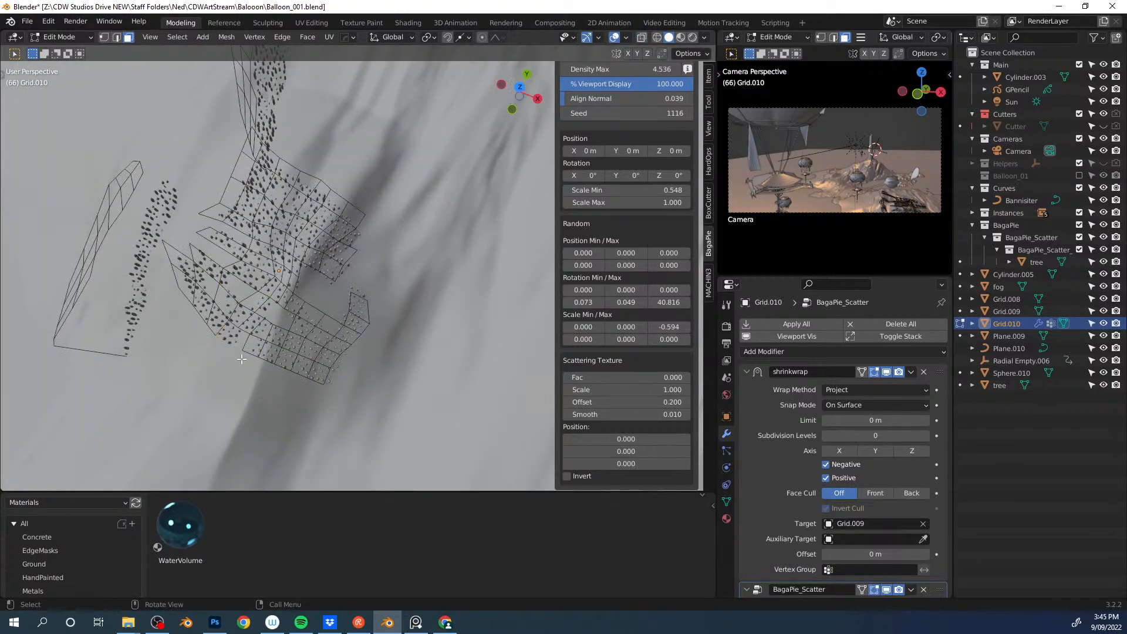
Step: Duplicate a small block of grid faces onto the bare slope, extend it into a longer strip and rotate it about Z
{"action": "left_click", "coordinate": [260, 348]}
{"action": "left_click", "coordinate": [277, 330], "text": "shift"}
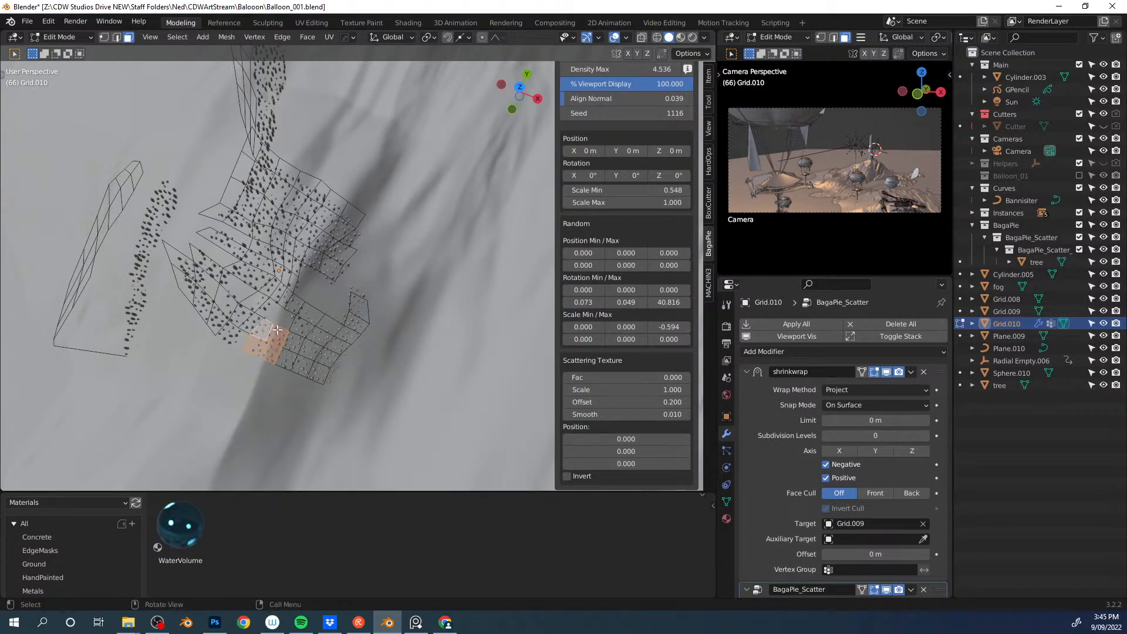
{"action": "key", "text": "g"}
{"action": "left_click", "coordinate": [255, 356]}
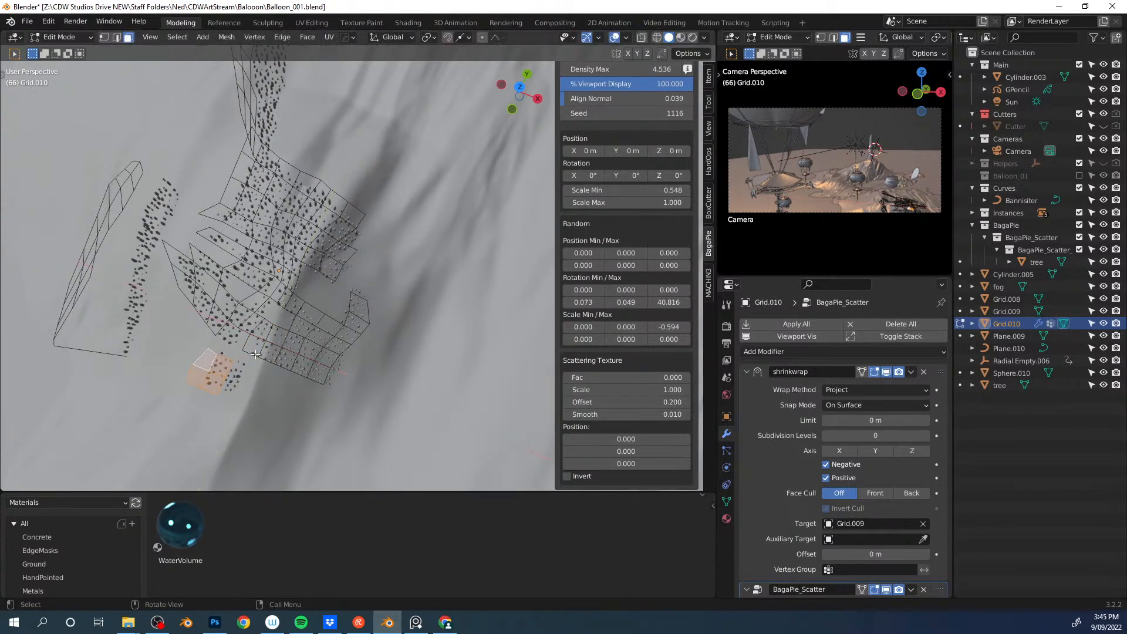
{"action": "key", "text": "g"}
{"action": "key", "text": "shift+z"}
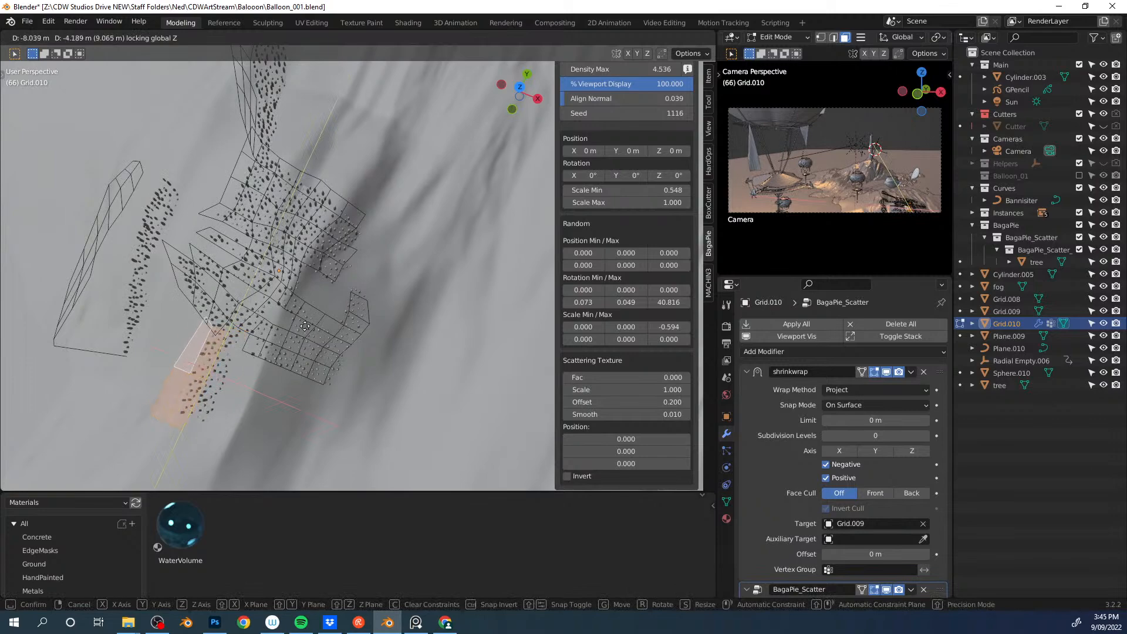
{"action": "left_click", "coordinate": [305, 324]}
{"action": "key", "text": "r"}
{"action": "key", "text": "z"}
{"action": "left_click", "coordinate": [311, 357]}
Step: Duplicate the strip again, place it horizontally on another part of the slope, rotate it about Z and finish mesh editing
{"action": "key", "text": "g"}
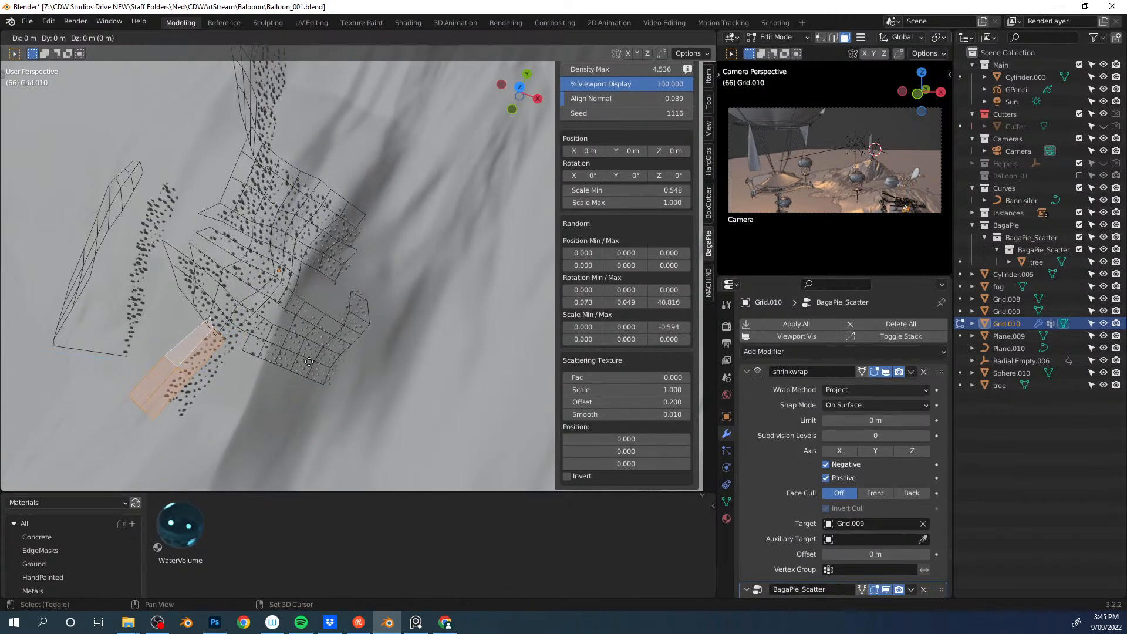
{"action": "key", "text": "shift+z"}
{"action": "left_click", "coordinate": [395, 410]}
{"action": "key", "text": "r"}
{"action": "key", "text": "z"}
{"action": "left_click", "coordinate": [290, 262]}
{"action": "middle_click_drag", "start_coordinate": [299, 280], "coordinate": [350, 300]}
{"action": "key", "text": "Tab"}
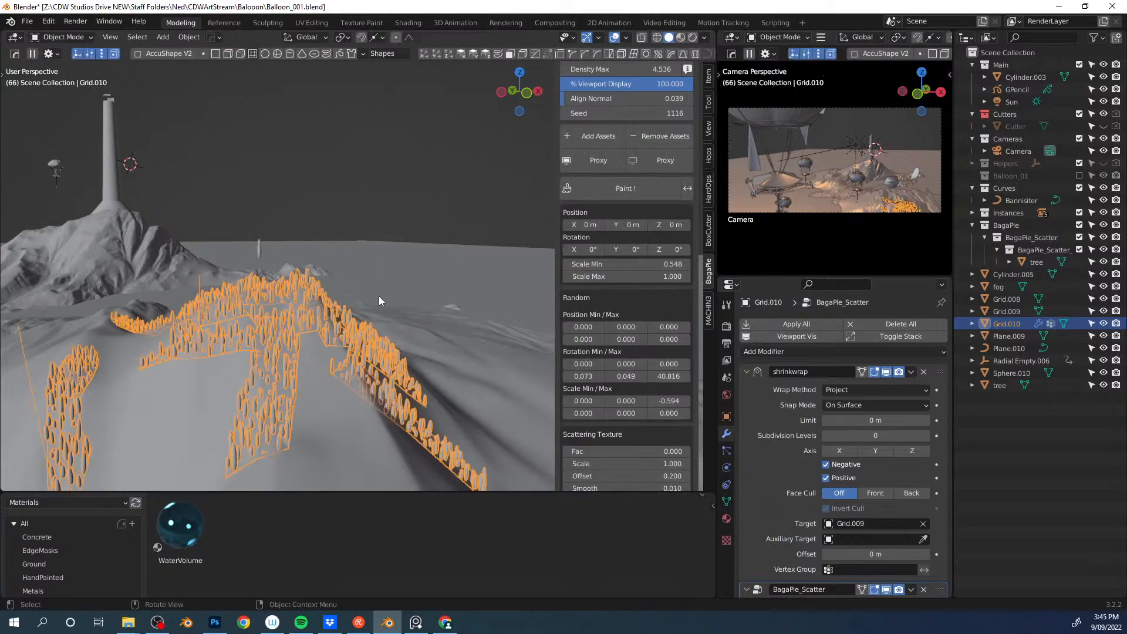
Step: Inspect the forest through the camera, then move the source tree about 150 m along X, clear of the scattered trees
{"action": "key", "text": "KP_0"}
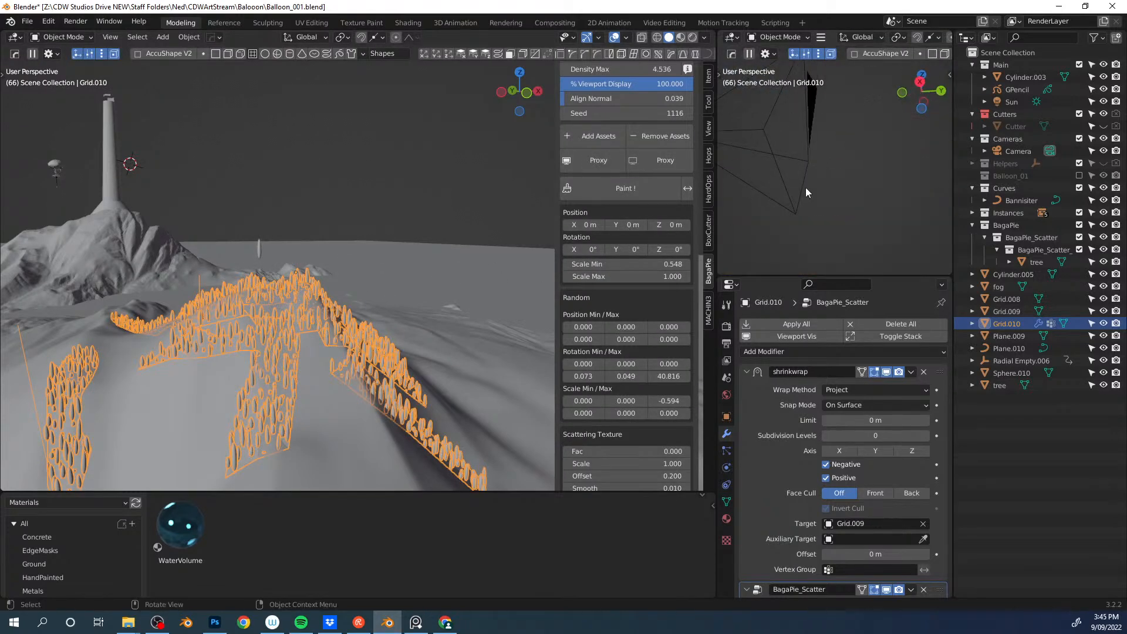
{"action": "key", "text": "KP_0"}
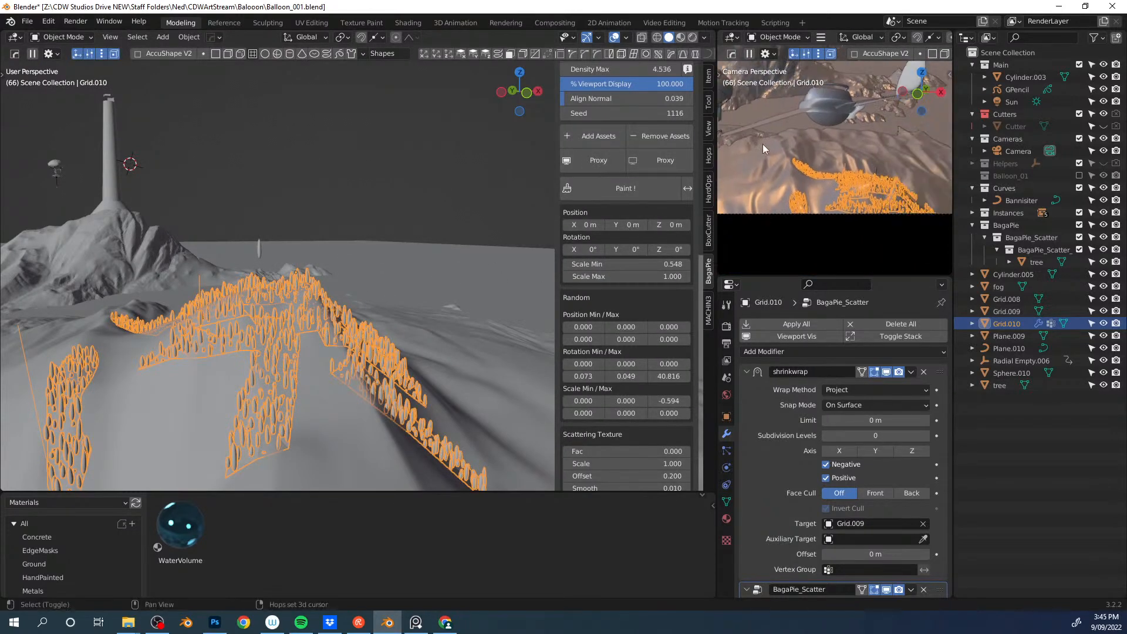
{"action": "left_click", "coordinate": [872, 147]}
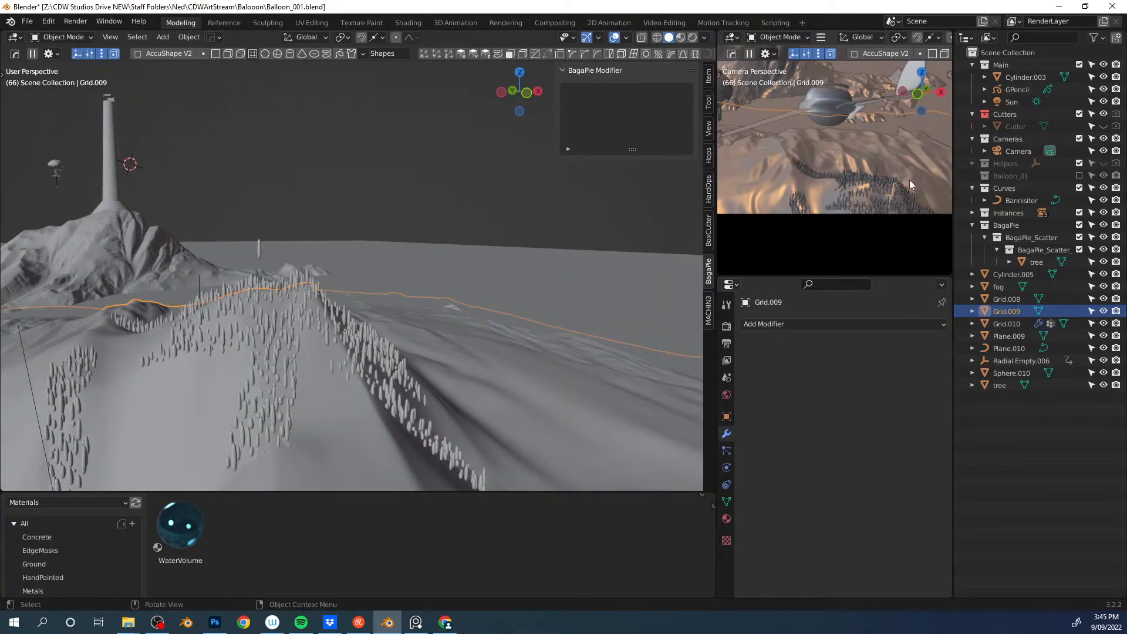
{"action": "middle_click_drag", "start_coordinate": [281, 248], "coordinate": [316, 270]}
{"action": "left_click", "coordinate": [311, 278]}
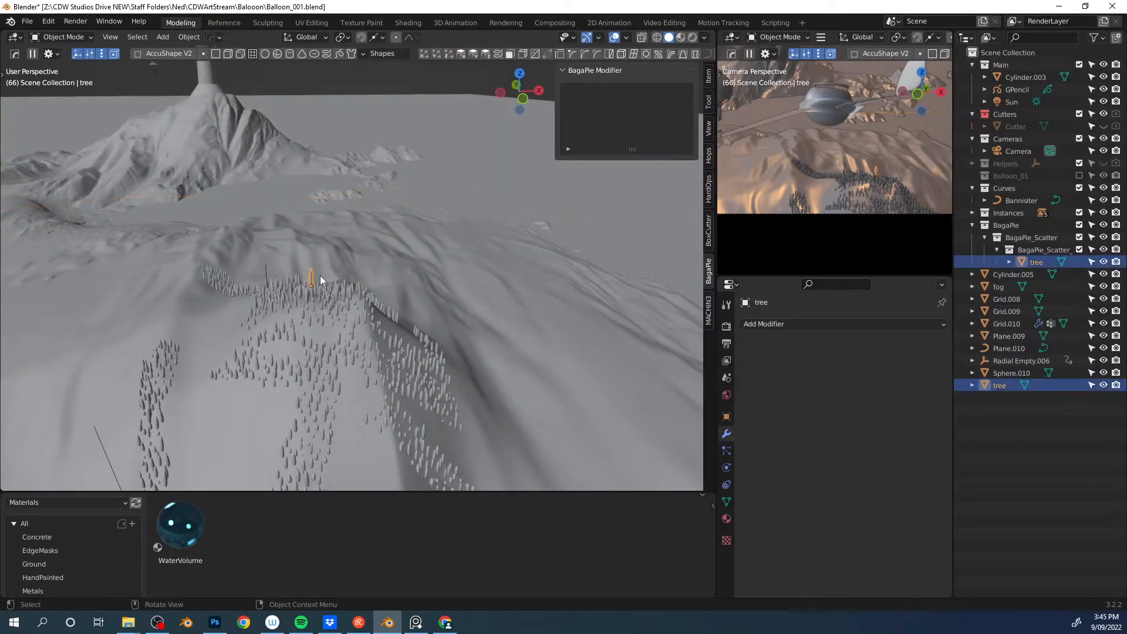
{"action": "key", "text": "g"}
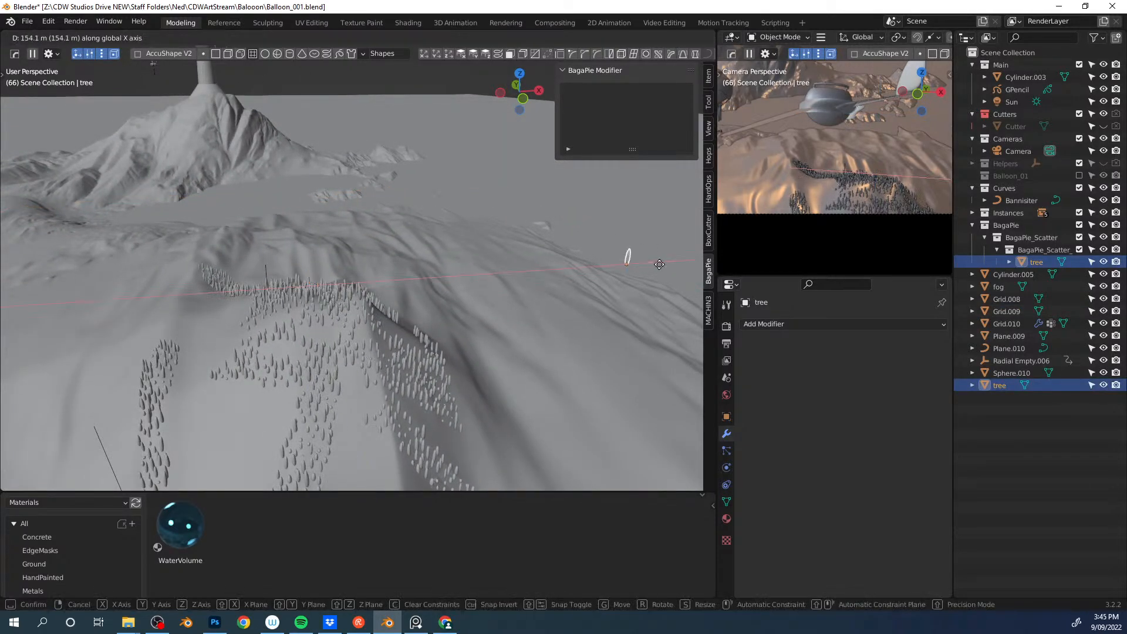
{"action": "left_click", "coordinate": [654, 260]}
{"action": "middle_click_drag", "start_coordinate": [311, 312], "coordinate": [376, 266], "text": "shift"}
Step: Link the material of the Grid.009 terrain to the source tree
{"action": "left_click", "coordinate": [375, 267]}
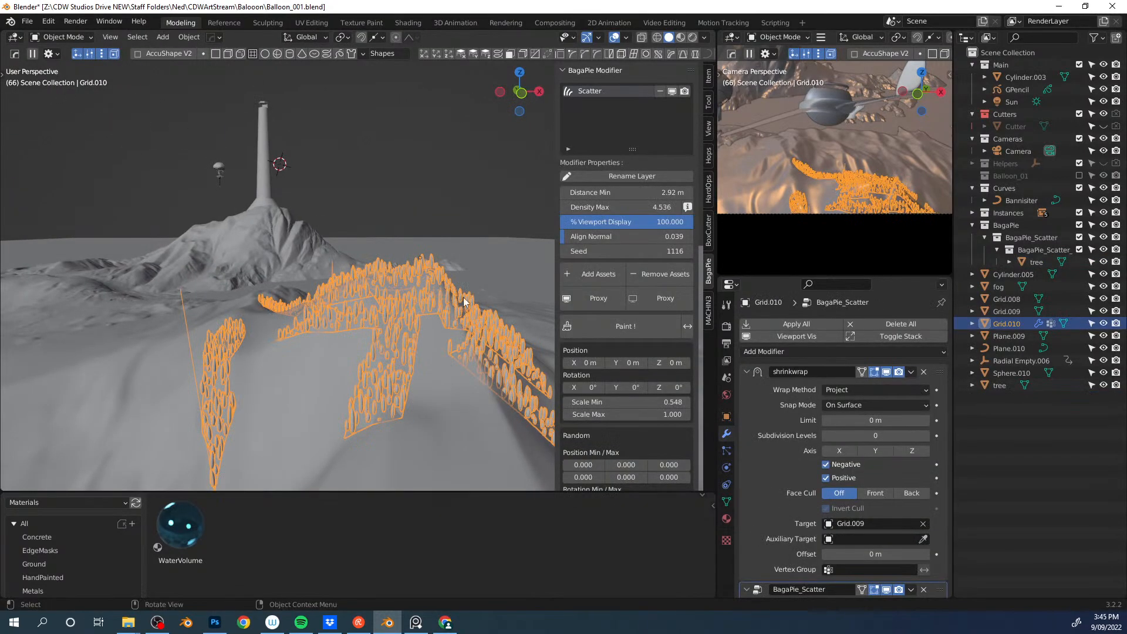
{"action": "left_click", "coordinate": [525, 314], "text": "shift"}
{"action": "middle_click_drag", "start_coordinate": [523, 312], "coordinate": [486, 270]}
{"action": "left_click", "coordinate": [485, 268]}
{"action": "left_click", "coordinate": [449, 347], "text": "shift"}
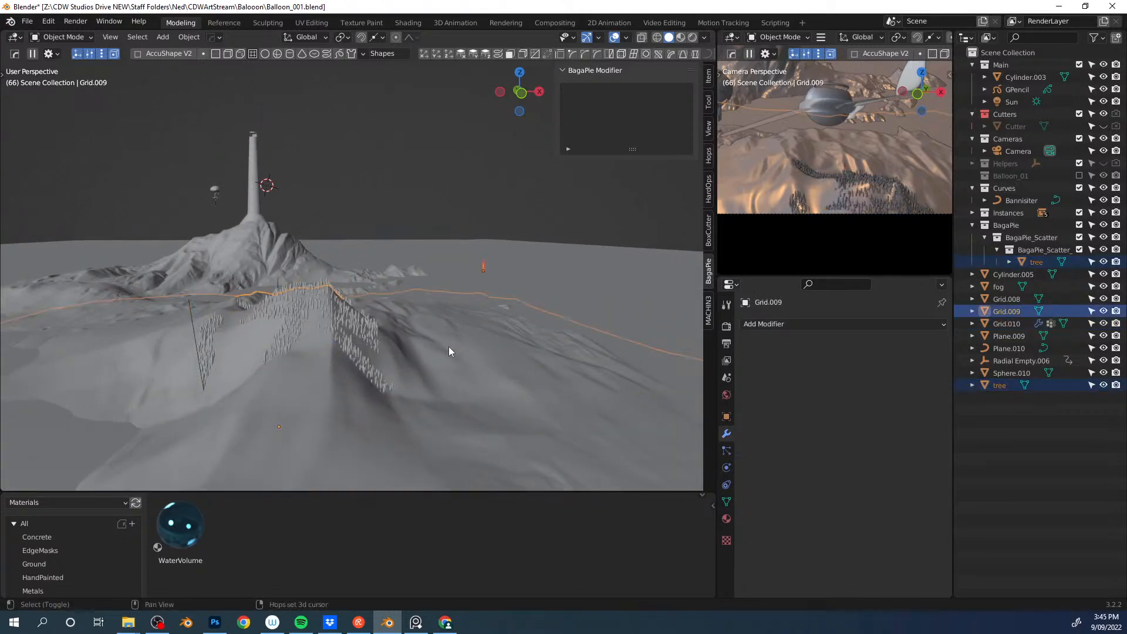
{"action": "key", "text": "ctrl+l"}
{"action": "left_click", "coordinate": [449, 347]}
Step: Make the source tree's Grass material a single-user copy in the shading workspace and rename it Tree
{"action": "left_click", "coordinate": [408, 22]}
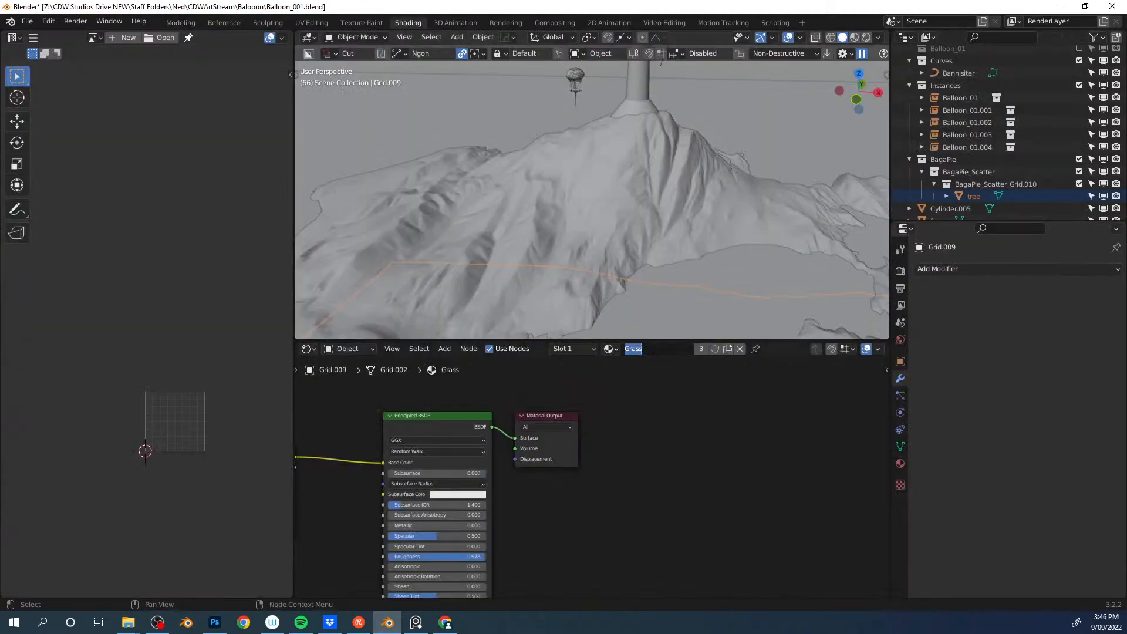
{"action": "left_click", "coordinate": [701, 351]}
{"action": "key", "text": "KP_Decimal"}
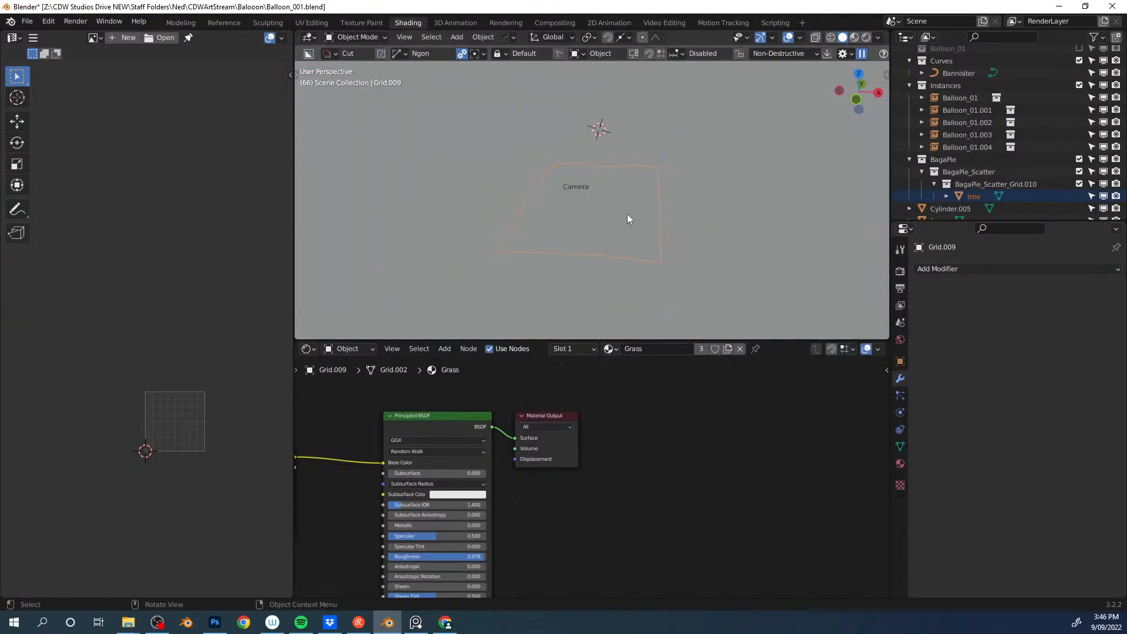
{"action": "scroll", "coordinate": [628, 214], "scroll_direction": "up", "scroll_amount": 10}
{"action": "left_click", "coordinate": [723, 157]}
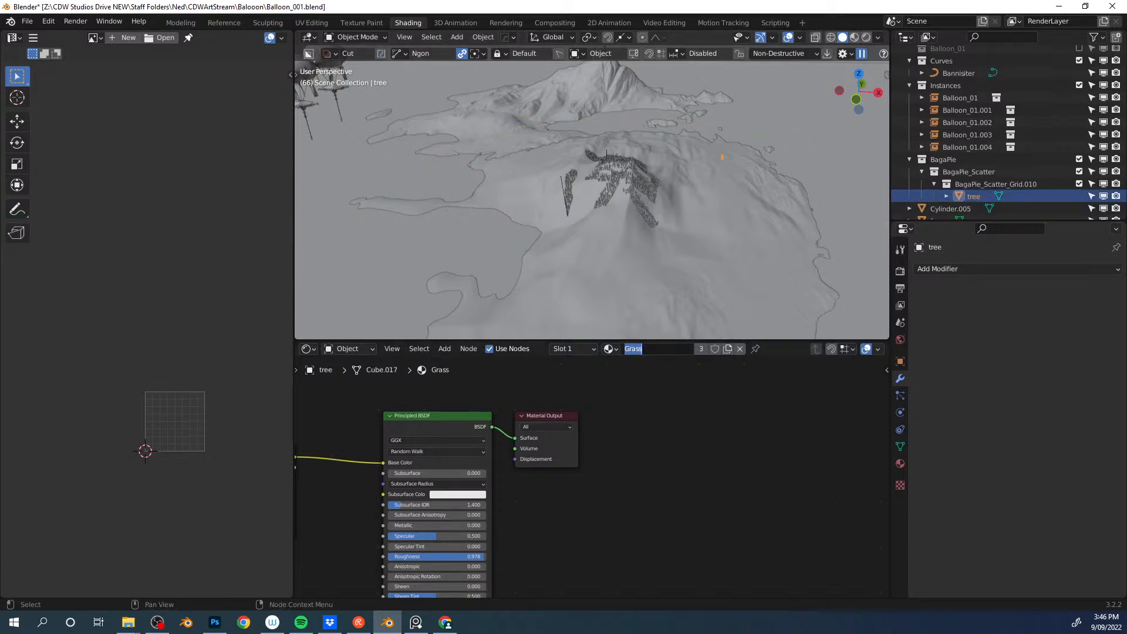
{"action": "left_click", "coordinate": [700, 349]}
{"action": "double_click", "coordinate": [672, 348]}
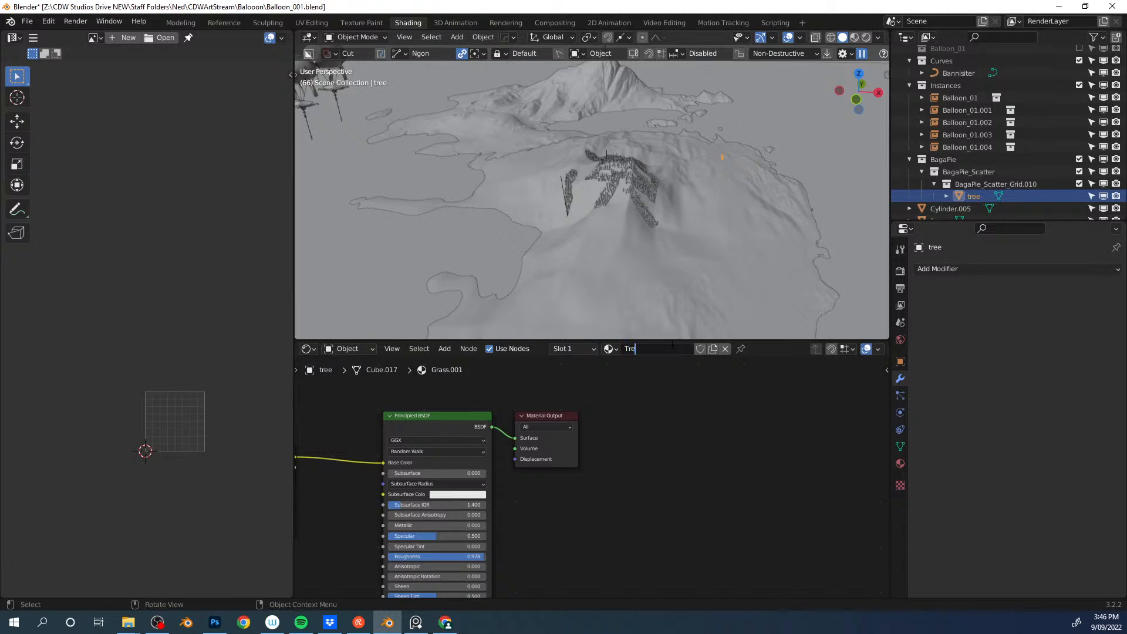
Step: Darken both colour stops of the Tree material's ColorRamp to deep forest greens
{"action": "middle_click_drag", "start_coordinate": [367, 430], "coordinate": [717, 426]}
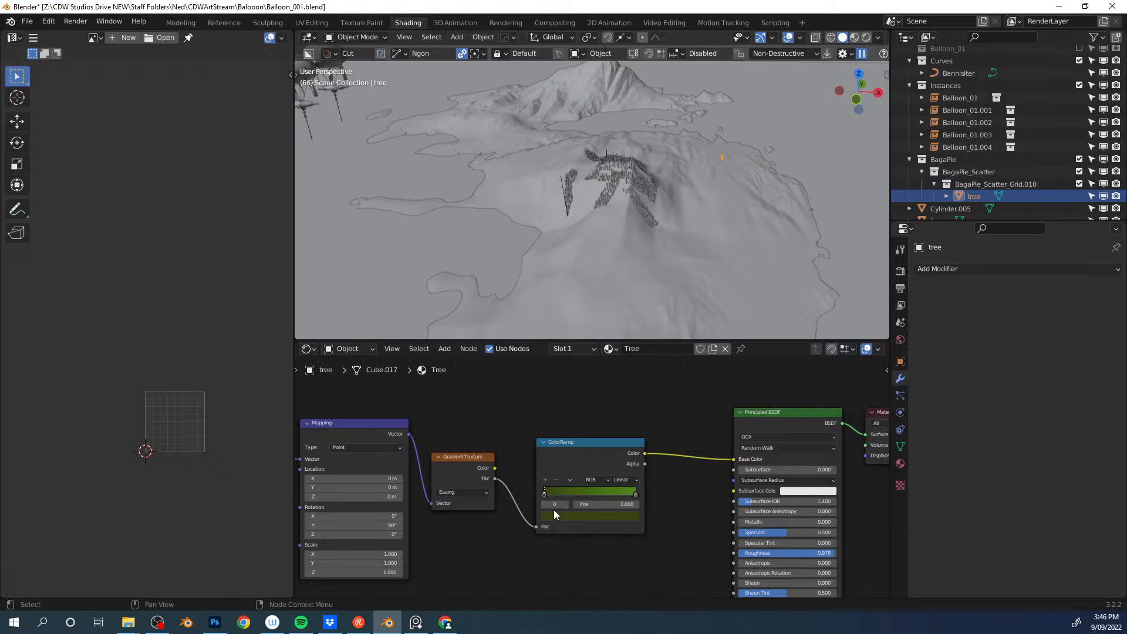
{"action": "left_click", "coordinate": [554, 513]}
{"action": "left_click_drag", "start_coordinate": [564, 451], "coordinate": [560, 451]}
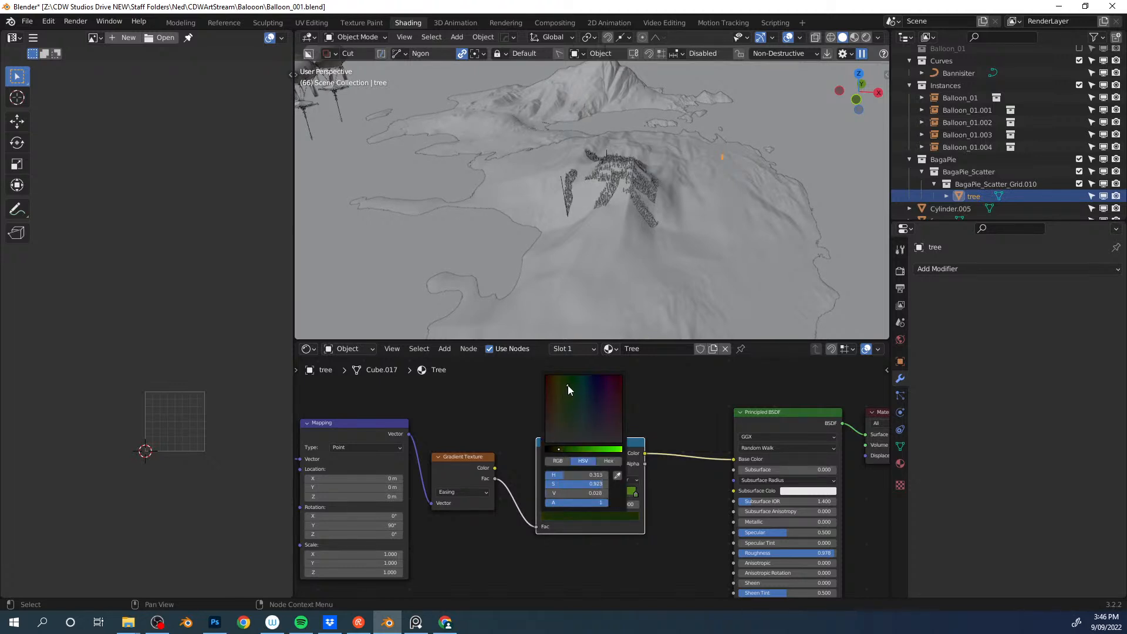
{"action": "left_click", "coordinate": [634, 496]}
{"action": "left_click", "coordinate": [605, 515]}
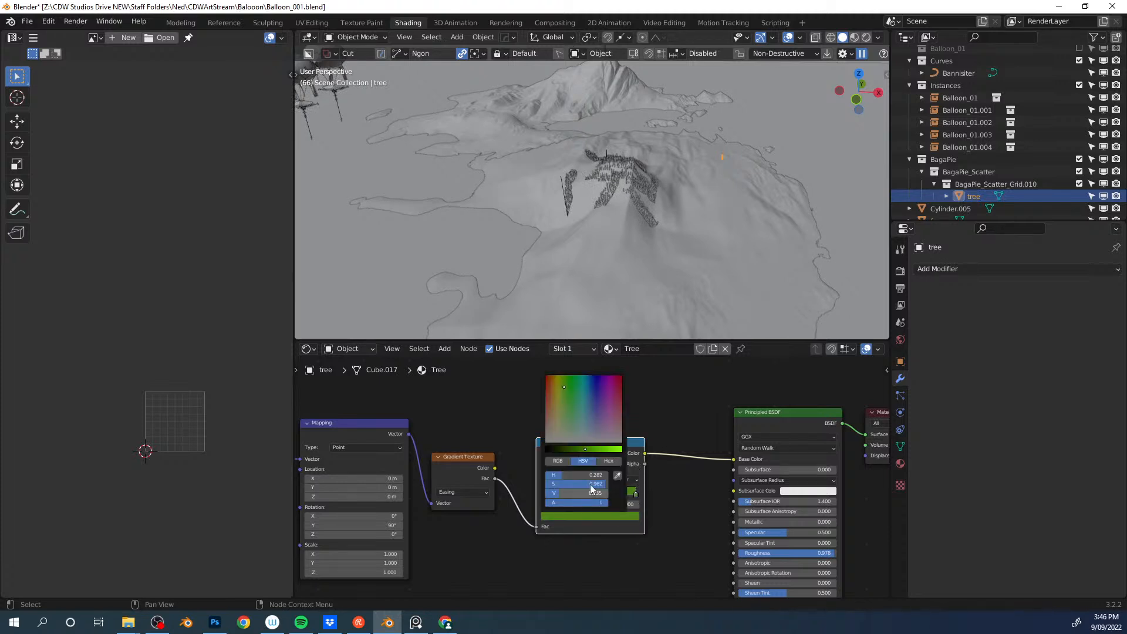
{"action": "left_click_drag", "start_coordinate": [583, 445], "coordinate": [575, 452]}
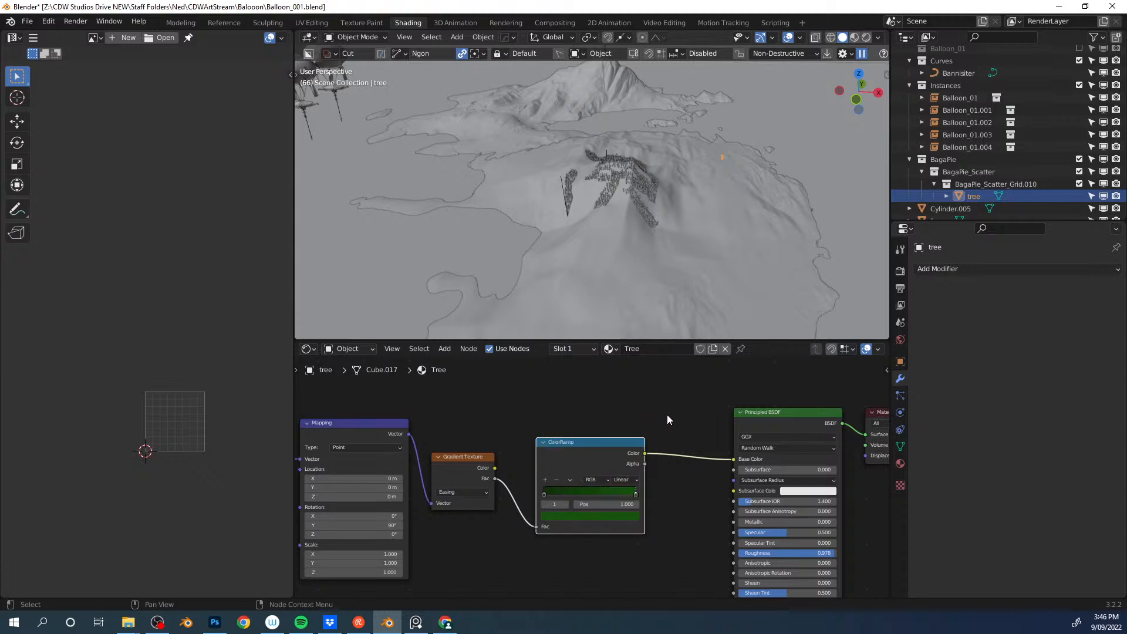
Step: Examine the recoloured trees on the foreground hill through the camera in rendered shading
{"action": "key", "text": "KP_0"}
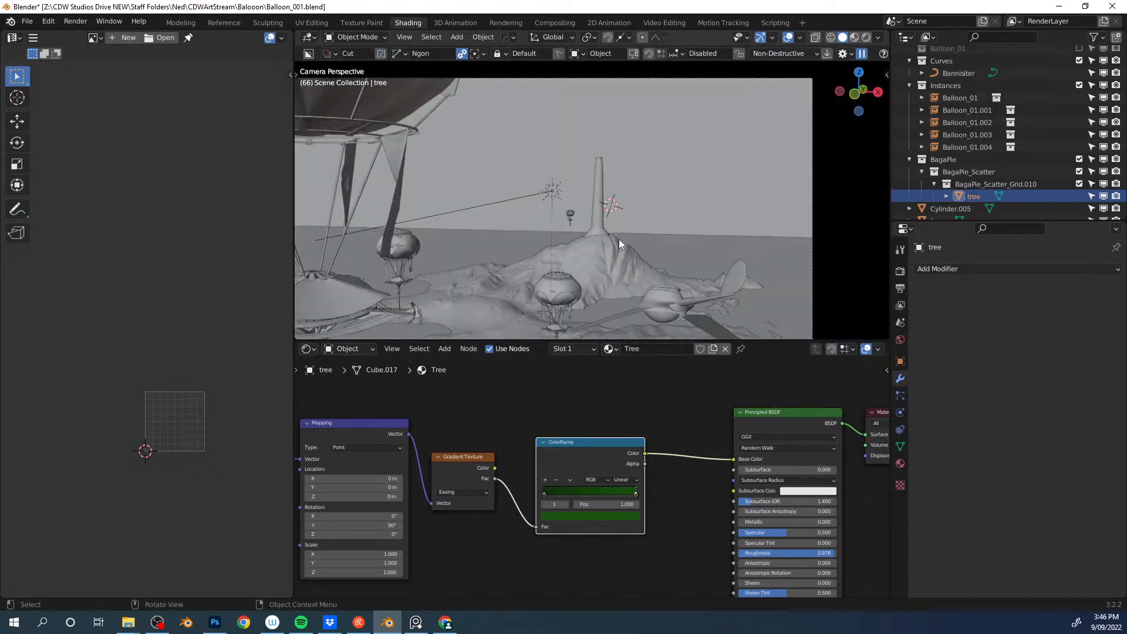
{"action": "scroll", "coordinate": [617, 274], "scroll_direction": "down", "scroll_amount": 3}
{"action": "middle_click_drag", "start_coordinate": [606, 264], "coordinate": [621, 235], "text": "shift"}
{"action": "scroll", "coordinate": [656, 267], "scroll_direction": "up", "scroll_amount": 4}
{"action": "middle_click_drag", "start_coordinate": [691, 269], "coordinate": [635, 184], "text": "shift"}
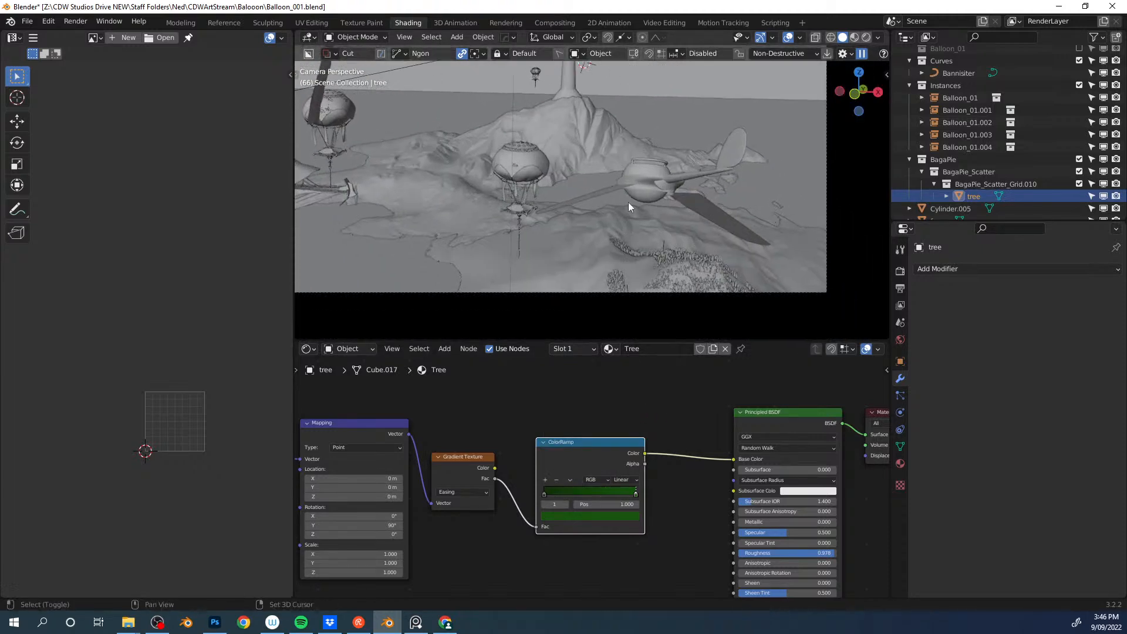
{"action": "key", "text": "z"}
{"action": "left_click", "coordinate": [730, 211]}
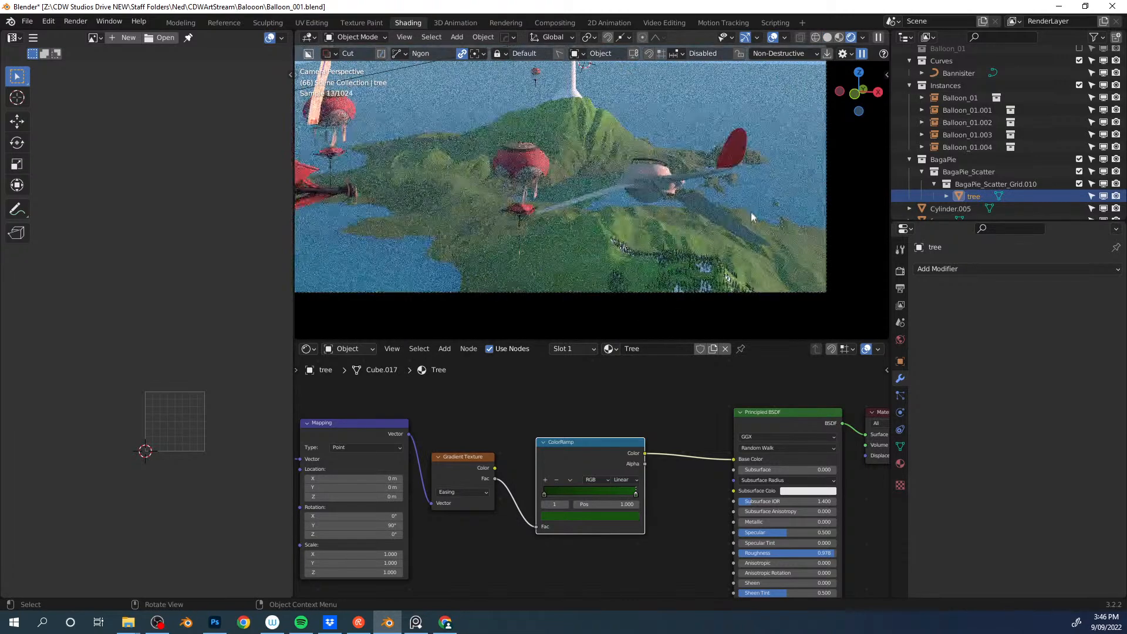
Step: Create a new material named invis on the Grid.010 scatter surface
{"action": "left_click", "coordinate": [707, 274]}
{"action": "left_click", "coordinate": [605, 349]}
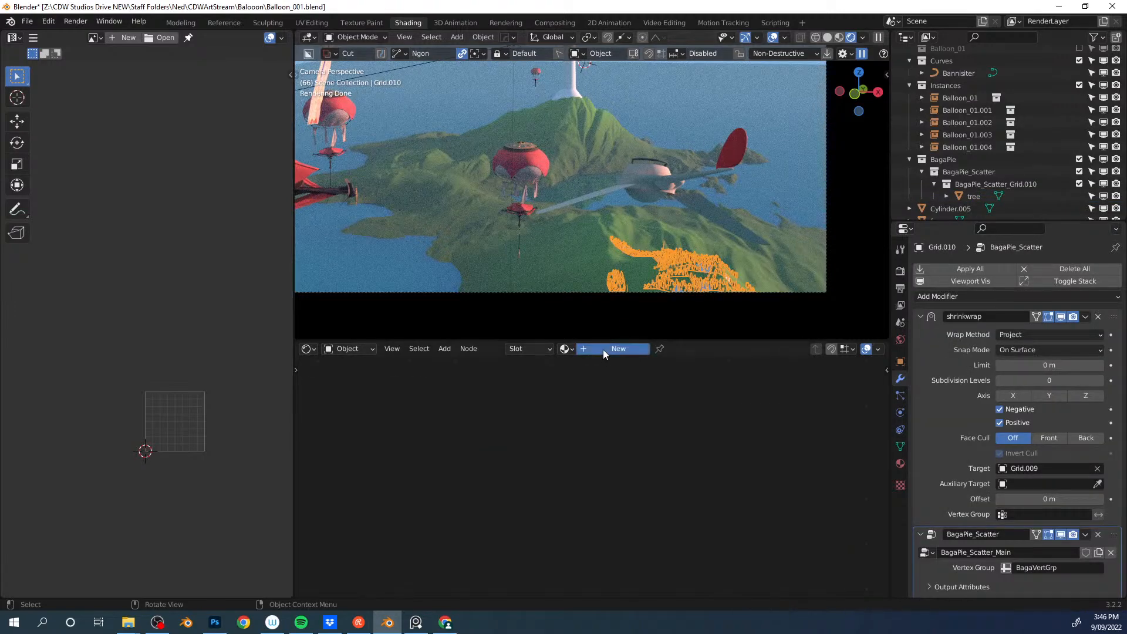
{"action": "left_click", "coordinate": [667, 349]}
{"action": "type", "text": "in"}
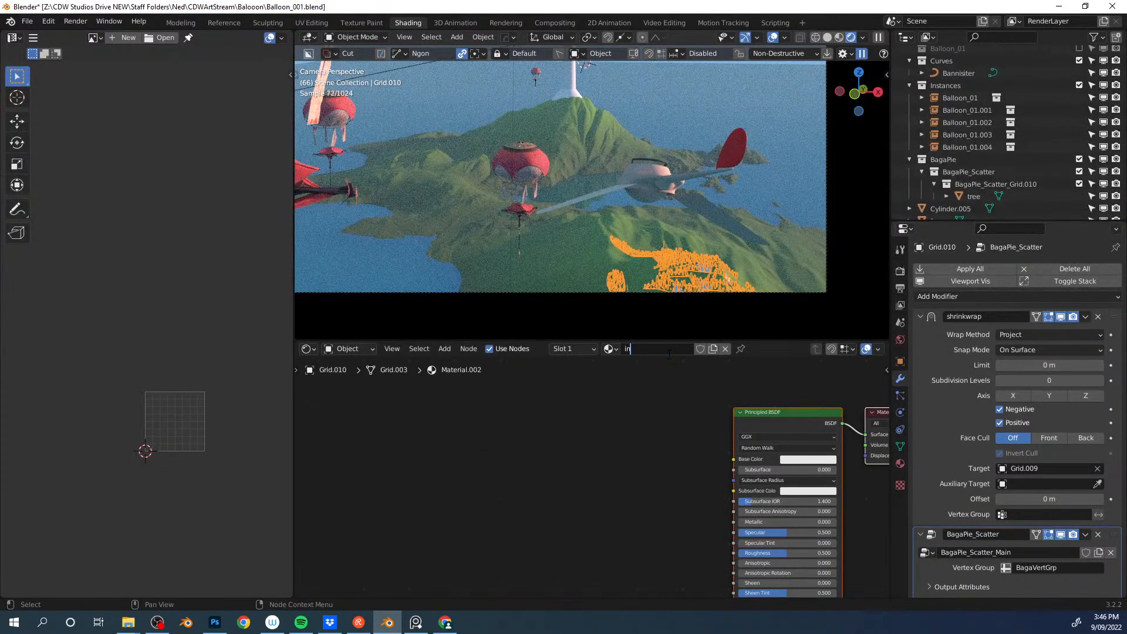
{"action": "type", "text": "vis"}
{"action": "key", "text": "Return"}
Step: Replace the invis material's Principled BSDF with a Transparent BSDF connected to the Material Output's Surface
{"action": "middle_click_drag", "start_coordinate": [640, 584], "coordinate": [571, 449]}
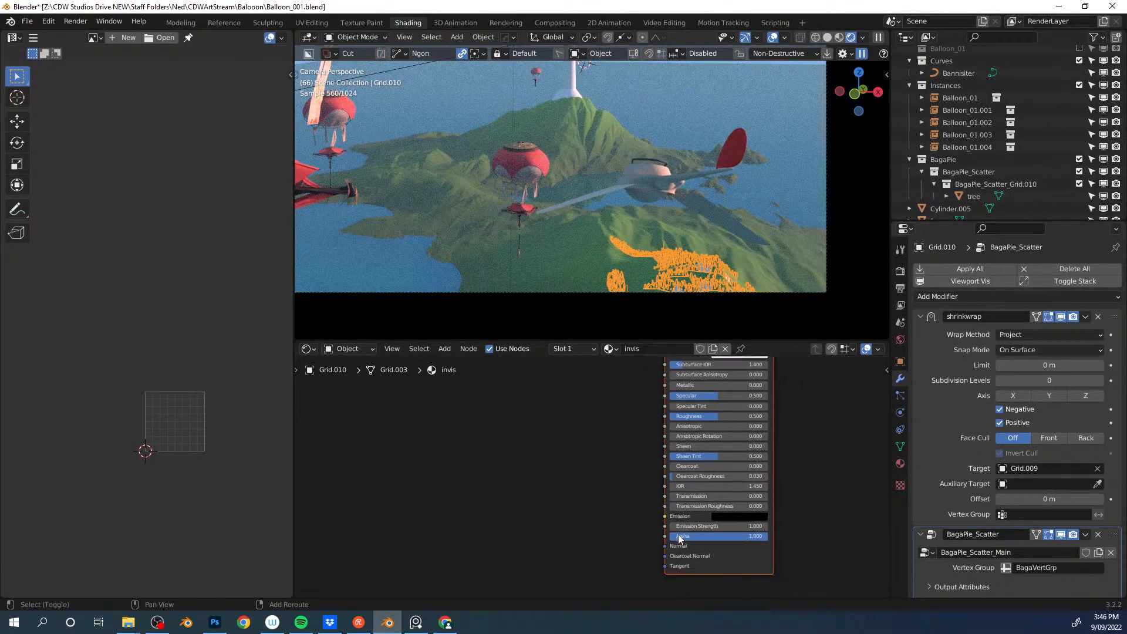
{"action": "left_click", "coordinate": [677, 498]}
{"action": "left_click", "coordinate": [611, 425]}
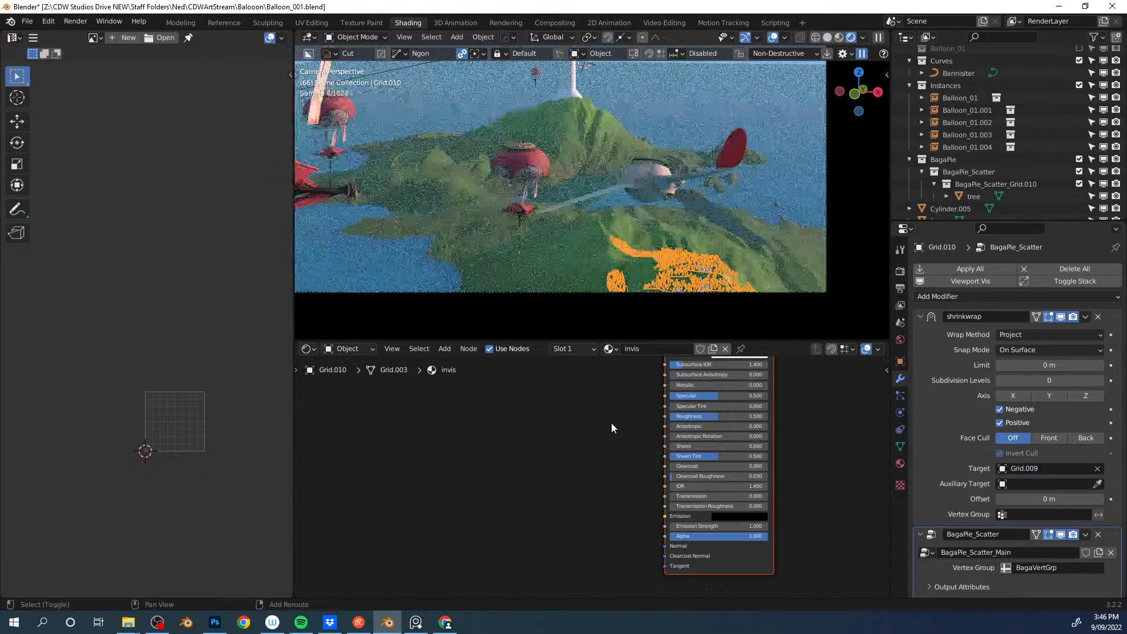
{"action": "scroll", "coordinate": [628, 423], "scroll_direction": "up", "scroll_amount": 3, "text": "shift"}
{"action": "key", "text": "x"}
{"action": "key", "text": "shift+a"}
{"action": "type", "text": "trans"}
{"action": "key", "text": "Down"}
{"action": "key", "text": "Return"}
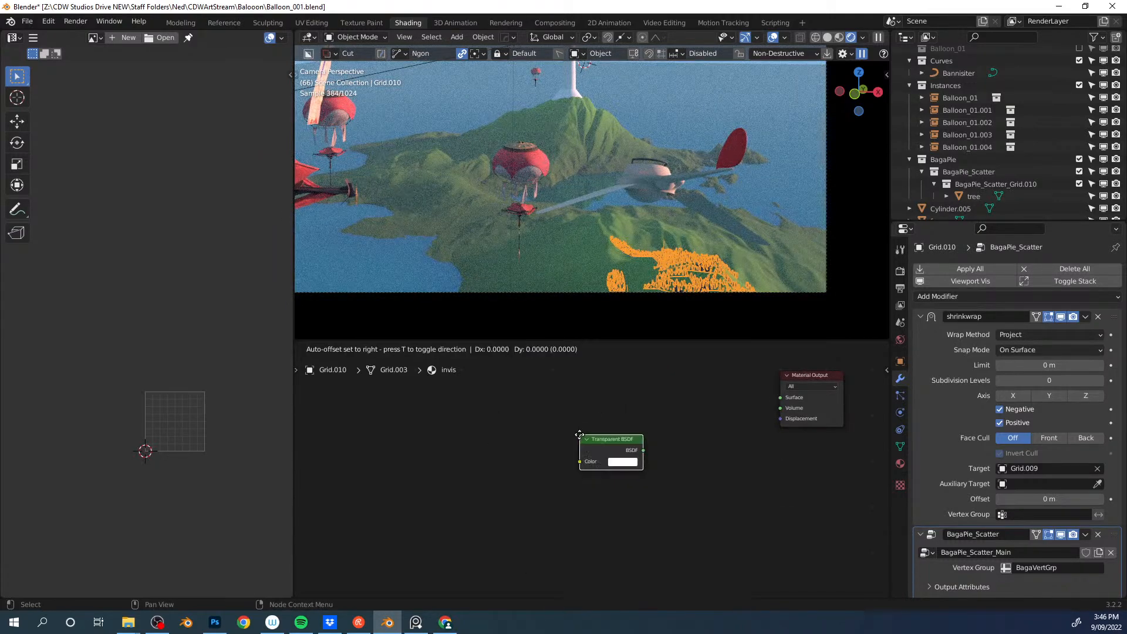
{"action": "left_click", "coordinate": [648, 381]}
{"action": "left_click_drag", "start_coordinate": [711, 393], "coordinate": [781, 398]}
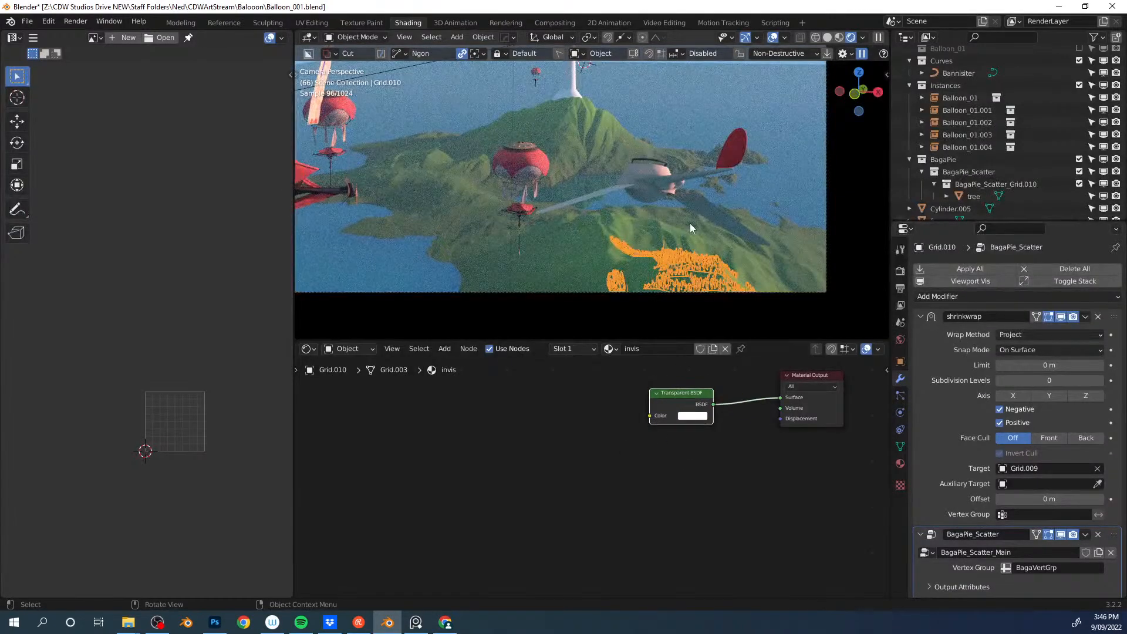
{"action": "left_click", "coordinate": [773, 265]}
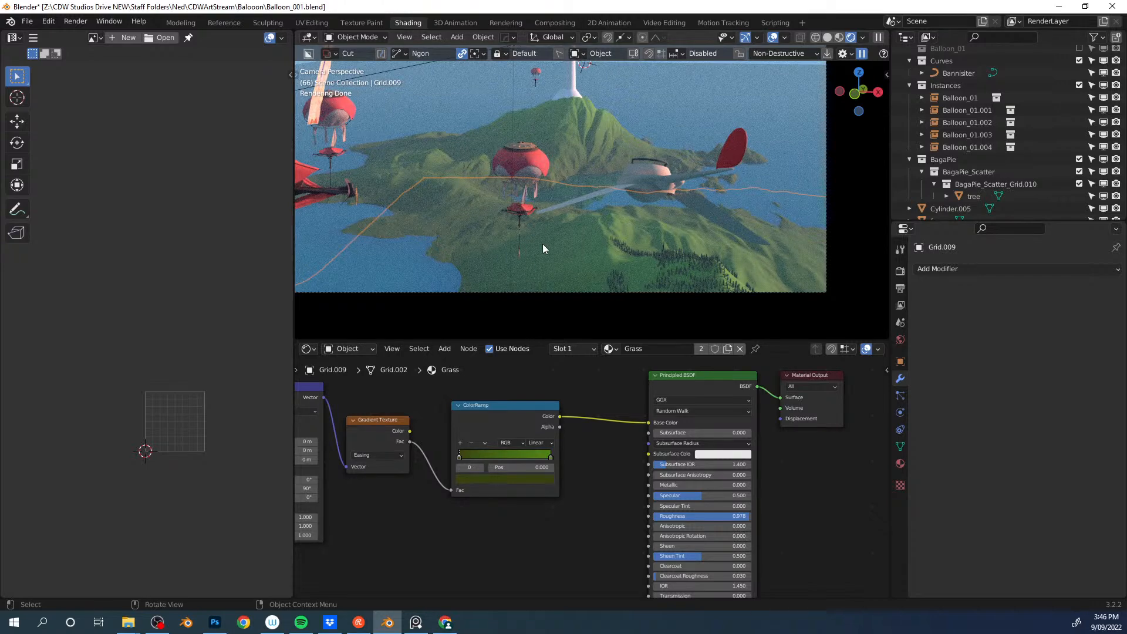
Step: Duplicate the foreground forest clump horizontally onto the hill's ridge farther back and rotate the copy
{"action": "left_click", "coordinate": [708, 270]}
{"action": "key", "text": "g"}
{"action": "key", "text": "z"}
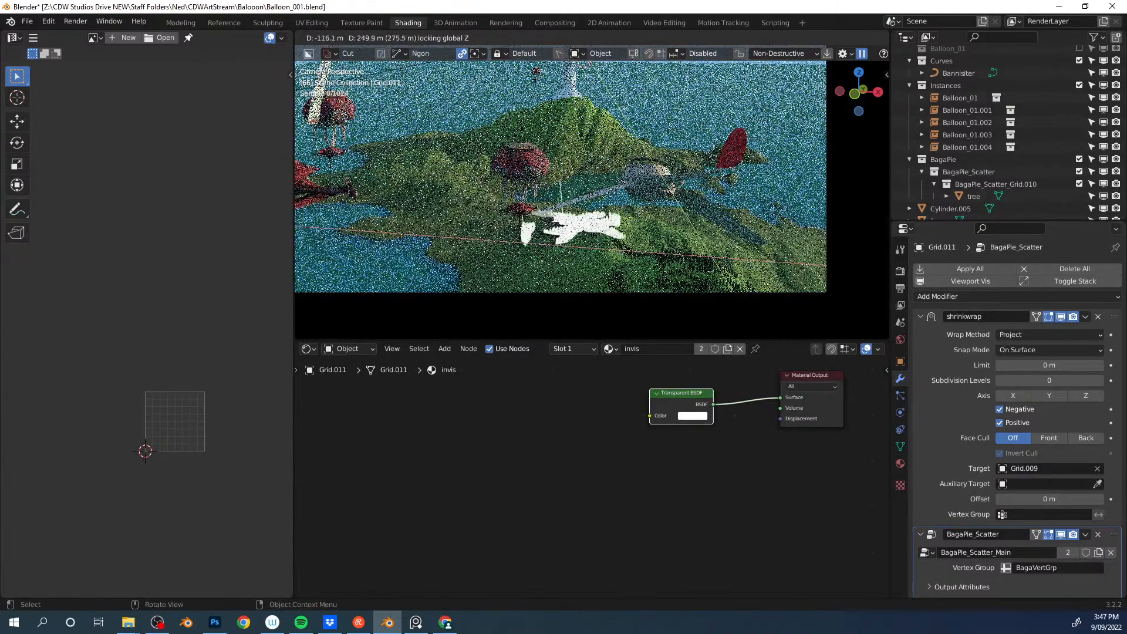
{"action": "left_click", "coordinate": [697, 225]}
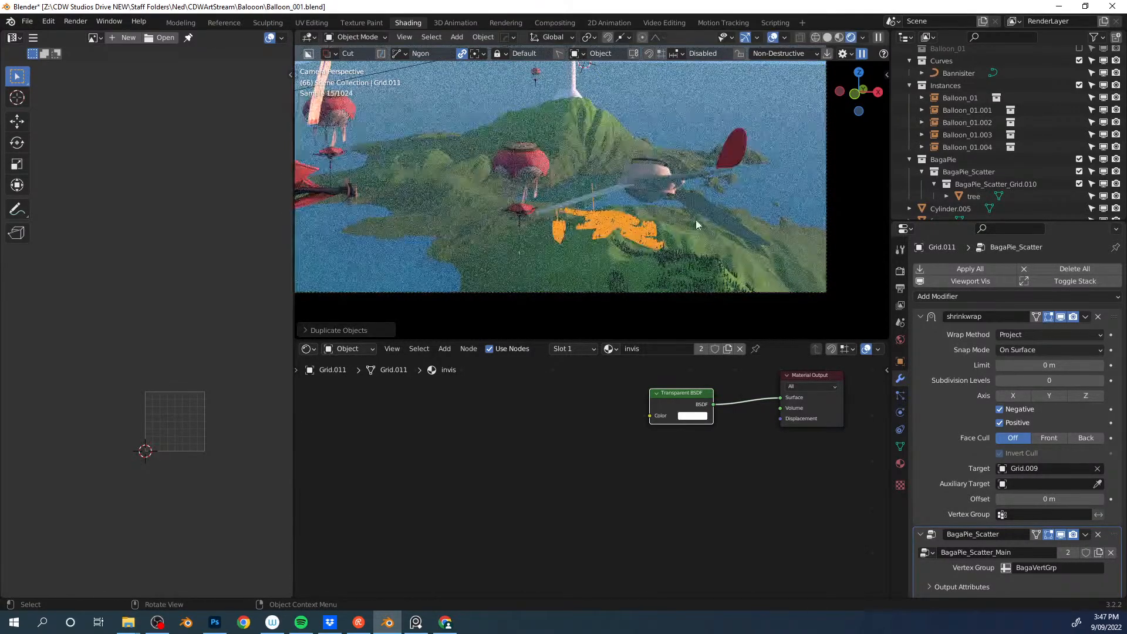
{"action": "key", "text": "r"}
{"action": "left_click", "coordinate": [760, 165]}
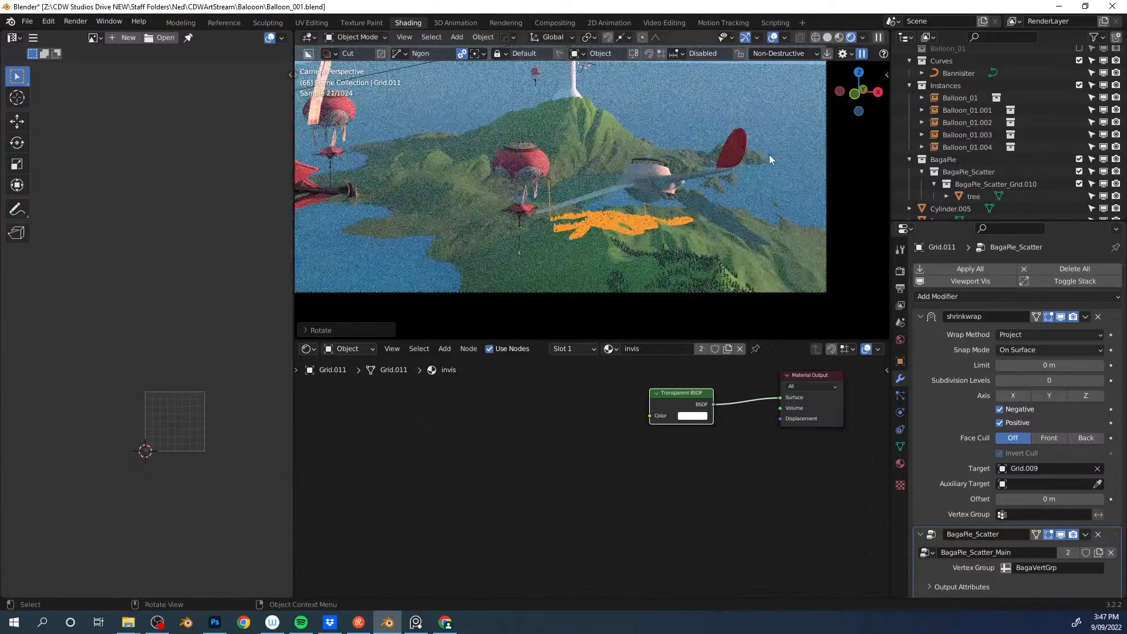
{"action": "left_click", "coordinate": [768, 206]}
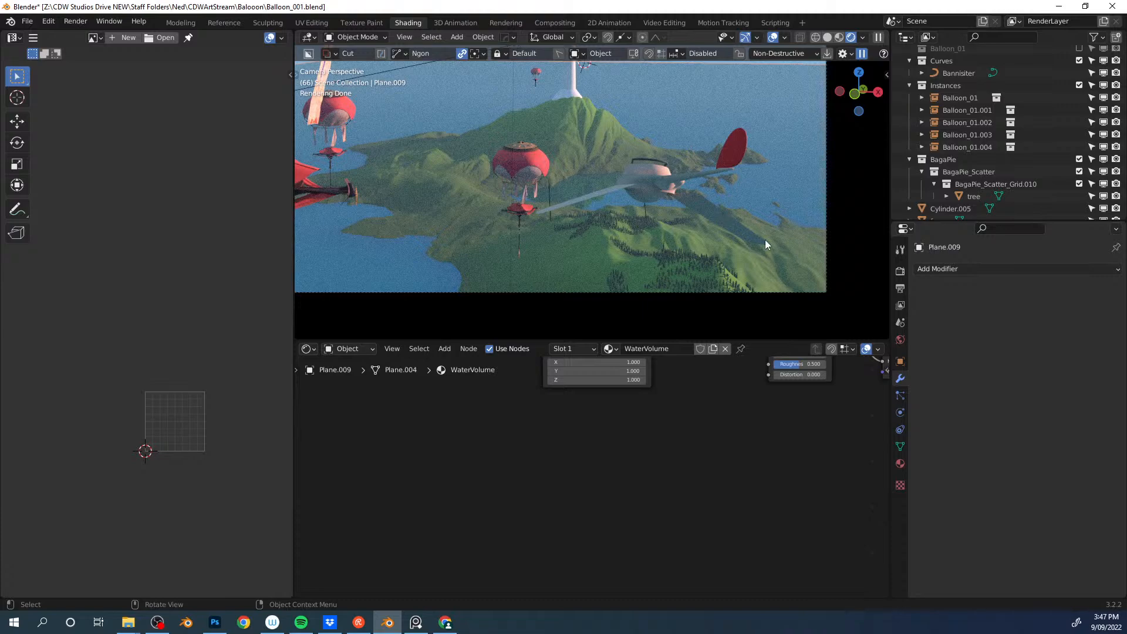
Step: Duplicate the ridge's forest clump and place the copy horizontally on the coastal slope beyond the aircraft
{"action": "left_click", "coordinate": [664, 231]}
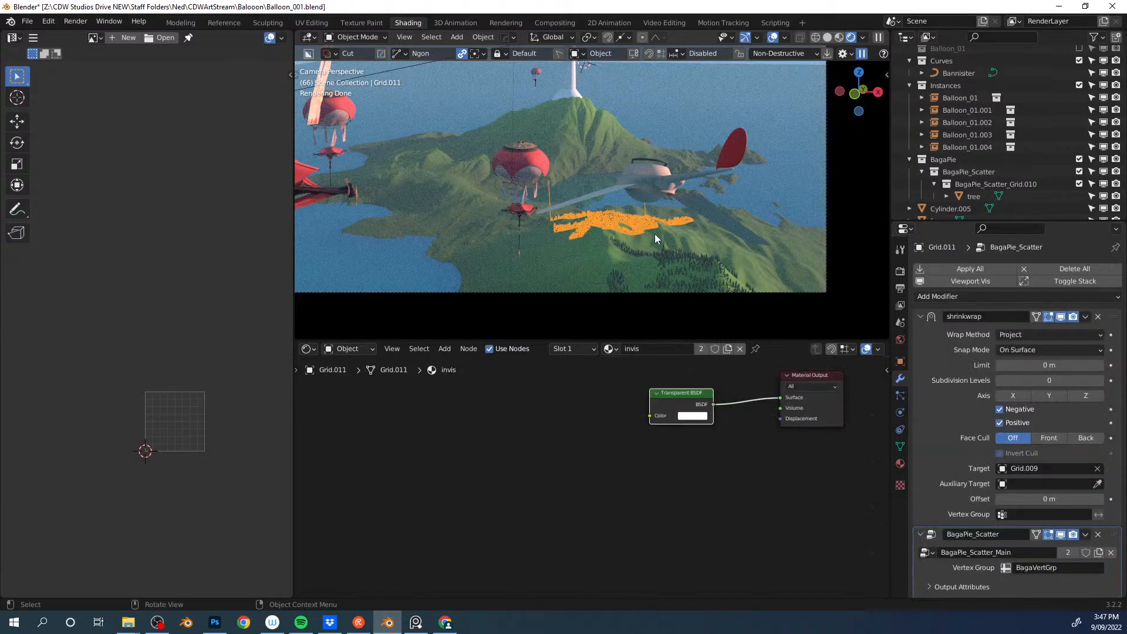
{"action": "key", "text": "shift+d"}
{"action": "key", "text": "shift+z"}
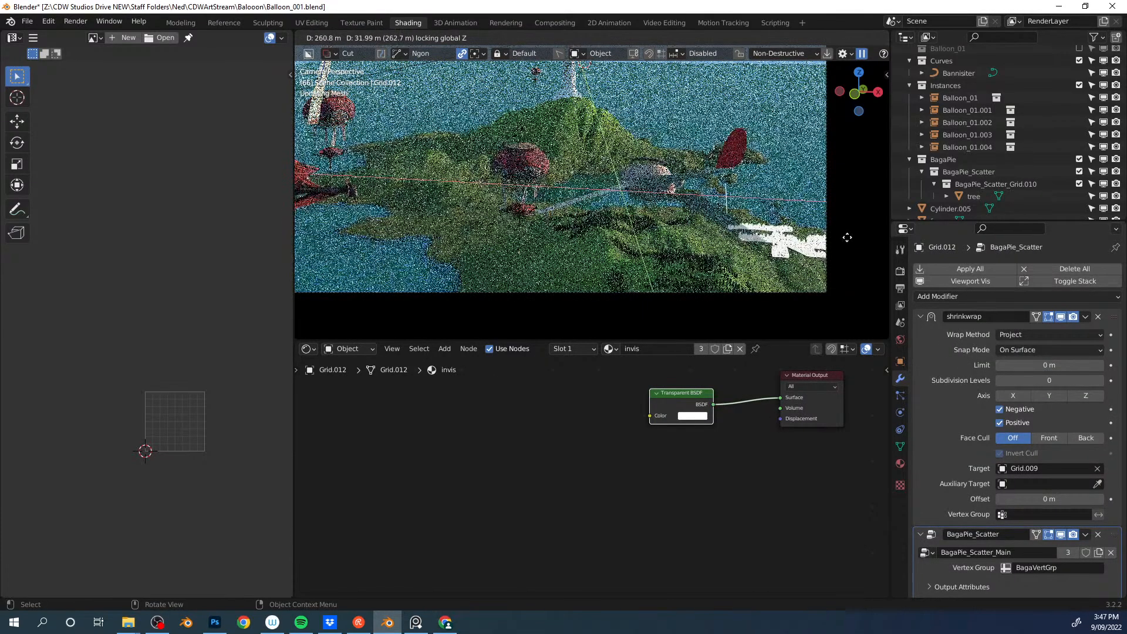
{"action": "left_click", "coordinate": [834, 240]}
{"action": "left_click", "coordinate": [799, 189]}
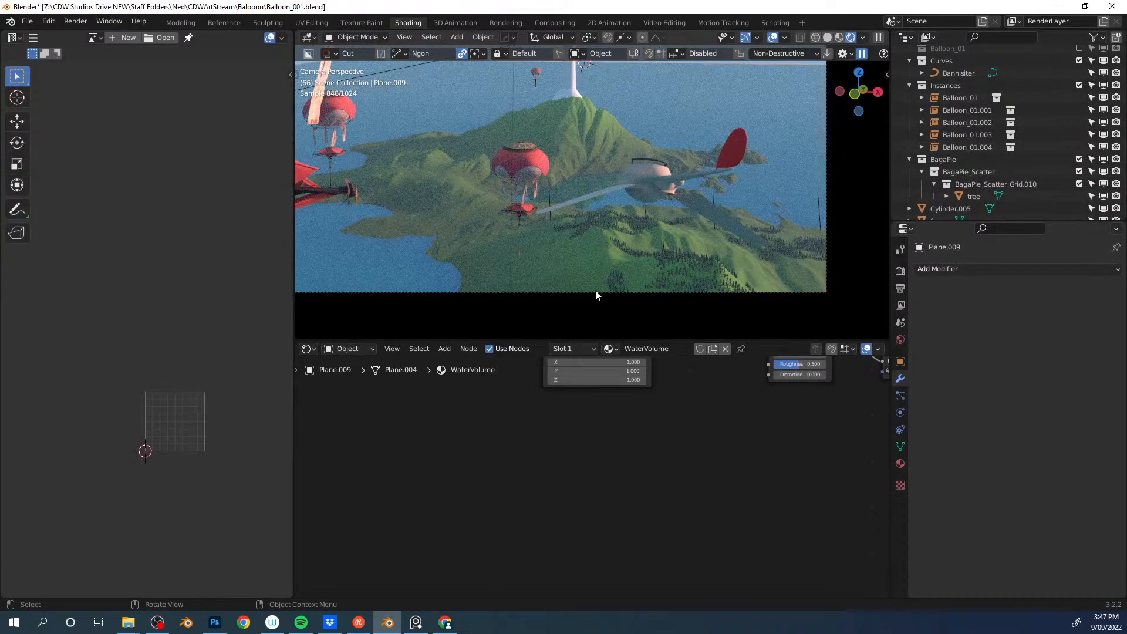
Step: Raise the Grid.010 tree scatter's Scale Max to 1.830 in the modeling workspace
{"action": "left_click", "coordinate": [694, 274]}
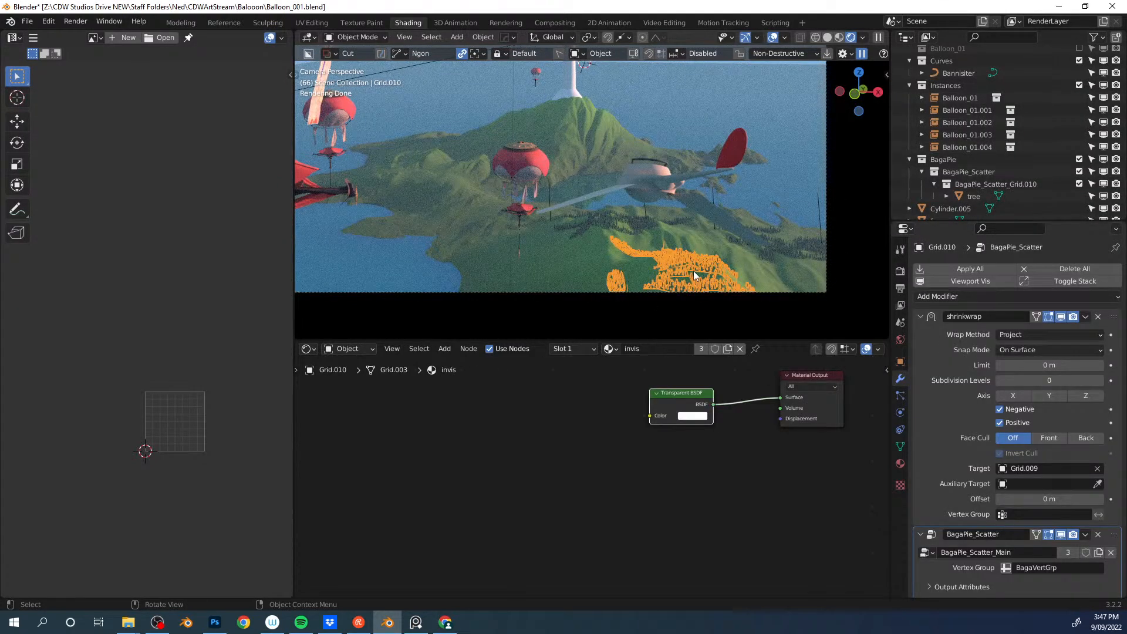
{"action": "left_click", "coordinate": [175, 23]}
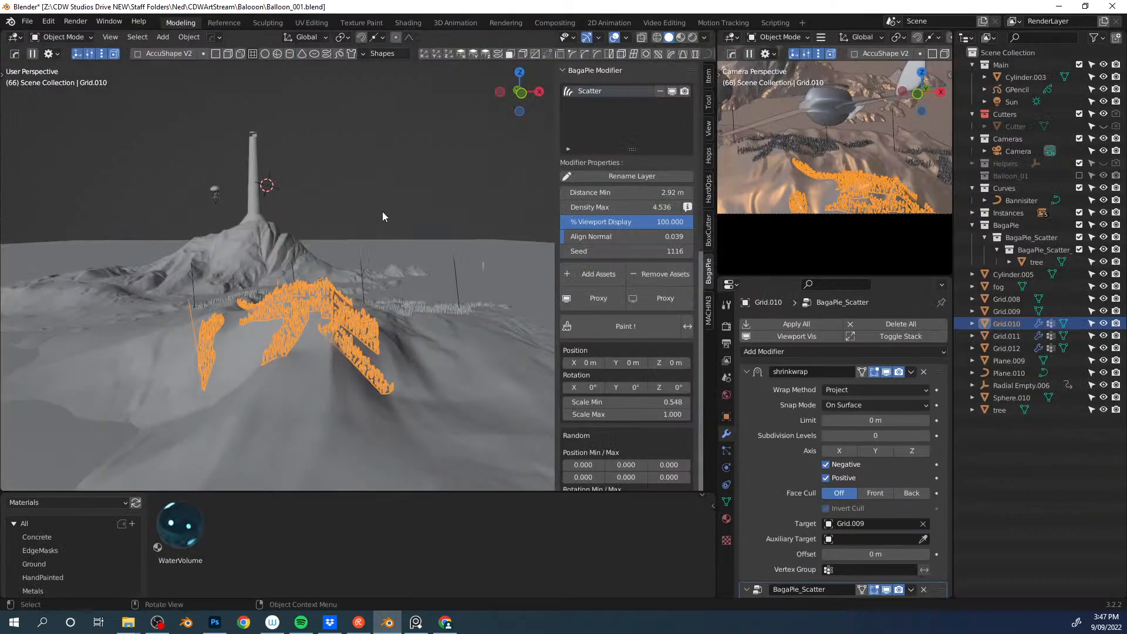
{"action": "scroll", "coordinate": [616, 375], "scroll_direction": "down", "scroll_amount": 4}
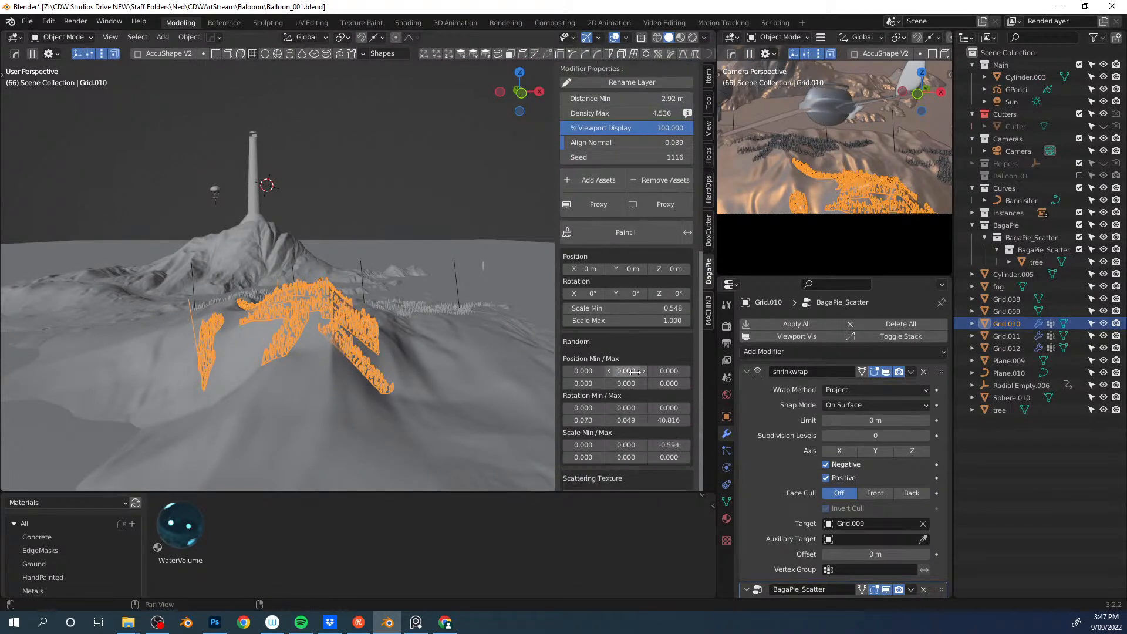
{"action": "left_click_drag", "start_coordinate": [649, 320], "coordinate": [699, 317]}
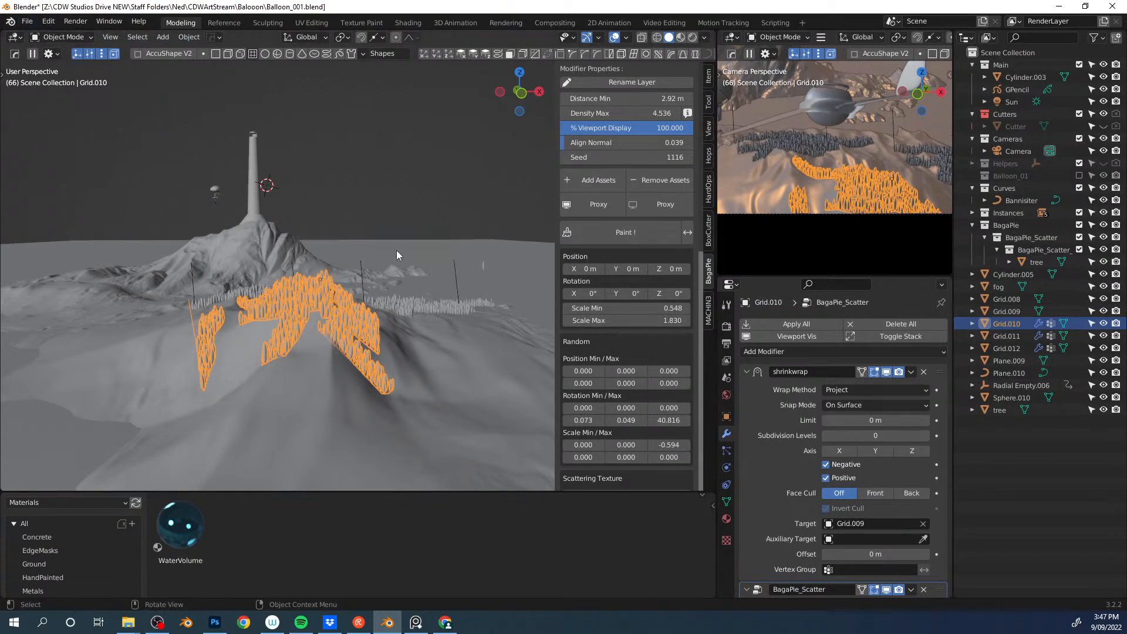
Step: Examine the enlarged trees across the full camera frame in rendered shading with the sidebar hidden
{"action": "key", "text": "KP_0"}
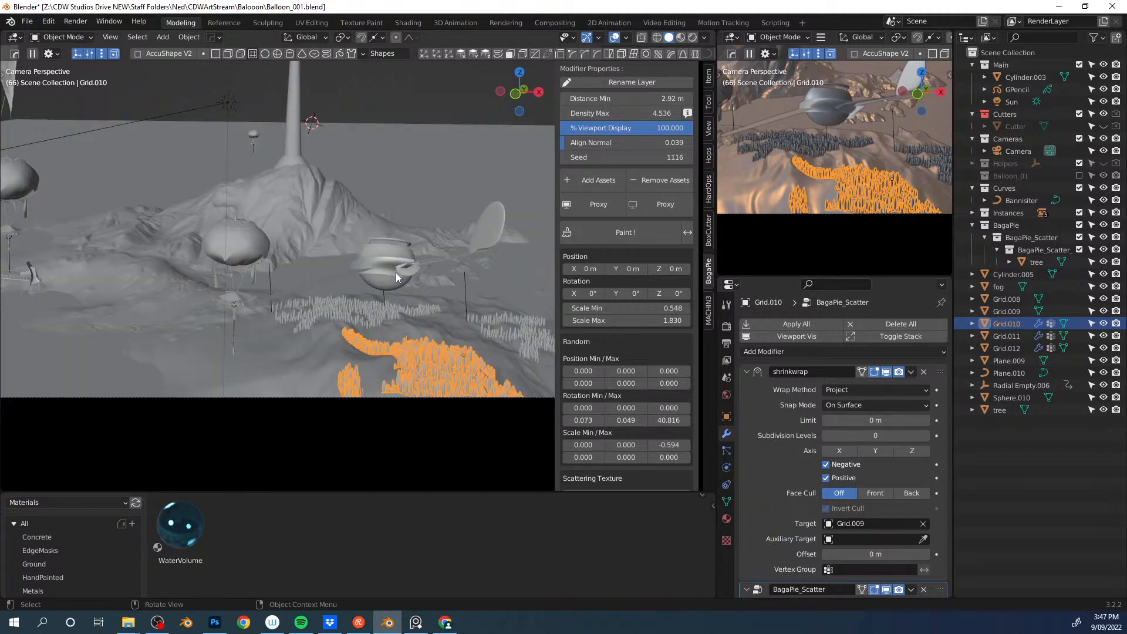
{"action": "key", "text": "t"}
{"action": "key", "text": "n"}
{"action": "key", "text": "t"}
{"action": "scroll", "coordinate": [407, 282], "scroll_direction": "down", "scroll_amount": 1}
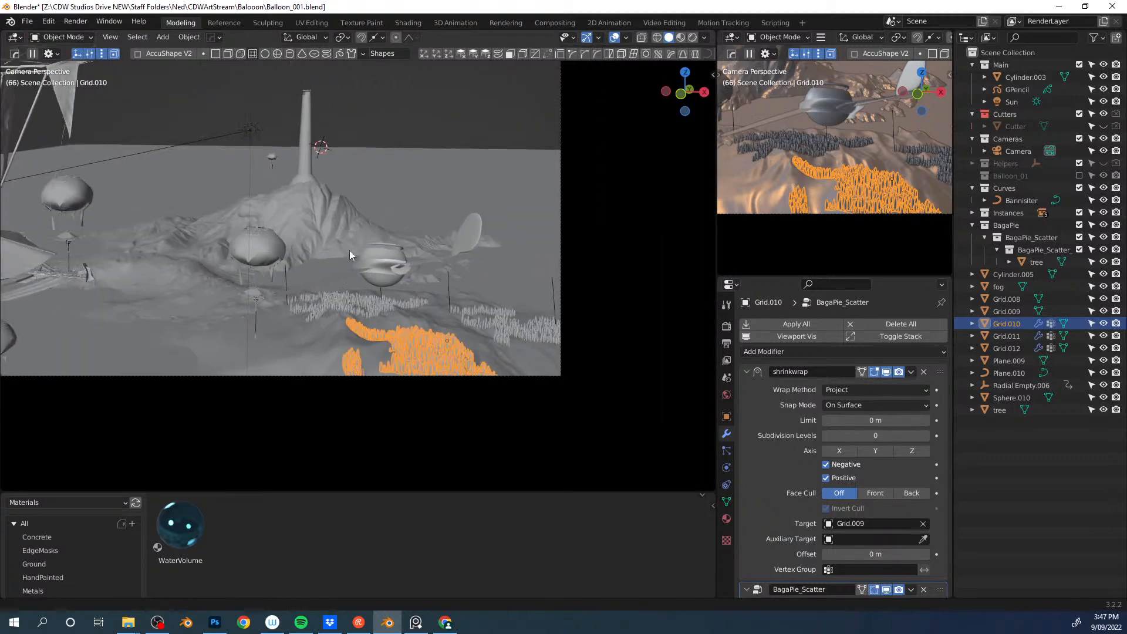
{"action": "scroll", "coordinate": [459, 280], "scroll_direction": "down", "scroll_amount": 3}
{"action": "key", "text": "z"}
{"action": "left_click", "coordinate": [470, 274]}
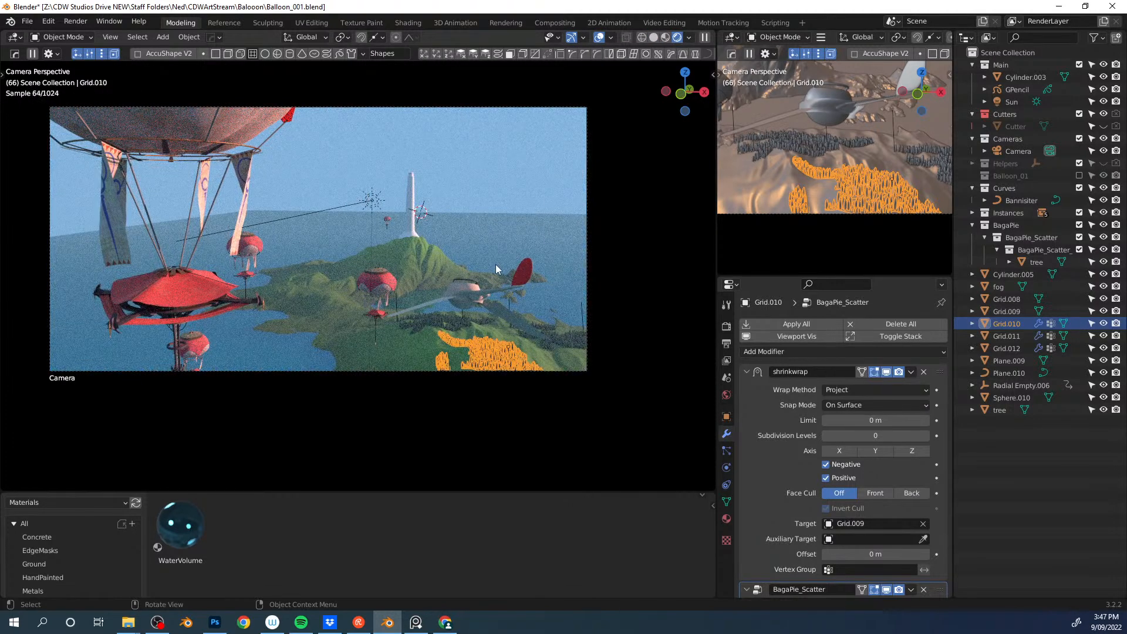
Step: Duplicate the Grid.011 forest clump and move it about 577 m horizontally onto the lowland beside the tower mountain
{"action": "left_click", "coordinate": [442, 322]}
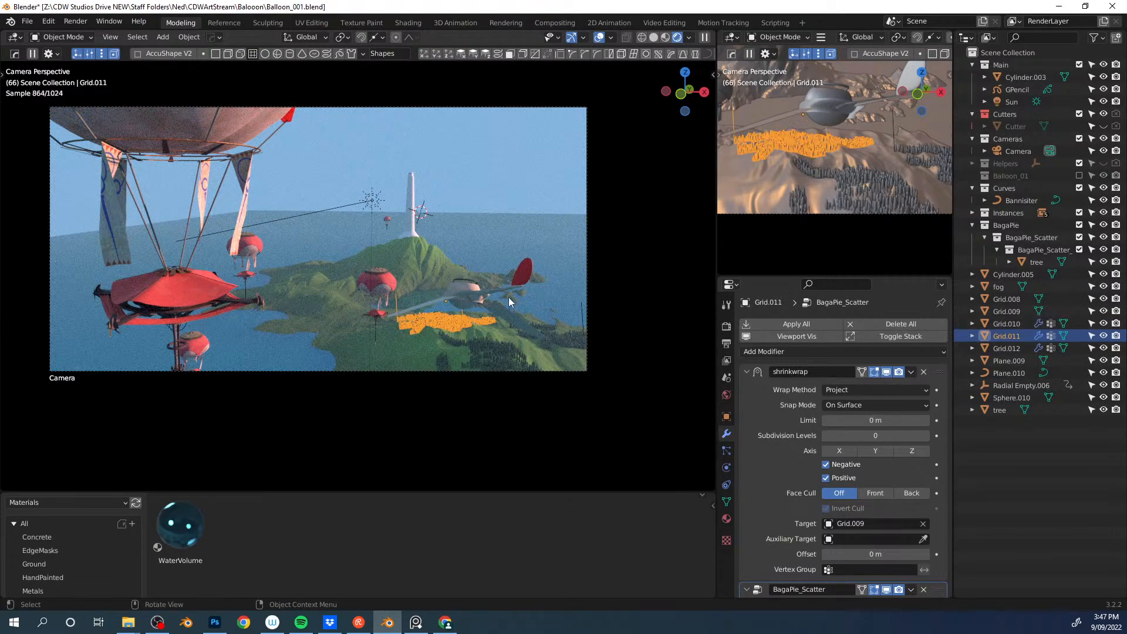
{"action": "key", "text": "shift+d"}
{"action": "key", "text": "shift+z"}
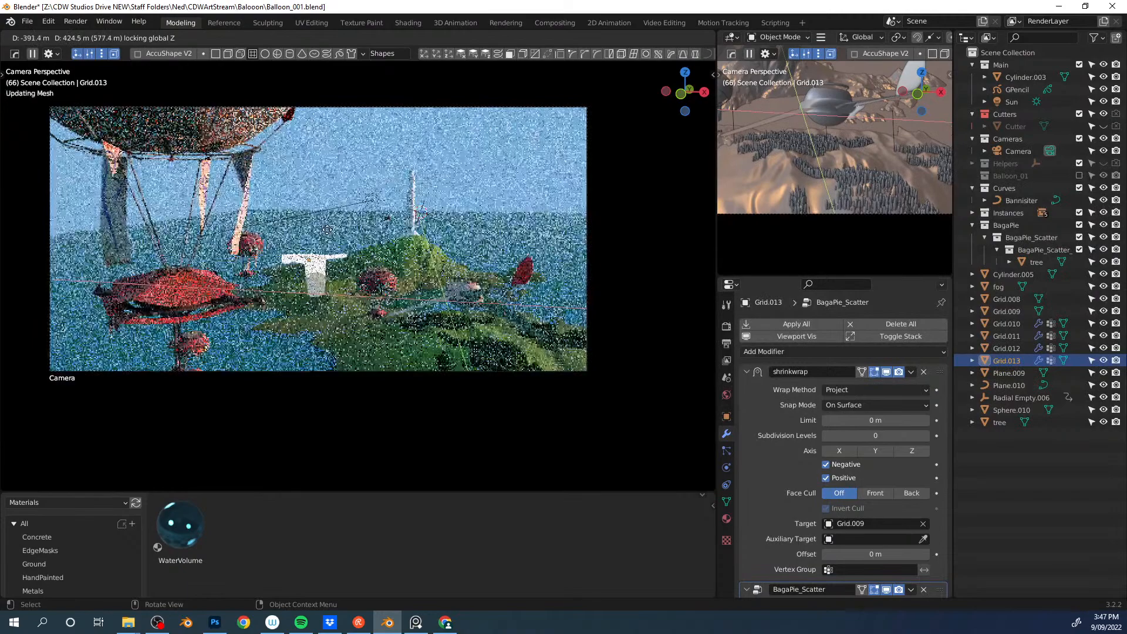
{"action": "left_click", "coordinate": [329, 229]}
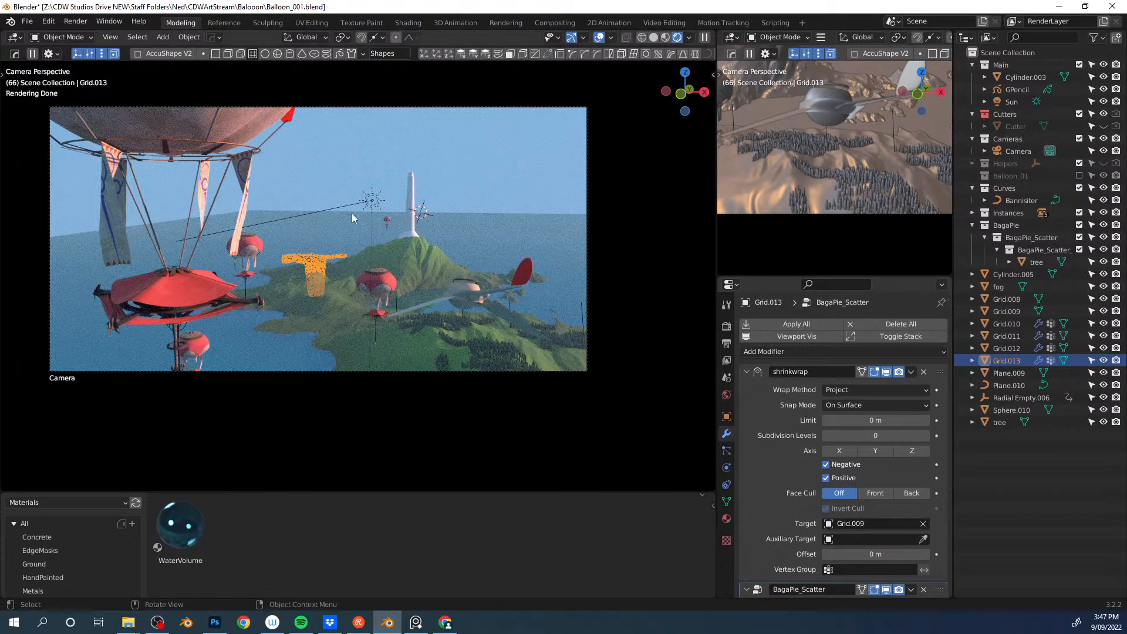
Step: Set the shrinkwrap target of the copied forest clump beside the tower mountain to the Grid.008 terrain
{"action": "key", "text": "KP_Decimal"}
{"action": "middle_click_drag", "start_coordinate": [355, 235], "coordinate": [516, 247]}
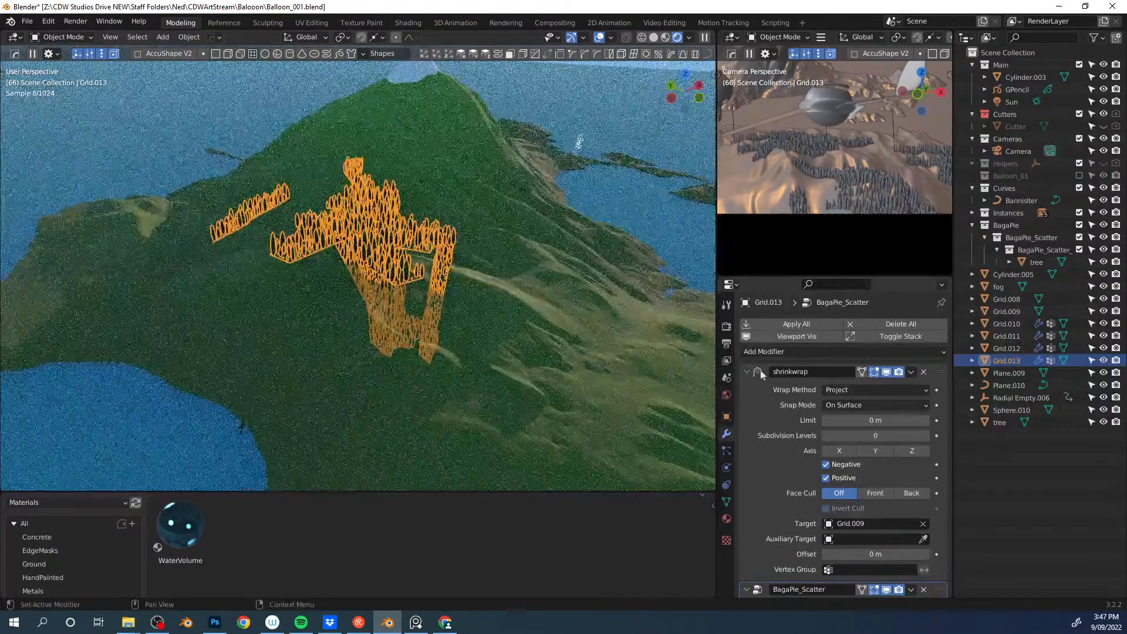
{"action": "scroll", "coordinate": [925, 523], "scroll_direction": "up", "scroll_amount": 1, "text": "ctrl"}
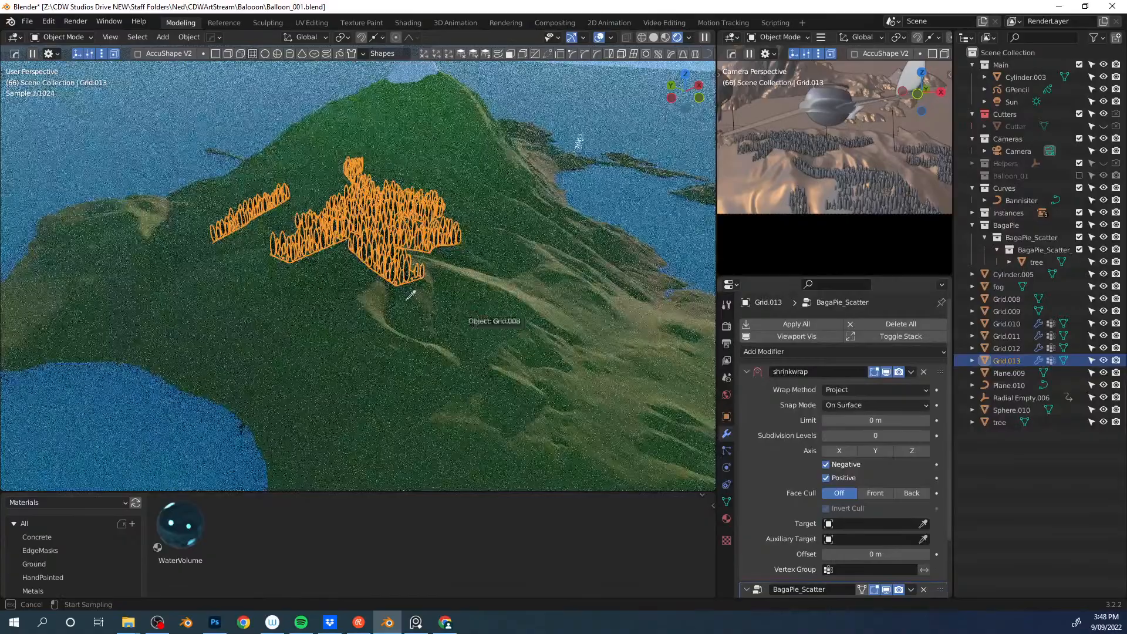
{"action": "middle_click_drag", "start_coordinate": [391, 303], "coordinate": [427, 341]}
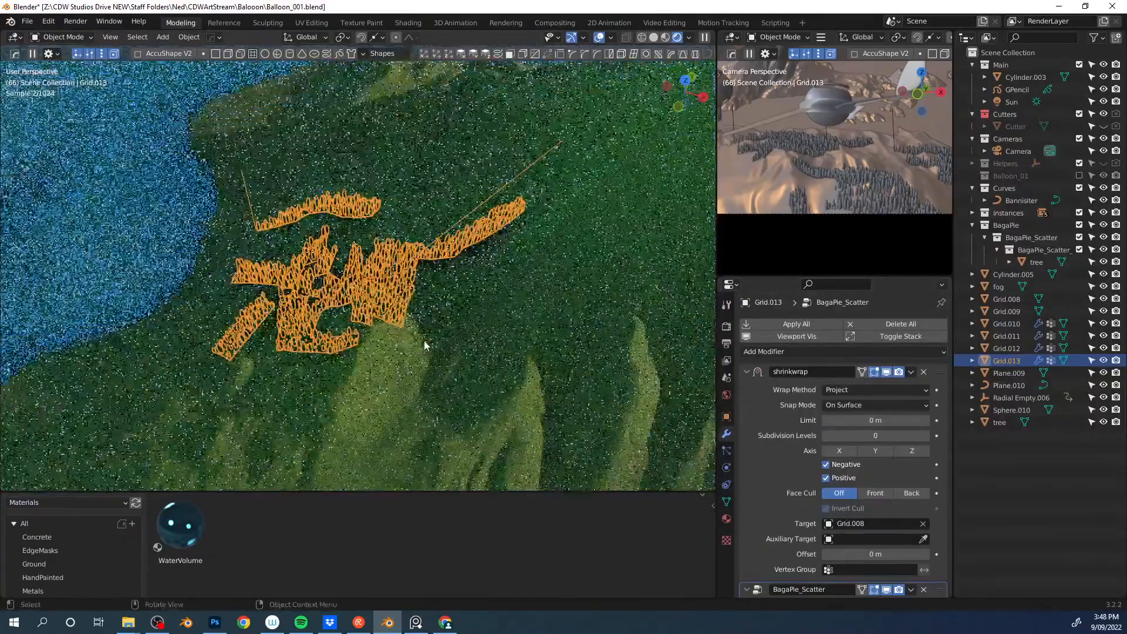
{"action": "key", "text": "KP_0"}
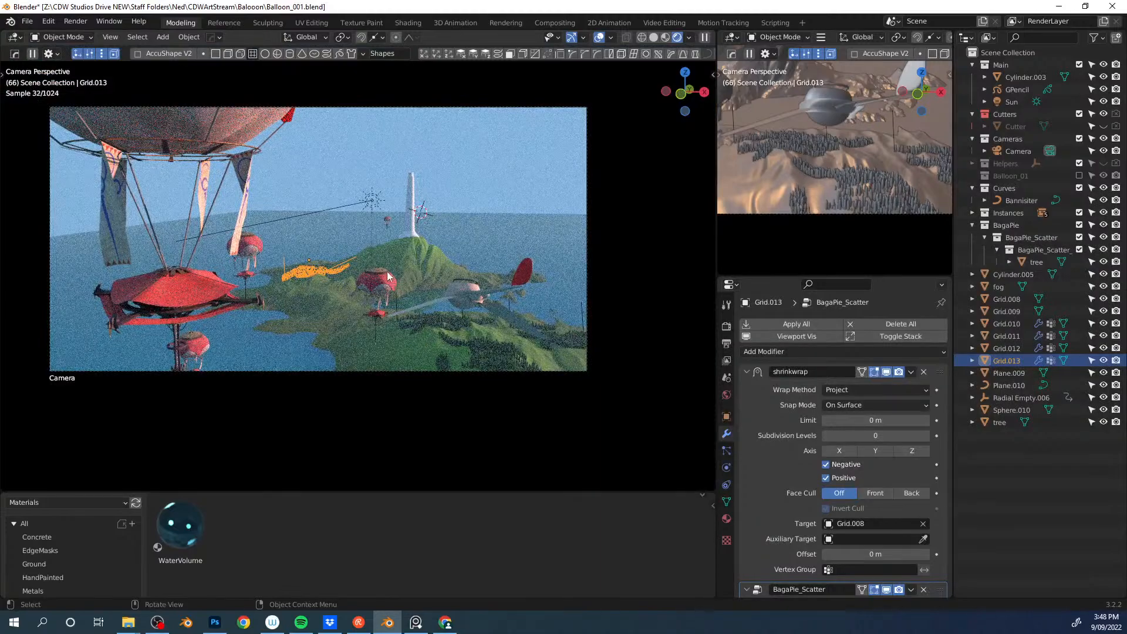
Step: Duplicate the Grid.013 forest clump, rotate the copy about Z, and shift it horizontally across the lowland
{"action": "key", "text": "shift+d"}
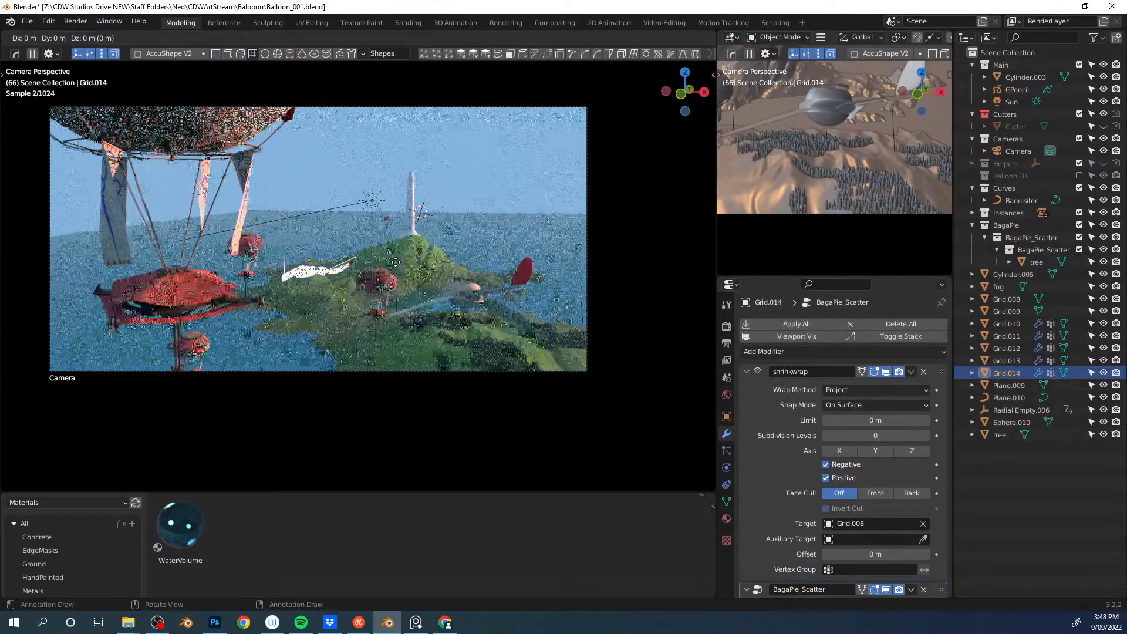
{"action": "key", "text": "r"}
{"action": "key", "text": "z"}
{"action": "left_click", "coordinate": [369, 273]}
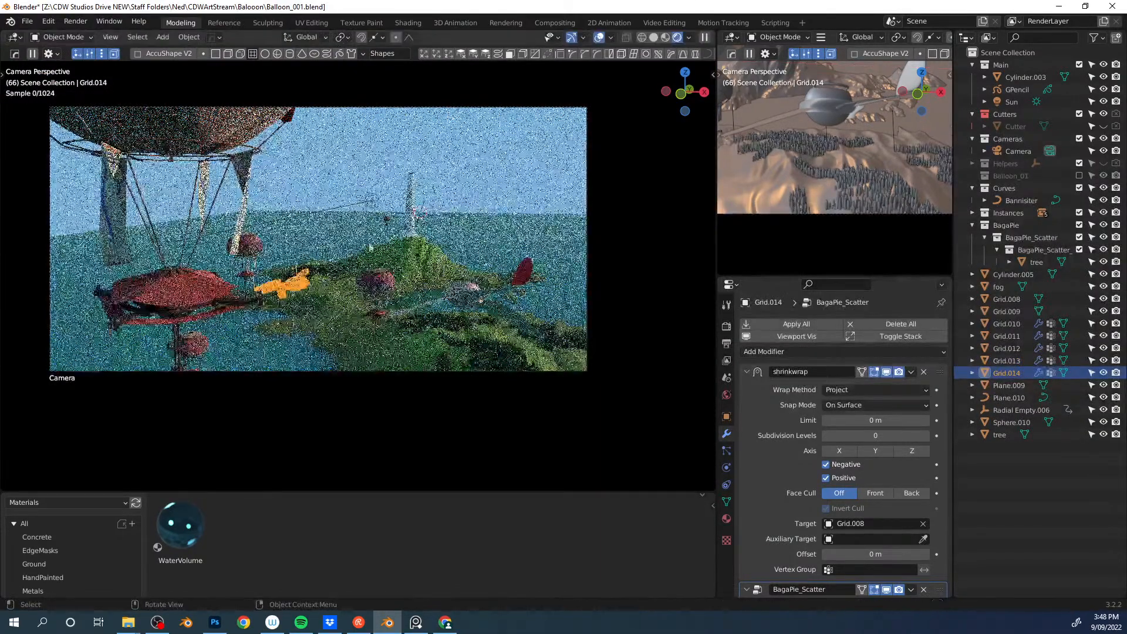
{"action": "key", "text": "g"}
{"action": "left_click", "coordinate": [368, 274]}
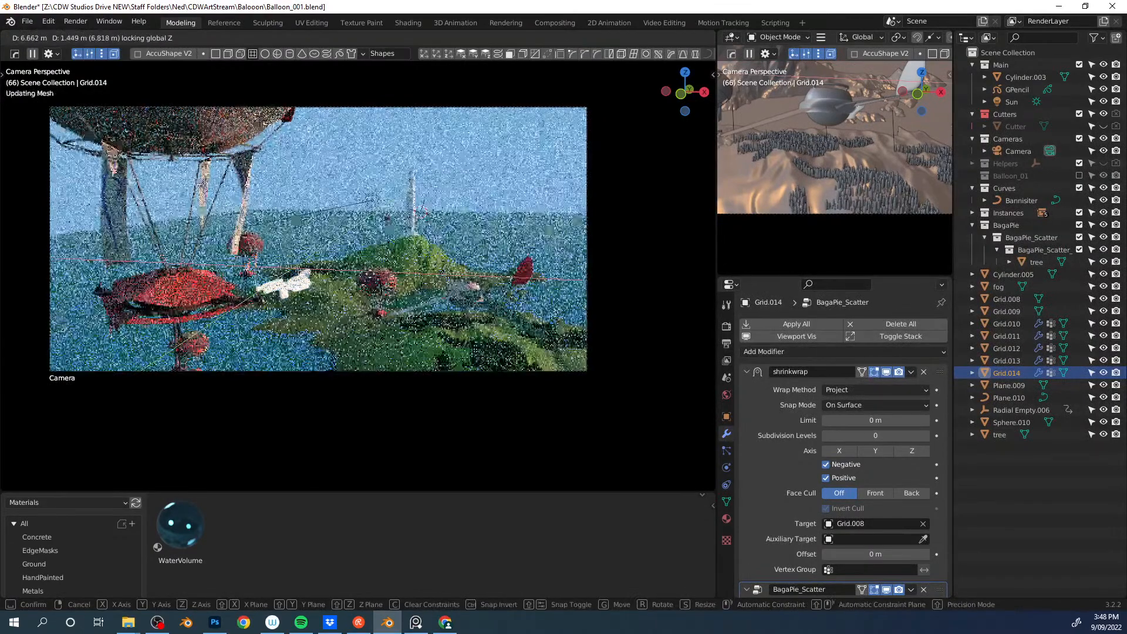
{"action": "key", "text": "z"}
{"action": "left_click", "coordinate": [412, 267]}
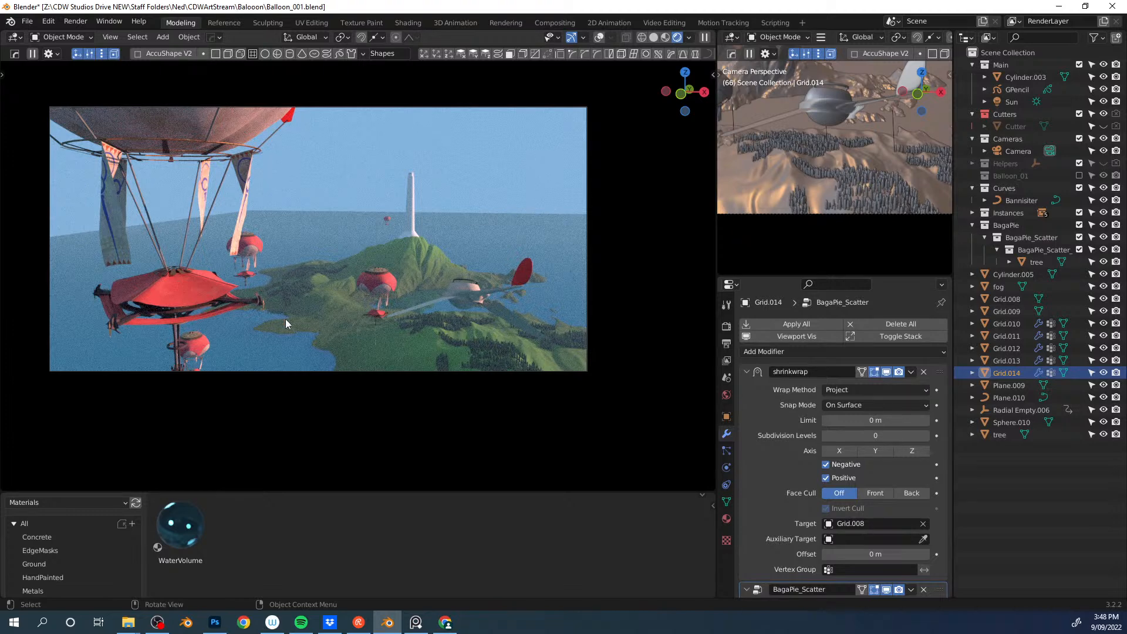
Step: Rescale the Plane.009 sea surface uniformly, with the viewport overlays shown
{"action": "left_click", "coordinate": [305, 241]}
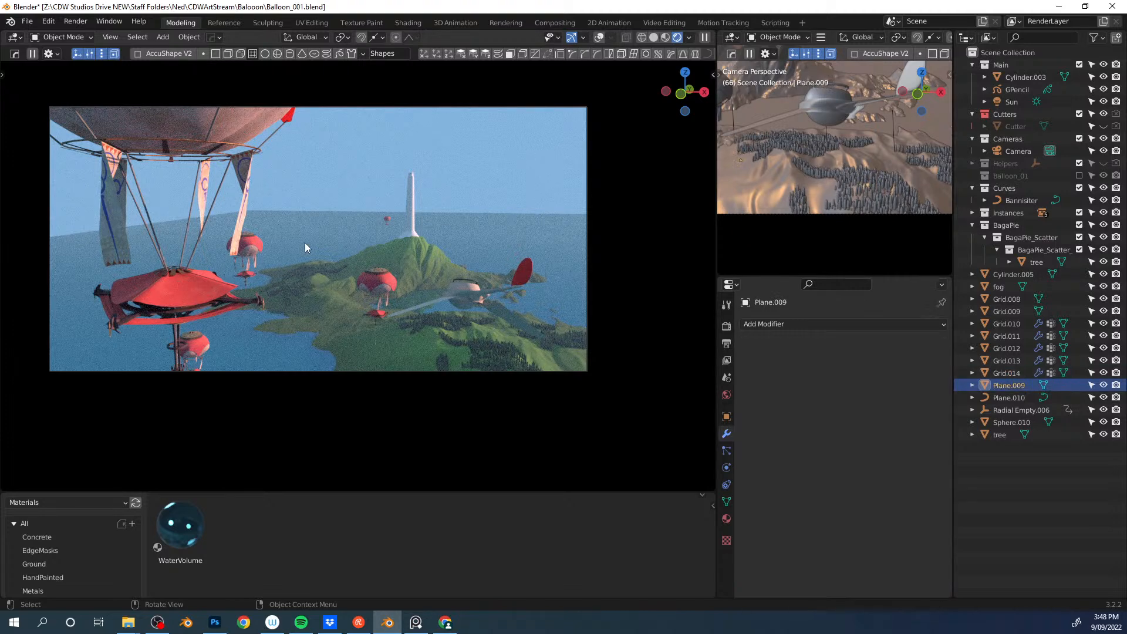
{"action": "key", "text": "z"}
{"action": "left_click", "coordinate": [374, 237]}
{"action": "key", "text": "s"}
{"action": "left_click", "coordinate": [469, 278]}
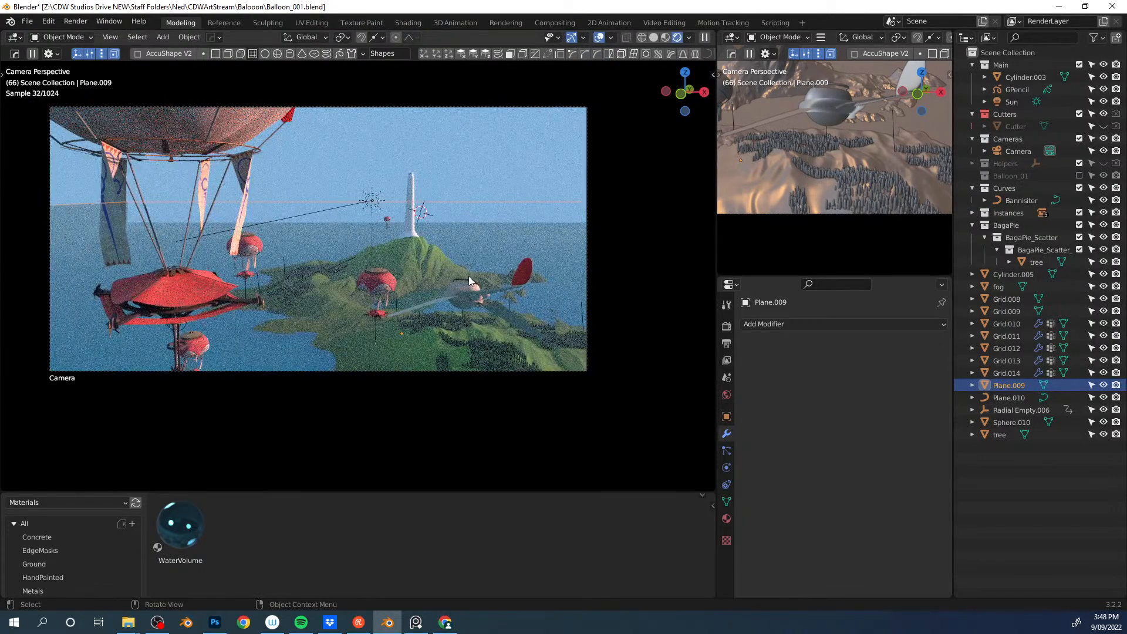
Step: Try to enlarge the Plane.009 sea surface further by a factor of about 1.59, and undo that extra scaling
{"action": "key", "text": "s"}
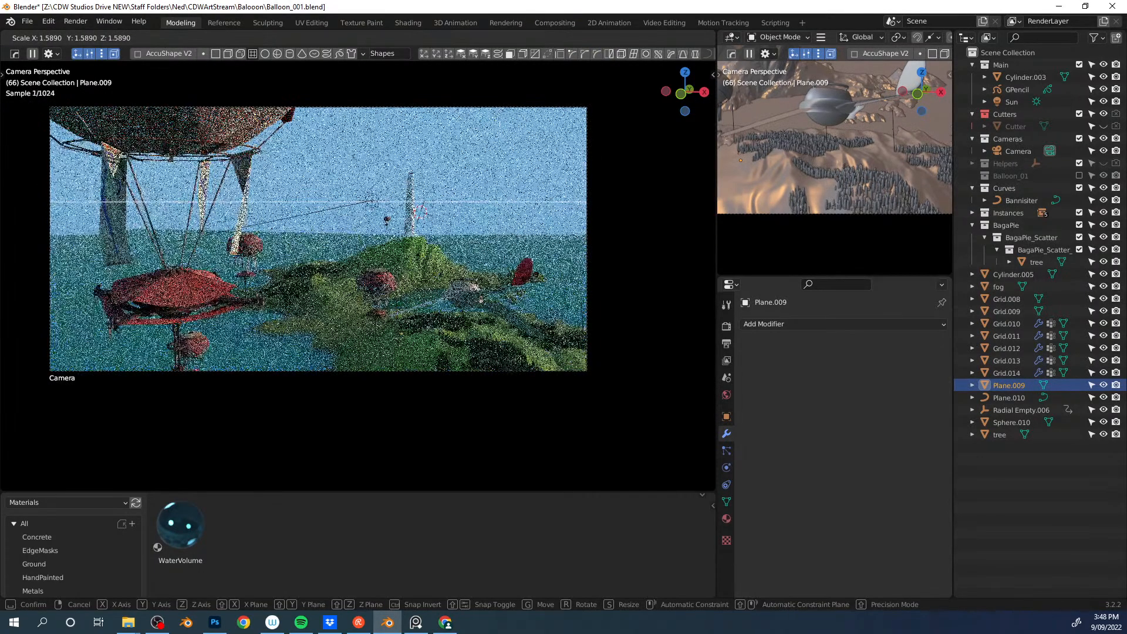
{"action": "left_click", "coordinate": [530, 281]}
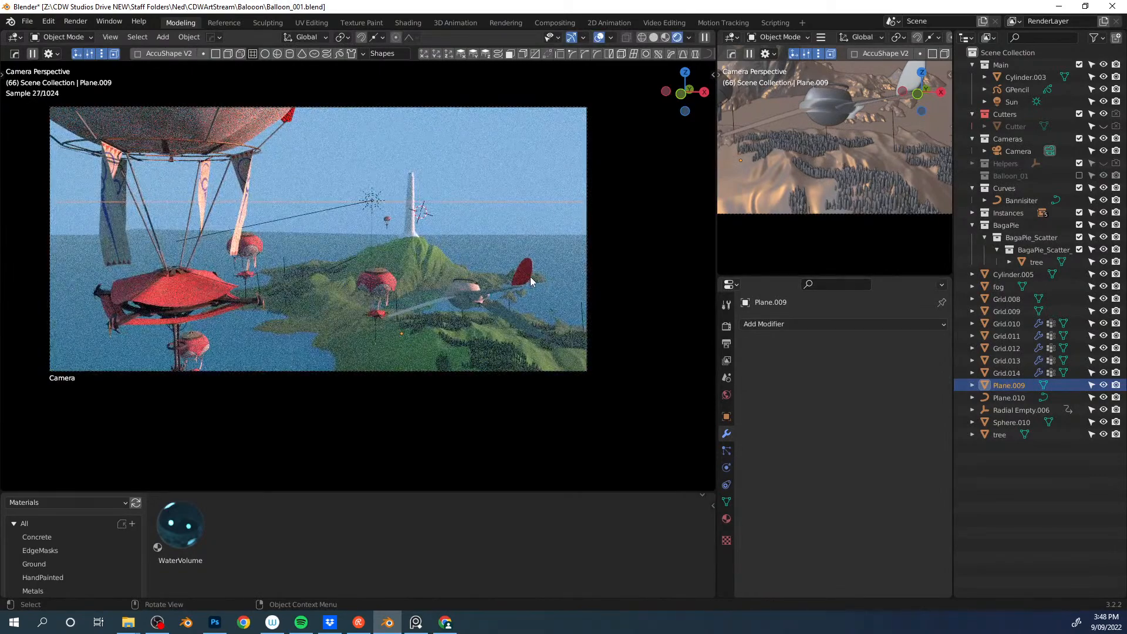
{"action": "key", "text": "ctrl+z"}
{"action": "key", "text": "ctrl+z"}
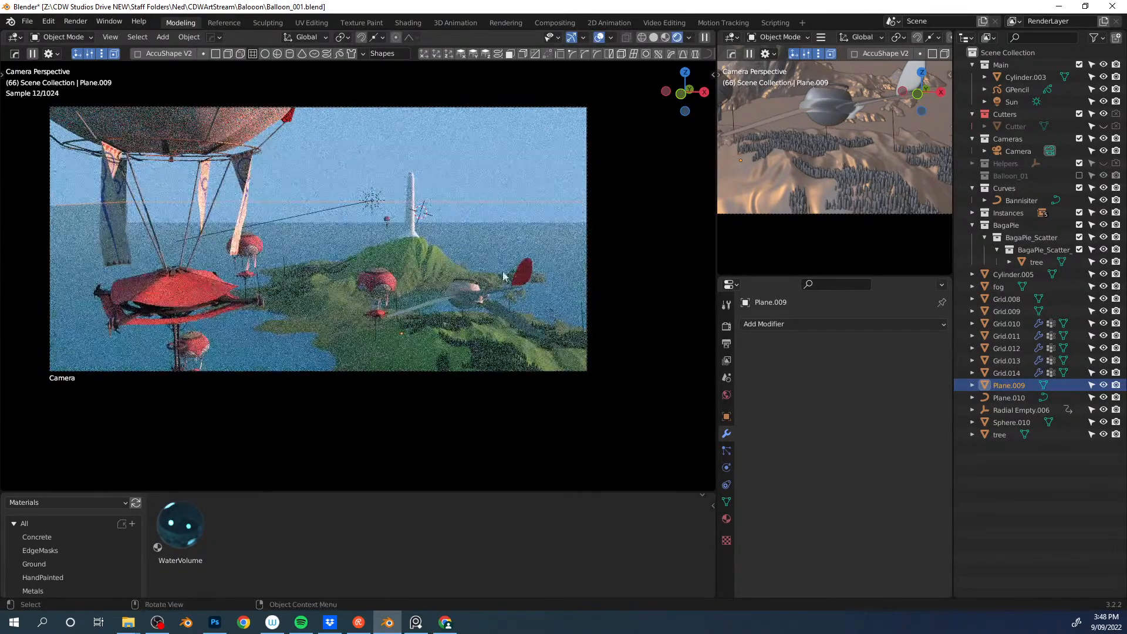
Step: Check the rescaled sea and landscape from another angle and through the camera with the overlays hidden
{"action": "middle_click_drag", "start_coordinate": [368, 242], "coordinate": [448, 266]}
{"action": "scroll", "coordinate": [414, 249], "scroll_direction": "down", "scroll_amount": 2}
{"action": "key", "text": "KP_0"}
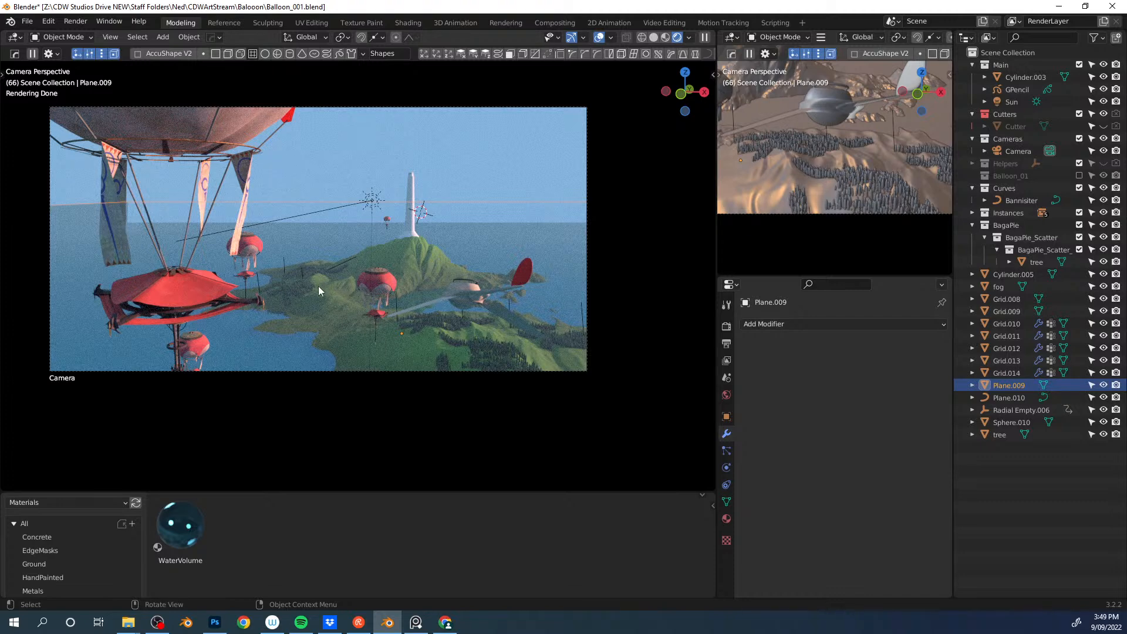
{"action": "key", "text": "z"}
{"action": "left_click", "coordinate": [460, 244]}
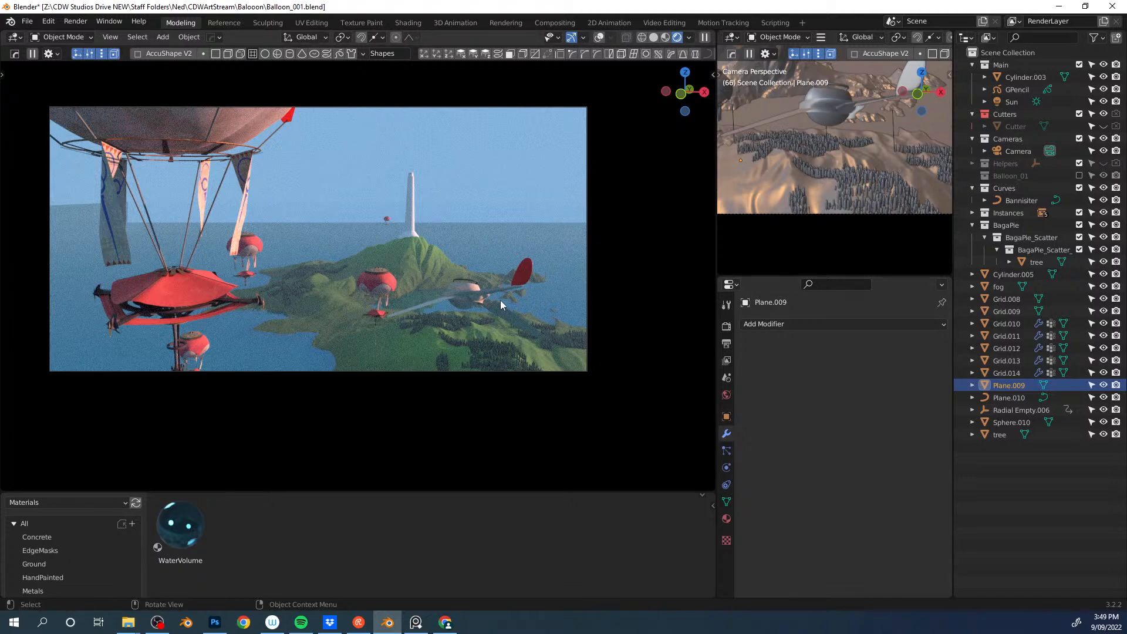
Step: Duplicate the aircraft in the camera view and move the copy horizontally toward the large balloon's gondola
{"action": "left_click", "coordinate": [467, 288]}
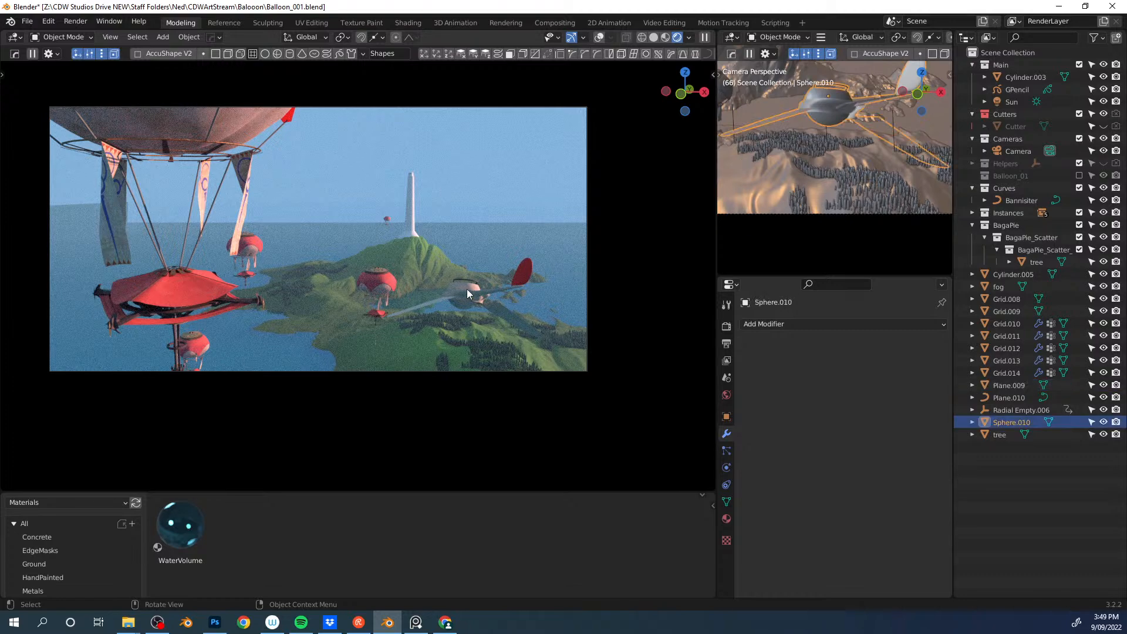
{"action": "key", "text": "shift+d"}
{"action": "key", "text": "shift+z"}
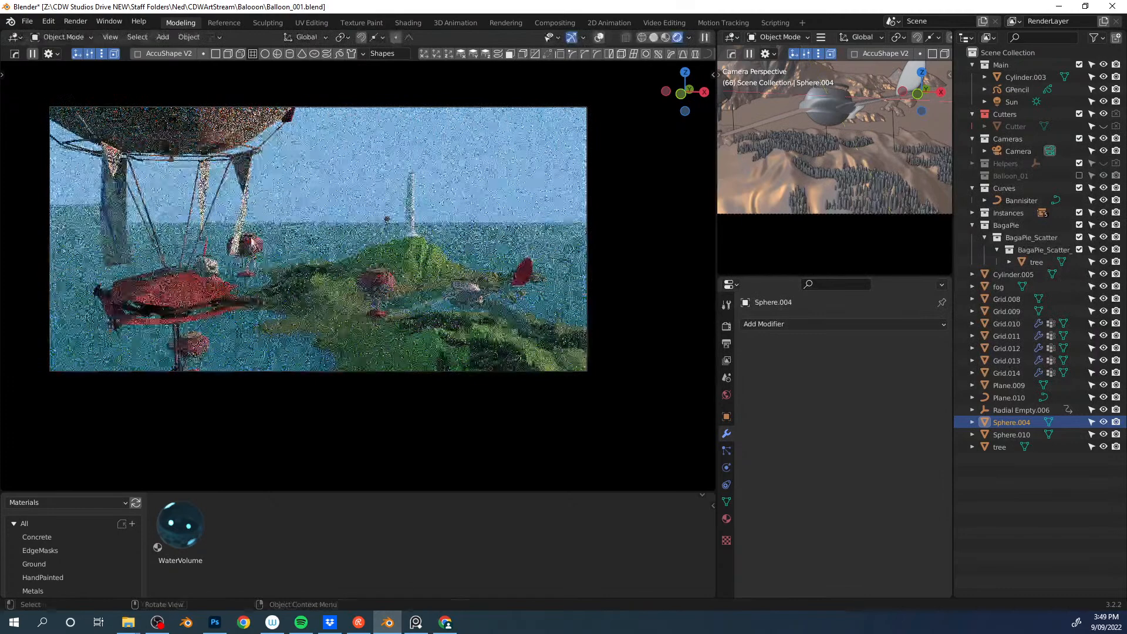
{"action": "left_click", "coordinate": [266, 314]}
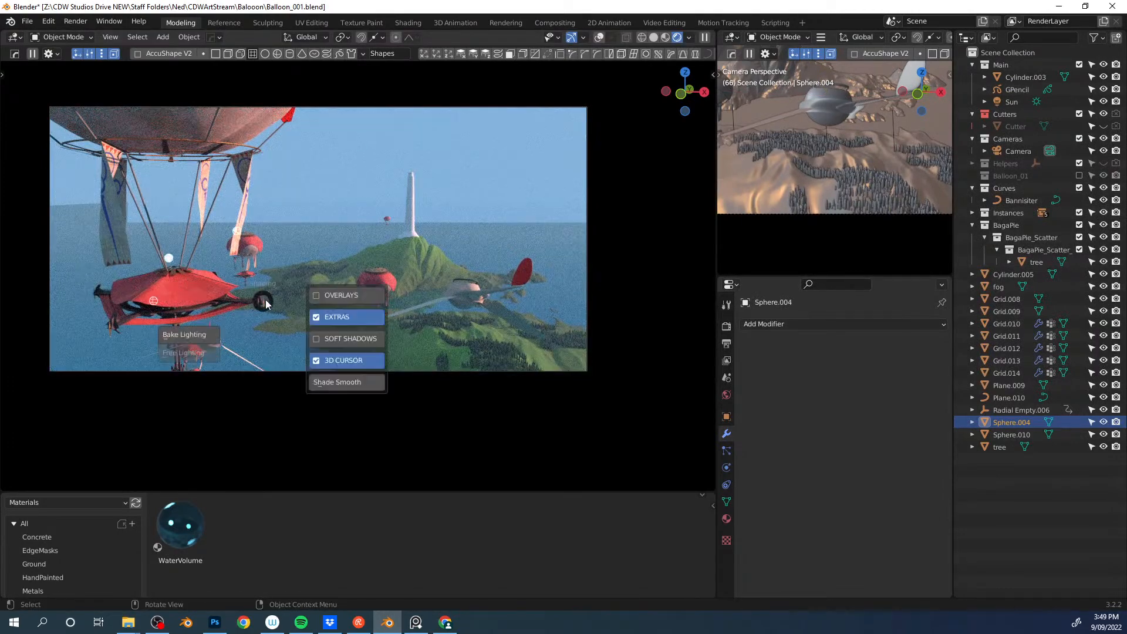
Step: Bring the aircraft copy to the tip of the large balloon's gondola in solid shading with overlays shown
{"action": "key", "text": "shift+alt+z"}
{"action": "key", "text": "z"}
{"action": "left_click", "coordinate": [245, 247]}
{"action": "mouse_move", "coordinate": [317, 247]}
{"action": "middle_mouse_down"}
{"action": "mouse_move", "coordinate": [307, 275]}
{"action": "mouse_move", "coordinate": [390, 176]}
{"action": "mouse_move", "coordinate": [403, 234]}
{"action": "mouse_move", "coordinate": [339, 243]}
{"action": "middle_mouse_up"}
{"action": "scroll", "coordinate": [352, 242], "scroll_direction": "down", "scroll_amount": 5}
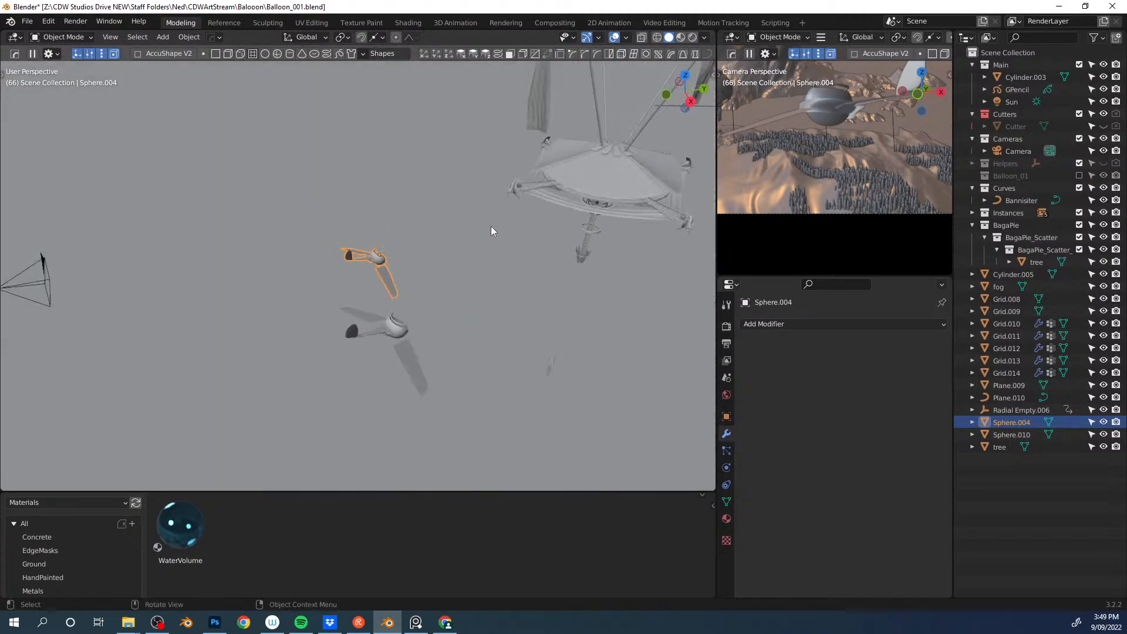
{"action": "middle_click_drag", "start_coordinate": [617, 216], "coordinate": [418, 244], "text": "shift"}
{"action": "key", "text": "g"}
{"action": "left_click", "coordinate": [556, 238], "text": "ctrl"}
{"action": "middle_click", "coordinate": [556, 240], "text": "ctrl+shift"}
Step: Scale the aircraft copy at the gondola's tip down to about 0.45
{"action": "middle_click_drag", "start_coordinate": [556, 241], "coordinate": [516, 276]}
{"action": "scroll", "coordinate": [528, 236], "scroll_direction": "down", "scroll_amount": 3}
{"action": "key", "text": "s"}
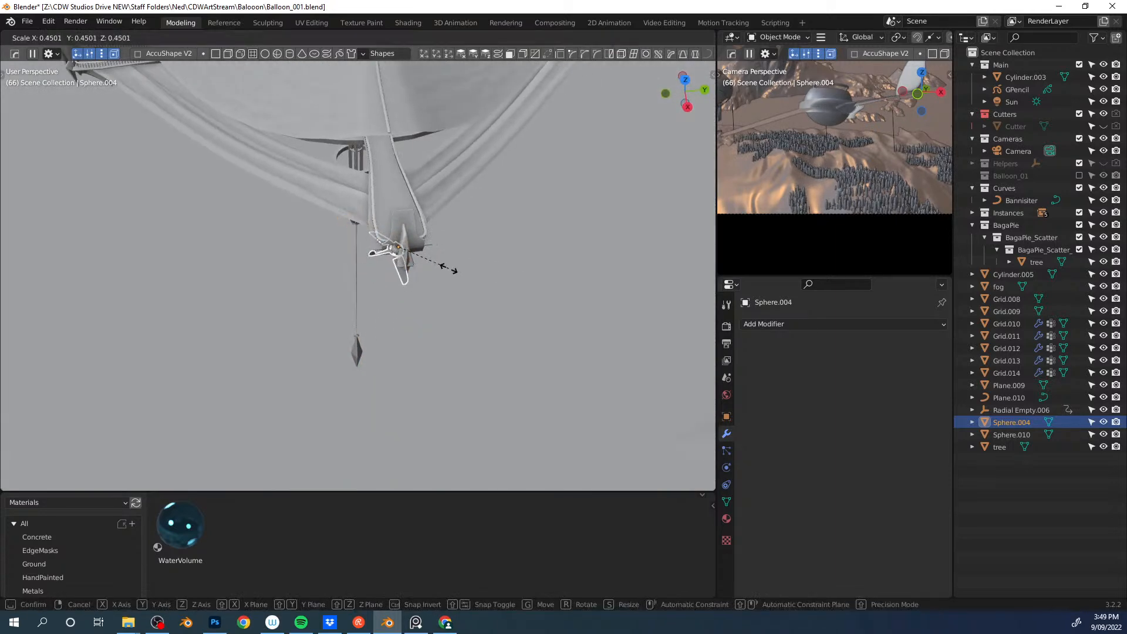
{"action": "left_click", "coordinate": [444, 268]}
Step: Reset the small aircraft copy's X, Y and Z rotation to 0°
{"action": "left_click", "coordinate": [728, 418]}
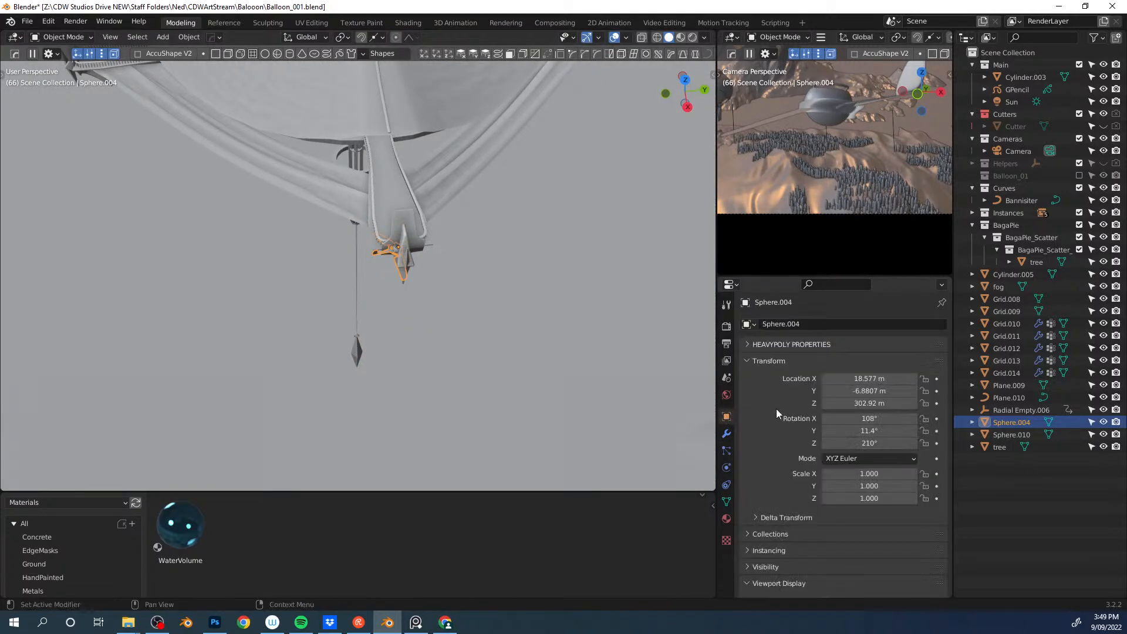
{"action": "left_click_drag", "start_coordinate": [860, 418], "coordinate": [861, 443]}
{"action": "type", "text": "0"}
{"action": "key", "text": "Return"}
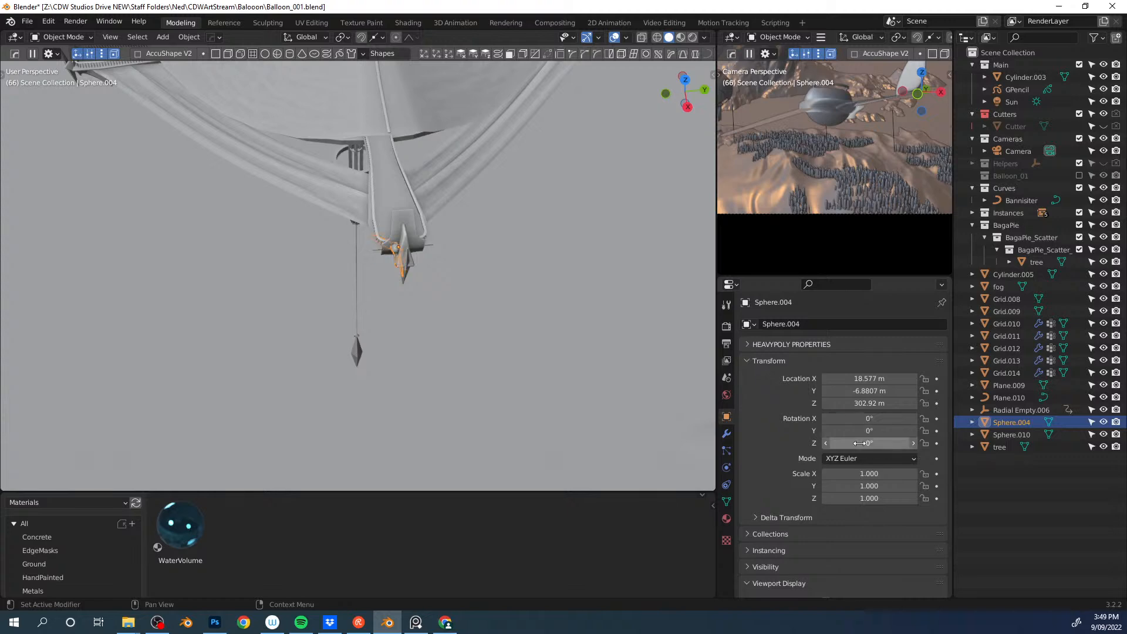
Step: Rotate the small aircraft by 90° and a further 180° in the right orthographic view
{"action": "middle_click_drag", "start_coordinate": [629, 327], "coordinate": [379, 132]}
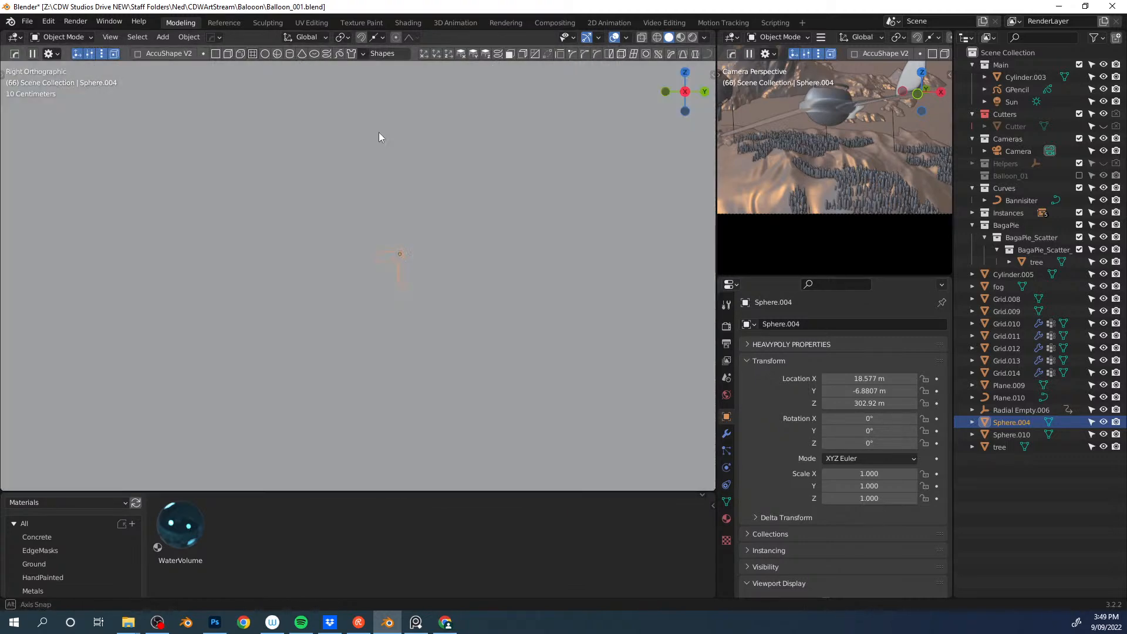
{"action": "type", "text": "r90"}
{"action": "key", "text": "Return"}
{"action": "type", "text": "r180"}
{"action": "key", "text": "Return"}
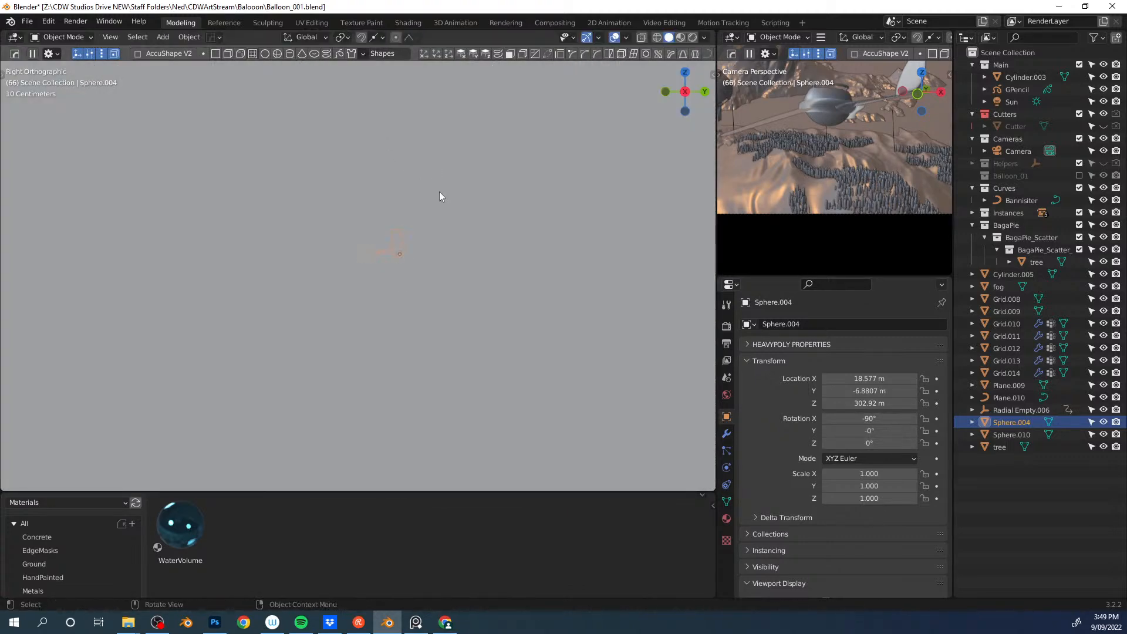
Step: Rotate the small aircraft in the back orthographic view to a Y rotation of about -205°
{"action": "middle_click_drag", "start_coordinate": [438, 188], "coordinate": [523, 263]}
{"action": "middle_click_drag", "start_coordinate": [398, 237], "coordinate": [357, 199]}
{"action": "middle_click_drag", "start_coordinate": [443, 210], "coordinate": [418, 179]}
{"action": "middle_click_drag", "start_coordinate": [530, 304], "coordinate": [452, 253]}
{"action": "key", "text": "r"}
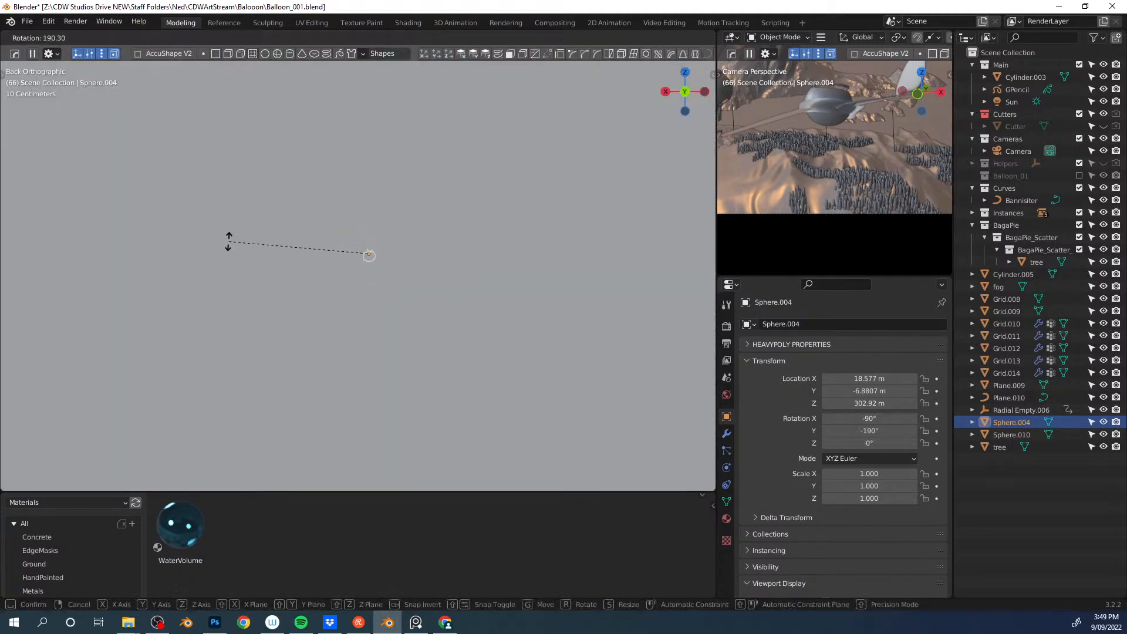
{"action": "left_click", "coordinate": [256, 217]}
Step: Position the small aircraft horizontally beside the gondola's tip and turn it to about 39.9° around Z
{"action": "middle_click_drag", "start_coordinate": [408, 291], "coordinate": [528, 300]}
{"action": "key", "text": "g"}
{"action": "key", "text": "shift+z"}
{"action": "left_click", "coordinate": [407, 284]}
{"action": "middle_click_drag", "start_coordinate": [407, 284], "coordinate": [462, 362]}
{"action": "key", "text": "r"}
{"action": "key", "text": "z"}
{"action": "left_click", "coordinate": [477, 265]}
{"action": "key", "text": "g"}
{"action": "key", "text": "shift+z"}
{"action": "left_click", "coordinate": [482, 254]}
{"action": "middle_click_drag", "start_coordinate": [483, 255], "coordinate": [408, 266]}
{"action": "scroll", "coordinate": [418, 253], "scroll_direction": "up", "scroll_amount": 3}
{"action": "key", "text": "s"}
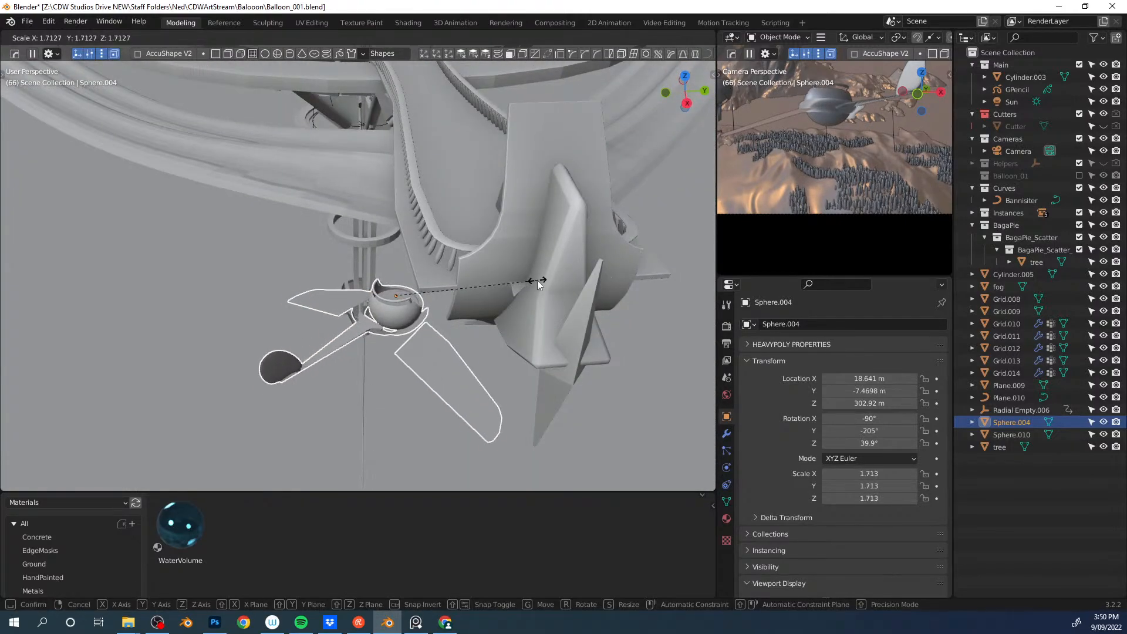
{"action": "right_click", "coordinate": [533, 289]}
Step: Duplicate the small aircraft horizontally to the other side of the gondola's tip and turn the copy to about 153° around Z
{"action": "middle_click_drag", "start_coordinate": [505, 286], "coordinate": [428, 274]}
{"action": "key", "text": "shift+d"}
{"action": "key", "text": "shift+z"}
{"action": "left_click", "coordinate": [639, 401]}
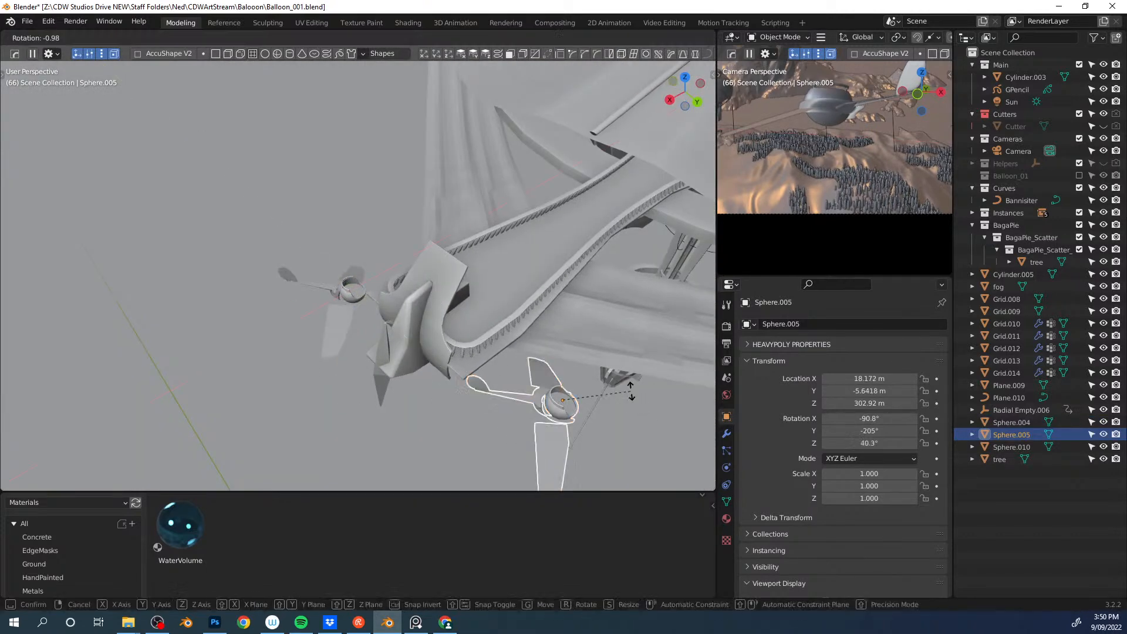
{"action": "key", "text": "r"}
{"action": "key", "text": "z"}
{"action": "left_click", "coordinate": [575, 288]}
Step: Move the second small aircraft beside the gondola's tip to about X 18.27 m, Y -6.0 m, Z 302.95 m
{"action": "middle_click_drag", "start_coordinate": [578, 289], "coordinate": [577, 243], "text": "shift"}
{"action": "key", "text": "g"}
{"action": "key", "text": "shift+z"}
{"action": "left_click", "coordinate": [436, 253]}
{"action": "key", "text": "g"}
{"action": "key", "text": "z"}
{"action": "left_click", "coordinate": [436, 255]}
Step: Duplicate the original Sphere.010 aircraft and place the copy near a distant balloon at about X -3.8 m, Y 191 m, Z 256 m
{"action": "middle_click_drag", "start_coordinate": [470, 256], "coordinate": [498, 344], "text": "shift"}
{"action": "scroll", "coordinate": [498, 344], "scroll_direction": "down", "scroll_amount": 2}
{"action": "mouse_move", "coordinate": [435, 311]}
{"action": "middle_mouse_down"}
{"action": "mouse_move", "coordinate": [408, 297]}
{"action": "mouse_move", "coordinate": [516, 270]}
{"action": "mouse_move", "coordinate": [410, 287]}
{"action": "mouse_move", "coordinate": [562, 261]}
{"action": "mouse_move", "coordinate": [512, 262]}
{"action": "mouse_move", "coordinate": [431, 303]}
{"action": "middle_mouse_up"}
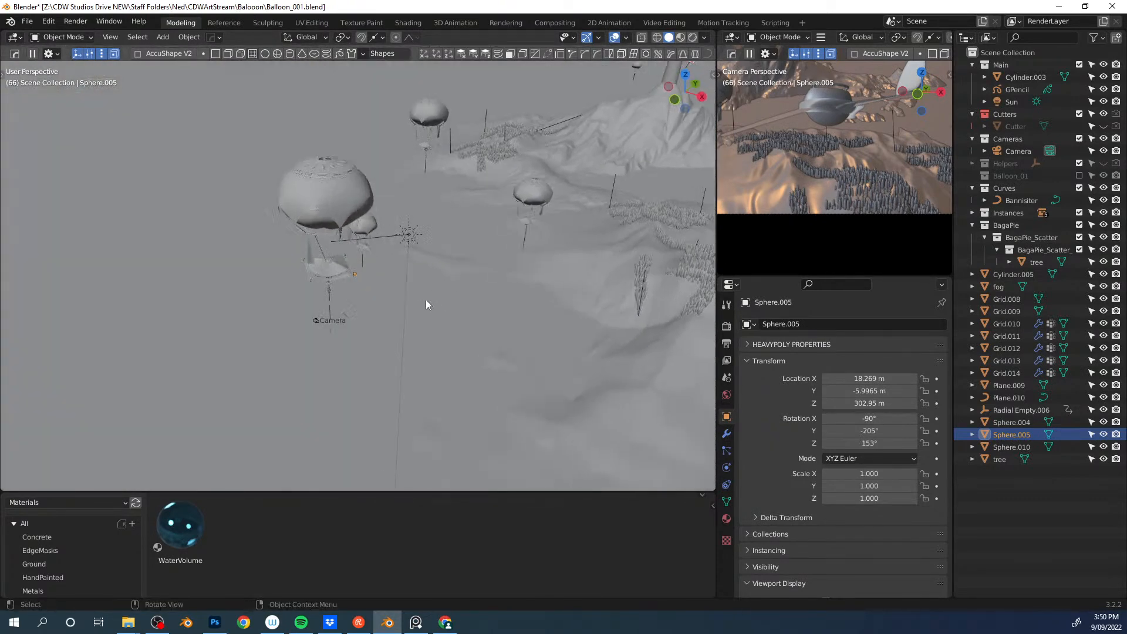
{"action": "left_click", "coordinate": [344, 316]}
{"action": "mouse_move", "coordinate": [479, 273]}
{"action": "middle_mouse_down"}
{"action": "mouse_move", "coordinate": [535, 266]}
{"action": "mouse_move", "coordinate": [471, 268]}
{"action": "middle_mouse_up"}
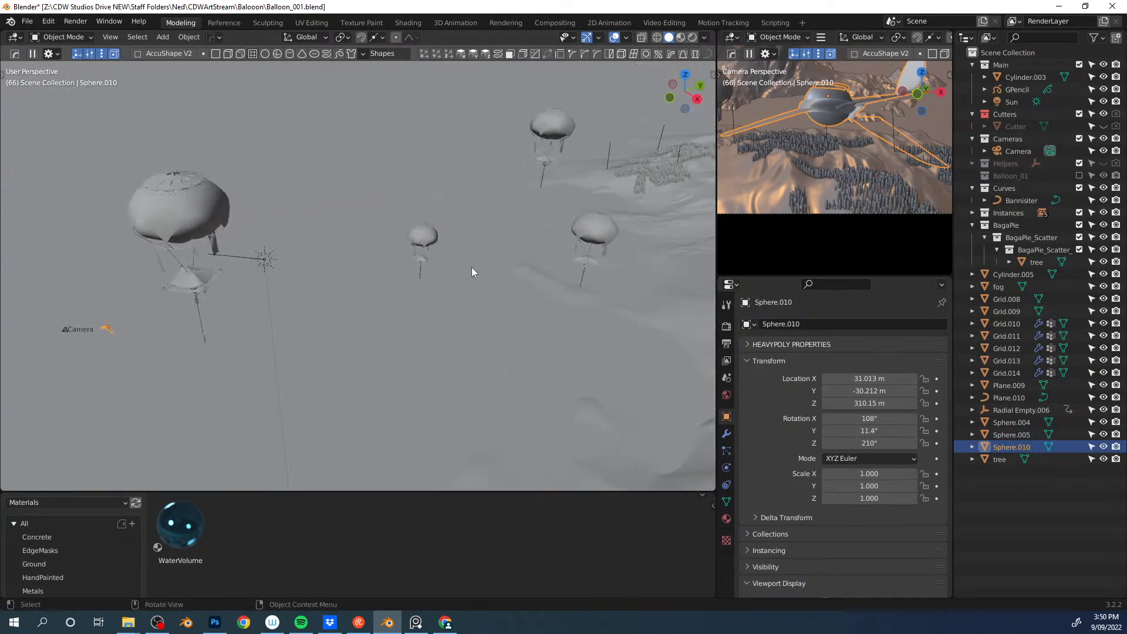
{"action": "left_click", "coordinate": [583, 269]}
{"action": "key", "text": "g"}
{"action": "key", "text": "x"}
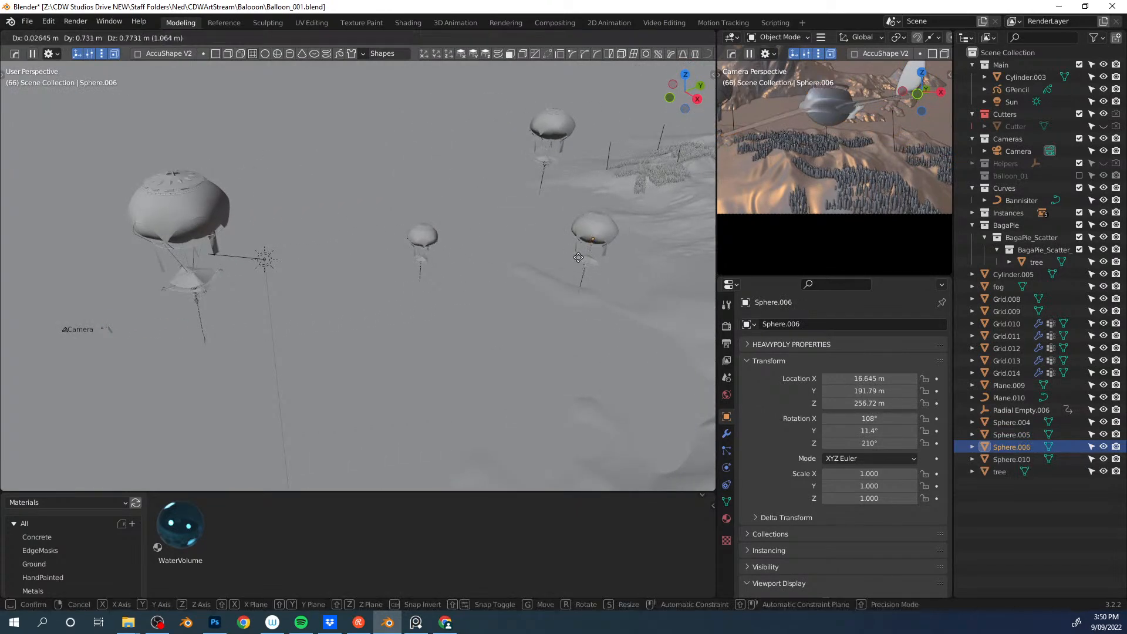
{"action": "left_click", "coordinate": [557, 249]}
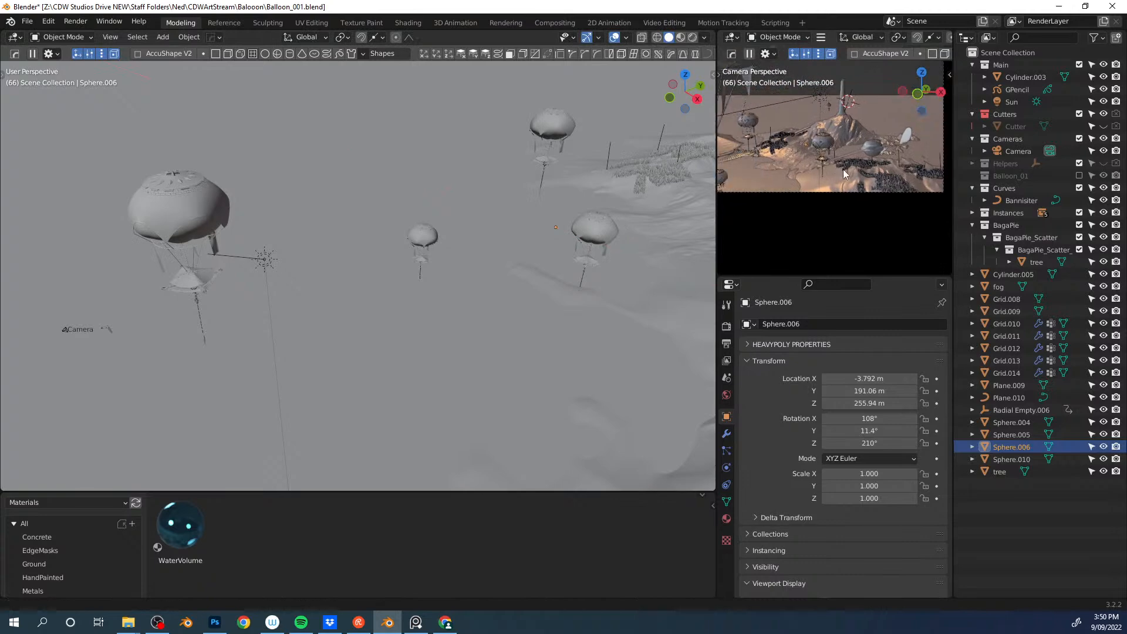
Step: Move the distant aircraft copy horizontally into the open space before the balloons and turn it to about 226° around Z
{"action": "middle_click_drag", "start_coordinate": [612, 242], "coordinate": [564, 178]}
{"action": "key", "text": "g"}
{"action": "key", "text": "shift+z"}
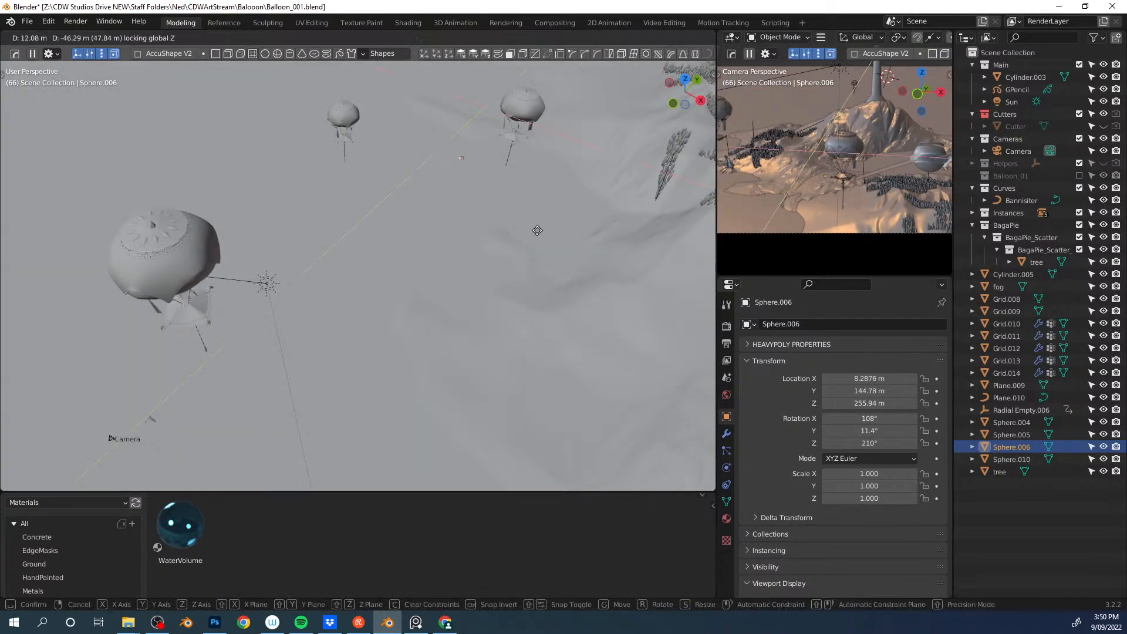
{"action": "left_click", "coordinate": [583, 232]}
{"action": "key", "text": "r"}
{"action": "key", "text": "z"}
{"action": "left_click", "coordinate": [583, 174]}
Step: Duplicate the distant aircraft, move the copy horizontally to about X 22.7 m, Y 108.6 m, and rotate it slightly to 219° around Z
{"action": "key", "text": "shift+d"}
{"action": "key", "text": "shift+z"}
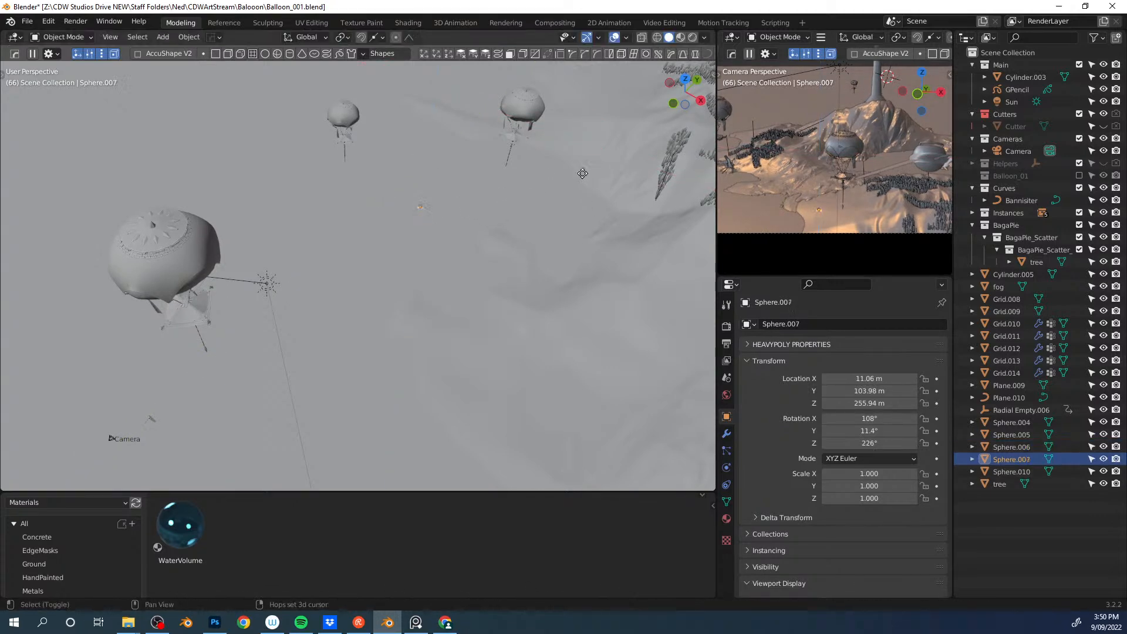
{"action": "left_click", "coordinate": [612, 179]}
{"action": "key", "text": "r"}
{"action": "left_click", "coordinate": [611, 192]}
{"action": "mouse_move", "coordinate": [612, 193]}
{"action": "middle_mouse_down"}
{"action": "mouse_move", "coordinate": [590, 174]}
{"action": "mouse_move", "coordinate": [598, 191]}
{"action": "middle_mouse_up"}
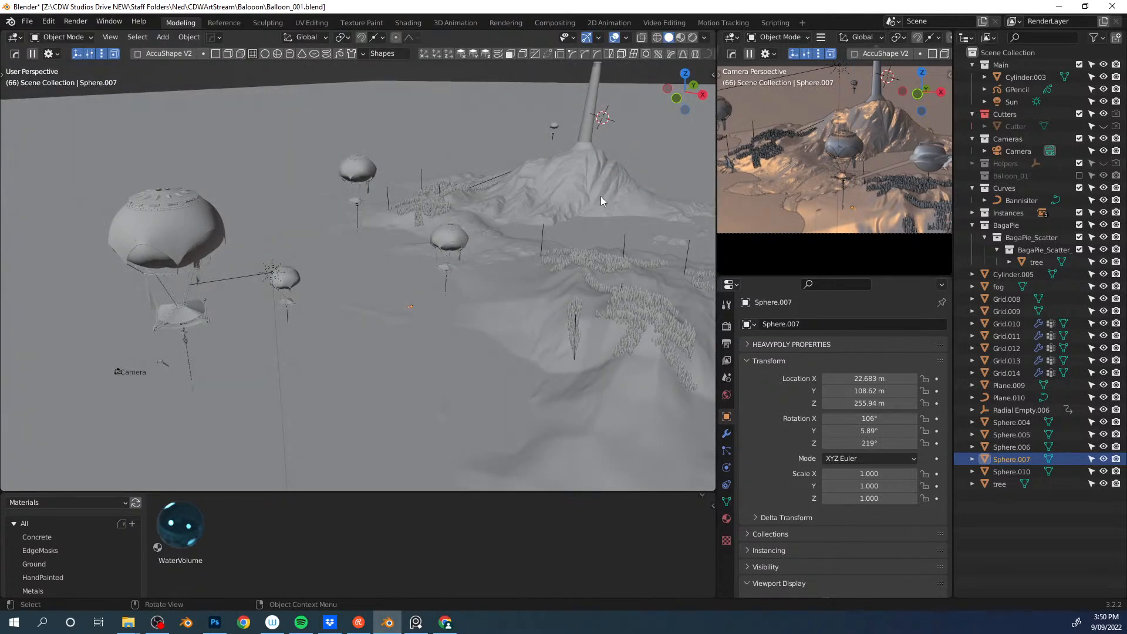
{"action": "scroll", "coordinate": [449, 283], "scroll_direction": "down", "scroll_amount": 2}
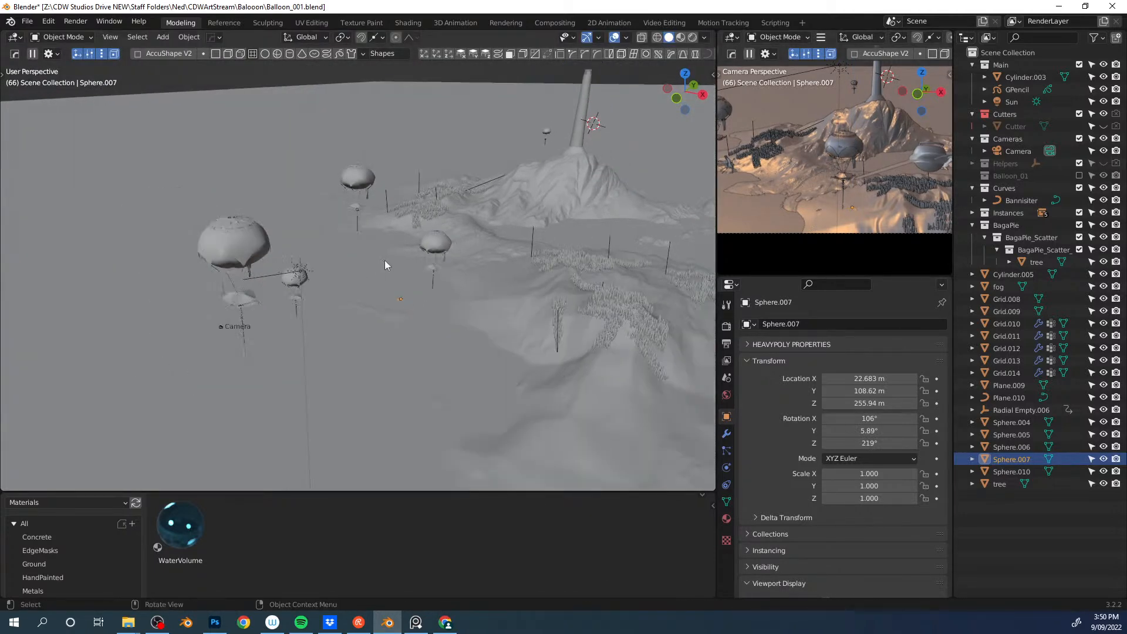
Step: Show the scene through the camera with rendered shading to check the aircraft placement
{"action": "key", "text": "KP_0"}
{"action": "key", "text": "z"}
{"action": "left_click", "coordinate": [403, 257]}
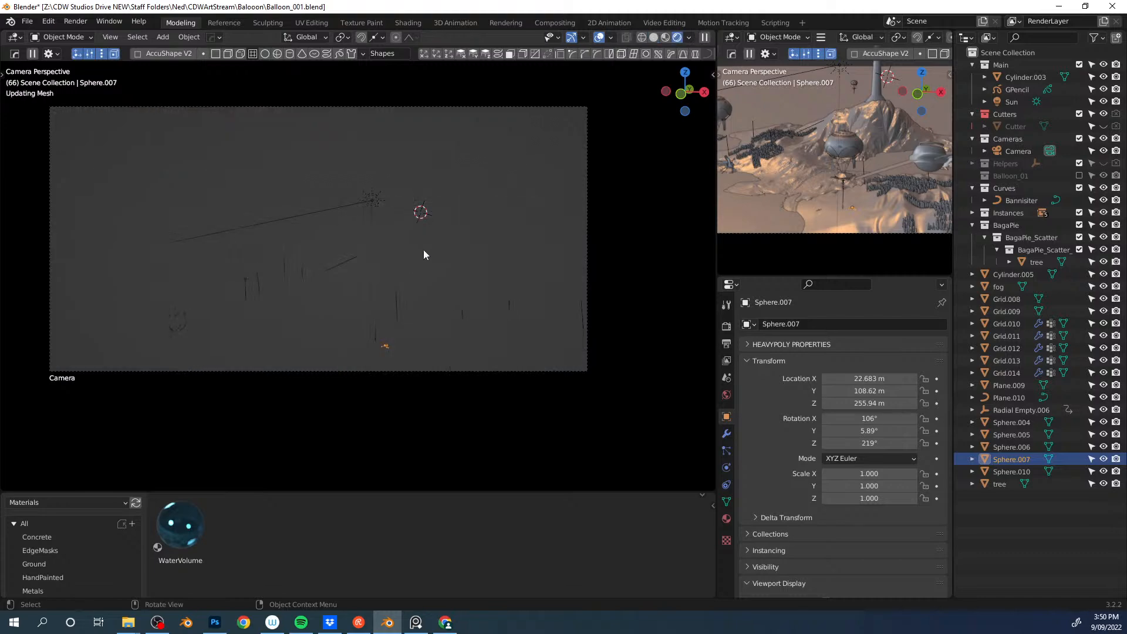
{"action": "key", "text": "z"}
{"action": "left_click", "coordinate": [524, 236]}
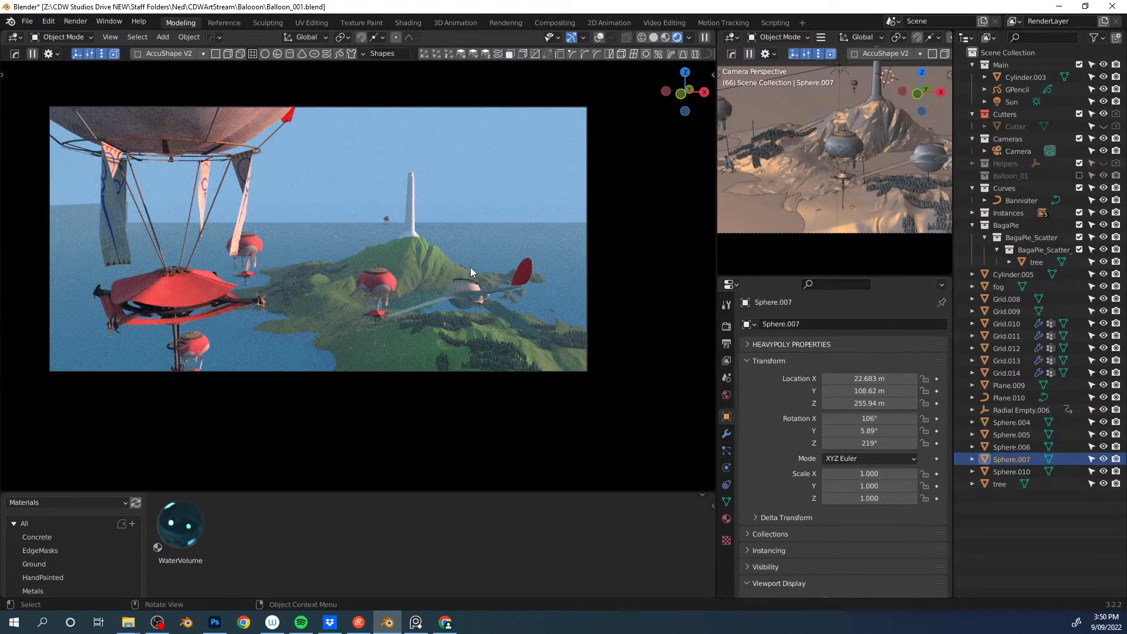
Step: Duplicate the Sphere.004 aircraft at the gondola's tip and move the copy horizontally to about X 13.0 m, Y -15.1 m
{"action": "left_click", "coordinate": [259, 309]}
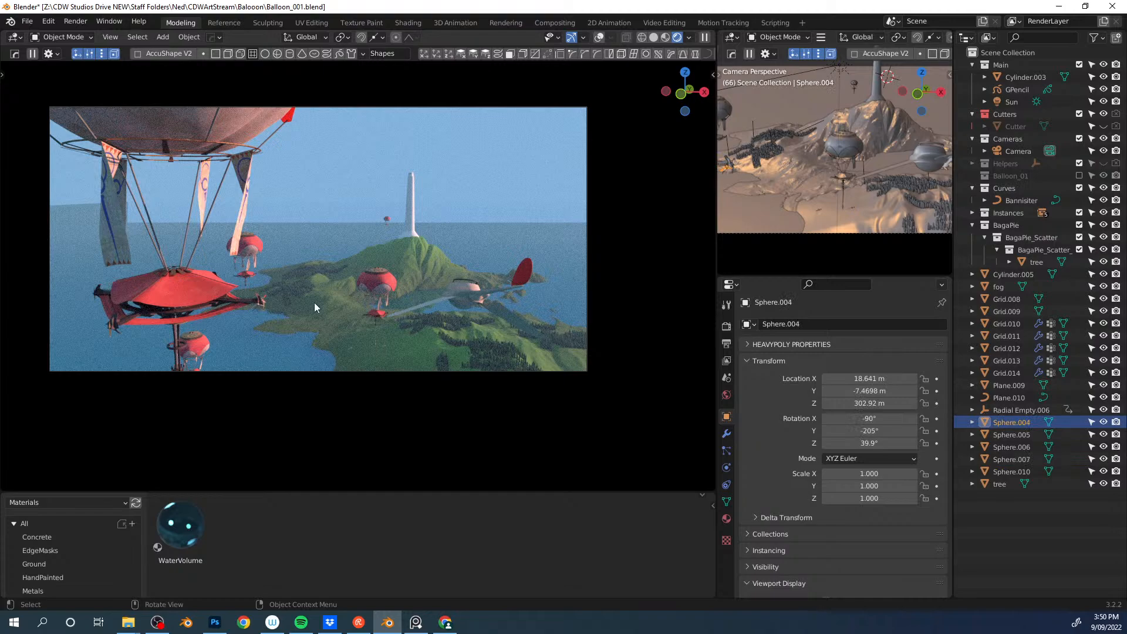
{"action": "key", "text": "shift+d"}
{"action": "key", "text": "shift+z"}
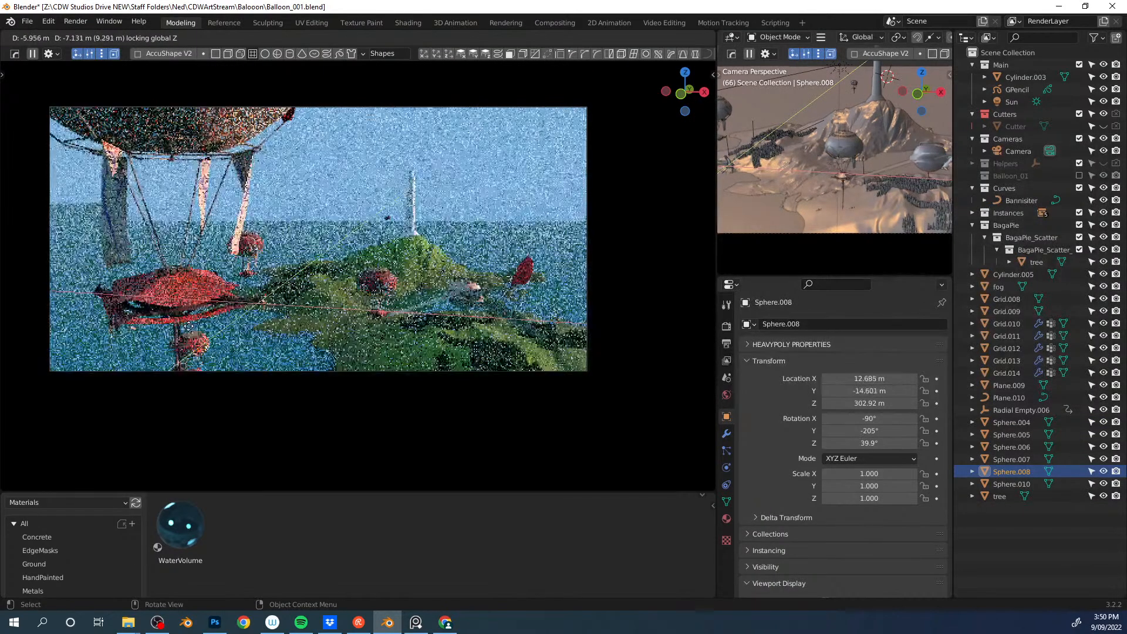
{"action": "left_click", "coordinate": [218, 331]}
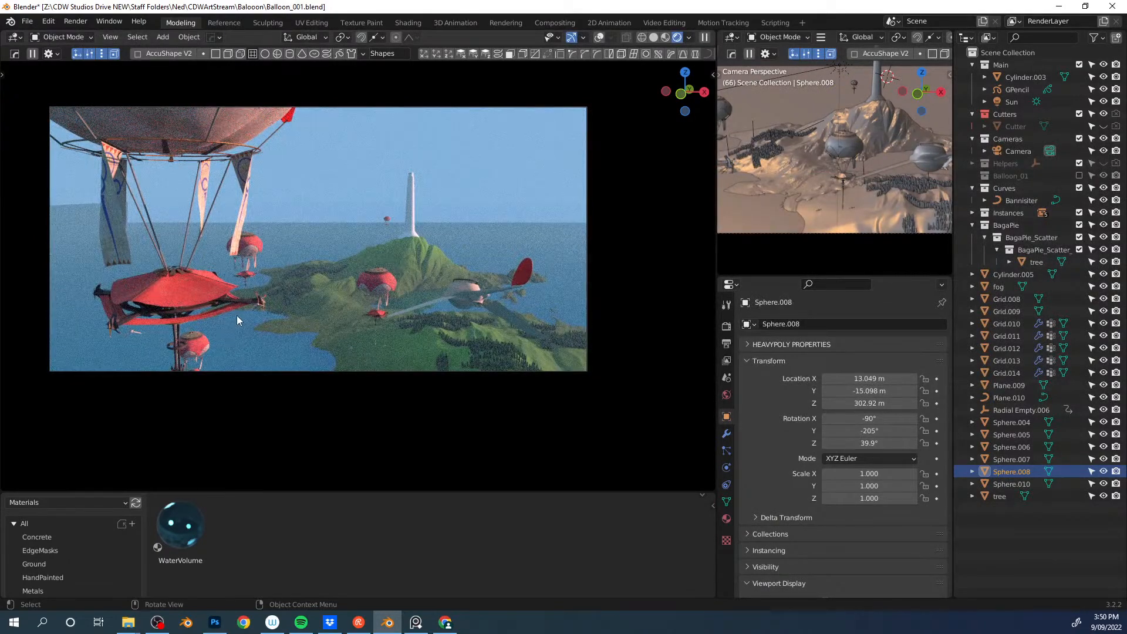
Step: Turn the aircraft copy to 107° around Z, shift it horizontally to about X 11.8 m, Y -13.4 m, and save the file
{"action": "key", "text": "r"}
{"action": "key", "text": "z"}
{"action": "left_click", "coordinate": [165, 236]}
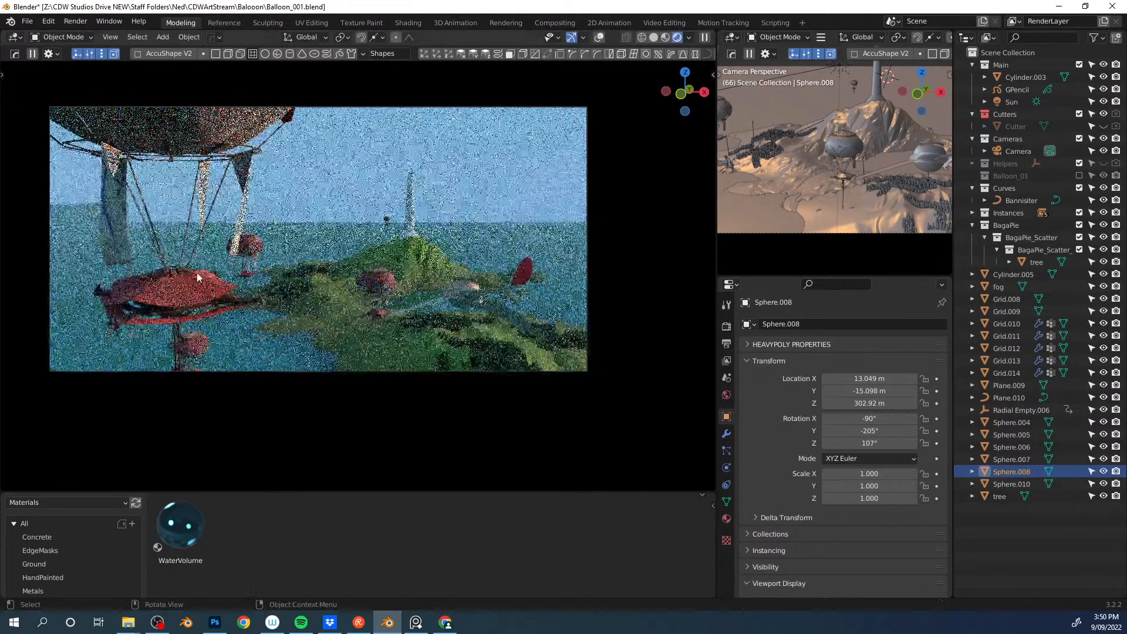
{"action": "key", "text": "g"}
{"action": "key", "text": "shift+z"}
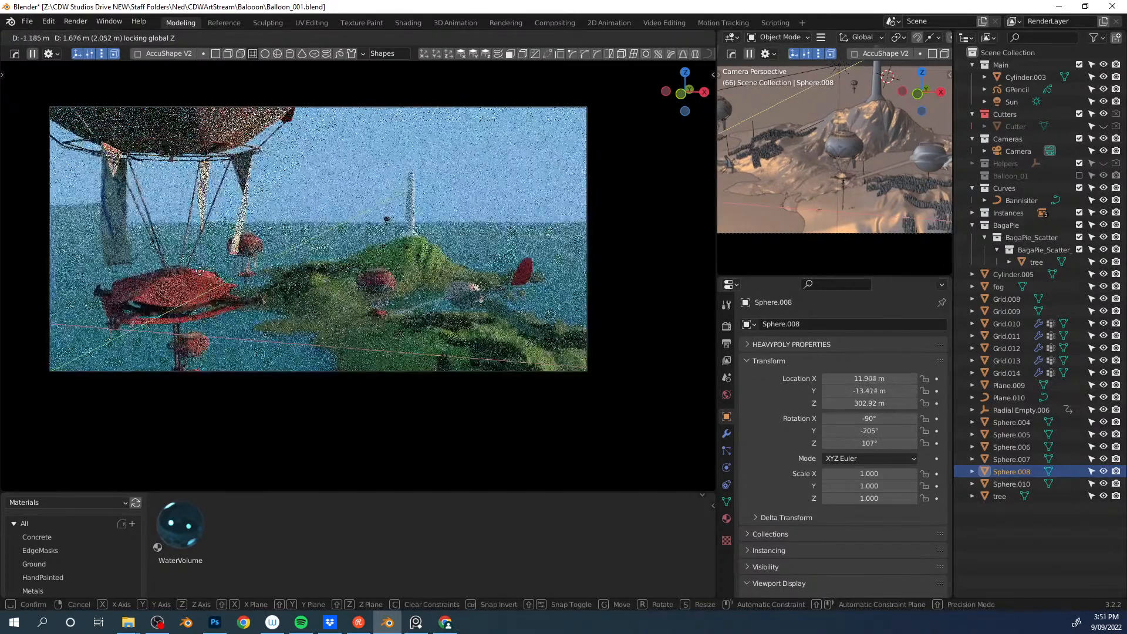
{"action": "left_click", "coordinate": [276, 303]}
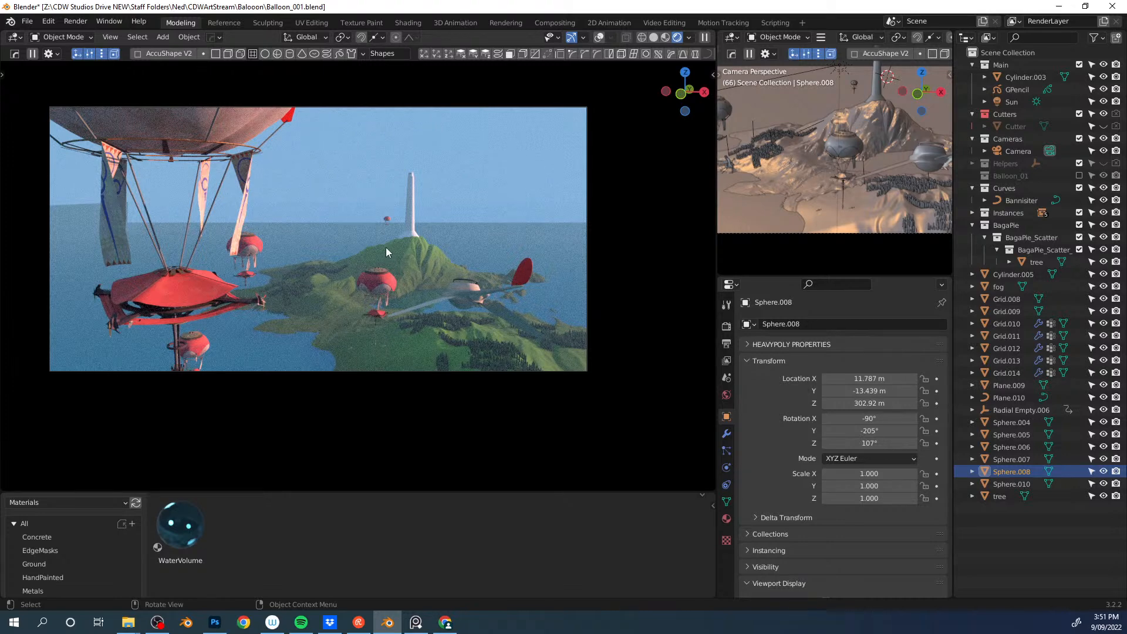
{"action": "key", "text": "ctrl+s"}
{"action": "left_click", "coordinate": [667, 264]}
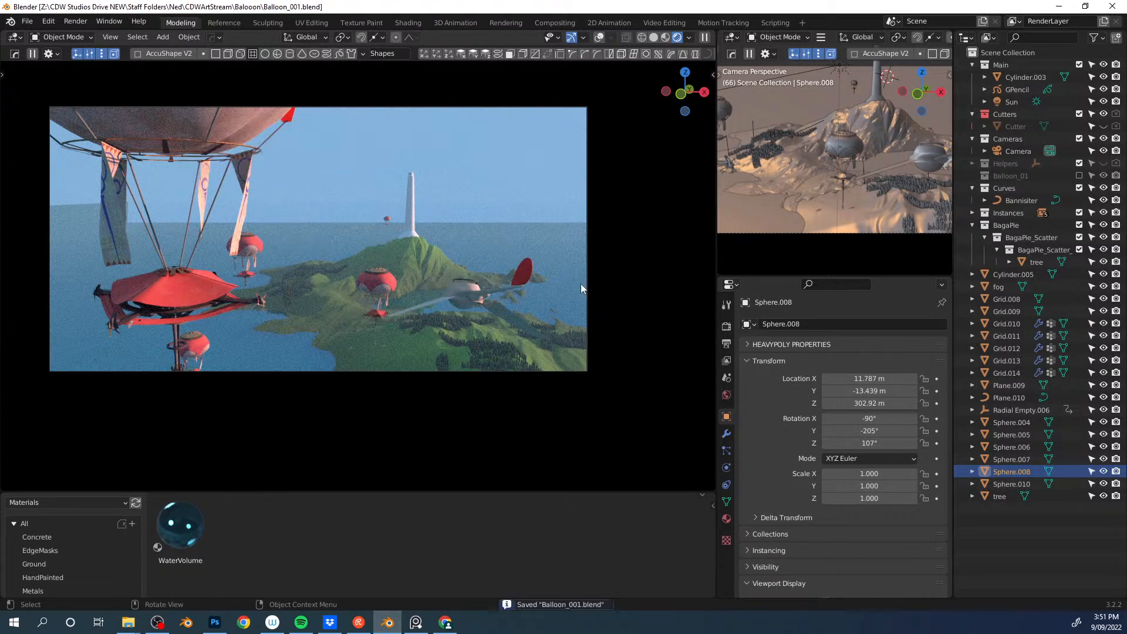
Step: Set the render output resolution percentage to 250%
{"action": "left_click", "coordinate": [726, 326]}
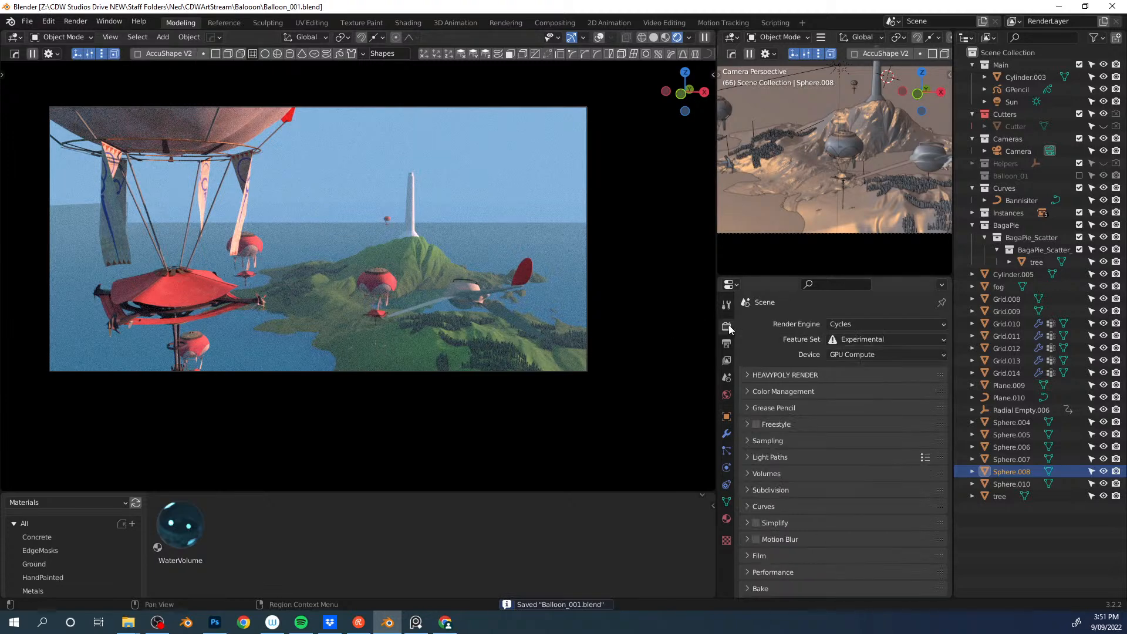
{"action": "left_click", "coordinate": [727, 343]}
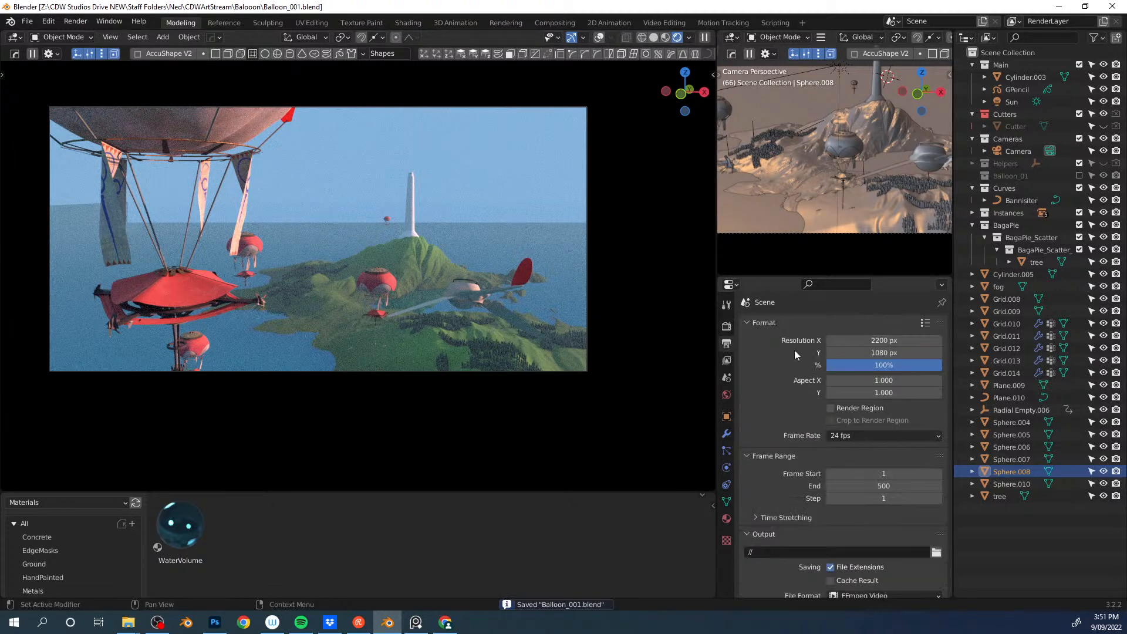
{"action": "double_click", "coordinate": [885, 365]}
{"action": "type", "text": "200"}
{"action": "key", "text": "BackSpace"}
{"action": "key", "text": "BackSpace"}
{"action": "type", "text": "50"}
{"action": "key", "text": "Return"}
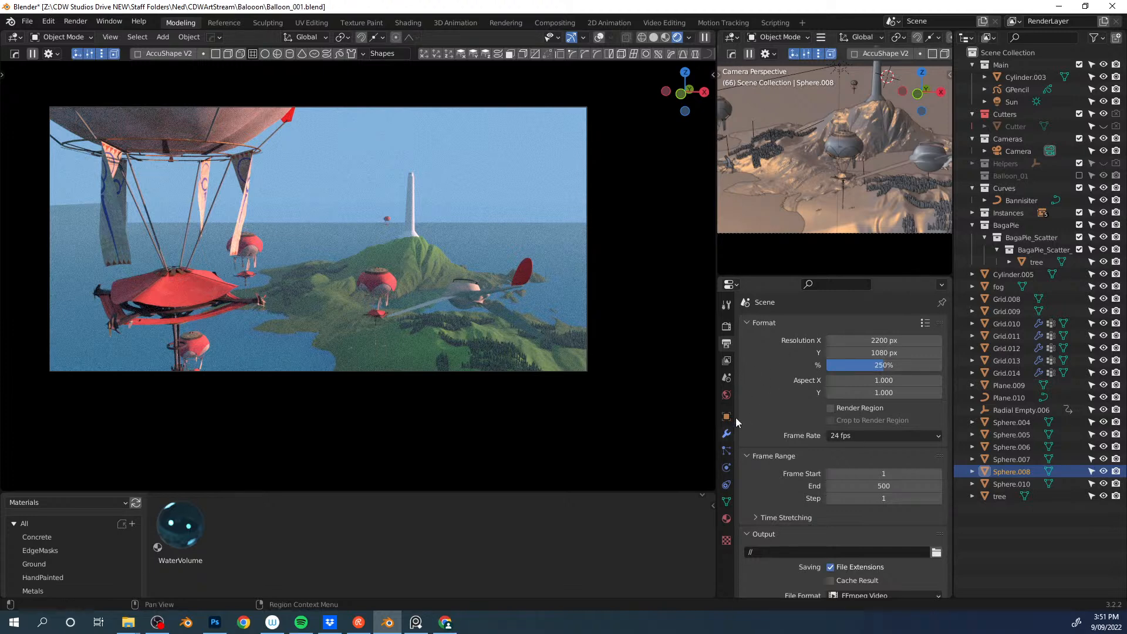
Step: Set the maximum samples for the final Cycles render to 256
{"action": "left_click", "coordinate": [727, 328]}
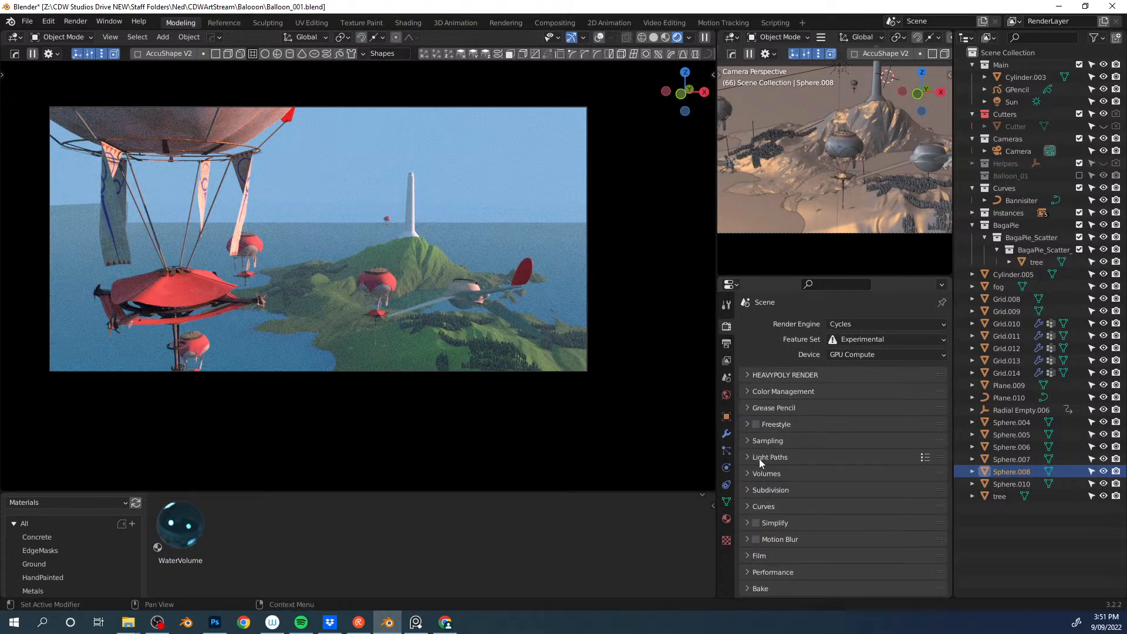
{"action": "left_click", "coordinate": [781, 440]}
{"action": "scroll", "coordinate": [817, 446], "scroll_direction": "down", "scroll_amount": 4}
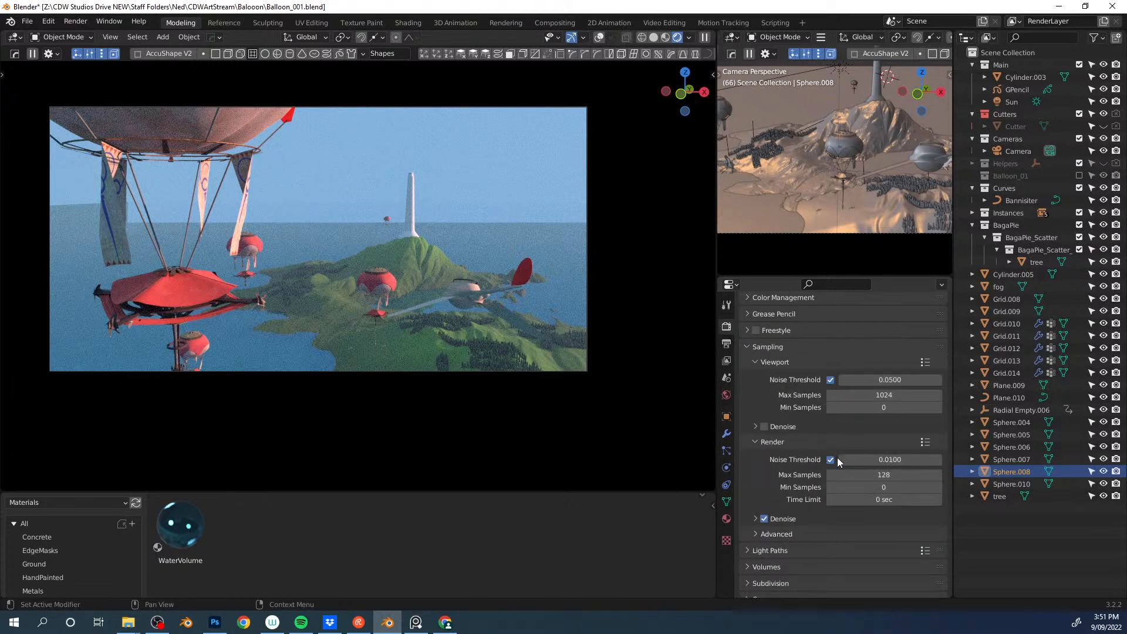
{"action": "left_click", "coordinate": [880, 473]}
{"action": "type", "text": "256"}
{"action": "key", "text": "Return"}
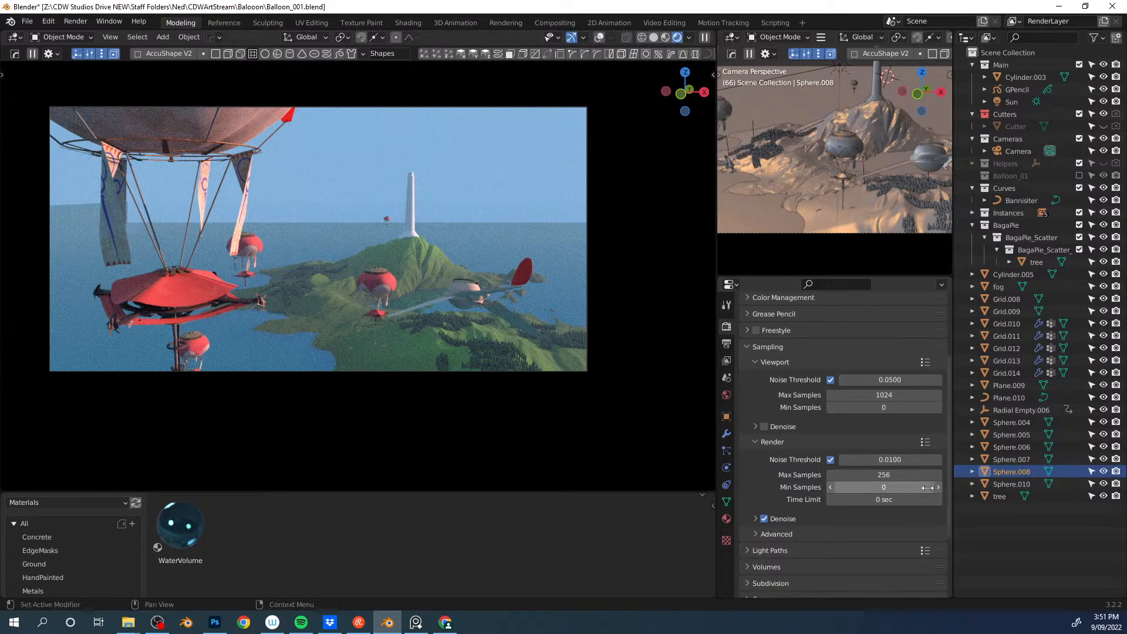
Step: Set the render tile size in the performance memory settings to 1024
{"action": "scroll", "coordinate": [816, 467], "scroll_direction": "down", "scroll_amount": 4}
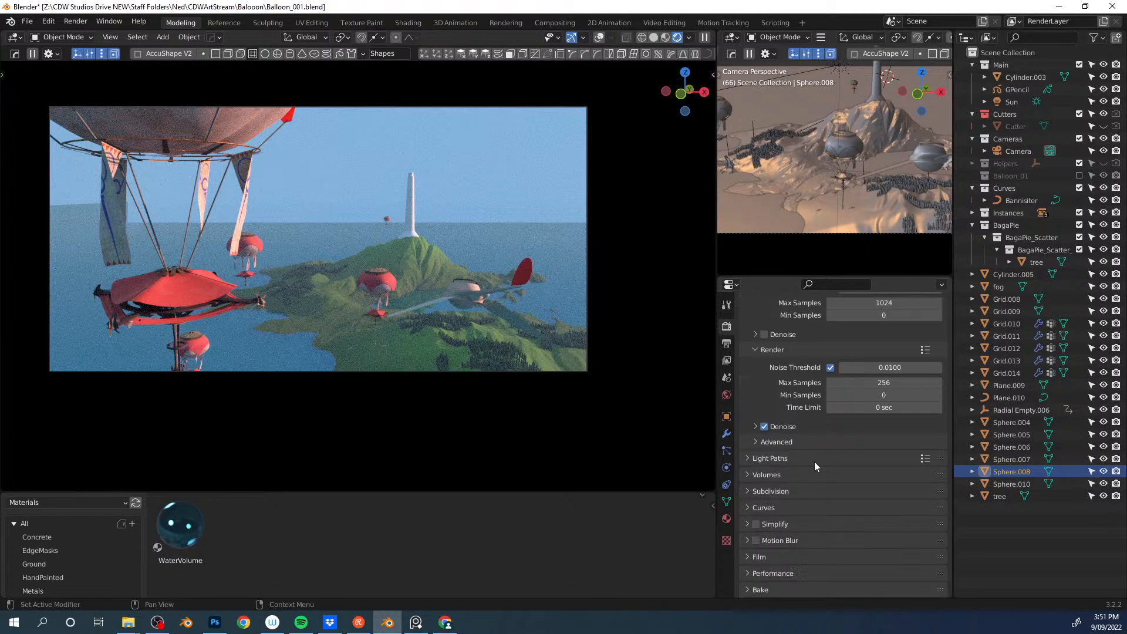
{"action": "left_click", "coordinate": [789, 574]}
{"action": "scroll", "coordinate": [829, 552], "scroll_direction": "down", "scroll_amount": 6}
{"action": "left_click", "coordinate": [864, 529]}
{"action": "type", "text": "1024"}
{"action": "key", "text": "Return"}
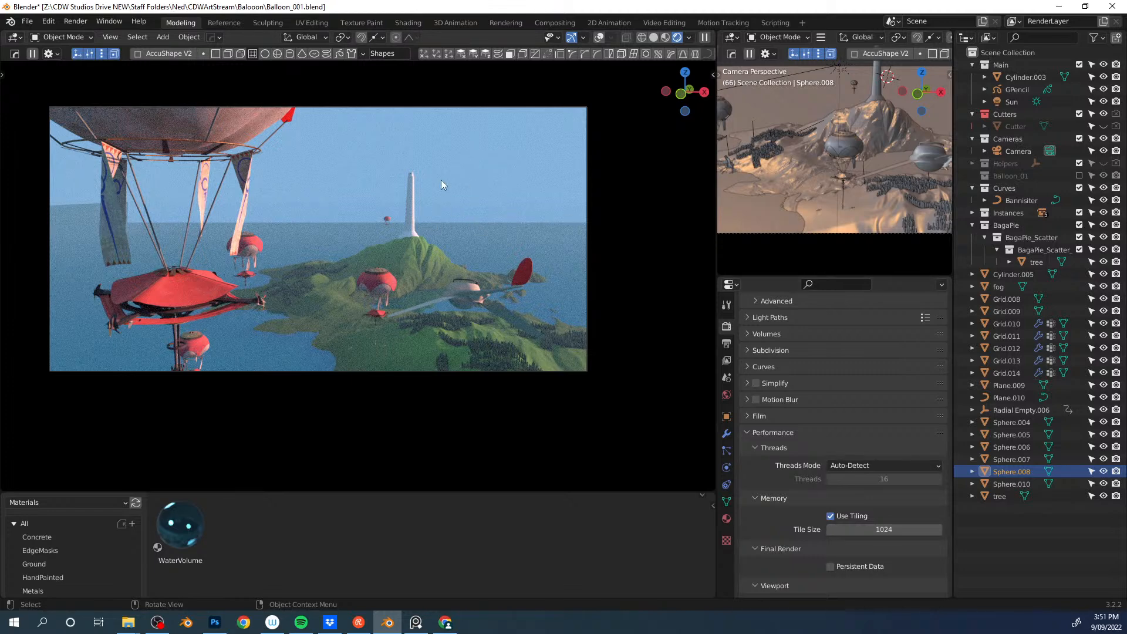
Step: Raise the farthest small balloon into the sky just above the tower's top and save the file
{"action": "left_click", "coordinate": [388, 220]}
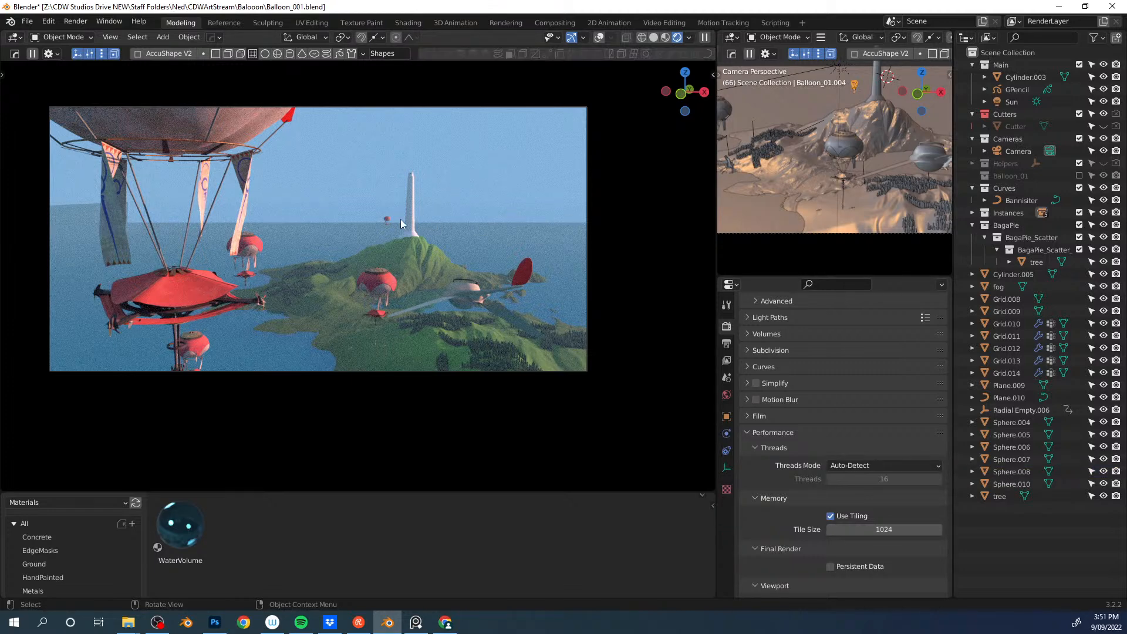
{"action": "key", "text": "g"}
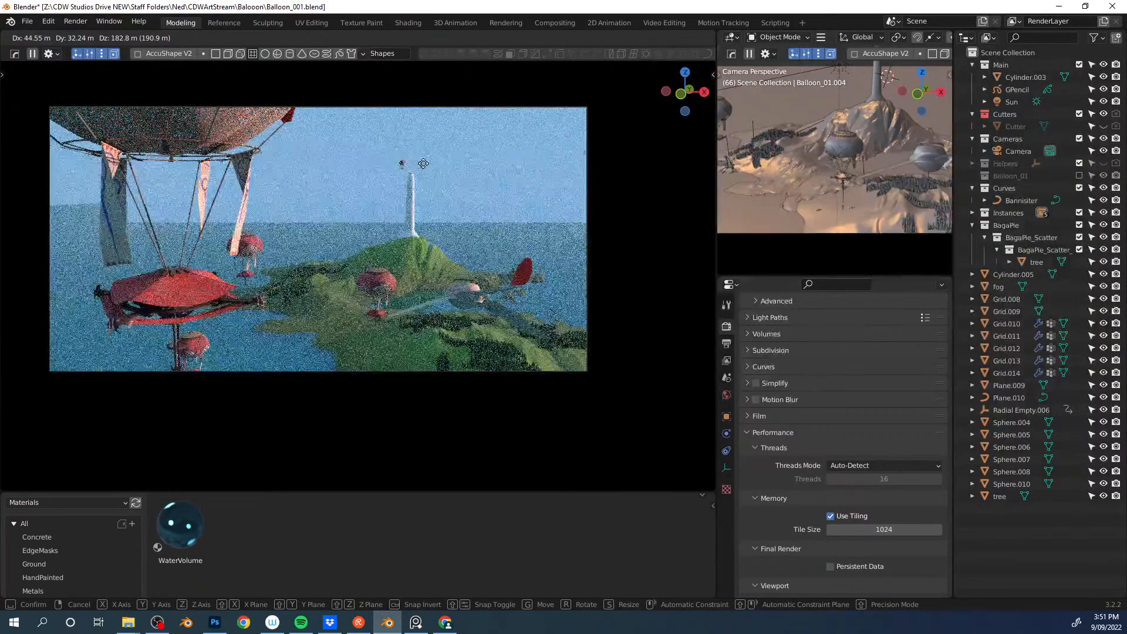
{"action": "left_click", "coordinate": [423, 163]}
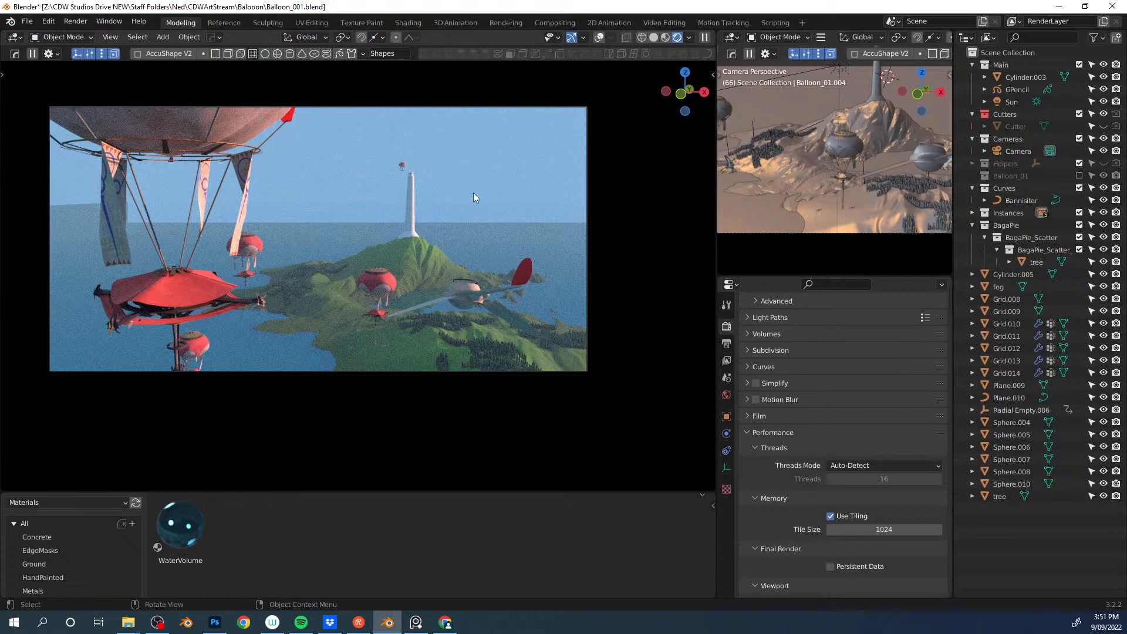
{"action": "key", "text": "ctrl+s"}
{"action": "left_click", "coordinate": [491, 191]}
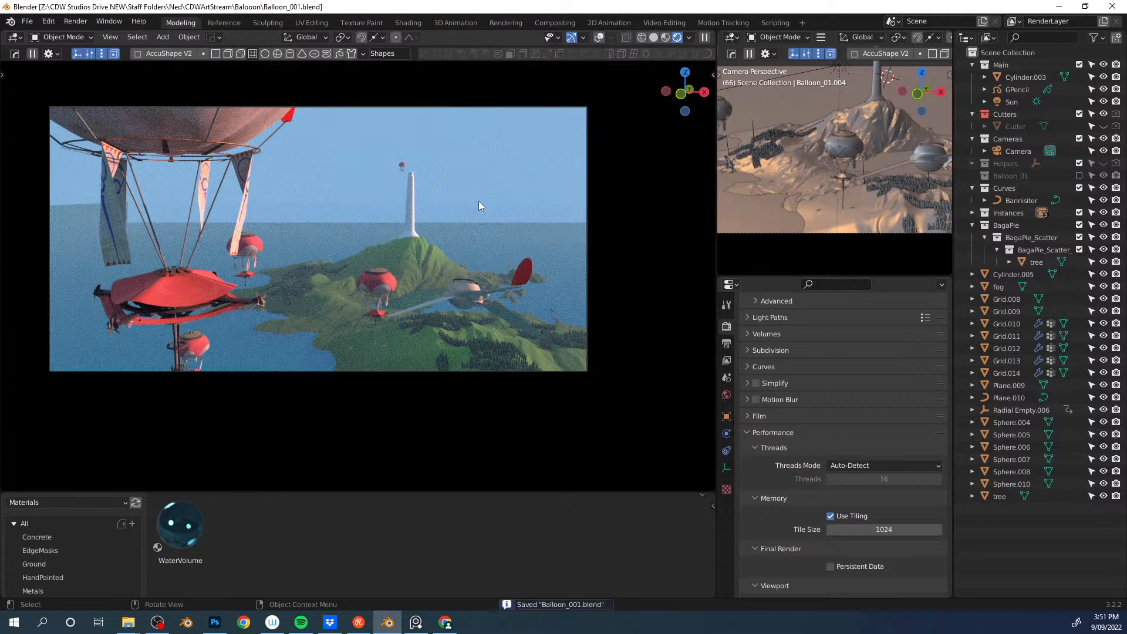
Step: Switch the viewport to wireframe display and render the camera view as a still image
{"action": "key", "text": "shift+z"}
{"action": "key", "text": "shift+z"}
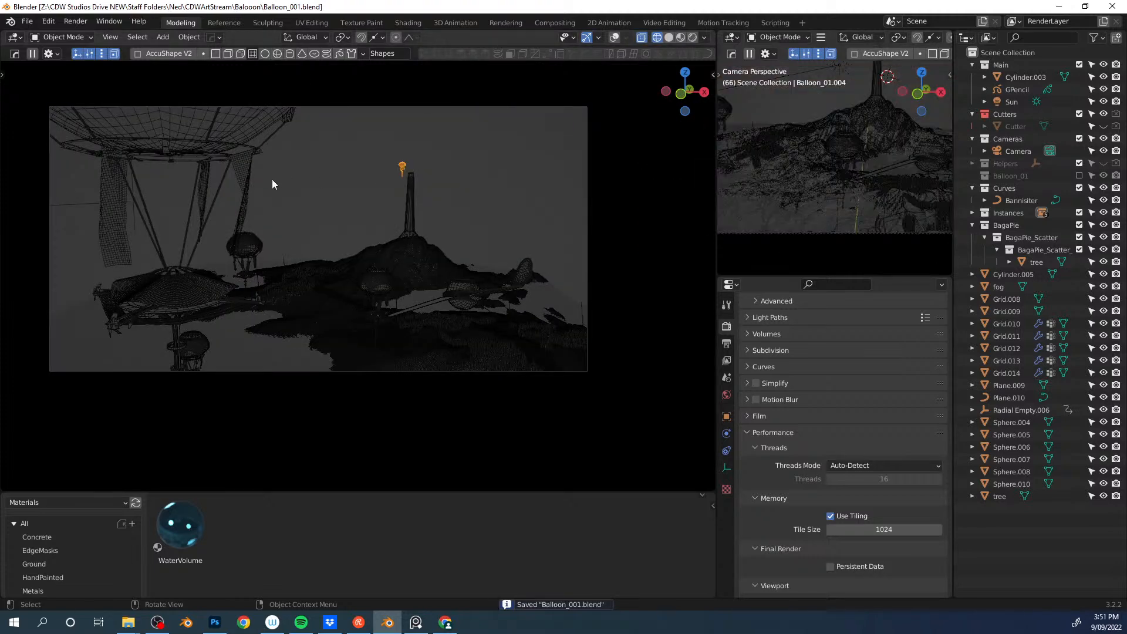
{"action": "left_click", "coordinate": [90, 37]}
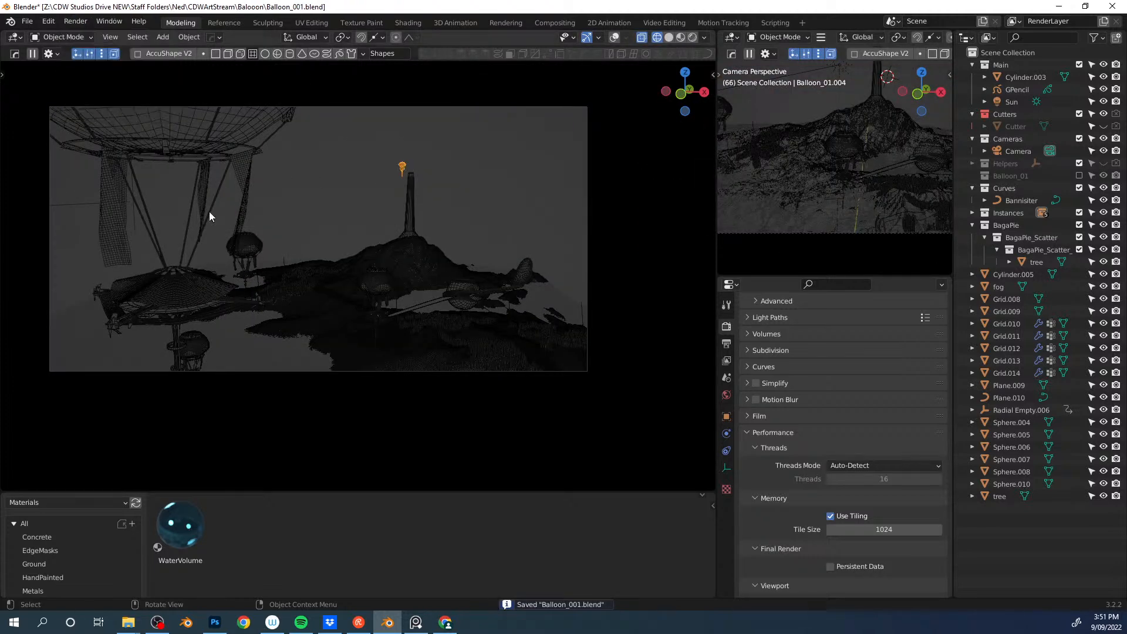
{"action": "key", "text": "F12"}
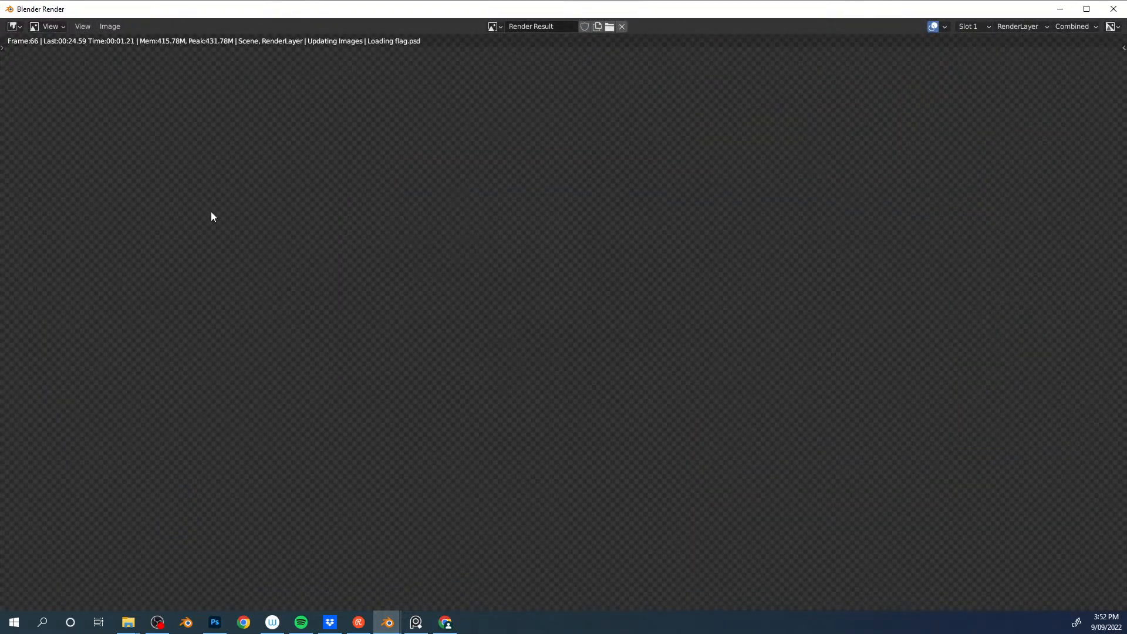
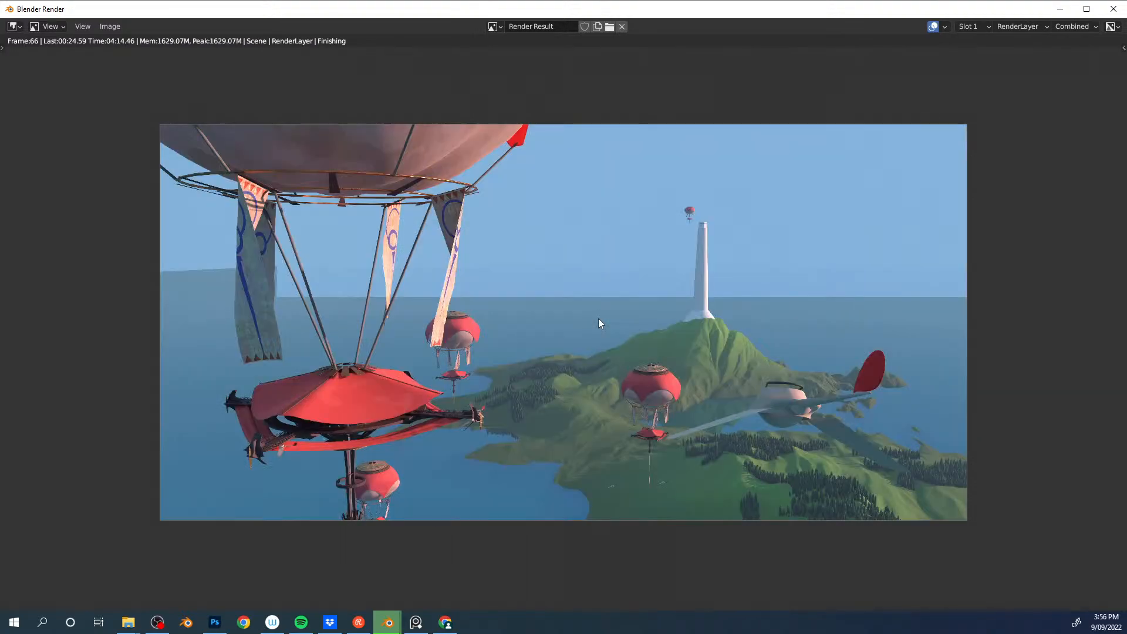
Step: Save the rendered image as render_001.png in PNG format in the Balooon project folder
{"action": "key", "text": "shift+alt+s"}
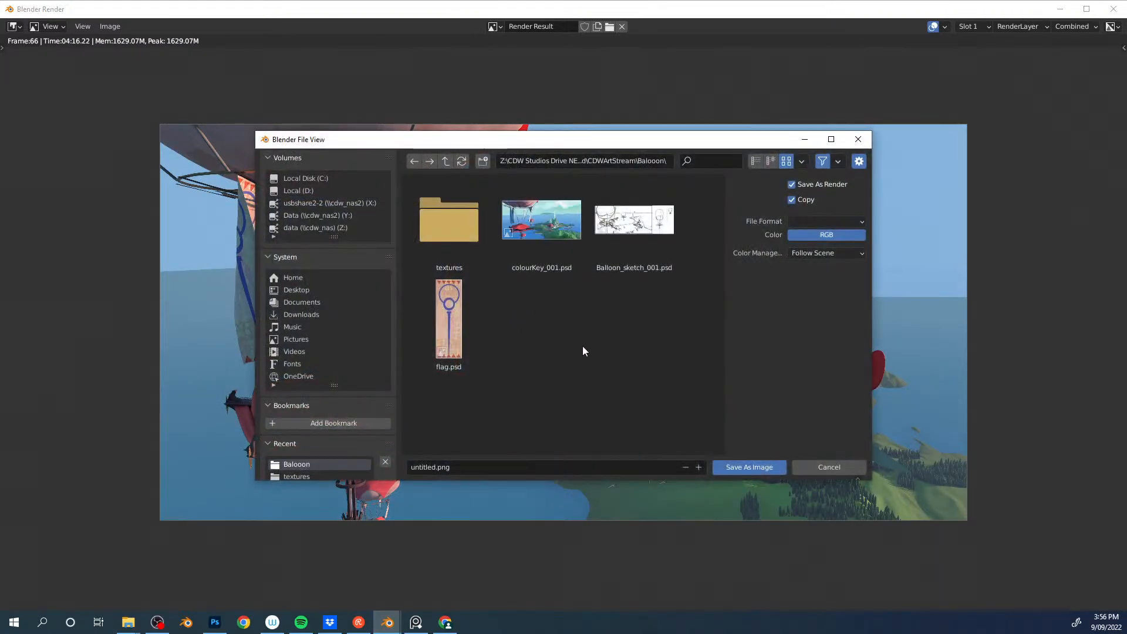
{"action": "left_click", "coordinate": [438, 467]}
{"action": "type", "text": "render_001"}
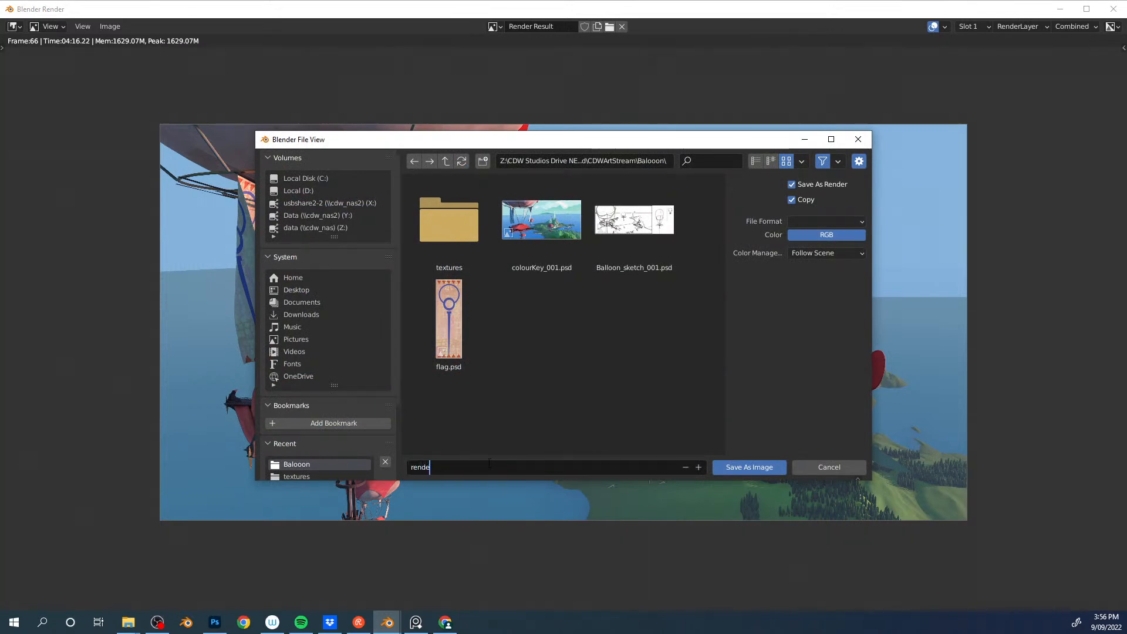
{"action": "key", "text": "Return"}
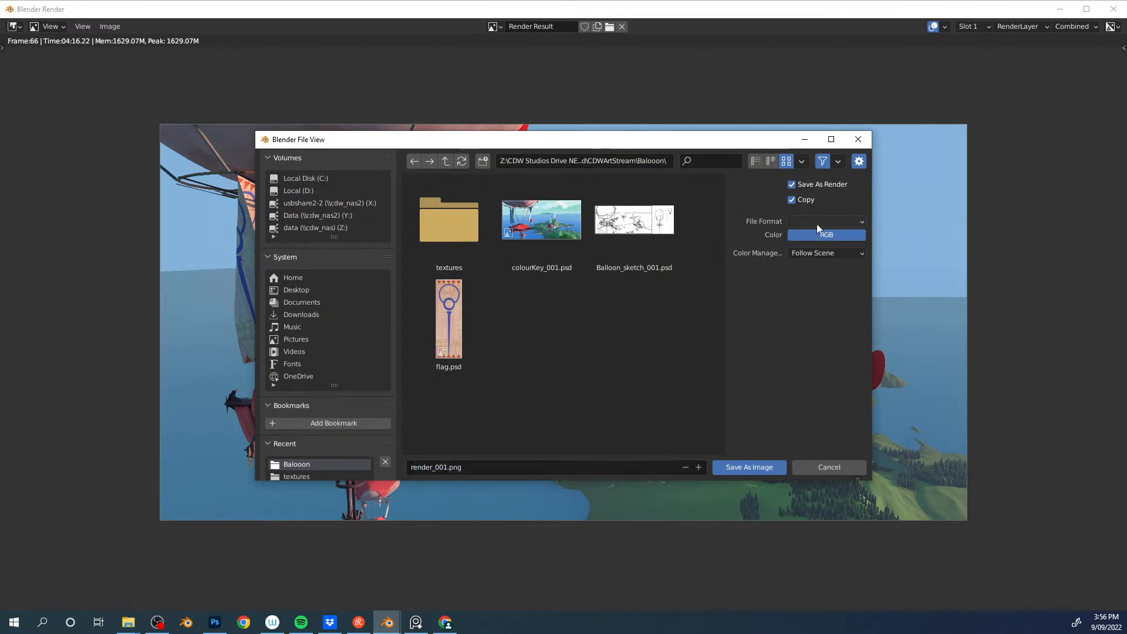
{"action": "left_click", "coordinate": [825, 222]}
{"action": "left_click", "coordinate": [719, 284]}
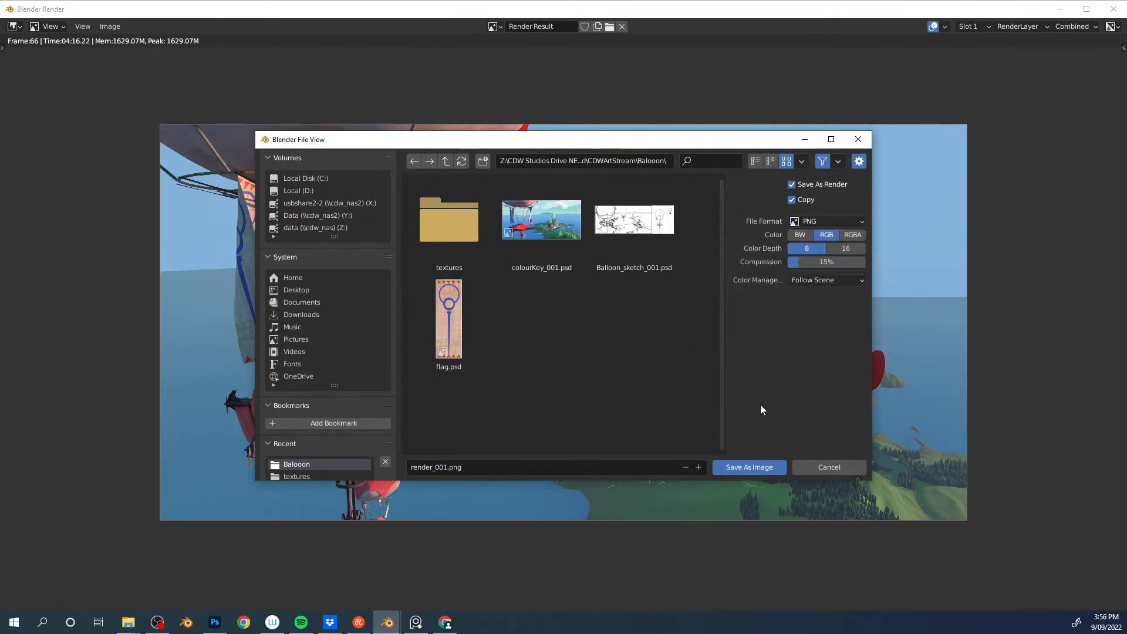
{"action": "left_click", "coordinate": [745, 468]}
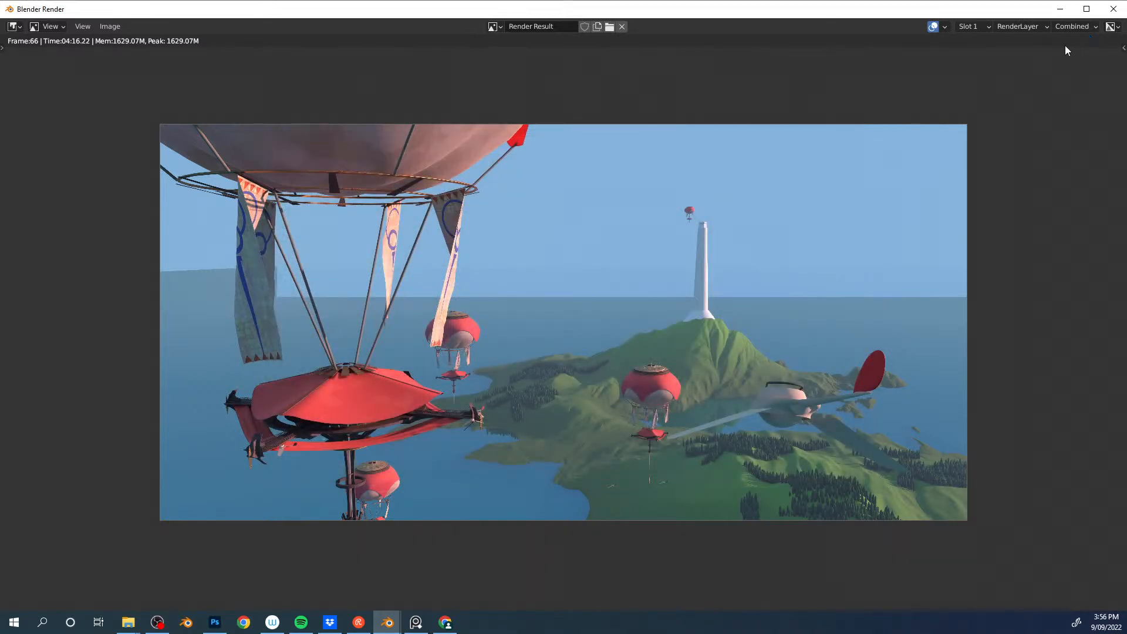
Step: Close the render window and set a render region over the mountain, the balloons before it and the forested foreground
{"action": "left_click", "coordinate": [1113, 9]}
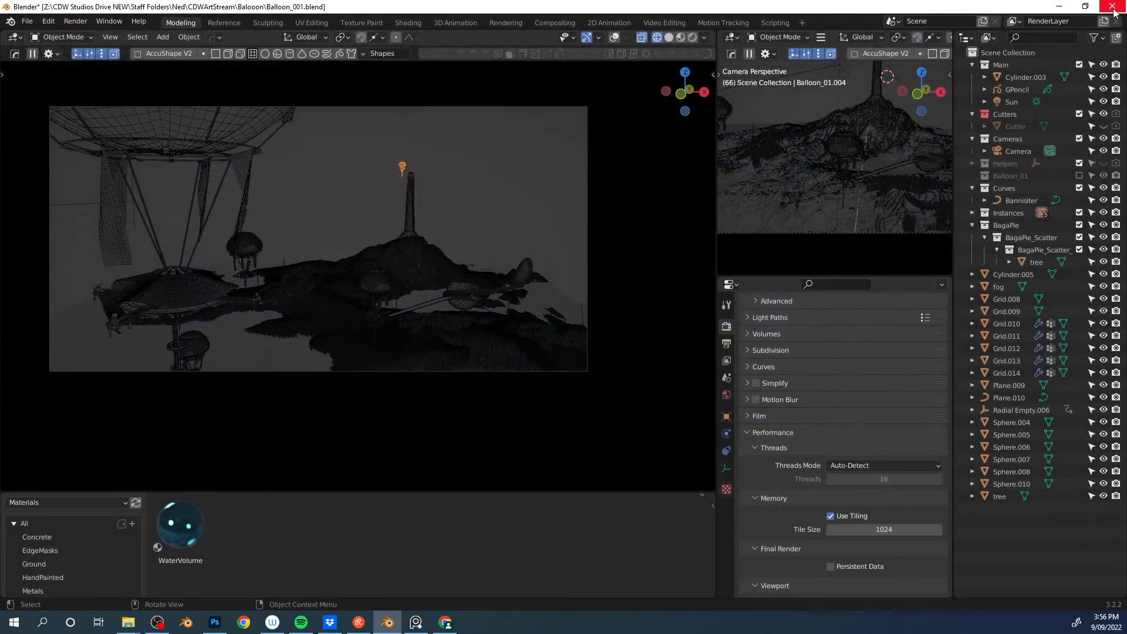
{"action": "key", "text": "F3"}
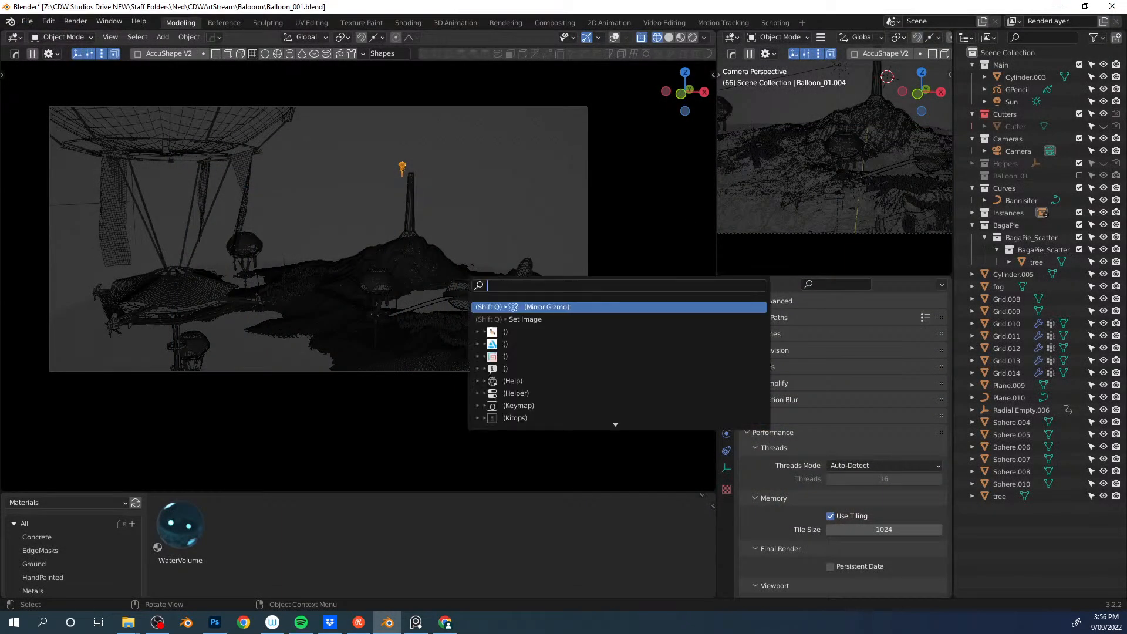
{"action": "type", "text": "render reg"}
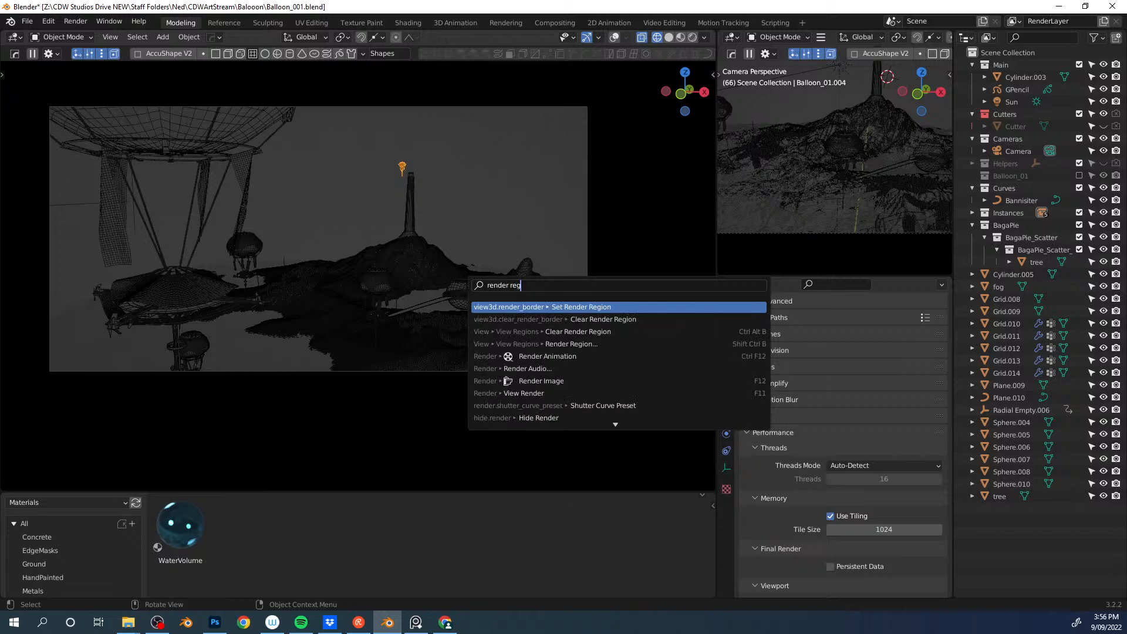
{"action": "key", "text": "Return"}
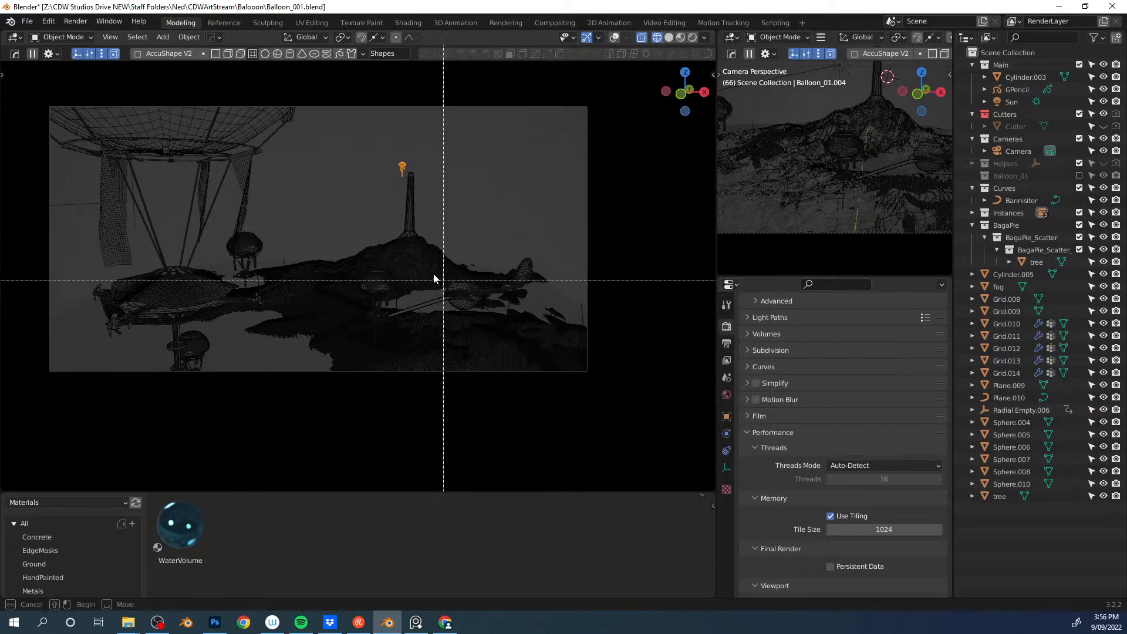
{"action": "left_click_drag", "start_coordinate": [372, 238], "coordinate": [576, 358]}
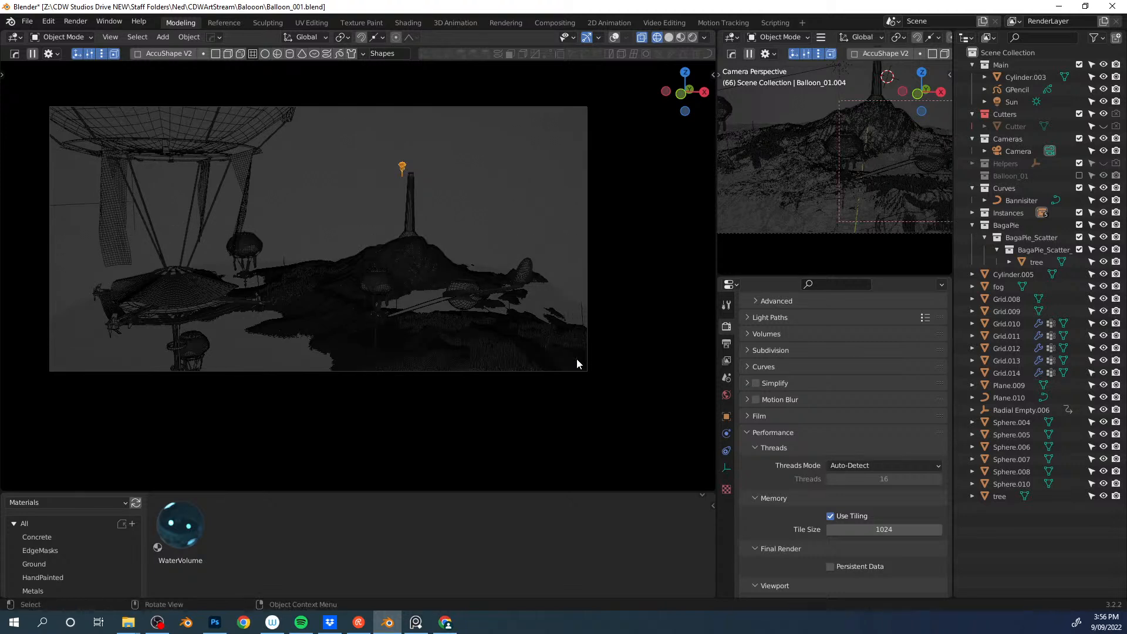
Step: Hide the aircraft in front of the mountain and render the camera's render region
{"action": "left_click", "coordinate": [465, 294]}
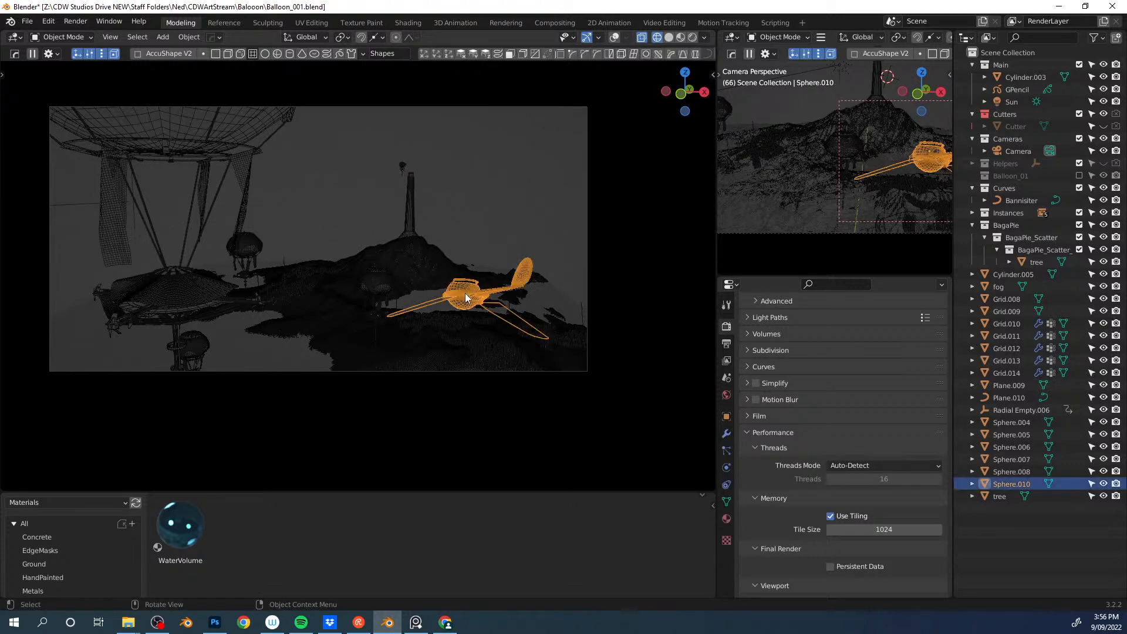
{"action": "left_click", "coordinate": [1104, 483]}
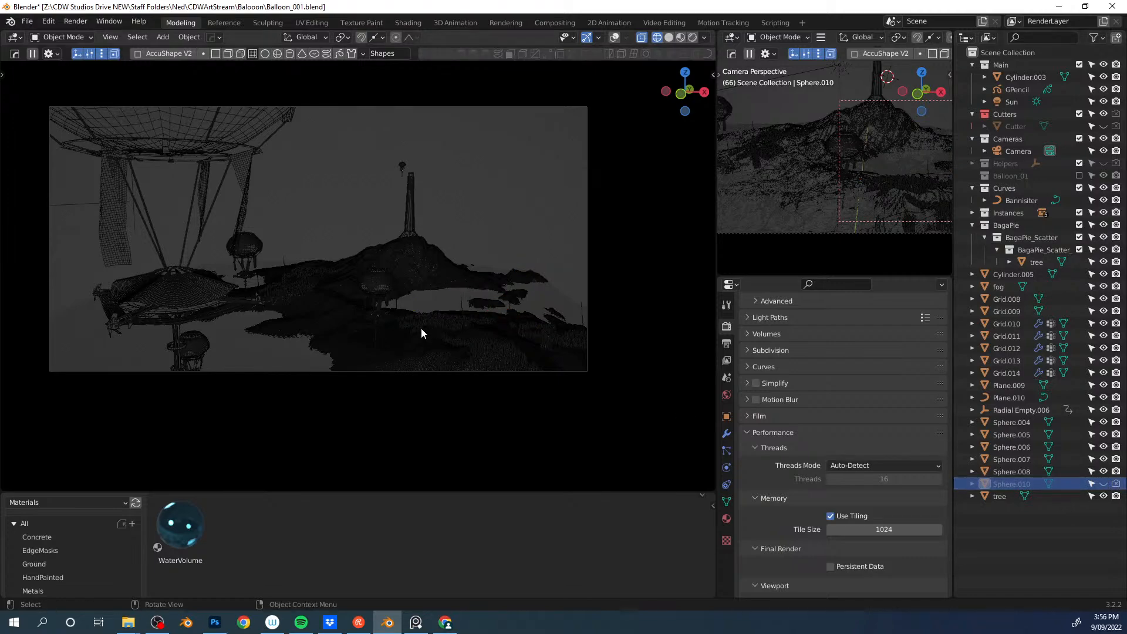
{"action": "key", "text": "F12"}
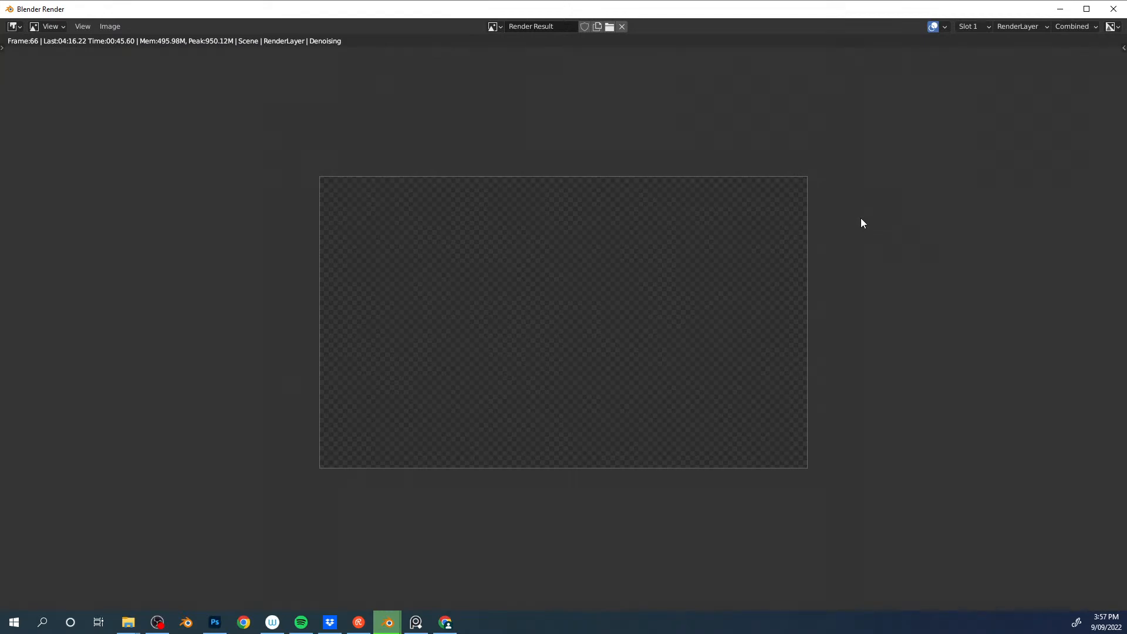
Step: Save the region render as render_002.png in PNG format with RGBA colour in the Balooon folder
{"action": "key", "text": "alt+s"}
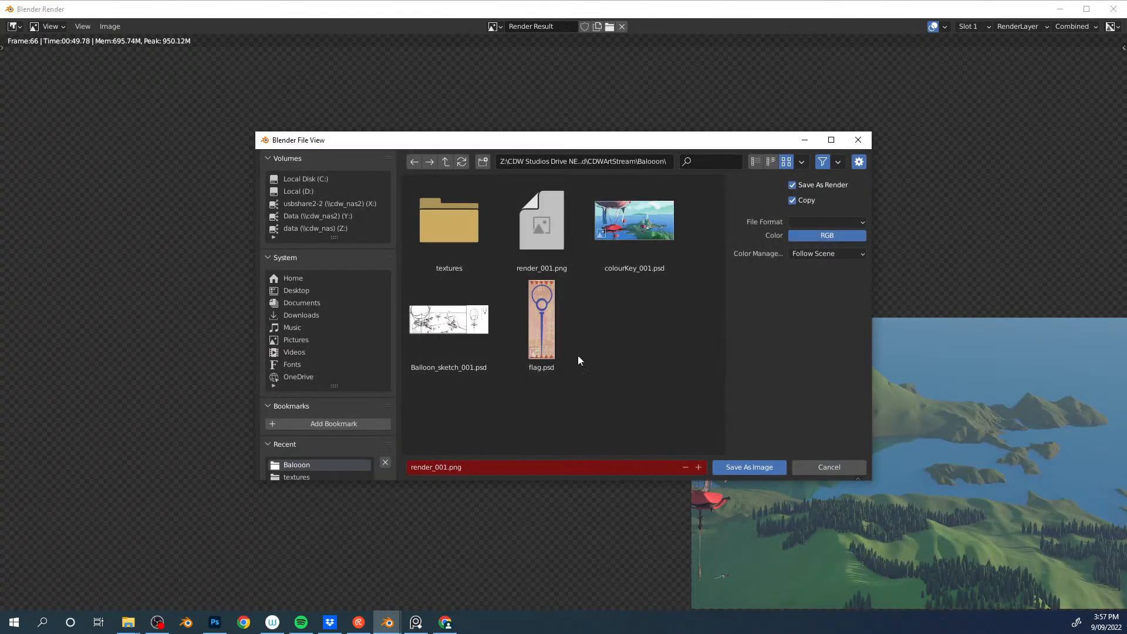
{"action": "left_click", "coordinate": [461, 468]}
{"action": "left_click", "coordinate": [448, 467]}
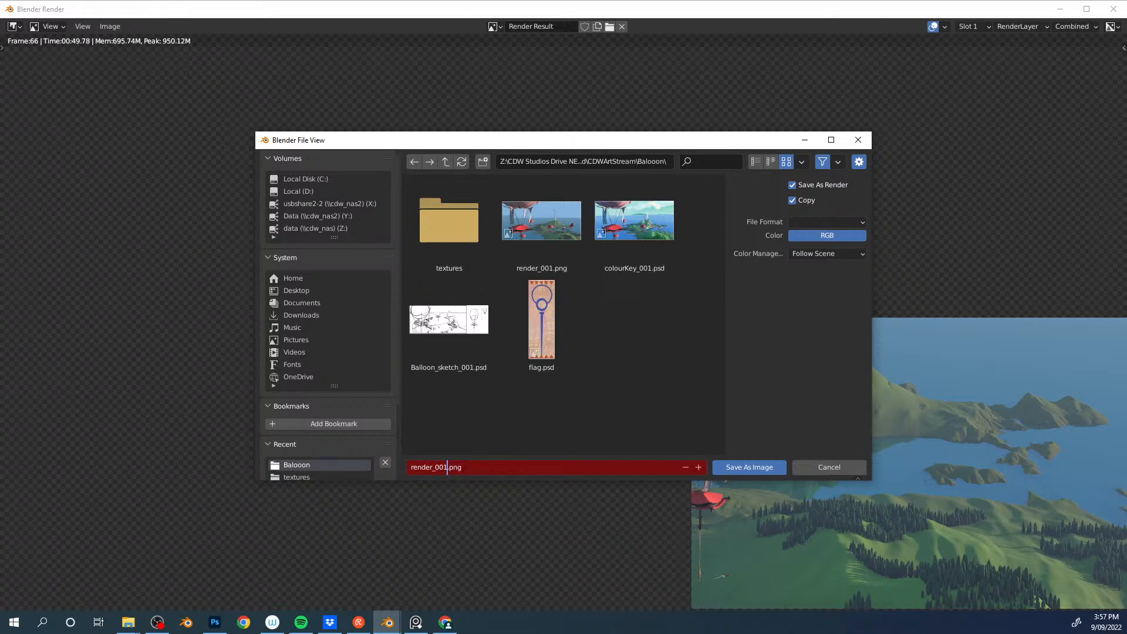
{"action": "left_click", "coordinate": [817, 222]}
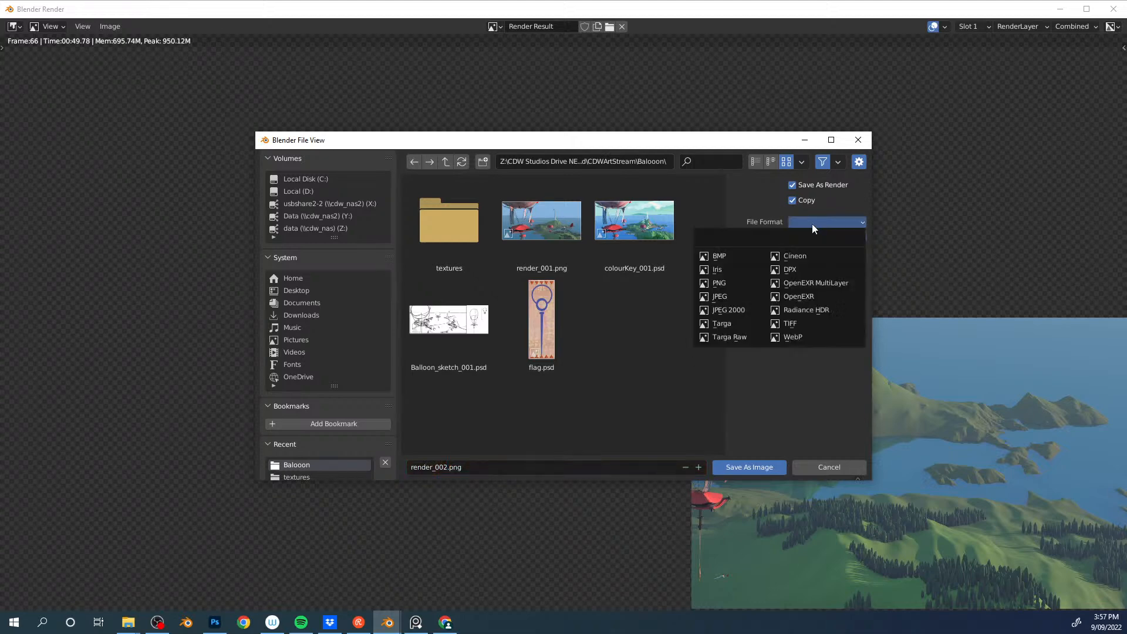
{"action": "left_click", "coordinate": [728, 284]}
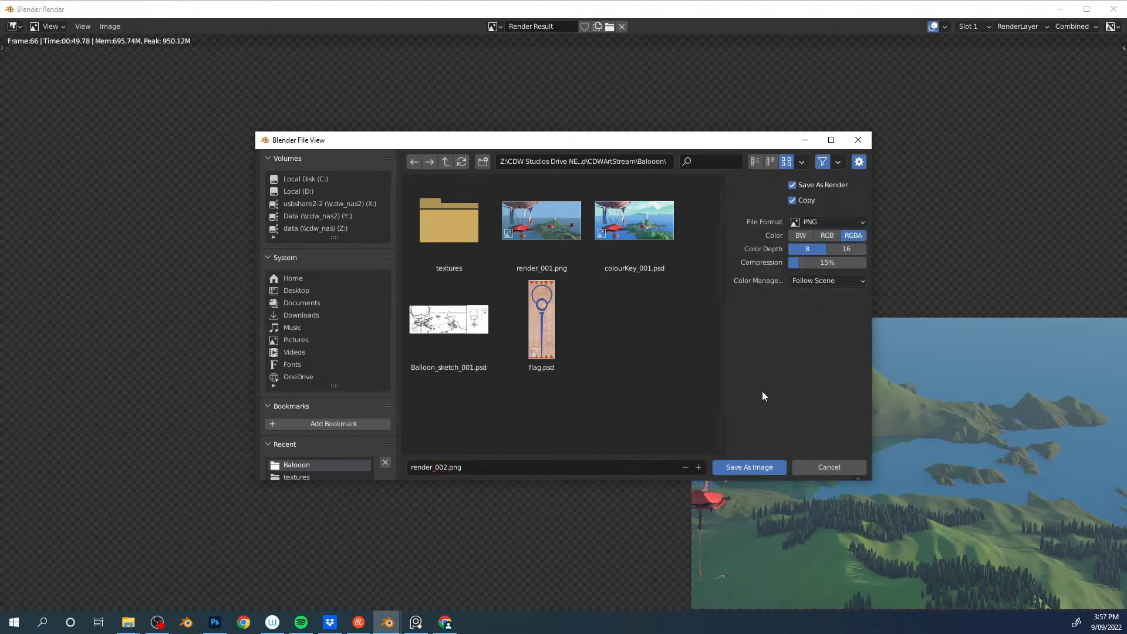
{"action": "left_click", "coordinate": [748, 468]}
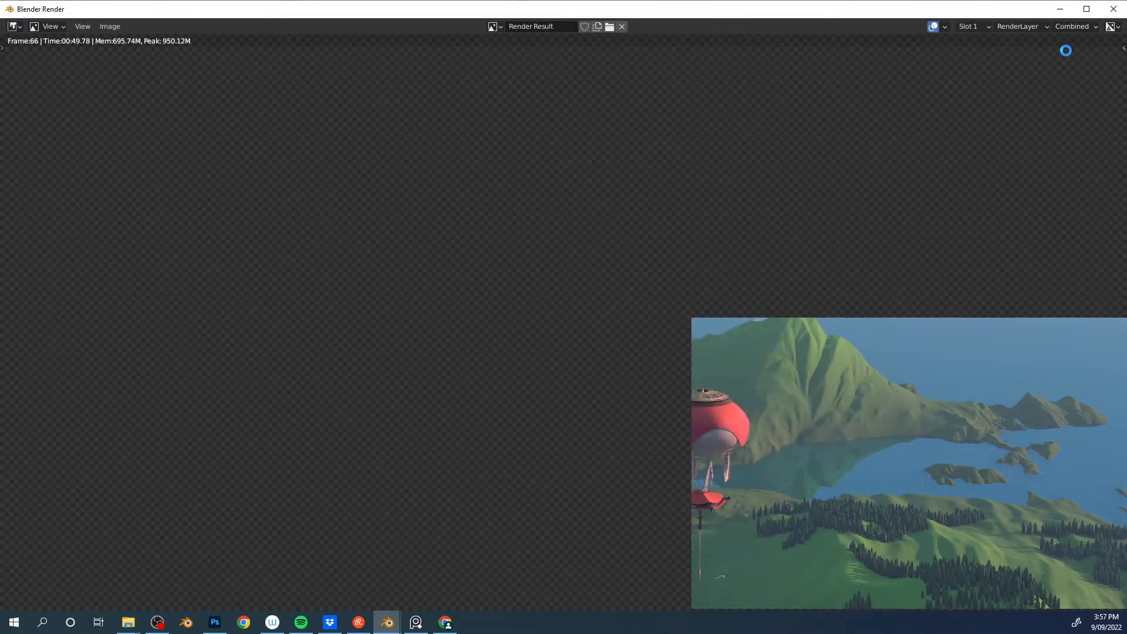
Step: Close the render window and make the hidden aircraft visible again
{"action": "left_click", "coordinate": [1113, 10]}
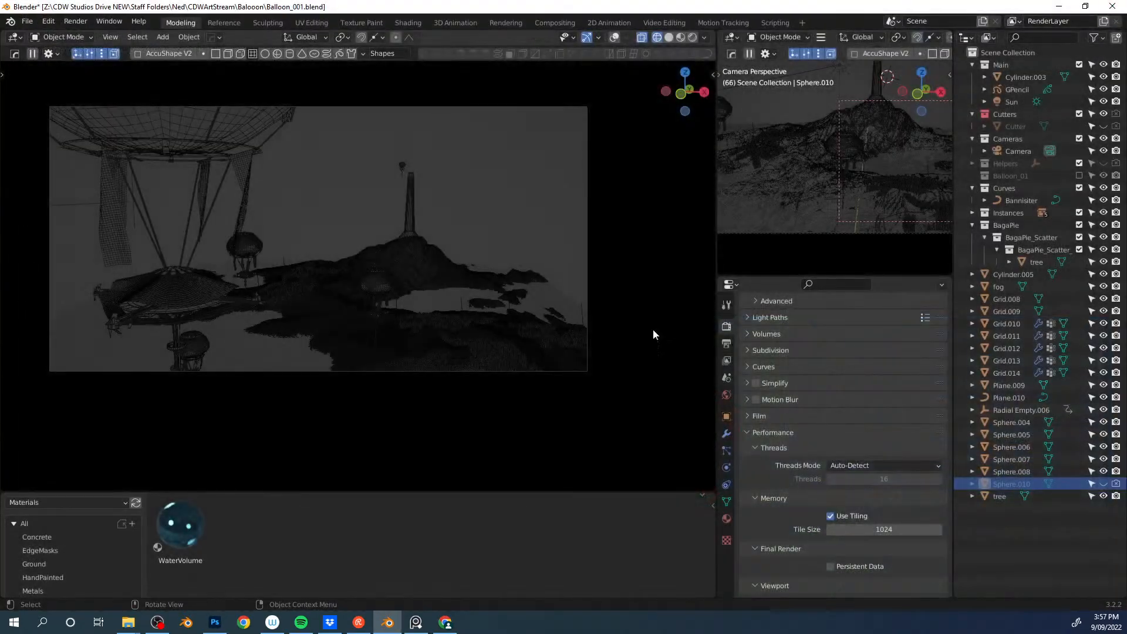
{"action": "left_click", "coordinate": [1104, 484]}
Step: Find the scene's render settings and switch the render engine to Workbench
{"action": "left_click", "coordinate": [728, 306]}
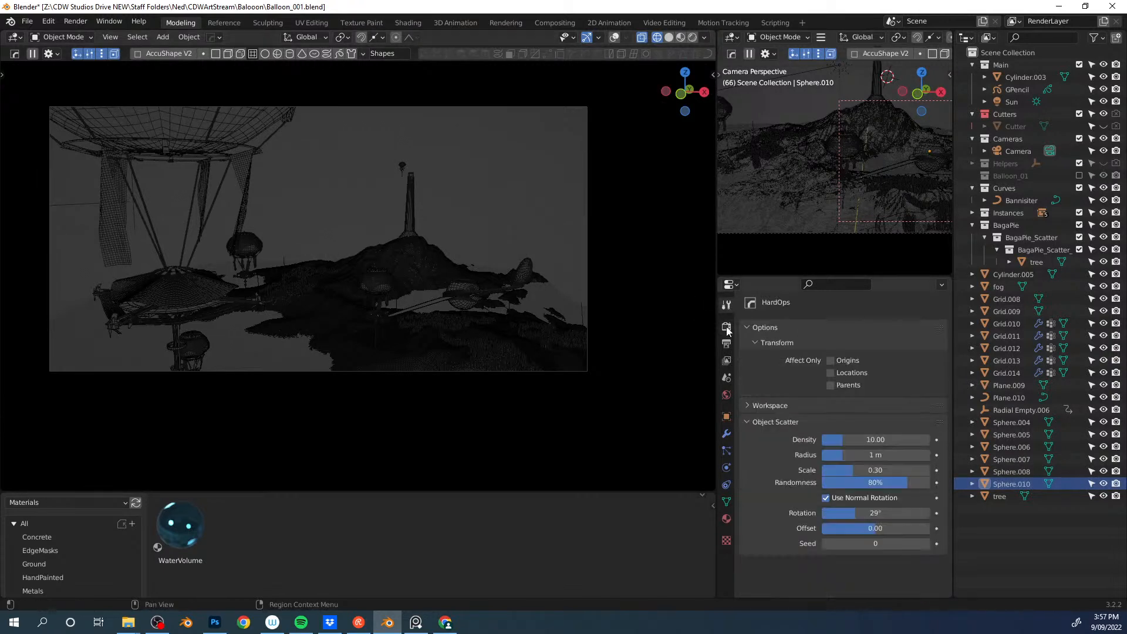
{"action": "left_click", "coordinate": [727, 326]}
{"action": "left_click", "coordinate": [726, 344]}
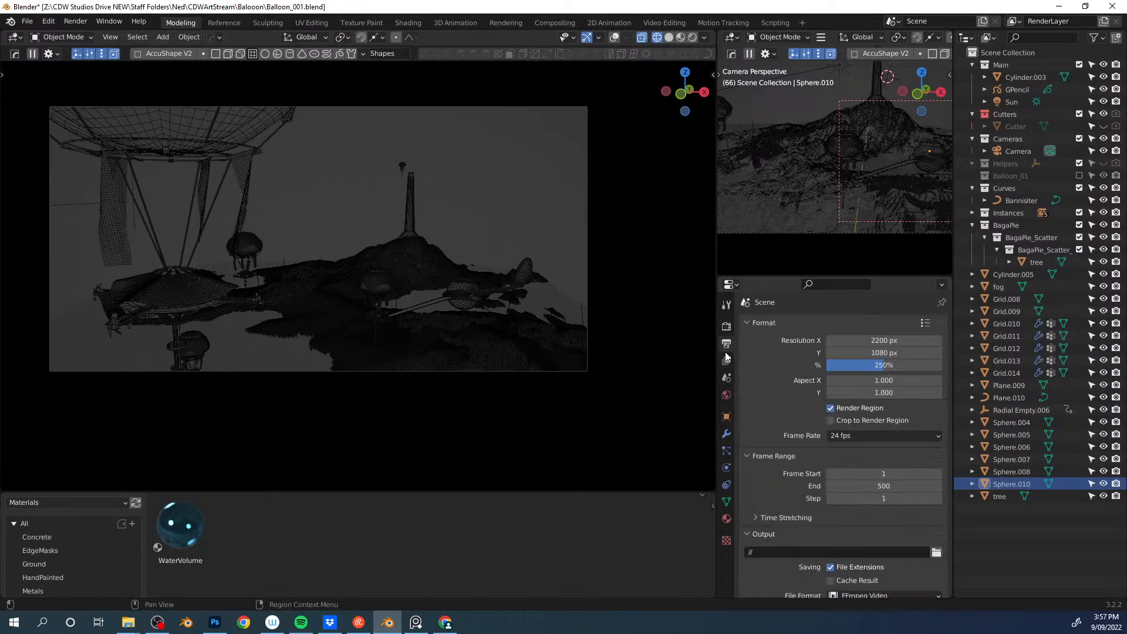
{"action": "left_click", "coordinate": [727, 326]}
{"action": "left_click", "coordinate": [726, 361]}
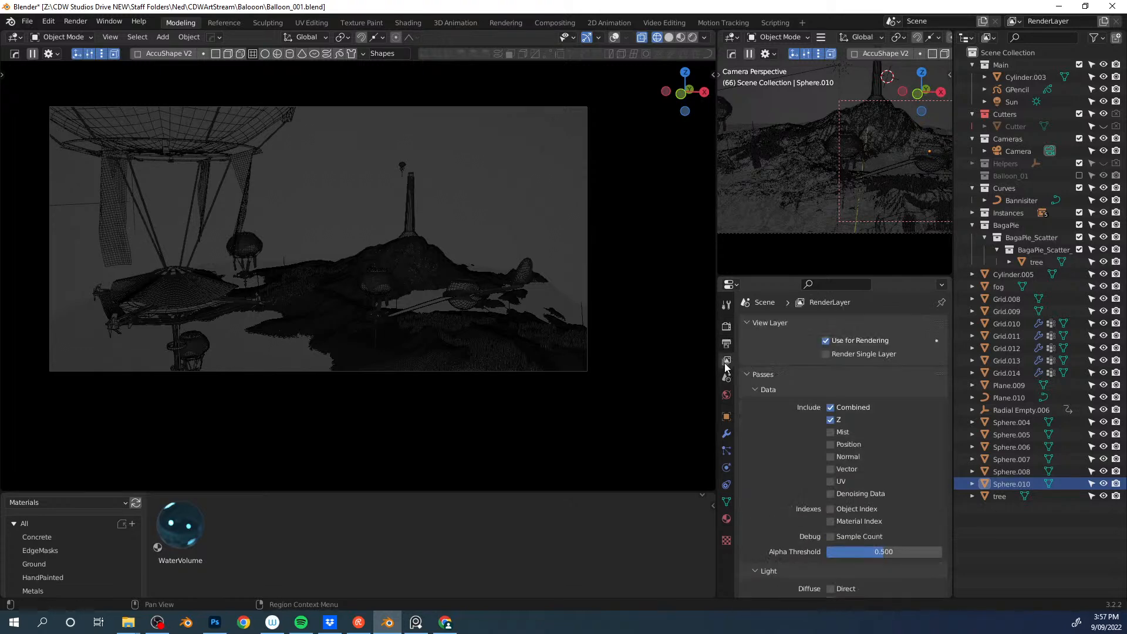
{"action": "left_click", "coordinate": [726, 344]}
{"action": "left_click", "coordinate": [727, 326]}
{"action": "scroll", "coordinate": [852, 352], "scroll_direction": "down", "scroll_amount": 5}
{"action": "scroll", "coordinate": [851, 340], "scroll_direction": "up", "scroll_amount": 5}
{"action": "left_click", "coordinate": [855, 323]}
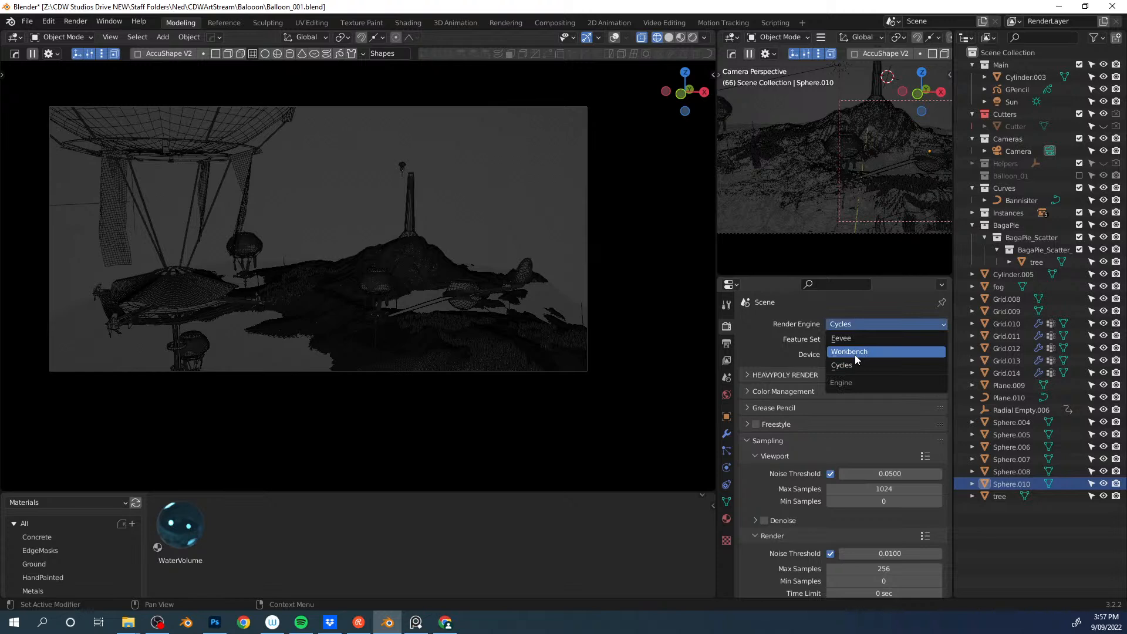
{"action": "left_click", "coordinate": [856, 354]}
{"action": "left_click", "coordinate": [875, 363]}
Step: Set the Workbench render anti-aliasing to 5 Samples and the object colouring to Random
{"action": "scroll", "coordinate": [822, 411], "scroll_direction": "down", "scroll_amount": 1}
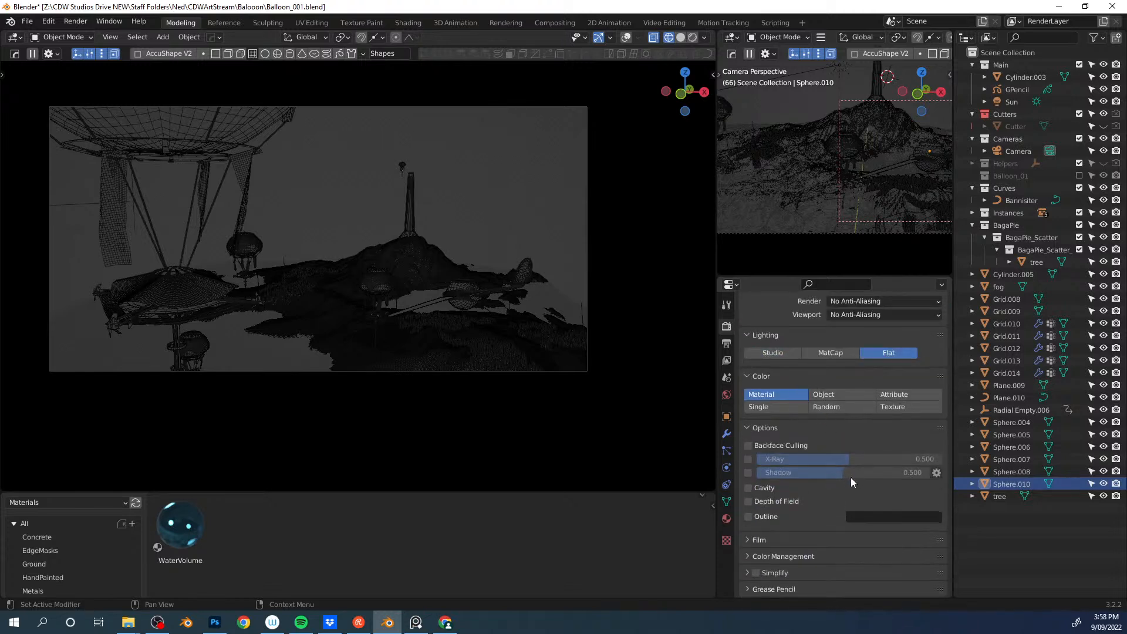
{"action": "scroll", "coordinate": [826, 375], "scroll_direction": "up", "scroll_amount": 1}
{"action": "left_click", "coordinate": [857, 325]}
{"action": "left_click", "coordinate": [848, 369]}
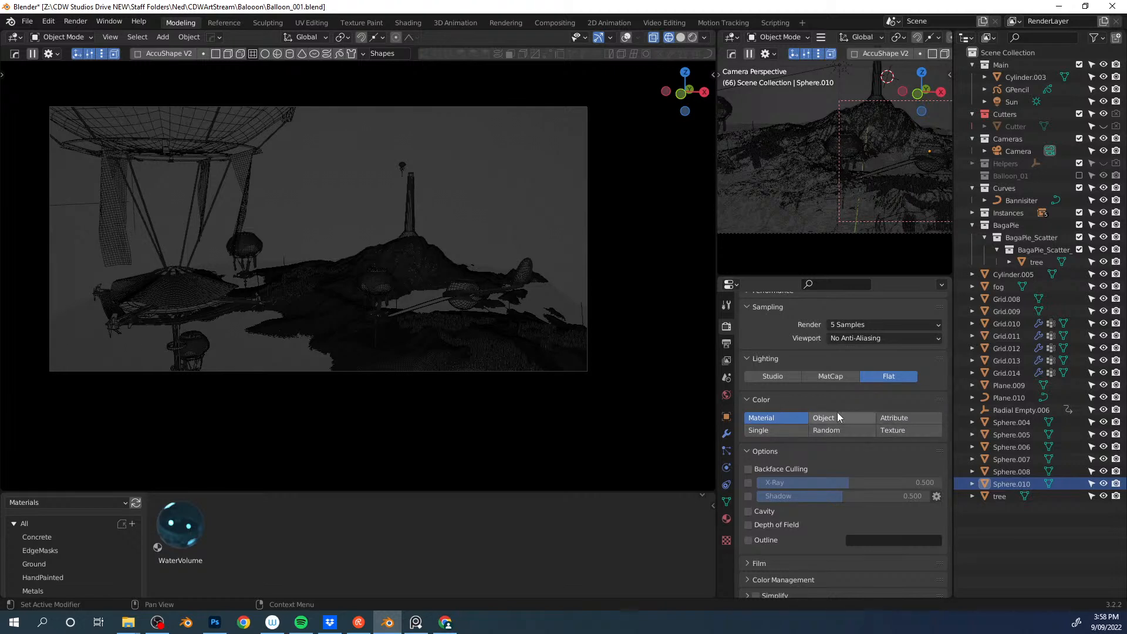
{"action": "left_click", "coordinate": [842, 431]}
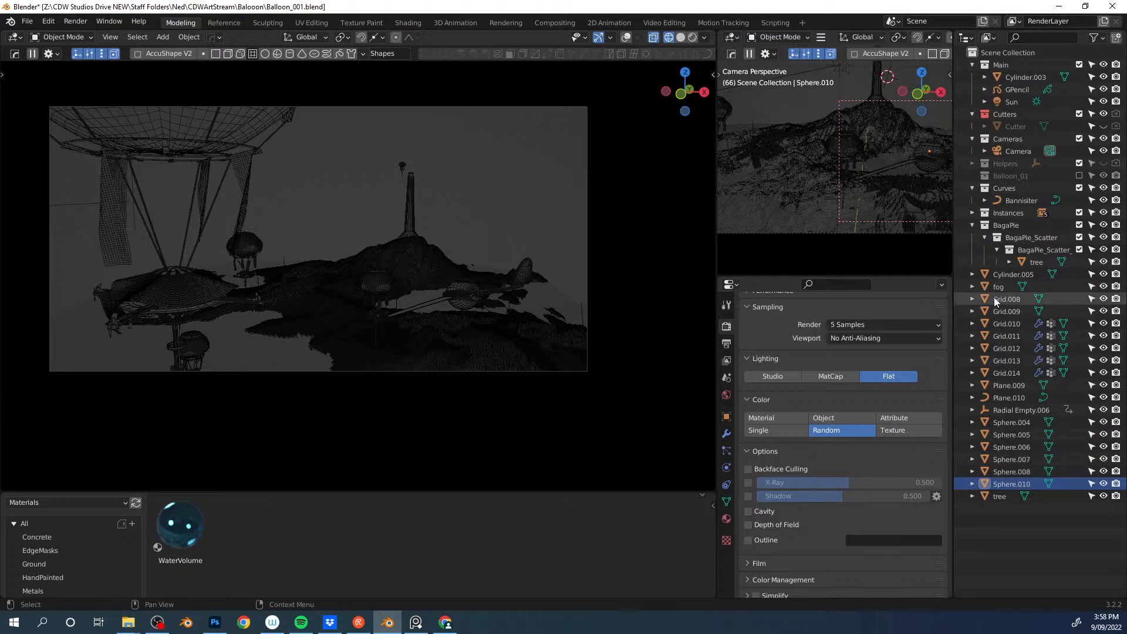
Step: Render the random-colour pass within the current render region and close the result
{"action": "key", "text": "F12"}
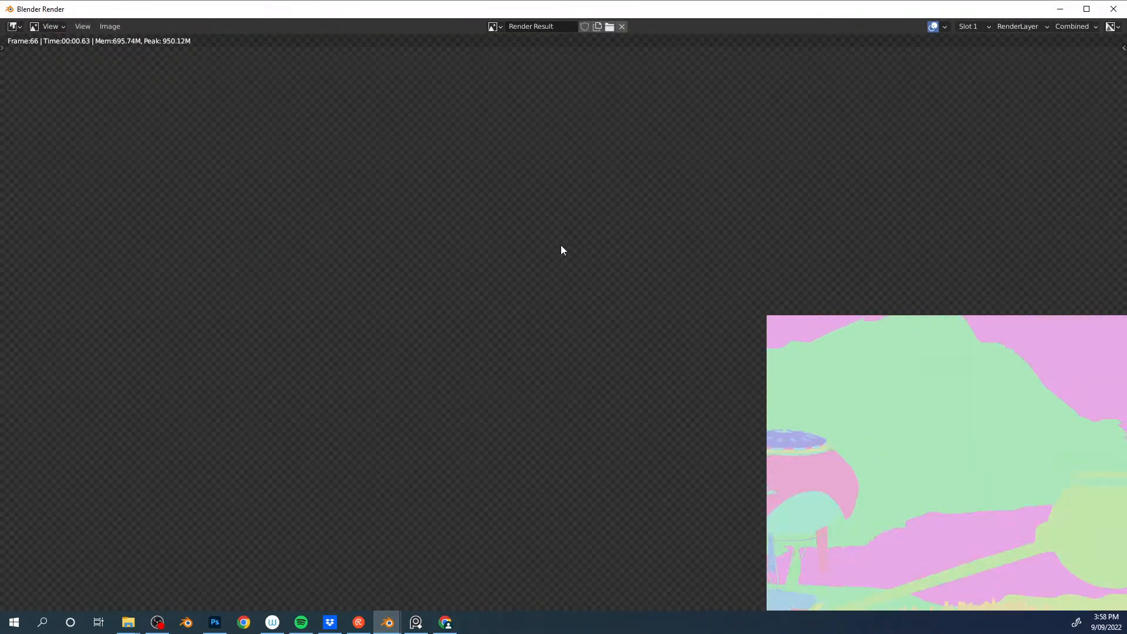
{"action": "scroll", "coordinate": [562, 250], "scroll_direction": "down", "scroll_amount": 5}
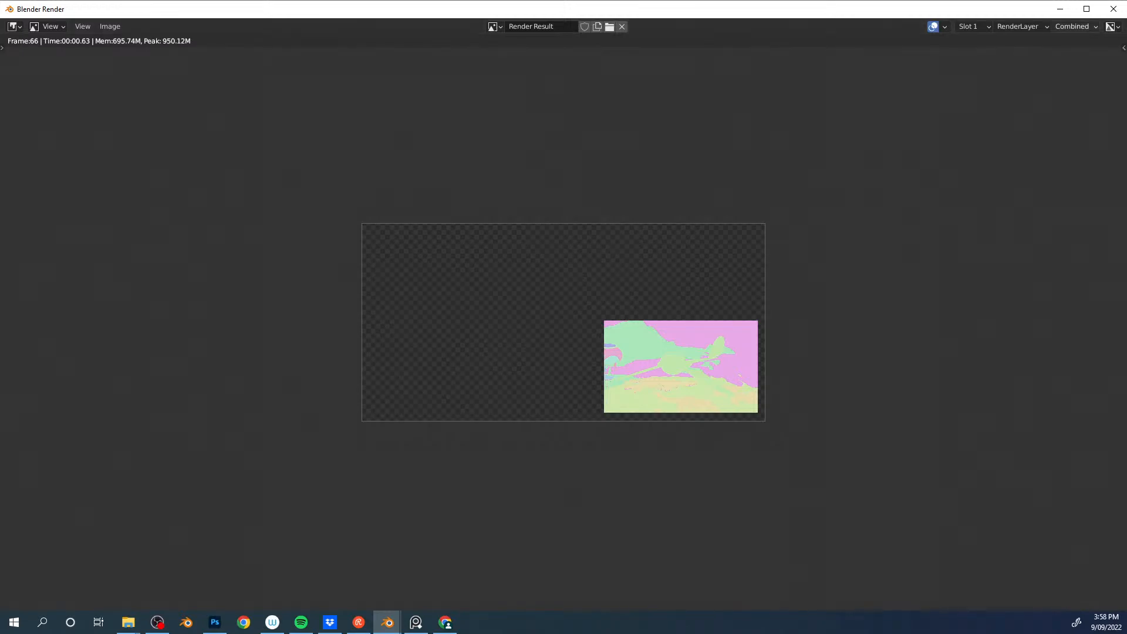
{"action": "left_click", "coordinate": [1113, 8]}
Step: Clear the render region, render the random-colour pass of the whole camera view and inspect it up close
{"action": "key", "text": "F3"}
{"action": "type", "text": "clear re"}
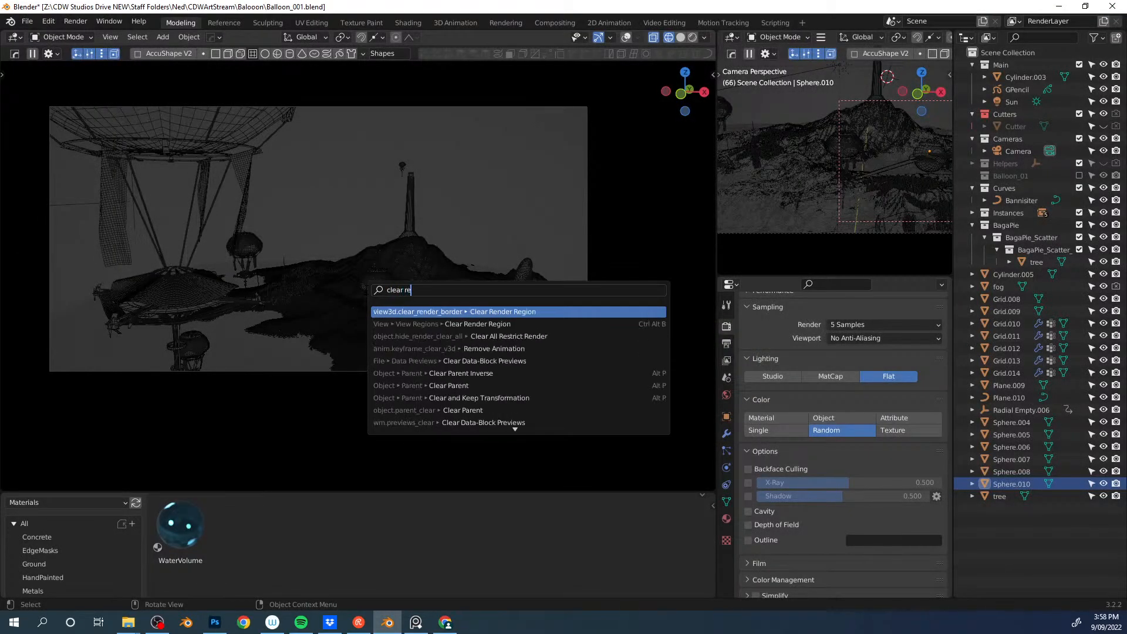
{"action": "key", "text": "Return"}
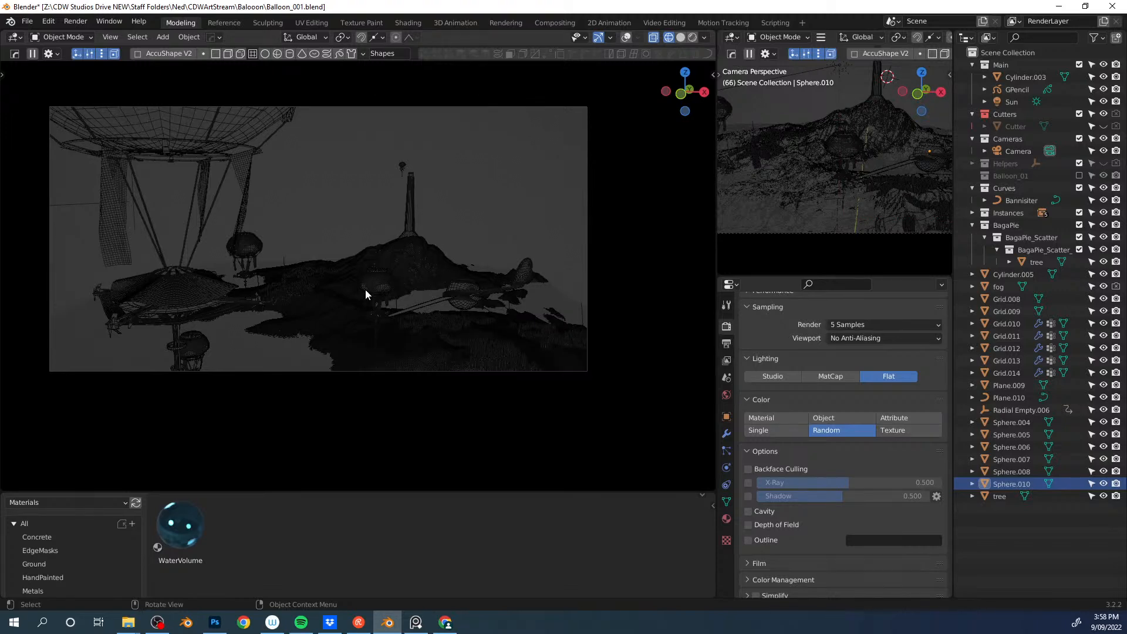
{"action": "key", "text": "F12"}
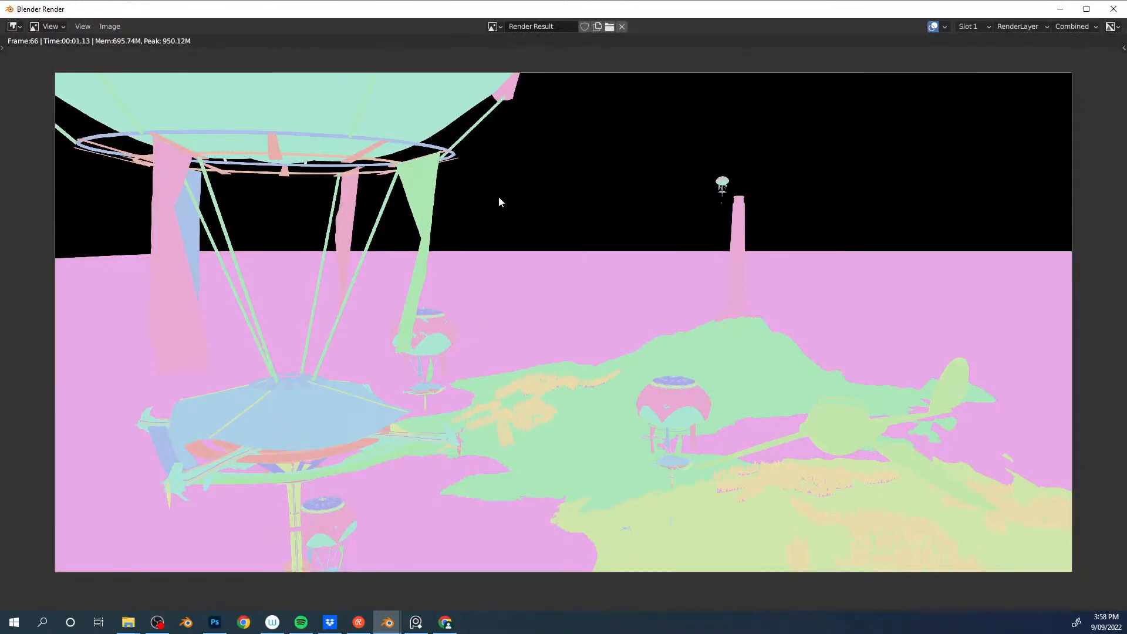
{"action": "scroll", "coordinate": [661, 368], "scroll_direction": "up", "scroll_amount": 4}
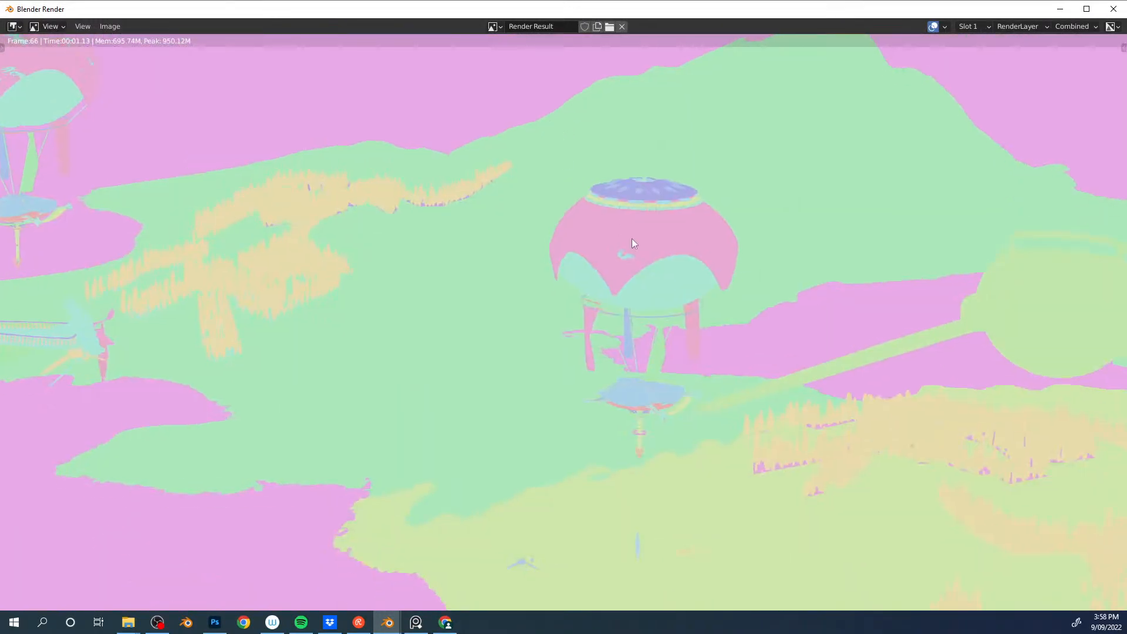
{"action": "middle_click_drag", "start_coordinate": [643, 243], "coordinate": [177, 206]}
{"action": "scroll", "coordinate": [433, 212], "scroll_direction": "down", "scroll_amount": 5}
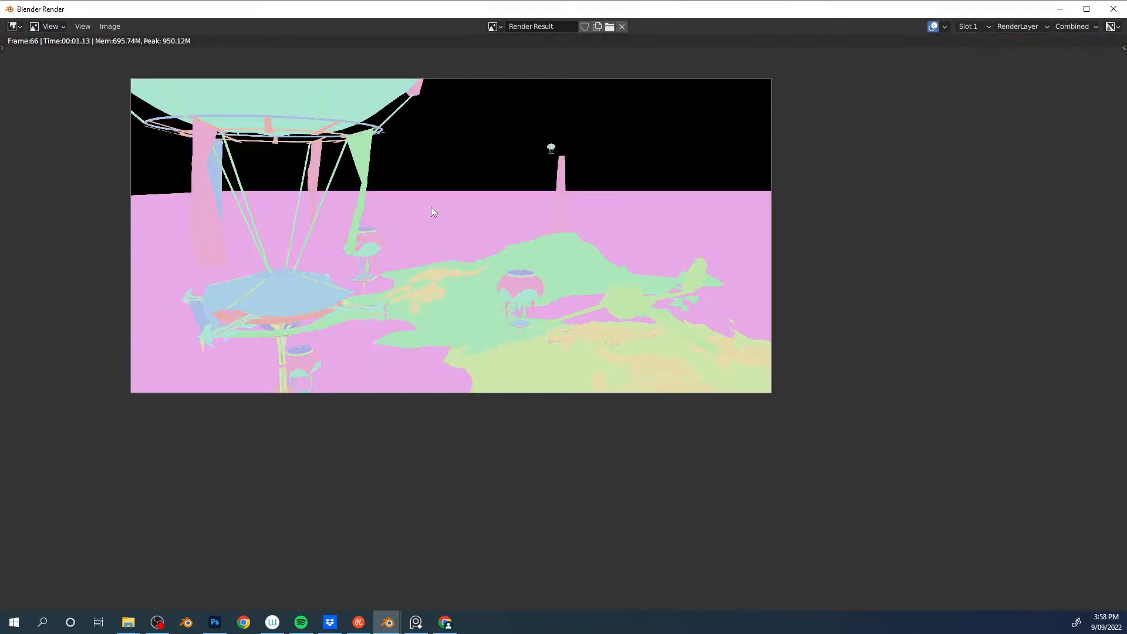
Step: Save the full random-colour render as render_003.png in PNG format with RGB colour in the Balooon folder
{"action": "key", "text": "shift+alt+s"}
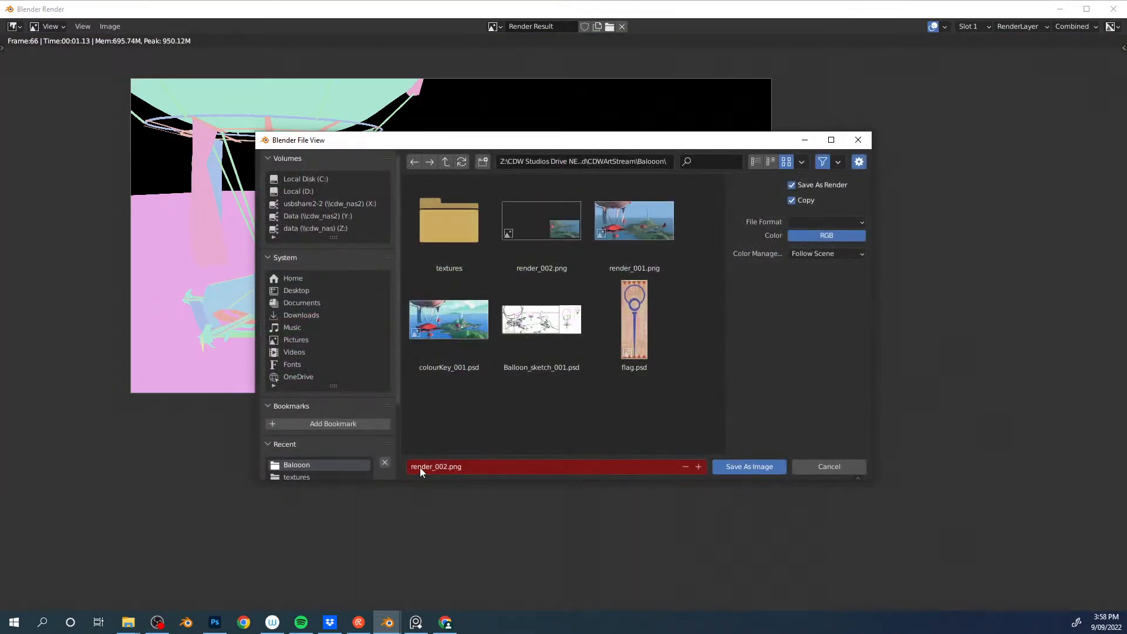
{"action": "left_click", "coordinate": [447, 466]}
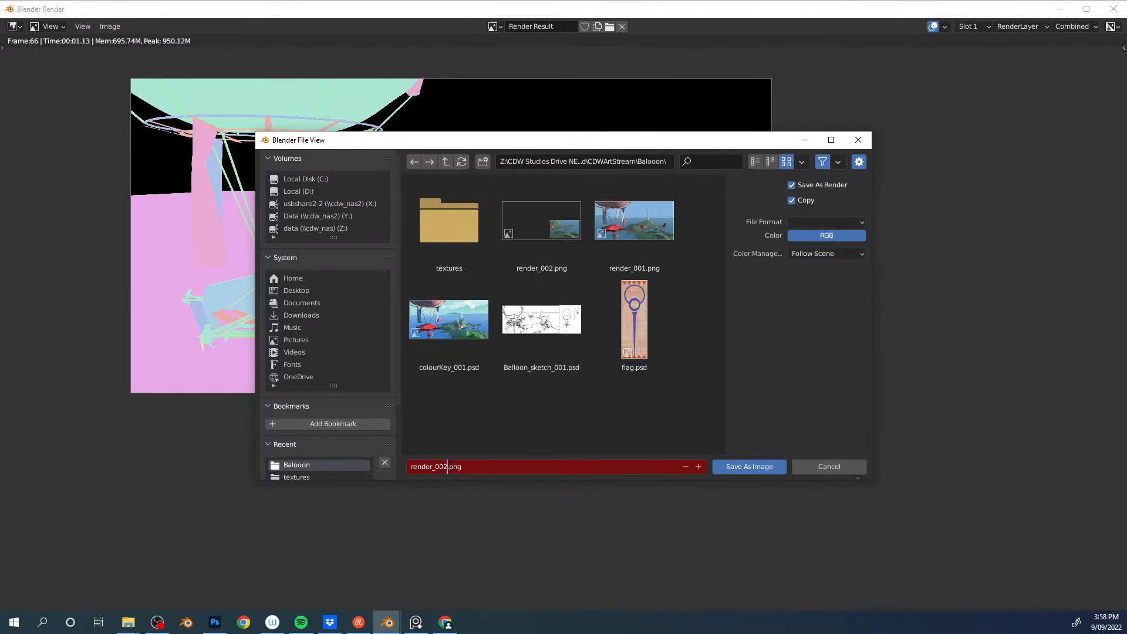
{"action": "left_click", "coordinate": [816, 222]}
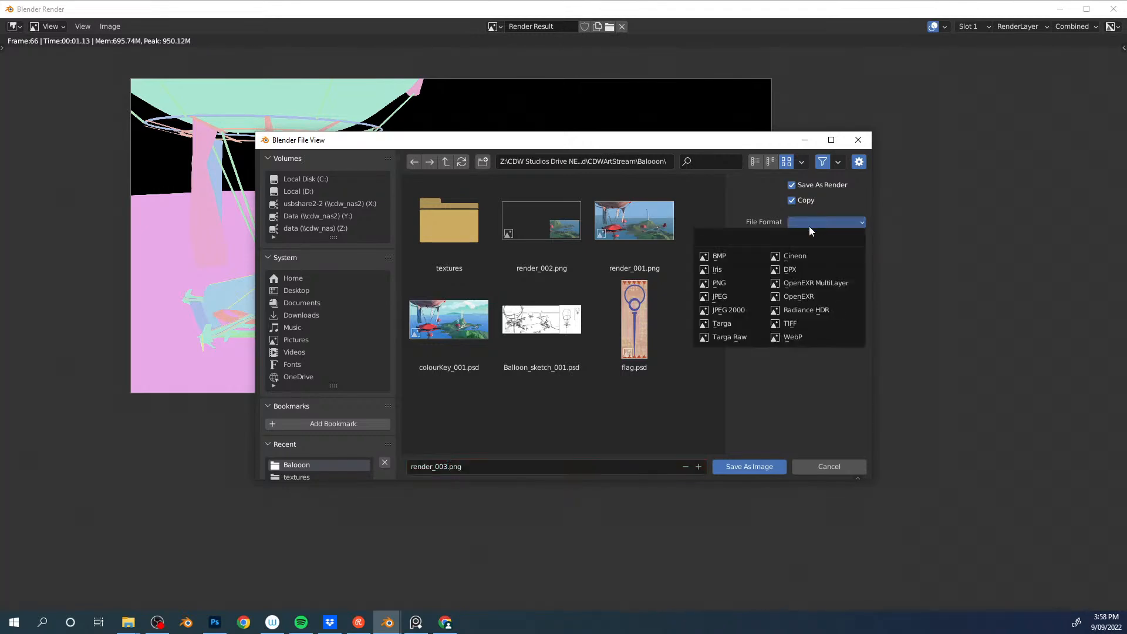
{"action": "left_click", "coordinate": [721, 297]}
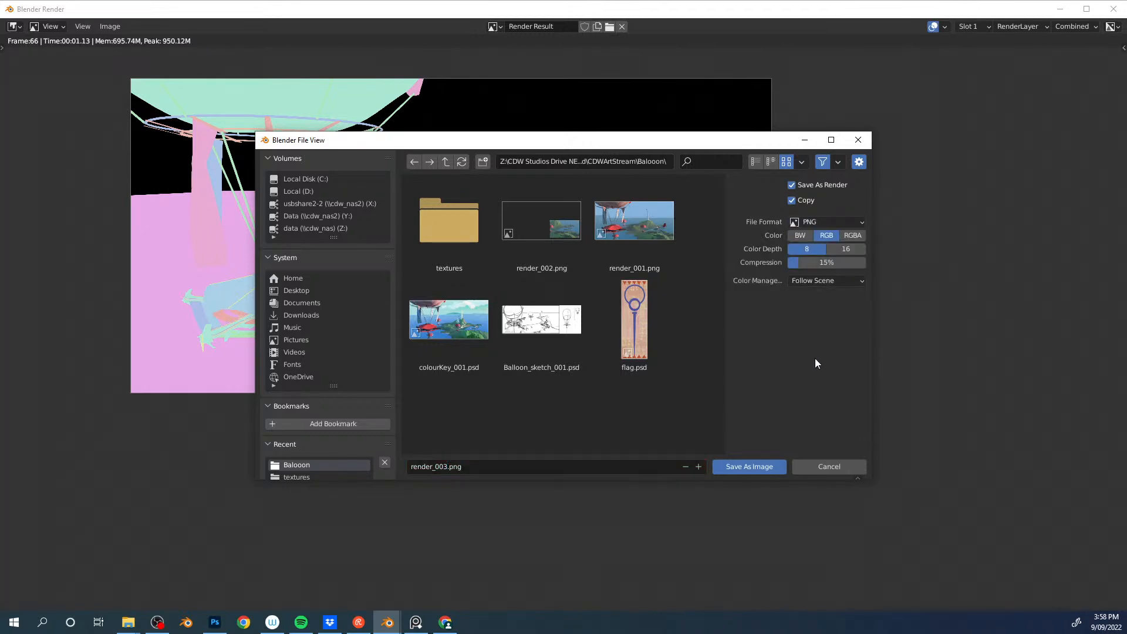
{"action": "left_click", "coordinate": [746, 464]}
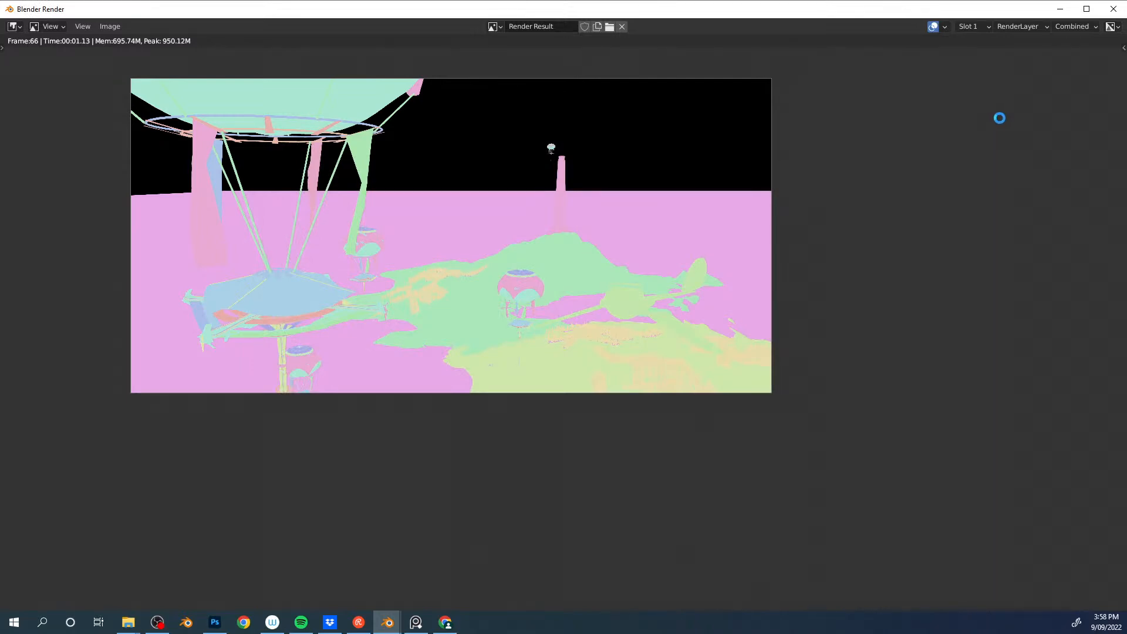
Step: Close the render window and save the Balloon_001.blend scene file
{"action": "left_click", "coordinate": [1113, 9]}
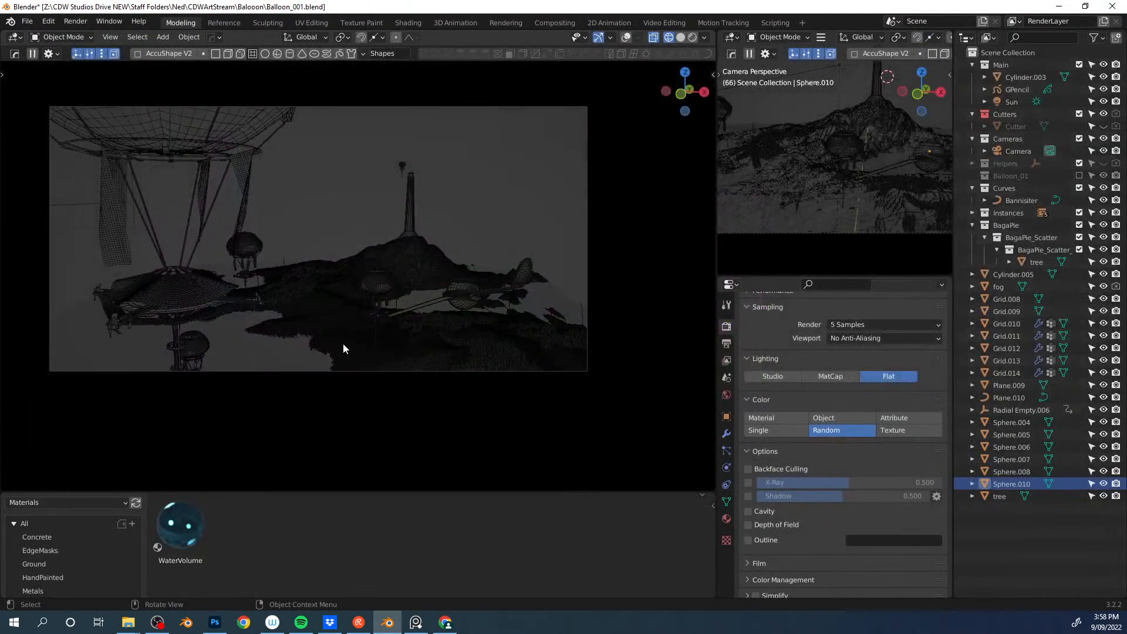
{"action": "key", "text": "ctrl+s"}
{"action": "left_click", "coordinate": [425, 340]}
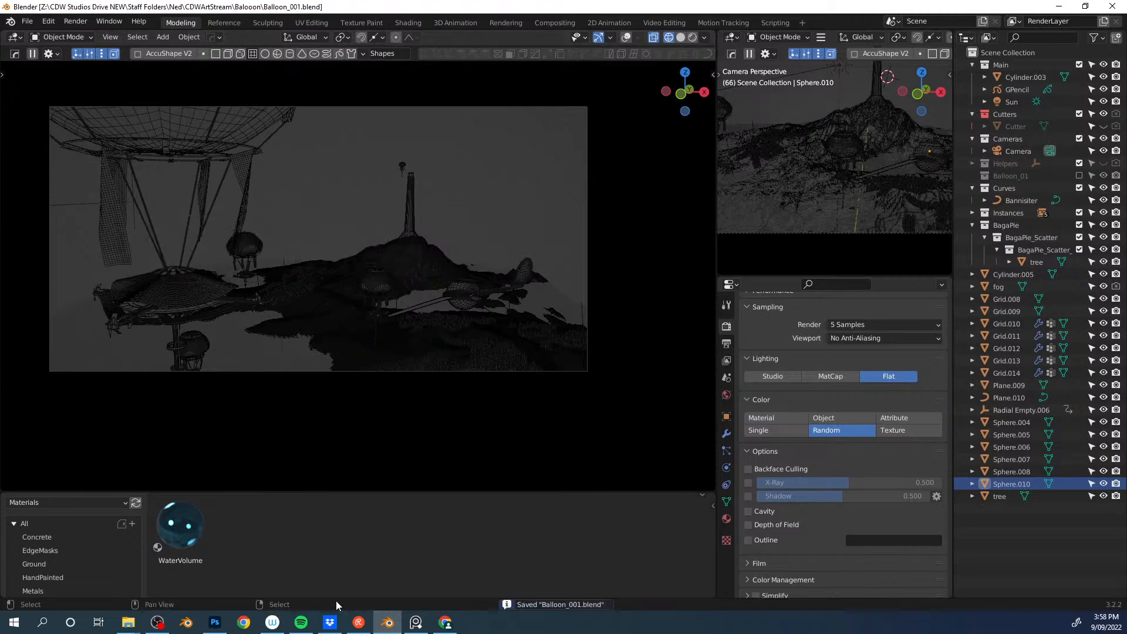
Step: Switch to Photoshop and open render_001.png, render_002.png and render_003.png together
{"action": "left_click", "coordinate": [223, 625]}
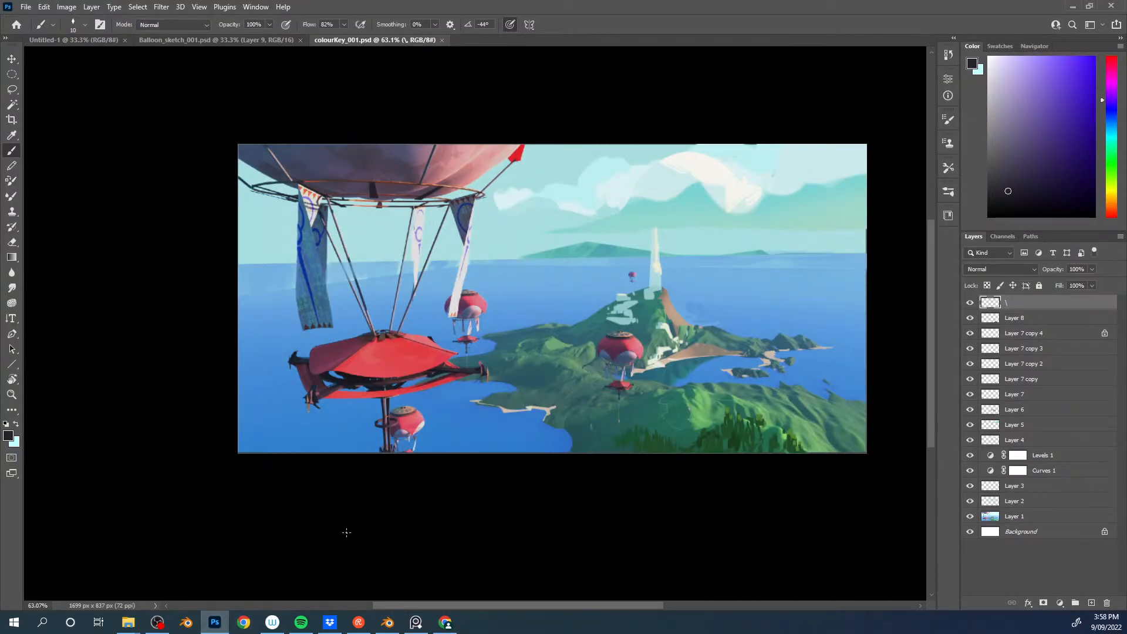
{"action": "key", "text": "ctrl+o"}
{"action": "left_click_drag", "start_coordinate": [254, 228], "coordinate": [209, 171]}
{"action": "left_click", "coordinate": [727, 448]}
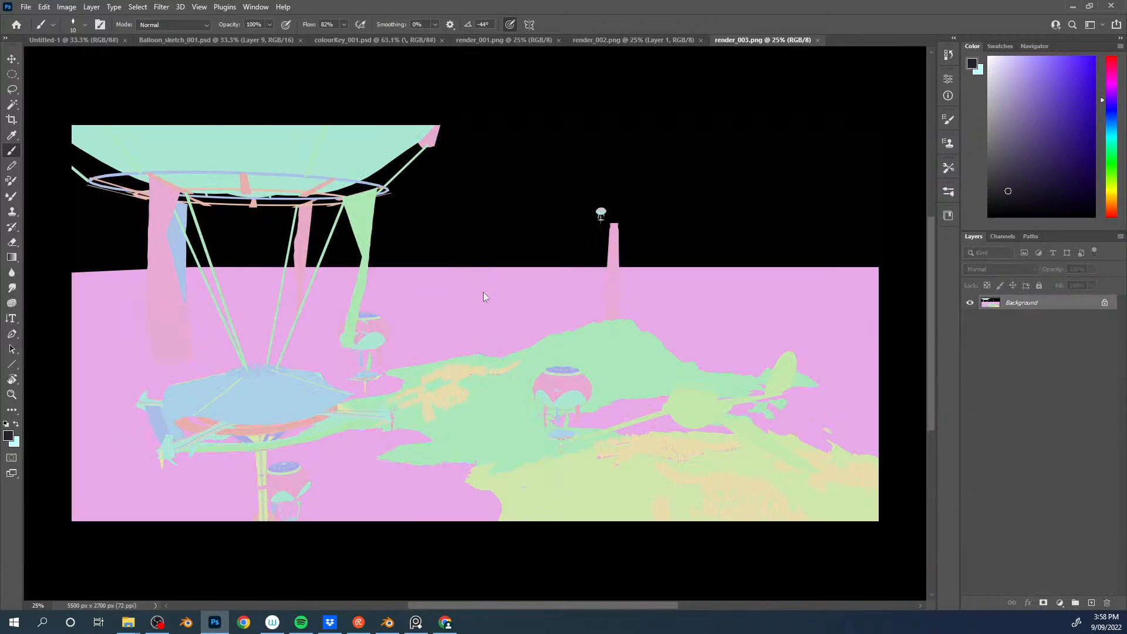
Step: Close the Balloon_sketch_001.psd, Untitled-1 and colourKey_001.psd documents, keeping only the three renders open
{"action": "key", "text": "ctrl+Tab"}
{"action": "key", "text": "ctrl+w"}
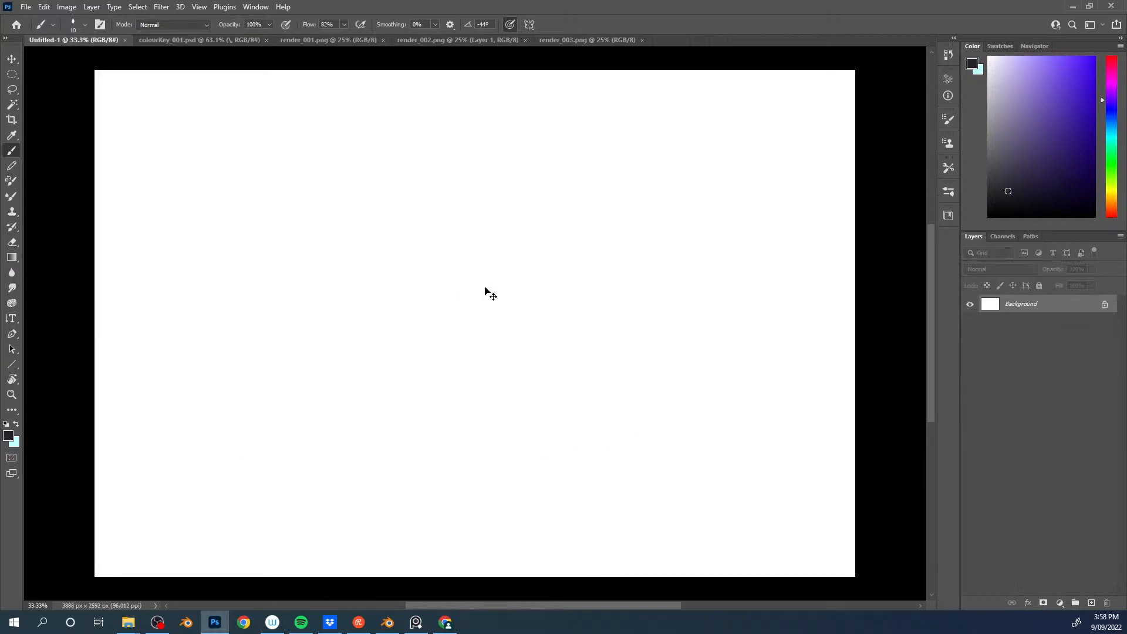
{"action": "key", "text": "ctrl+w"}
{"action": "key", "text": "ctrl+Tab"}
{"action": "key", "text": "ctrl+w"}
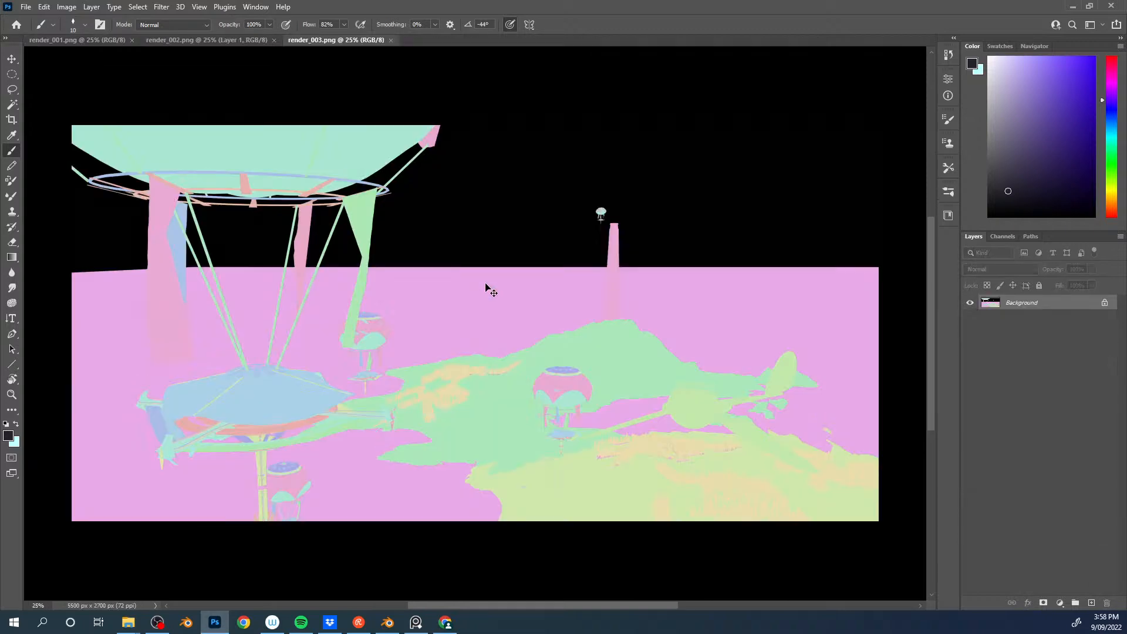
Step: Copy the aircraft-free patch from render_002.png and paste it into render_001.png as a new layer
{"action": "key", "text": "ctrl+Tab"}
{"action": "key", "text": "ctrl+Tab"}
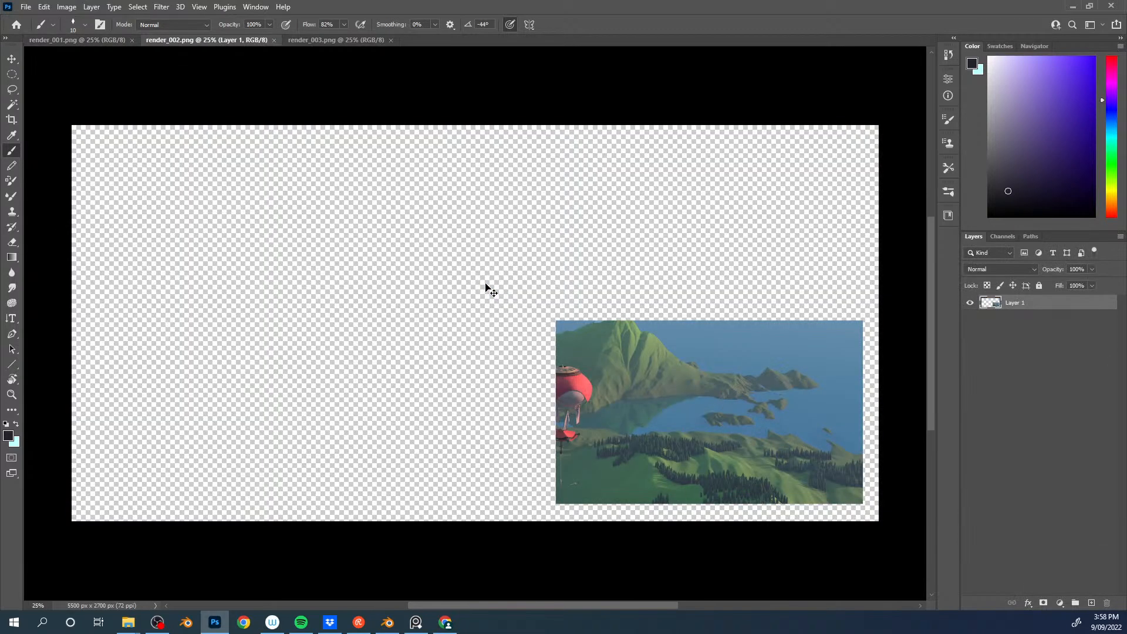
{"action": "key", "text": "ctrl+Tab"}
{"action": "key", "text": "ctrl+Tab"}
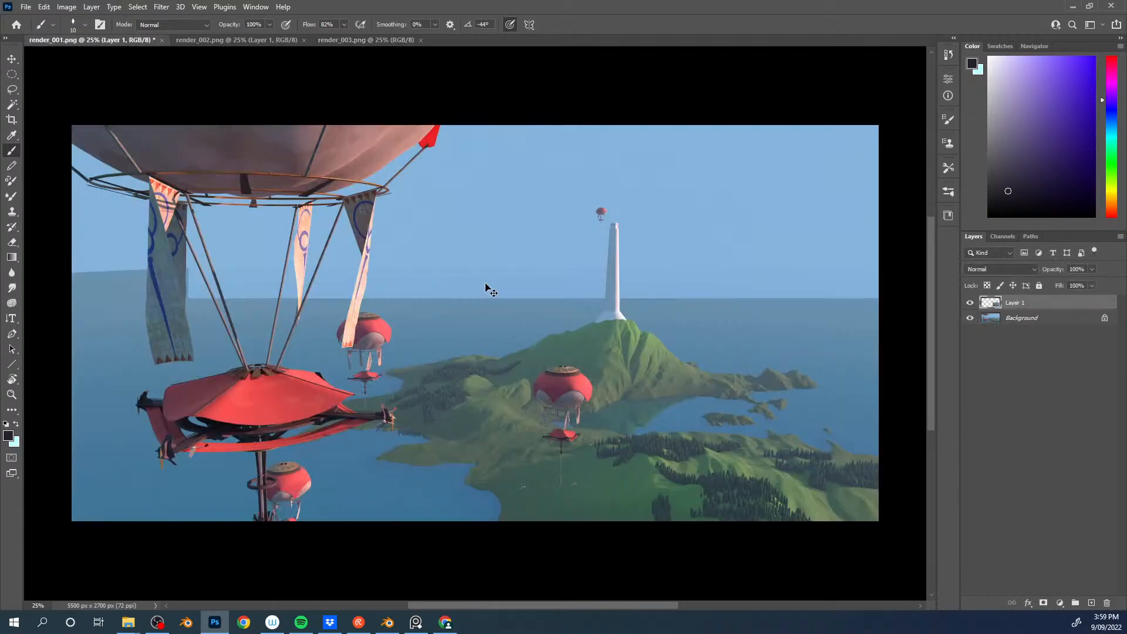
Step: Copy the random-colour image from render_003.png and paste it into render_001.png as the uppermost layer
{"action": "key", "text": "ctrl+Tab"}
{"action": "key", "text": "ctrl+Tab"}
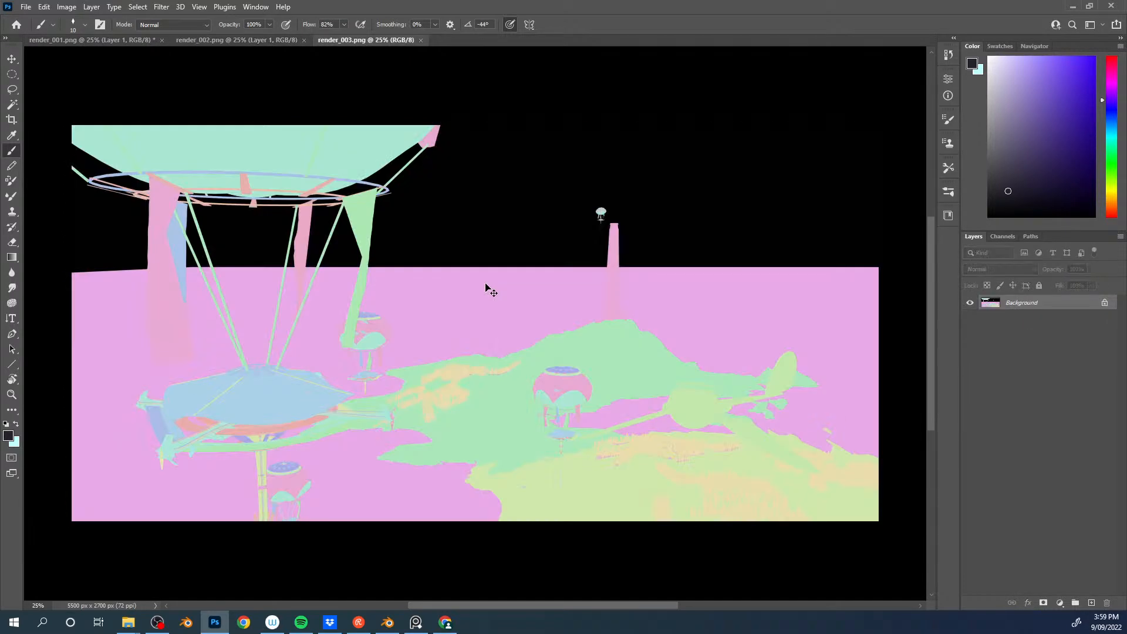
{"action": "key", "text": "ctrl+Tab"}
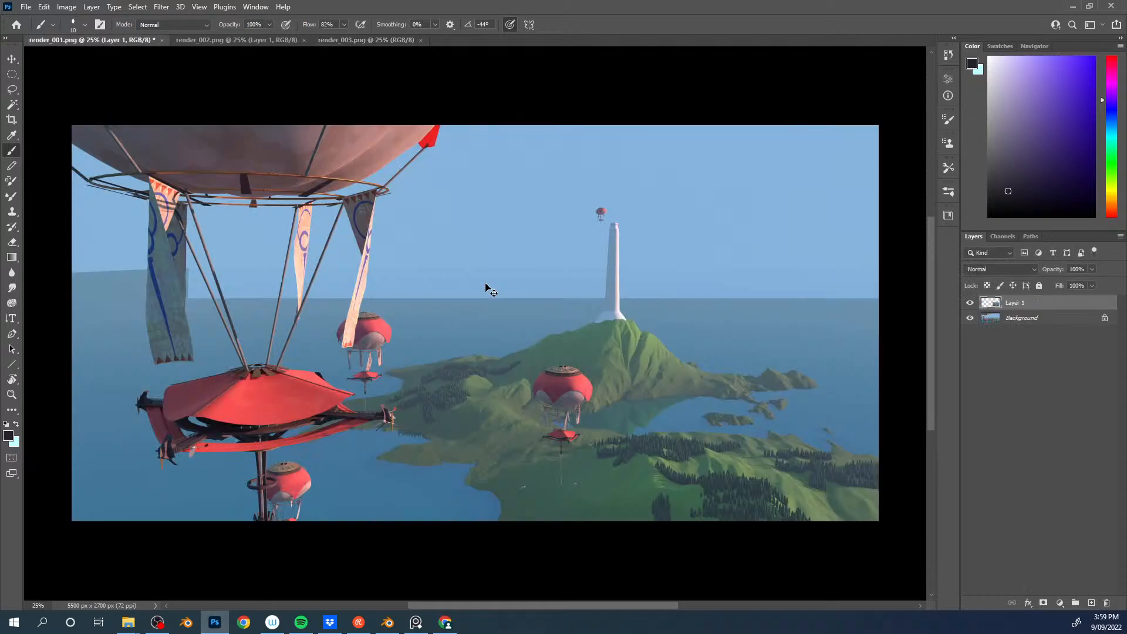
{"action": "key", "text": "ctrl+v"}
{"action": "key", "text": "ctrl+z"}
{"action": "key", "text": "ctrl+Tab"}
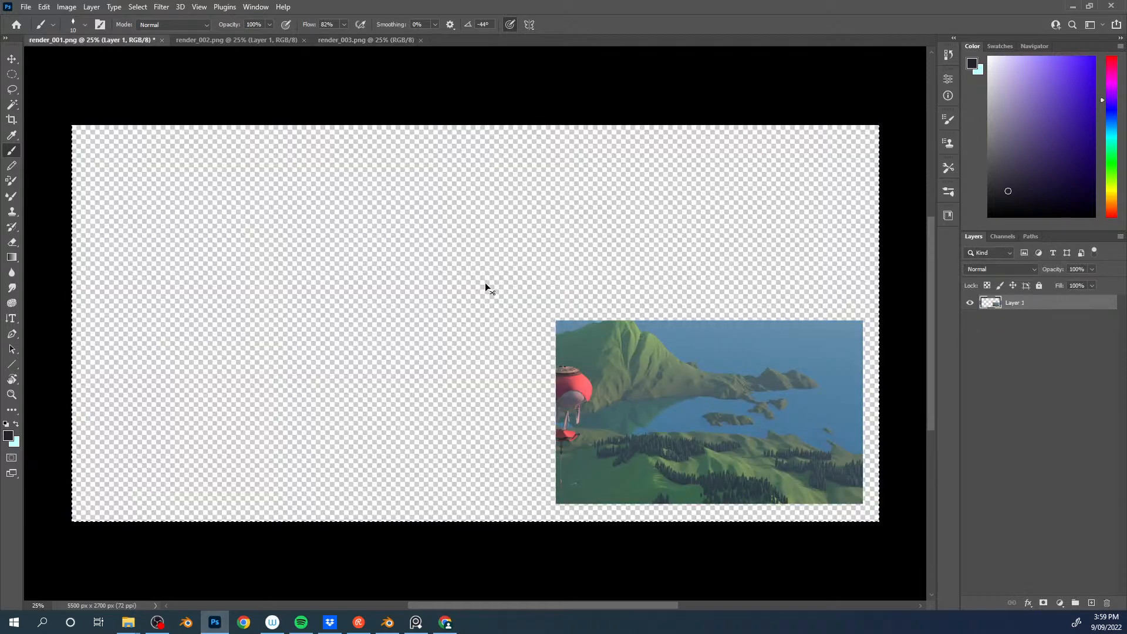
{"action": "key", "text": "ctrl+Tab"}
{"action": "key", "text": "ctrl+Tab"}
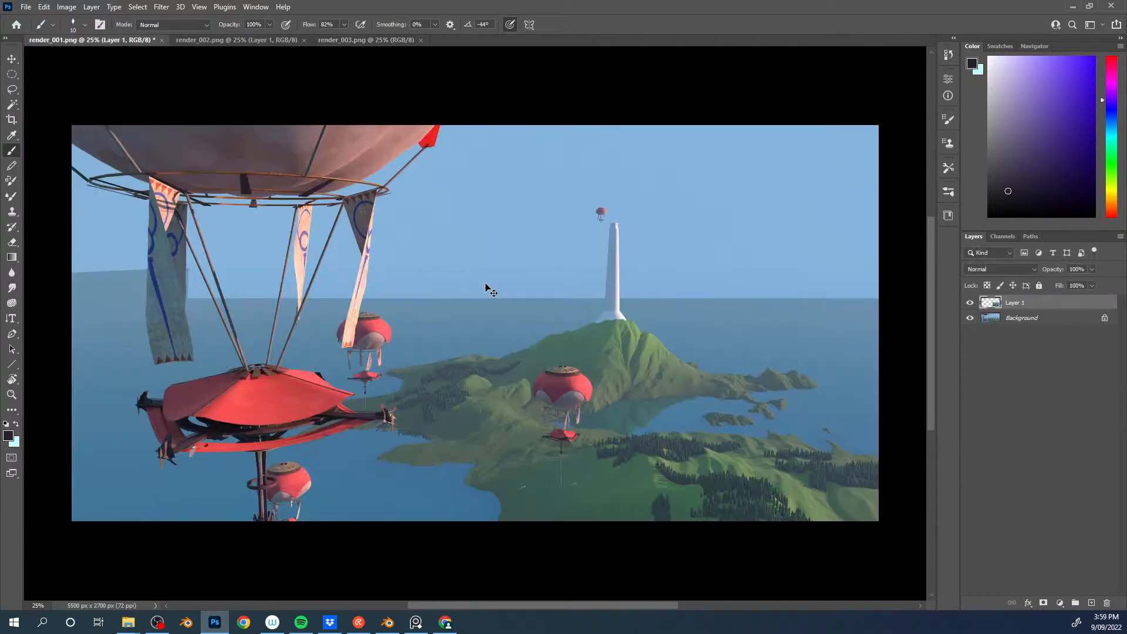
{"action": "key", "text": "ctrl+v"}
Step: Close render_002.png and render_003.png, and hide both pasted layers in render_001.png
{"action": "key", "text": "ctrl+Tab"}
{"action": "key", "text": "ctrl+w"}
{"action": "key", "text": "ctrl+Tab"}
{"action": "key", "text": "ctrl+w"}
{"action": "left_click_drag", "start_coordinate": [970, 307], "coordinate": [973, 321]}
{"action": "left_click", "coordinate": [1029, 318]}
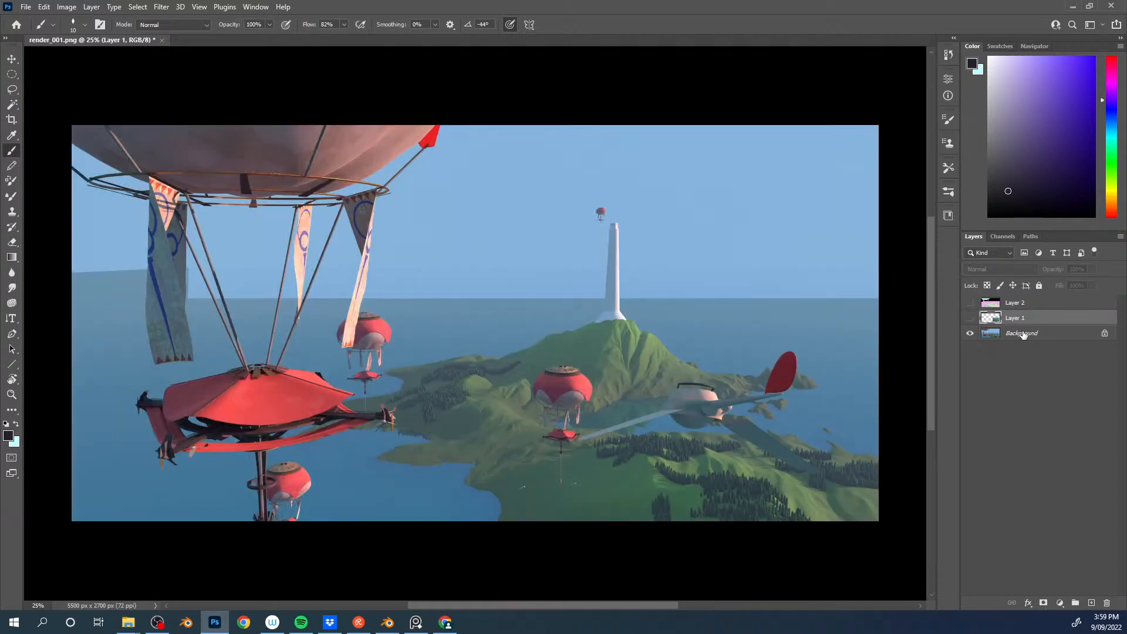
{"action": "left_click", "coordinate": [1021, 332]}
{"action": "left_click", "coordinate": [1022, 322]}
{"action": "left_click", "coordinate": [1020, 336]}
{"action": "left_click", "coordinate": [1022, 322]}
{"action": "left_click", "coordinate": [1024, 336]}
{"action": "left_click", "coordinate": [1023, 321]}
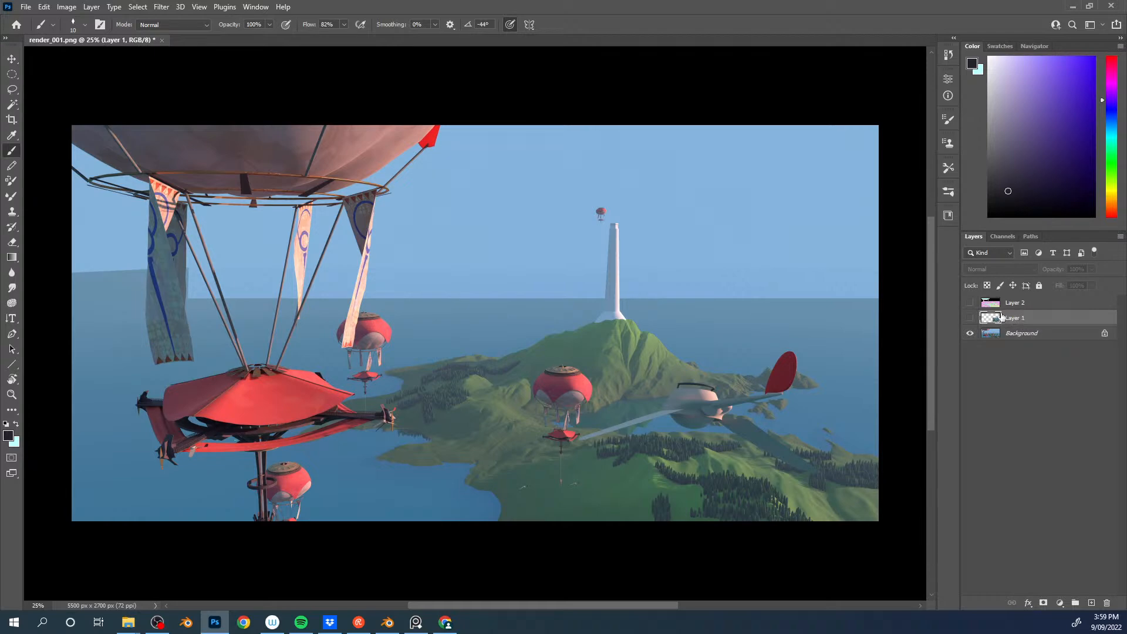
Step: Show the random-colour layer and select only the aircraft with the Magic Wand, set to contiguous with a tolerance of 7
{"action": "left_click", "coordinate": [970, 303]}
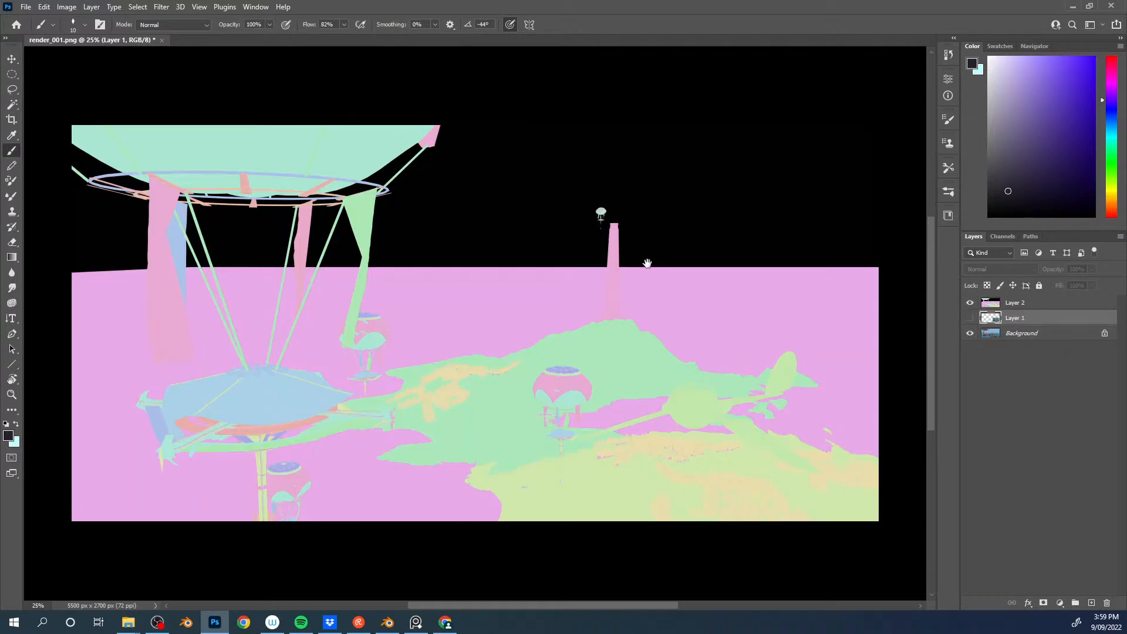
{"action": "scroll", "coordinate": [651, 275], "scroll_direction": "up", "scroll_amount": 3, "text": "alt"}
{"action": "scroll", "coordinate": [659, 292], "scroll_direction": "up", "scroll_amount": 3, "text": "alt"}
{"action": "key", "text": "w"}
{"action": "left_click", "coordinate": [648, 295]}
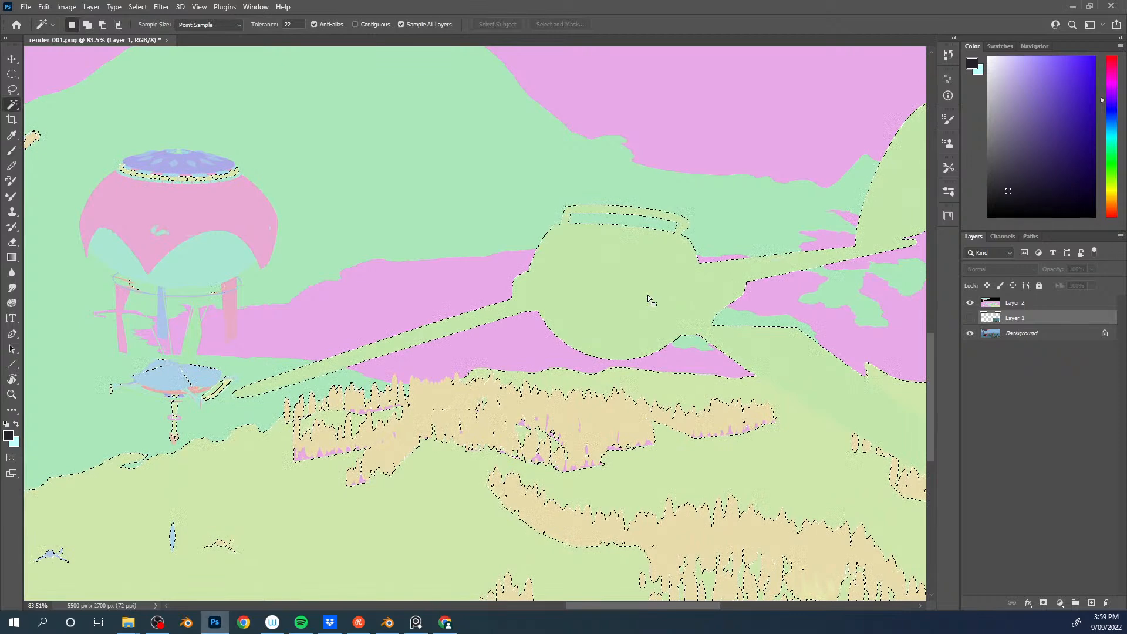
{"action": "key", "text": "ctrl+d"}
{"action": "left_click", "coordinate": [646, 294]}
{"action": "double_click", "coordinate": [297, 22]}
{"action": "type", "text": "7"}
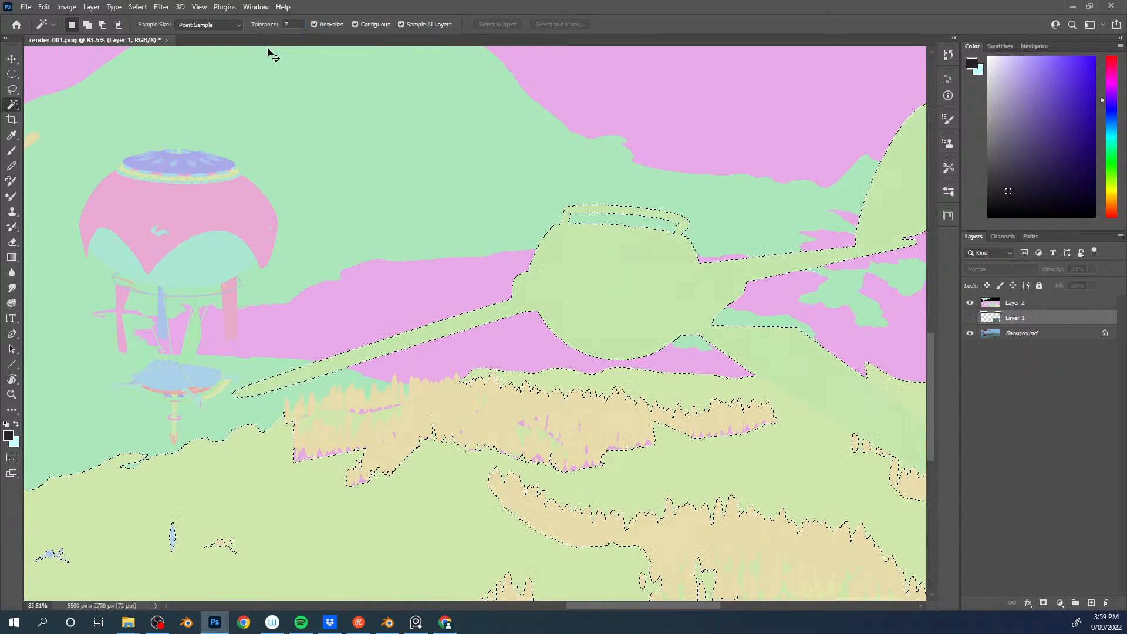
{"action": "left_click", "coordinate": [636, 293]}
Step: Hide the random-colour layer and copy the selected aircraft from the Background to its own layer
{"action": "scroll", "coordinate": [637, 293], "scroll_direction": "down", "scroll_amount": 5, "text": "alt"}
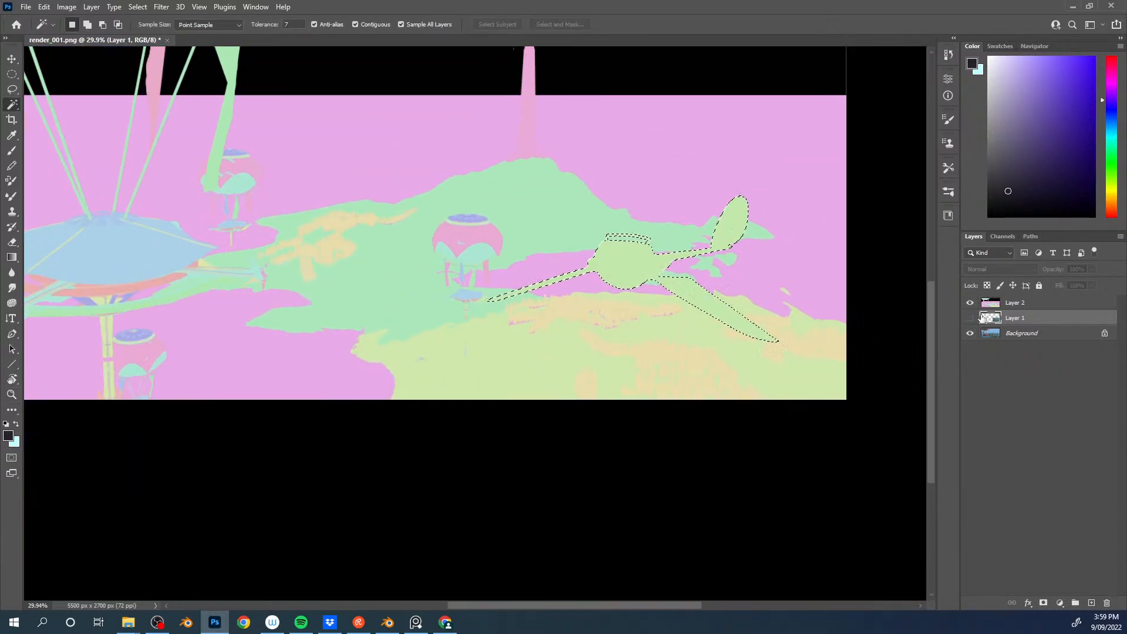
{"action": "left_click", "coordinate": [970, 303]}
{"action": "left_click", "coordinate": [1005, 334]}
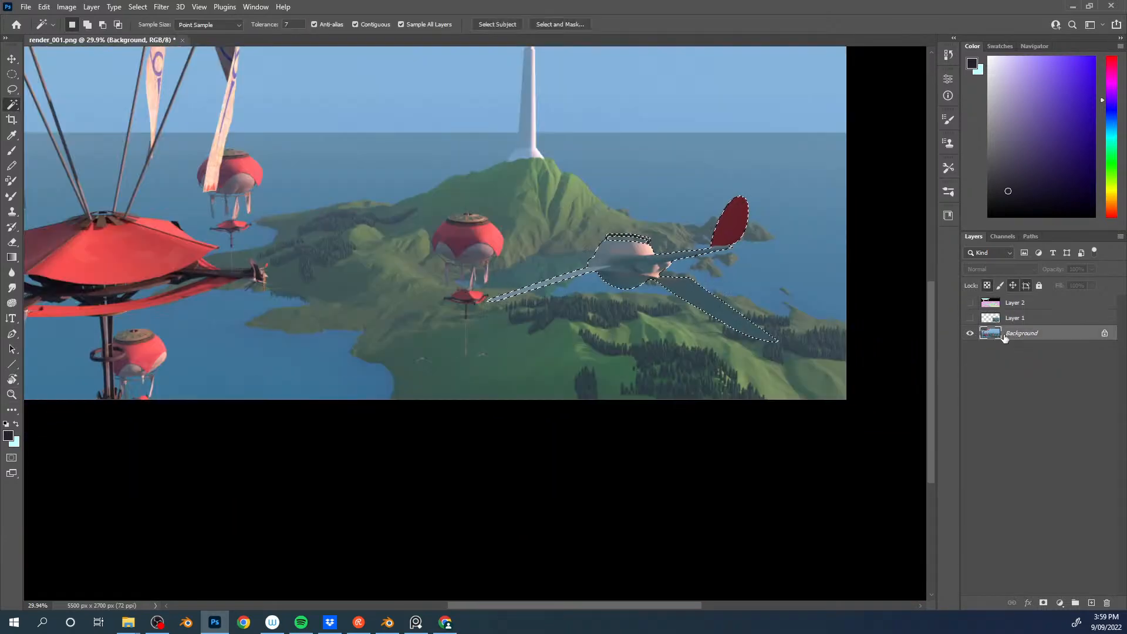
{"action": "key", "text": "ctrl+j"}
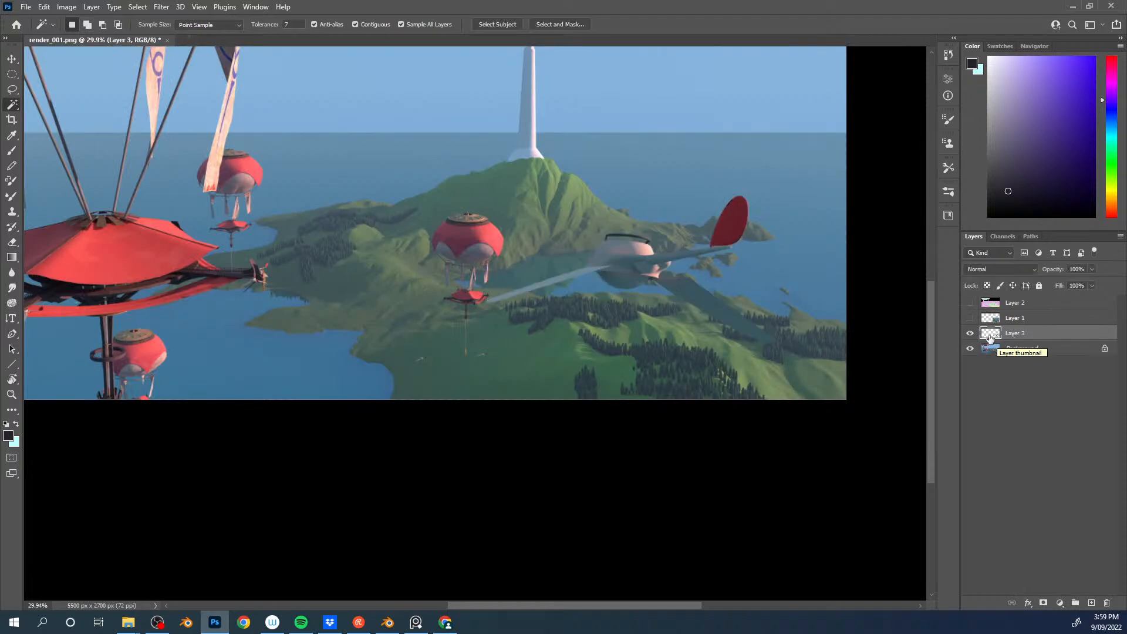
Step: Move the aircraft layer above Layer 1 and merge the aircraft-free patch on Layer 1 into the Background
{"action": "left_click_drag", "start_coordinate": [996, 340], "coordinate": [1038, 320]}
{"action": "left_click", "coordinate": [1003, 338]}
{"action": "key", "text": "Delete"}
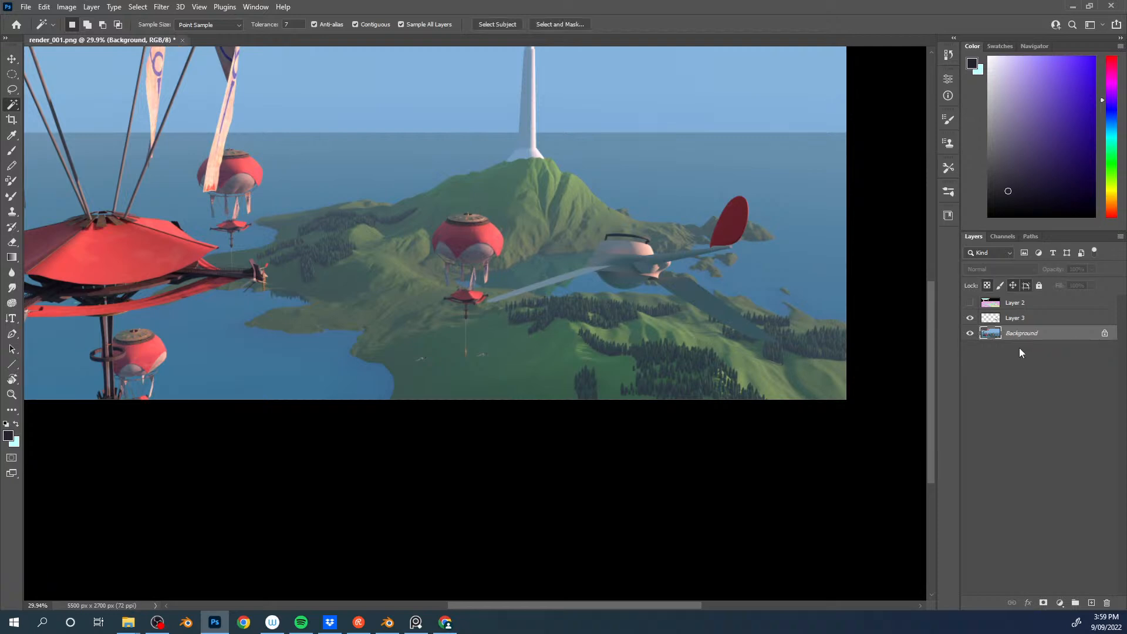
Step: Adjust the Background in the Camera Raw Filter: temperature -14, tint -2, exposure +0.55, contrast +21, texture +7, clarity +11 and vibrance +8
{"action": "left_click", "coordinate": [165, 7]}
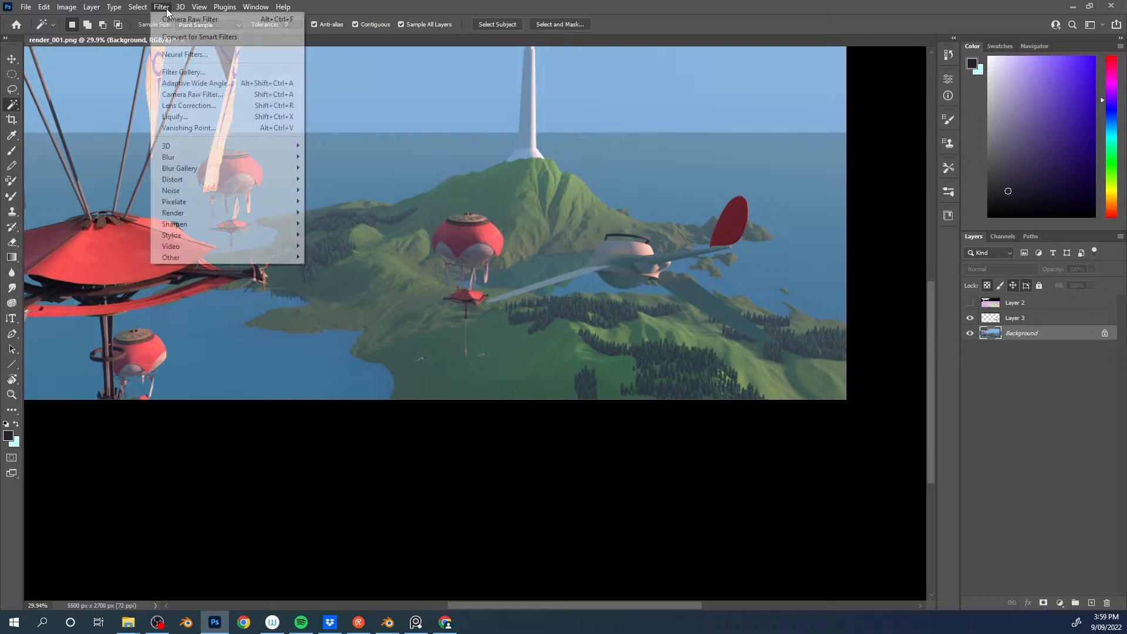
{"action": "left_click", "coordinate": [192, 94]}
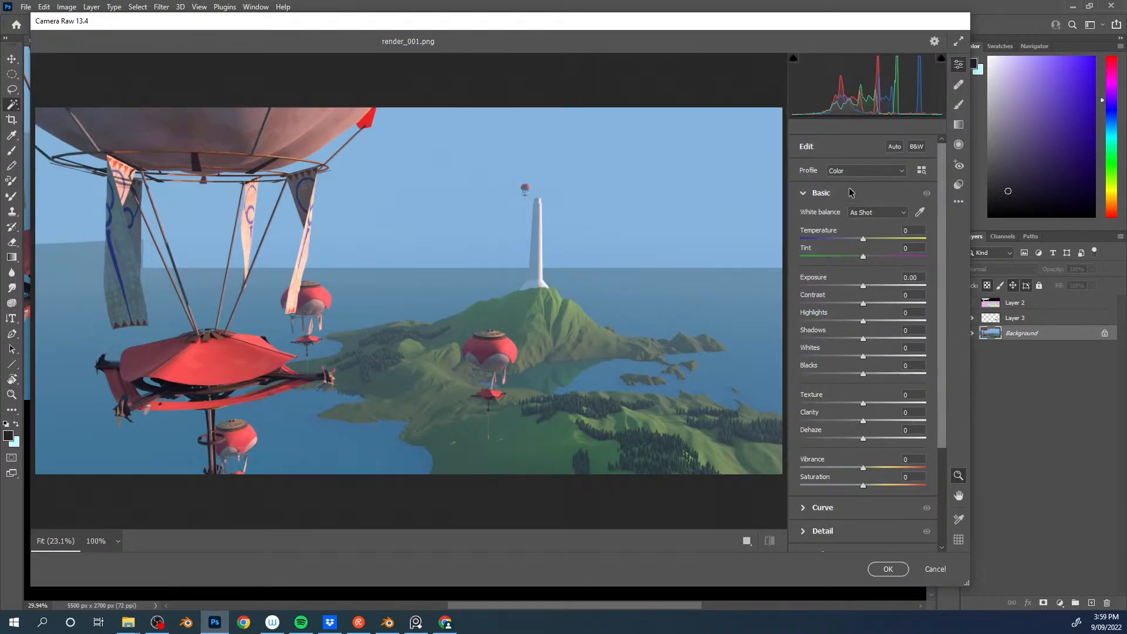
{"action": "left_click_drag", "start_coordinate": [863, 241], "coordinate": [871, 288]}
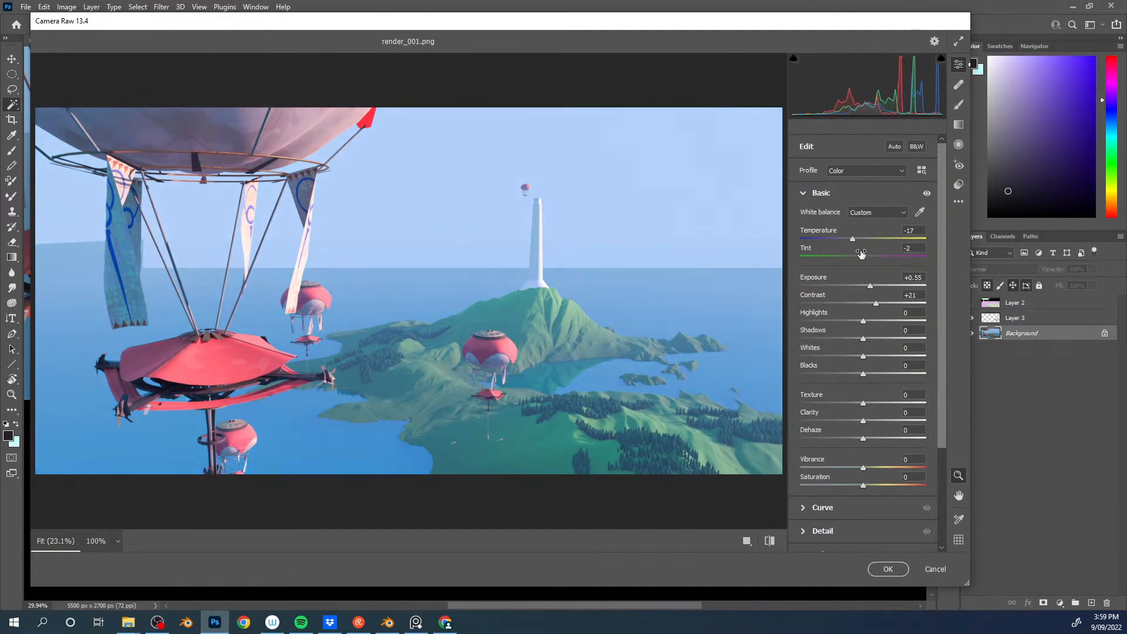
{"action": "left_click_drag", "start_coordinate": [854, 240], "coordinate": [855, 240]}
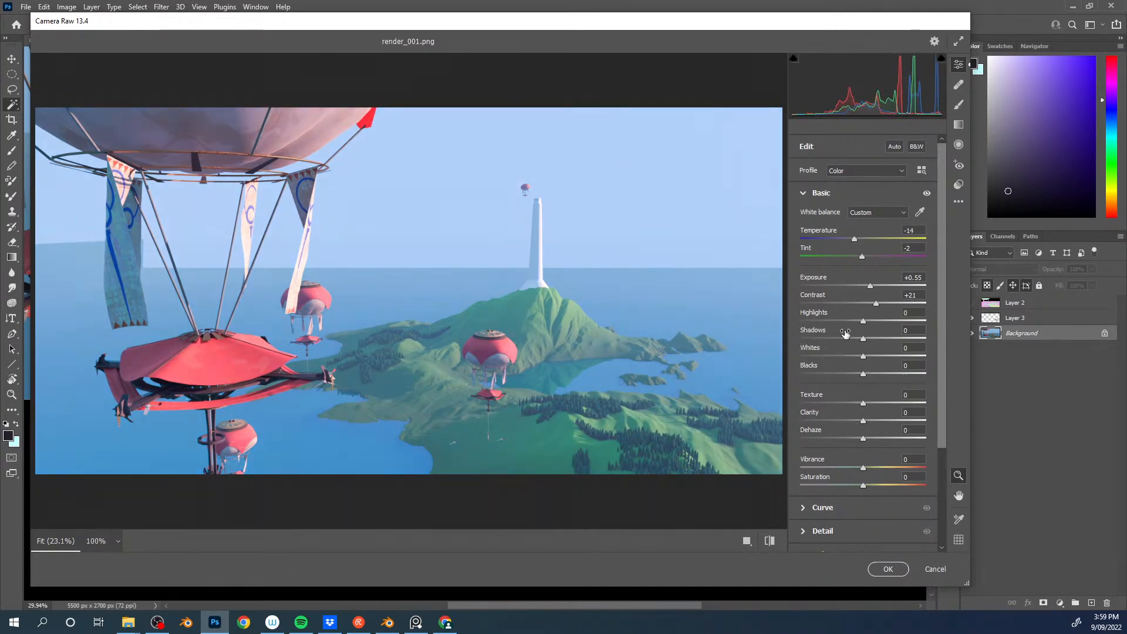
{"action": "scroll", "coordinate": [854, 429], "scroll_direction": "down", "scroll_amount": 2}
{"action": "left_click_drag", "start_coordinate": [857, 409], "coordinate": [869, 411]}
{"action": "mouse_move", "coordinate": [862, 347]}
{"action": "left_mouse_down"}
{"action": "mouse_move", "coordinate": [880, 350]}
{"action": "mouse_move", "coordinate": [873, 365]}
{"action": "left_mouse_up"}
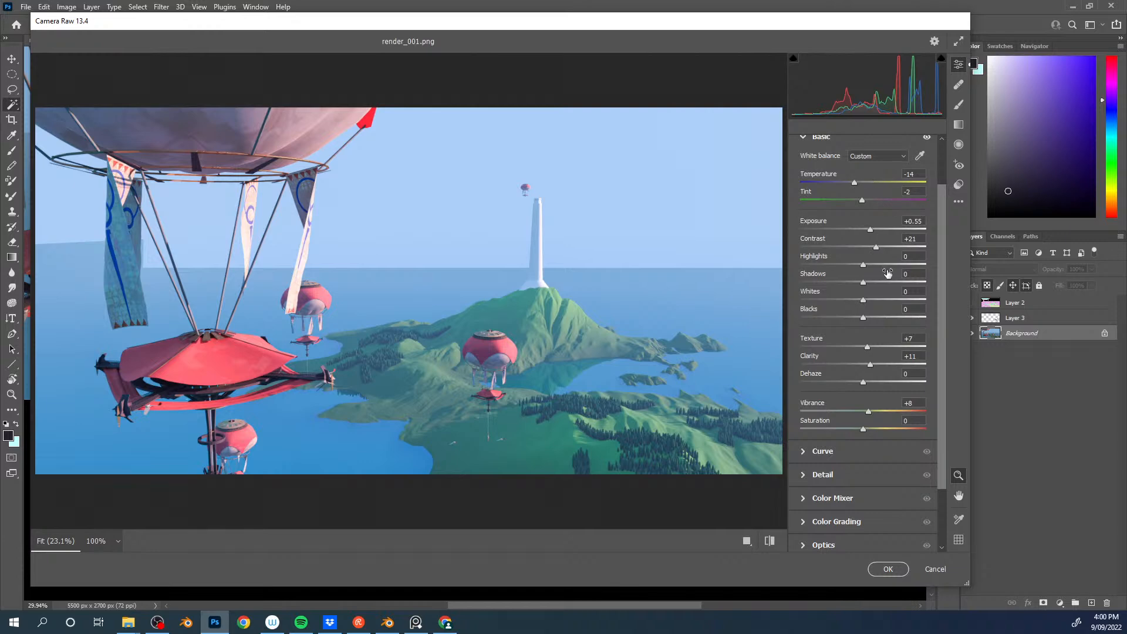
Step: Warm the highlights slightly with Color Grading and apply the Camera Raw Filter to the Background
{"action": "scroll", "coordinate": [839, 434], "scroll_direction": "down", "scroll_amount": 3}
{"action": "left_click", "coordinate": [834, 446]}
{"action": "mouse_move", "coordinate": [897, 383]}
{"action": "left_mouse_down"}
{"action": "mouse_move", "coordinate": [908, 393]}
{"action": "mouse_move", "coordinate": [916, 379]}
{"action": "mouse_move", "coordinate": [904, 382]}
{"action": "left_mouse_up"}
{"action": "left_click_drag", "start_coordinate": [900, 428], "coordinate": [906, 431]}
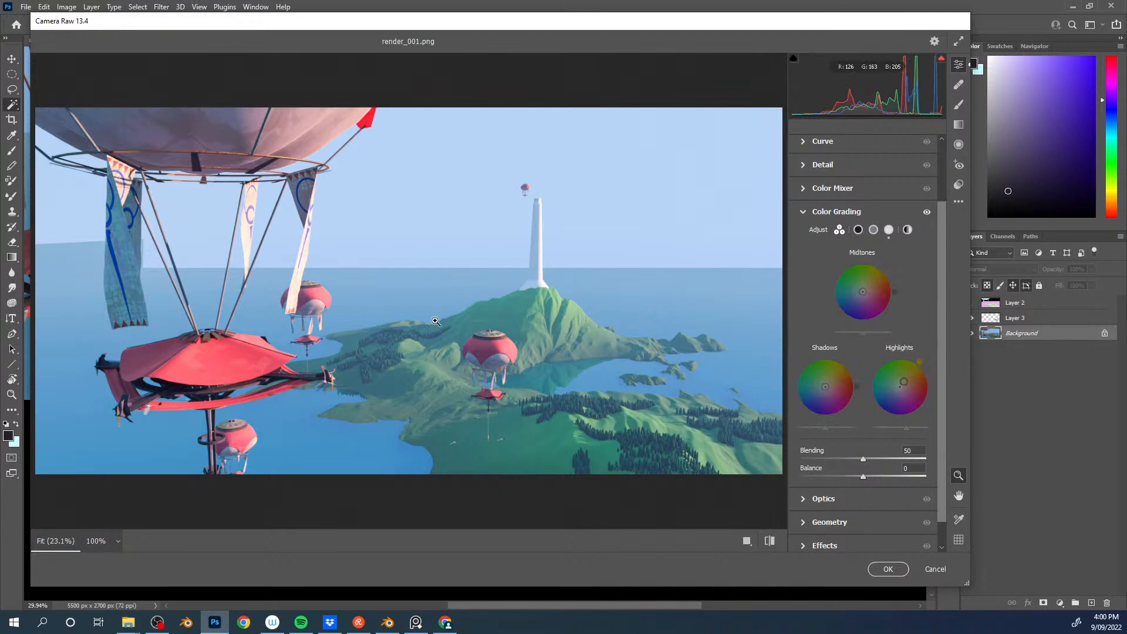
{"action": "left_click", "coordinate": [890, 573]}
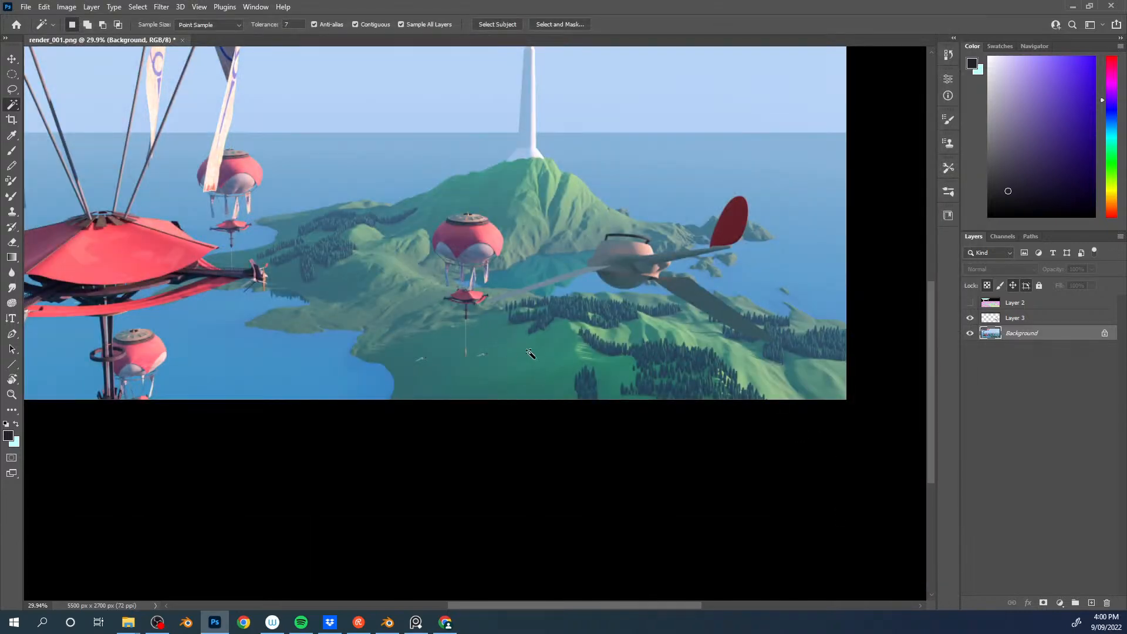
Step: Show the random-colour layer and select the large foreground balloon's envelope with the Magic Wand
{"action": "left_click_drag", "start_coordinate": [511, 226], "coordinate": [580, 312]}
{"action": "left_click_drag", "start_coordinate": [583, 300], "coordinate": [594, 327]}
{"action": "left_click_drag", "start_coordinate": [640, 313], "coordinate": [623, 315], "text": "ctrl"}
{"action": "key", "text": "w"}
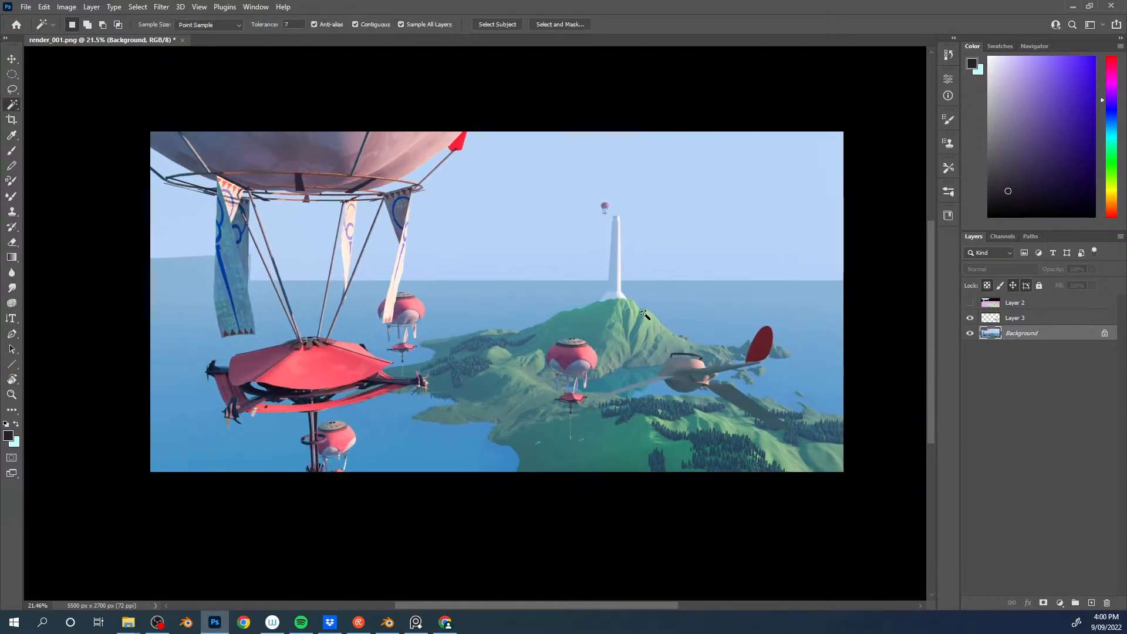
{"action": "left_click", "coordinate": [970, 303]}
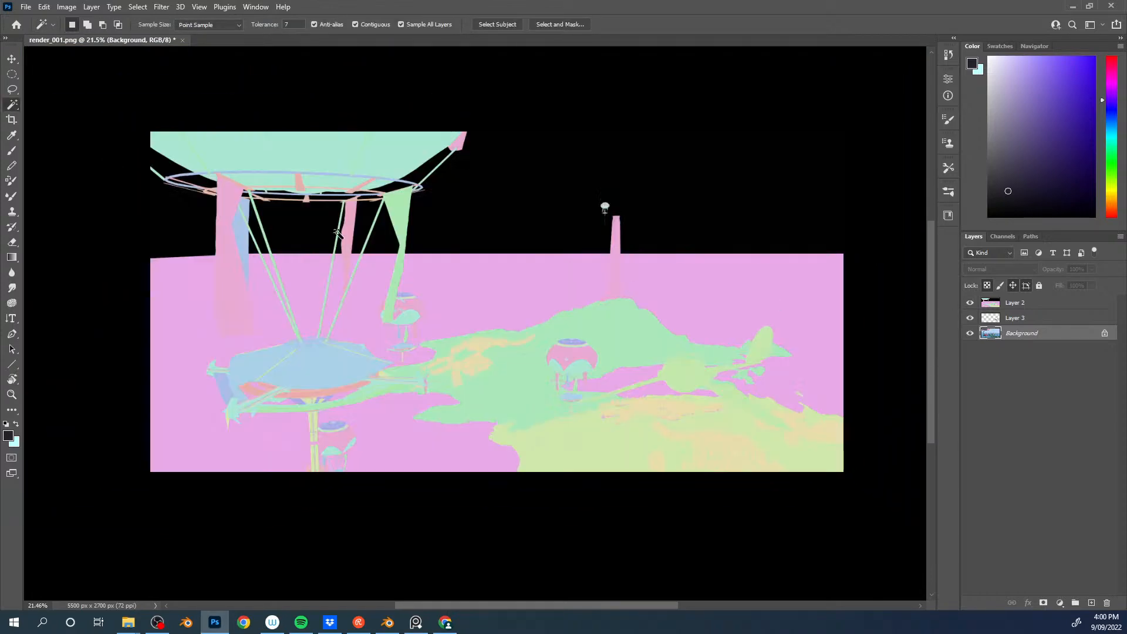
{"action": "left_click", "coordinate": [338, 154]}
{"action": "left_click", "coordinate": [365, 162], "text": "shift"}
{"action": "left_click", "coordinate": [357, 166], "text": "shift"}
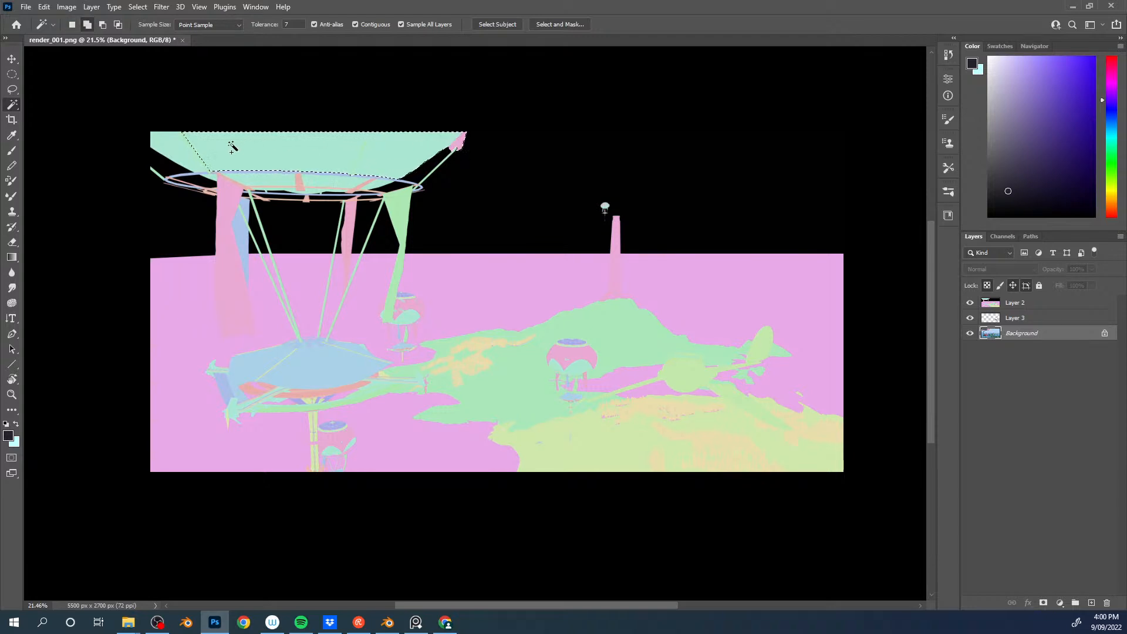
Step: Add the foreground balloon's ring, large pink banner and neighbouring ropes to the selection
{"action": "left_click", "coordinate": [197, 156], "text": "shift"}
{"action": "left_click", "coordinate": [205, 173], "text": "shift"}
{"action": "left_click", "coordinate": [228, 206], "text": "shift"}
{"action": "left_click", "coordinate": [257, 212], "text": "shift"}
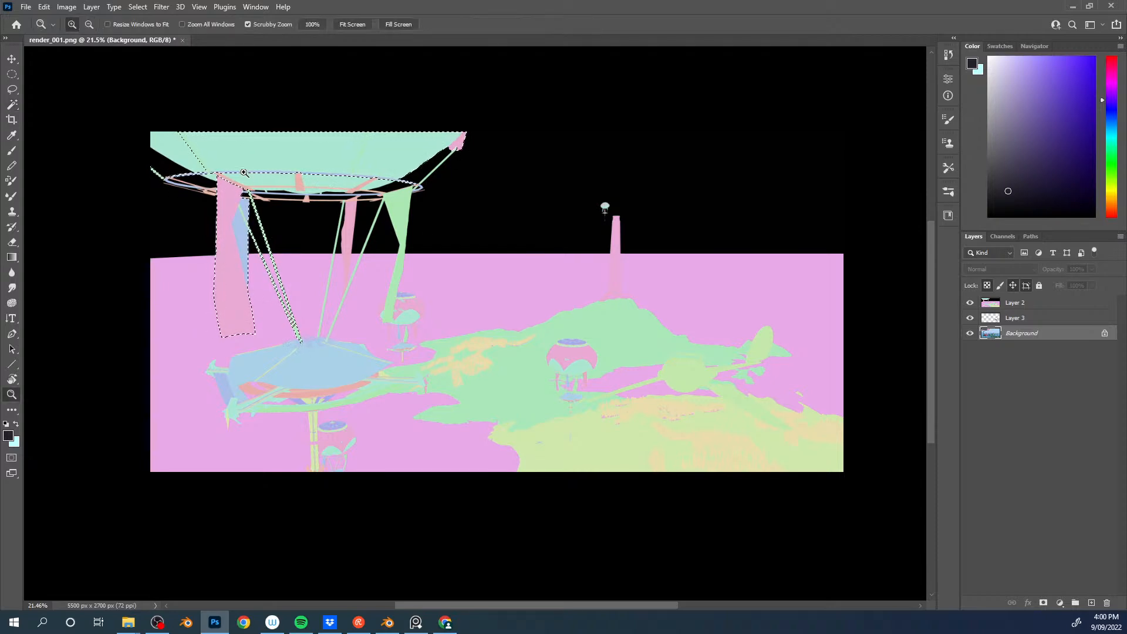
Step: Add the salmon-coloured struts, thin hoops and remaining small pieces around the foreground balloon's ring to the selection
{"action": "scroll", "coordinate": [159, 184], "scroll_direction": "up", "scroll_amount": 5, "text": "alt"}
{"action": "left_click", "coordinate": [96, 201], "text": "shift"}
{"action": "left_click", "coordinate": [98, 212], "text": "shift"}
{"action": "left_click", "coordinate": [150, 228], "text": "shift"}
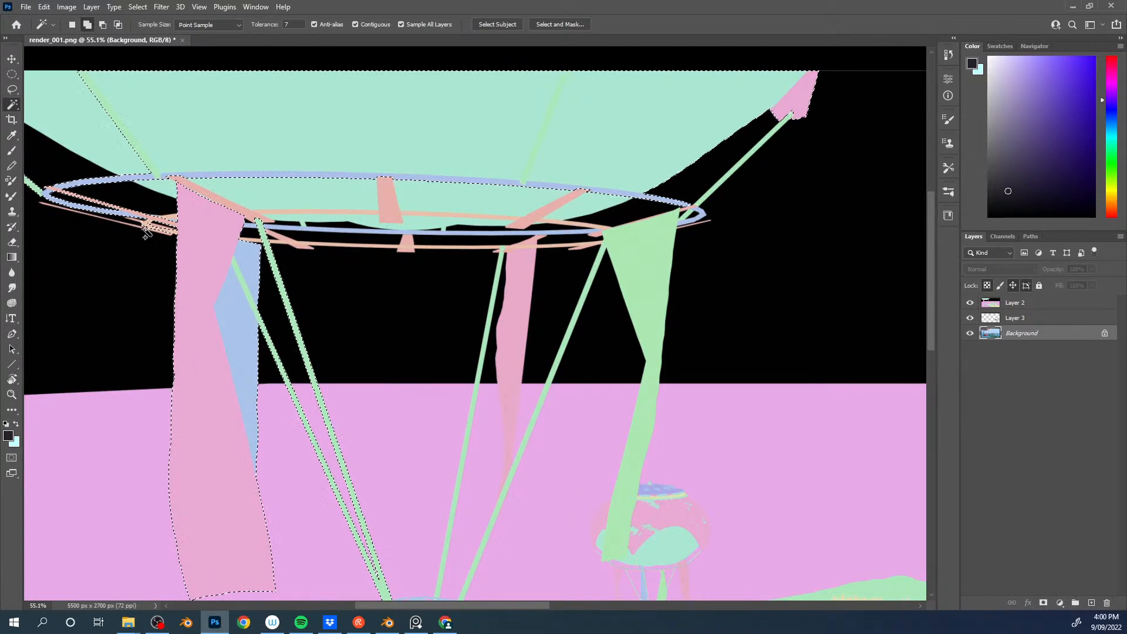
{"action": "left_click", "coordinate": [148, 229], "text": "shift"}
{"action": "left_click", "coordinate": [317, 246], "text": "shift"}
{"action": "left_click", "coordinate": [302, 247], "text": "shift"}
{"action": "left_click", "coordinate": [287, 239], "text": "shift"}
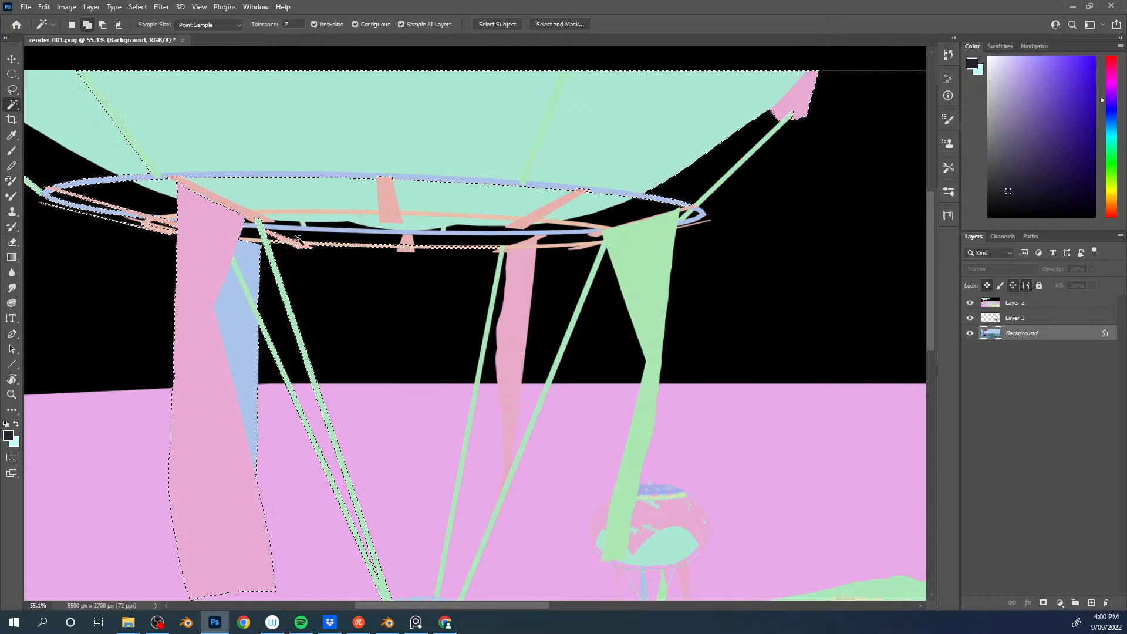
{"action": "left_click", "coordinate": [359, 224], "text": "shift"}
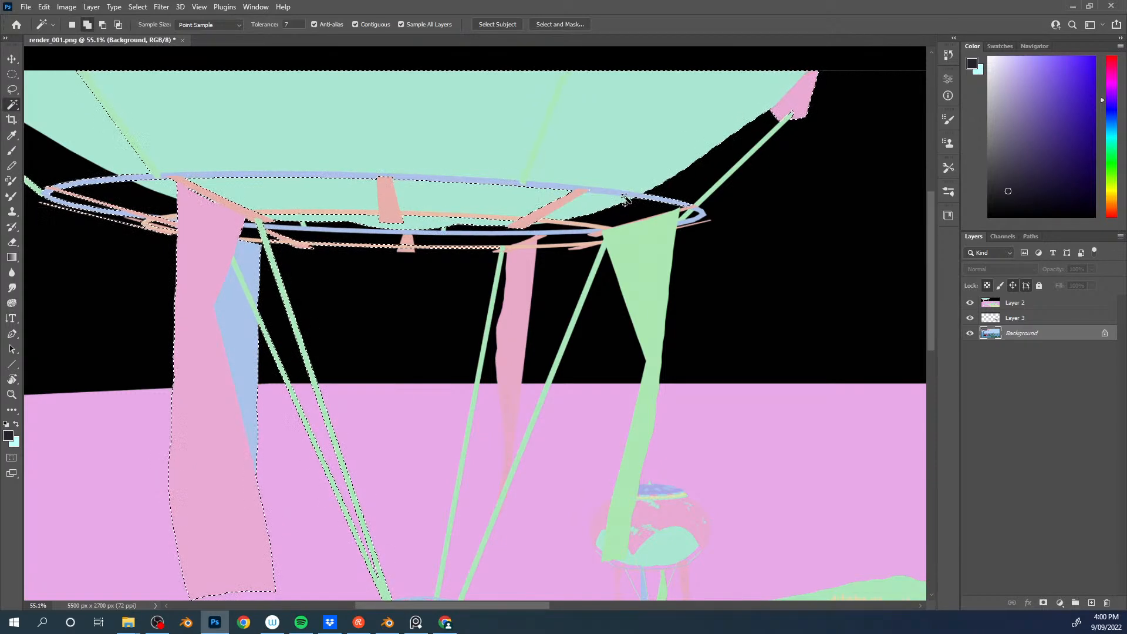
Step: Add the narrow pink banner, the green banner and the two remaining suspension ropes to the selection
{"action": "scroll", "coordinate": [267, 217], "scroll_direction": "down", "scroll_amount": 3}
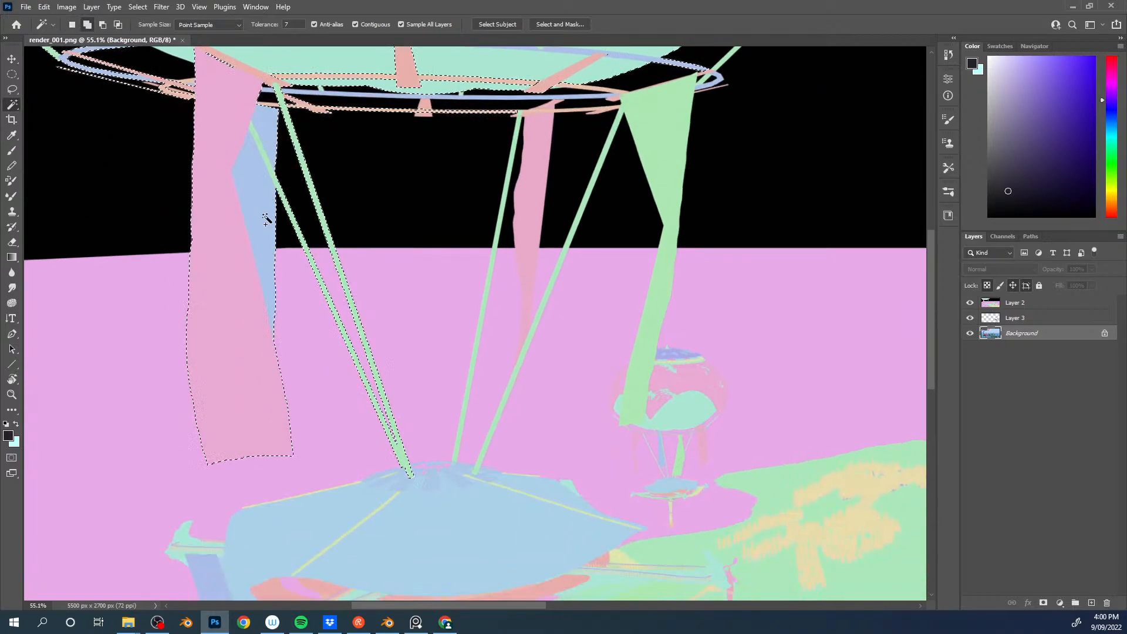
{"action": "left_click", "coordinate": [546, 189], "text": "shift"}
{"action": "left_click", "coordinate": [650, 143], "text": "shift"}
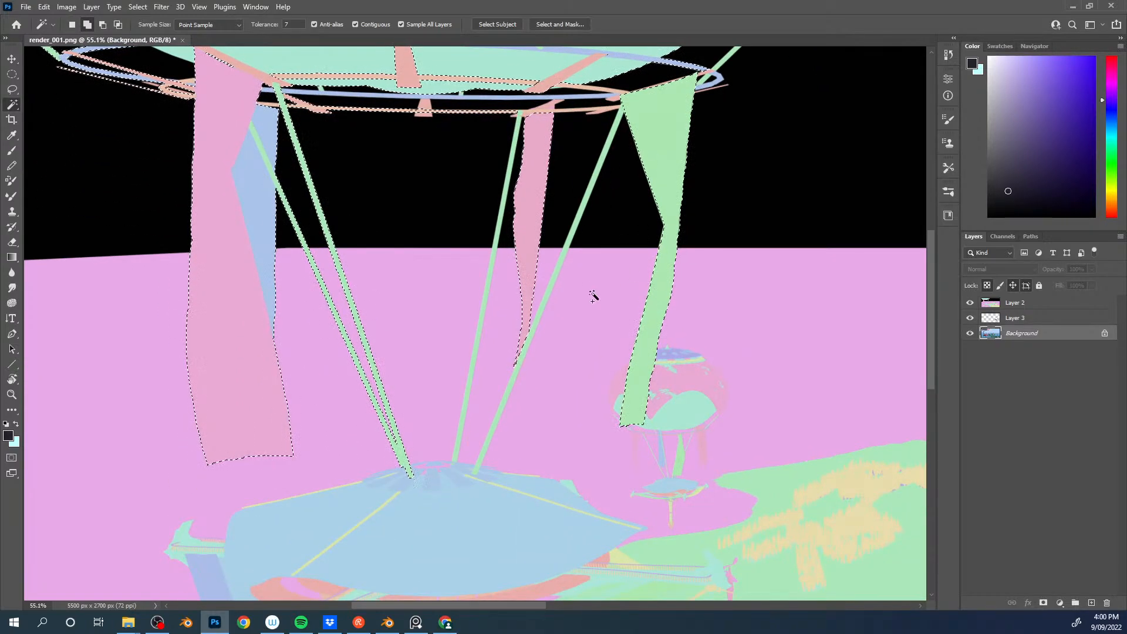
{"action": "scroll", "coordinate": [594, 294], "scroll_direction": "down", "scroll_amount": 2}
{"action": "left_click", "coordinate": [558, 213], "text": "shift"}
{"action": "left_click", "coordinate": [495, 206], "text": "shift"}
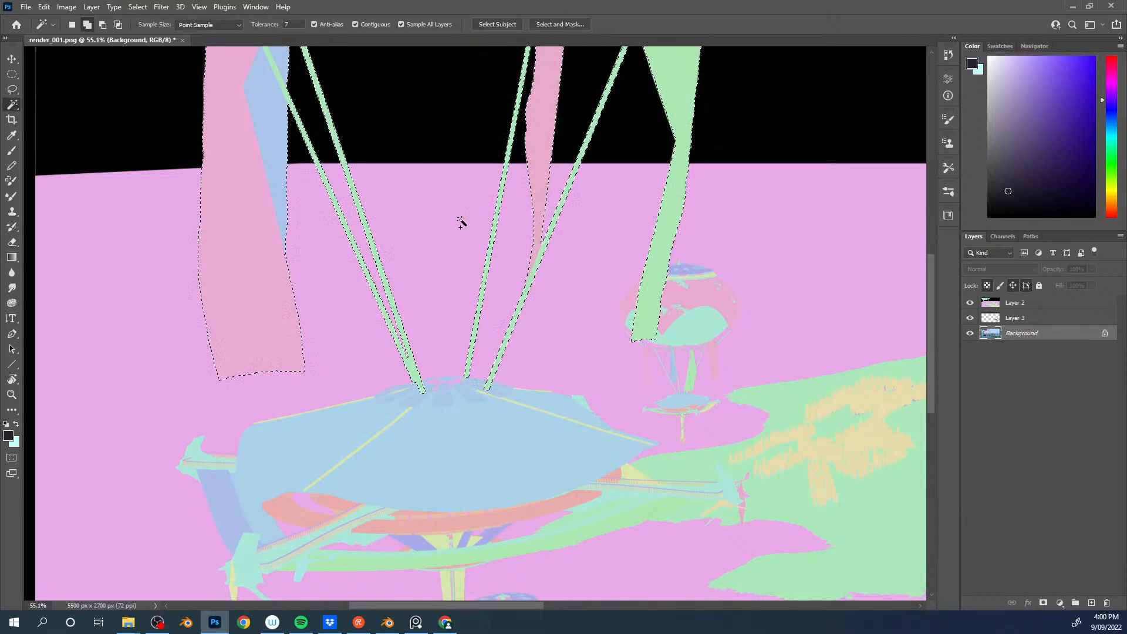
Step: Add the blue canopy, its yellow seams and the flaps around its peak to the Magic Wand selection
{"action": "scroll", "coordinate": [387, 326], "scroll_direction": "down", "scroll_amount": 3}
{"action": "left_click", "coordinate": [325, 311], "text": "shift"}
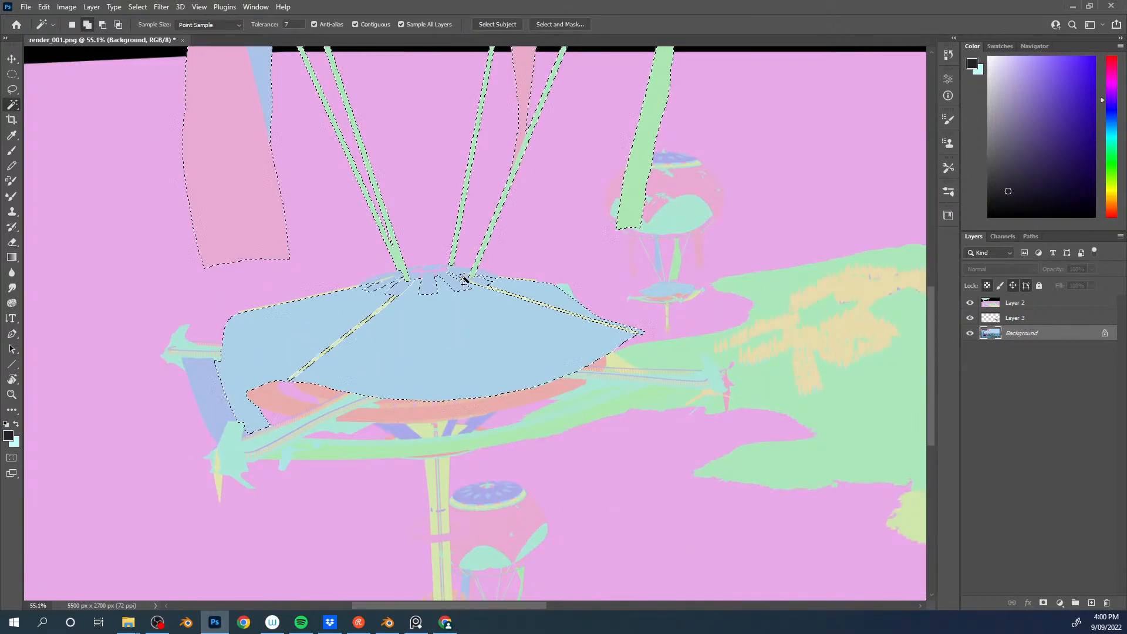
{"action": "left_click", "coordinate": [384, 279], "text": "shift"}
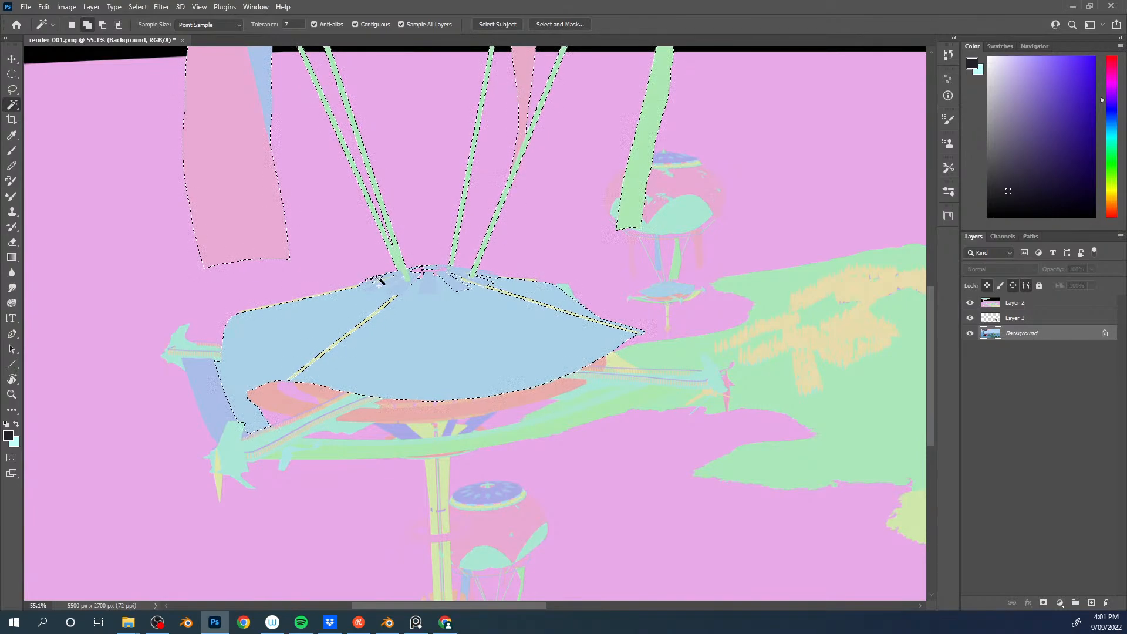
{"action": "left_click", "coordinate": [326, 293], "text": "shift"}
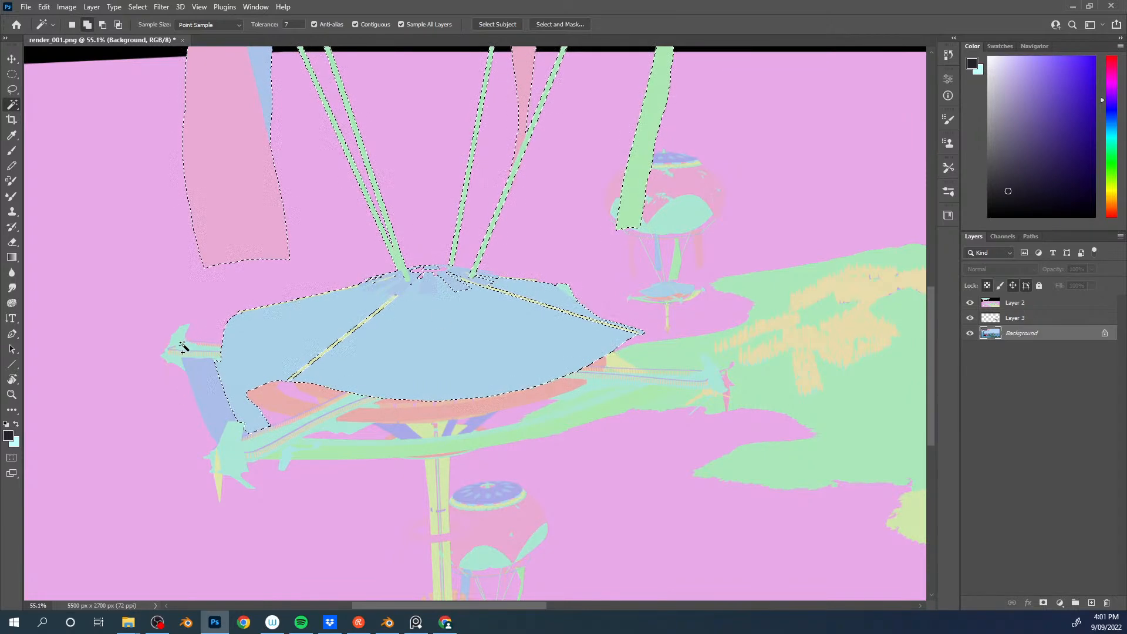
Step: Add the left propeller arms, blue-violet drape, long green banner and yellow mast with its pink ring to the selection
{"action": "left_click", "coordinate": [210, 397]}
{"action": "left_click", "coordinate": [346, 452]}
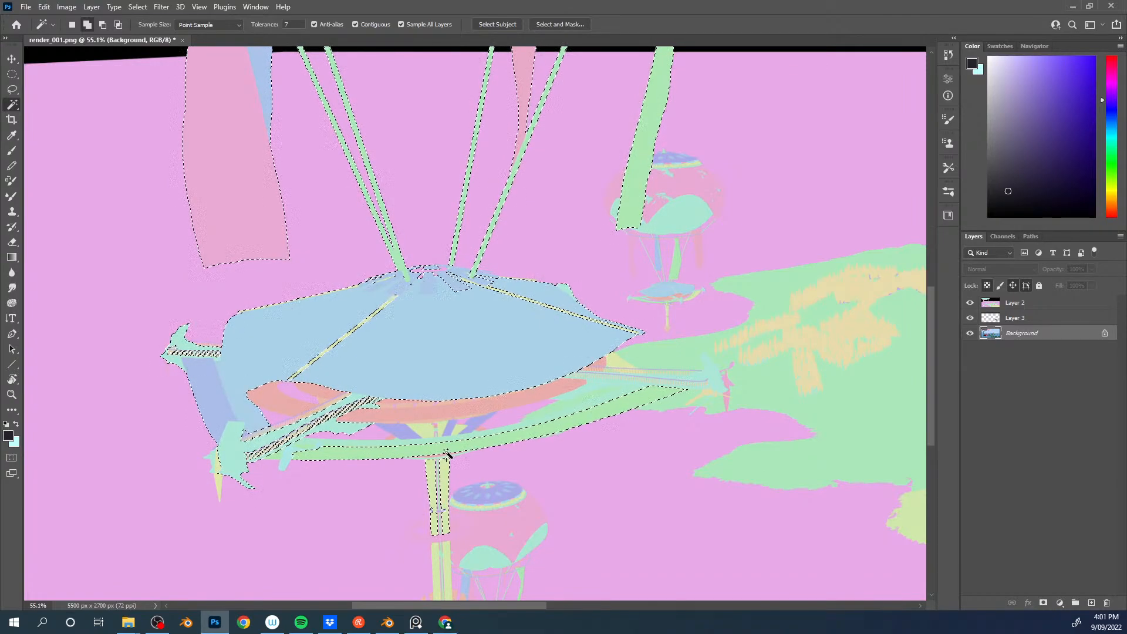
{"action": "scroll", "coordinate": [449, 482], "scroll_direction": "up", "scroll_amount": 5, "text": "alt"}
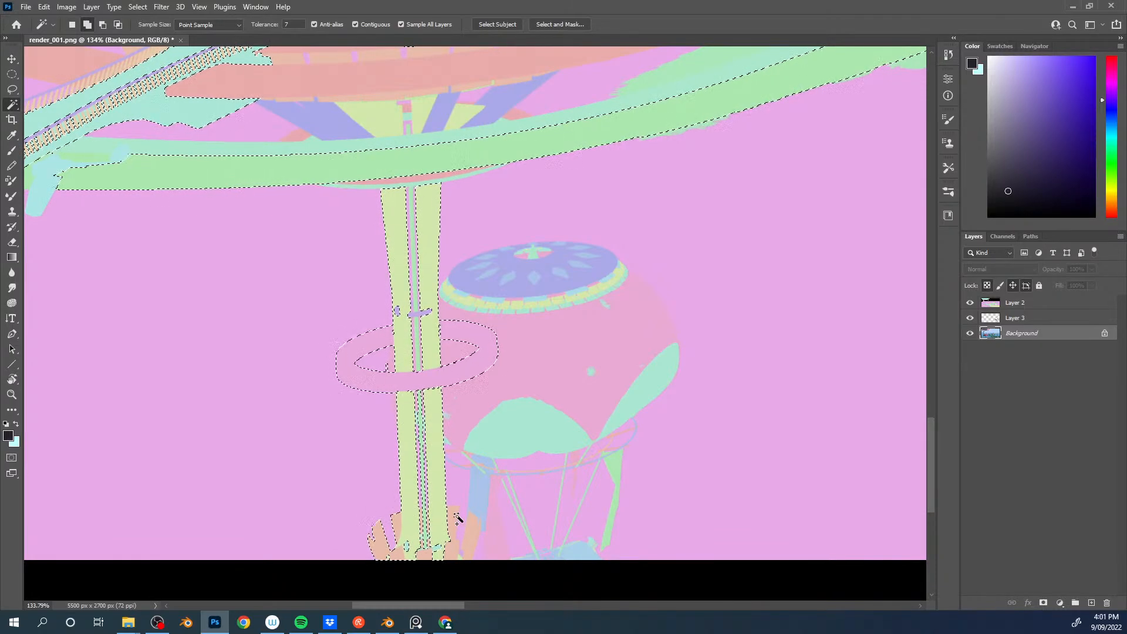
Step: Add the violet struts and neighbouring pieces between the salmon hoop and the green banner to the selection
{"action": "scroll", "coordinate": [481, 541], "scroll_direction": "up", "scroll_amount": 3}
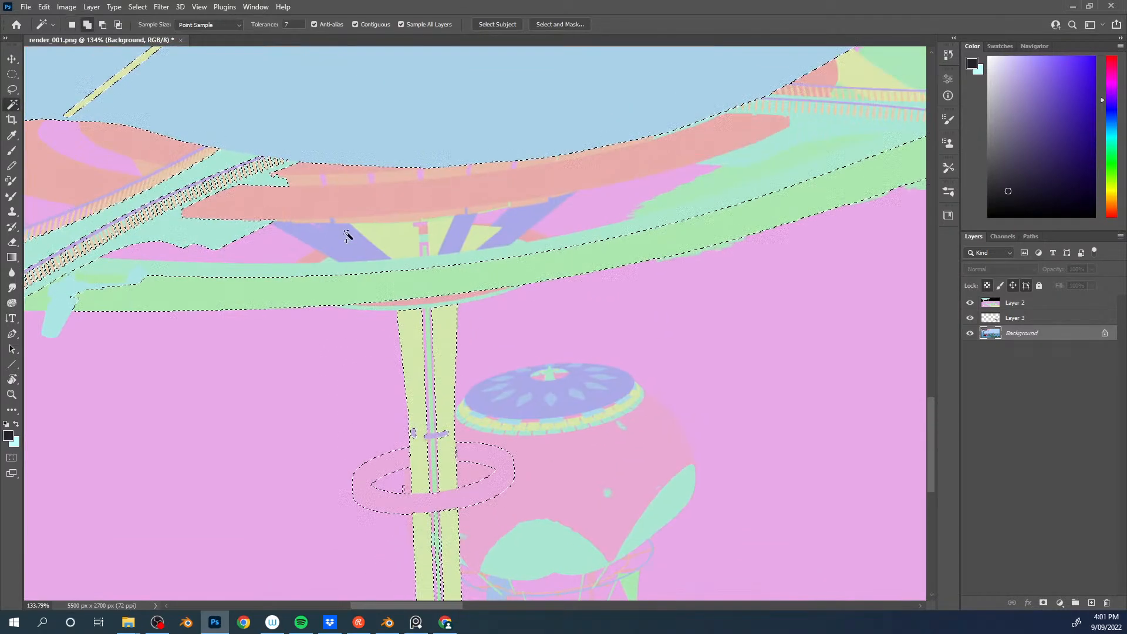
{"action": "left_click", "coordinate": [327, 265], "text": "shift"}
{"action": "left_click", "coordinate": [486, 236], "text": "shift"}
{"action": "left_click", "coordinate": [508, 233], "text": "shift"}
{"action": "left_click", "coordinate": [535, 236], "text": "shift"}
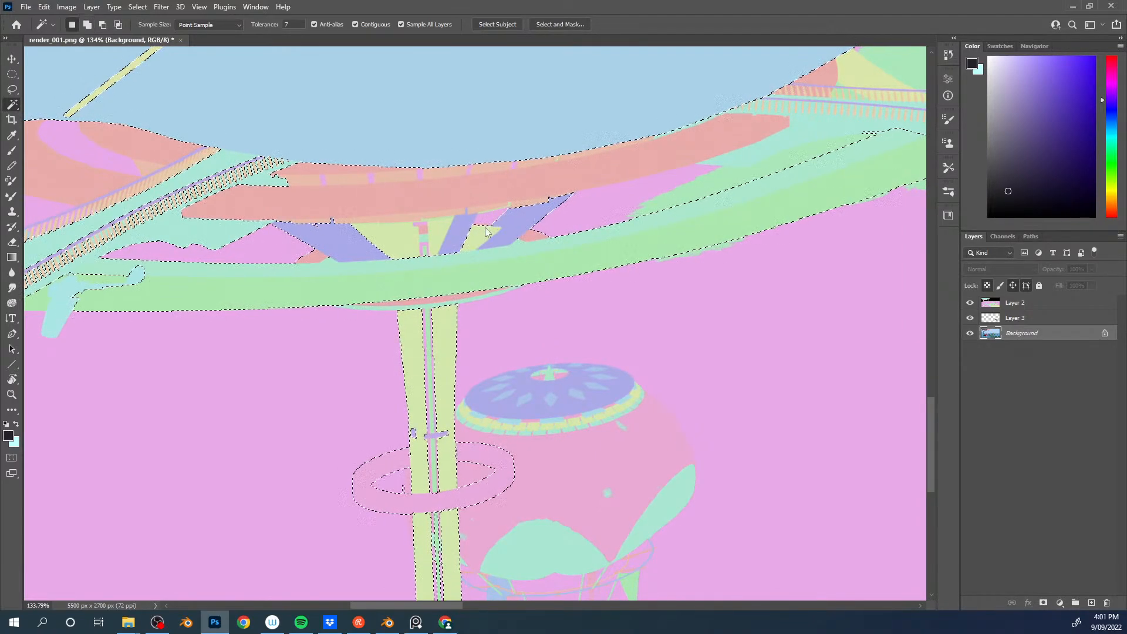
Step: Add the right propeller engine, its housing and its blades to the selection
{"action": "left_click_drag", "start_coordinate": [561, 225], "coordinate": [337, 291]}
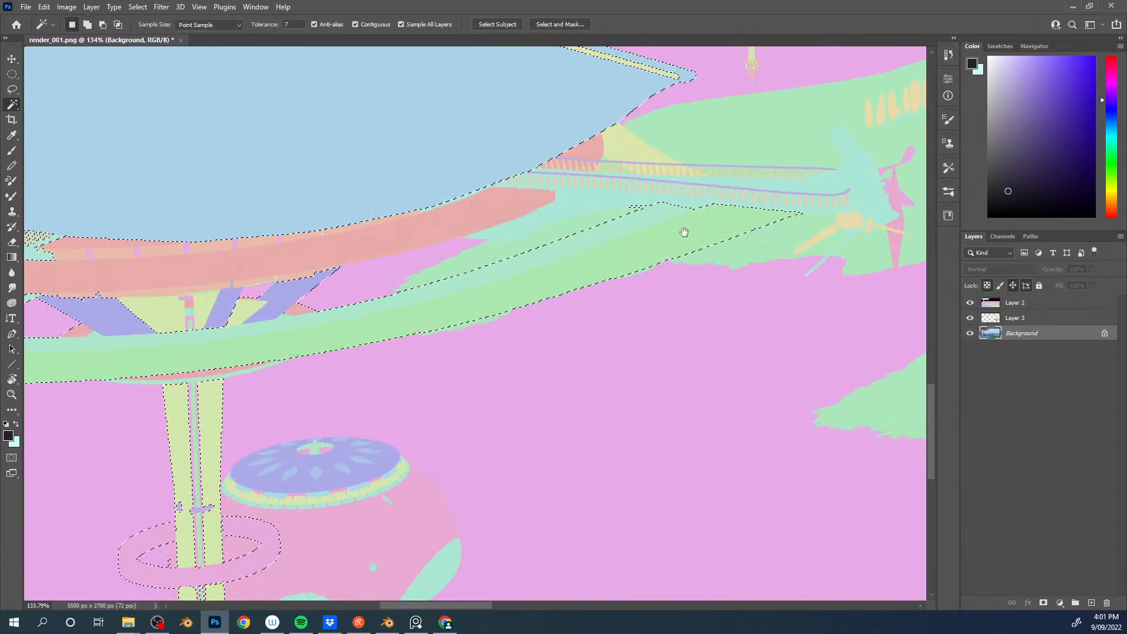
{"action": "left_click_drag", "start_coordinate": [679, 234], "coordinate": [453, 308]}
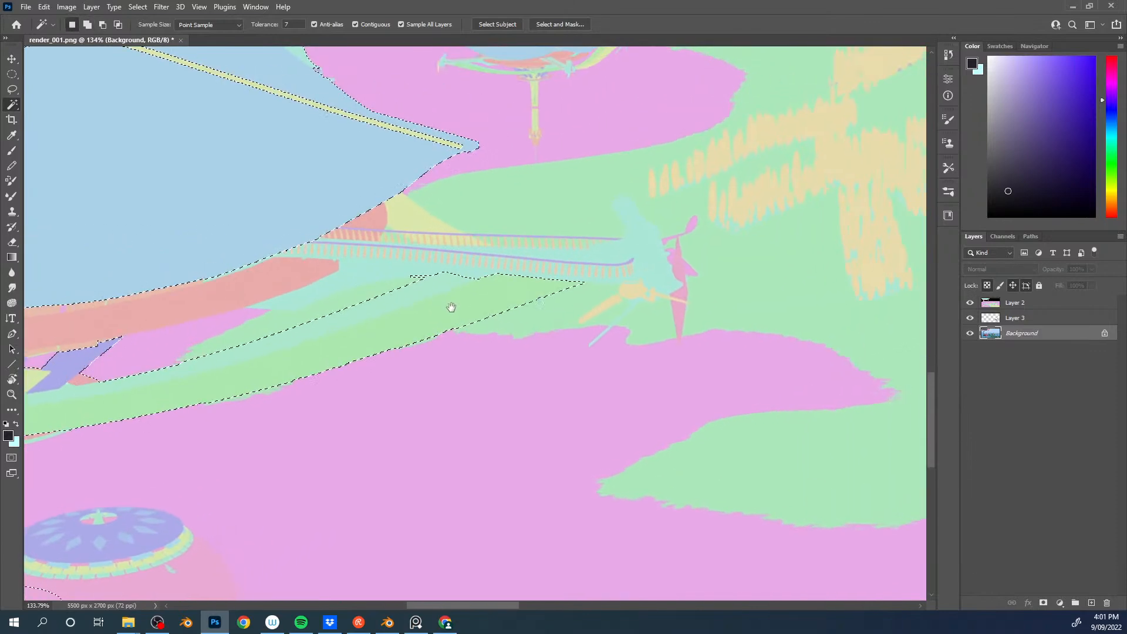
{"action": "left_click", "coordinate": [634, 295], "text": "shift"}
{"action": "left_click", "coordinate": [633, 302], "text": "shift"}
{"action": "left_click", "coordinate": [674, 251], "text": "shift"}
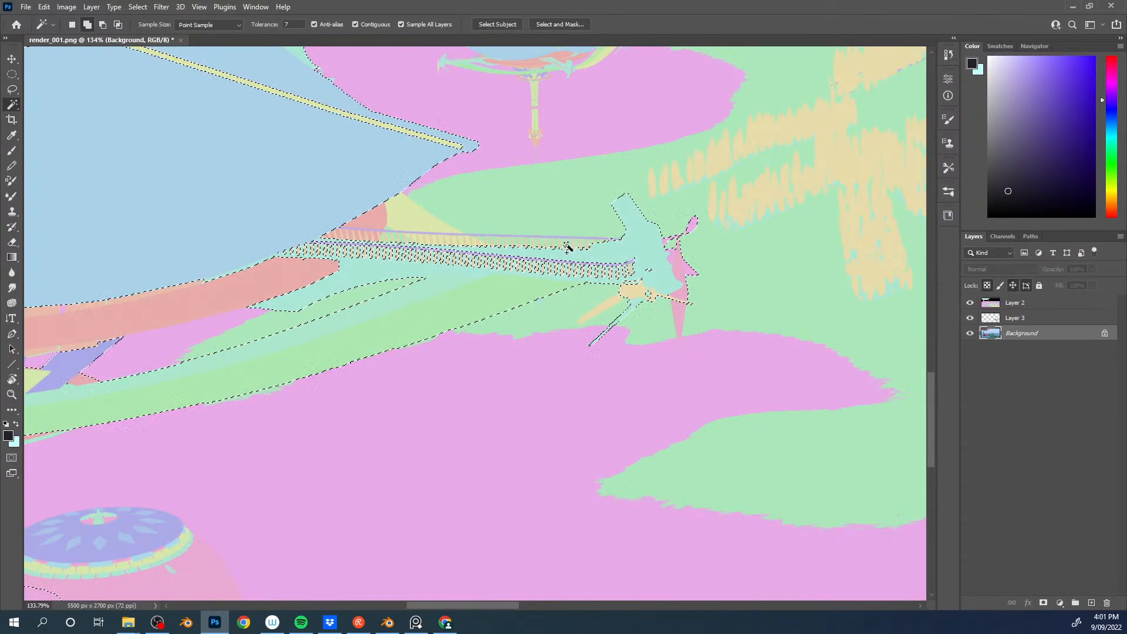
Step: Add the rear railing posts on the right propeller arm and the yellow drape behind them to the selection
{"action": "key", "text": "z"}
{"action": "mouse_move", "coordinate": [464, 244]}
{"action": "left_mouse_down"}
{"action": "mouse_move", "coordinate": [526, 234]}
{"action": "mouse_move", "coordinate": [674, 257]}
{"action": "left_mouse_up"}
{"action": "key", "text": "w"}
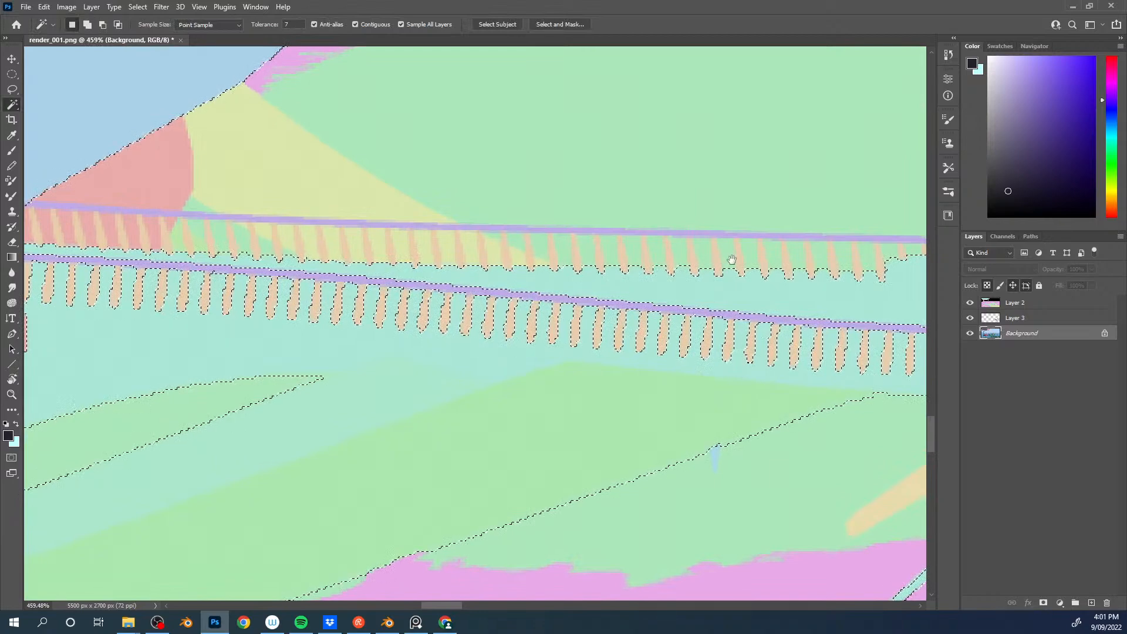
{"action": "scroll", "coordinate": [705, 251], "scroll_direction": "right", "scroll_amount": 3}
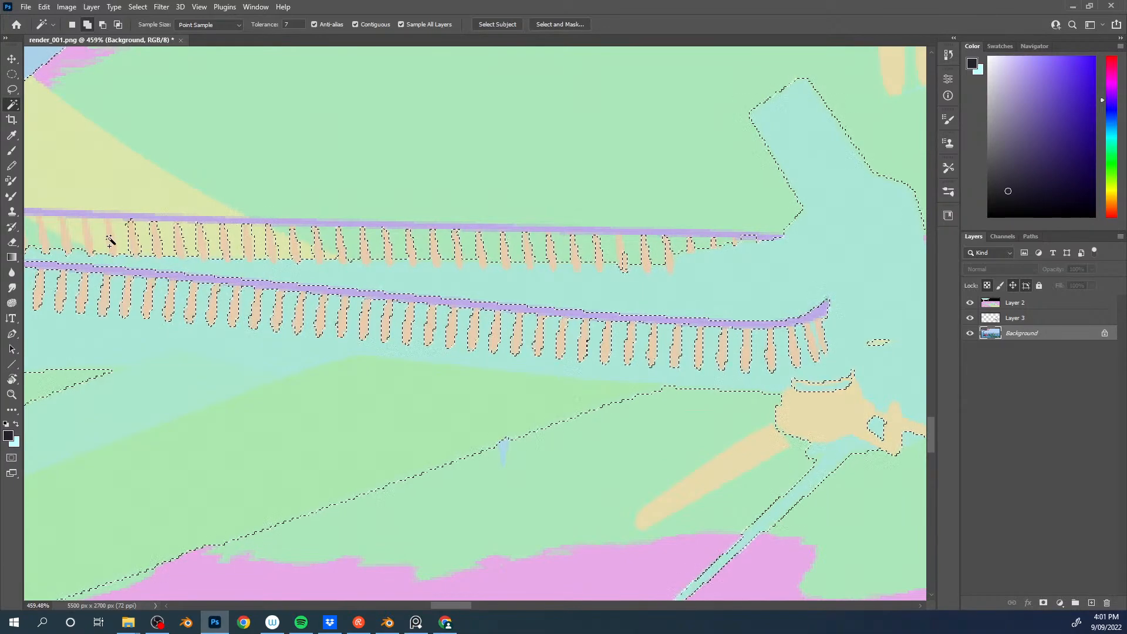
{"action": "left_click_drag", "start_coordinate": [66, 246], "coordinate": [503, 209]}
{"action": "left_click", "coordinate": [441, 190]}
{"action": "left_click", "coordinate": [428, 150]}
{"action": "left_click", "coordinate": [320, 150]}
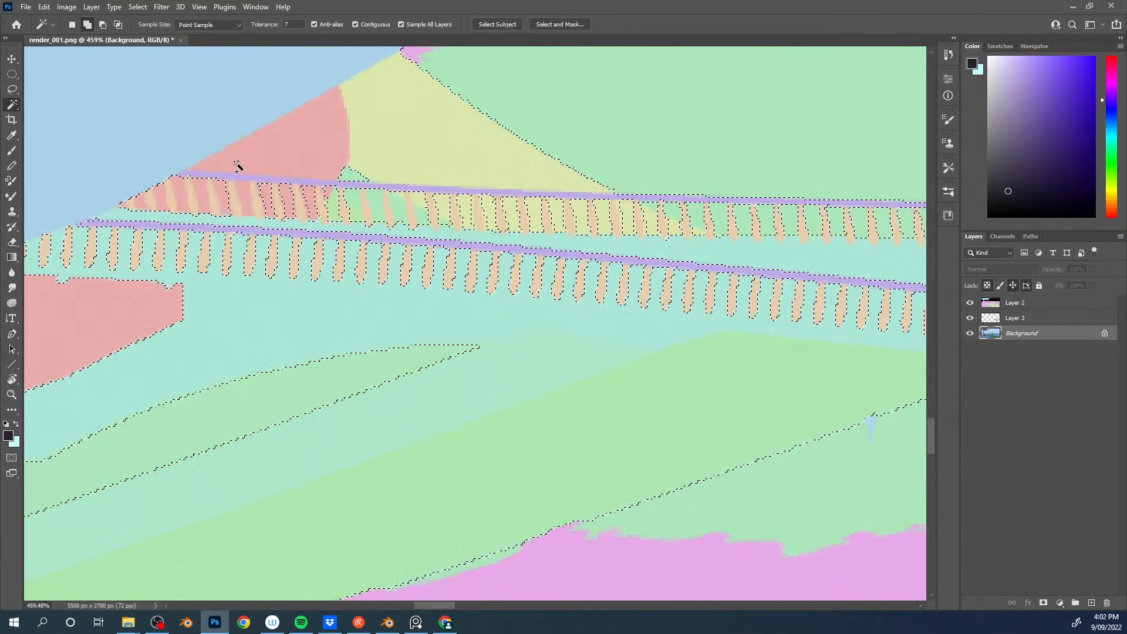
Step: Add the railing pieces beside the salmon hoop and the remaining bits near the right engine to the selection
{"action": "left_click", "coordinate": [224, 202], "text": "shift"}
{"action": "left_click", "coordinate": [181, 204], "text": "shift"}
{"action": "left_click", "coordinate": [161, 206], "text": "shift"}
{"action": "left_click", "coordinate": [138, 207], "text": "shift"}
{"action": "left_click_drag", "start_coordinate": [640, 299], "coordinate": [309, 236]}
{"action": "left_click", "coordinate": [856, 246], "text": "shift"}
{"action": "left_click", "coordinate": [846, 253], "text": "shift"}
Step: Add the remaining flaps, yellow seam slivers and small pieces around the canopy's peak to the selection
{"action": "scroll", "coordinate": [816, 261], "scroll_direction": "down", "scroll_amount": 5, "text": "alt"}
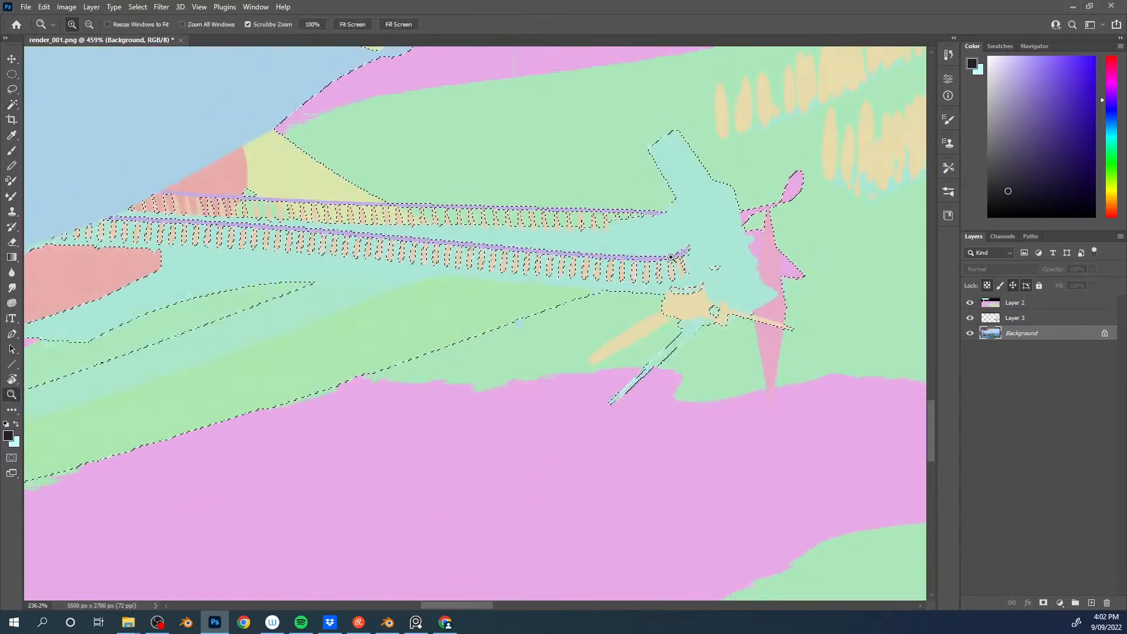
{"action": "scroll", "coordinate": [713, 309], "scroll_direction": "down", "scroll_amount": 8, "text": "alt"}
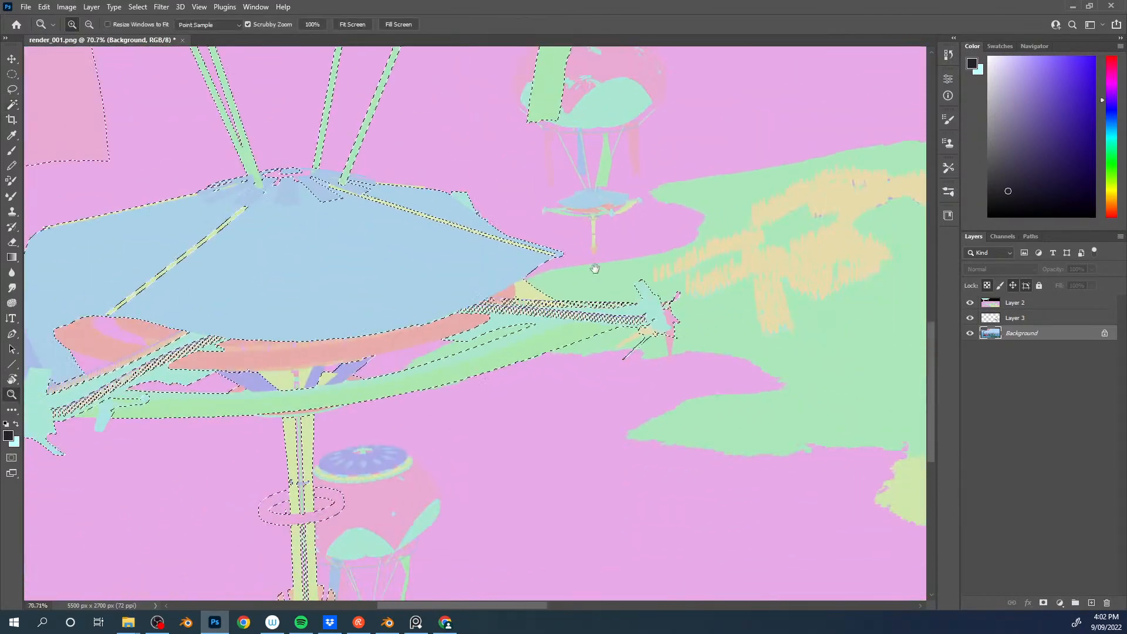
{"action": "scroll", "coordinate": [588, 259], "scroll_direction": "up", "scroll_amount": 5, "text": "alt"}
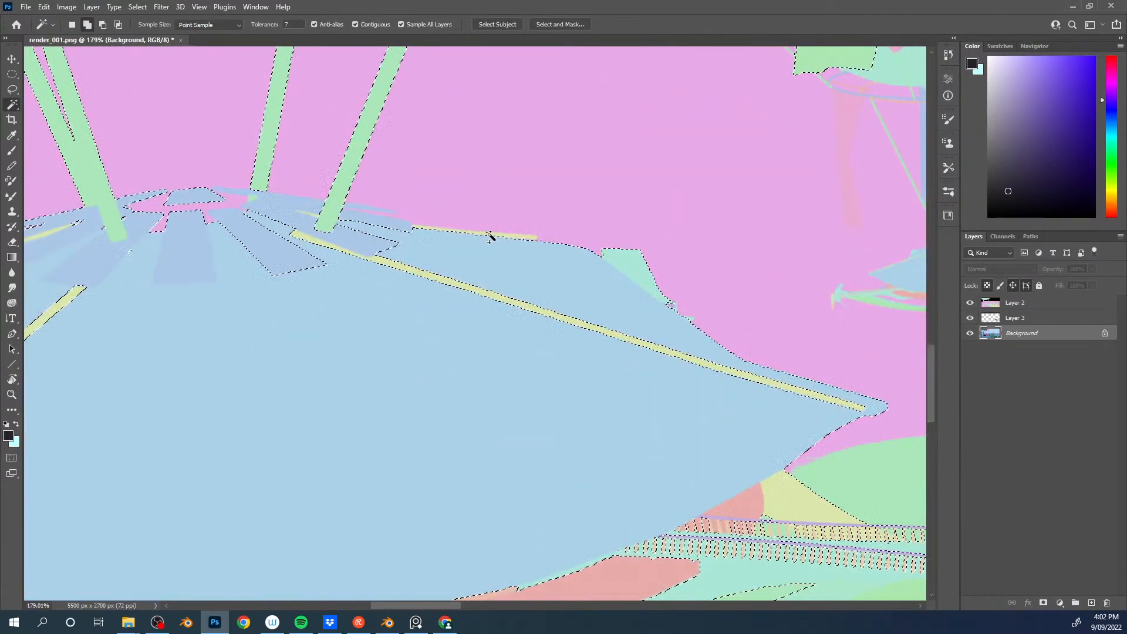
{"action": "scroll", "coordinate": [390, 210], "scroll_direction": "up", "scroll_amount": 3, "text": "alt"}
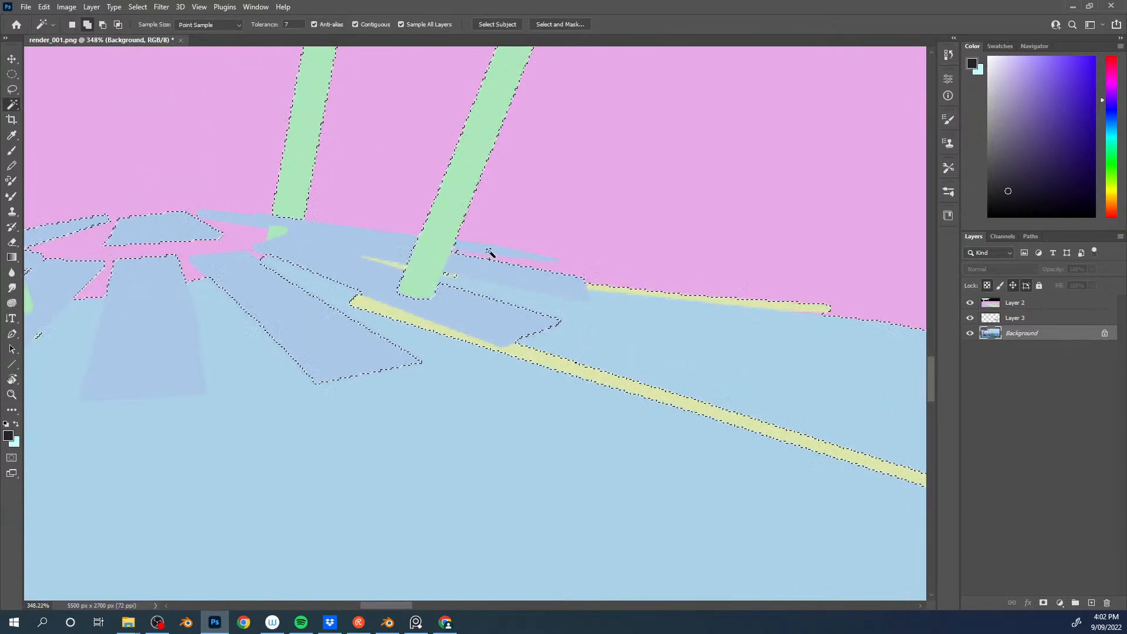
{"action": "scroll", "coordinate": [352, 264], "scroll_direction": "left", "scroll_amount": 5, "text": "ctrl"}
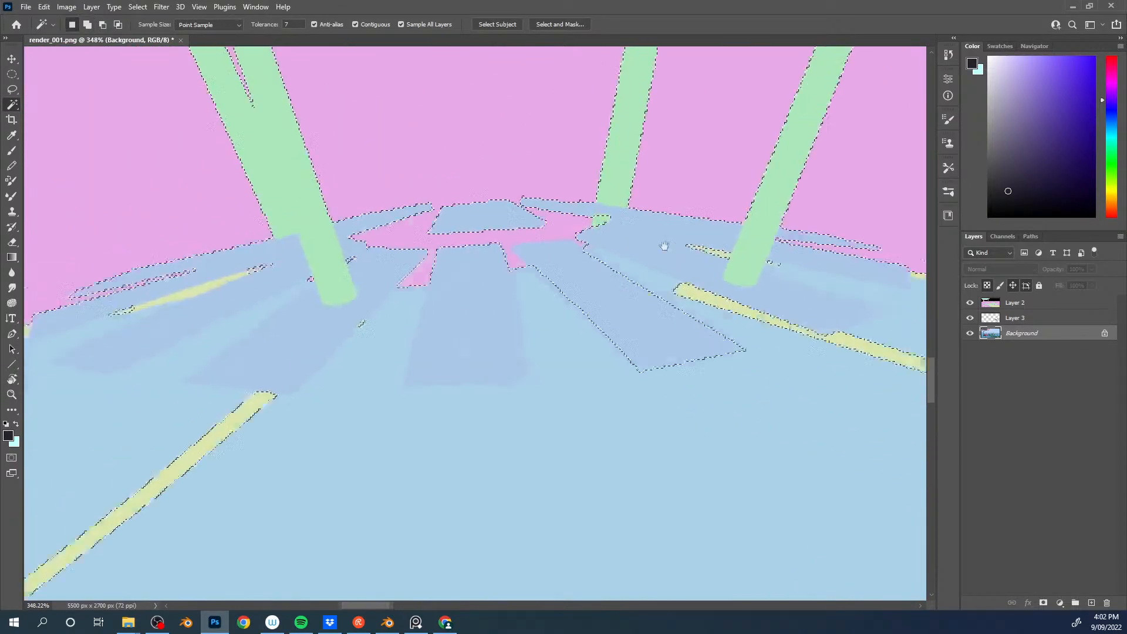
{"action": "left_click_drag", "start_coordinate": [371, 299], "coordinate": [732, 161]}
{"action": "left_click_drag", "start_coordinate": [297, 328], "coordinate": [775, 148]}
Step: Add the rear railing posts and handrail of the upper-left propeller arm to the selection
{"action": "left_click_drag", "start_coordinate": [693, 211], "coordinate": [636, 239], "text": "ctrl"}
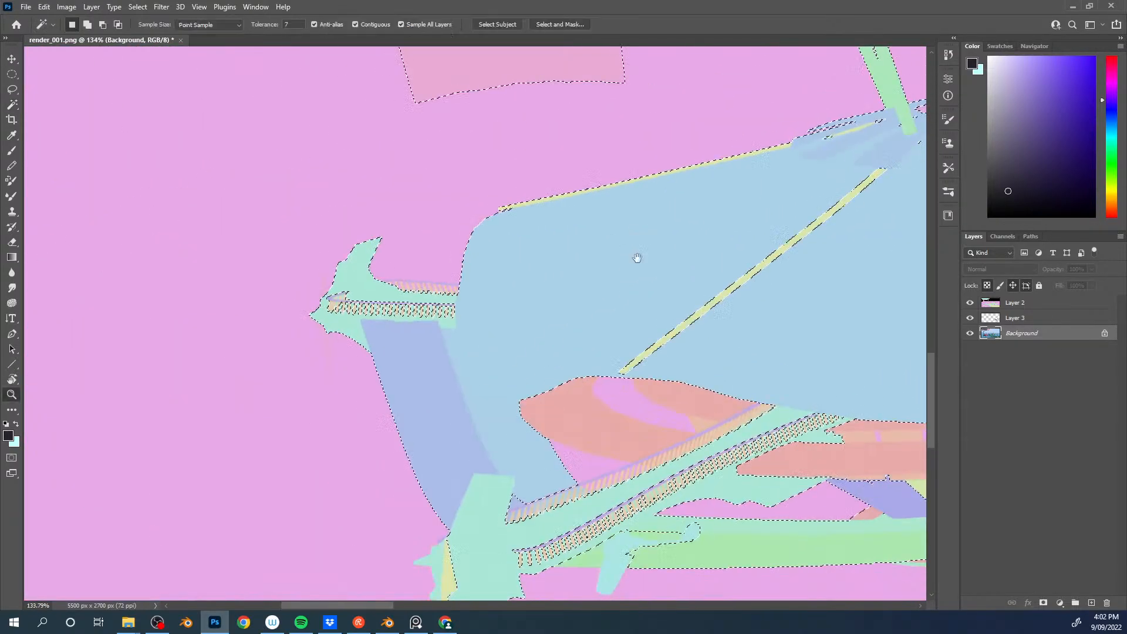
{"action": "left_click_drag", "start_coordinate": [600, 312], "coordinate": [534, 251]}
{"action": "left_click_drag", "start_coordinate": [346, 204], "coordinate": [543, 210]}
{"action": "left_click", "coordinate": [499, 317], "text": "shift"}
{"action": "left_click", "coordinate": [557, 336], "text": "shift"}
{"action": "left_click", "coordinate": [582, 342], "text": "shift"}
{"action": "left_click", "coordinate": [637, 351], "text": "shift"}
{"action": "left_click", "coordinate": [689, 360], "text": "shift"}
{"action": "left_click", "coordinate": [712, 361], "text": "shift"}
{"action": "left_click", "coordinate": [735, 363], "text": "shift"}
{"action": "left_click", "coordinate": [757, 364], "text": "shift"}
{"action": "left_click", "coordinate": [780, 363], "text": "shift"}
{"action": "left_click", "coordinate": [804, 363], "text": "shift"}
{"action": "left_click", "coordinate": [773, 333], "text": "shift"}
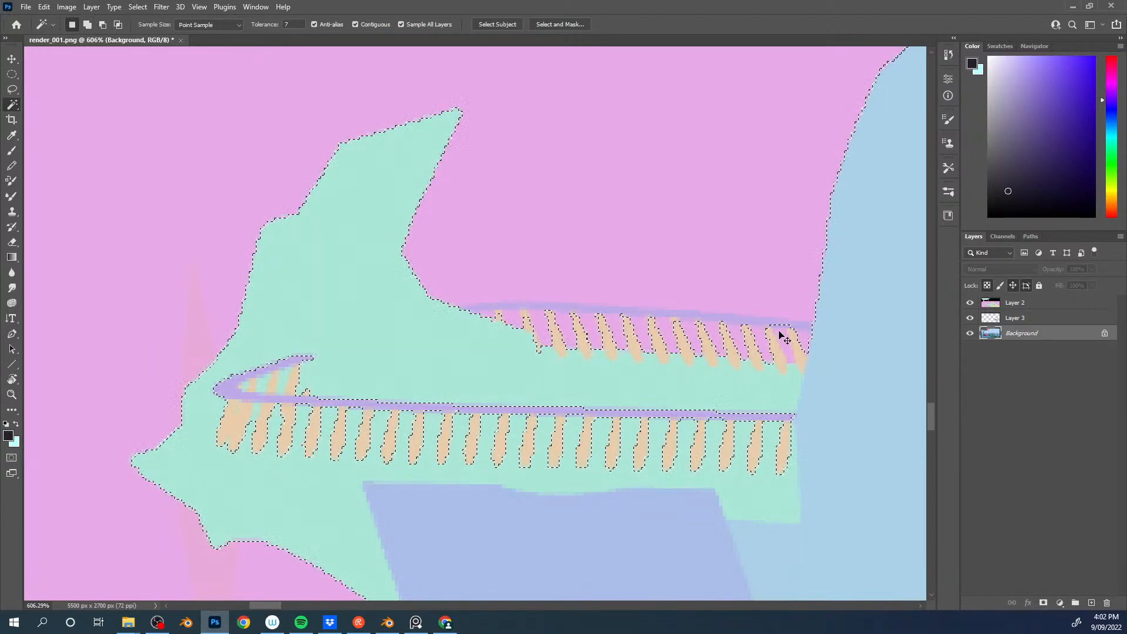
Step: Add the lower-left propeller's yellow blade and the small aqua propeller on the green banner to the selection
{"action": "scroll", "coordinate": [552, 386], "scroll_direction": "down", "scroll_amount": 4, "text": "alt"}
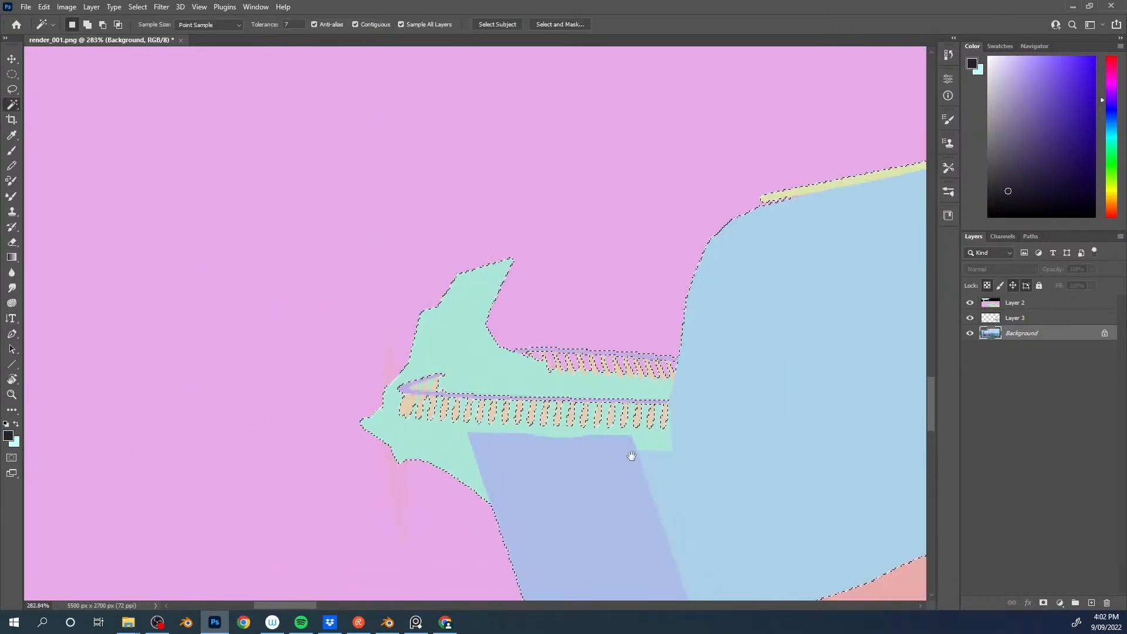
{"action": "left_click_drag", "start_coordinate": [784, 593], "coordinate": [635, 309]}
{"action": "scroll", "coordinate": [593, 277], "scroll_direction": "down", "scroll_amount": 4, "text": "alt"}
{"action": "left_click_drag", "start_coordinate": [614, 498], "coordinate": [450, 304]}
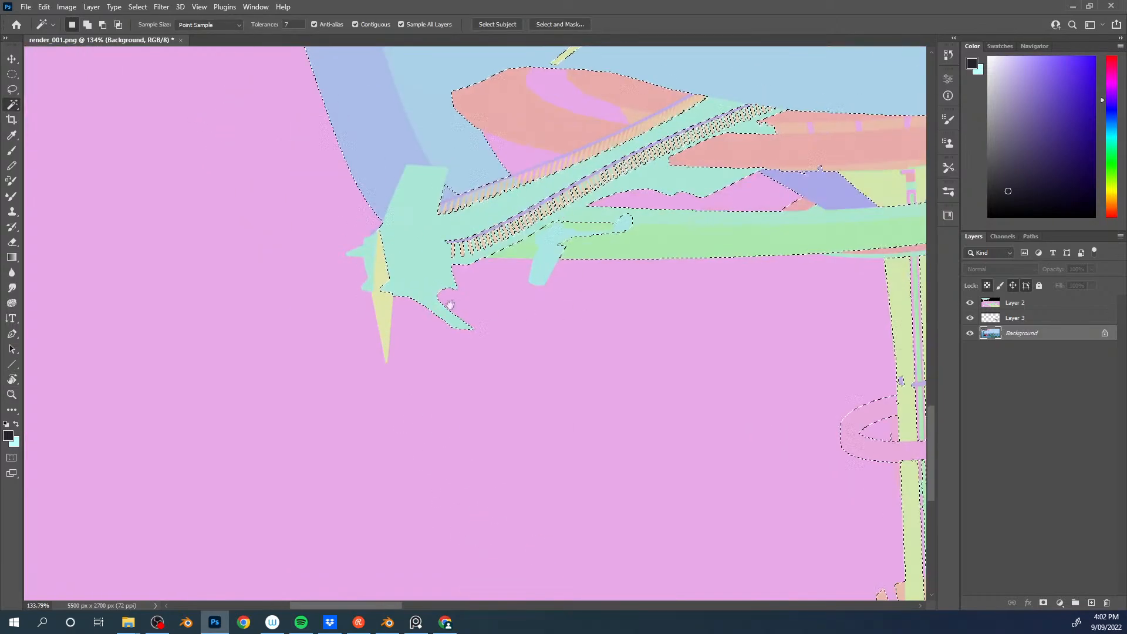
{"action": "left_click_drag", "start_coordinate": [498, 259], "coordinate": [240, 303]}
{"action": "left_click", "coordinate": [383, 279]}
{"action": "left_click", "coordinate": [359, 285]}
Step: Hide the random-colour layer and lasso the front-left arm's railing and the adjoining frame into the selection
{"action": "left_click", "coordinate": [970, 302]}
{"action": "mouse_move", "coordinate": [324, 298]}
{"action": "left_mouse_down"}
{"action": "mouse_move", "coordinate": [496, 294]}
{"action": "mouse_move", "coordinate": [399, 318]}
{"action": "left_mouse_up"}
{"action": "key", "text": "l"}
{"action": "left_click_drag", "start_coordinate": [587, 166], "coordinate": [507, 199]}
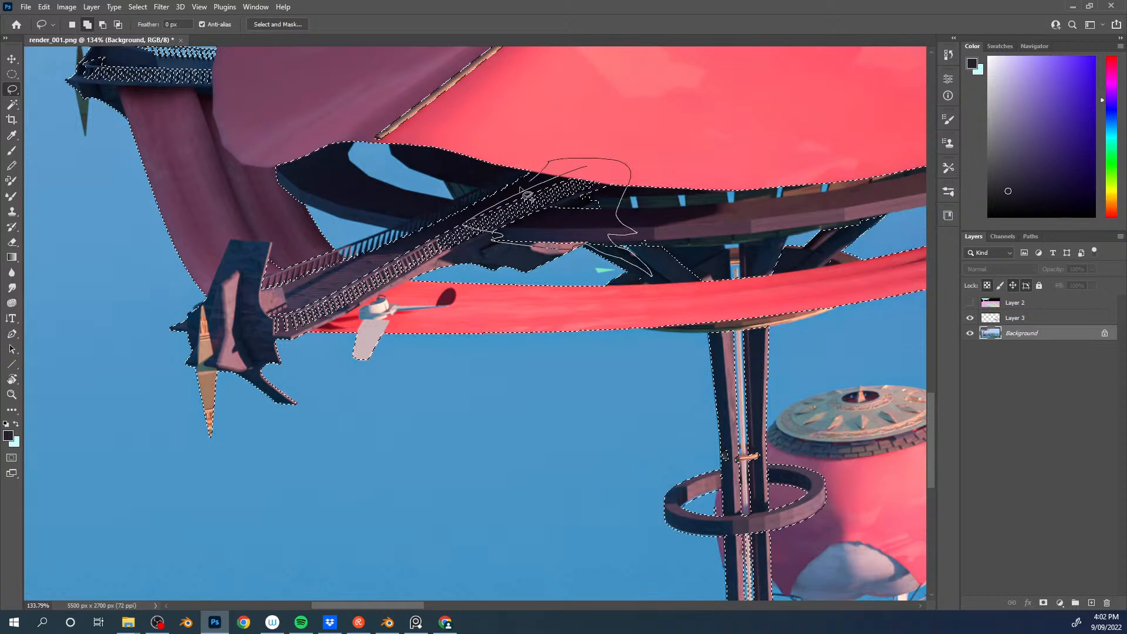
{"action": "left_click_drag", "start_coordinate": [528, 191], "coordinate": [517, 203]}
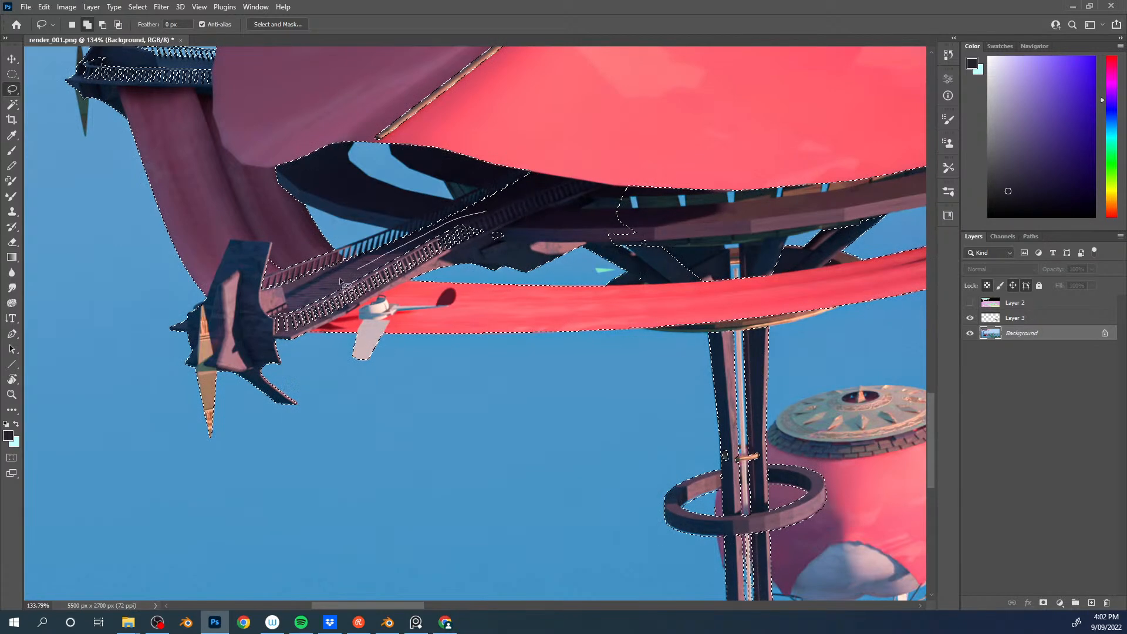
{"action": "left_click_drag", "start_coordinate": [499, 206], "coordinate": [511, 232]}
{"action": "left_click_drag", "start_coordinate": [656, 199], "coordinate": [552, 211]}
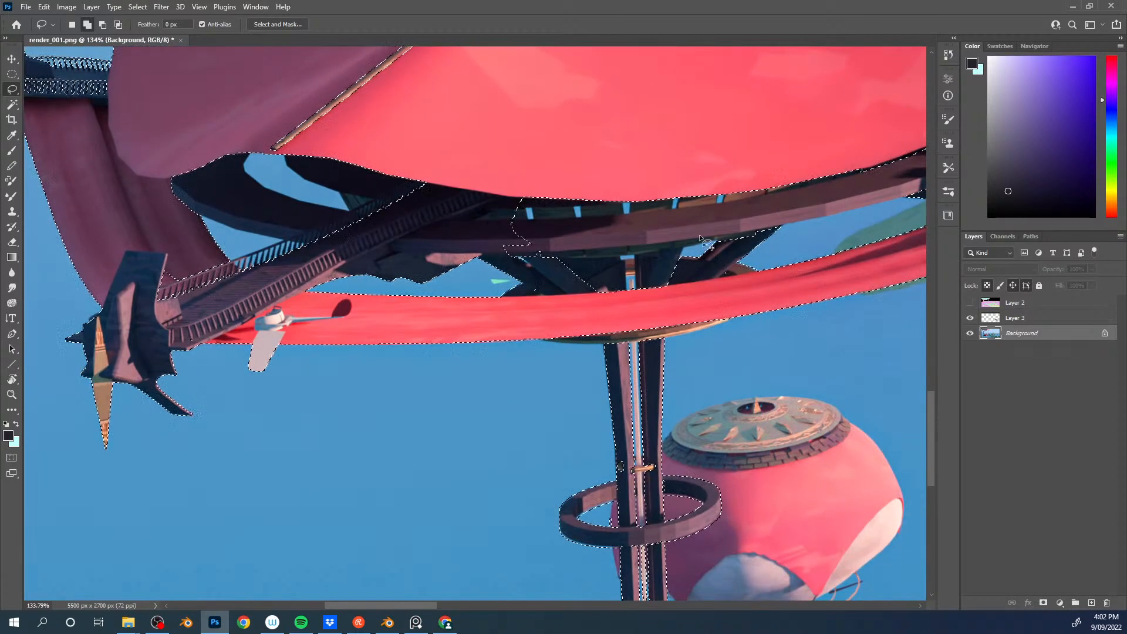
Step: Show the random-colour layer and add the salmon hoop's upper rim pieces and the struts below it with the Magic Wand
{"action": "left_click", "coordinate": [969, 303]}
{"action": "key", "text": "w"}
{"action": "left_click", "coordinate": [551, 206]}
{"action": "left_click", "coordinate": [557, 212]}
{"action": "left_click", "coordinate": [592, 210]}
{"action": "left_click", "coordinate": [657, 205]}
{"action": "left_click", "coordinate": [696, 203]}
{"action": "left_click", "coordinate": [797, 186]}
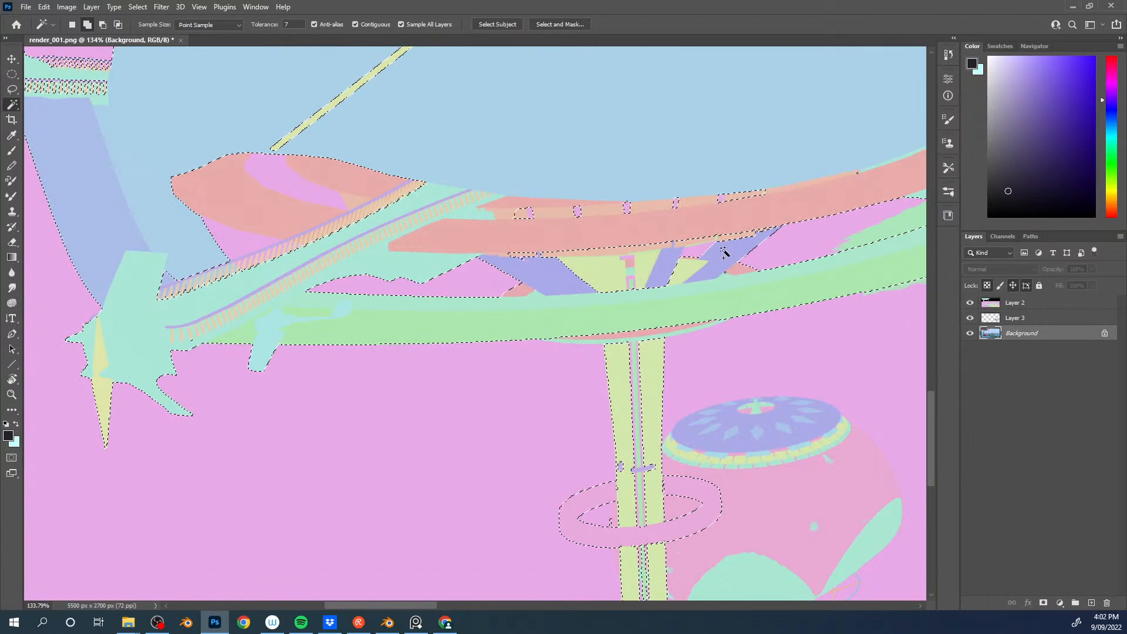
{"action": "left_click", "coordinate": [654, 253]}
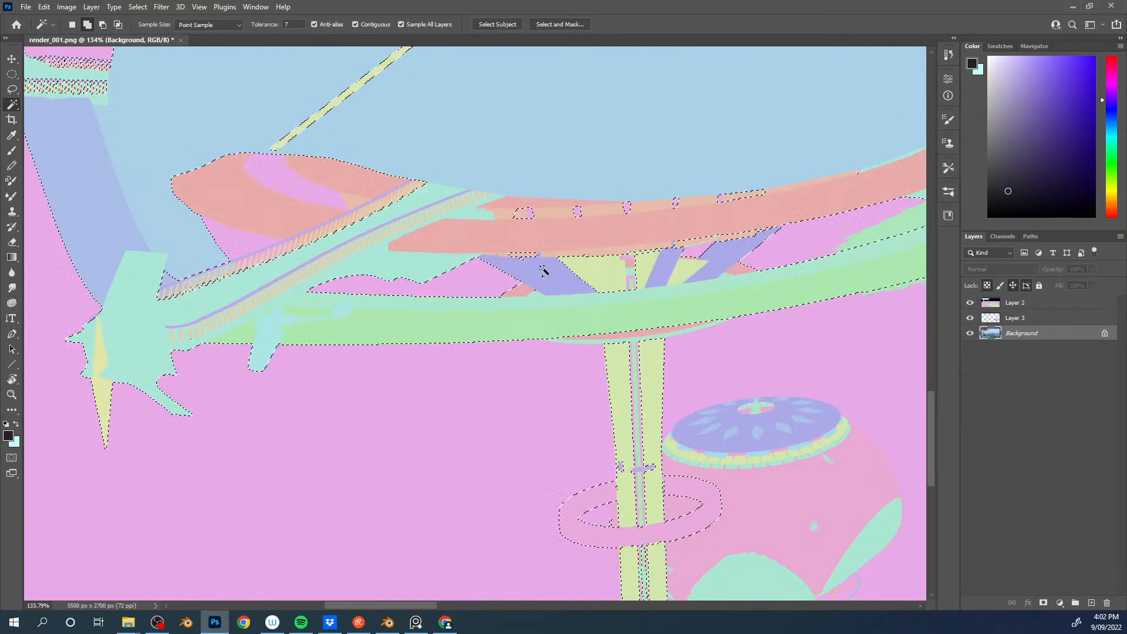
Step: Compare the selection with the render, and add the central column pieces and the mint rim at the mast's top
{"action": "left_click", "coordinate": [970, 303]}
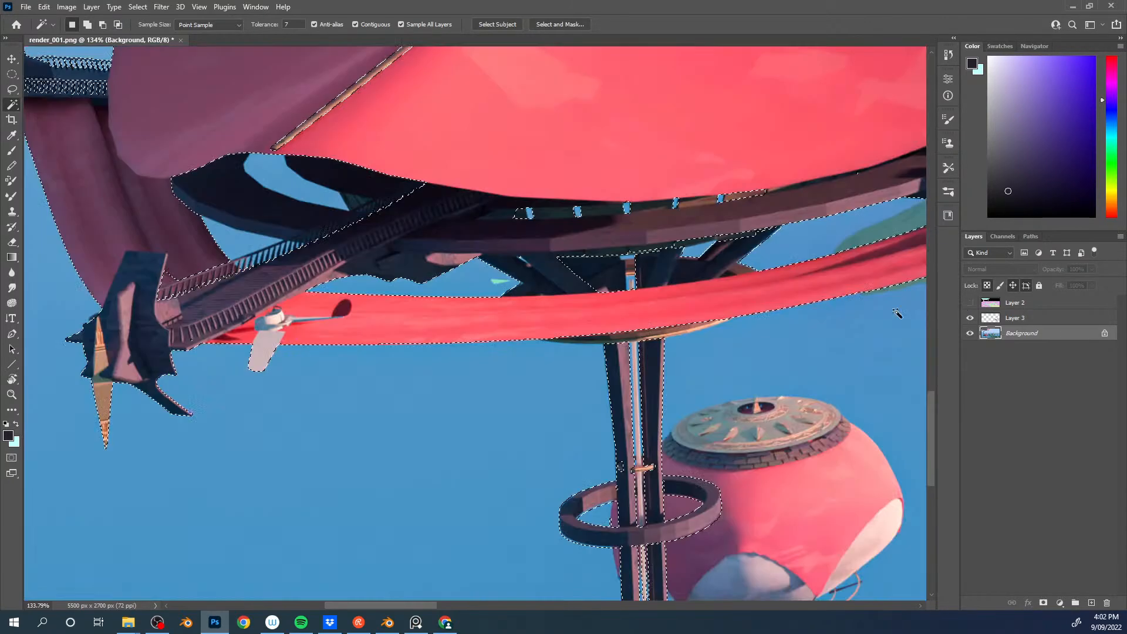
{"action": "scroll", "coordinate": [916, 276], "scroll_direction": "right", "scroll_amount": 3}
{"action": "left_click", "coordinate": [970, 302]}
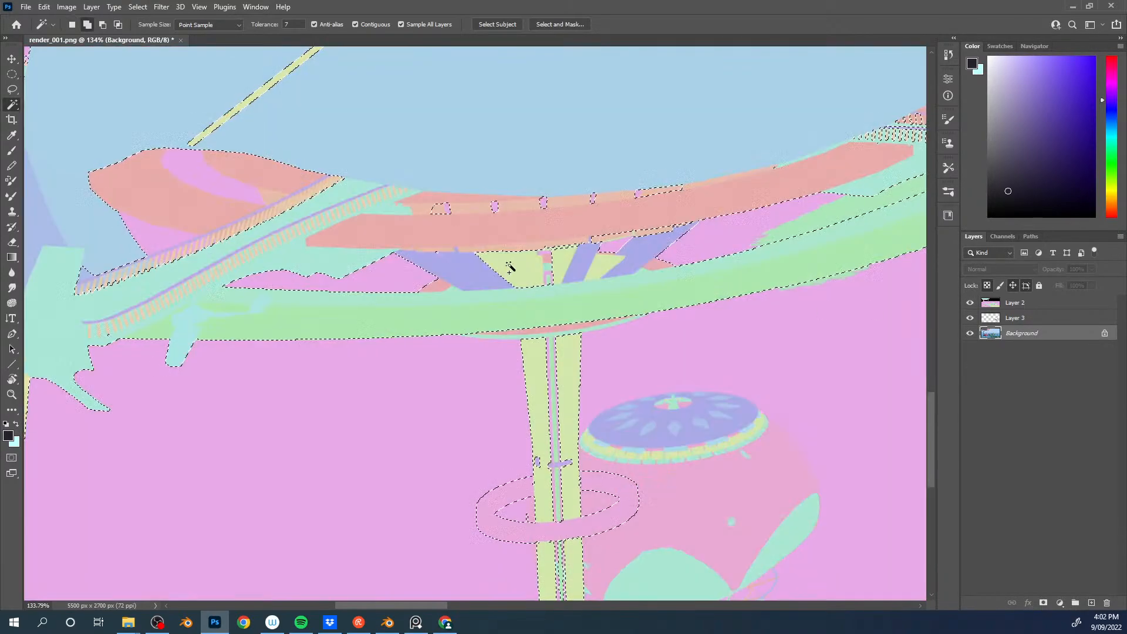
{"action": "left_click", "coordinate": [547, 259]}
{"action": "left_click", "coordinate": [548, 267]}
{"action": "left_click", "coordinate": [548, 280]}
{"action": "left_click", "coordinate": [522, 338]}
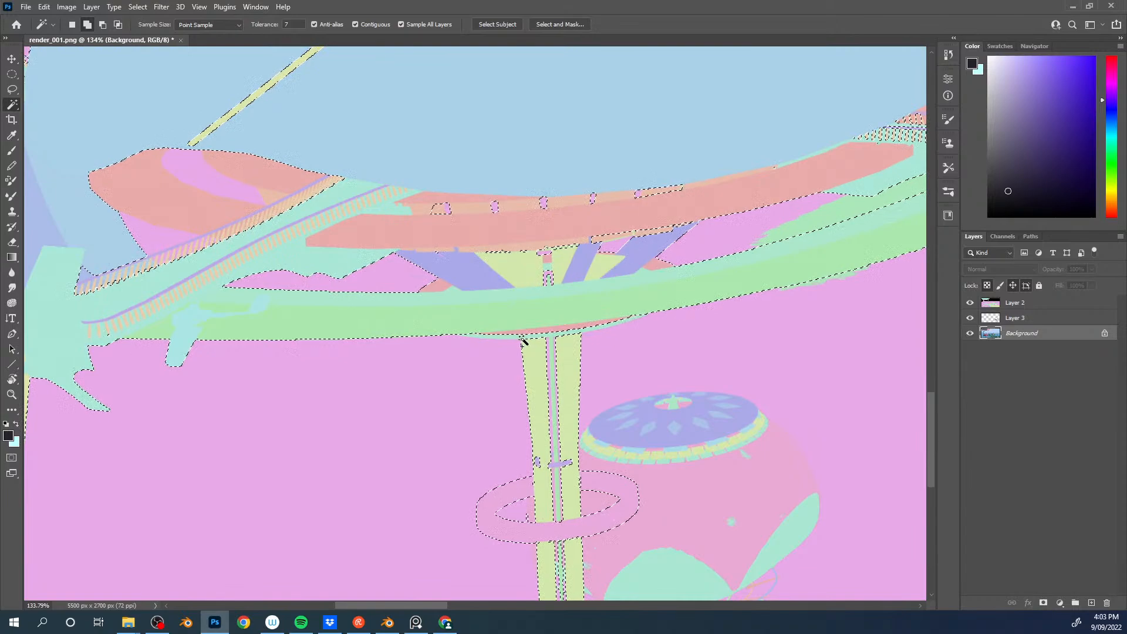
{"action": "left_click", "coordinate": [548, 332]}
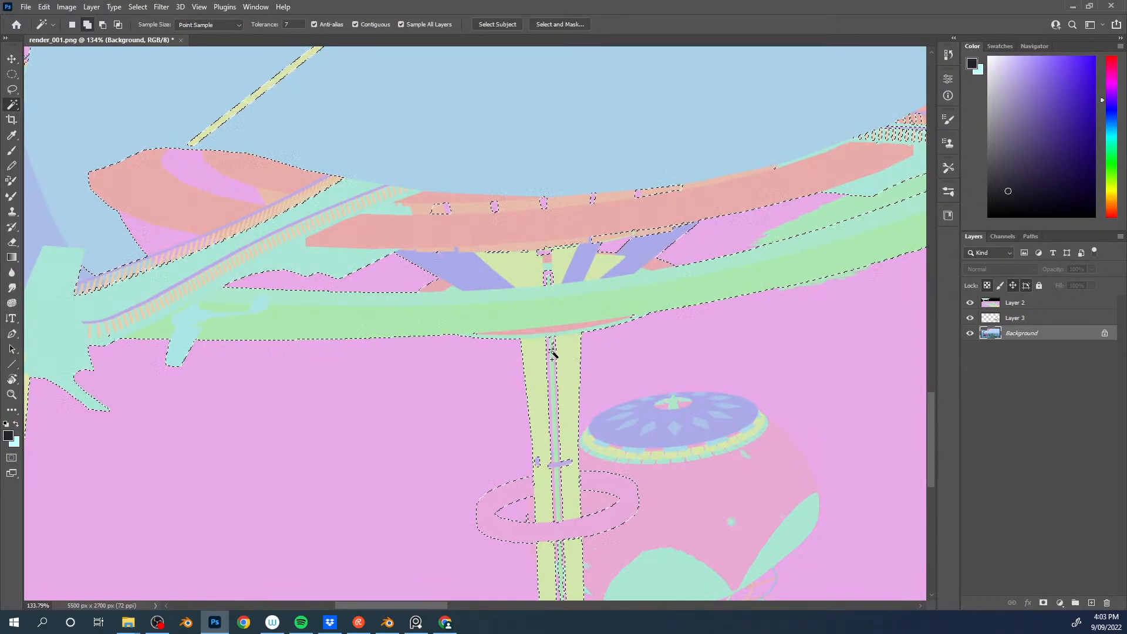
{"action": "scroll", "coordinate": [553, 346], "scroll_direction": "down", "scroll_amount": 3}
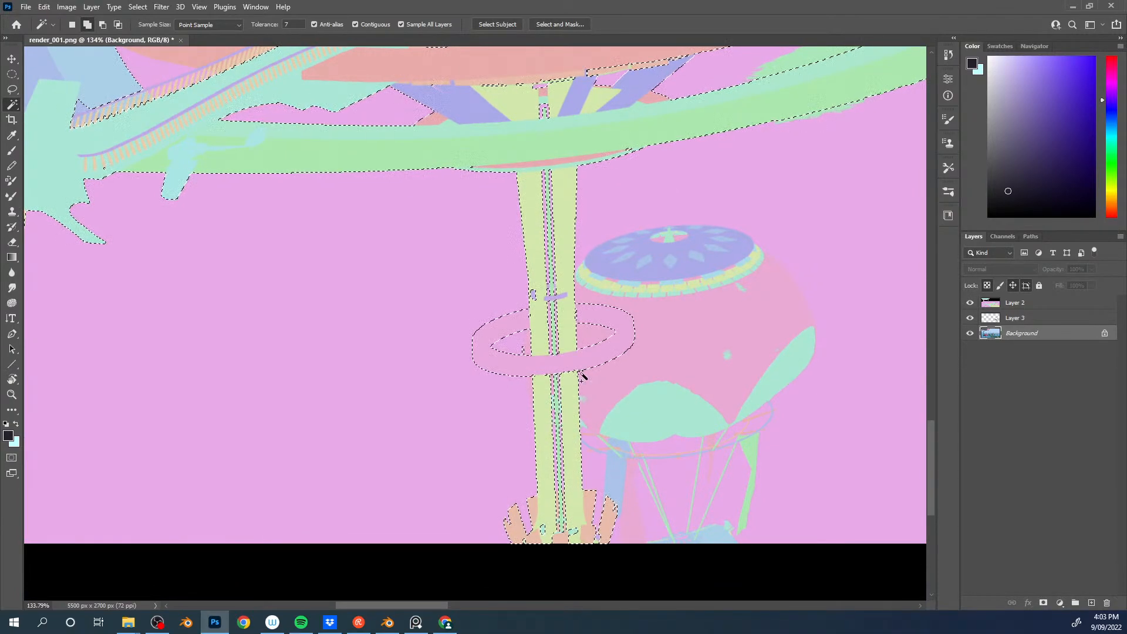
Step: Hide the random-colour layer and lasso the right arm's railing and the frame beside the canopy into the selection
{"action": "left_click_drag", "start_coordinate": [589, 322], "coordinate": [548, 471]}
{"action": "left_click_drag", "start_coordinate": [728, 169], "coordinate": [488, 251]}
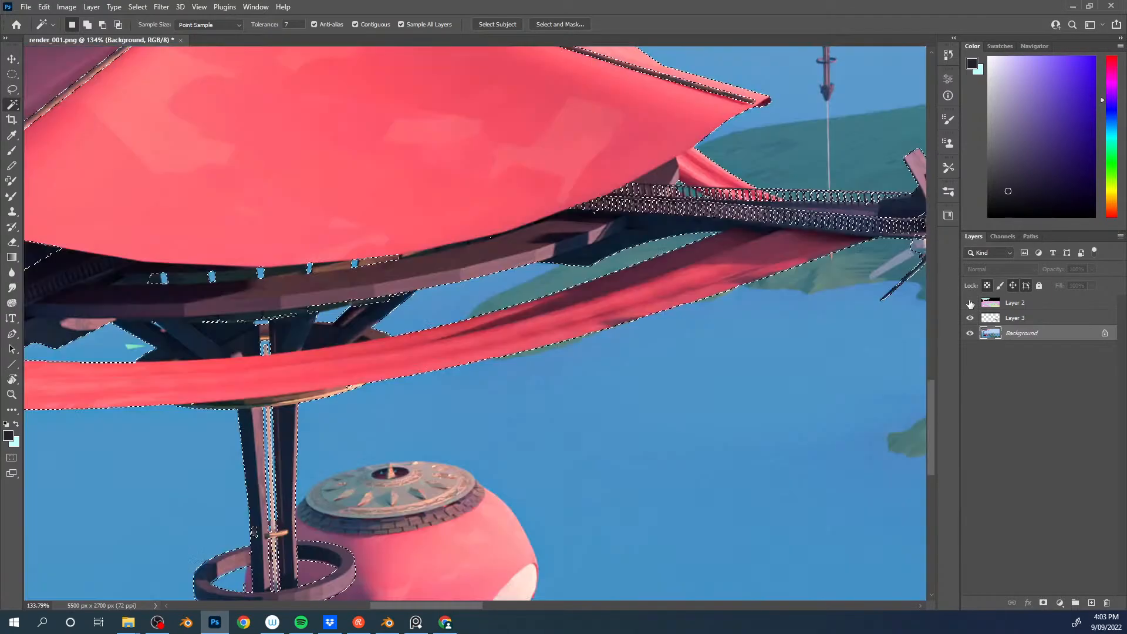
{"action": "left_click", "coordinate": [970, 303]}
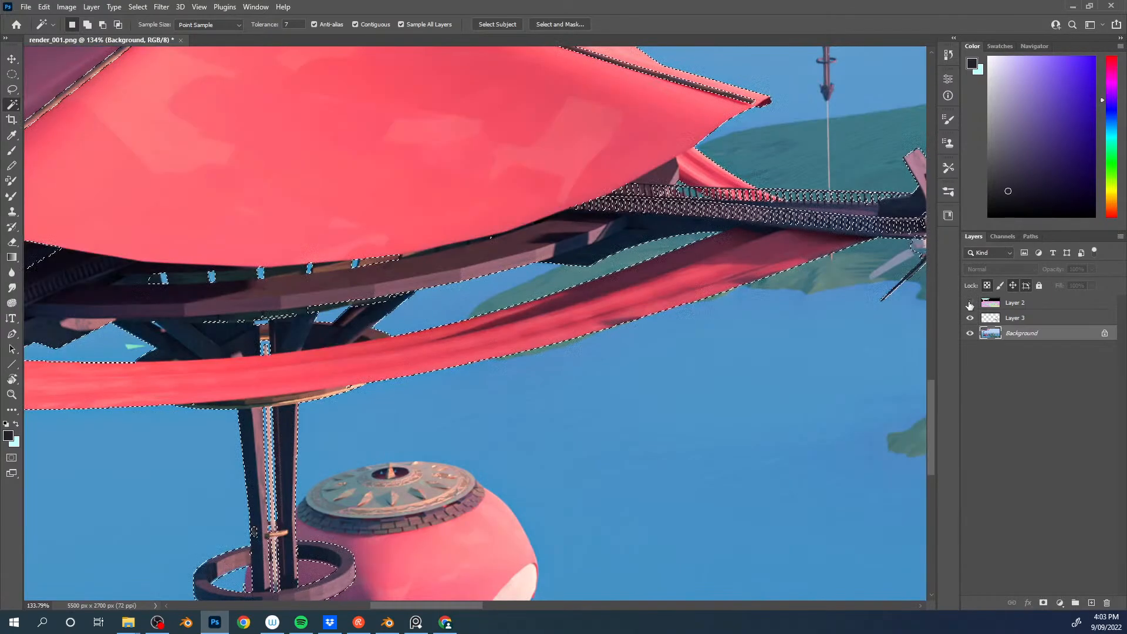
{"action": "left_click_drag", "start_coordinate": [545, 179], "coordinate": [421, 280]}
{"action": "key", "text": "l"}
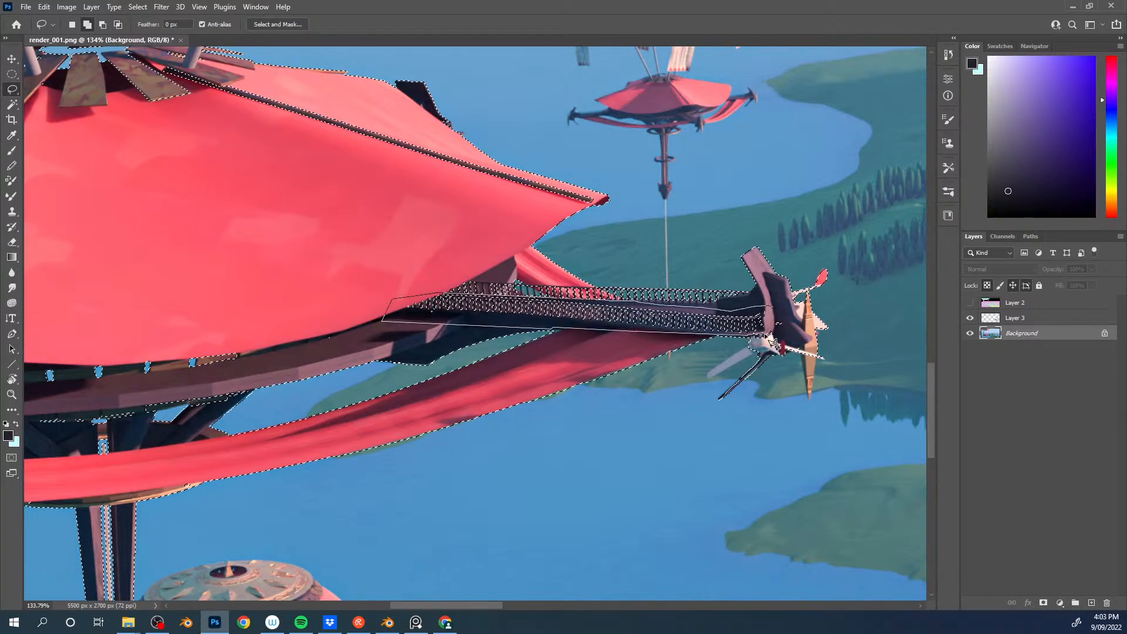
{"action": "left_click_drag", "start_coordinate": [778, 303], "coordinate": [777, 302]}
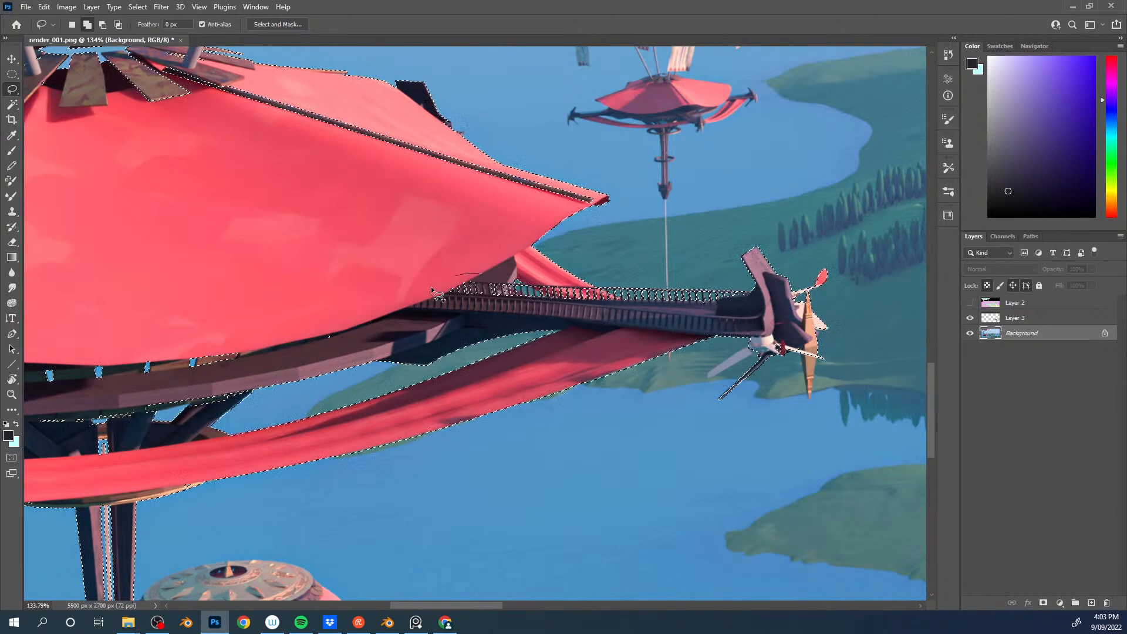
{"action": "left_click_drag", "start_coordinate": [440, 294], "coordinate": [480, 273]}
Step: Lasso the strip along the red canopy's lower edge and the hoop's underside above the mast into the selection
{"action": "left_click_drag", "start_coordinate": [462, 206], "coordinate": [672, 196]}
{"action": "left_click_drag", "start_coordinate": [443, 265], "coordinate": [565, 215]}
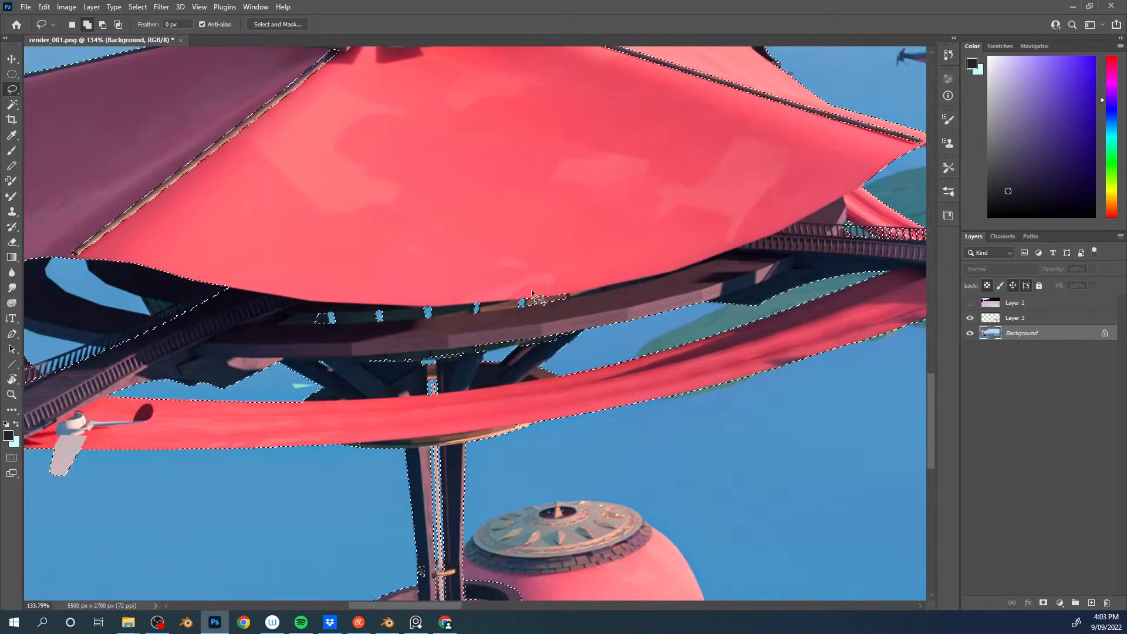
{"action": "mouse_move", "coordinate": [558, 309]}
{"action": "left_mouse_down"}
{"action": "mouse_move", "coordinate": [539, 297]}
{"action": "mouse_move", "coordinate": [580, 228]}
{"action": "left_mouse_up"}
{"action": "left_click_drag", "start_coordinate": [519, 294], "coordinate": [481, 310]}
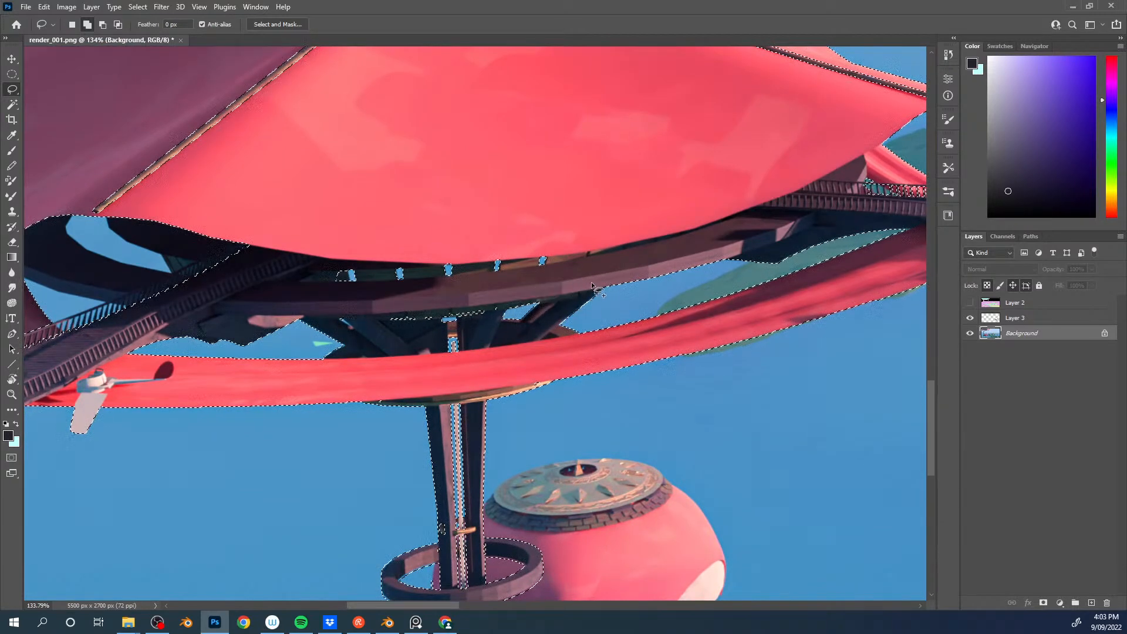
{"action": "mouse_move", "coordinate": [446, 317]}
{"action": "left_mouse_down"}
{"action": "mouse_move", "coordinate": [569, 270]}
{"action": "mouse_move", "coordinate": [520, 273]}
{"action": "left_mouse_up"}
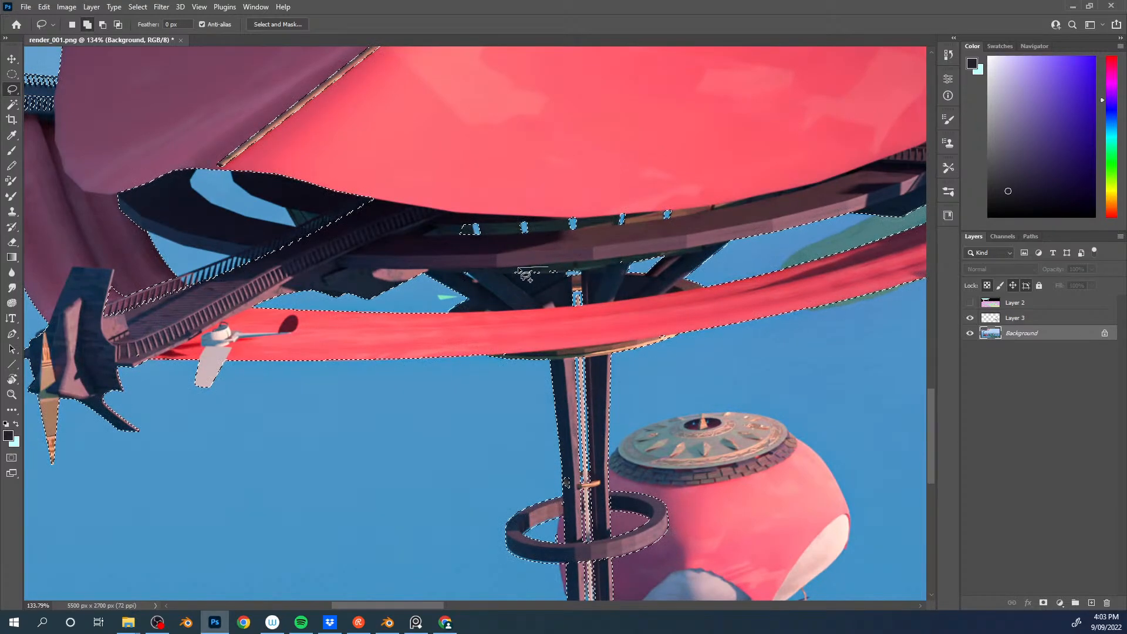
Step: Lasso the canopy's front-left seam and the planks around its peak into the selection, and check the planks against the random-colour layer
{"action": "left_click_drag", "start_coordinate": [409, 57], "coordinate": [477, 286]}
{"action": "left_click_drag", "start_coordinate": [573, 178], "coordinate": [382, 297]}
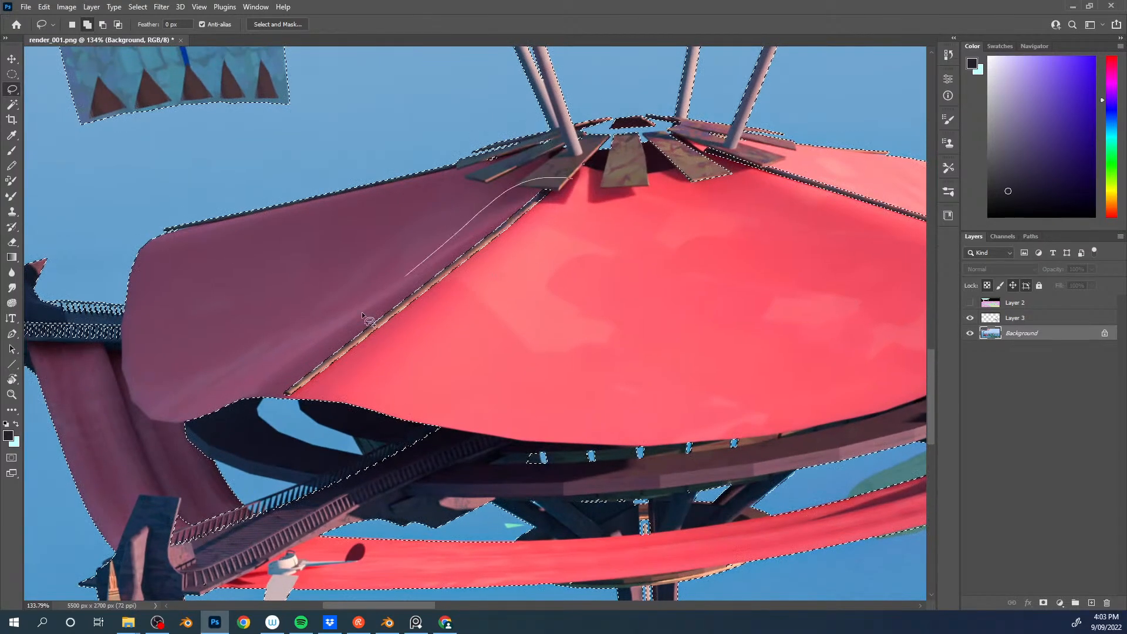
{"action": "left_click_drag", "start_coordinate": [602, 217], "coordinate": [581, 185]}
{"action": "left_click_drag", "start_coordinate": [581, 236], "coordinate": [604, 368]}
{"action": "left_click_drag", "start_coordinate": [728, 264], "coordinate": [586, 328]}
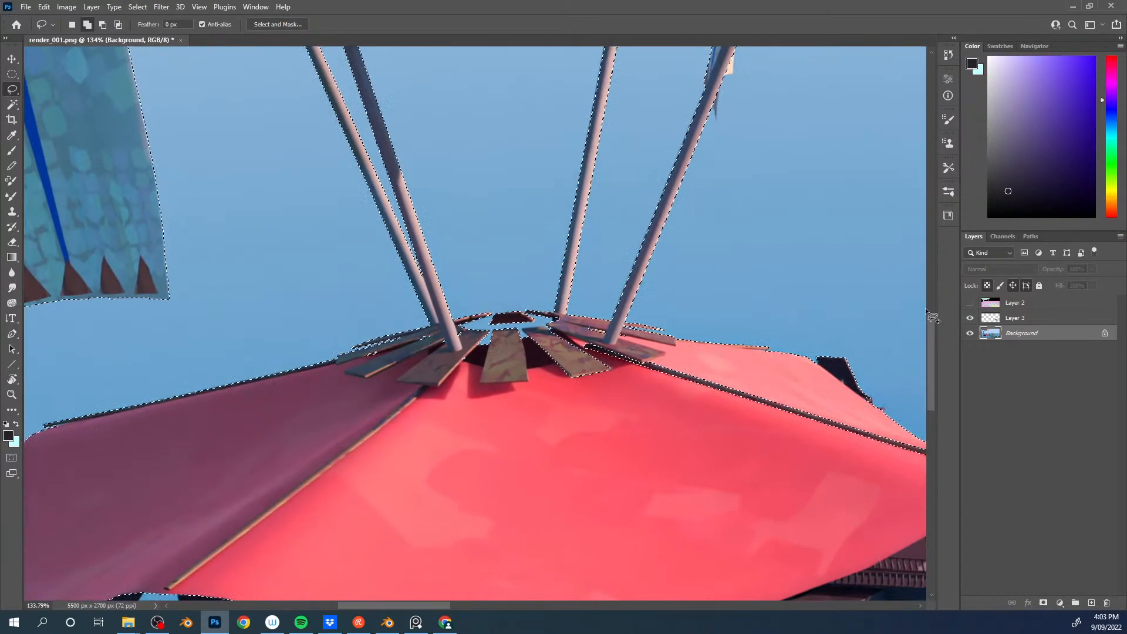
{"action": "left_click", "coordinate": [970, 302]}
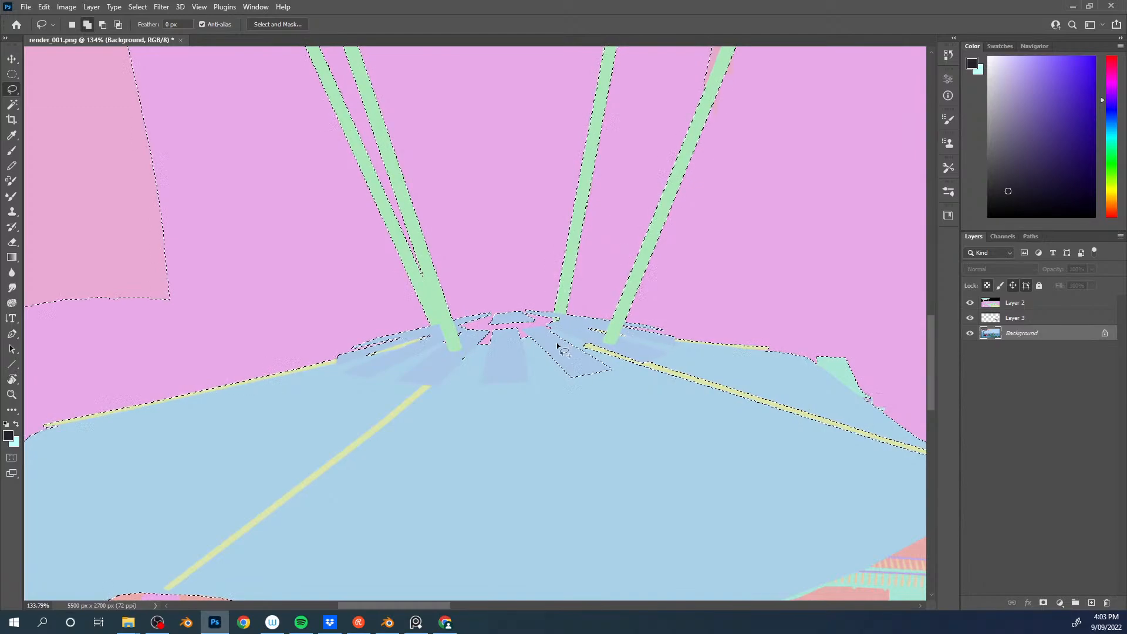
{"action": "key", "text": "w"}
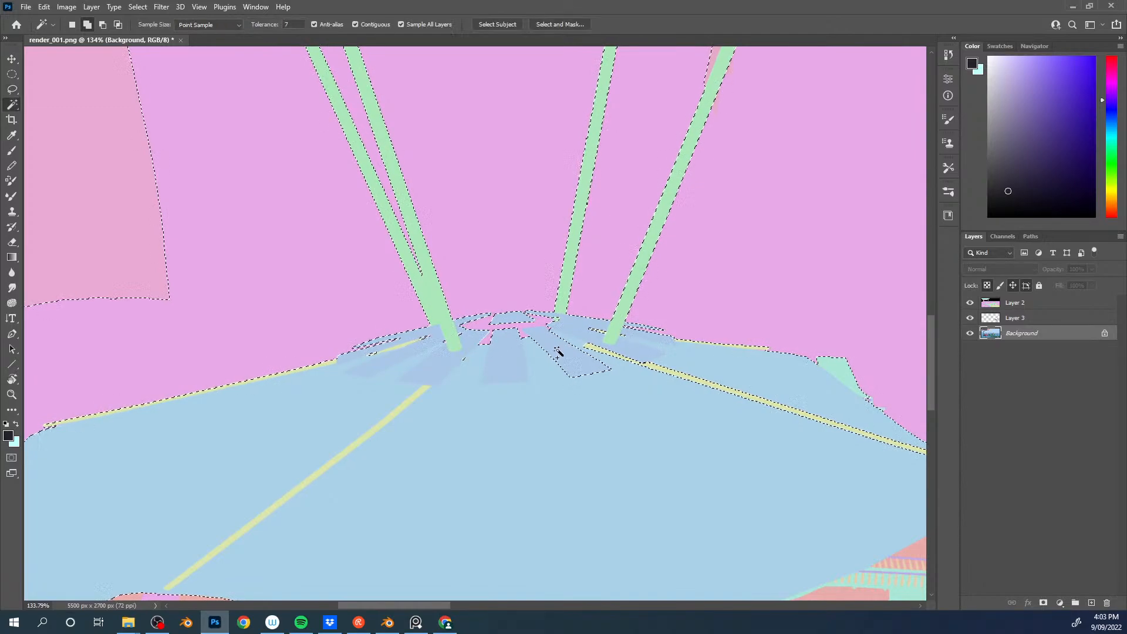
Step: Compare the upper ring with the render, and add the salmon bracket above the large pink banner to the selection
{"action": "left_click", "coordinate": [970, 302]}
{"action": "scroll", "coordinate": [556, 382], "scroll_direction": "down", "scroll_amount": 4, "text": "alt"}
{"action": "scroll", "coordinate": [548, 383], "scroll_direction": "up", "scroll_amount": 3}
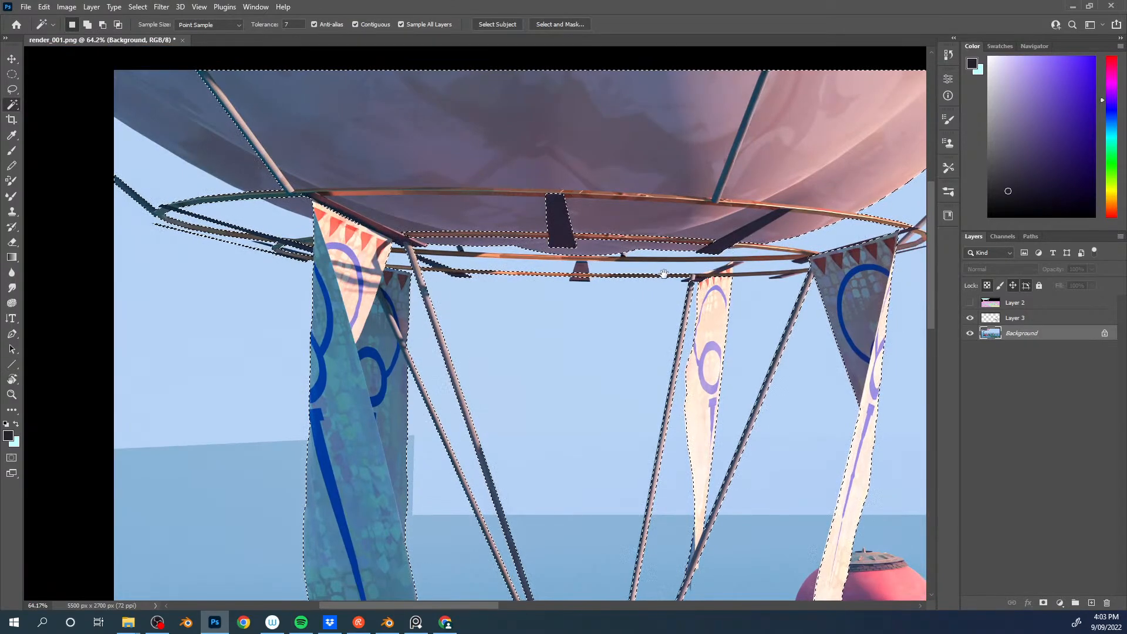
{"action": "left_click", "coordinate": [970, 303]}
{"action": "left_click", "coordinate": [307, 206]}
{"action": "key", "text": "ctrl+z"}
{"action": "left_click", "coordinate": [302, 202], "text": "shift"}
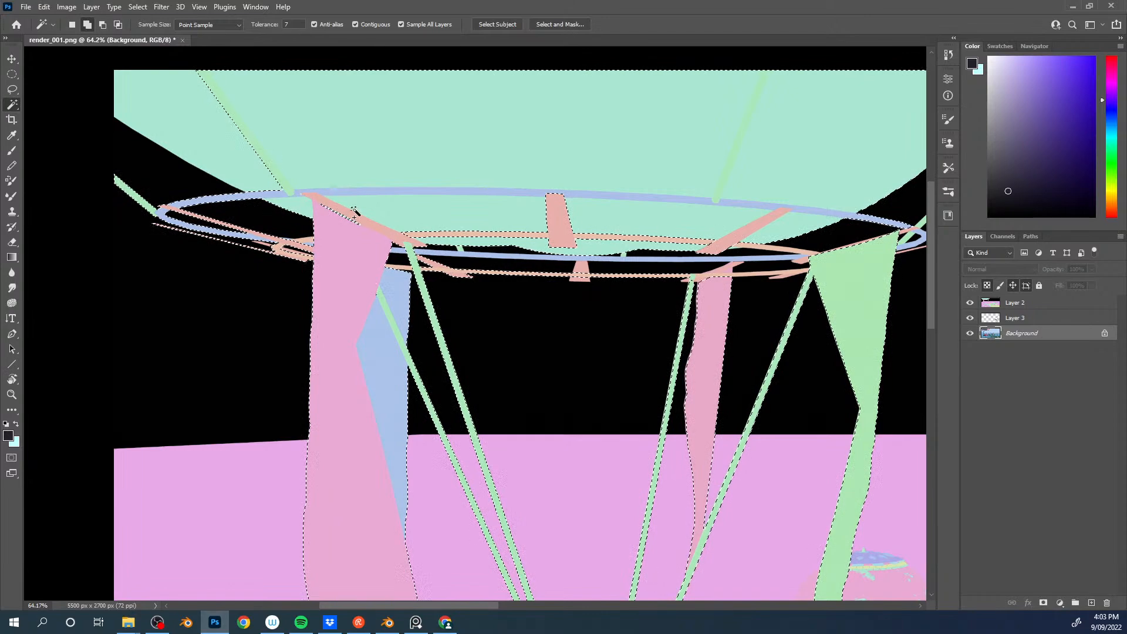
Step: Lasso the upper edge of the bracket above the pink banner, and add the neighbouring green rope on the aqua envelope to the selection
{"action": "key", "text": "l"}
{"action": "left_click_drag", "start_coordinate": [370, 206], "coordinate": [317, 198], "text": "shift"}
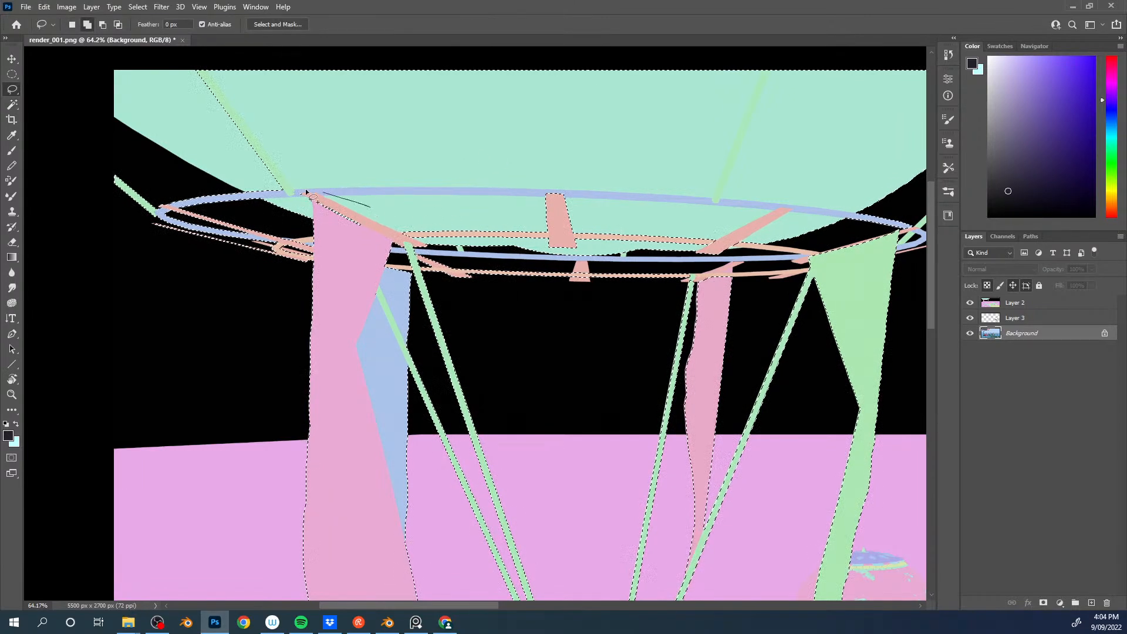
{"action": "left_click_drag", "start_coordinate": [486, 179], "coordinate": [466, 209]}
{"action": "key", "text": "w"}
{"action": "left_click", "coordinate": [216, 181], "text": "shift"}
Step: Add the salmon centre bracket and the peach inner ring below the aqua envelope to the selection with the Magic Wand
{"action": "scroll", "coordinate": [302, 202], "scroll_direction": "right", "scroll_amount": 5, "text": "ctrl"}
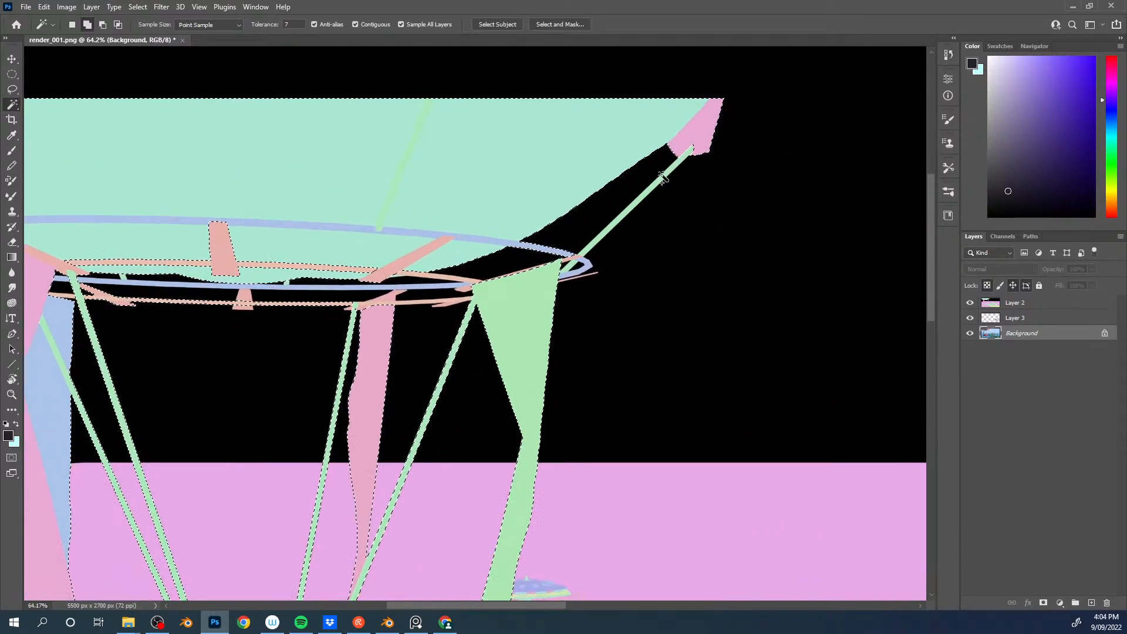
{"action": "left_click_drag", "start_coordinate": [539, 242], "coordinate": [604, 201]}
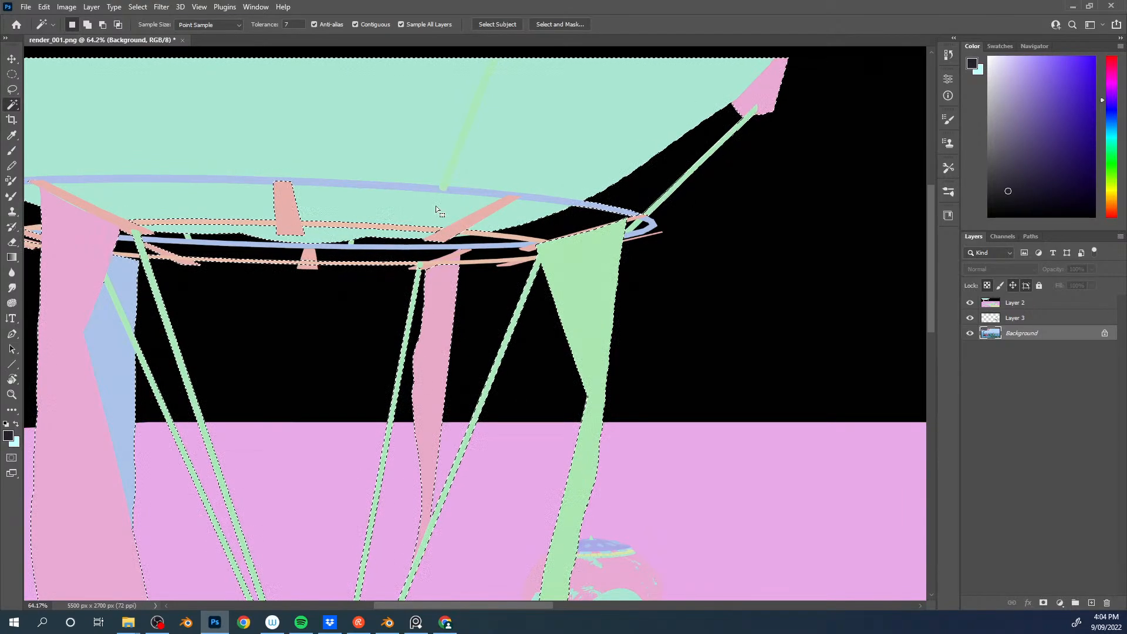
{"action": "left_click_drag", "start_coordinate": [447, 224], "coordinate": [549, 208]}
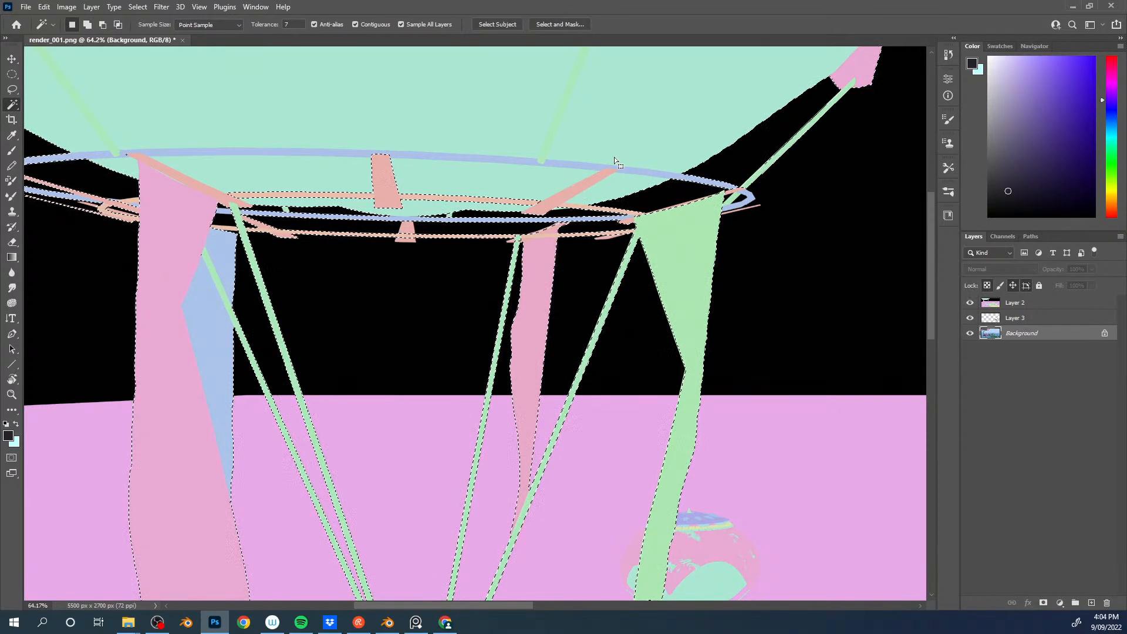
{"action": "left_click_drag", "start_coordinate": [299, 140], "coordinate": [471, 192]}
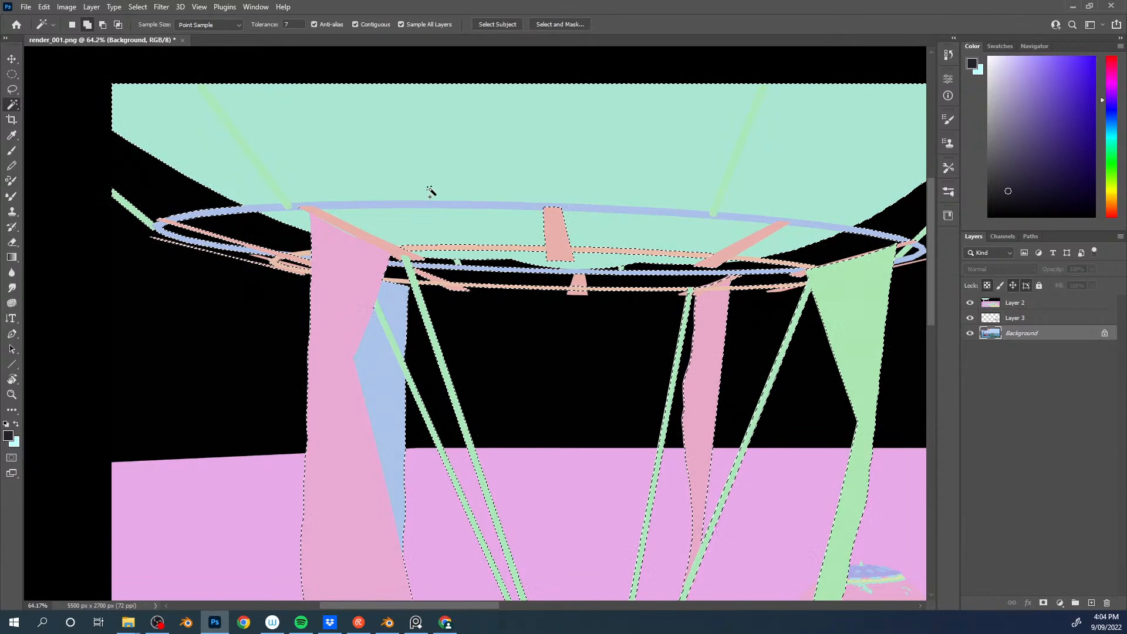
{"action": "left_click", "coordinate": [559, 243]}
{"action": "left_click", "coordinate": [613, 251]}
{"action": "left_click_drag", "start_coordinate": [398, 195], "coordinate": [530, 234]}
Step: Make the random-colour layer active and lasso the gap between the blue ring and the pink banner's bracket into the selection
{"action": "left_click", "coordinate": [1012, 305]}
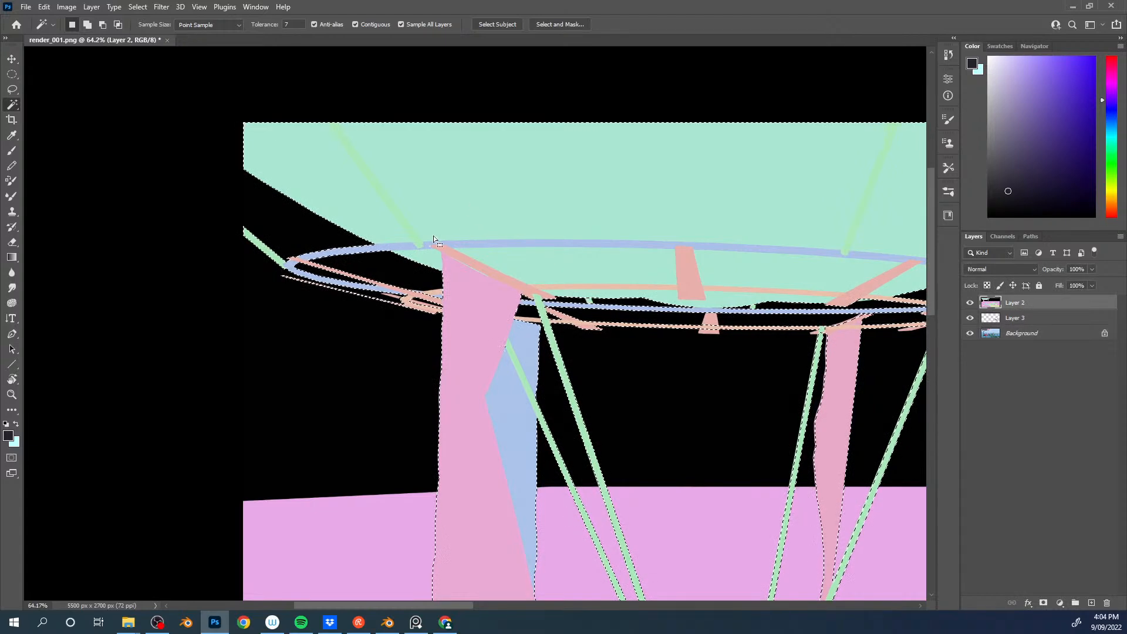
{"action": "key", "text": "l"}
{"action": "mouse_move", "coordinate": [434, 240]}
{"action": "left_mouse_down"}
{"action": "mouse_move", "coordinate": [442, 262]}
{"action": "mouse_move", "coordinate": [444, 253]}
{"action": "left_mouse_up"}
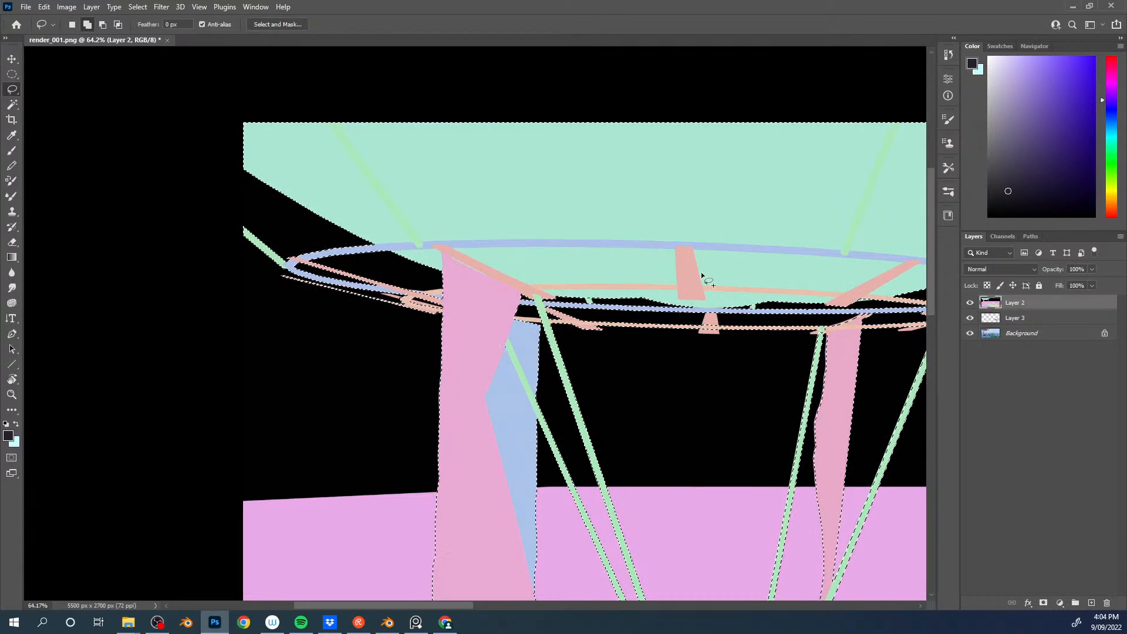
Step: Add the blue ring's end beside the green banner with the Magic Wand, and lasso along the banner's upper edge
{"action": "mouse_move", "coordinate": [881, 279]}
{"action": "left_mouse_down"}
{"action": "mouse_move", "coordinate": [587, 199]}
{"action": "mouse_move", "coordinate": [446, 288]}
{"action": "left_mouse_up"}
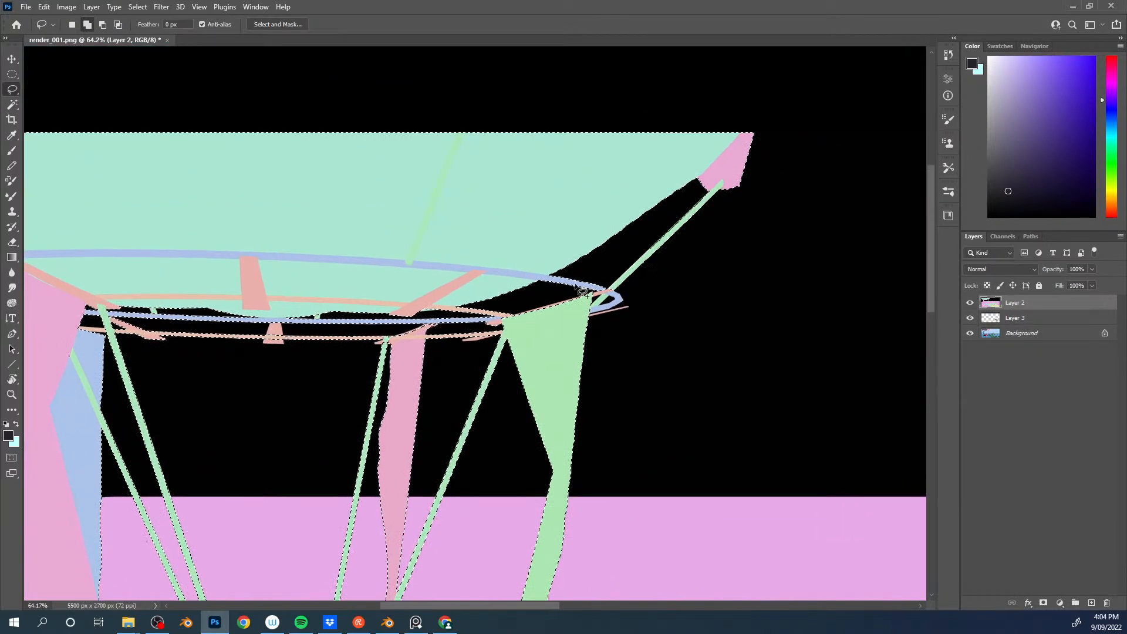
{"action": "key", "text": "w"}
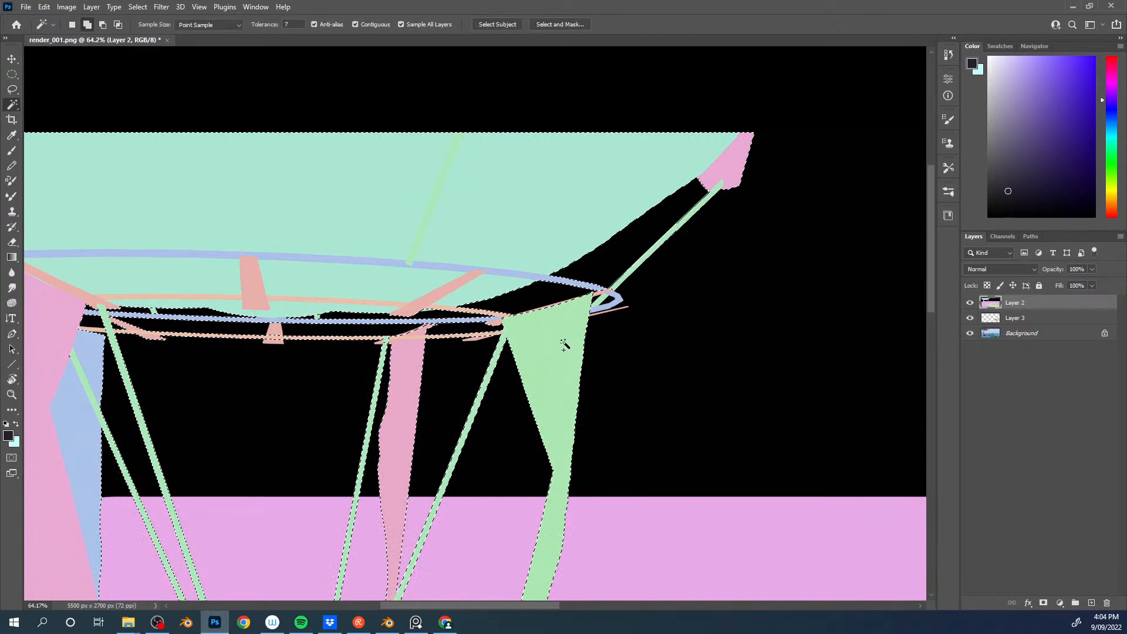
{"action": "left_click", "coordinate": [604, 297], "text": "shift"}
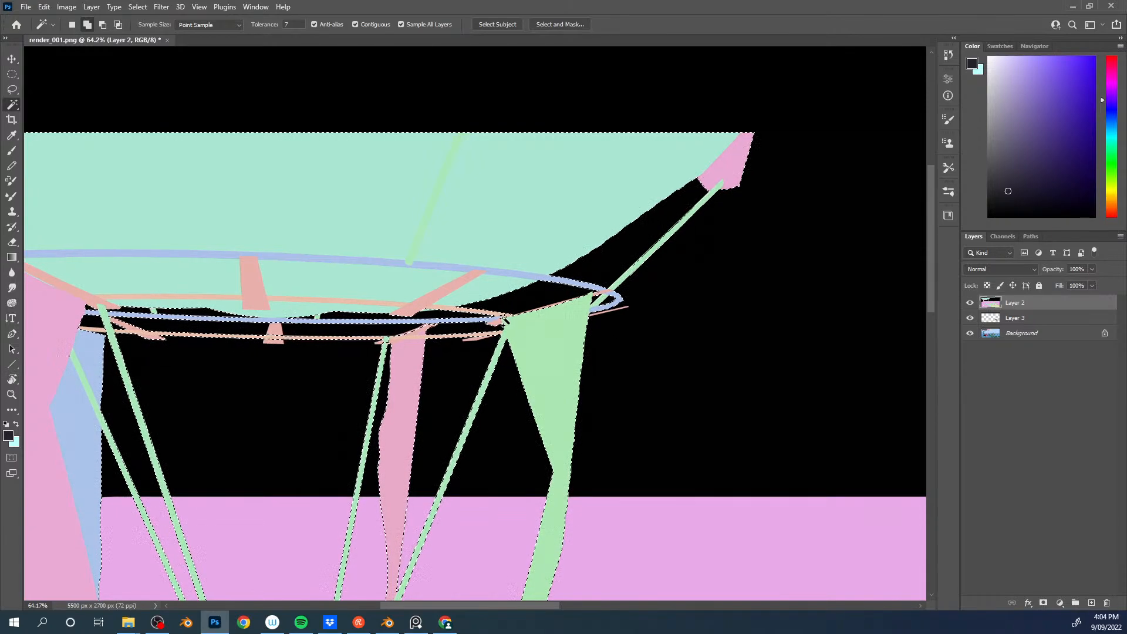
{"action": "key", "text": "l"}
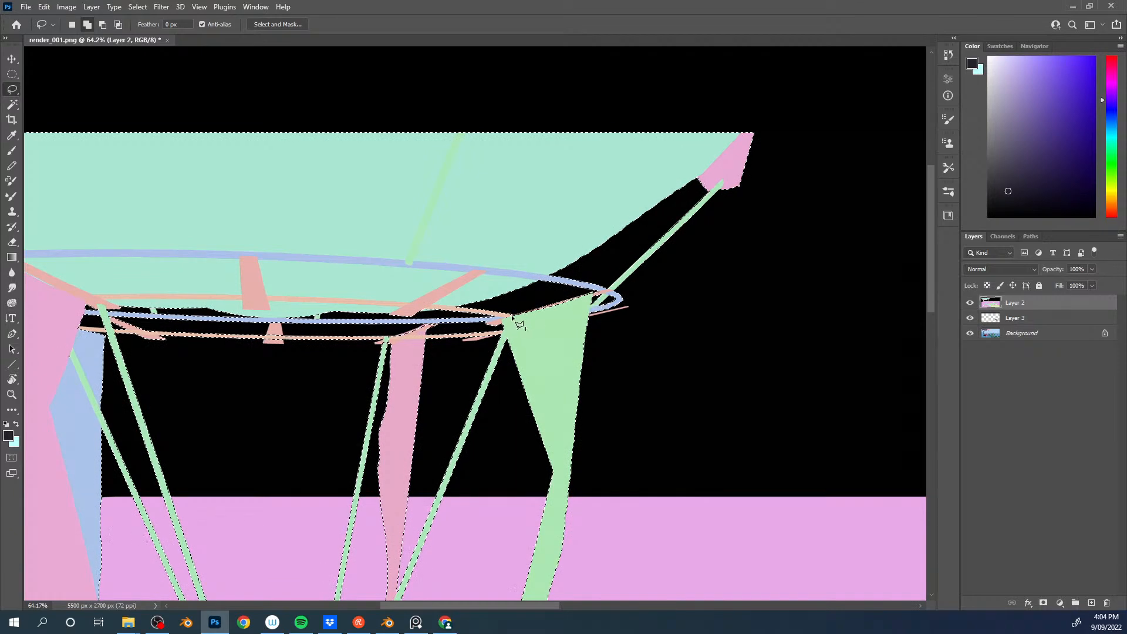
{"action": "left_click", "coordinate": [596, 295], "text": "alt"}
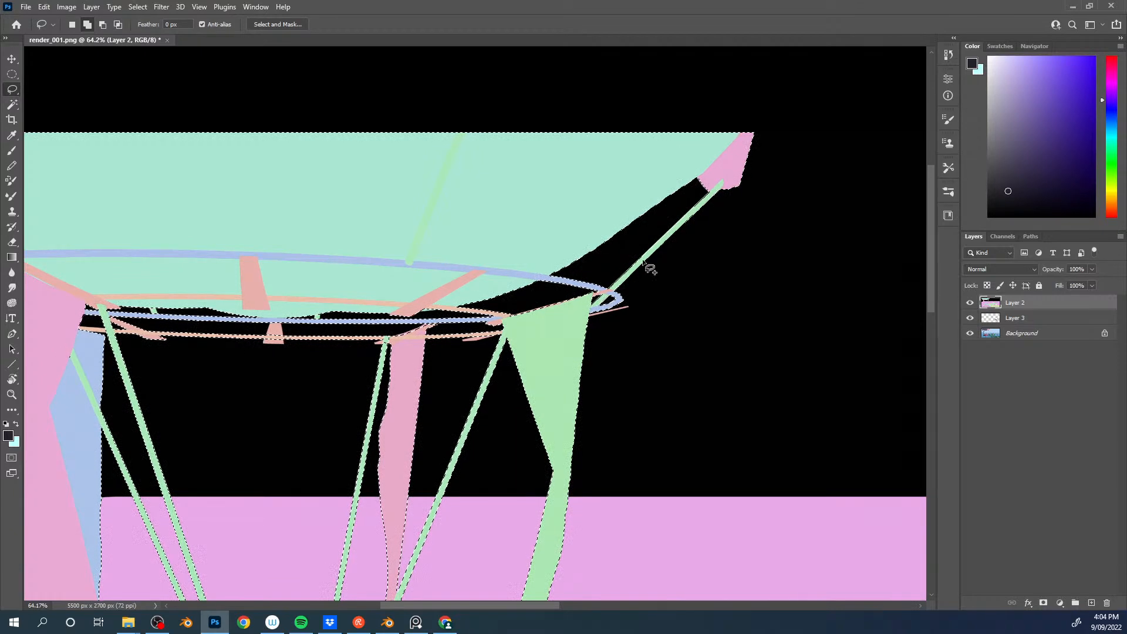
Step: Add the thin pink strip beneath the right end of the balloon's ring to the selection using the Magic Wand
{"action": "left_click_drag", "start_coordinate": [430, 393], "coordinate": [584, 328]}
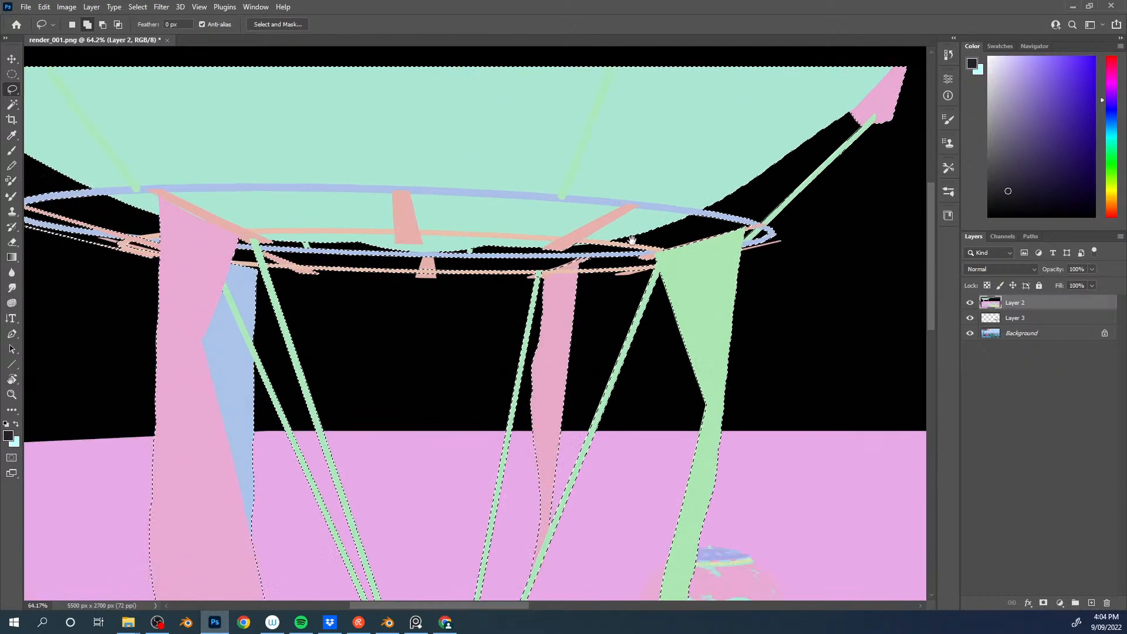
{"action": "key", "text": "w"}
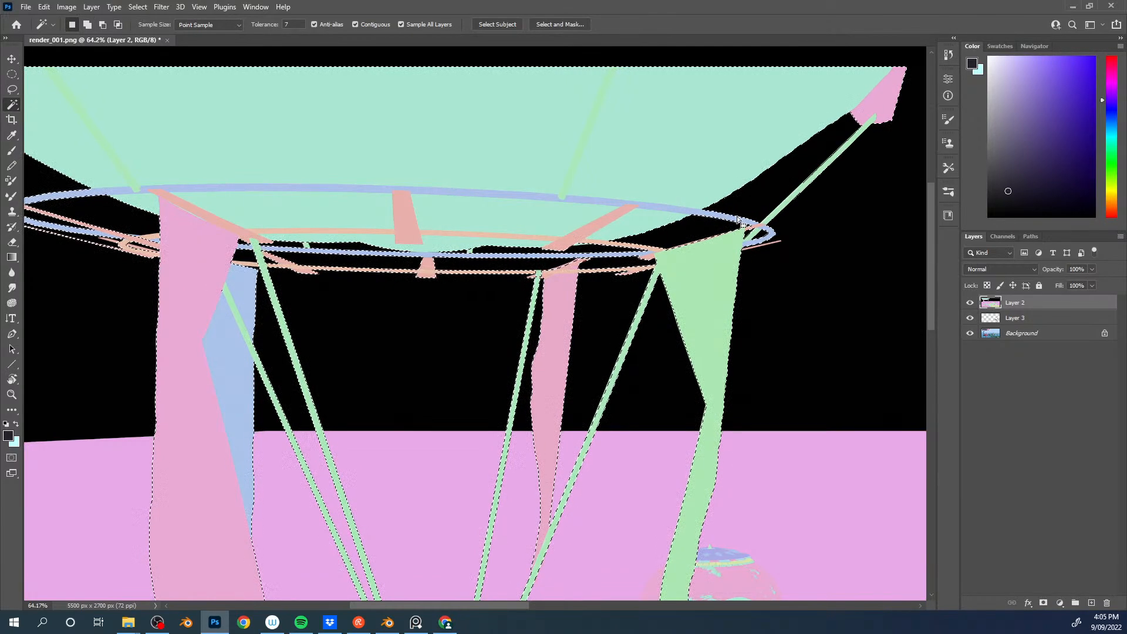
{"action": "left_click_drag", "start_coordinate": [395, 281], "coordinate": [584, 298]}
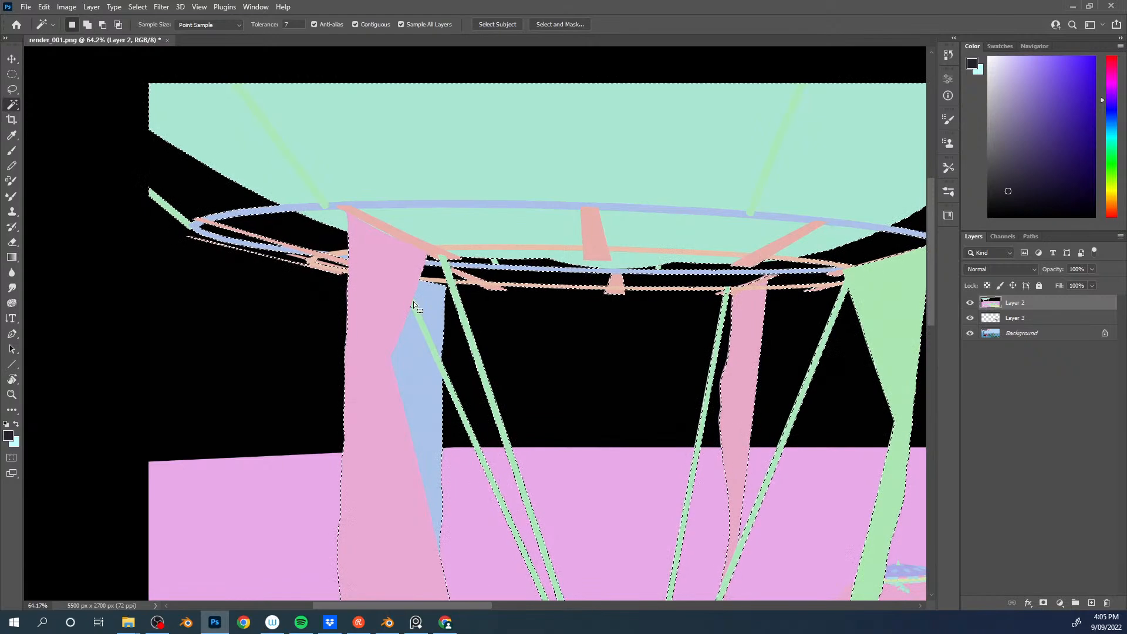
{"action": "key", "text": "l"}
{"action": "key", "text": "w"}
{"action": "left_click_drag", "start_coordinate": [390, 164], "coordinate": [390, 227]}
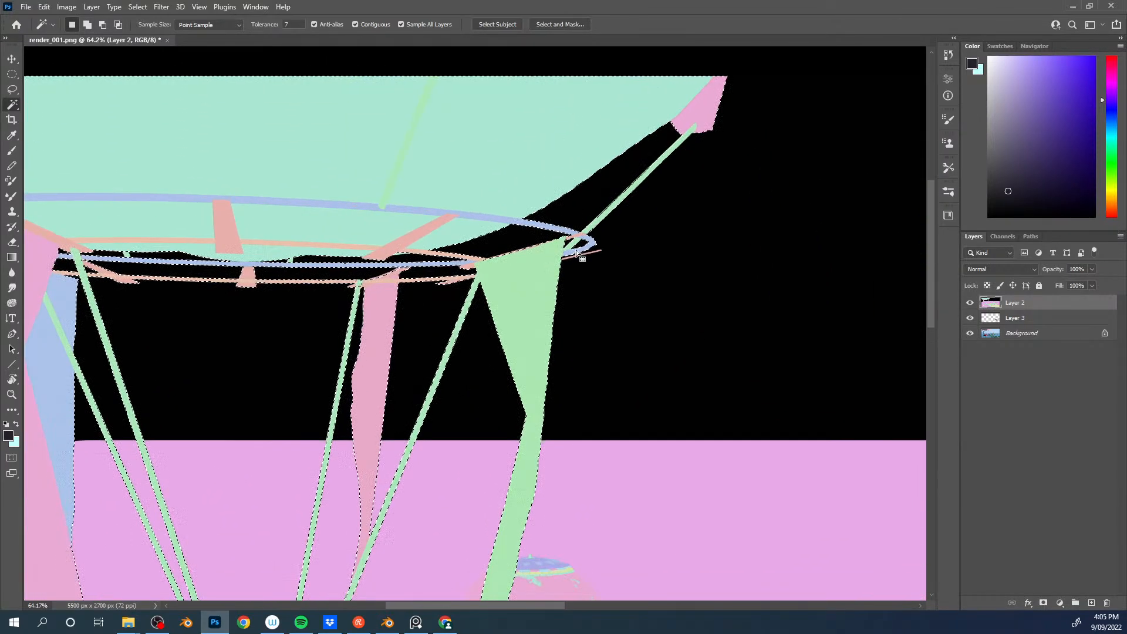
{"action": "key", "text": "z"}
{"action": "left_click_drag", "start_coordinate": [584, 247], "coordinate": [600, 247]}
{"action": "key", "text": "w"}
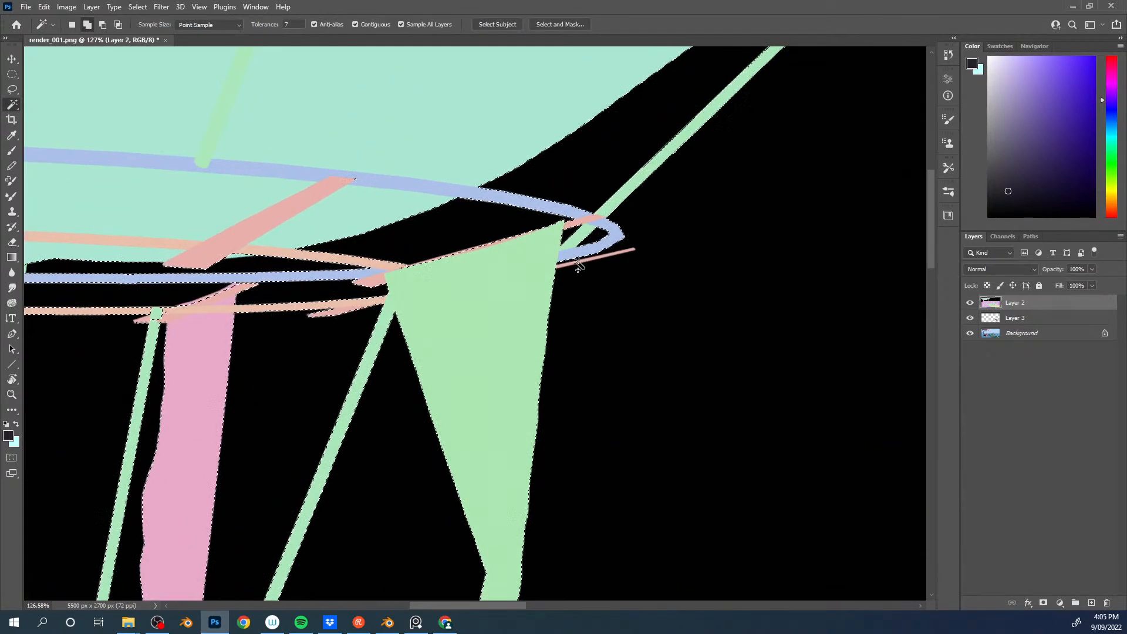
{"action": "left_click", "coordinate": [592, 261]}
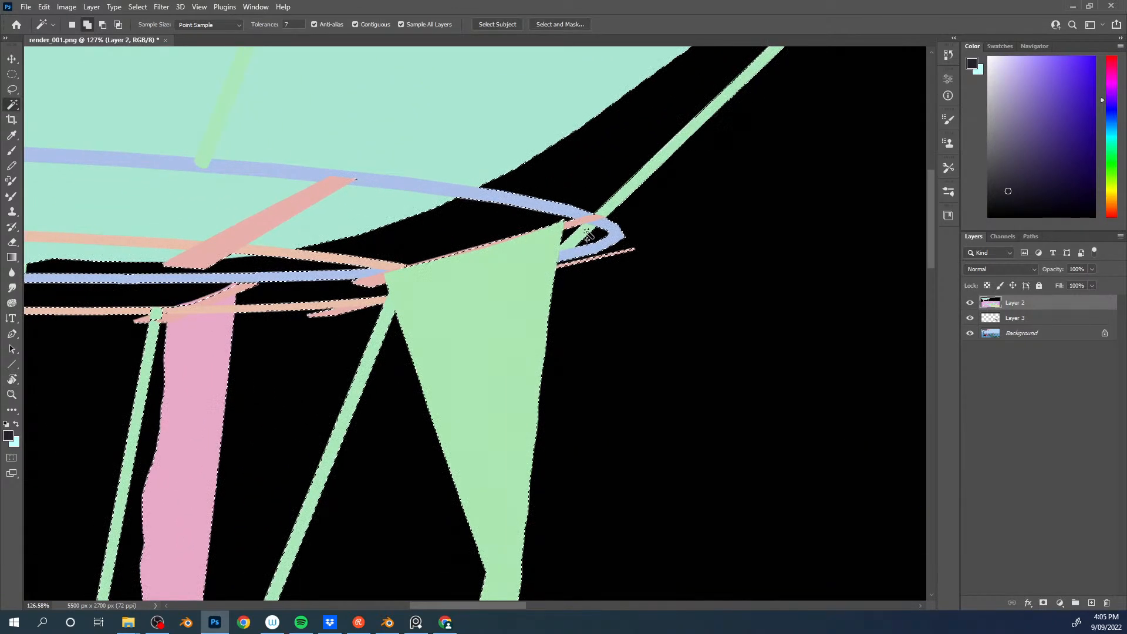
Step: Use the Lasso to add the sliver along the top edge of the green banner to the selection
{"action": "left_click_drag", "start_coordinate": [385, 258], "coordinate": [592, 251]}
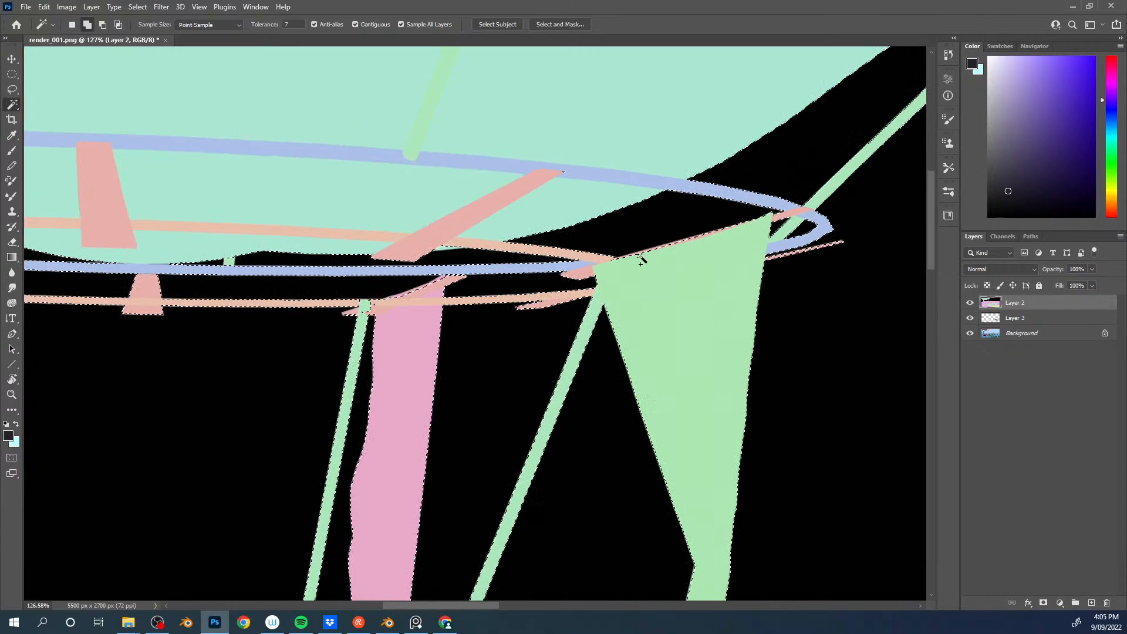
{"action": "key", "text": "l"}
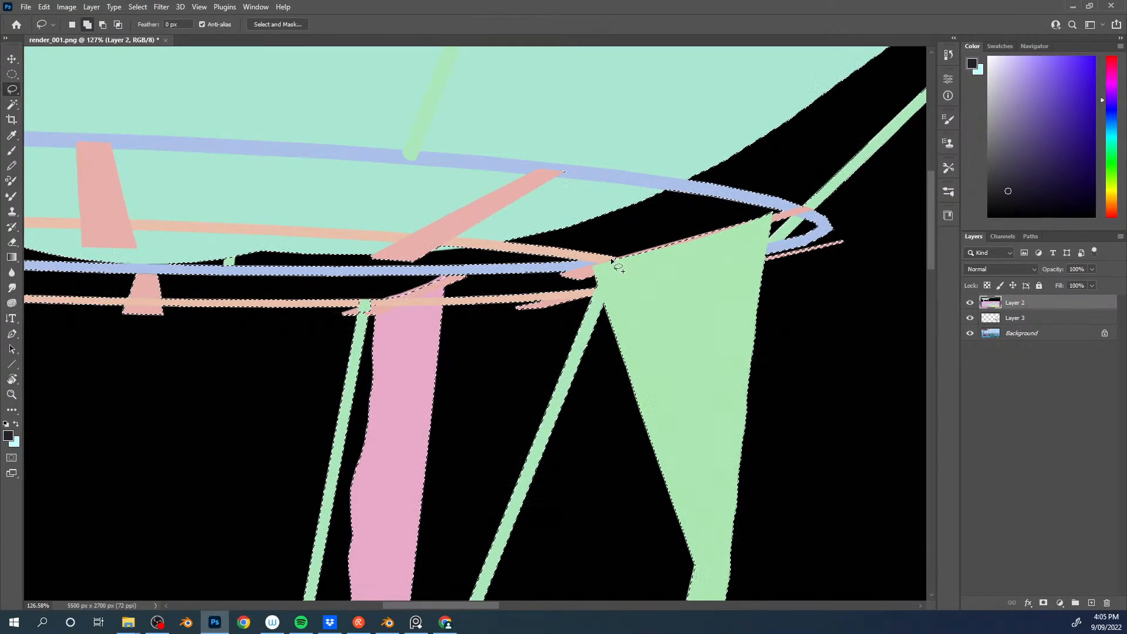
{"action": "left_click_drag", "start_coordinate": [615, 258], "coordinate": [766, 223]}
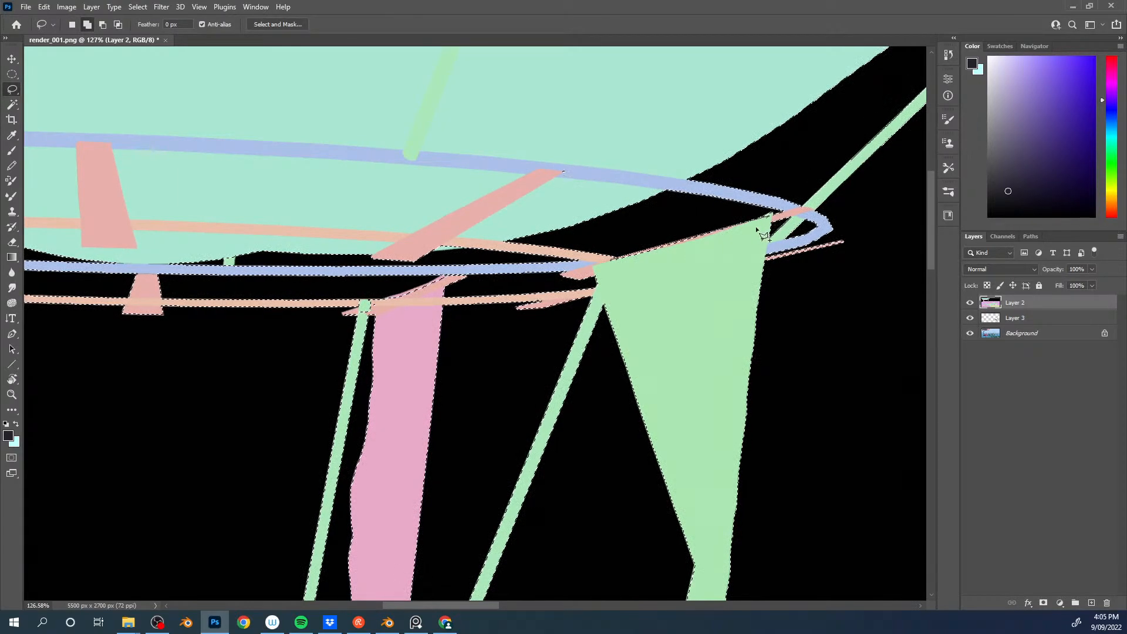
{"action": "left_click_drag", "start_coordinate": [600, 259], "coordinate": [607, 257]}
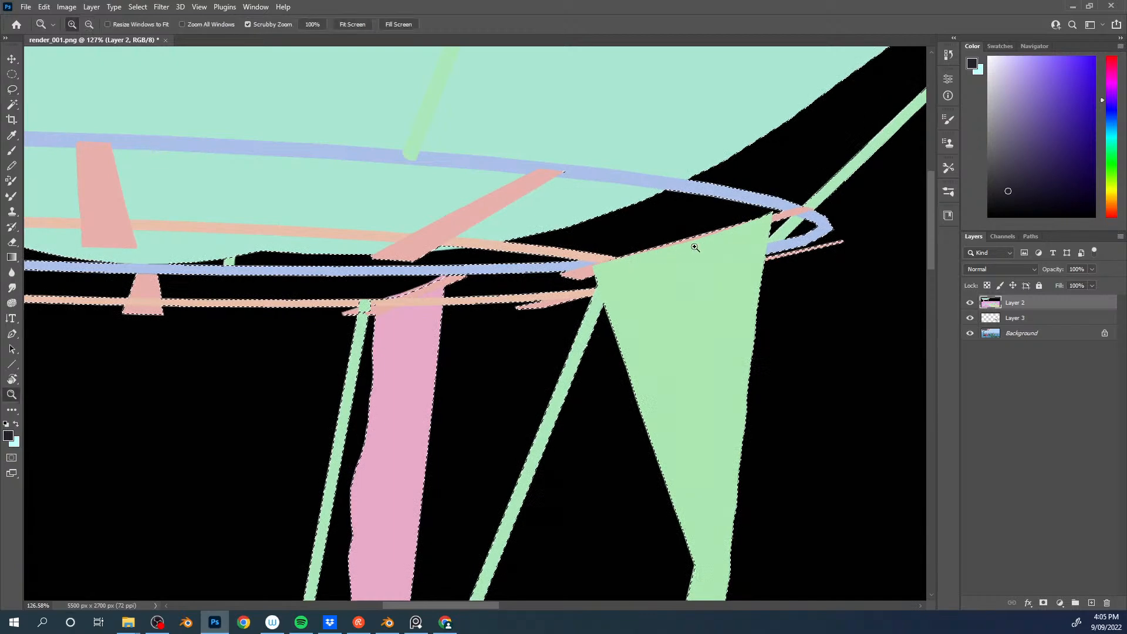
Step: Hide the color ID layer, copy the selected foreground balloon from the Background to a new layer, and check the cutout in isolation
{"action": "left_click_drag", "start_coordinate": [695, 247], "coordinate": [623, 253], "text": "ctrl"}
{"action": "left_click", "coordinate": [970, 303]}
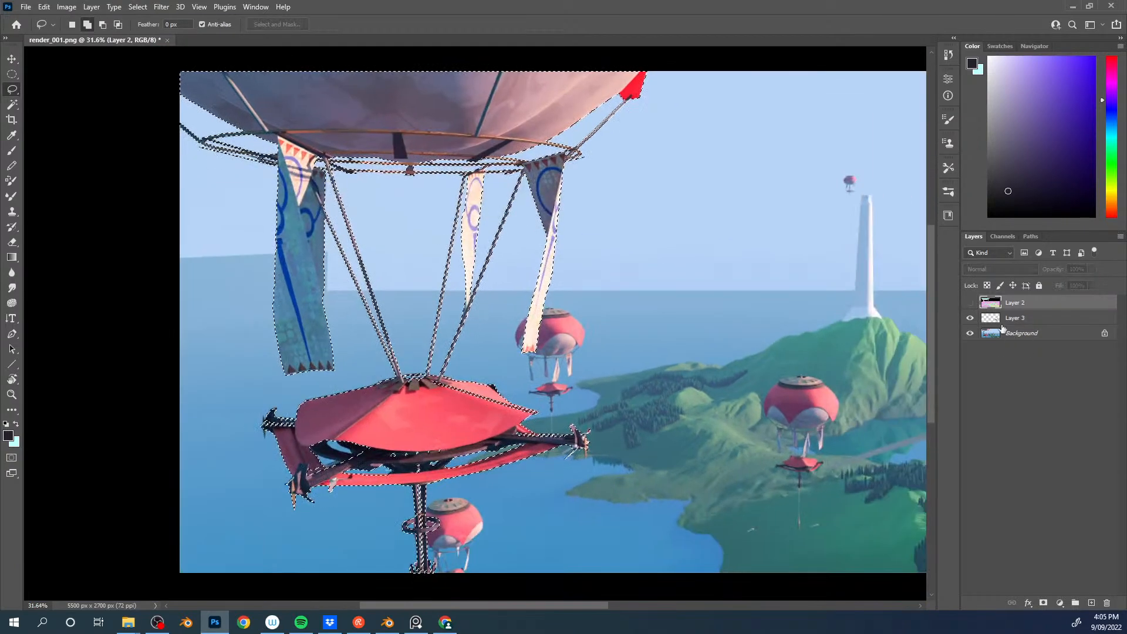
{"action": "left_click", "coordinate": [1027, 332]}
{"action": "key", "text": "ctrl+j"}
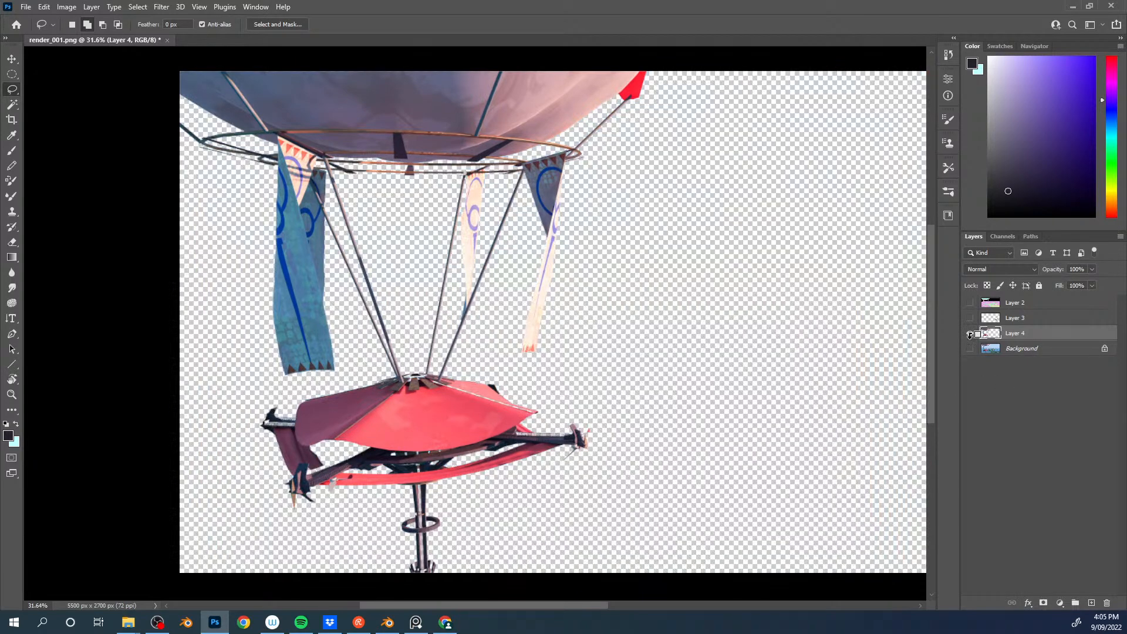
{"action": "left_click", "coordinate": [969, 335], "text": "alt"}
{"action": "left_click_drag", "start_coordinate": [691, 420], "coordinate": [534, 303]}
{"action": "scroll", "coordinate": [535, 303], "scroll_direction": "down", "scroll_amount": 5, "text": "alt"}
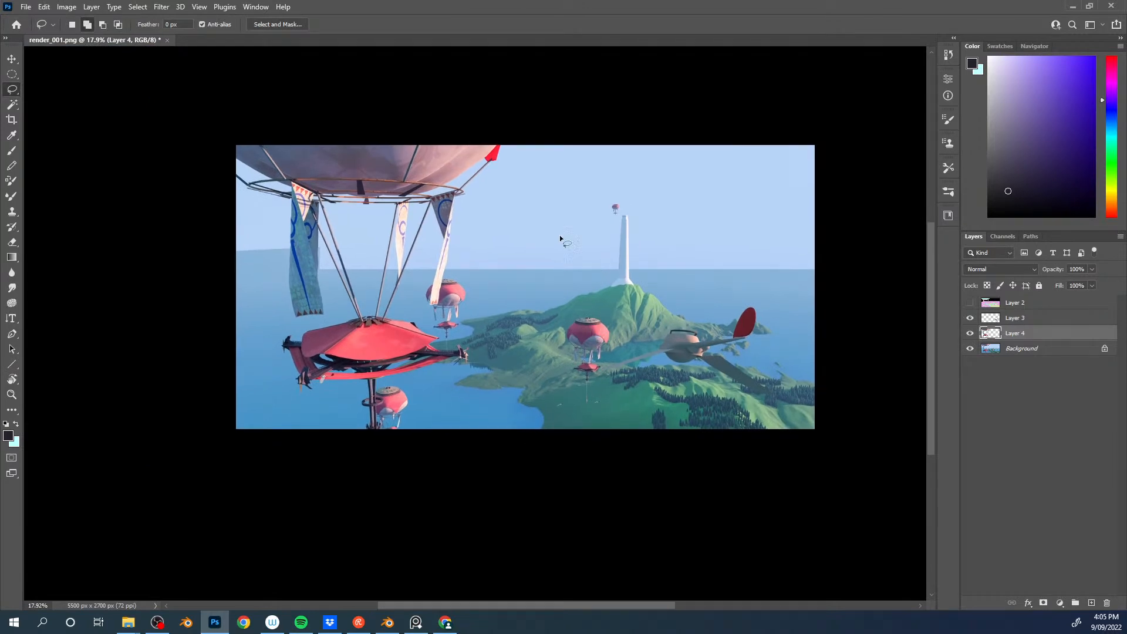
{"action": "left_click", "coordinate": [970, 333]}
{"action": "left_click", "coordinate": [970, 334]}
Step: Load Layer 4's outline as a selection and add the missing roof ridge, using the color ID layer as reference
{"action": "left_click", "coordinate": [992, 334], "text": "ctrl"}
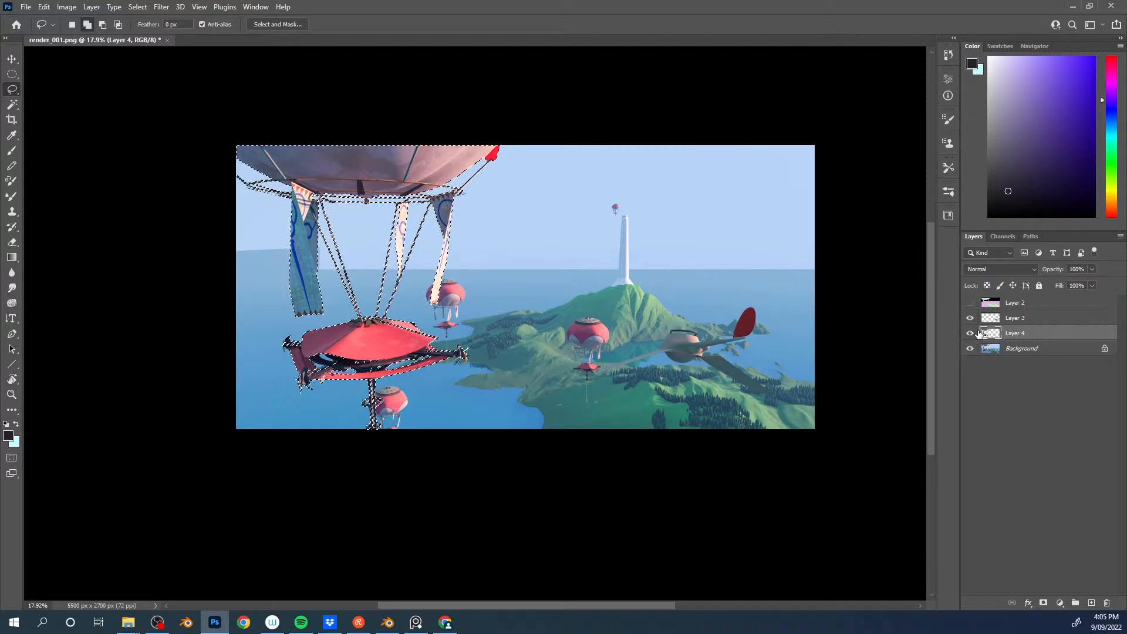
{"action": "key", "text": "ctrl+space"}
{"action": "mouse_move", "coordinate": [364, 292]}
{"action": "left_mouse_down", "text": "ctrl"}
{"action": "mouse_move", "coordinate": [648, 379]}
{"action": "mouse_move", "coordinate": [703, 308]}
{"action": "left_mouse_up", "text": "ctrl"}
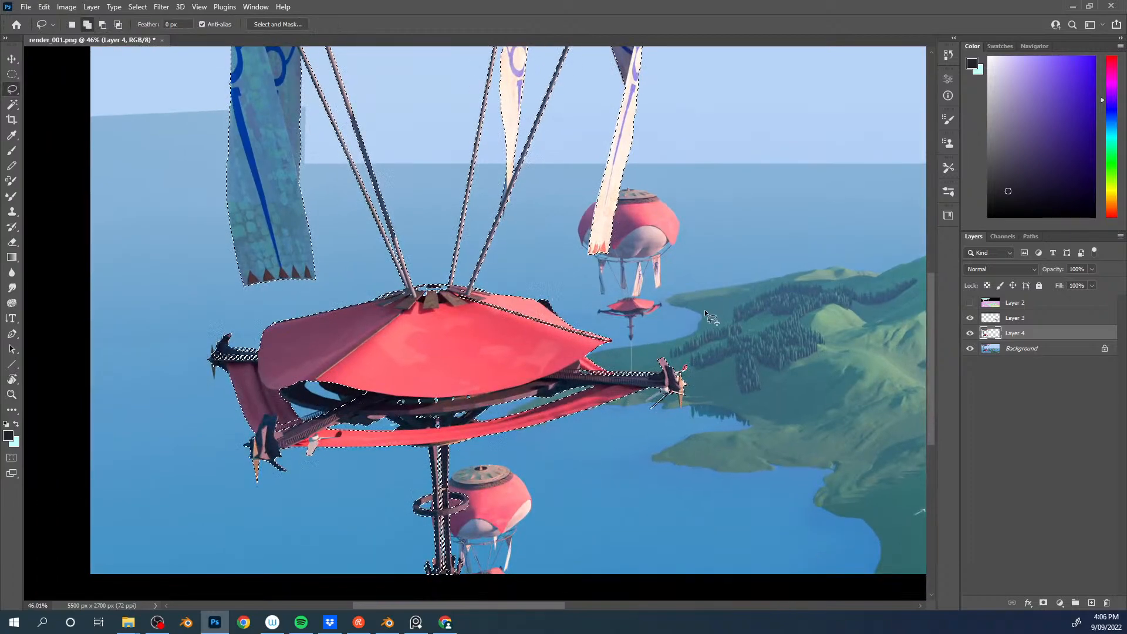
{"action": "left_click", "coordinate": [972, 303]}
{"action": "key", "text": "w"}
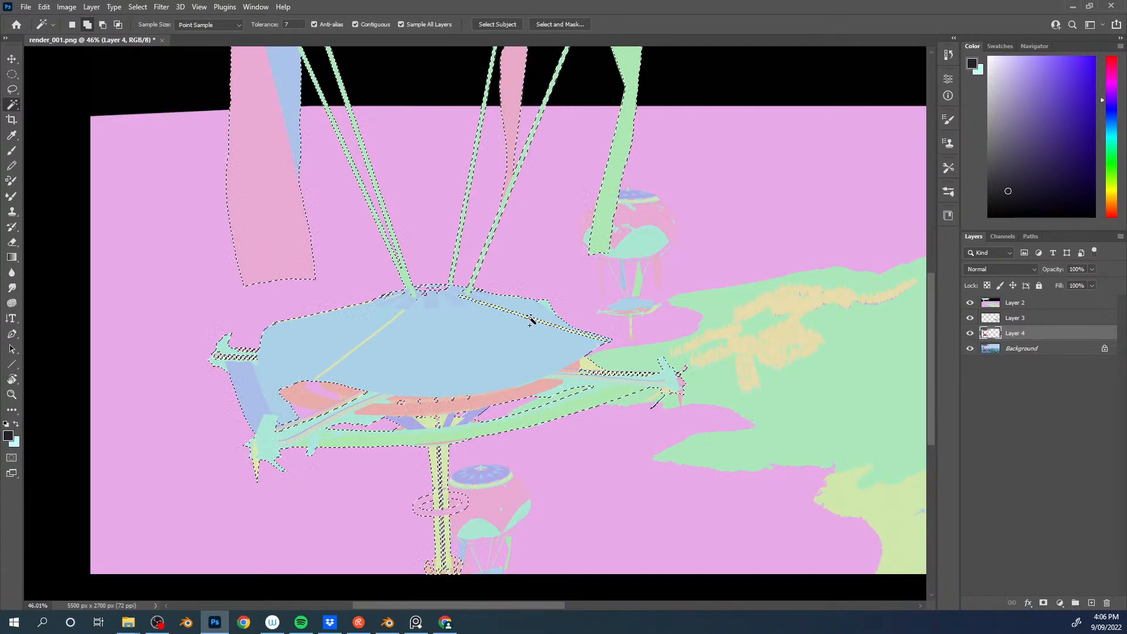
{"action": "left_click", "coordinate": [970, 304]}
Step: Copy the completed selection to a new layer and merge Layer 4 into it
{"action": "key", "text": "ctrl+j"}
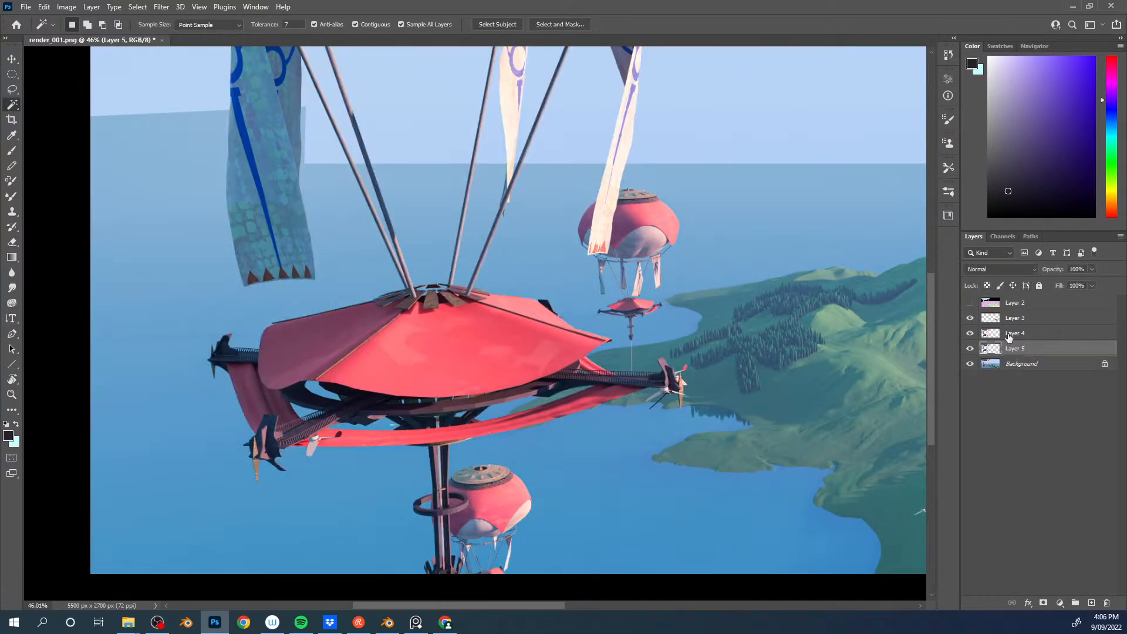
{"action": "left_click", "coordinate": [1001, 333]}
{"action": "key", "text": "ctrl+e"}
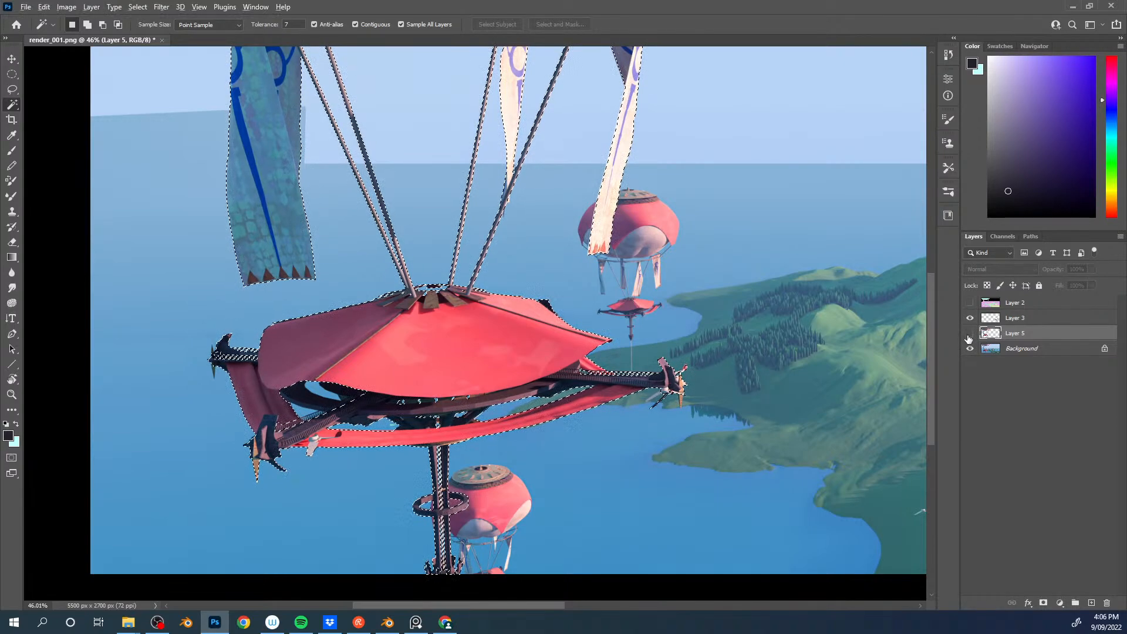
Step: Check Layer 5 in isolation, load its outline as a selection, and refine it against the color ID layer
{"action": "left_click", "coordinate": [969, 334], "text": "alt"}
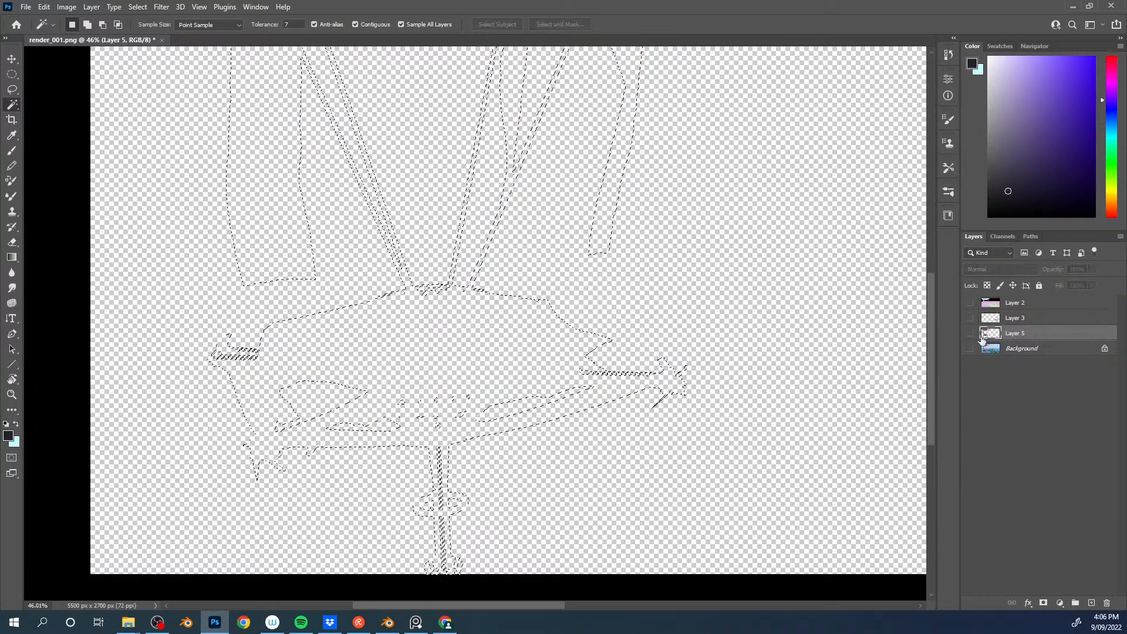
{"action": "left_click", "coordinate": [971, 350]}
{"action": "left_click", "coordinate": [980, 347]}
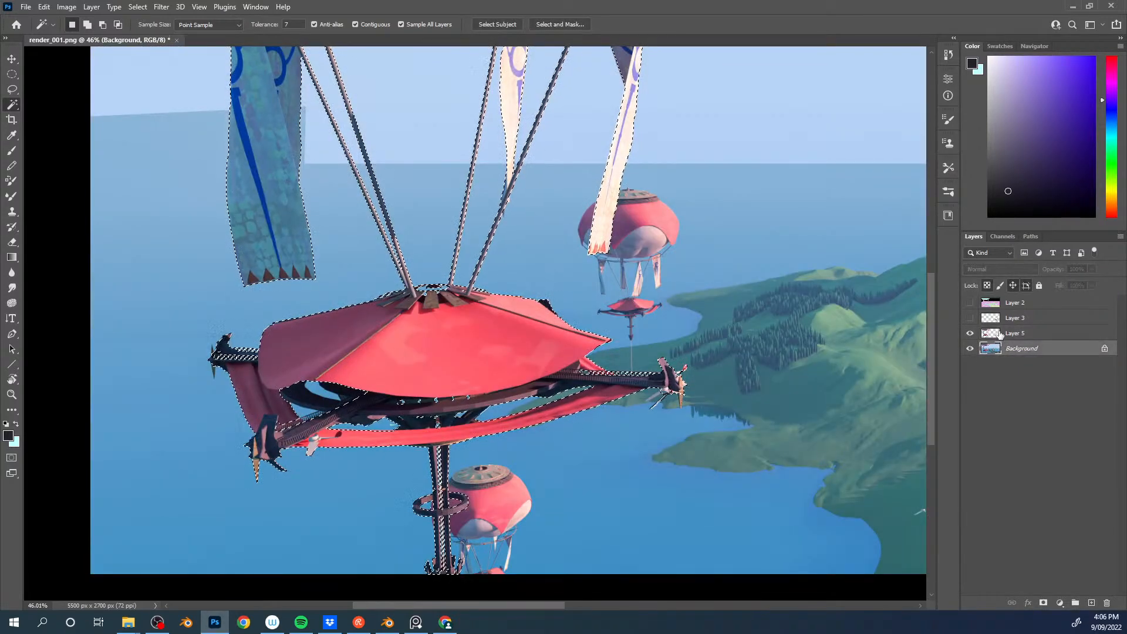
{"action": "left_click", "coordinate": [992, 335], "text": "ctrl"}
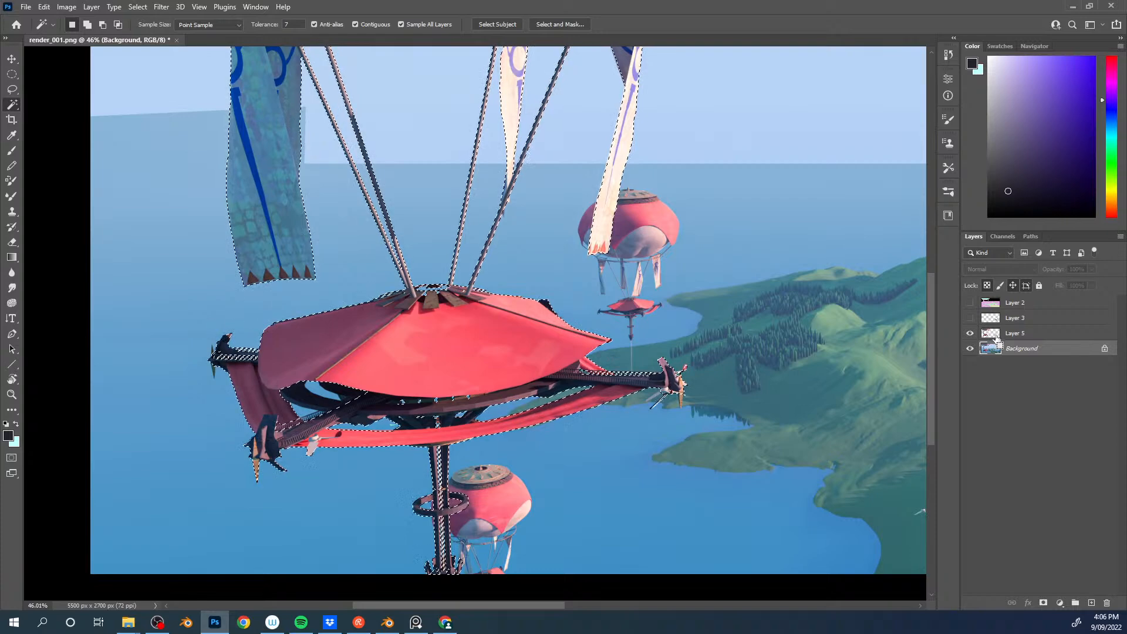
{"action": "left_click", "coordinate": [986, 304]}
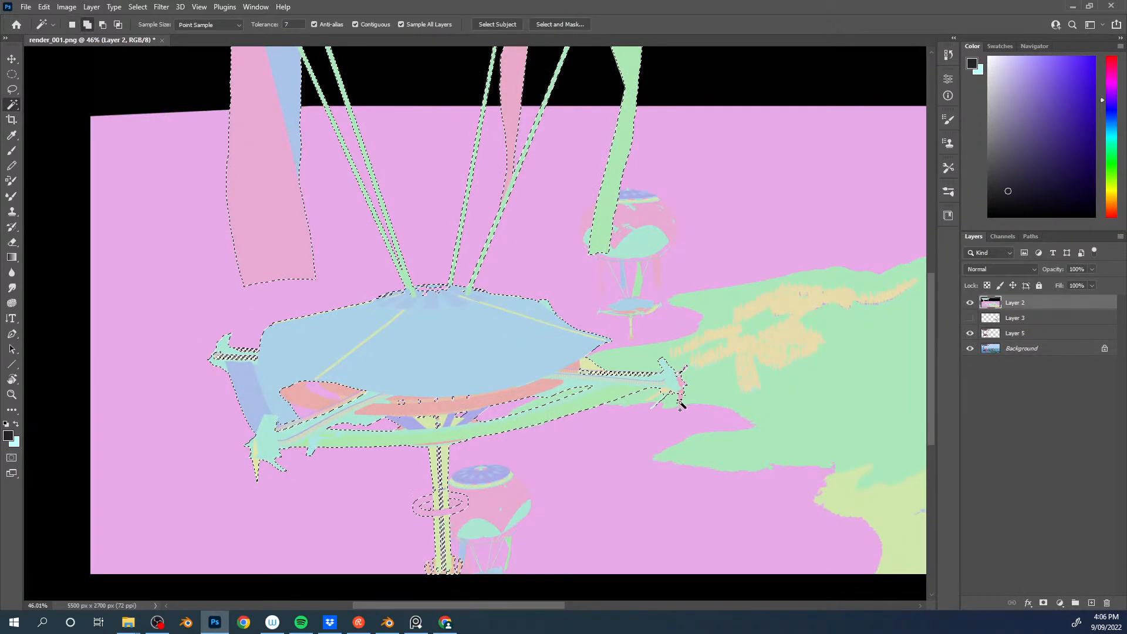
{"action": "left_click", "coordinate": [969, 303]}
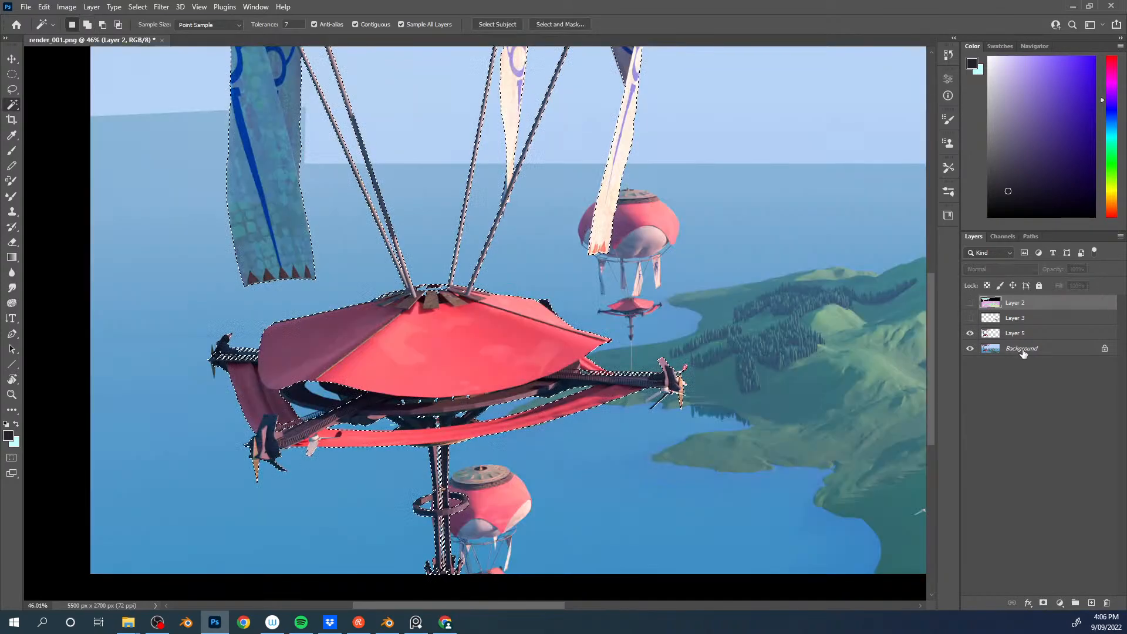
Step: Copy the selected balloon from the Background to a new layer and remove the old cutout, Layer 5
{"action": "left_click", "coordinate": [1025, 348]}
{"action": "key", "text": "ctrl+j"}
{"action": "left_click", "coordinate": [1031, 337]}
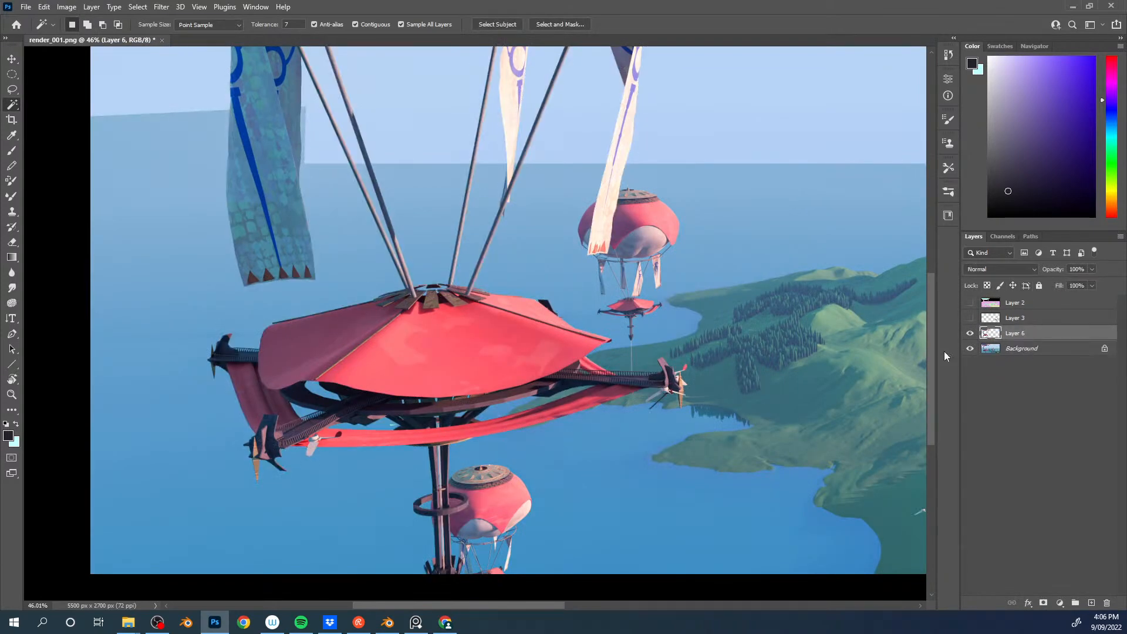
{"action": "key", "text": "Delete"}
Step: Load Layer 6's outline as a selection and expand it by 1 pixel
{"action": "left_click", "coordinate": [991, 334], "text": "ctrl"}
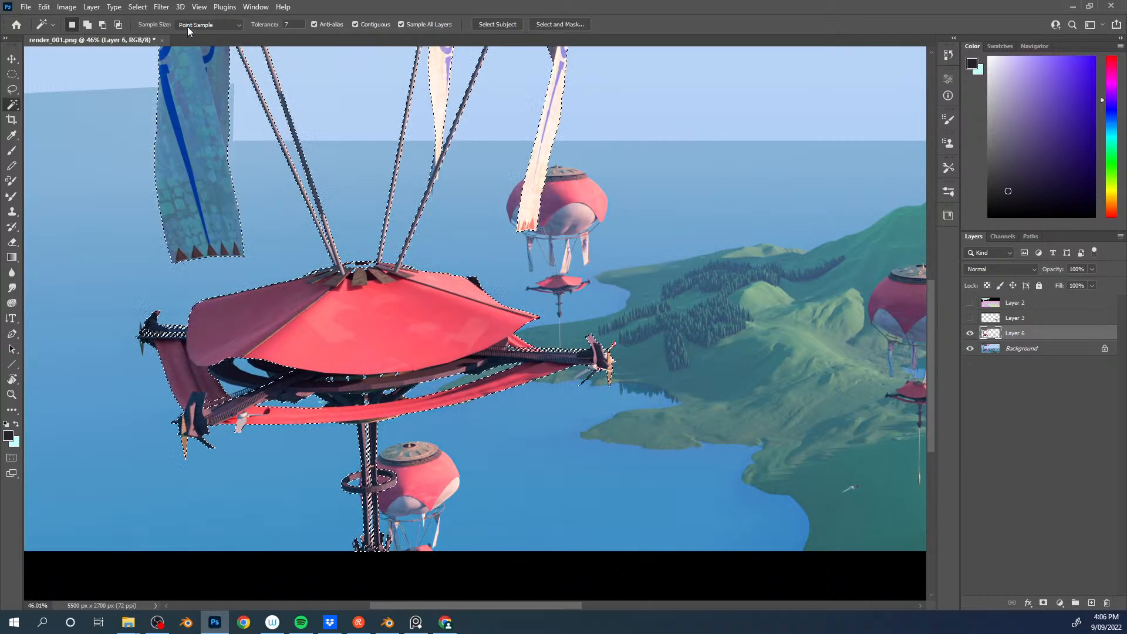
{"action": "left_click", "coordinate": [138, 7]}
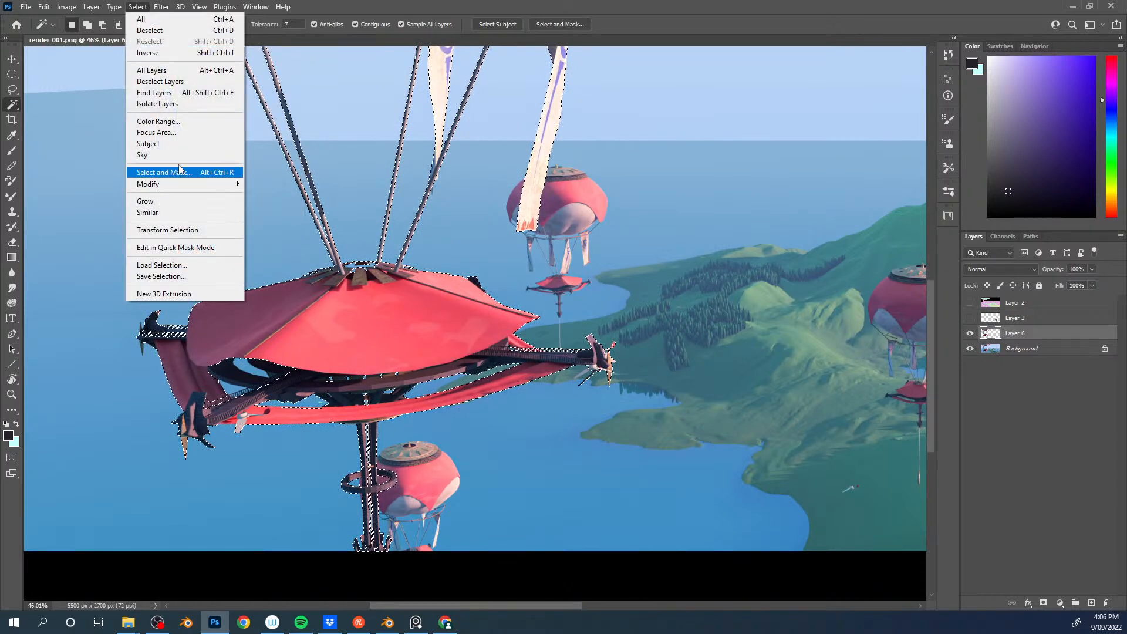
{"action": "mouse_move", "coordinate": [185, 188]}
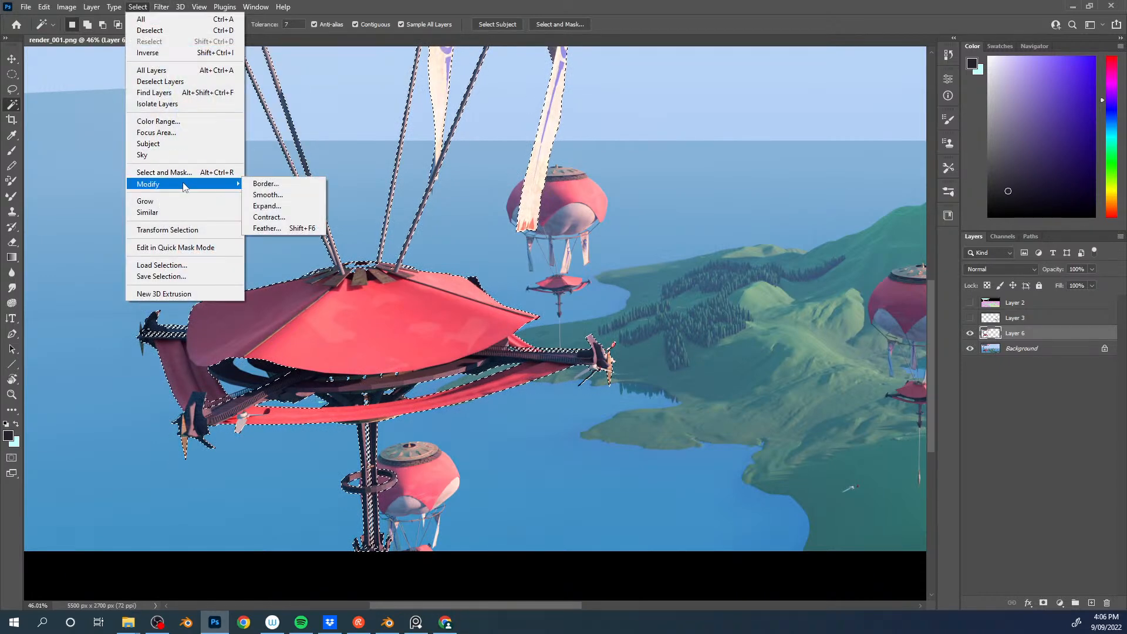
{"action": "left_click", "coordinate": [285, 220]}
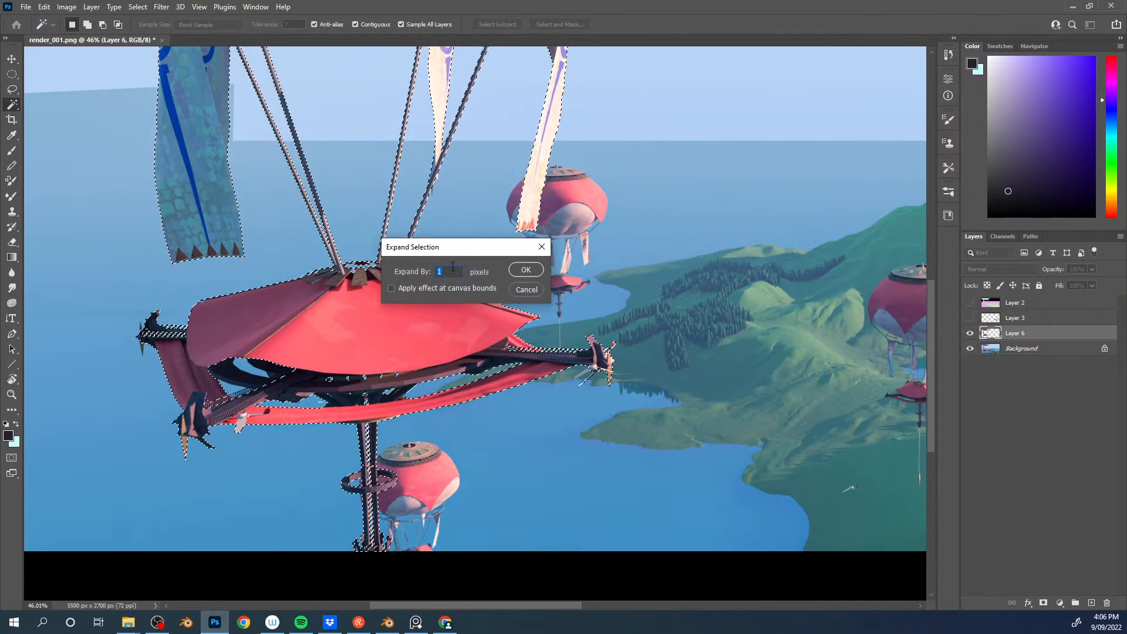
{"action": "key", "text": "Return"}
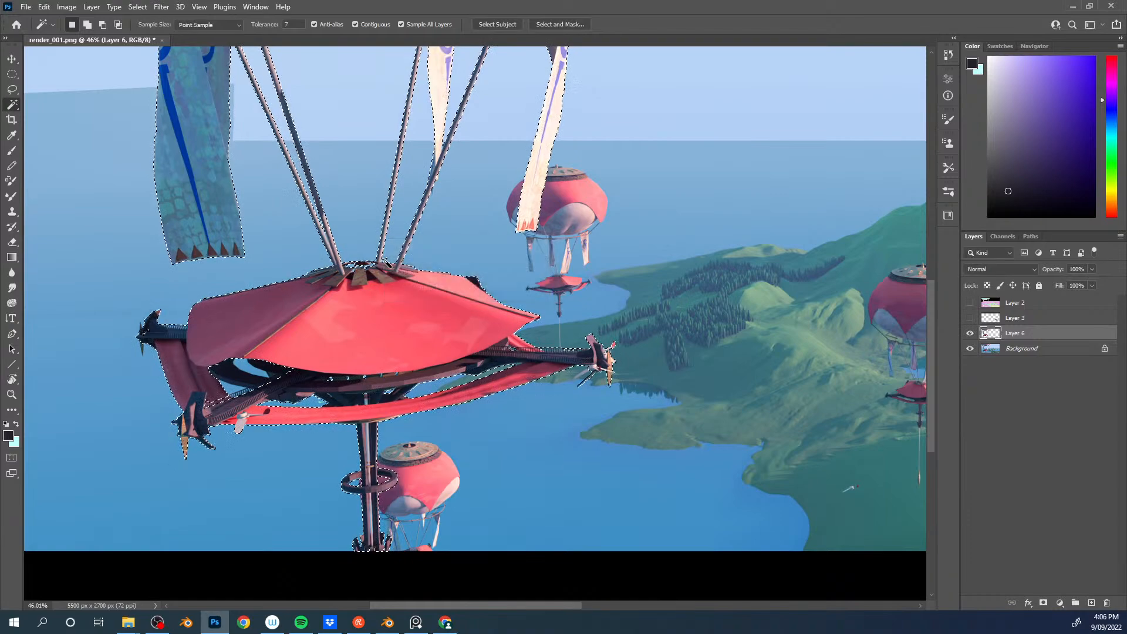
Step: Hide Layer 6 and convert the locked Background into a regular layer named Layer 0
{"action": "left_click", "coordinate": [970, 333]}
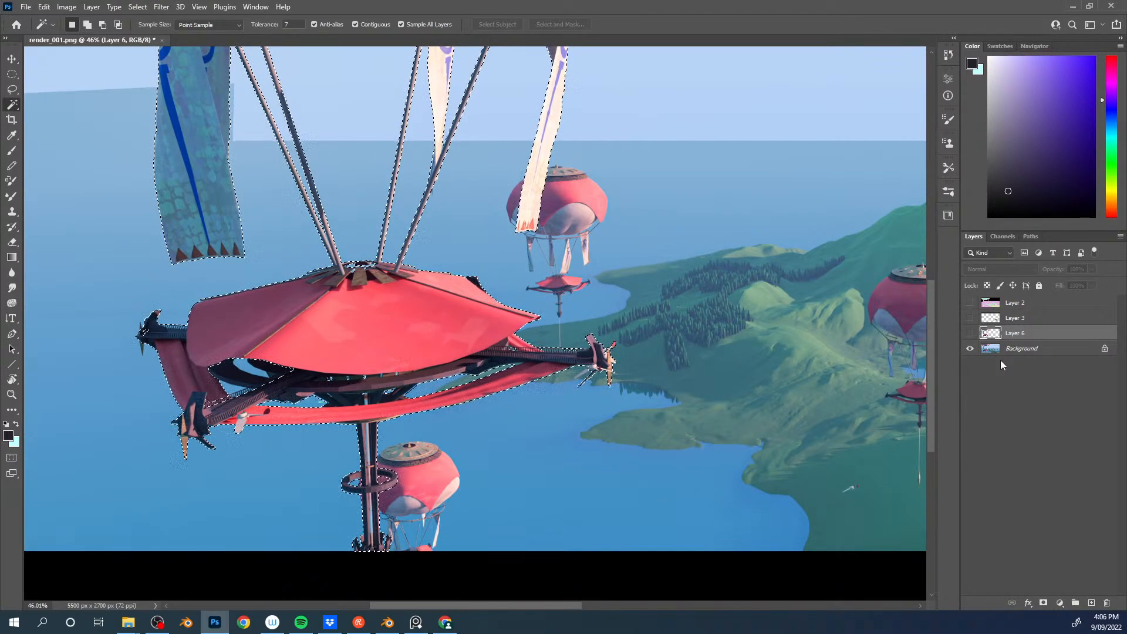
{"action": "left_click", "coordinate": [46, 7]}
{"action": "left_click", "coordinate": [1045, 429]}
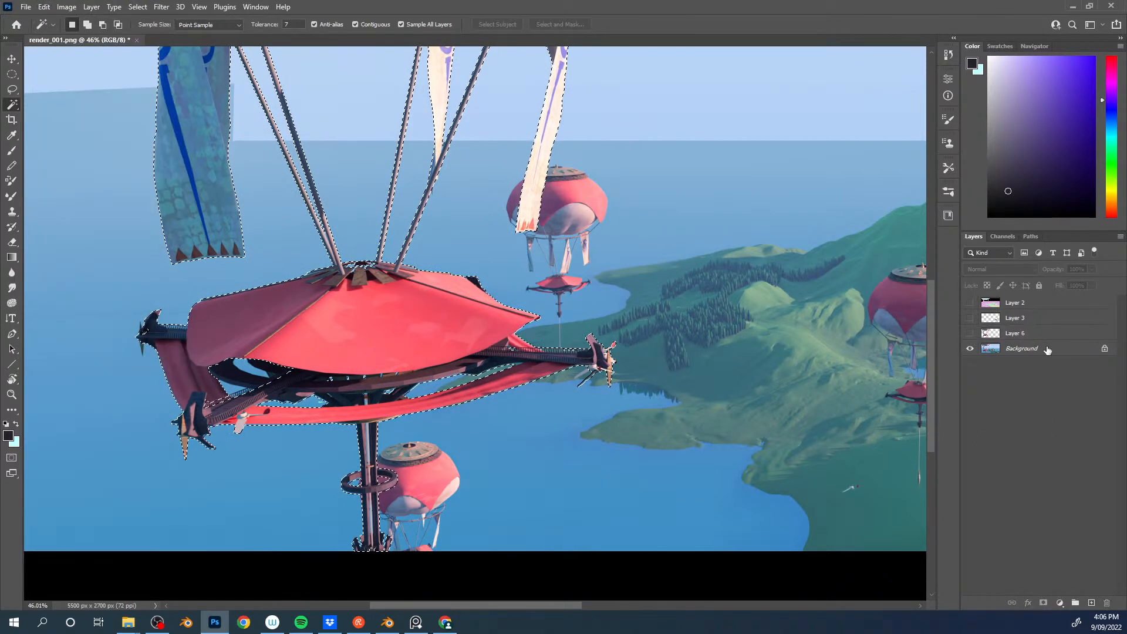
{"action": "left_click", "coordinate": [1048, 350]}
{"action": "left_click", "coordinate": [1065, 354]}
{"action": "key", "text": "Return"}
Step: Try to copy the expanded selection from Layer 0 to a new layer
{"action": "key", "text": "ctrl+j"}
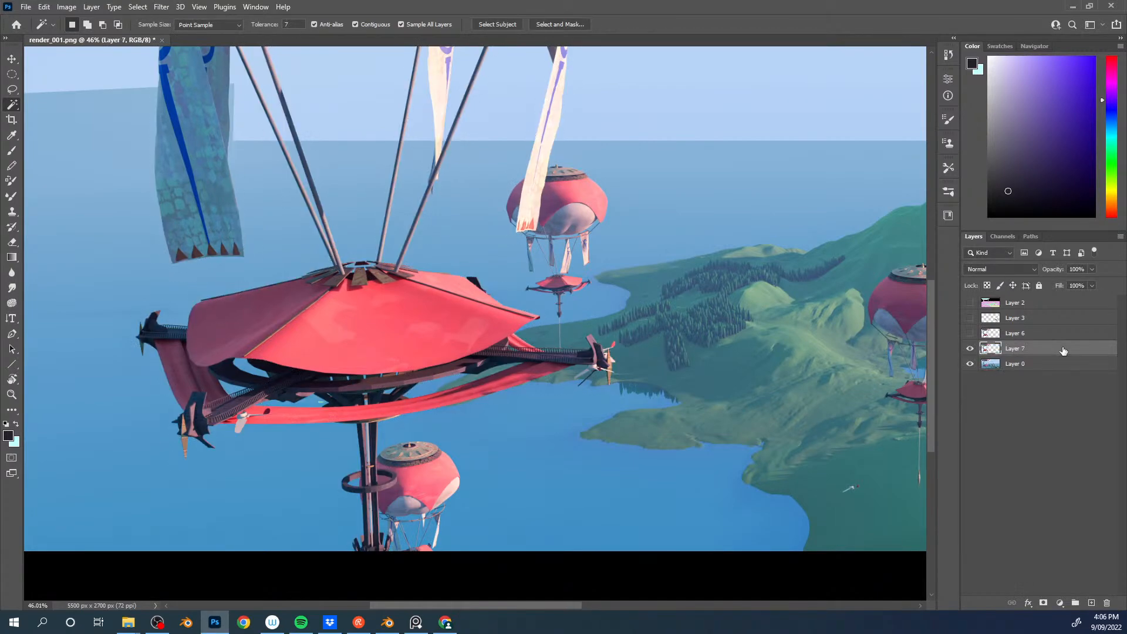
{"action": "left_click", "coordinate": [1042, 352]}
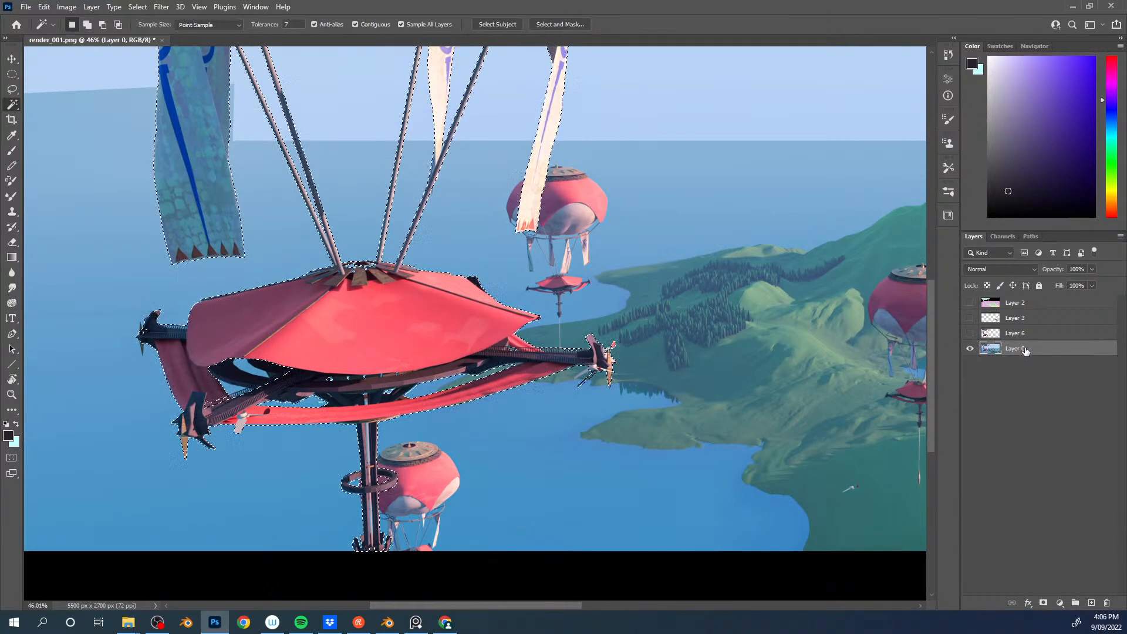
Step: Clear the selection around the foreground balloon, keeping Layer 0 active
{"action": "right_click", "coordinate": [1027, 349]}
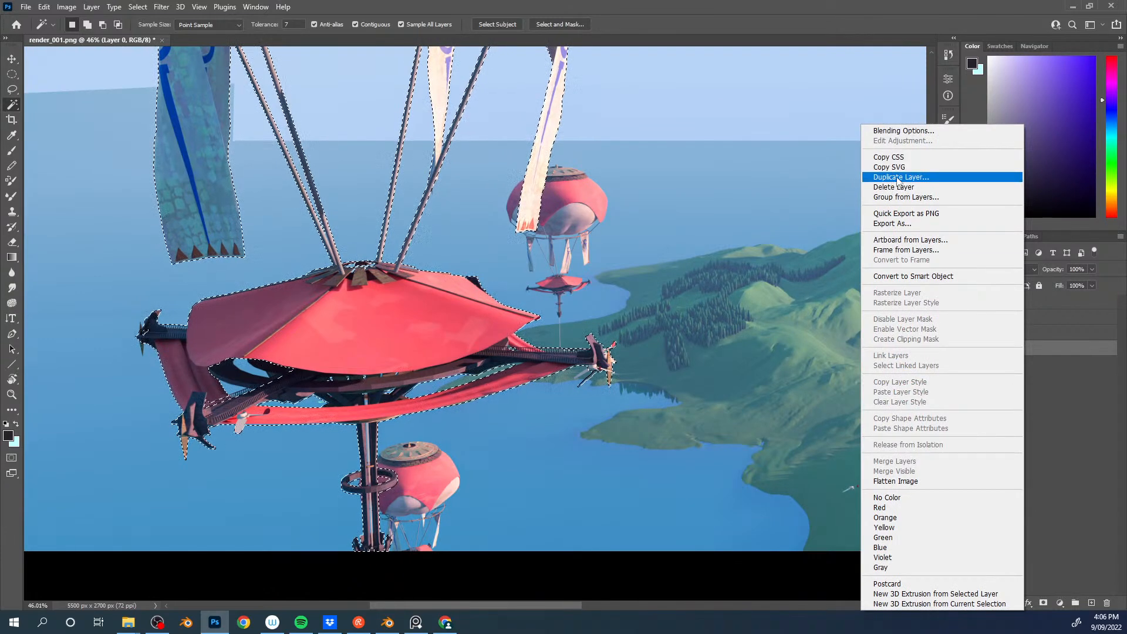
{"action": "left_click", "coordinate": [813, 263]}
{"action": "key", "text": "ctrl+d"}
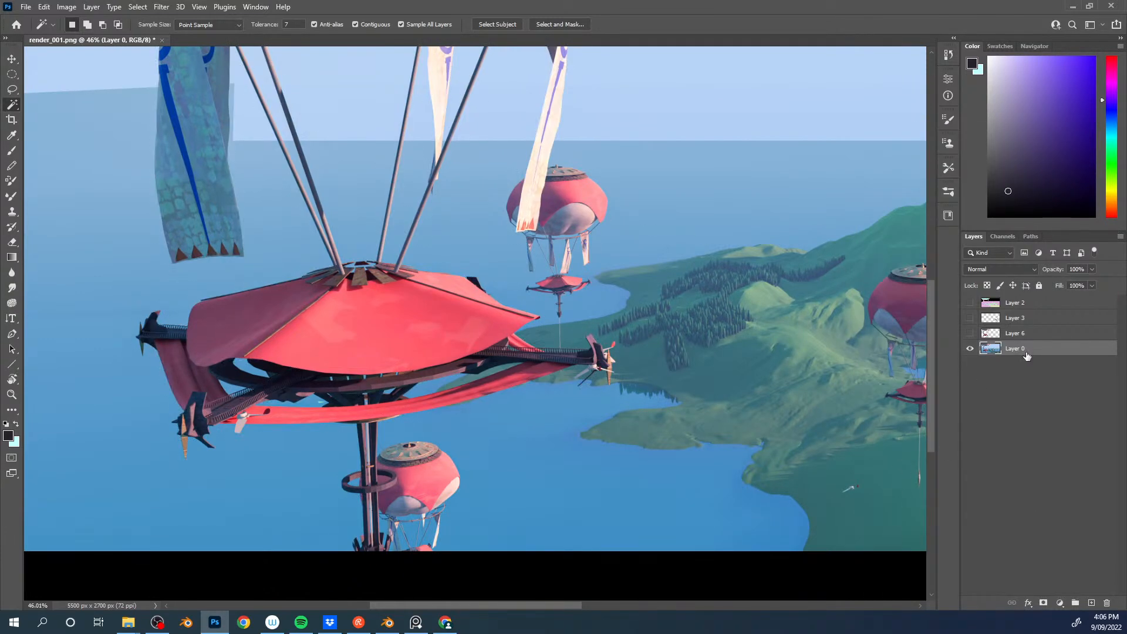
Step: Duplicate Layer 0, load Layer 6's outline as a selection on the copy and expand it by 2 pixels
{"action": "left_click", "coordinate": [991, 333], "text": "ctrl"}
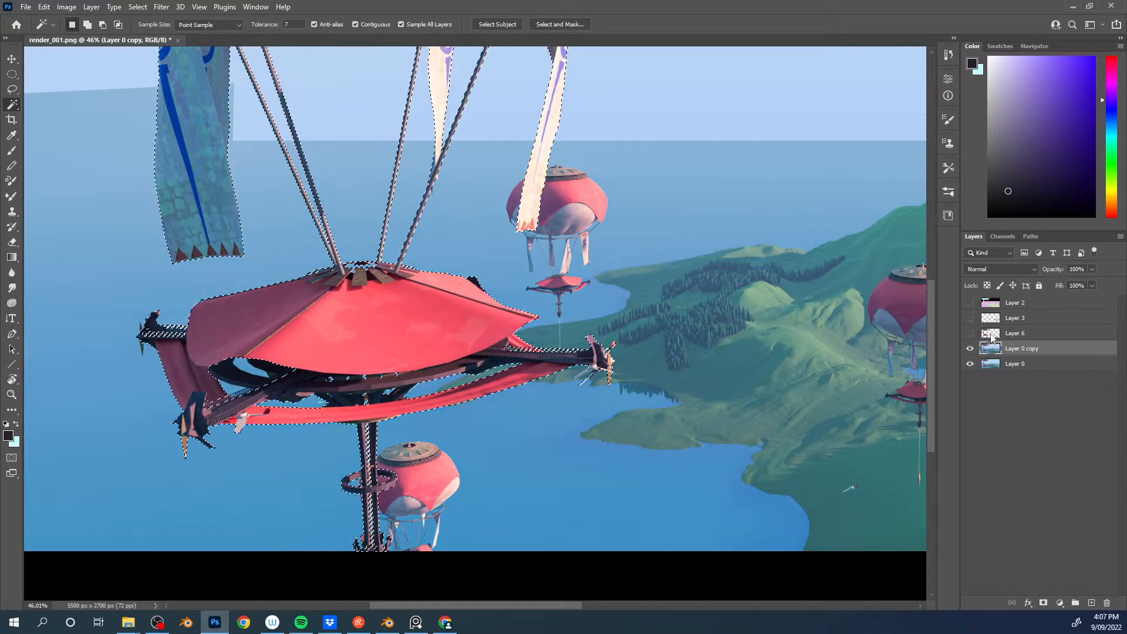
{"action": "left_click", "coordinate": [135, 7]}
{"action": "mouse_move", "coordinate": [186, 188]}
{"action": "left_click", "coordinate": [272, 206]}
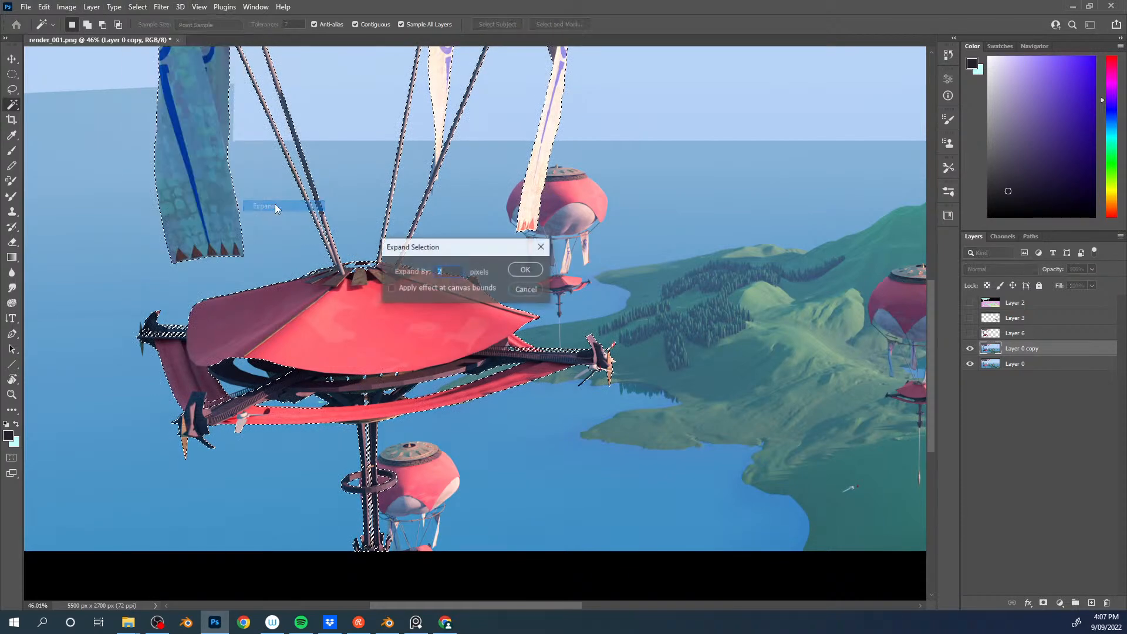
{"action": "left_click", "coordinate": [526, 269]}
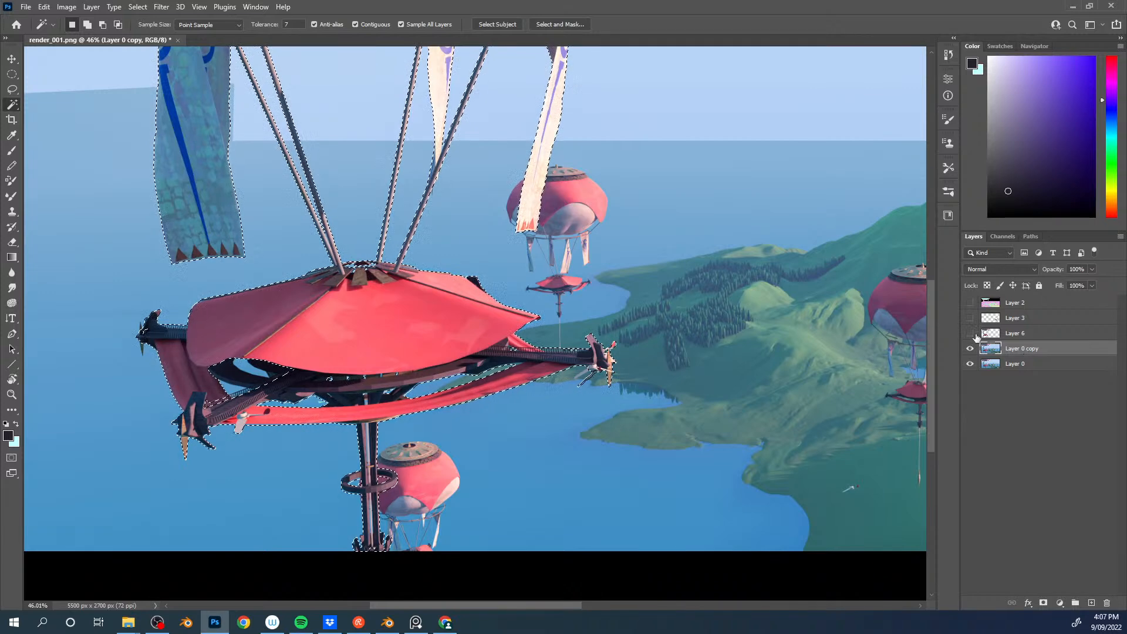
Step: Fill the selected foreground balloon area on Layer 0 copy with Content-Aware contents and deselect
{"action": "left_click", "coordinate": [44, 7]}
{"action": "left_click", "coordinate": [75, 190]}
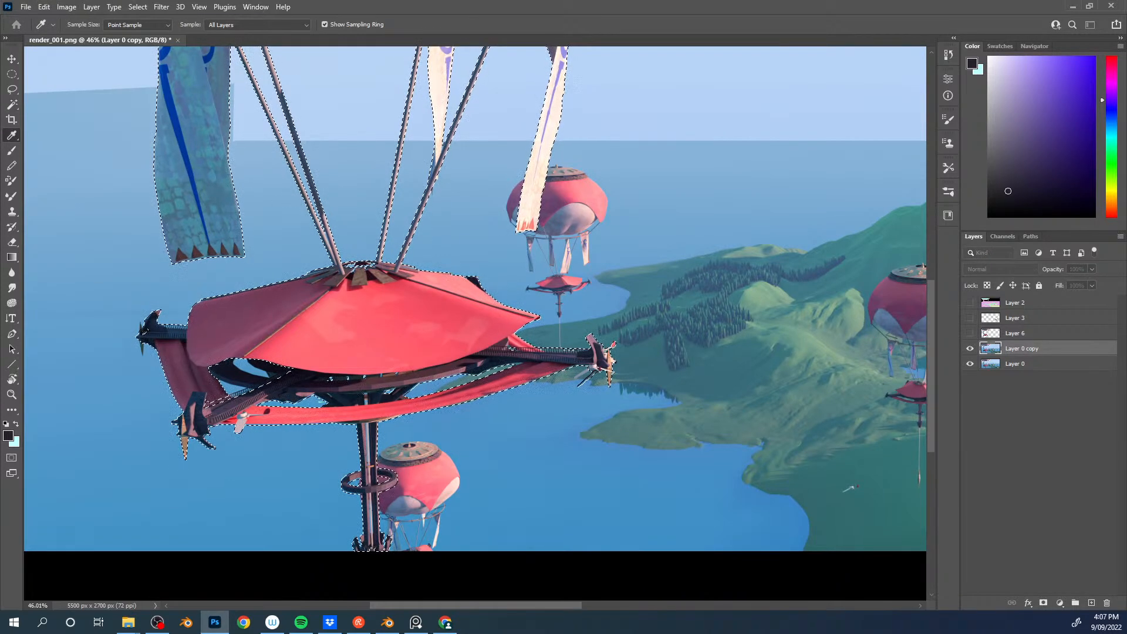
{"action": "left_click_drag", "start_coordinate": [558, 326], "coordinate": [553, 202]}
{"action": "left_click", "coordinate": [555, 226]}
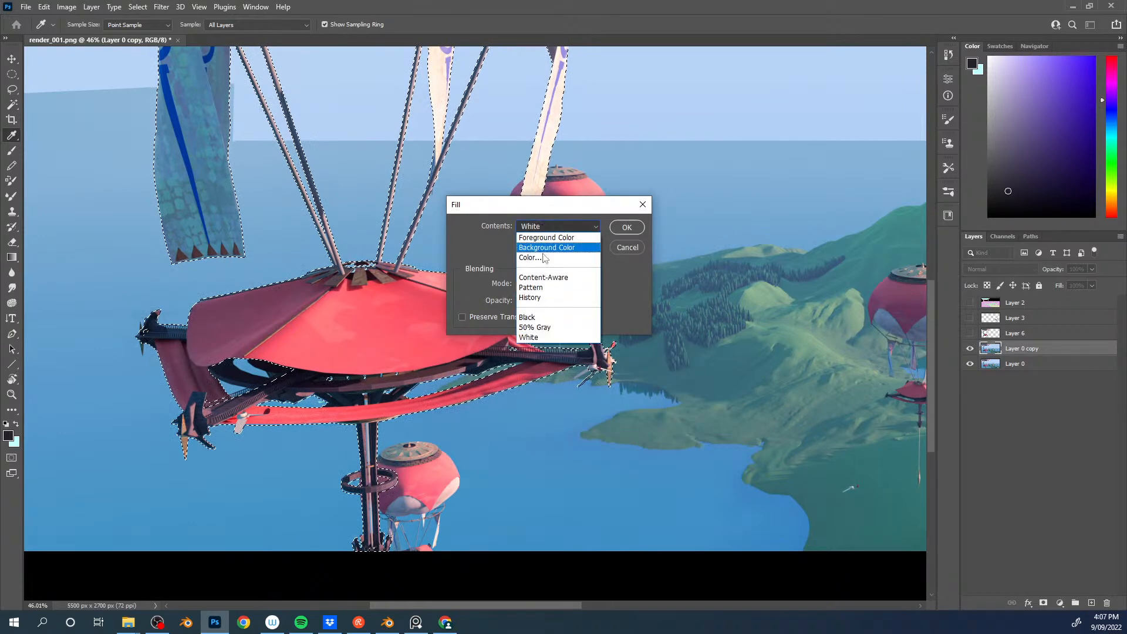
{"action": "left_click", "coordinate": [543, 283]}
{"action": "left_click", "coordinate": [627, 228]}
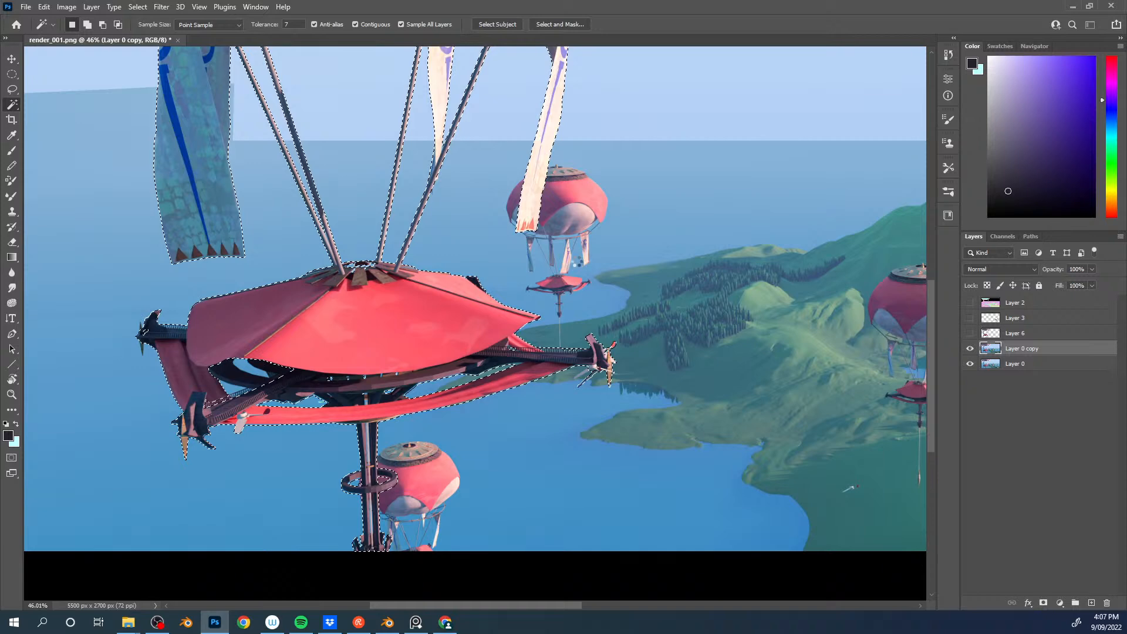
{"action": "left_click_drag", "start_coordinate": [495, 293], "coordinate": [555, 227]}
{"action": "key", "text": "w"}
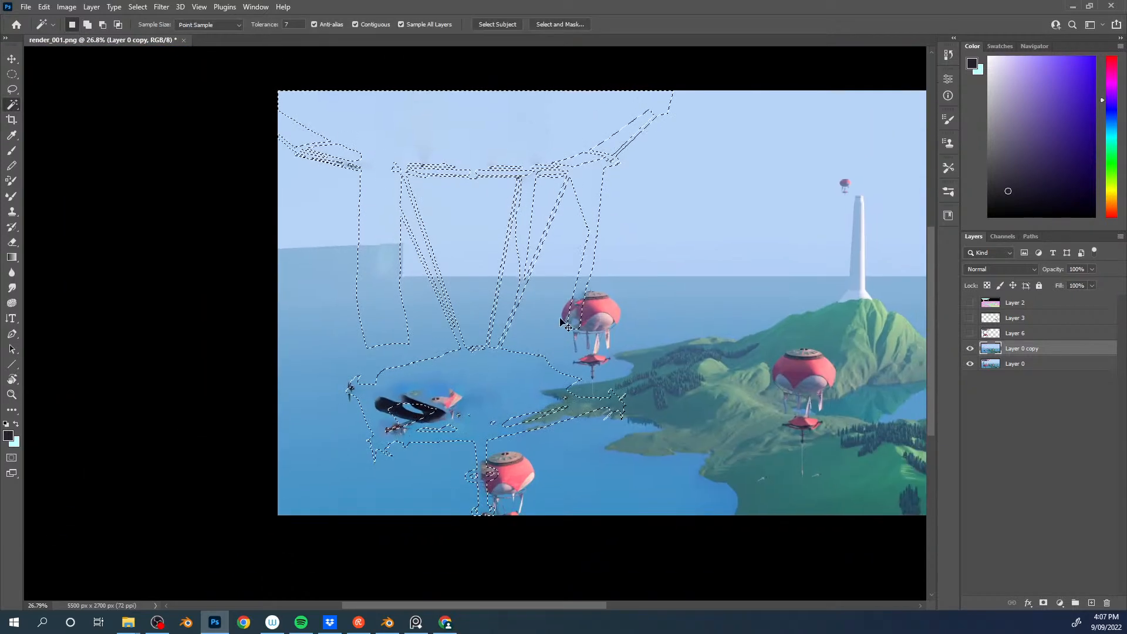
{"action": "key", "text": "ctrl+d"}
{"action": "scroll", "coordinate": [596, 324], "scroll_direction": "down", "scroll_amount": 3}
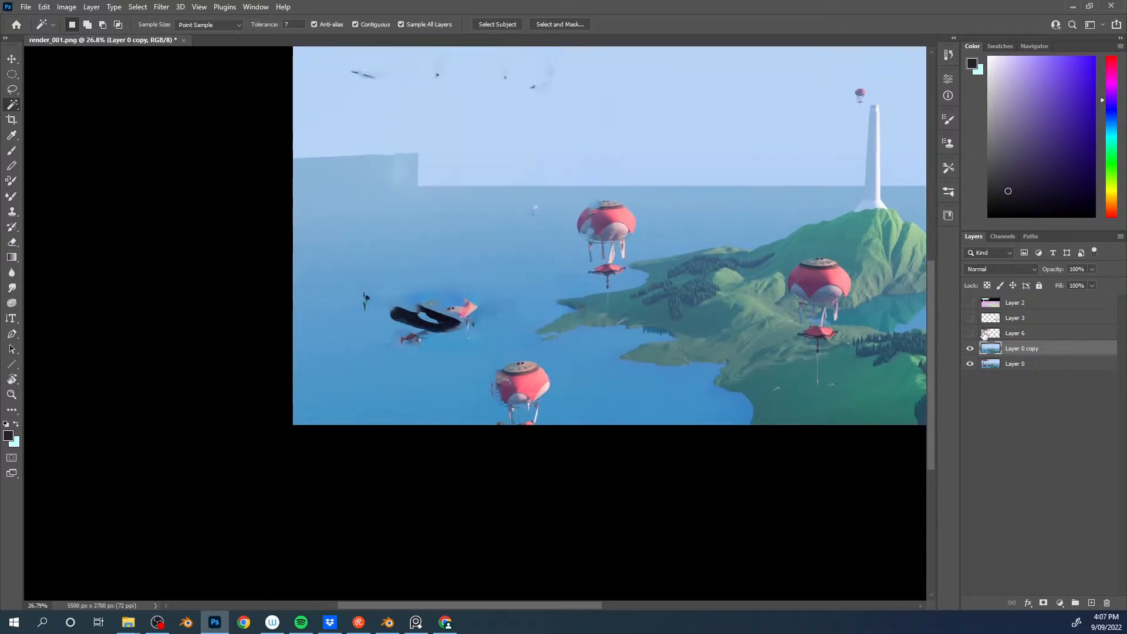
Step: Toggle Layer 6's visibility to compare the balloon cutout with the filled background, leaving the layer shown
{"action": "left_click", "coordinate": [970, 334]}
{"action": "left_click", "coordinate": [971, 334]}
{"action": "left_click", "coordinate": [971, 334]}
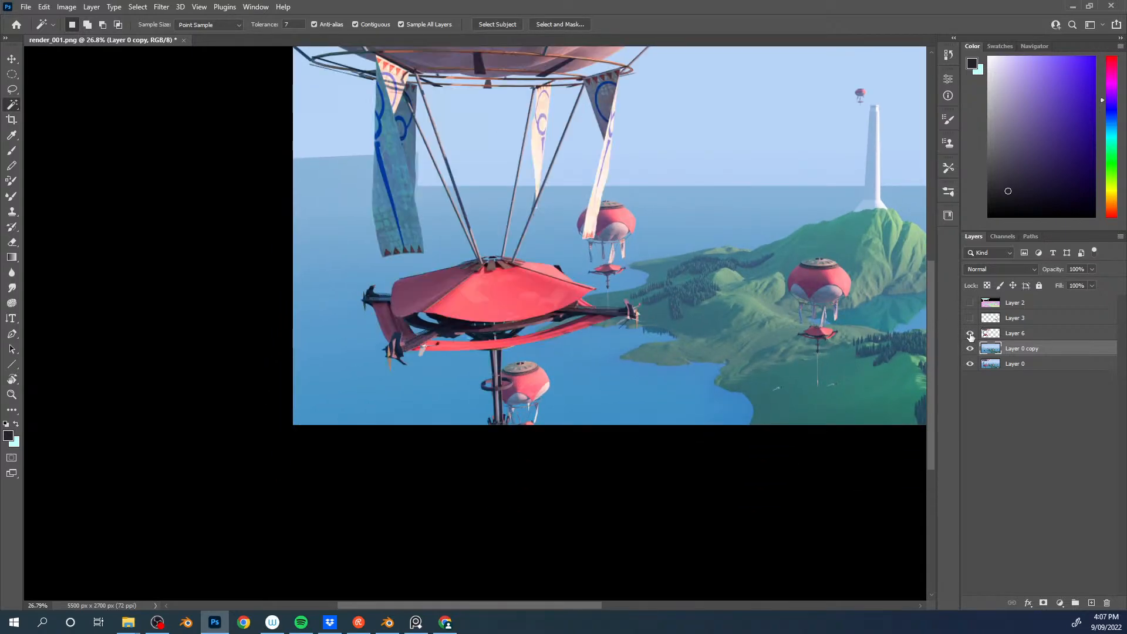
{"action": "left_click", "coordinate": [971, 334]}
{"action": "left_click", "coordinate": [971, 334]}
{"action": "left_click", "coordinate": [970, 334]}
{"action": "left_click", "coordinate": [971, 334]}
{"action": "left_click_drag", "start_coordinate": [695, 278], "coordinate": [519, 272]}
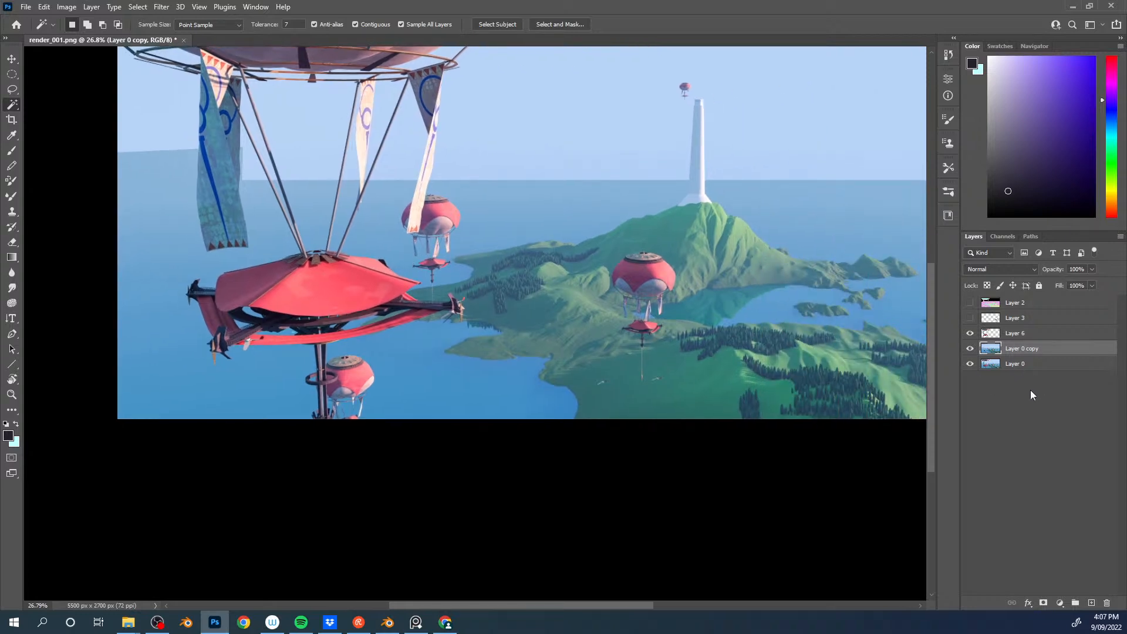
{"action": "left_click_drag", "start_coordinate": [717, 356], "coordinate": [711, 288]}
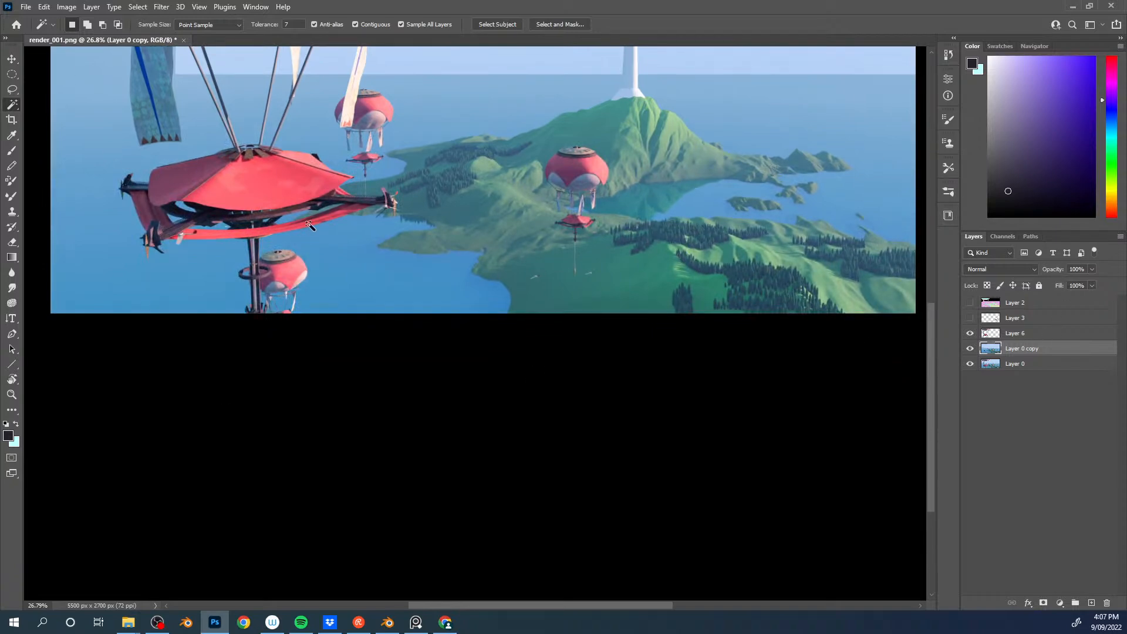
Step: Open colourKey_001.psd, copy its merged image, close it and paste the image into render_001.png
{"action": "key", "text": "ctrl+o"}
{"action": "left_click", "coordinate": [226, 138]}
{"action": "double_click", "coordinate": [226, 137]}
{"action": "key", "text": "ctrl+a"}
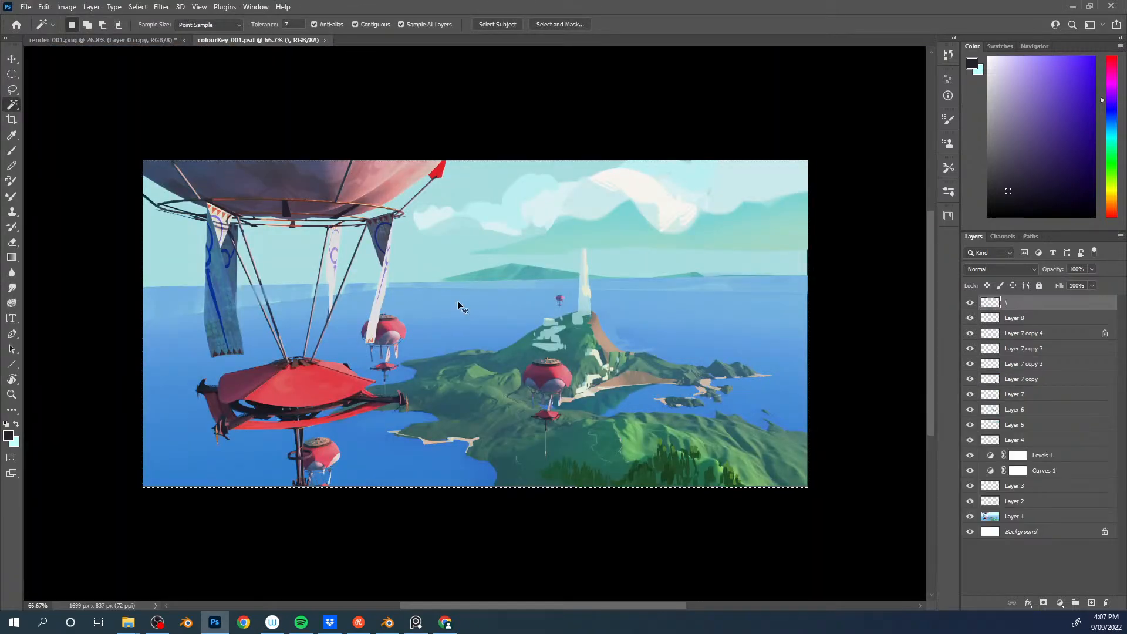
{"action": "key", "text": "ctrl+shift+c"}
{"action": "key", "text": "ctrl+w"}
{"action": "key", "text": "ctrl+v"}
Step: Scale the pasted color key to about 72% and place it in the empty sky near the canvas's upper-right corner
{"action": "left_click_drag", "start_coordinate": [586, 286], "coordinate": [682, 215]}
{"action": "key", "text": "ctrl+t"}
{"action": "left_click_drag", "start_coordinate": [495, 119], "coordinate": [532, 135], "text": "alt"}
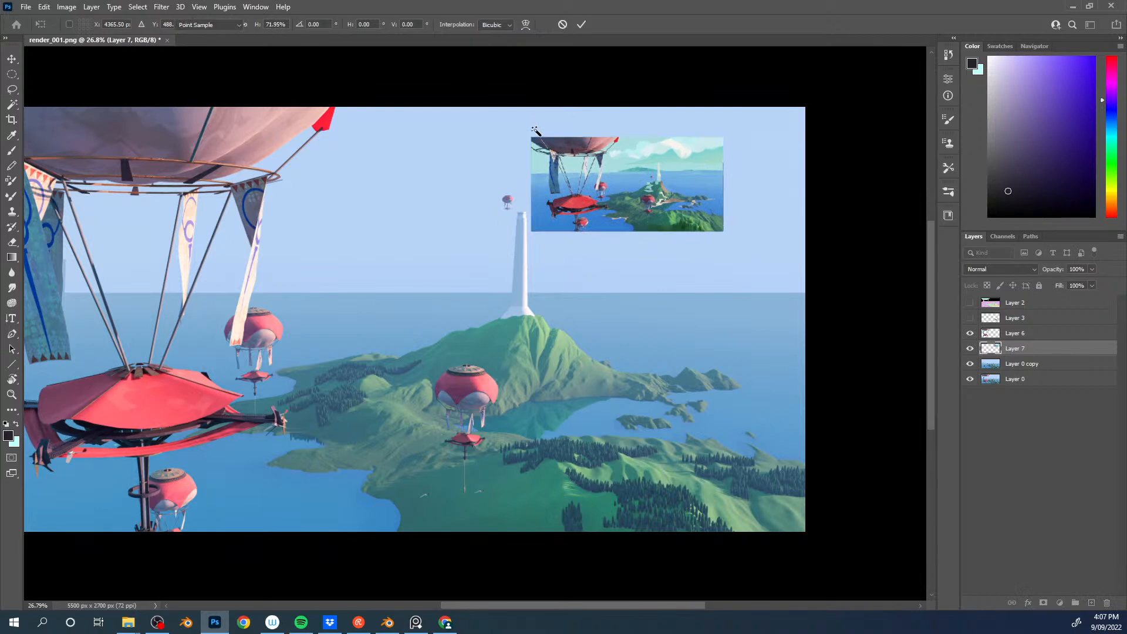
{"action": "key", "text": "Return"}
{"action": "left_click_drag", "start_coordinate": [642, 164], "coordinate": [659, 188]}
{"action": "left_click_drag", "start_coordinate": [424, 364], "coordinate": [577, 350]}
{"action": "mouse_move", "coordinate": [830, 191]}
{"action": "left_mouse_down", "text": "ctrl"}
{"action": "mouse_move", "coordinate": [942, 203]}
{"action": "mouse_move", "coordinate": [866, 202]}
{"action": "left_mouse_up", "text": "ctrl"}
{"action": "left_click_drag", "start_coordinate": [522, 317], "coordinate": [556, 215]}
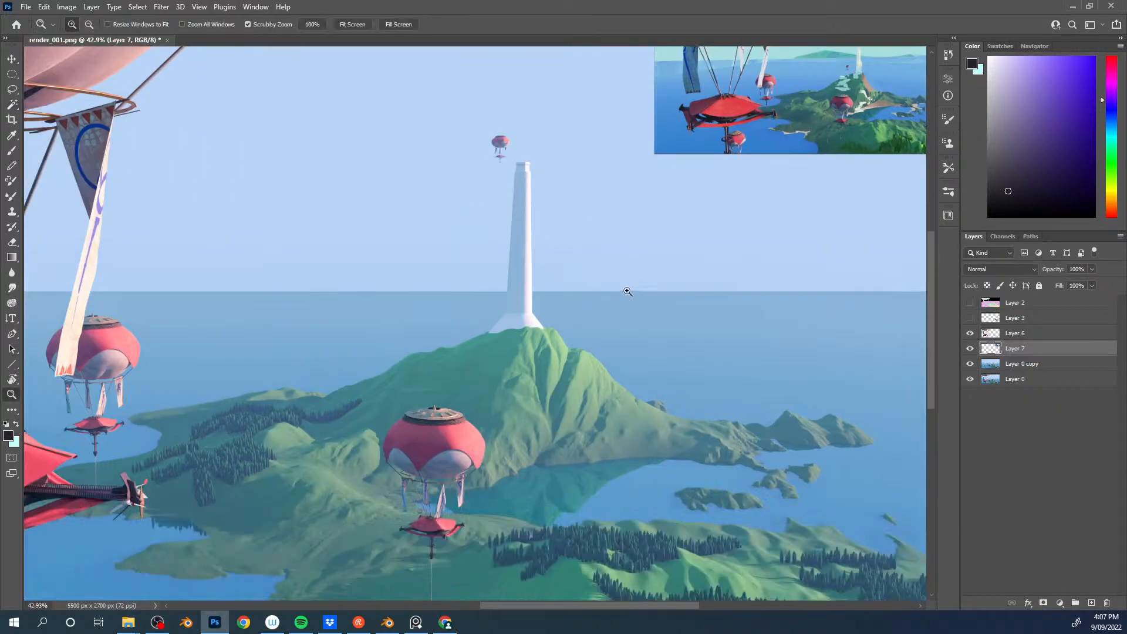
{"action": "left_click_drag", "start_coordinate": [634, 291], "coordinate": [564, 294], "text": "ctrl"}
{"action": "left_click_drag", "start_coordinate": [523, 353], "coordinate": [517, 290]}
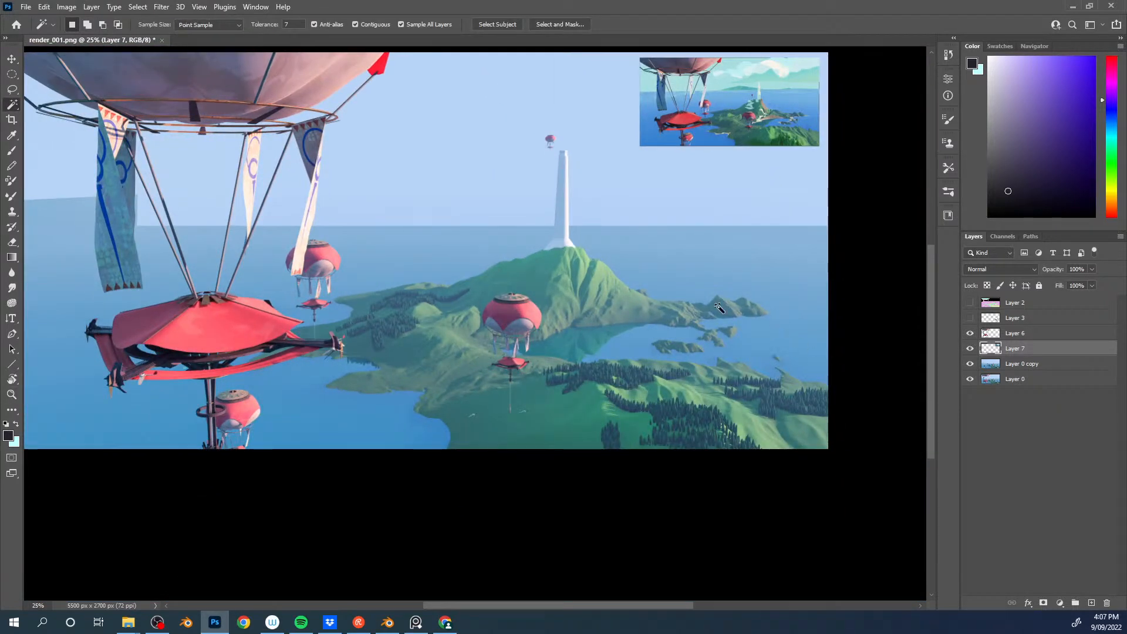
Step: Add a new layer above Layer 0 copy and lasso a thin shoreline strip at the mountain's foot along the bay
{"action": "left_click", "coordinate": [1023, 333]}
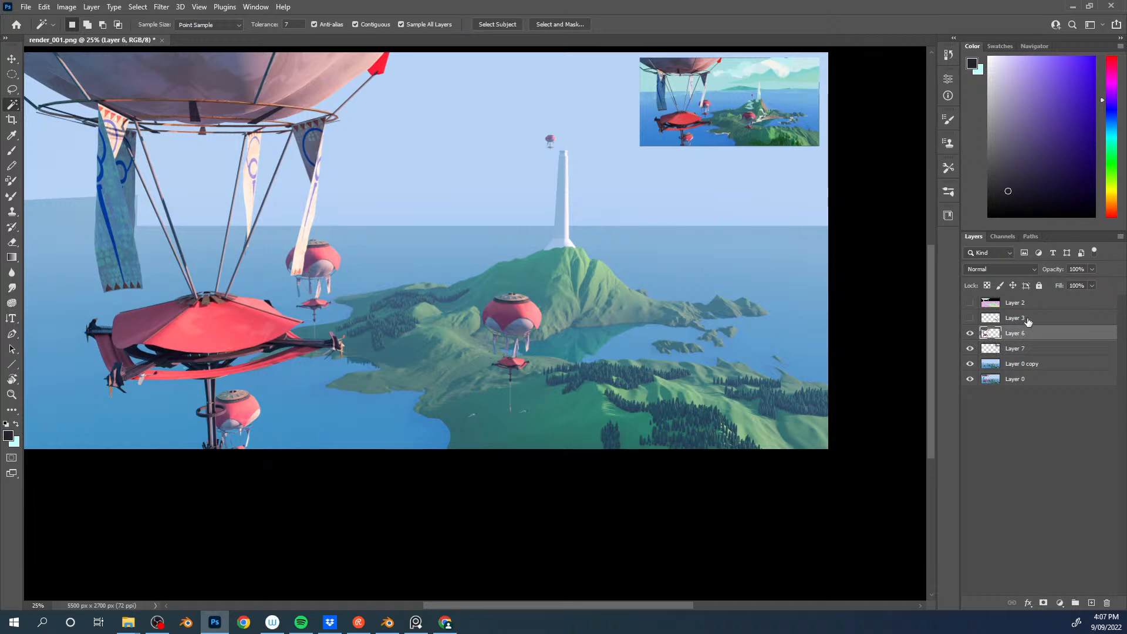
{"action": "left_click", "coordinate": [1013, 367]}
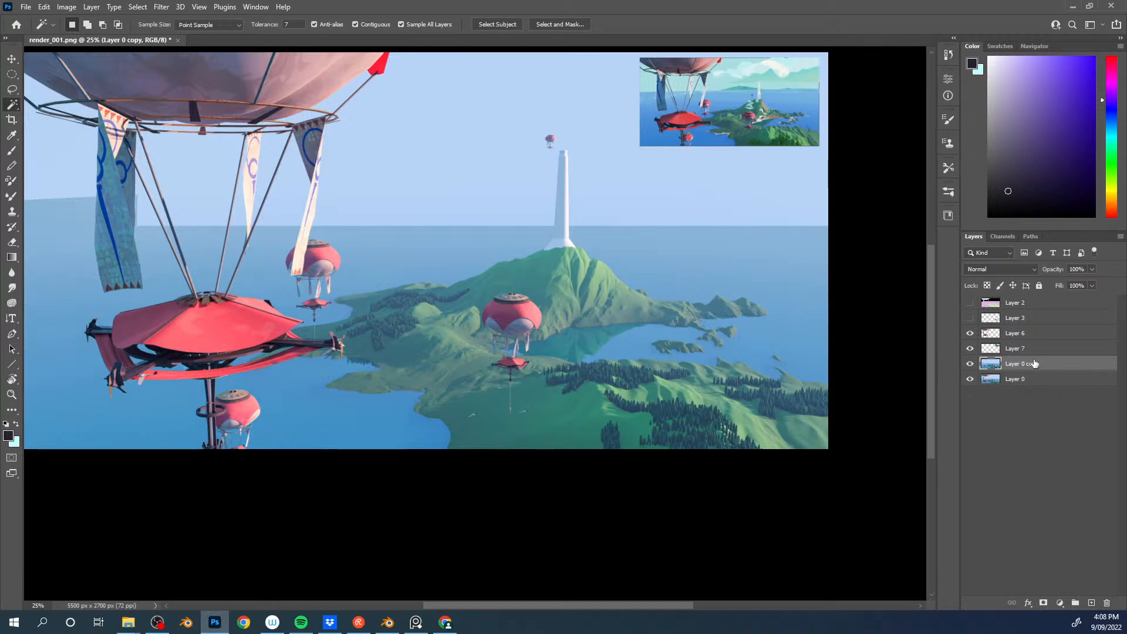
{"action": "key", "text": "ctrl+shift+alt+n"}
{"action": "mouse_move", "coordinate": [553, 300]}
{"action": "left_mouse_down"}
{"action": "mouse_move", "coordinate": [643, 244]}
{"action": "mouse_move", "coordinate": [642, 216]}
{"action": "mouse_move", "coordinate": [710, 205]}
{"action": "left_mouse_up"}
{"action": "key", "text": "l"}
{"action": "key", "text": "z"}
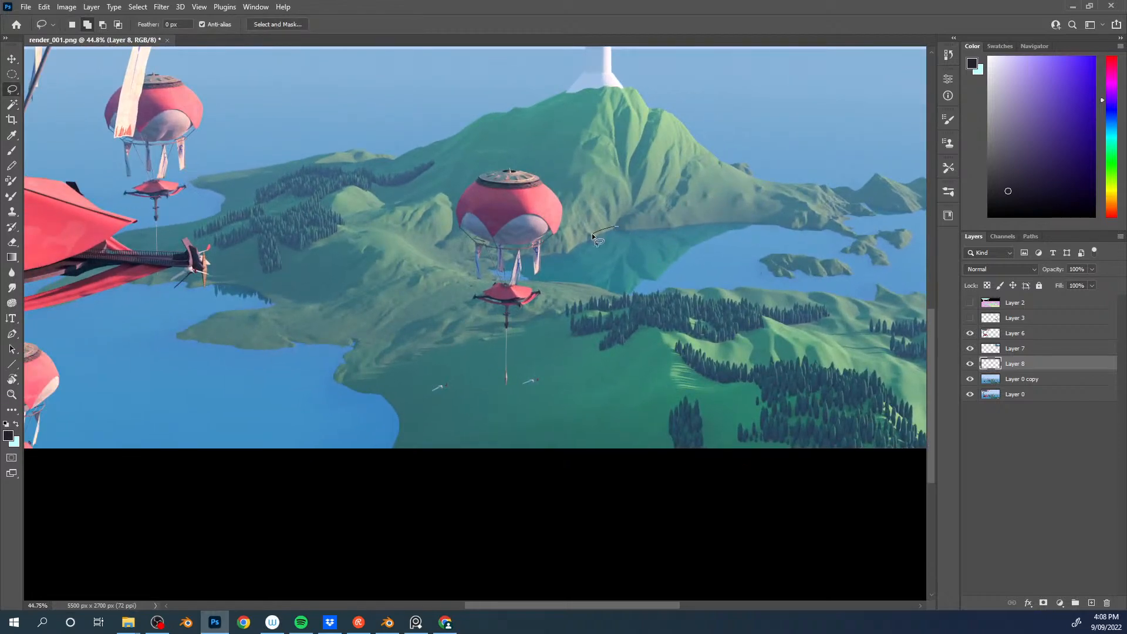
{"action": "mouse_move", "coordinate": [593, 238]}
{"action": "left_mouse_down"}
{"action": "mouse_move", "coordinate": [543, 255]}
{"action": "mouse_move", "coordinate": [640, 236]}
{"action": "left_mouse_up"}
{"action": "left_click_drag", "start_coordinate": [620, 226], "coordinate": [618, 228]}
Step: Paint the selected shoreline strip with a sand color sampled from the color key, using an enlarged brush
{"action": "key", "text": "b"}
{"action": "left_click_drag", "start_coordinate": [816, 53], "coordinate": [399, 368]}
{"action": "left_click_drag", "start_coordinate": [536, 176], "coordinate": [539, 174], "text": "alt"}
{"action": "left_click_drag", "start_coordinate": [422, 320], "coordinate": [646, 180]}
{"action": "key", "text": "bracketright"}
{"action": "key", "text": "bracketright"}
{"action": "key", "text": "bracketright"}
{"action": "key", "text": "bracketright"}
{"action": "key", "text": "bracketright"}
{"action": "key", "text": "bracketright"}
{"action": "key", "text": "bracketright"}
{"action": "key", "text": "bracketright"}
{"action": "key", "text": "bracketright"}
{"action": "key", "text": "bracketright"}
{"action": "key", "text": "bracketright"}
{"action": "key", "text": "bracketright"}
{"action": "key", "text": "bracketright"}
{"action": "key", "text": "bracketright"}
{"action": "key", "text": "bracketright"}
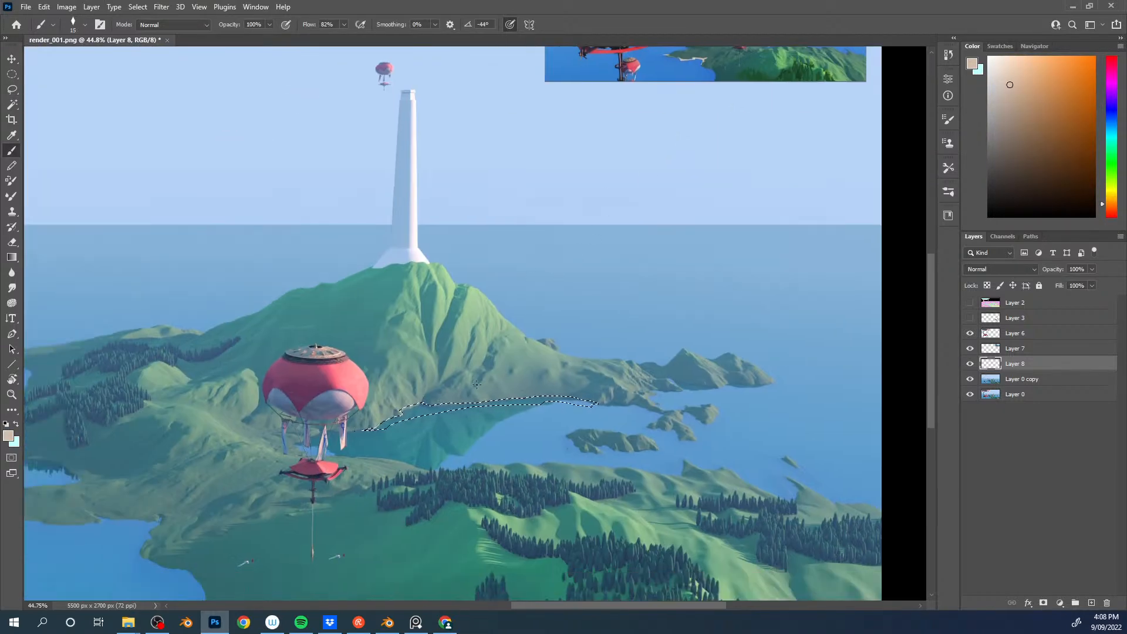
{"action": "mouse_move", "coordinate": [436, 420]}
{"action": "left_mouse_down"}
{"action": "mouse_move", "coordinate": [443, 430]}
{"action": "mouse_move", "coordinate": [349, 430]}
{"action": "mouse_move", "coordinate": [407, 401]}
{"action": "mouse_move", "coordinate": [699, 388]}
{"action": "left_mouse_up"}
Step: Sample a lighter off-white from the color key, paint it over the beach's end near the balloon and deselect
{"action": "left_click_drag", "start_coordinate": [637, 227], "coordinate": [574, 373]}
{"action": "left_click_drag", "start_coordinate": [691, 182], "coordinate": [697, 181], "text": "alt"}
{"action": "left_click_drag", "start_coordinate": [503, 357], "coordinate": [664, 217]}
{"action": "mouse_move", "coordinate": [495, 415]}
{"action": "left_mouse_down"}
{"action": "mouse_move", "coordinate": [508, 405]}
{"action": "mouse_move", "coordinate": [665, 413]}
{"action": "mouse_move", "coordinate": [484, 433]}
{"action": "left_mouse_up"}
{"action": "key", "text": "ctrl+d"}
{"action": "left_click_drag", "start_coordinate": [562, 342], "coordinate": [634, 263]}
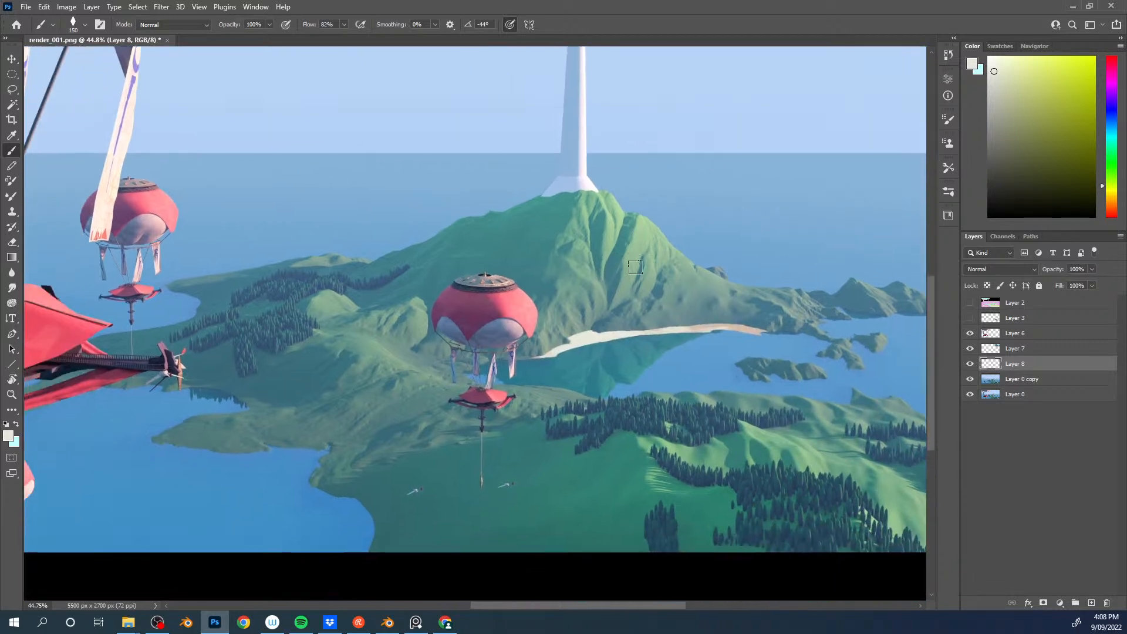
{"action": "left_click_drag", "start_coordinate": [587, 292], "coordinate": [521, 438]}
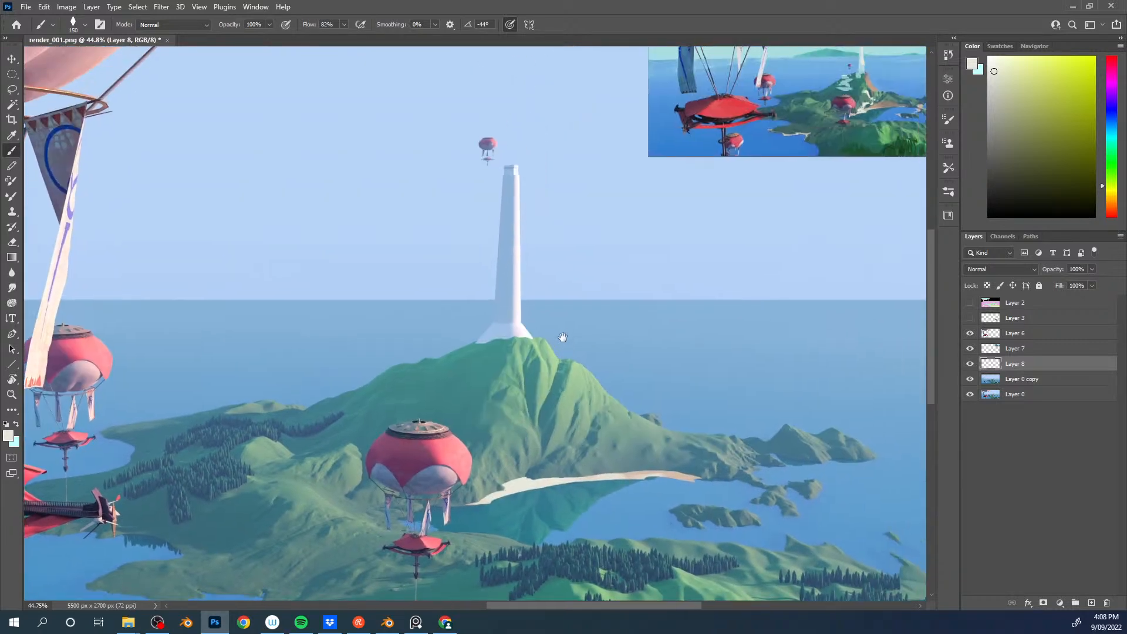
{"action": "mouse_move", "coordinate": [566, 364]}
{"action": "left_mouse_down"}
{"action": "mouse_move", "coordinate": [534, 357]}
{"action": "mouse_move", "coordinate": [631, 421]}
{"action": "mouse_move", "coordinate": [676, 412]}
{"action": "mouse_move", "coordinate": [549, 326]}
{"action": "left_mouse_up"}
{"action": "key", "text": "l"}
{"action": "key", "text": "b"}
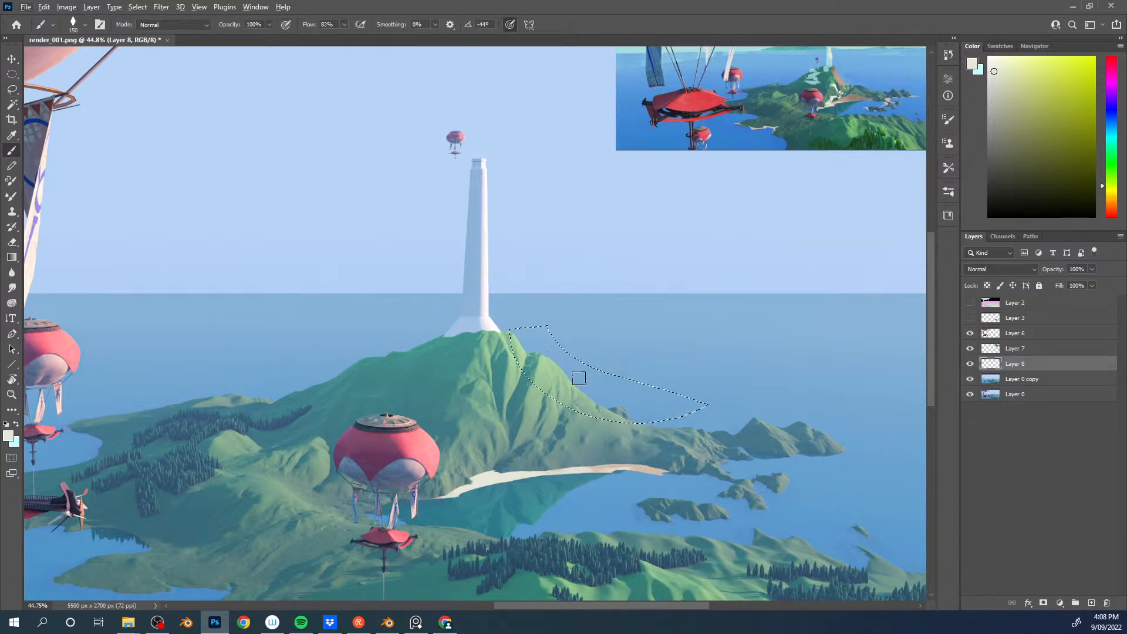
{"action": "left_click", "coordinate": [589, 373], "text": "alt"}
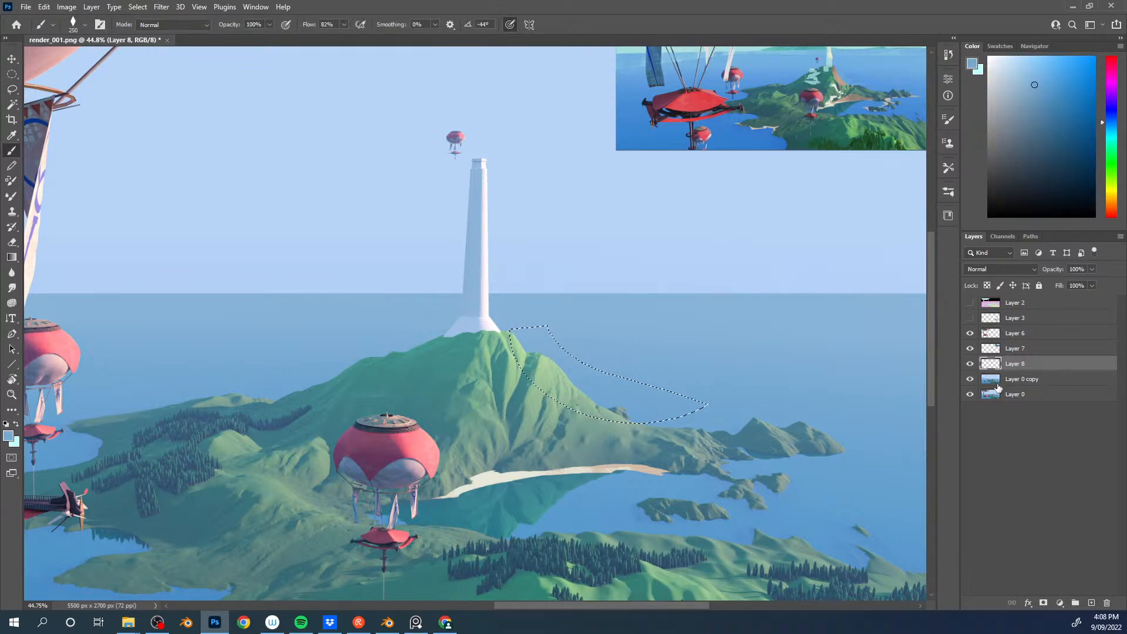
Step: Select the mountain island's green area on color ID Layer 2 with the Magic Wand, leaving that layer hidden
{"action": "left_click", "coordinate": [969, 302]}
{"action": "key", "text": "w"}
{"action": "left_click", "coordinate": [516, 377], "text": "shift"}
{"action": "key", "text": "ctrl+d"}
{"action": "left_click", "coordinate": [530, 401]}
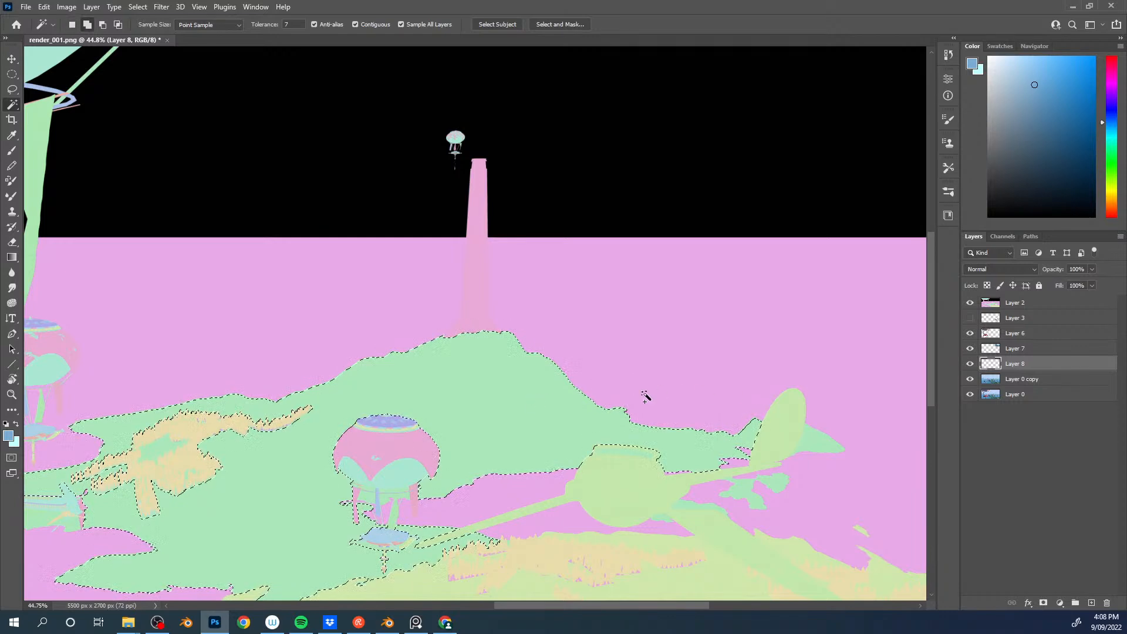
{"action": "left_click", "coordinate": [969, 302]}
Step: Copy the selected mountain from Layer 0 copy to a new layer and make that layer active
{"action": "left_click", "coordinate": [1009, 378]}
{"action": "key", "text": "ctrl+j"}
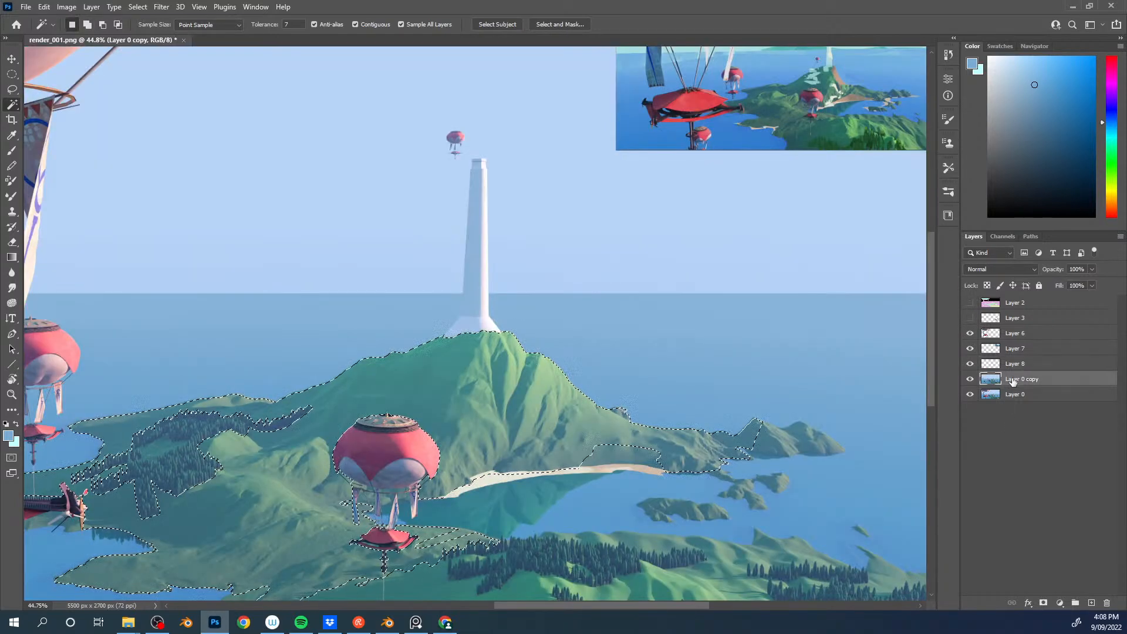
{"action": "left_click", "coordinate": [1025, 399]}
{"action": "left_click", "coordinate": [1016, 381]}
Step: Lasso a concave sliver along the mountain's sea-facing slope on Layer 9, remove it and deselect
{"action": "key", "text": "l"}
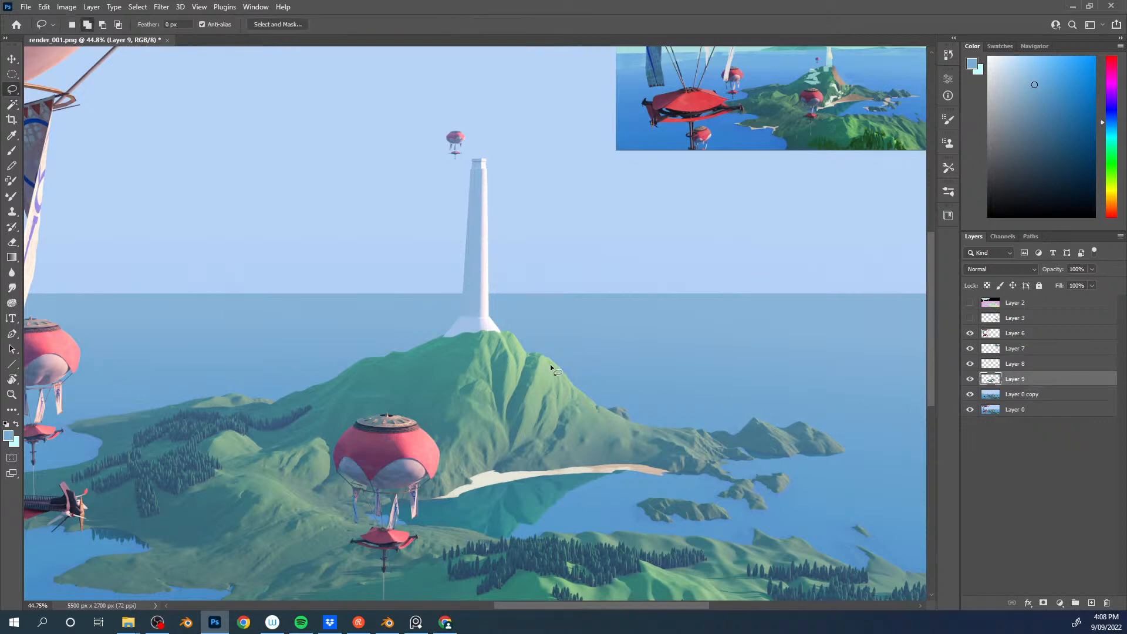
{"action": "mouse_move", "coordinate": [511, 331]}
{"action": "left_mouse_down"}
{"action": "mouse_move", "coordinate": [558, 399]}
{"action": "mouse_move", "coordinate": [681, 390]}
{"action": "mouse_move", "coordinate": [509, 327]}
{"action": "left_mouse_up"}
{"action": "key", "text": "ctrl+d"}
Step: Paint sampled water blues on Layer 0 copy over the old slope and the sea behind the mountain
{"action": "left_click", "coordinate": [1022, 395]}
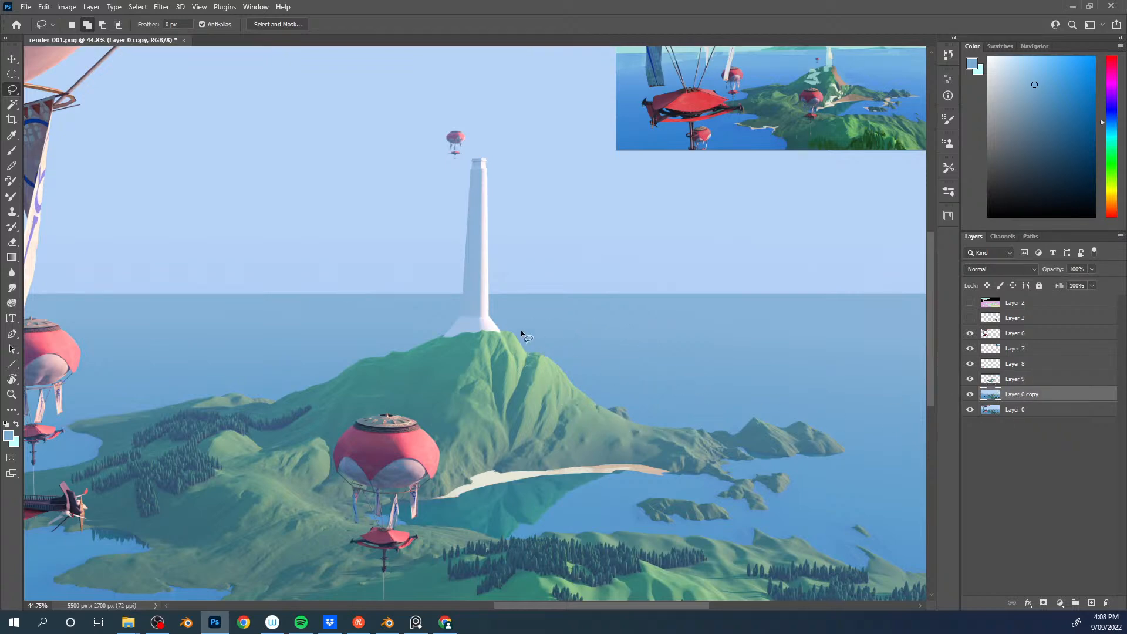
{"action": "key", "text": "b"}
{"action": "mouse_move", "coordinate": [563, 368]}
{"action": "left_mouse_down"}
{"action": "mouse_move", "coordinate": [672, 322]}
{"action": "mouse_move", "coordinate": [637, 312]}
{"action": "mouse_move", "coordinate": [604, 270]}
{"action": "left_mouse_up"}
{"action": "left_click", "coordinate": [640, 291], "text": "alt"}
{"action": "left_click", "coordinate": [702, 343], "text": "alt"}
{"action": "mouse_move", "coordinate": [702, 344]}
{"action": "left_mouse_down"}
{"action": "mouse_move", "coordinate": [685, 352]}
{"action": "mouse_move", "coordinate": [690, 373]}
{"action": "left_mouse_up"}
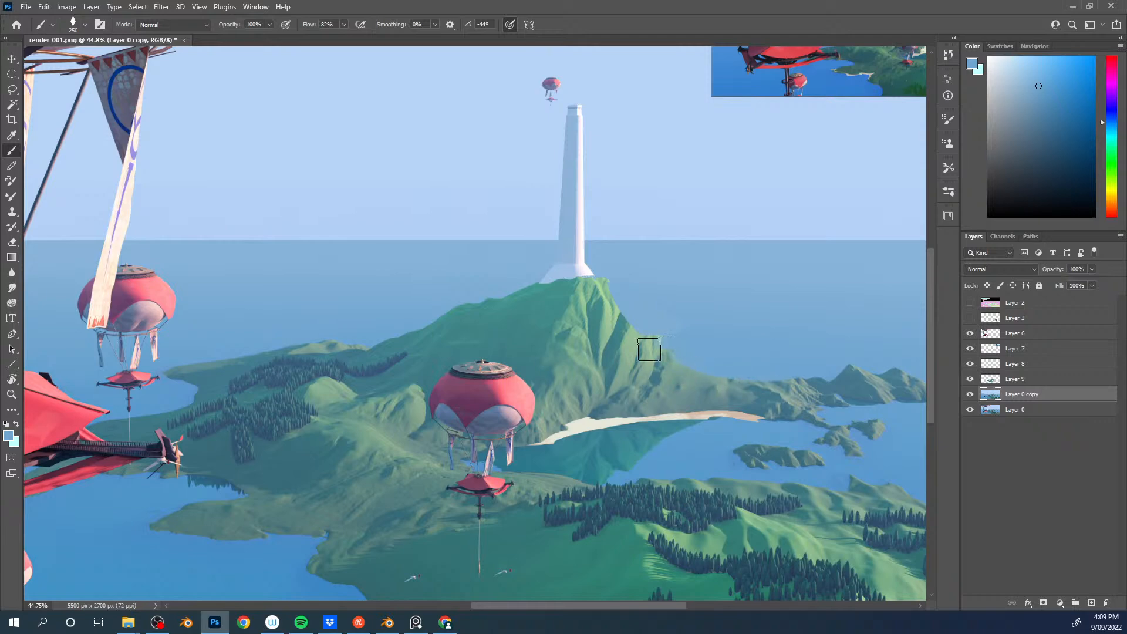
{"action": "left_click_drag", "start_coordinate": [648, 281], "coordinate": [576, 241]}
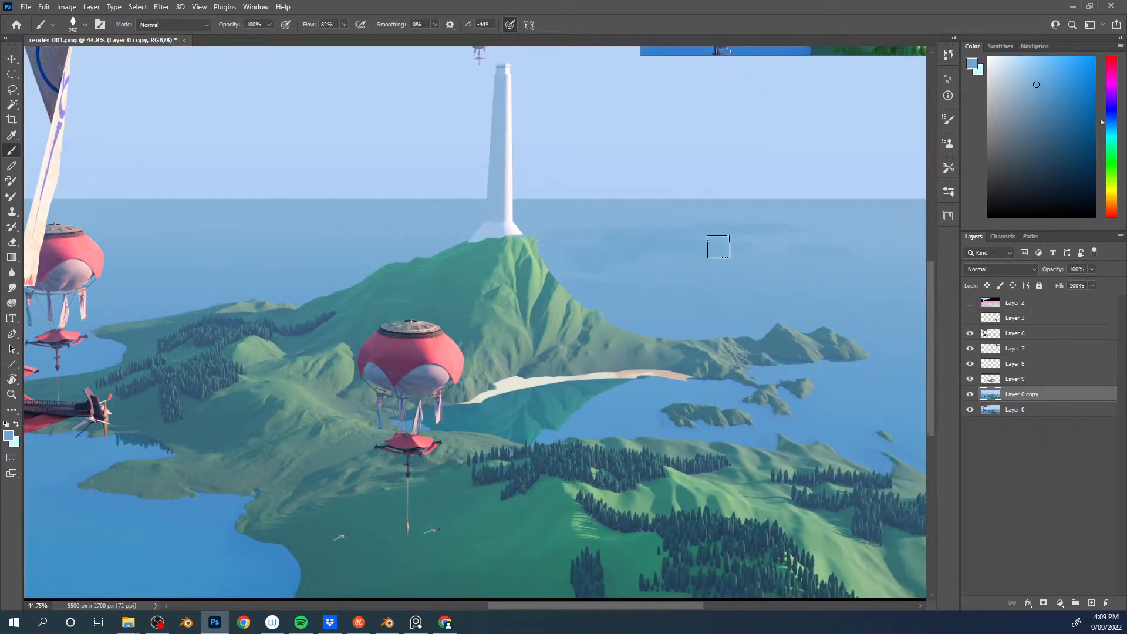
Step: Sample the slope's green on Layer 9 and paint shadow strokes down the mountain's recut side with a smaller brush
{"action": "left_click", "coordinate": [1014, 382]}
{"action": "key", "text": "bracketleft"}
{"action": "key", "text": "bracketleft"}
{"action": "left_click", "coordinate": [545, 285], "text": "alt"}
{"action": "left_click_drag", "start_coordinate": [536, 266], "coordinate": [538, 289]}
{"action": "left_click_drag", "start_coordinate": [549, 327], "coordinate": [585, 334]}
{"action": "left_click_drag", "start_coordinate": [557, 302], "coordinate": [589, 326]}
Step: Lock Layer 9's transparent pixels and extend the dark green shading along the recut slope edge
{"action": "key", "text": "bracketleft"}
{"action": "key", "text": "bracketleft"}
{"action": "key", "text": "slash"}
{"action": "key", "text": "bracketright"}
{"action": "key", "text": "bracketright"}
{"action": "mouse_move", "coordinate": [539, 252]}
{"action": "left_mouse_down"}
{"action": "mouse_move", "coordinate": [602, 319]}
{"action": "mouse_move", "coordinate": [649, 343]}
{"action": "left_mouse_up"}
{"action": "key", "text": "bracketright"}
{"action": "left_click_drag", "start_coordinate": [580, 328], "coordinate": [603, 349]}
{"action": "left_click_drag", "start_coordinate": [513, 281], "coordinate": [507, 357]}
Step: Sample the cliff's brown from the color key and lasso irregular cliff shapes down the mountain's recut slope
{"action": "left_click_drag", "start_coordinate": [620, 318], "coordinate": [418, 506]}
{"action": "left_click", "coordinate": [667, 190], "text": "alt"}
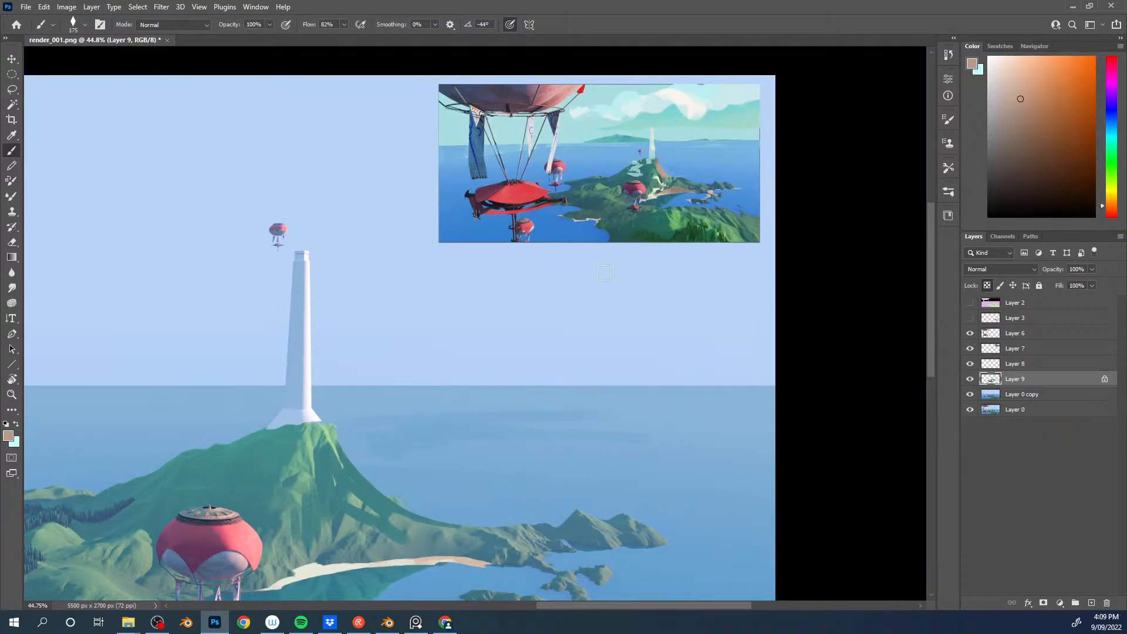
{"action": "left_click_drag", "start_coordinate": [339, 469], "coordinate": [544, 301]}
{"action": "key", "text": "l"}
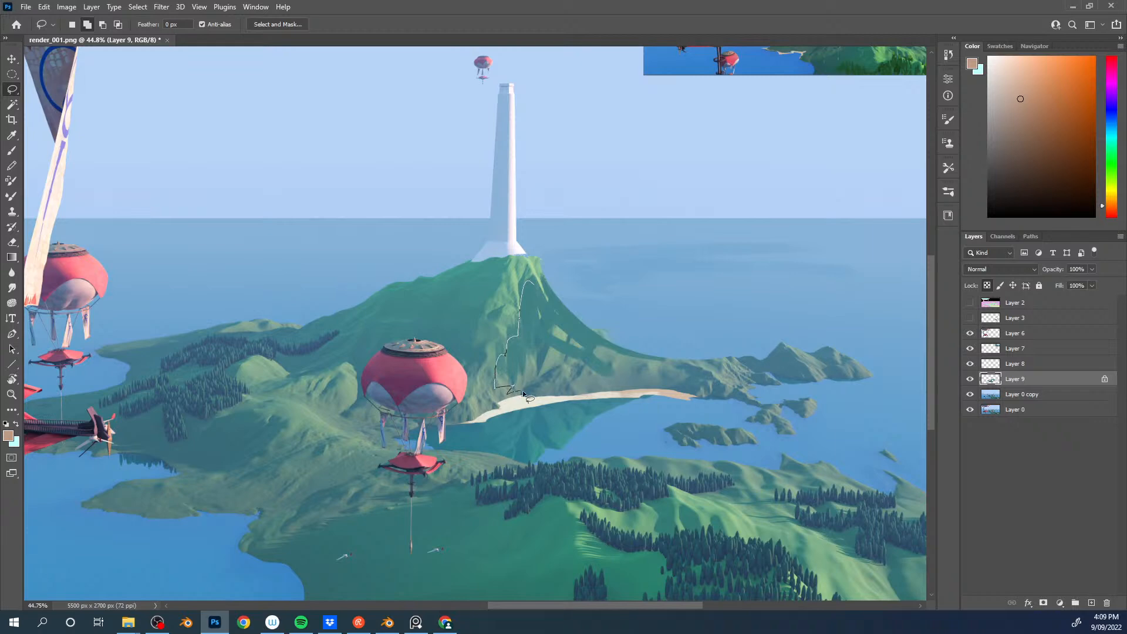
{"action": "mouse_move", "coordinate": [548, 345]}
{"action": "left_mouse_down"}
{"action": "mouse_move", "coordinate": [540, 280]}
{"action": "mouse_move", "coordinate": [537, 297]}
{"action": "left_mouse_up"}
{"action": "left_click_drag", "start_coordinate": [556, 309], "coordinate": [581, 340]}
{"action": "left_click_drag", "start_coordinate": [639, 354], "coordinate": [578, 343]}
Step: Paint the selected cliff shapes brown and work a darker brown over them with a larger brush
{"action": "key", "text": "b"}
{"action": "mouse_move", "coordinate": [543, 288]}
{"action": "left_mouse_down"}
{"action": "mouse_move", "coordinate": [523, 361]}
{"action": "mouse_move", "coordinate": [555, 323]}
{"action": "mouse_move", "coordinate": [646, 358]}
{"action": "left_mouse_up"}
{"action": "left_click", "coordinate": [1032, 132]}
{"action": "mouse_move", "coordinate": [522, 370]}
{"action": "left_mouse_down"}
{"action": "mouse_move", "coordinate": [514, 388]}
{"action": "mouse_move", "coordinate": [529, 320]}
{"action": "left_mouse_up"}
{"action": "key", "text": "]"}
{"action": "key", "text": "]"}
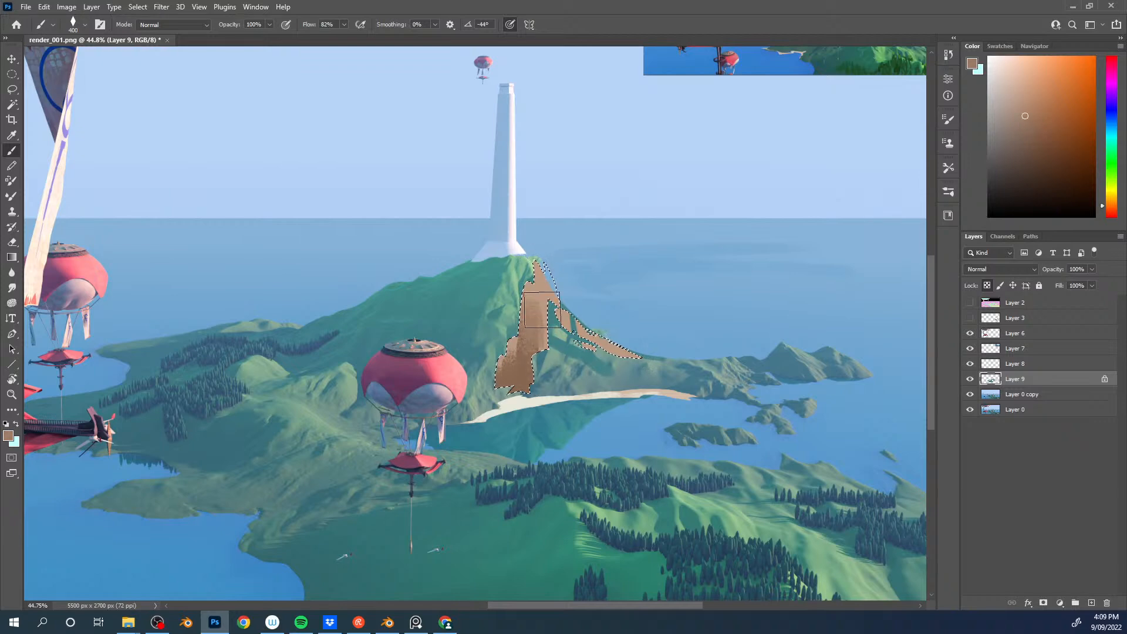
Step: Choose a muted red-brown and paint it over the selected cliff shapes
{"action": "left_click", "coordinate": [1111, 216]}
{"action": "left_click", "coordinate": [1016, 121]}
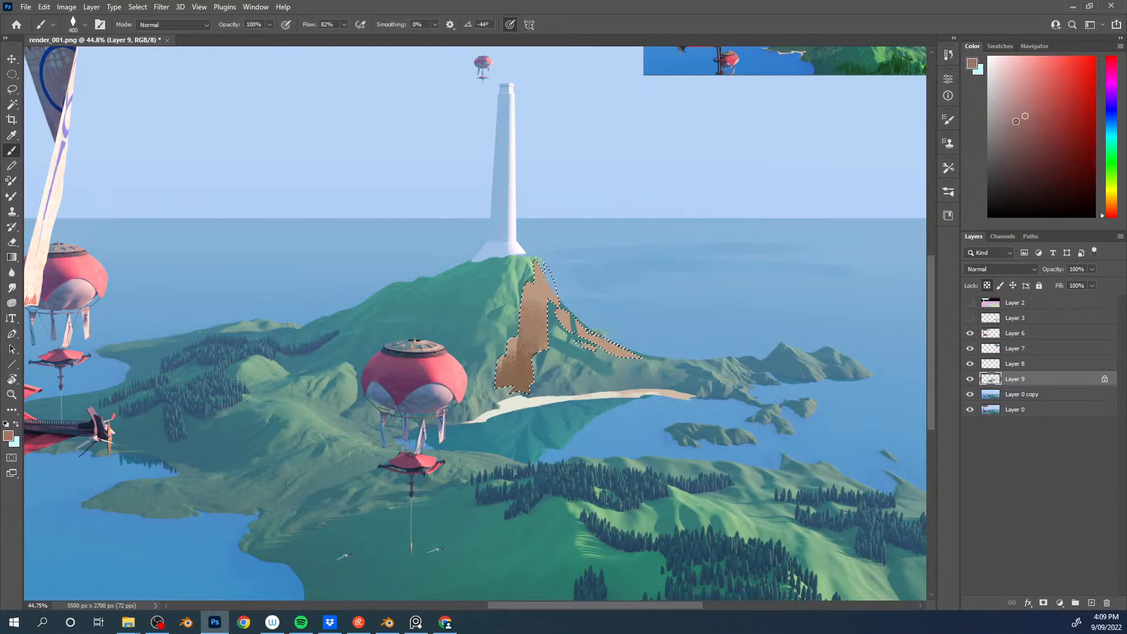
{"action": "mouse_move", "coordinate": [501, 362]}
{"action": "left_mouse_down"}
{"action": "mouse_move", "coordinate": [514, 348]}
{"action": "mouse_move", "coordinate": [535, 395]}
{"action": "mouse_move", "coordinate": [537, 276]}
{"action": "mouse_move", "coordinate": [568, 352]}
{"action": "mouse_move", "coordinate": [625, 349]}
{"action": "mouse_move", "coordinate": [752, 294]}
{"action": "mouse_move", "coordinate": [675, 293]}
{"action": "left_mouse_up"}
{"action": "key", "text": "ctrl+d"}
Step: Sample lighter and darker browns from the mountain's cliffs, paint tonal variation over the selected shapes, and deselect
{"action": "mouse_move", "coordinate": [763, 292]}
{"action": "left_mouse_down"}
{"action": "mouse_move", "coordinate": [697, 280]}
{"action": "mouse_move", "coordinate": [718, 275]}
{"action": "mouse_move", "coordinate": [613, 332]}
{"action": "left_mouse_up"}
{"action": "key", "text": "z"}
{"action": "left_click", "coordinate": [730, 165], "text": "alt"}
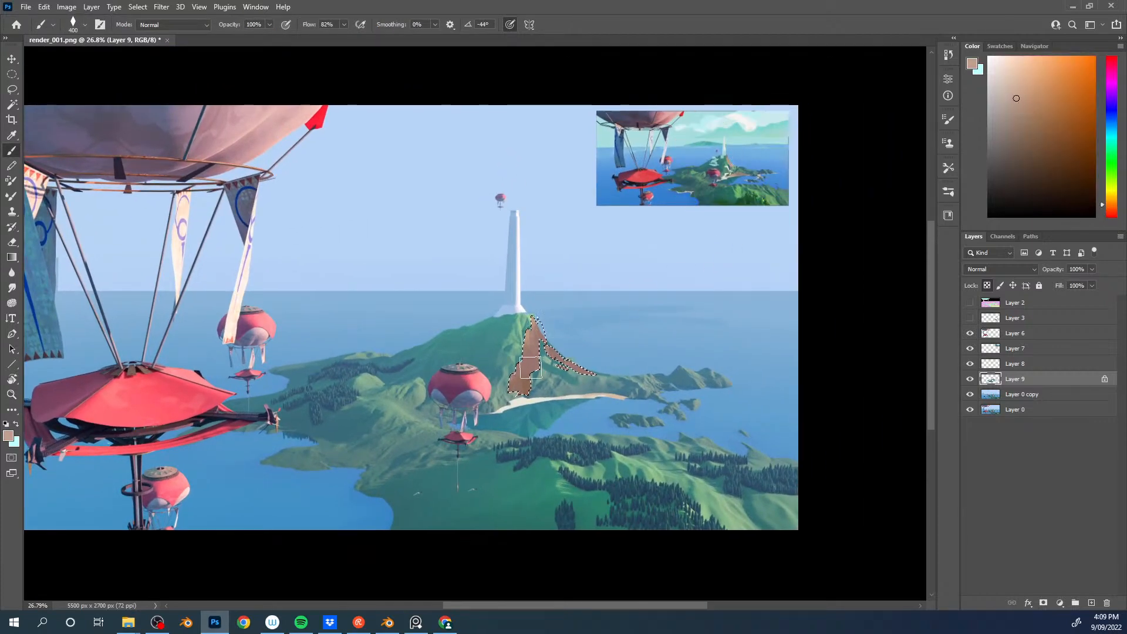
{"action": "left_click", "coordinate": [517, 374], "text": "alt"}
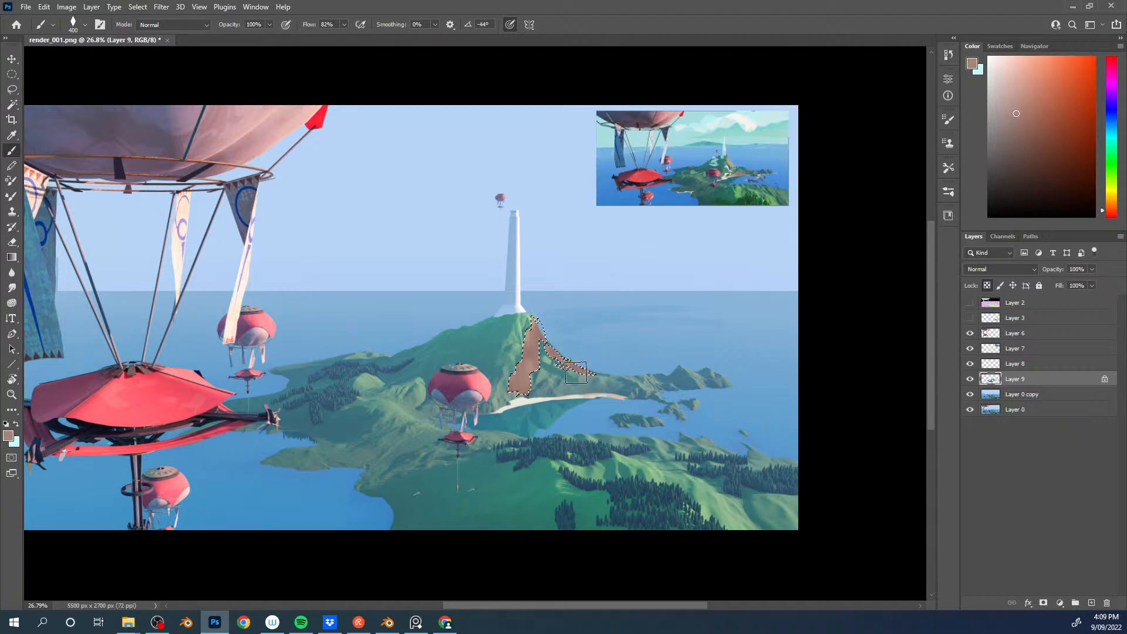
{"action": "mouse_move", "coordinate": [564, 362]}
{"action": "left_mouse_down"}
{"action": "mouse_move", "coordinate": [555, 332]}
{"action": "mouse_move", "coordinate": [598, 327]}
{"action": "mouse_move", "coordinate": [579, 341]}
{"action": "left_mouse_up"}
{"action": "left_click", "coordinate": [582, 334], "text": "alt"}
{"action": "left_click_drag", "start_coordinate": [529, 300], "coordinate": [573, 304]}
Step: Sample light and dark greens from the upper slope and paint ridge highlights and shadows below the tower's base
{"action": "left_click", "coordinate": [592, 301], "text": "alt"}
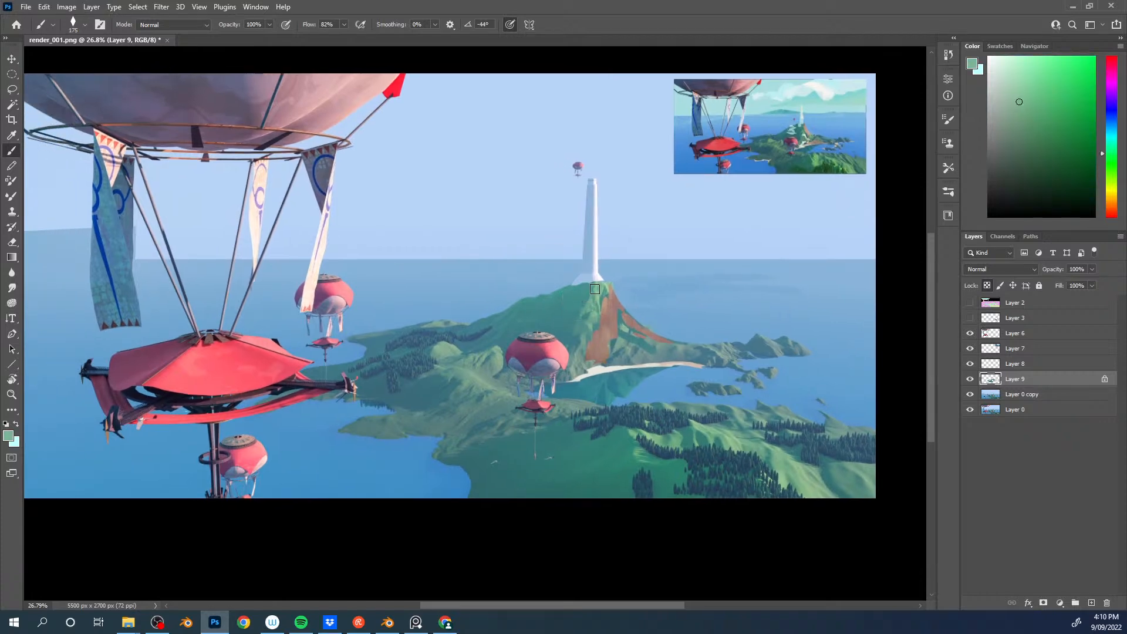
{"action": "left_click", "coordinate": [582, 292], "text": "alt"}
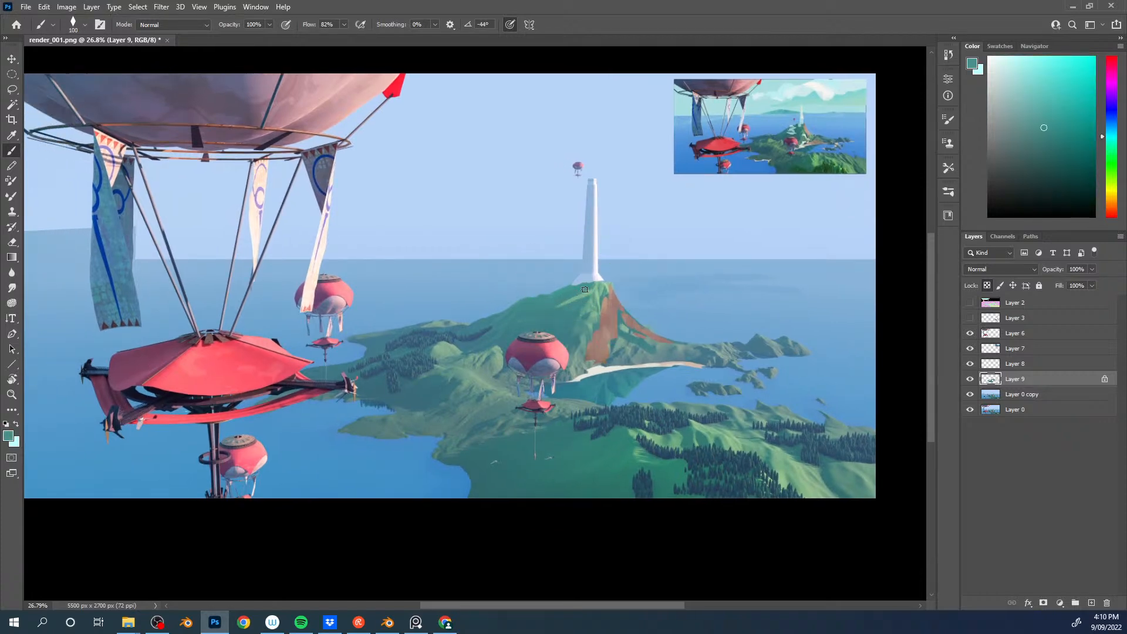
{"action": "key", "text": "bracketright"}
{"action": "key", "text": "bracketright"}
{"action": "left_click", "coordinate": [590, 299], "text": "alt"}
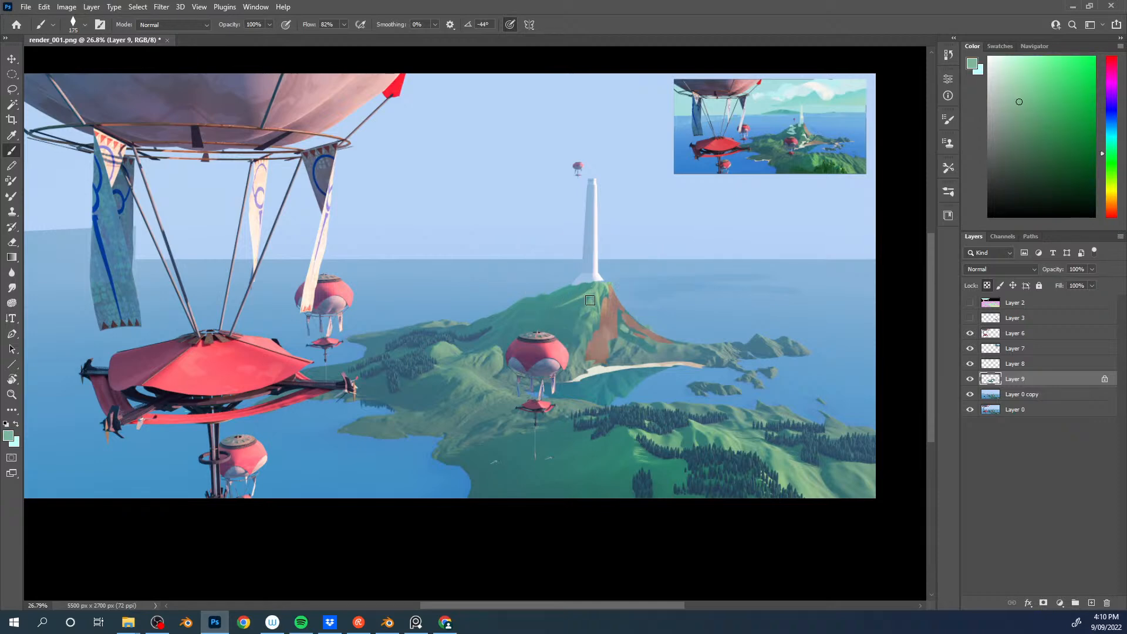
{"action": "left_click", "coordinate": [575, 308], "text": "alt"}
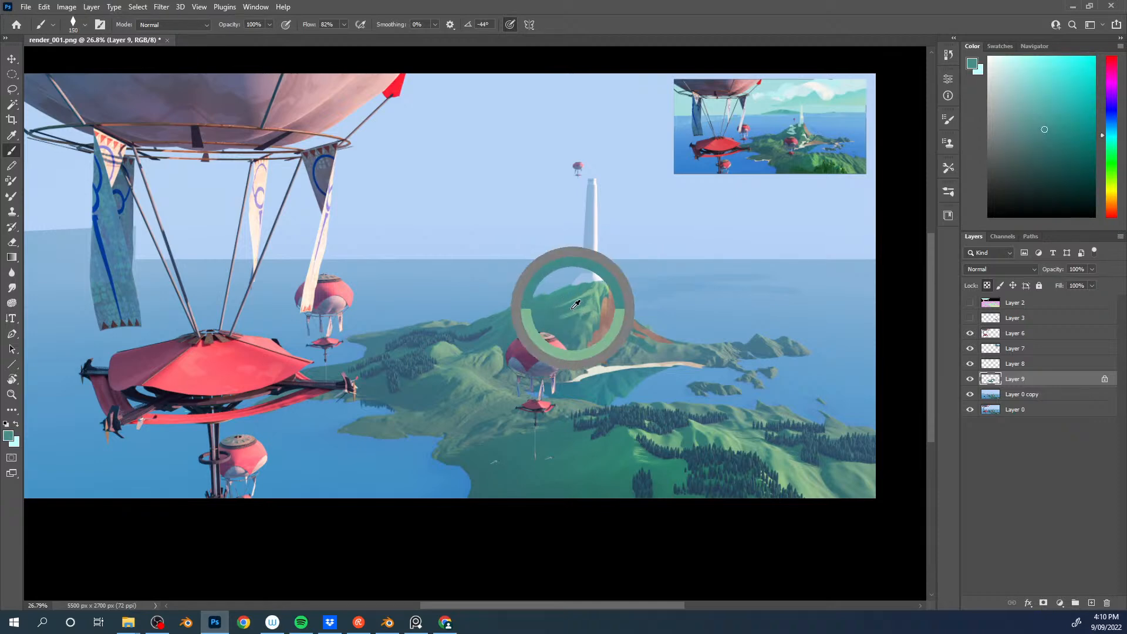
{"action": "left_click", "coordinate": [586, 310], "text": "alt"}
{"action": "left_click", "coordinate": [591, 319], "text": "alt"}
{"action": "left_click", "coordinate": [584, 332], "text": "alt"}
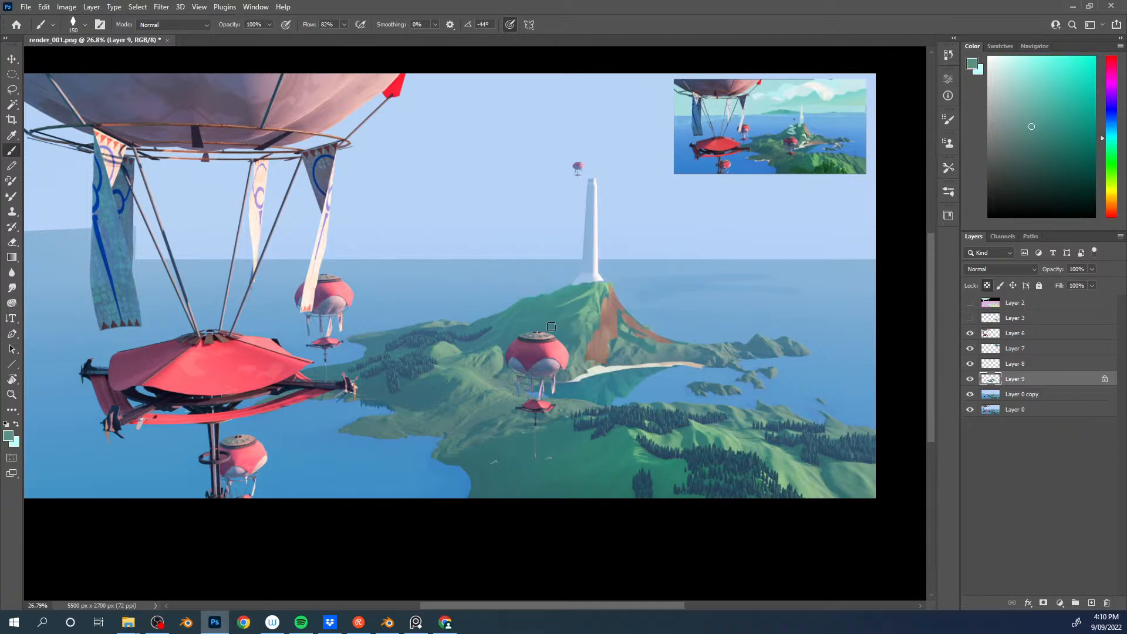
Step: Unlock Layer 9's transparent pixels and paint sampled teal-greens along the mountain's ridge on the side away from the cliffs
{"action": "left_click", "coordinate": [557, 297], "text": "alt"}
{"action": "key", "text": "slash"}
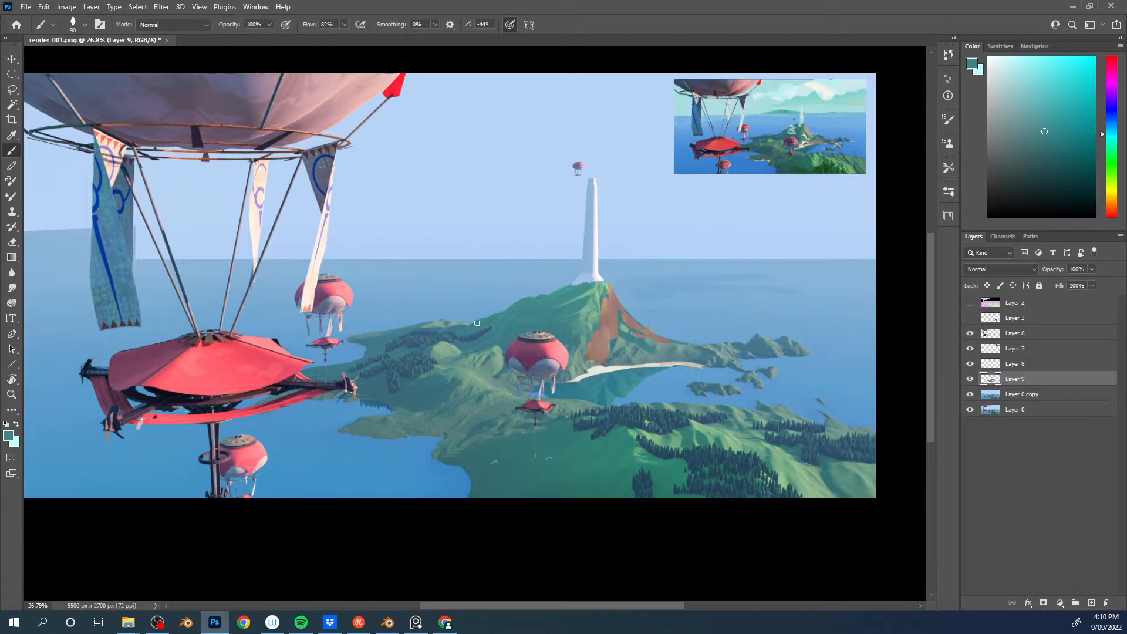
{"action": "left_click_drag", "start_coordinate": [500, 311], "coordinate": [485, 318]}
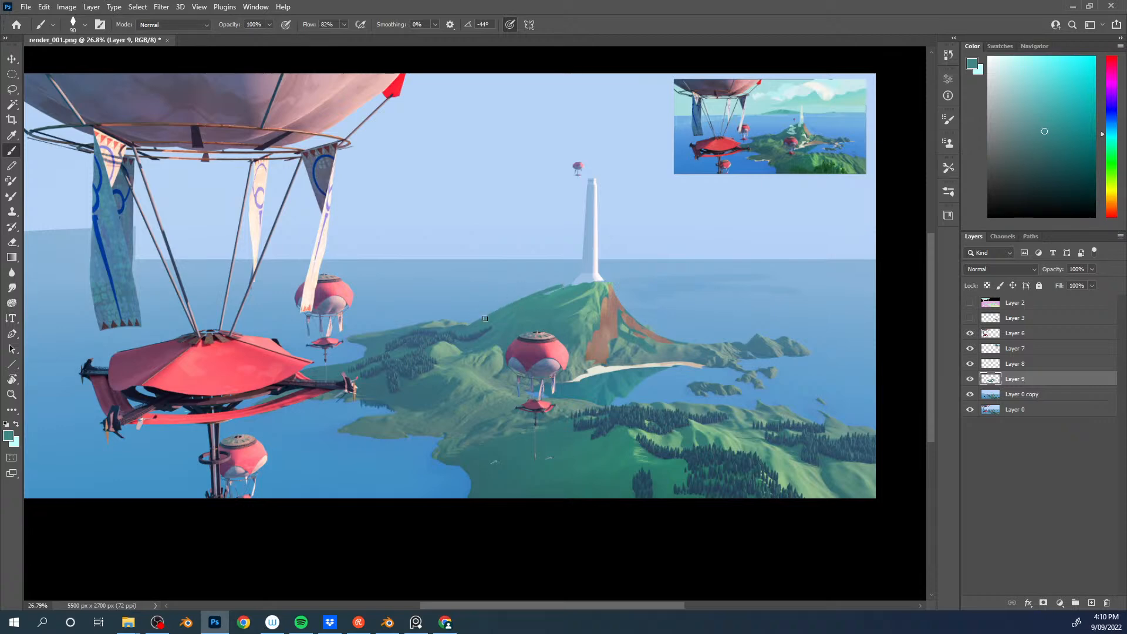
{"action": "left_click", "coordinate": [565, 289], "text": "alt"}
{"action": "left_click_drag", "start_coordinate": [522, 314], "coordinate": [610, 281]}
{"action": "left_click", "coordinate": [563, 294], "text": "alt"}
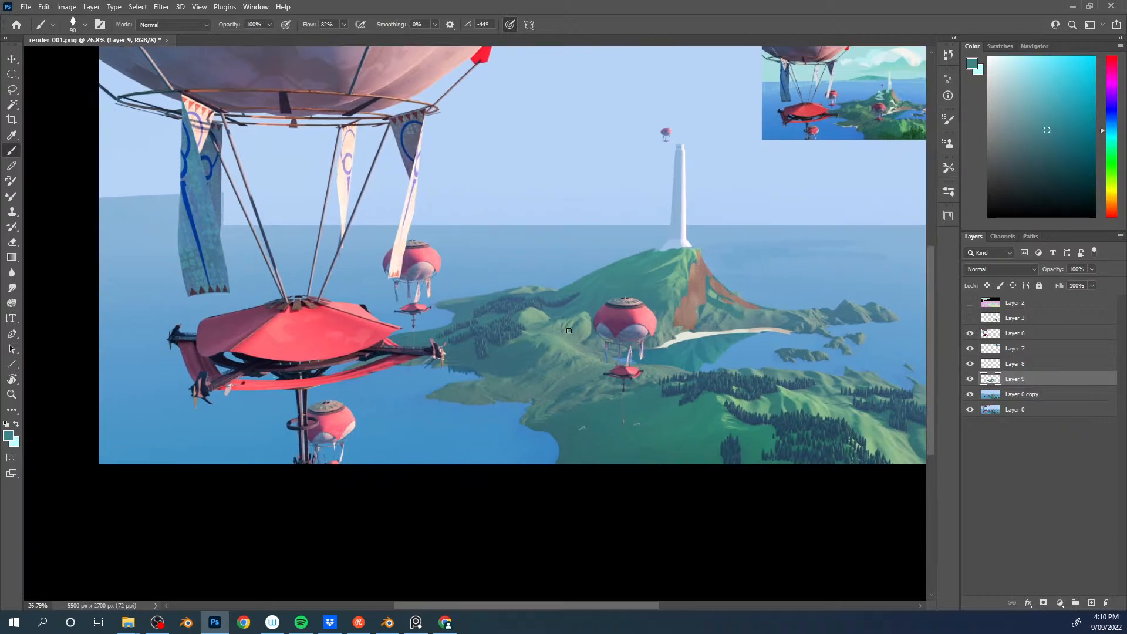
{"action": "left_click_drag", "start_coordinate": [657, 290], "coordinate": [569, 277]}
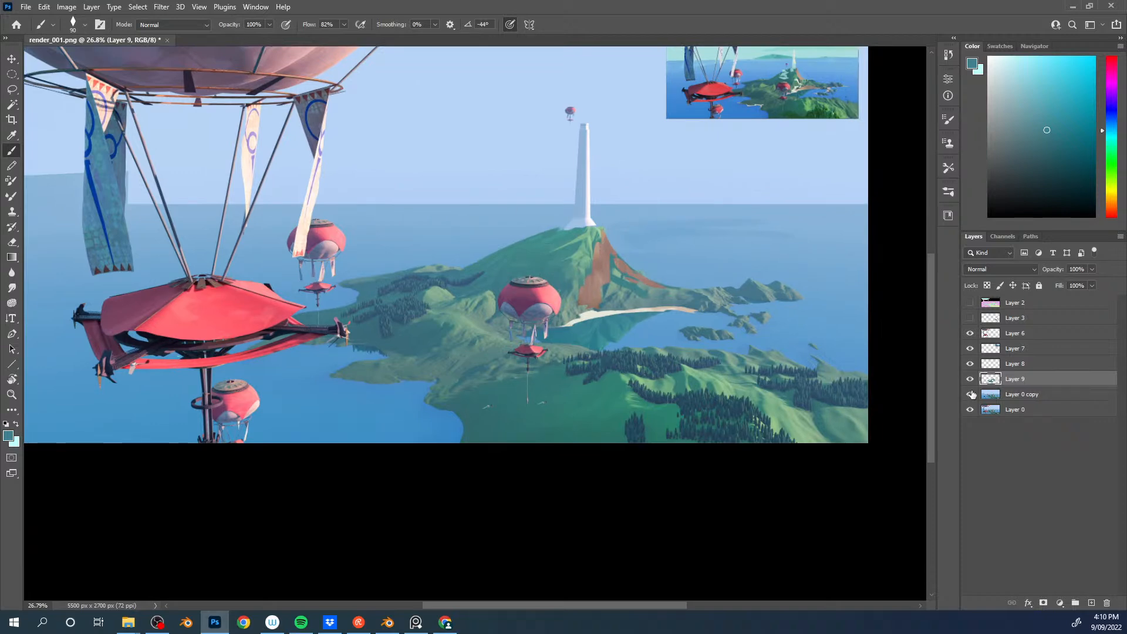
Step: Select both brown cliff shapes with the Magic Wand at a tolerance of 22
{"action": "key", "text": "w"}
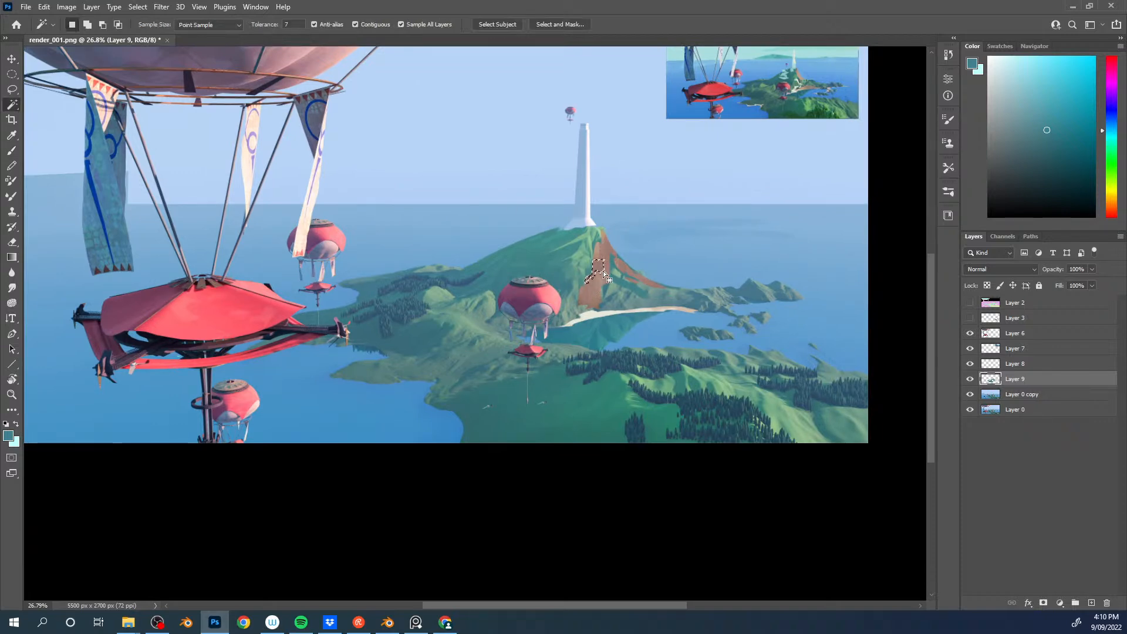
{"action": "key", "text": "Return"}
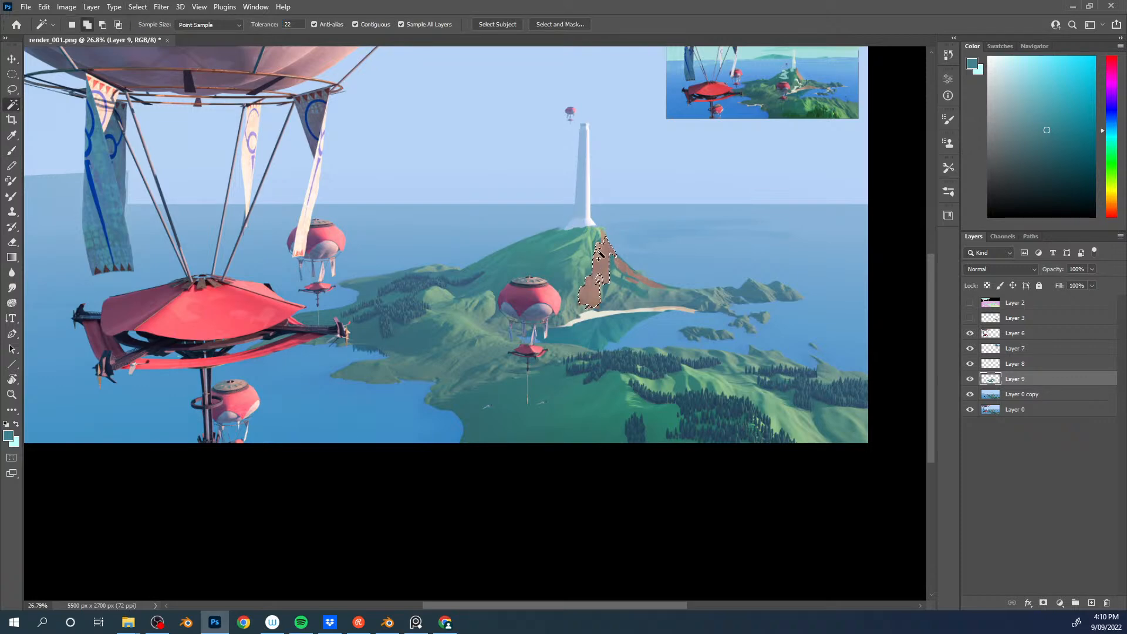
{"action": "left_click", "coordinate": [623, 270], "text": "shift"}
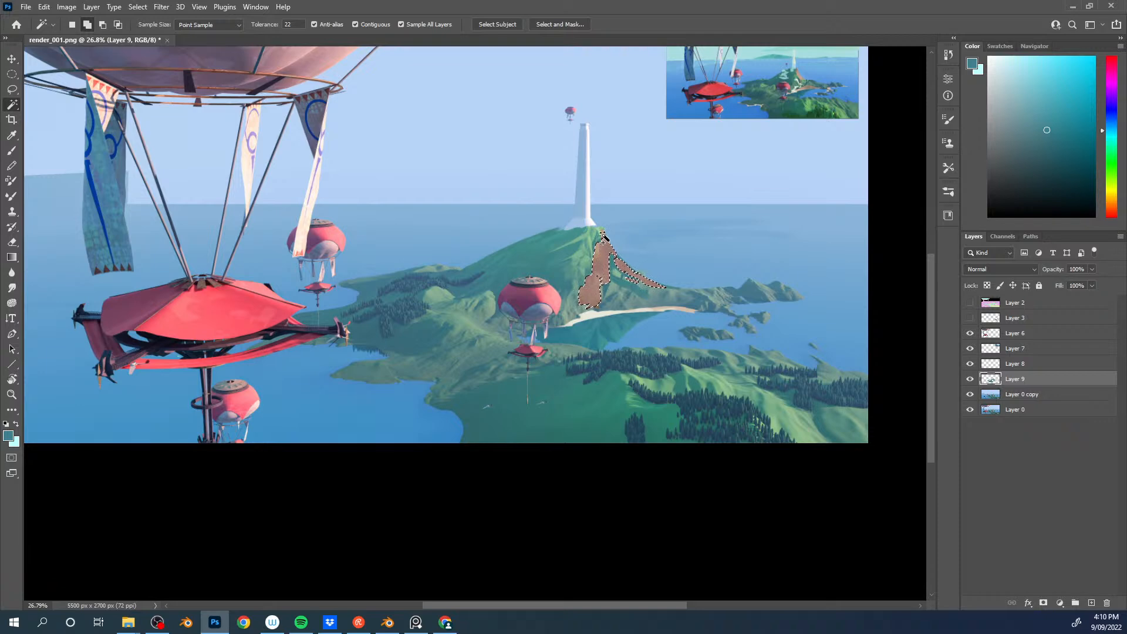
Step: Paint lighter streaks over the selected cliffs with sampled sand and brown tones, and clear the selection
{"action": "key", "text": "b"}
{"action": "left_click", "coordinate": [670, 309], "text": "alt"}
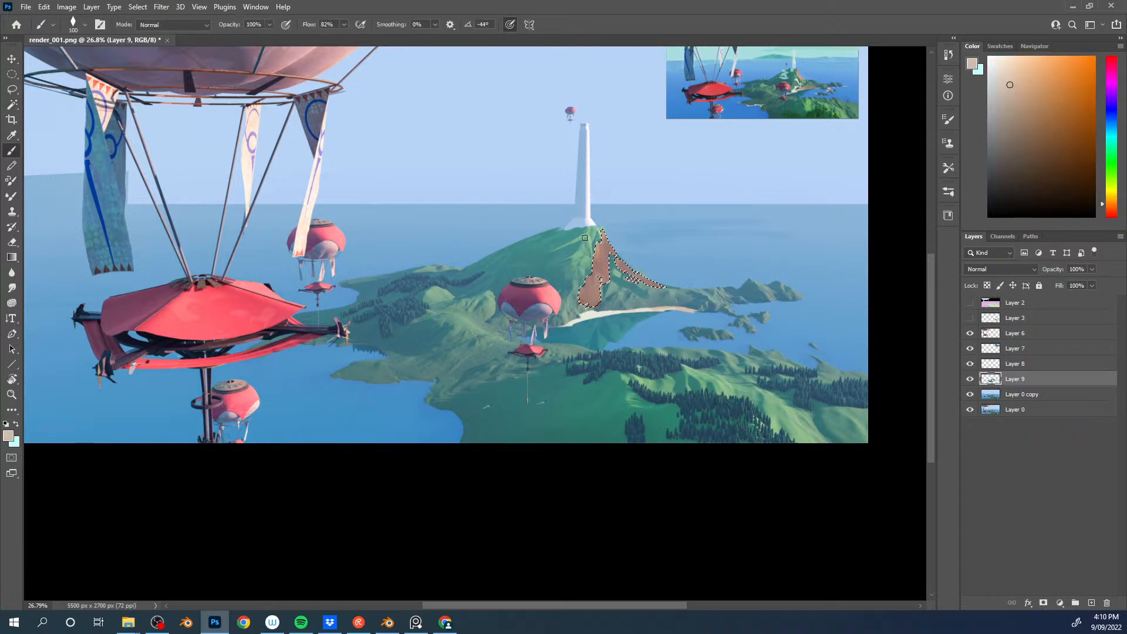
{"action": "mouse_move", "coordinate": [599, 243]}
{"action": "left_mouse_down"}
{"action": "mouse_move", "coordinate": [599, 234]}
{"action": "mouse_move", "coordinate": [608, 284]}
{"action": "mouse_move", "coordinate": [587, 304]}
{"action": "left_mouse_up"}
{"action": "left_click", "coordinate": [604, 249], "text": "alt"}
{"action": "left_click_drag", "start_coordinate": [623, 264], "coordinate": [646, 282]}
{"action": "key", "text": "ctrl+d"}
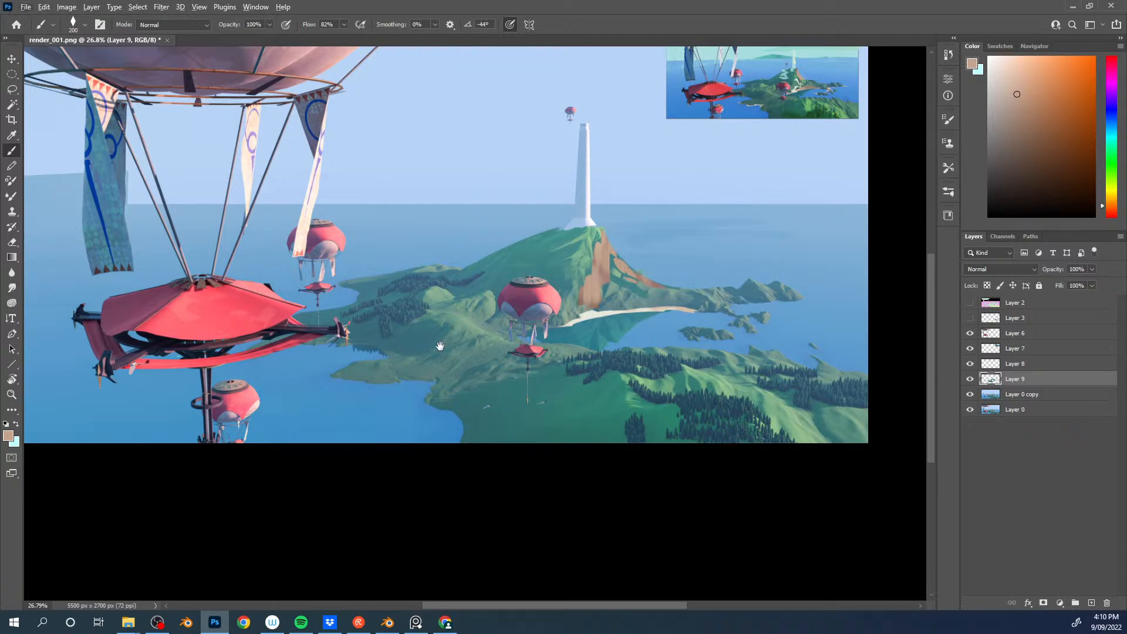
Step: Lasso narrow beach strips along the foreground coastline, from the headland down to the image's lower edge
{"action": "left_click_drag", "start_coordinate": [441, 345], "coordinate": [467, 306]}
{"action": "key", "text": "l"}
{"action": "mouse_move", "coordinate": [520, 236]}
{"action": "left_mouse_down"}
{"action": "mouse_move", "coordinate": [458, 324]}
{"action": "mouse_move", "coordinate": [557, 230]}
{"action": "left_mouse_up"}
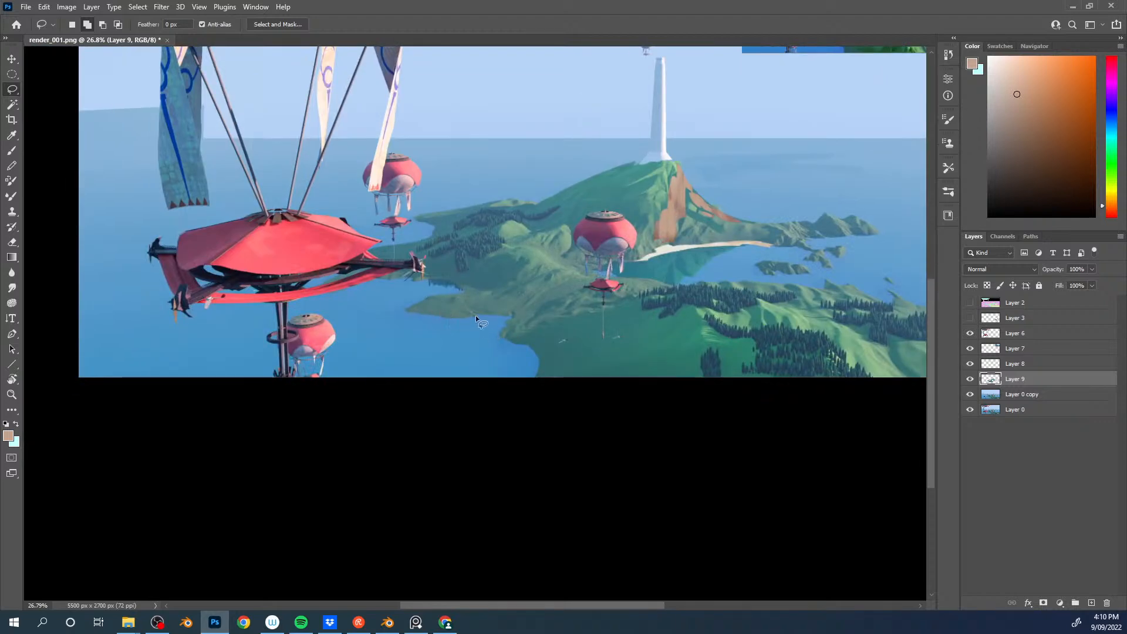
{"action": "mouse_move", "coordinate": [452, 317]}
{"action": "left_mouse_down"}
{"action": "mouse_move", "coordinate": [516, 315]}
{"action": "mouse_move", "coordinate": [508, 335]}
{"action": "mouse_move", "coordinate": [459, 320]}
{"action": "left_mouse_up"}
{"action": "mouse_move", "coordinate": [518, 358]}
{"action": "left_mouse_down"}
{"action": "mouse_move", "coordinate": [533, 349]}
{"action": "mouse_move", "coordinate": [543, 367]}
{"action": "mouse_move", "coordinate": [534, 390]}
{"action": "mouse_move", "coordinate": [495, 389]}
{"action": "mouse_move", "coordinate": [526, 354]}
{"action": "mouse_move", "coordinate": [509, 341]}
{"action": "left_mouse_up"}
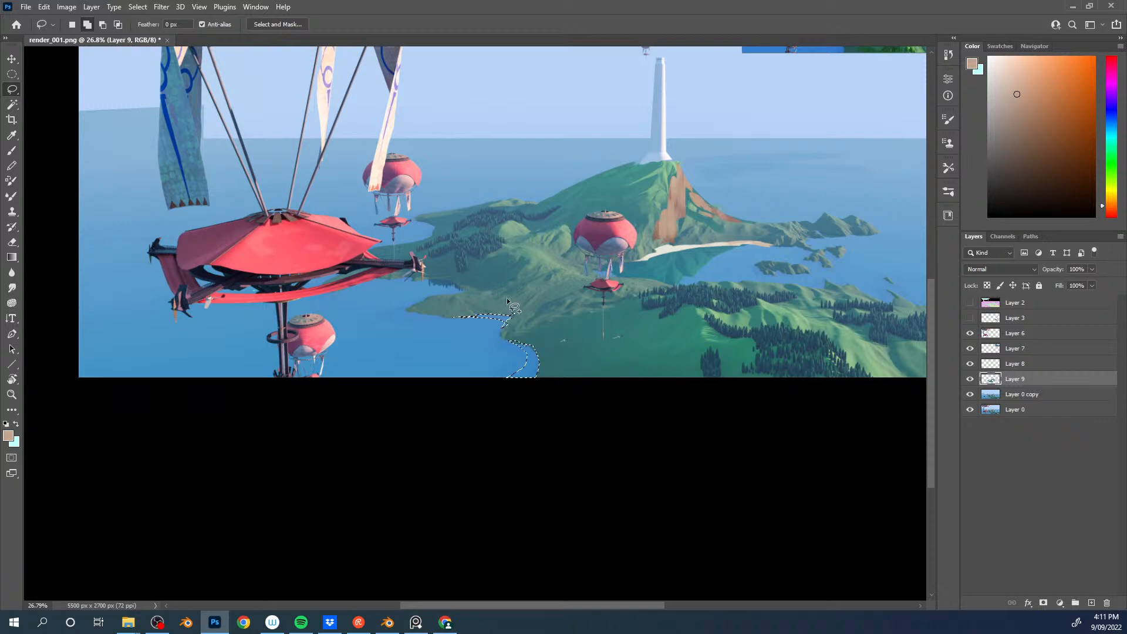
Step: Fill the selected coastline strips with sampled beach sand, add paler sand over them, and deselect
{"action": "key", "text": "b"}
{"action": "left_click", "coordinate": [742, 240], "text": "alt"}
{"action": "mouse_move", "coordinate": [513, 346]}
{"action": "left_mouse_down"}
{"action": "mouse_move", "coordinate": [537, 368]}
{"action": "mouse_move", "coordinate": [436, 382]}
{"action": "left_mouse_up"}
{"action": "left_click_drag", "start_coordinate": [512, 320], "coordinate": [415, 327]}
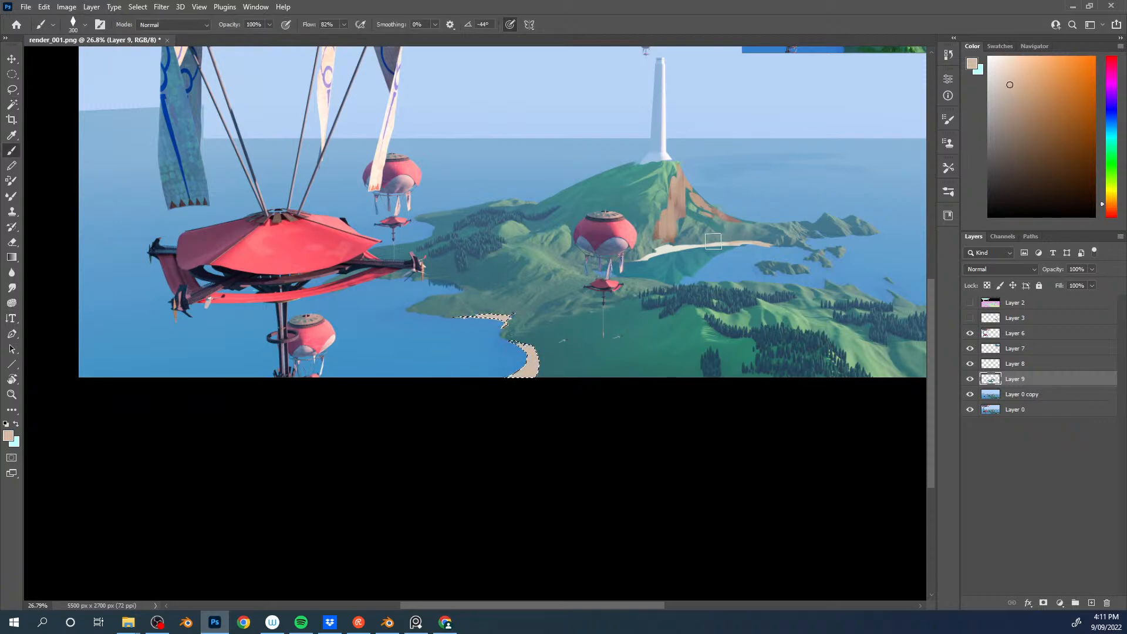
{"action": "left_click", "coordinate": [693, 243], "text": "alt"}
{"action": "mouse_move", "coordinate": [490, 318]}
{"action": "left_mouse_down"}
{"action": "mouse_move", "coordinate": [540, 374]}
{"action": "mouse_move", "coordinate": [524, 355]}
{"action": "mouse_move", "coordinate": [525, 365]}
{"action": "left_mouse_up"}
{"action": "left_click", "coordinate": [535, 360], "text": "alt"}
{"action": "left_click", "coordinate": [534, 354], "text": "alt"}
{"action": "key", "text": "ctrl+d"}
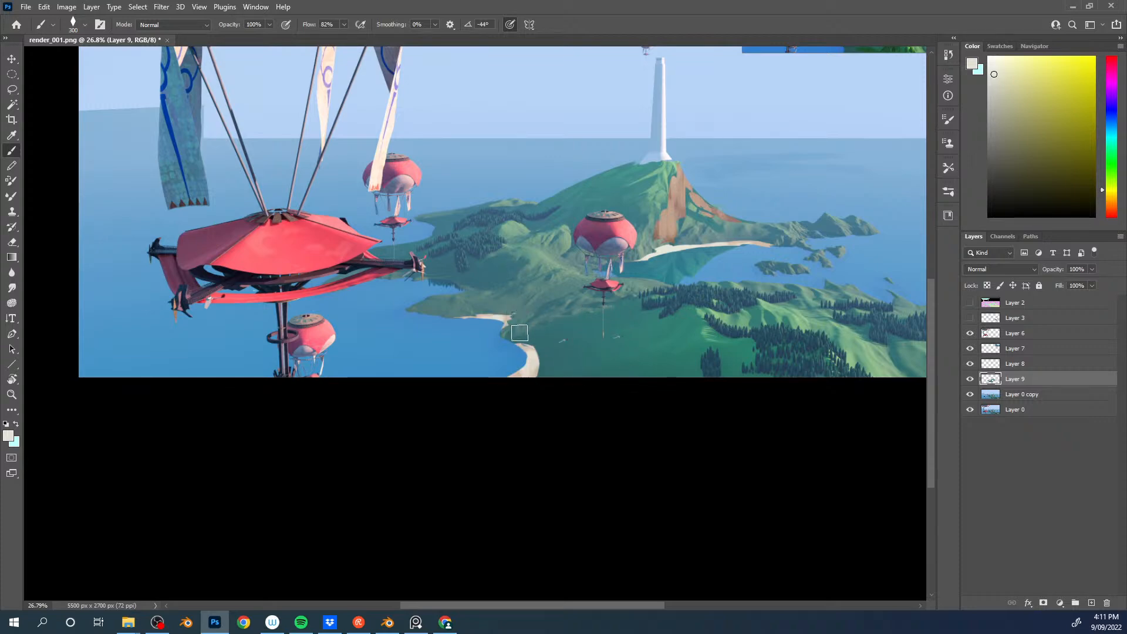
Step: Sample the water's blue, add a new layer above Layer 9, and enlarge the brush for painting the bay
{"action": "left_click", "coordinate": [707, 260], "text": "alt"}
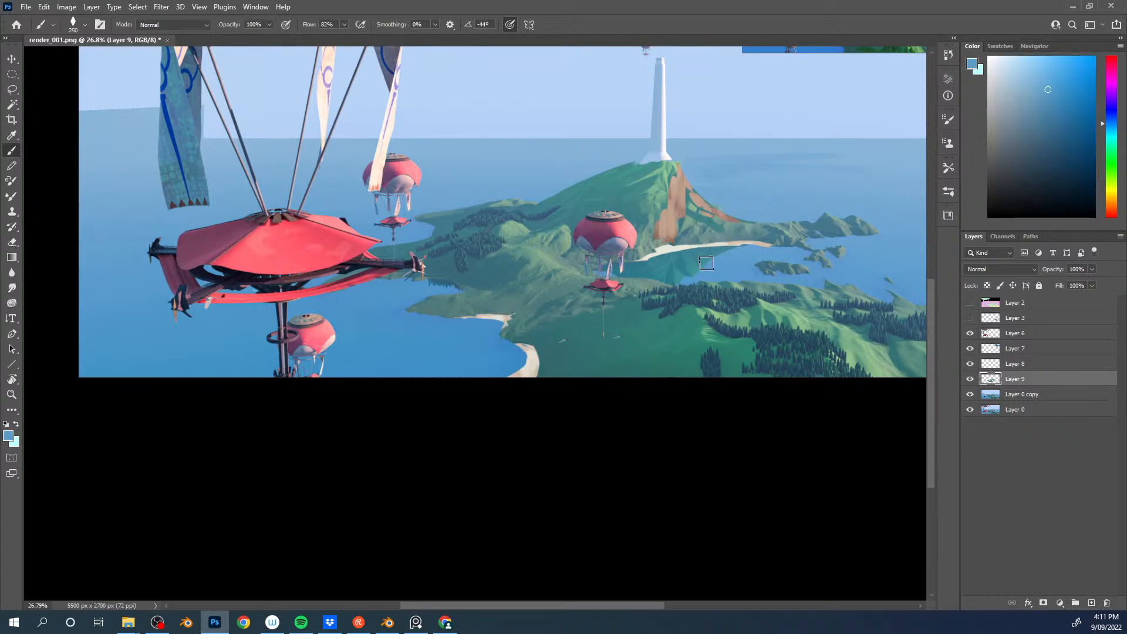
{"action": "key", "text": "ctrl+shift+alt+n"}
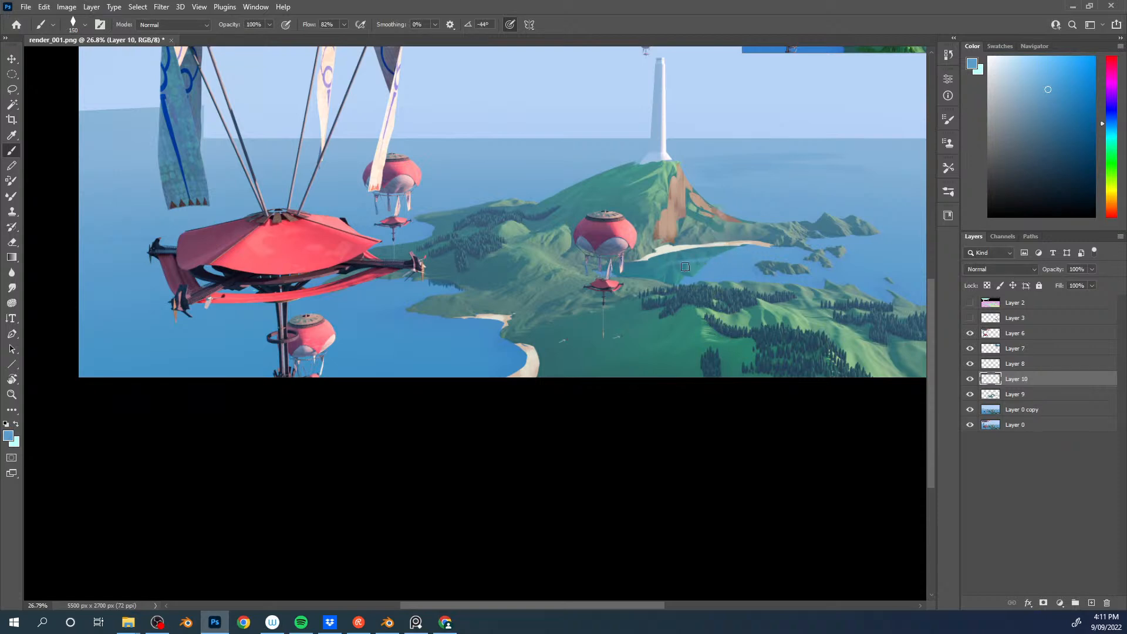
{"action": "right_click_drag", "start_coordinate": [692, 260], "coordinate": [699, 267], "text": "alt"}
{"action": "left_click_drag", "start_coordinate": [719, 266], "coordinate": [734, 261]}
Step: Select the bay's water using the Layer 2 color map, hide the map, and lasso in the missing open-water area
{"action": "left_click", "coordinate": [971, 303]}
{"action": "key", "text": "w"}
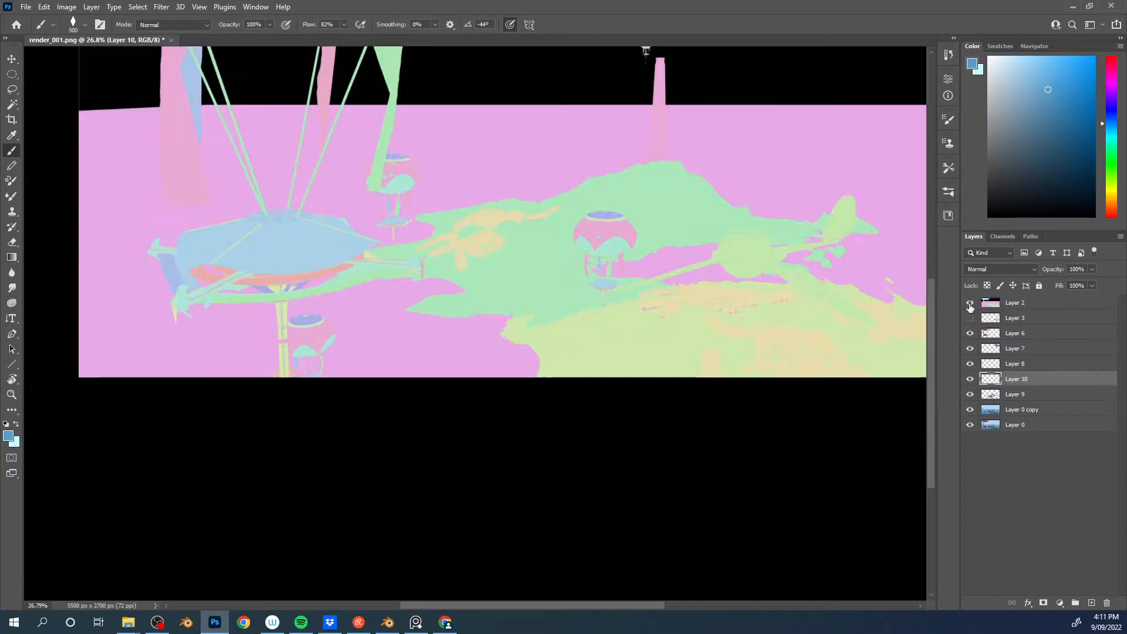
{"action": "left_click", "coordinate": [733, 278], "text": "shift"}
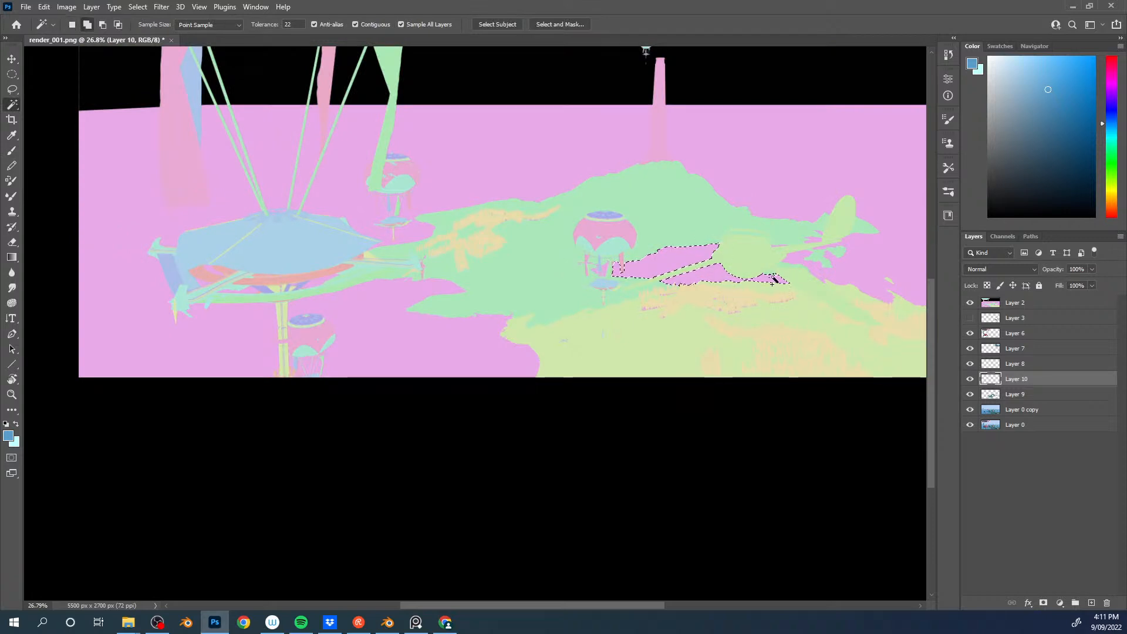
{"action": "left_click", "coordinate": [969, 303]}
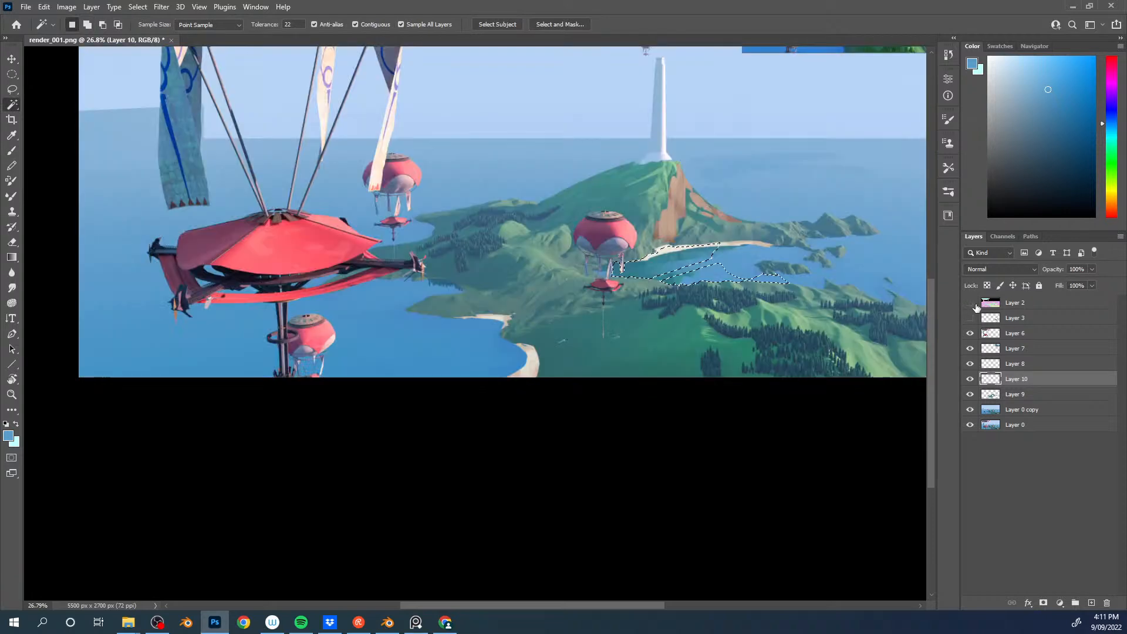
{"action": "key", "text": "l"}
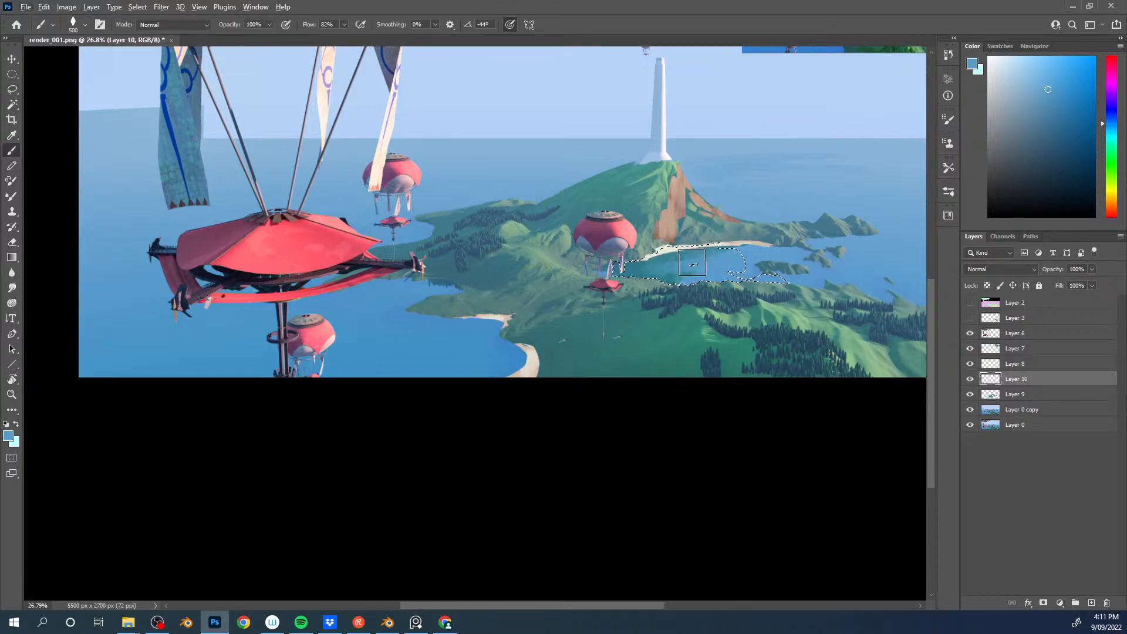
{"action": "key", "text": "alt+l"}
{"action": "key", "text": "Escape"}
Step: Paint the selected bay blue over the green reflection, blend sampled teal into it, and deselect
{"action": "key", "text": "b"}
{"action": "mouse_move", "coordinate": [695, 280]}
{"action": "left_mouse_down"}
{"action": "mouse_move", "coordinate": [740, 272]}
{"action": "mouse_move", "coordinate": [663, 264]}
{"action": "left_mouse_up"}
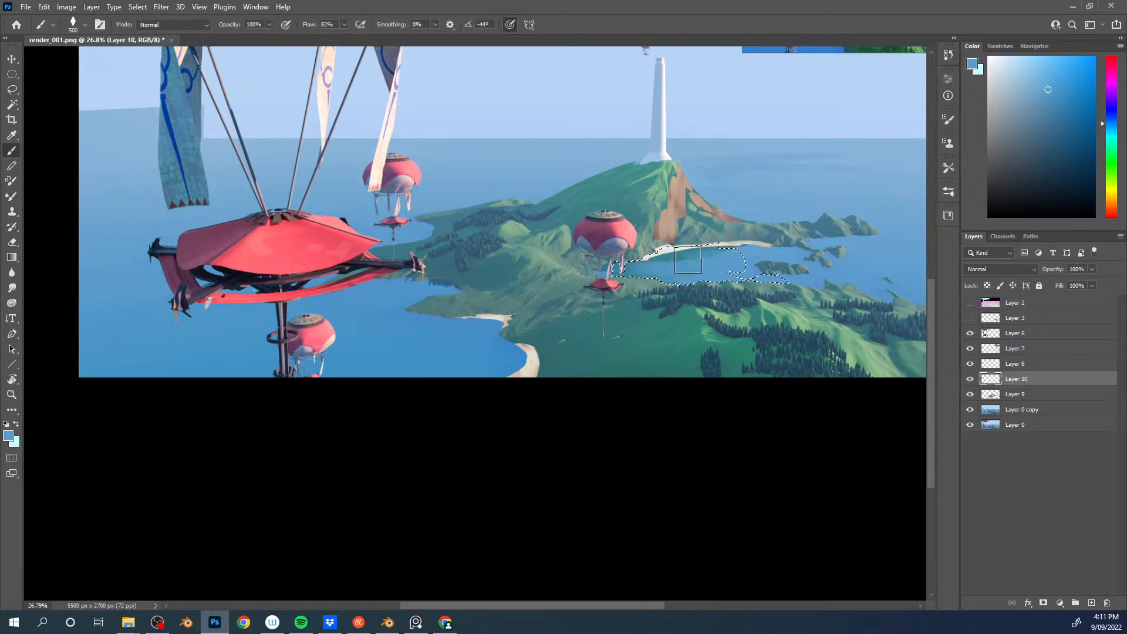
{"action": "left_click", "coordinate": [690, 258], "text": "alt"}
{"action": "mouse_move", "coordinate": [670, 267]}
{"action": "left_mouse_down"}
{"action": "mouse_move", "coordinate": [612, 272]}
{"action": "mouse_move", "coordinate": [701, 270]}
{"action": "left_mouse_up"}
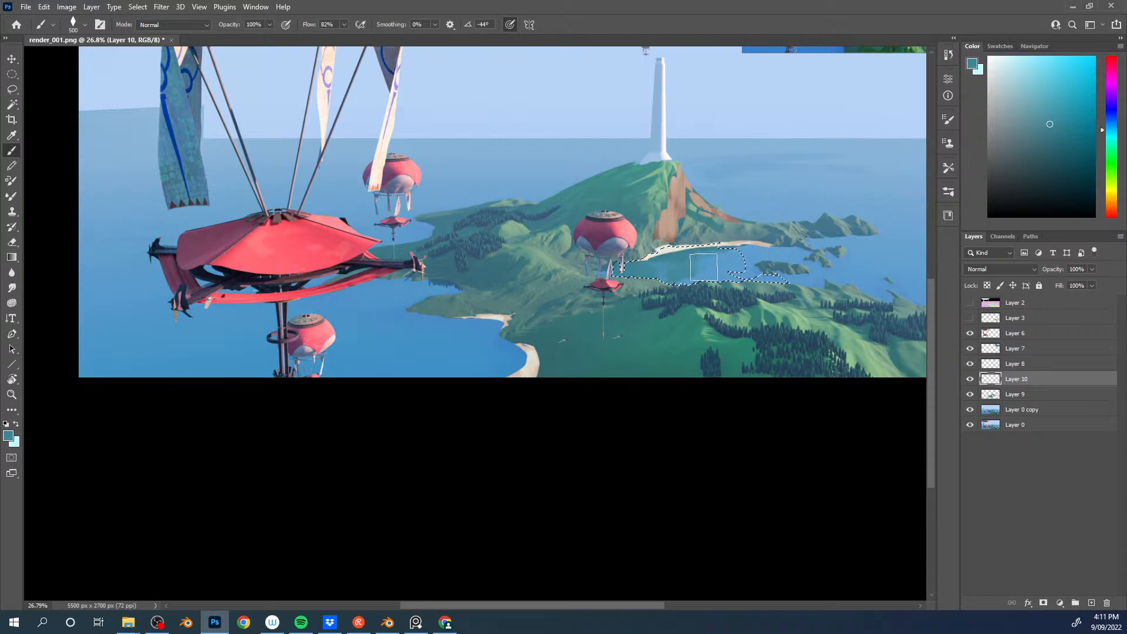
{"action": "key", "text": "ctrl+d"}
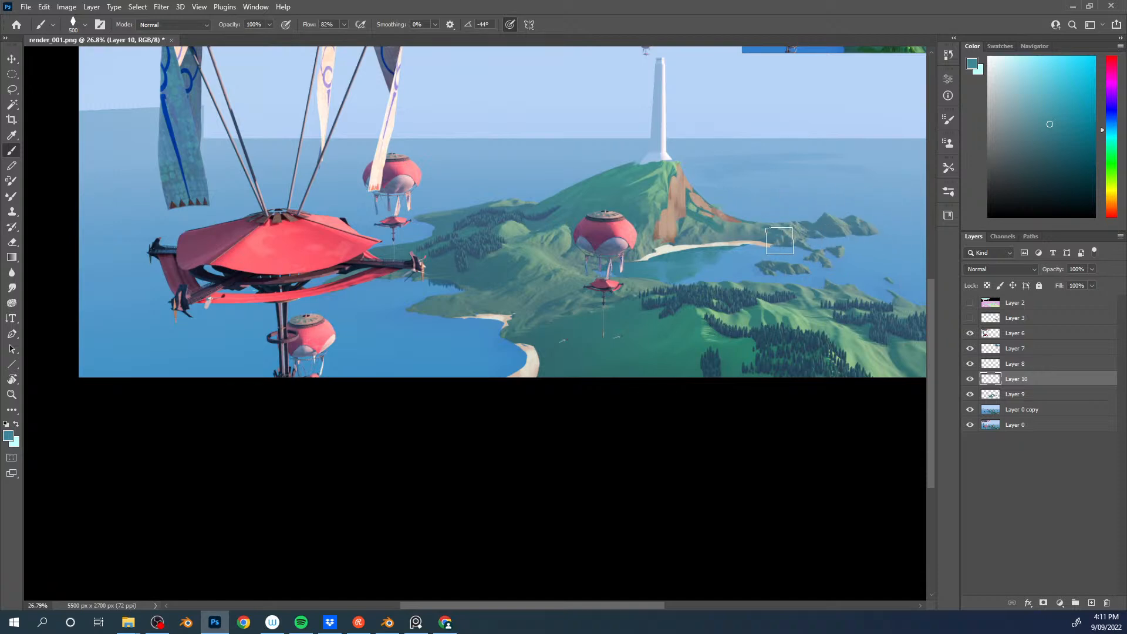
Step: Lasso irregular beach shapes around and between the small islets beyond the bay
{"action": "key", "text": "l"}
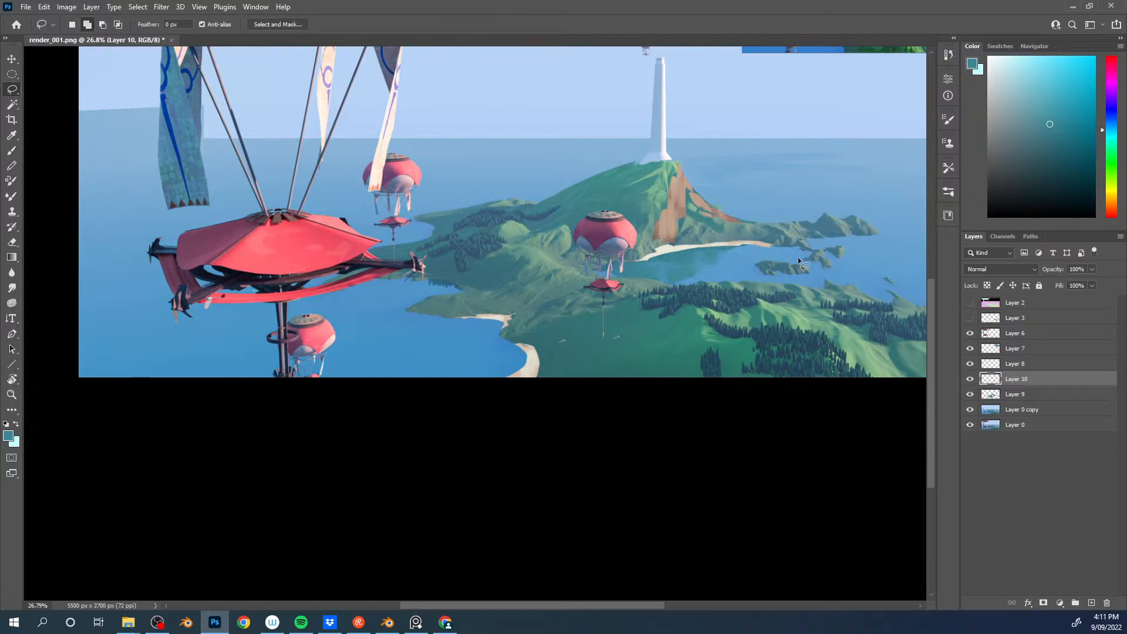
{"action": "left_click_drag", "start_coordinate": [804, 266], "coordinate": [812, 258]}
{"action": "mouse_move", "coordinate": [808, 273]}
{"action": "left_mouse_down"}
{"action": "mouse_move", "coordinate": [782, 276]}
{"action": "mouse_move", "coordinate": [803, 274]}
{"action": "left_mouse_up"}
{"action": "mouse_move", "coordinate": [813, 239]}
{"action": "left_mouse_down"}
{"action": "mouse_move", "coordinate": [836, 247]}
{"action": "mouse_move", "coordinate": [788, 270]}
{"action": "mouse_move", "coordinate": [813, 245]}
{"action": "mouse_move", "coordinate": [834, 258]}
{"action": "mouse_move", "coordinate": [784, 282]}
{"action": "left_mouse_up"}
Step: Paint the selected islet beaches with sampled warm and pale sand tones using a smaller brush, and deselect
{"action": "key", "text": "b"}
{"action": "left_click", "coordinate": [752, 242], "text": "alt"}
{"action": "left_click", "coordinate": [695, 243], "text": "alt"}
{"action": "key", "text": "bracketleft"}
{"action": "key", "text": "bracketleft"}
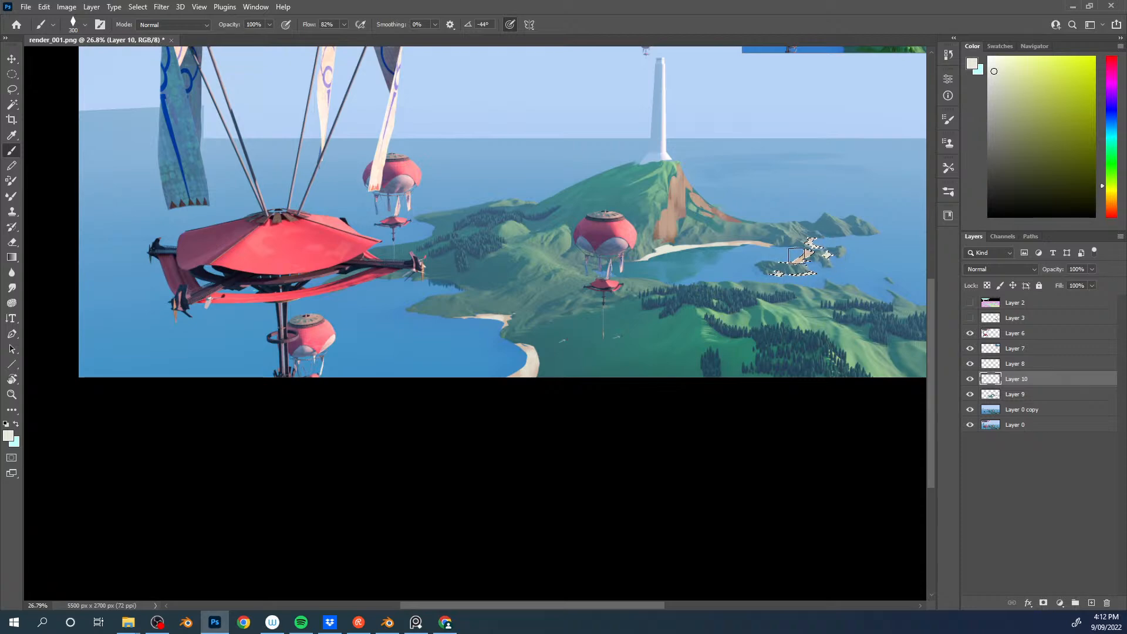
{"action": "key", "text": "ctrl+d"}
Step: Make Layer 0 copy active, show the Layer 2 color map, and select its black sky area with the Magic Wand
{"action": "left_click_drag", "start_coordinate": [664, 190], "coordinate": [515, 232]}
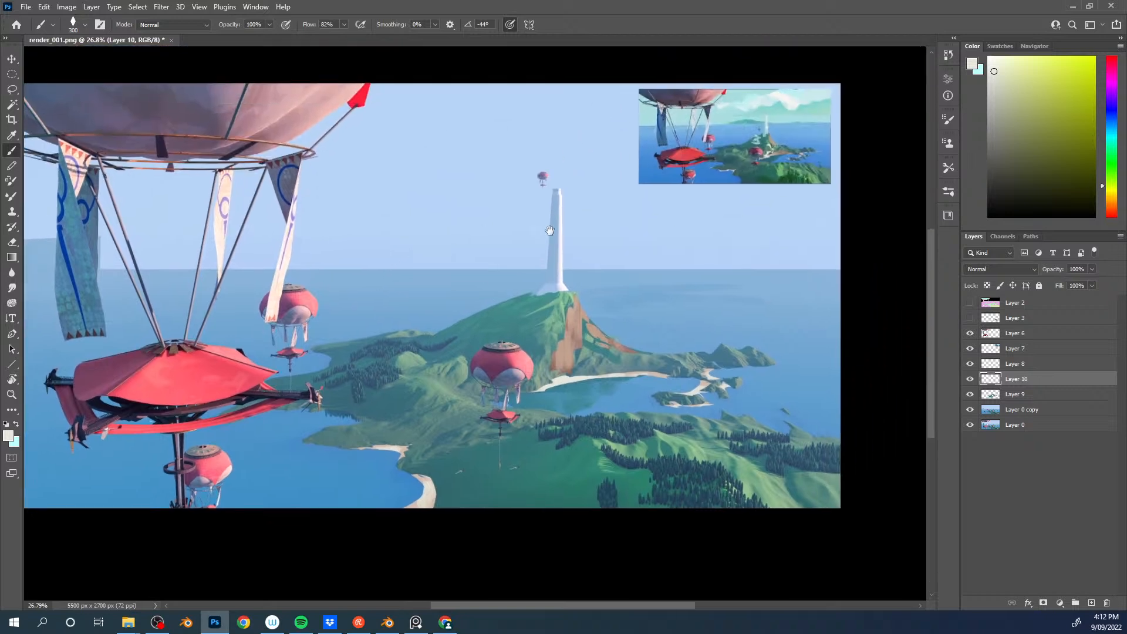
{"action": "left_click", "coordinate": [1022, 410]}
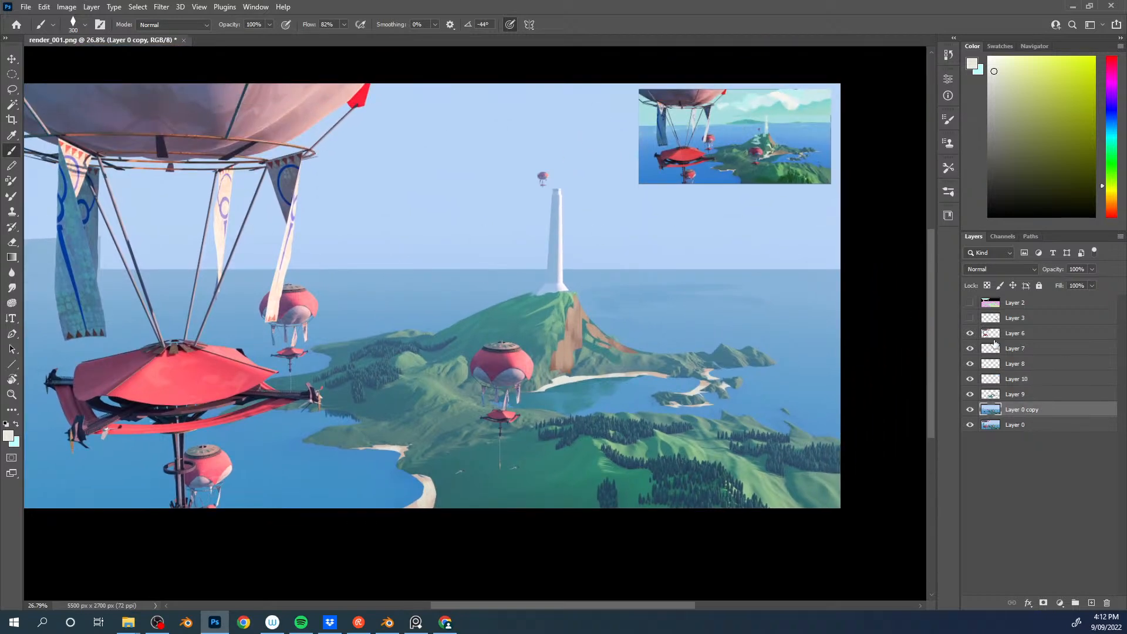
{"action": "left_click", "coordinate": [970, 303]}
{"action": "key", "text": "w"}
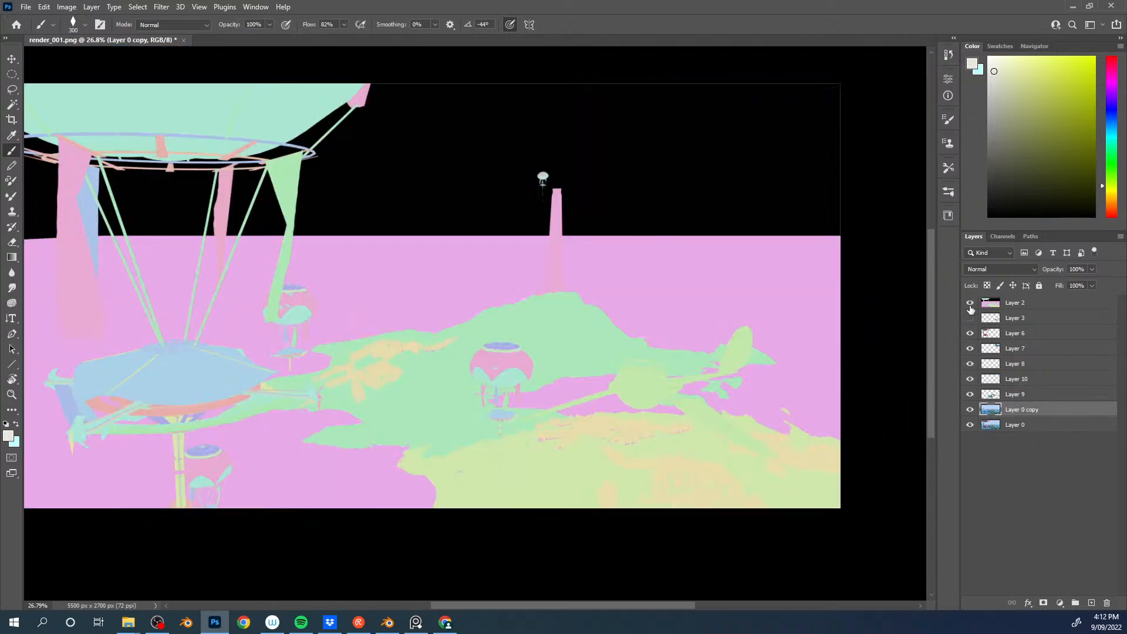
{"action": "left_click", "coordinate": [583, 210]}
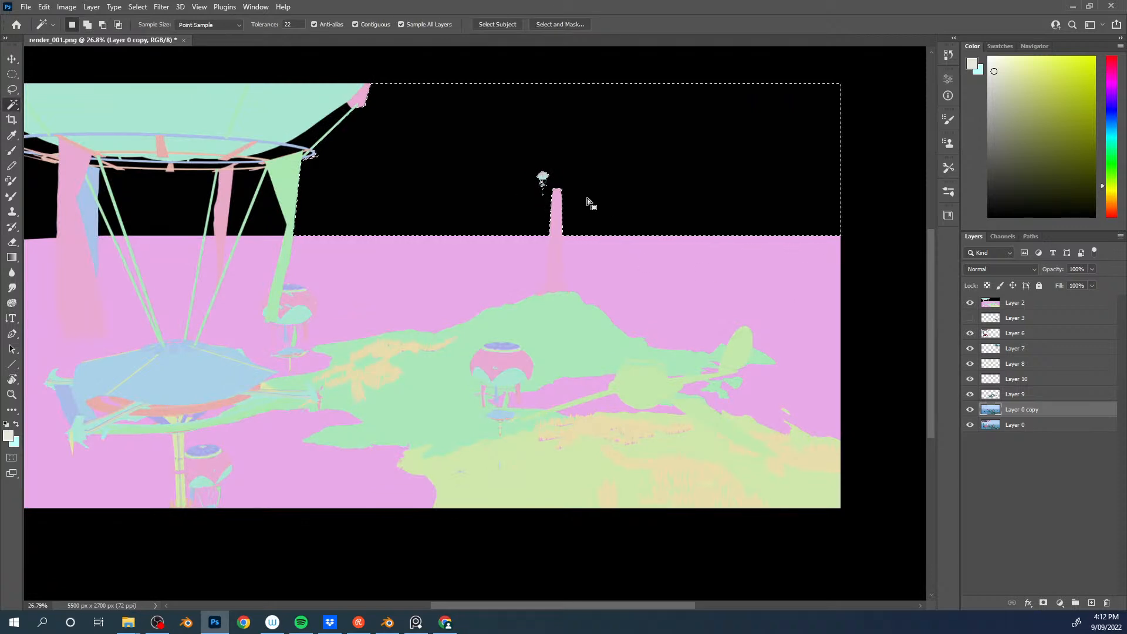
Step: Turn off the Magic Wand's Contiguous option and reselect the black sky throughout the color map
{"action": "left_click_drag", "start_coordinate": [553, 210], "coordinate": [624, 235]}
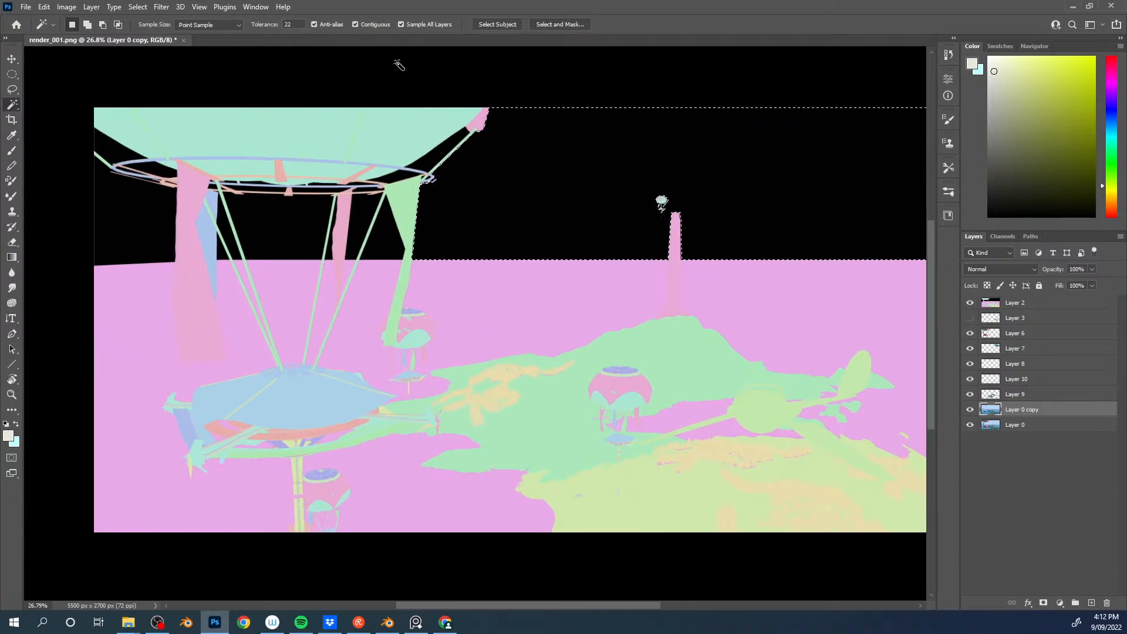
{"action": "left_click", "coordinate": [355, 25]}
{"action": "left_click", "coordinate": [553, 209]}
Step: Add the whole balloon area above the horizon to the sky selection with the Polygonal Lasso
{"action": "key", "text": "l"}
{"action": "mouse_move", "coordinate": [673, 191]}
{"action": "left_mouse_down"}
{"action": "mouse_move", "coordinate": [658, 226]}
{"action": "mouse_move", "coordinate": [671, 191]}
{"action": "left_mouse_up"}
{"action": "left_click_drag", "start_coordinate": [437, 199], "coordinate": [490, 215]}
{"action": "key", "text": "shift+l"}
{"action": "left_click", "coordinate": [458, 276]}
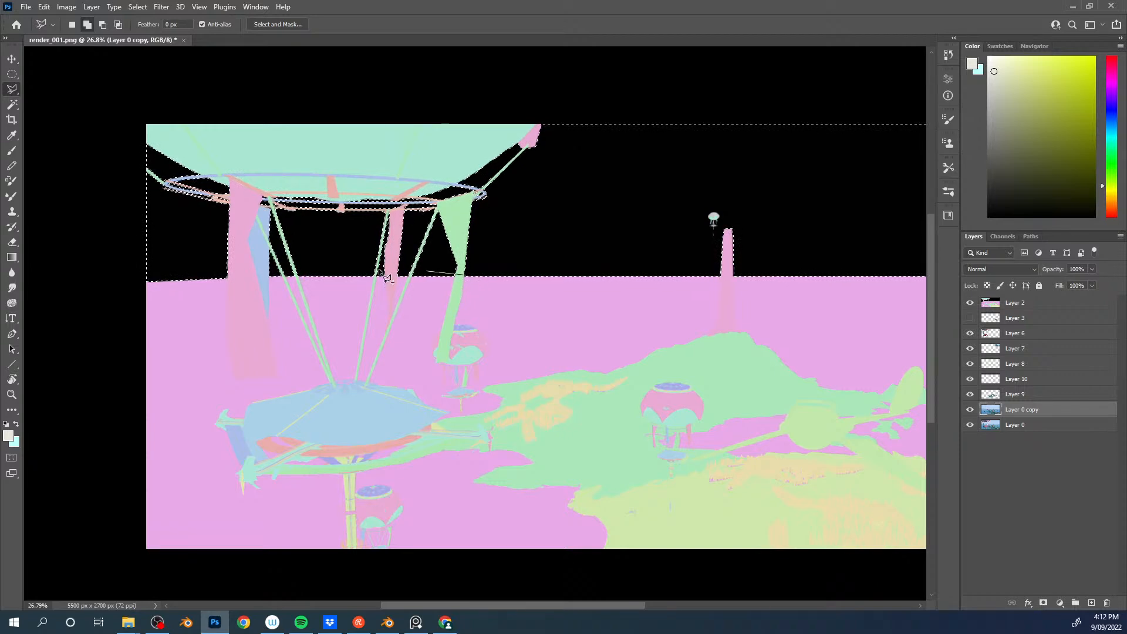
{"action": "left_click", "coordinate": [228, 276]}
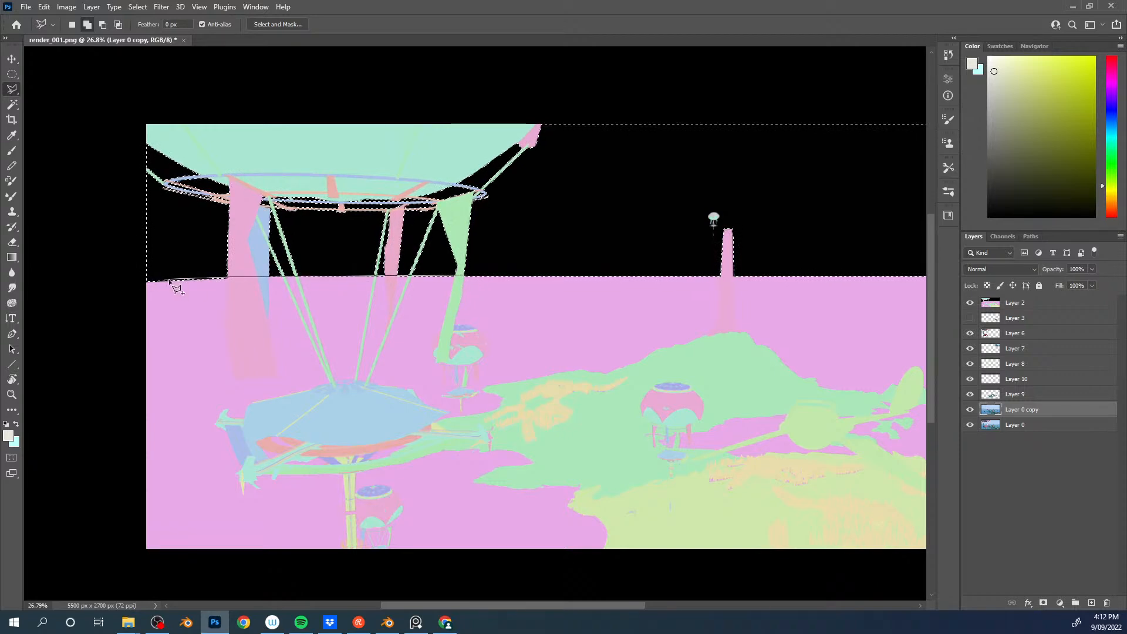
{"action": "left_click", "coordinate": [129, 284]}
{"action": "left_click", "coordinate": [113, 63]}
{"action": "double_click", "coordinate": [638, 111]}
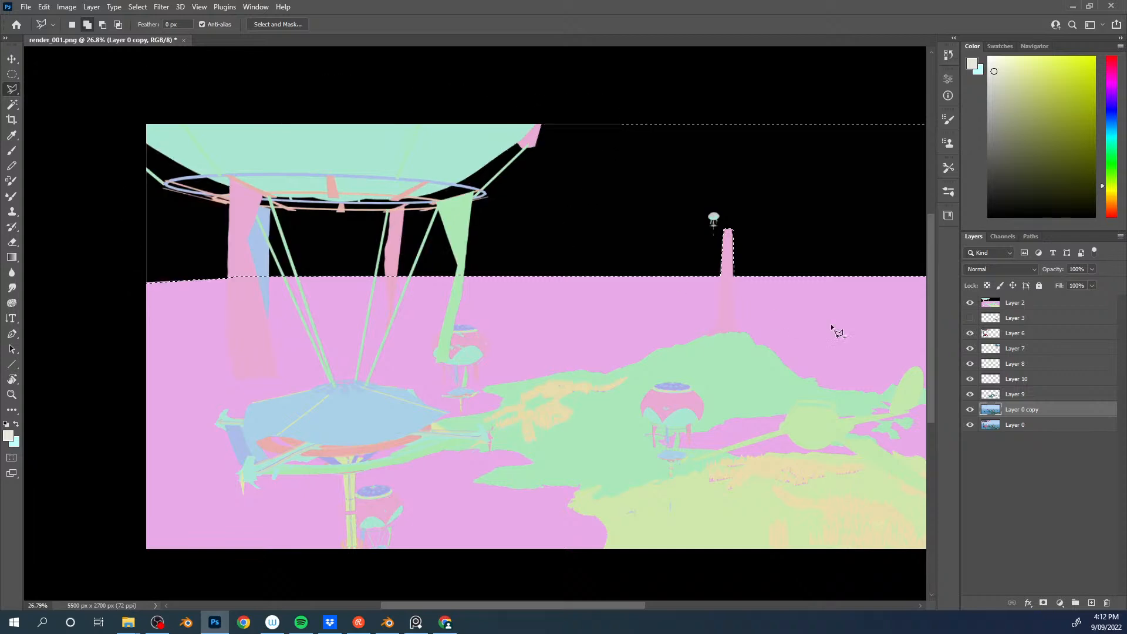
Step: Hide the Layer 2 color map and clear the sky selection
{"action": "left_click", "coordinate": [970, 302]}
{"action": "scroll", "coordinate": [438, 249], "scroll_direction": "right", "scroll_amount": 3}
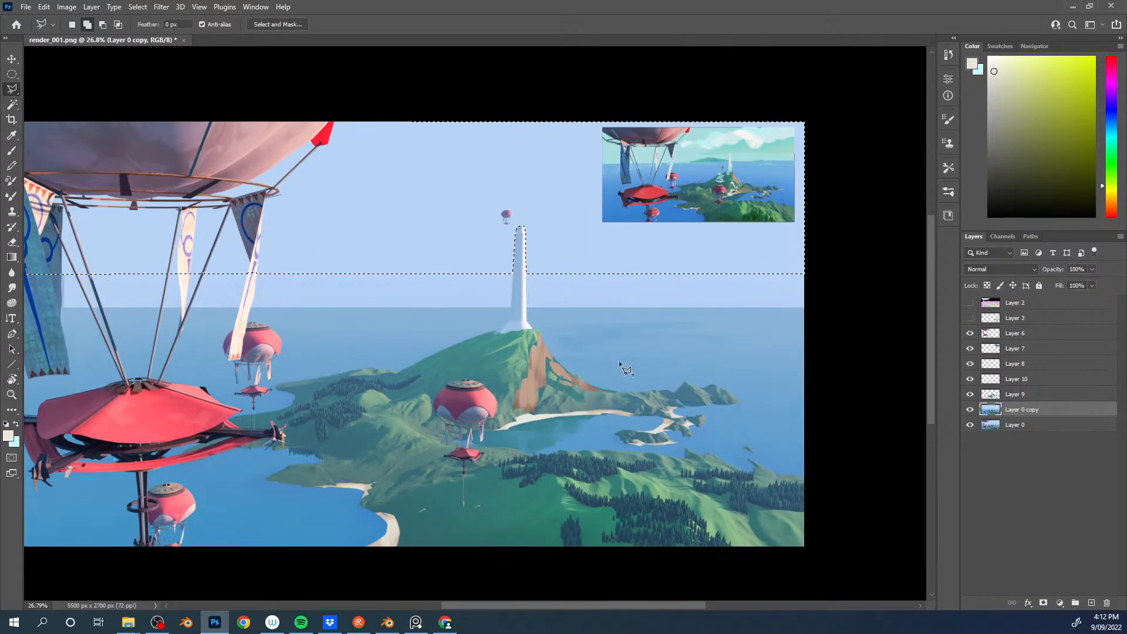
{"action": "key", "text": "ctrl+d"}
Step: Select everything above a straight horizon line with the Polygonal Lasso, and sample the sky's pale blue for the brush
{"action": "left_click_drag", "start_coordinate": [495, 286], "coordinate": [539, 264]}
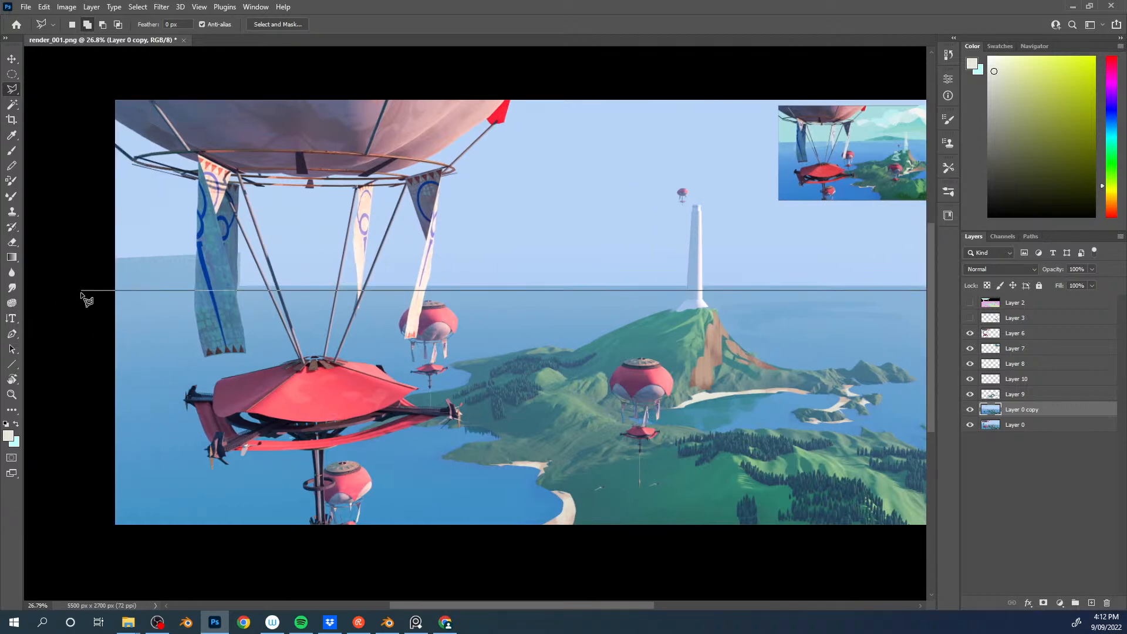
{"action": "left_click", "coordinate": [81, 292]}
{"action": "left_click_drag", "start_coordinate": [103, 296], "coordinate": [107, 430]}
{"action": "left_click", "coordinate": [102, 200]}
{"action": "left_click_drag", "start_coordinate": [827, 196], "coordinate": [464, 171]}
{"action": "left_click", "coordinate": [677, 177]}
{"action": "left_click", "coordinate": [624, 400]}
{"action": "mouse_move", "coordinate": [620, 332]}
{"action": "left_mouse_down"}
{"action": "mouse_move", "coordinate": [627, 300]}
{"action": "mouse_move", "coordinate": [669, 237]}
{"action": "left_mouse_up"}
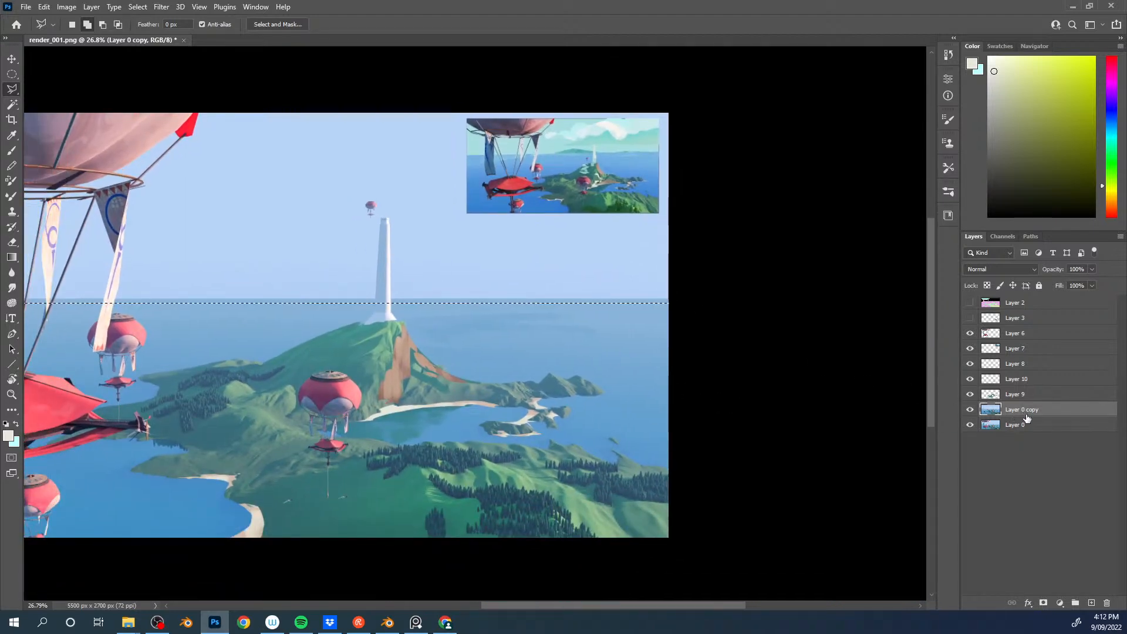
{"action": "key", "text": "b"}
{"action": "left_click", "coordinate": [468, 246], "text": "alt"}
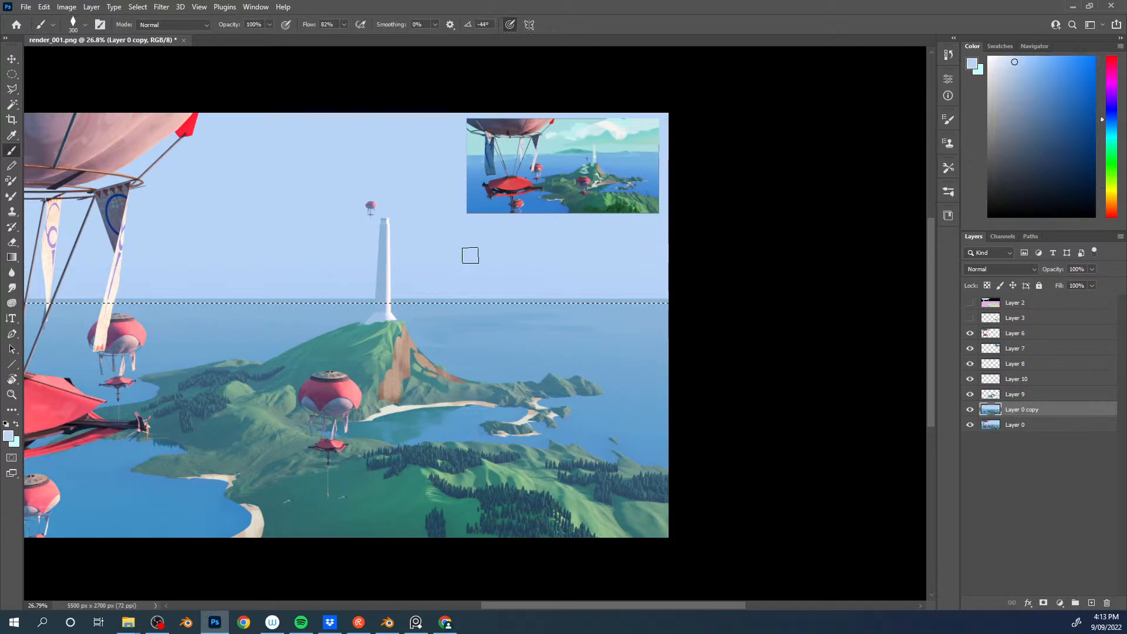
Step: Try to paint the selected sky a flat pale blue on Layer 0 copy with an enlarged brush
{"action": "left_click_drag", "start_coordinate": [468, 247], "coordinate": [692, 224]}
{"action": "key", "text": "bracketright"}
{"action": "key", "text": "bracketright"}
{"action": "mouse_move", "coordinate": [863, 270]}
{"action": "left_mouse_down"}
{"action": "mouse_move", "coordinate": [417, 295]}
{"action": "mouse_move", "coordinate": [575, 253]}
{"action": "mouse_move", "coordinate": [658, 189]}
{"action": "mouse_move", "coordinate": [612, 102]}
{"action": "left_mouse_up"}
{"action": "left_click_drag", "start_coordinate": [441, 212], "coordinate": [598, 198]}
{"action": "mouse_move", "coordinate": [636, 264]}
{"action": "left_mouse_down"}
{"action": "mouse_move", "coordinate": [415, 261]}
{"action": "mouse_move", "coordinate": [470, 218]}
{"action": "left_mouse_up"}
{"action": "left_click_drag", "start_coordinate": [636, 142], "coordinate": [481, 140]}
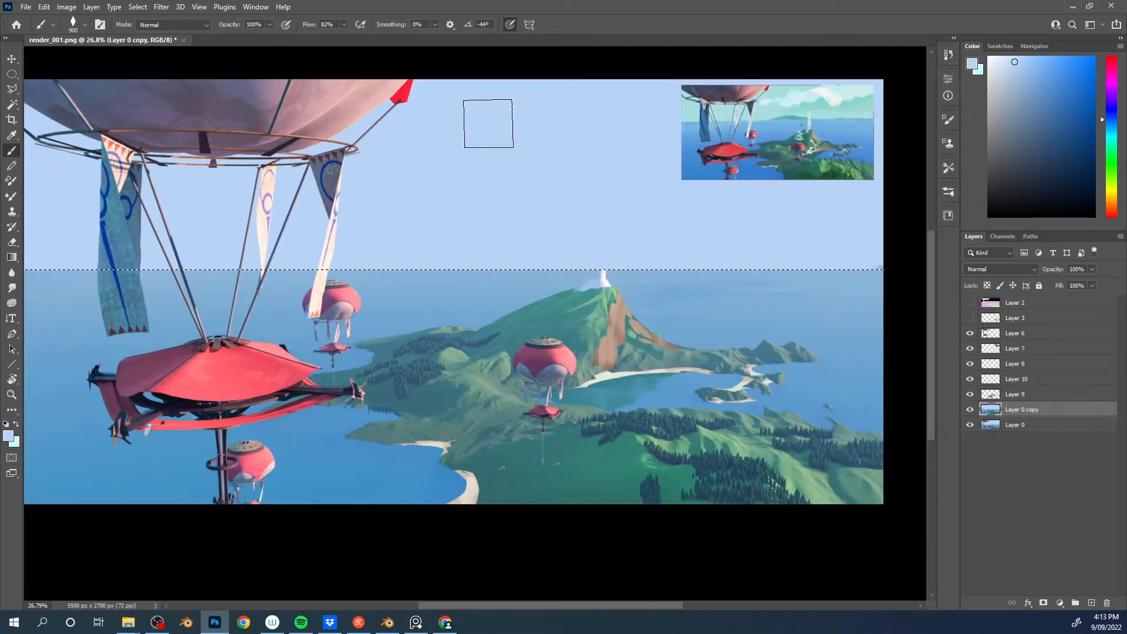
{"action": "mouse_move", "coordinate": [295, 238]}
{"action": "left_mouse_down"}
{"action": "mouse_move", "coordinate": [690, 221]}
{"action": "mouse_move", "coordinate": [413, 211]}
{"action": "left_mouse_up"}
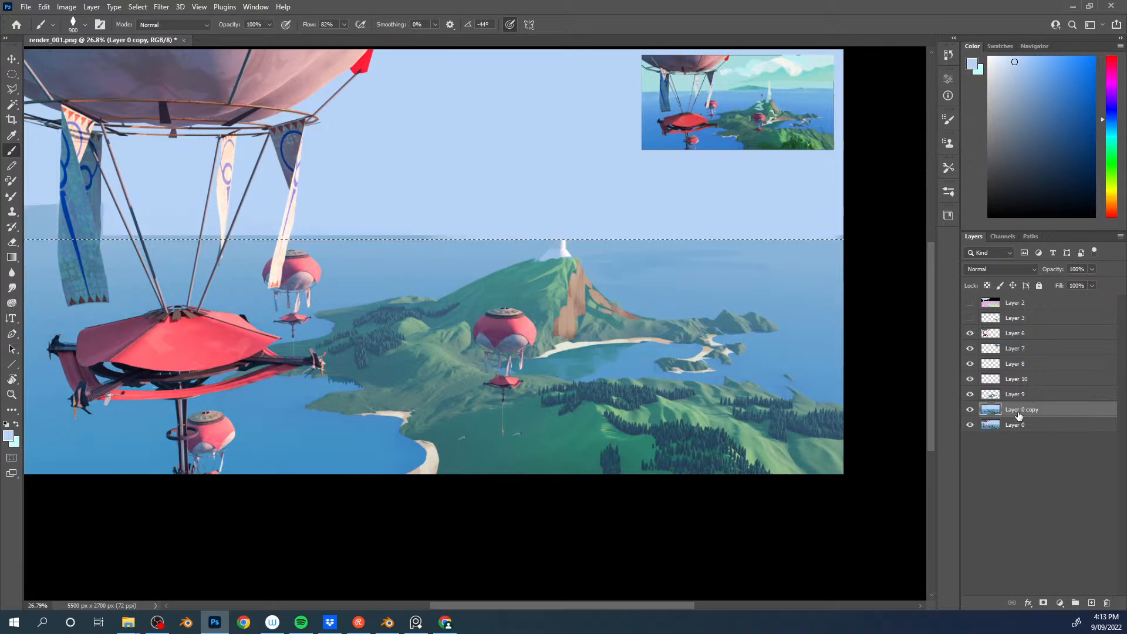
Step: Undo the pale blue brush strokes on Layer 0 copy
{"action": "key", "text": "ctrl+z"}
{"action": "key", "text": "ctrl+z"}
{"action": "key", "text": "ctrl+z"}
{"action": "key", "text": "ctrl+z"}
{"action": "key", "text": "ctrl+z"}
{"action": "key", "text": "ctrl+z"}
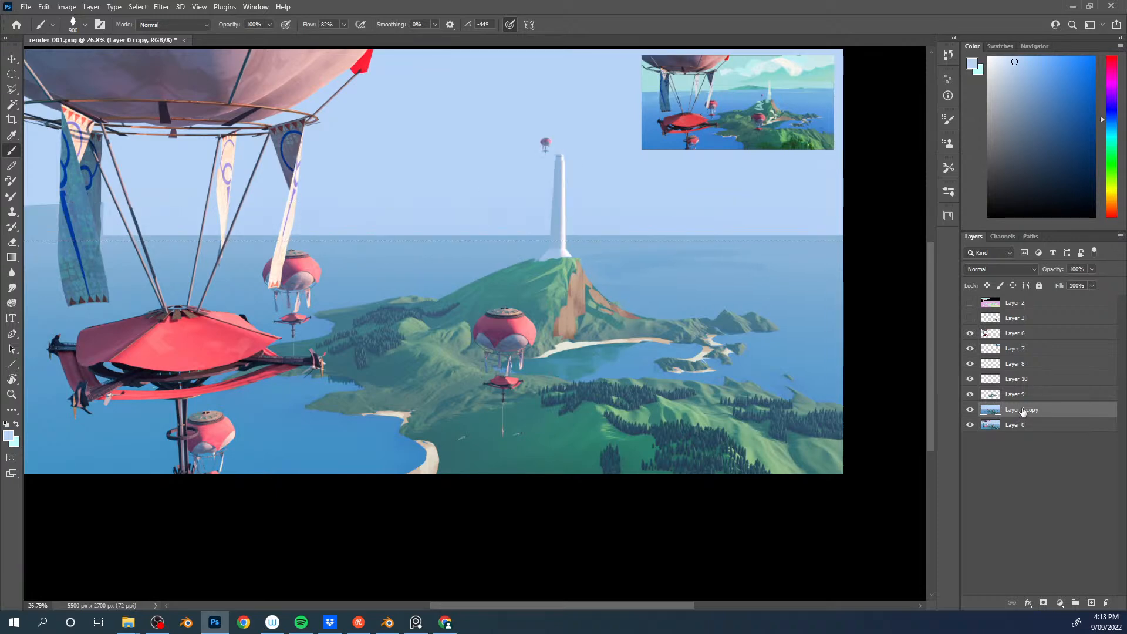
Step: Fill the sky selection with the sampled pale blue on a new layer above Layer 0 copy, and deselect
{"action": "key", "text": "ctrl+shift+alt+n"}
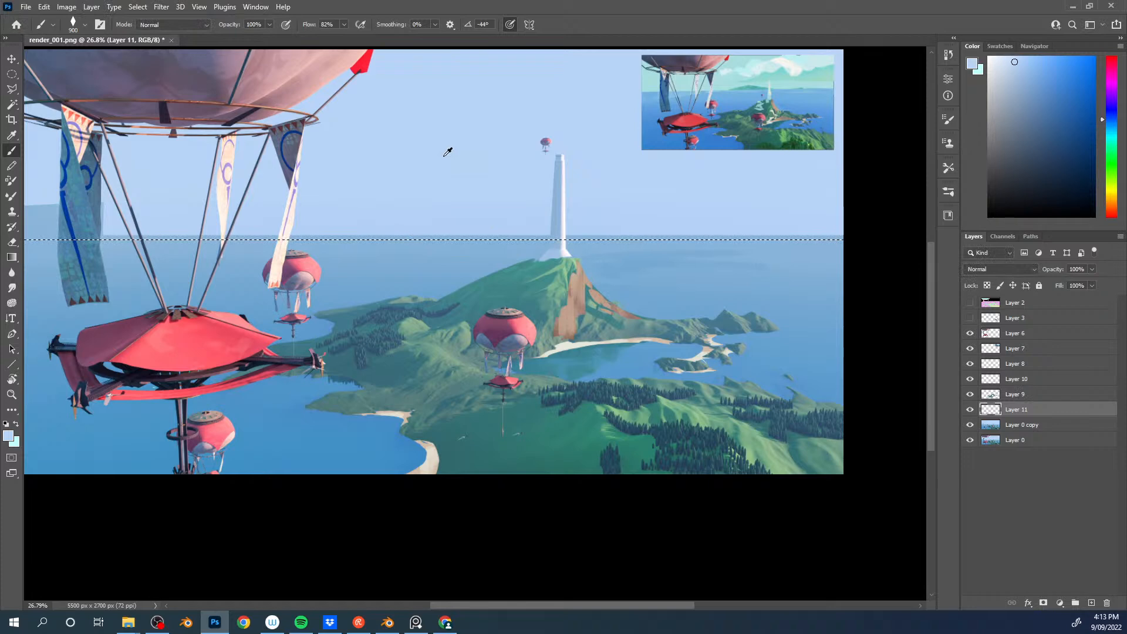
{"action": "key", "text": "alt+BackSpace"}
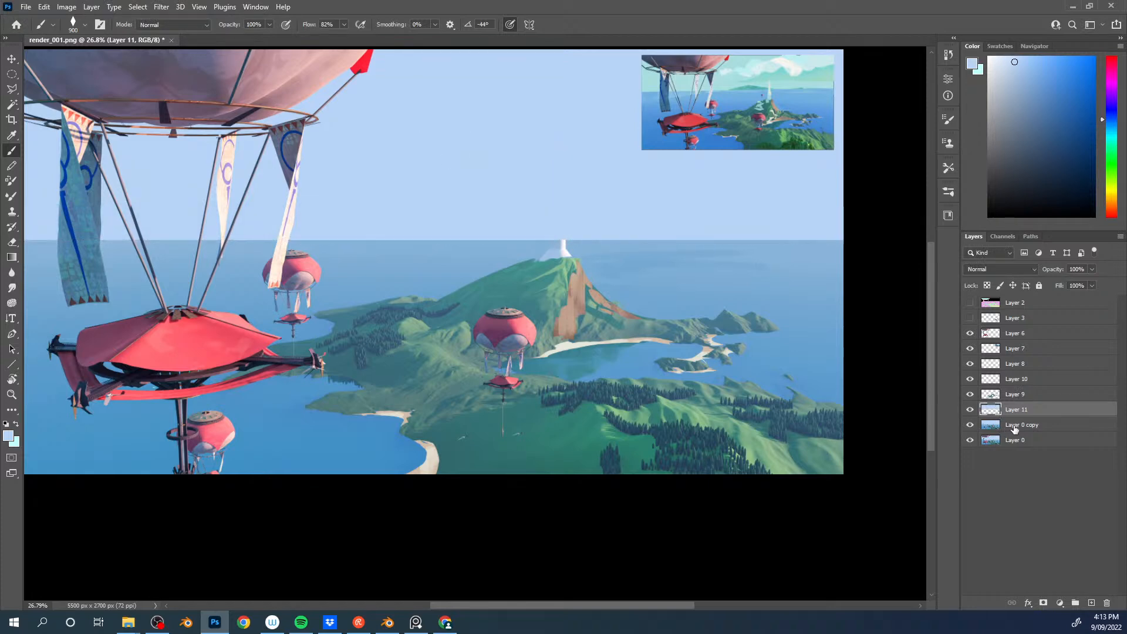
Step: Load Layer 11's outline, clear that sky area from Layer 0 copy, hide Layer 0, and move Layer 11 beneath Layer 0 copy
{"action": "left_click", "coordinate": [1015, 431]}
{"action": "left_click", "coordinate": [992, 412], "text": "ctrl"}
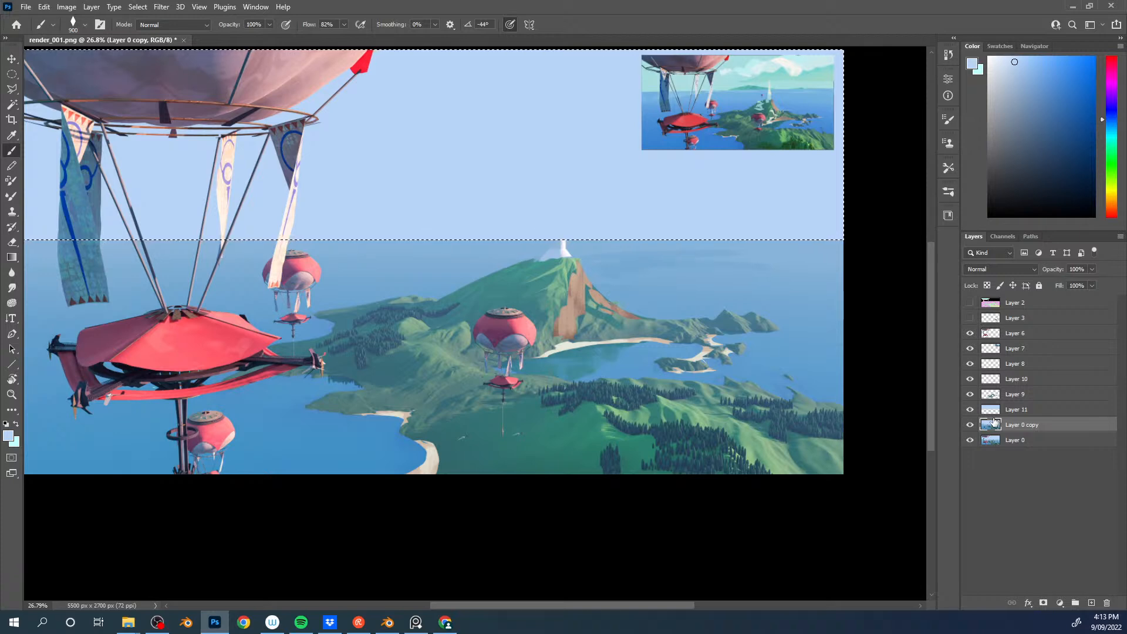
{"action": "left_click", "coordinate": [969, 440]}
{"action": "left_click_drag", "start_coordinate": [1017, 411], "coordinate": [1021, 435]}
{"action": "left_click", "coordinate": [1025, 416]}
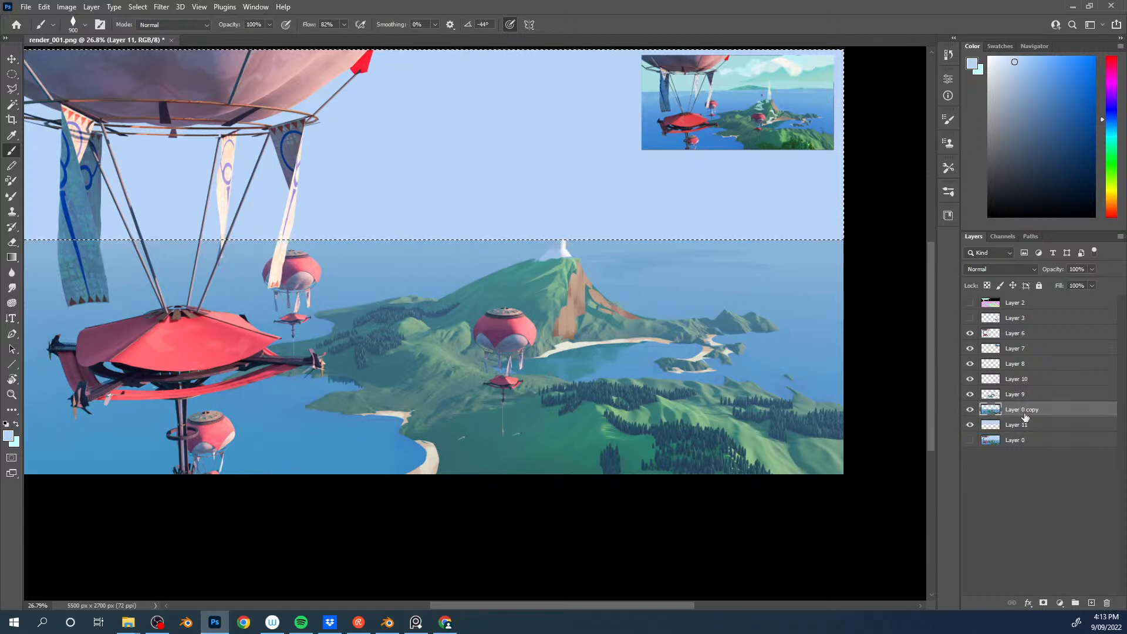
Step: Hide Layer 0 copy and Layer 11, then show Layer 0 and make it active
{"action": "left_click_drag", "start_coordinate": [970, 410], "coordinate": [970, 424]}
{"action": "left_click", "coordinate": [970, 439]}
{"action": "left_click", "coordinate": [1019, 440]}
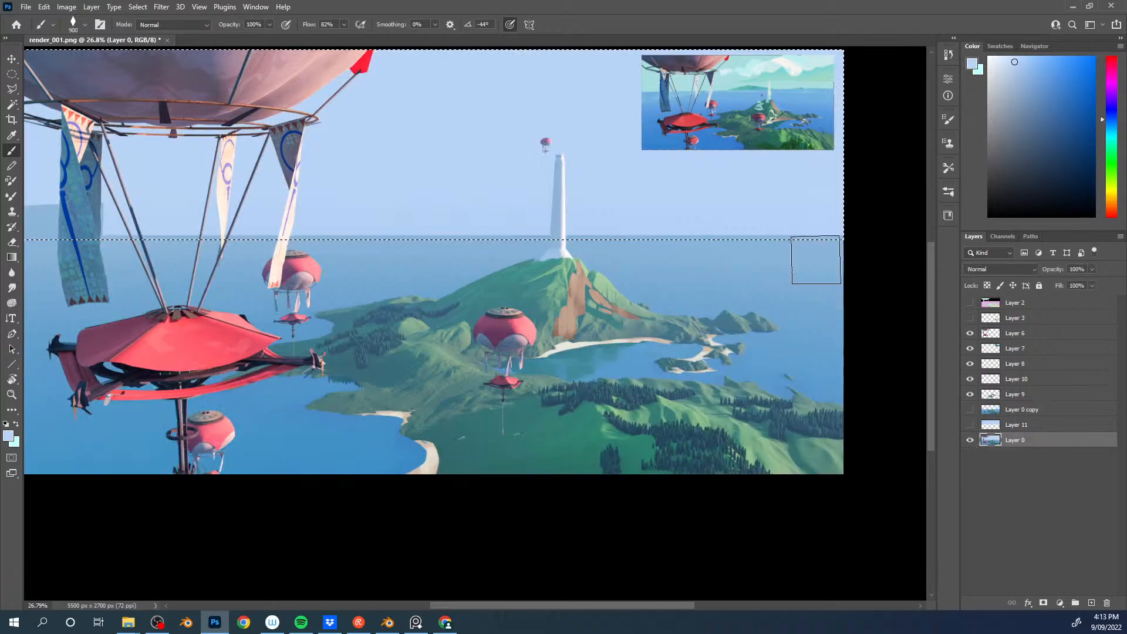
Step: Show the Layer 2 color map and select the tower's pink with the Magic Wand at tolerance 4
{"action": "left_click", "coordinate": [970, 303]}
{"action": "key", "text": "w"}
{"action": "left_click", "coordinate": [561, 192]}
{"action": "key", "text": "ctrl+d"}
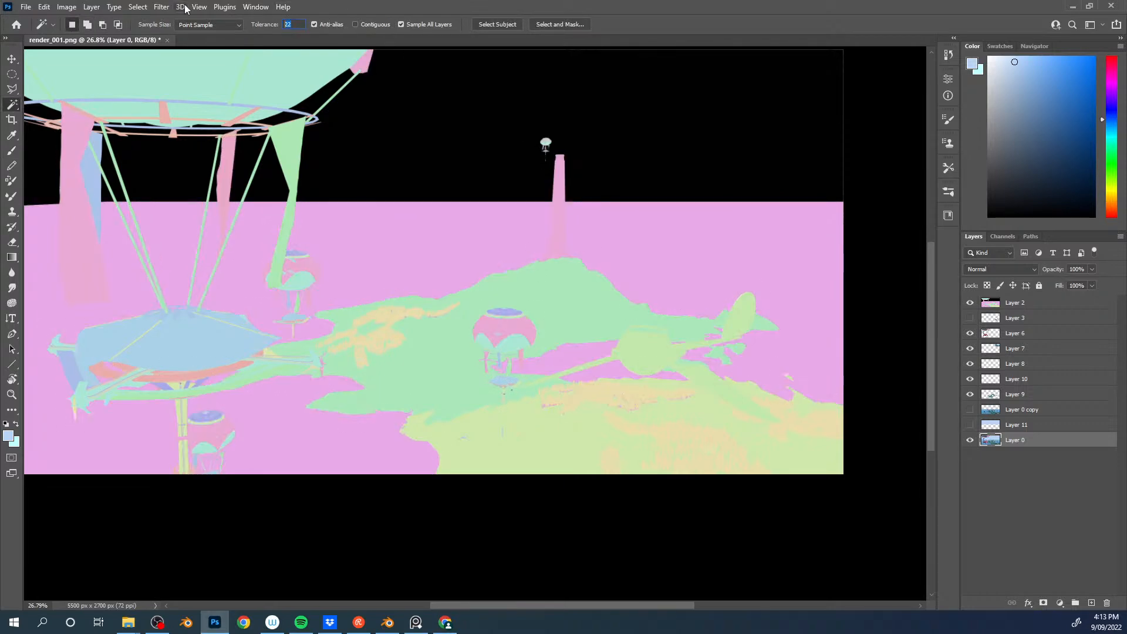
{"action": "left_click", "coordinate": [559, 200]}
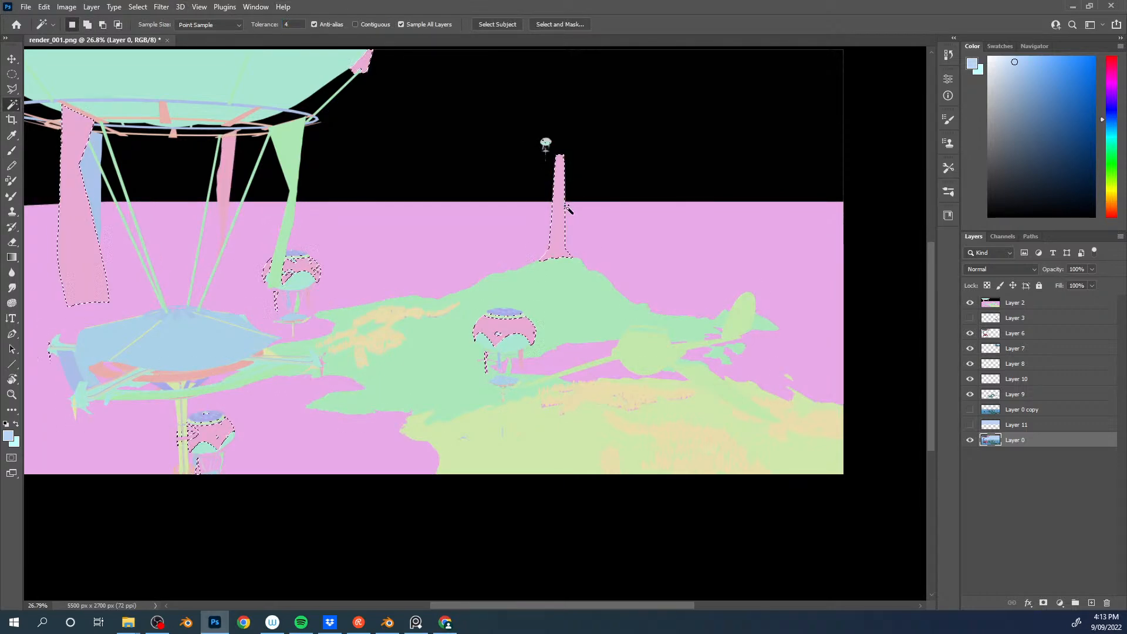
Step: Restrict the selection to the tower with an intersecting Polygonal Lasso outline, and copy the tower to a new layer
{"action": "key", "text": "l"}
{"action": "key", "text": "ctrl+space"}
{"action": "mouse_move", "coordinate": [545, 137]}
{"action": "left_mouse_down", "text": "ctrl"}
{"action": "mouse_move", "coordinate": [604, 133]}
{"action": "mouse_move", "coordinate": [595, 134]}
{"action": "left_mouse_up", "text": "ctrl"}
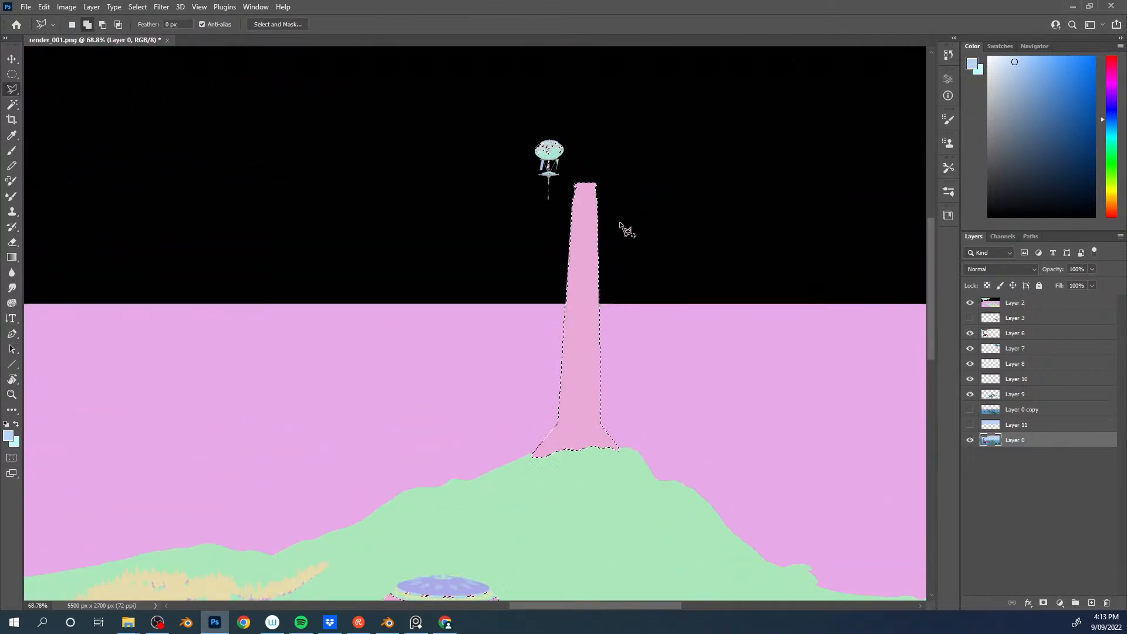
{"action": "left_click", "coordinate": [615, 171], "text": "alt+shift"}
{"action": "left_click", "coordinate": [566, 176]}
{"action": "left_click", "coordinate": [500, 493]}
{"action": "left_click", "coordinate": [667, 486]}
{"action": "double_click", "coordinate": [634, 209]}
{"action": "key", "text": "ctrl+j"}
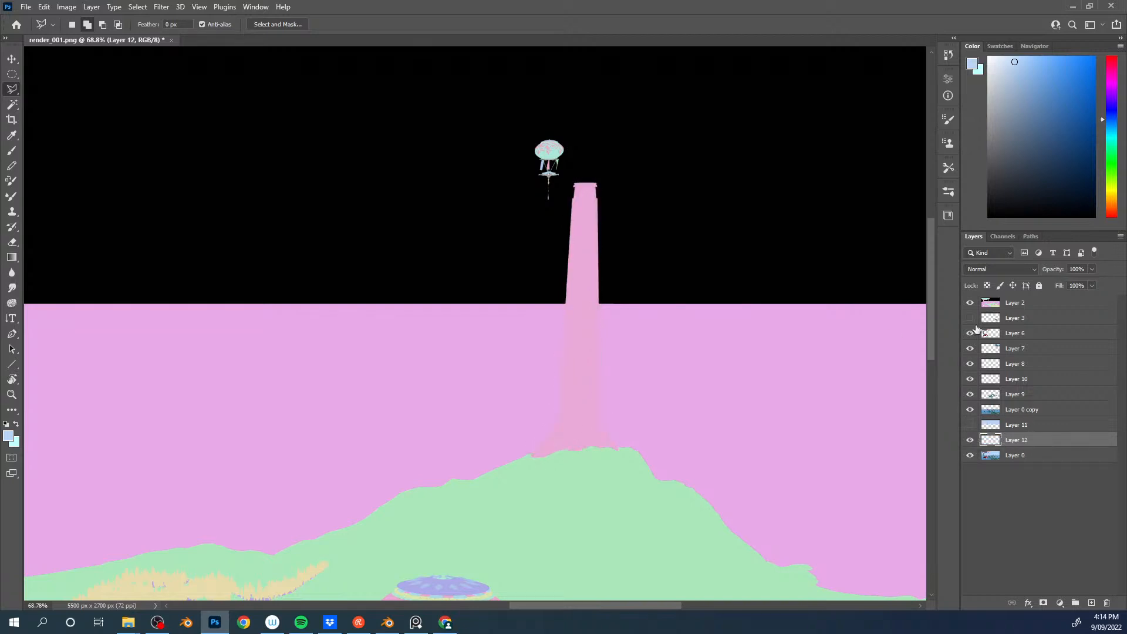
Step: Hide the color map, move the tower layer above Layer 0 copy, merge it down, and show Layer 11
{"action": "left_click", "coordinate": [970, 303]}
{"action": "left_click_drag", "start_coordinate": [1015, 444], "coordinate": [1024, 412]}
{"action": "key", "text": "ctrl+e"}
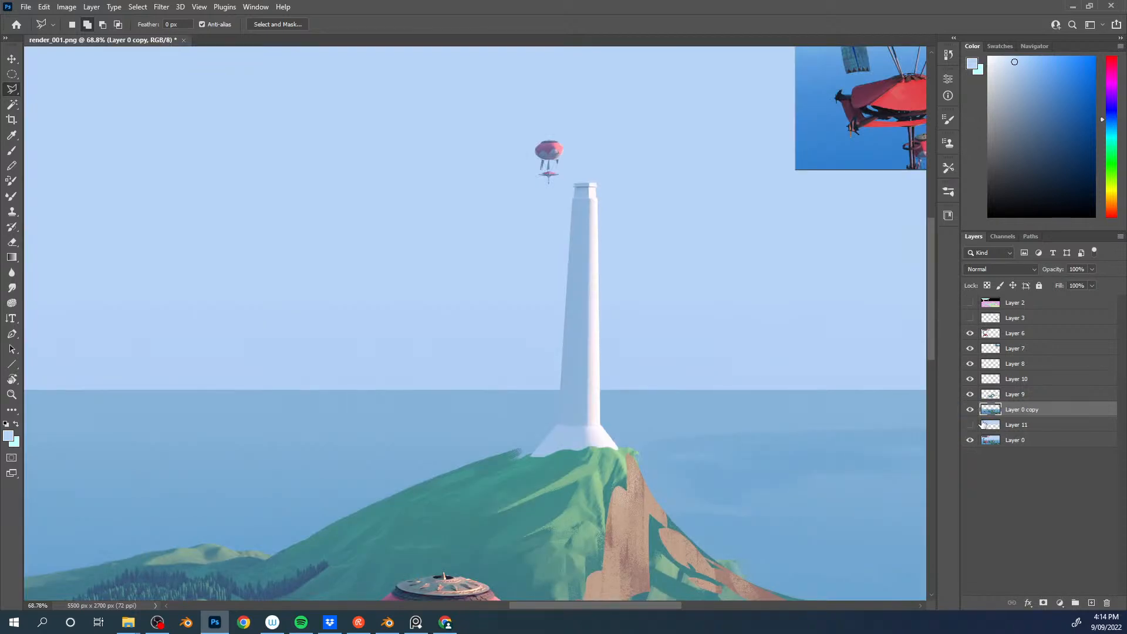
{"action": "left_click", "coordinate": [975, 425]}
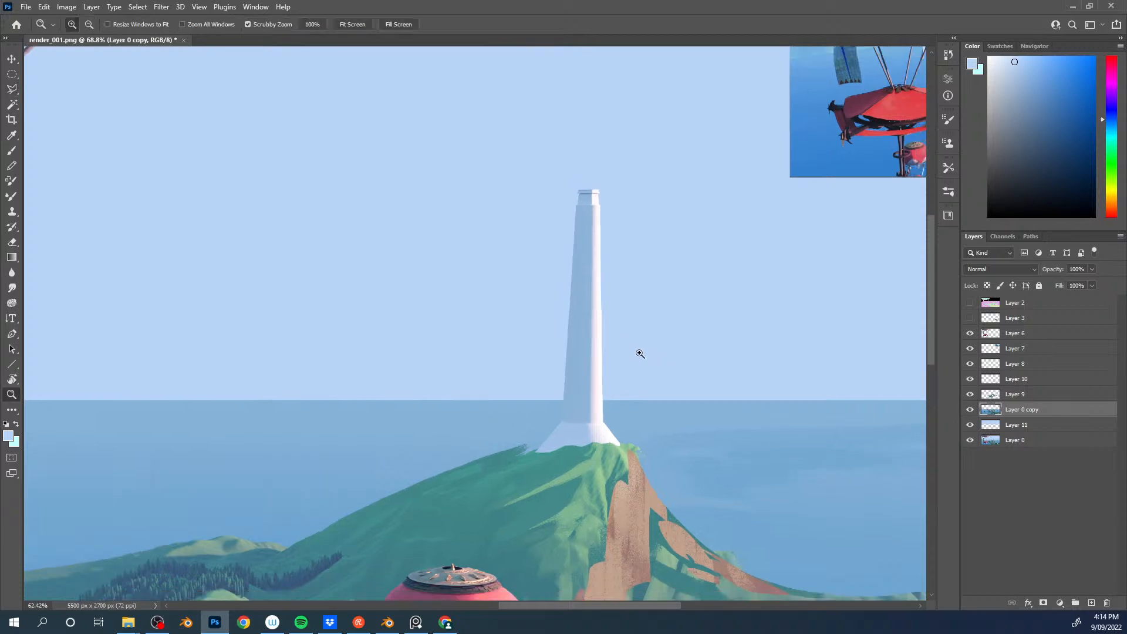
Step: Create a new layer above Layer 0 copy, shrink the brush, and sample the pale cyan from the color key's sky
{"action": "left_click_drag", "start_coordinate": [655, 354], "coordinate": [593, 354], "text": "ctrl"}
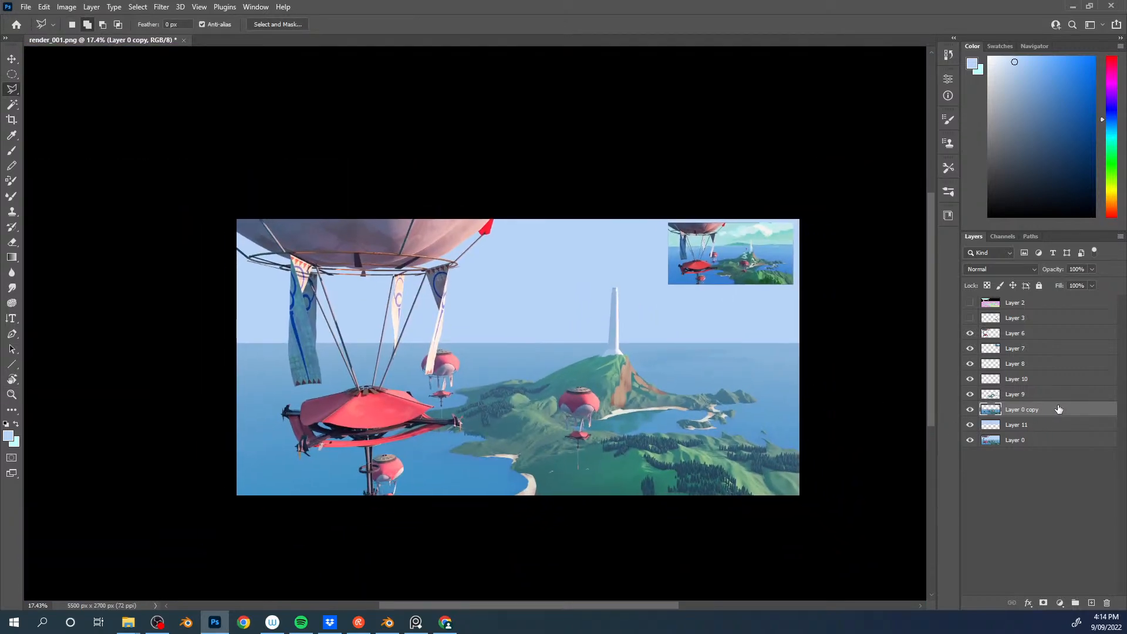
{"action": "key", "text": "ctrl+shift+alt+n"}
{"action": "key", "text": "b"}
{"action": "key", "text": "bracketleft"}
{"action": "key", "text": "bracketleft"}
{"action": "key", "text": "bracketleft"}
{"action": "key", "text": "bracketleft"}
{"action": "key", "text": "bracketleft"}
{"action": "left_click", "coordinate": [763, 274], "text": "alt"}
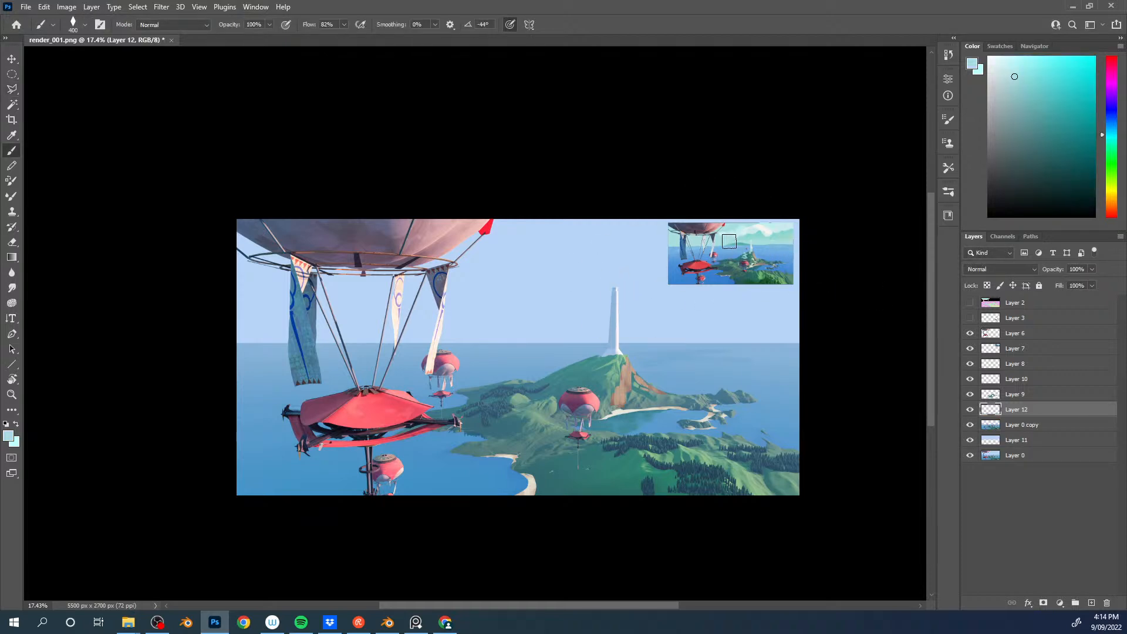
Step: Paint pale cyan over the upper sky with a 1500 px soft round brush, and move Layer 12 beneath Layer 0 copy
{"action": "right_click", "coordinate": [580, 266]}
{"action": "double_click", "coordinate": [658, 478]}
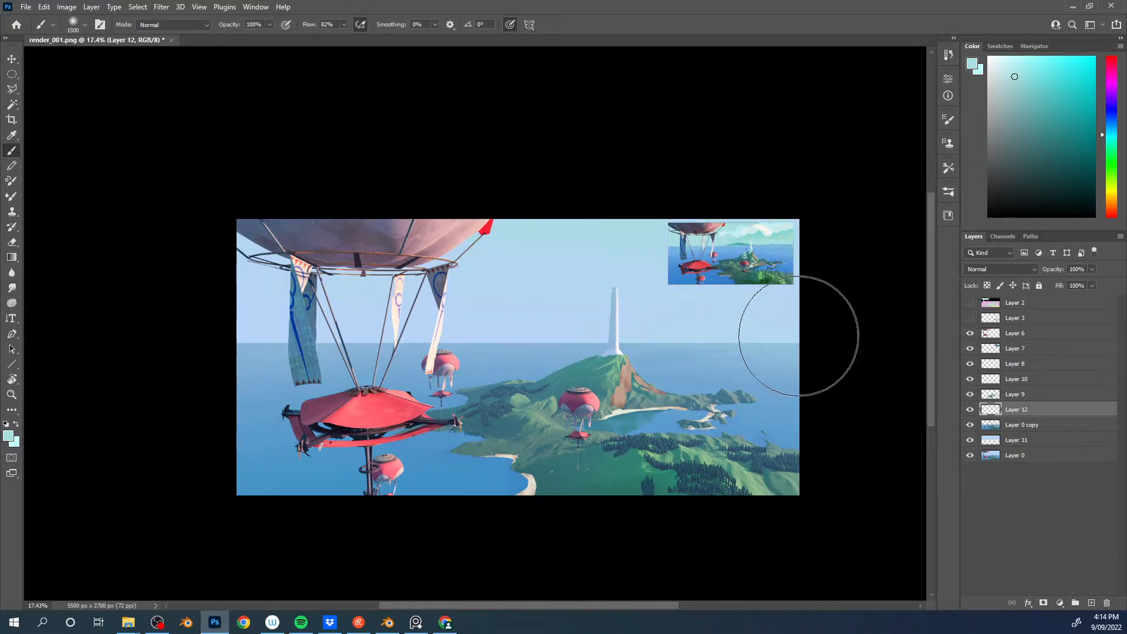
{"action": "left_click_drag", "start_coordinate": [1019, 441], "coordinate": [1019, 434]}
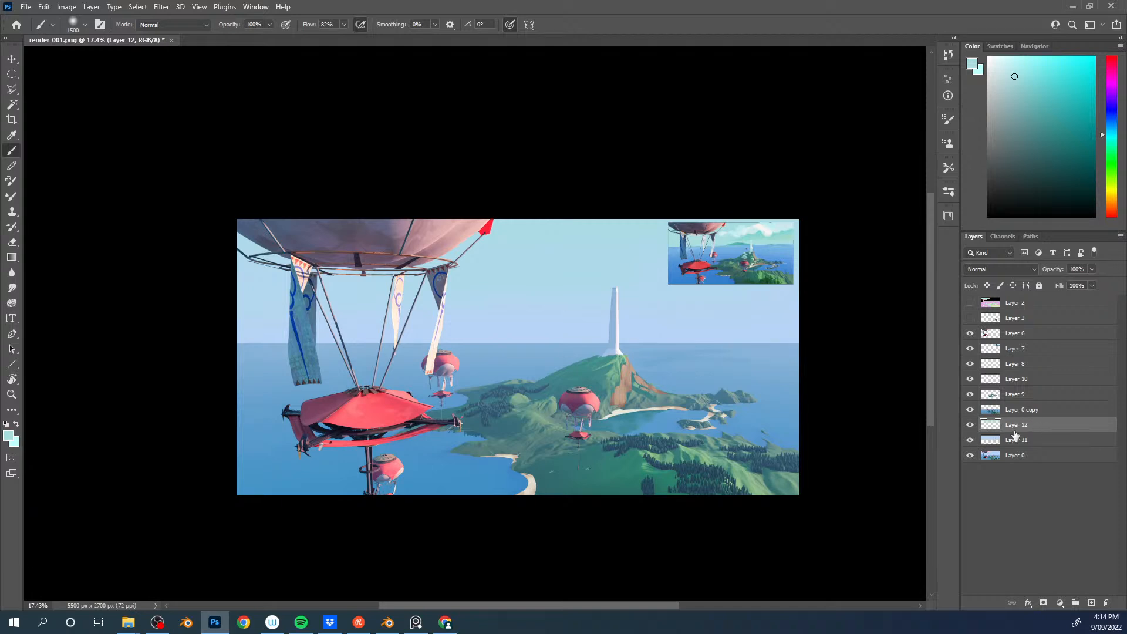
Step: Create a new layer above Layer 12 and lasso freehand cloud shapes across the sky behind the balloon and tower
{"action": "key", "text": "ctrl+shift+alt+n"}
{"action": "key", "text": "l"}
{"action": "key", "text": "shift+l"}
{"action": "key", "text": "shift+l"}
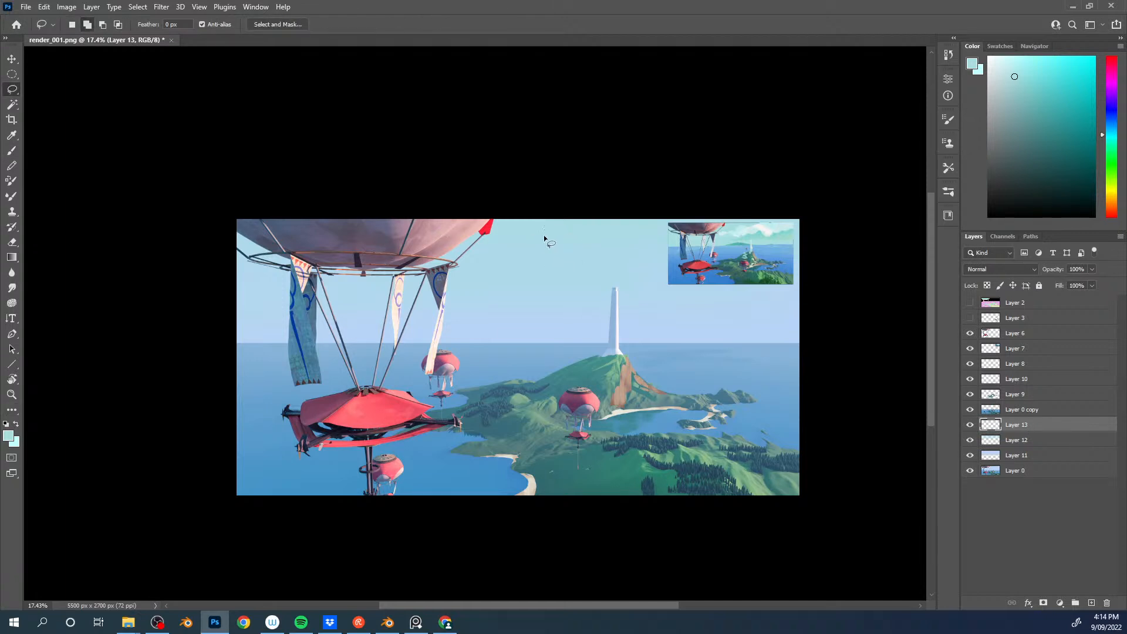
{"action": "mouse_move", "coordinate": [545, 282]}
{"action": "left_mouse_down"}
{"action": "mouse_move", "coordinate": [679, 304]}
{"action": "mouse_move", "coordinate": [284, 308]}
{"action": "mouse_move", "coordinate": [477, 296]}
{"action": "mouse_move", "coordinate": [462, 296]}
{"action": "left_mouse_up"}
{"action": "mouse_move", "coordinate": [661, 251]}
{"action": "left_mouse_down"}
{"action": "mouse_move", "coordinate": [696, 276]}
{"action": "mouse_move", "coordinate": [661, 252]}
{"action": "mouse_move", "coordinate": [607, 257]}
{"action": "mouse_move", "coordinate": [643, 249]}
{"action": "mouse_move", "coordinate": [632, 252]}
{"action": "left_mouse_up"}
{"action": "mouse_move", "coordinate": [705, 284]}
{"action": "left_mouse_down"}
{"action": "mouse_move", "coordinate": [699, 298]}
{"action": "mouse_move", "coordinate": [614, 292]}
{"action": "left_mouse_up"}
{"action": "left_click_drag", "start_coordinate": [551, 271], "coordinate": [537, 280]}
{"action": "left_click_drag", "start_coordinate": [747, 306], "coordinate": [758, 307]}
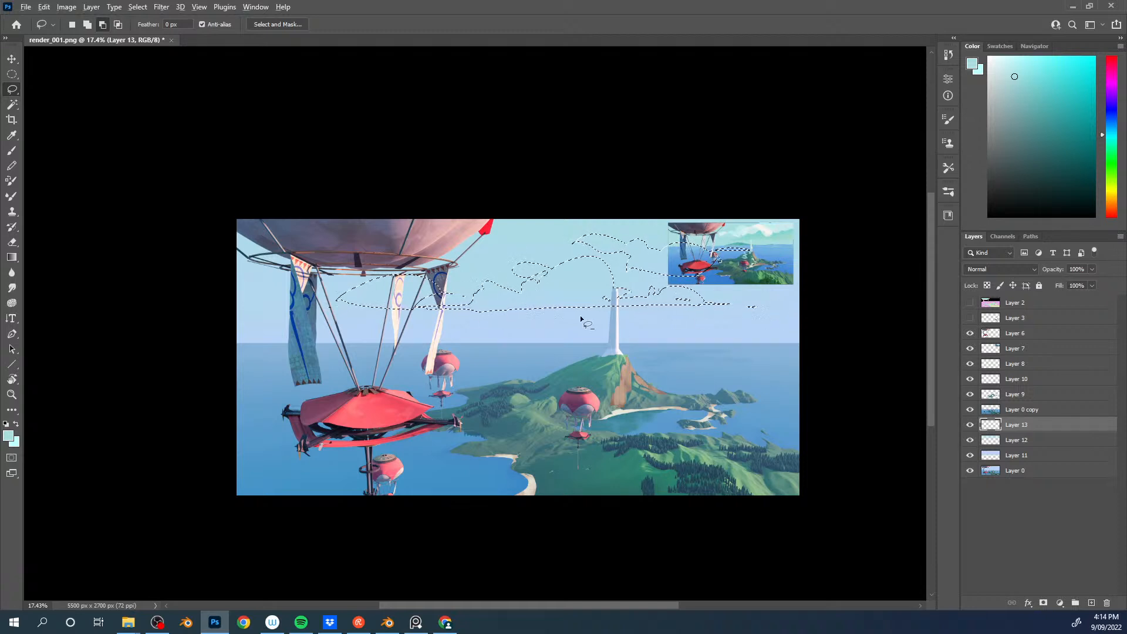
Step: Extend the cloud selection with a straight, flat lower edge toward the tower using the Polygonal Lasso
{"action": "left_click_drag", "start_coordinate": [482, 311], "coordinate": [494, 314]}
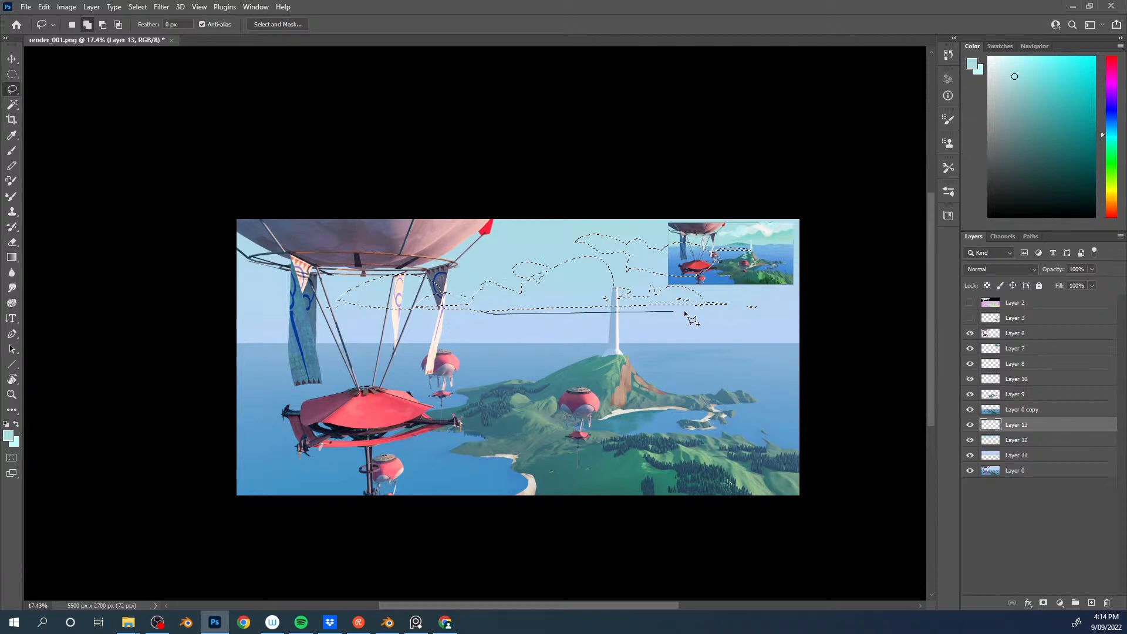
{"action": "left_click", "coordinate": [591, 300]}
{"action": "key", "text": "ctrl+z"}
{"action": "key", "text": "shift+l"}
{"action": "left_click", "coordinate": [489, 311]}
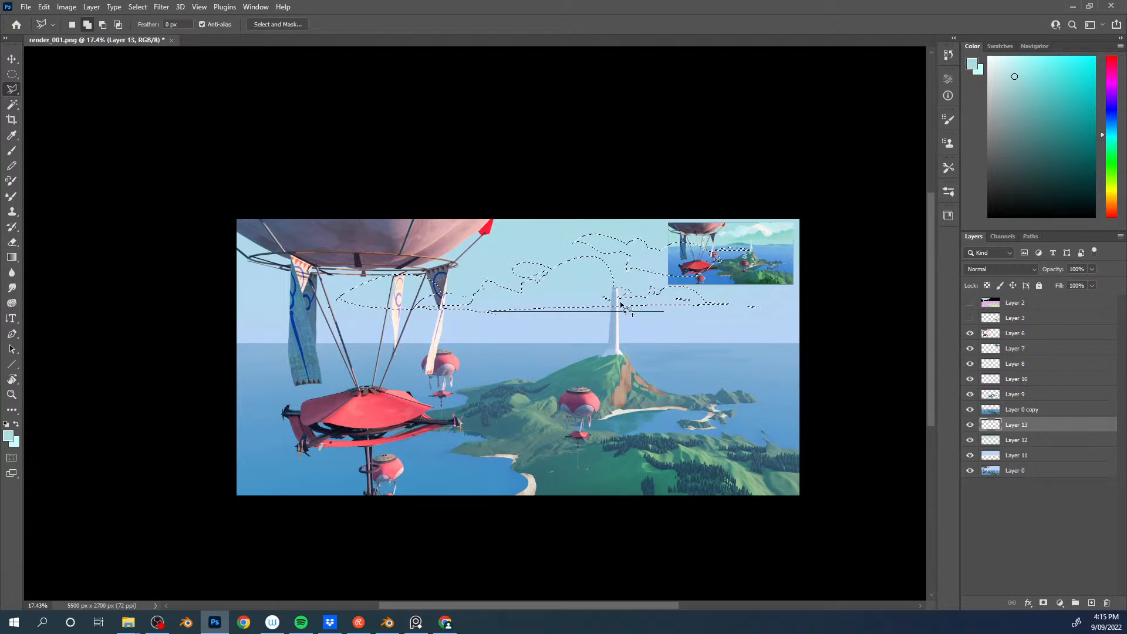
Step: Paint the selected clouds with a lightened version of the sampled horizon blue, switching from the soft brush to the 900 px brush
{"action": "key", "text": "b"}
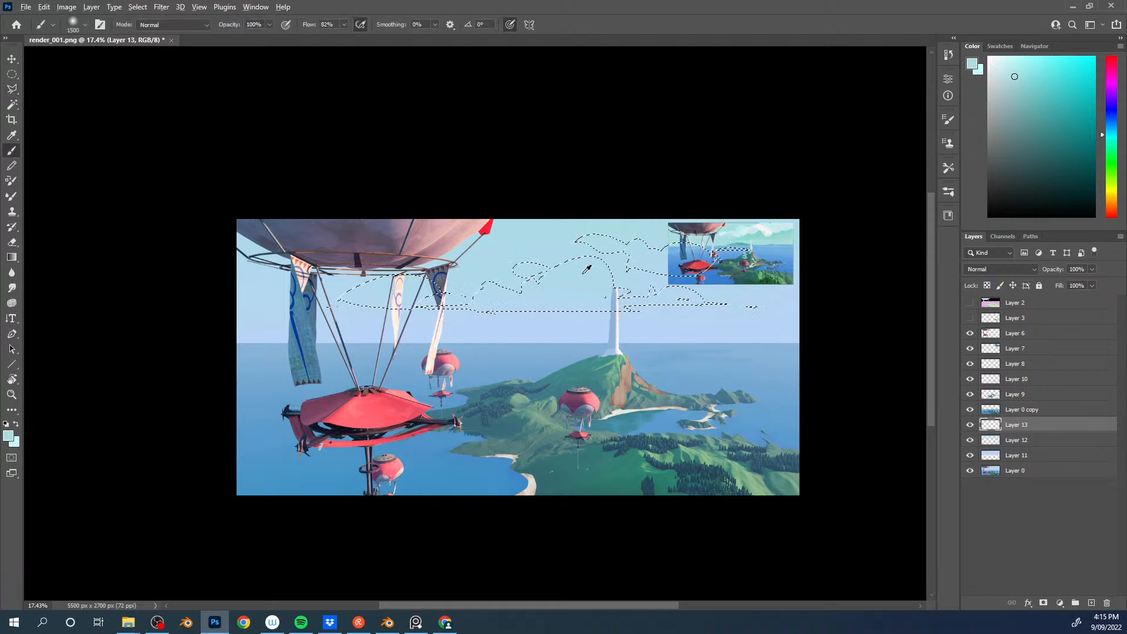
{"action": "left_click", "coordinate": [637, 308], "text": "alt"}
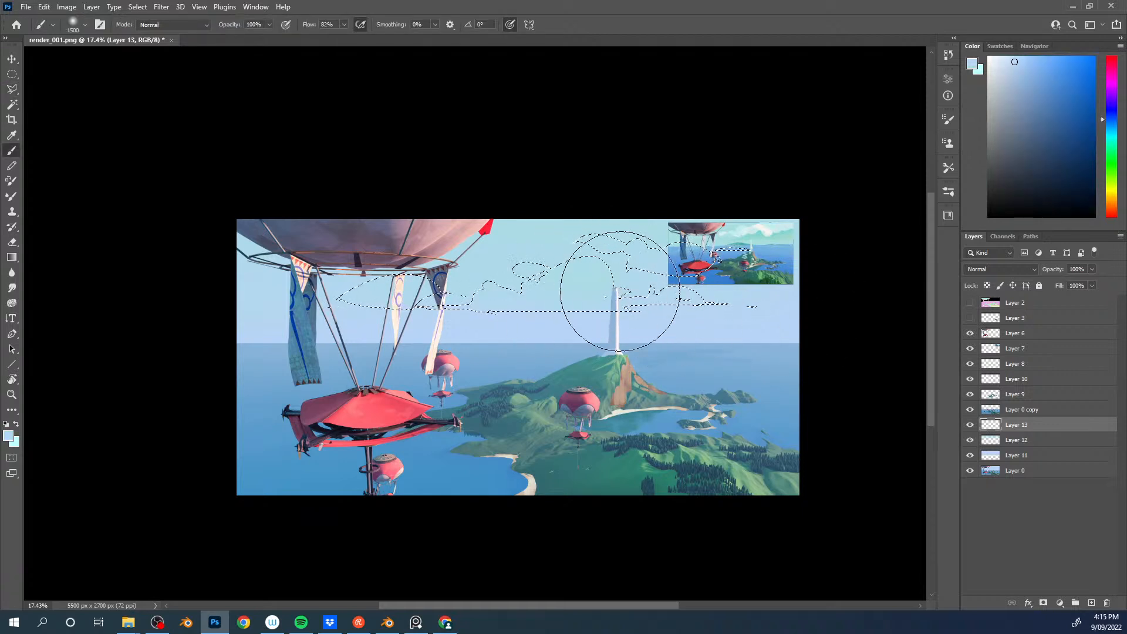
{"action": "left_click", "coordinate": [1003, 64]}
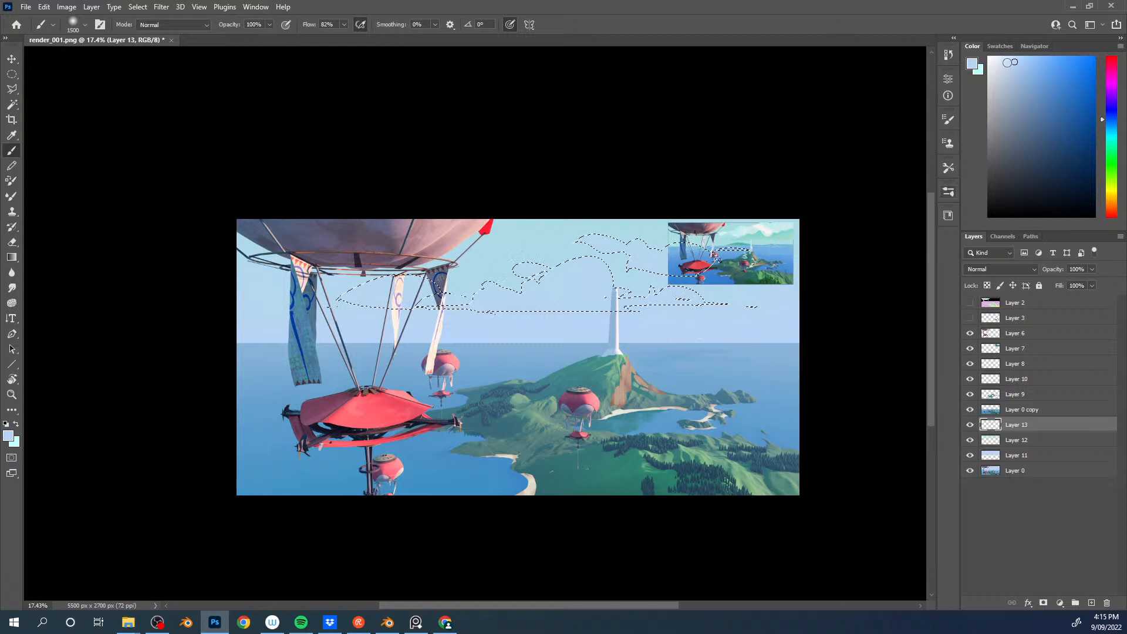
{"action": "mouse_move", "coordinate": [716, 204]}
{"action": "left_mouse_down"}
{"action": "mouse_move", "coordinate": [689, 264]}
{"action": "mouse_move", "coordinate": [478, 284]}
{"action": "mouse_move", "coordinate": [690, 254]}
{"action": "mouse_move", "coordinate": [521, 279]}
{"action": "left_mouse_up"}
{"action": "right_click", "coordinate": [831, 239]}
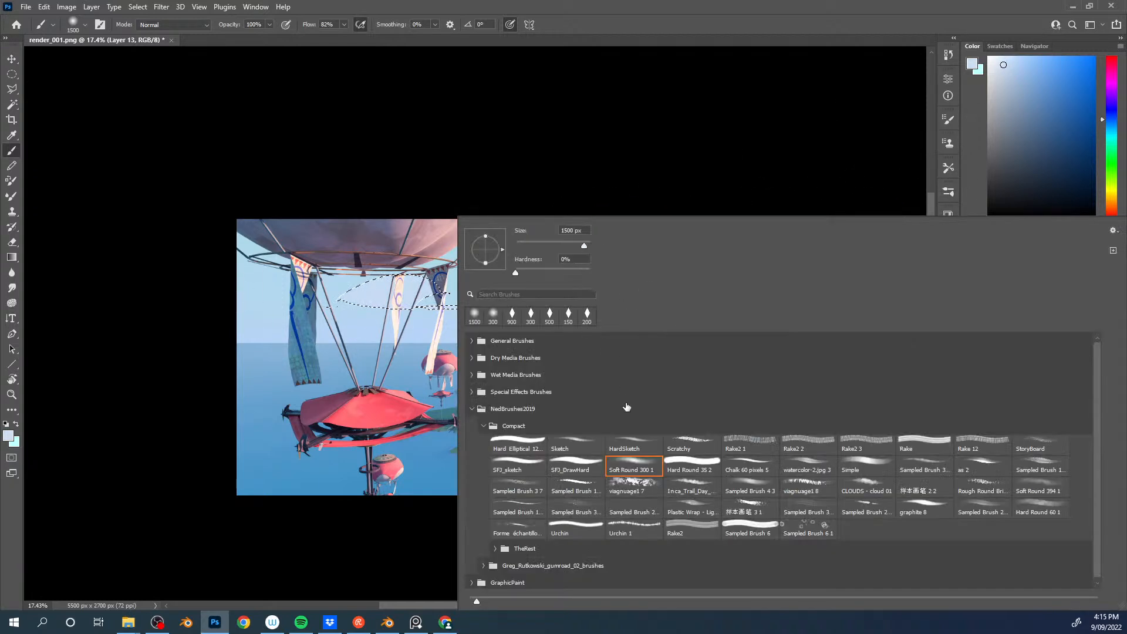
{"action": "double_click", "coordinate": [513, 315]}
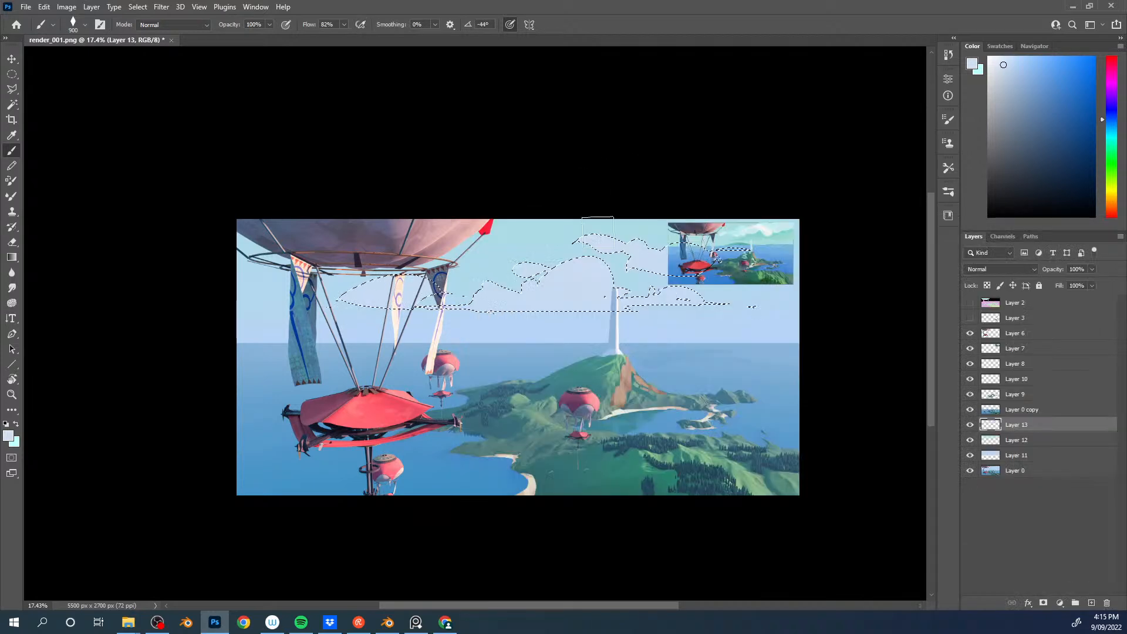
Step: Shade the lower parts of the selected clouds on Layer 13 with light sky blue, starting with the 600 px brush
{"action": "left_click", "coordinate": [1016, 74]}
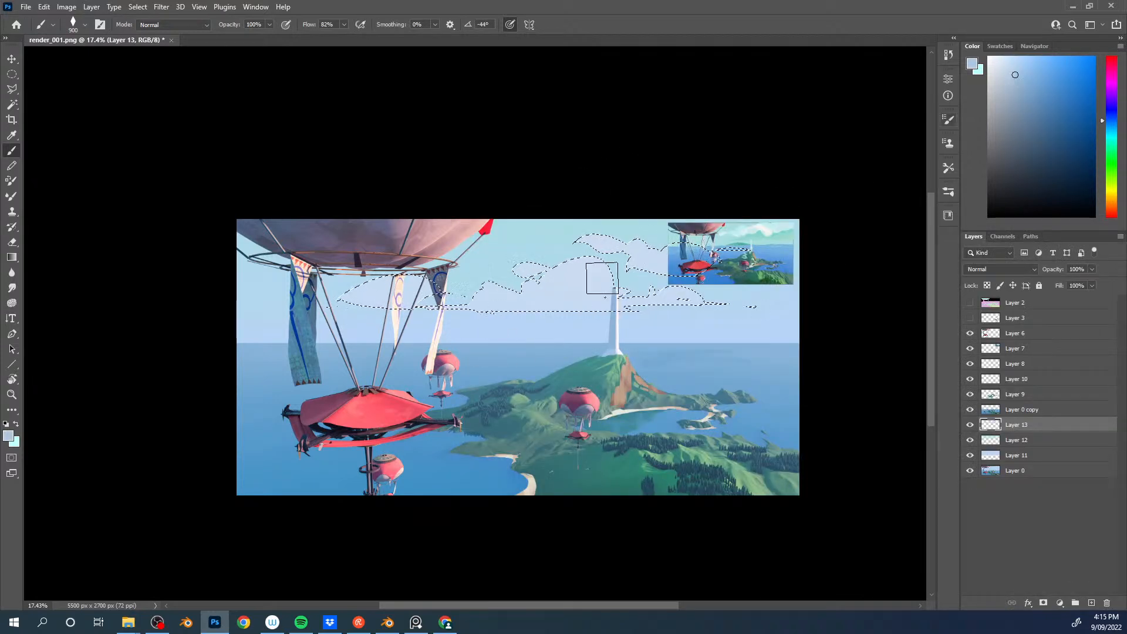
{"action": "key", "text": "bracketleft"}
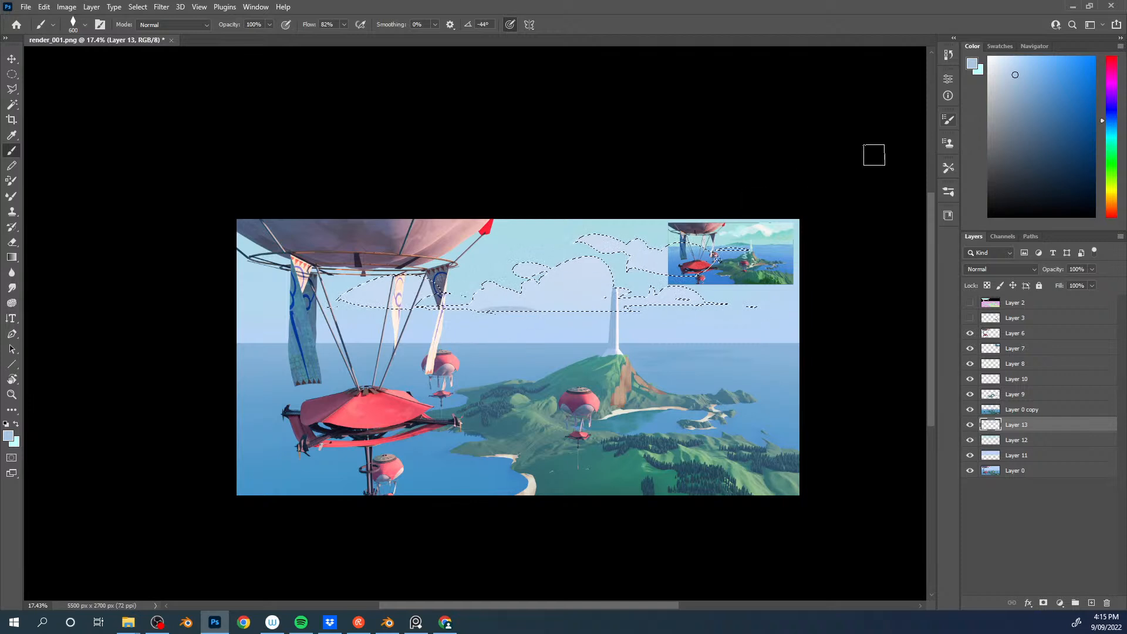
{"action": "left_click", "coordinate": [1111, 128]}
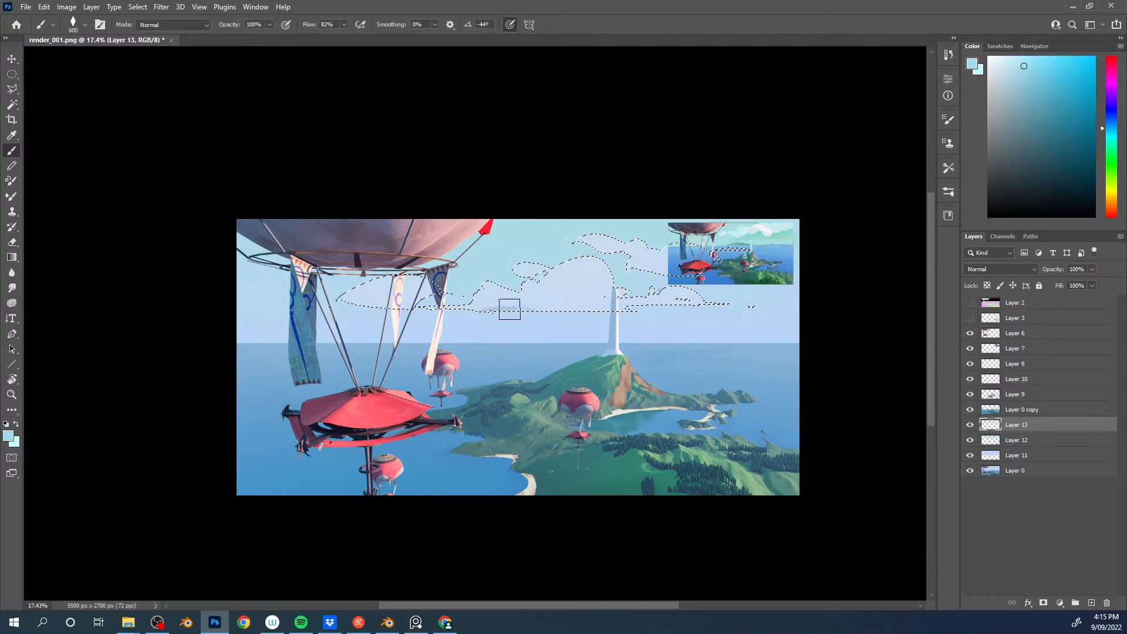
{"action": "left_click", "coordinate": [1024, 72]}
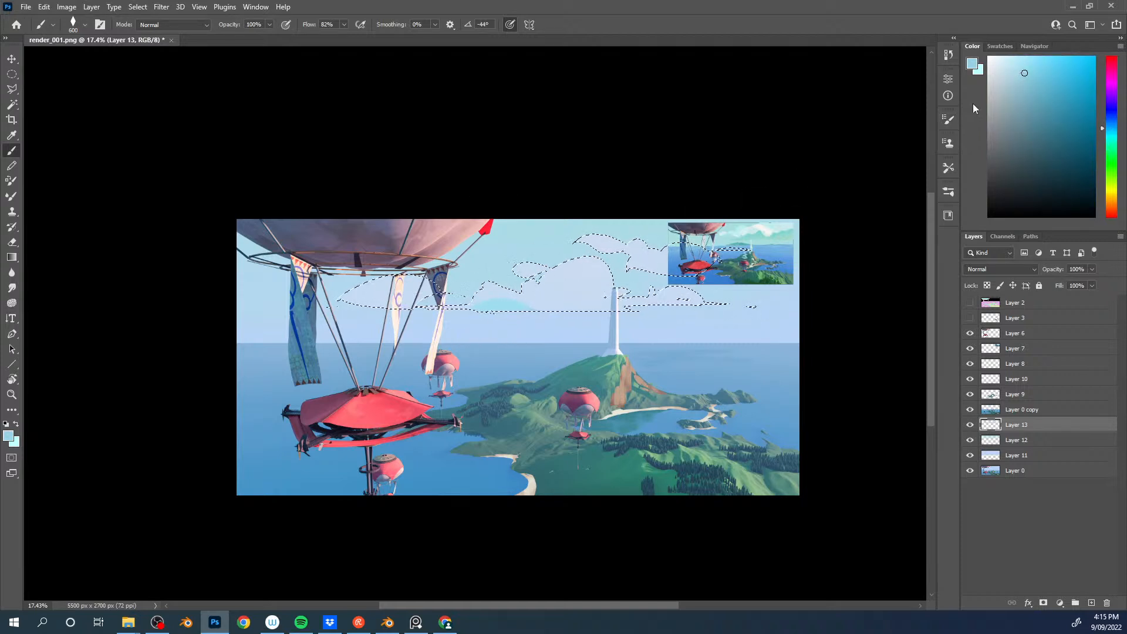
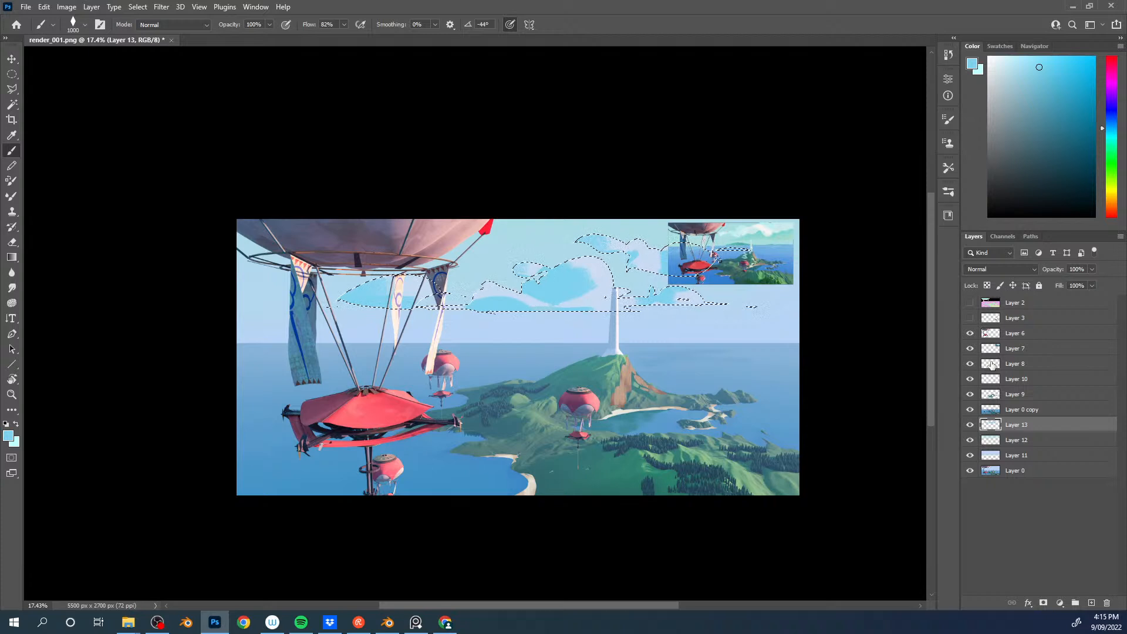
Step: Hide the color key on Layer 7 and select the remaining pale lavender cloud areas with the Magic Wand
{"action": "left_click", "coordinate": [970, 348]}
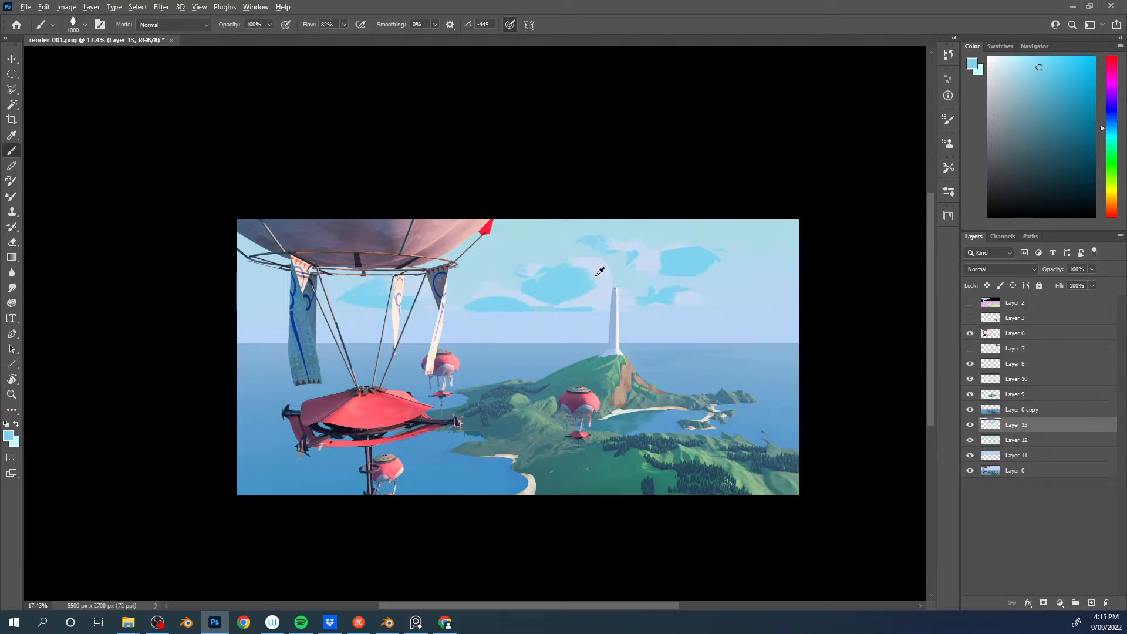
{"action": "left_click", "coordinate": [617, 272], "text": "alt"}
{"action": "key", "text": "w"}
{"action": "left_click", "coordinate": [603, 277]}
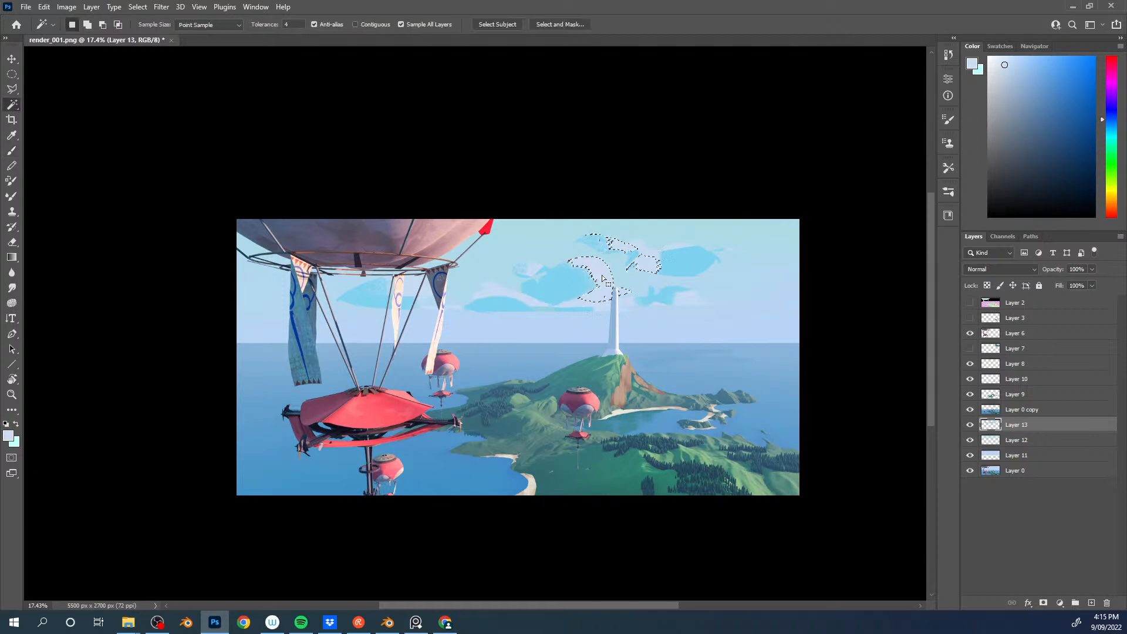
{"action": "key", "text": "shift"}
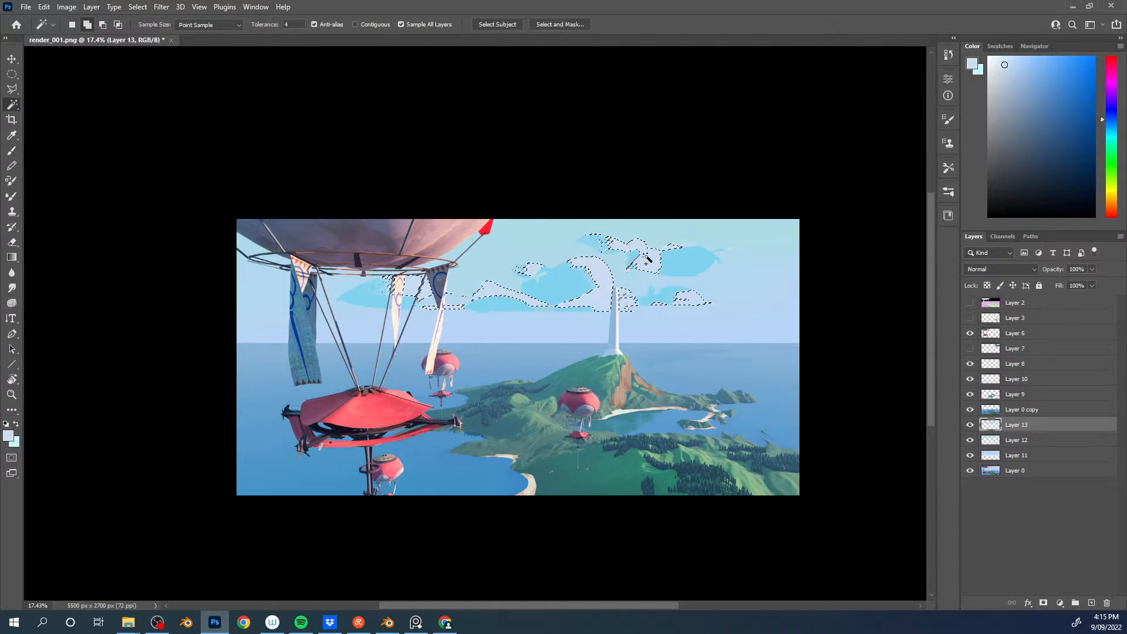
Step: Paint warm white highlights into the selected cloud areas with the 1000 px brush and deselect
{"action": "key", "text": "b"}
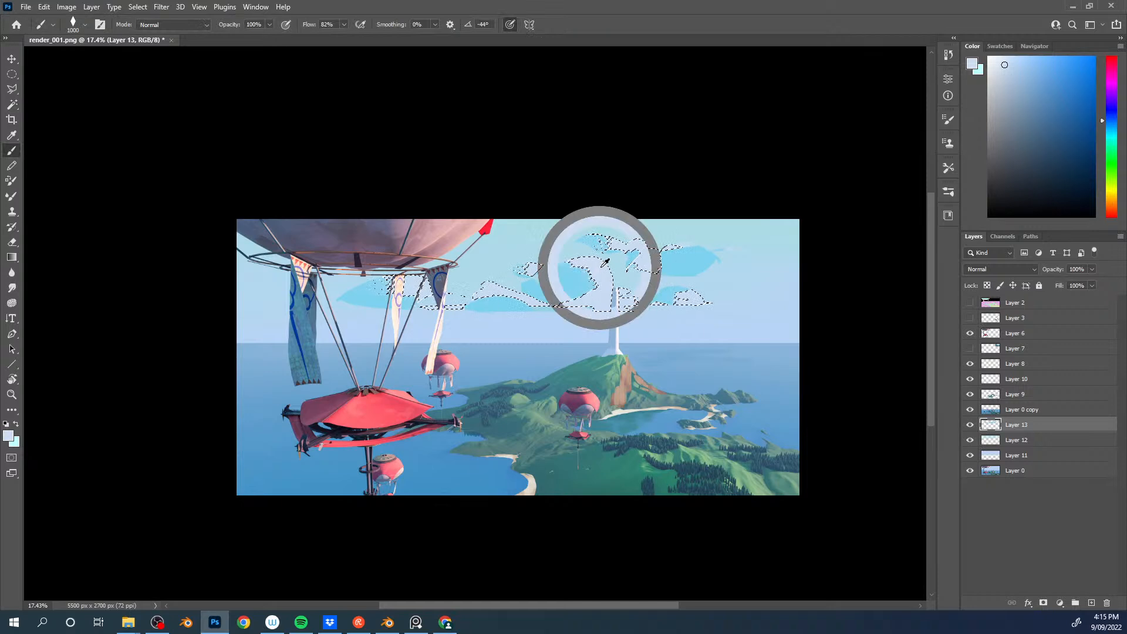
{"action": "left_click", "coordinate": [1111, 203]}
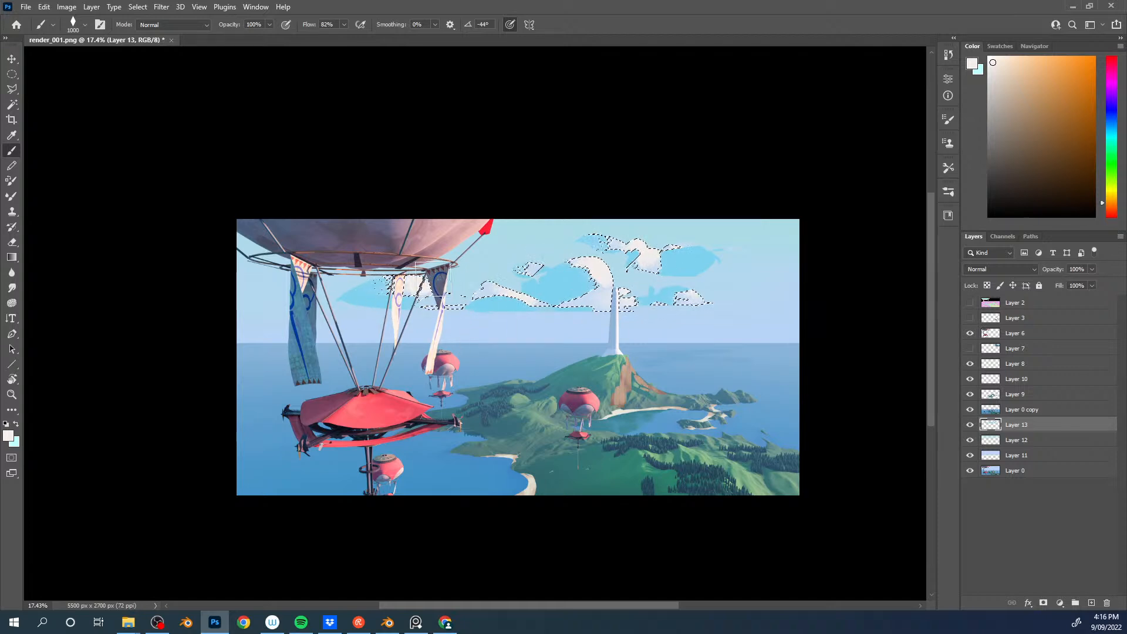
{"action": "key", "text": "ctrl+d"}
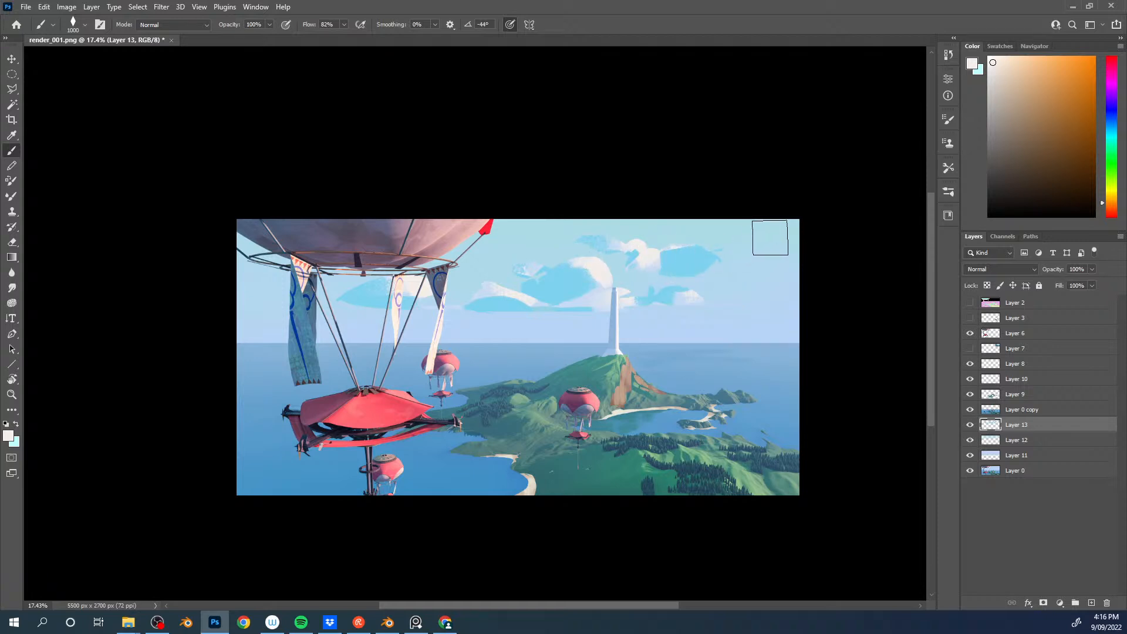
{"action": "key", "text": "w"}
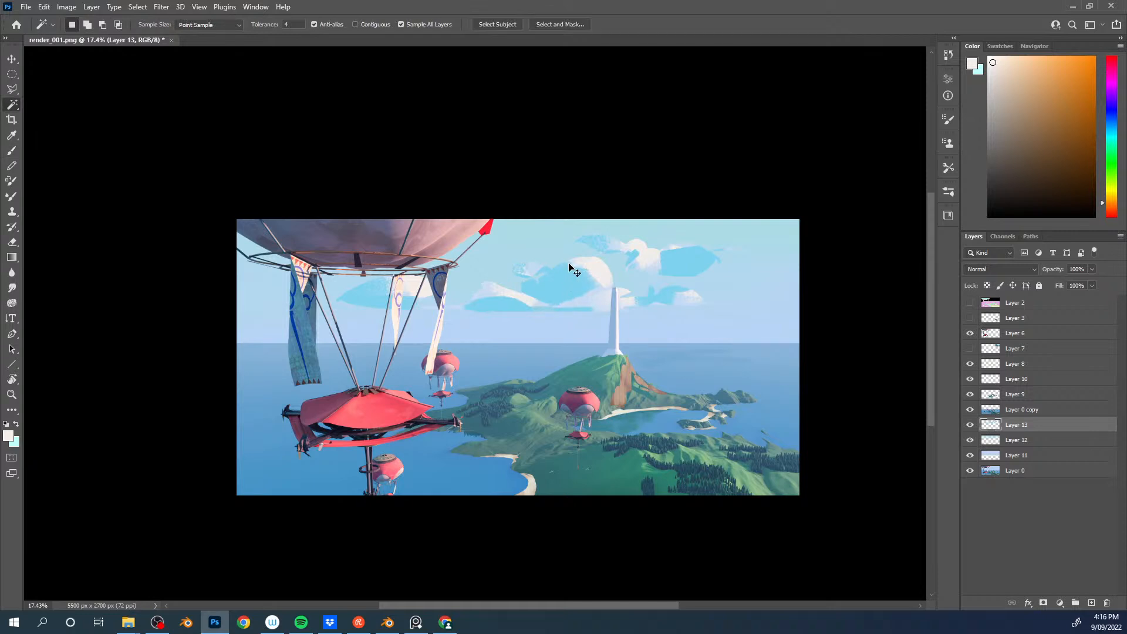
{"action": "left_click", "coordinate": [570, 267]}
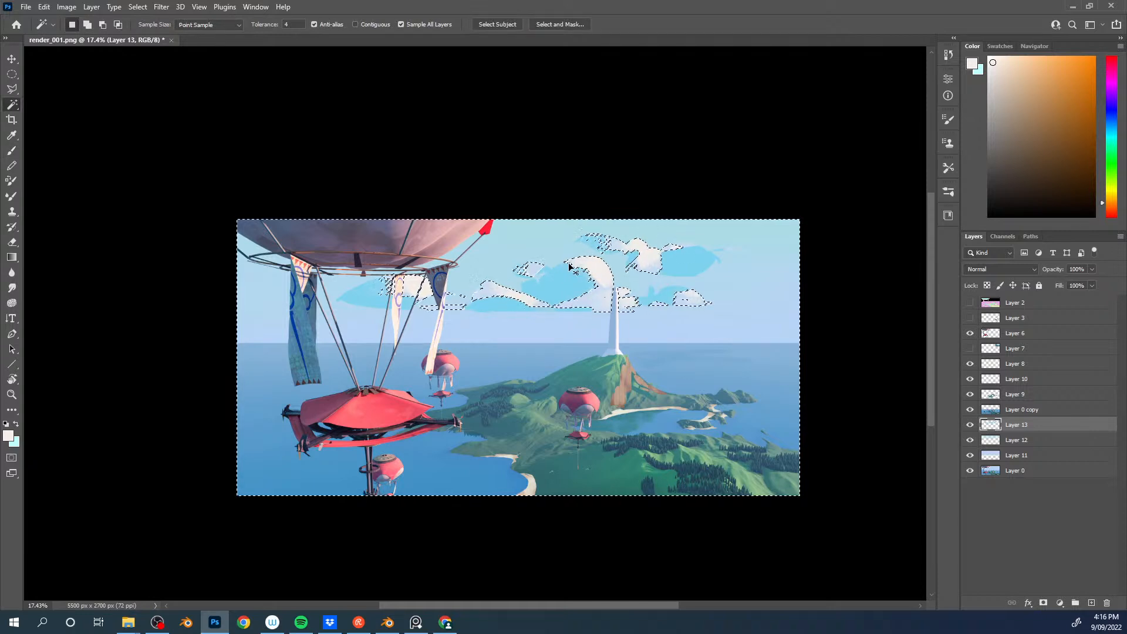
{"action": "key", "text": "ctrl+d"}
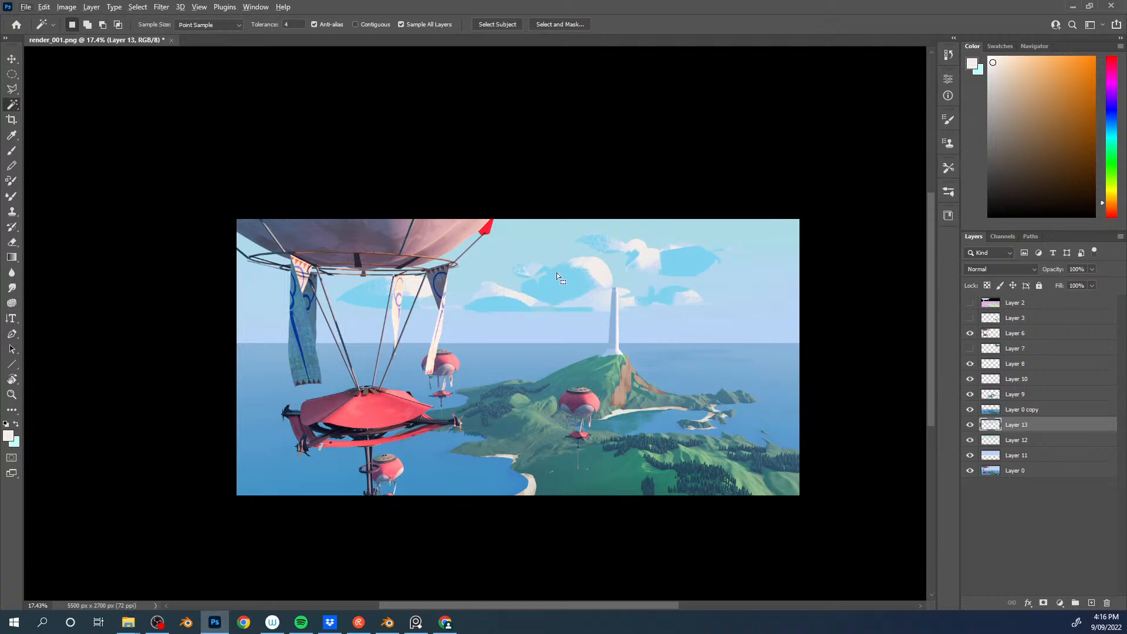
{"action": "right_click", "coordinate": [563, 274]}
{"action": "key", "text": "Escape"}
Step: Fade the undersides of the clouds with sampled sky blue, using the Soft Round 300 1 brush enlarged to 800 px
{"action": "key", "text": "b"}
{"action": "right_click", "coordinate": [563, 337]}
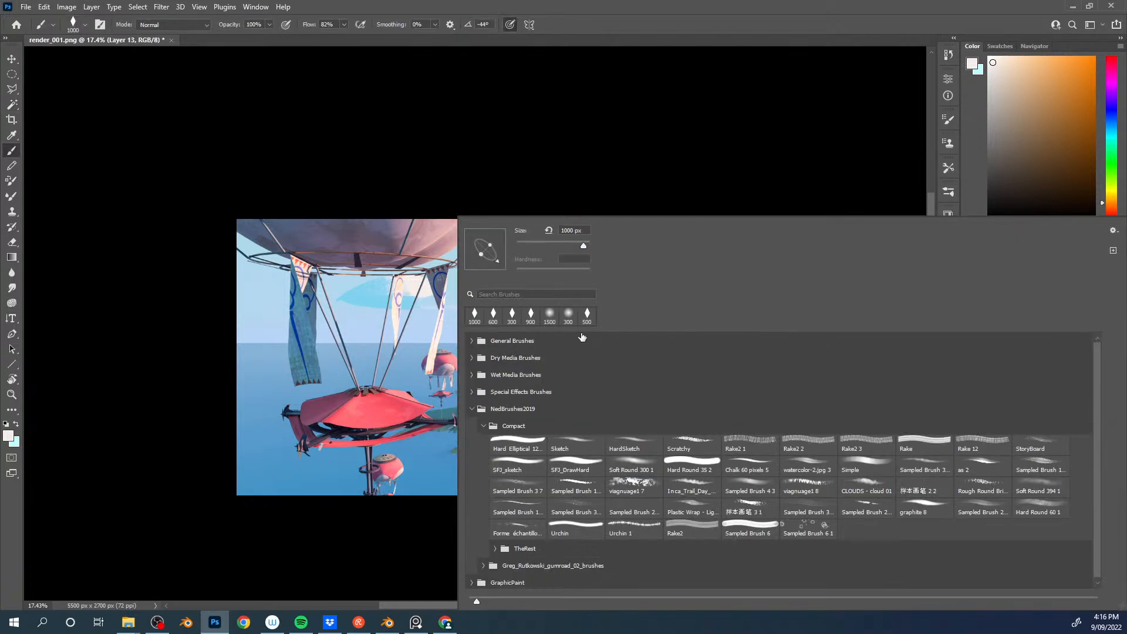
{"action": "left_click", "coordinate": [648, 467]}
{"action": "left_click", "coordinate": [414, 324]}
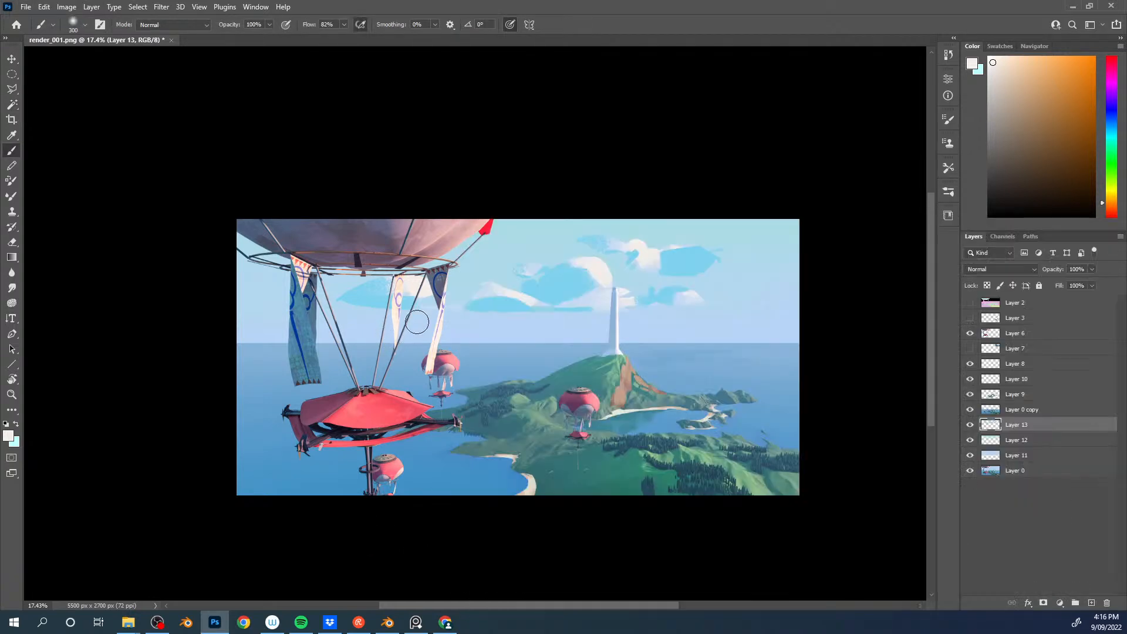
{"action": "left_click", "coordinate": [500, 309], "text": "alt"}
{"action": "key", "text": "bracketright"}
{"action": "key", "text": "bracketright"}
{"action": "key", "text": "bracketright"}
{"action": "key", "text": "bracketright"}
{"action": "key", "text": "bracketright"}
{"action": "left_click_drag", "start_coordinate": [546, 302], "coordinate": [472, 307]}
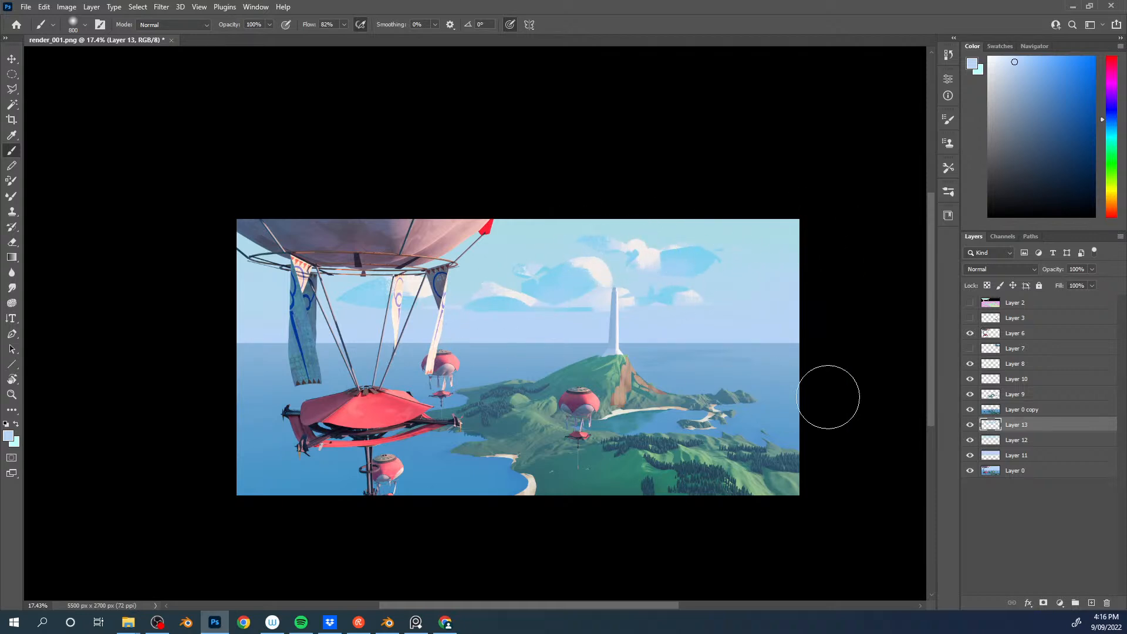
Step: Merge Layer 12 down into Layer 11 and brighten the merged sky with Levels, setting the white input to about 242
{"action": "left_click", "coordinate": [1018, 457]}
{"action": "left_click", "coordinate": [1015, 444]}
{"action": "key", "text": "ctrl+e"}
{"action": "key", "text": "ctrl+l"}
{"action": "left_click_drag", "start_coordinate": [376, 280], "coordinate": [367, 280]}
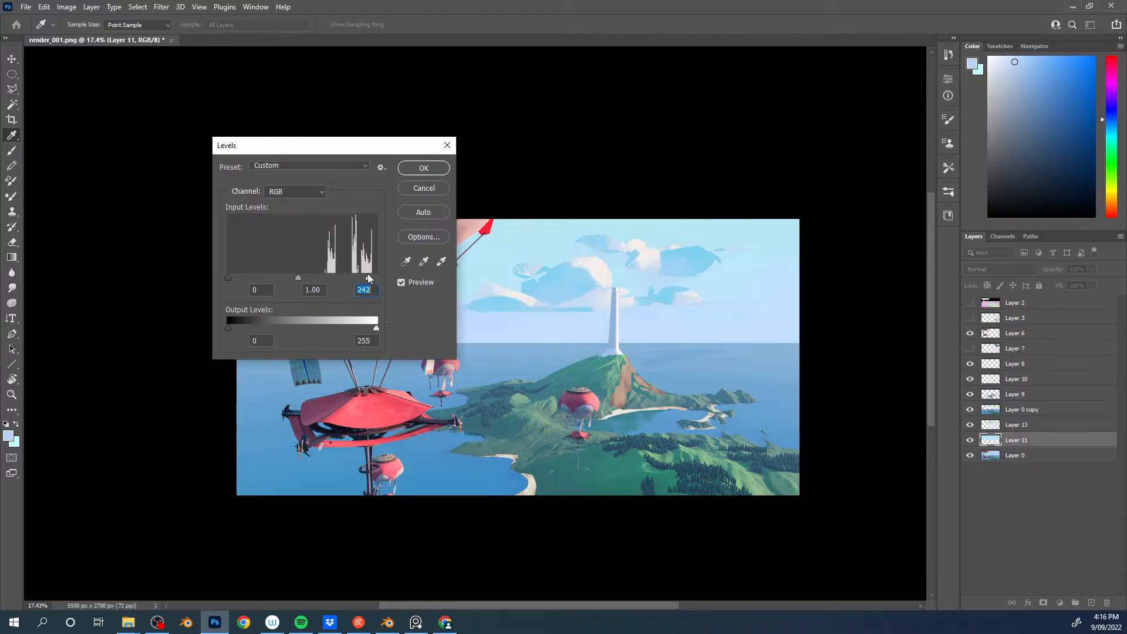
{"action": "left_click", "coordinate": [423, 168]}
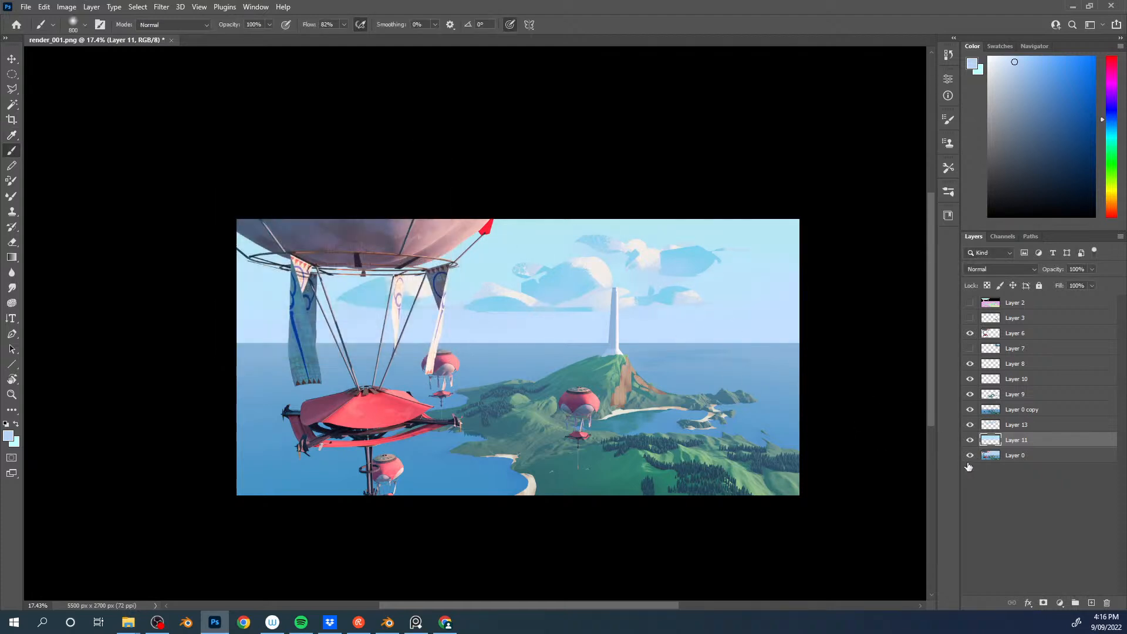
Step: On Layer 0 copy, outline the tower and hilltop with the Polygonal Lasso and invert the selection
{"action": "left_click", "coordinate": [1032, 411]}
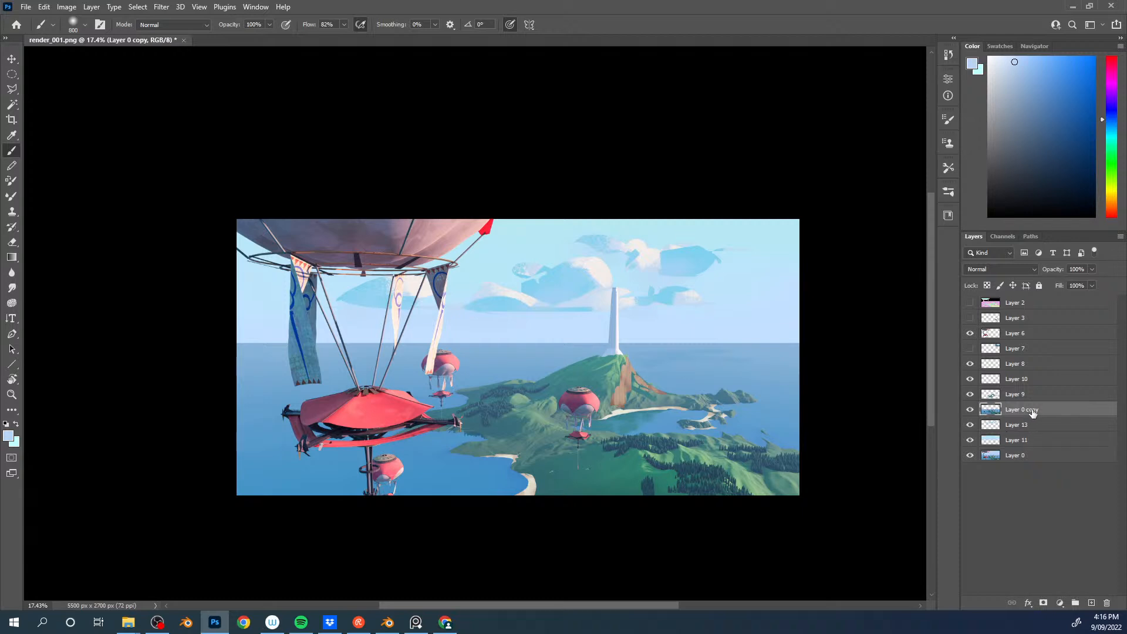
{"action": "left_click", "coordinate": [970, 410]}
{"action": "left_click", "coordinate": [970, 410]}
{"action": "key", "text": "l"}
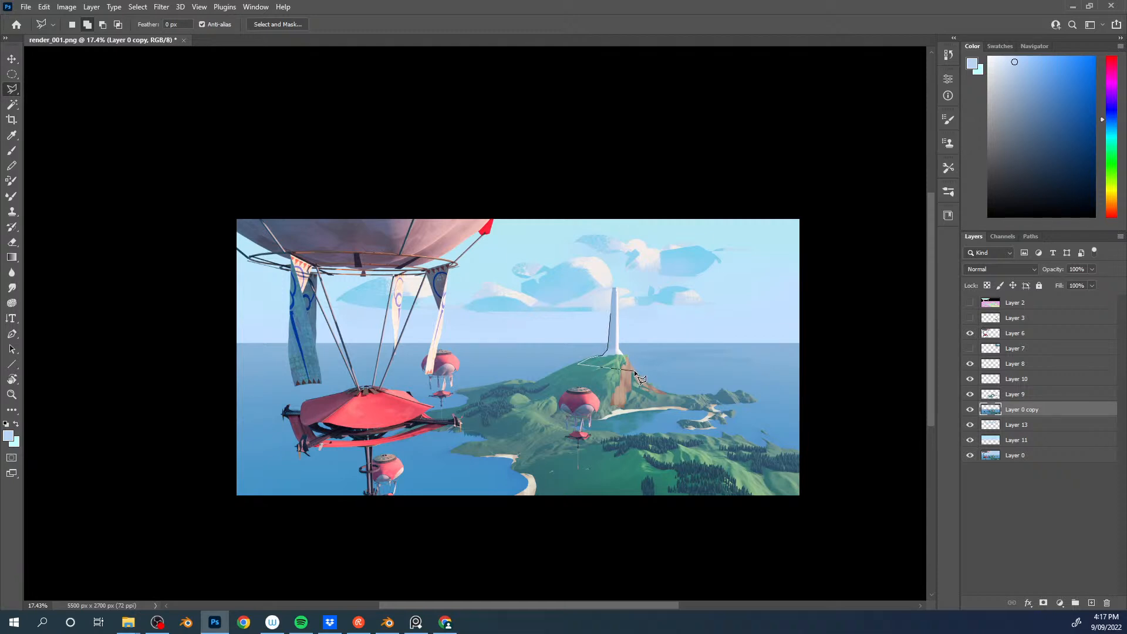
{"action": "left_click", "coordinate": [629, 358]}
{"action": "left_click", "coordinate": [623, 354]}
{"action": "left_click", "coordinate": [620, 351]}
{"action": "left_click", "coordinate": [619, 302]}
{"action": "left_click", "coordinate": [613, 302]}
{"action": "key", "text": "ctrl+shift+i"}
Step: Brush pale blue haze sampled from the lower sky along the horizon from the tower toward the balloon with a 125 px soft brush
{"action": "key", "text": "b"}
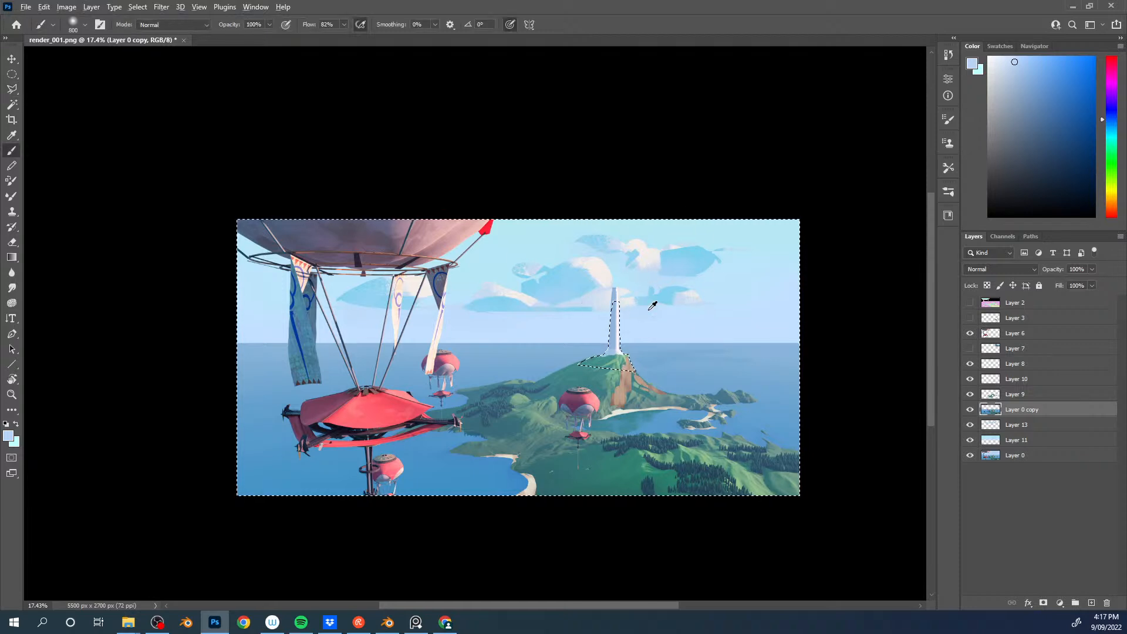
{"action": "left_click", "coordinate": [1024, 55]}
{"action": "key", "text": "bracketleft"}
{"action": "key", "text": "bracketleft"}
{"action": "key", "text": "bracketleft"}
{"action": "key", "text": "bracketleft"}
{"action": "key", "text": "bracketleft"}
{"action": "key", "text": "bracketleft"}
{"action": "key", "text": "bracketleft"}
{"action": "key", "text": "bracketleft"}
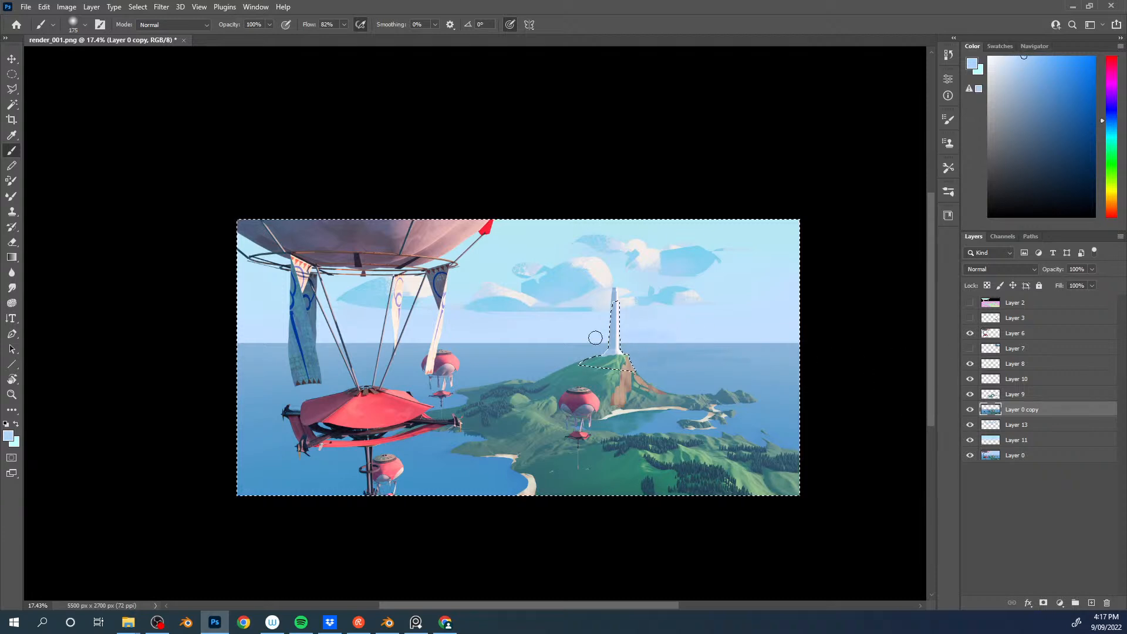
{"action": "left_click", "coordinate": [654, 332], "text": "alt"}
{"action": "key", "text": "bracketleft"}
{"action": "key", "text": "bracketleft"}
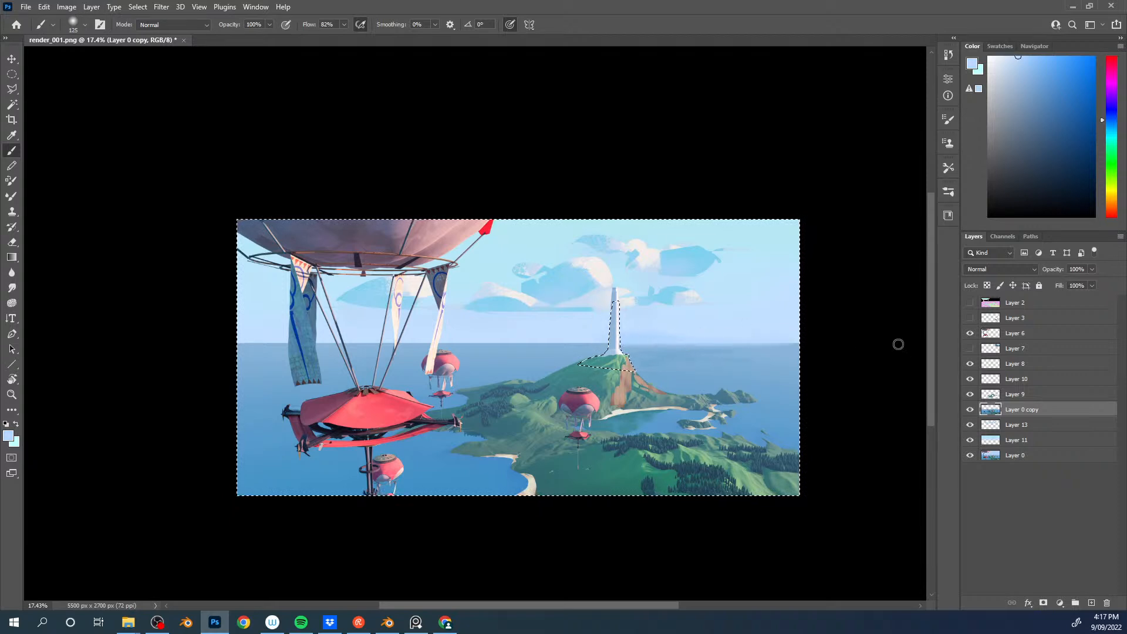
{"action": "left_click_drag", "start_coordinate": [617, 342], "coordinate": [406, 346]}
{"action": "left_click_drag", "start_coordinate": [561, 340], "coordinate": [184, 347]}
{"action": "left_click_drag", "start_coordinate": [502, 341], "coordinate": [192, 343]}
{"action": "left_click_drag", "start_coordinate": [423, 339], "coordinate": [155, 347]}
Step: Continue the haze along the horizon on the far side of the tower at 200 px and deselect
{"action": "key", "text": "bracketright"}
{"action": "key", "text": "bracketright"}
{"action": "key", "text": "bracketright"}
{"action": "left_click_drag", "start_coordinate": [630, 337], "coordinate": [829, 337]}
{"action": "key", "text": "ctrl+d"}
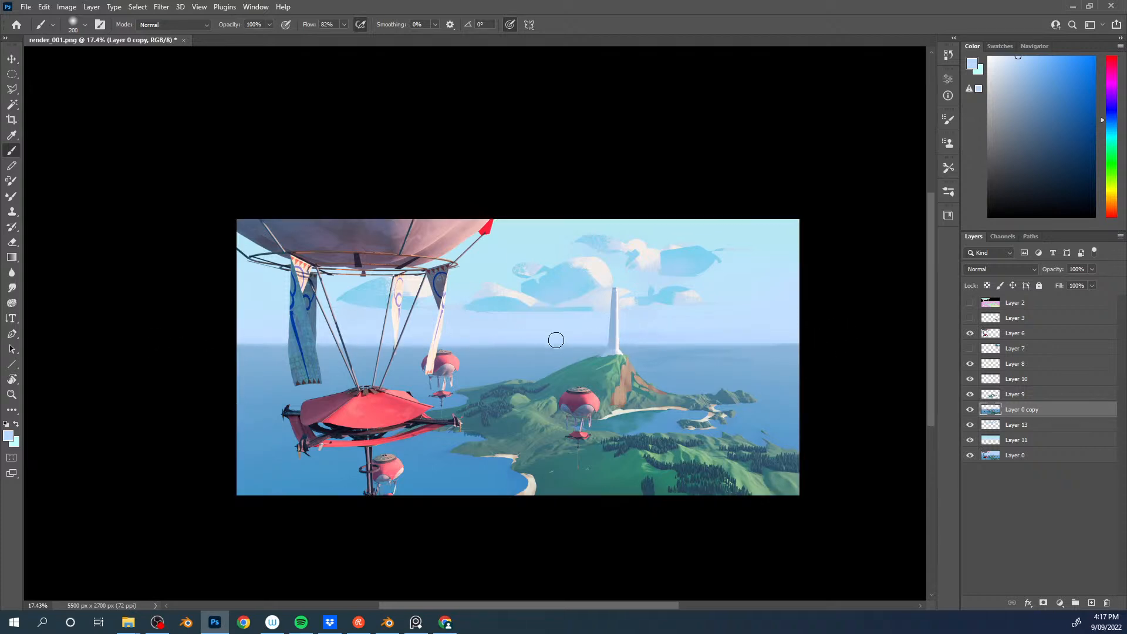
Step: Create a new layer above Layer 0 copy and lasso a low, peaked distant island on the horizon beyond the tower
{"action": "key", "text": "l"}
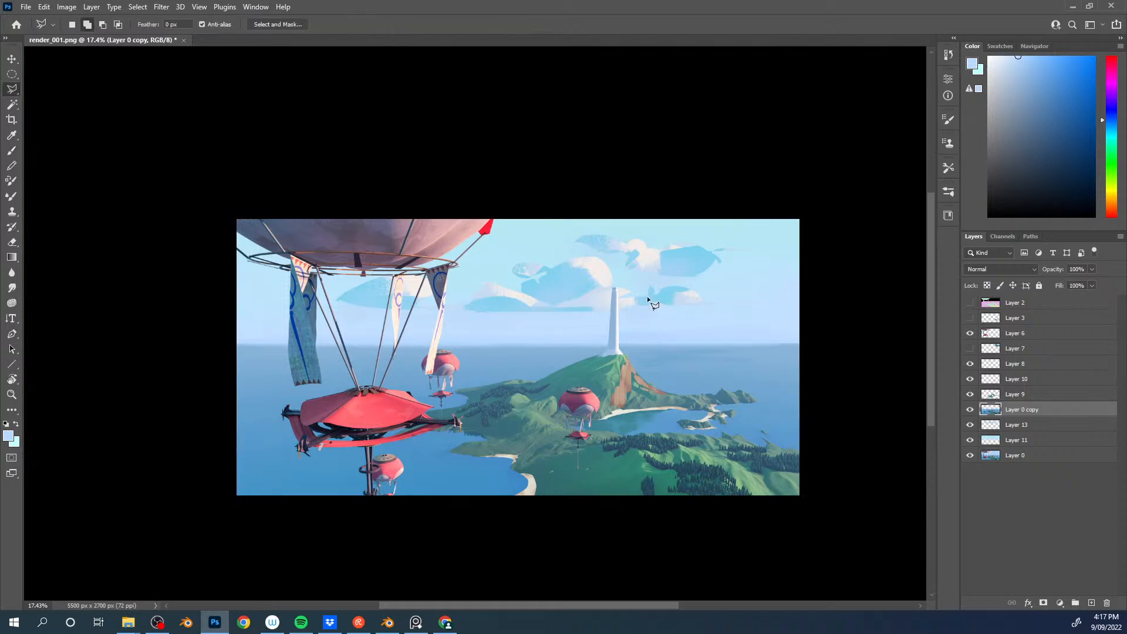
{"action": "key", "text": "ctrl+shift+alt+n"}
{"action": "key", "text": "shift+l"}
{"action": "key", "text": "shift+l"}
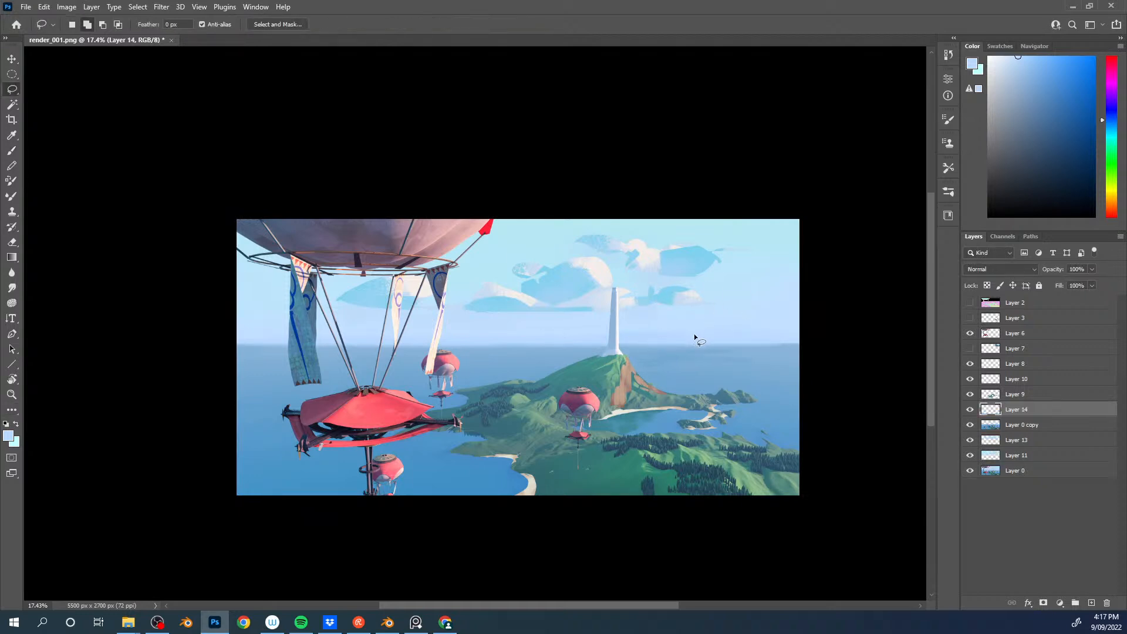
{"action": "mouse_move", "coordinate": [663, 338]}
{"action": "left_mouse_down"}
{"action": "mouse_move", "coordinate": [689, 329]}
{"action": "mouse_move", "coordinate": [789, 342]}
{"action": "mouse_move", "coordinate": [639, 343]}
{"action": "mouse_move", "coordinate": [665, 341]}
{"action": "left_mouse_up"}
Step: Paint the island selection teal blue with the textured Sampled Brush 3 7 enlarged to 250 px
{"action": "key", "text": "b"}
{"action": "left_click", "coordinate": [589, 364], "text": "alt"}
{"action": "right_click", "coordinate": [609, 355]}
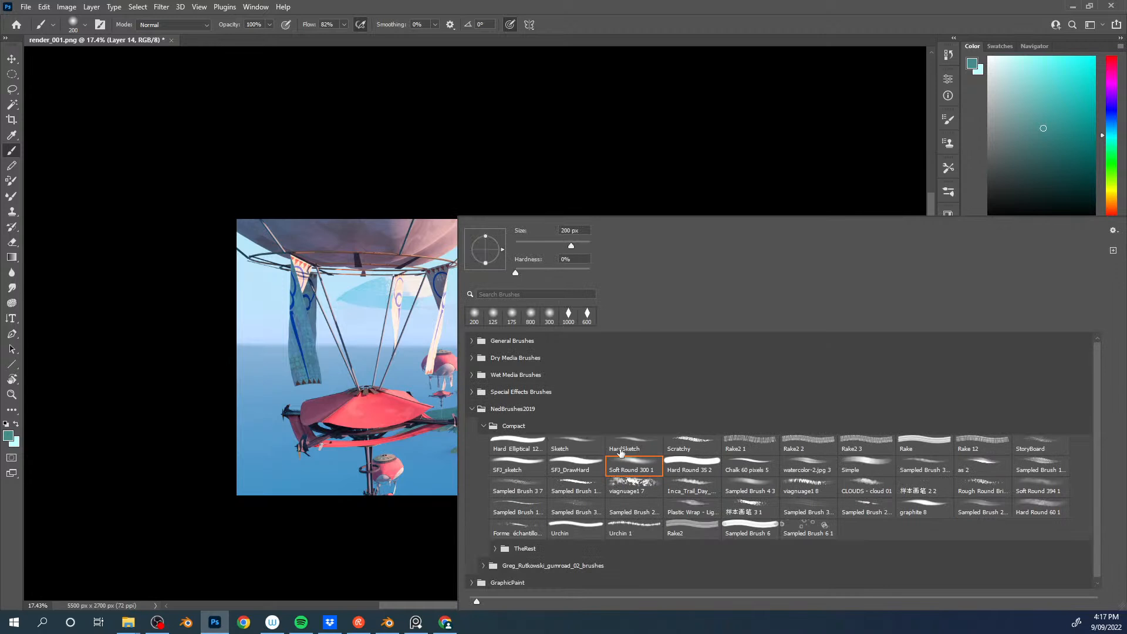
{"action": "double_click", "coordinate": [508, 484]}
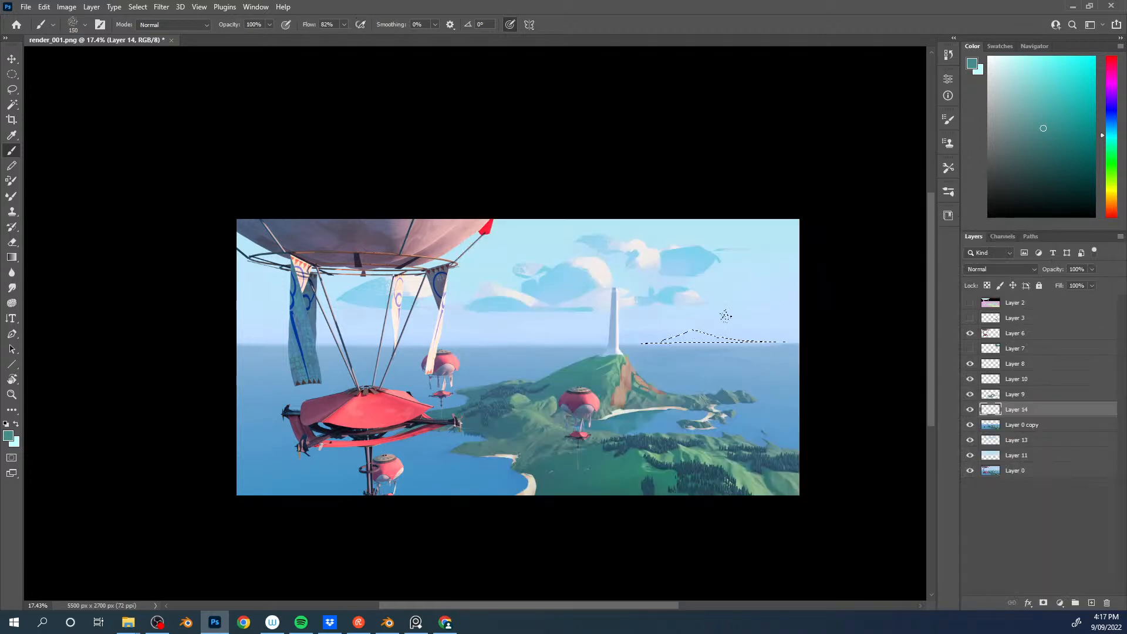
{"action": "left_click_drag", "start_coordinate": [1043, 128], "coordinate": [1060, 104]}
{"action": "left_click_drag", "start_coordinate": [1116, 132], "coordinate": [1110, 128]}
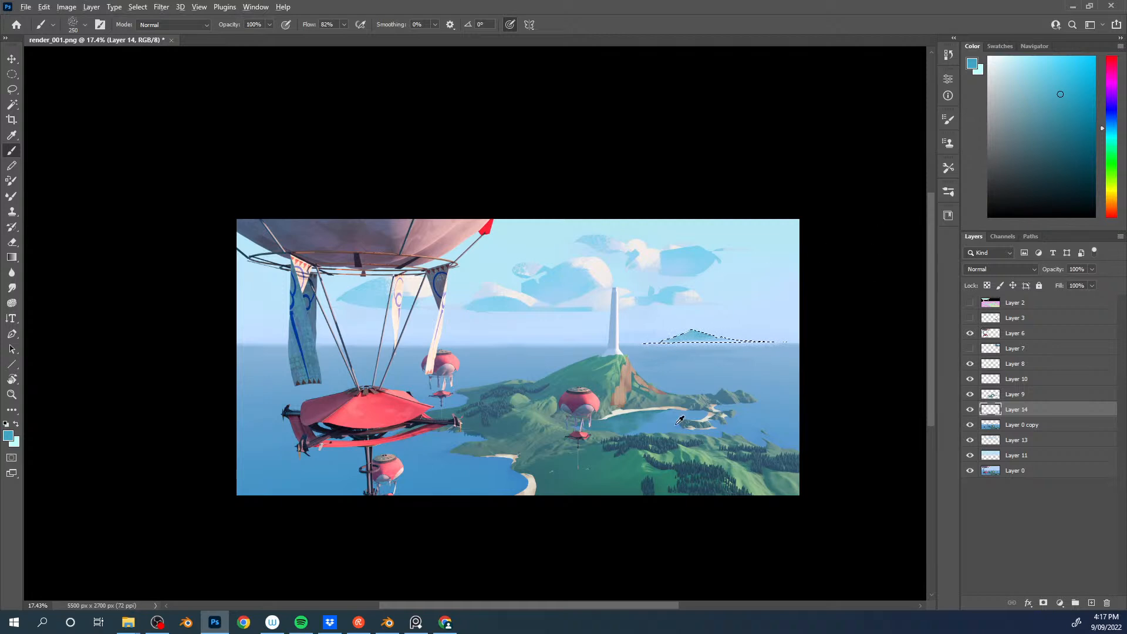
Step: Repaint the distant island in a lighter turquoise and deselect
{"action": "left_click", "coordinate": [733, 457], "text": "alt"}
{"action": "left_click", "coordinate": [712, 344], "text": "alt"}
{"action": "left_click", "coordinate": [1044, 66]}
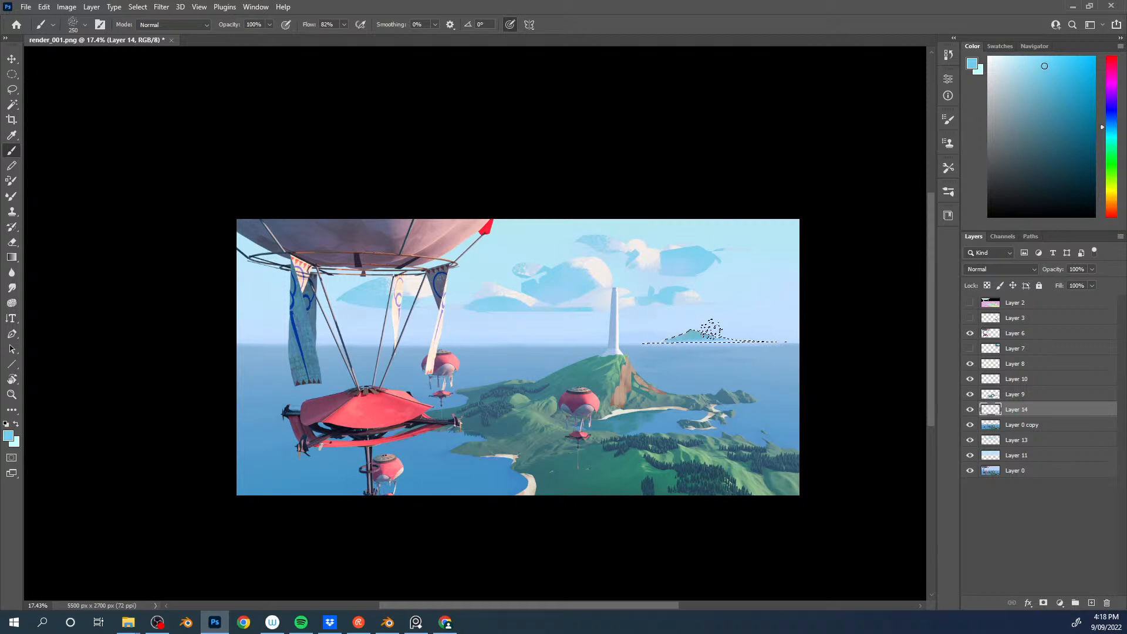
{"action": "left_click", "coordinate": [1112, 136]}
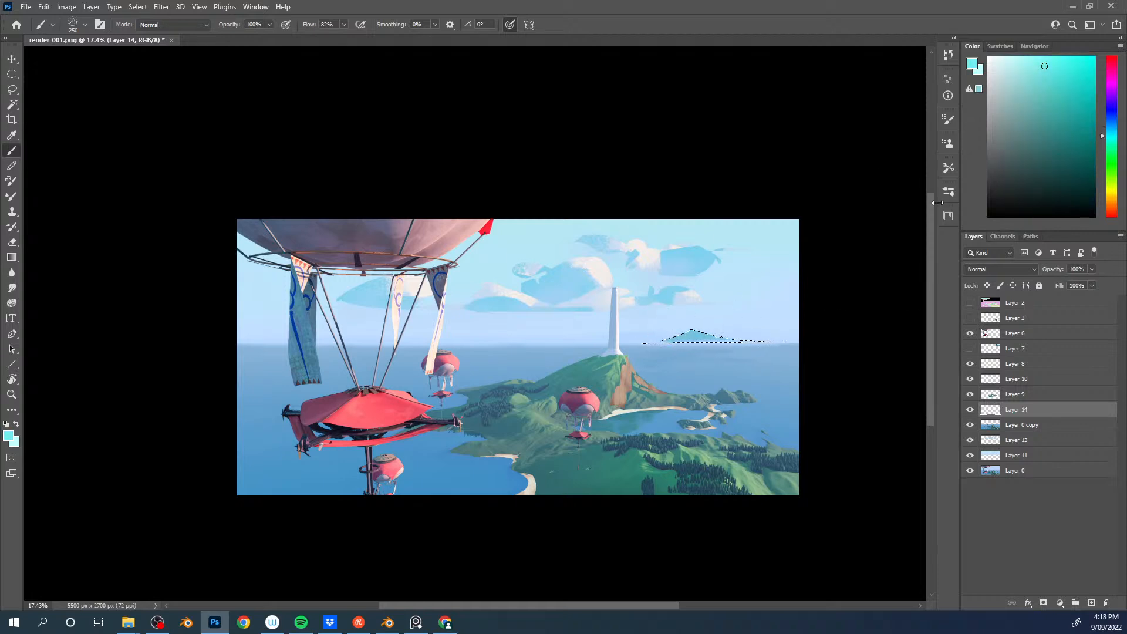
{"action": "key", "text": "ctrl+d"}
Step: Touch up the distant island's base along the horizon with sampled color and the textured brush reduced to 150 px
{"action": "key", "text": "bracketleft"}
{"action": "key", "text": "bracketleft"}
{"action": "left_click", "coordinate": [652, 340], "text": "alt"}
{"action": "key", "text": "bracketleft"}
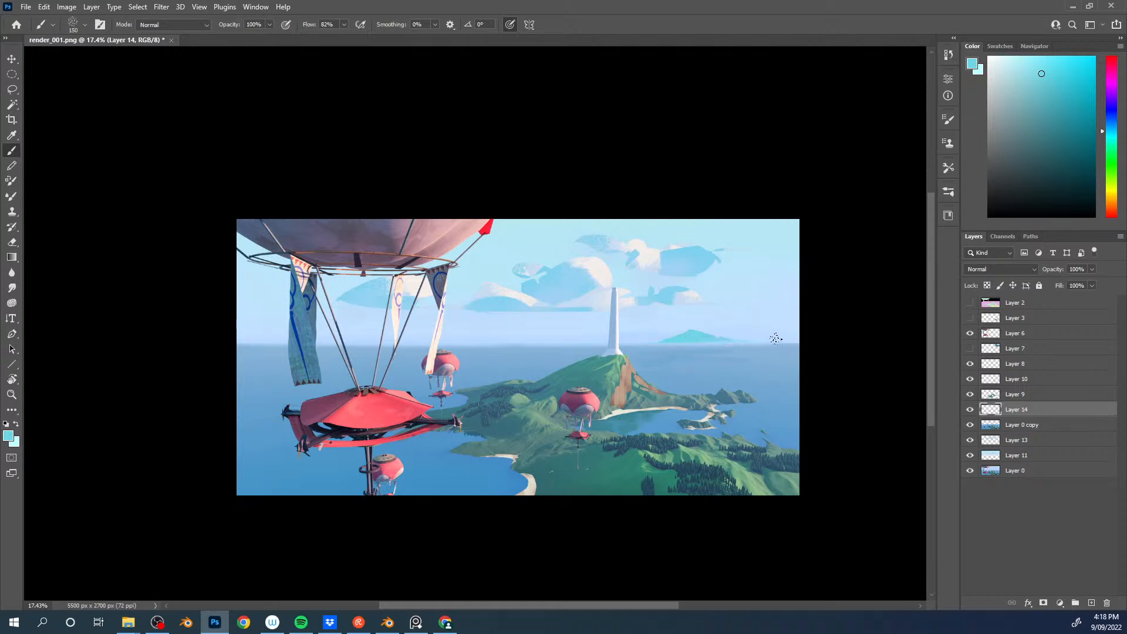
Step: Raise the distant island's lightness and shift its hue slightly with Hue/Saturation
{"action": "key", "text": "ctrl+u"}
{"action": "left_click_drag", "start_coordinate": [578, 124], "coordinate": [492, 123]}
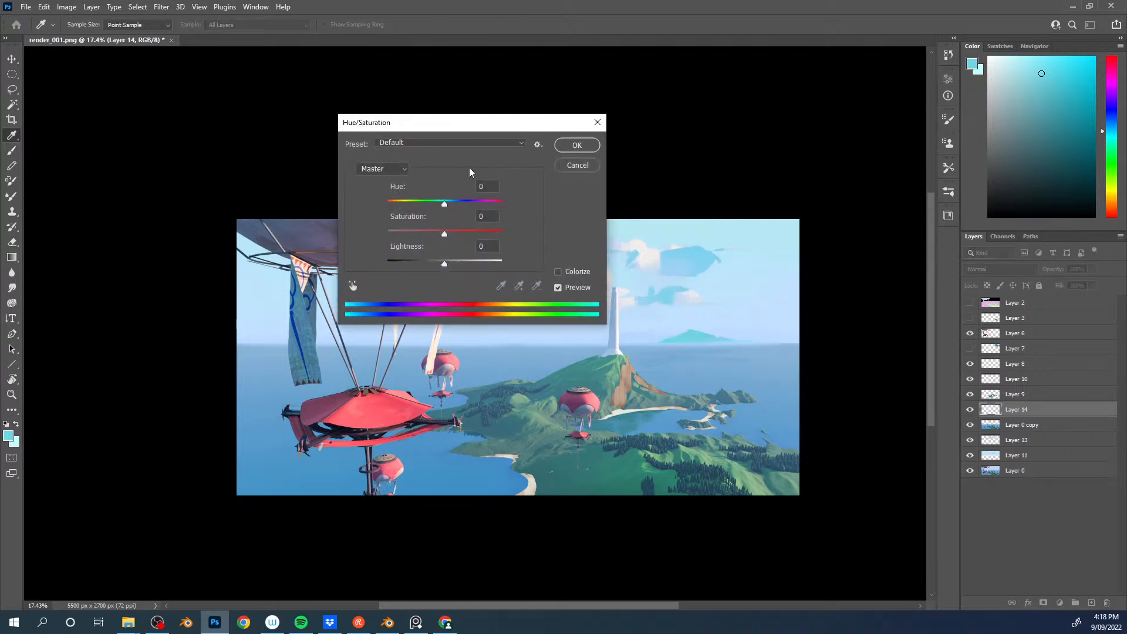
{"action": "left_click_drag", "start_coordinate": [446, 264], "coordinate": [456, 266]}
{"action": "left_click_drag", "start_coordinate": [444, 203], "coordinate": [447, 203]}
{"action": "left_click", "coordinate": [577, 150]}
{"action": "left_click_drag", "start_coordinate": [601, 360], "coordinate": [687, 291]}
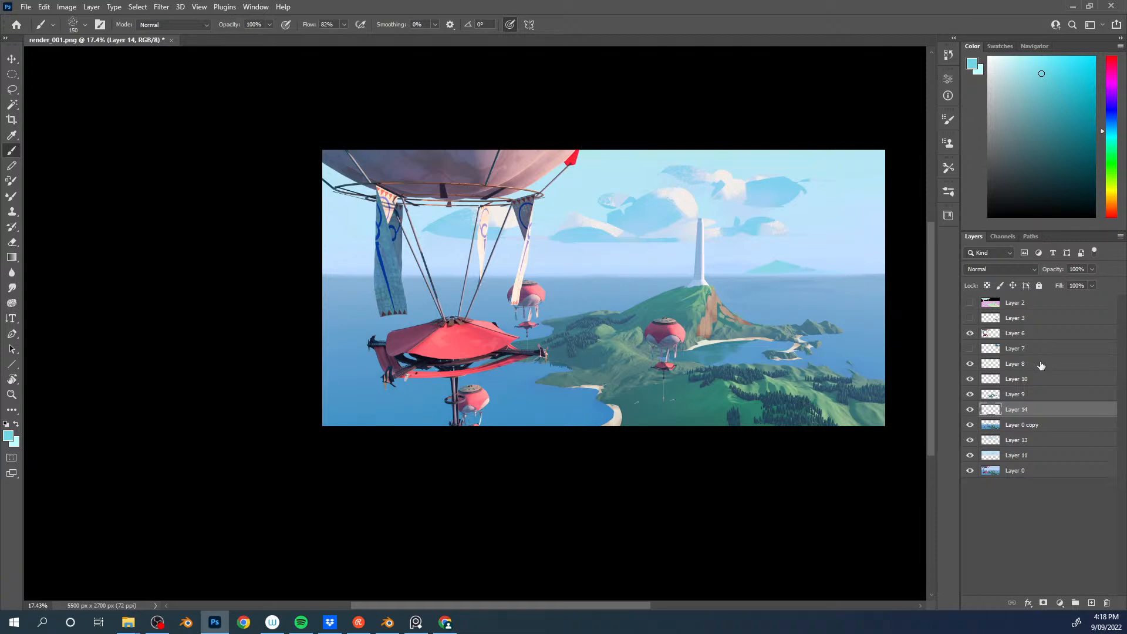
Step: Darken the foreground balloon on Layer 6 using Levels with midtones 0.45 and output black level 37
{"action": "left_click", "coordinate": [1032, 331]}
{"action": "key", "text": "ctrl+l"}
{"action": "left_click_drag", "start_coordinate": [313, 145], "coordinate": [185, 108]}
{"action": "left_click_drag", "start_coordinate": [189, 241], "coordinate": [197, 243]}
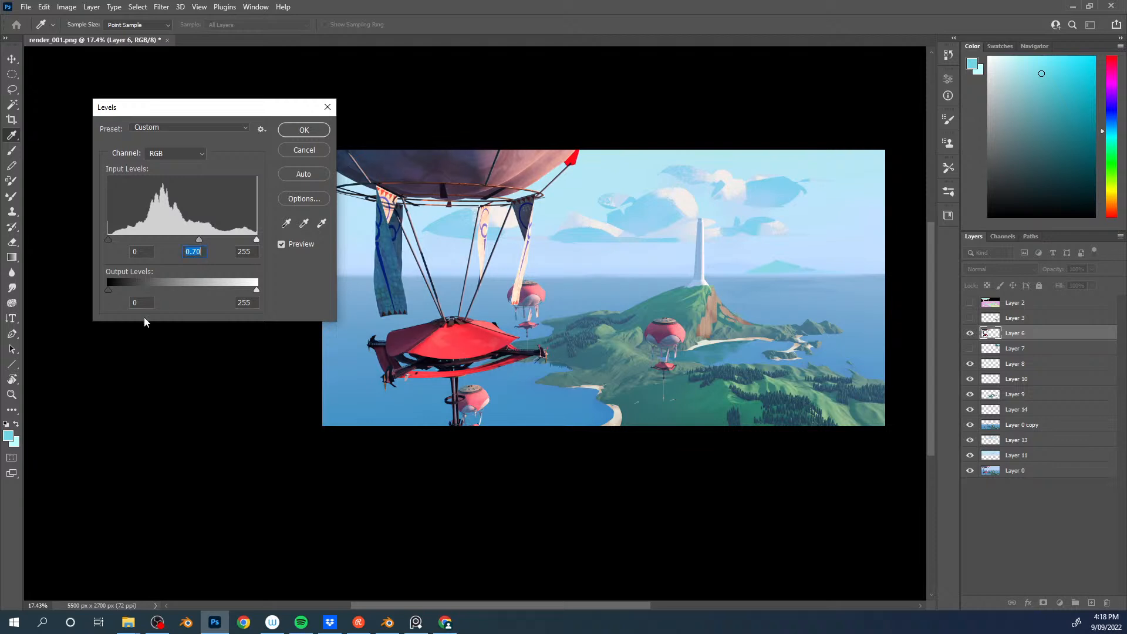
{"action": "left_click_drag", "start_coordinate": [113, 290], "coordinate": [111, 291]}
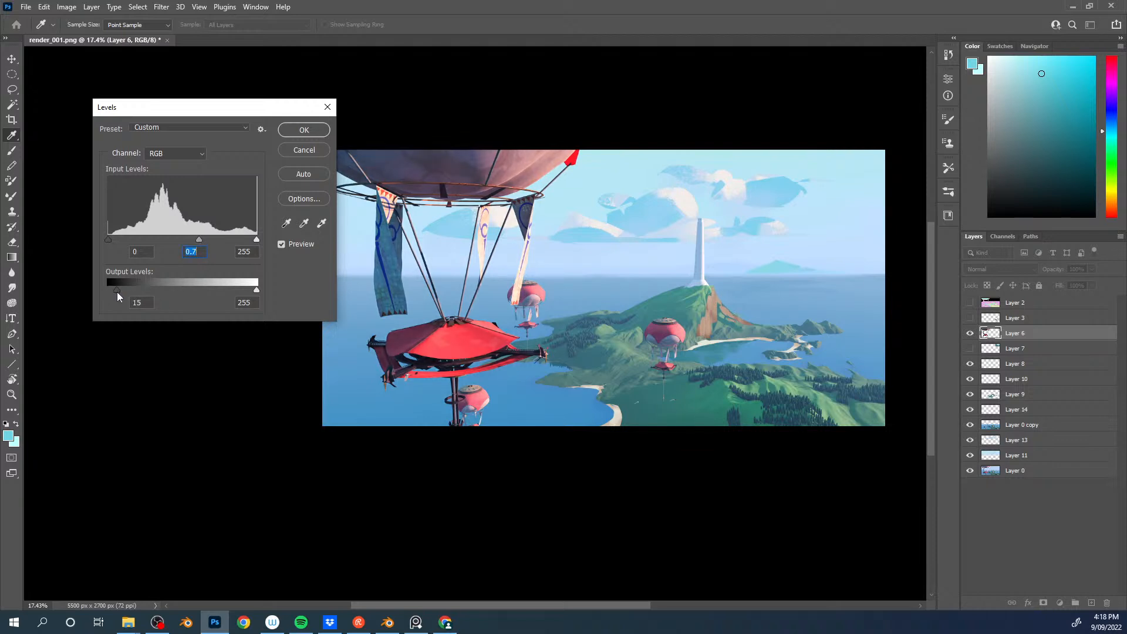
{"action": "left_click_drag", "start_coordinate": [199, 241], "coordinate": [216, 242]}
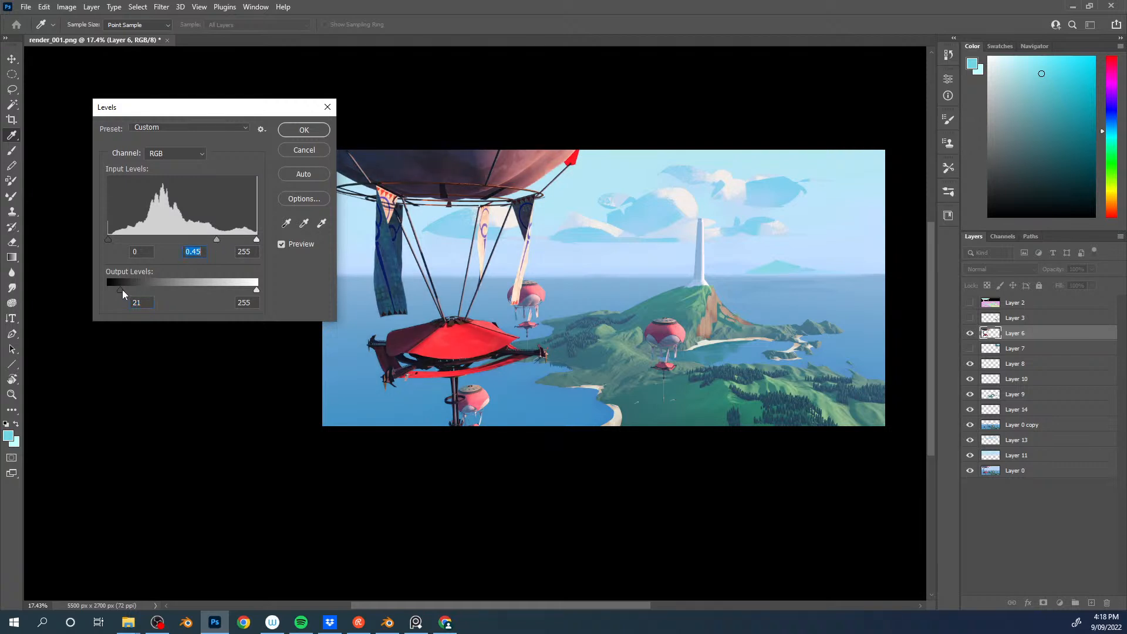
{"action": "left_click_drag", "start_coordinate": [125, 288], "coordinate": [131, 287]}
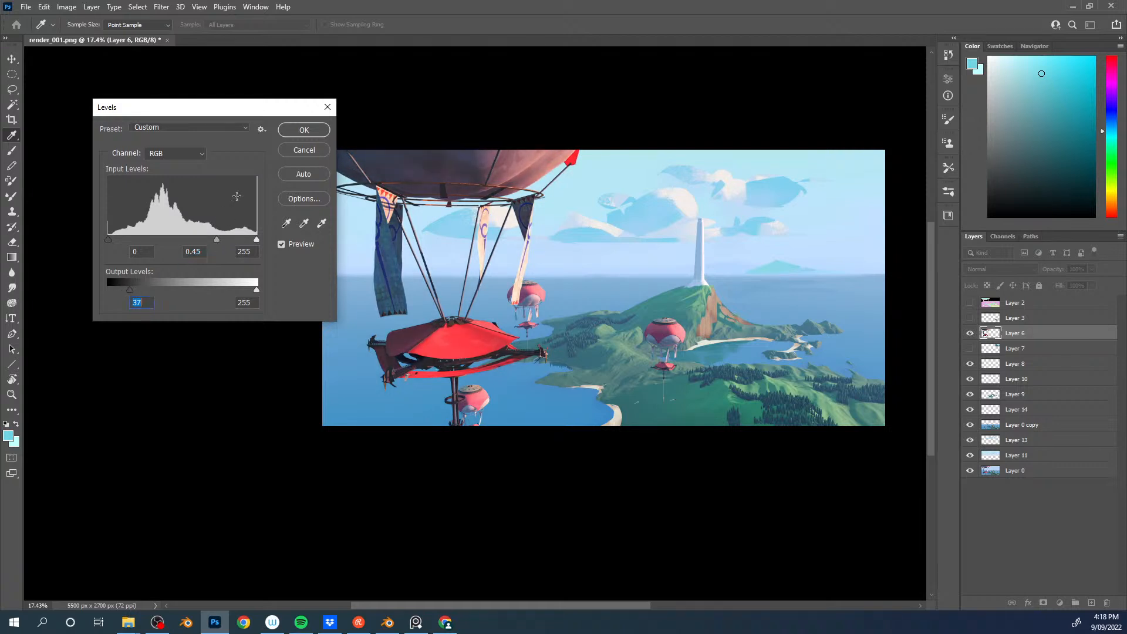
{"action": "left_click", "coordinate": [304, 134]}
Step: Make Layer 8 active and lasso a narrow patch of hillside between the large airship and the central balloon
{"action": "left_click_drag", "start_coordinate": [758, 312], "coordinate": [652, 247]}
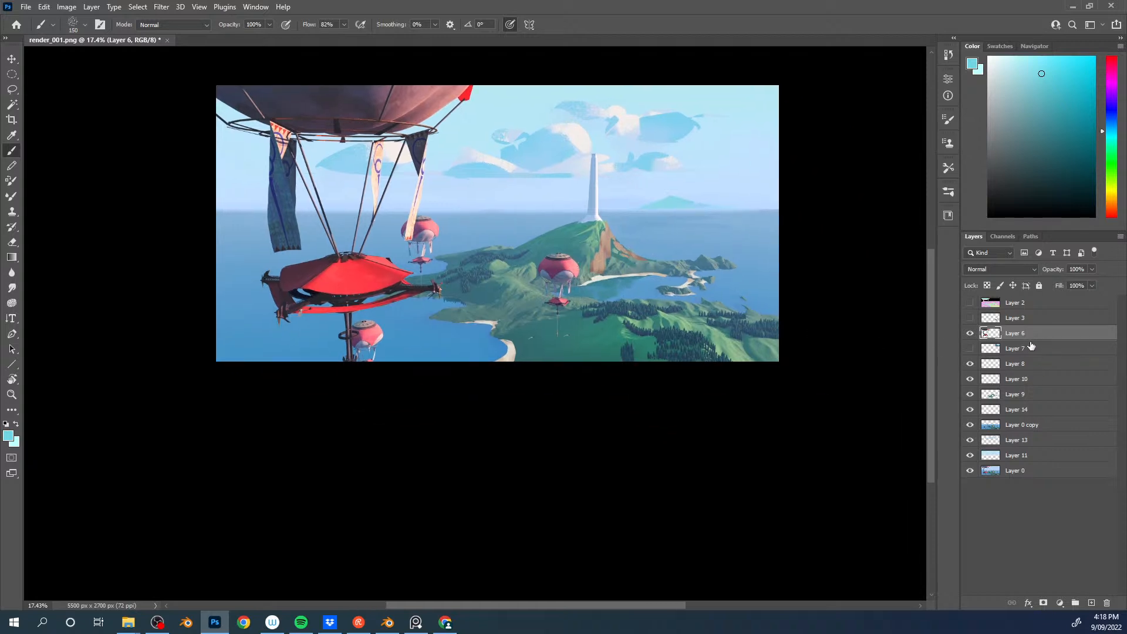
{"action": "left_click", "coordinate": [971, 364]}
{"action": "left_click", "coordinate": [971, 364]}
{"action": "left_click", "coordinate": [1001, 368]}
{"action": "key", "text": "l"}
{"action": "left_click_drag", "start_coordinate": [551, 328], "coordinate": [598, 277]}
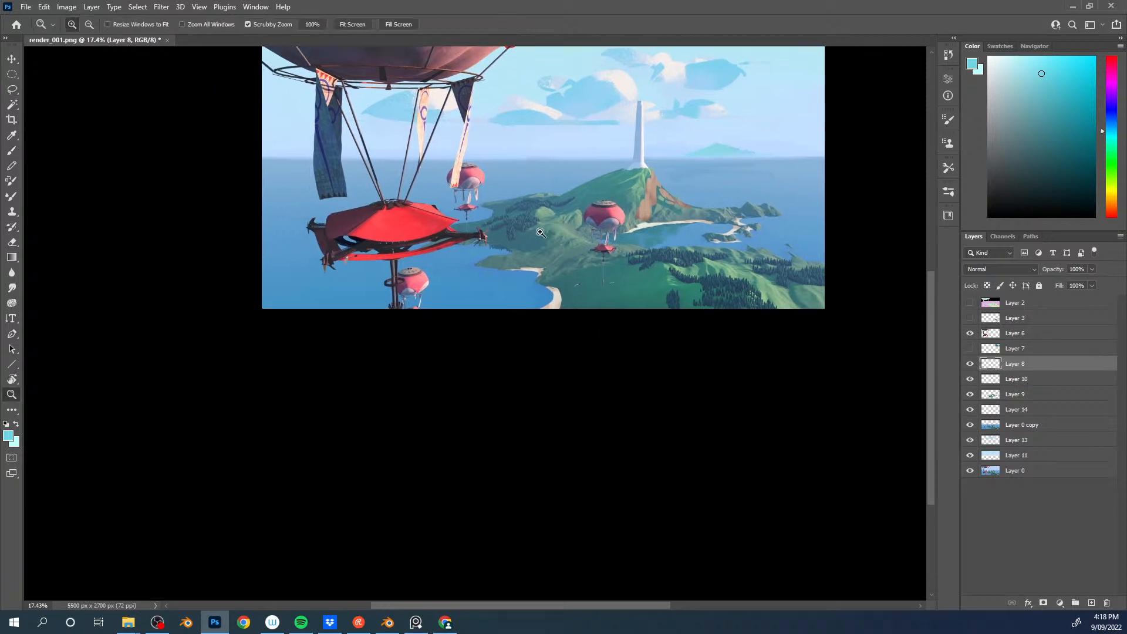
{"action": "left_click_drag", "start_coordinate": [544, 234], "coordinate": [583, 242], "text": "ctrl"}
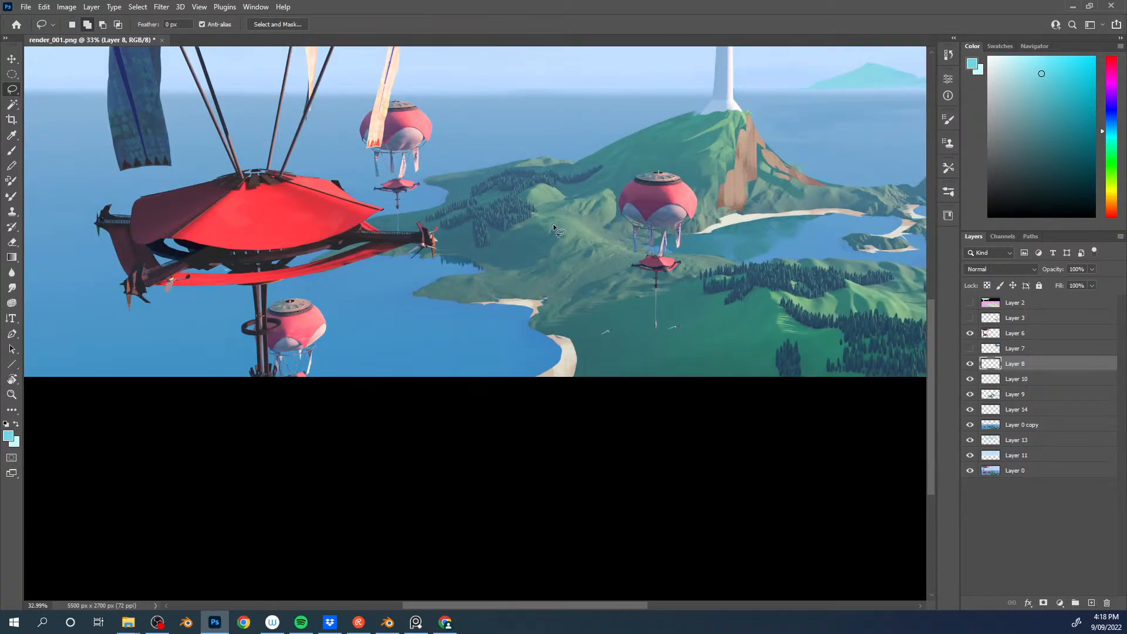
{"action": "mouse_move", "coordinate": [558, 245]}
{"action": "left_mouse_down"}
{"action": "mouse_move", "coordinate": [624, 253]}
{"action": "mouse_move", "coordinate": [580, 228]}
{"action": "mouse_move", "coordinate": [534, 222]}
{"action": "left_mouse_up"}
Step: Paint the hillside selection a lighter, more yellow green based on the sampled terrain color, with the brush at 70 px
{"action": "key", "text": "b"}
{"action": "left_click", "coordinate": [568, 226], "text": "alt"}
{"action": "key", "text": "["}
{"action": "key", "text": "["}
{"action": "key", "text": "["}
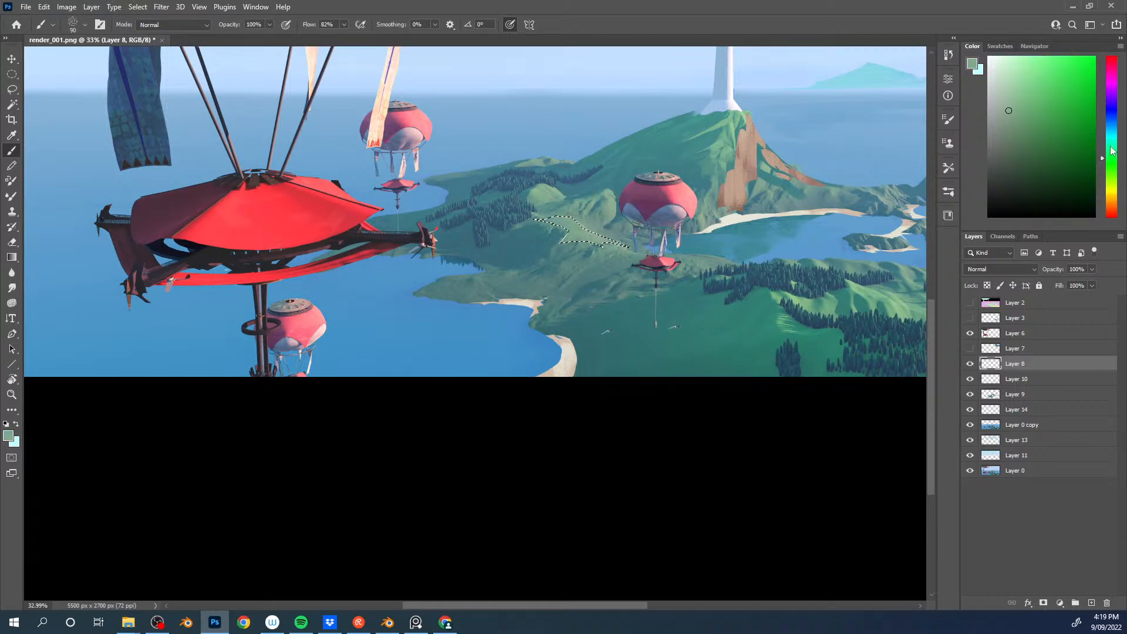
{"action": "left_click", "coordinate": [1113, 170]}
{"action": "left_click", "coordinate": [1027, 97]}
{"action": "key", "text": "["}
{"action": "key", "text": "["}
{"action": "left_click_drag", "start_coordinate": [613, 241], "coordinate": [553, 223]}
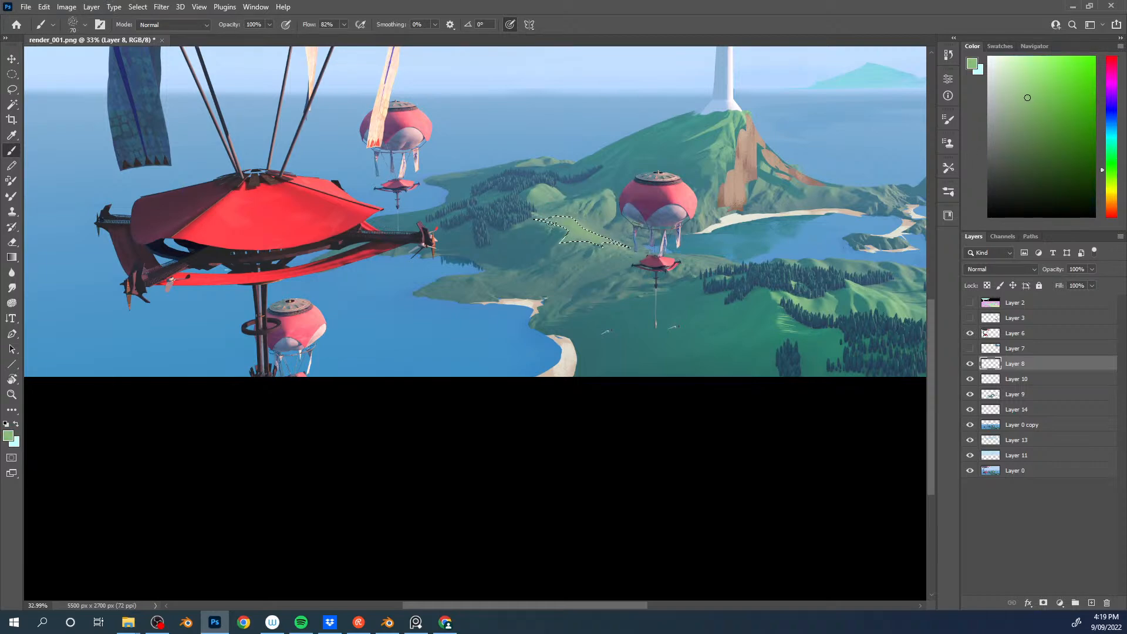
Step: Repaint the hillside patch in a warmer yellow-green, blend it with sampled greens using a smaller brush, and deselect
{"action": "left_click", "coordinate": [1113, 182]}
{"action": "left_click", "coordinate": [1048, 106]}
{"action": "left_click_drag", "start_coordinate": [608, 241], "coordinate": [578, 230]}
{"action": "key", "text": "["}
{"action": "key", "text": "["}
{"action": "key", "text": "["}
{"action": "left_click", "coordinate": [574, 221], "text": "alt"}
{"action": "left_click", "coordinate": [578, 223], "text": "alt"}
{"action": "left_click", "coordinate": [597, 241], "text": "alt"}
{"action": "left_click_drag", "start_coordinate": [597, 240], "coordinate": [566, 237]}
{"action": "key", "text": "ctrl+d"}
Step: Switch to the Sampled Brush angled at -44°, reduce it to 60 px, and refine the sunlit hillside with sampled greens
{"action": "key", "text": "bracketleft"}
{"action": "left_click", "coordinate": [565, 226], "text": "alt"}
{"action": "key", "text": "bracketleft"}
{"action": "right_click", "coordinate": [555, 224]}
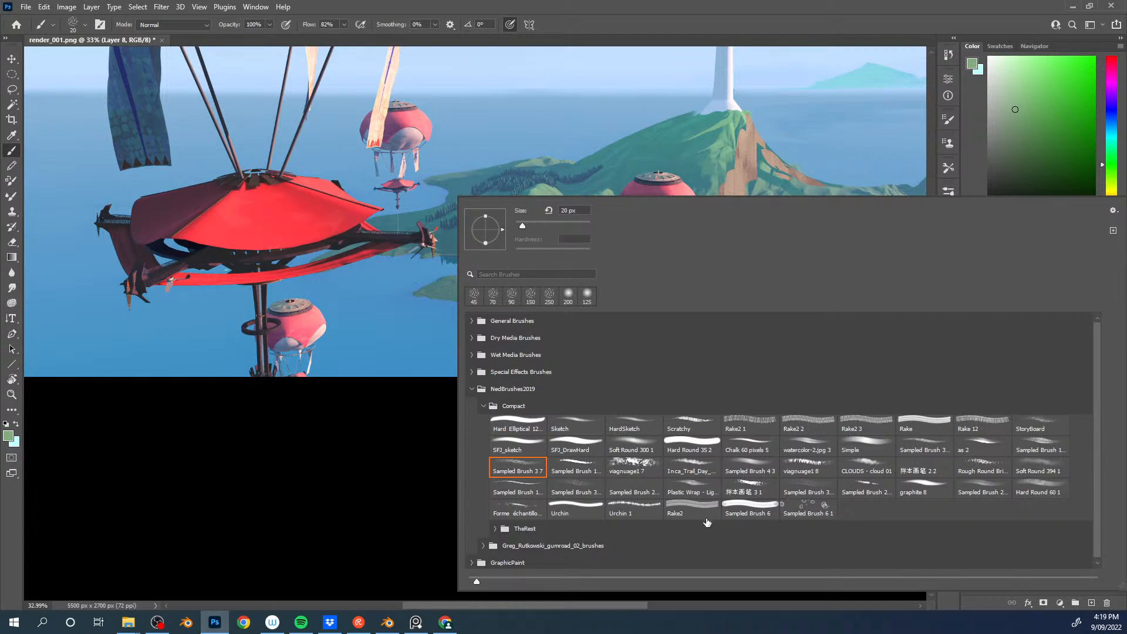
{"action": "double_click", "coordinate": [574, 465]}
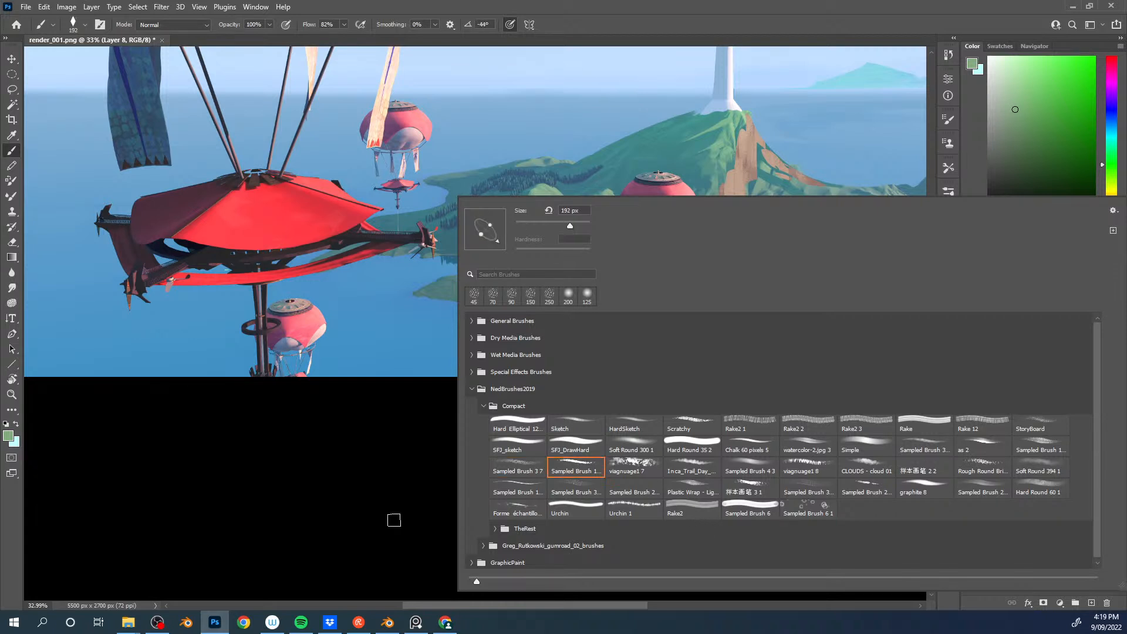
{"action": "key", "text": "bracketleft"}
{"action": "key", "text": "bracketleft"}
{"action": "key", "text": "bracketleft"}
{"action": "key", "text": "bracketleft"}
{"action": "key", "text": "bracketleft"}
{"action": "left_click", "coordinate": [588, 228], "text": "alt"}
{"action": "left_click", "coordinate": [593, 226], "text": "alt"}
{"action": "key", "text": "bracketleft"}
{"action": "key", "text": "bracketleft"}
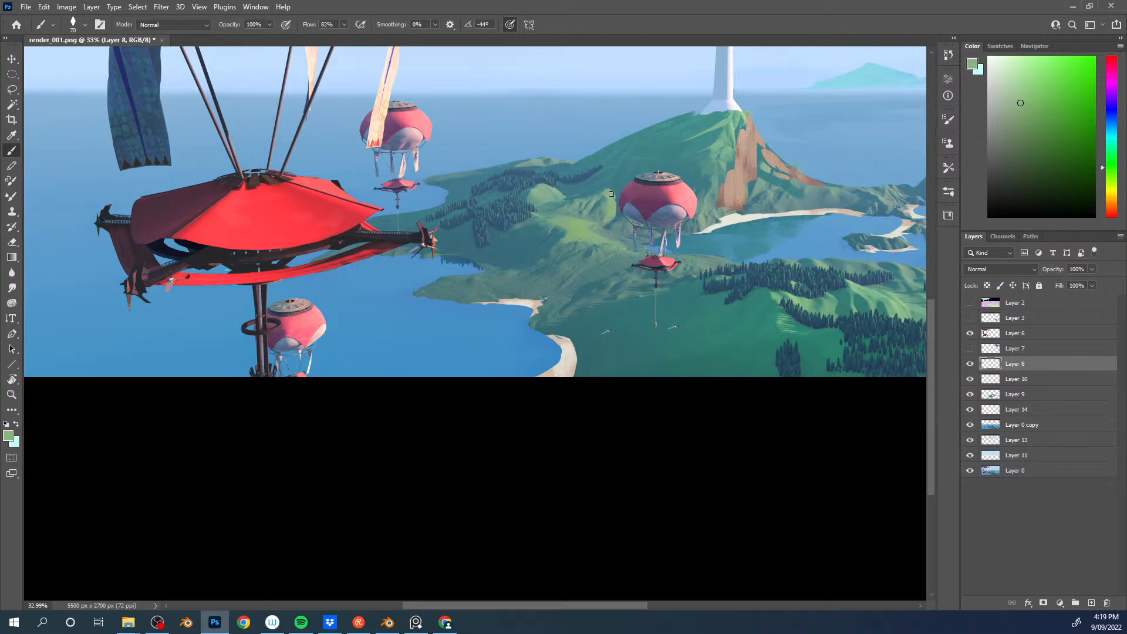
{"action": "key", "text": "bracketleft"}
Step: Lasso a small patch at the far ridge's forest, deselect, and extend the trees with sampled dark blues
{"action": "left_click", "coordinate": [578, 178], "text": "alt"}
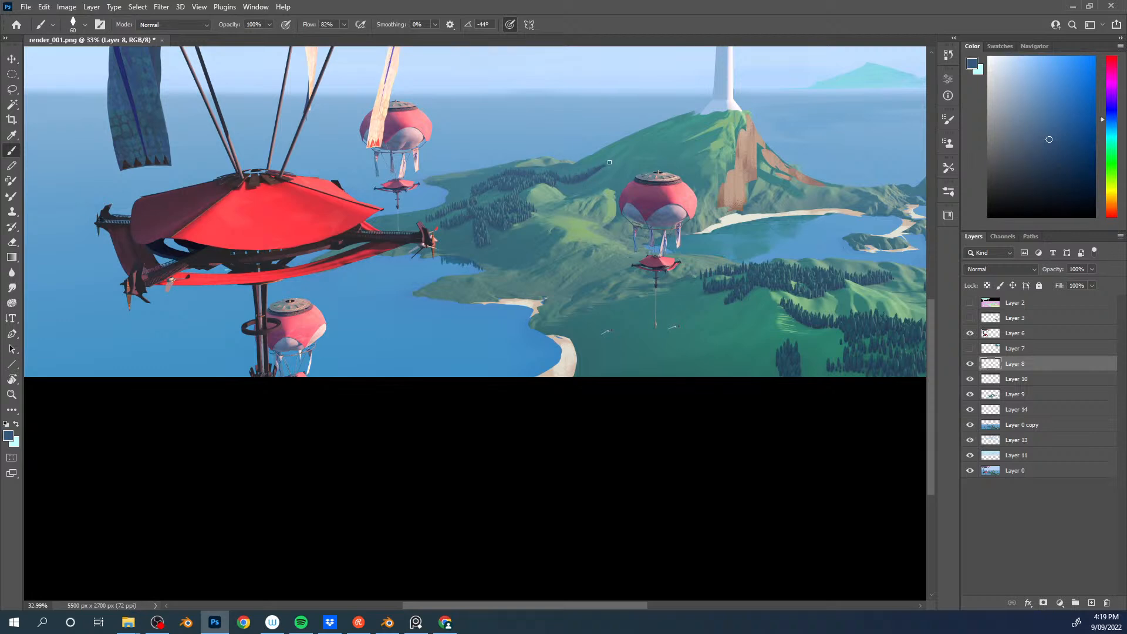
{"action": "left_click", "coordinate": [540, 167], "text": "alt"}
{"action": "key", "text": "l"}
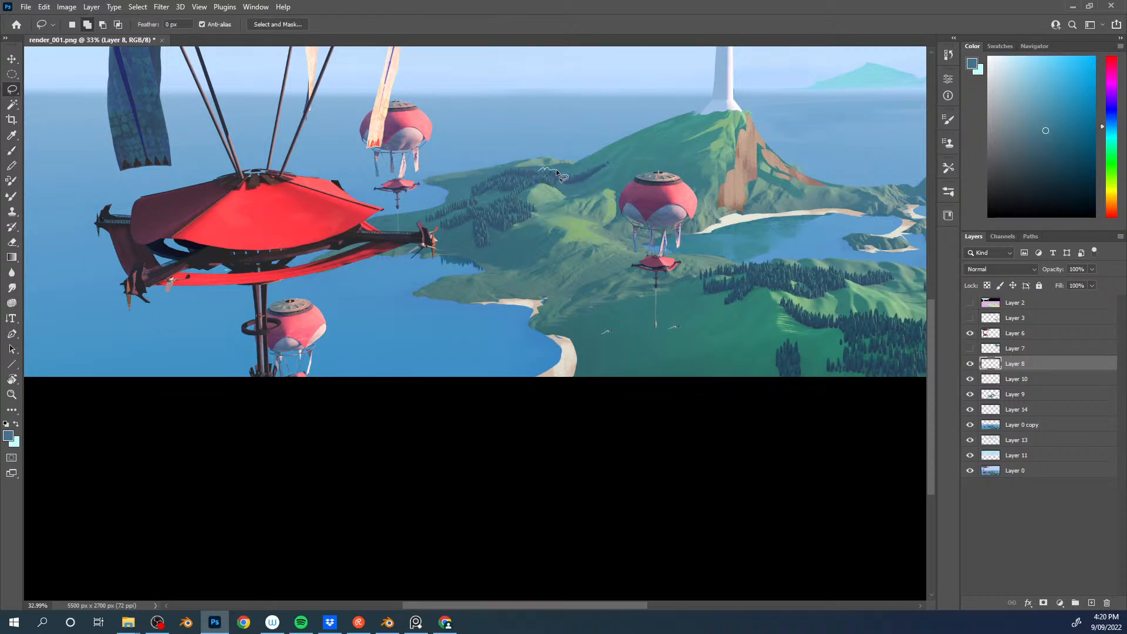
{"action": "key", "text": "b"}
{"action": "key", "text": "bracketleft"}
{"action": "left_click", "coordinate": [550, 168], "text": "alt"}
{"action": "key", "text": "ctrl+z"}
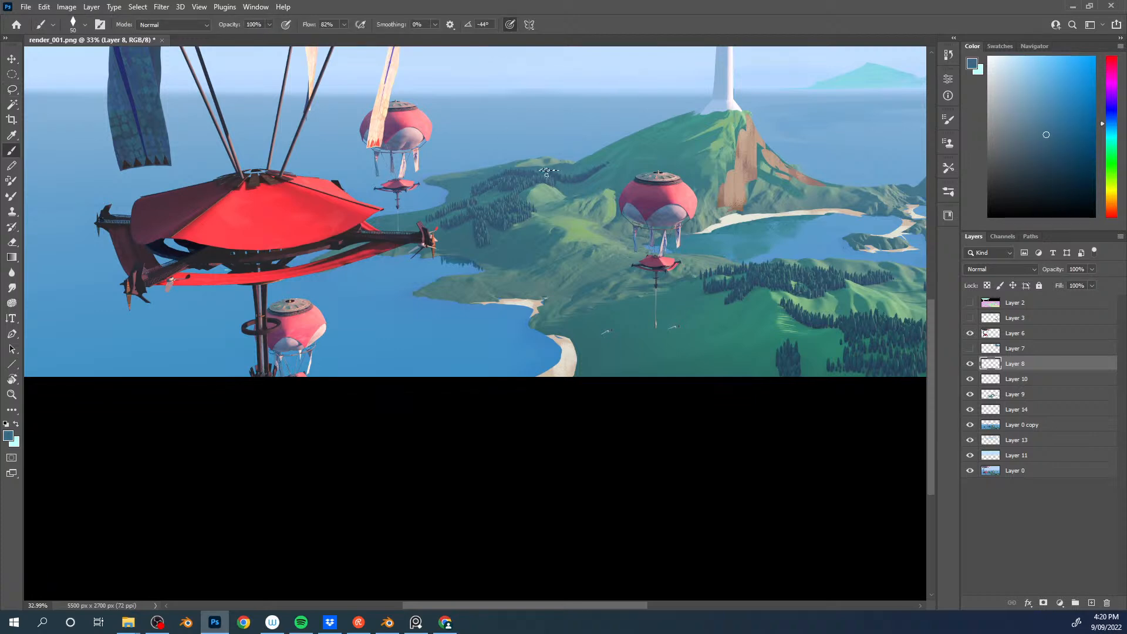
{"action": "key", "text": "ctrl+d"}
{"action": "left_click", "coordinate": [557, 171], "text": "alt"}
{"action": "left_click", "coordinate": [498, 229], "text": "alt"}
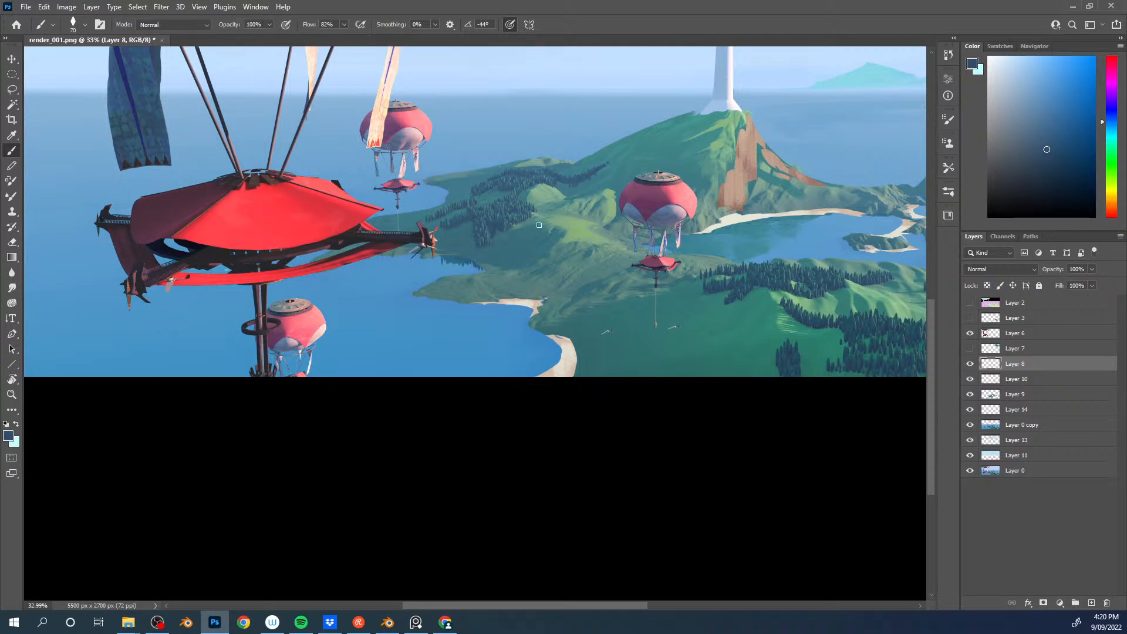
Step: Show Layer 7 with the color key and sample a saturated green from it
{"action": "left_click_drag", "start_coordinate": [810, 184], "coordinate": [519, 336]}
{"action": "left_click_drag", "start_coordinate": [699, 199], "coordinate": [511, 312]}
{"action": "left_click", "coordinate": [971, 348]}
{"action": "left_click_drag", "start_coordinate": [612, 256], "coordinate": [611, 258], "text": "alt"}
{"action": "left_click_drag", "start_coordinate": [486, 355], "coordinate": [787, 142]}
{"action": "left_click_drag", "start_coordinate": [378, 320], "coordinate": [554, 269]}
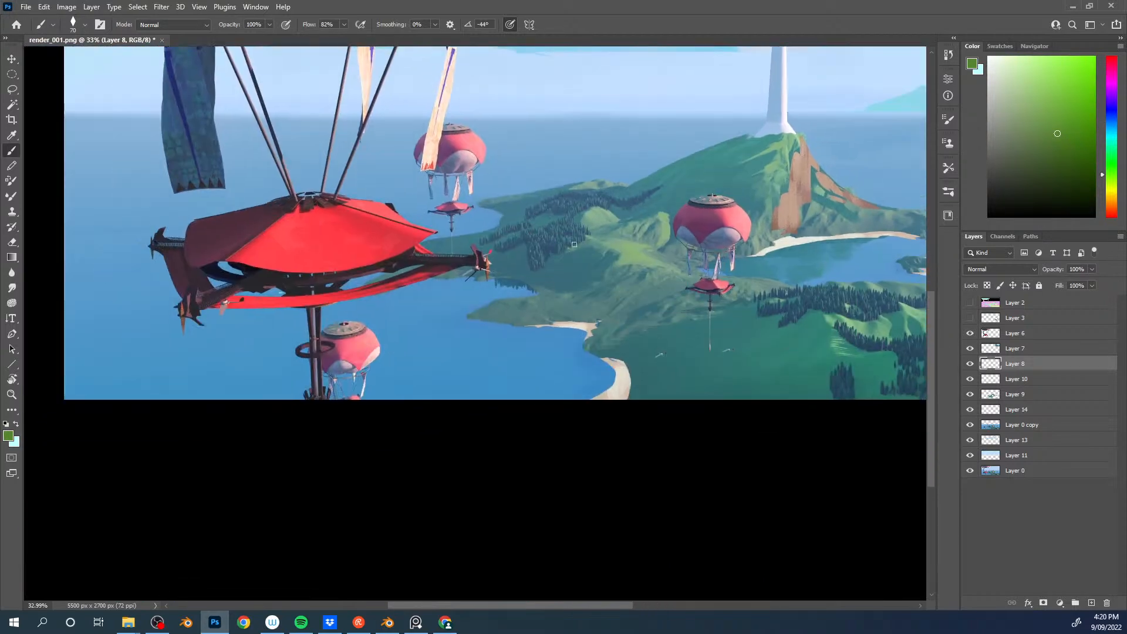
Step: Refine the island's left forest with sampled green and dark blue, starting with the brush reduced to 45 px
{"action": "key", "text": "bracketleft"}
{"action": "key", "text": "bracketleft"}
{"action": "key", "text": "bracketleft"}
{"action": "left_click", "coordinate": [566, 227], "text": "alt"}
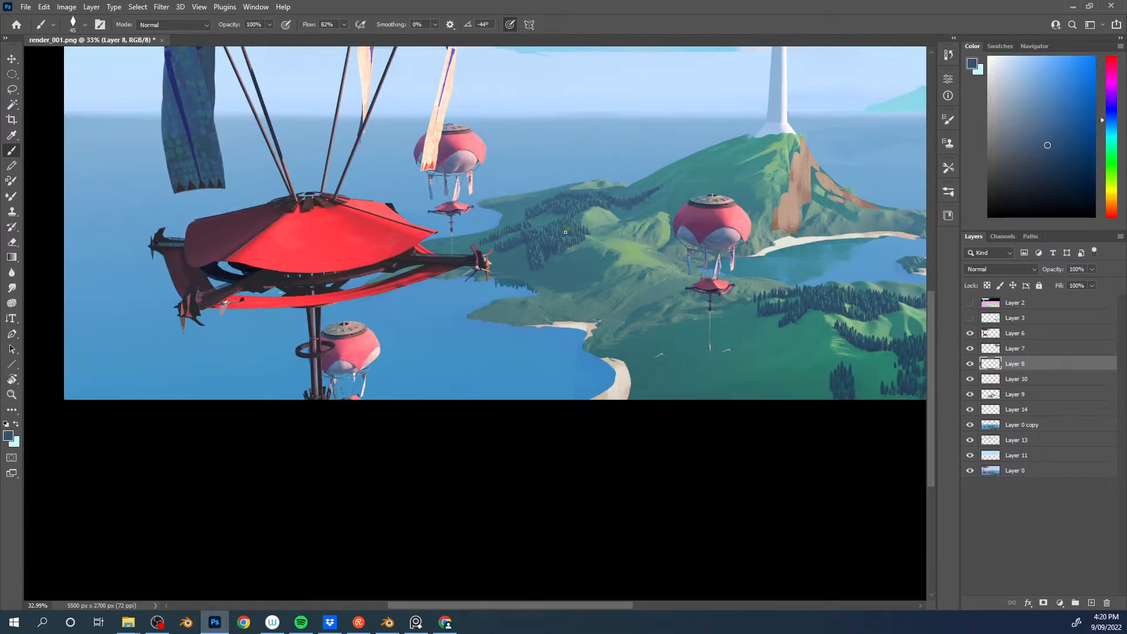
{"action": "left_click", "coordinate": [571, 227], "text": "alt"}
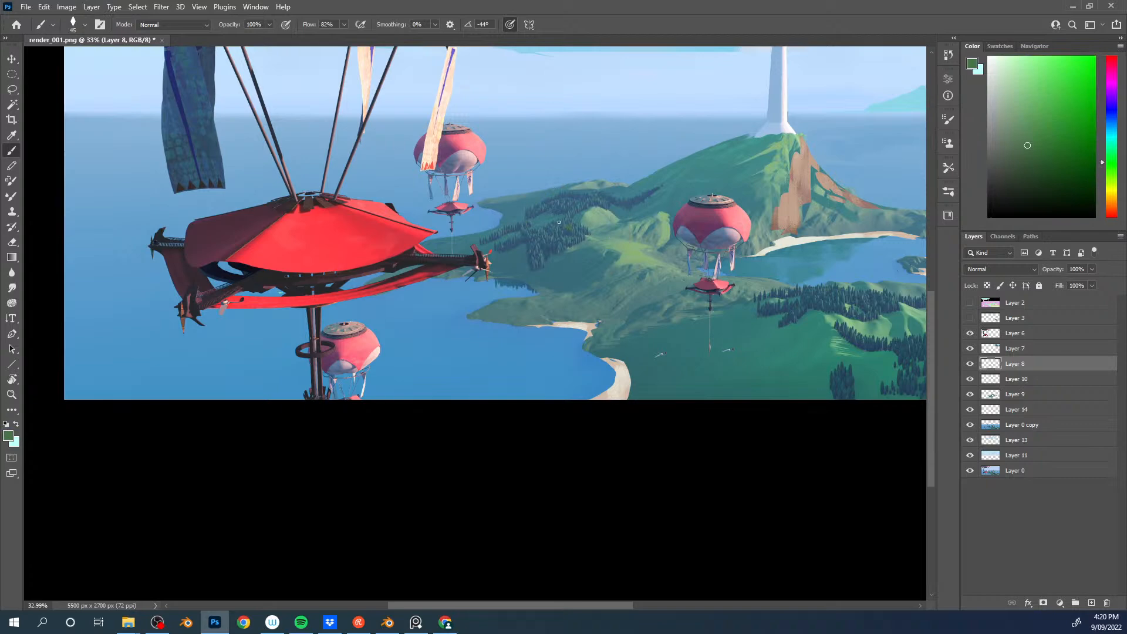
{"action": "left_click", "coordinate": [566, 233], "text": "alt"}
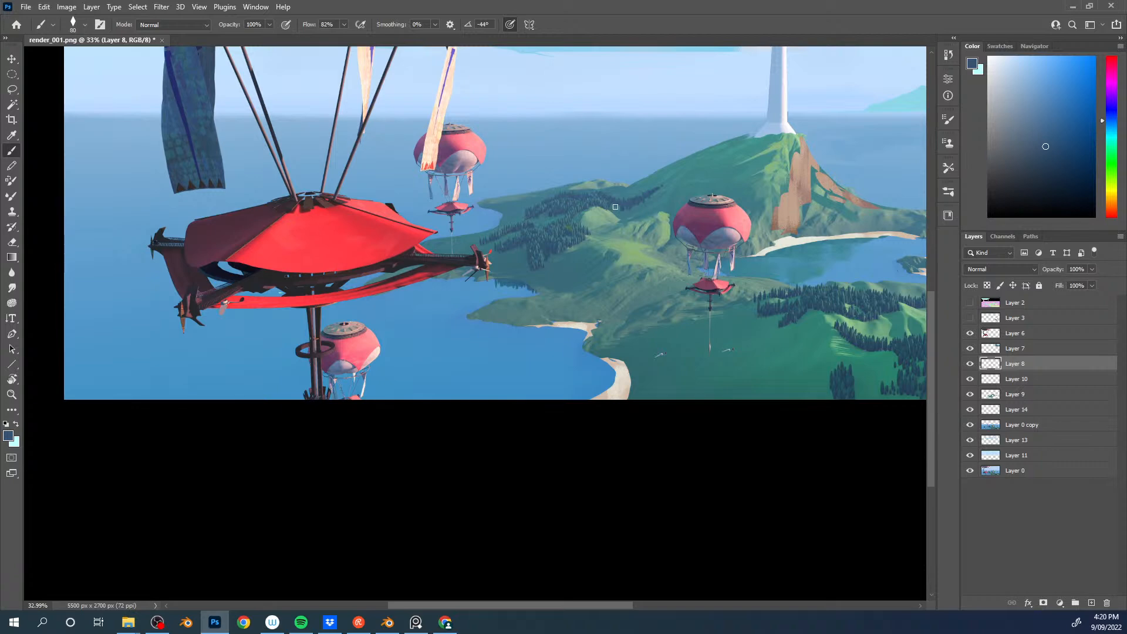
Step: Lasso small treetop shapes on the mountain's left ridge, paint them dark blue, and deselect
{"action": "left_click_drag", "start_coordinate": [658, 210], "coordinate": [574, 251]}
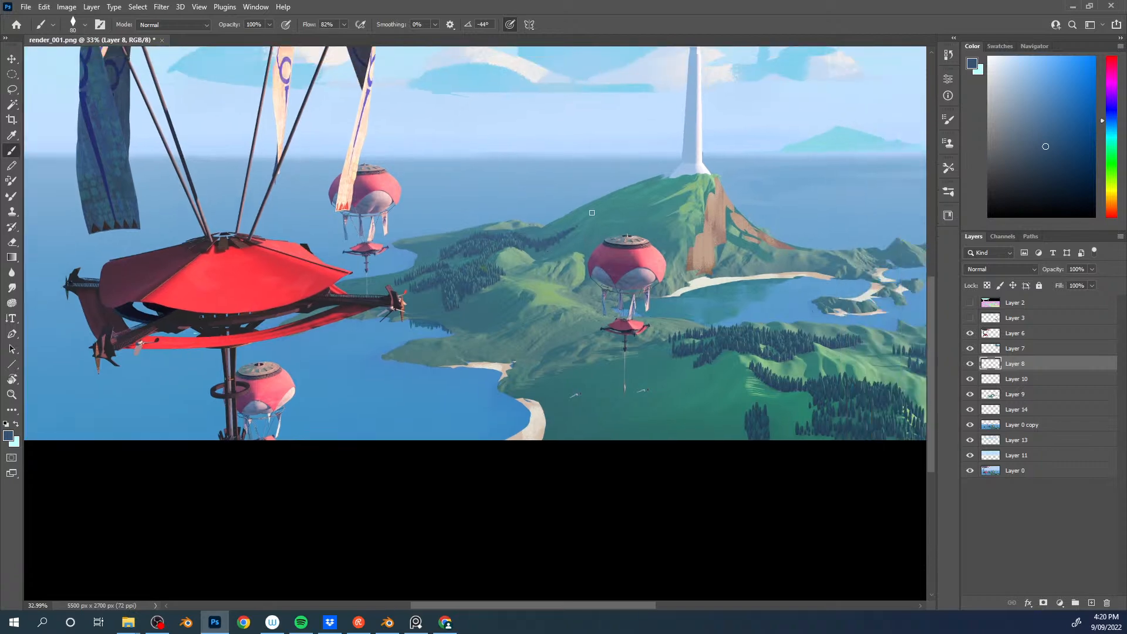
{"action": "key", "text": "l"}
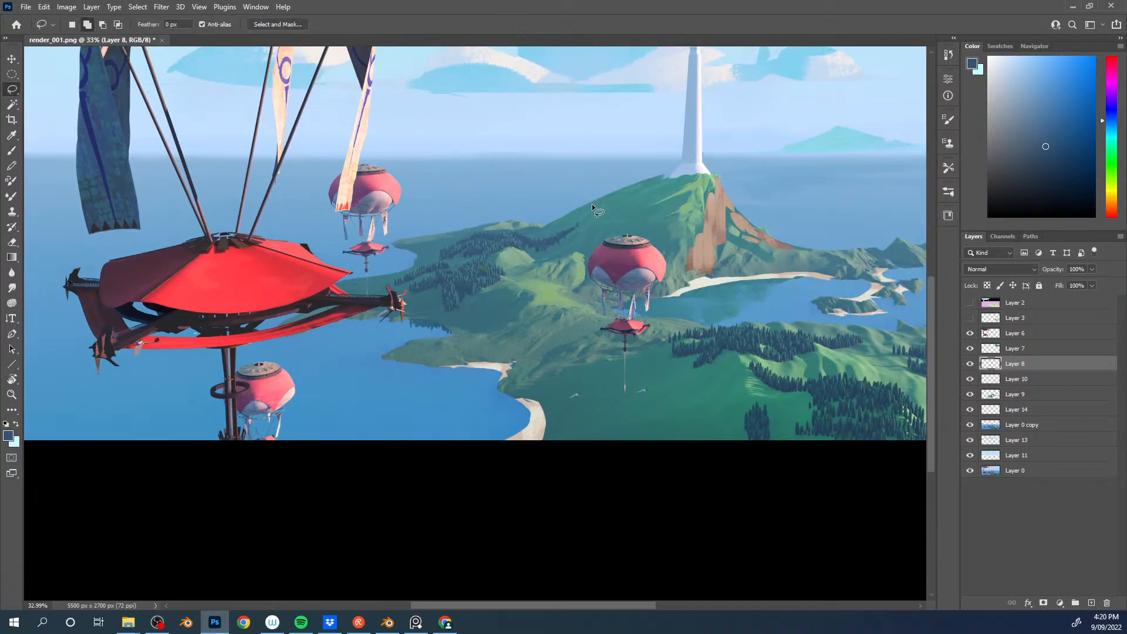
{"action": "mouse_move", "coordinate": [601, 197]}
{"action": "left_mouse_down"}
{"action": "mouse_move", "coordinate": [623, 188]}
{"action": "mouse_move", "coordinate": [592, 196]}
{"action": "left_mouse_up"}
{"action": "key", "text": "b"}
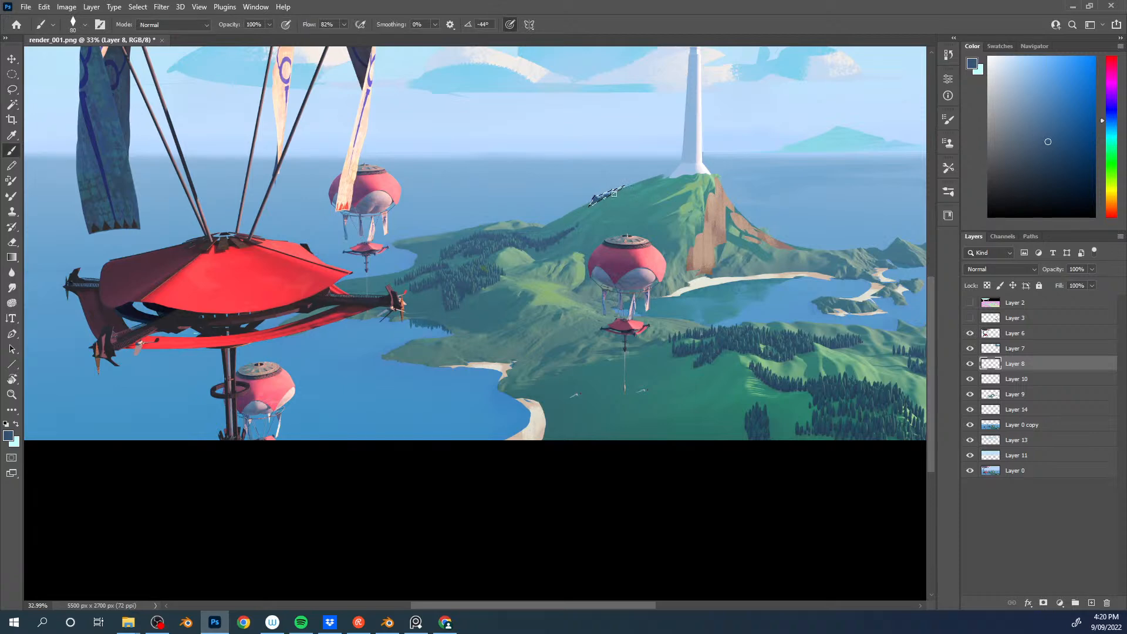
{"action": "left_click_drag", "start_coordinate": [604, 199], "coordinate": [618, 191]}
{"action": "key", "text": "ctrl+d"}
Step: Sample the tower's shaded light blue, lasso the slope below its base, paint pale building shapes inside, and deselect
{"action": "left_click_drag", "start_coordinate": [553, 208], "coordinate": [512, 229]}
{"action": "left_click", "coordinate": [650, 174], "text": "alt"}
{"action": "key", "text": "bracketright"}
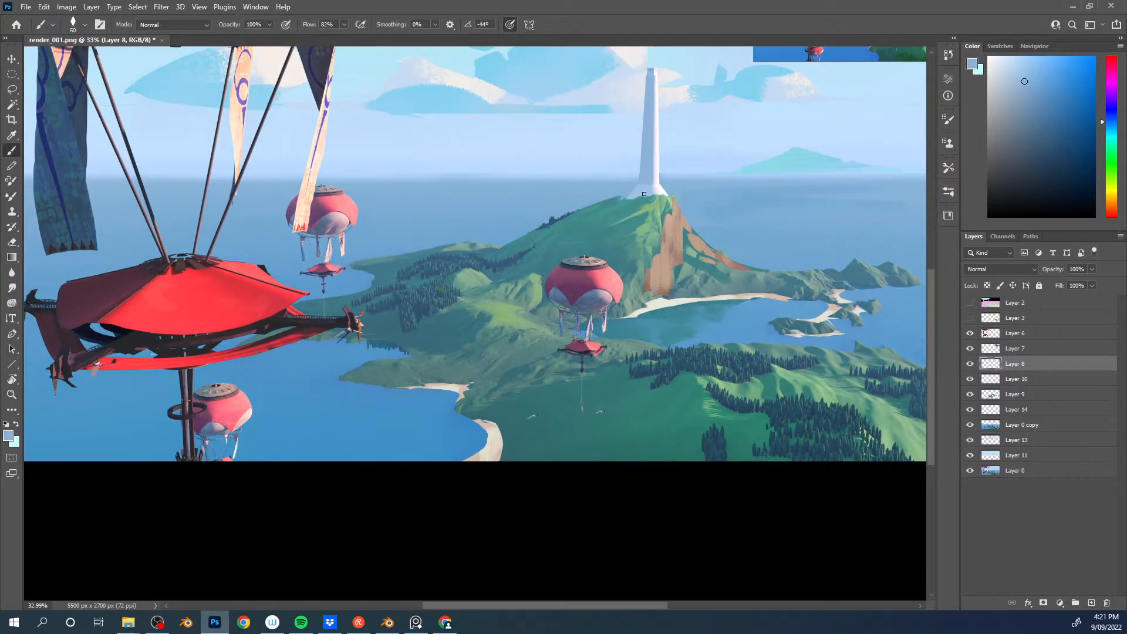
{"action": "key", "text": "bracketleft"}
{"action": "key", "text": "bracketleft"}
{"action": "key", "text": "bracketleft"}
{"action": "key", "text": "l"}
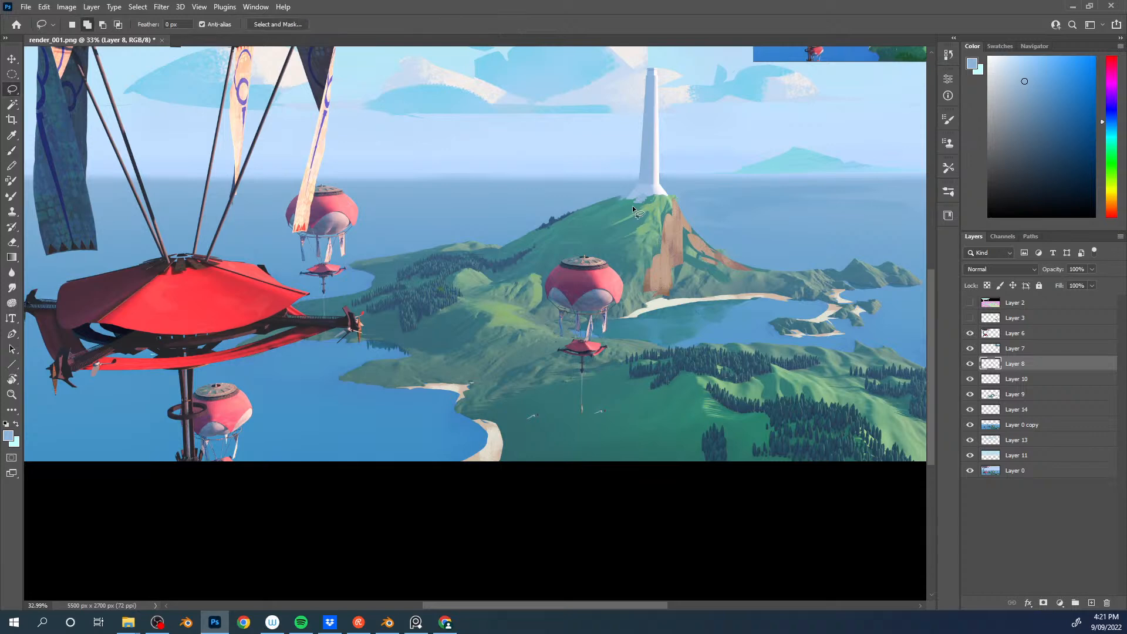
{"action": "left_click_drag", "start_coordinate": [593, 227], "coordinate": [593, 208]}
{"action": "key", "text": "b"}
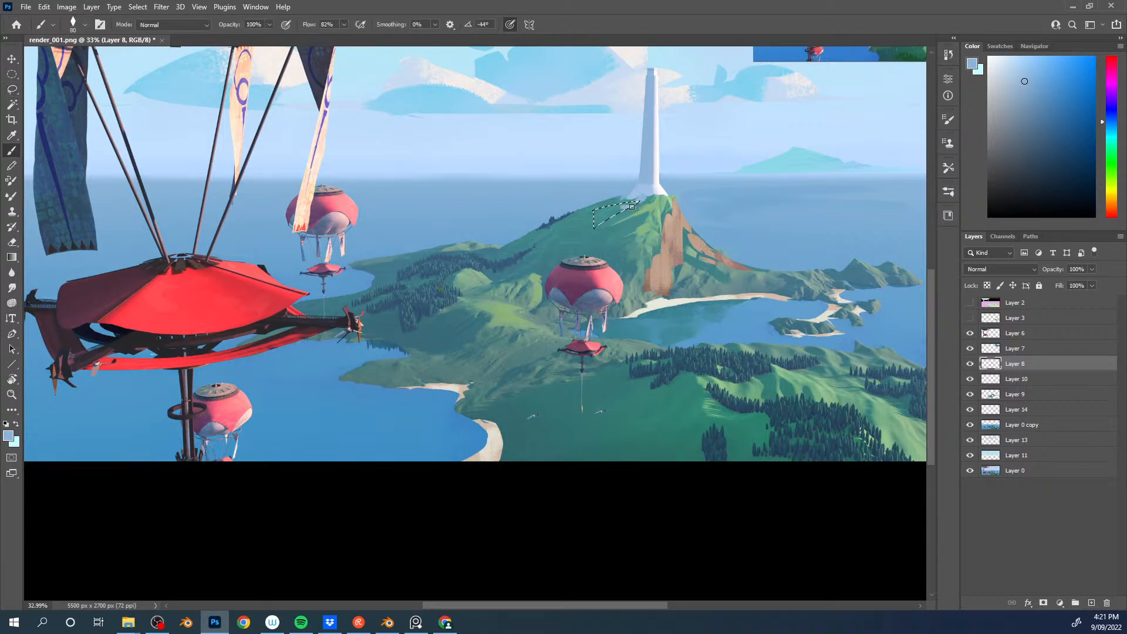
{"action": "left_click_drag", "start_coordinate": [625, 208], "coordinate": [610, 219]}
{"action": "key", "text": "ctrl+d"}
Step: Add pale buildings around the tower's base with sampled colors and the brush at 50 px
{"action": "key", "text": "bracketleft"}
{"action": "left_click", "coordinate": [636, 209], "text": "alt"}
{"action": "left_click", "coordinate": [645, 201]}
{"action": "key", "text": "bracketleft"}
{"action": "left_click", "coordinate": [636, 199], "text": "alt"}
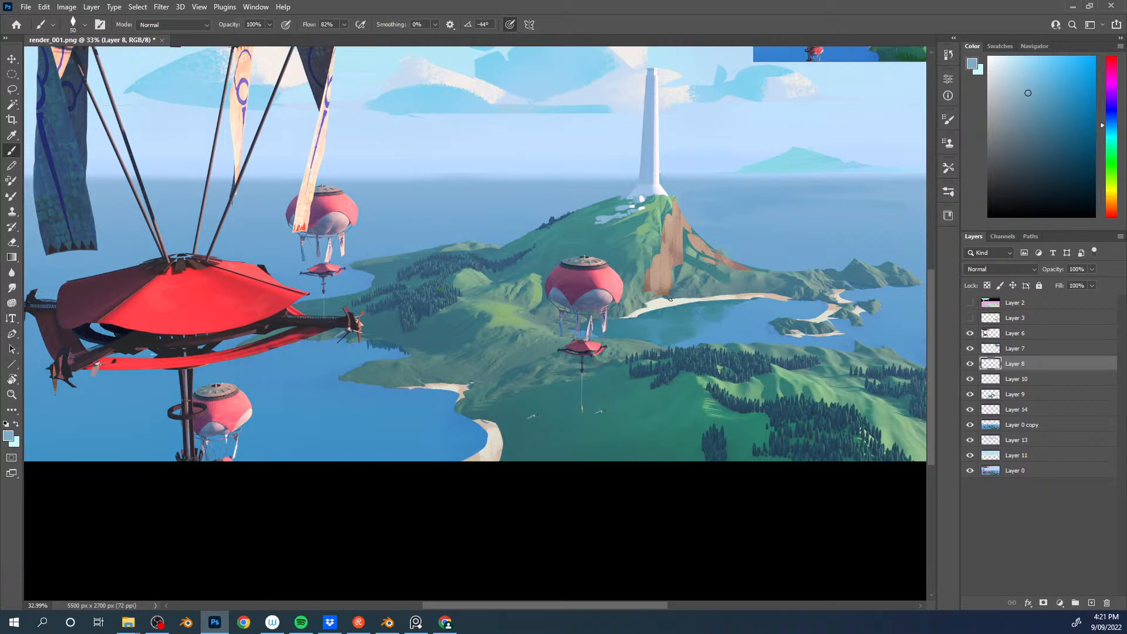
Step: Switch to the Hard Elliptical brush and rotate its tip to -89°
{"action": "right_click", "coordinate": [636, 181]}
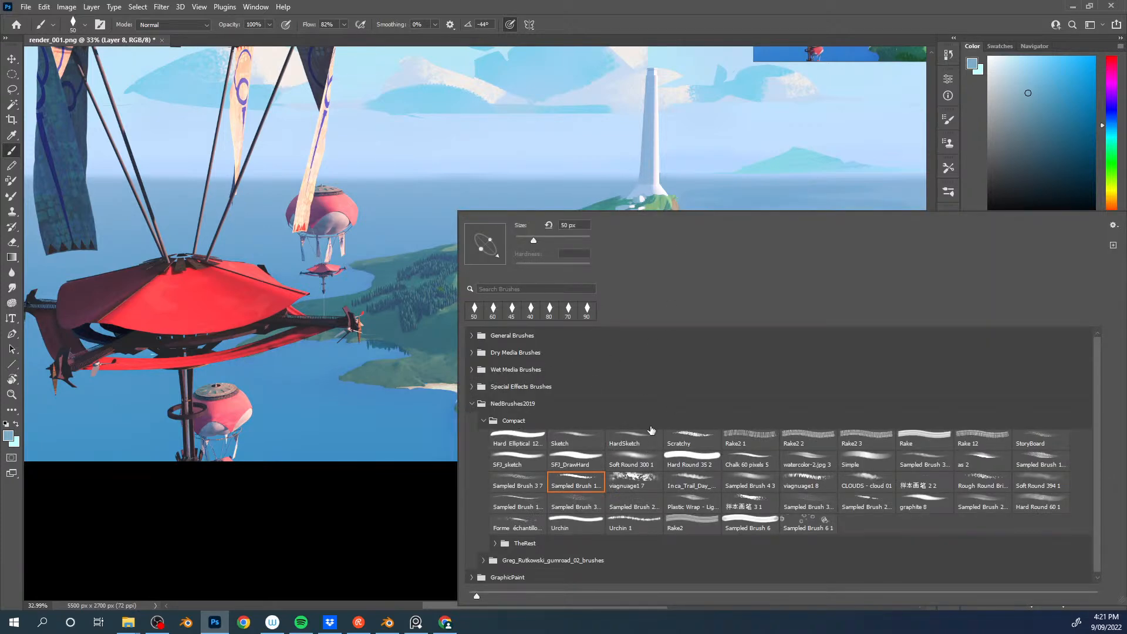
{"action": "left_click", "coordinate": [501, 439]}
{"action": "left_click_drag", "start_coordinate": [505, 244], "coordinate": [486, 275]}
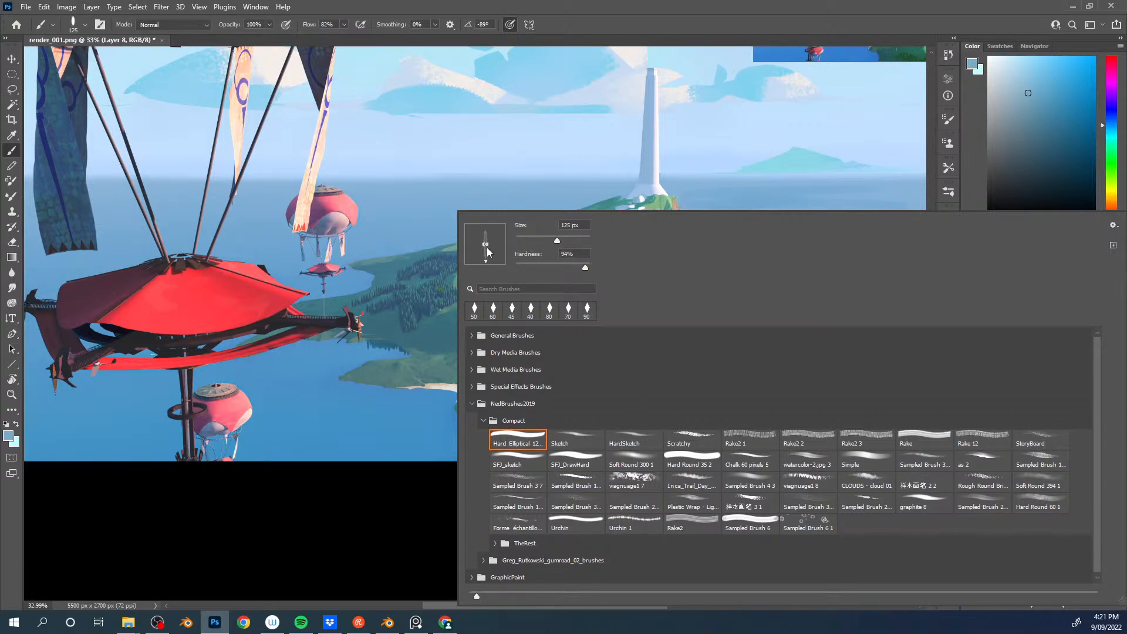
{"action": "left_click", "coordinate": [407, 511]}
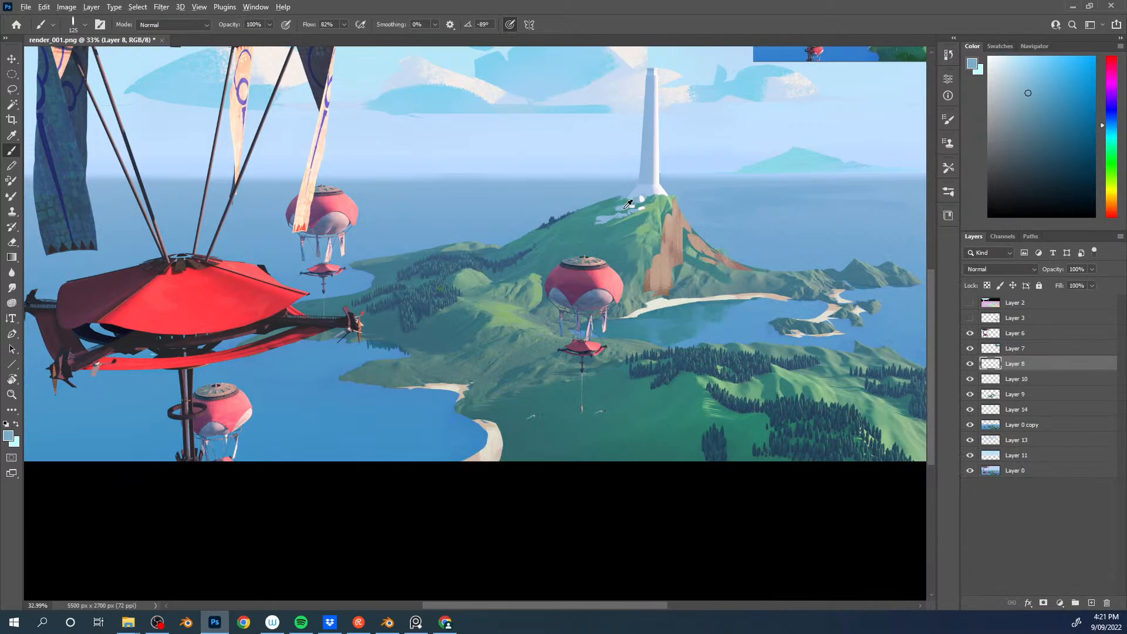
Step: Reduce the elliptical brush to 30 px and block in small light-blue buildings down the slope left of the tower
{"action": "left_click", "coordinate": [625, 207], "text": "alt"}
{"action": "key", "text": "bracketleft"}
{"action": "key", "text": "bracketleft"}
{"action": "key", "text": "bracketleft"}
{"action": "key", "text": "bracketleft"}
{"action": "key", "text": "bracketleft"}
{"action": "key", "text": "bracketleft"}
{"action": "key", "text": "bracketleft"}
{"action": "key", "text": "bracketleft"}
{"action": "key", "text": "bracketleft"}
{"action": "key", "text": "bracketleft"}
{"action": "left_click_drag", "start_coordinate": [633, 191], "coordinate": [624, 200]}
{"action": "left_click", "coordinate": [618, 200], "text": "alt"}
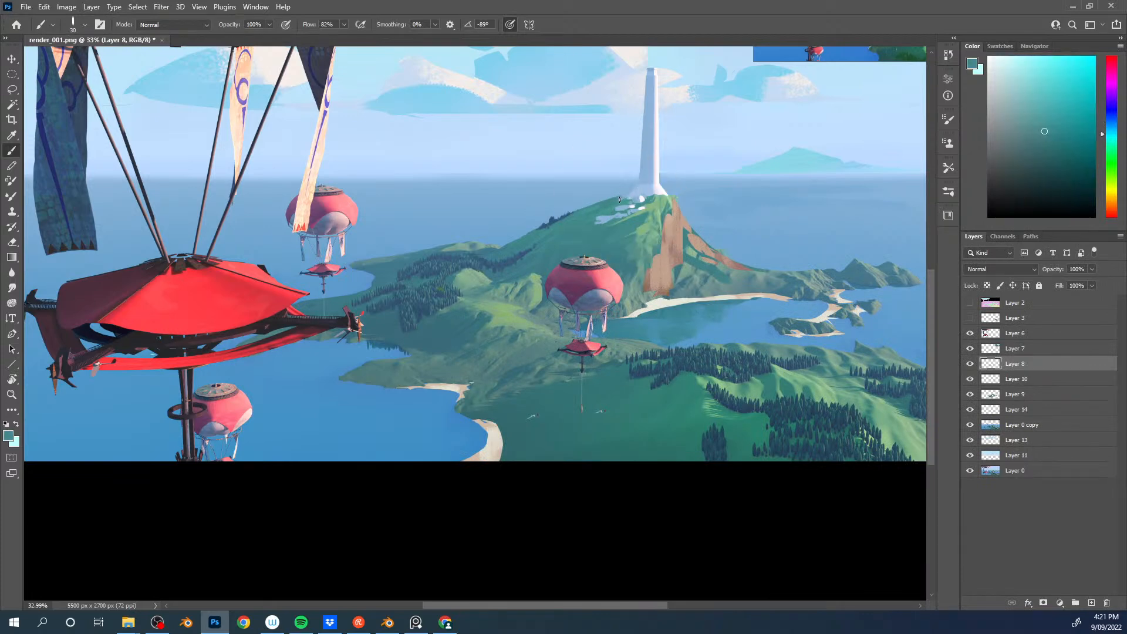
{"action": "left_click", "coordinate": [638, 209], "text": "alt"}
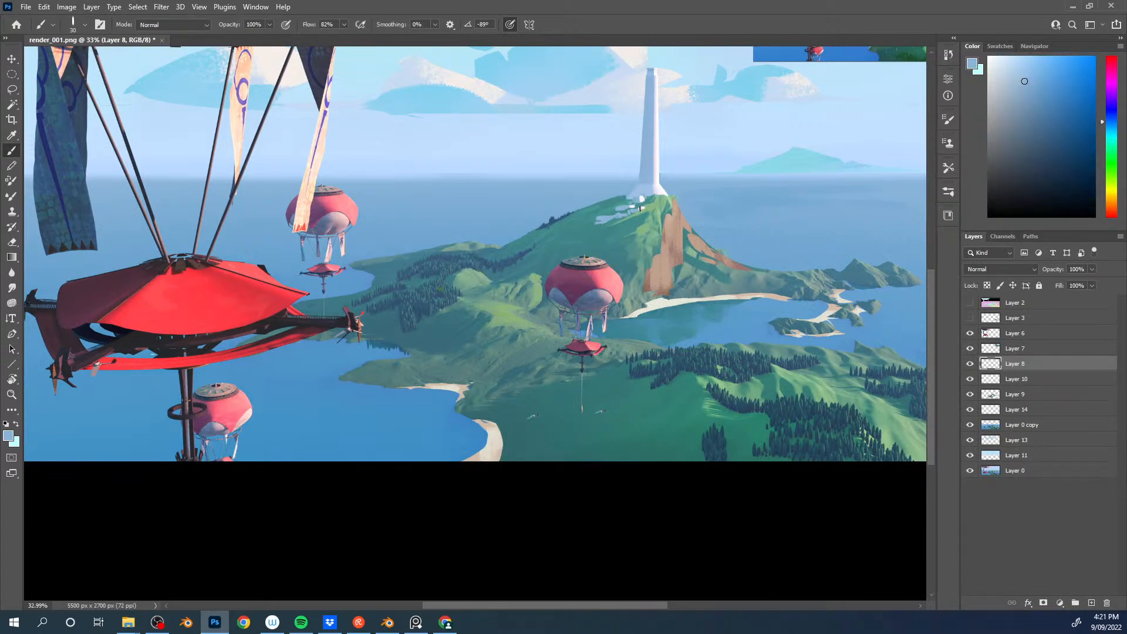
{"action": "mouse_move", "coordinate": [614, 213]}
{"action": "left_mouse_down"}
{"action": "mouse_move", "coordinate": [624, 215]}
{"action": "mouse_move", "coordinate": [591, 222]}
{"action": "left_mouse_up"}
Step: Refine the hillside buildings with sampled horizon blue and teal, using the brush at 25 px
{"action": "left_click", "coordinate": [862, 175], "text": "alt"}
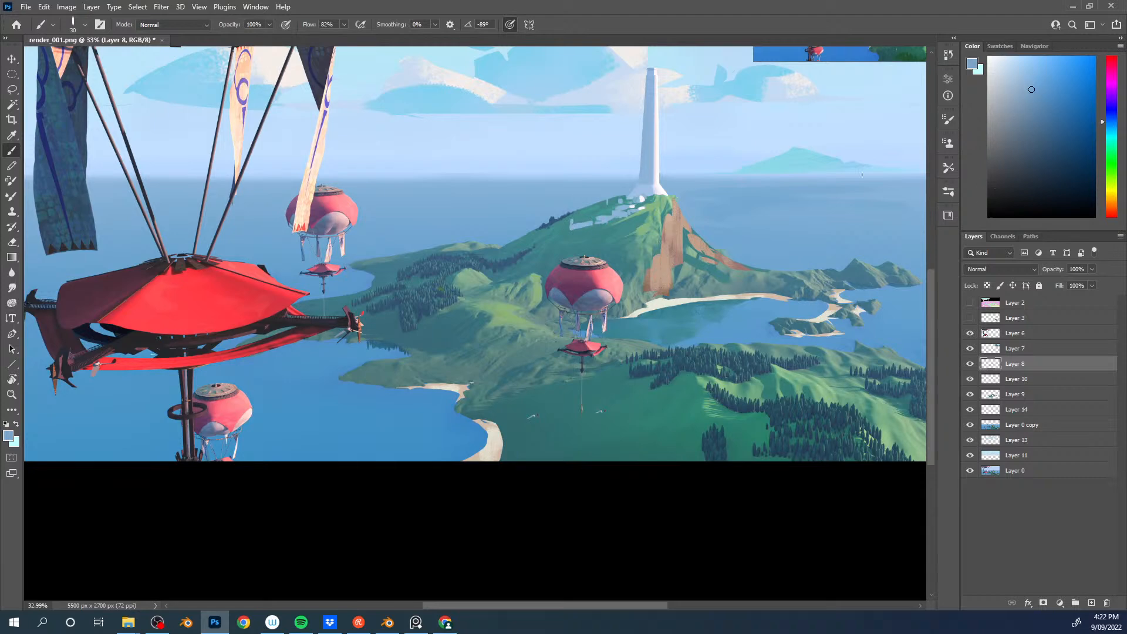
{"action": "left_click", "coordinate": [577, 224], "text": "alt"}
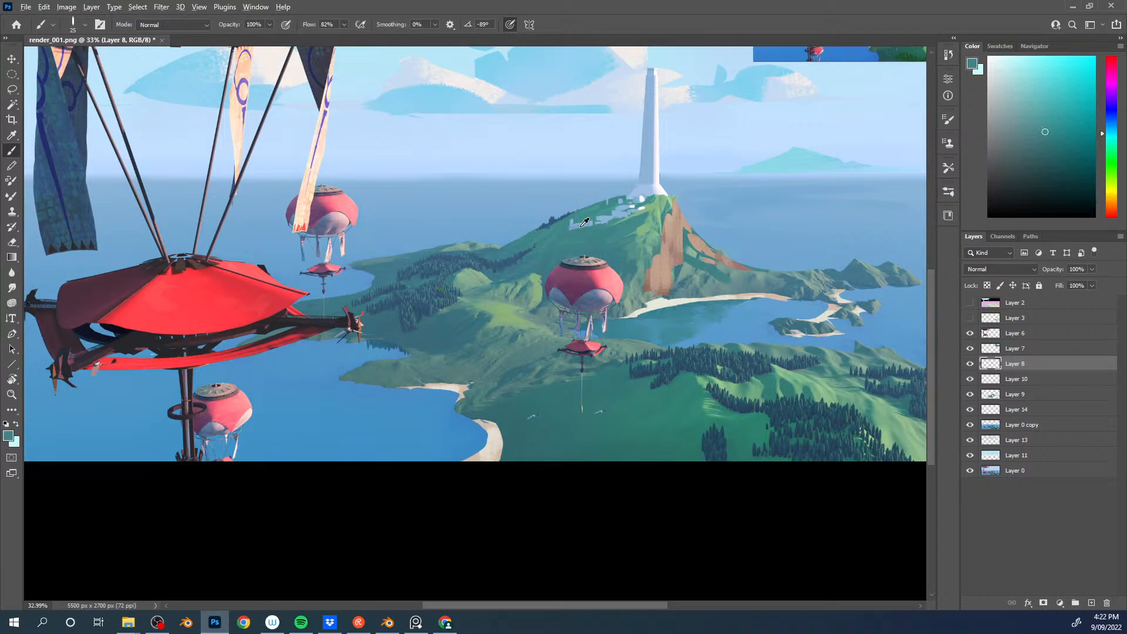
{"action": "left_click", "coordinate": [580, 226], "text": "alt"}
Step: Paint a small blue platform jutting from the tower's top and dark-blue window details with a reduced brush
{"action": "left_click_drag", "start_coordinate": [664, 206], "coordinate": [619, 224]}
{"action": "mouse_move", "coordinate": [597, 138]}
{"action": "left_mouse_down"}
{"action": "mouse_move", "coordinate": [588, 223]}
{"action": "mouse_move", "coordinate": [613, 200]}
{"action": "left_mouse_up"}
{"action": "left_click", "coordinate": [602, 229], "text": "alt"}
{"action": "key", "text": "bracketleft"}
{"action": "key", "text": "bracketleft"}
{"action": "key", "text": "bracketleft"}
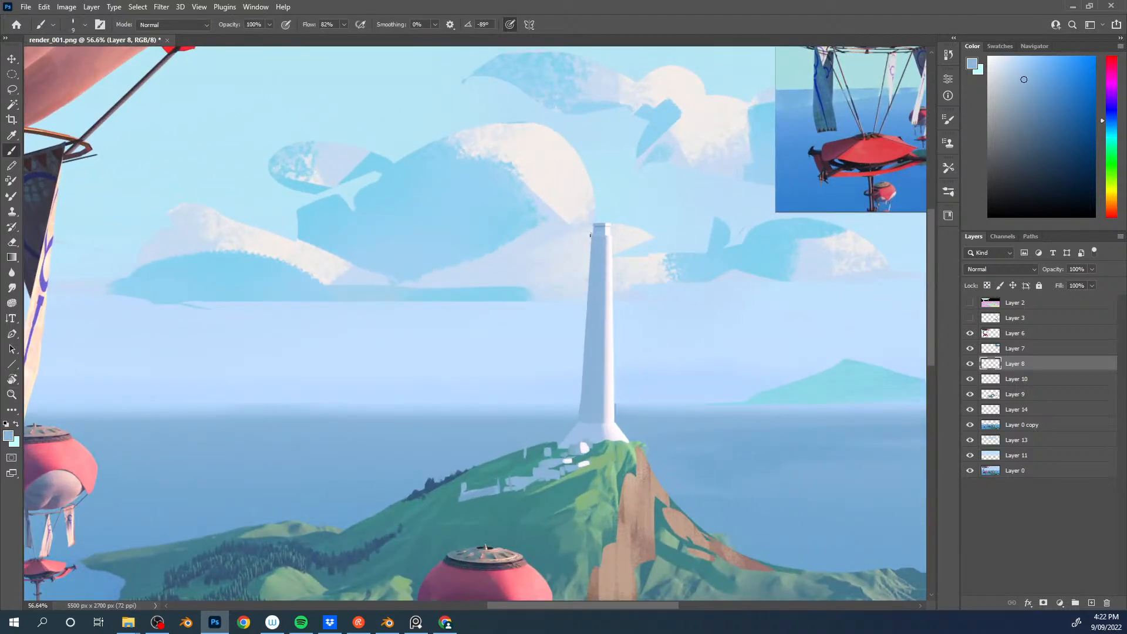
{"action": "left_click_drag", "start_coordinate": [567, 236], "coordinate": [592, 235]}
{"action": "left_click", "coordinate": [1028, 95]}
{"action": "key", "text": "bracketleft"}
{"action": "left_click", "coordinate": [1046, 115]}
Step: Brush texture down the tower shaft with the Rake2 1 brush at 50 px, using blues sampled from the tower
{"action": "right_click", "coordinate": [599, 246]}
{"action": "left_click", "coordinate": [750, 445]}
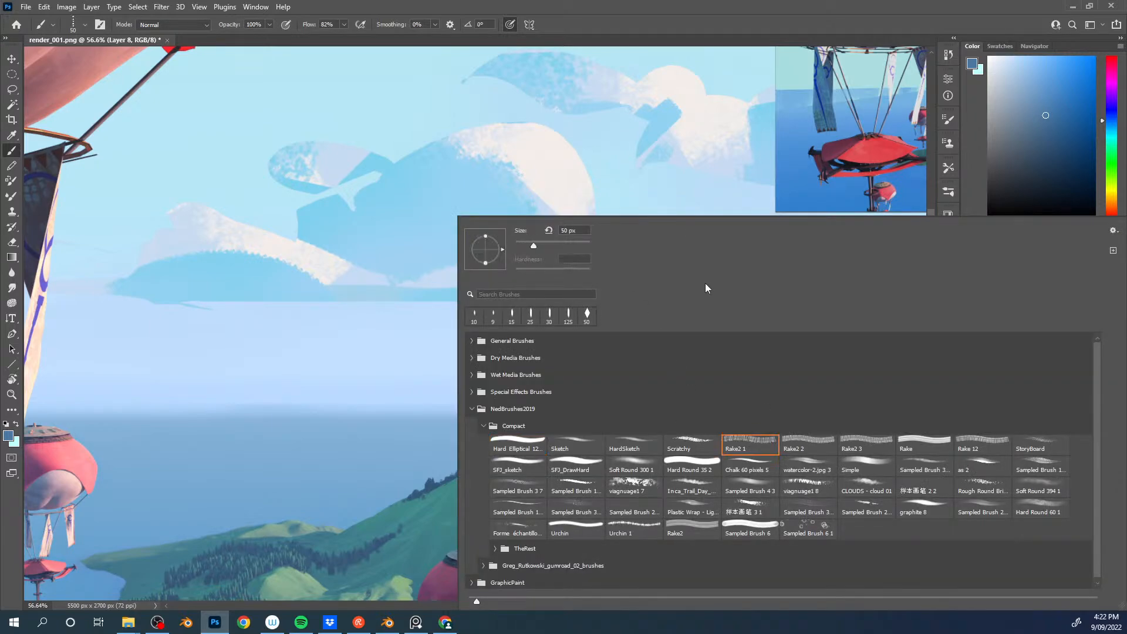
{"action": "left_click", "coordinate": [647, 158]}
{"action": "left_click_drag", "start_coordinate": [599, 255], "coordinate": [595, 301]}
{"action": "key", "text": "ctrl+z"}
{"action": "left_click", "coordinate": [599, 247], "text": "alt"}
{"action": "left_click", "coordinate": [604, 309], "text": "alt"}
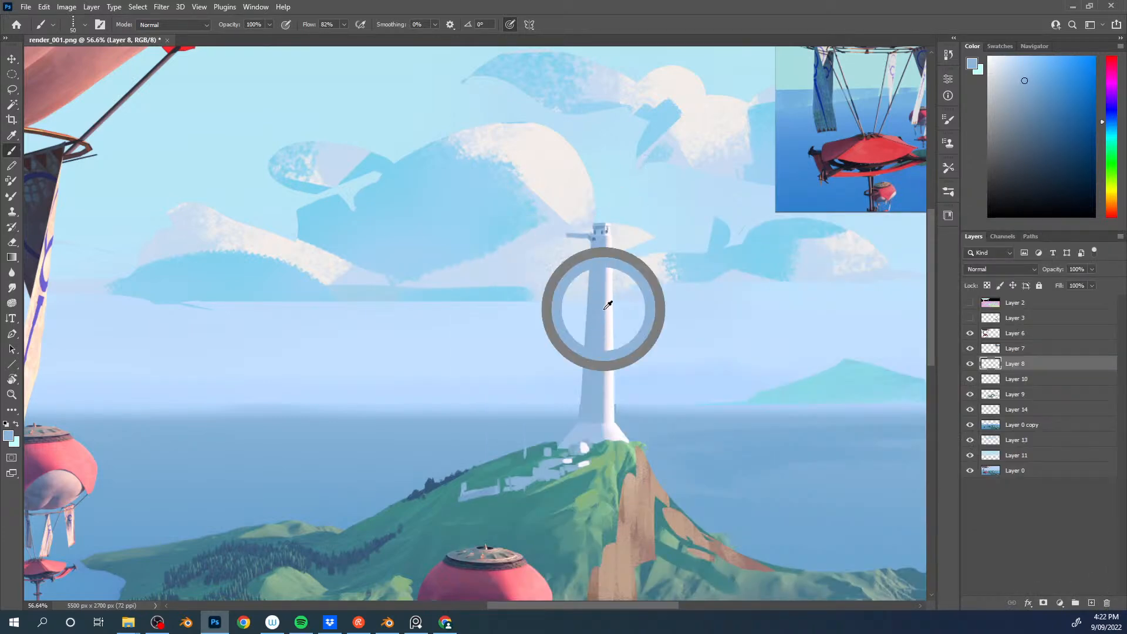
{"action": "left_click", "coordinate": [594, 285], "text": "alt"}
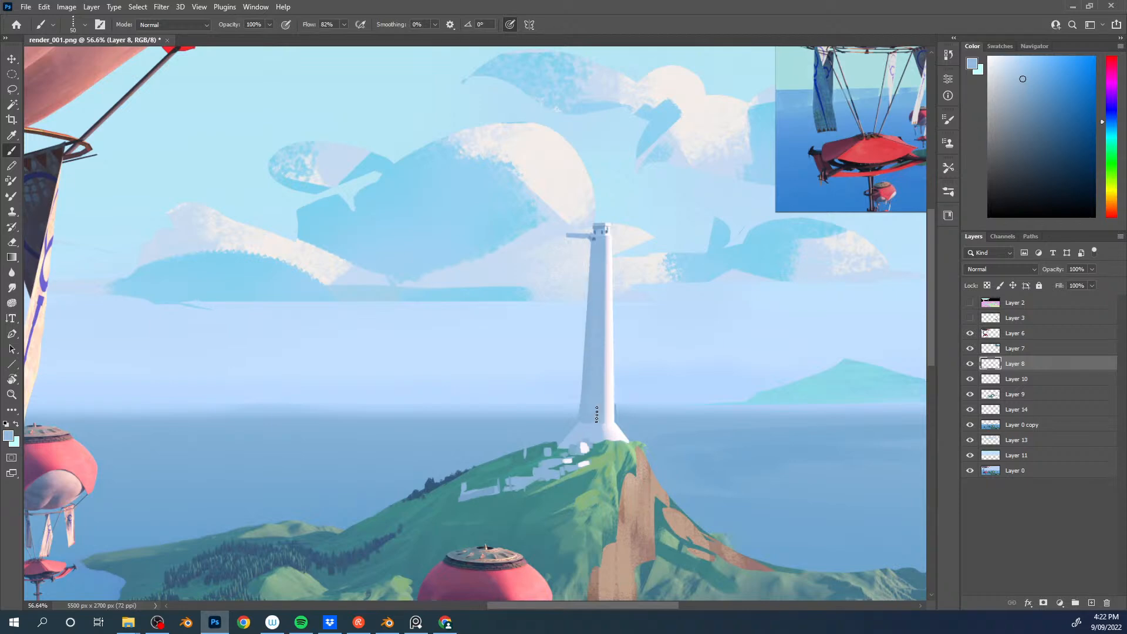
Step: Texture the lower tower shaft with a grainy Sampled Brush preset reduced to 100 px
{"action": "right_click", "coordinate": [598, 352]}
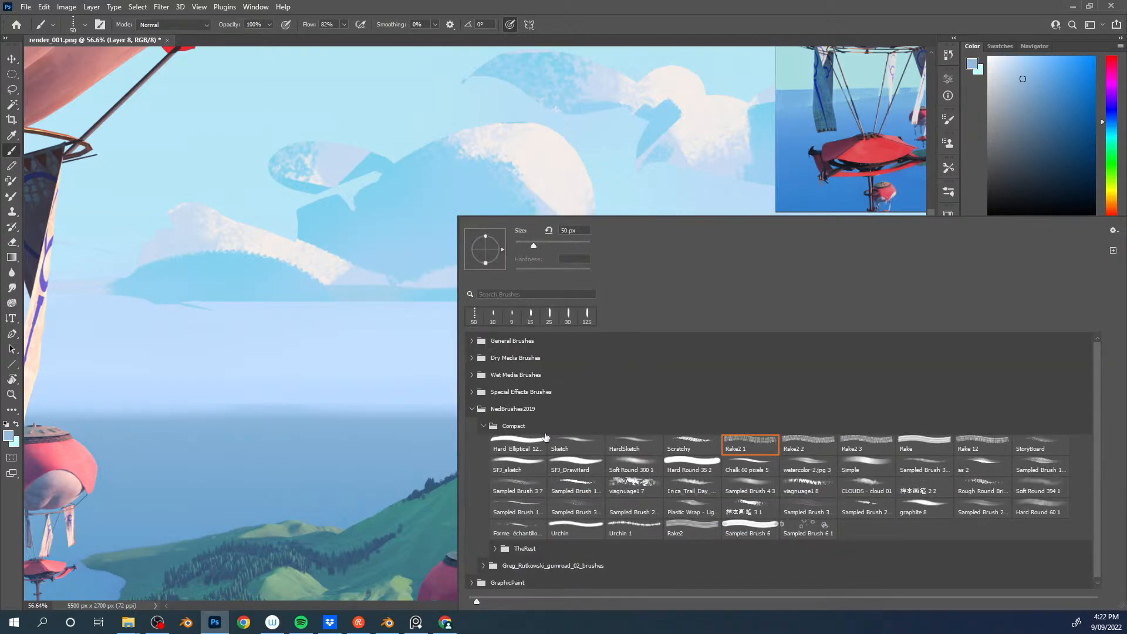
{"action": "left_click", "coordinate": [521, 488]}
{"action": "left_click", "coordinate": [578, 508]}
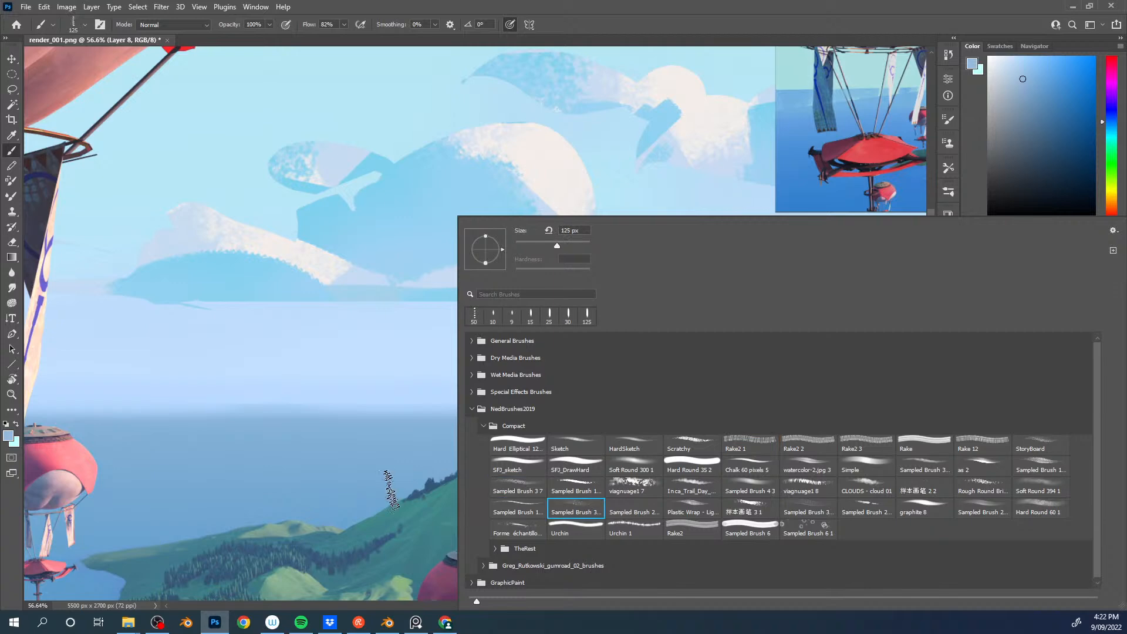
{"action": "left_click", "coordinate": [411, 487]}
{"action": "key", "text": "bracketleft"}
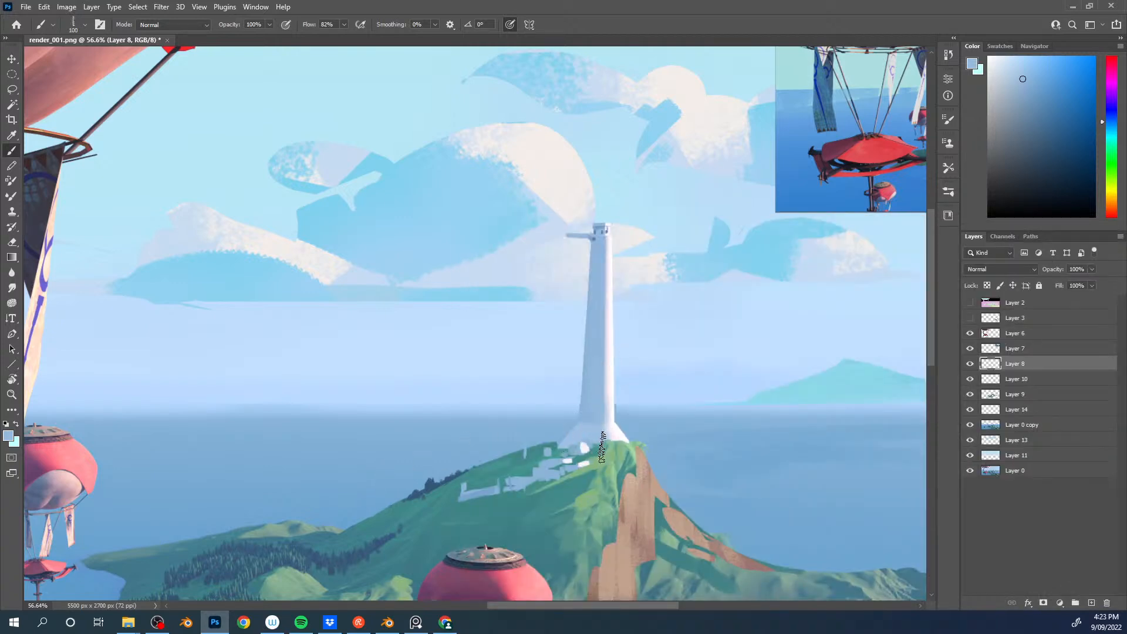
Step: Paint small dark-blue trees around the tower's base with the SFJ_DrawHard brush, reduced to 10 px
{"action": "right_click", "coordinate": [613, 415]}
{"action": "right_click", "coordinate": [594, 419]}
{"action": "left_click", "coordinate": [549, 496]}
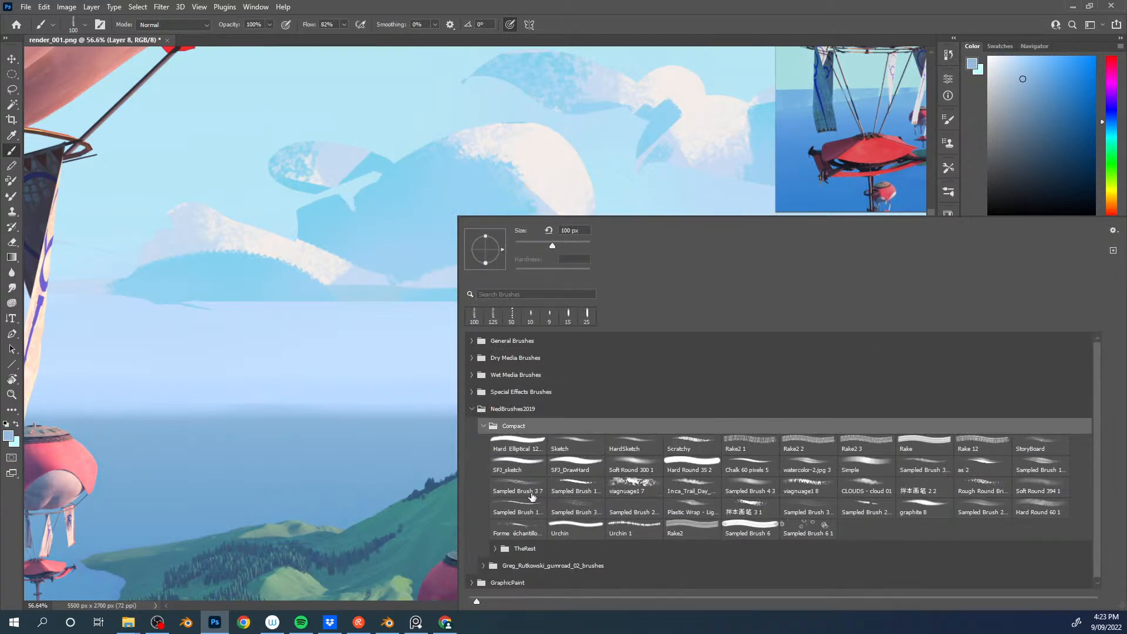
{"action": "left_click", "coordinate": [576, 464]}
{"action": "left_click", "coordinate": [437, 479]}
{"action": "key", "text": "bracketleft"}
{"action": "key", "text": "bracketleft"}
{"action": "key", "text": "bracketleft"}
{"action": "key", "text": "bracketleft"}
{"action": "key", "text": "bracketleft"}
{"action": "key", "text": "bracketleft"}
{"action": "key", "text": "bracketleft"}
{"action": "key", "text": "bracketleft"}
{"action": "left_click_drag", "start_coordinate": [557, 446], "coordinate": [557, 443]}
{"action": "key", "text": "bracketleft"}
{"action": "key", "text": "bracketleft"}
{"action": "key", "text": "bracketleft"}
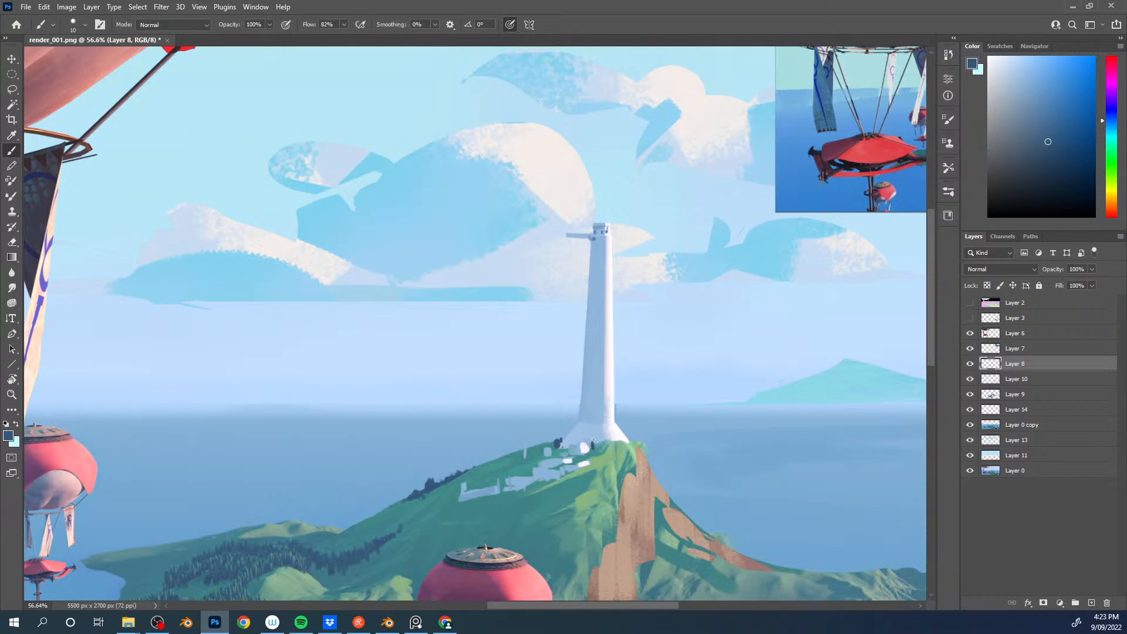
{"action": "left_click_drag", "start_coordinate": [613, 443], "coordinate": [626, 439]}
{"action": "scroll", "coordinate": [595, 465], "scroll_direction": "down", "scroll_amount": 4, "text": "alt"}
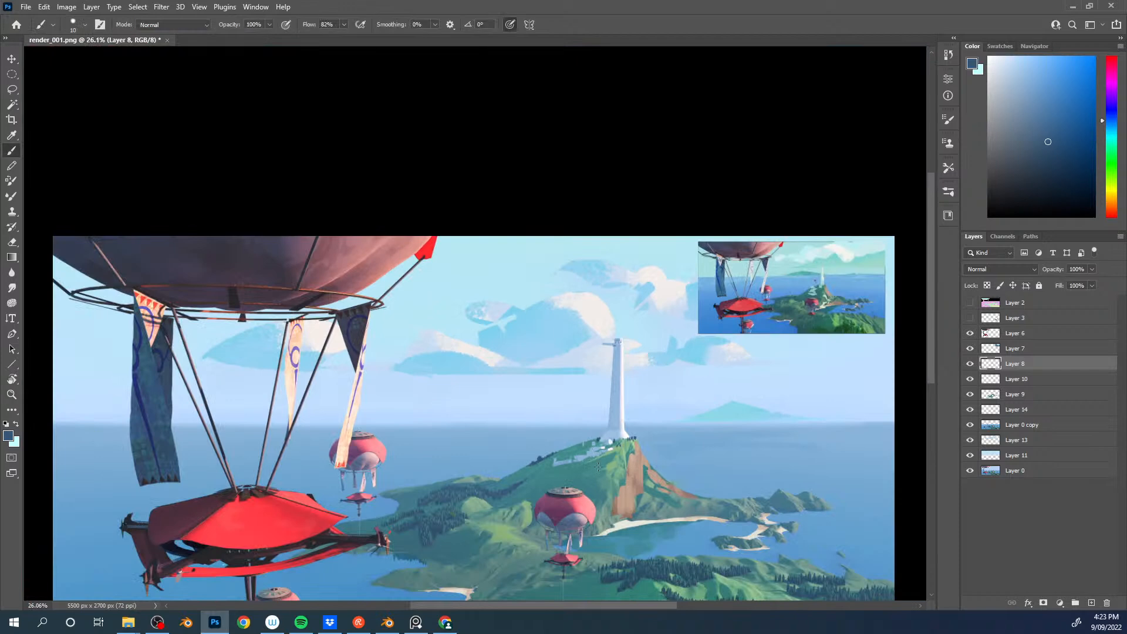
{"action": "key", "text": "e"}
{"action": "mouse_move", "coordinate": [636, 434]}
{"action": "left_mouse_down"}
{"action": "mouse_move", "coordinate": [622, 440]}
{"action": "mouse_move", "coordinate": [589, 404]}
{"action": "left_mouse_up"}
{"action": "left_click_drag", "start_coordinate": [589, 405], "coordinate": [621, 409], "text": "ctrl"}
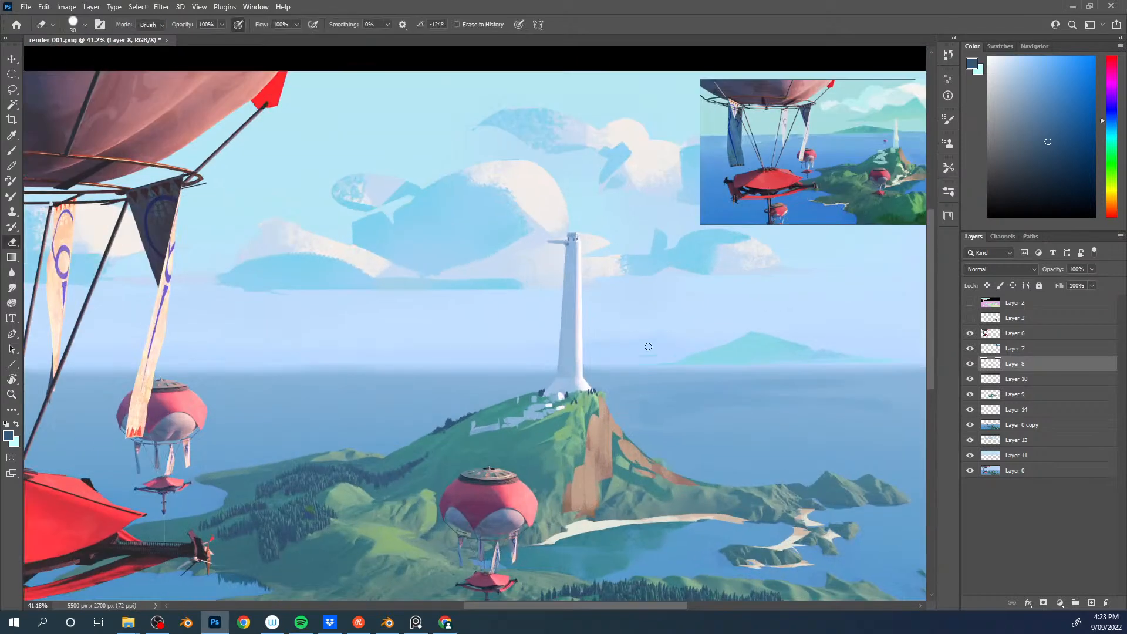
Step: Draw a fine blue horizontal seam across the tower just above its flared base with the brush reduced in size
{"action": "key", "text": "b"}
{"action": "left_click", "coordinate": [575, 239], "text": "alt"}
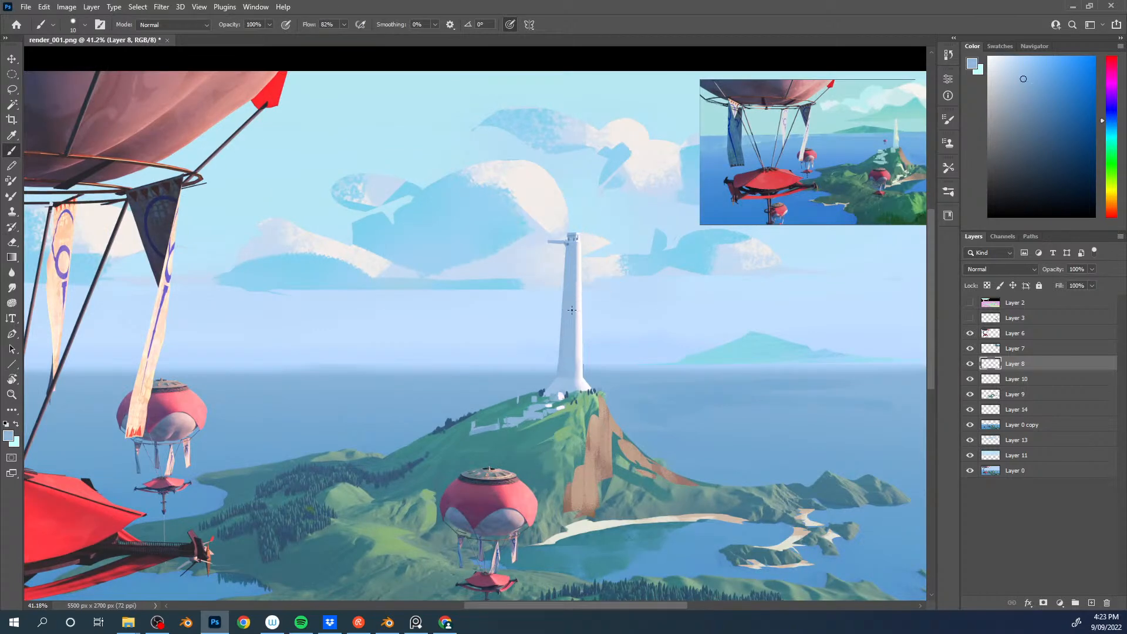
{"action": "key", "text": "bracketleft"}
{"action": "scroll", "coordinate": [581, 304], "scroll_direction": "up", "scroll_amount": 4, "text": "alt"}
{"action": "key", "text": "bracketleft"}
{"action": "left_click", "coordinate": [593, 165], "text": "alt"}
{"action": "key", "text": "bracketleft"}
{"action": "left_click_drag", "start_coordinate": [568, 401], "coordinate": [601, 402]}
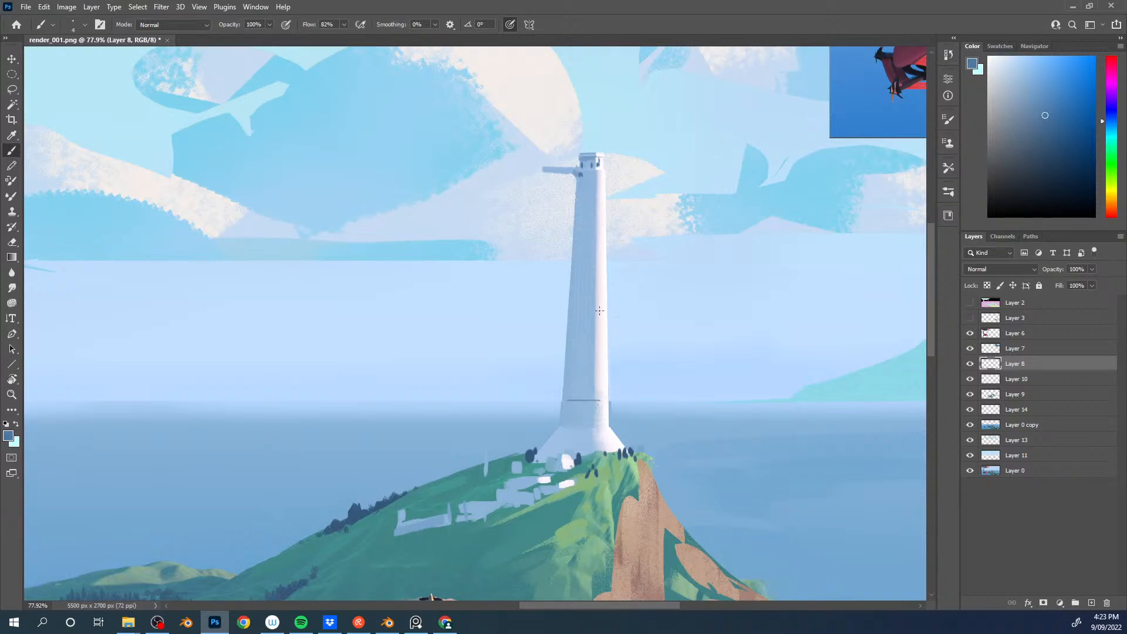
{"action": "key", "text": "ctrl+z"}
{"action": "left_click_drag", "start_coordinate": [564, 392], "coordinate": [604, 392]}
Step: Refine the platform at the tower's top with a support beneath it and pale highlights, using sampled colors at 4 px
{"action": "key", "text": "bracketright"}
{"action": "left_click", "coordinate": [556, 169], "text": "alt"}
{"action": "left_click_drag", "start_coordinate": [545, 170], "coordinate": [577, 172]}
{"action": "left_click", "coordinate": [580, 174], "text": "alt"}
{"action": "left_click", "coordinate": [581, 175], "text": "alt"}
{"action": "left_click", "coordinate": [563, 169], "text": "alt"}
{"action": "left_click", "coordinate": [555, 166], "text": "alt"}
{"action": "left_click_drag", "start_coordinate": [561, 170], "coordinate": [552, 170]}
{"action": "left_click", "coordinate": [581, 170], "text": "alt"}
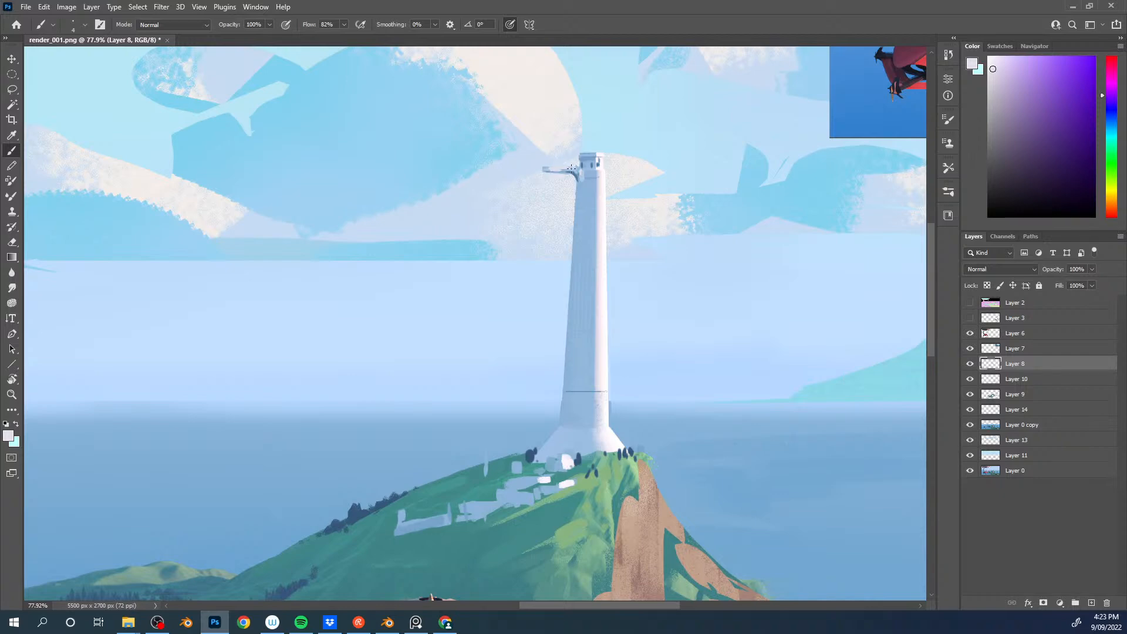
{"action": "left_click_drag", "start_coordinate": [593, 195], "coordinate": [551, 193], "text": "ctrl"}
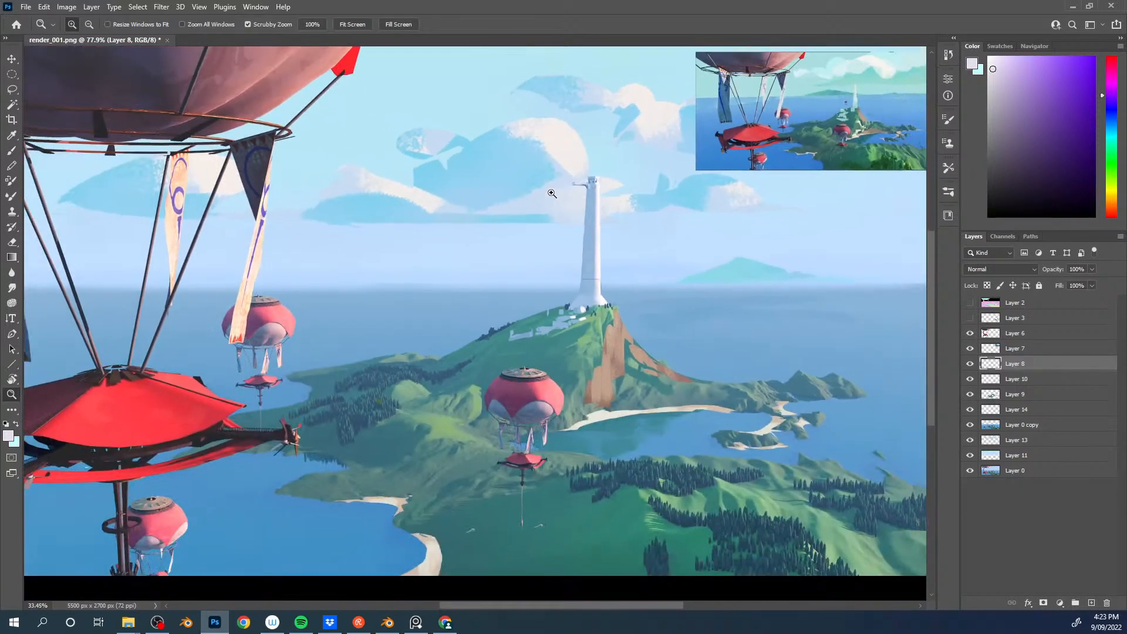
{"action": "mouse_move", "coordinate": [555, 264]}
{"action": "left_mouse_down"}
{"action": "mouse_move", "coordinate": [520, 192]}
{"action": "mouse_move", "coordinate": [593, 251]}
{"action": "mouse_move", "coordinate": [551, 234]}
{"action": "mouse_move", "coordinate": [558, 264]}
{"action": "left_mouse_up"}
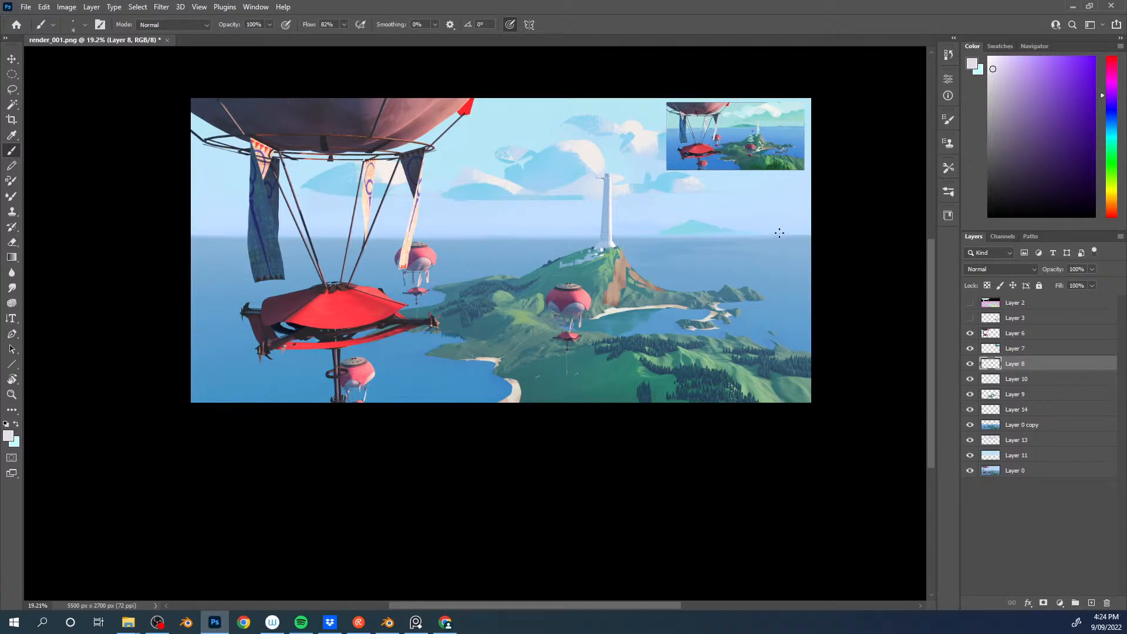
Step: Hide the color key on Layer 7 and lasso a long flat cloud shape across the upper sky on a new layer
{"action": "left_click", "coordinate": [970, 348]}
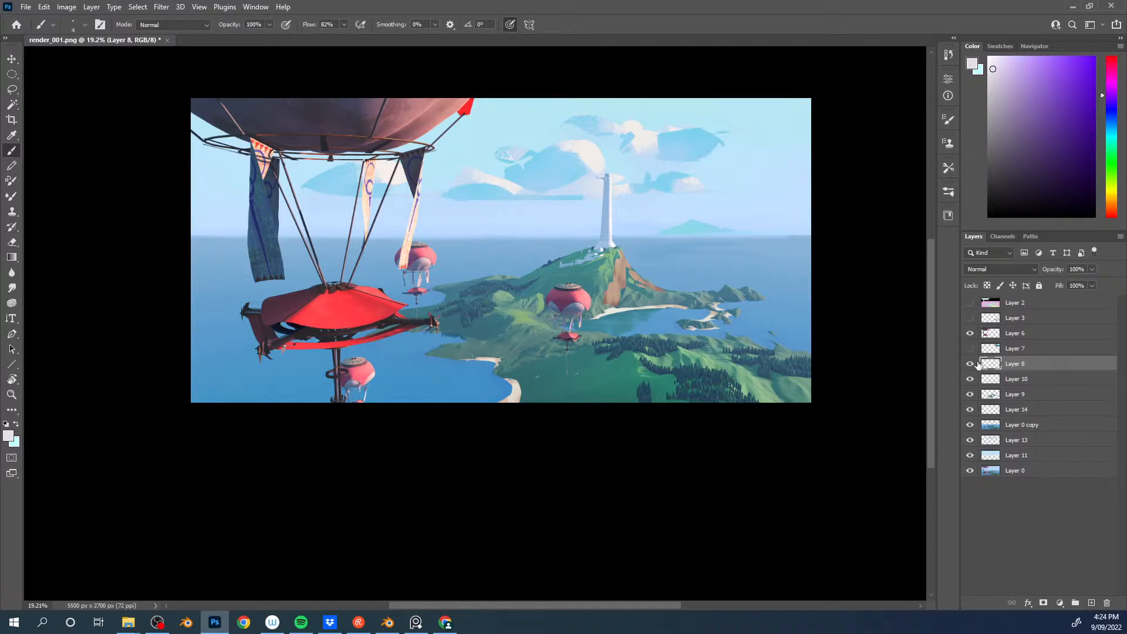
{"action": "left_click_drag", "start_coordinate": [617, 194], "coordinate": [612, 206]}
{"action": "key", "text": "ctrl+alt+shift+n"}
{"action": "key", "text": "l"}
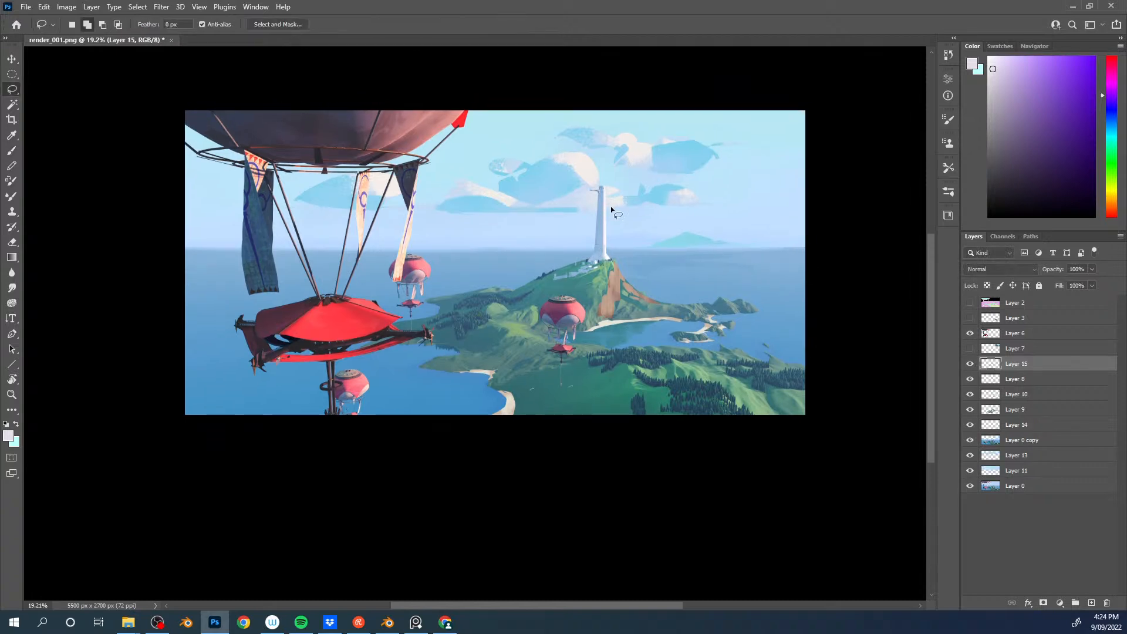
{"action": "mouse_move", "coordinate": [555, 97]}
{"action": "left_mouse_down"}
{"action": "mouse_move", "coordinate": [516, 125]}
{"action": "mouse_move", "coordinate": [738, 146]}
{"action": "mouse_move", "coordinate": [642, 155]}
{"action": "mouse_move", "coordinate": [801, 155]}
{"action": "mouse_move", "coordinate": [788, 140]}
{"action": "mouse_move", "coordinate": [822, 125]}
{"action": "mouse_move", "coordinate": [528, 95]}
{"action": "mouse_move", "coordinate": [529, 118]}
{"action": "left_mouse_up"}
Step: Fill the cloud selection with mid blue using the Soft Round 300 1 brush
{"action": "key", "text": "b"}
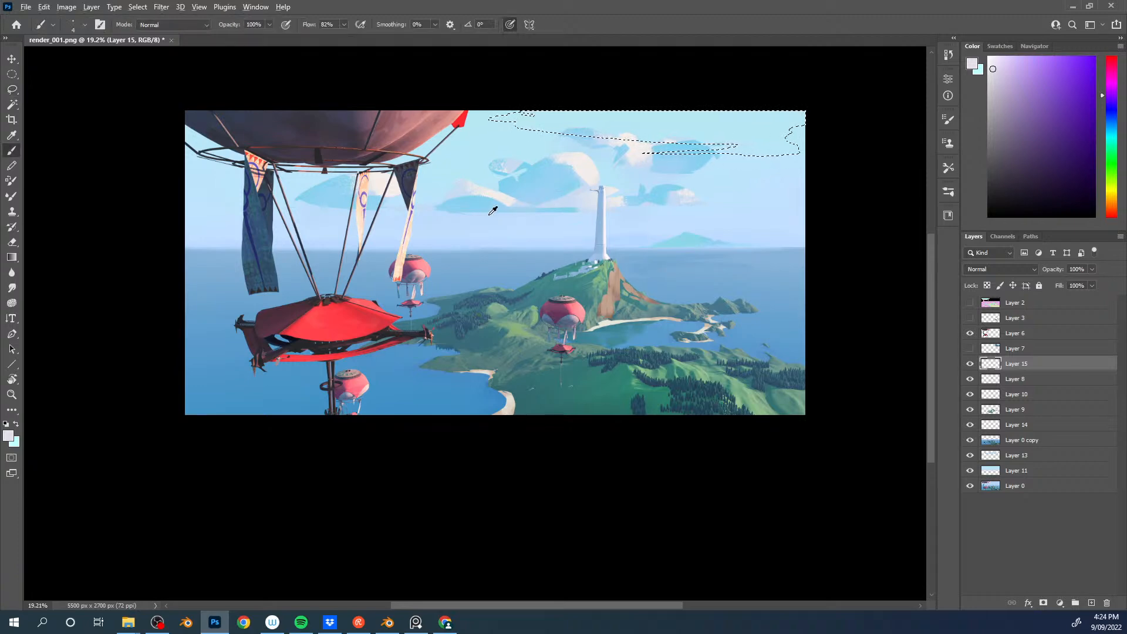
{"action": "left_click", "coordinate": [633, 202], "text": "alt"}
{"action": "left_click", "coordinate": [1040, 83]}
{"action": "right_click", "coordinate": [698, 387]}
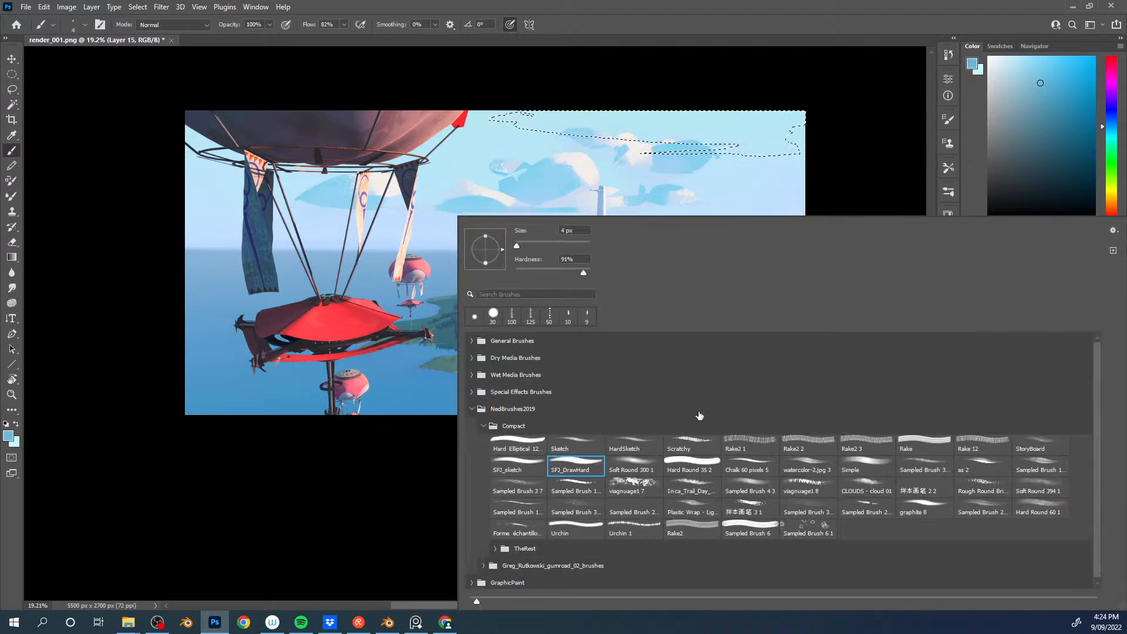
{"action": "left_click", "coordinate": [623, 470]}
{"action": "left_click", "coordinate": [325, 521]}
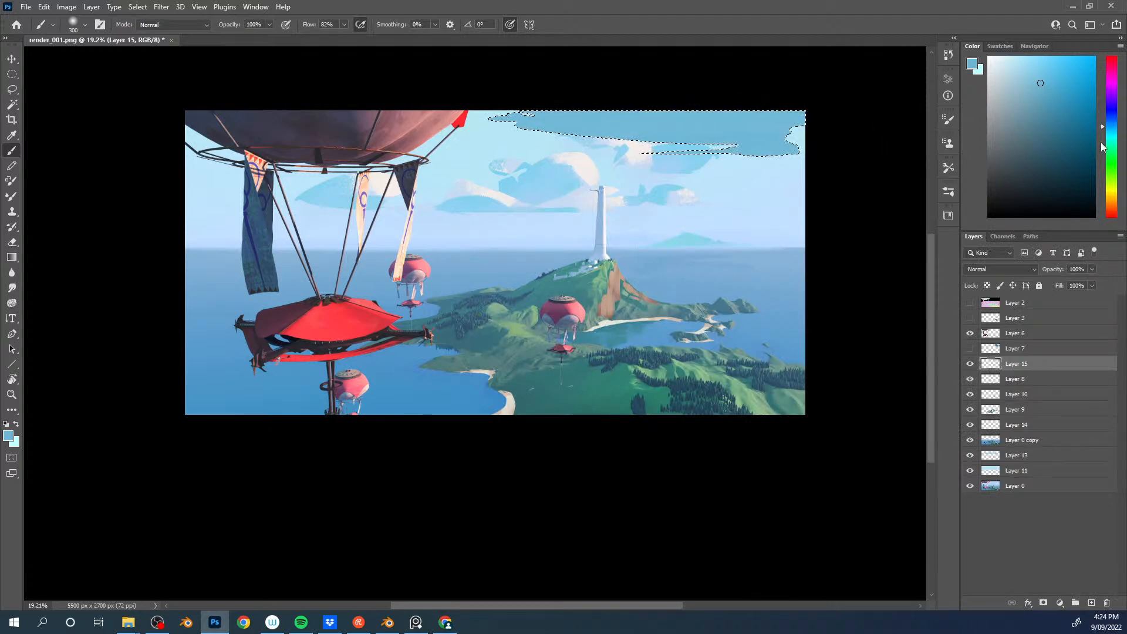
{"action": "left_click", "coordinate": [1102, 155]}
{"action": "left_click", "coordinate": [1033, 81]}
{"action": "left_click_drag", "start_coordinate": [666, 124], "coordinate": [762, 121]}
Step: Tint the selected cloud with pale yellow-green using the soft brush at 700 px and 18% opacity, and clear the selection
{"action": "left_click", "coordinate": [1113, 182]}
{"action": "left_click", "coordinate": [1001, 81]}
{"action": "key", "text": "bracketright"}
{"action": "key", "text": "bracketright"}
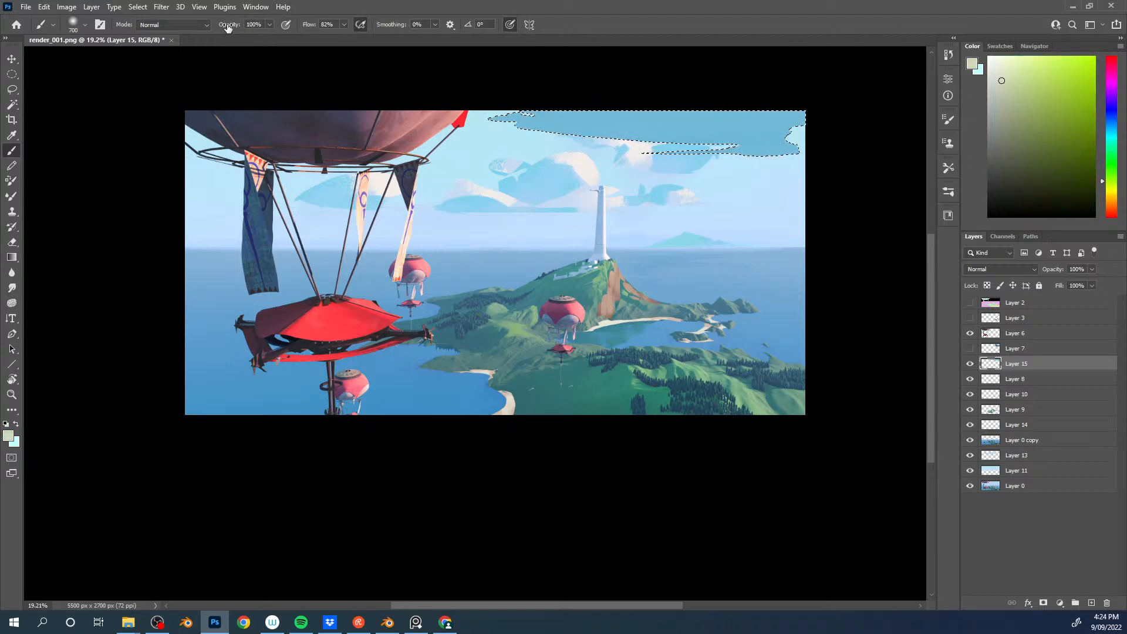
{"action": "mouse_move", "coordinate": [531, 127]}
{"action": "left_mouse_down"}
{"action": "mouse_move", "coordinate": [689, 138]}
{"action": "mouse_move", "coordinate": [576, 129]}
{"action": "mouse_move", "coordinate": [647, 133]}
{"action": "mouse_move", "coordinate": [552, 140]}
{"action": "mouse_move", "coordinate": [717, 121]}
{"action": "mouse_move", "coordinate": [805, 131]}
{"action": "mouse_move", "coordinate": [750, 118]}
{"action": "mouse_move", "coordinate": [517, 120]}
{"action": "left_mouse_up"}
{"action": "key", "text": "ctrl+d"}
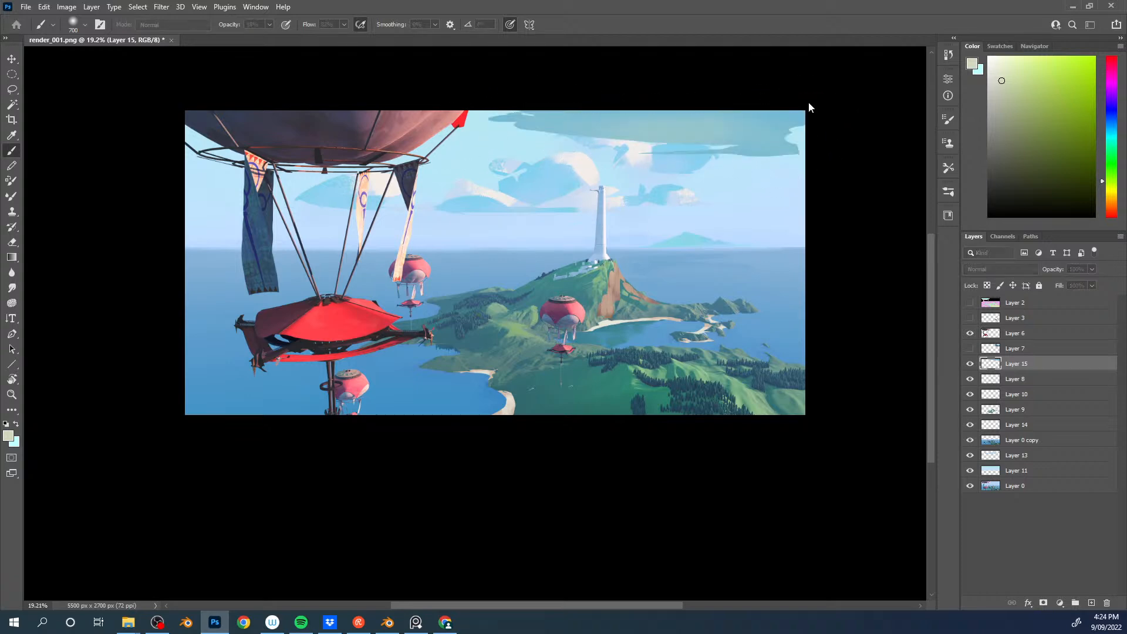
Step: Paint light-blue forms under the upper cloud on a new layer with a Sampled Brush at 192 px and 100% opacity
{"action": "key", "text": "ctrl+shift+alt+n"}
{"action": "right_click", "coordinate": [645, 247]}
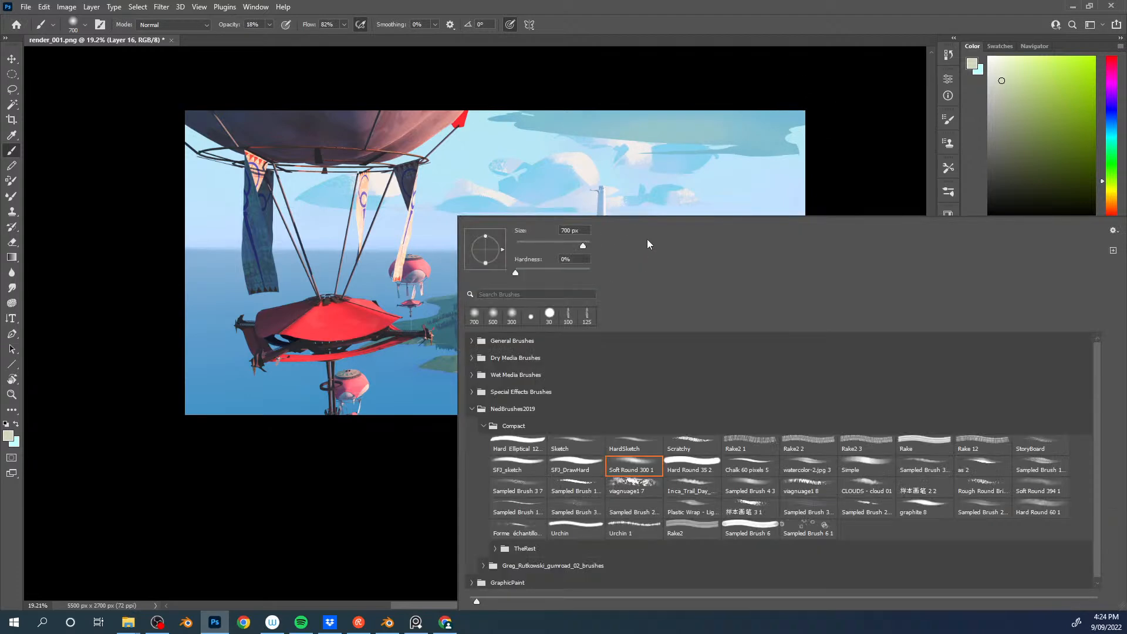
{"action": "double_click", "coordinate": [573, 488]}
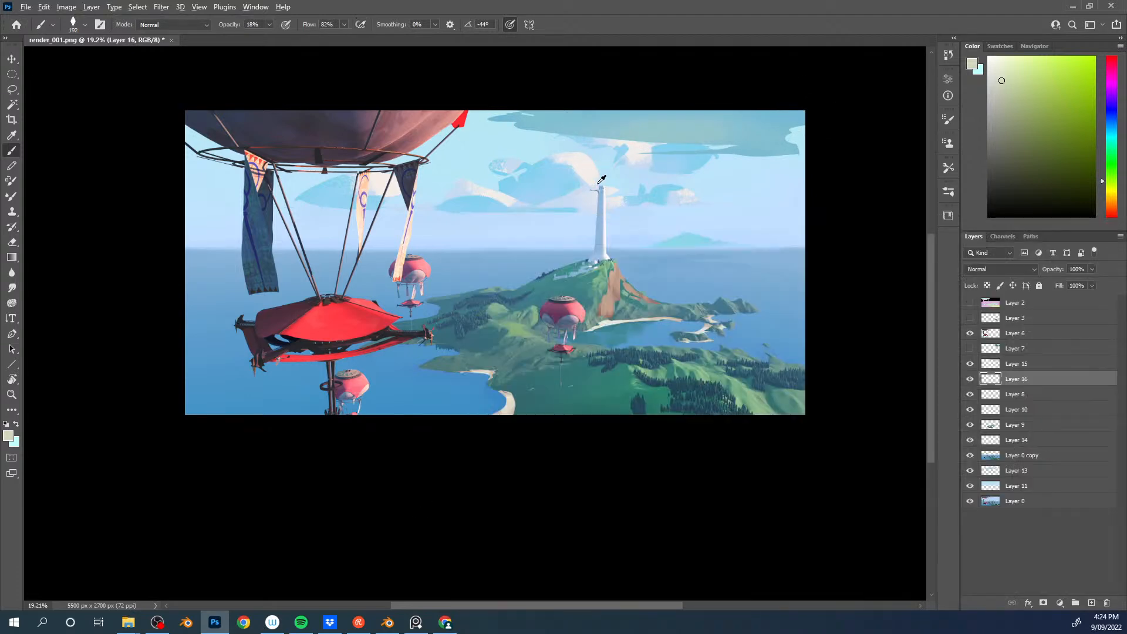
{"action": "left_click", "coordinate": [676, 125], "text": "alt"}
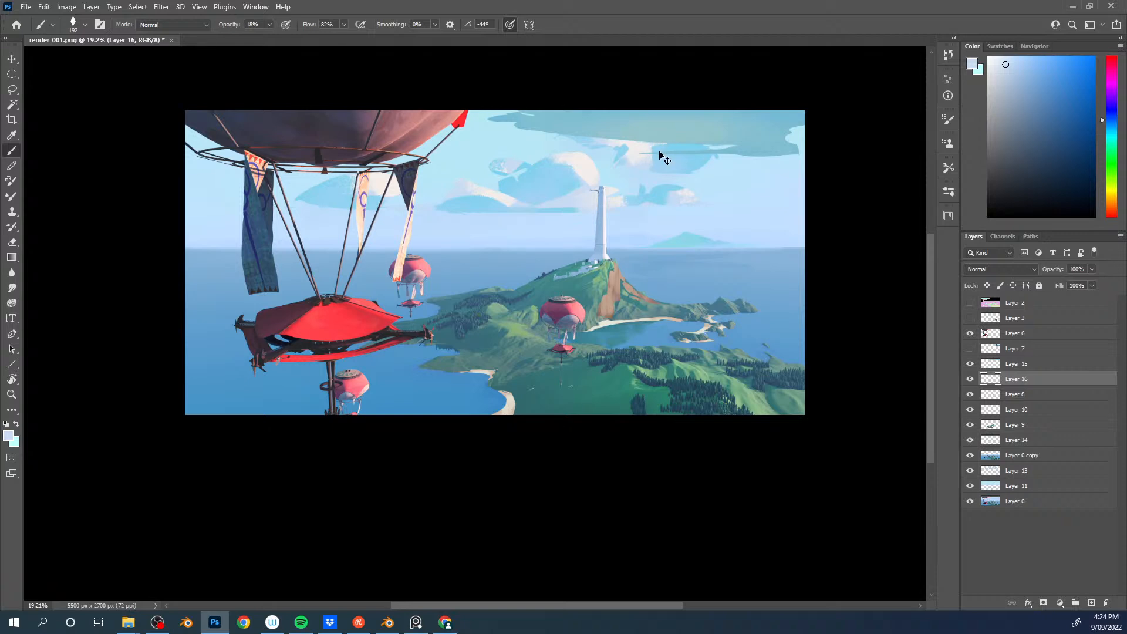
{"action": "key", "text": "0"}
{"action": "left_click", "coordinate": [539, 179], "text": "alt"}
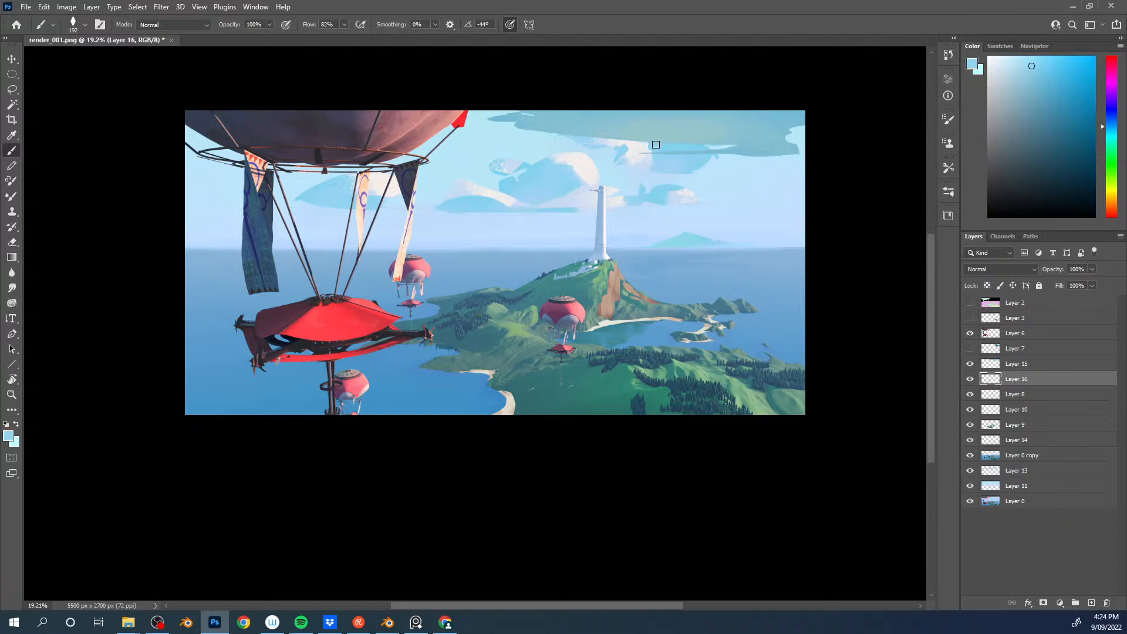
{"action": "left_click", "coordinate": [736, 133], "text": "alt"}
{"action": "left_click_drag", "start_coordinate": [653, 147], "coordinate": [743, 145]}
{"action": "left_click_drag", "start_coordinate": [649, 149], "coordinate": [648, 143]}
Step: Touch up the upper sky with a larger brush and sampled blue, and merge the layer down into Layer 8
{"action": "mouse_move", "coordinate": [539, 107]}
{"action": "left_mouse_down"}
{"action": "mouse_move", "coordinate": [607, 119]}
{"action": "mouse_move", "coordinate": [568, 127]}
{"action": "left_mouse_up"}
{"action": "key", "text": "bracketright"}
{"action": "key", "text": "bracketright"}
{"action": "key", "text": "bracketright"}
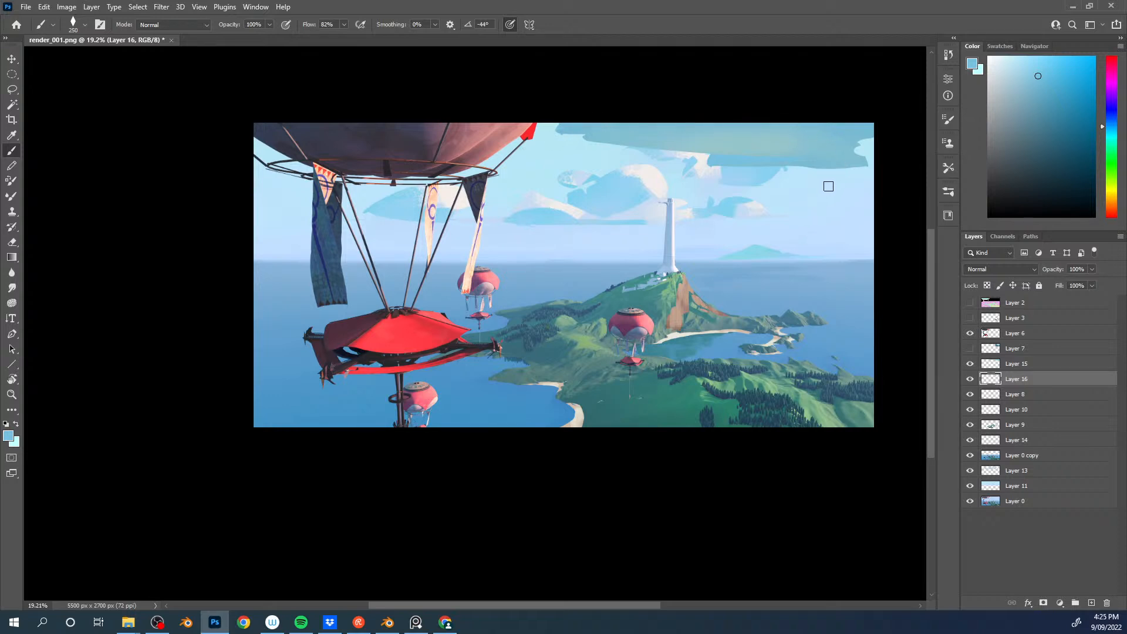
{"action": "left_click", "coordinate": [770, 135], "text": "alt"}
{"action": "key", "text": "bracketleft"}
{"action": "key", "text": "ctrl+e"}
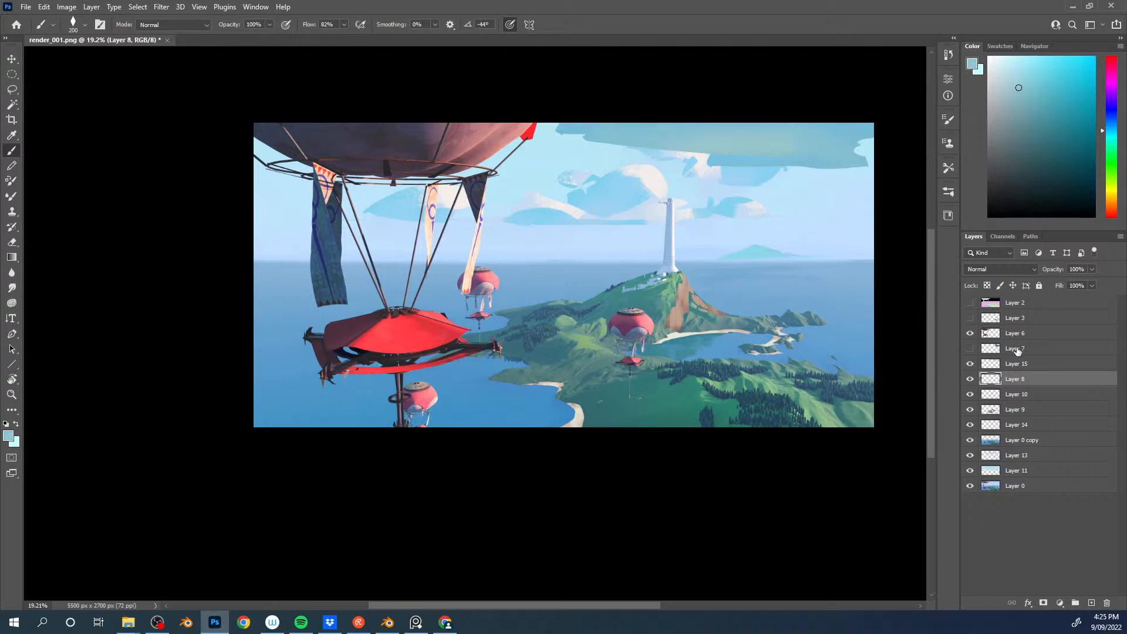
Step: Refine the large upper cloud on its own layer with sampled grey-blue, varying the brush size down to 175 px
{"action": "left_click", "coordinate": [1016, 364]}
{"action": "left_click", "coordinate": [727, 140], "text": "alt"}
{"action": "key", "text": "bracketright"}
{"action": "key", "text": "bracketright"}
{"action": "key", "text": "bracketright"}
{"action": "key", "text": "bracketright"}
{"action": "left_click_drag", "start_coordinate": [757, 138], "coordinate": [854, 124]}
{"action": "key", "text": "bracketleft"}
{"action": "key", "text": "bracketleft"}
{"action": "key", "text": "bracketleft"}
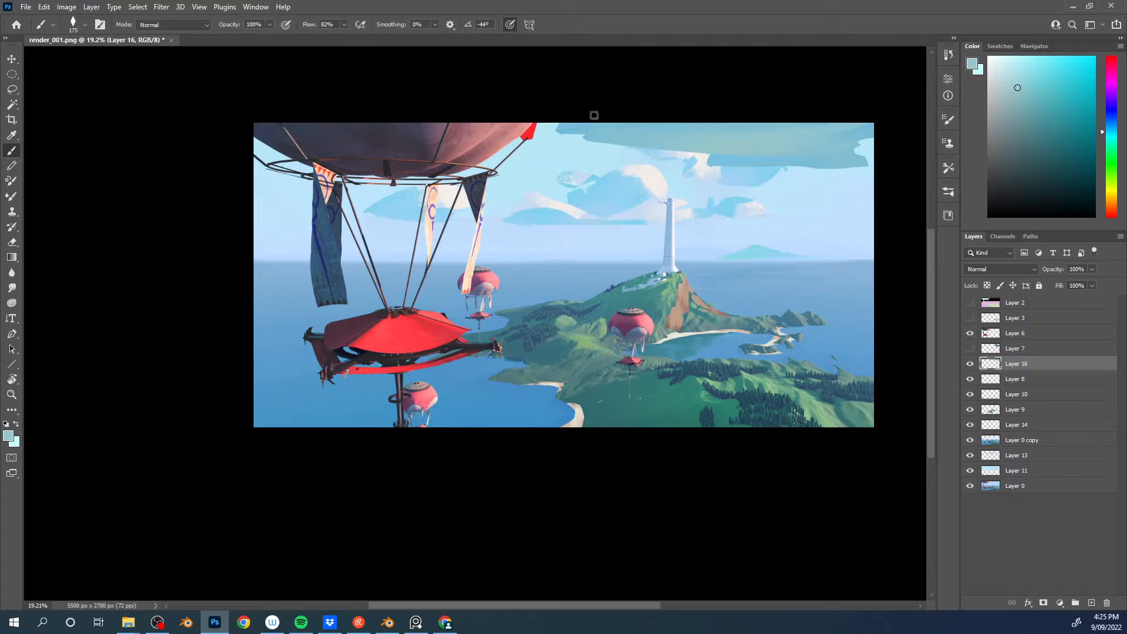
Step: Add a layer above Layer 0 copy and lasso long thin streaks across the sea below the horizon
{"action": "left_click", "coordinate": [1045, 440]}
{"action": "key", "text": "ctrl+alt+shift+n"}
{"action": "key", "text": "l"}
{"action": "left_click_drag", "start_coordinate": [598, 314], "coordinate": [689, 259]}
{"action": "mouse_move", "coordinate": [641, 220]}
{"action": "left_mouse_down"}
{"action": "mouse_move", "coordinate": [382, 228]}
{"action": "mouse_move", "coordinate": [832, 218]}
{"action": "mouse_move", "coordinate": [737, 217]}
{"action": "left_mouse_up"}
{"action": "mouse_move", "coordinate": [527, 223]}
{"action": "left_mouse_down"}
{"action": "mouse_move", "coordinate": [438, 230]}
{"action": "mouse_move", "coordinate": [558, 217]}
{"action": "mouse_move", "coordinate": [640, 228]}
{"action": "left_mouse_up"}
{"action": "mouse_move", "coordinate": [664, 225]}
{"action": "left_mouse_down"}
{"action": "mouse_move", "coordinate": [562, 226]}
{"action": "mouse_move", "coordinate": [739, 222]}
{"action": "left_mouse_up"}
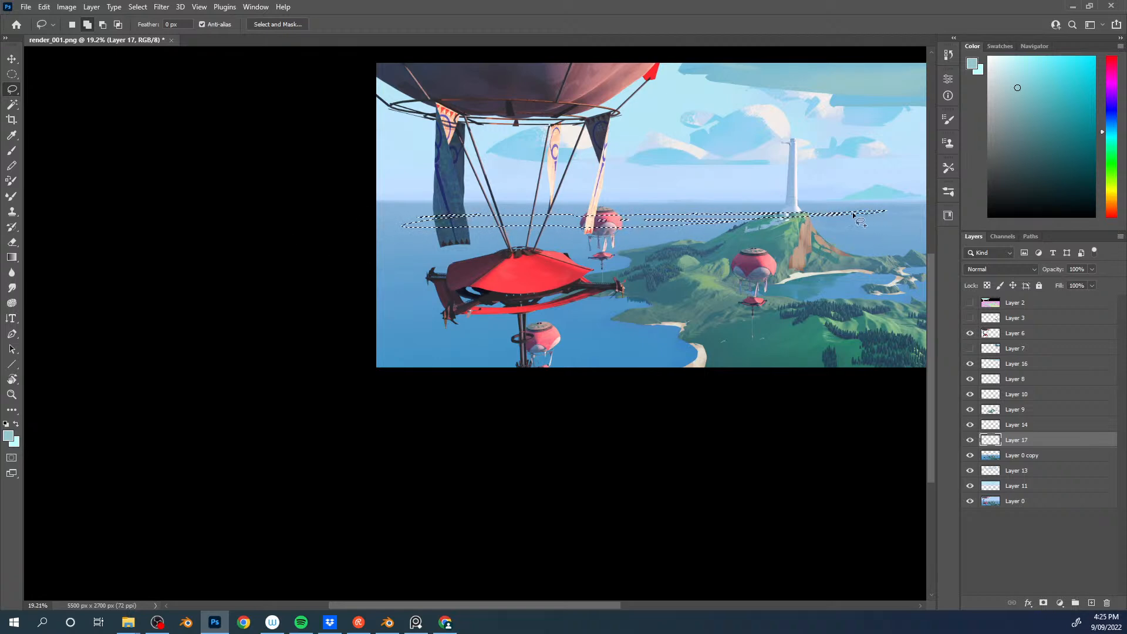
Step: Fill the lassoed sea streaks with blue based on the sampled sea colour, using the brush at 700 px, and deselect
{"action": "key", "text": "b"}
{"action": "left_click", "coordinate": [589, 341], "text": "alt"}
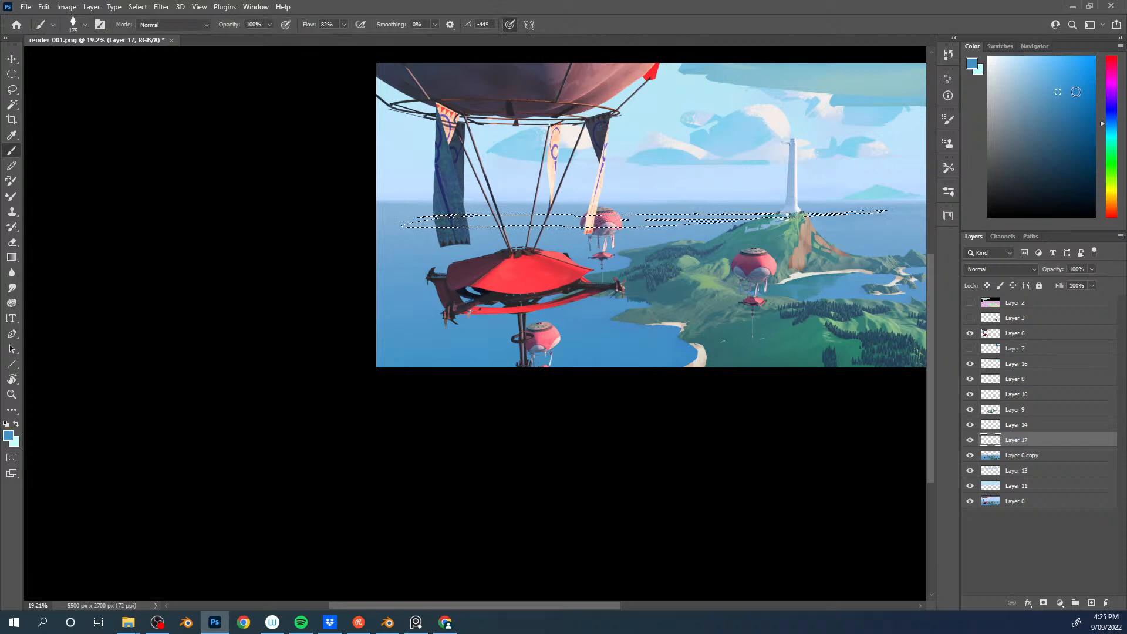
{"action": "key", "text": "bracketright"}
{"action": "key", "text": "bracketright"}
{"action": "key", "text": "bracketright"}
{"action": "key", "text": "bracketright"}
{"action": "key", "text": "bracketright"}
{"action": "key", "text": "bracketright"}
{"action": "key", "text": "bracketright"}
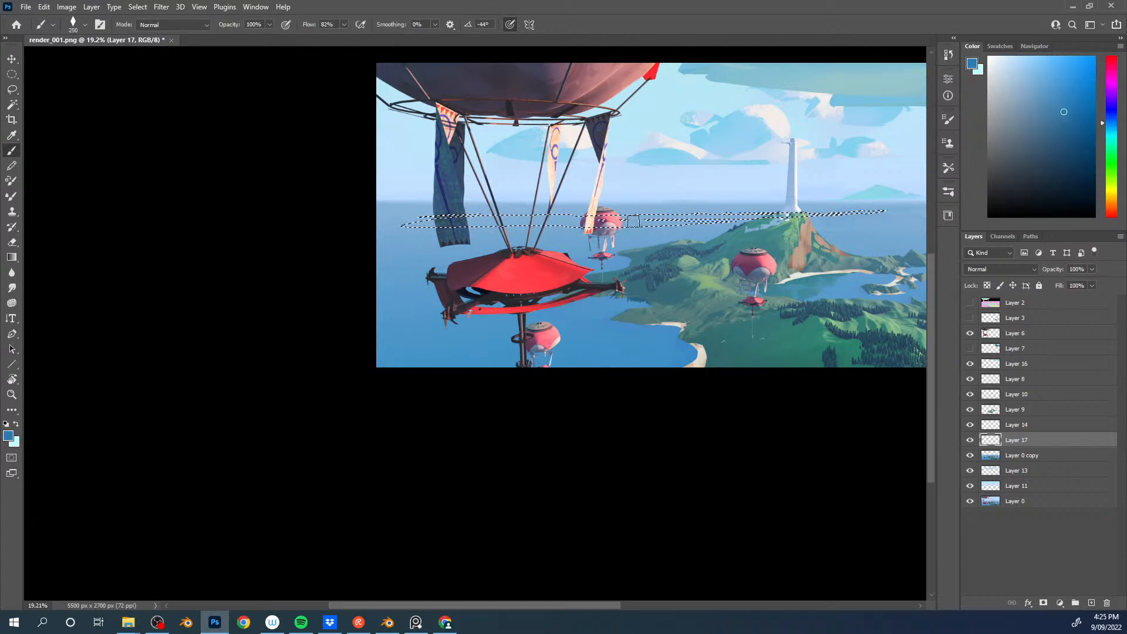
{"action": "key", "text": "ctrl+z"}
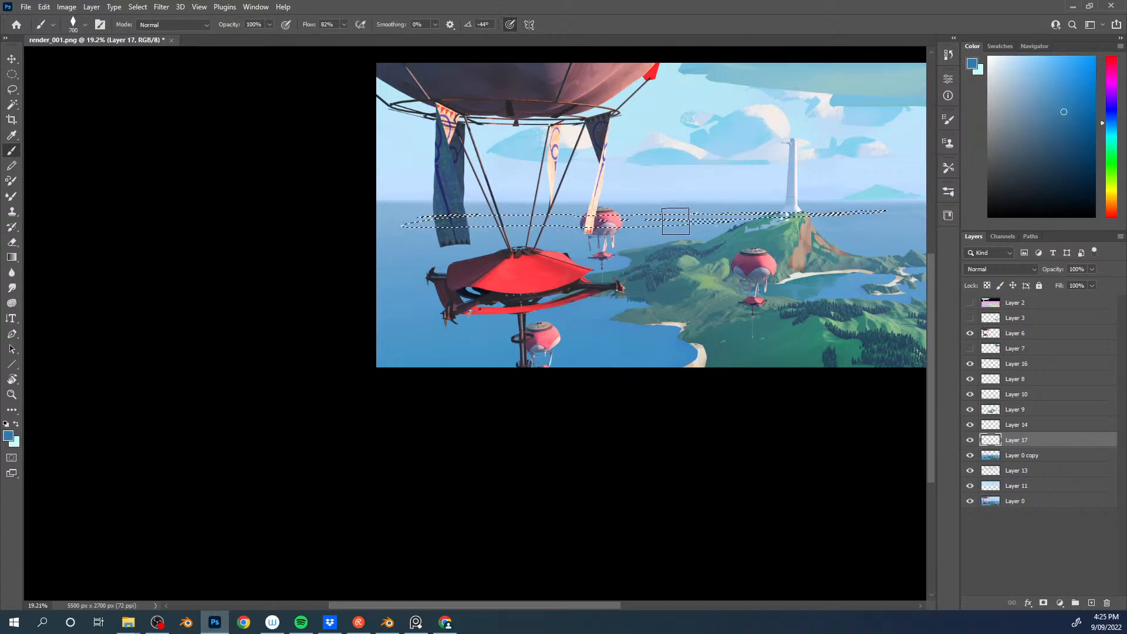
{"action": "left_click", "coordinate": [681, 212], "text": "alt"}
{"action": "left_click", "coordinate": [1040, 87]}
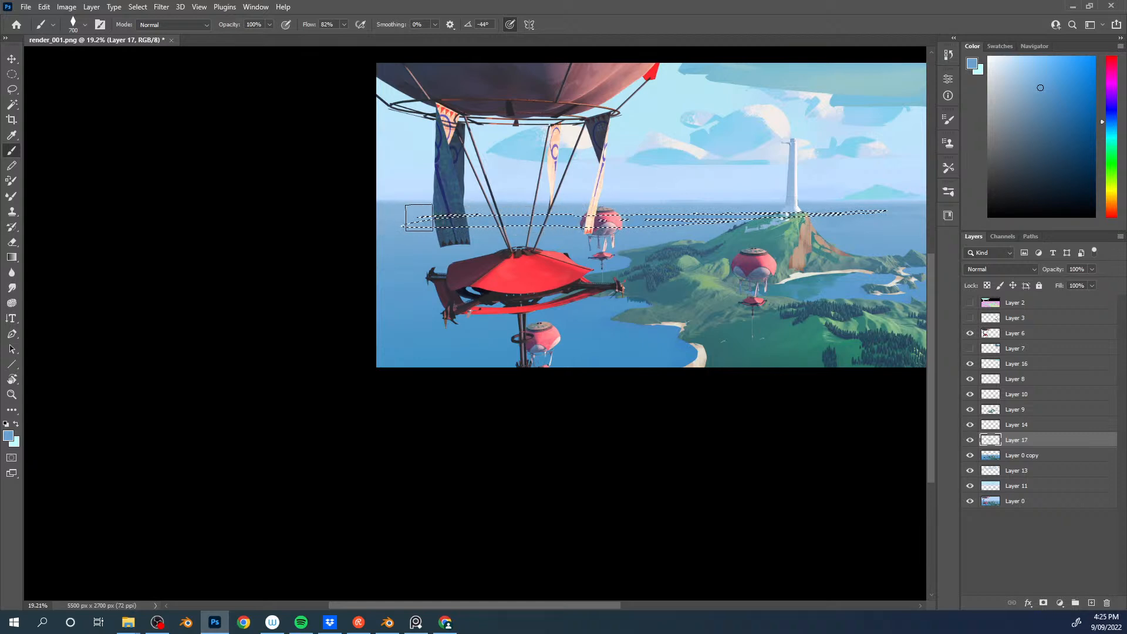
{"action": "left_click_drag", "start_coordinate": [754, 215], "coordinate": [608, 212]}
{"action": "key", "text": "ctrl+d"}
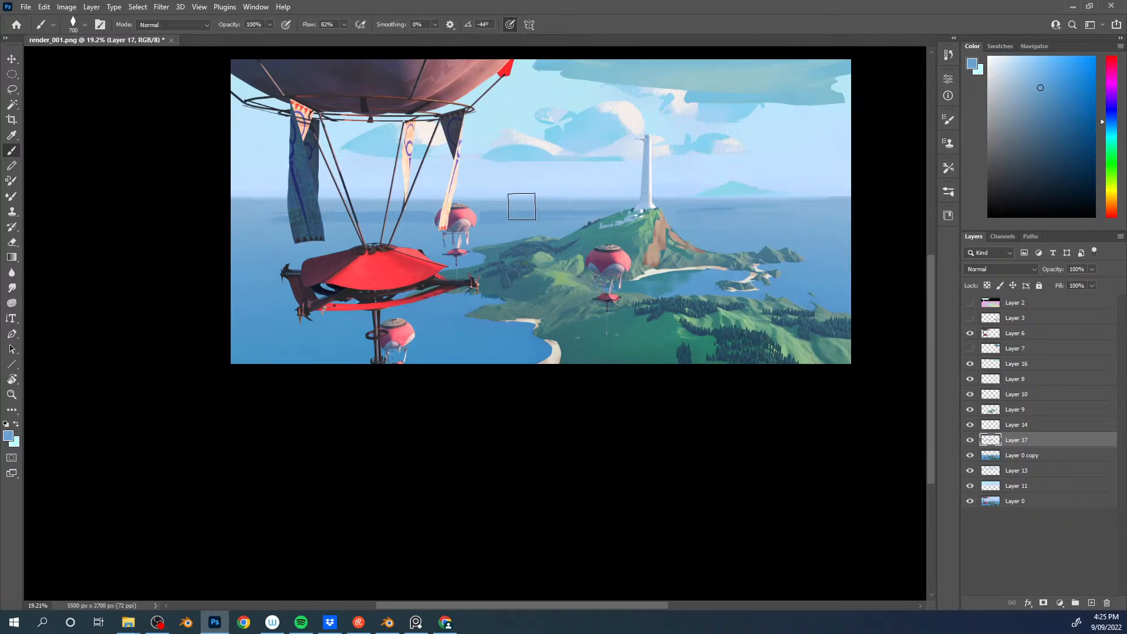
Step: Choose a more saturated blue, vary the brush size up to 600 px, and switch to a textured Sampled Brush at 200 px
{"action": "key", "text": "bracketleft"}
{"action": "key", "text": "bracketleft"}
{"action": "key", "text": "bracketleft"}
{"action": "key", "text": "bracketleft"}
{"action": "left_click", "coordinate": [1057, 87]}
{"action": "key", "text": "bracketright"}
{"action": "key", "text": "bracketright"}
{"action": "key", "text": "bracketright"}
{"action": "right_click", "coordinate": [530, 209]}
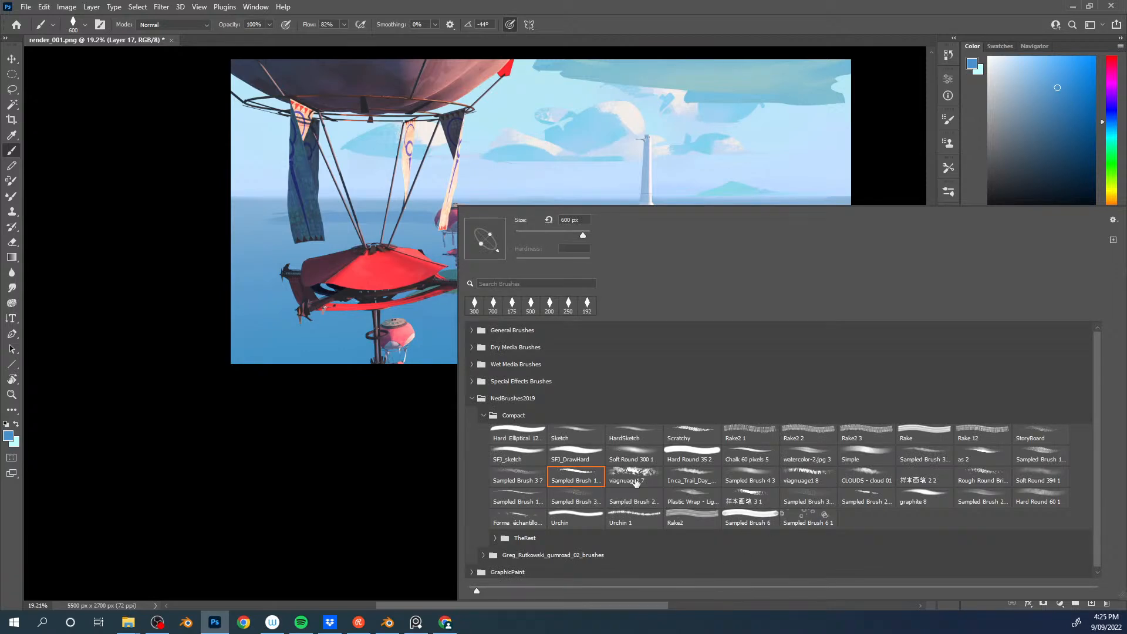
{"action": "double_click", "coordinate": [810, 500]}
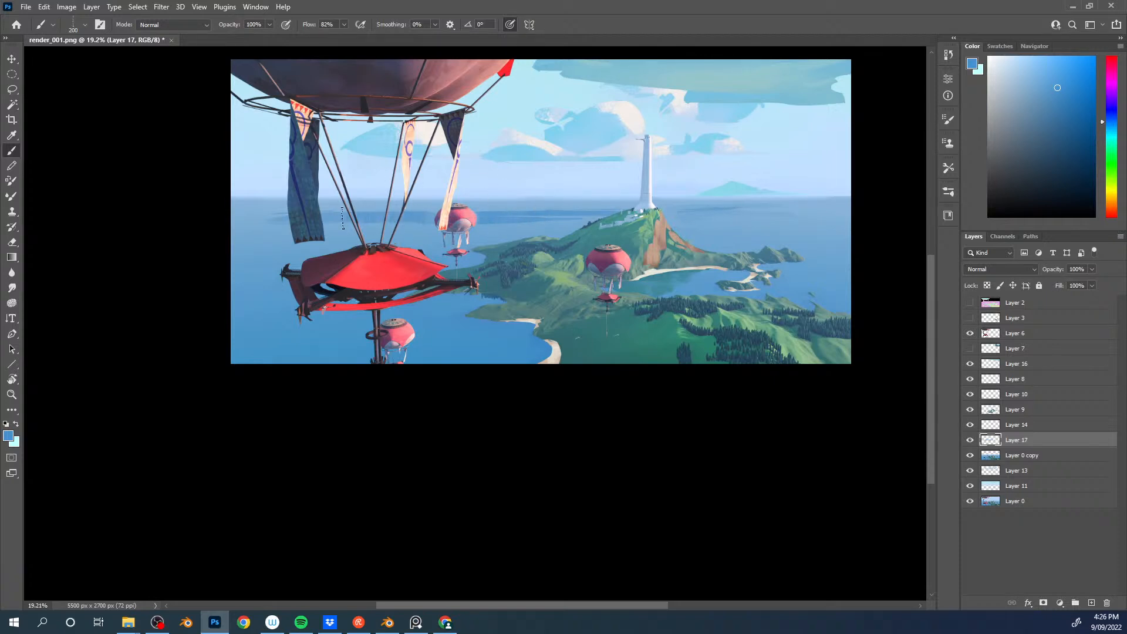
Step: Add a layer at the bottom of the stack, sample a light blue, and add another layer above Layer 0
{"action": "key", "text": "ctrl+shift+alt+n"}
{"action": "key", "text": "ctrl+shift+bracketleft"}
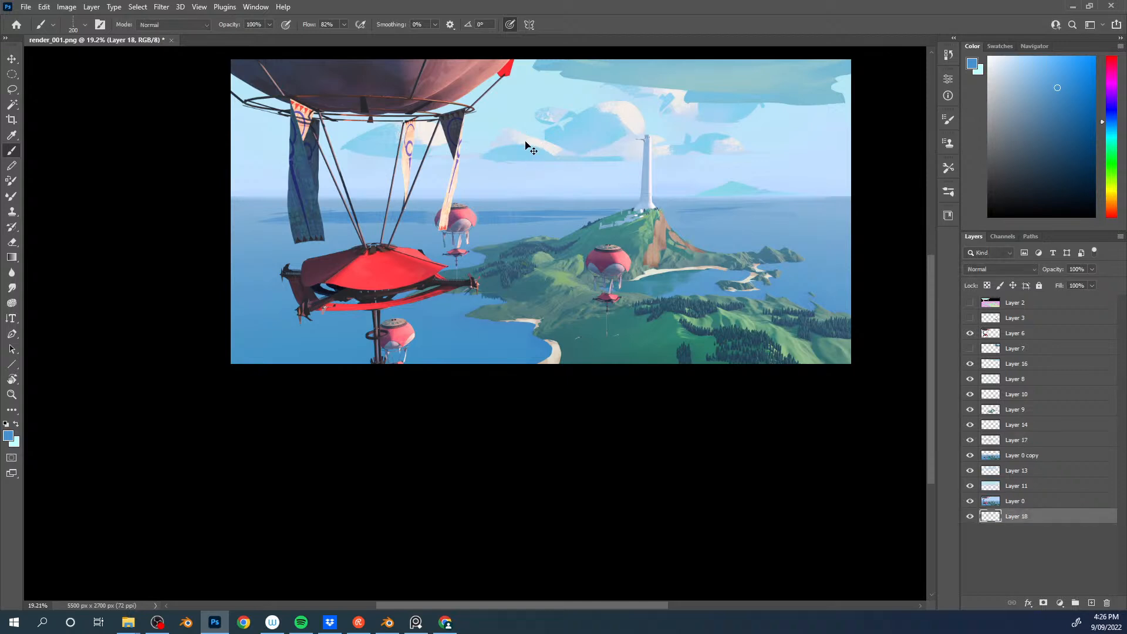
{"action": "left_click", "coordinate": [578, 205], "text": "alt"}
{"action": "left_click", "coordinate": [1109, 127]}
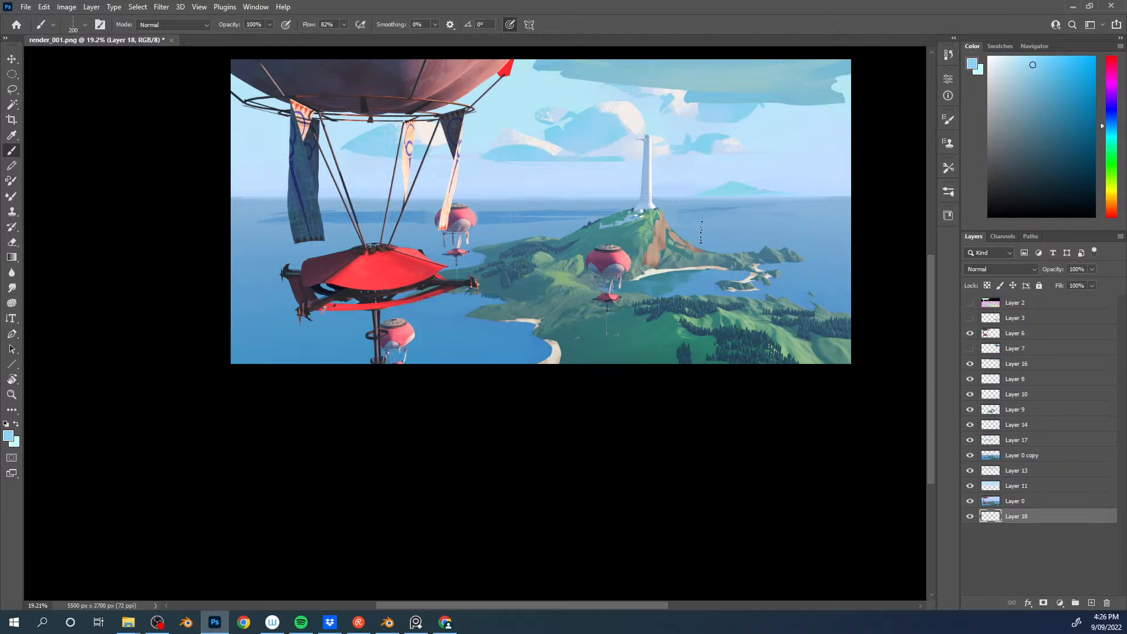
{"action": "left_click", "coordinate": [1035, 504]}
{"action": "key", "text": "ctrl+shift+alt+n"}
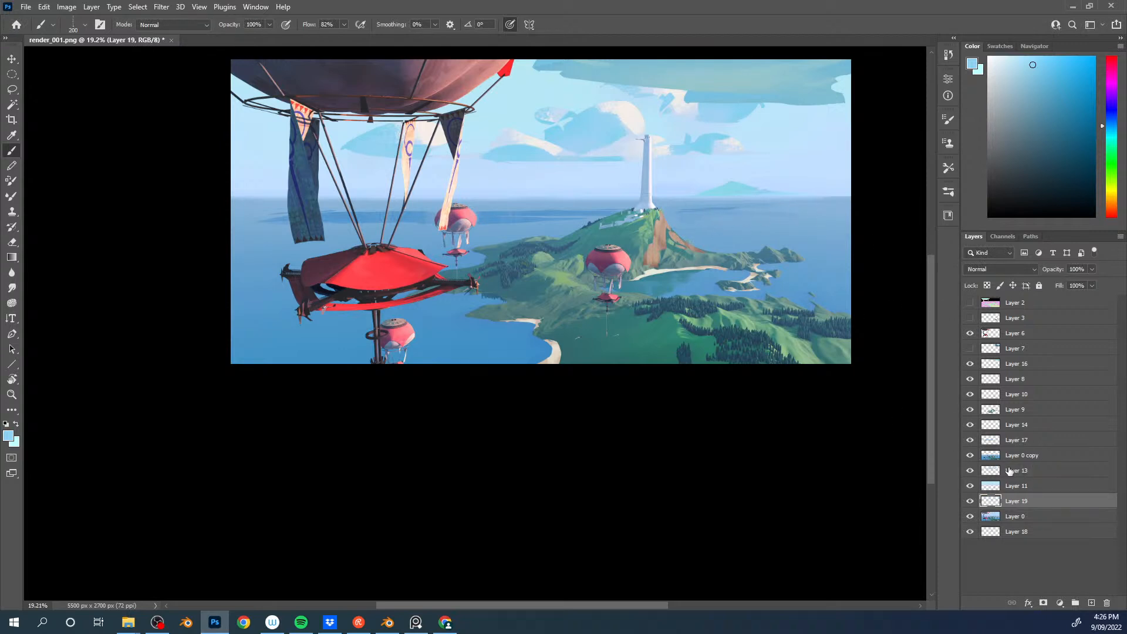
Step: Compare the sea without Layer 17, then add a layer above Layer 0 copy and sample sea blue for texturing the water
{"action": "left_click", "coordinate": [971, 439]}
{"action": "left_click", "coordinate": [970, 439]}
{"action": "left_click", "coordinate": [1019, 460]}
{"action": "key", "text": "ctrl+shift+alt+n"}
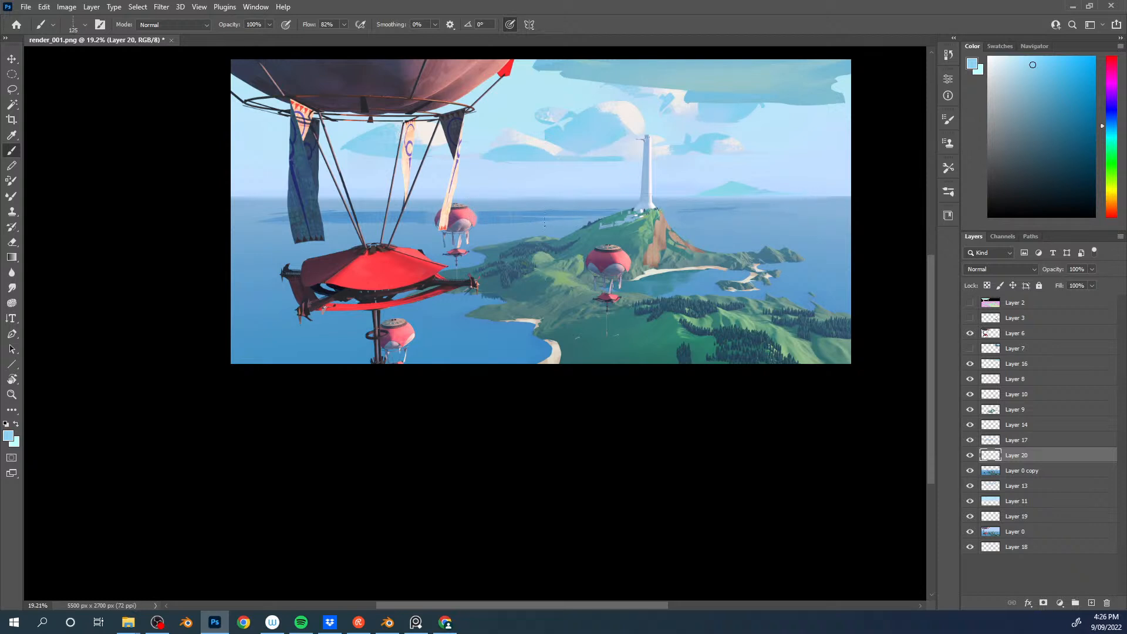
{"action": "left_click", "coordinate": [508, 227], "text": "alt"}
{"action": "left_click", "coordinate": [510, 225], "text": "alt"}
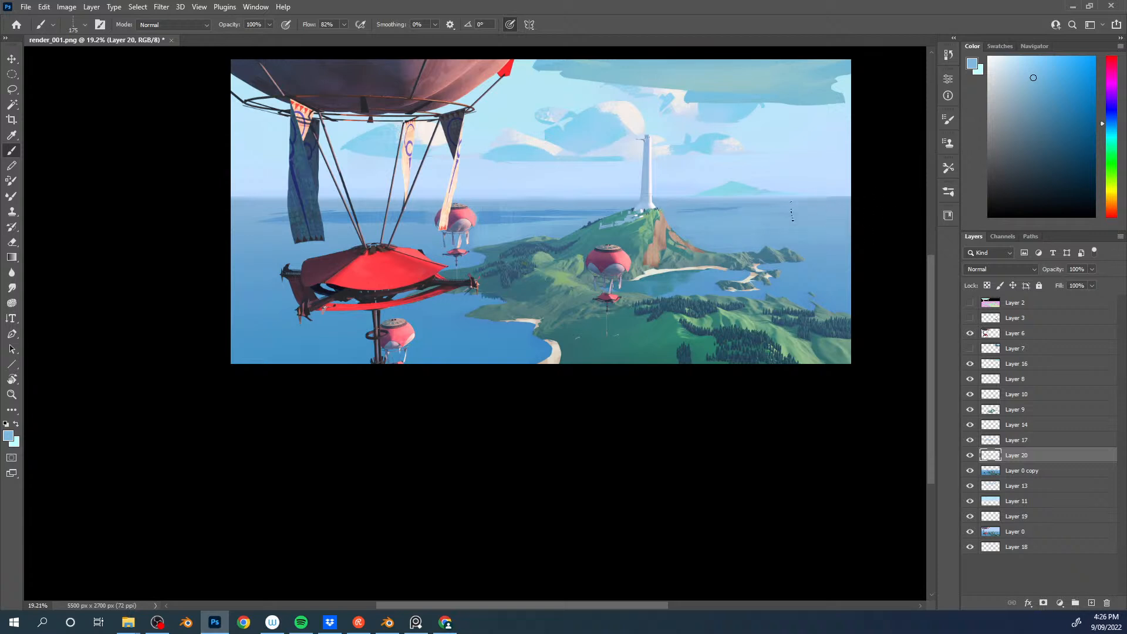
Step: Add a layer above Layer 20 and lasso a large cloud shape behind the main balloon's rigging
{"action": "left_click_drag", "start_coordinate": [386, 220], "coordinate": [485, 208]}
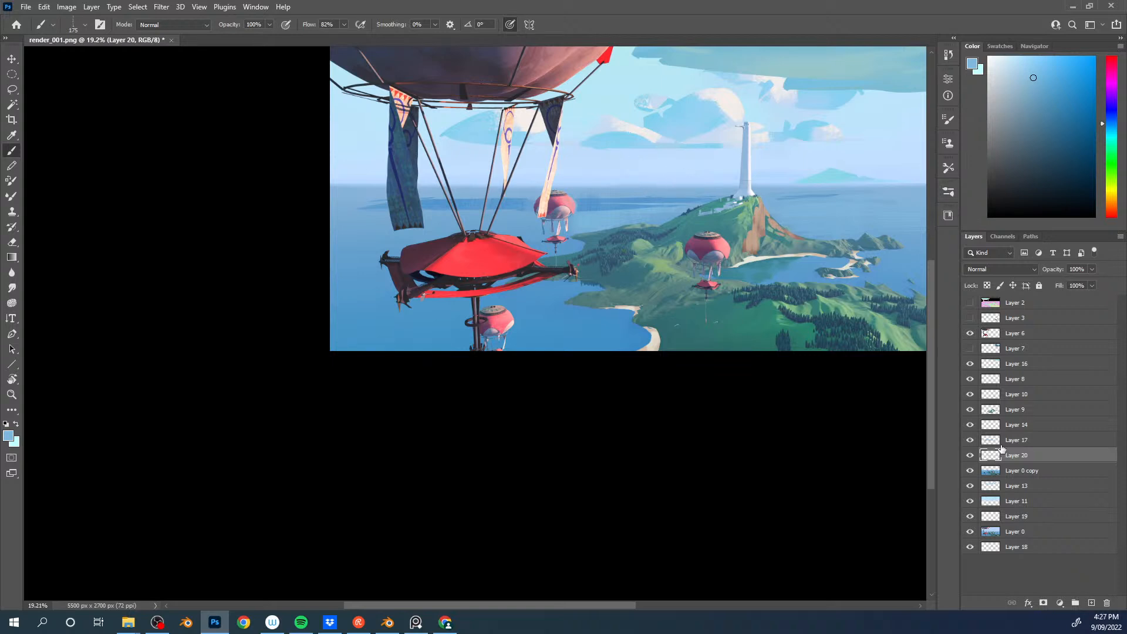
{"action": "key", "text": "ctrl+shift+alt+n"}
{"action": "key", "text": "l"}
{"action": "left_click_drag", "start_coordinate": [462, 142], "coordinate": [608, 141]}
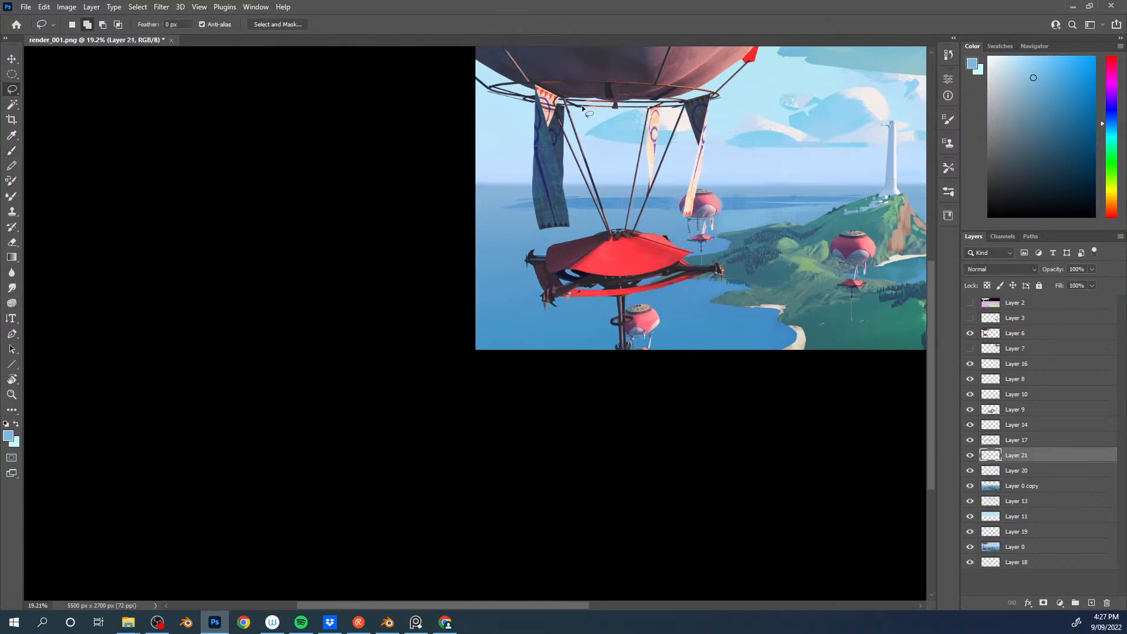
{"action": "mouse_move", "coordinate": [477, 118]}
{"action": "left_mouse_down"}
{"action": "mouse_move", "coordinate": [513, 99]}
{"action": "mouse_move", "coordinate": [631, 131]}
{"action": "mouse_move", "coordinate": [640, 158]}
{"action": "left_mouse_up"}
{"action": "mouse_move", "coordinate": [711, 164]}
{"action": "left_mouse_down"}
{"action": "mouse_move", "coordinate": [730, 166]}
{"action": "mouse_move", "coordinate": [420, 165]}
{"action": "mouse_move", "coordinate": [435, 111]}
{"action": "left_mouse_up"}
Step: Fill the lassoed cloud with sampled light blue and a deeper blue, using the textured brush at 400 px
{"action": "key", "text": "b"}
{"action": "left_click", "coordinate": [720, 113], "text": "alt"}
{"action": "left_click", "coordinate": [610, 126], "text": "alt"}
{"action": "key", "text": "bracketright"}
{"action": "key", "text": "bracketright"}
{"action": "key", "text": "bracketright"}
{"action": "key", "text": "bracketright"}
{"action": "mouse_move", "coordinate": [623, 125]}
{"action": "left_mouse_down"}
{"action": "mouse_move", "coordinate": [453, 151]}
{"action": "mouse_move", "coordinate": [463, 161]}
{"action": "left_mouse_up"}
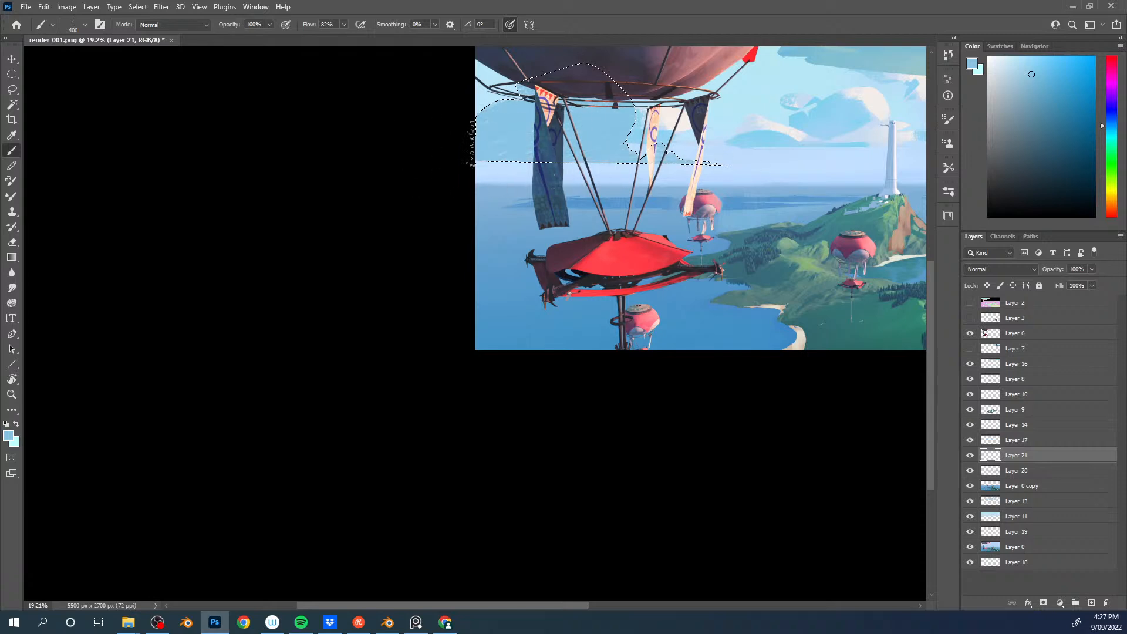
{"action": "left_click", "coordinate": [1045, 86]}
{"action": "left_click_drag", "start_coordinate": [513, 111], "coordinate": [480, 151]}
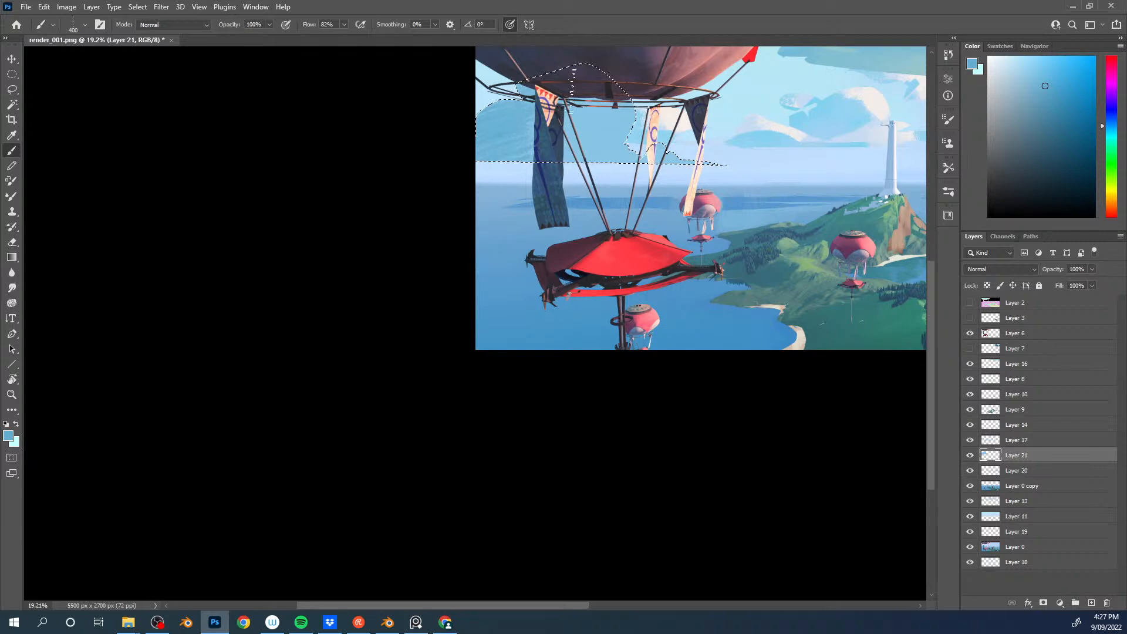
{"action": "mouse_move", "coordinate": [608, 133]}
{"action": "left_mouse_down"}
{"action": "mouse_move", "coordinate": [590, 144]}
{"action": "mouse_move", "coordinate": [622, 121]}
{"action": "left_mouse_up"}
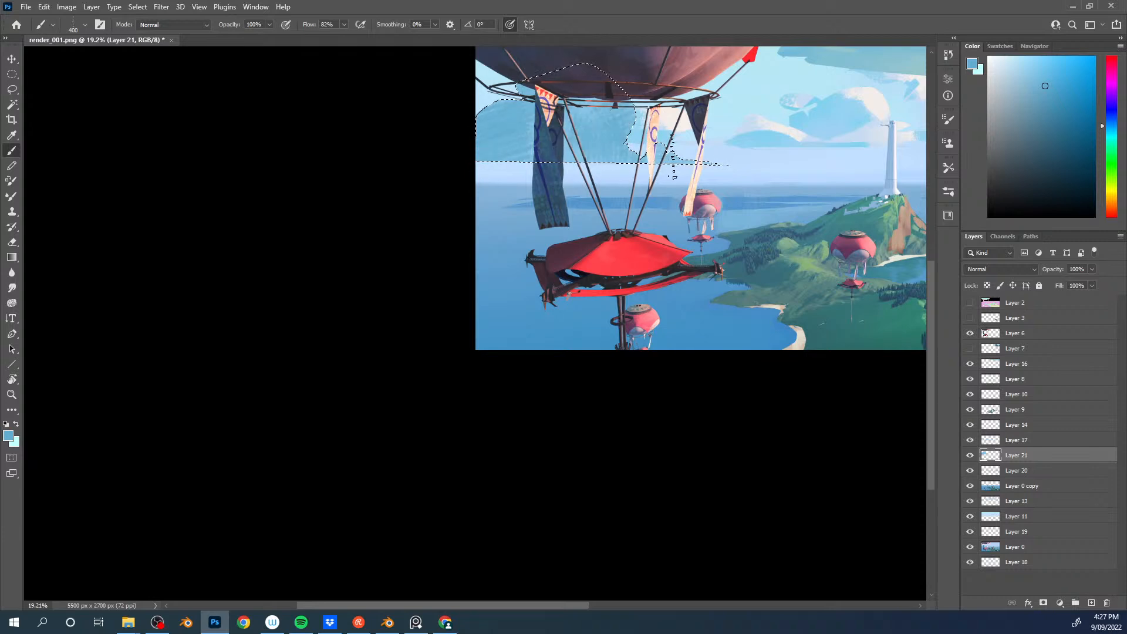
Step: Switch to the recently used 300 px brush and sample grey-blue from the cloud beside the tower
{"action": "right_click", "coordinate": [615, 82]}
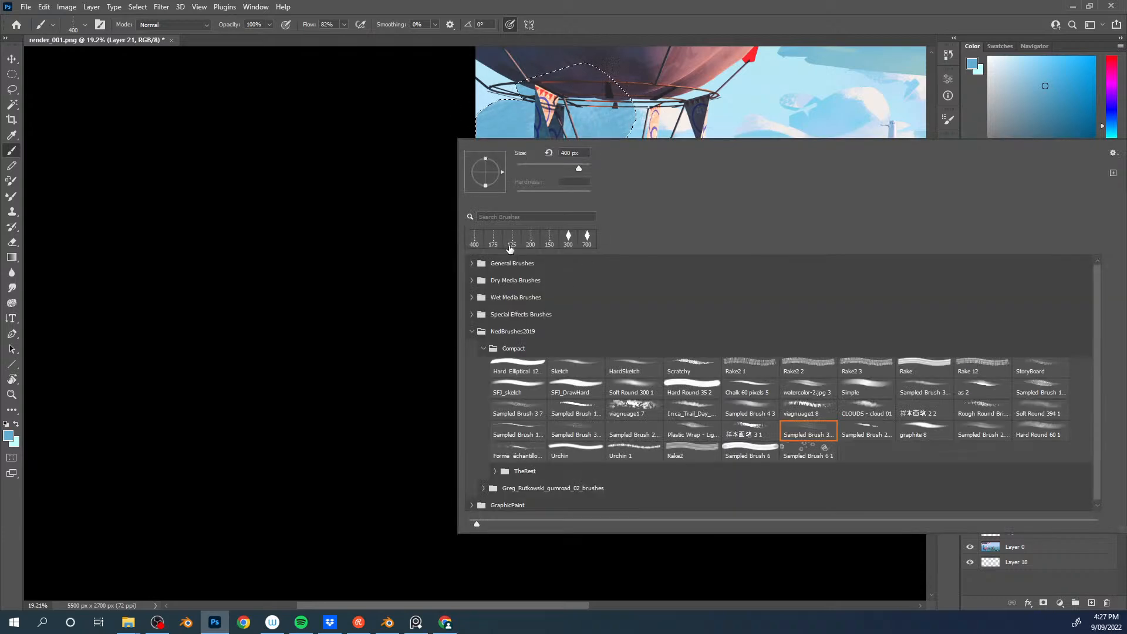
{"action": "double_click", "coordinate": [569, 243]}
{"action": "left_click_drag", "start_coordinate": [784, 129], "coordinate": [452, 252]}
{"action": "left_click", "coordinate": [509, 220], "text": "alt"}
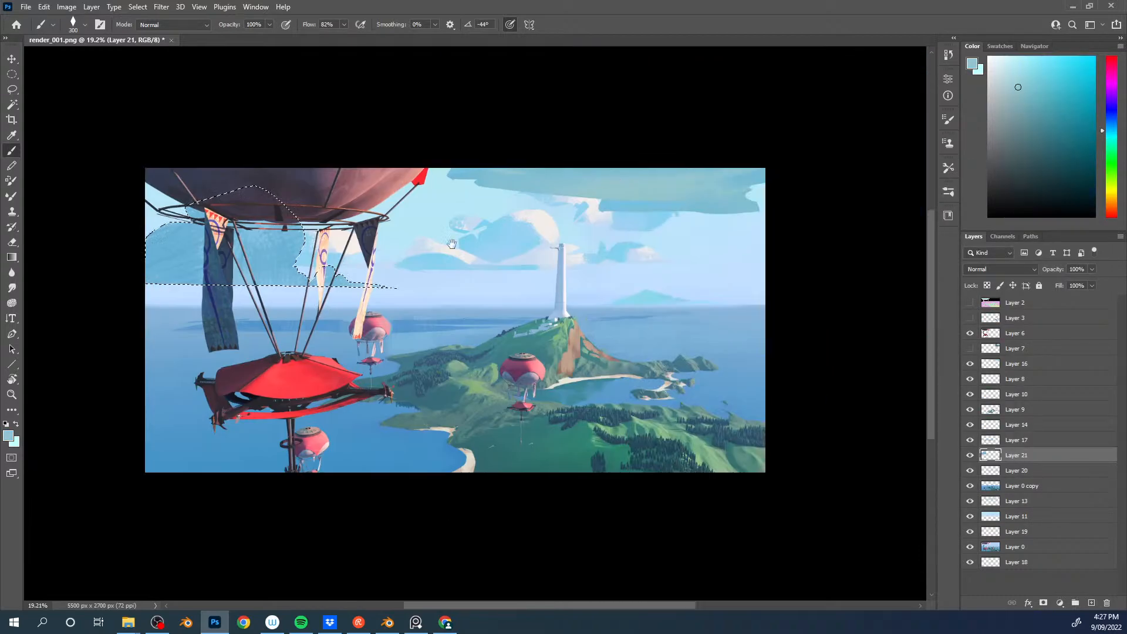
{"action": "left_click_drag", "start_coordinate": [277, 264], "coordinate": [514, 181]}
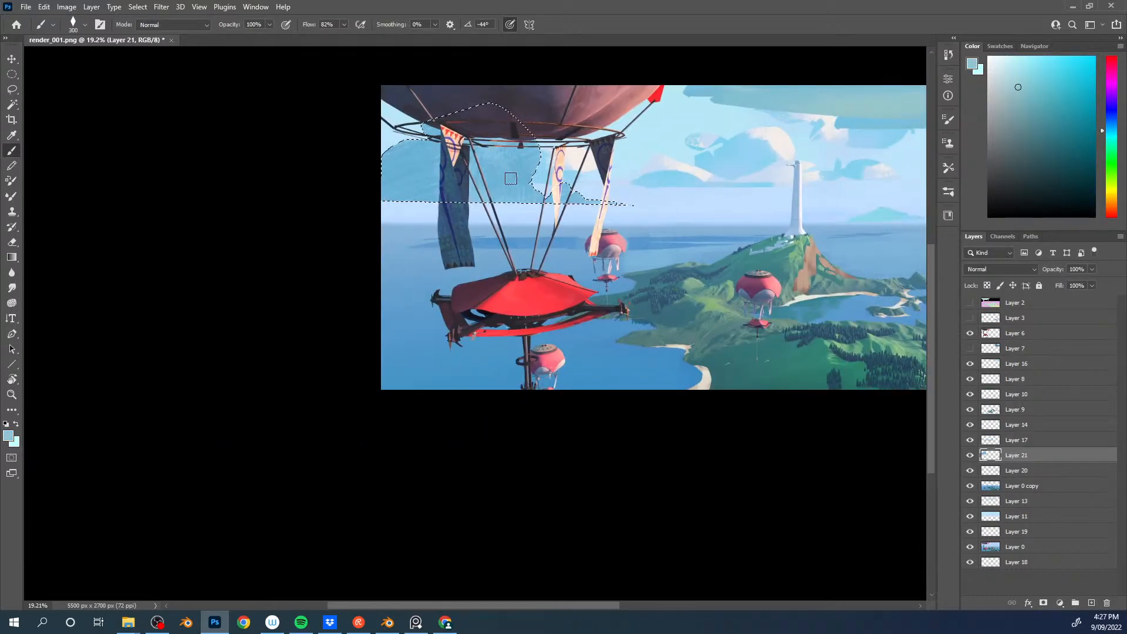
Step: Shade the lassoed cloud with blues and grey-blues sampled from the sky and clouds, using the brush at 700 px
{"action": "left_click", "coordinate": [513, 165], "text": "alt"}
{"action": "key", "text": "bracketright"}
{"action": "key", "text": "bracketright"}
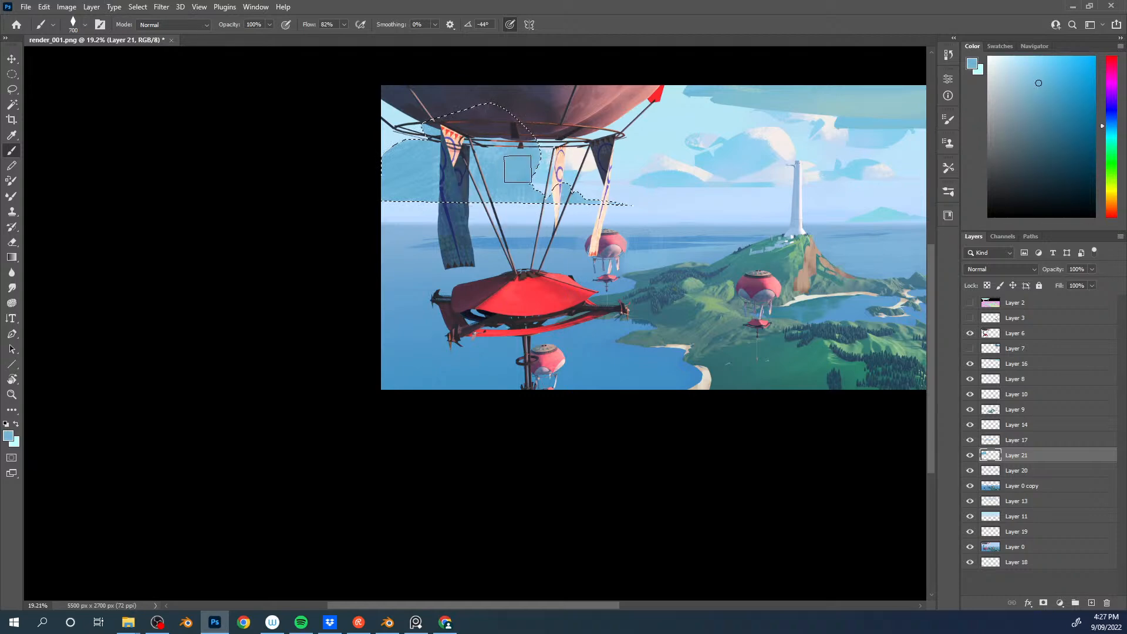
{"action": "left_click", "coordinate": [506, 159], "text": "alt"}
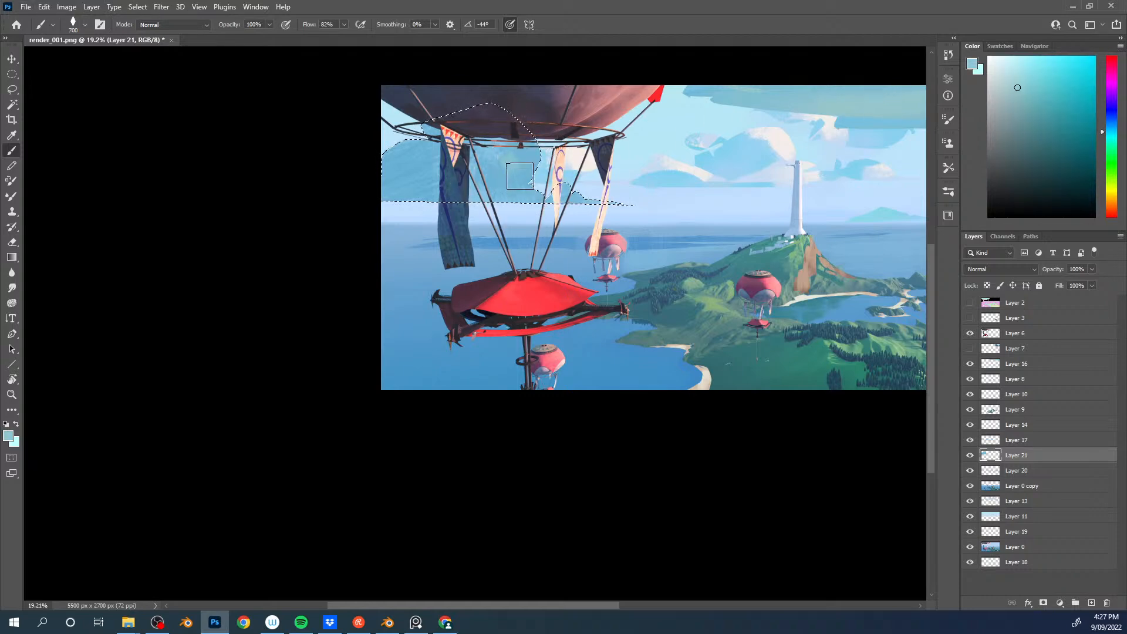
{"action": "left_click", "coordinate": [513, 163], "text": "alt"}
{"action": "left_click", "coordinate": [512, 169], "text": "alt"}
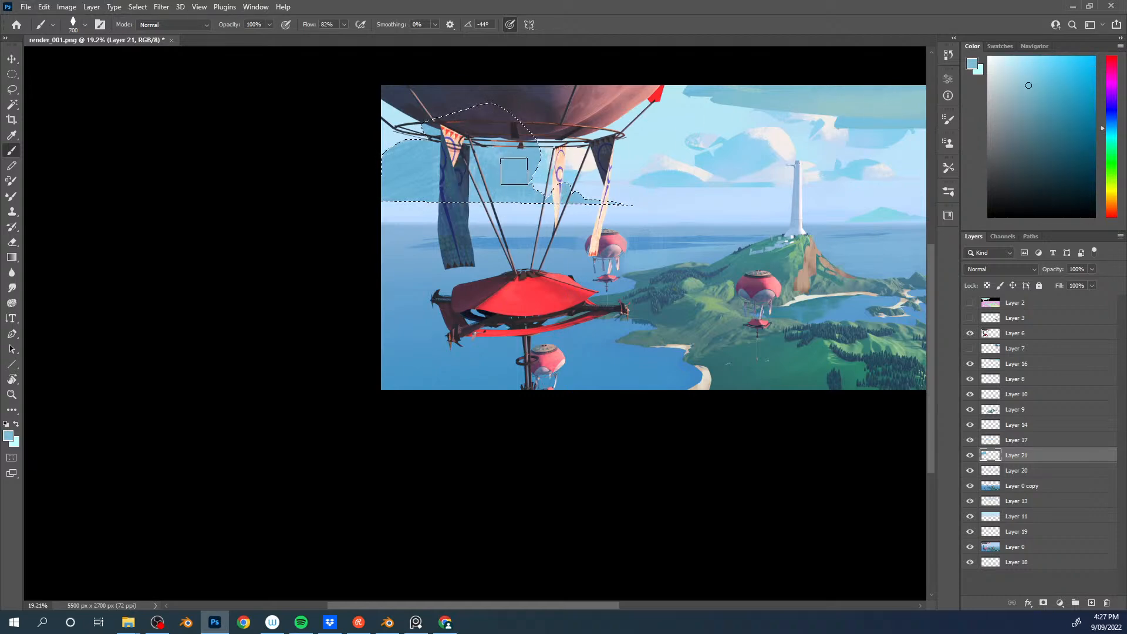
{"action": "left_click", "coordinate": [599, 155], "text": "alt"}
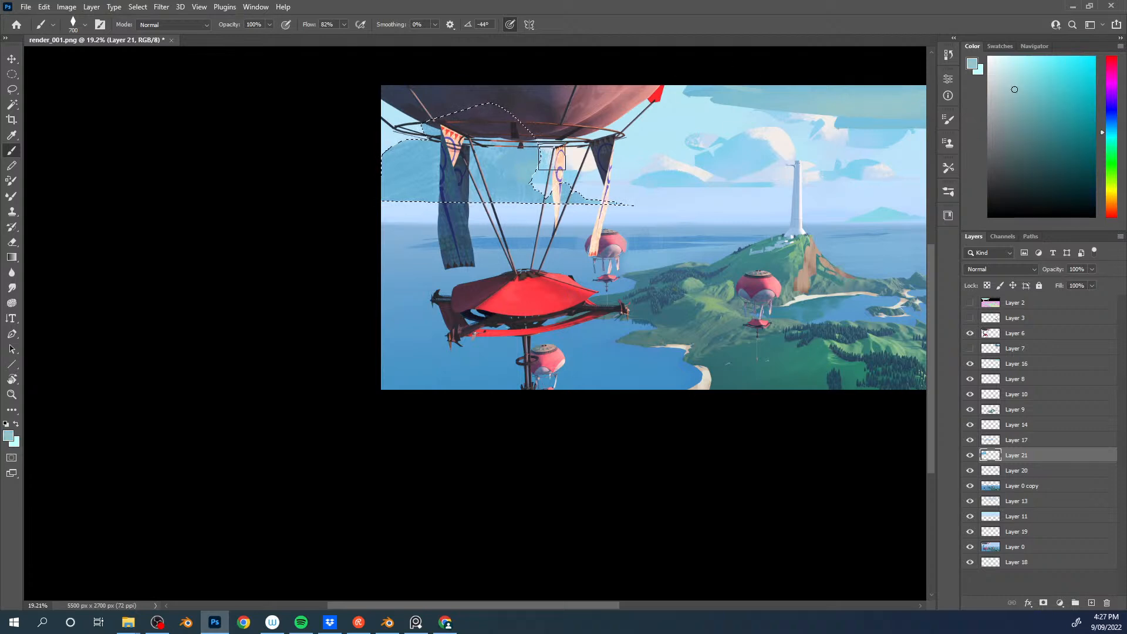
{"action": "left_click", "coordinate": [514, 151], "text": "alt"}
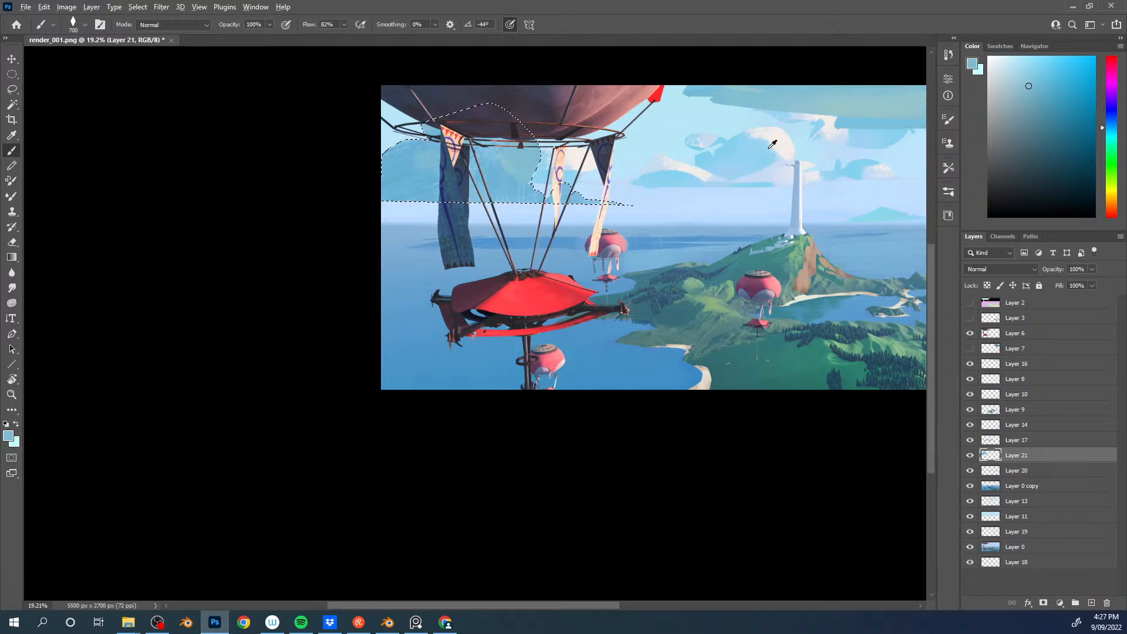
Step: Paint highlights into the lassoed cloud with sampled pale blue and off-white, reducing the brush to 500 px
{"action": "left_click", "coordinate": [716, 133], "text": "alt"}
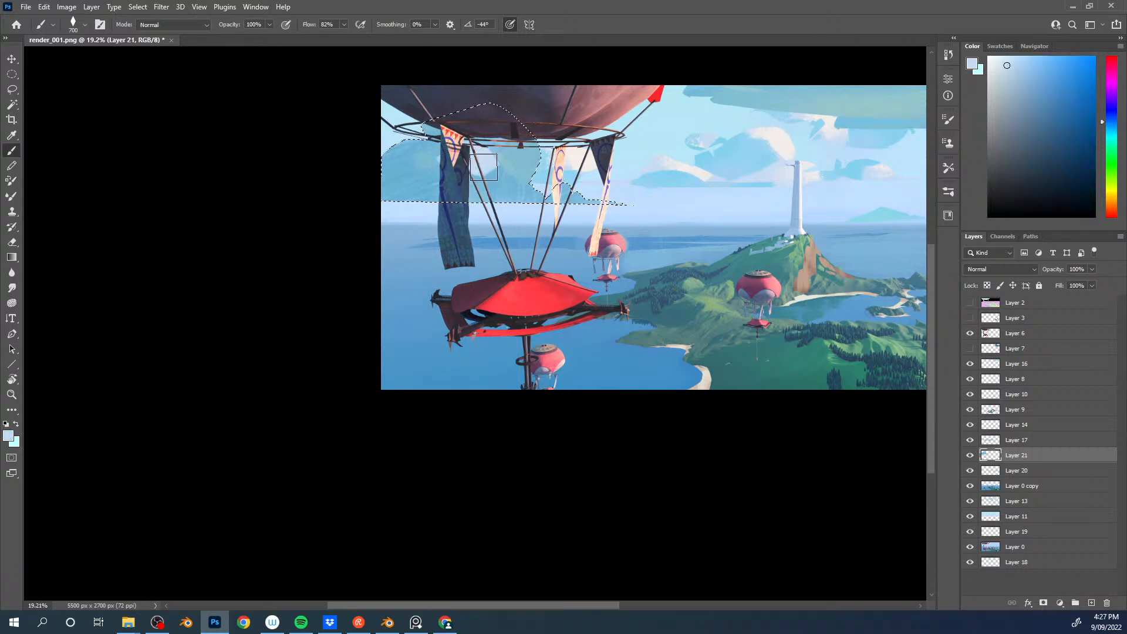
{"action": "left_click", "coordinate": [504, 190], "text": "alt"}
{"action": "key", "text": "bracketleft"}
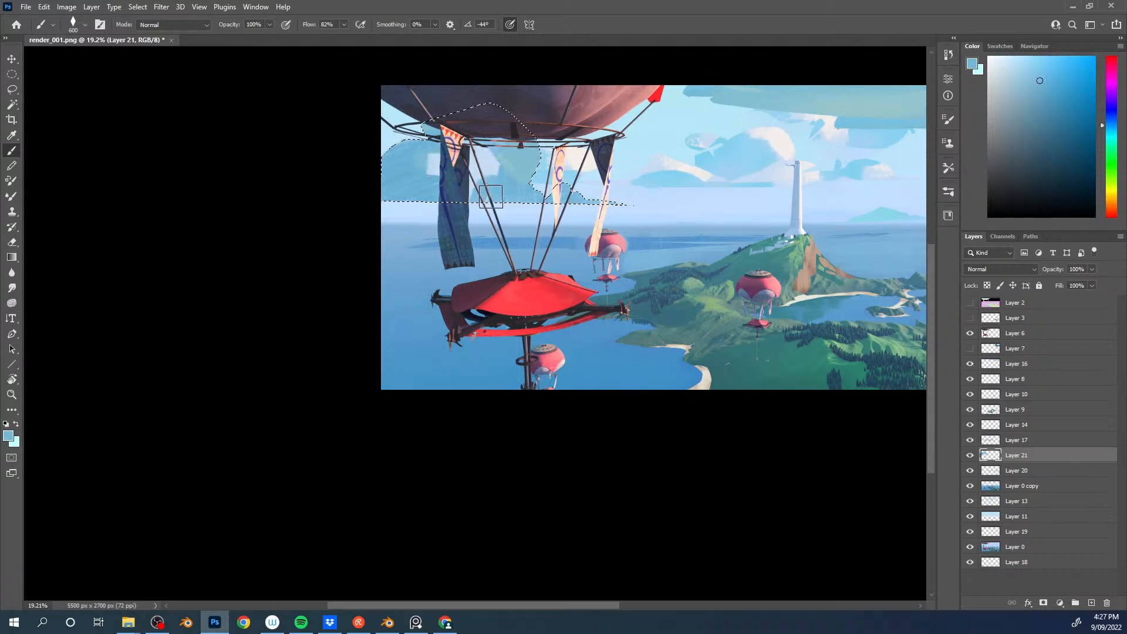
{"action": "left_click", "coordinate": [474, 172], "text": "alt"}
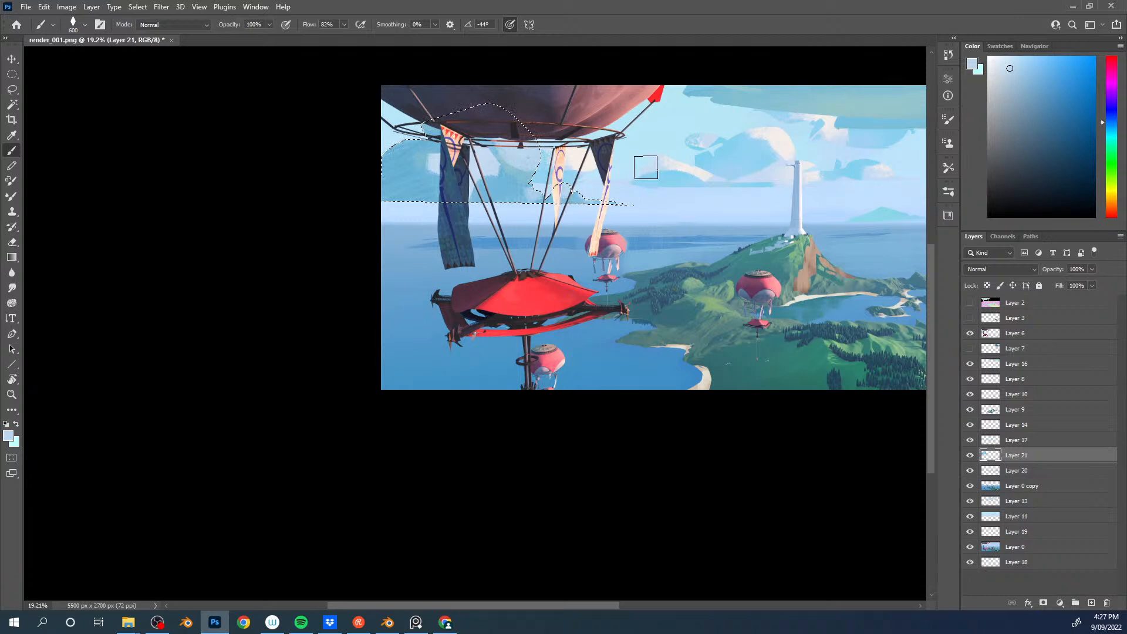
{"action": "left_click", "coordinate": [822, 122], "text": "alt"}
{"action": "key", "text": "bracketleft"}
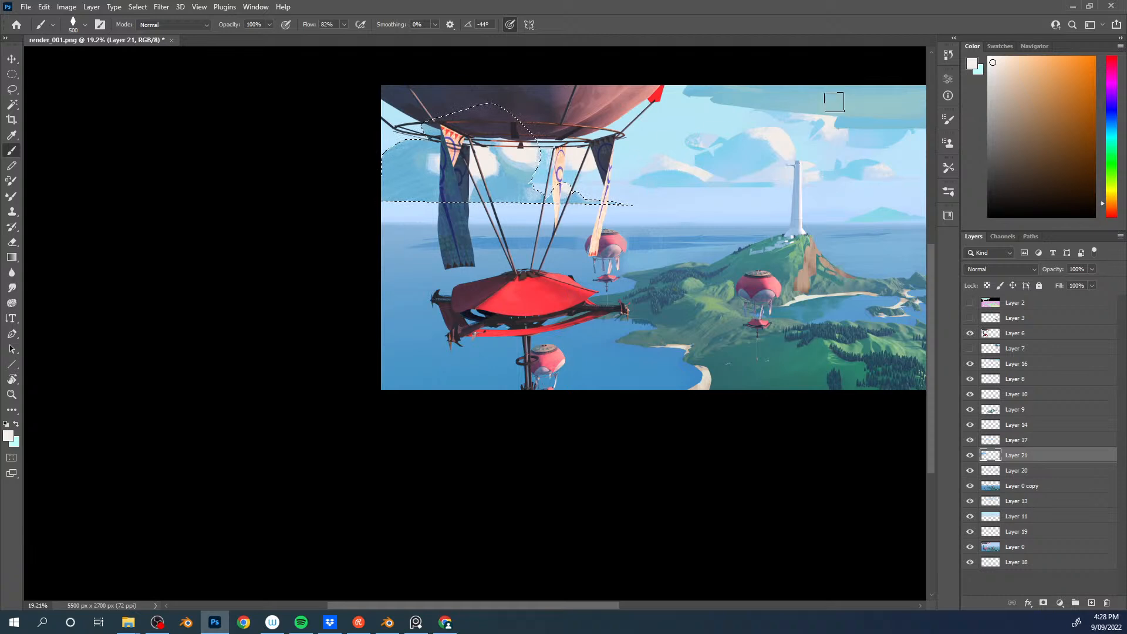
Step: Deepen the shadowed part of the lassoed cloud with a more saturated blue at 400 px and deselect
{"action": "left_click", "coordinate": [622, 164], "text": "alt"}
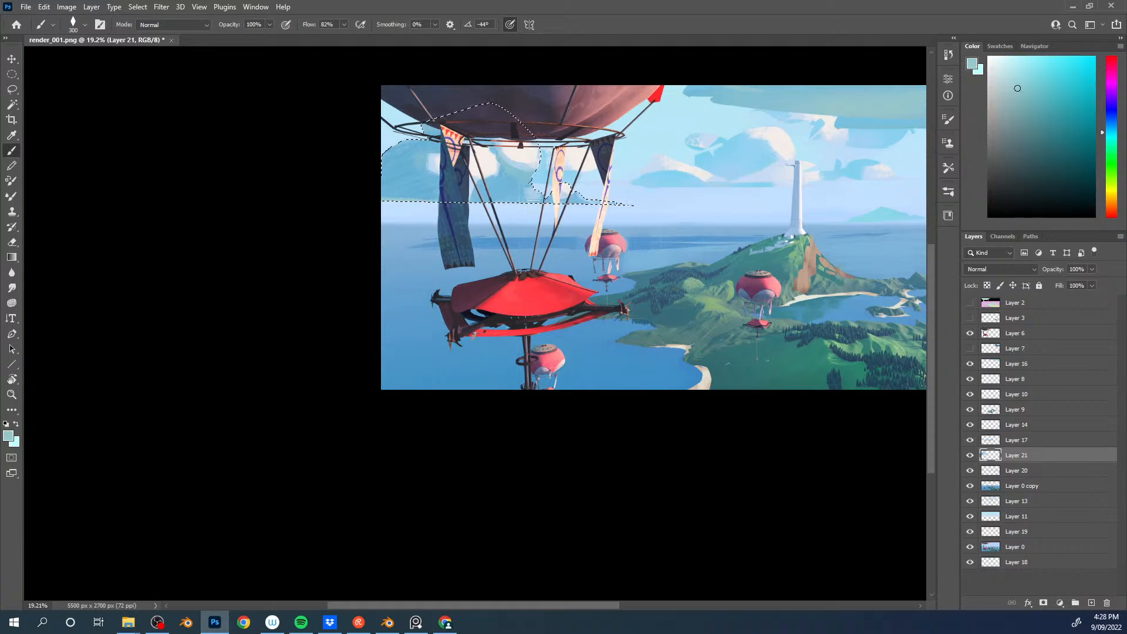
{"action": "left_click", "coordinate": [503, 228], "text": "alt"}
{"action": "left_click", "coordinate": [1065, 81]}
{"action": "key", "text": "]"}
{"action": "left_click", "coordinate": [402, 172], "text": "alt"}
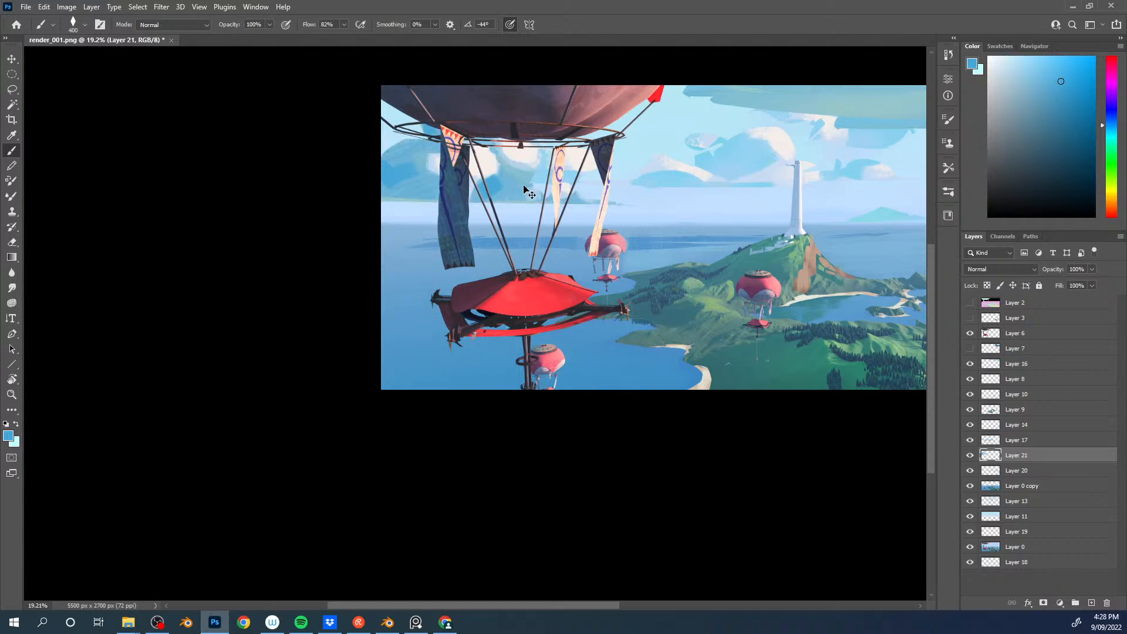
Step: Select Layer 9 and lasso two small patches on the green foreground slope beside the beach
{"action": "left_click_drag", "start_coordinate": [549, 169], "coordinate": [481, 181], "text": "ctrl"}
{"action": "left_click_drag", "start_coordinate": [585, 234], "coordinate": [581, 220]}
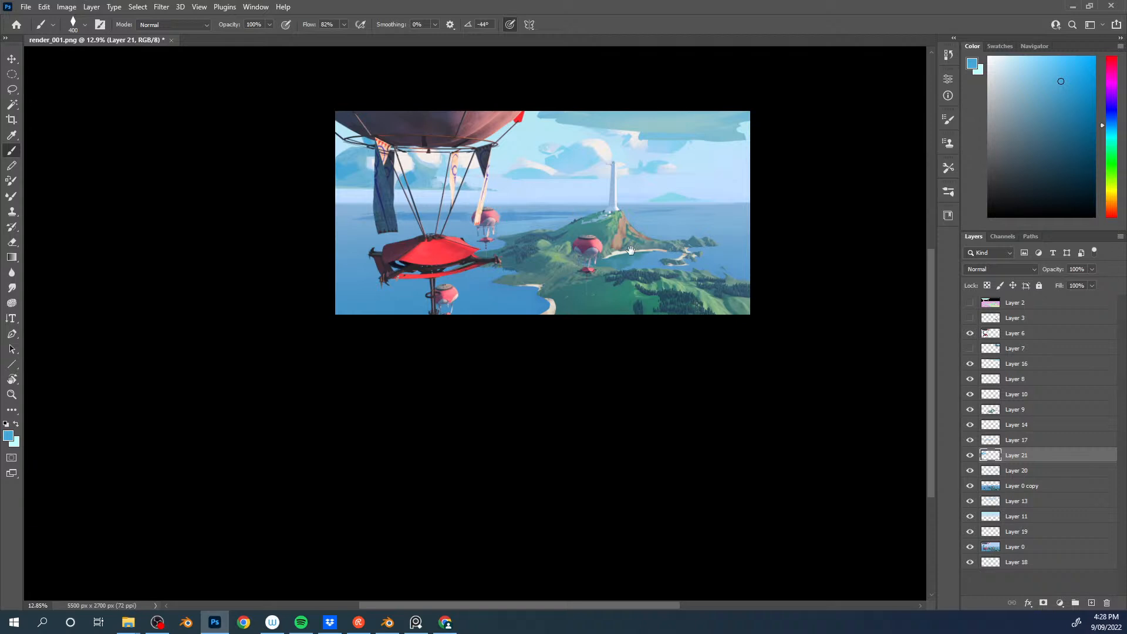
{"action": "scroll", "coordinate": [599, 217], "scroll_direction": "up", "scroll_amount": 3, "text": "alt"}
{"action": "right_click", "coordinate": [630, 194], "text": "ctrl"}
{"action": "left_click", "coordinate": [631, 197]}
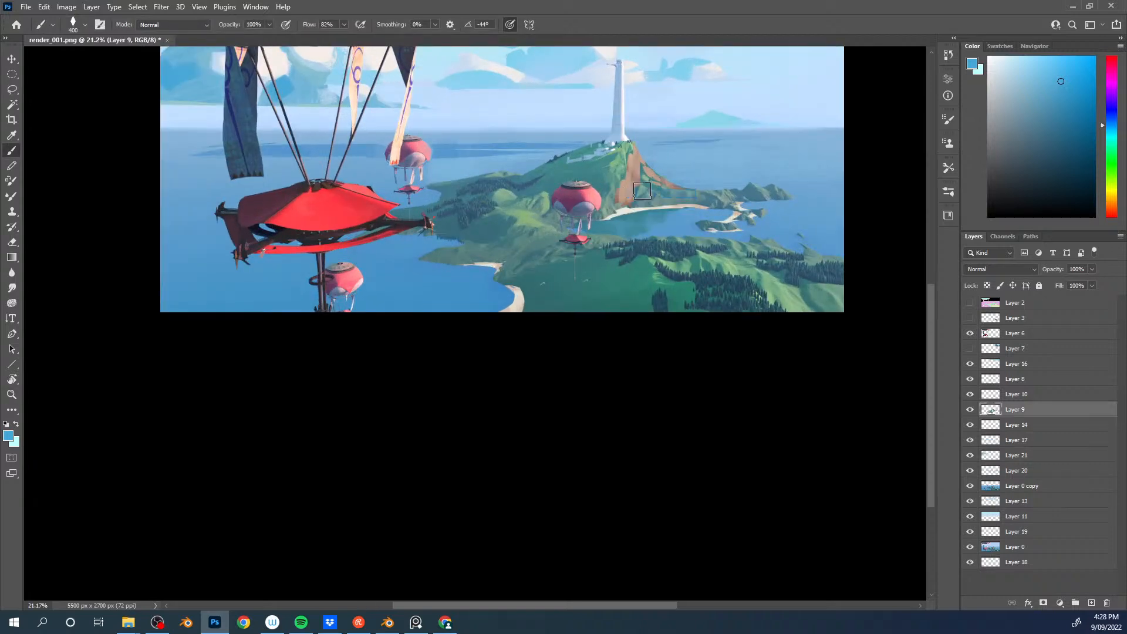
{"action": "key", "text": "l"}
{"action": "scroll", "coordinate": [600, 235], "scroll_direction": "down", "scroll_amount": 1}
{"action": "mouse_move", "coordinate": [542, 241]}
{"action": "left_mouse_down"}
{"action": "mouse_move", "coordinate": [541, 284]}
{"action": "mouse_move", "coordinate": [541, 241]}
{"action": "left_mouse_up"}
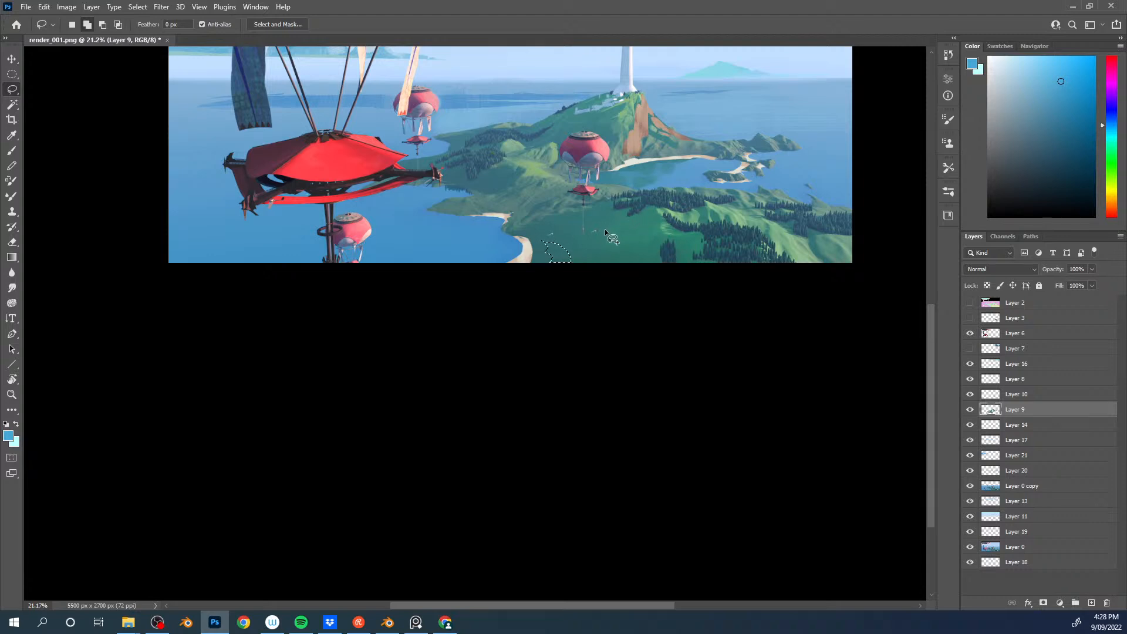
{"action": "mouse_move", "coordinate": [636, 232]}
{"action": "left_mouse_down"}
{"action": "mouse_move", "coordinate": [643, 218]}
{"action": "mouse_move", "coordinate": [634, 231]}
{"action": "mouse_move", "coordinate": [645, 230]}
{"action": "left_mouse_up"}
Step: Paint the two lassoed slope patches with brown sampled from the cliff, darkening it and shifting its hue between strokes
{"action": "key", "text": "b"}
{"action": "left_click", "coordinate": [625, 151], "text": "alt"}
{"action": "left_click_drag", "start_coordinate": [559, 259], "coordinate": [564, 263]}
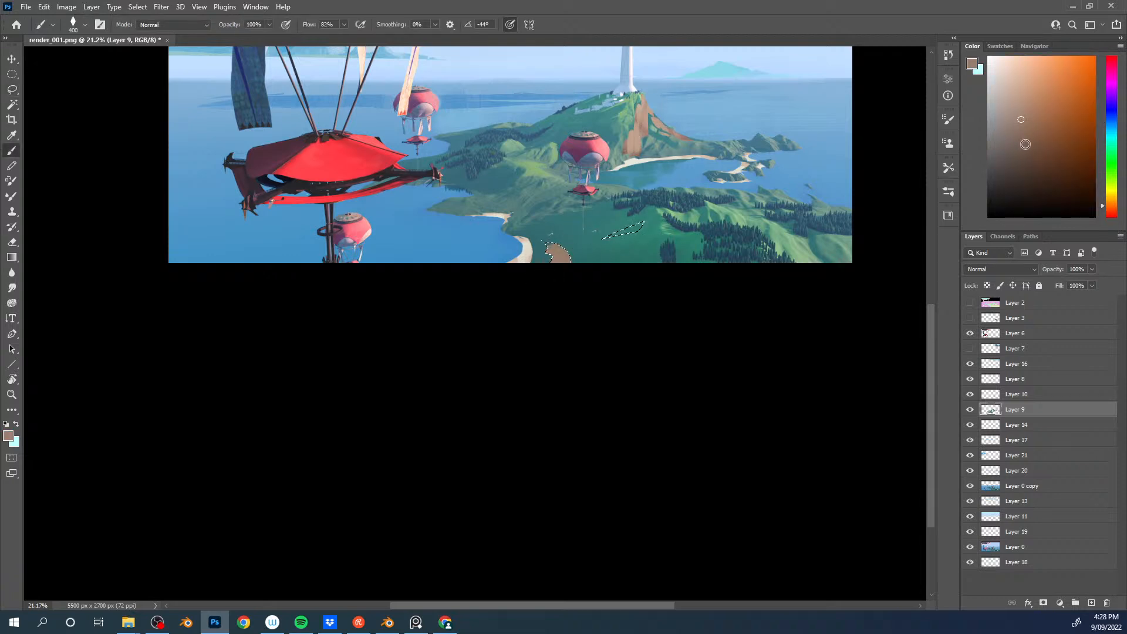
{"action": "left_click", "coordinate": [1034, 149]}
{"action": "mouse_move", "coordinate": [567, 251]}
{"action": "left_mouse_down"}
{"action": "mouse_move", "coordinate": [578, 247]}
{"action": "mouse_move", "coordinate": [555, 262]}
{"action": "left_mouse_up"}
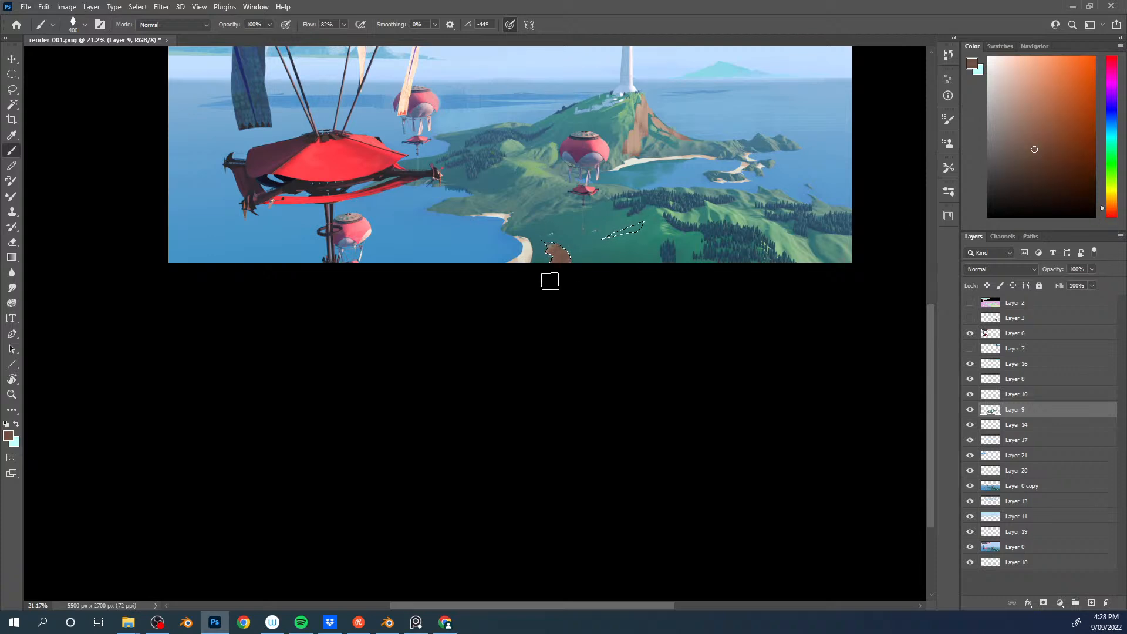
{"action": "left_click", "coordinate": [1112, 216]}
{"action": "mouse_move", "coordinate": [563, 257]}
{"action": "left_mouse_down"}
{"action": "mouse_move", "coordinate": [566, 239]}
{"action": "mouse_move", "coordinate": [636, 229]}
{"action": "mouse_move", "coordinate": [588, 252]}
{"action": "left_mouse_up"}
Step: Tone the lassoed brown patches with sampled teal-green and grey-brown, and deselect them
{"action": "left_click", "coordinate": [630, 225], "text": "alt"}
{"action": "left_click", "coordinate": [647, 220], "text": "alt"}
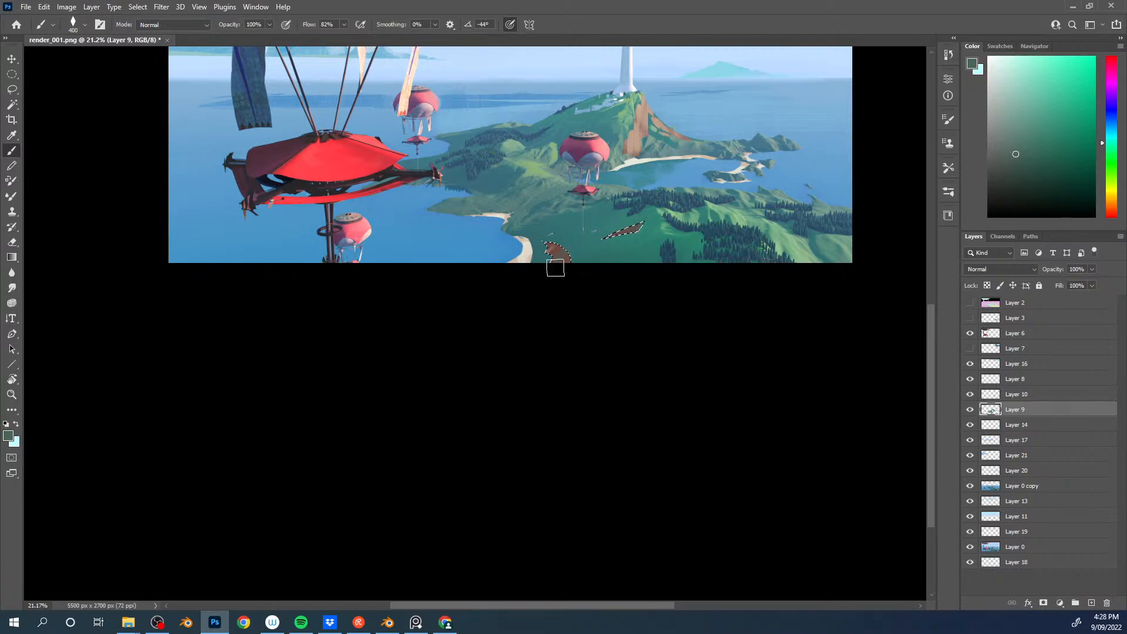
{"action": "left_click", "coordinate": [547, 247], "text": "alt"}
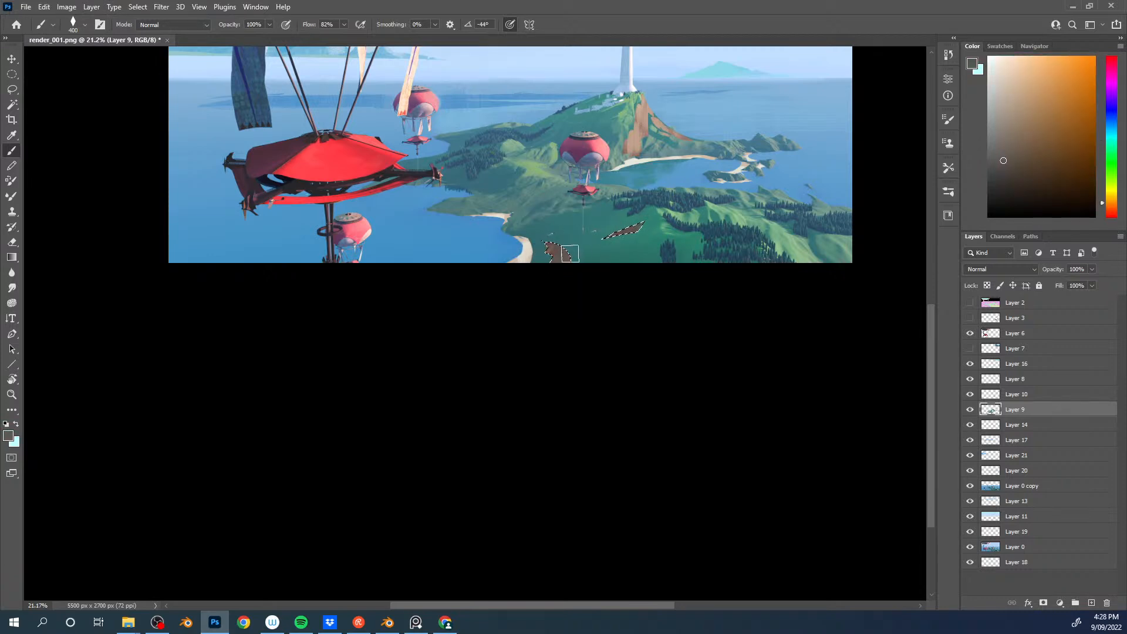
{"action": "key", "text": "ctrl+d"}
Step: Blend the brown patches into the surrounding slope with a textured Sampled Brush at 100 px, using sampled greens and teal
{"action": "key", "text": "bracketleft"}
{"action": "key", "text": "bracketleft"}
{"action": "key", "text": "bracketleft"}
{"action": "left_click", "coordinate": [636, 233], "text": "alt"}
{"action": "right_click", "coordinate": [598, 259]}
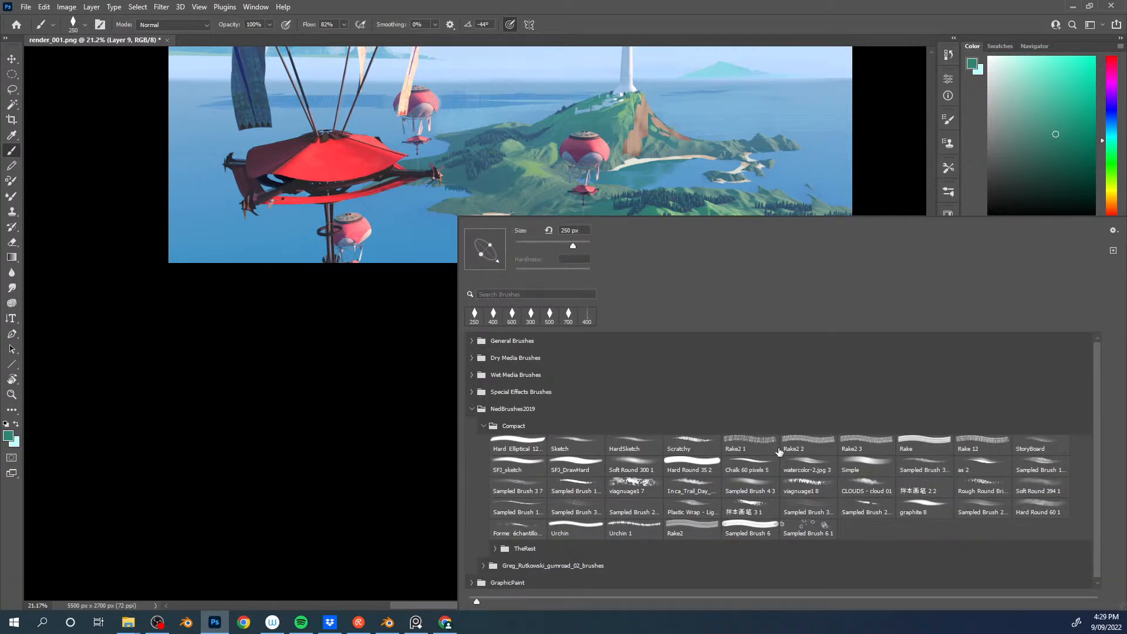
{"action": "left_click", "coordinate": [572, 510]}
{"action": "left_click", "coordinate": [449, 503]}
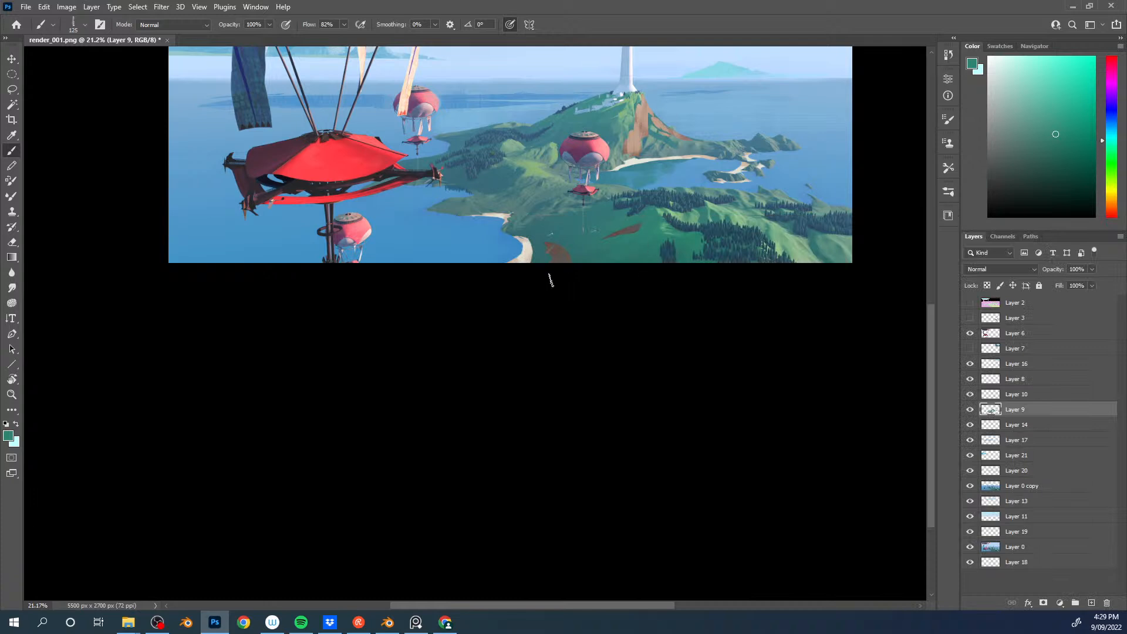
{"action": "left_click", "coordinate": [618, 252], "text": "alt"}
{"action": "left_click", "coordinate": [553, 223], "text": "alt"}
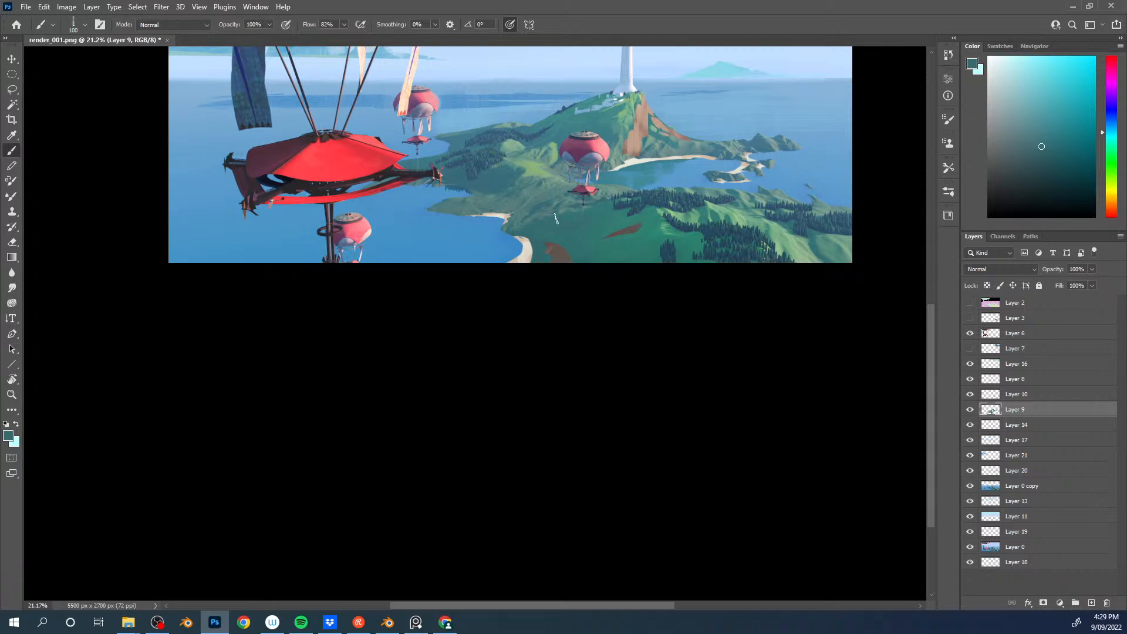
Step: Soften the grassy slope beside the middle balloon with sampled greens, using the textured brush at 90 px
{"action": "left_click", "coordinate": [554, 191], "text": "alt"}
{"action": "left_click", "coordinate": [539, 174], "text": "alt"}
{"action": "key", "text": "["}
{"action": "left_click", "coordinate": [562, 191], "text": "alt"}
Step: Switch back to the recent diamond-shaped brush at 150 px and repaint the slope beside the balloon with sampled light greens and teal
{"action": "right_click", "coordinate": [529, 186]}
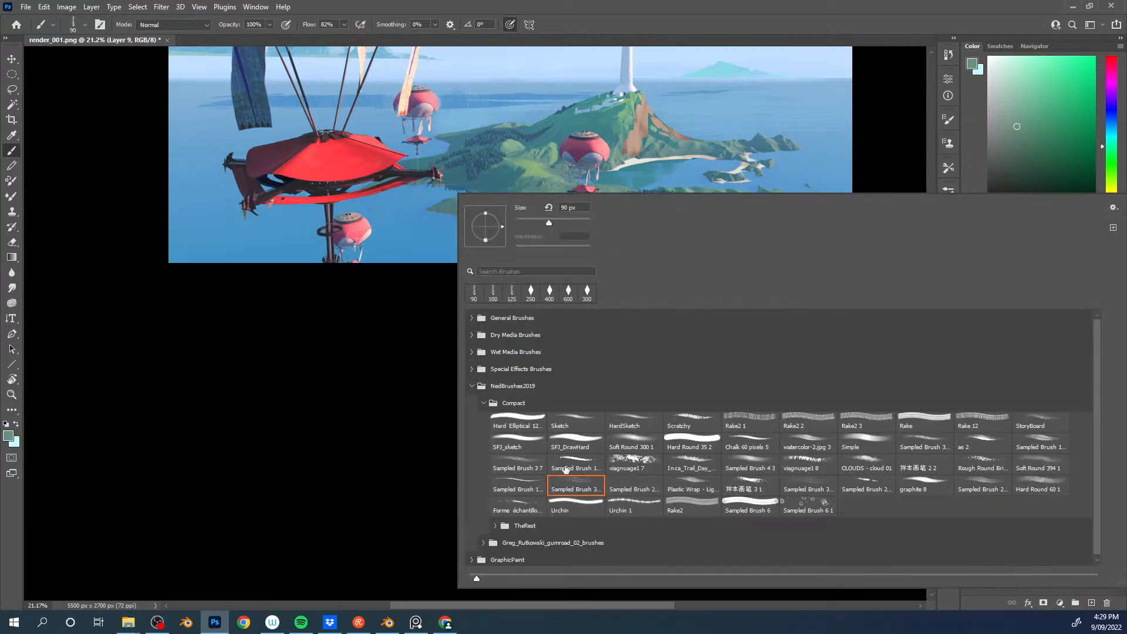
{"action": "double_click", "coordinate": [530, 293]}
{"action": "key", "text": "["}
{"action": "key", "text": "["}
{"action": "left_click", "coordinate": [549, 184], "text": "alt"}
{"action": "left_click", "coordinate": [547, 169], "text": "alt"}
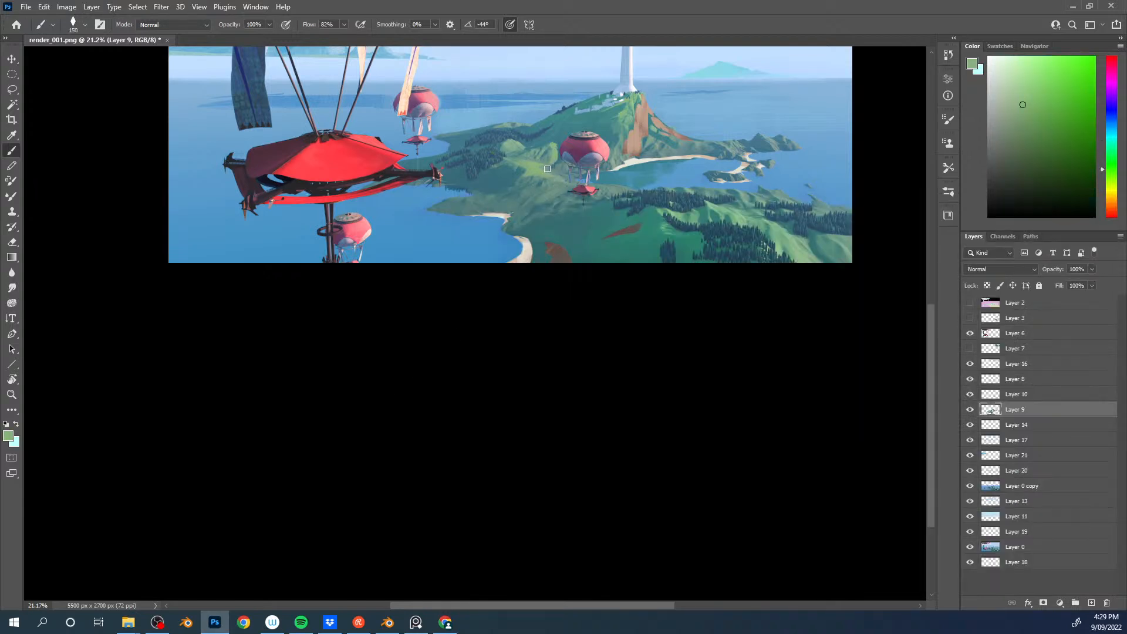
{"action": "left_click", "coordinate": [518, 182], "text": "alt"}
{"action": "left_click", "coordinate": [528, 181], "text": "alt"}
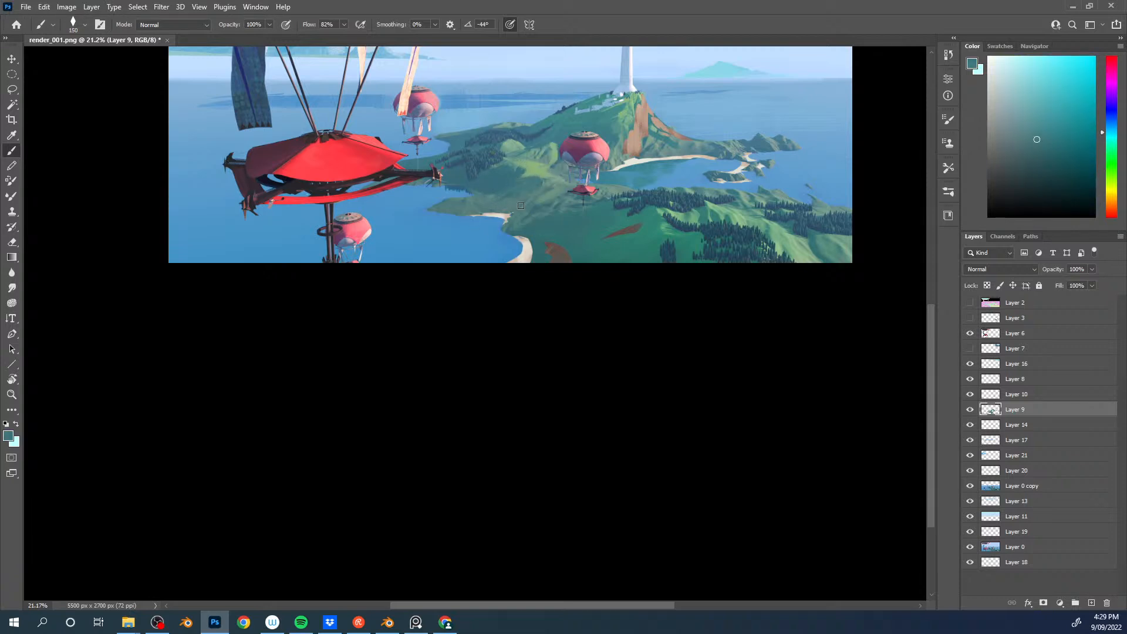
{"action": "left_click", "coordinate": [549, 174], "text": "alt"}
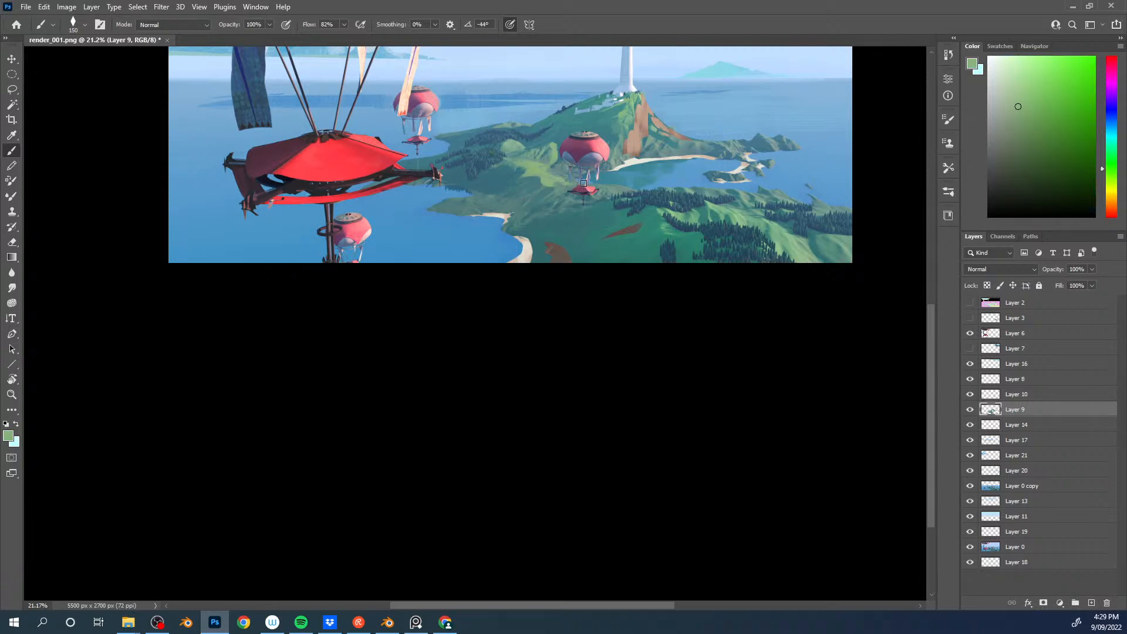
Step: Refine the sunlit hill beside the balloon with sampled greens, using the brush at 70 px and 150 px
{"action": "left_click_drag", "start_coordinate": [624, 104], "coordinate": [579, 192]}
{"action": "key", "text": "bracketleft"}
{"action": "key", "text": "bracketleft"}
{"action": "key", "text": "bracketleft"}
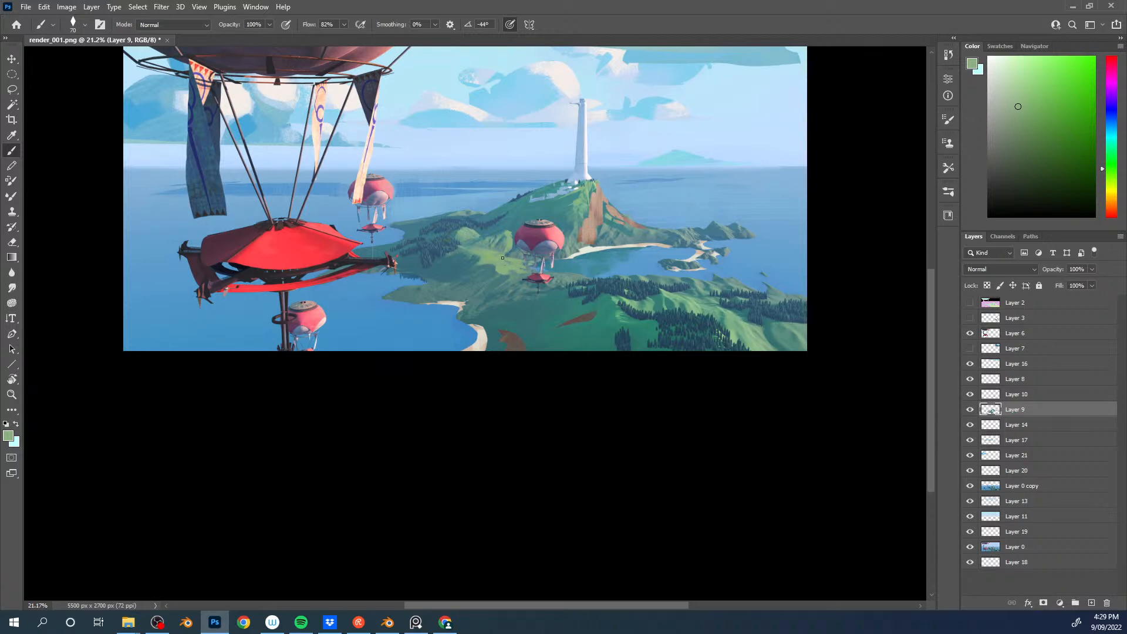
{"action": "left_click", "coordinate": [510, 246], "text": "alt"}
{"action": "key", "text": "bracketright"}
{"action": "key", "text": "bracketright"}
{"action": "key", "text": "bracketright"}
{"action": "key", "text": "bracketright"}
{"action": "left_click", "coordinate": [473, 235], "text": "alt"}
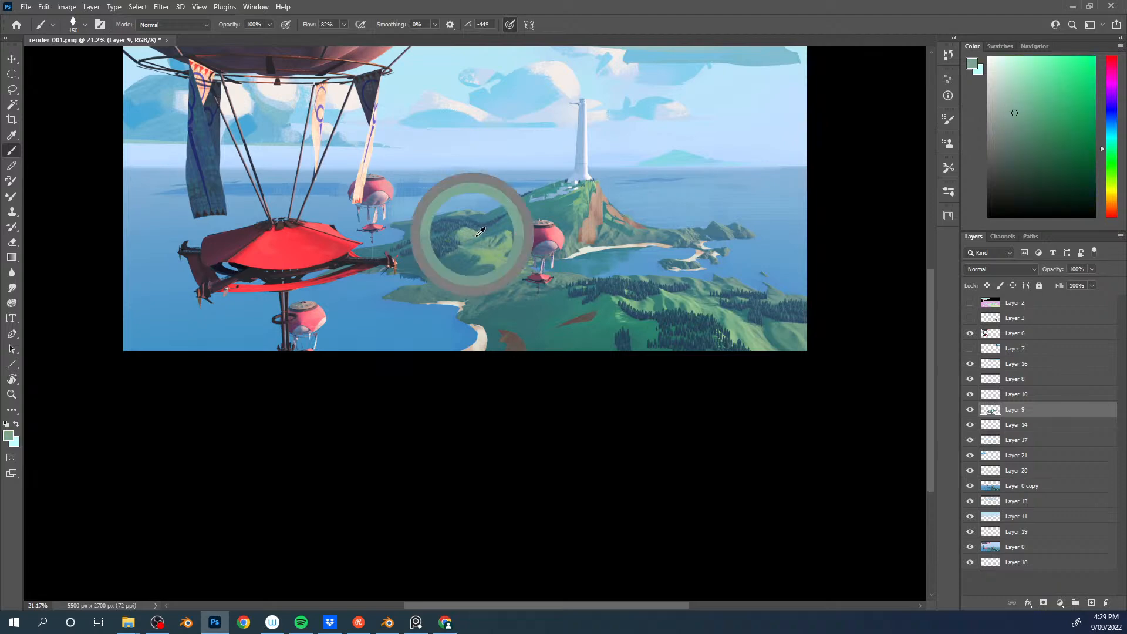
{"action": "left_click", "coordinate": [473, 230], "text": "alt"}
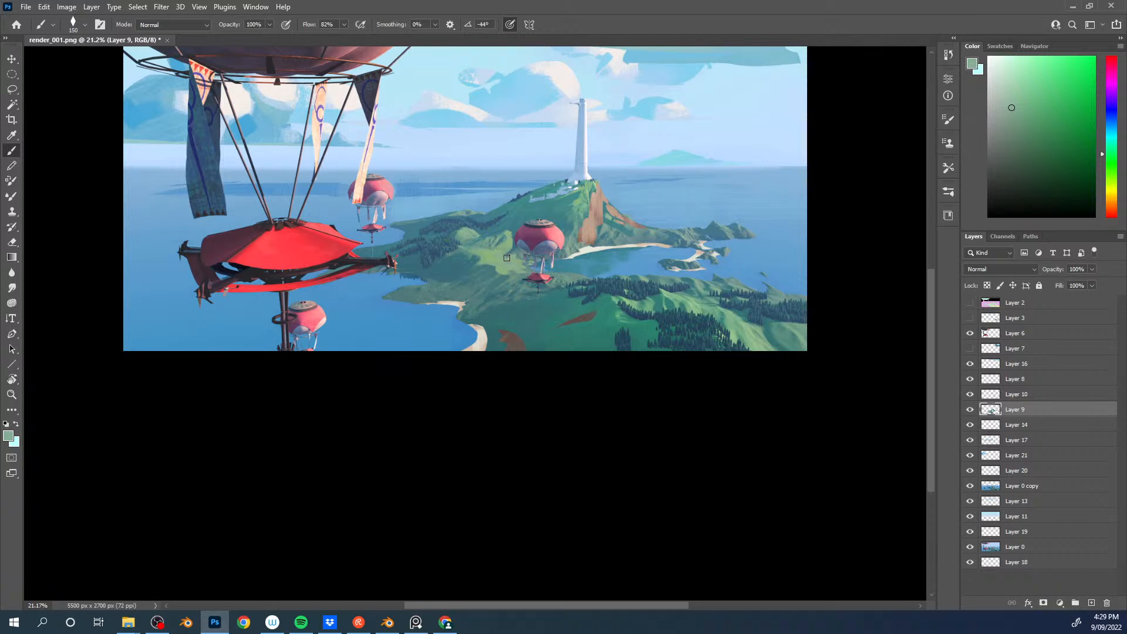
Step: Select Layer 8 and paint light green strokes on the slope beside the balloon with sampled greens
{"action": "left_click", "coordinate": [489, 257], "text": "alt"}
{"action": "right_click", "coordinate": [491, 262], "text": "ctrl"}
{"action": "left_click", "coordinate": [505, 268]}
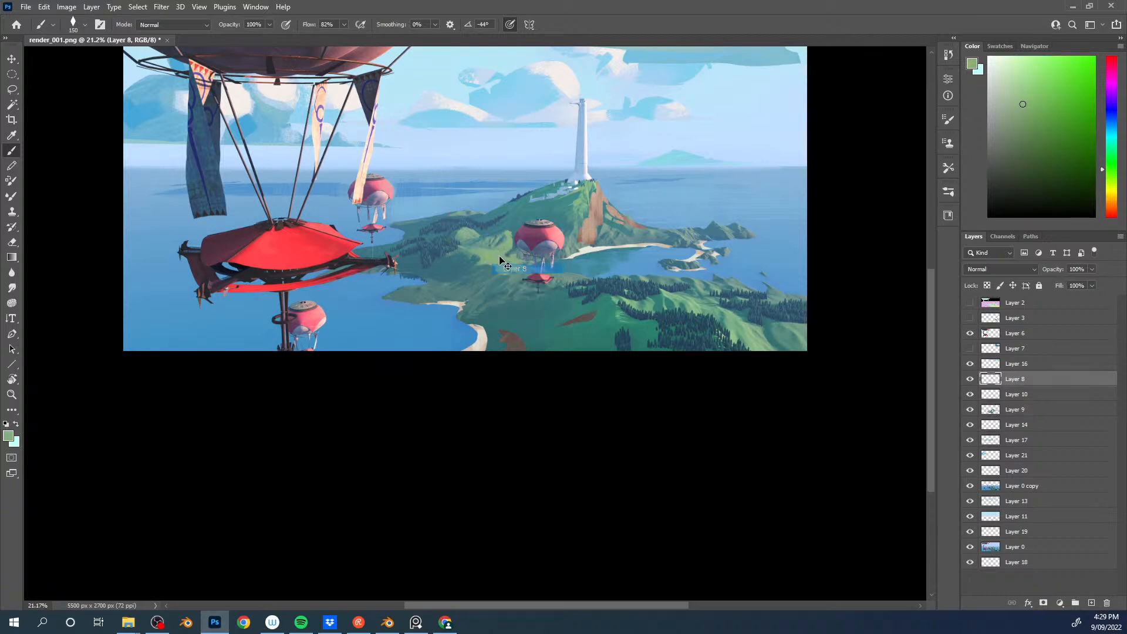
{"action": "left_click", "coordinate": [502, 261], "text": "alt"}
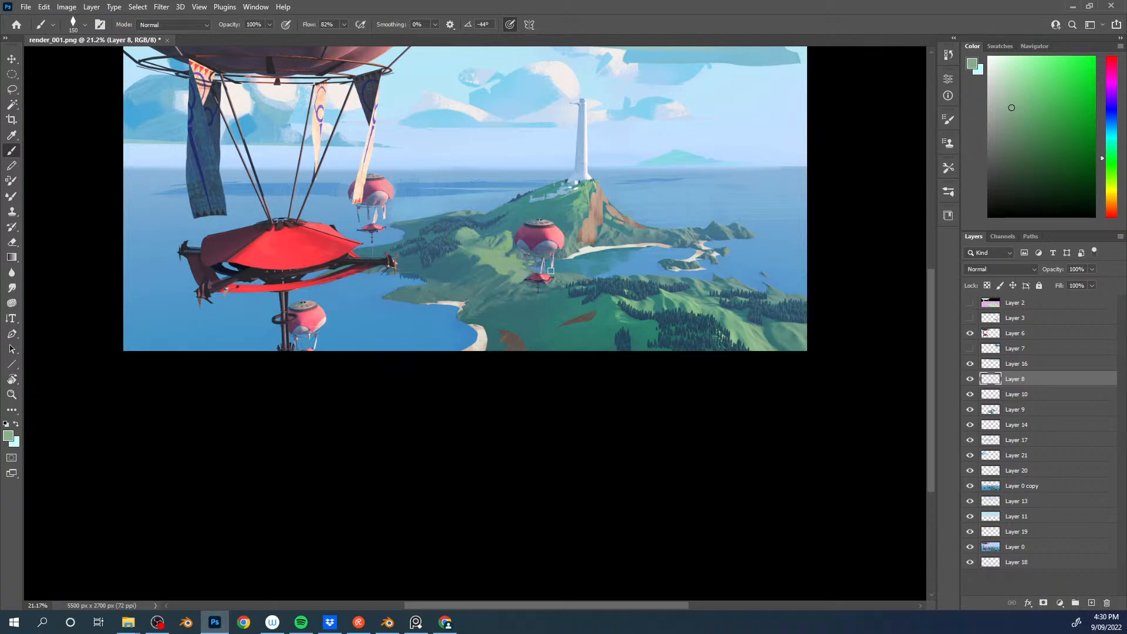
Step: Reshape the light green highlights on the rounded hilltop with sampled greens, using a smaller brush up to 125 px
{"action": "key", "text": "bracketleft"}
{"action": "key", "text": "bracketleft"}
{"action": "key", "text": "bracketleft"}
{"action": "left_click", "coordinate": [477, 240], "text": "alt"}
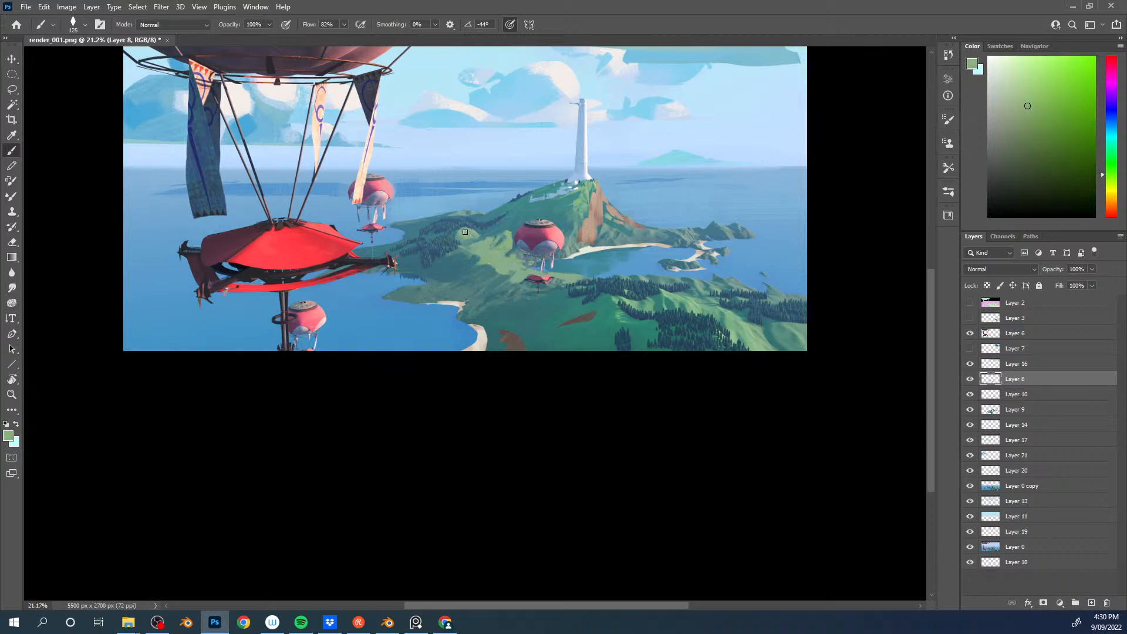
{"action": "left_click", "coordinate": [474, 231], "text": "alt"}
{"action": "left_click", "coordinate": [471, 236], "text": "alt"}
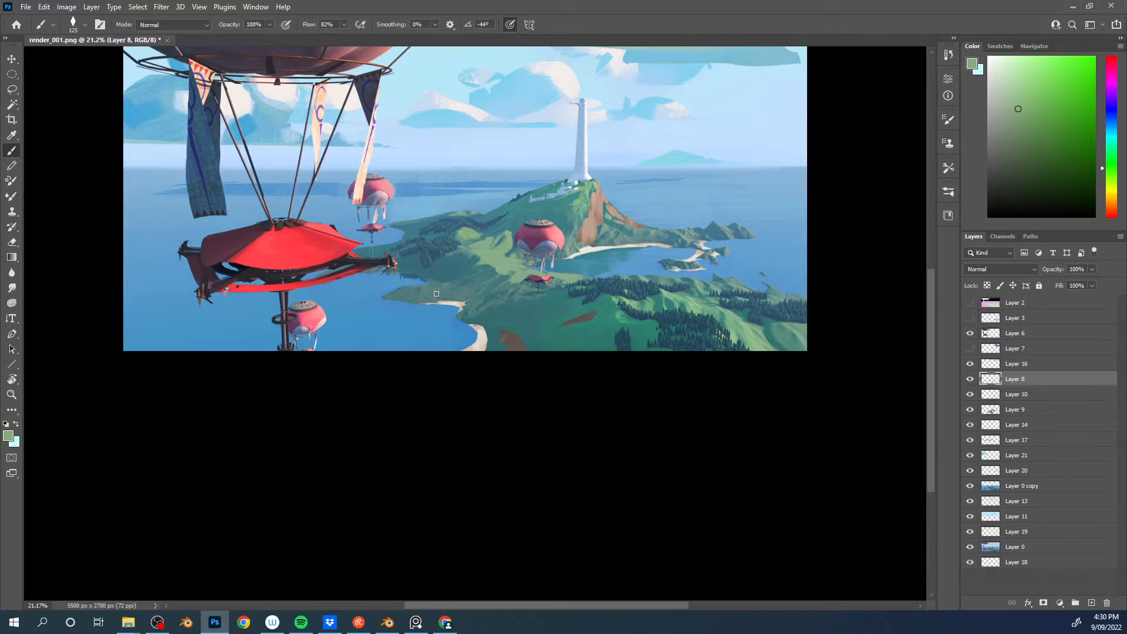
Step: Lasso a small patch on the low headland, paint it light green with a textured Sampled Brush at 80 px, and deselect
{"action": "key", "text": "l"}
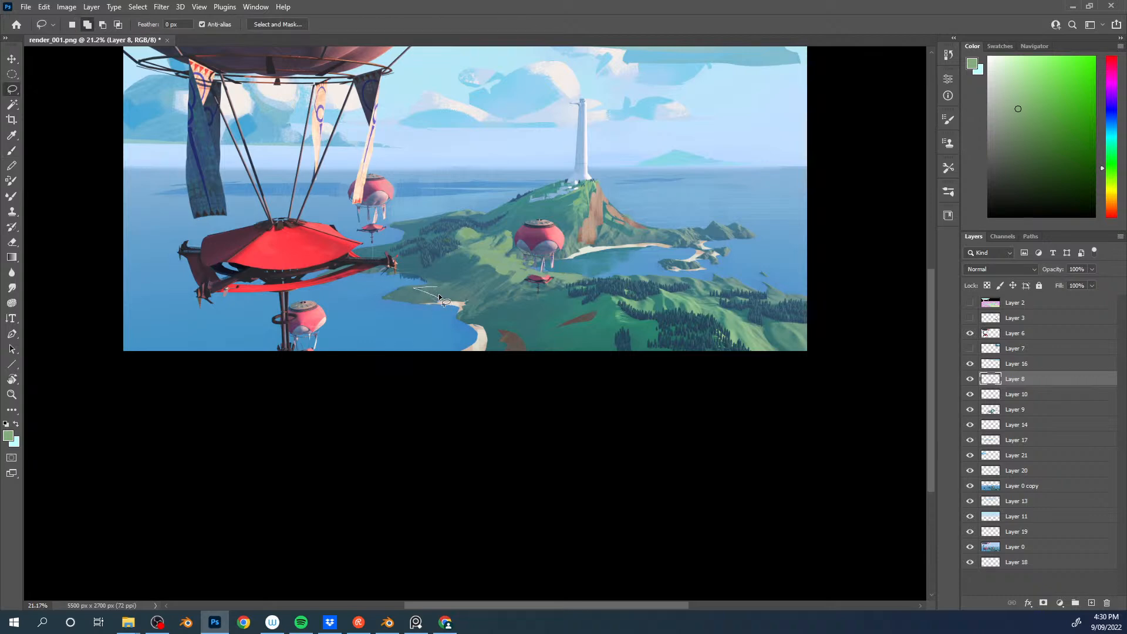
{"action": "mouse_move", "coordinate": [443, 297]}
{"action": "left_mouse_down"}
{"action": "mouse_move", "coordinate": [455, 294]}
{"action": "mouse_move", "coordinate": [416, 288]}
{"action": "left_mouse_up"}
{"action": "key", "text": "b"}
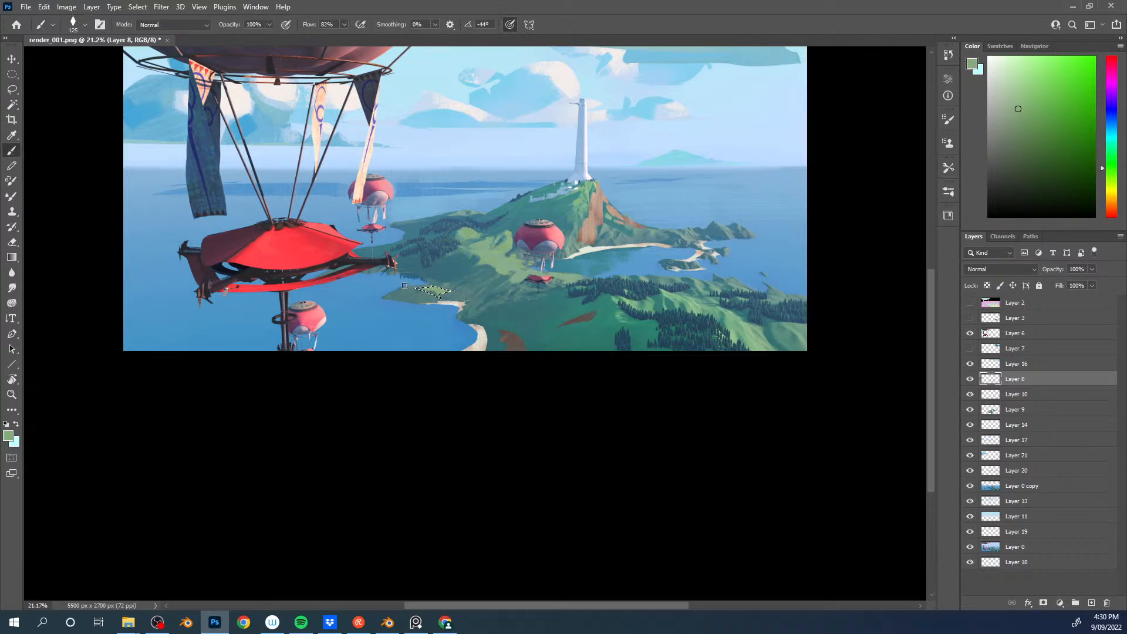
{"action": "right_click", "coordinate": [451, 291]}
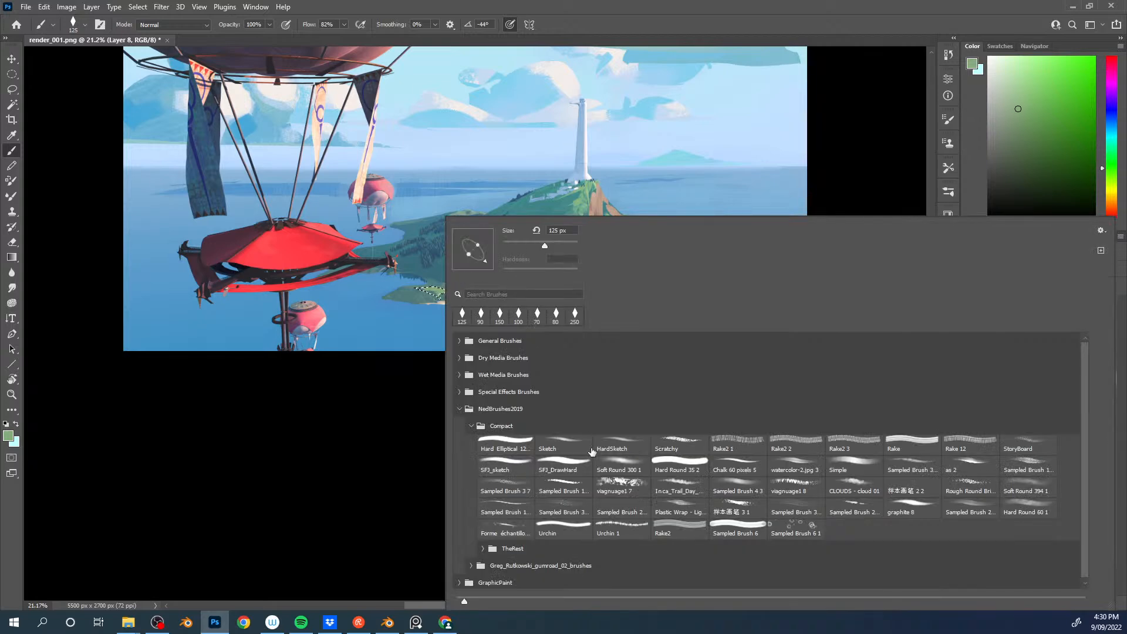
{"action": "double_click", "coordinate": [506, 486]}
{"action": "key", "text": "bracketleft"}
{"action": "key", "text": "ctrl+d"}
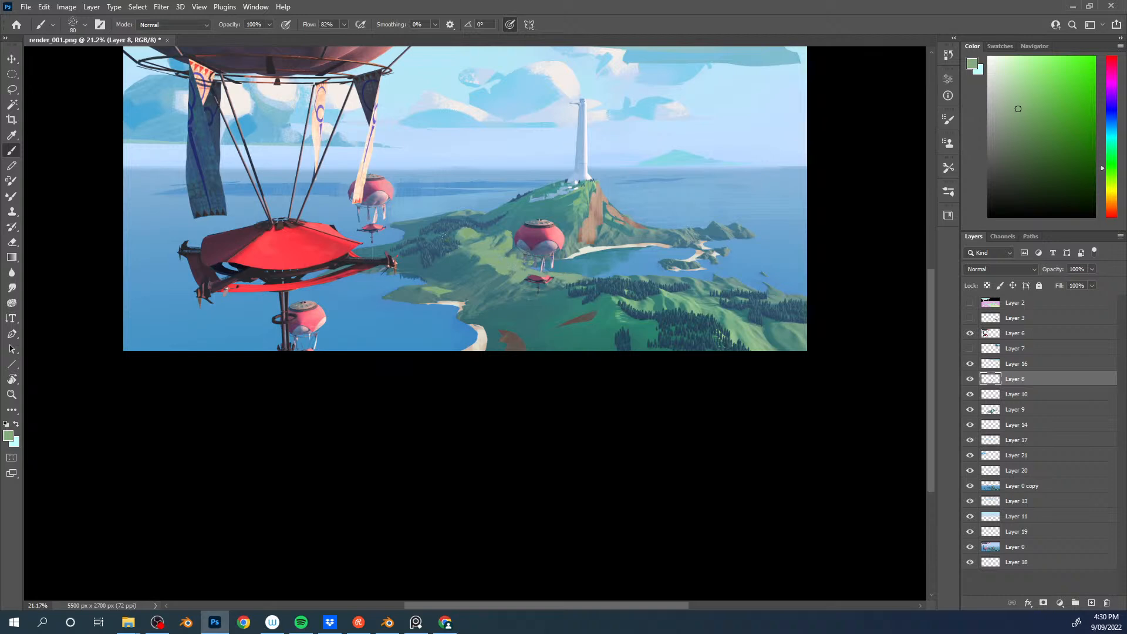
Step: Lasso the tip of the low headland, extend it into the sea with the textured brush at 80 px, and deselect
{"action": "key", "text": "l"}
{"action": "left_click_drag", "start_coordinate": [490, 315], "coordinate": [534, 288]}
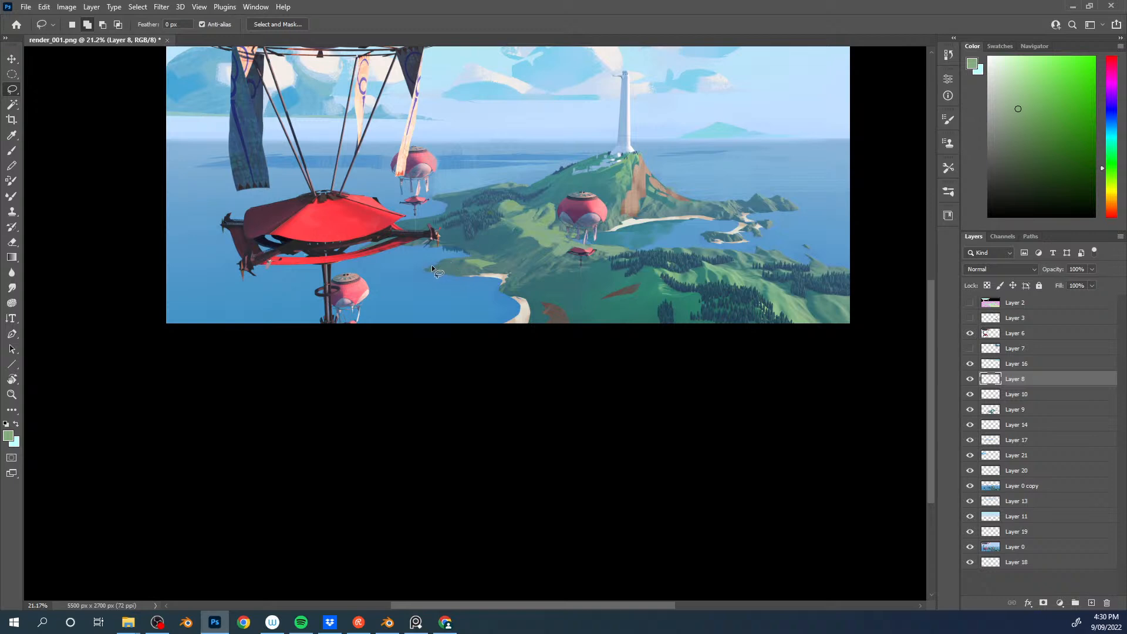
{"action": "mouse_move", "coordinate": [421, 261]}
{"action": "left_mouse_down"}
{"action": "mouse_move", "coordinate": [405, 272]}
{"action": "mouse_move", "coordinate": [449, 273]}
{"action": "mouse_move", "coordinate": [434, 272]}
{"action": "left_mouse_up"}
{"action": "key", "text": "b"}
{"action": "key", "text": "ctrl+d"}
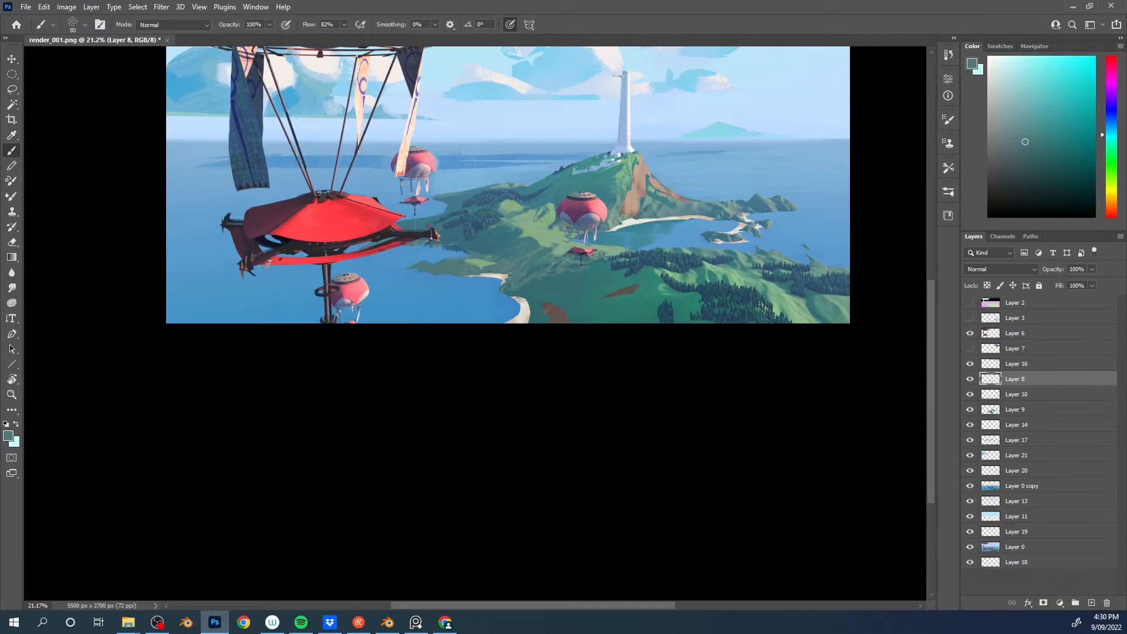
Step: Check the Layer 2 color key, and shade the wooded slope behind the headland with sampled dark teal at 60 px
{"action": "key", "text": "l"}
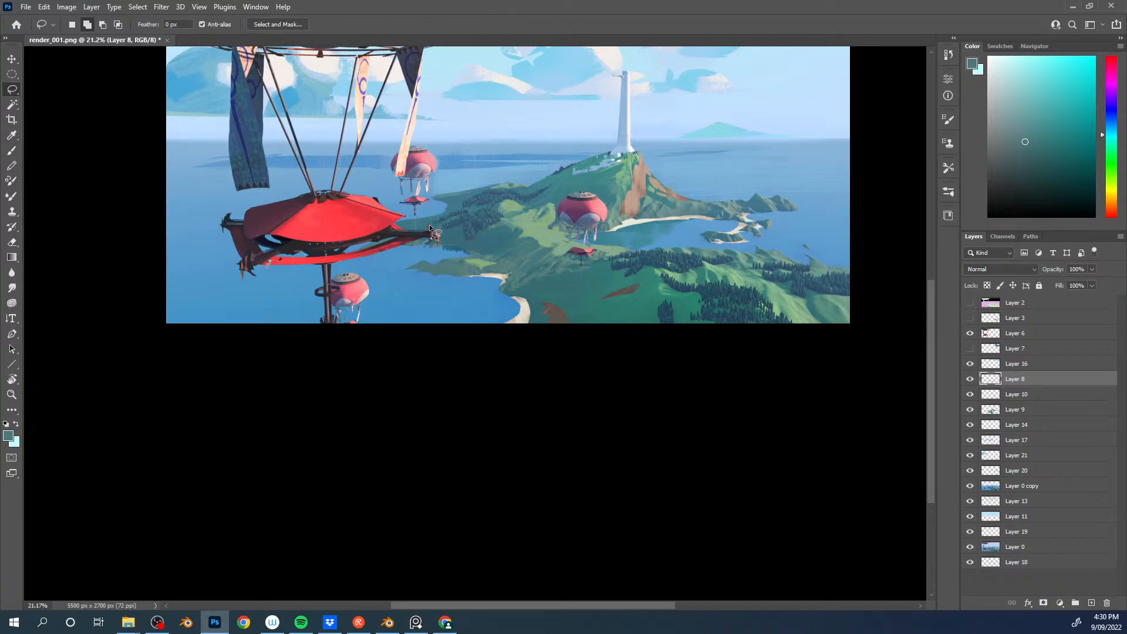
{"action": "left_click", "coordinate": [970, 303]}
{"action": "left_click", "coordinate": [970, 303]}
{"action": "mouse_move", "coordinate": [487, 237]}
{"action": "left_mouse_down"}
{"action": "mouse_move", "coordinate": [481, 257]}
{"action": "mouse_move", "coordinate": [517, 251]}
{"action": "left_mouse_up"}
{"action": "key", "text": "b"}
{"action": "left_click", "coordinate": [503, 259], "text": "alt"}
{"action": "left_click", "coordinate": [516, 243], "text": "alt"}
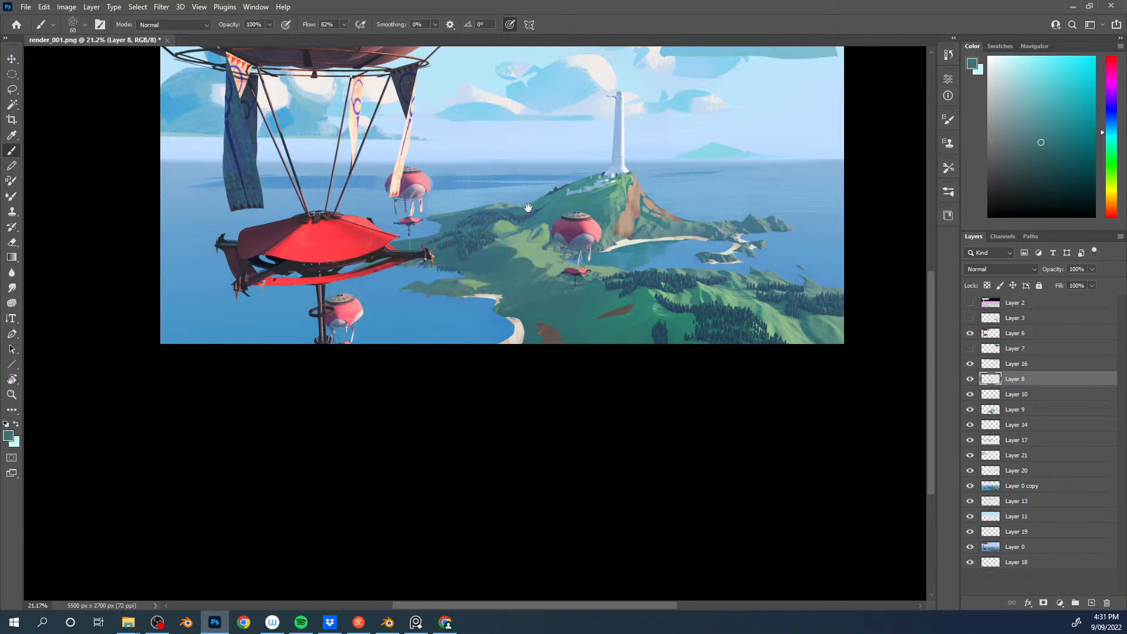
Step: Break up the edges of the thin brown slope patch with sampled teal-green and grey-brown
{"action": "left_click_drag", "start_coordinate": [550, 202], "coordinate": [542, 214]}
{"action": "left_click_drag", "start_coordinate": [599, 291], "coordinate": [516, 214]}
{"action": "left_click", "coordinate": [548, 247], "text": "alt"}
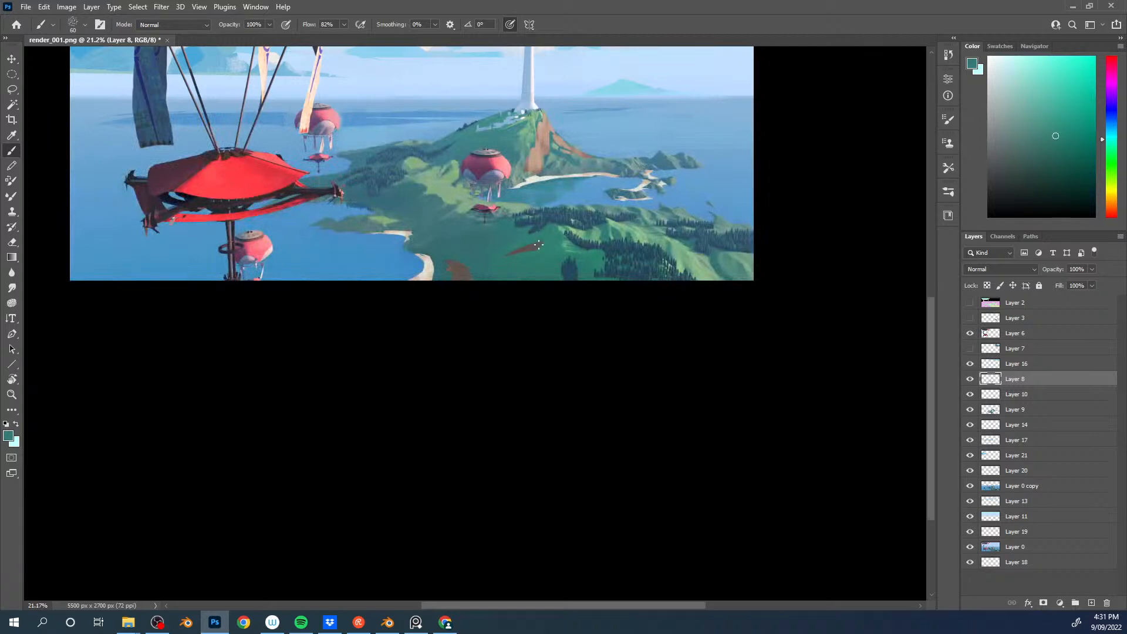
{"action": "left_click", "coordinate": [544, 243], "text": "alt"}
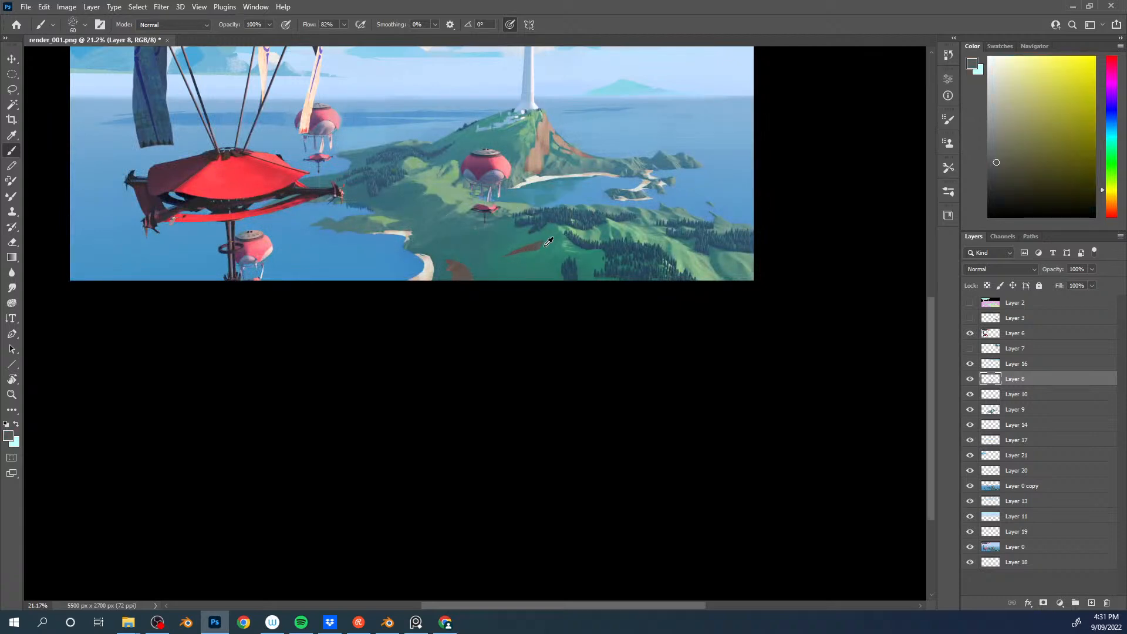
Step: Lasso a larger patch beside the foreground trees and fill it with dark grey-brown based on the sampled patch color, at 80 px
{"action": "key", "text": "l"}
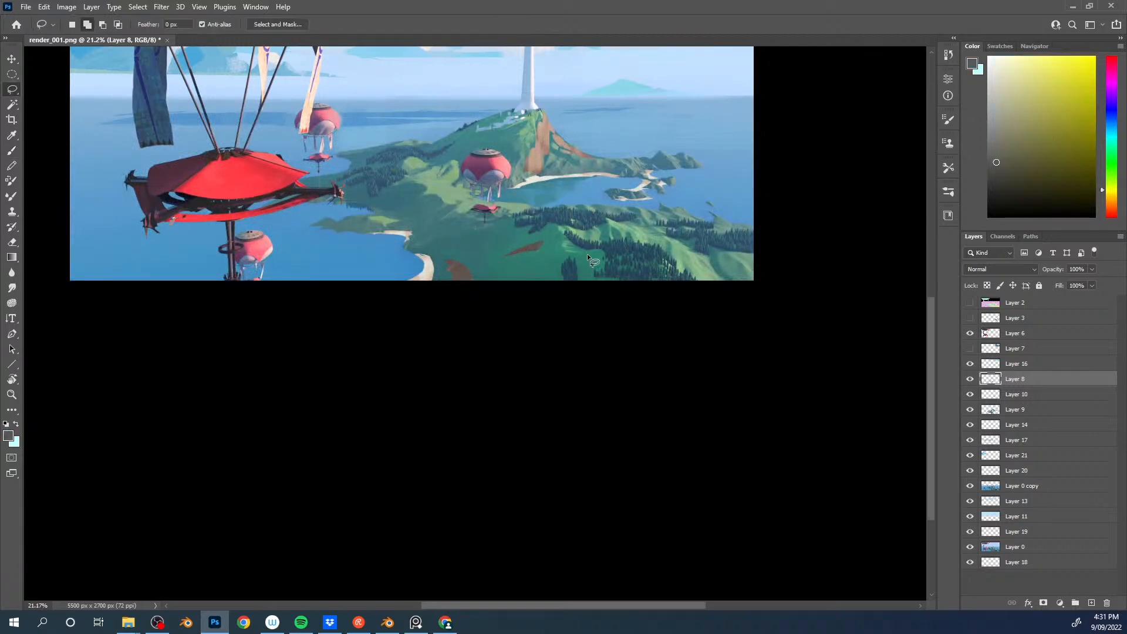
{"action": "mouse_move", "coordinate": [604, 253]}
{"action": "left_mouse_down"}
{"action": "mouse_move", "coordinate": [611, 284]}
{"action": "mouse_move", "coordinate": [555, 287]}
{"action": "mouse_move", "coordinate": [585, 252]}
{"action": "mouse_move", "coordinate": [576, 270]}
{"action": "mouse_move", "coordinate": [551, 276]}
{"action": "mouse_move", "coordinate": [595, 255]}
{"action": "mouse_move", "coordinate": [594, 269]}
{"action": "left_mouse_up"}
{"action": "key", "text": "b"}
{"action": "left_click", "coordinate": [541, 242], "text": "alt"}
{"action": "left_click_drag", "start_coordinate": [1011, 152], "coordinate": [1006, 152]}
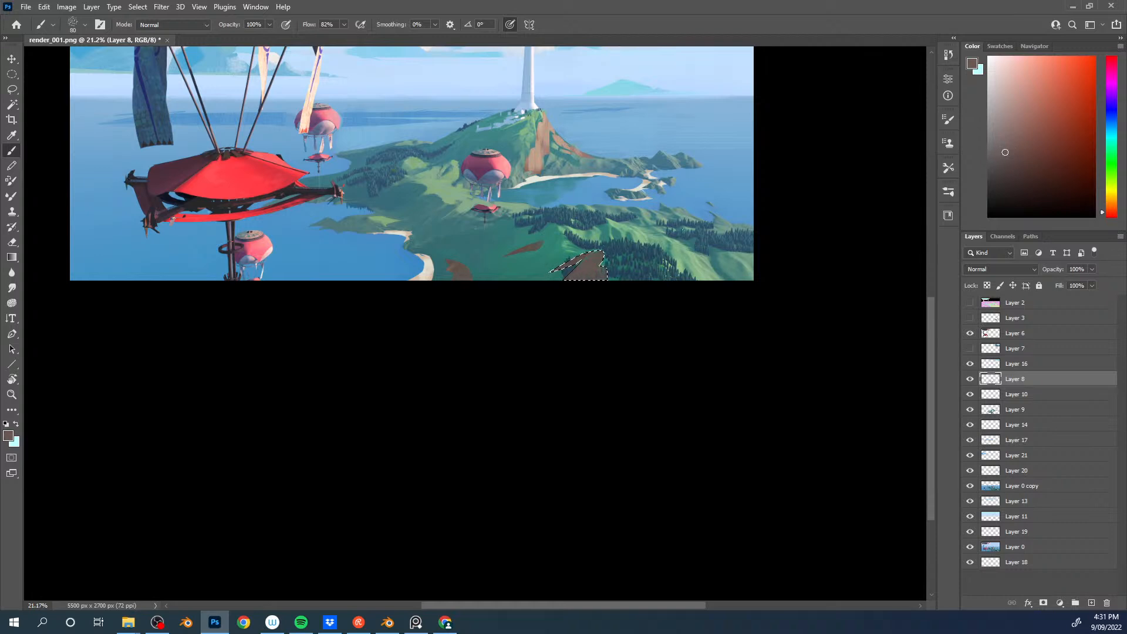
{"action": "left_click", "coordinate": [998, 167]}
{"action": "left_click_drag", "start_coordinate": [1111, 212], "coordinate": [1111, 206]}
{"action": "mouse_move", "coordinate": [598, 259]}
{"action": "left_mouse_down"}
{"action": "mouse_move", "coordinate": [576, 289]}
{"action": "mouse_move", "coordinate": [595, 245]}
{"action": "left_mouse_up"}
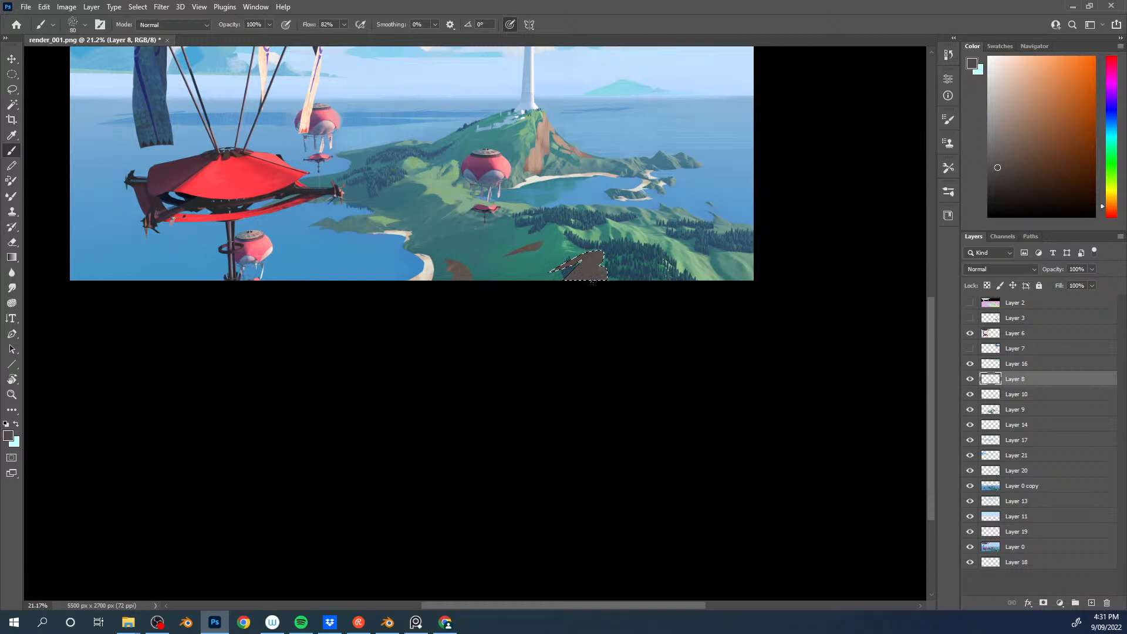
Step: Deselect the large brown patch and roughen its edges into the grass with sampled green and brown at 60 px
{"action": "left_click", "coordinate": [559, 254], "text": "alt"}
{"action": "key", "text": "bracketleft"}
{"action": "key", "text": "bracketleft"}
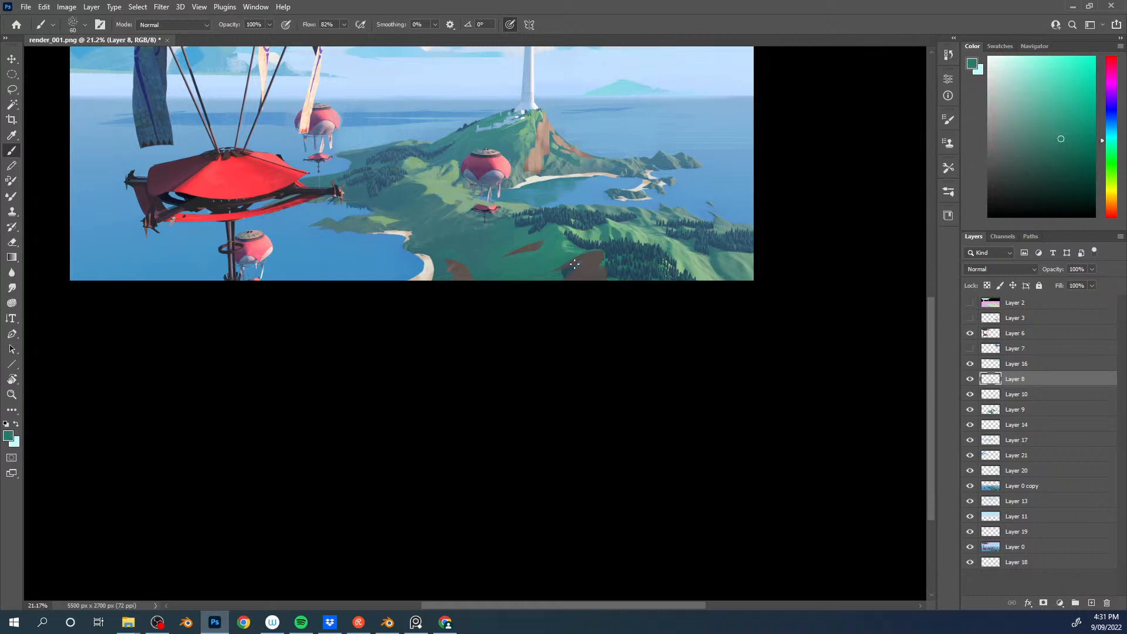
{"action": "left_click", "coordinate": [578, 268], "text": "alt"}
{"action": "left_click", "coordinate": [583, 260], "text": "alt"}
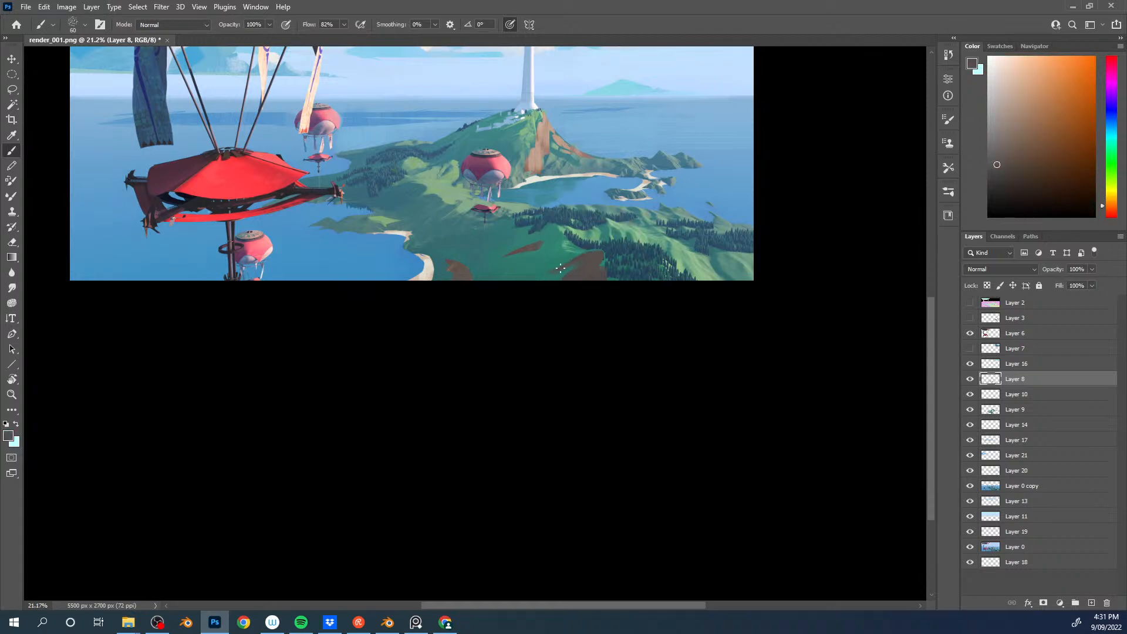
{"action": "left_click", "coordinate": [565, 259], "text": "alt"}
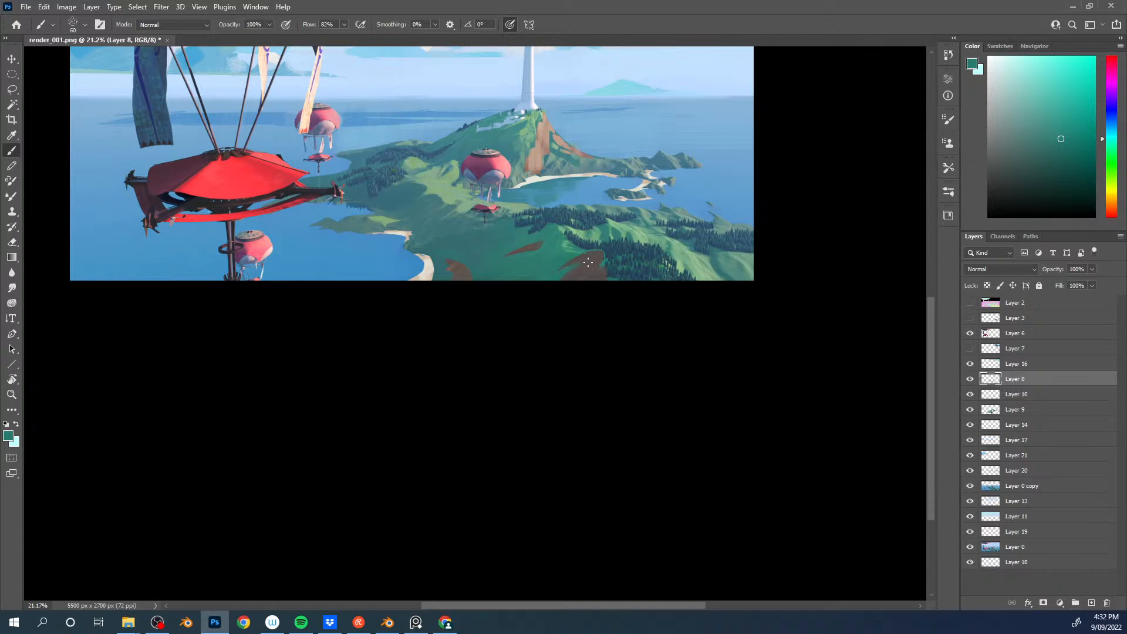
{"action": "left_click", "coordinate": [587, 261], "text": "alt"}
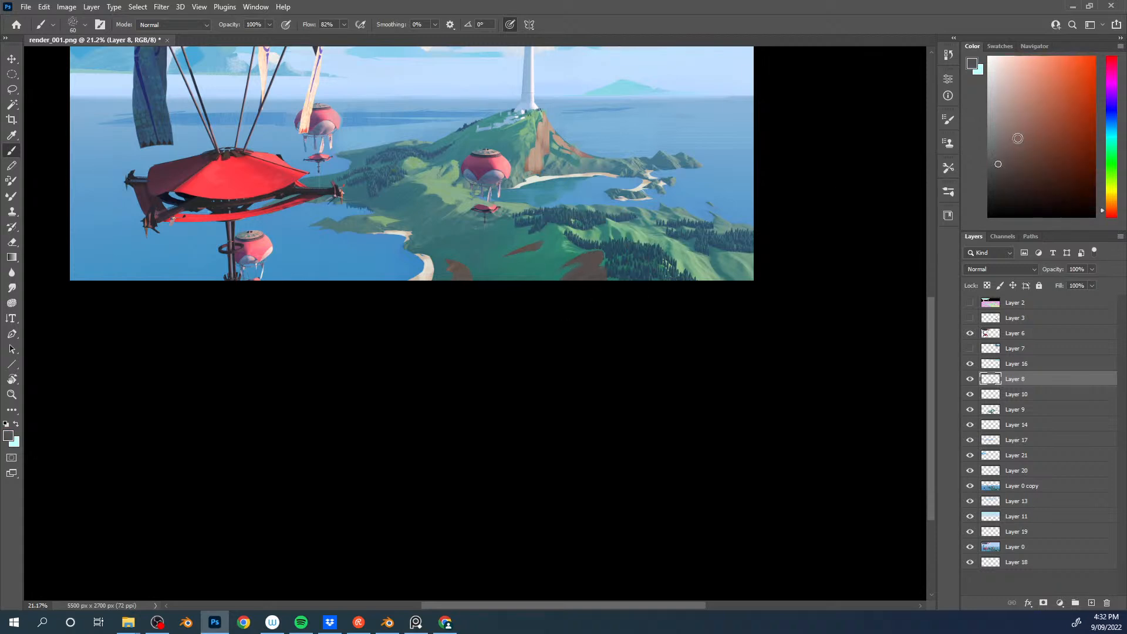
Step: Blend the grass above the large brown patch with sampled greens at 40 px and the slope below the balloon with teal at 100 px
{"action": "left_click", "coordinate": [597, 256], "text": "alt"}
{"action": "key", "text": "bracketleft"}
{"action": "left_click", "coordinate": [605, 256], "text": "alt"}
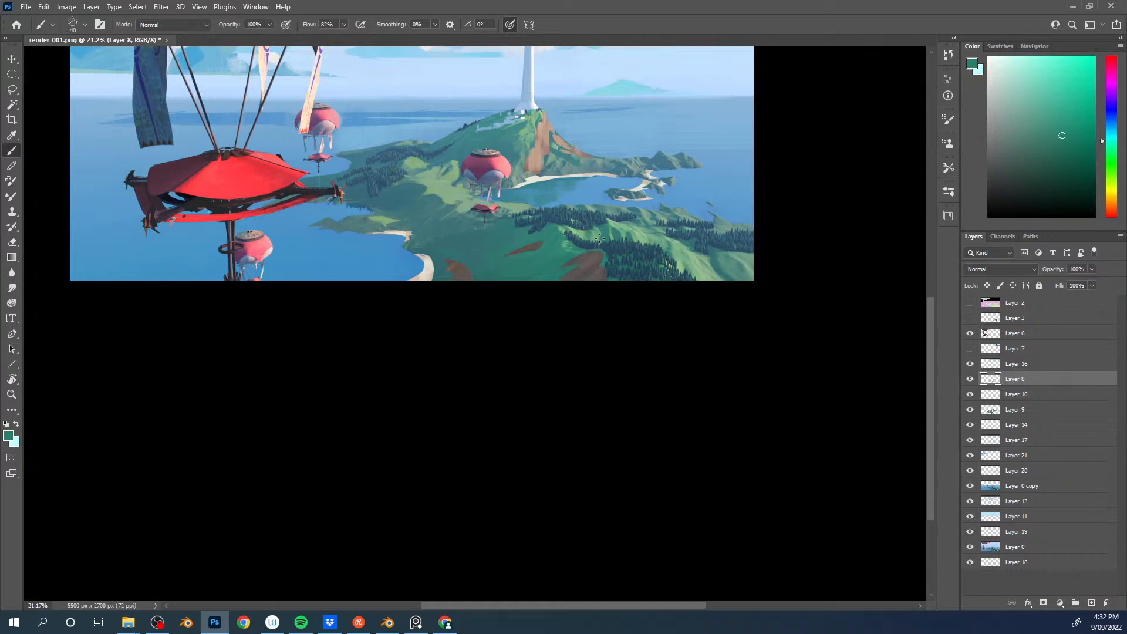
{"action": "left_click", "coordinate": [497, 226], "text": "alt"}
{"action": "key", "text": "bracketright"}
{"action": "key", "text": "bracketright"}
{"action": "key", "text": "bracketright"}
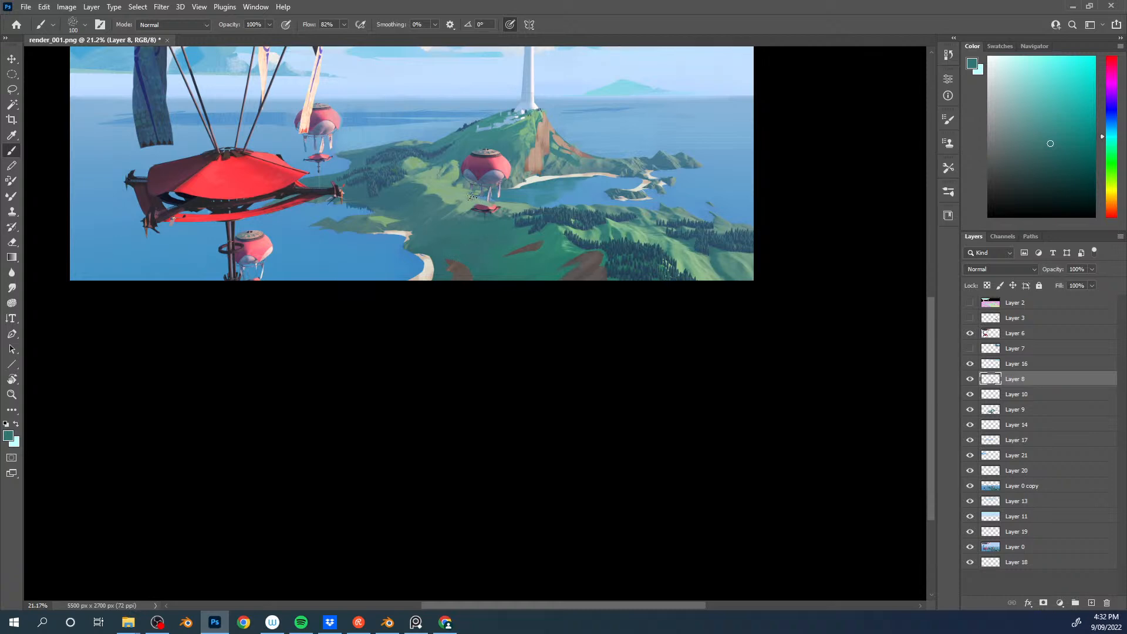
Step: On a new layer, draw a thin winding dark line across the foreground grass with the flattened Hard Elliptical brush at 10 px
{"action": "key", "text": "ctrl+alt+shift+n"}
{"action": "right_click", "coordinate": [490, 143]}
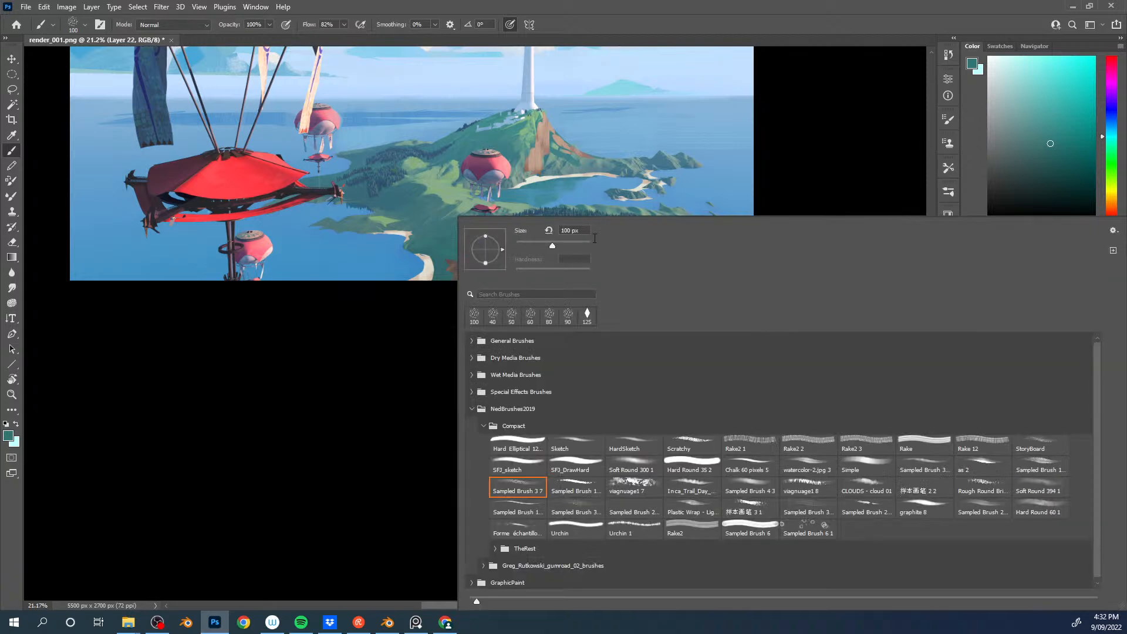
{"action": "left_click", "coordinate": [530, 442]}
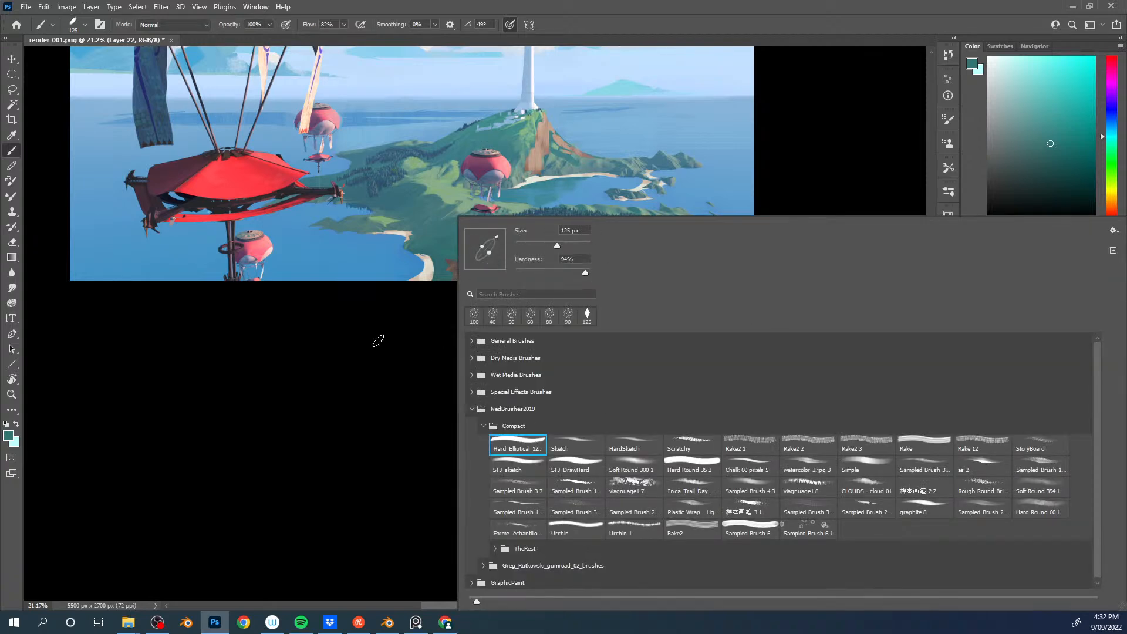
{"action": "left_click_drag", "start_coordinate": [497, 238], "coordinate": [505, 249]}
{"action": "left_click", "coordinate": [403, 357]}
{"action": "left_click", "coordinate": [435, 247], "text": "alt"}
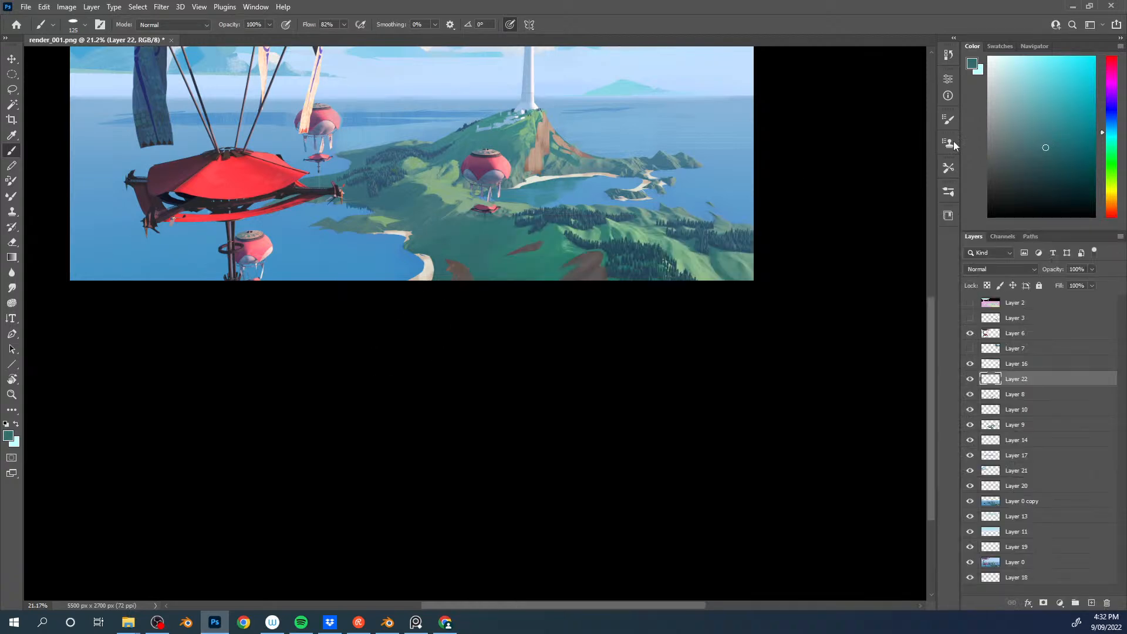
{"action": "left_click", "coordinate": [1018, 170]}
{"action": "key", "text": "bracketleft"}
{"action": "key", "text": "bracketleft"}
{"action": "key", "text": "bracketleft"}
{"action": "left_click_drag", "start_coordinate": [502, 238], "coordinate": [535, 237]}
Step: Lock the line layer's transparent pixels and tint the winding line with sampled teal using the textured brush at 125 px
{"action": "right_click", "coordinate": [596, 199]}
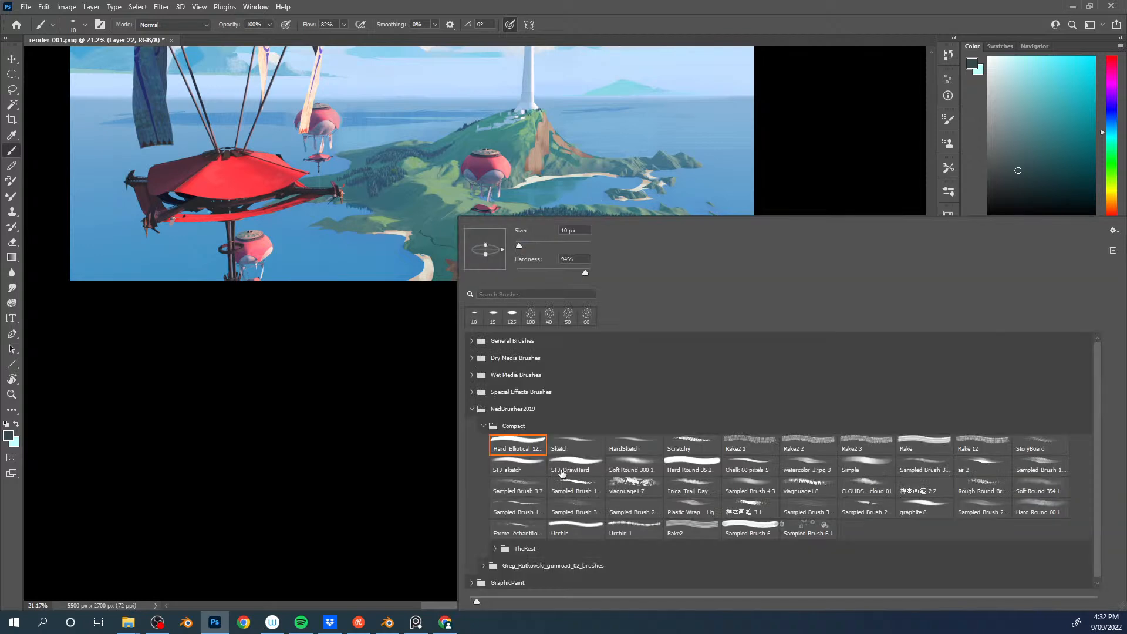
{"action": "double_click", "coordinate": [529, 316]}
{"action": "left_click", "coordinate": [435, 218], "text": "alt"}
{"action": "key", "text": "bracketleft"}
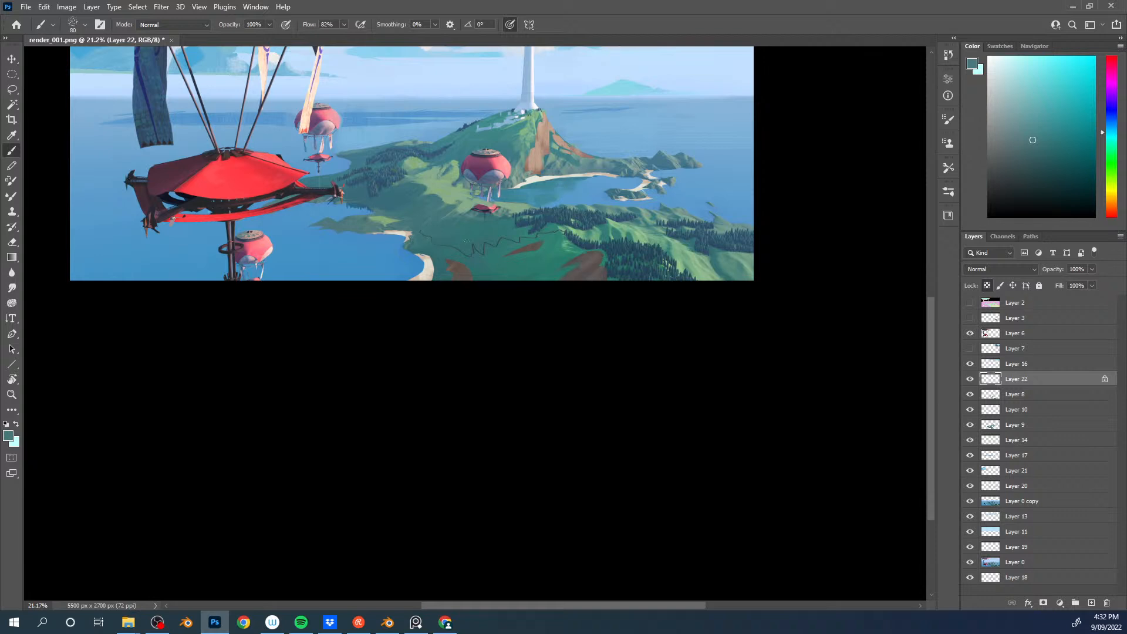
{"action": "key", "text": "bracketright"}
{"action": "key", "text": "bracketright"}
{"action": "key", "text": "bracketright"}
{"action": "left_click_drag", "start_coordinate": [559, 227], "coordinate": [462, 258]}
Step: Blend the winding line's beach end into the grass with a darker teal sampled beside it
{"action": "key", "text": "z"}
{"action": "left_click", "coordinate": [443, 239]}
{"action": "mouse_move", "coordinate": [460, 233]}
{"action": "left_mouse_down"}
{"action": "mouse_move", "coordinate": [478, 231]}
{"action": "mouse_move", "coordinate": [420, 244]}
{"action": "mouse_move", "coordinate": [467, 235]}
{"action": "mouse_move", "coordinate": [449, 237]}
{"action": "left_mouse_up"}
{"action": "key", "text": "b"}
{"action": "left_click", "coordinate": [435, 244], "text": "alt"}
{"action": "key", "text": "z"}
{"action": "key", "text": "b"}
{"action": "left_click_drag", "start_coordinate": [455, 239], "coordinate": [495, 288]}
Step: Unlock the line layer's transparency, extend the winding line with the hard elliptical brush below 10 px, and lock transparency again
{"action": "right_click", "coordinate": [508, 269]}
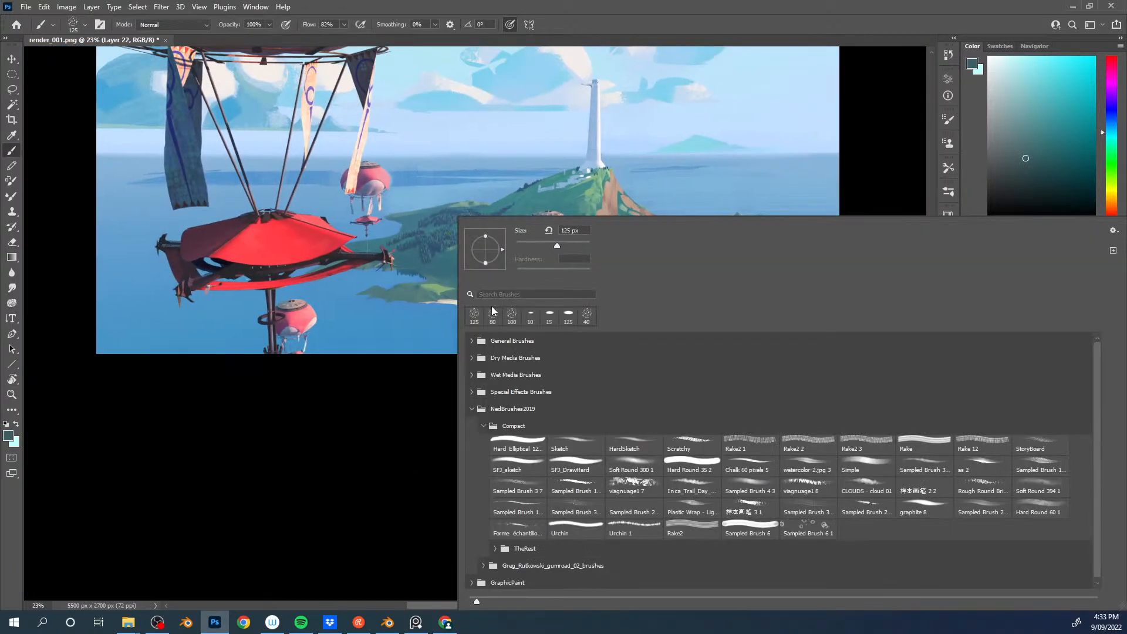
{"action": "double_click", "coordinate": [532, 317]}
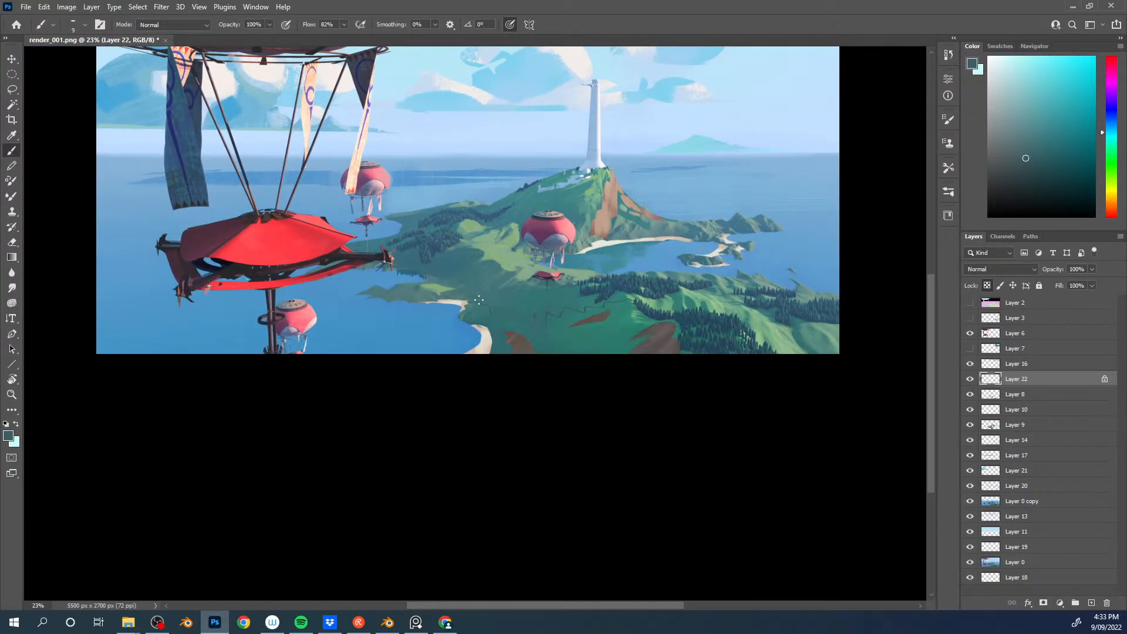
{"action": "key", "text": "slash"}
{"action": "key", "text": "bracketleft"}
{"action": "left_click_drag", "start_coordinate": [495, 256], "coordinate": [510, 261]}
{"action": "key", "text": "bracketleft"}
{"action": "key", "text": "slash"}
Step: Recolor parts of the winding line with sampled blue and teal using the SFJ_sketch brush at 40 px
{"action": "left_click", "coordinate": [574, 181], "text": "alt"}
{"action": "key", "text": "bracketright"}
{"action": "key", "text": "bracketright"}
{"action": "key", "text": "bracketright"}
{"action": "key", "text": "bracketright"}
{"action": "key", "text": "bracketright"}
{"action": "right_click", "coordinate": [489, 253]}
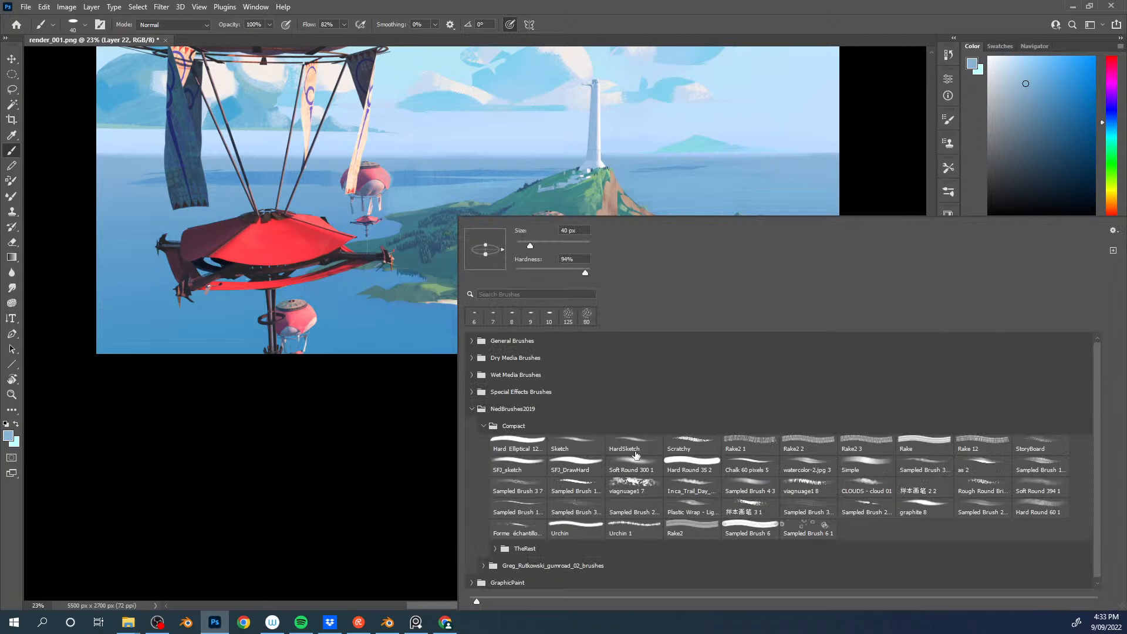
{"action": "double_click", "coordinate": [517, 465]}
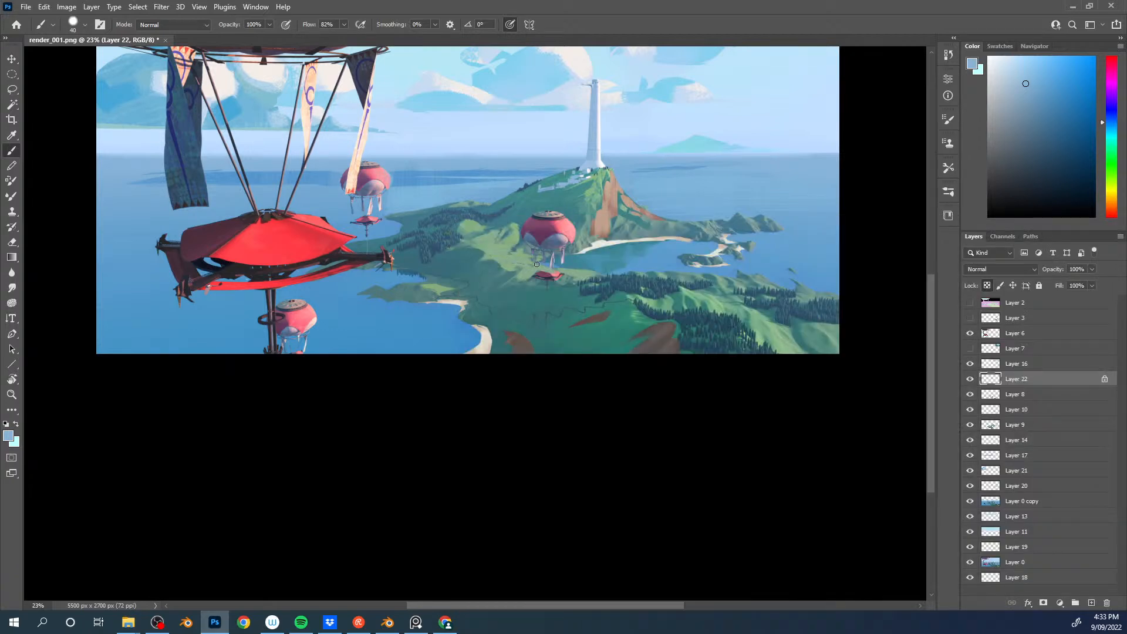
{"action": "left_click", "coordinate": [520, 312], "text": "alt"}
{"action": "left_click_drag", "start_coordinate": [520, 313], "coordinate": [500, 316], "text": "alt"}
{"action": "left_click", "coordinate": [507, 252], "text": "alt"}
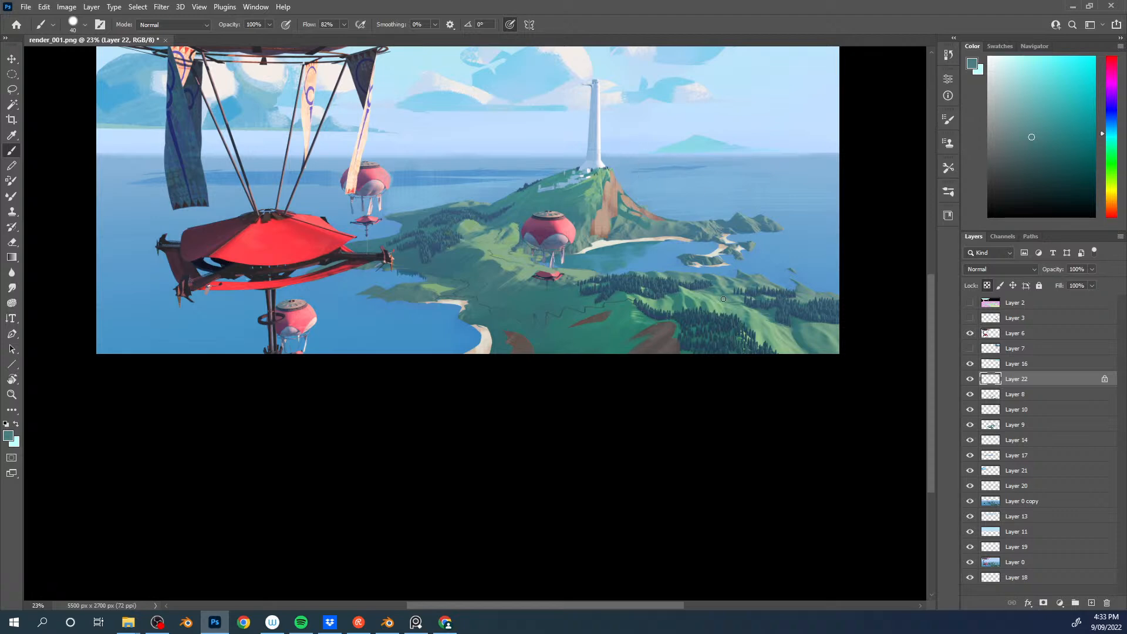
Step: Add a new layer for the wooded hills and prepare Sampled Brush 1 at 70 px with light green sampled from the slope
{"action": "left_click_drag", "start_coordinate": [687, 312], "coordinate": [602, 280]}
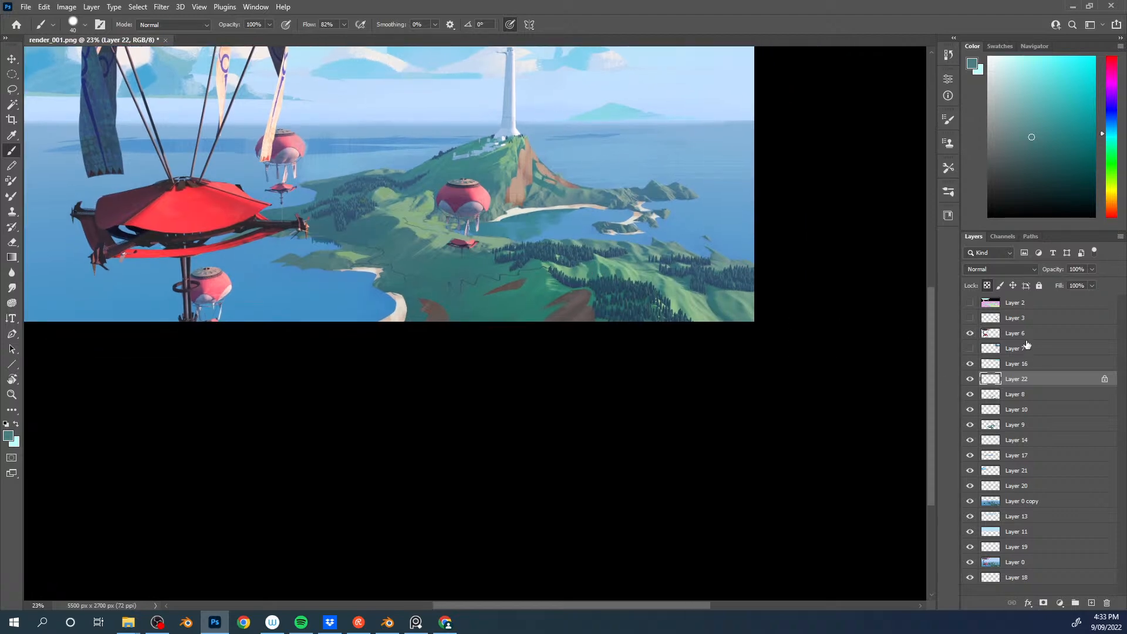
{"action": "key", "text": "ctrl+alt+shift+n"}
{"action": "right_click", "coordinate": [539, 439]}
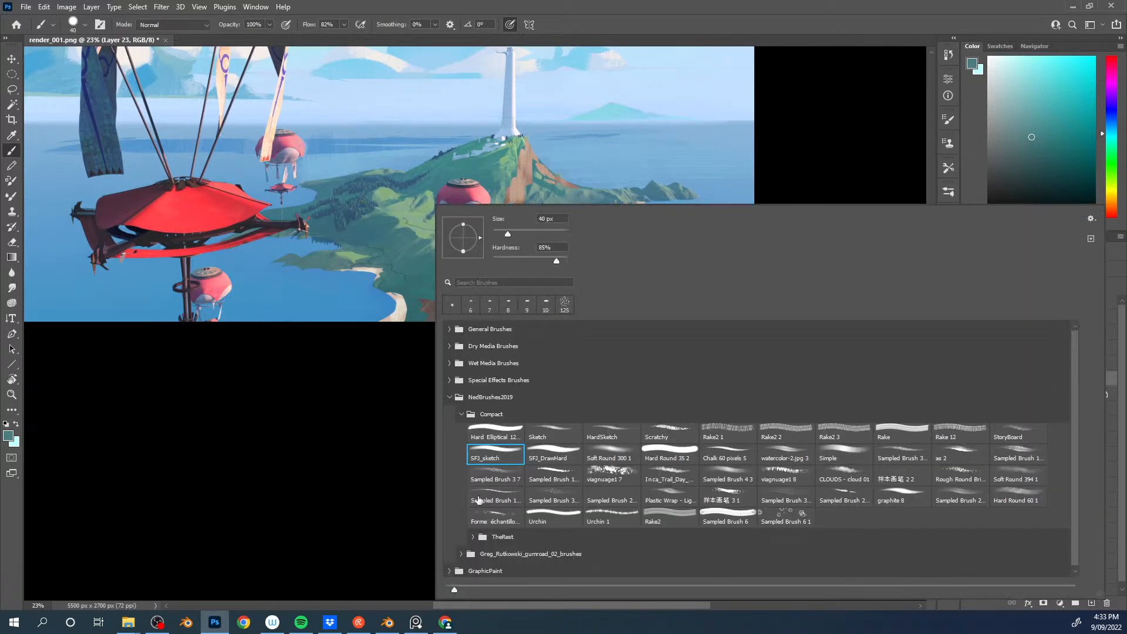
{"action": "left_click", "coordinate": [545, 480]}
{"action": "left_click", "coordinate": [362, 460]}
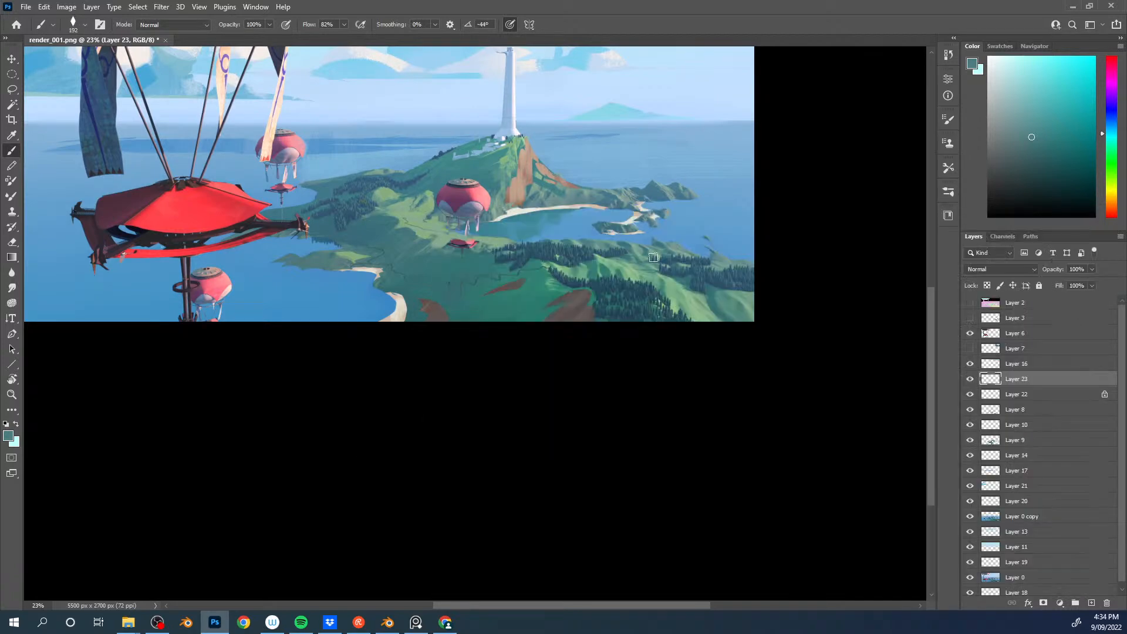
{"action": "left_click", "coordinate": [611, 262], "text": "alt"}
{"action": "key", "text": "bracketleft"}
{"action": "key", "text": "bracketleft"}
{"action": "key", "text": "bracketleft"}
{"action": "key", "text": "bracketleft"}
{"action": "key", "text": "bracketleft"}
{"action": "key", "text": "bracketleft"}
{"action": "key", "text": "bracketleft"}
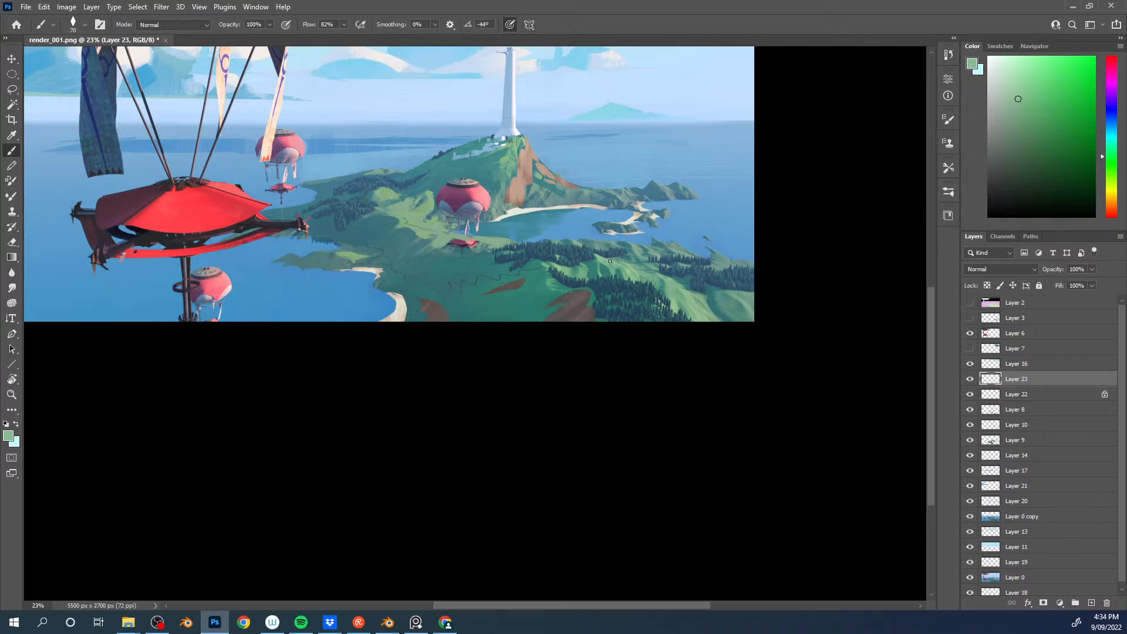
Step: Lasso a patch on the grassy slope between the tree rows, fill it with sampled light greens at 125 px, and deselect it
{"action": "key", "text": "l"}
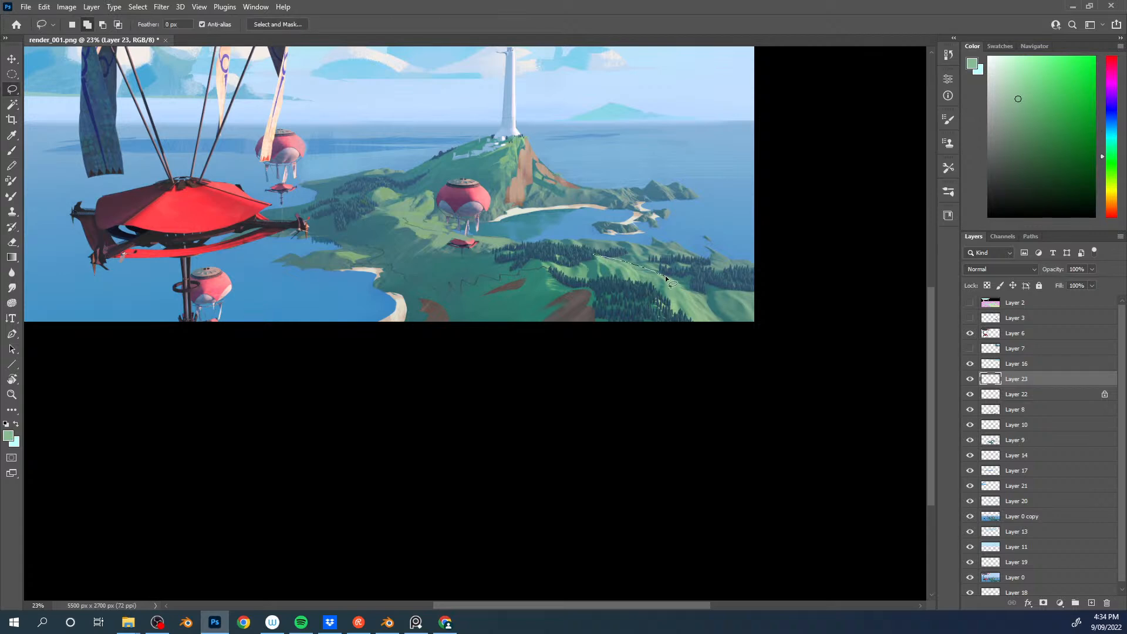
{"action": "left_click_drag", "start_coordinate": [611, 272], "coordinate": [608, 269]}
{"action": "key", "text": "b"}
{"action": "left_click", "coordinate": [426, 216], "text": "alt"}
{"action": "key", "text": "bracketright"}
{"action": "key", "text": "bracketright"}
{"action": "key", "text": "bracketright"}
{"action": "key", "text": "bracketright"}
{"action": "mouse_move", "coordinate": [605, 260]}
{"action": "left_mouse_down"}
{"action": "mouse_move", "coordinate": [657, 273]}
{"action": "mouse_move", "coordinate": [635, 269]}
{"action": "mouse_move", "coordinate": [643, 283]}
{"action": "mouse_move", "coordinate": [609, 264]}
{"action": "left_mouse_up"}
{"action": "left_click", "coordinate": [654, 276], "text": "alt"}
{"action": "key", "text": "ctrl+d"}
Step: Paint yellow-green highlights on the slope between the tree rows, adjusting the sampled green and cutting edges with sampled teal
{"action": "left_click", "coordinate": [637, 263], "text": "alt"}
{"action": "key", "text": "bracketleft"}
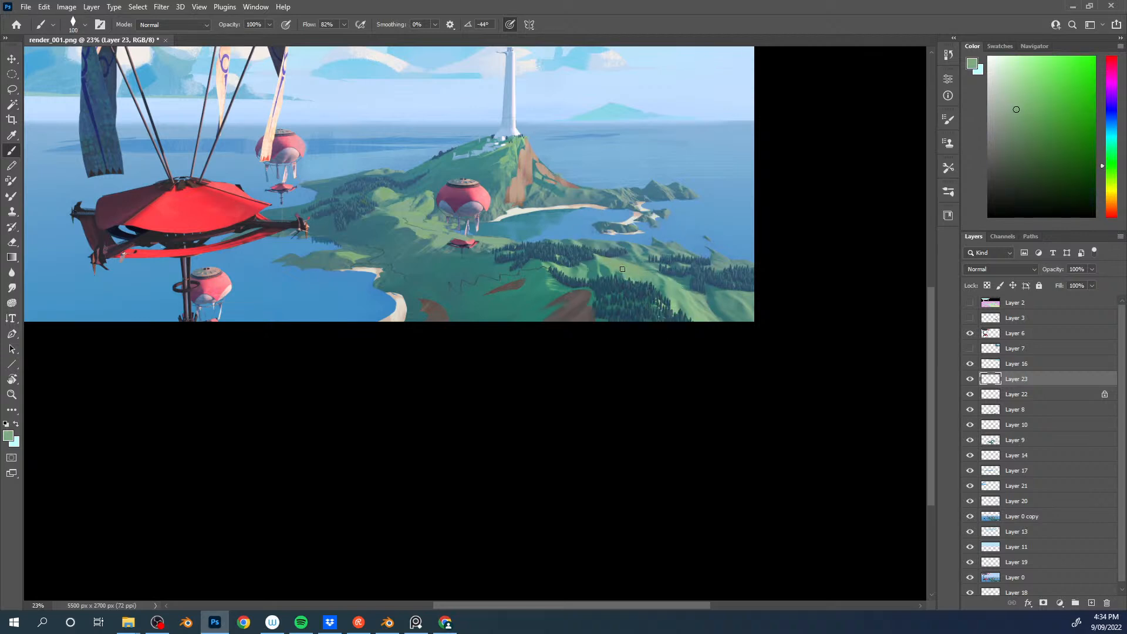
{"action": "left_click", "coordinate": [1024, 101]}
{"action": "left_click", "coordinate": [1109, 177]}
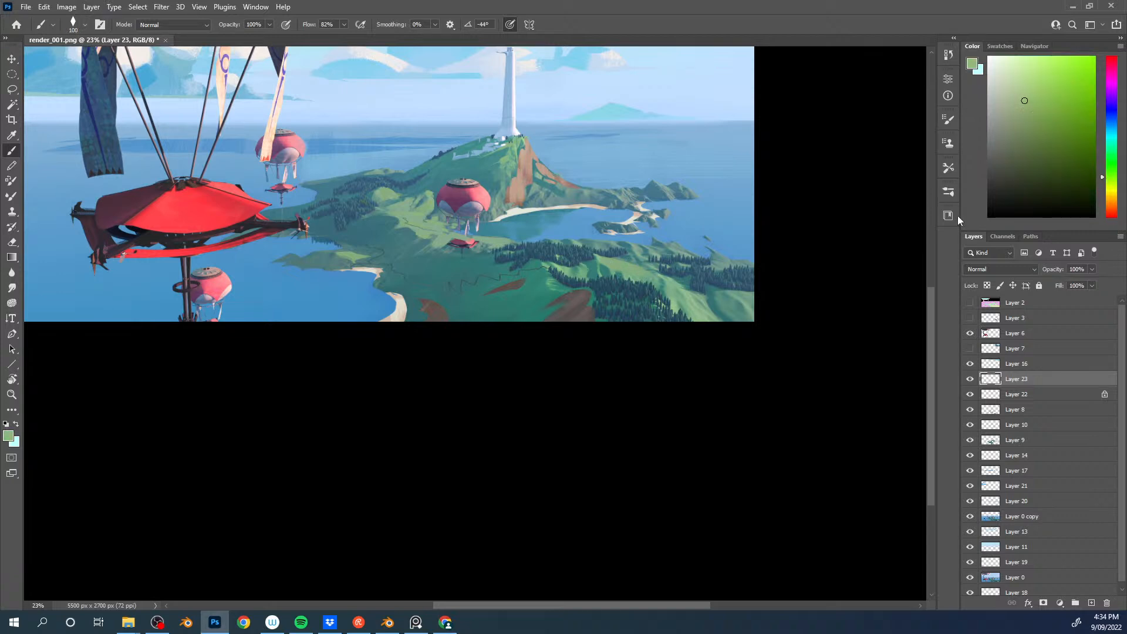
{"action": "key", "text": "bracketleft"}
{"action": "left_click", "coordinate": [596, 256], "text": "alt"}
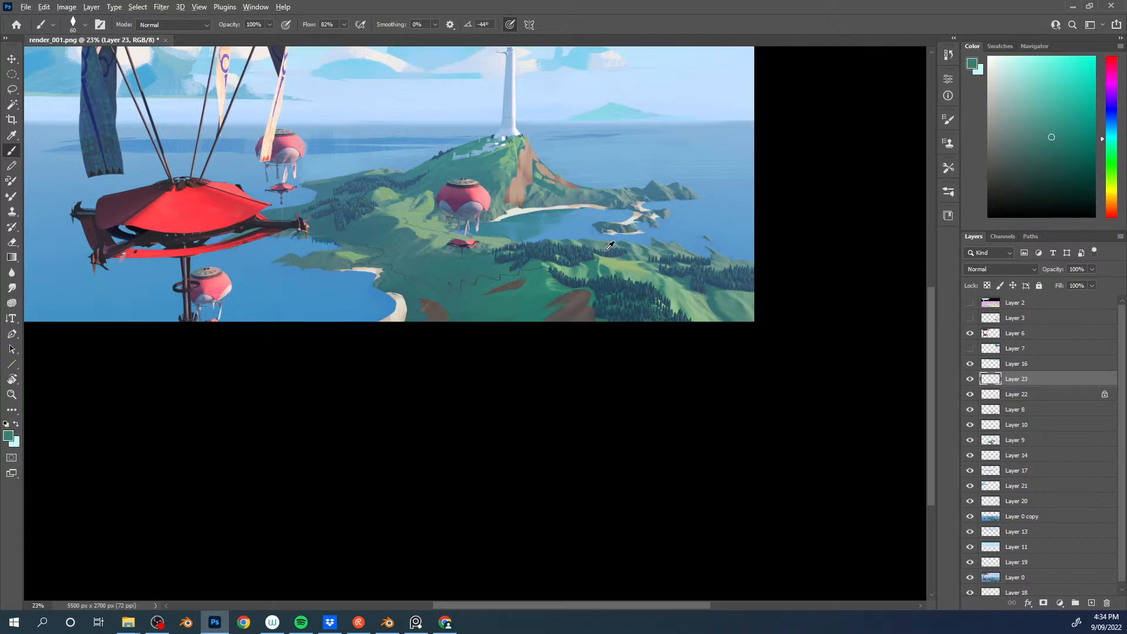
{"action": "left_click", "coordinate": [607, 259], "text": "alt"}
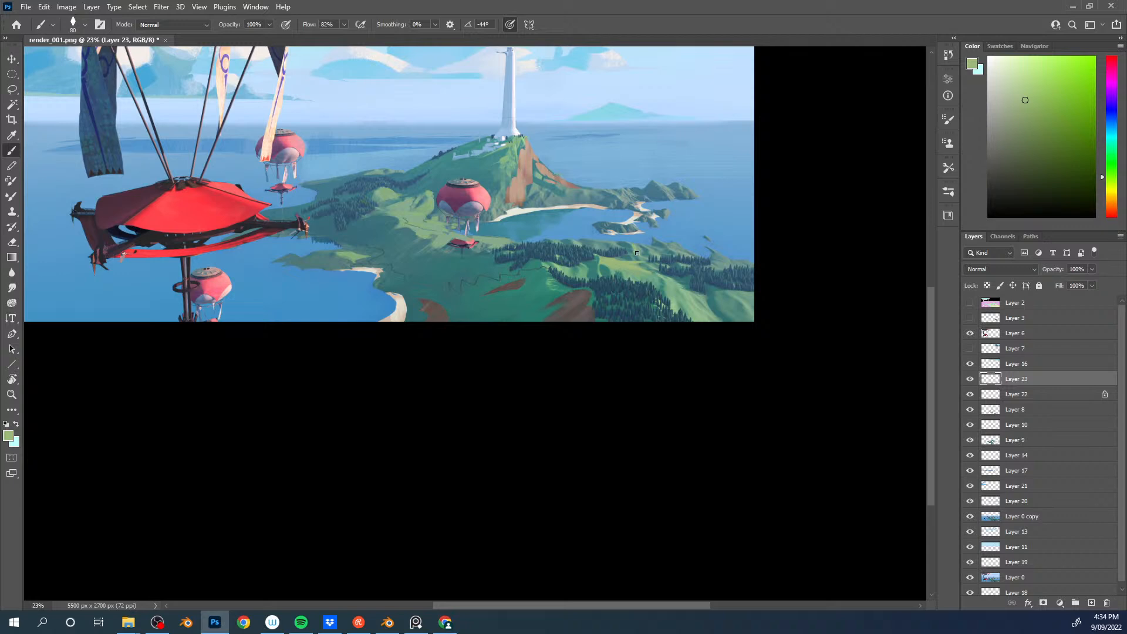
Step: Refine the ridge highlights between the trees with greens sampled from the slope at 80 to 100 px
{"action": "left_click", "coordinate": [638, 247], "text": "alt"}
{"action": "key", "text": "bracketright"}
{"action": "key", "text": "bracketright"}
{"action": "left_click", "coordinate": [615, 265], "text": "alt"}
{"action": "key", "text": "bracketleft"}
{"action": "key", "text": "bracketleft"}
Step: Broaden the hillside highlights with a muted yellow-green, reducing the brush to 125 px
{"action": "key", "text": "bracketright"}
{"action": "key", "text": "bracketright"}
{"action": "key", "text": "bracketright"}
{"action": "key", "text": "bracketright"}
{"action": "key", "text": "bracketright"}
{"action": "left_click", "coordinate": [1023, 106]}
{"action": "key", "text": "bracketleft"}
{"action": "key", "text": "bracketleft"}
Step: Show the Layer 3 aircraft, move it up beside the tower, hide it again, and reselect Layer 23
{"action": "left_click", "coordinate": [970, 318]}
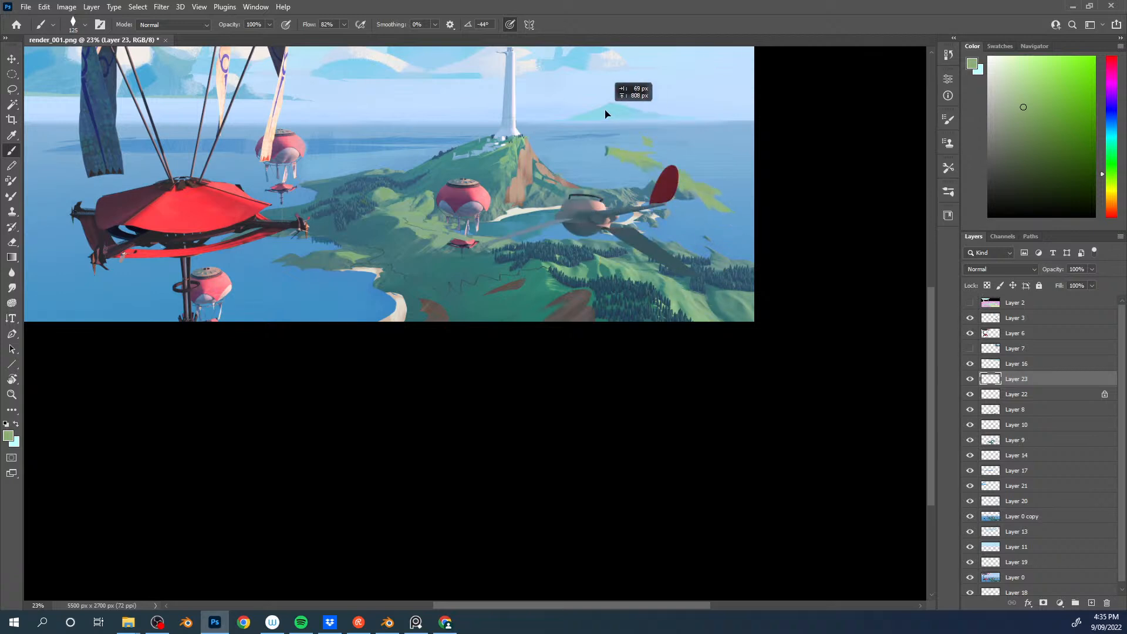
{"action": "left_click", "coordinate": [1032, 320]}
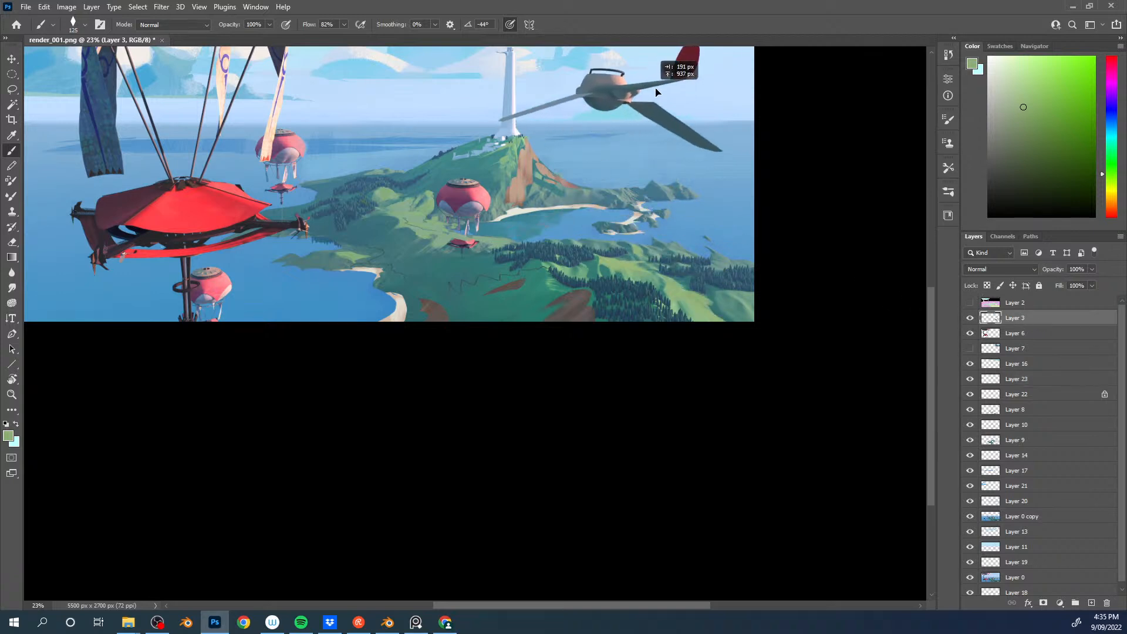
{"action": "left_click", "coordinate": [970, 318]}
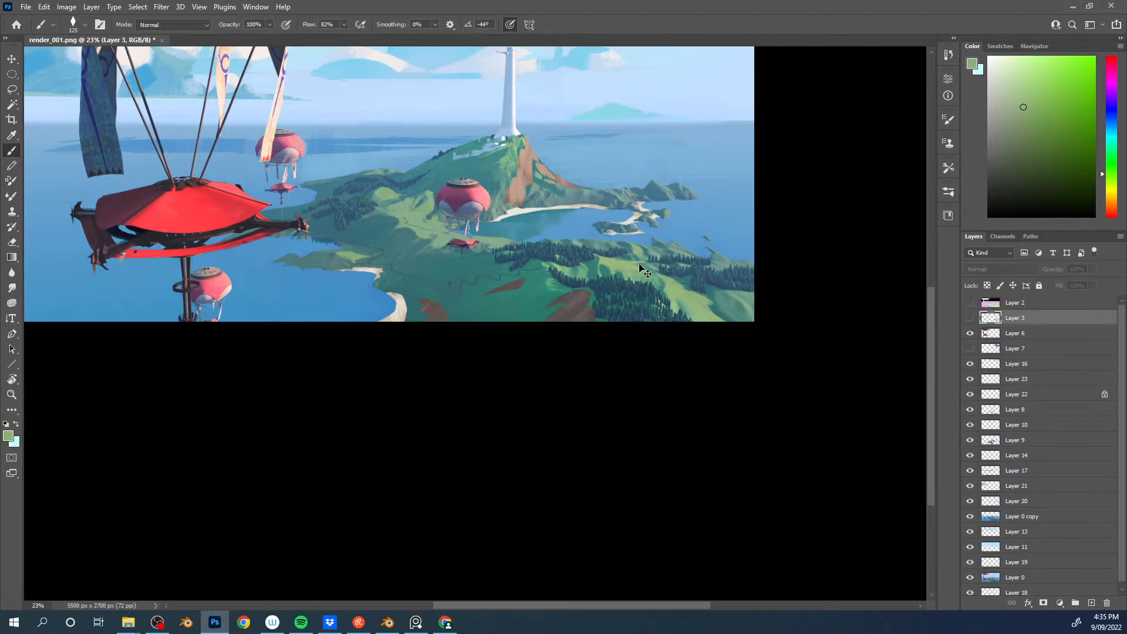
{"action": "right_click", "coordinate": [616, 274], "text": "ctrl"}
{"action": "left_click", "coordinate": [632, 270]}
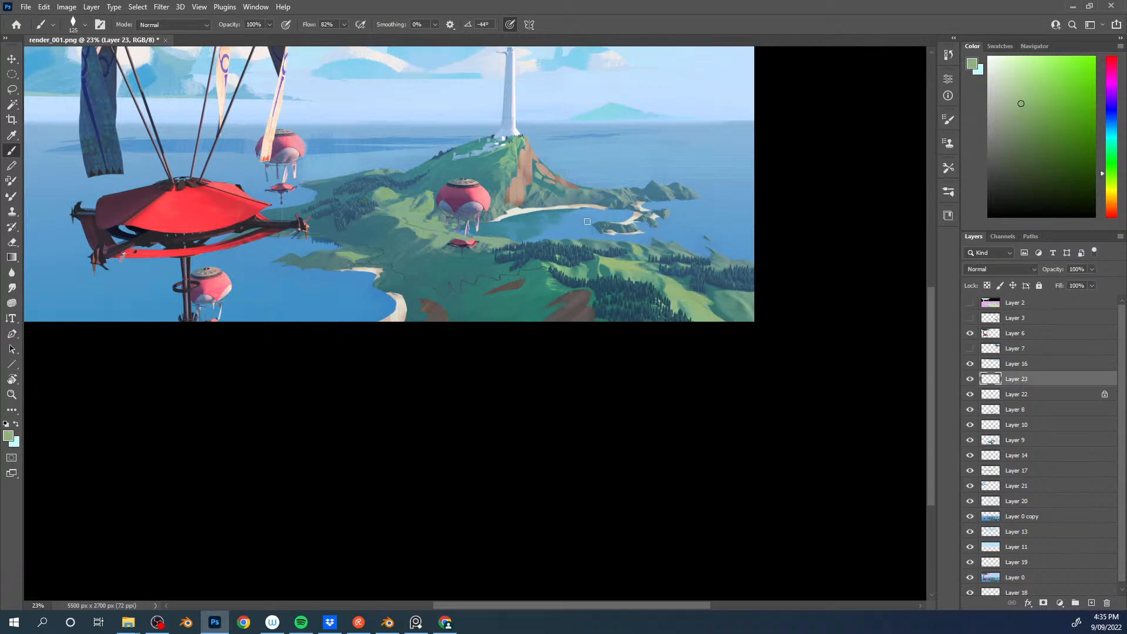
Step: Extend the light green highlights onto the hills in the lower-right corner of the picture, using about 150 px
{"action": "key", "text": "bracketleft"}
{"action": "key", "text": "bracketright"}
{"action": "key", "text": "bracketright"}
{"action": "key", "text": "bracketright"}
{"action": "key", "text": "bracketleft"}
Step: Paint shadow shapes into the lower-right corner hillside with sampled teals at 200 px
{"action": "left_click", "coordinate": [719, 294], "text": "alt"}
{"action": "key", "text": "bracketright"}
{"action": "key", "text": "bracketright"}
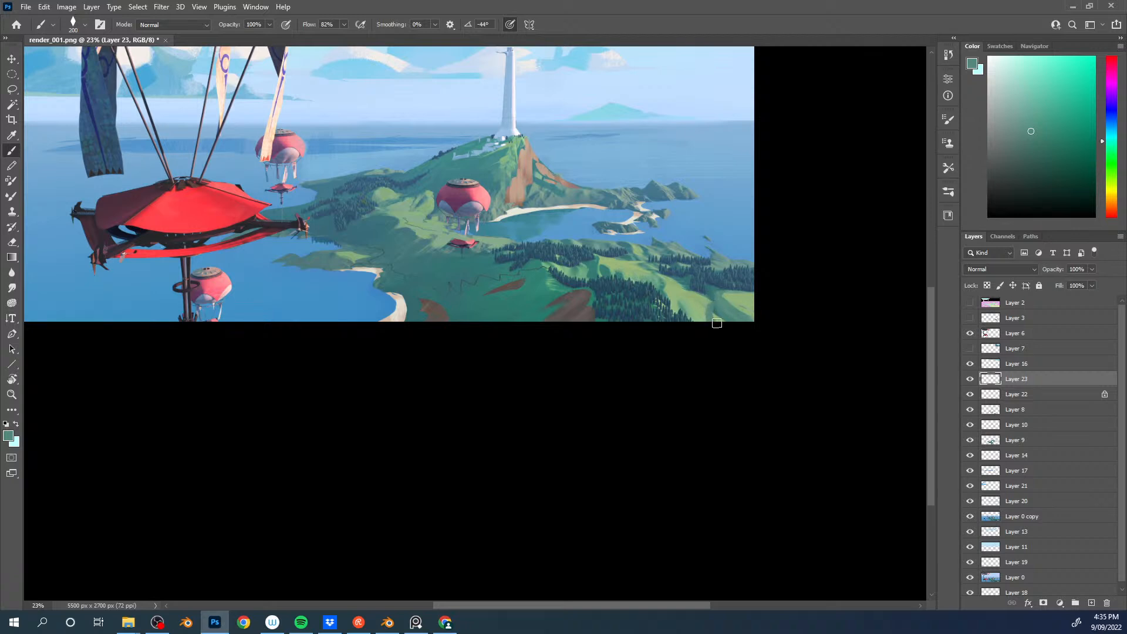
{"action": "left_click", "coordinate": [720, 298], "text": "alt"}
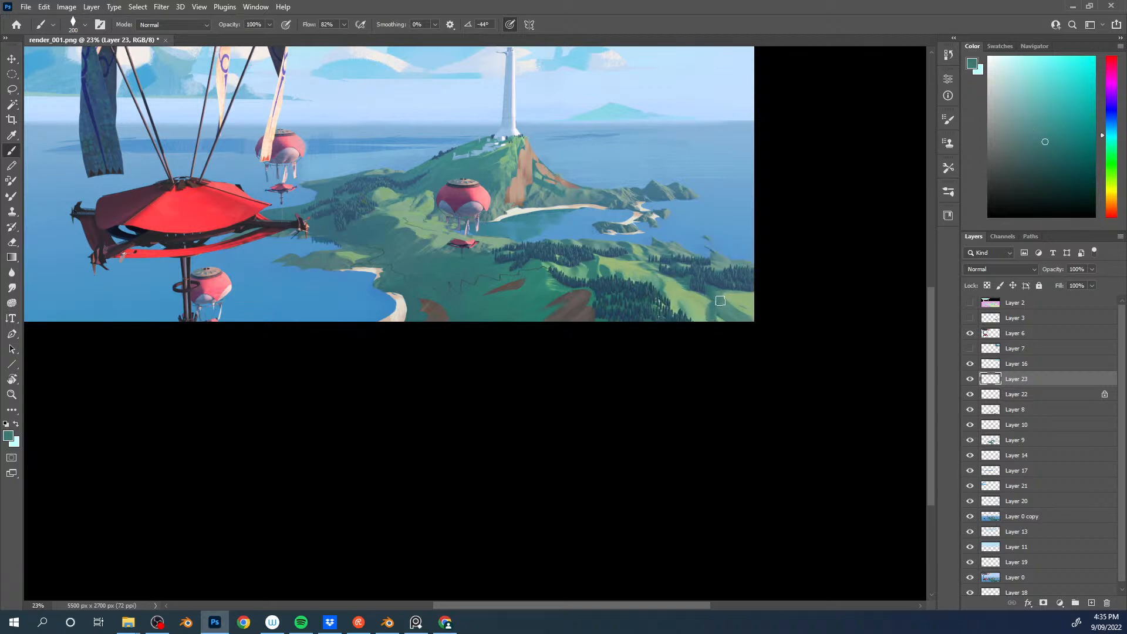
{"action": "left_click", "coordinate": [728, 315], "text": "alt"}
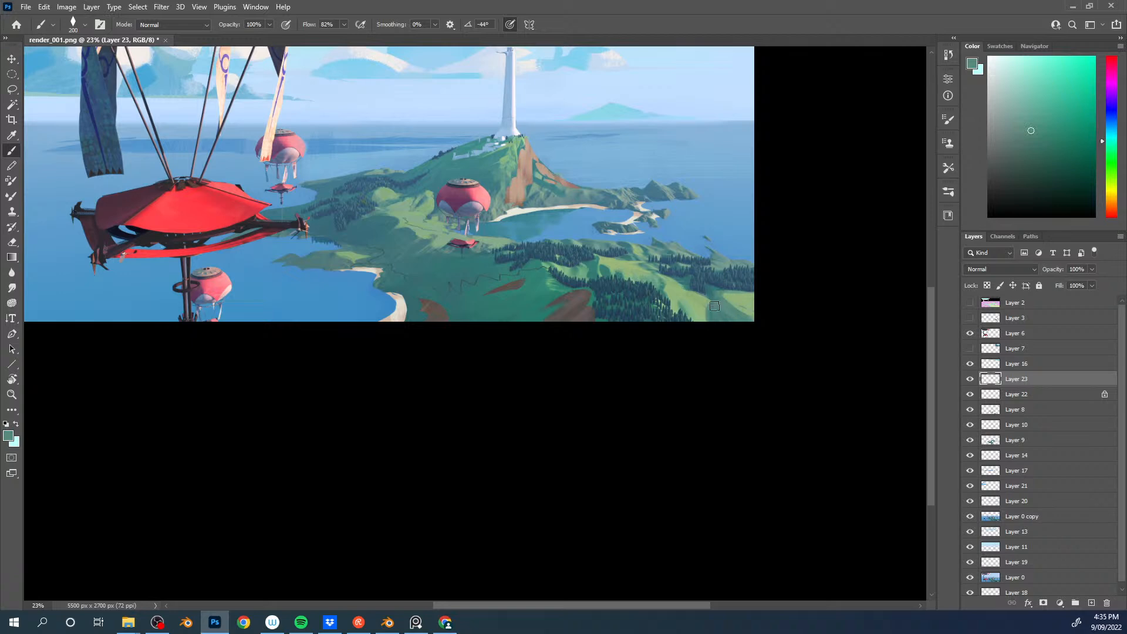
Step: Darken the wooded ridge near the picture's right edge with sampled dark blues at 125 px
{"action": "key", "text": "bracketleft"}
{"action": "key", "text": "bracketleft"}
{"action": "left_click", "coordinate": [732, 271], "text": "alt"}
{"action": "key", "text": "bracketleft"}
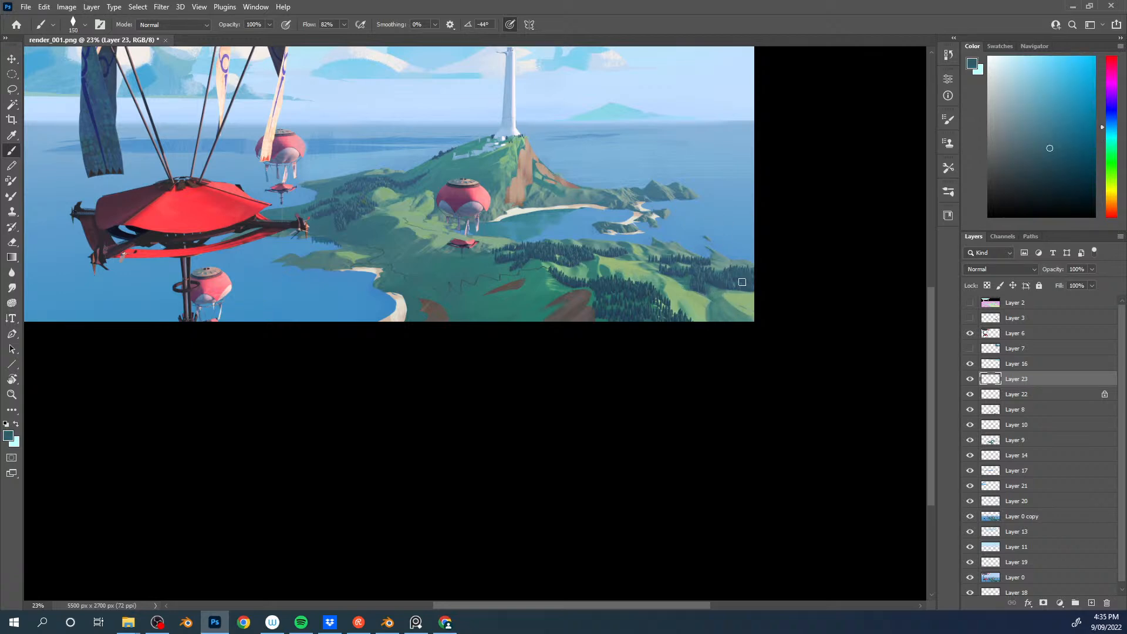
{"action": "left_click", "coordinate": [714, 280], "text": "alt"}
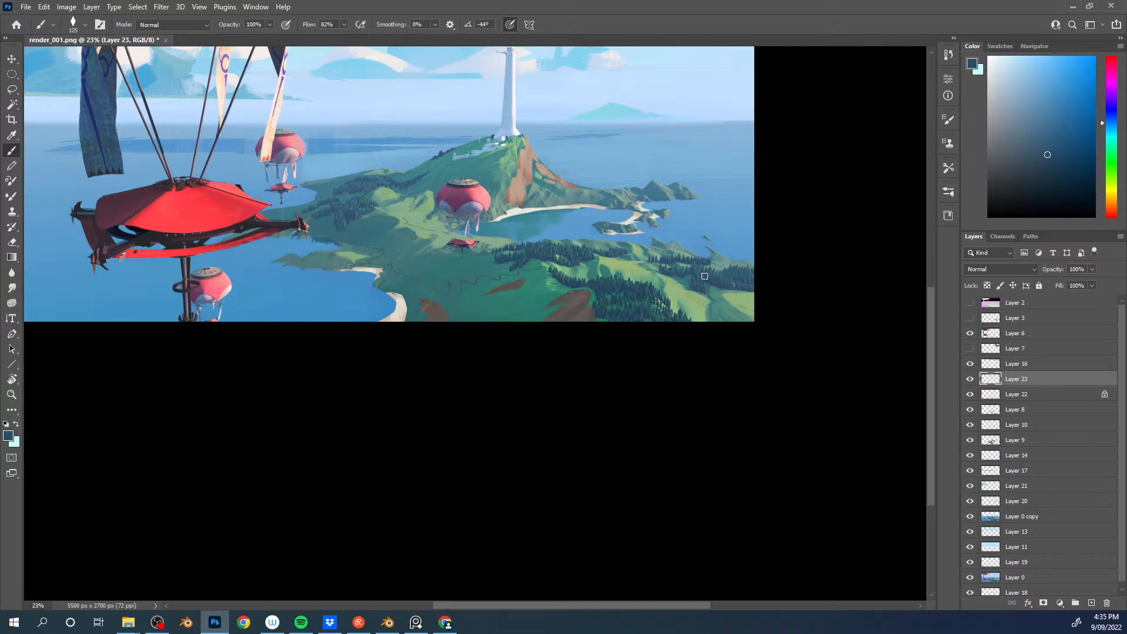
Step: Add small dark trees along the right-hand hills with sampled dark blue and teal at 70 px
{"action": "left_click", "coordinate": [708, 287], "text": "alt"}
{"action": "left_click", "coordinate": [705, 287], "text": "alt"}
{"action": "key", "text": "bracketleft"}
{"action": "key", "text": "bracketleft"}
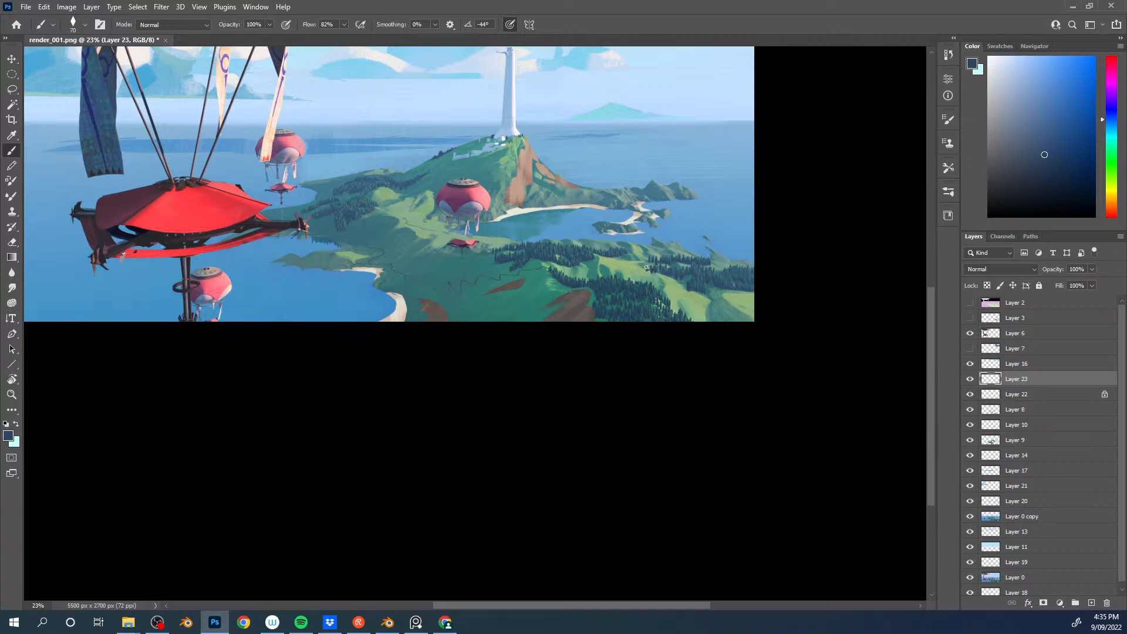
{"action": "left_click", "coordinate": [678, 287], "text": "alt"}
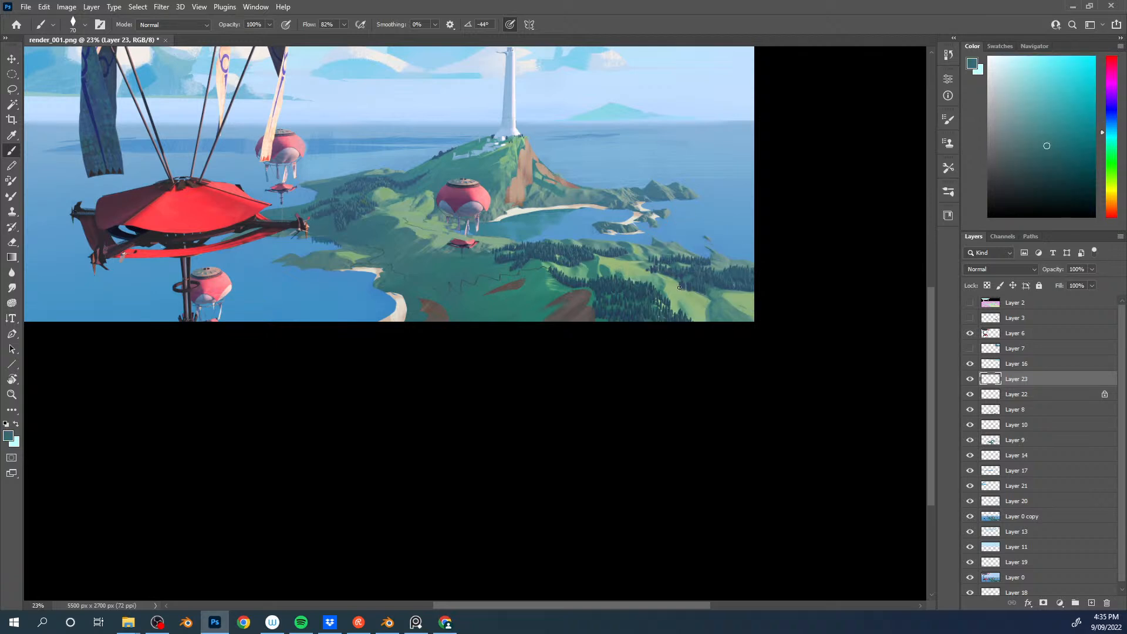
{"action": "left_click", "coordinate": [678, 287], "text": "alt"}
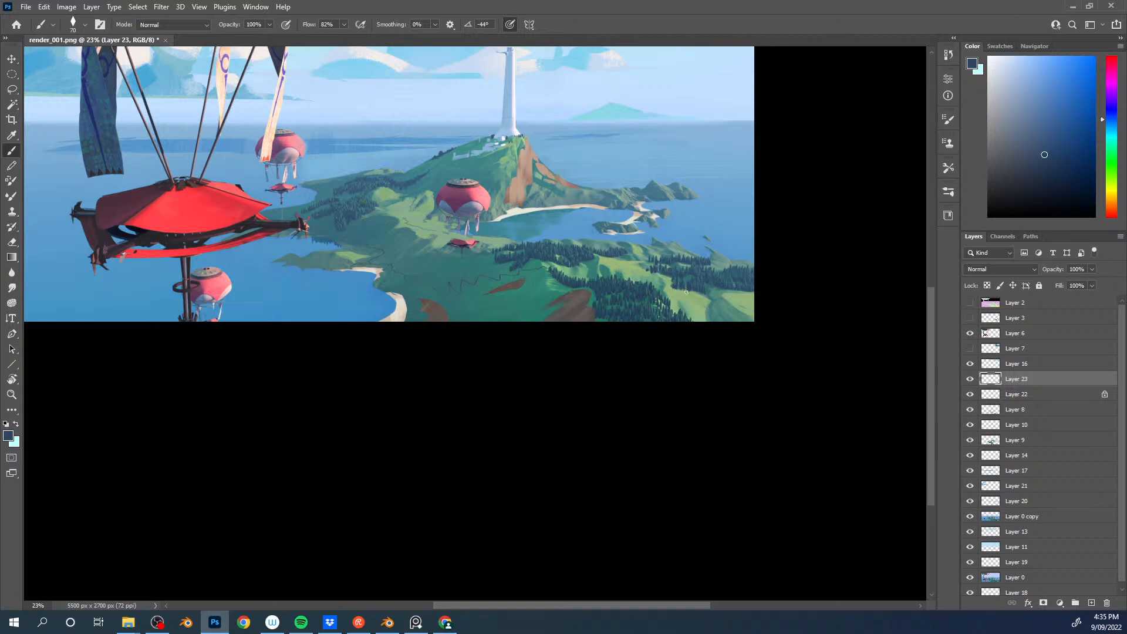
{"action": "left_click", "coordinate": [706, 292], "text": "alt"}
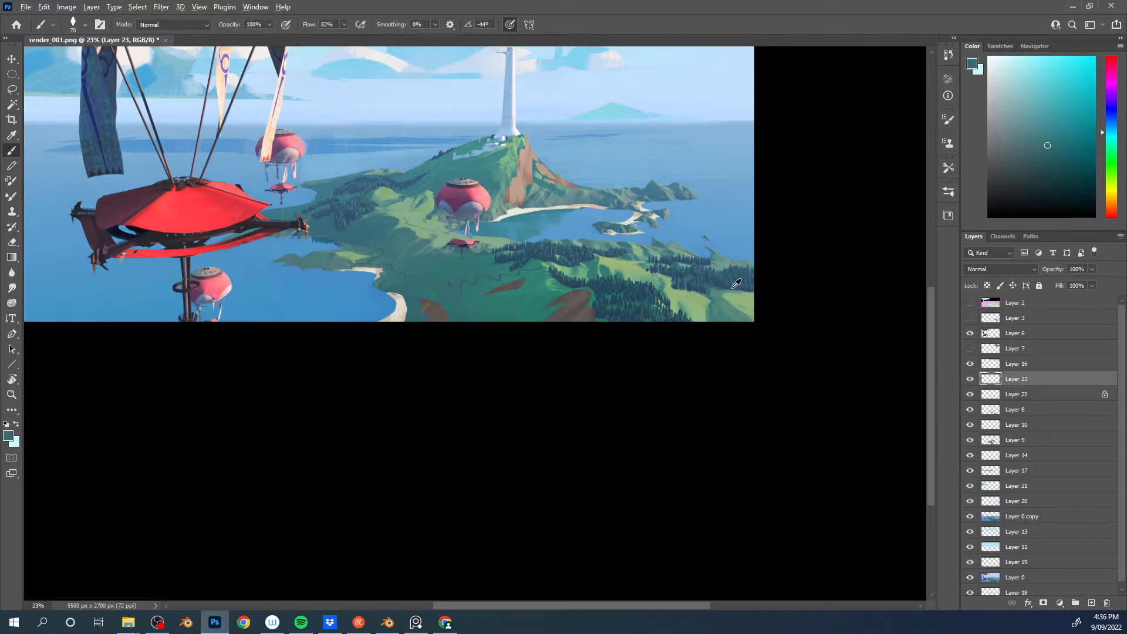
{"action": "left_click", "coordinate": [723, 297], "text": "alt"}
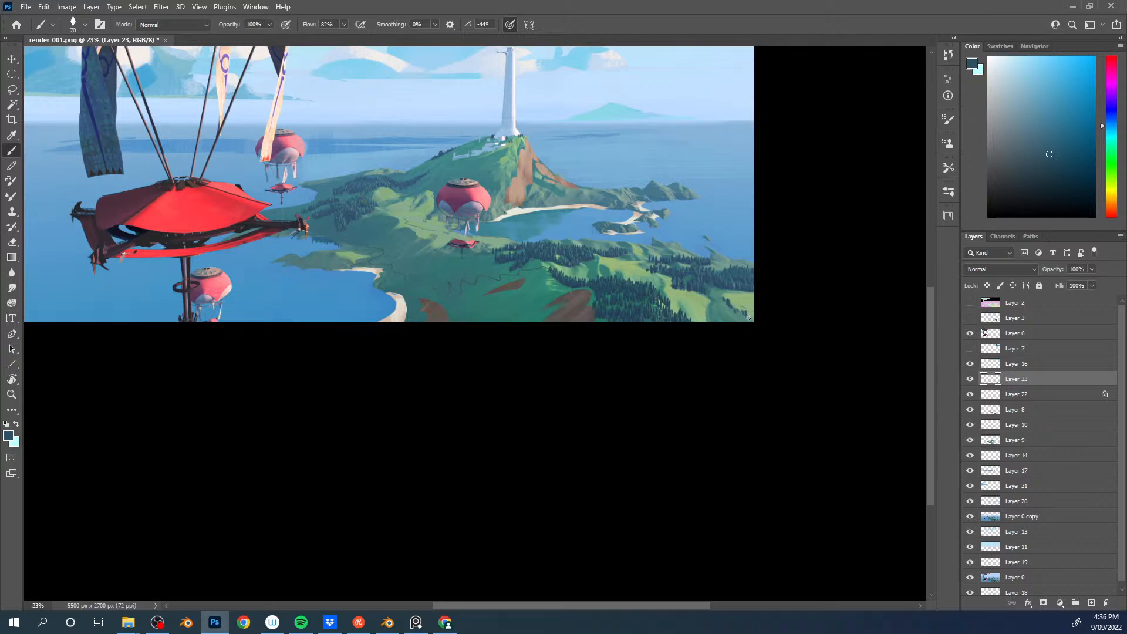
Step: Add more small trees along the lower-right hills and pine woods at 70 px, using sampled teals and dark blues
{"action": "left_click", "coordinate": [742, 301], "text": "alt"}
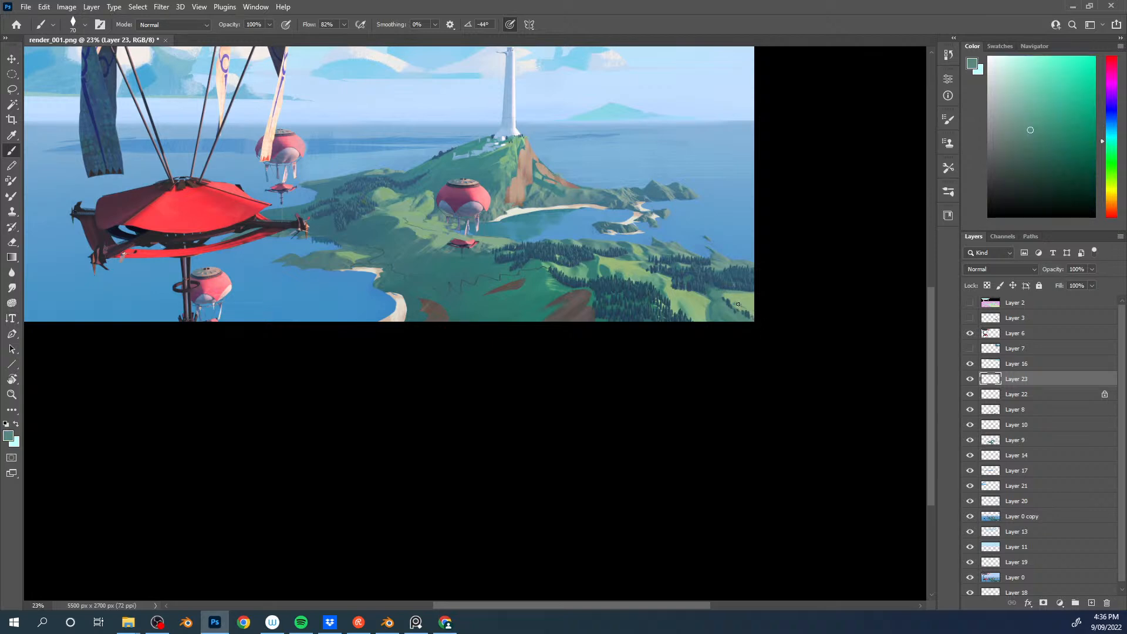
{"action": "left_click", "coordinate": [744, 305], "text": "alt"}
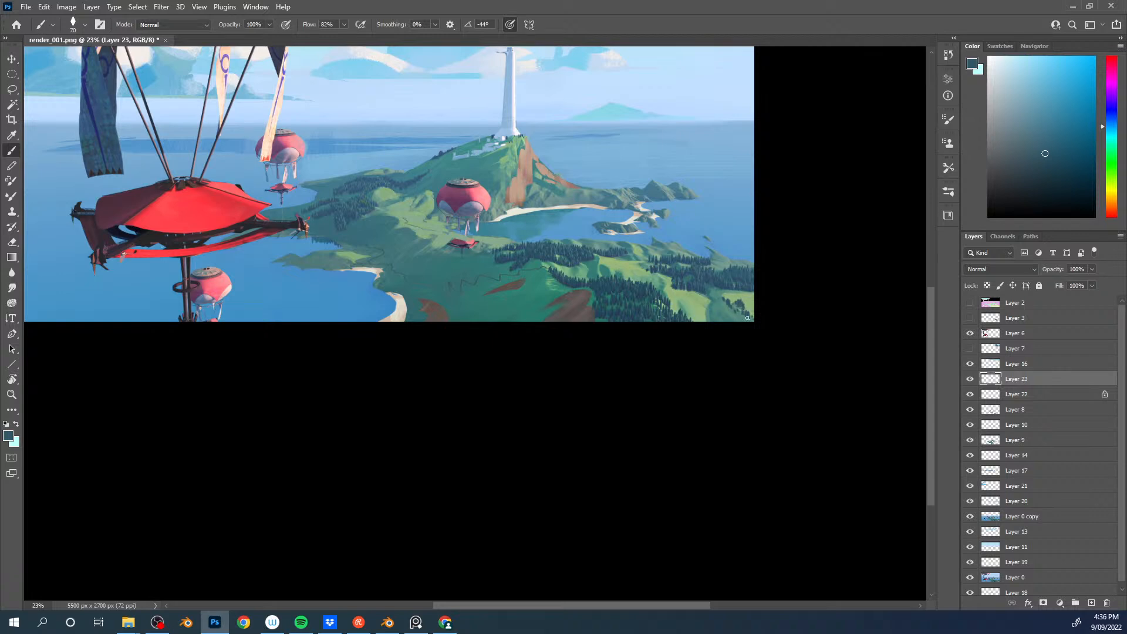
{"action": "left_click", "coordinate": [634, 313], "text": "alt"}
{"action": "left_click", "coordinate": [621, 306], "text": "alt"}
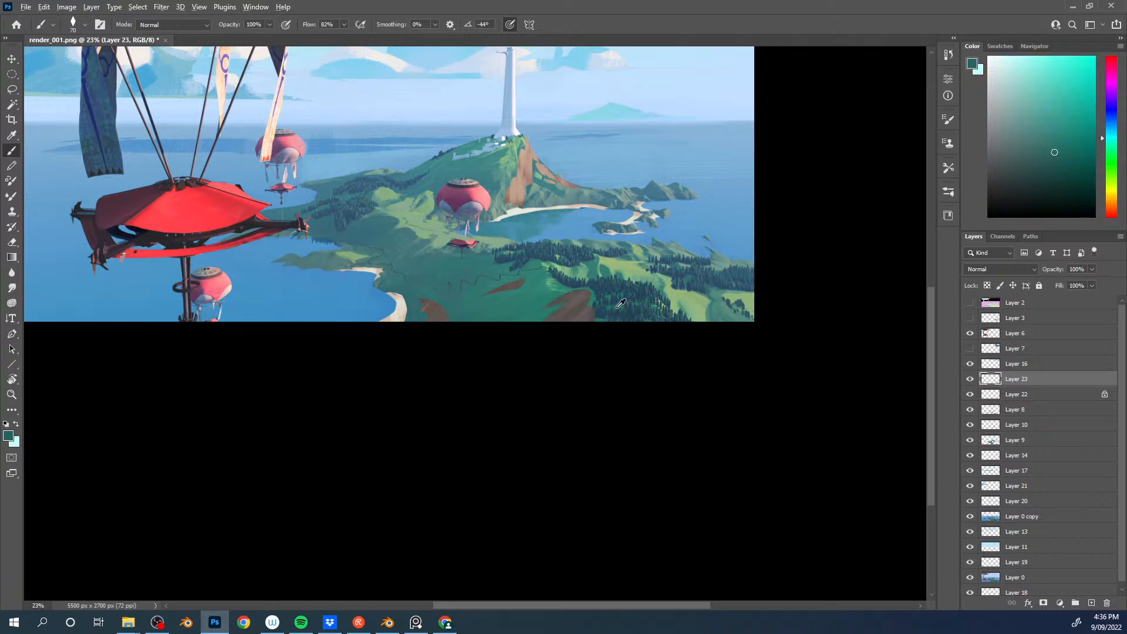
{"action": "left_click", "coordinate": [624, 315], "text": "alt"}
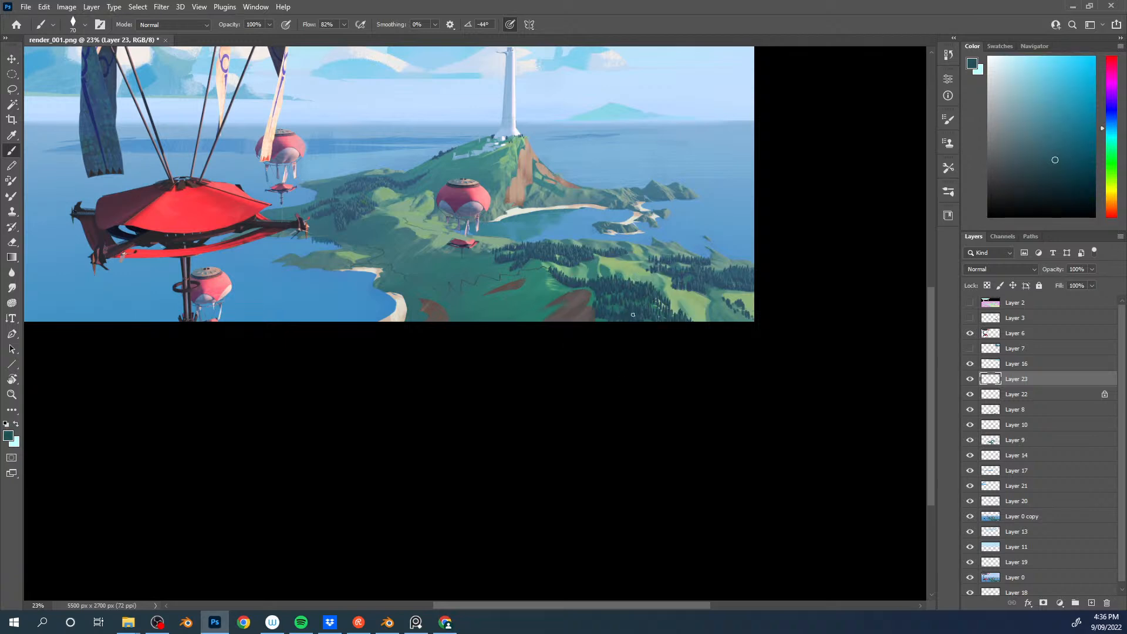
{"action": "left_click", "coordinate": [621, 308], "text": "alt"}
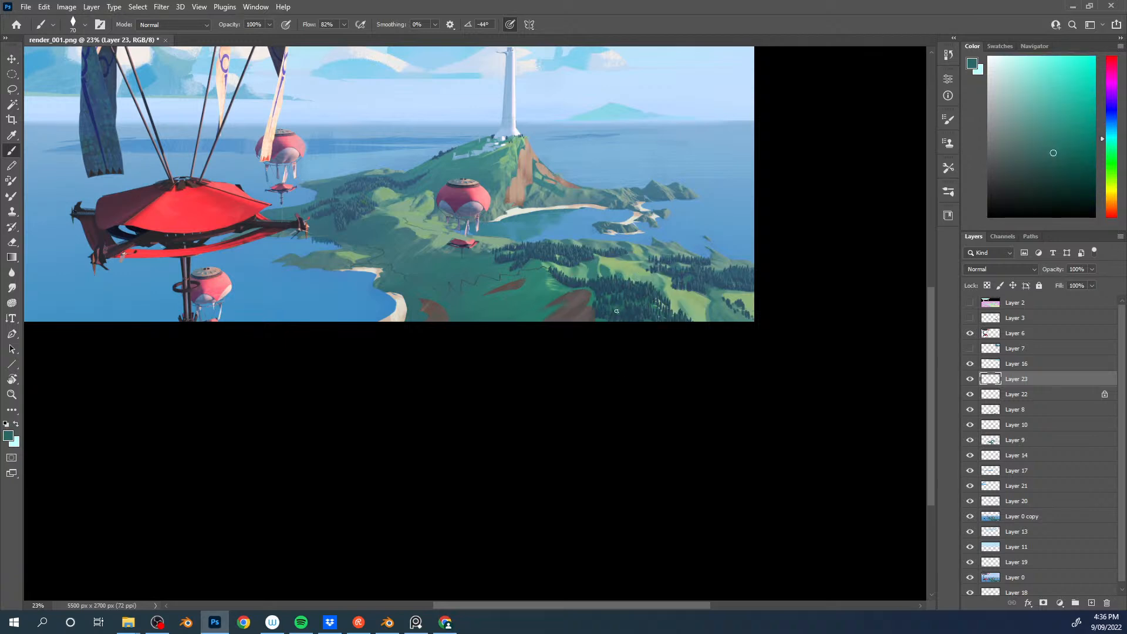
{"action": "left_click", "coordinate": [562, 286], "text": "alt"}
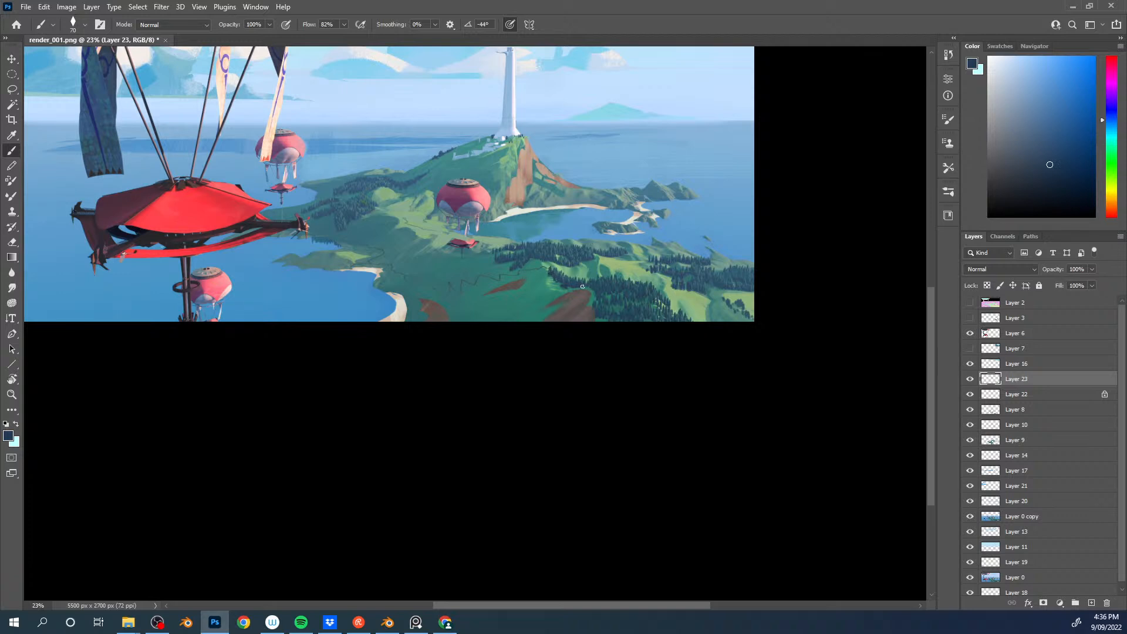
{"action": "mouse_move", "coordinate": [560, 234]}
{"action": "left_mouse_down"}
{"action": "mouse_move", "coordinate": [699, 334]}
{"action": "mouse_move", "coordinate": [690, 372]}
{"action": "left_mouse_up"}
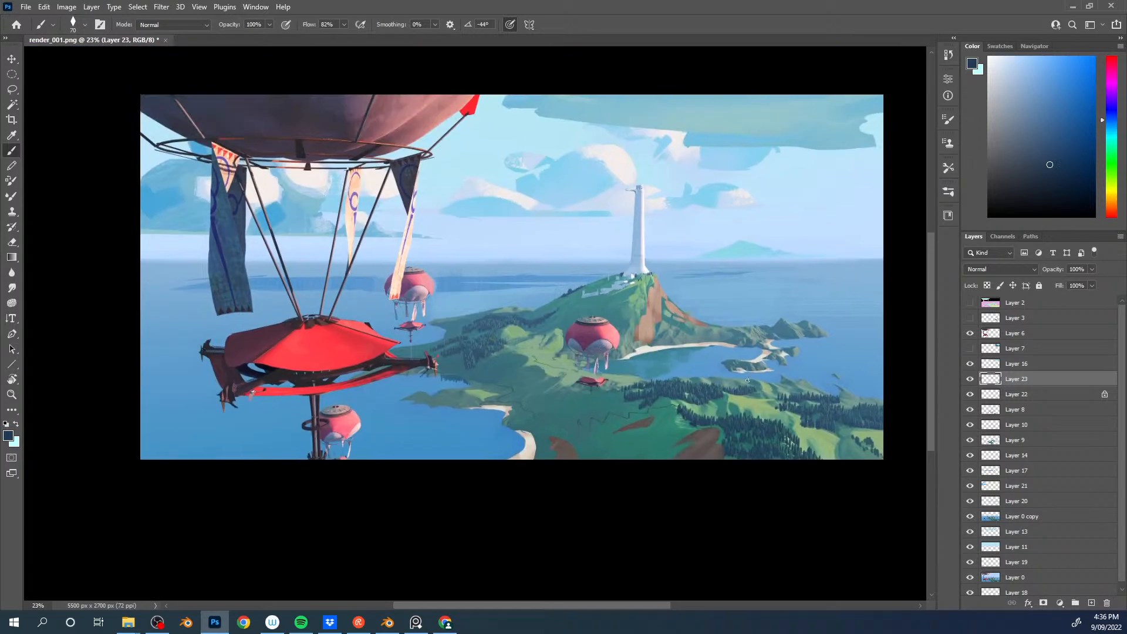
Step: Select the lit pink panels of the balloon in front of the headland with the Magic Wand, reselecting with a higher tolerance
{"action": "key", "text": "bracketright"}
{"action": "key", "text": "bracketright"}
{"action": "left_click", "coordinate": [594, 335], "text": "alt"}
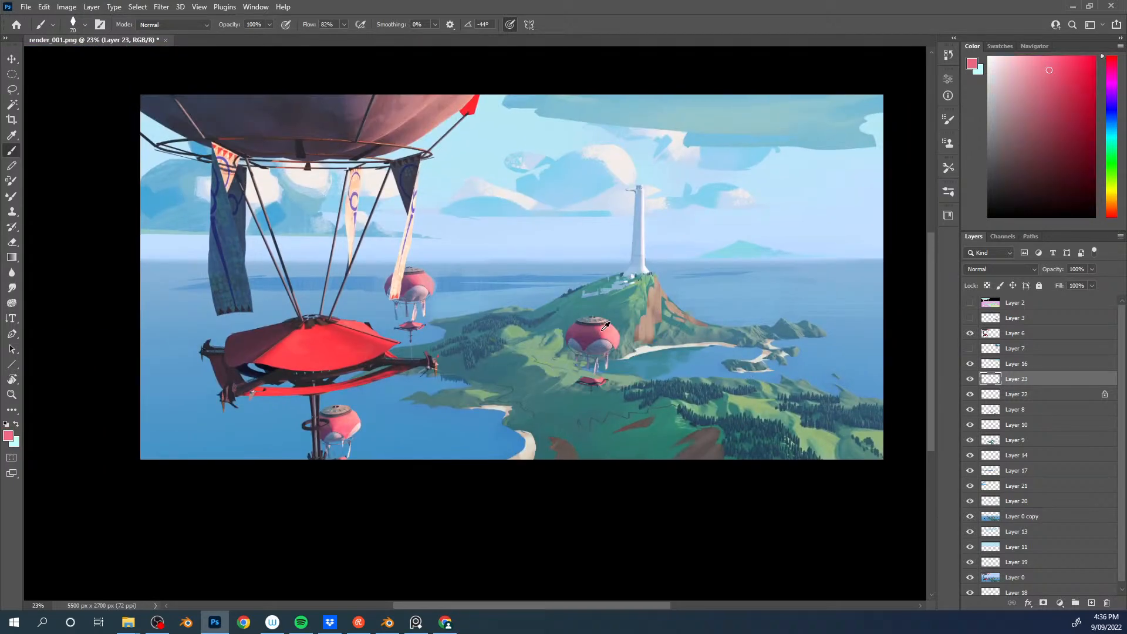
{"action": "key", "text": "w"}
{"action": "left_click", "coordinate": [610, 336], "text": "shift"}
{"action": "left_click", "coordinate": [615, 336], "text": "shift"}
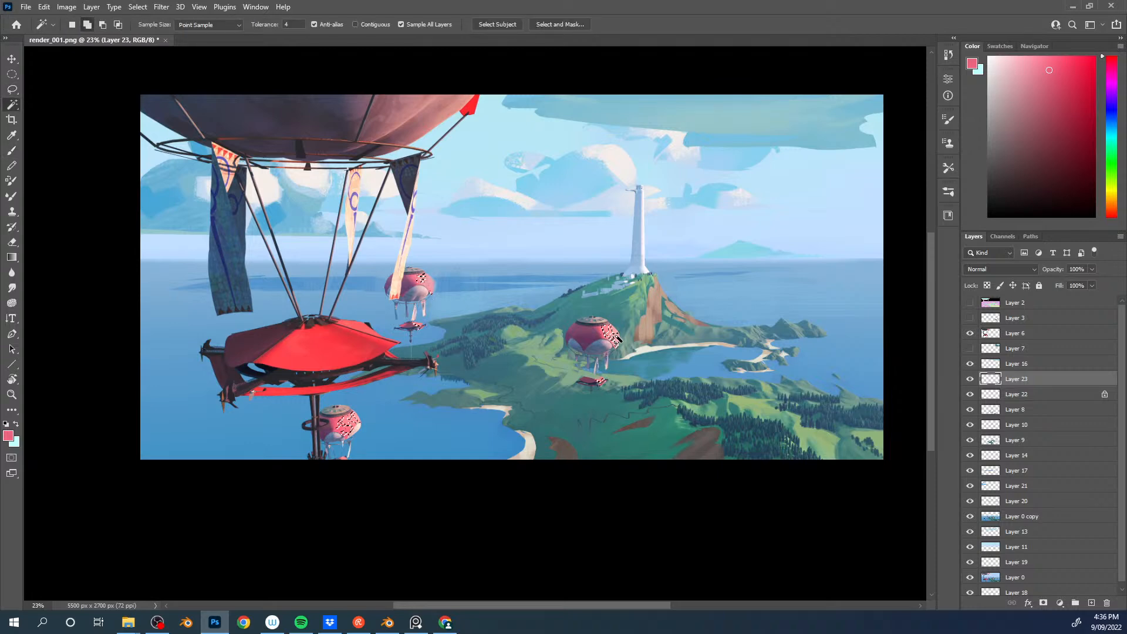
{"action": "left_click_drag", "start_coordinate": [296, 25], "coordinate": [162, 12]}
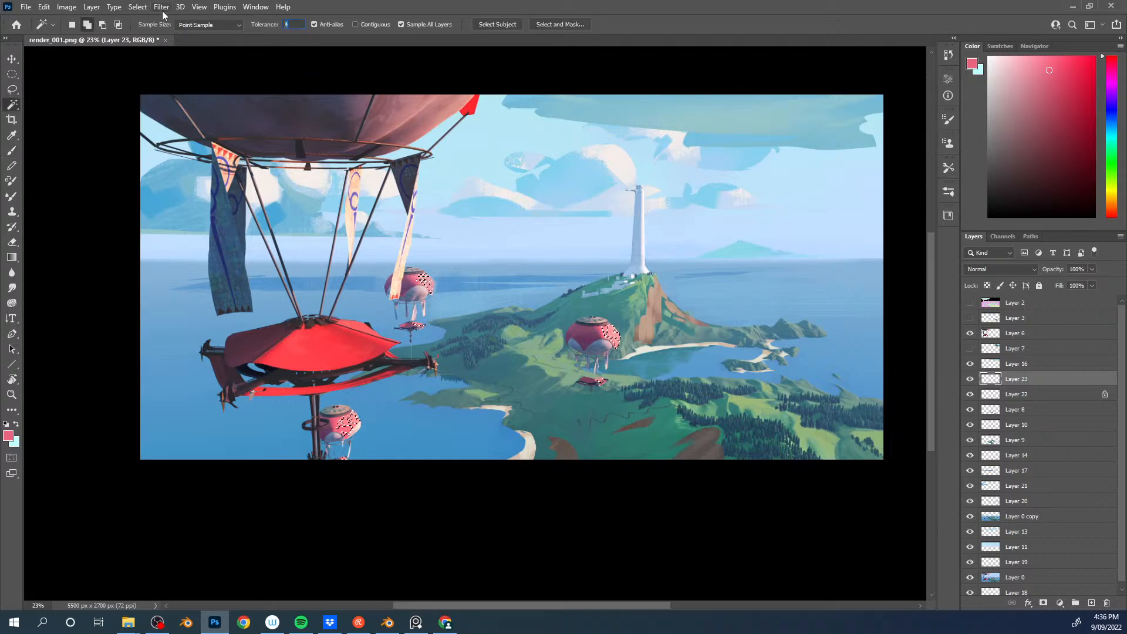
{"action": "type", "text": "1"}
{"action": "key", "text": "ctrl+d"}
{"action": "left_click", "coordinate": [608, 335], "text": "shift"}
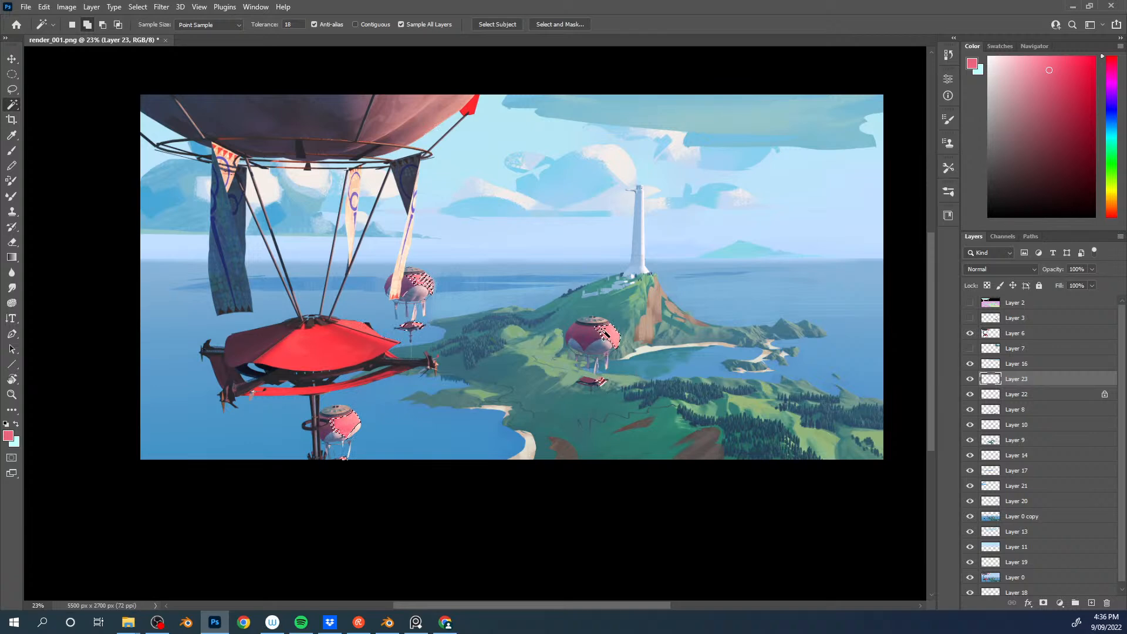
{"action": "left_click", "coordinate": [611, 339], "text": "shift"}
Step: Paint the selected panels of the headland balloon a bright coral red at 200 px
{"action": "key", "text": "b"}
{"action": "left_click", "coordinate": [1031, 57]}
{"action": "left_click", "coordinate": [1039, 81]}
{"action": "left_click_drag", "start_coordinate": [1113, 197], "coordinate": [1113, 214]}
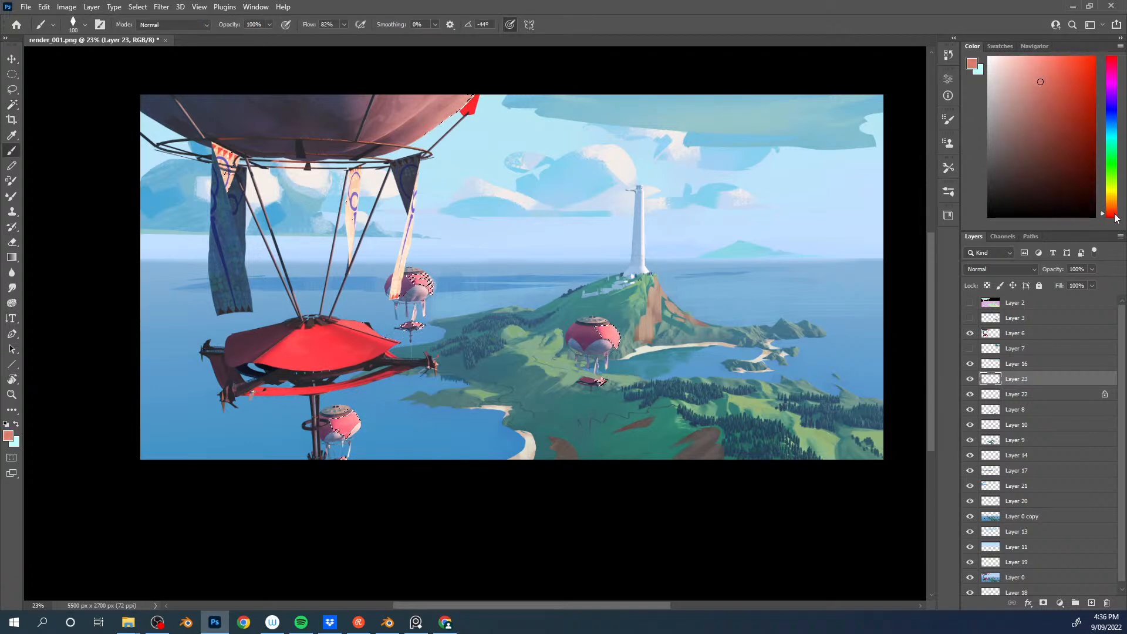
{"action": "left_click", "coordinate": [1059, 57]}
{"action": "key", "text": "bracketright"}
{"action": "key", "text": "bracketright"}
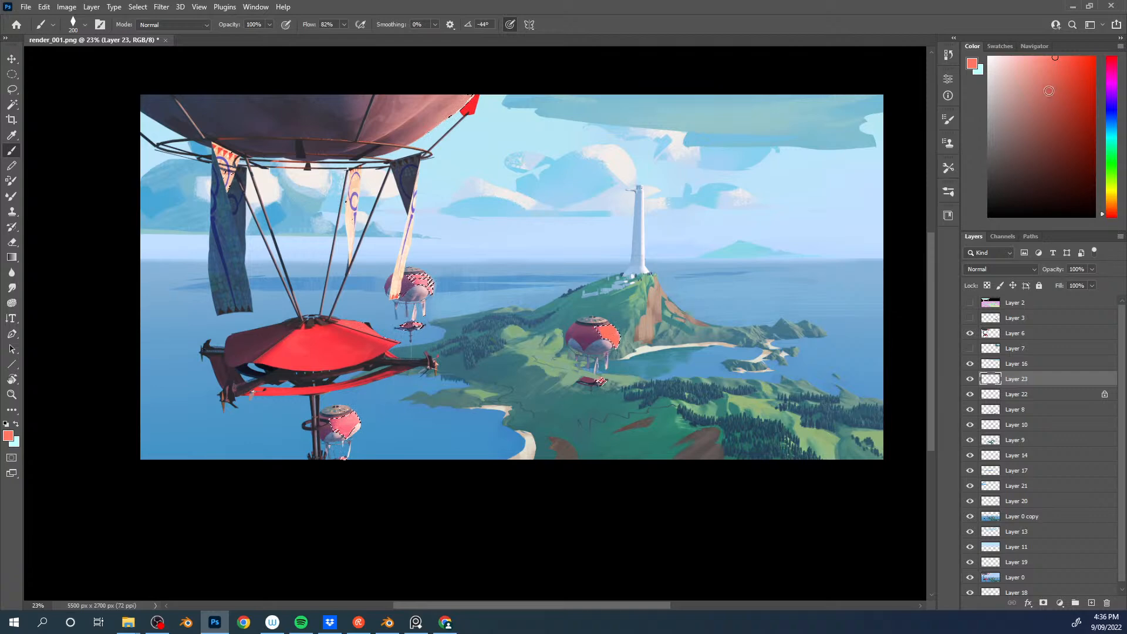
Step: Warm the headland balloon's selected panels with orange and softer orange-red tones, and clear the selection
{"action": "left_click_drag", "start_coordinate": [1111, 216], "coordinate": [1111, 207]}
{"action": "left_click", "coordinate": [1066, 57]}
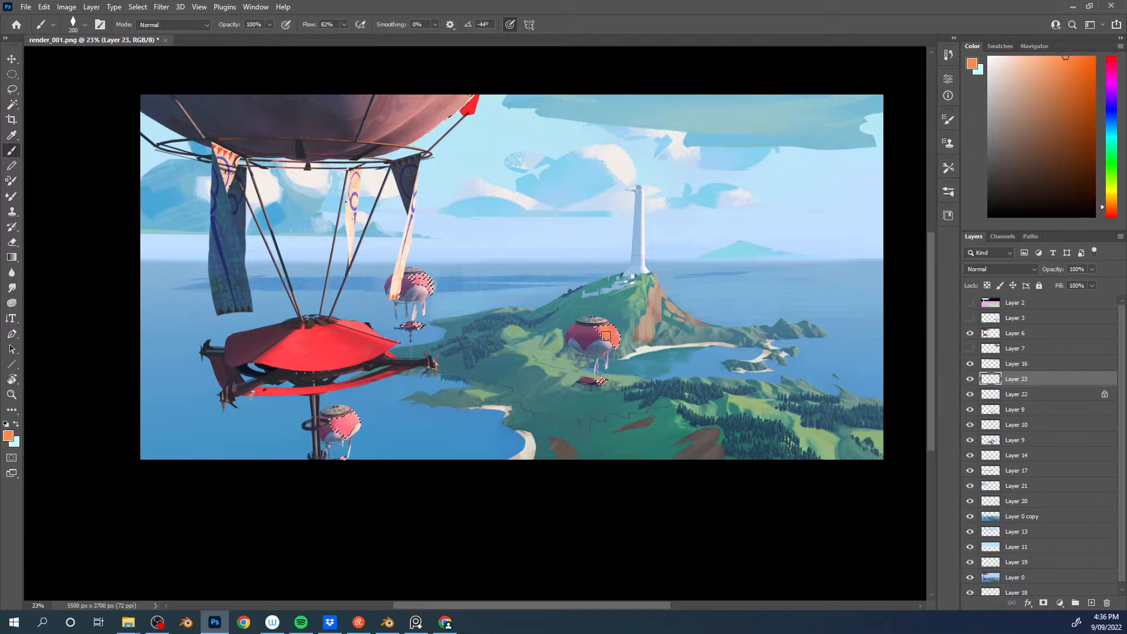
{"action": "left_click", "coordinate": [1053, 69]}
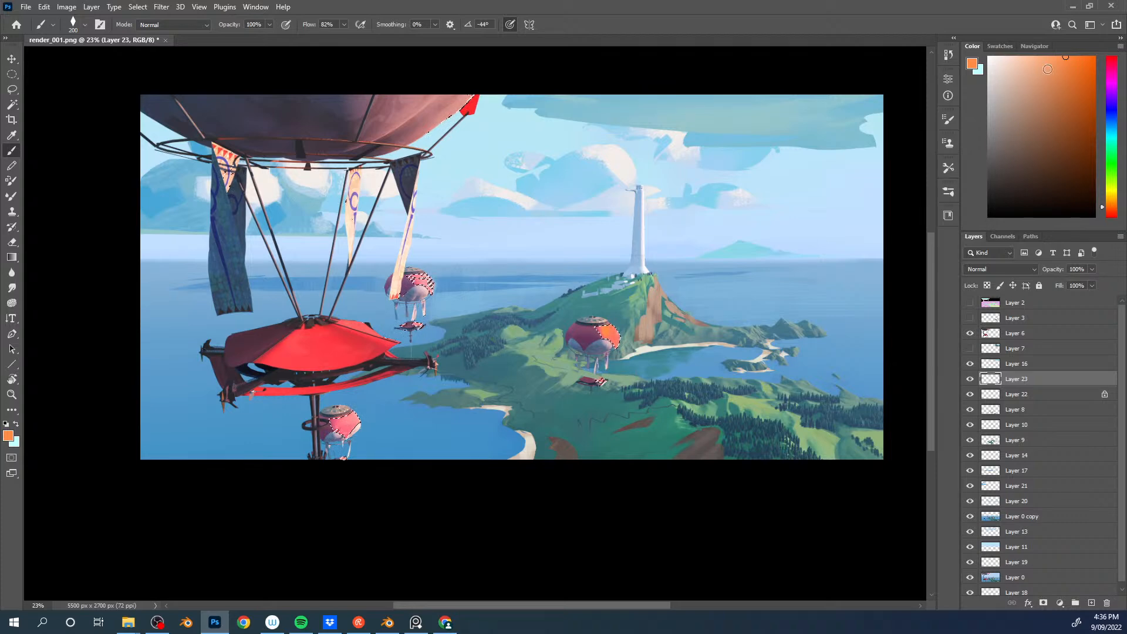
{"action": "left_click", "coordinate": [1112, 213]}
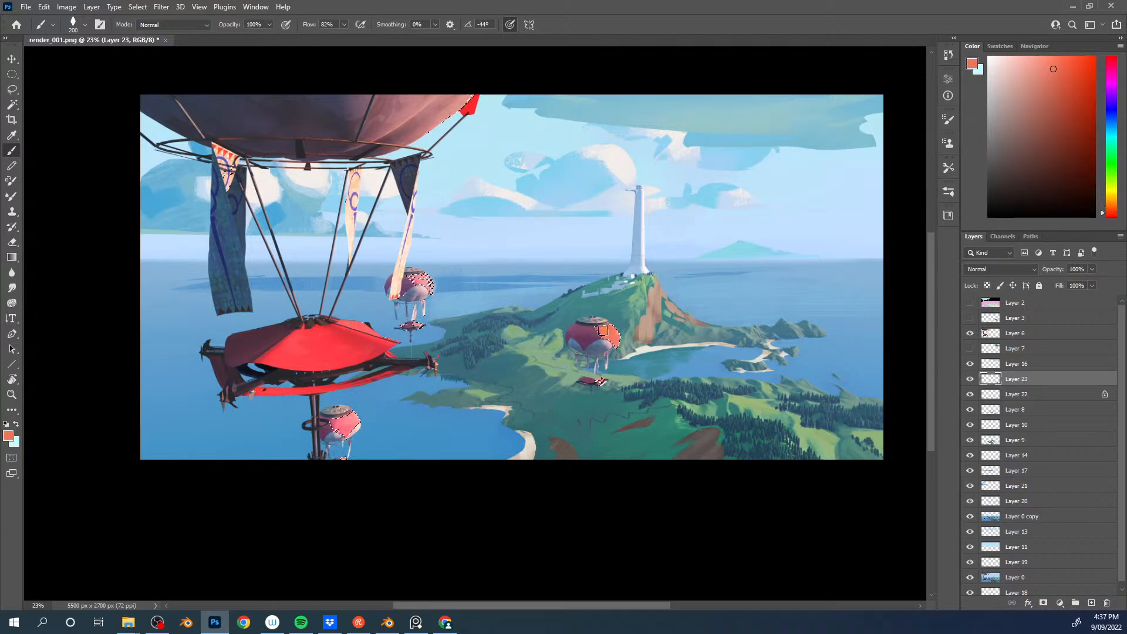
{"action": "key", "text": "ctrl+d"}
Step: Brush a dark red-orange glow over the headland balloon with a soft 300 px brush in Color Dodge mode
{"action": "left_click", "coordinate": [621, 336], "text": "alt"}
{"action": "right_click", "coordinate": [642, 311]}
{"action": "left_click", "coordinate": [621, 466]}
{"action": "right_click", "coordinate": [565, 164], "text": "shift"}
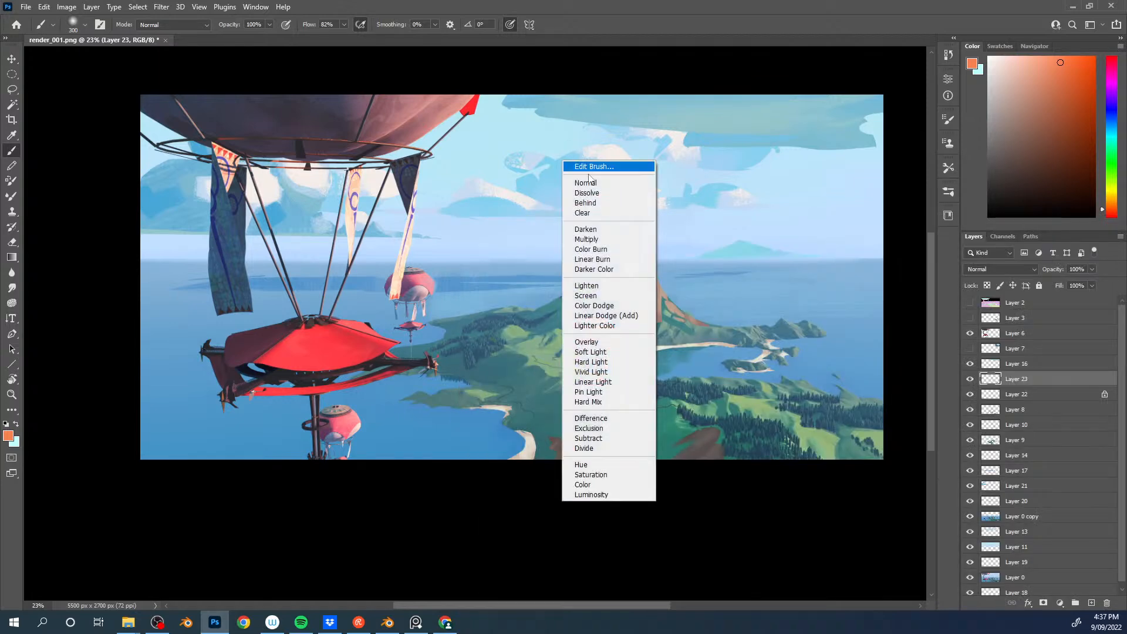
{"action": "left_click", "coordinate": [594, 305]}
{"action": "left_click", "coordinate": [1078, 124]}
{"action": "left_click_drag", "start_coordinate": [1110, 204], "coordinate": [1110, 212]}
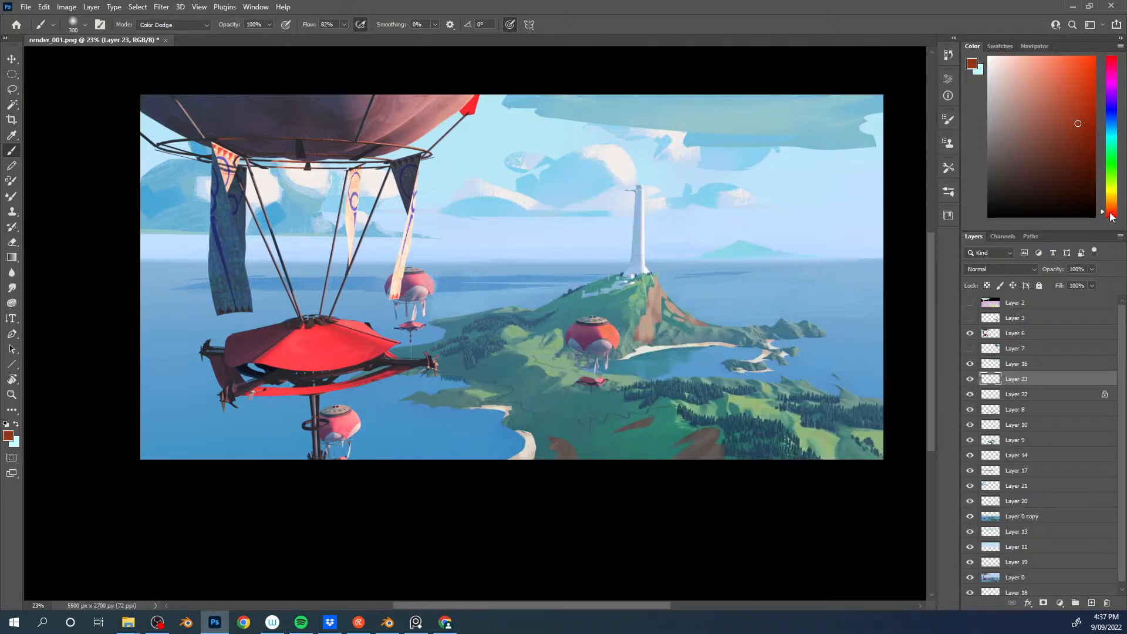
{"action": "mouse_move", "coordinate": [607, 330]}
{"action": "left_mouse_down"}
{"action": "mouse_move", "coordinate": [618, 342]}
{"action": "mouse_move", "coordinate": [602, 325]}
{"action": "left_mouse_up"}
{"action": "left_click_drag", "start_coordinate": [583, 333], "coordinate": [635, 328]}
{"action": "left_click_drag", "start_coordinate": [602, 307], "coordinate": [590, 302]}
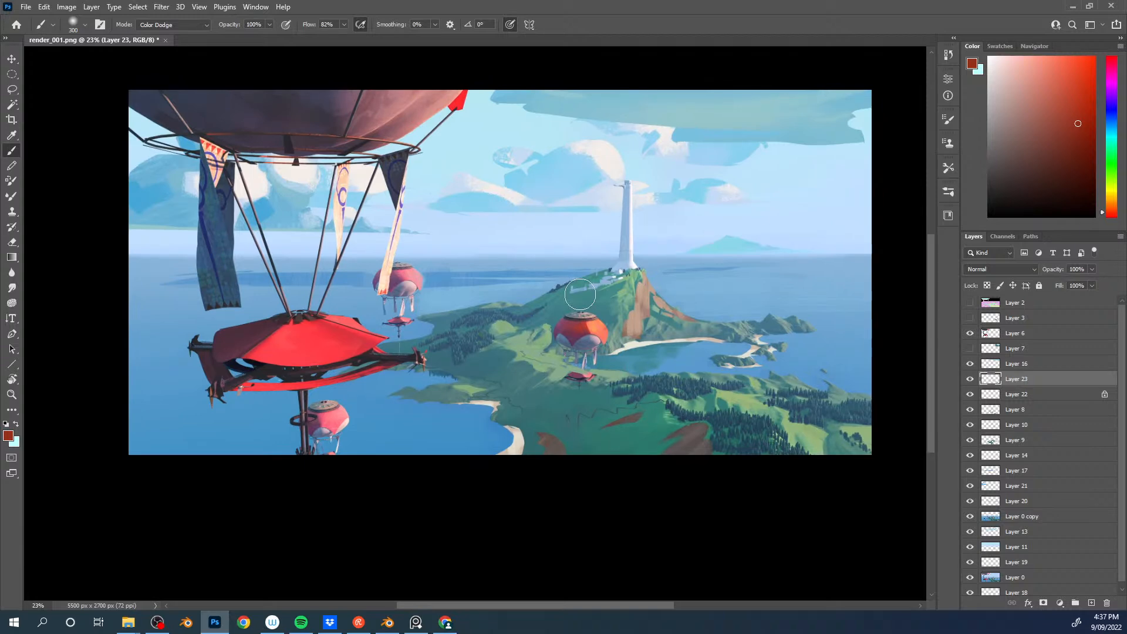
Step: Save a Photoshop copy in the Balooon folder, basing its name on Balloon_sketch_001.psd with "paint" in place of "sketch"
{"action": "key", "text": "ctrl+shift+s"}
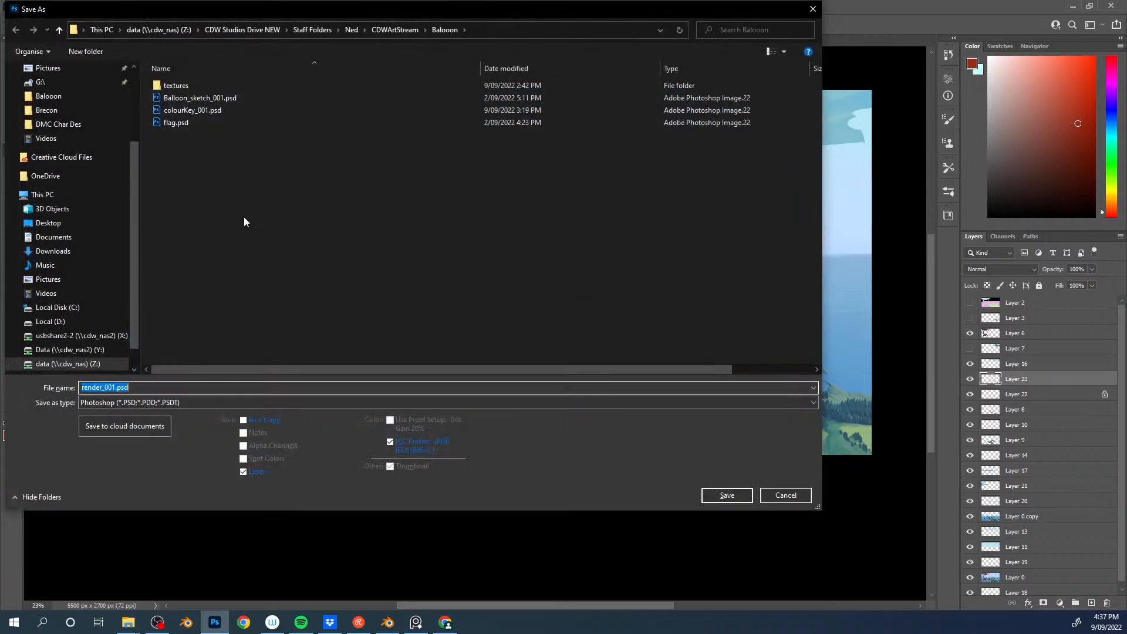
{"action": "left_click", "coordinate": [199, 98]}
{"action": "left_click", "coordinate": [131, 388]}
{"action": "key", "text": "BackSpace"}
{"action": "key", "text": "BackSpace"}
{"action": "key", "text": "BackSpace"}
{"action": "key", "text": "BackSpace"}
{"action": "key", "text": "BackSpace"}
{"action": "key", "text": "BackSpace"}
{"action": "type", "text": "paint"}
{"action": "key", "text": "Return"}
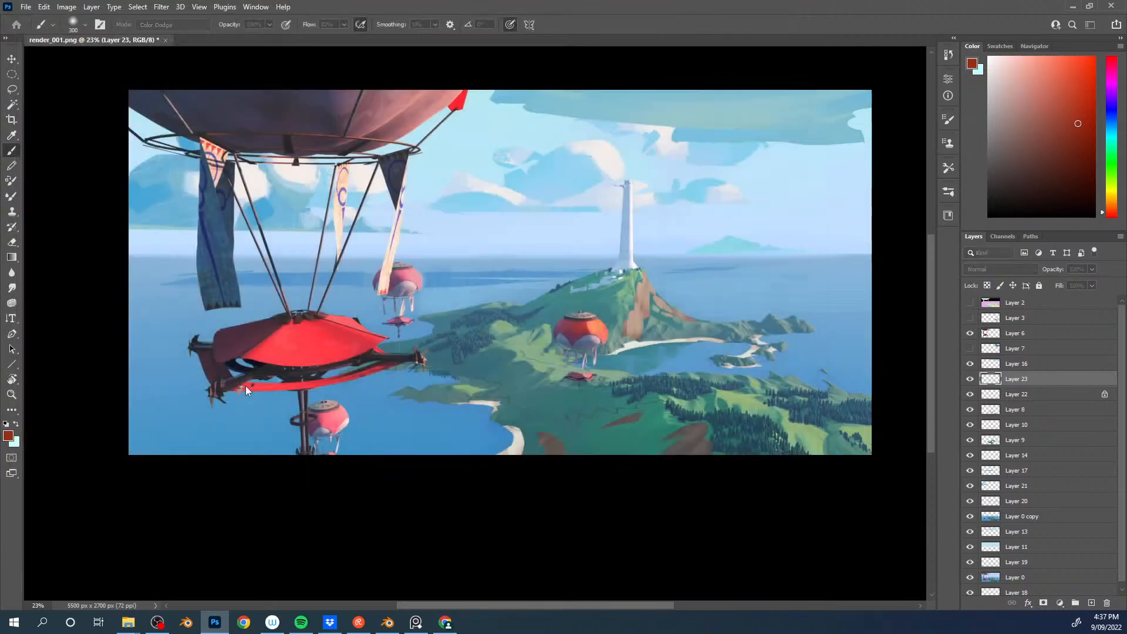